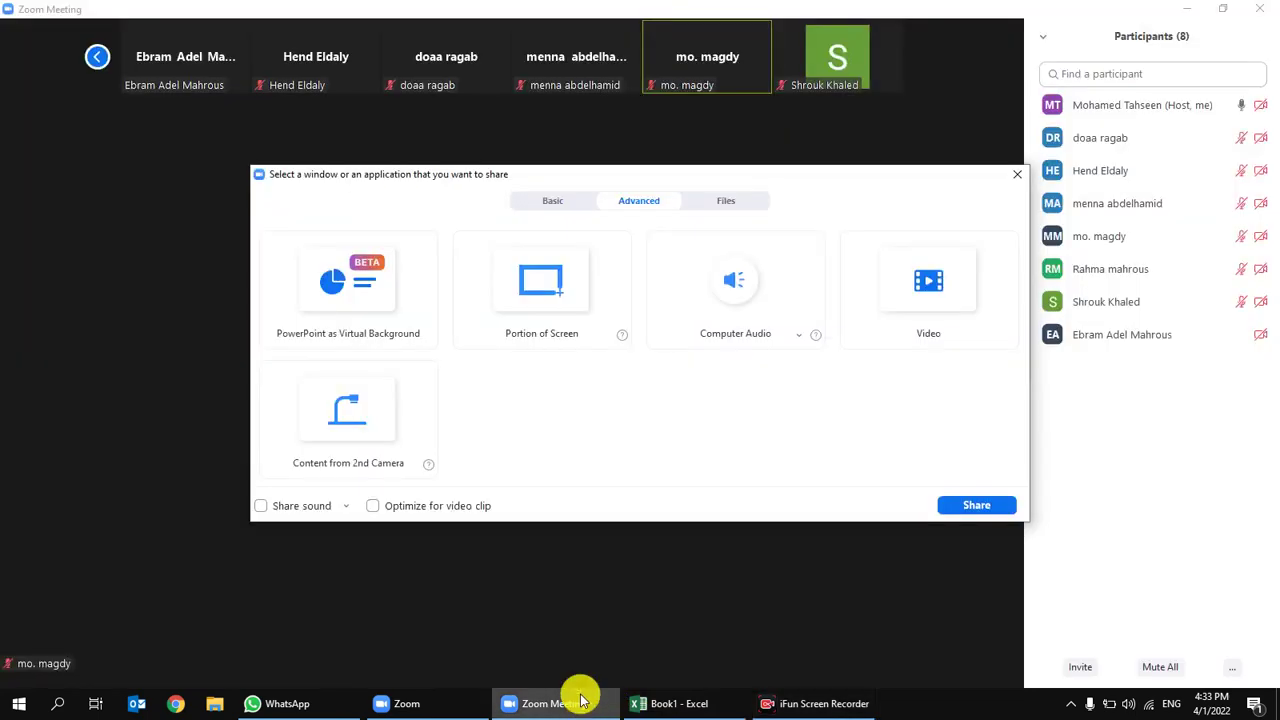
Step: Start sharing a Portion of Screen from Zoom's Advanced share options
{"action": "left_click", "coordinate": [557, 290]}
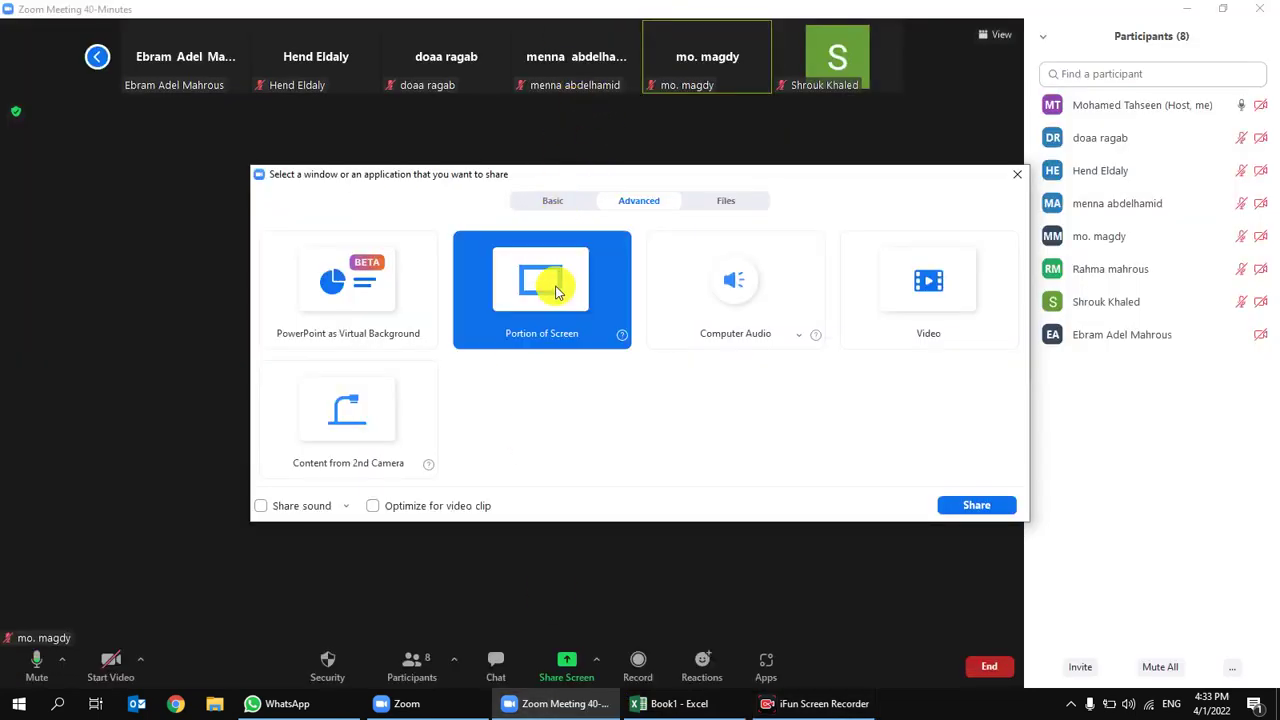
{"action": "double_click", "coordinate": [557, 290]}
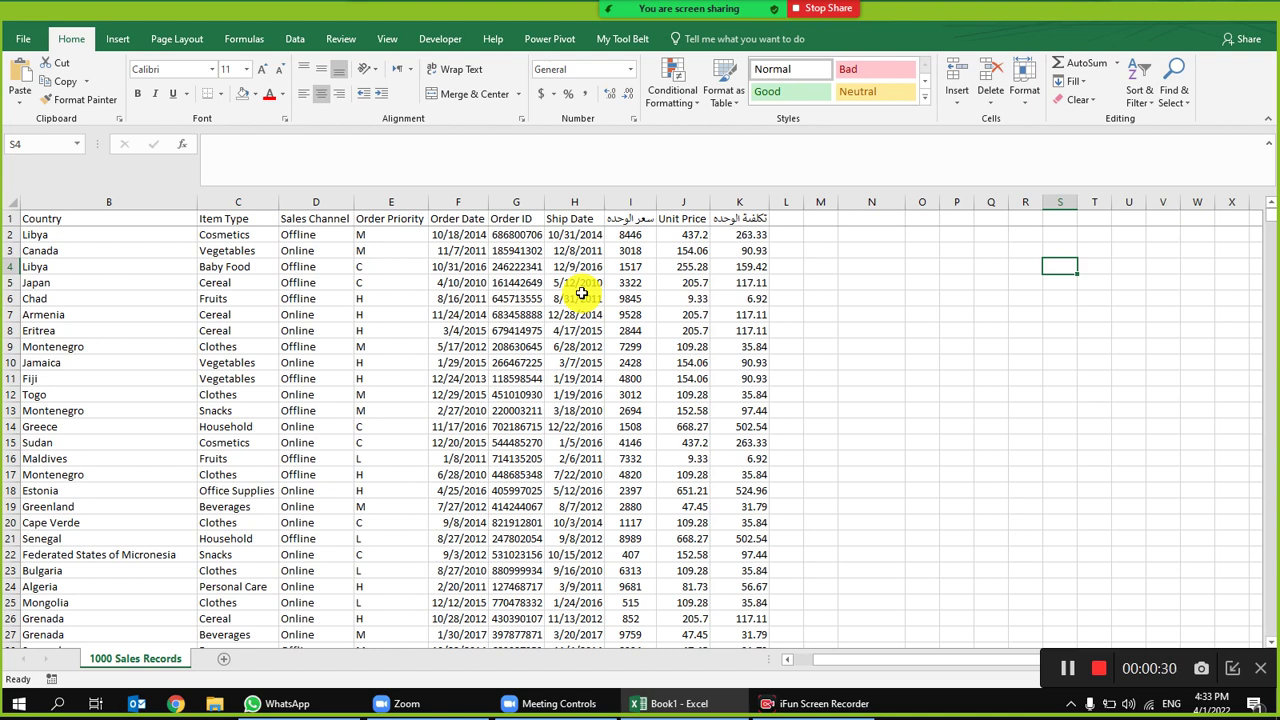
Step: Turn on the host's camera, show participants in gallery view, and stop sharing
{"action": "mouse_move", "coordinate": [588, 13]}
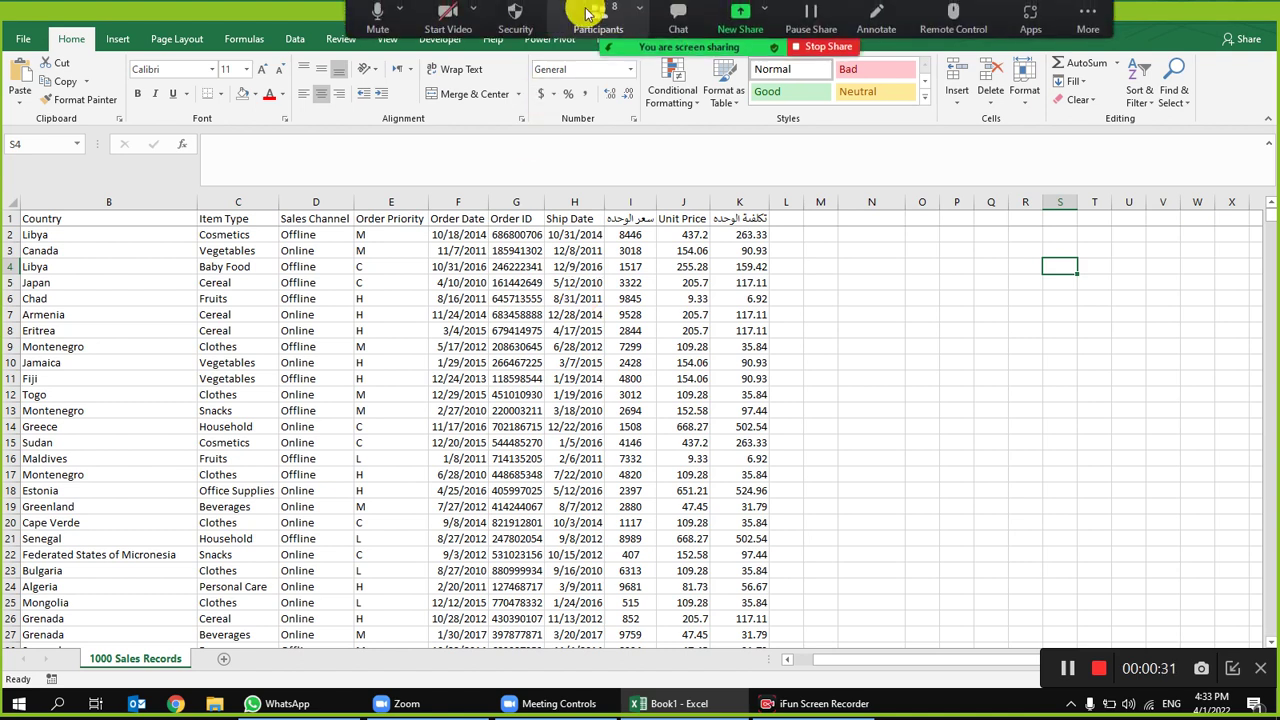
{"action": "left_click", "coordinate": [445, 25]}
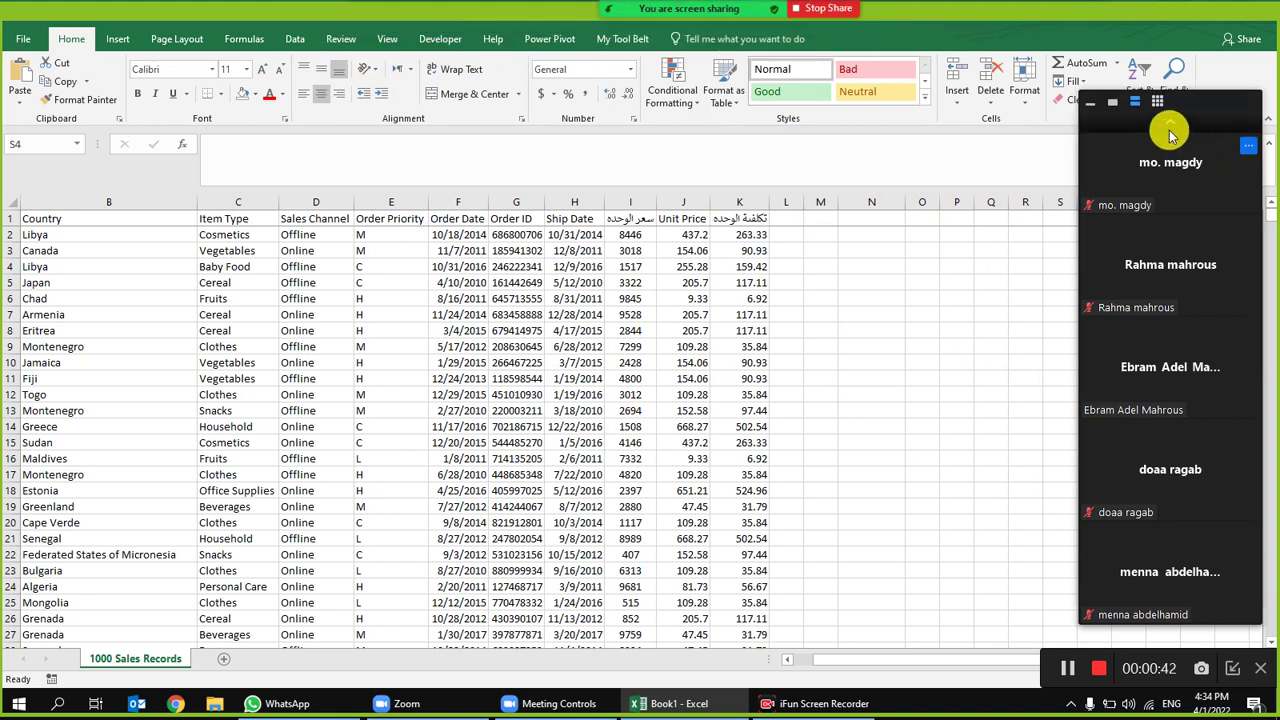
{"action": "left_click", "coordinate": [1157, 101]}
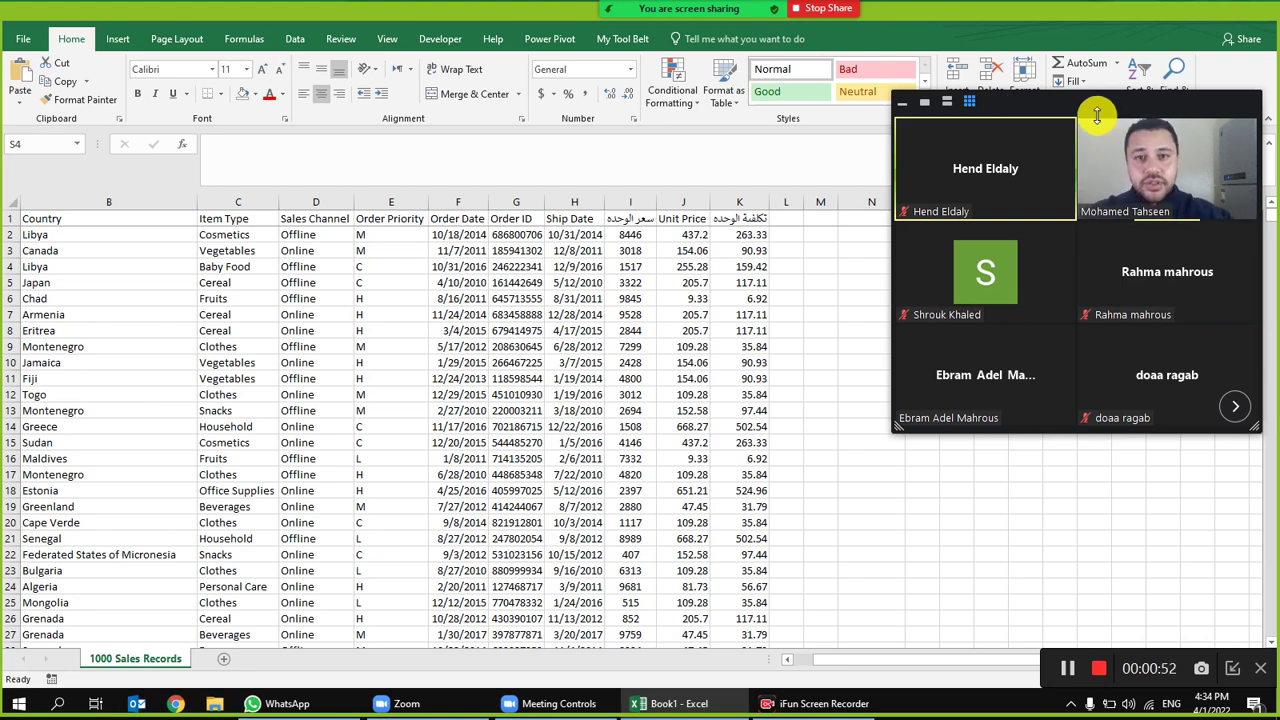
{"action": "mouse_move", "coordinate": [818, 12]}
{"action": "left_click", "coordinate": [822, 53]}
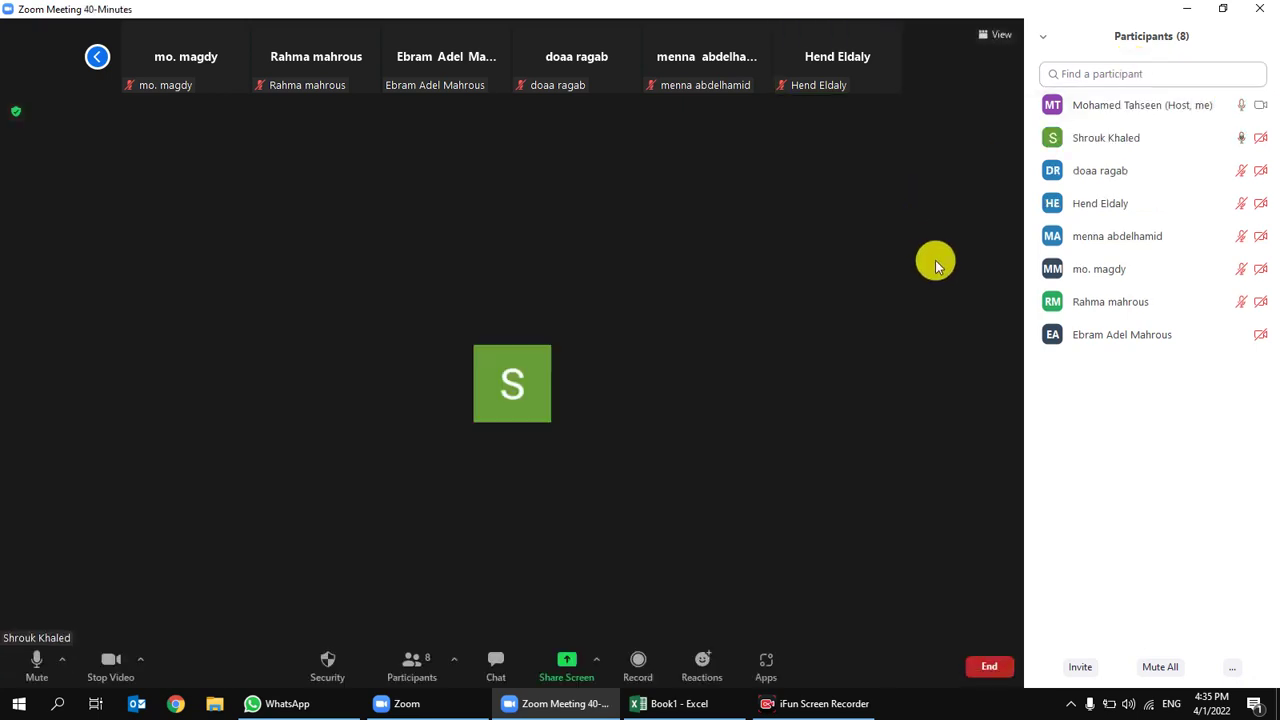
Step: Check the camera options, page the video strip back, and stop the host's video
{"action": "left_click", "coordinate": [141, 660]}
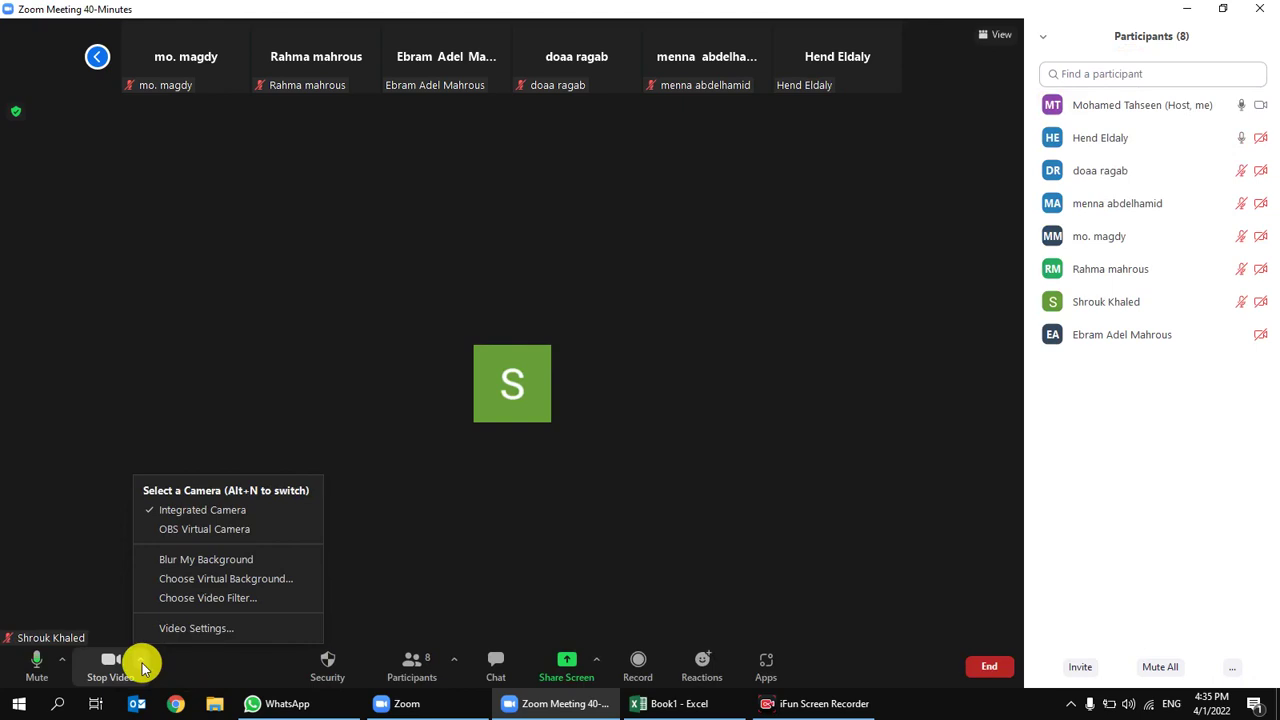
{"action": "left_click", "coordinate": [594, 383]}
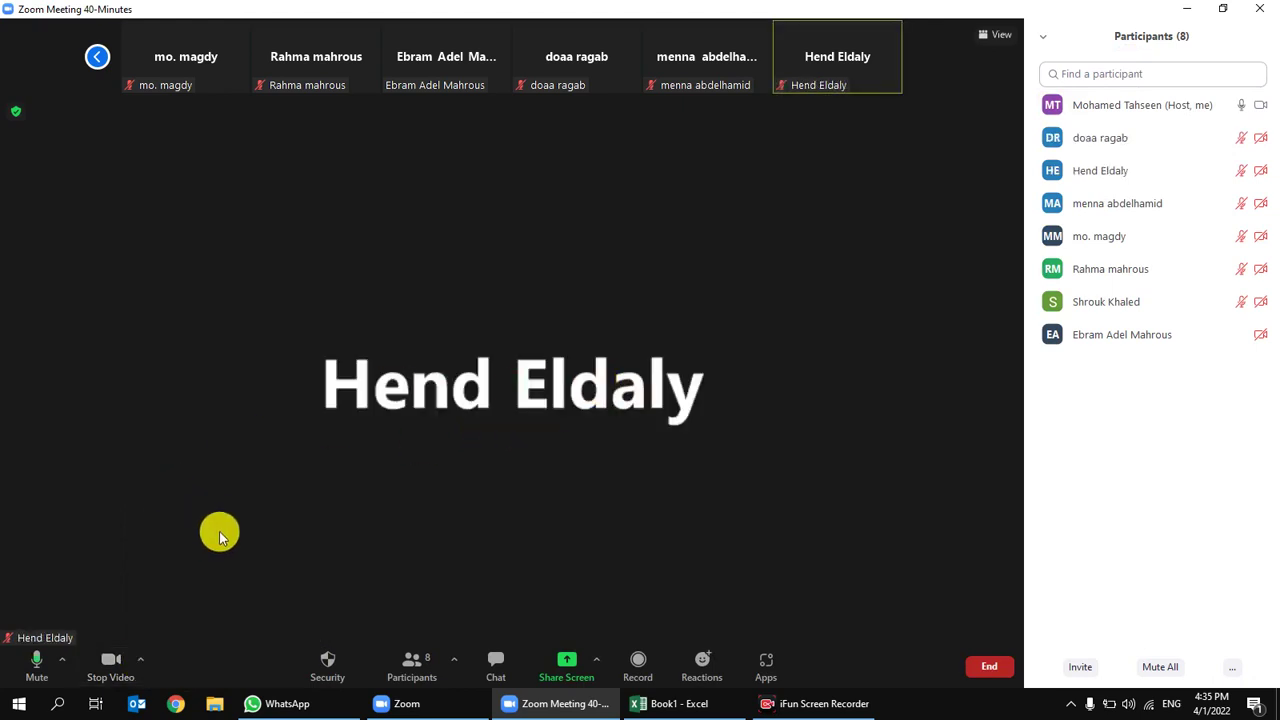
{"action": "left_click", "coordinate": [97, 57]}
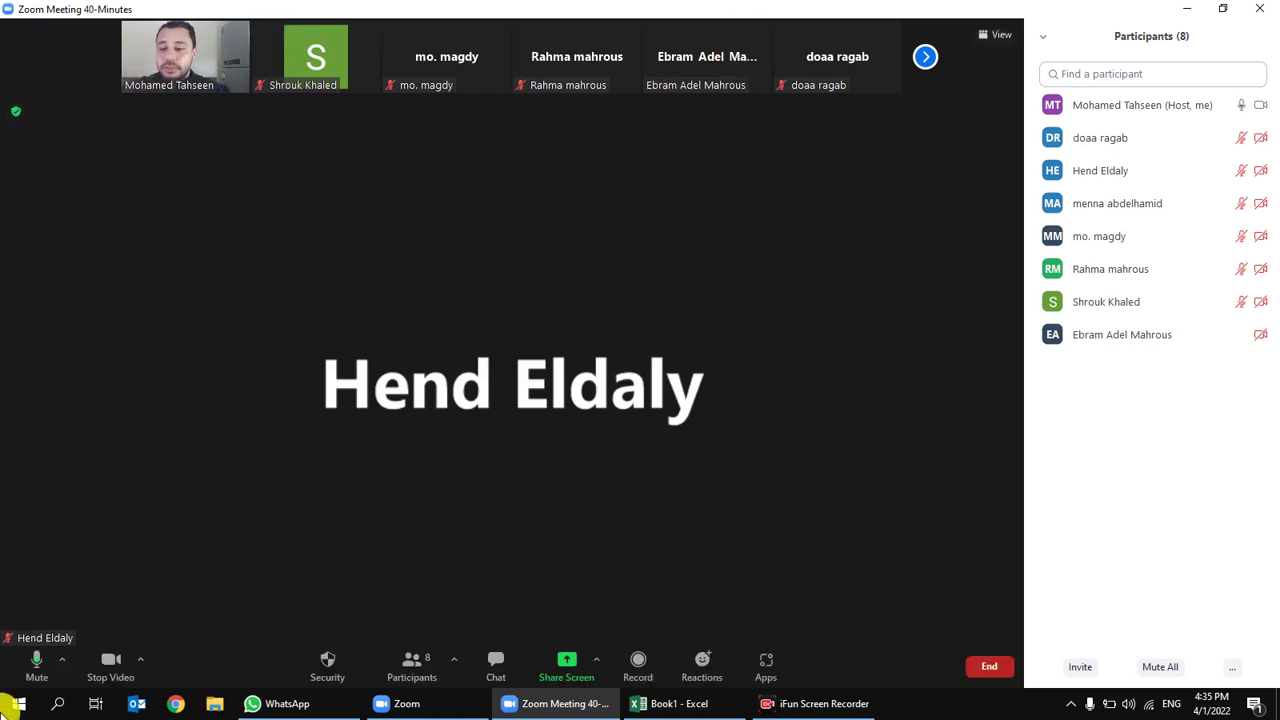
{"action": "left_click", "coordinate": [108, 664]}
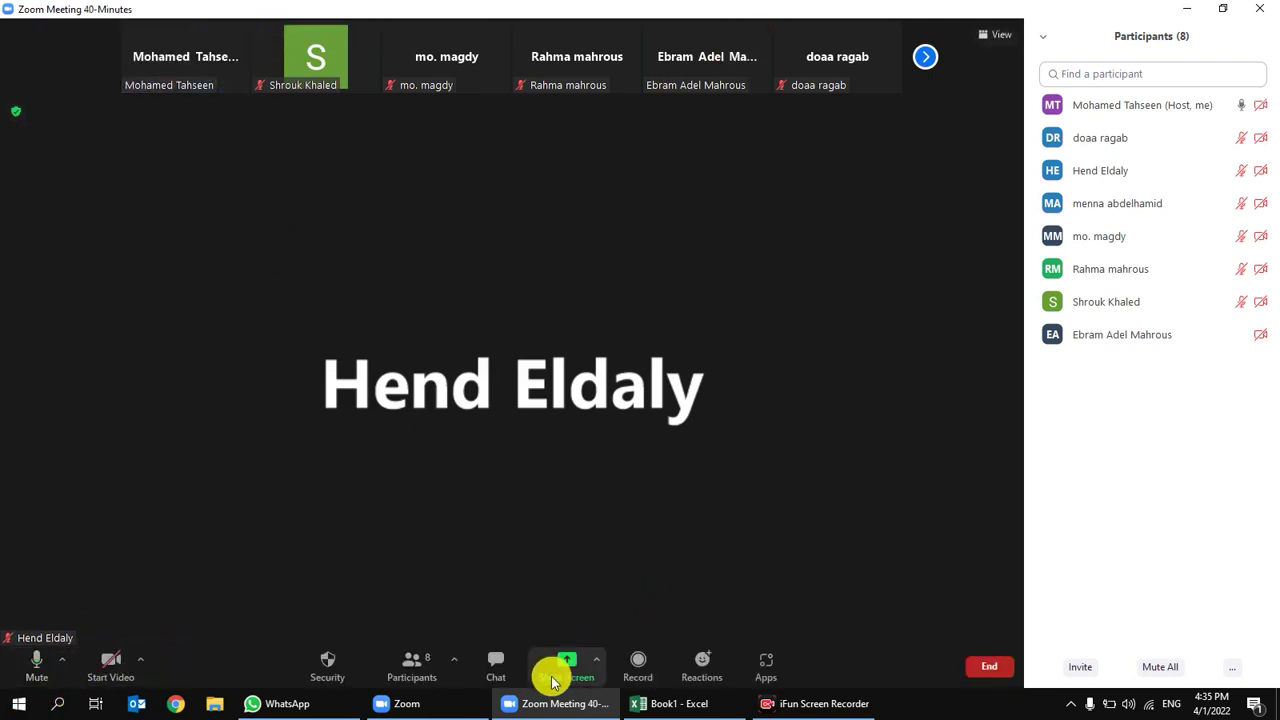
{"action": "left_click", "coordinate": [553, 682]}
Step: Resume sharing the screen portion showing the 1000 Sales Records sheet
{"action": "double_click", "coordinate": [527, 295]}
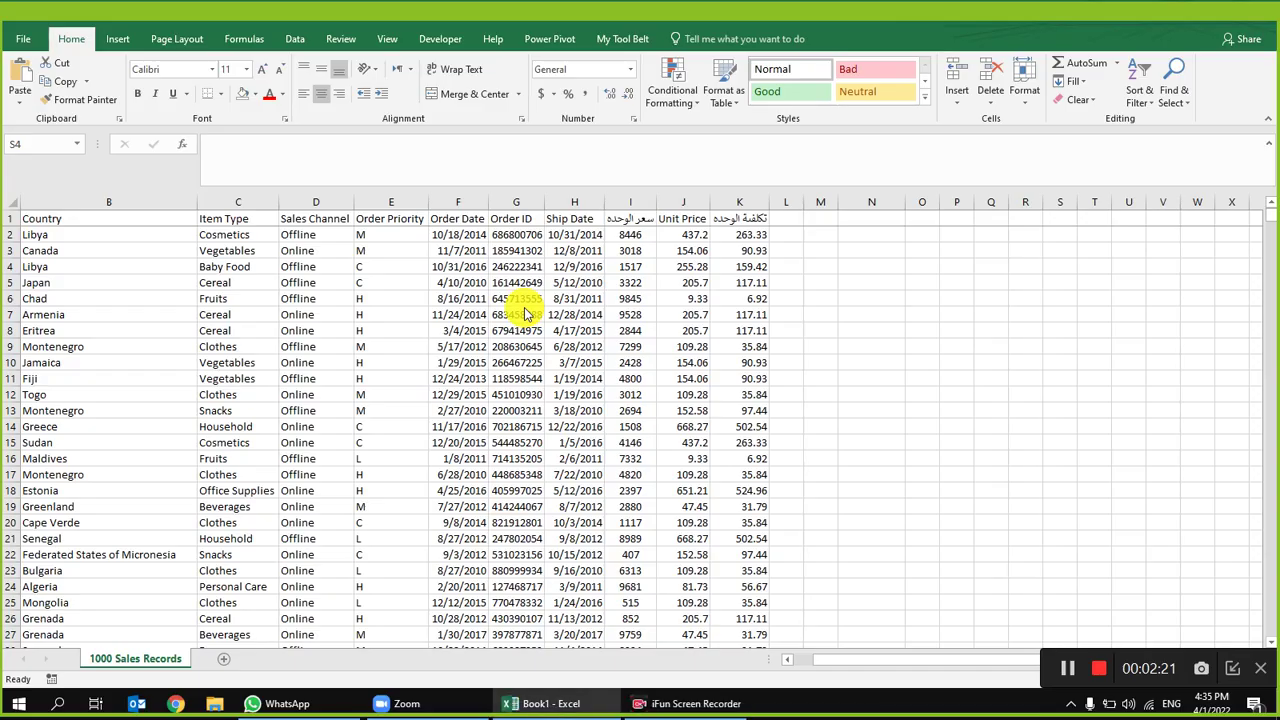
{"action": "left_click", "coordinate": [652, 312]}
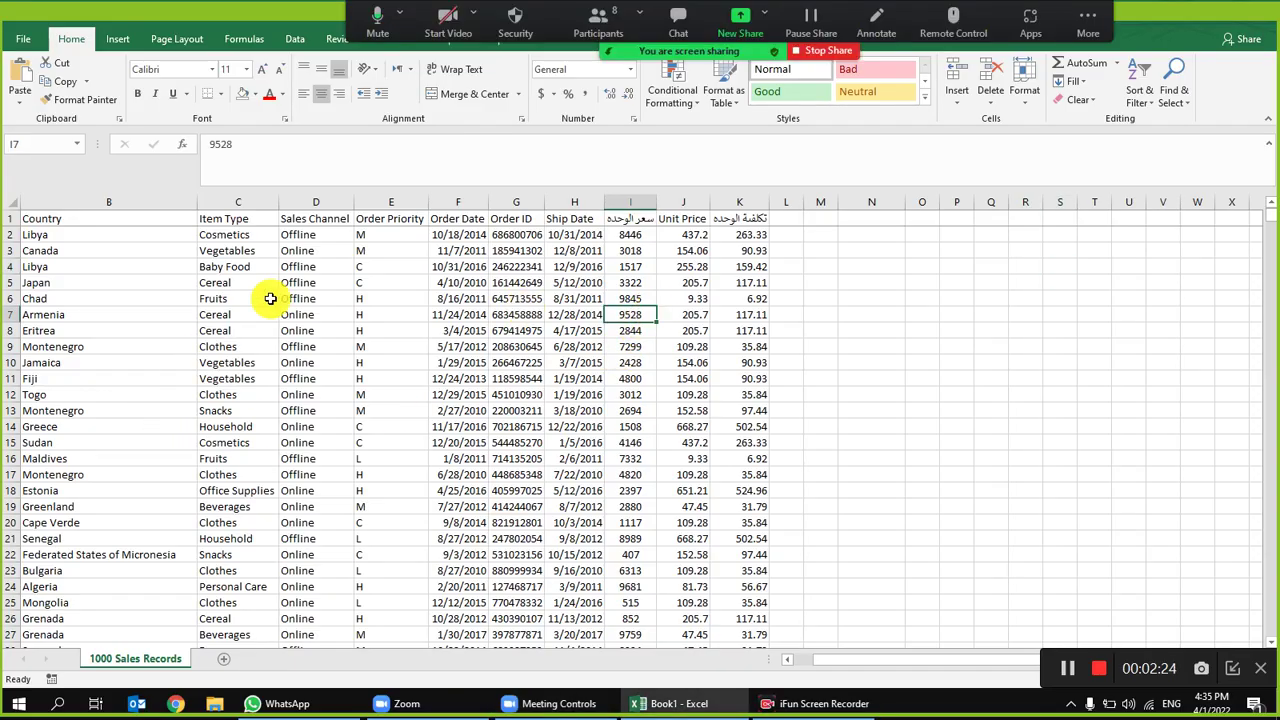
{"action": "left_click_drag", "start_coordinate": [235, 320], "coordinate": [14, 331]}
{"action": "left_click", "coordinate": [323, 270]}
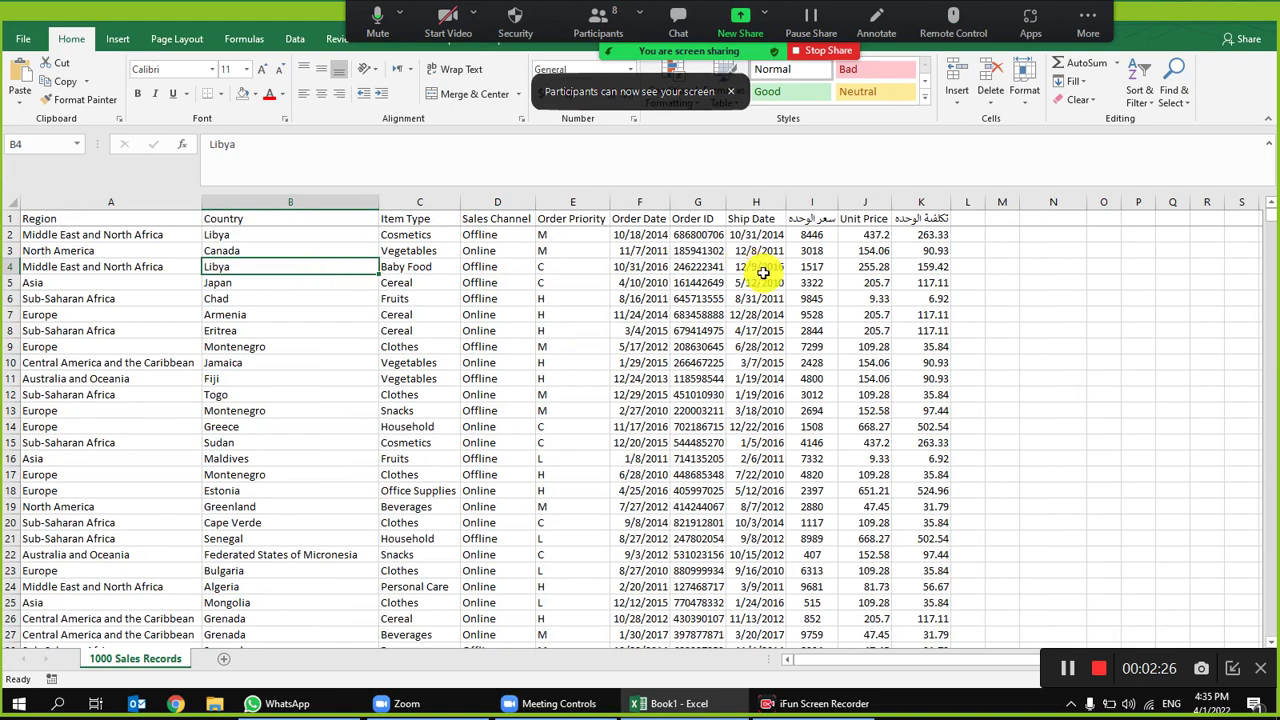
{"action": "left_click", "coordinate": [1082, 348]}
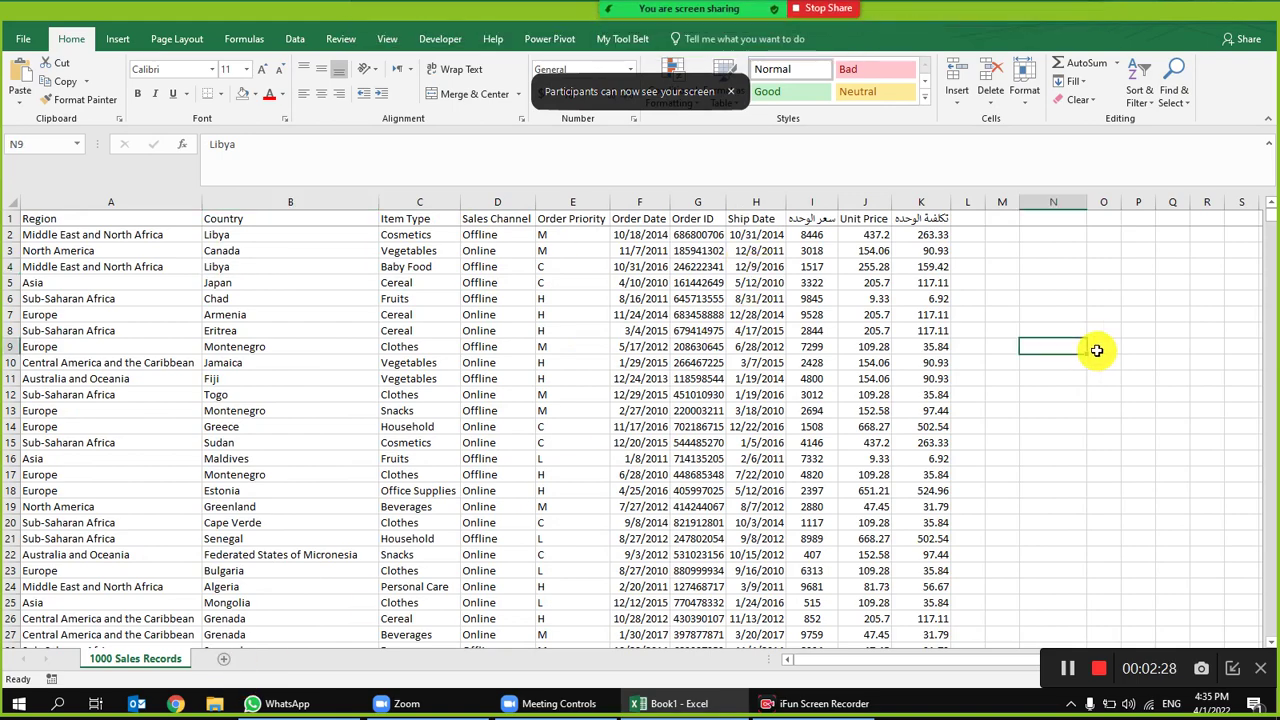
{"action": "left_click_drag", "start_coordinate": [1097, 350], "coordinate": [1186, 348]}
{"action": "left_click", "coordinate": [588, 249]}
Step: Widen column P and fill the whole column yellow
{"action": "left_click_drag", "start_coordinate": [569, 201], "coordinate": [727, 201]}
{"action": "left_click", "coordinate": [618, 197]}
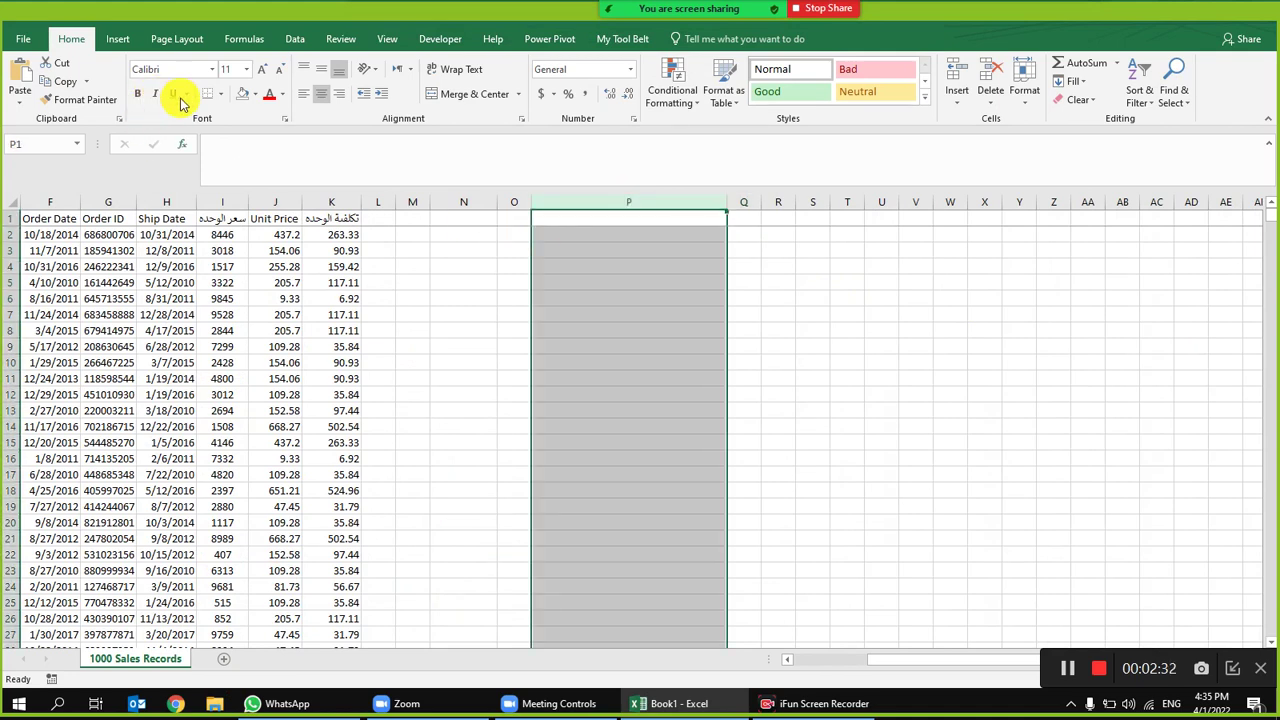
{"action": "left_click", "coordinate": [255, 94]}
{"action": "left_click", "coordinate": [278, 210]}
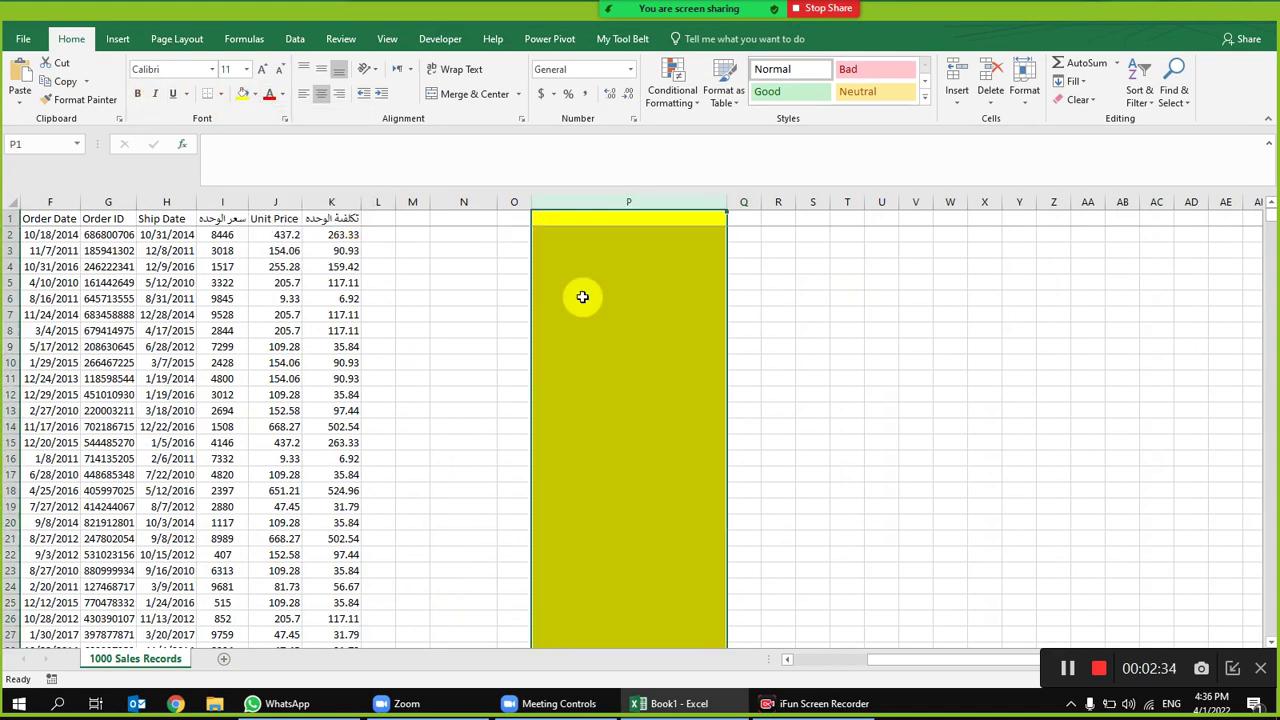
{"action": "left_click", "coordinate": [625, 266]}
{"action": "left_click", "coordinate": [637, 238]}
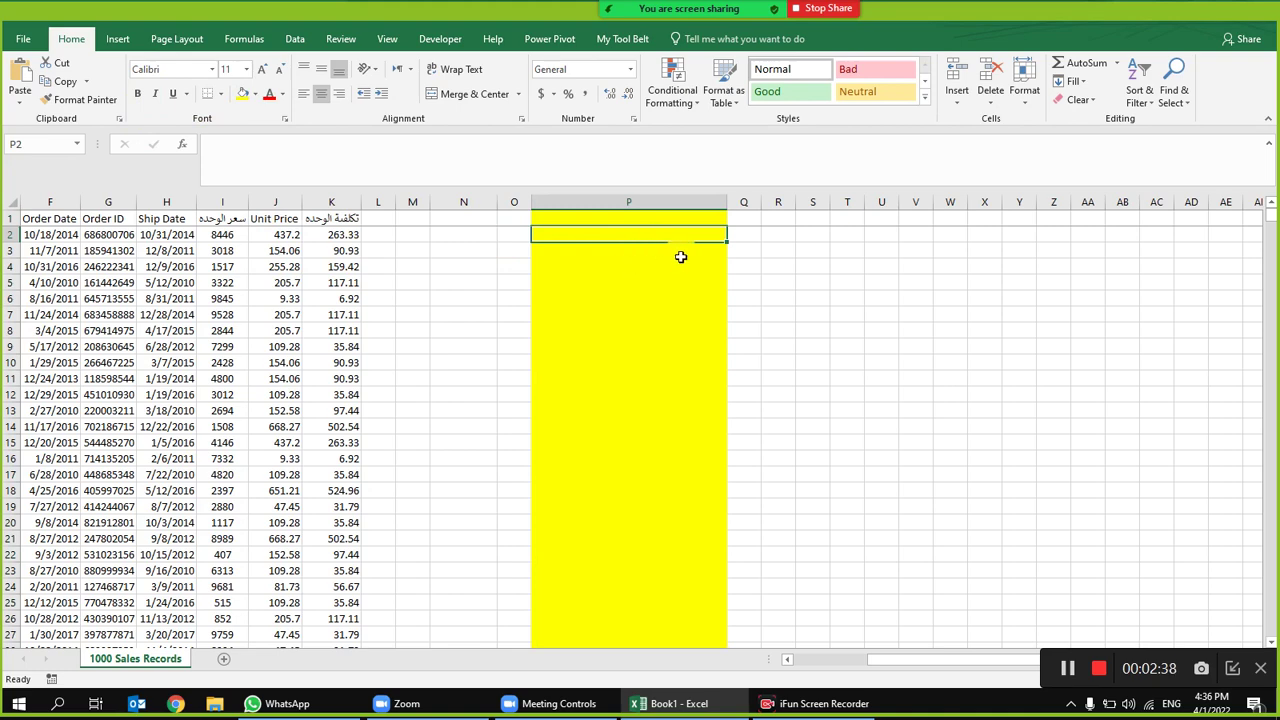
{"action": "left_click_drag", "start_coordinate": [666, 260], "coordinate": [1255, 292]}
{"action": "left_click", "coordinate": [629, 233]}
Step: Reselect the whole of column P, ready for data tools
{"action": "left_click", "coordinate": [628, 200]}
{"action": "left_click_drag", "start_coordinate": [618, 243], "coordinate": [608, 380]}
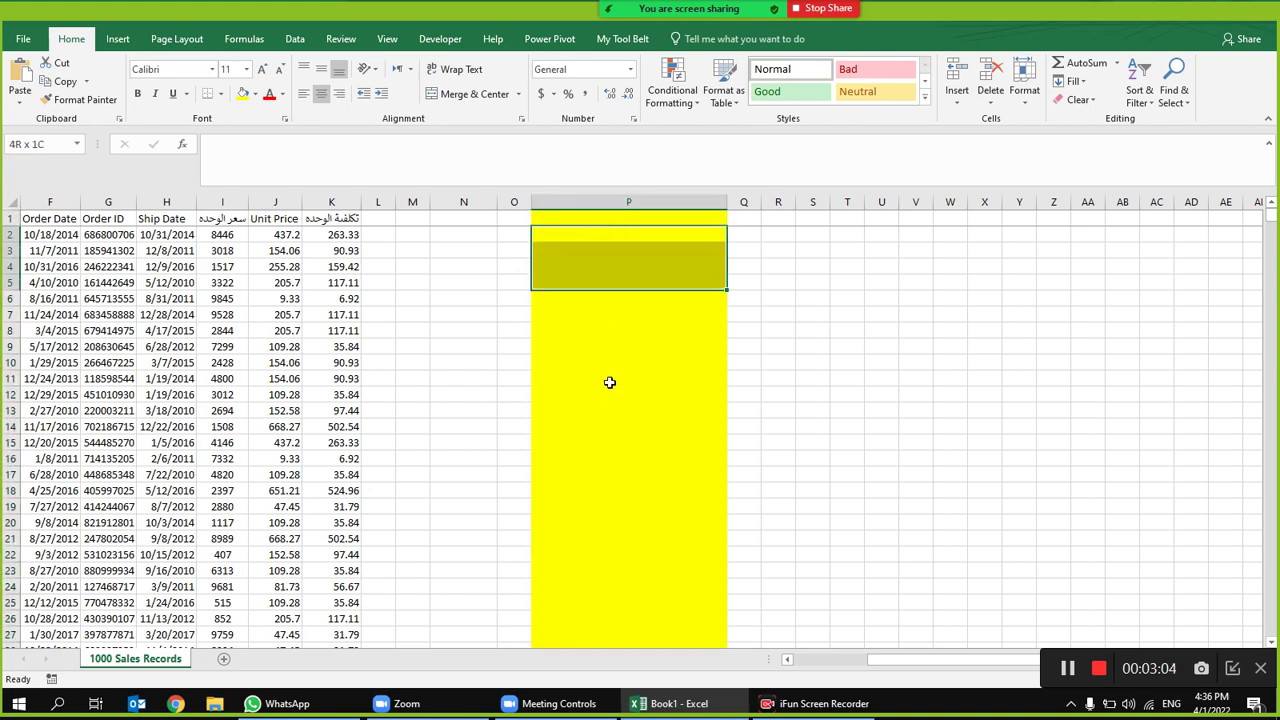
{"action": "left_click_drag", "start_coordinate": [608, 234], "coordinate": [605, 384]}
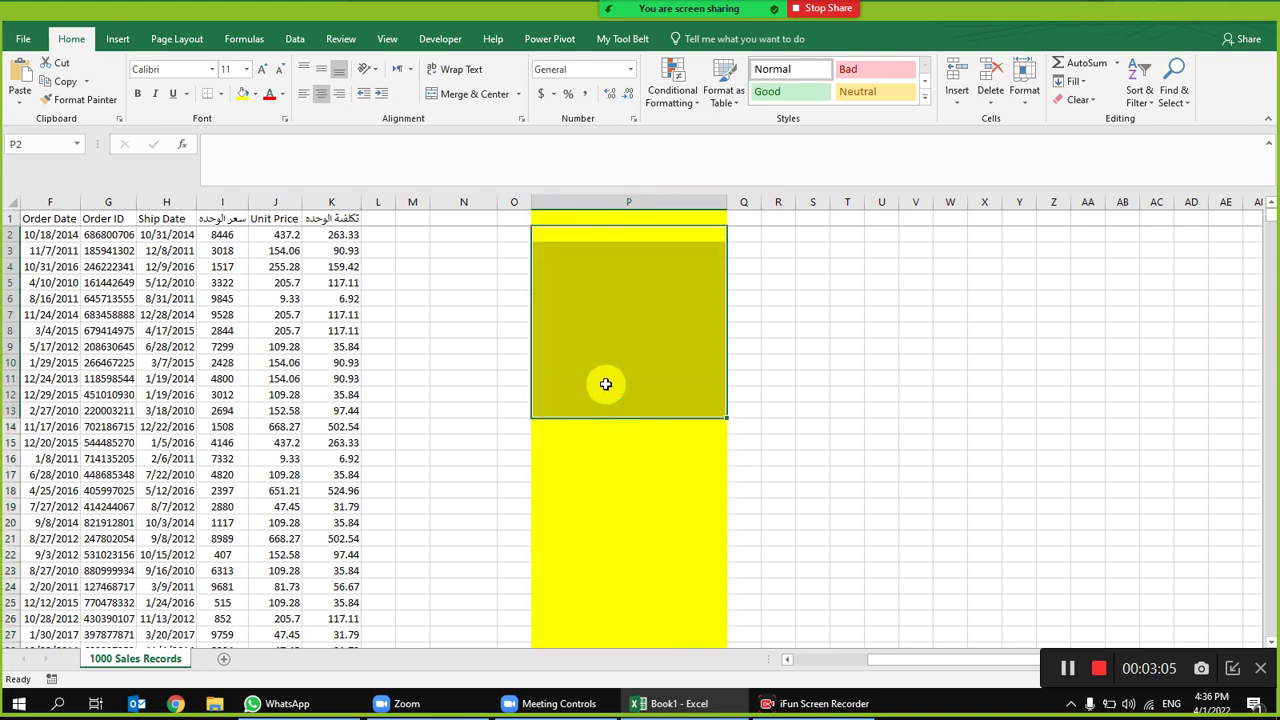
{"action": "left_click", "coordinate": [634, 203]}
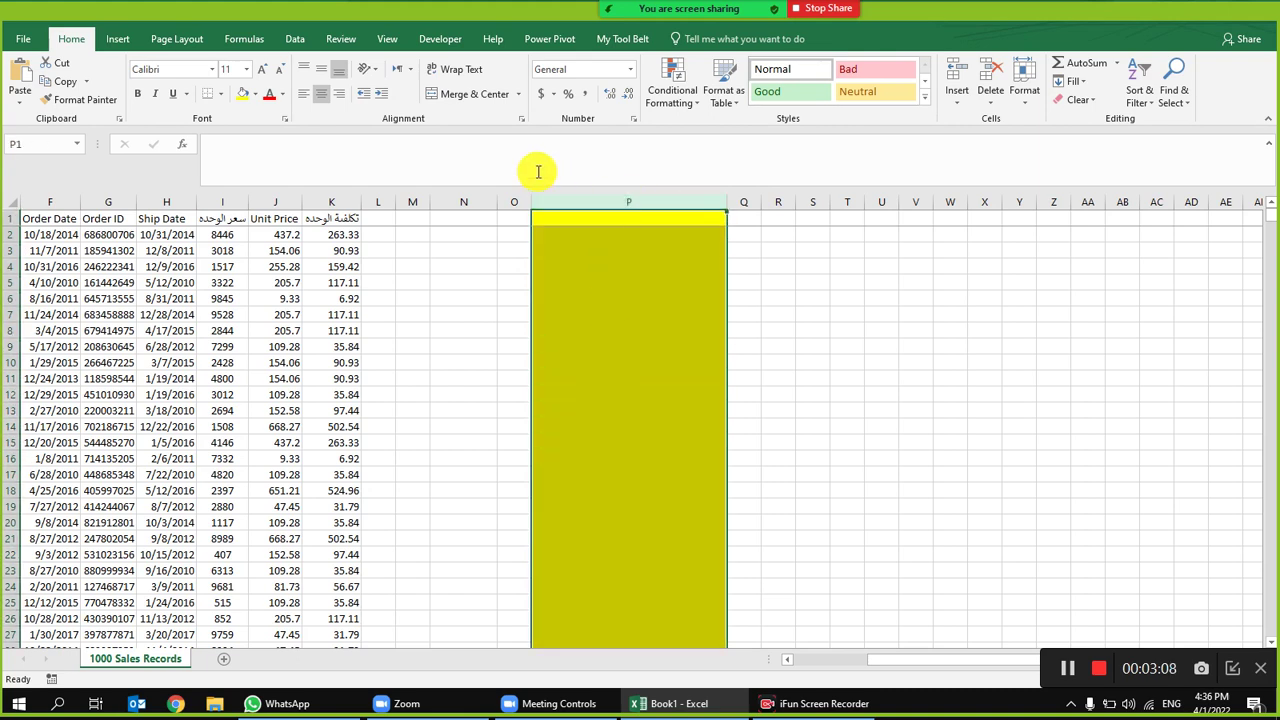
{"action": "left_click", "coordinate": [293, 39]}
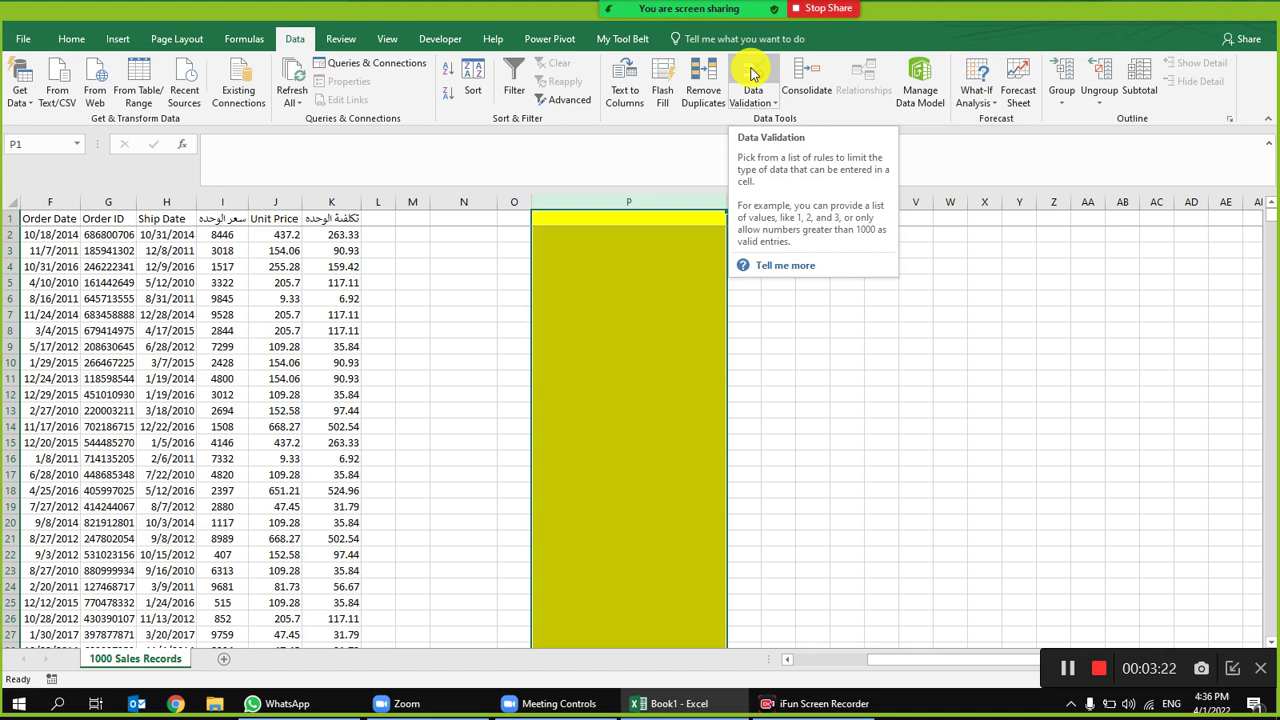
Step: Give column P List data validation with source 'Yes,No'
{"action": "left_click", "coordinate": [752, 74]}
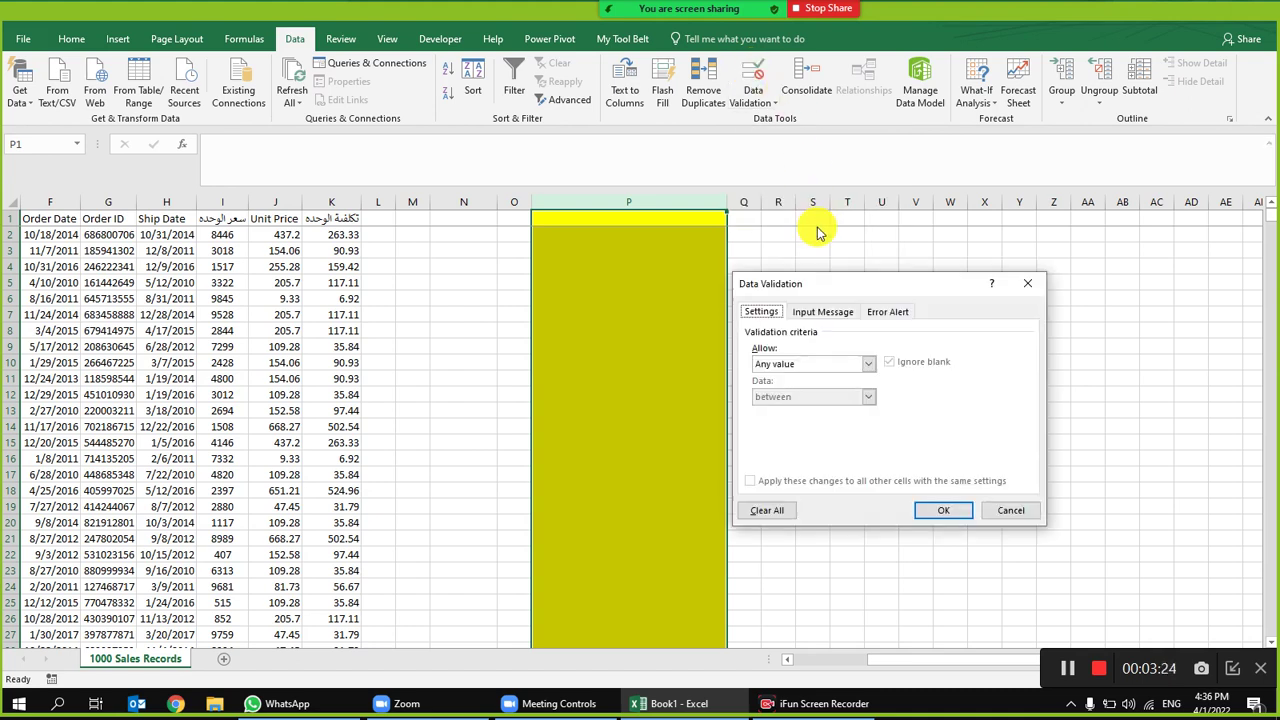
{"action": "left_click", "coordinate": [840, 366]}
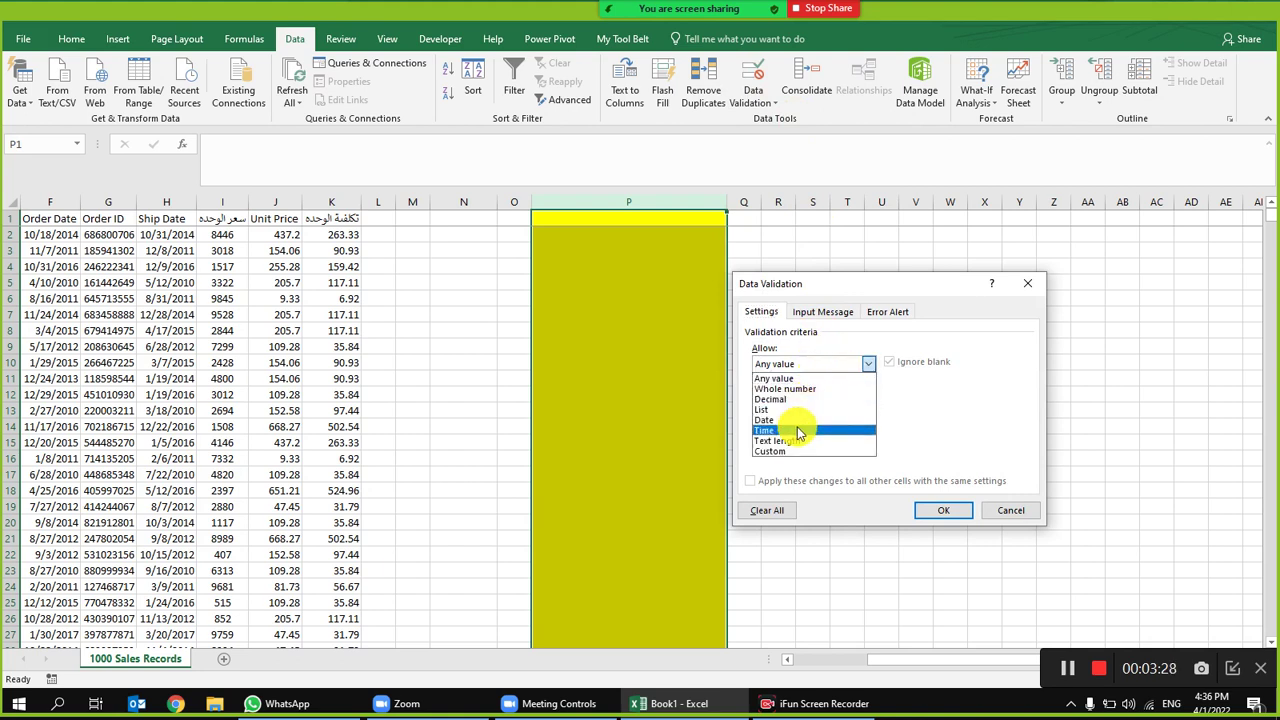
{"action": "left_click", "coordinate": [778, 378]}
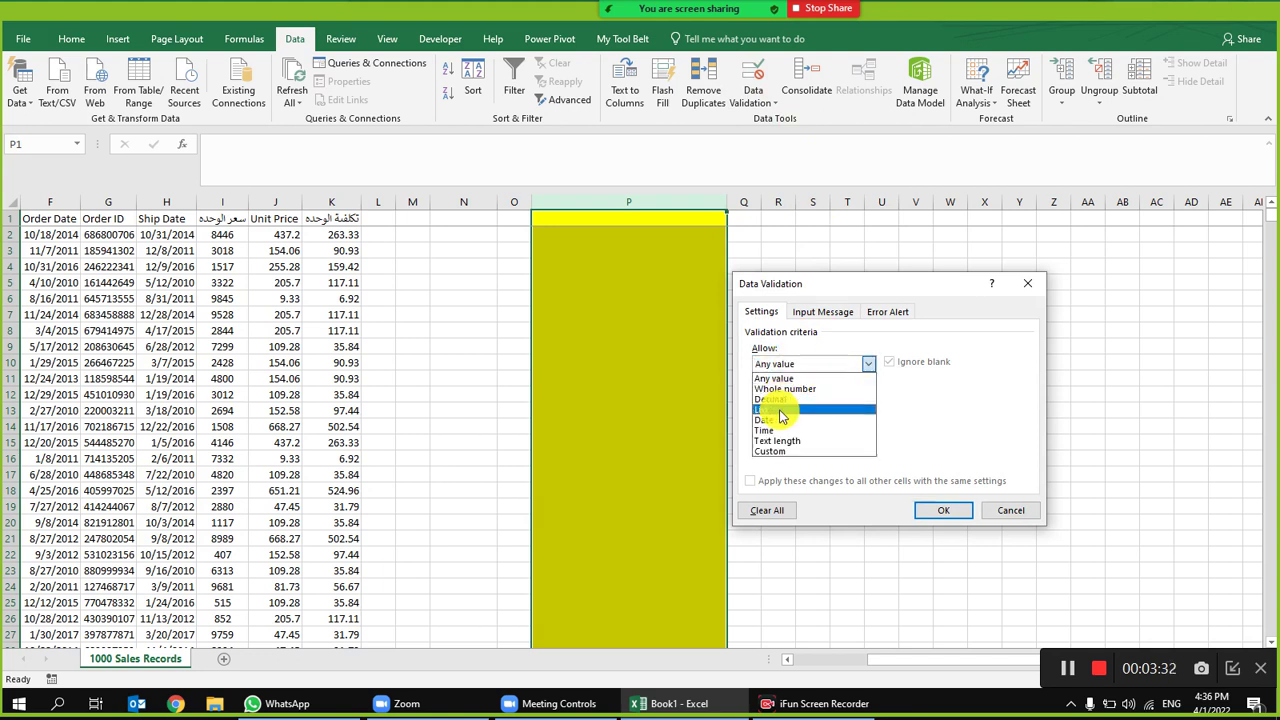
{"action": "left_click", "coordinate": [778, 409]}
{"action": "left_click", "coordinate": [788, 430]}
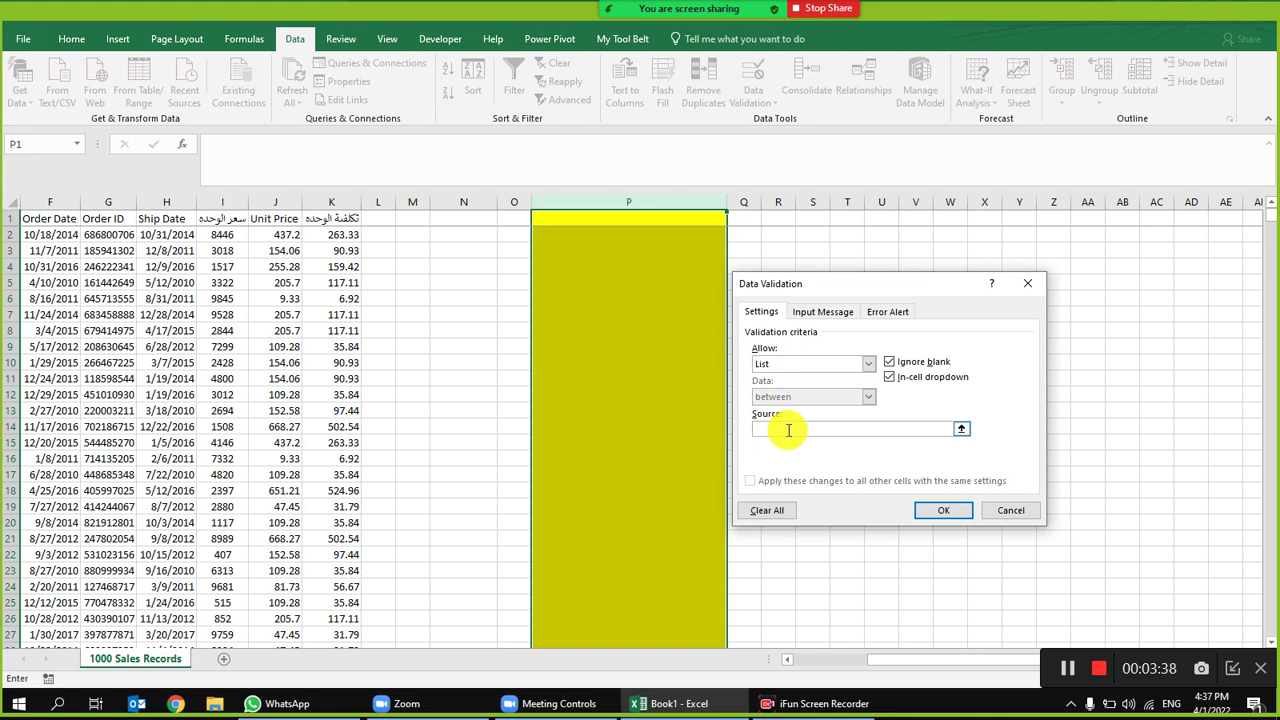
{"action": "type", "text": "Yes,No"}
{"action": "key", "text": "Return"}
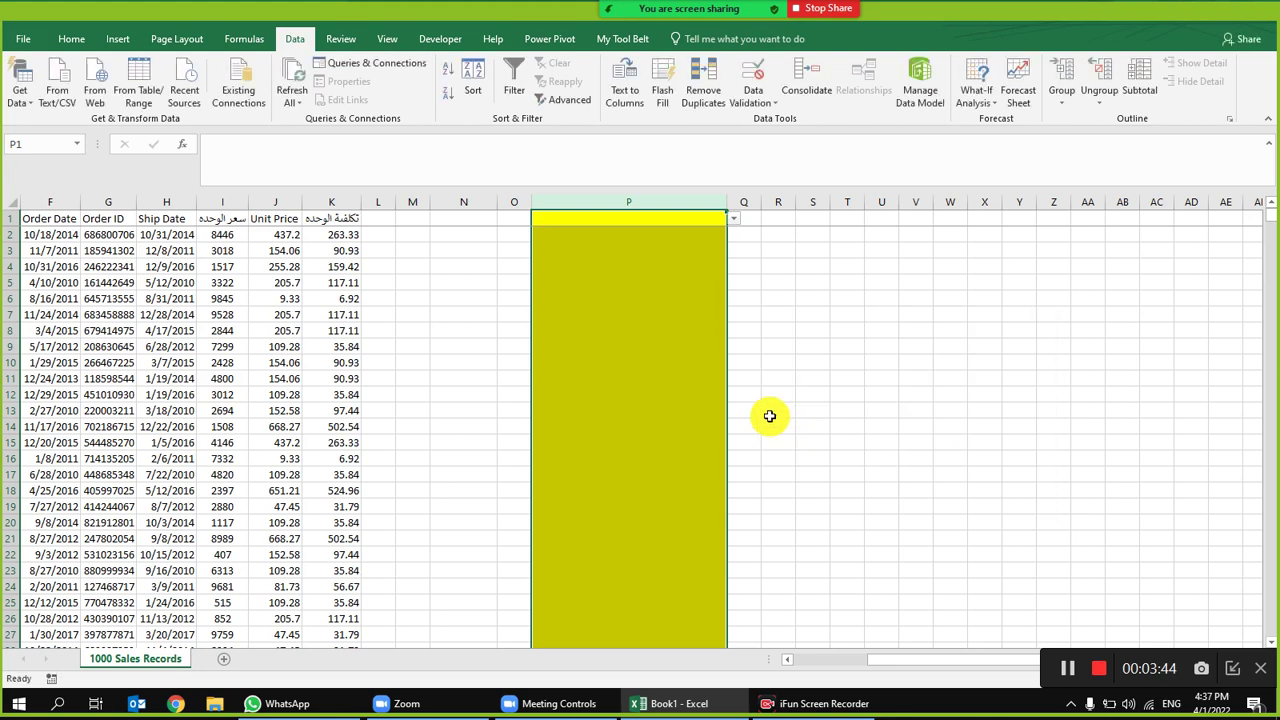
Step: Widen columns O and Q
{"action": "left_click_drag", "start_coordinate": [530, 204], "coordinate": [670, 206]}
{"action": "left_click", "coordinate": [580, 237]}
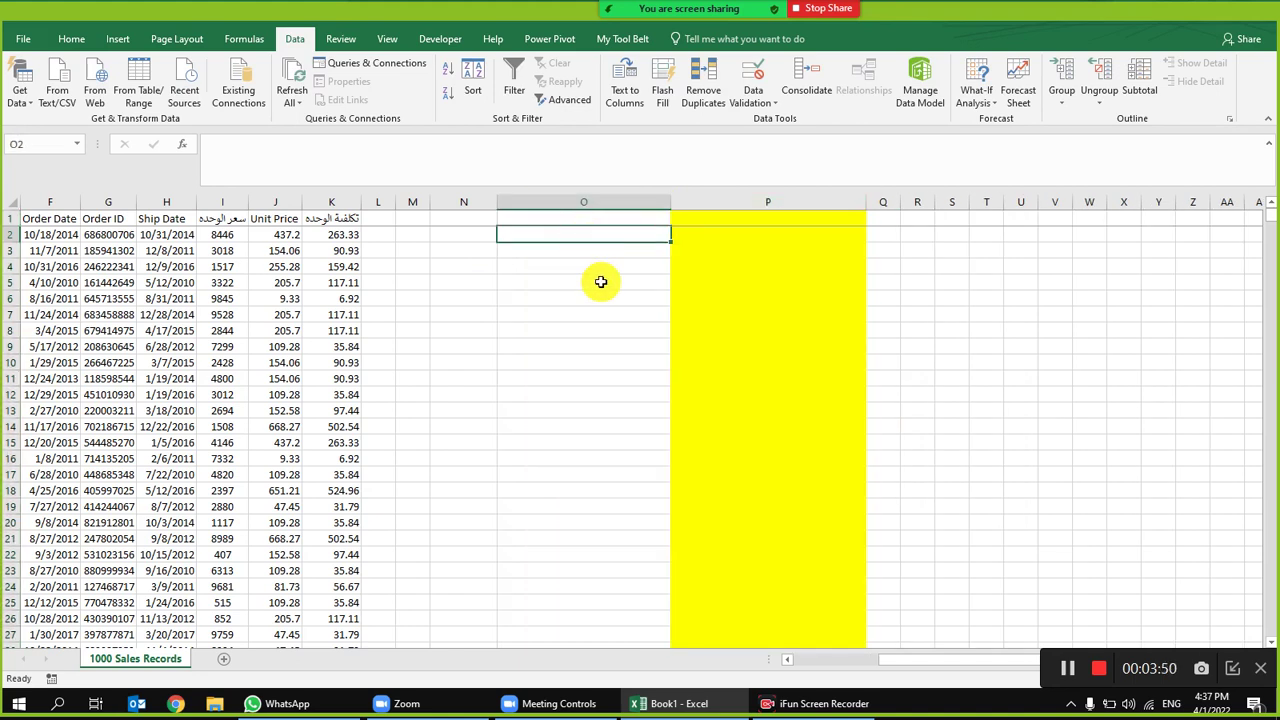
{"action": "left_click", "coordinate": [886, 202]}
{"action": "left_click_drag", "start_coordinate": [900, 202], "coordinate": [1036, 206]}
Step: Enter the Arabic question 'هل تقيم فى القاهرة' in cell Q2
{"action": "left_click", "coordinate": [1011, 238]}
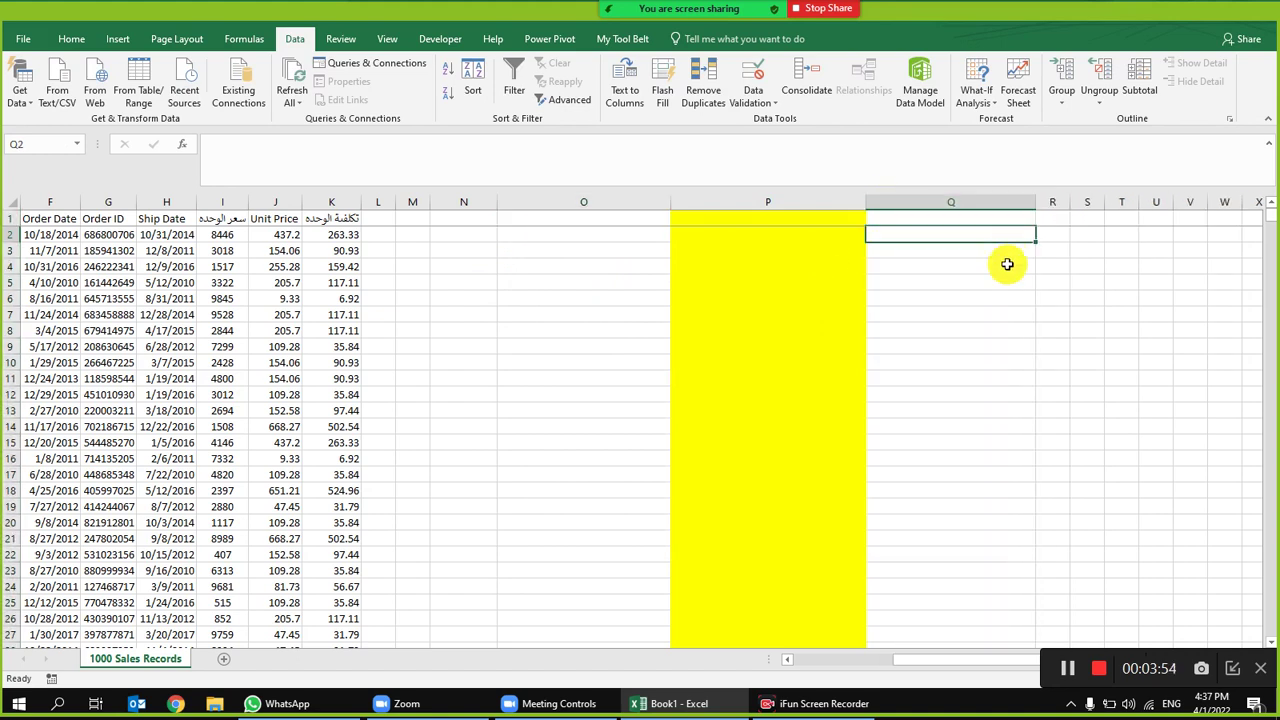
{"action": "type", "text": ";"}
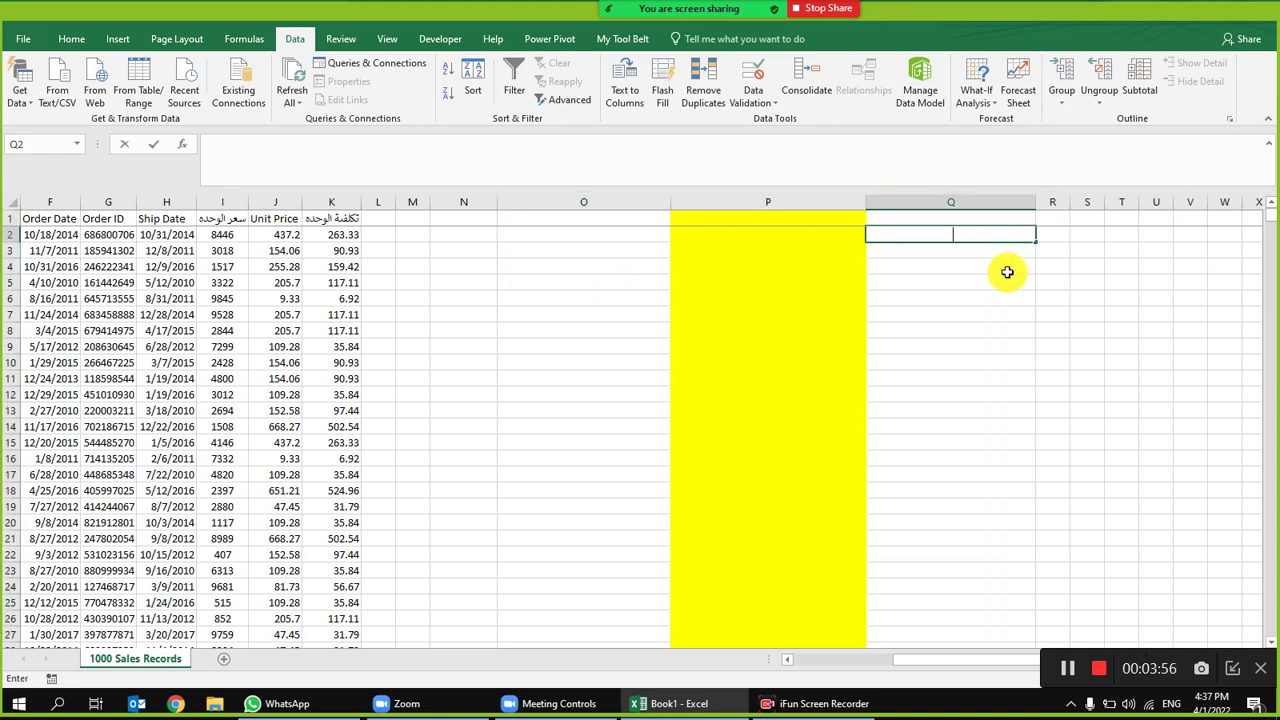
{"action": "key", "text": "alt+shift"}
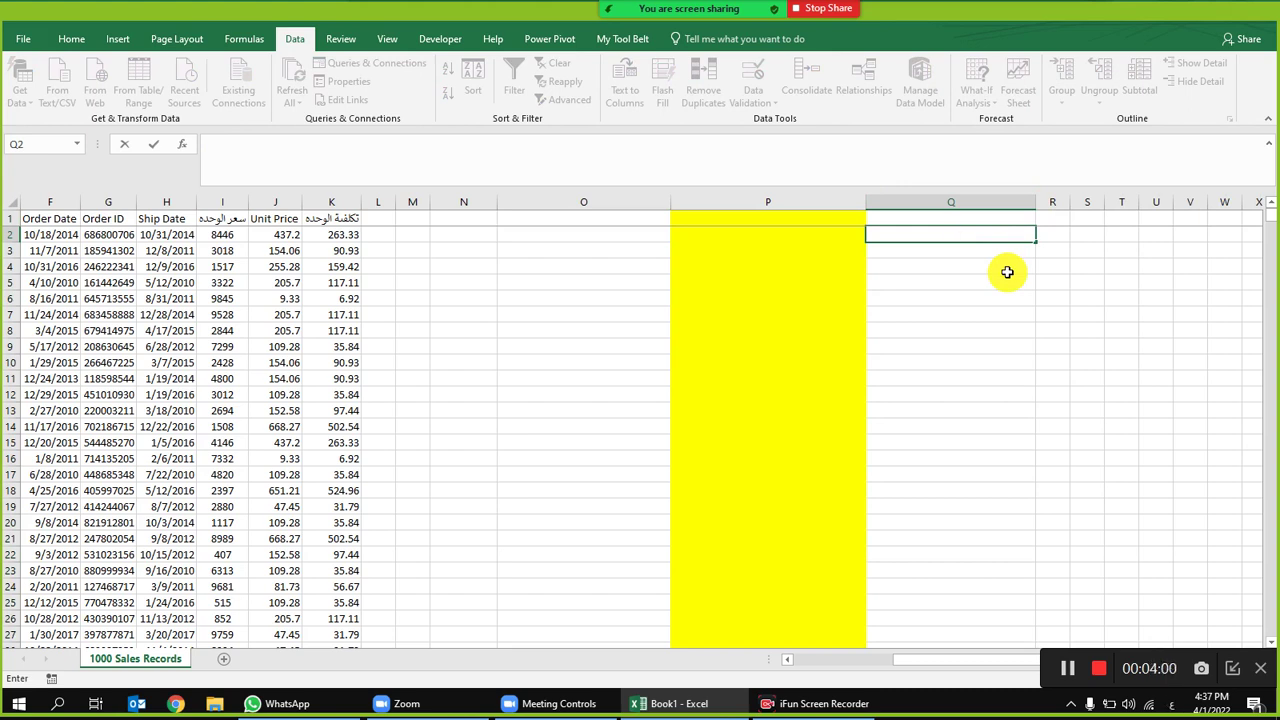
{"action": "type", "text": "هل انت من ال"}
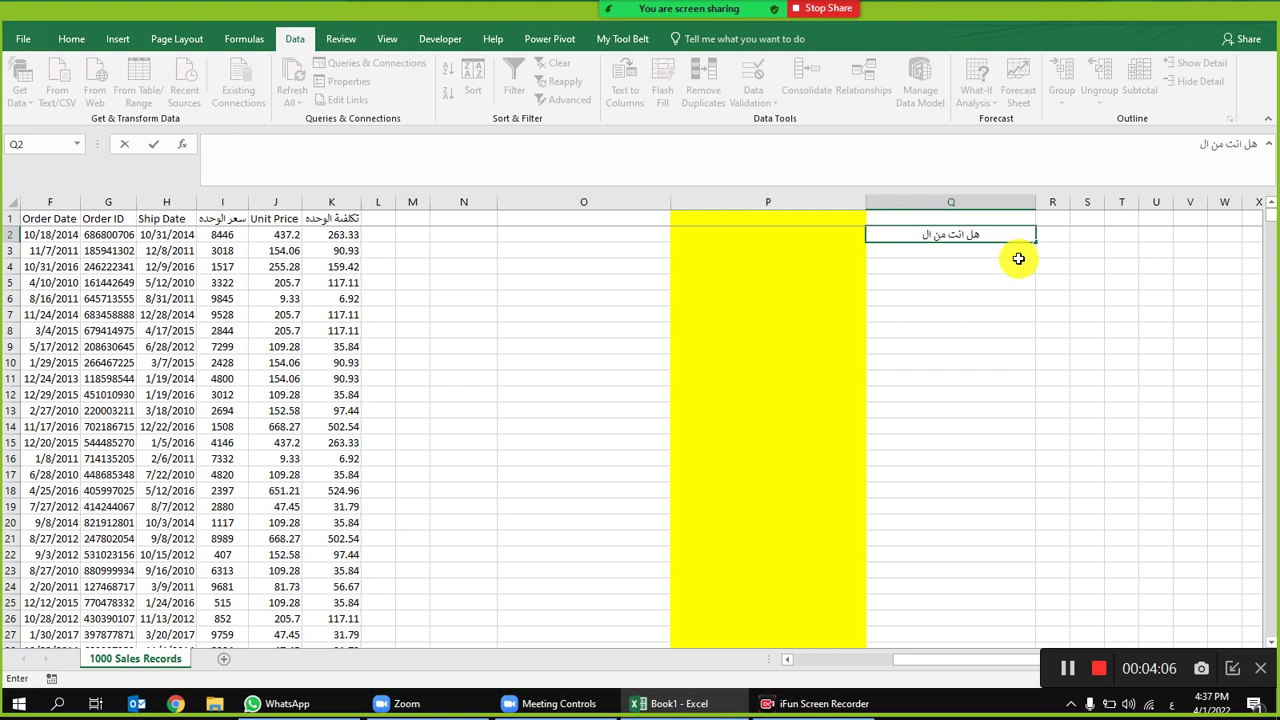
{"action": "type", "text": "قا"}
{"action": "key", "text": "BackSpace"}
{"action": "key", "text": "BackSpace"}
{"action": "key", "text": "BackSpace"}
{"action": "key", "text": "BackSpace"}
{"action": "key", "text": "BackSpace"}
{"action": "key", "text": "BackSpace"}
{"action": "key", "text": "BackSpace"}
{"action": "key", "text": "BackSpace"}
{"action": "key", "text": "BackSpace"}
{"action": "key", "text": "BackSpace"}
{"action": "key", "text": "BackSpace"}
{"action": "key", "text": "BackSpace"}
{"action": "type", "text": "تقيم فى القاهرة"}
{"action": "left_click", "coordinate": [873, 287]}
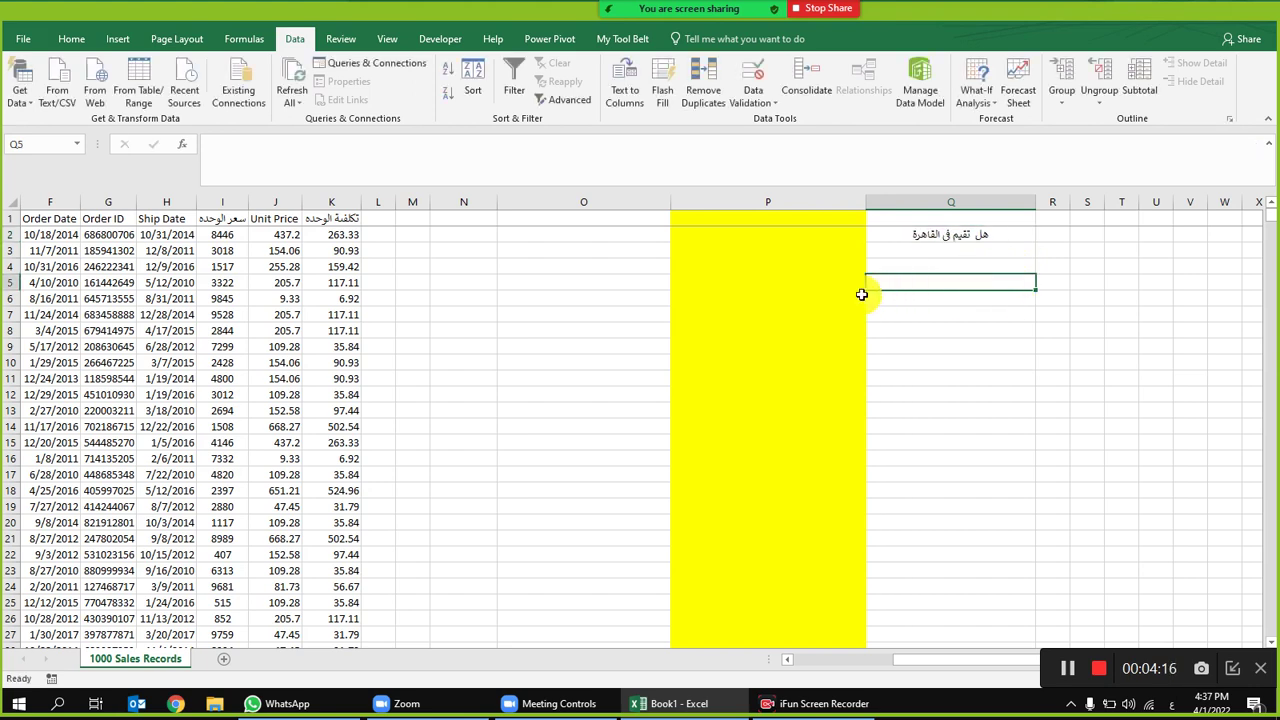
{"action": "left_click", "coordinate": [788, 238]}
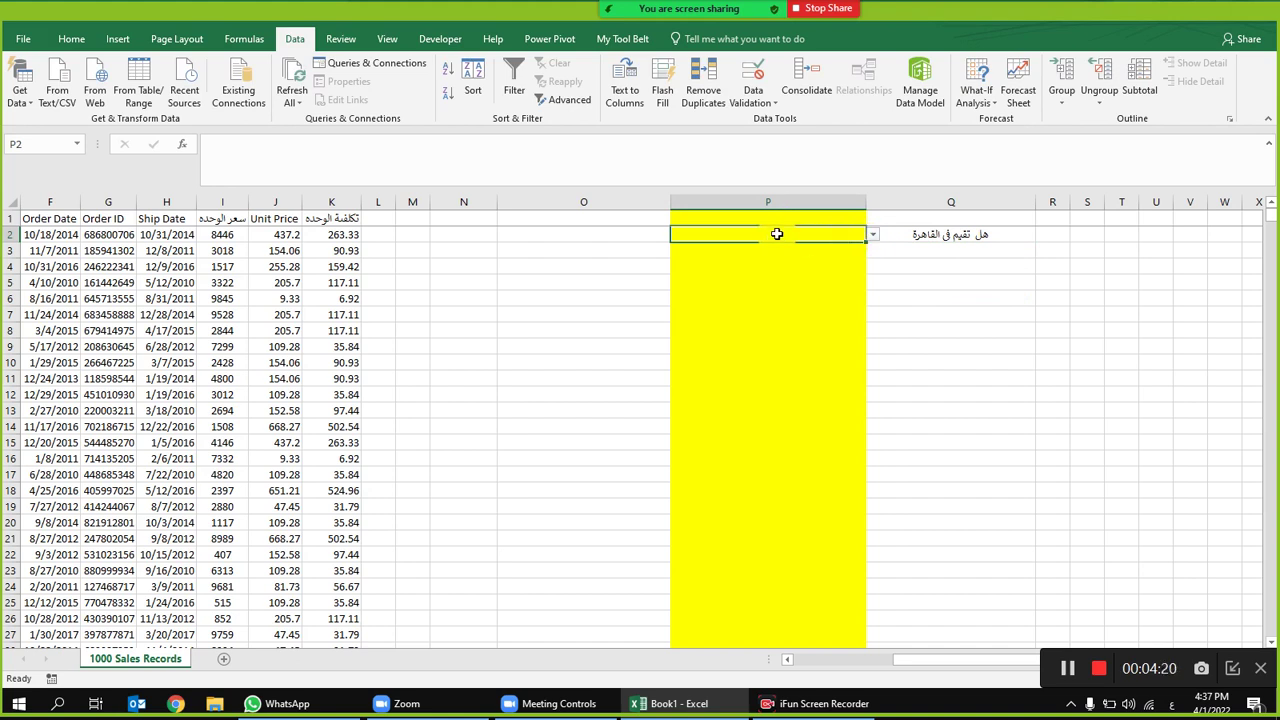
Step: Pick Yes from cell P2's drop-down list
{"action": "left_click", "coordinate": [875, 238]}
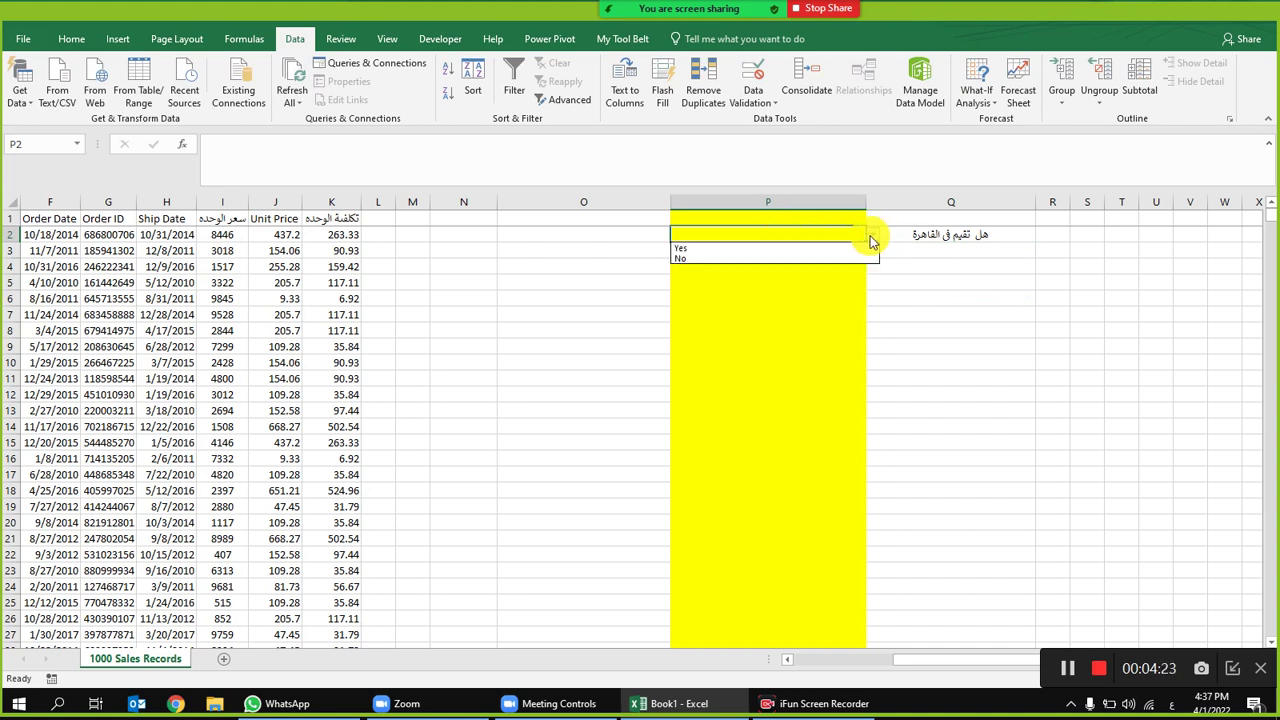
{"action": "left_click", "coordinate": [711, 248]}
{"action": "left_click", "coordinate": [745, 297]}
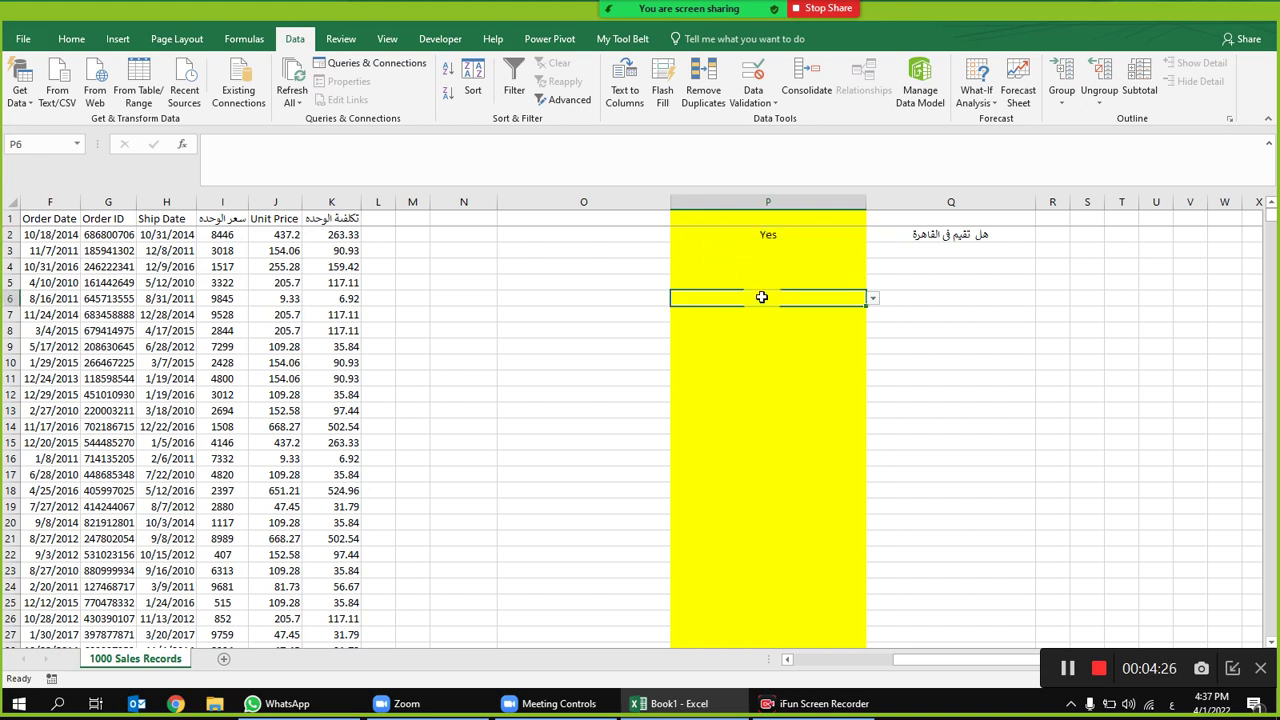
{"action": "left_click", "coordinate": [799, 239]}
Step: Pick No from cell P3's drop-down list
{"action": "left_click", "coordinate": [794, 251]}
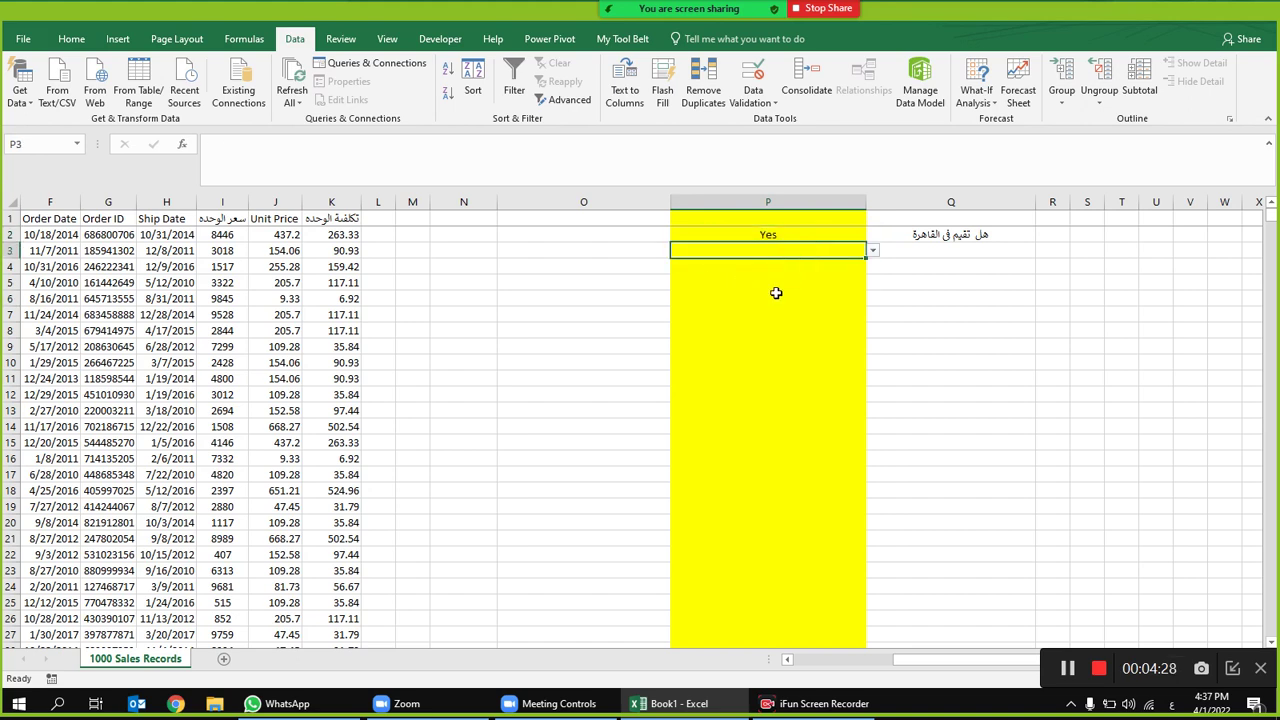
{"action": "left_click", "coordinate": [873, 250]}
{"action": "left_click", "coordinate": [753, 276]}
{"action": "left_click", "coordinate": [946, 251]}
{"action": "left_click", "coordinate": [794, 248]}
{"action": "left_click", "coordinate": [777, 224]}
{"action": "left_click", "coordinate": [815, 236]}
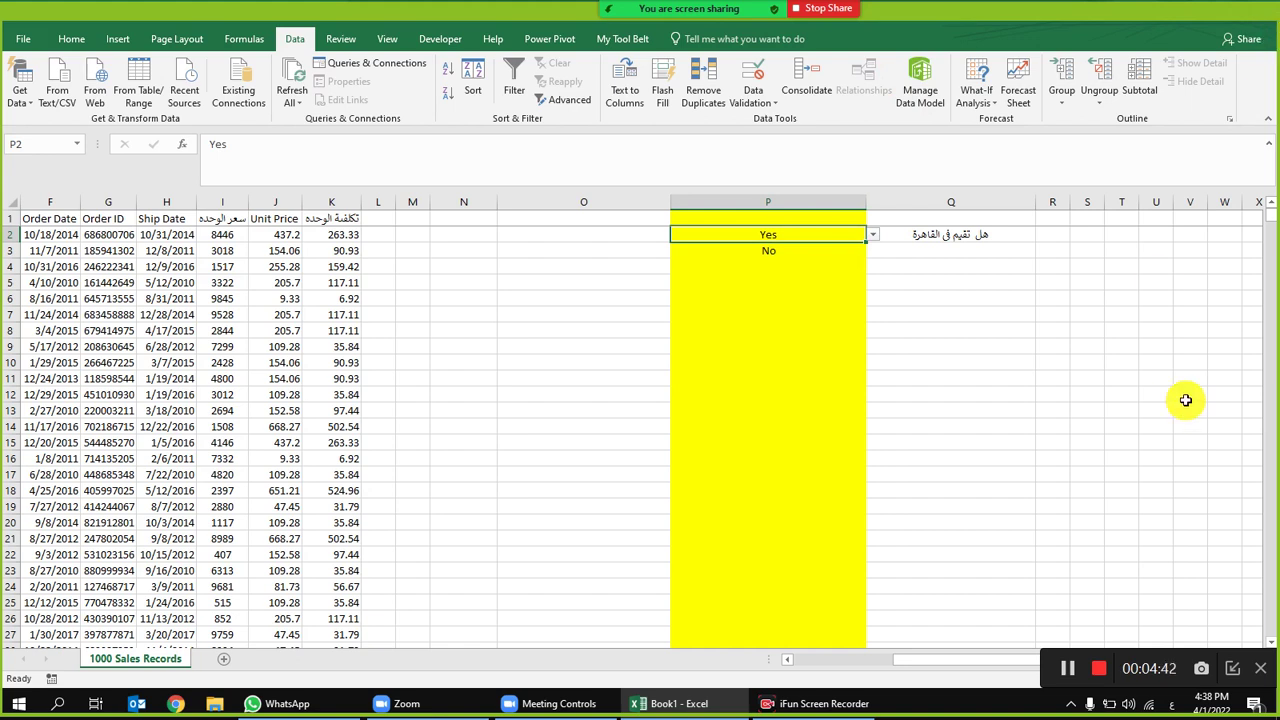
Step: Delete the question text from cell Q2
{"action": "left_click", "coordinate": [910, 201]}
{"action": "left_click", "coordinate": [800, 202]}
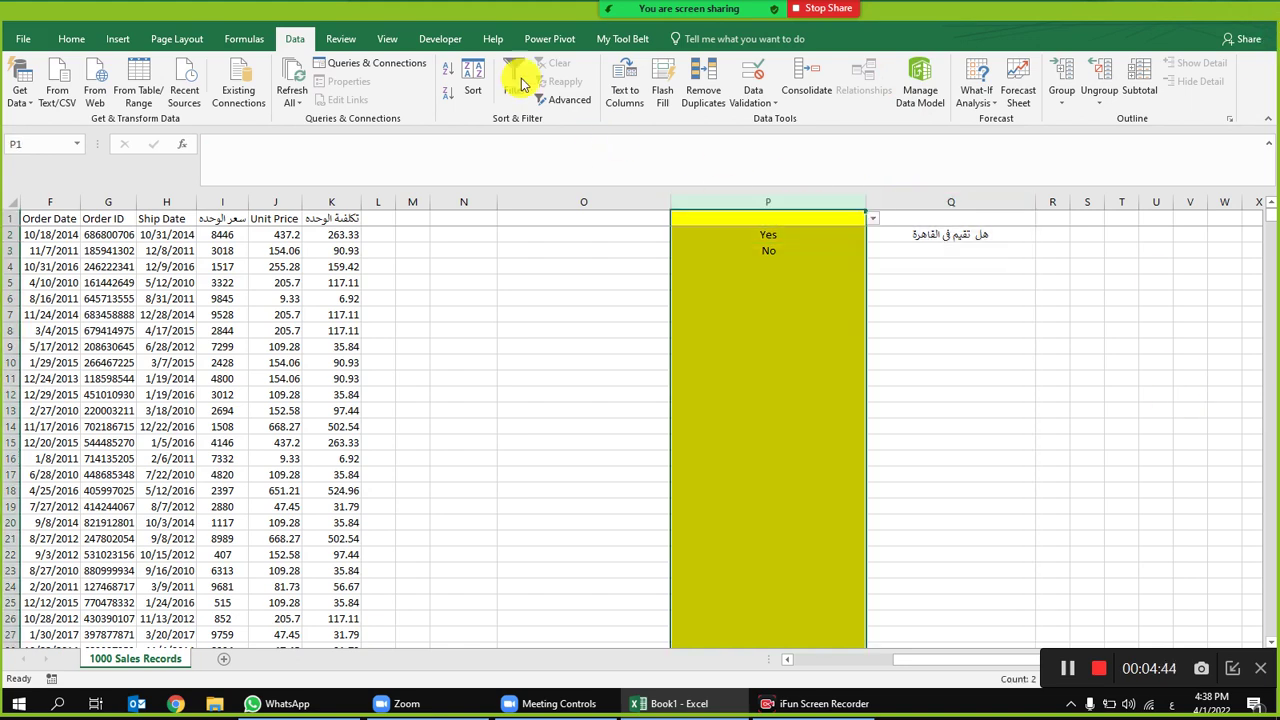
{"action": "left_click", "coordinate": [752, 80]}
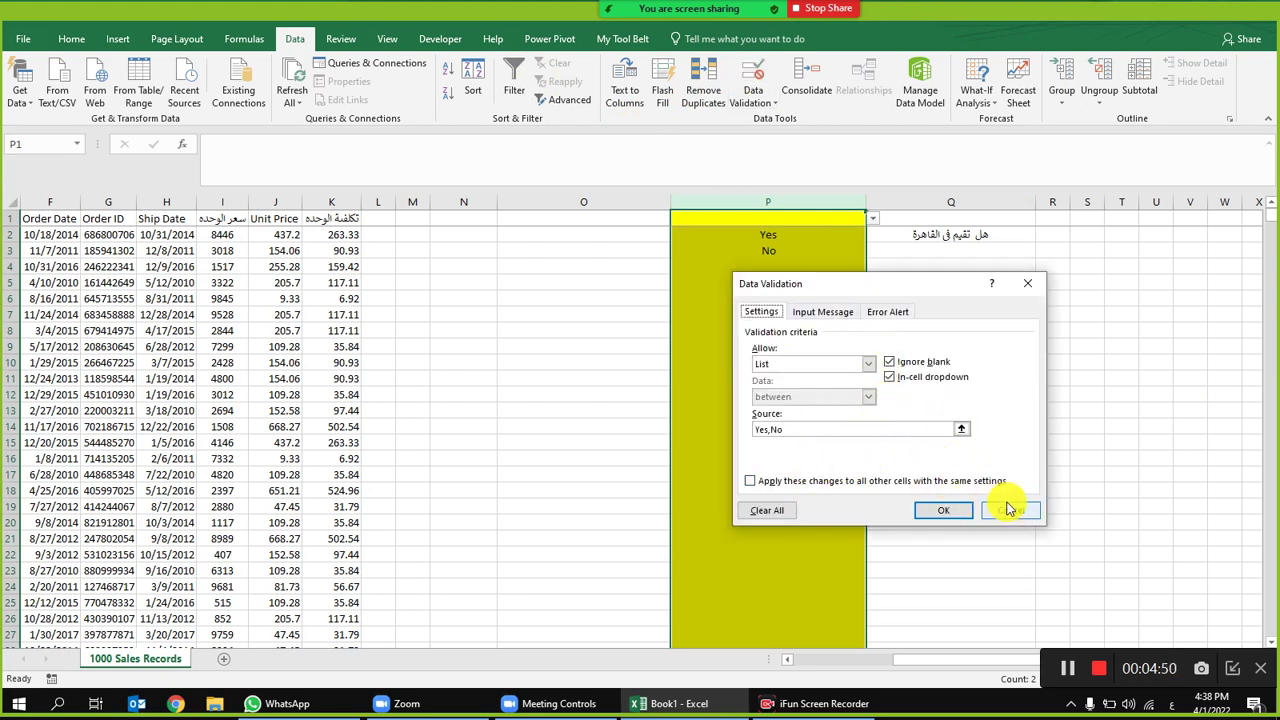
{"action": "left_click", "coordinate": [1012, 511]}
{"action": "left_click", "coordinate": [984, 237]}
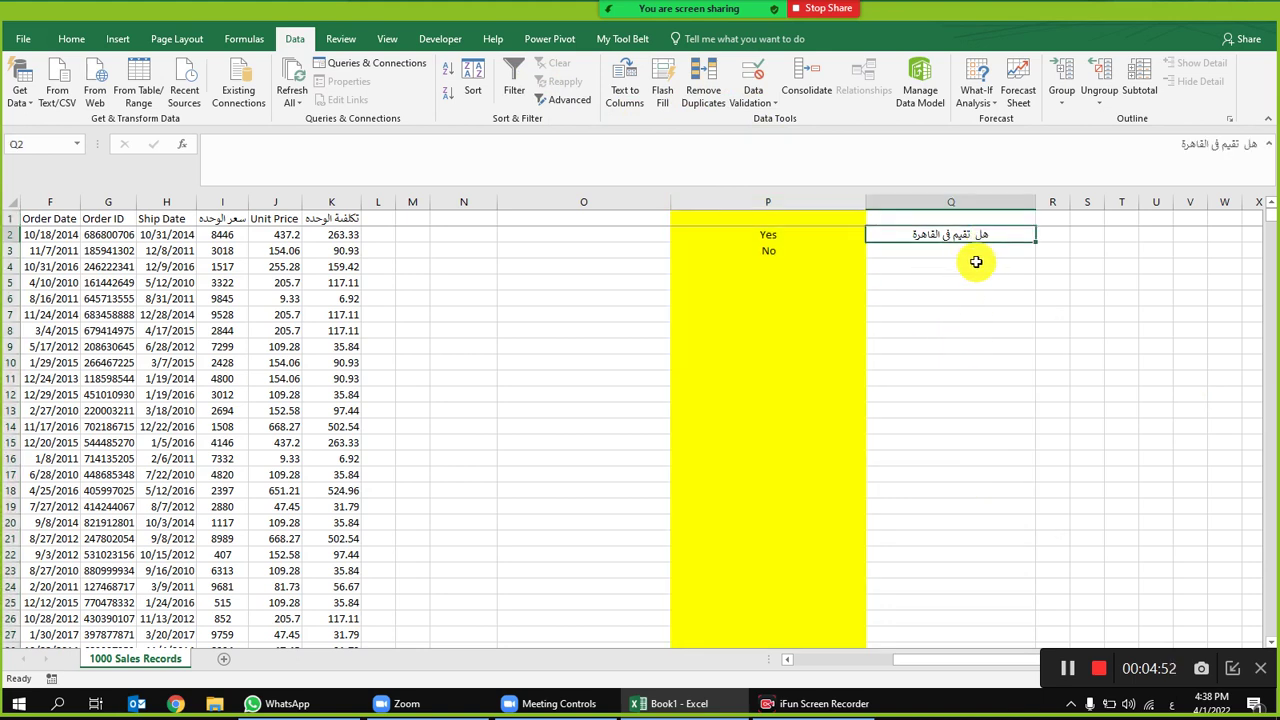
{"action": "key", "text": "Delete"}
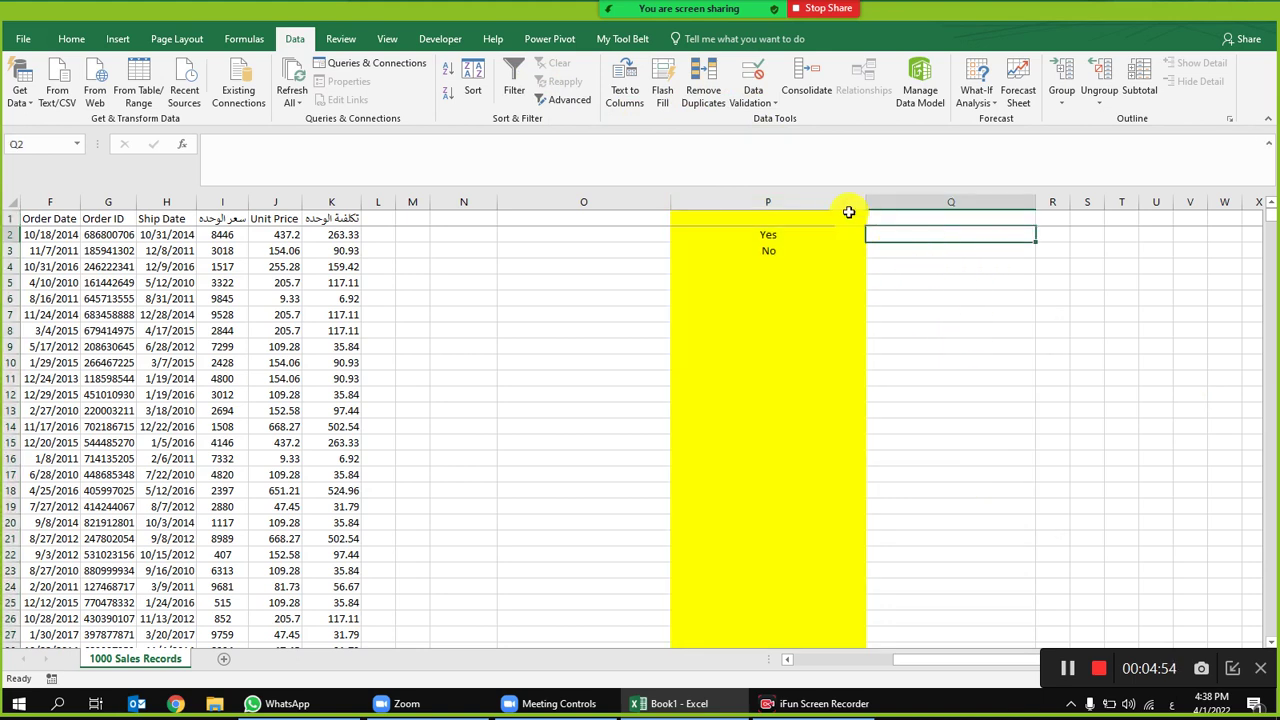
Step: Clear all data validation from column P and delete its Yes and No answers
{"action": "left_click", "coordinate": [848, 203]}
{"action": "left_click", "coordinate": [755, 97]}
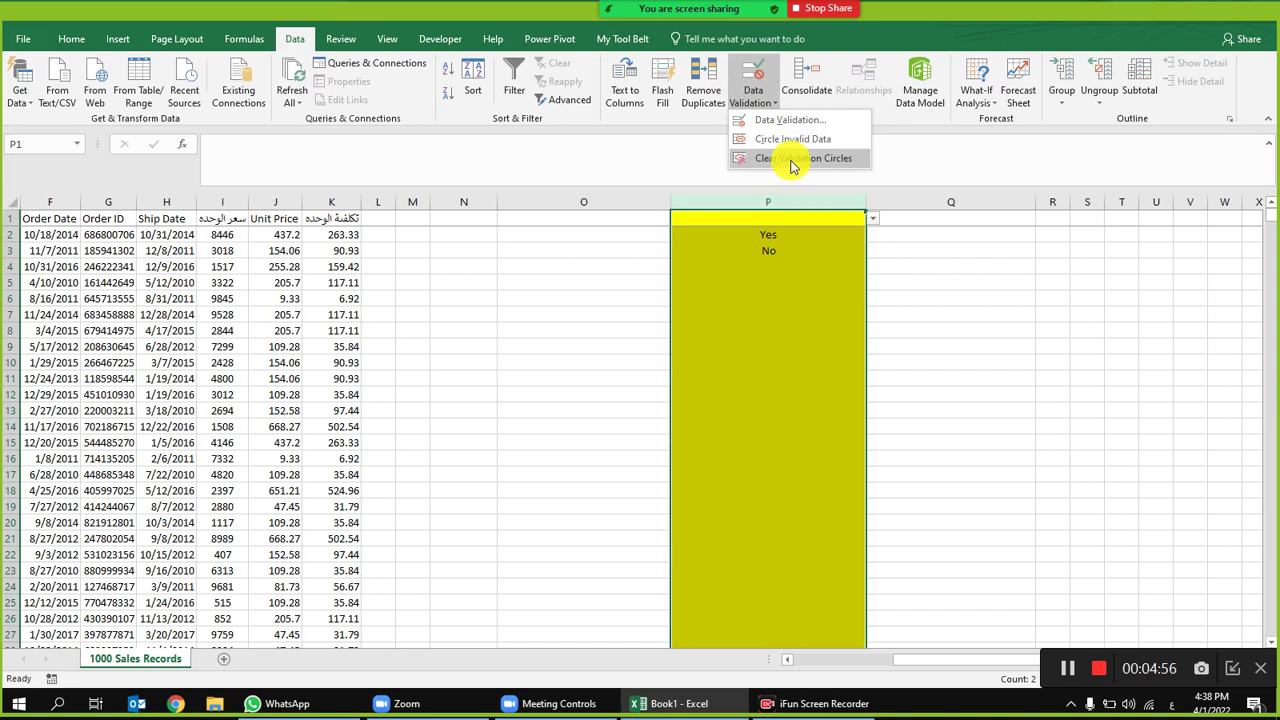
{"action": "left_click", "coordinate": [790, 158]}
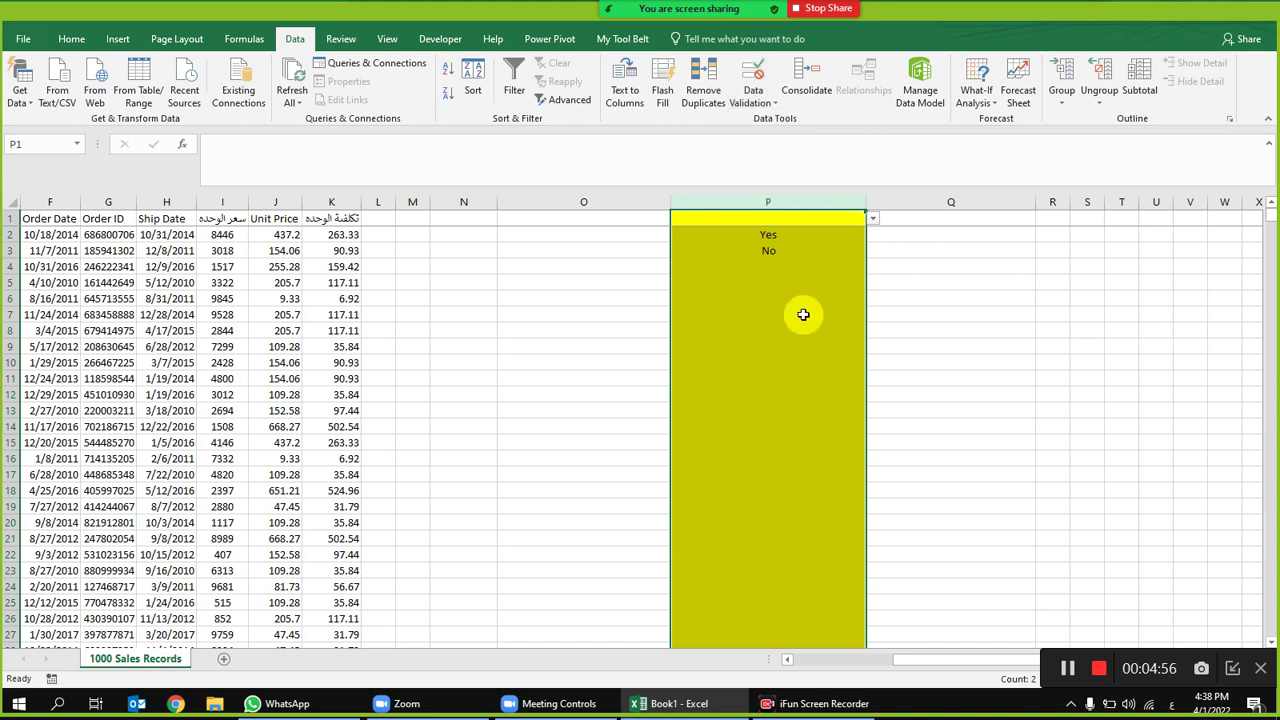
{"action": "left_click", "coordinate": [757, 100]}
{"action": "left_click", "coordinate": [755, 77]}
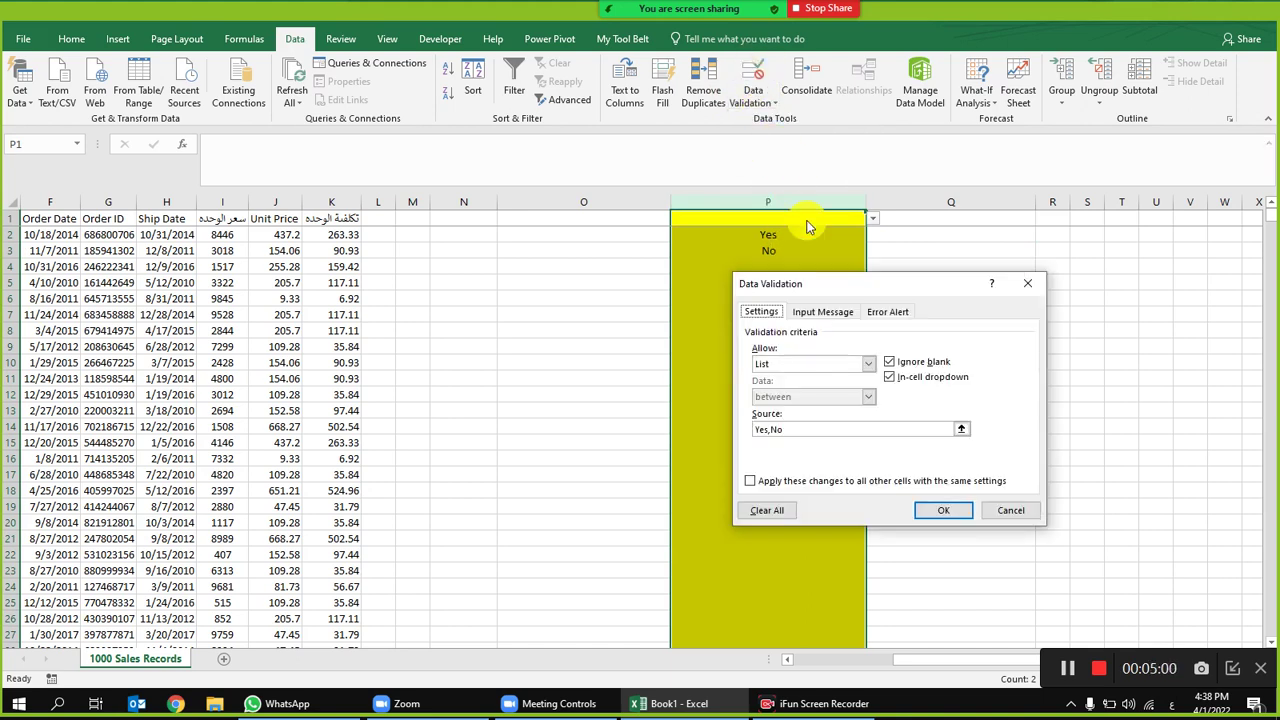
{"action": "left_click", "coordinate": [770, 510]}
{"action": "left_click", "coordinate": [943, 510]}
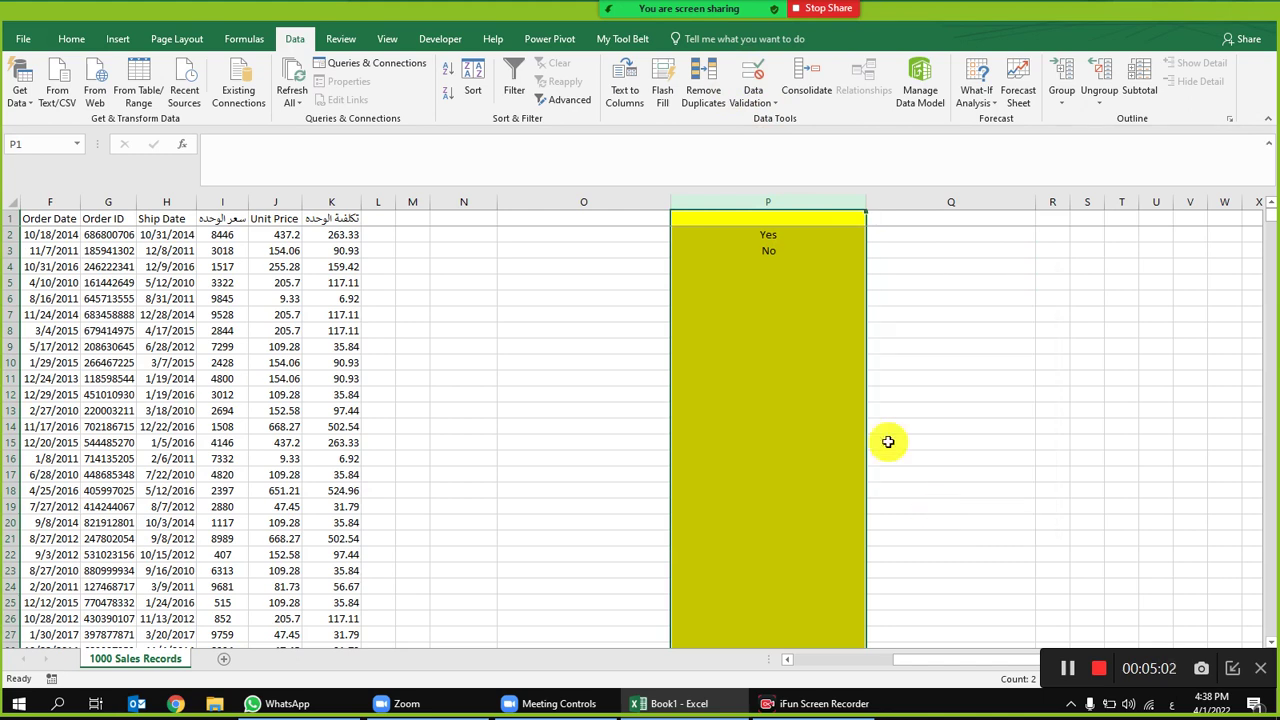
{"action": "key", "text": "Delete"}
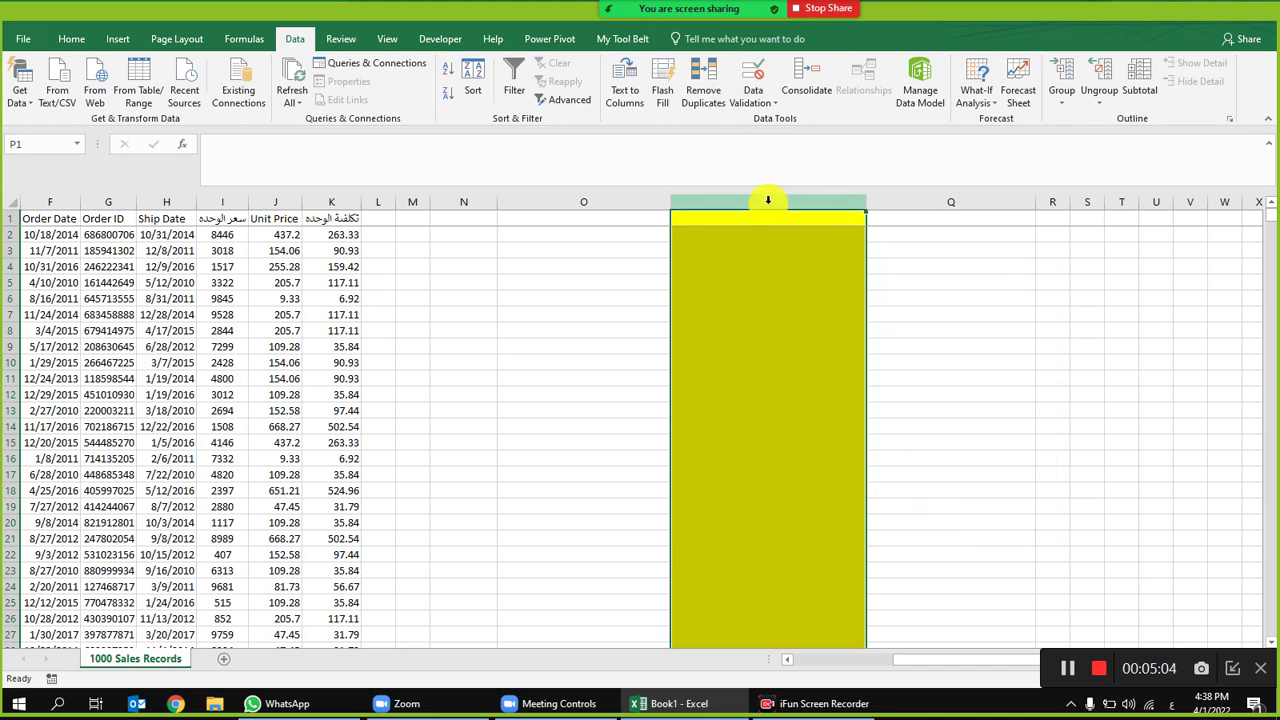
{"action": "left_click", "coordinate": [758, 222]}
Step: Set column P's validation to a List sourced from the countries in B2:B6
{"action": "left_click", "coordinate": [760, 202]}
{"action": "left_click", "coordinate": [753, 78]}
{"action": "left_click", "coordinate": [800, 364]}
{"action": "left_click", "coordinate": [790, 418]}
{"action": "left_click", "coordinate": [805, 428]}
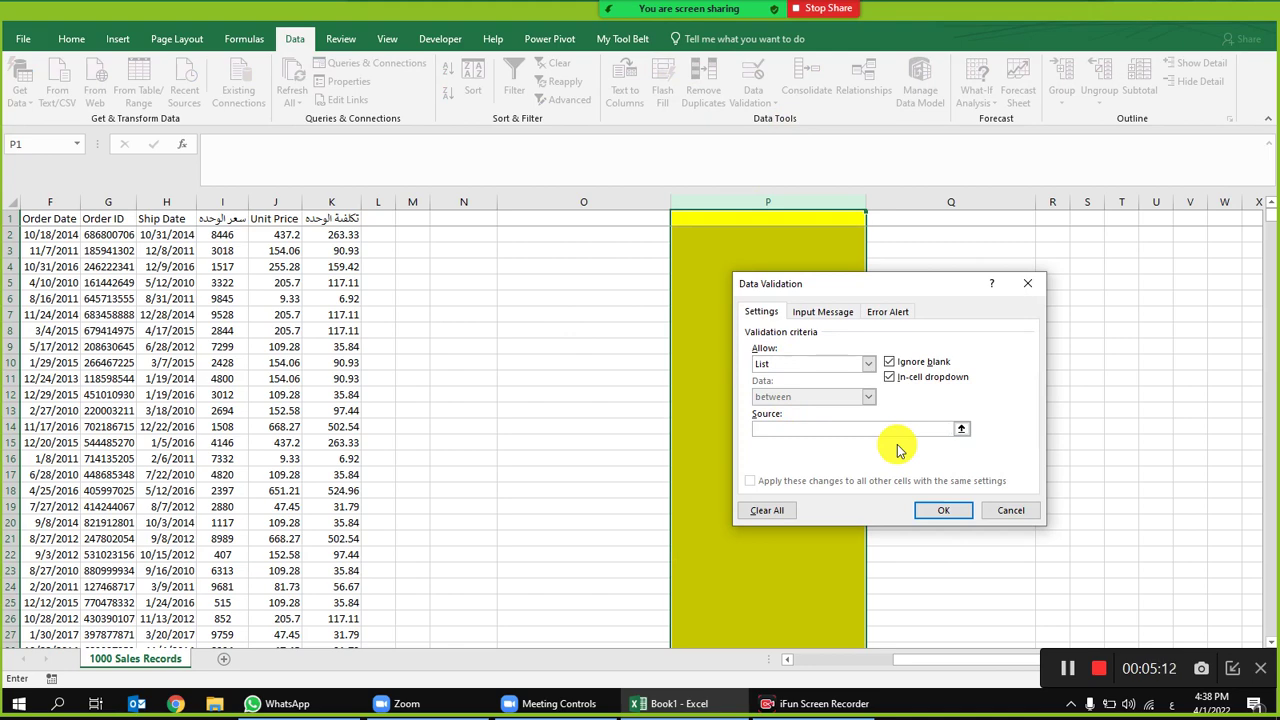
{"action": "left_click_drag", "start_coordinate": [900, 660], "coordinate": [803, 680]}
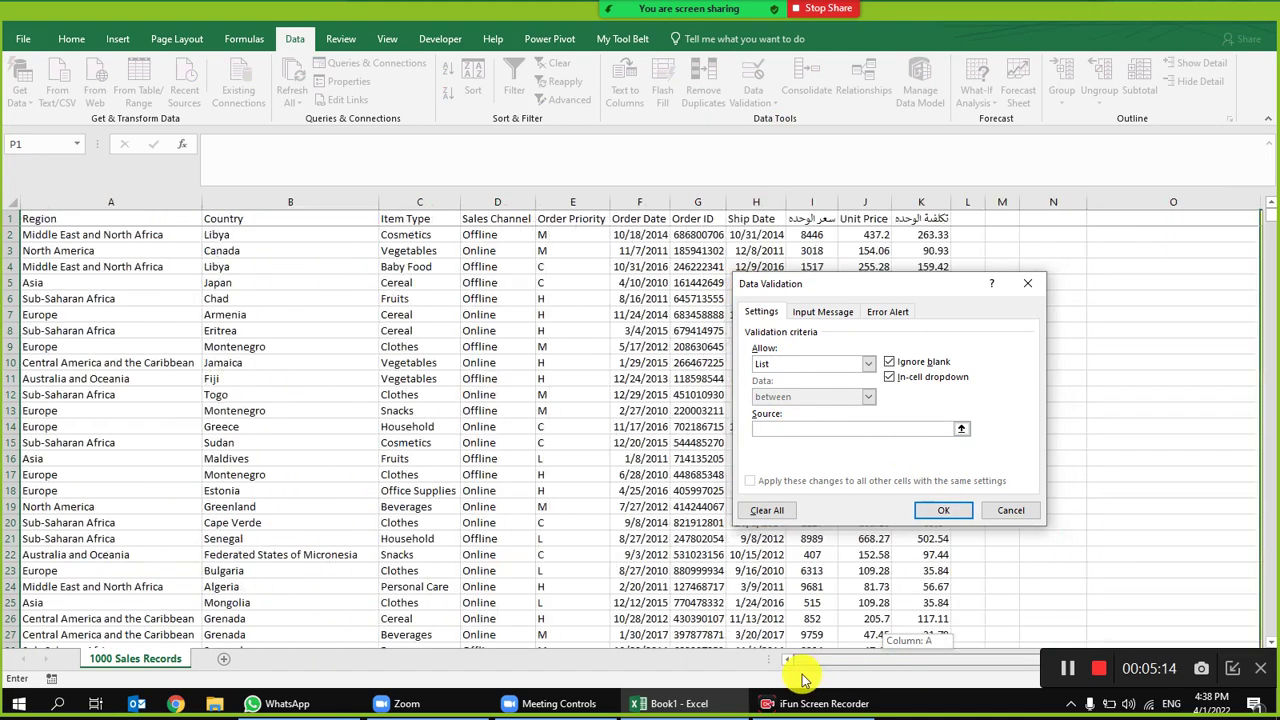
{"action": "left_click_drag", "start_coordinate": [293, 234], "coordinate": [293, 470]}
{"action": "left_click", "coordinate": [294, 202]}
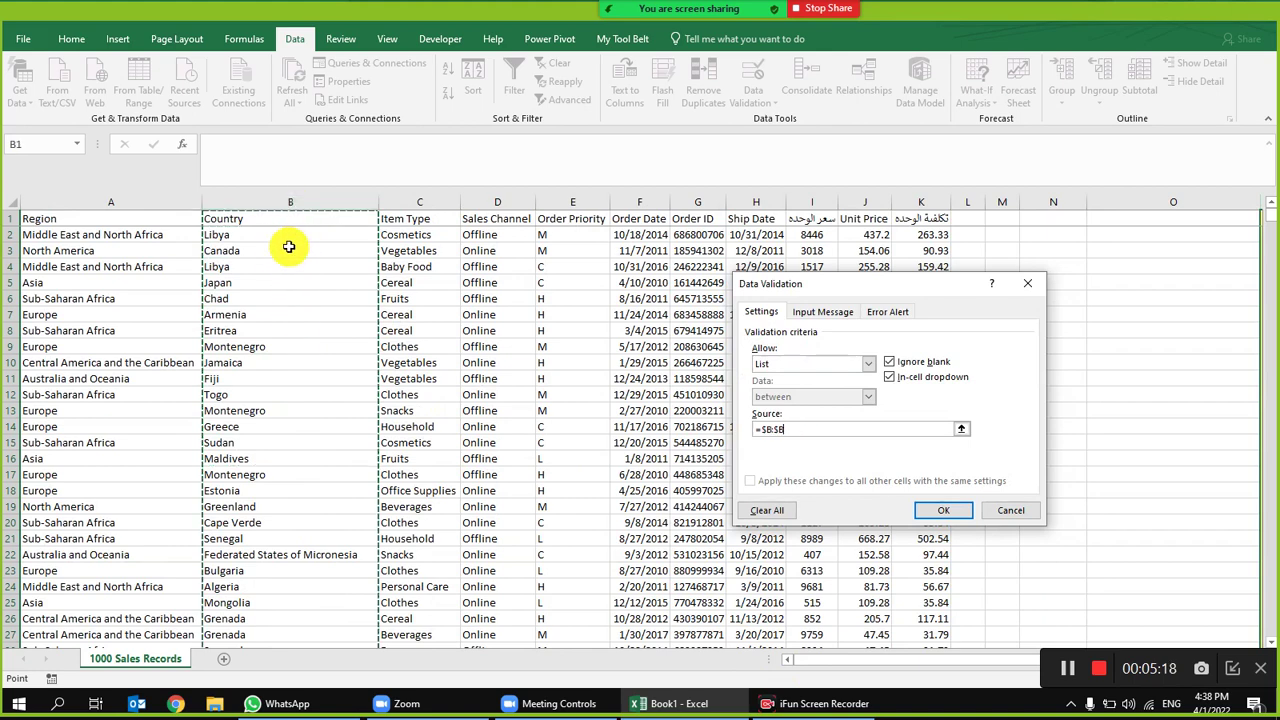
{"action": "left_click_drag", "start_coordinate": [288, 238], "coordinate": [300, 308]}
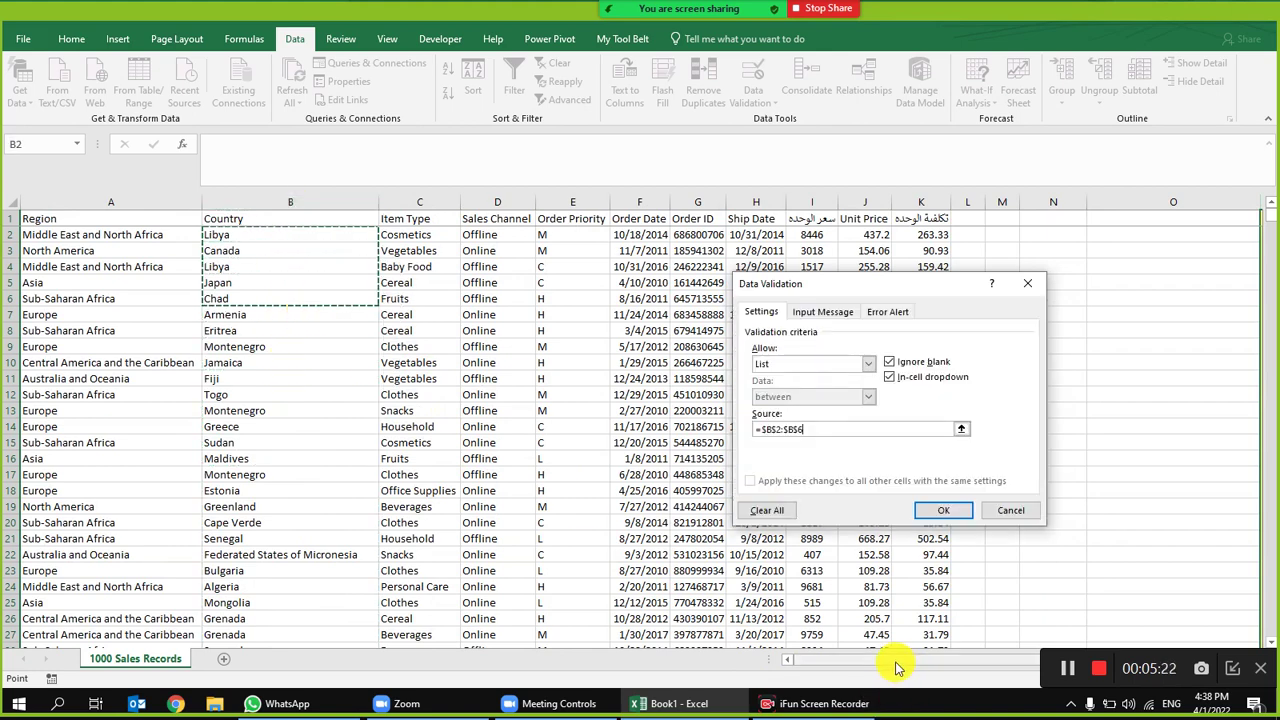
{"action": "left_click_drag", "start_coordinate": [894, 660], "coordinate": [1062, 643]}
{"action": "left_click", "coordinate": [945, 510]}
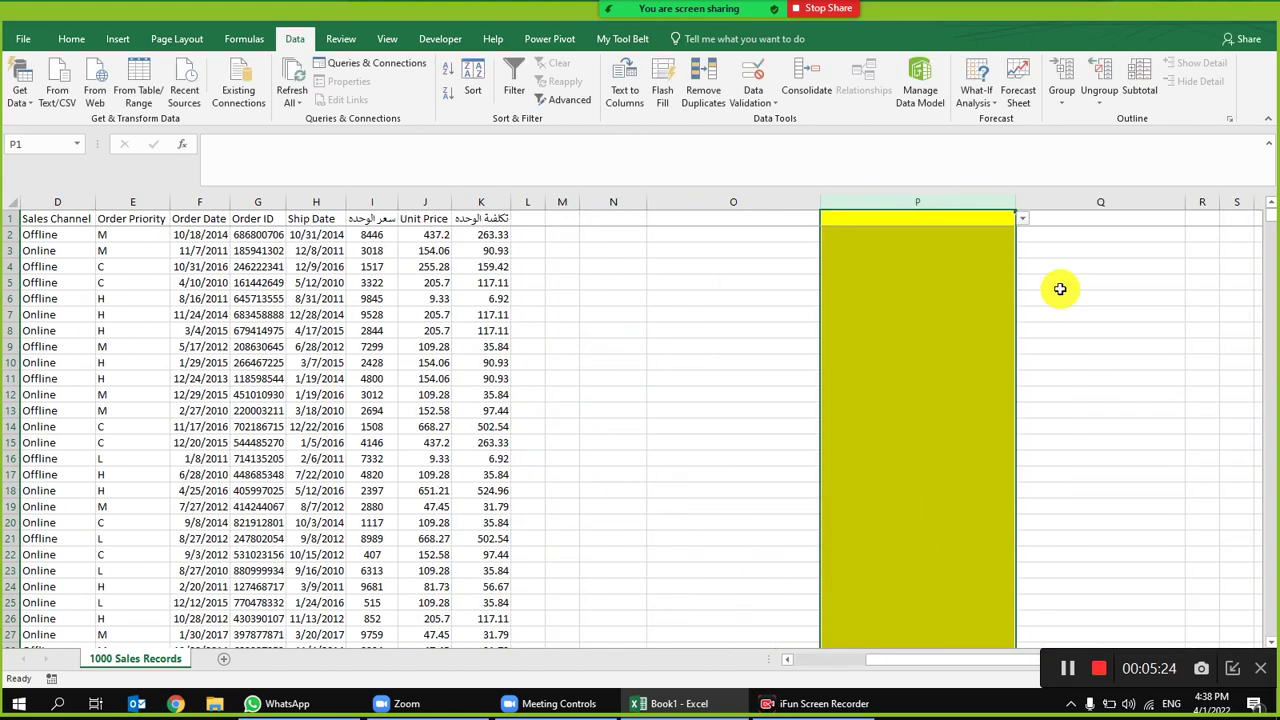
Step: Enter the Arabic question 'ما هي دولتك' in cell Q2
{"action": "left_click", "coordinate": [1058, 267]}
{"action": "left_click", "coordinate": [1134, 239]}
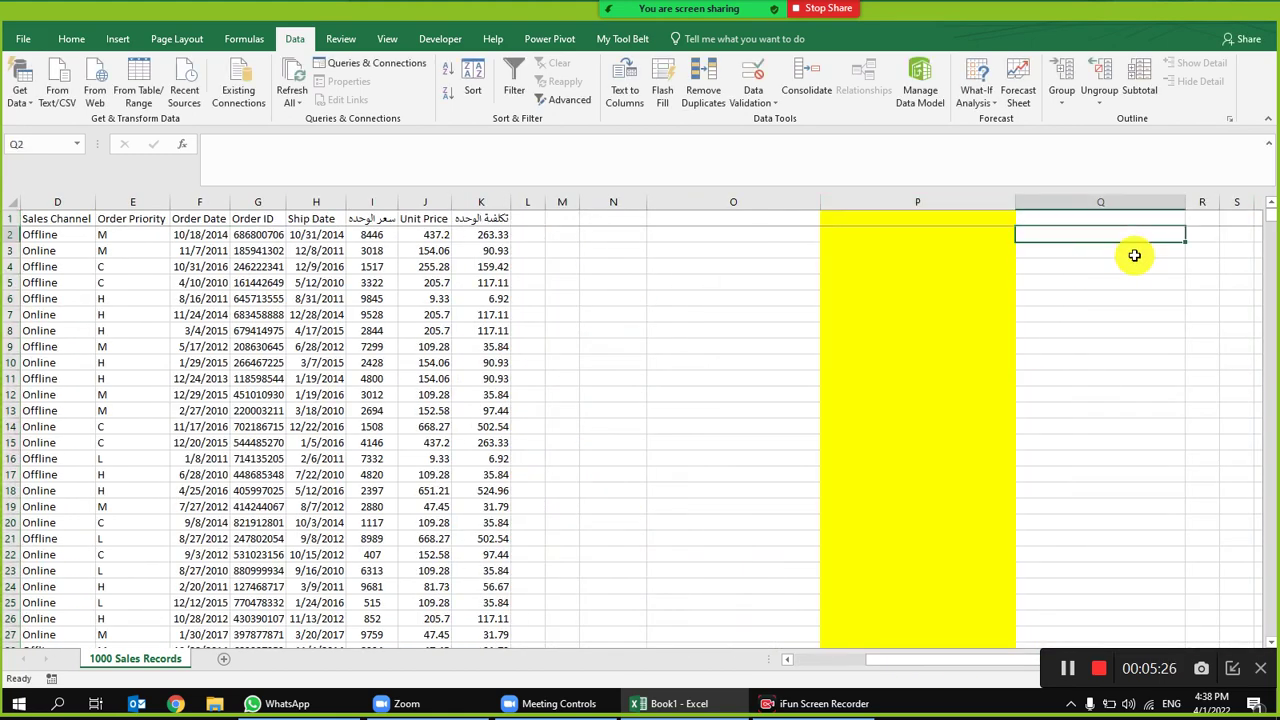
{"action": "type", "text": "="}
{"action": "key", "text": "BackSpace"}
{"action": "key", "text": "alt+shift"}
{"action": "type", "text": "ما هي"}
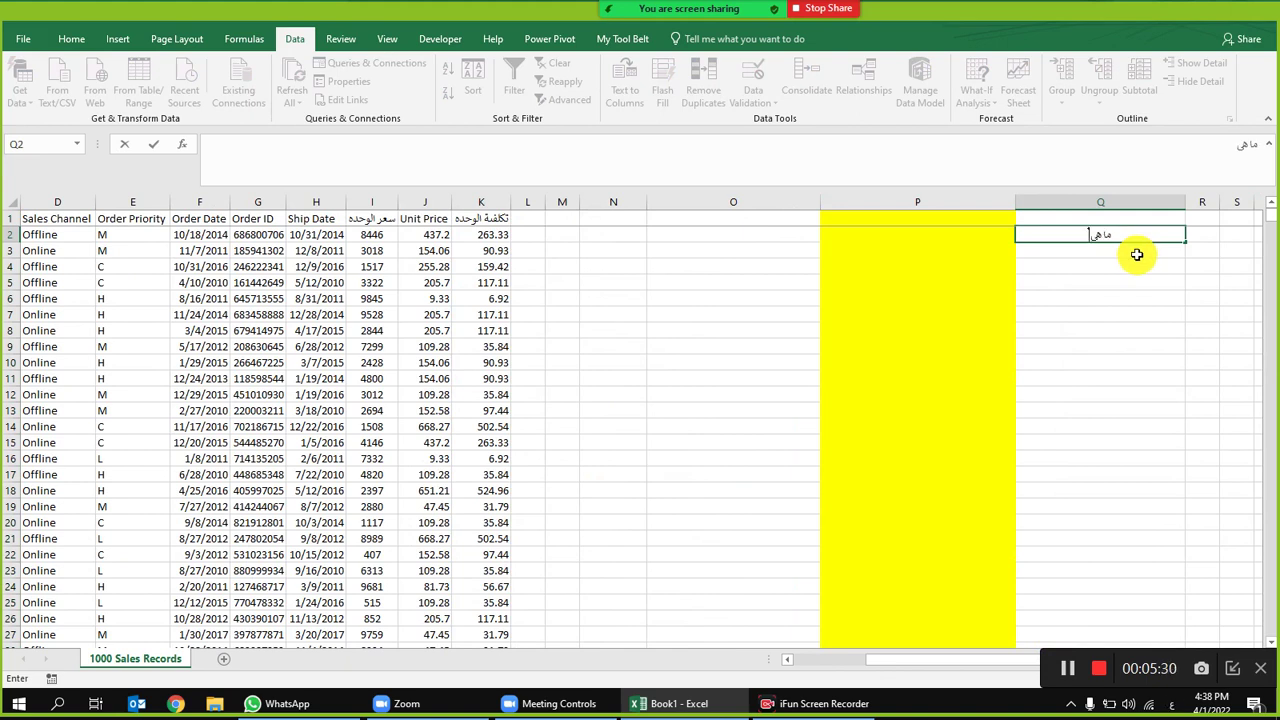
{"action": "type", "text": " دال"}
{"action": "type", "text": "تا"}
{"action": "key", "text": "BackSpace"}
{"action": "type", "text": "ك"}
{"action": "key", "text": "Return"}
Step: Choose Canada from cell P2's country drop-down
{"action": "left_click", "coordinate": [980, 234]}
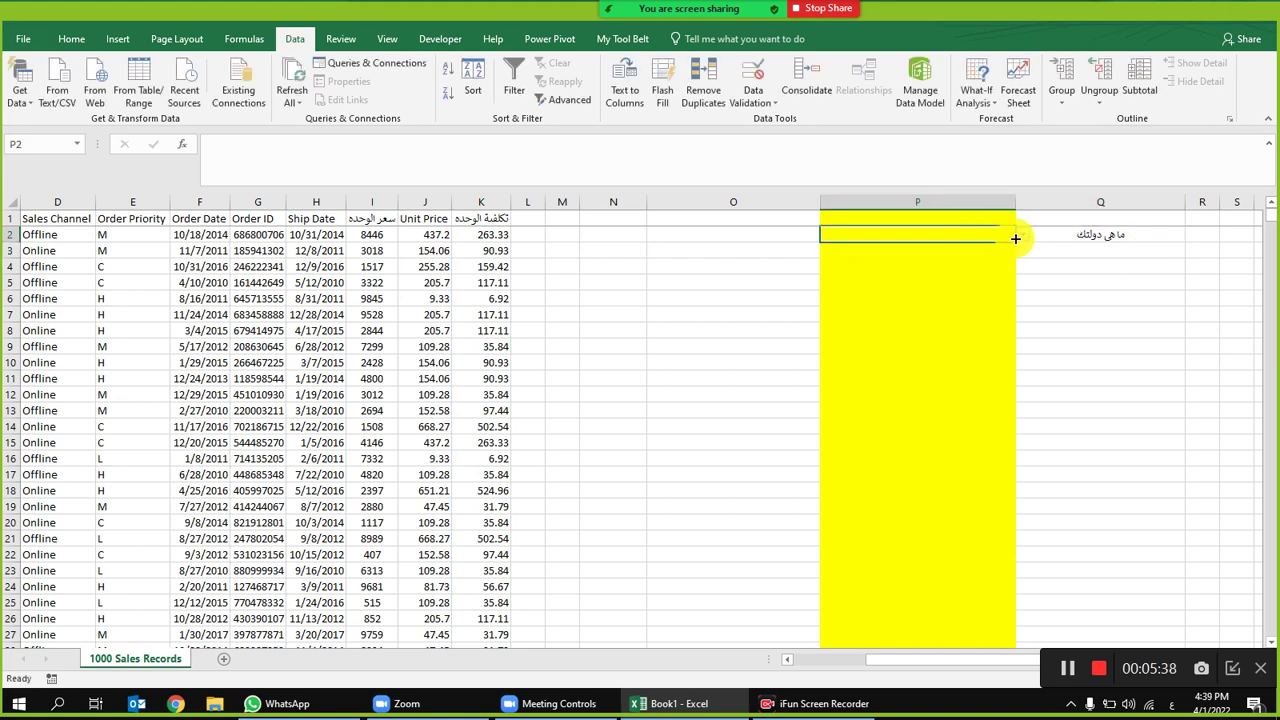
{"action": "left_click", "coordinate": [1022, 236]}
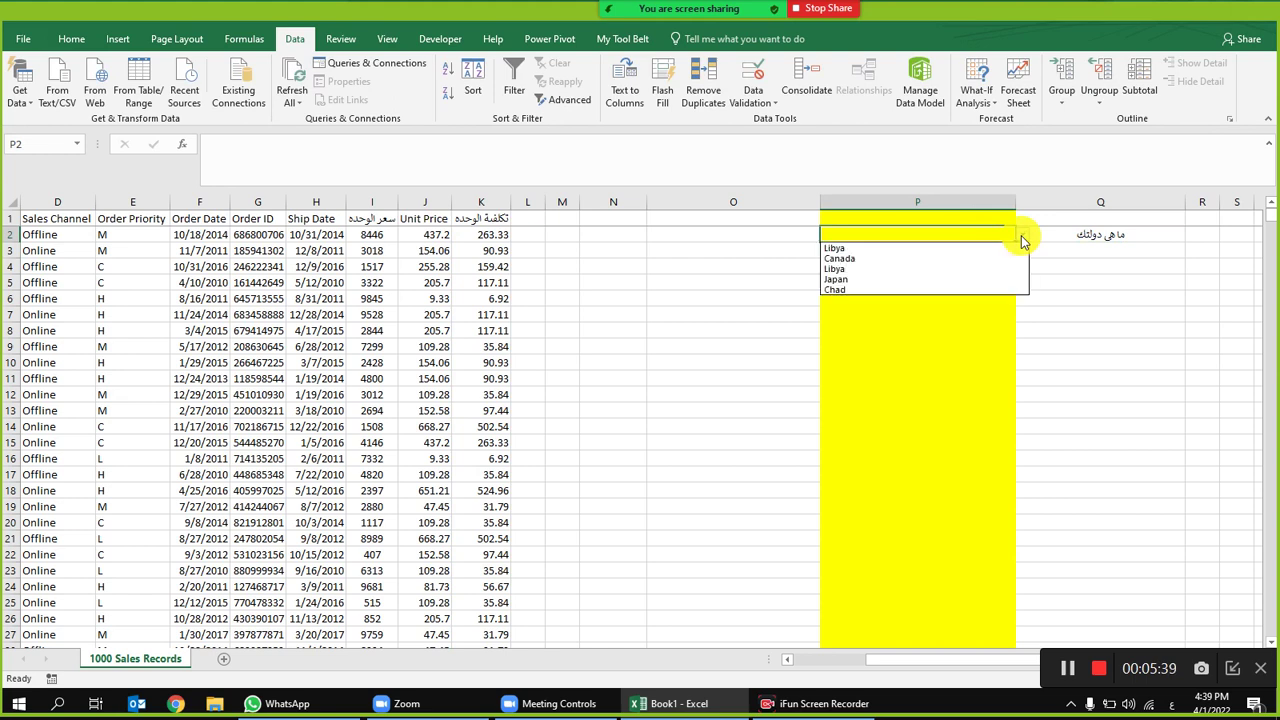
{"action": "left_click", "coordinate": [860, 258]}
{"action": "left_click", "coordinate": [897, 281]}
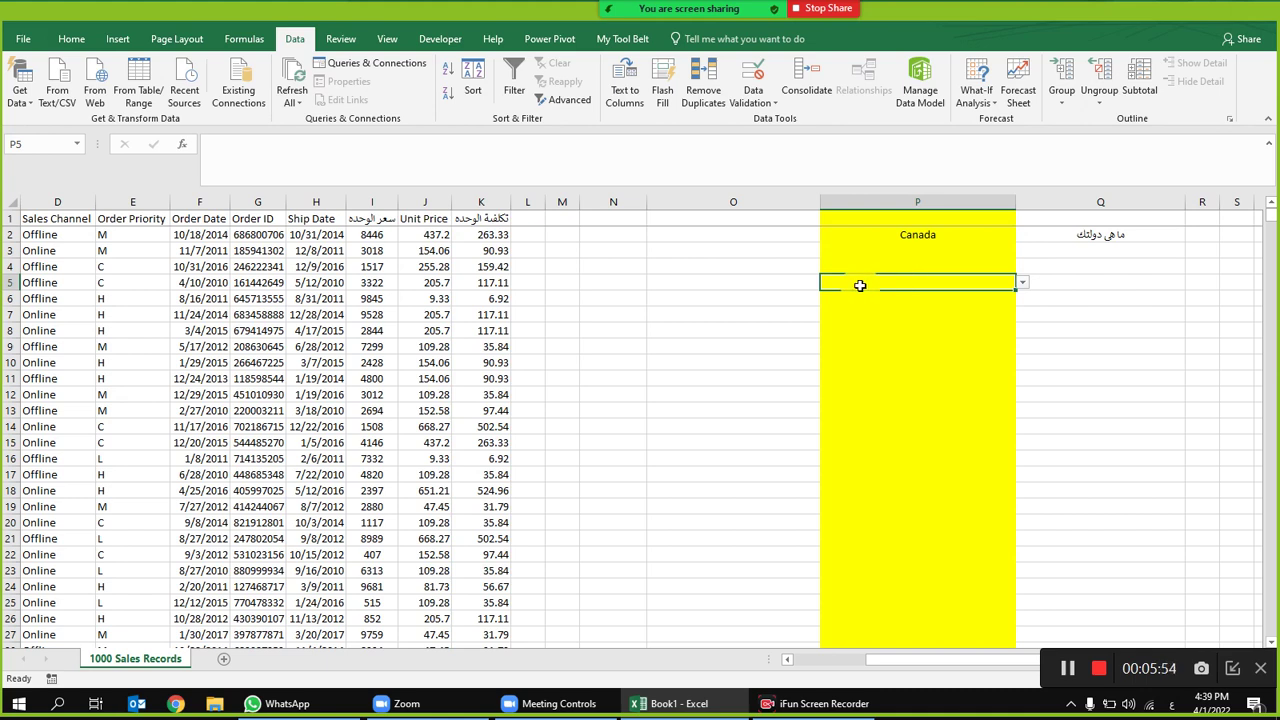
{"action": "mouse_move", "coordinate": [690, 8]}
{"action": "left_click", "coordinate": [593, 30]}
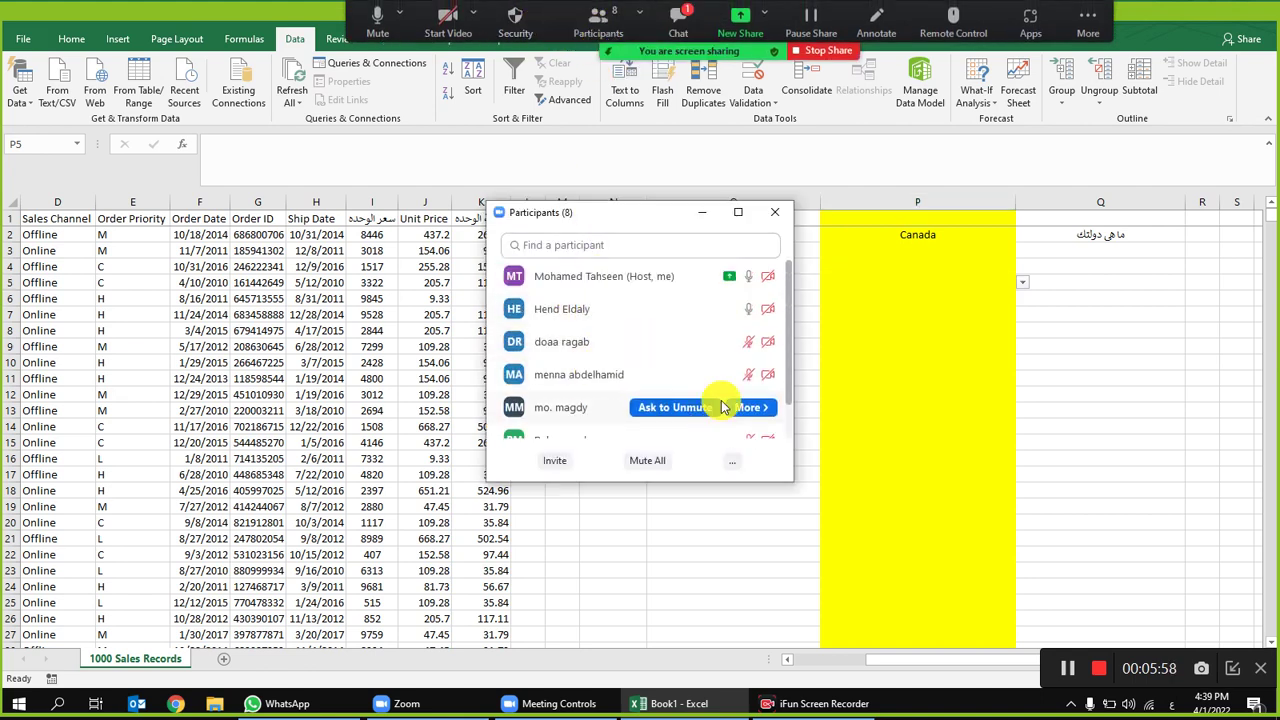
Step: Close Zoom's chat and participants windows so the shared Excel sheet is fully visible
{"action": "mouse_move", "coordinate": [728, 386]}
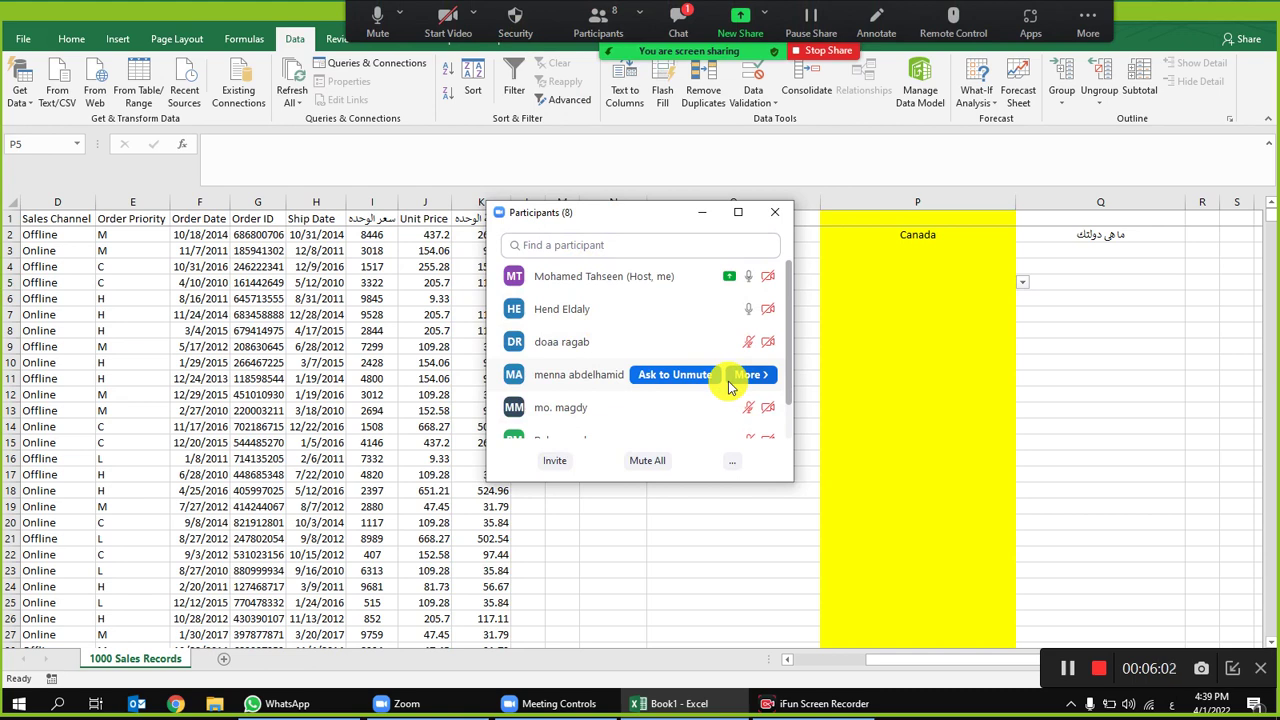
{"action": "scroll", "coordinate": [663, 355], "scroll_direction": "down", "scroll_amount": 1}
{"action": "scroll", "coordinate": [660, 374], "scroll_direction": "up", "scroll_amount": 1}
{"action": "left_click", "coordinate": [678, 18]}
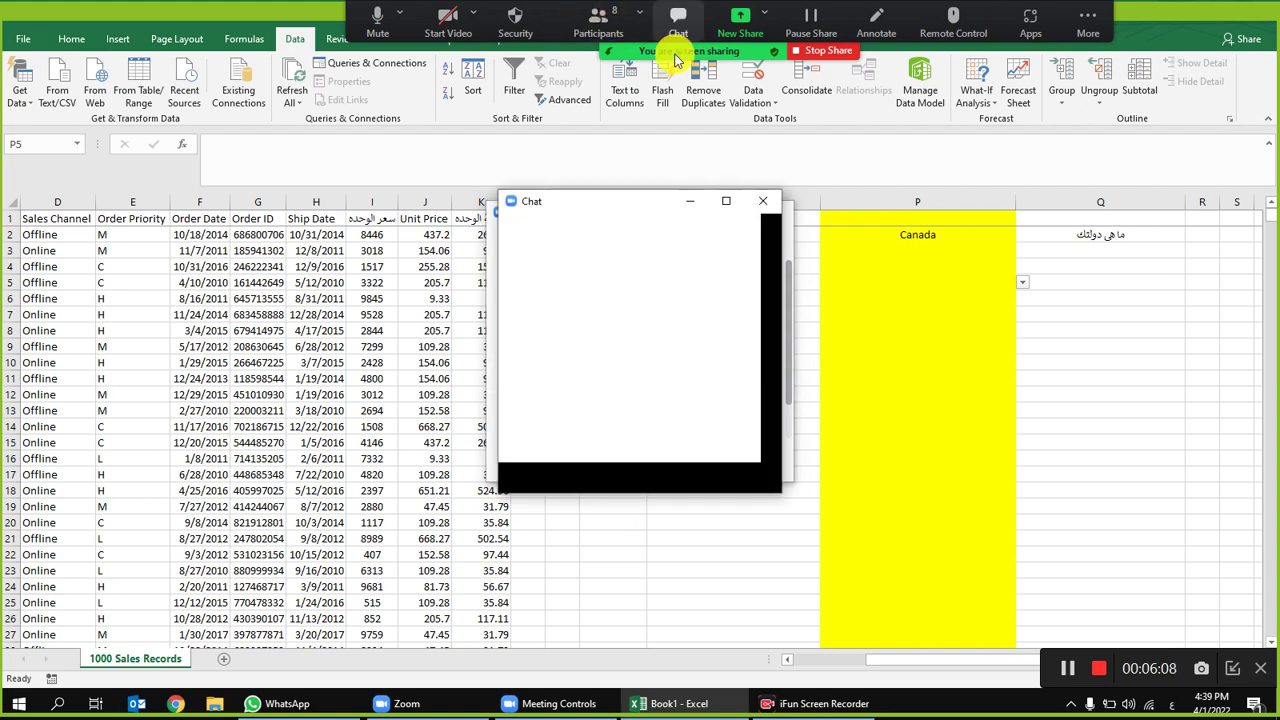
{"action": "left_click", "coordinate": [762, 201]}
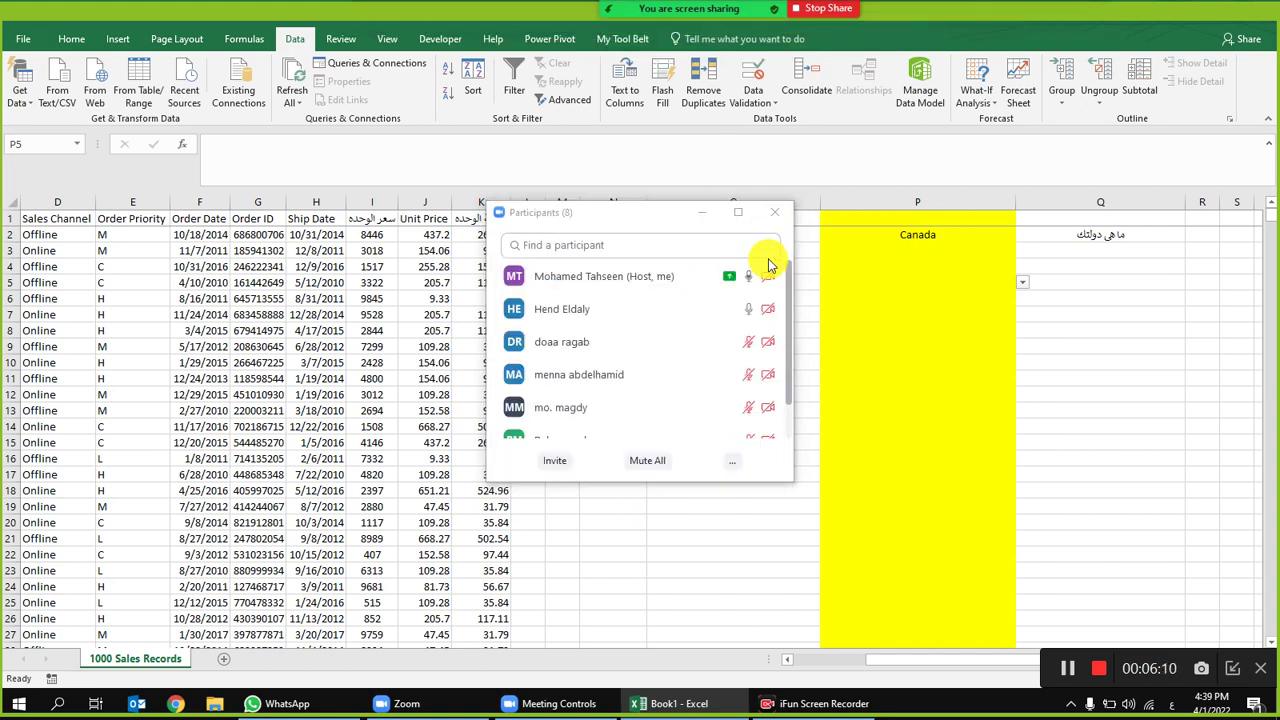
{"action": "left_click", "coordinate": [777, 217]}
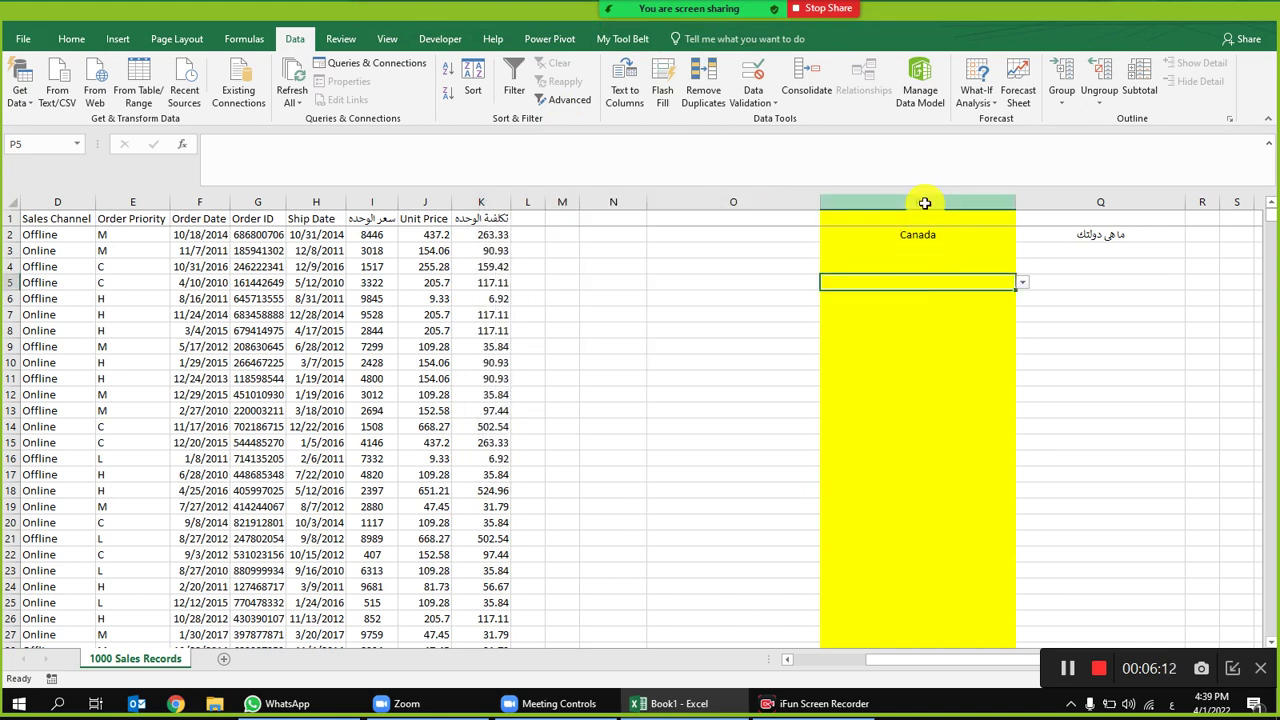
Step: Clear all data validation rules from column P
{"action": "left_click", "coordinate": [914, 203]}
{"action": "left_click", "coordinate": [753, 85]}
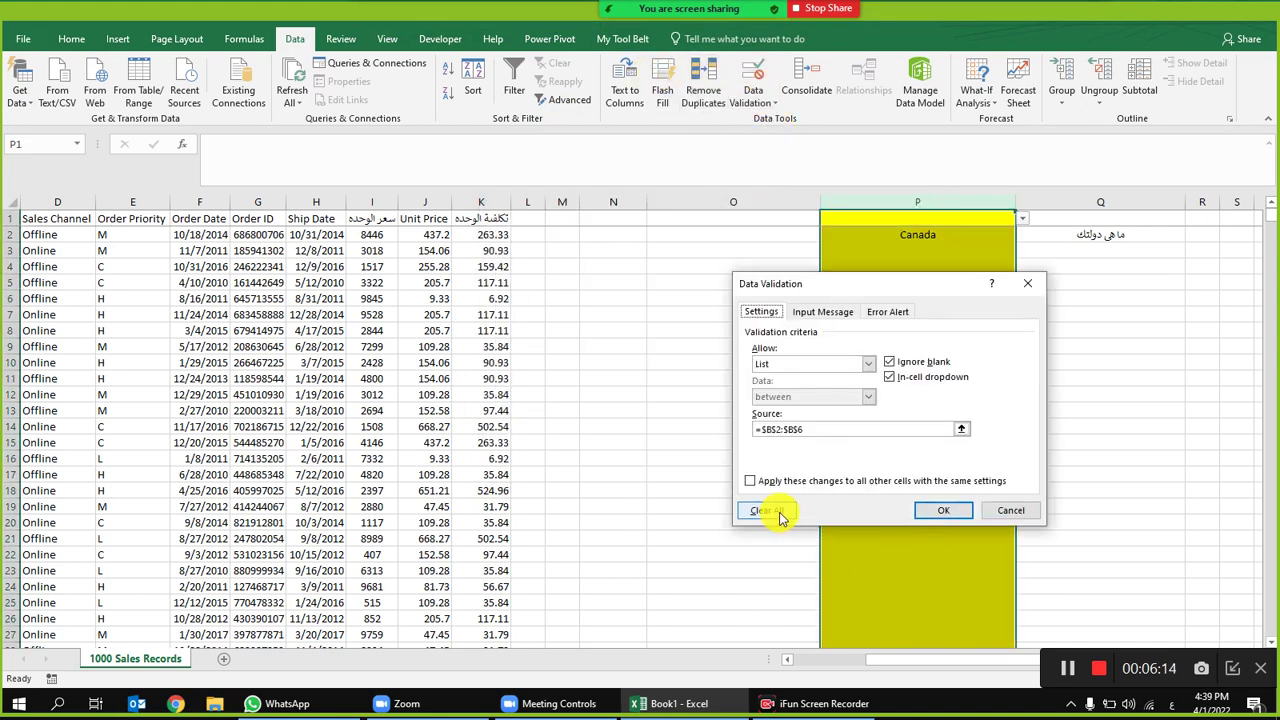
{"action": "left_click", "coordinate": [768, 511]}
{"action": "left_click", "coordinate": [963, 509]}
Step: Delete column P's contents, removing Canada from P2
{"action": "left_click", "coordinate": [1050, 366]}
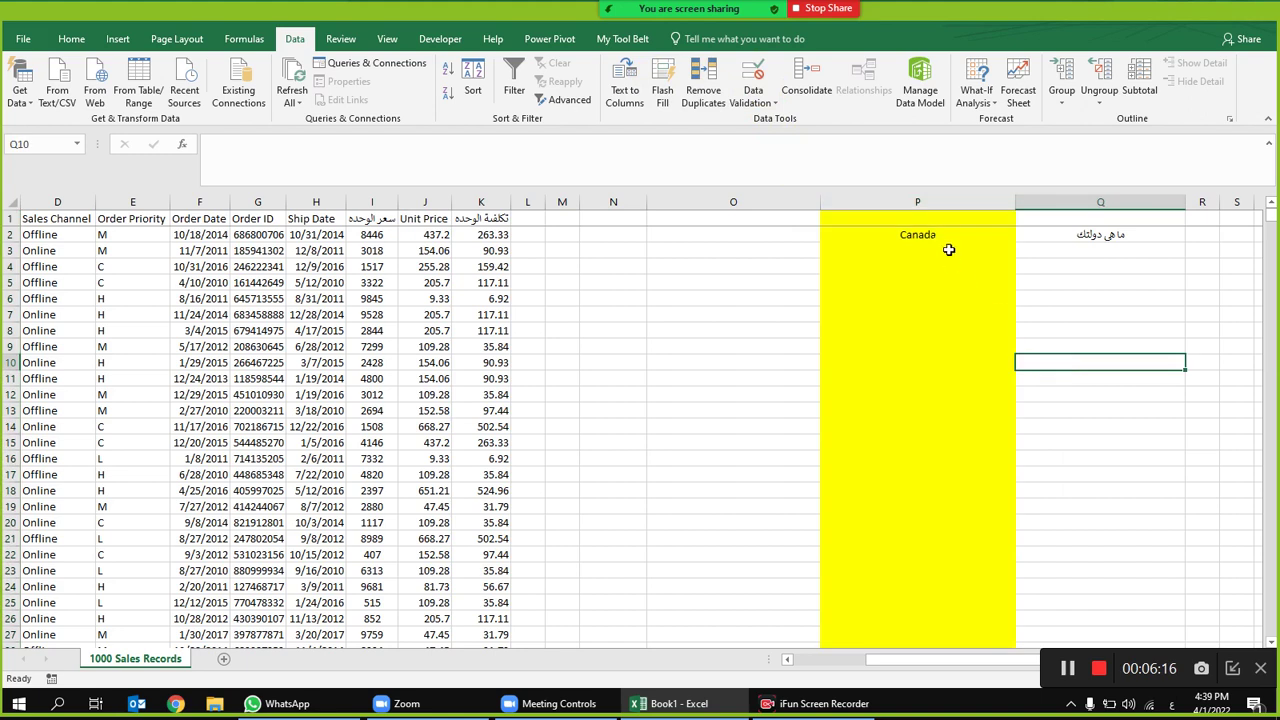
{"action": "left_click", "coordinate": [939, 201]}
{"action": "key", "text": "Delete"}
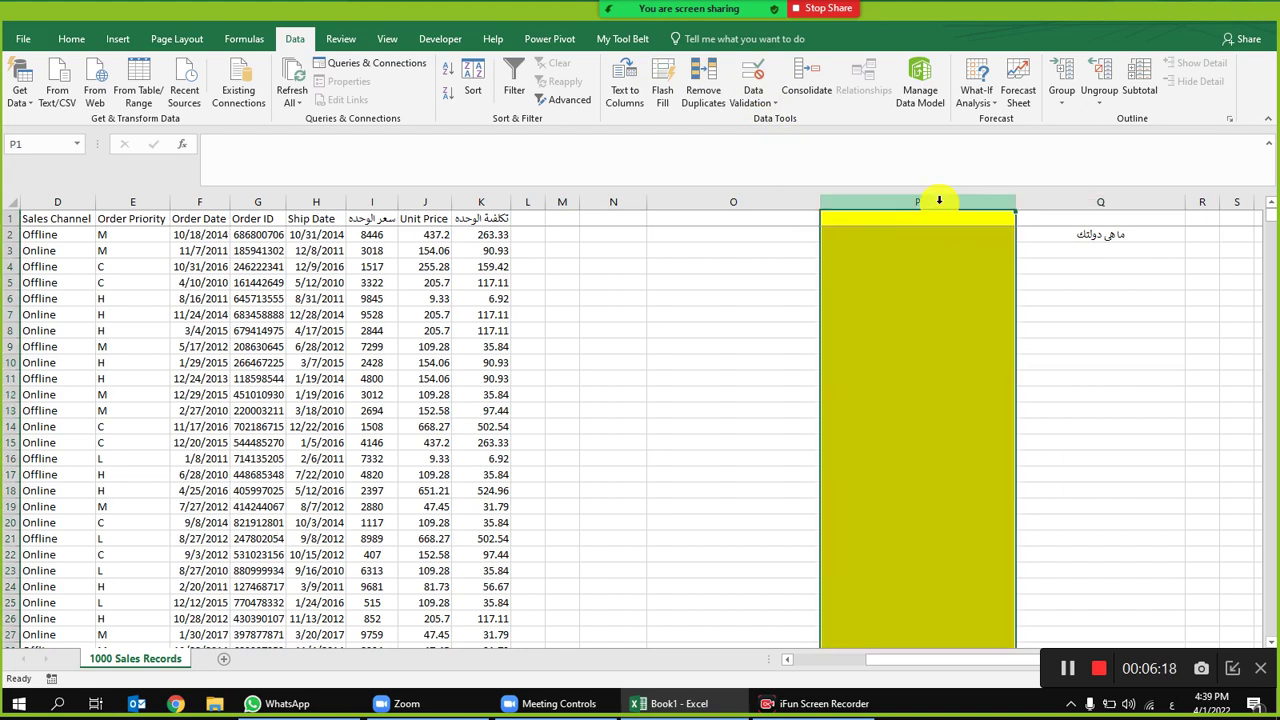
{"action": "left_click", "coordinate": [912, 266]}
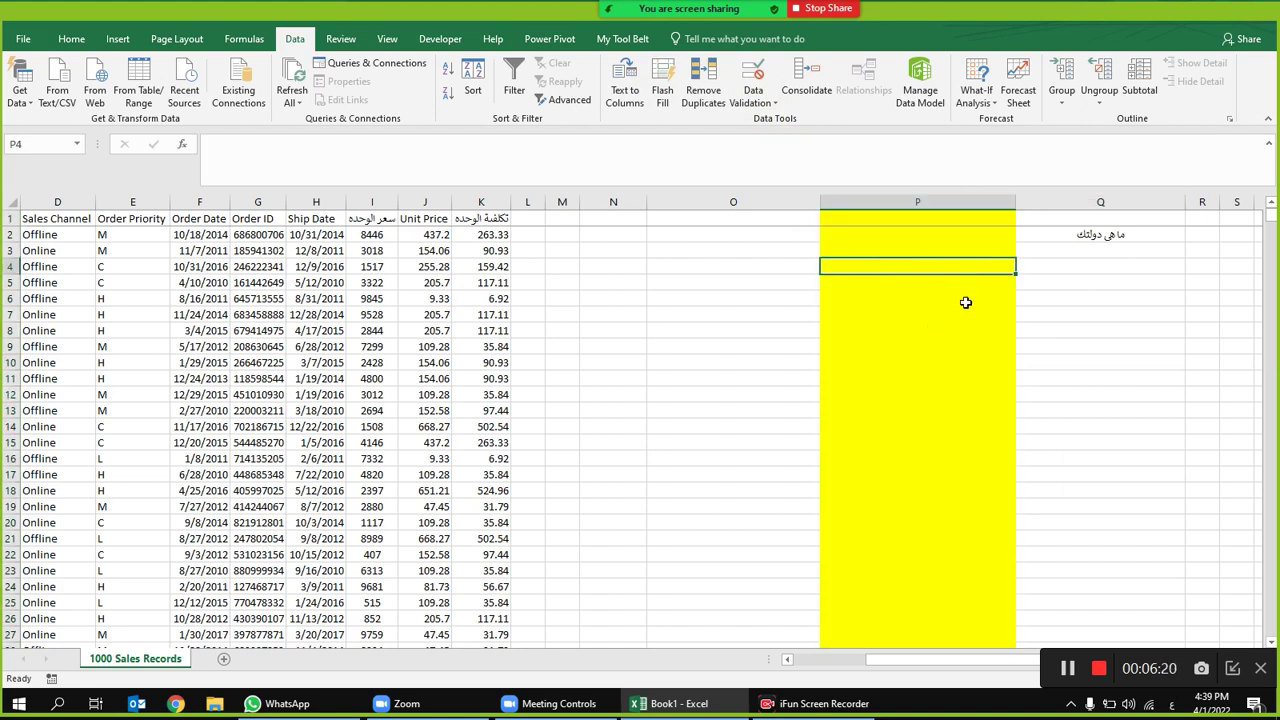
{"action": "left_click", "coordinate": [1130, 241]}
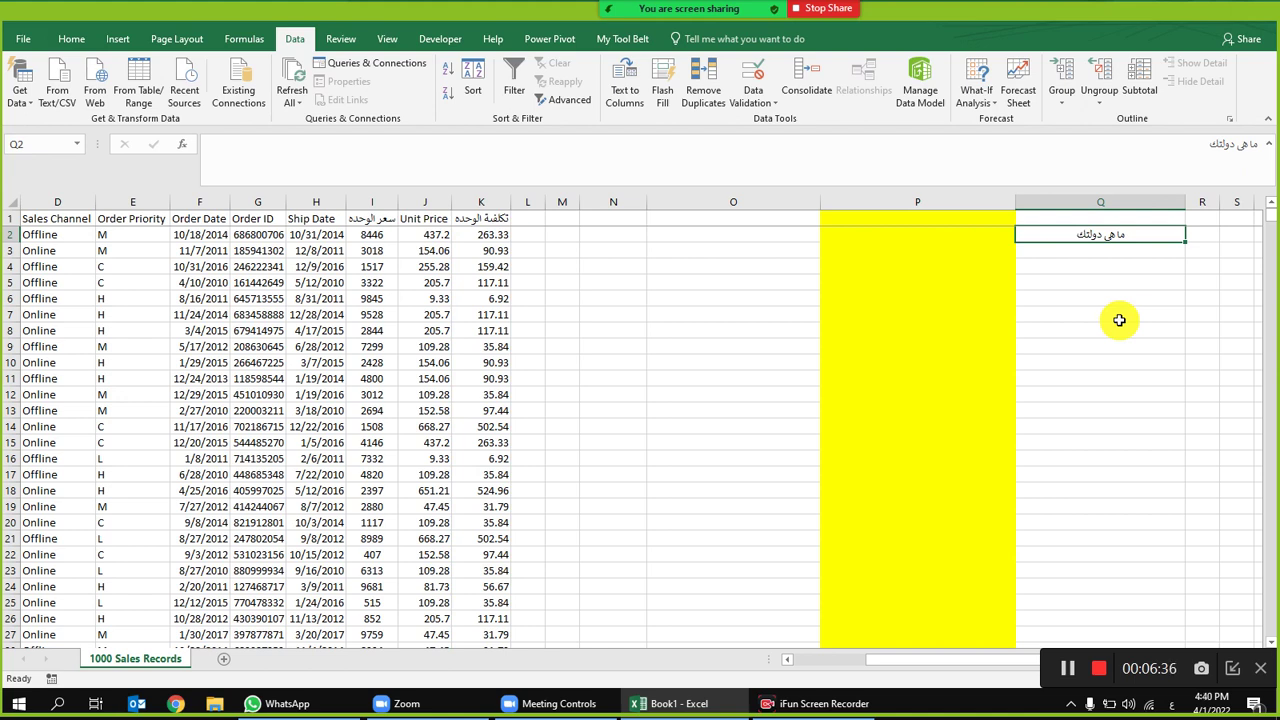
{"action": "left_click", "coordinate": [977, 237]}
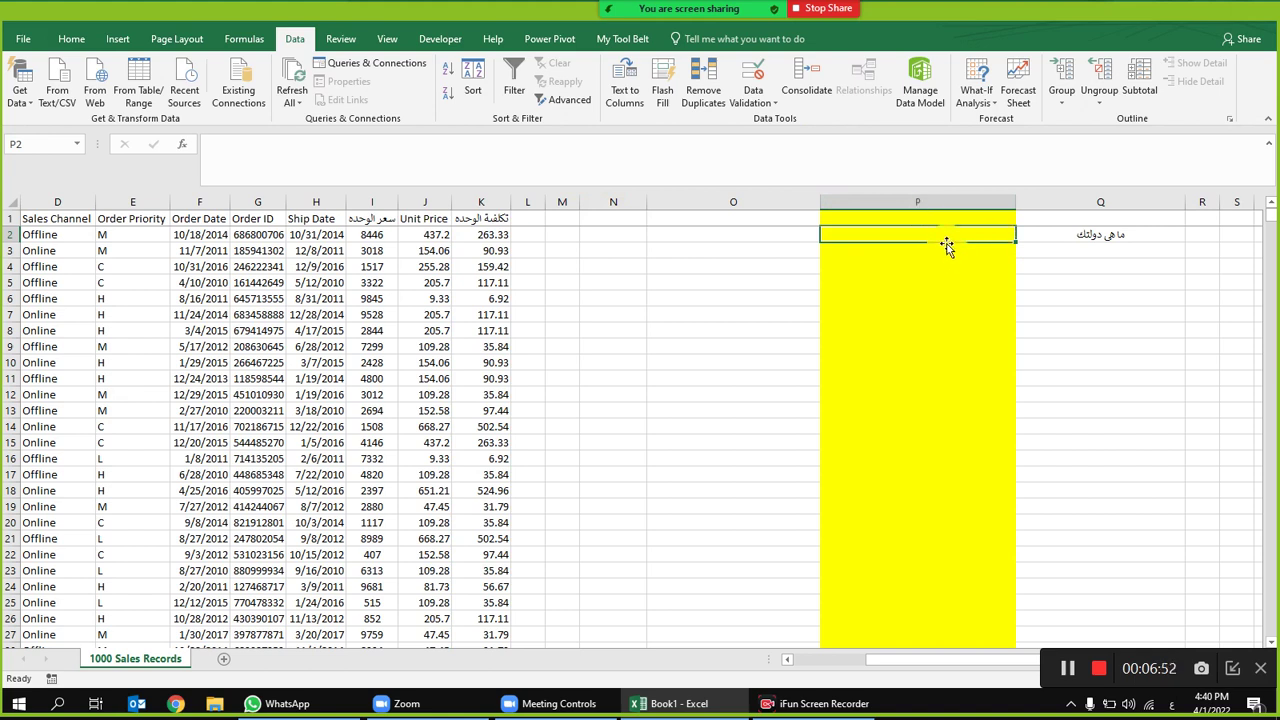
{"action": "type", "text": "أ"}
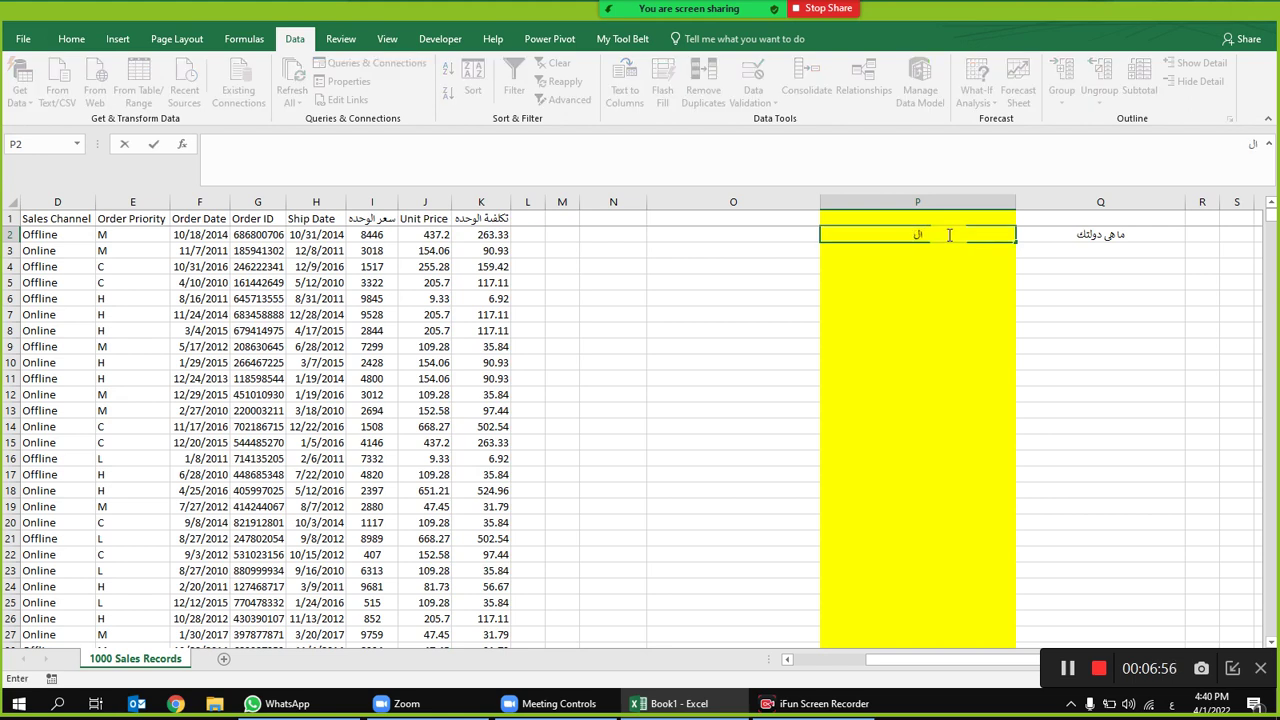
{"action": "type", "text": "لقاهرة"}
{"action": "key", "text": "Return"}
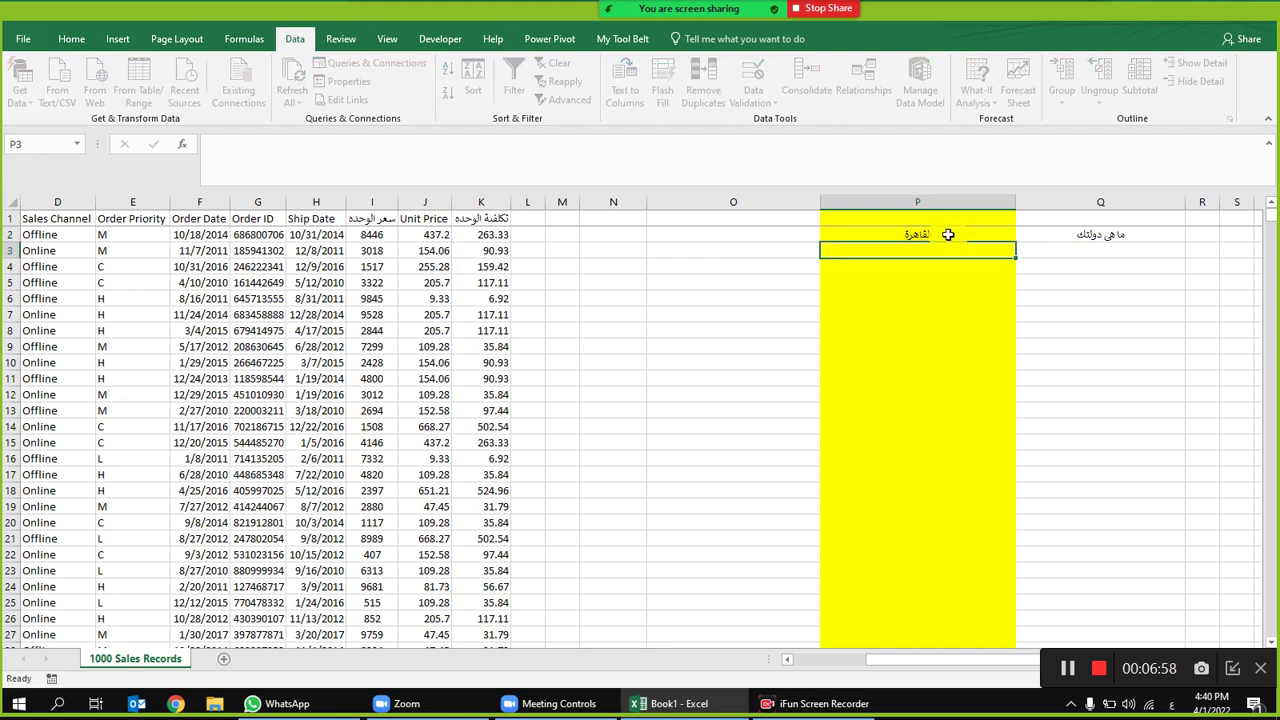
{"action": "type", "text": "القاهرة"}
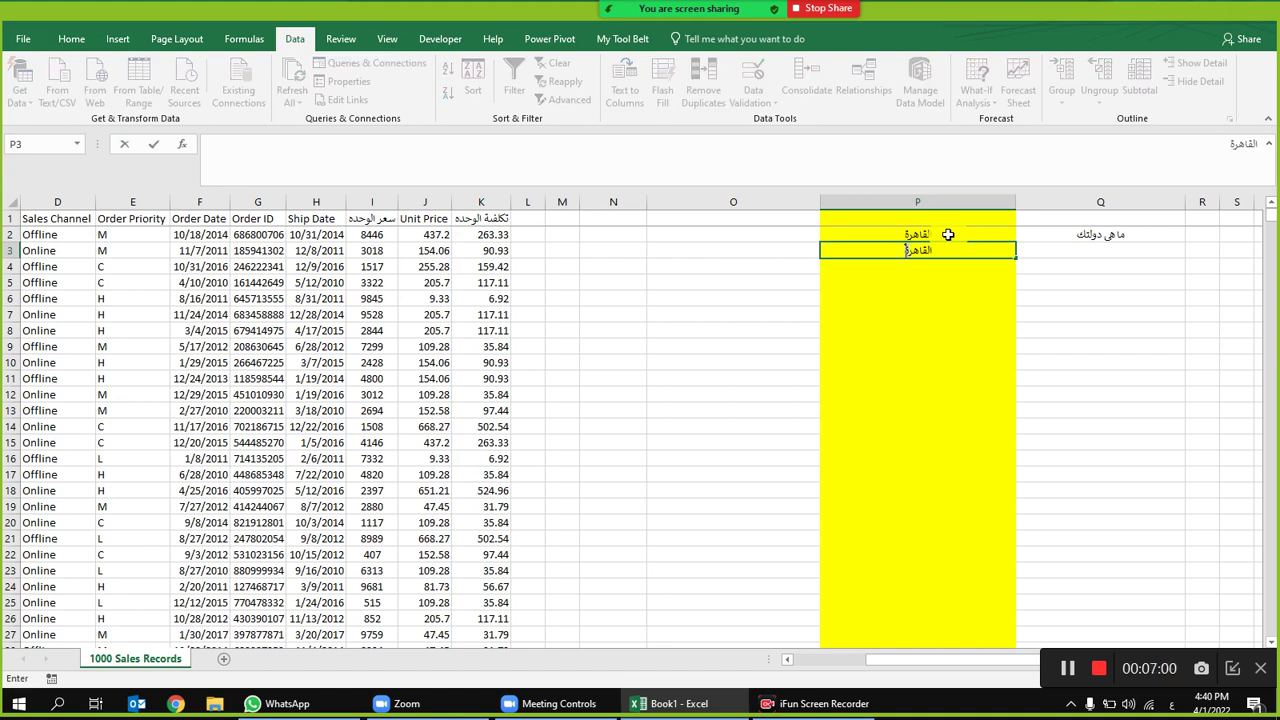
{"action": "key", "text": "Return"}
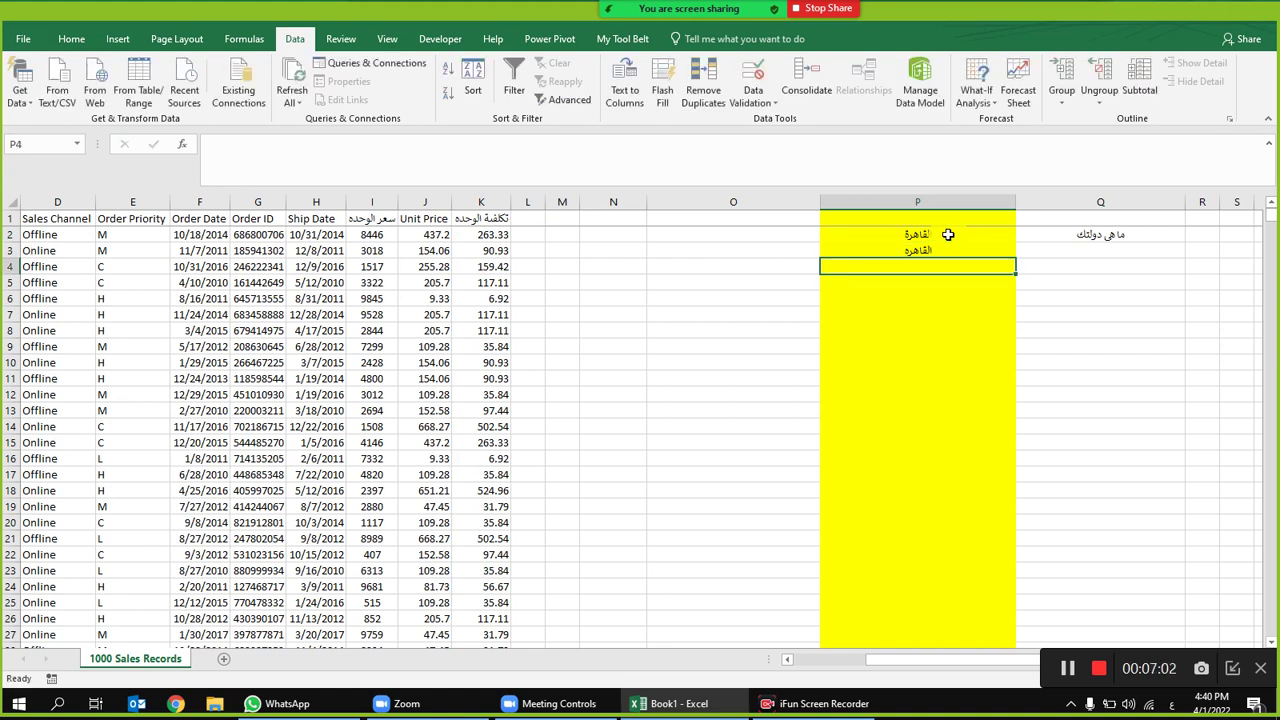
{"action": "type", "text": "ا"}
{"action": "type", "text": "سيوك"}
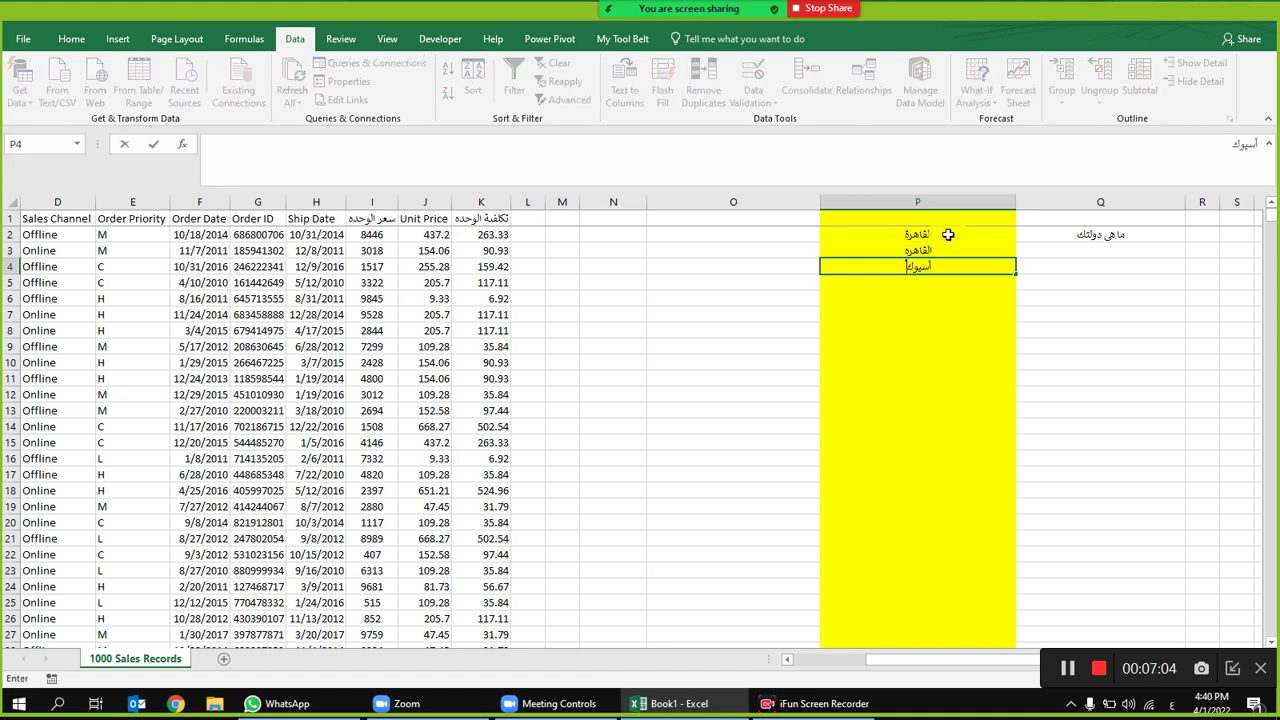
{"action": "type", "text": "ط"}
{"action": "key", "text": "Return"}
{"action": "type", "text": "اسي"}
{"action": "key", "text": "Return"}
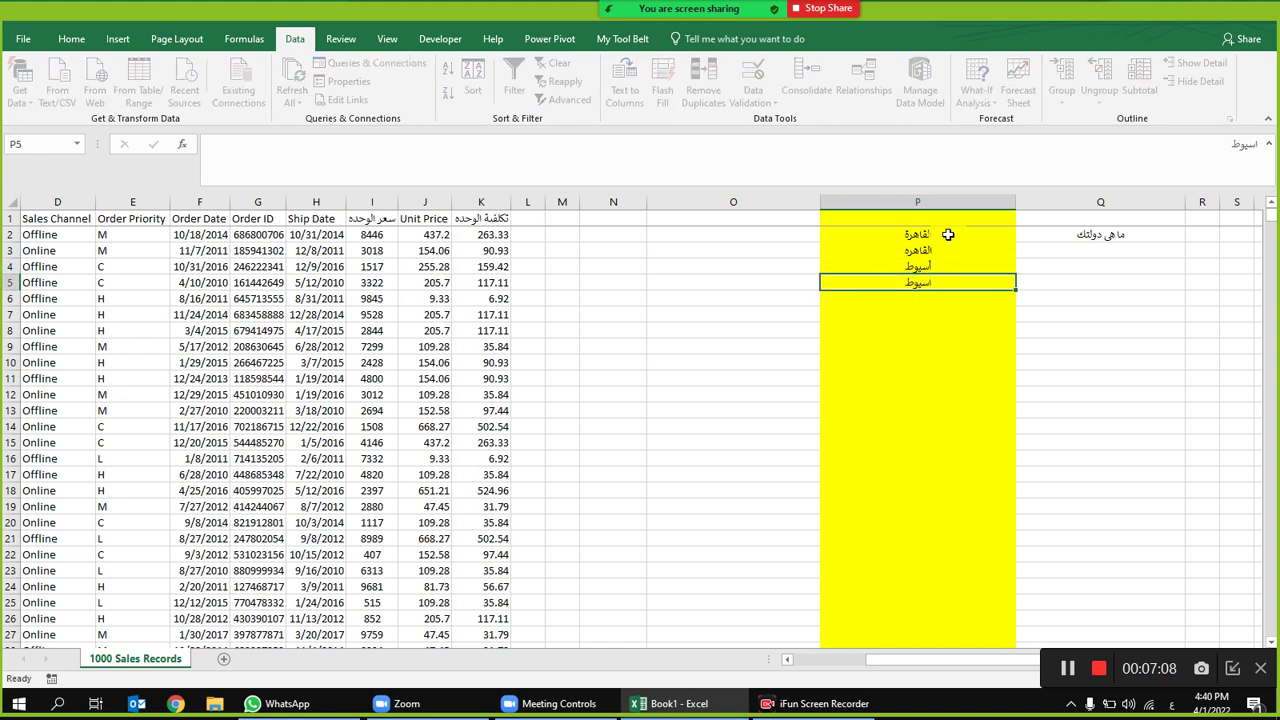
{"action": "left_click", "coordinate": [948, 202]}
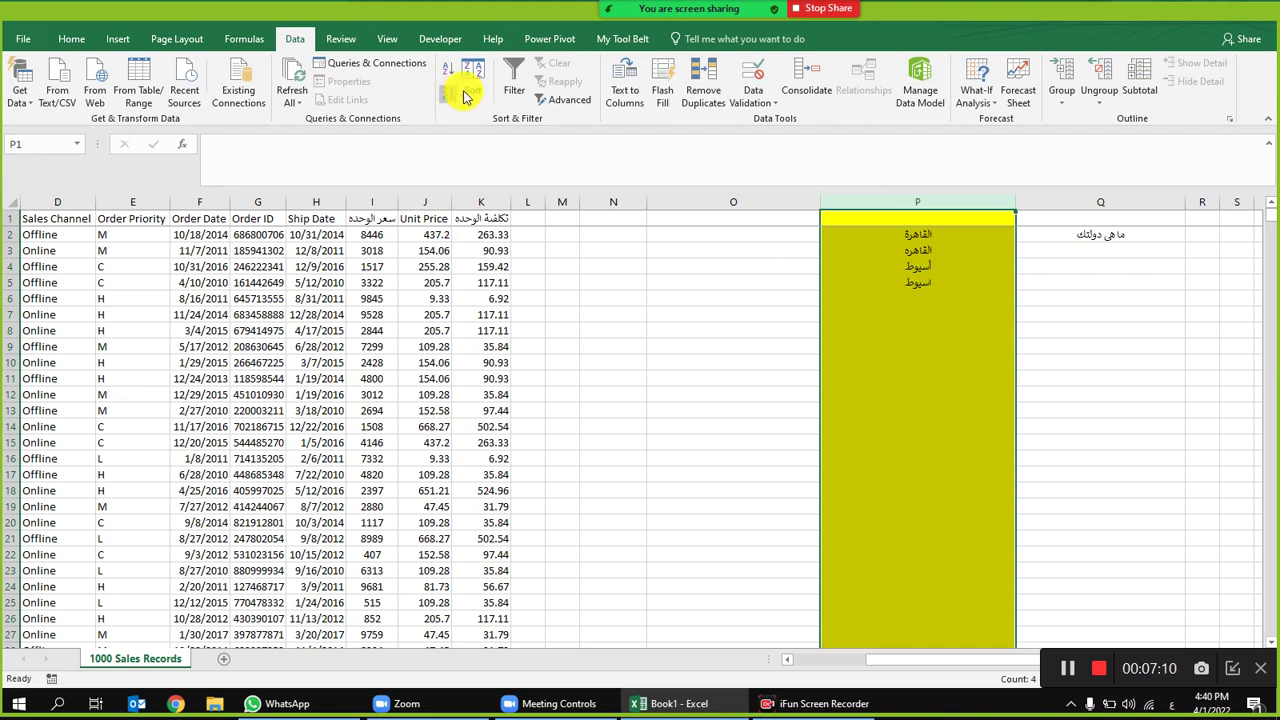
{"action": "left_click", "coordinate": [514, 80]}
{"action": "key", "text": "alt+Down"}
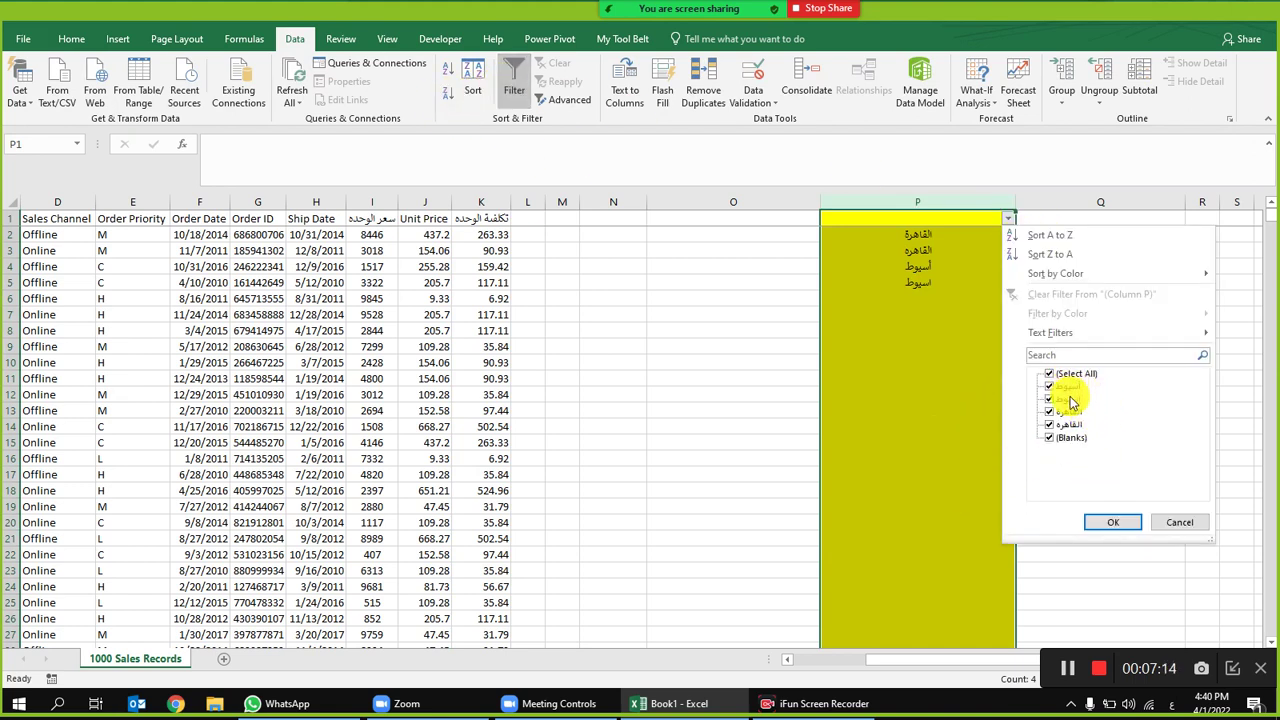
{"action": "left_click", "coordinate": [1177, 527]}
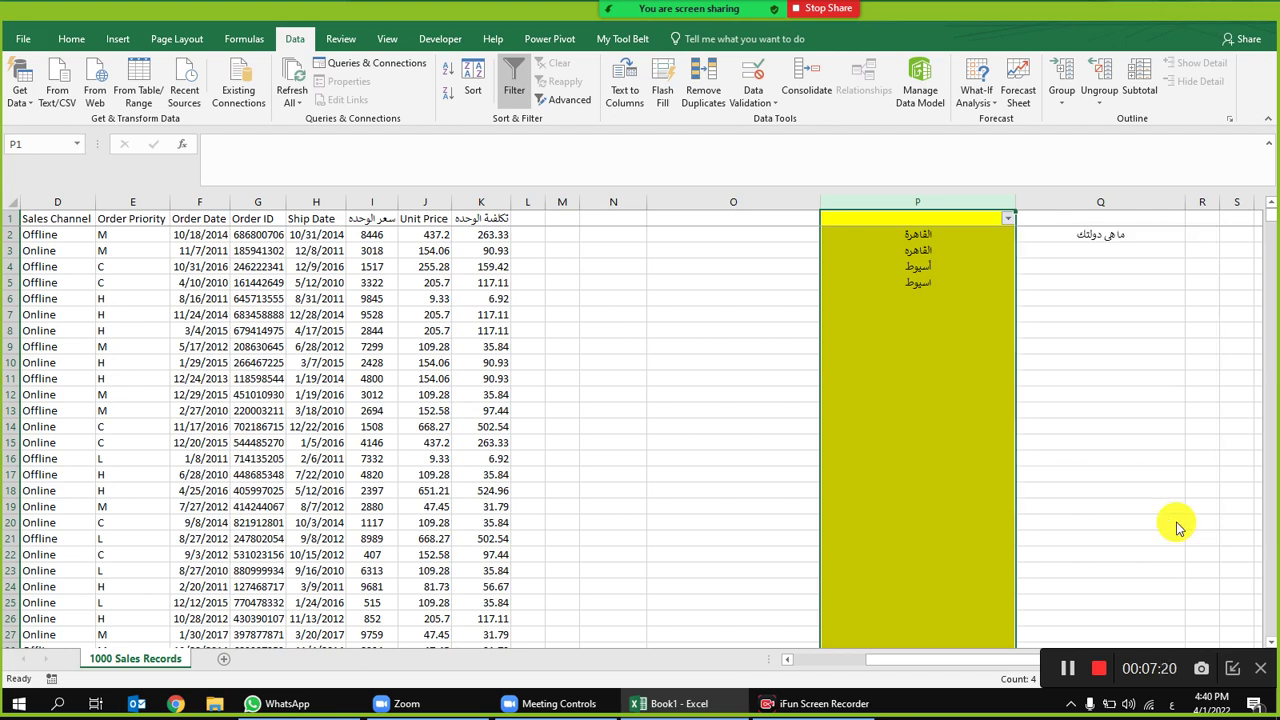
{"action": "left_click", "coordinate": [904, 240]}
{"action": "left_click_drag", "start_coordinate": [904, 240], "coordinate": [917, 311]}
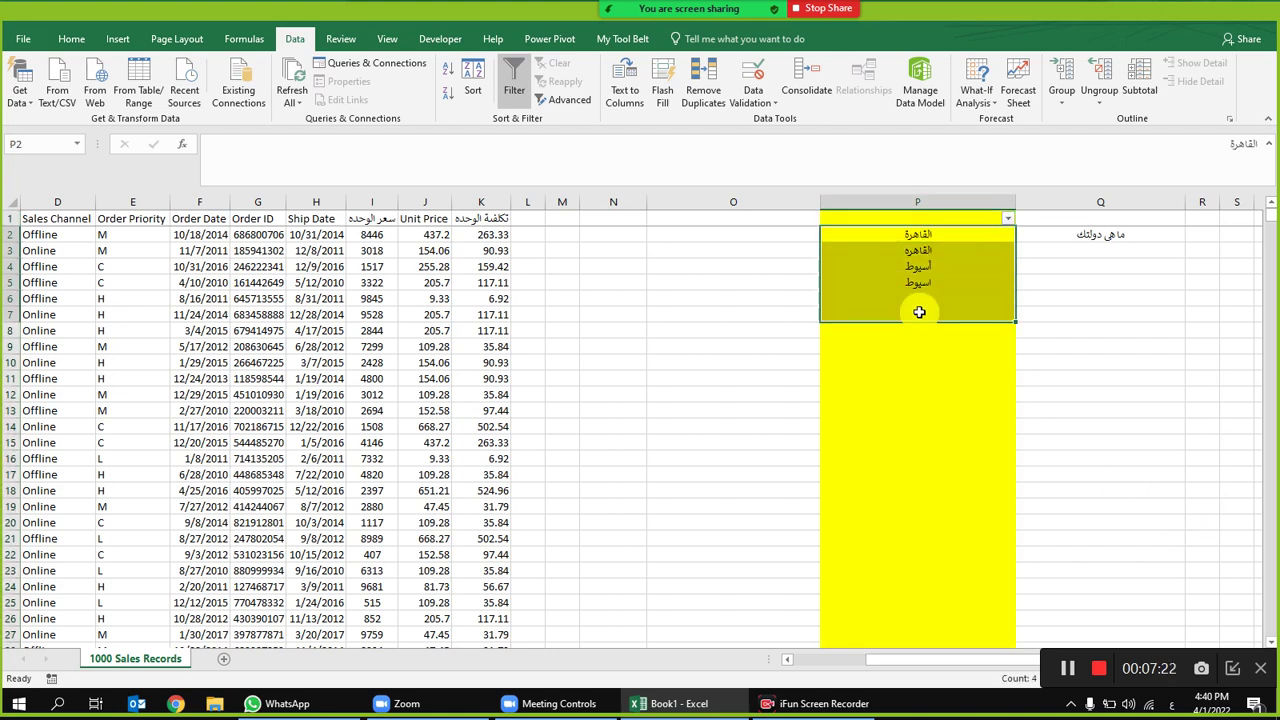
{"action": "left_click", "coordinate": [937, 198]}
{"action": "key", "text": "Delete"}
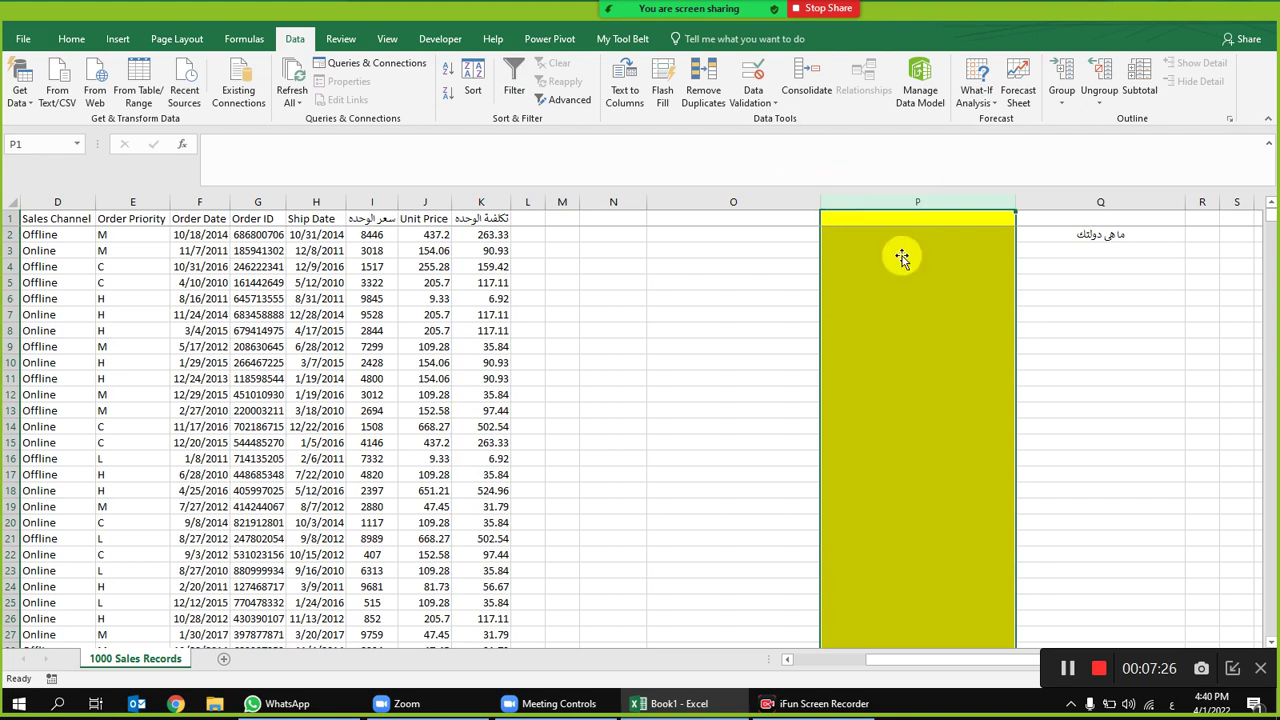
{"action": "left_click", "coordinate": [912, 245]}
Step: Give column P a List validation rule sourced from the countries in B2:B14
{"action": "left_click", "coordinate": [910, 237]}
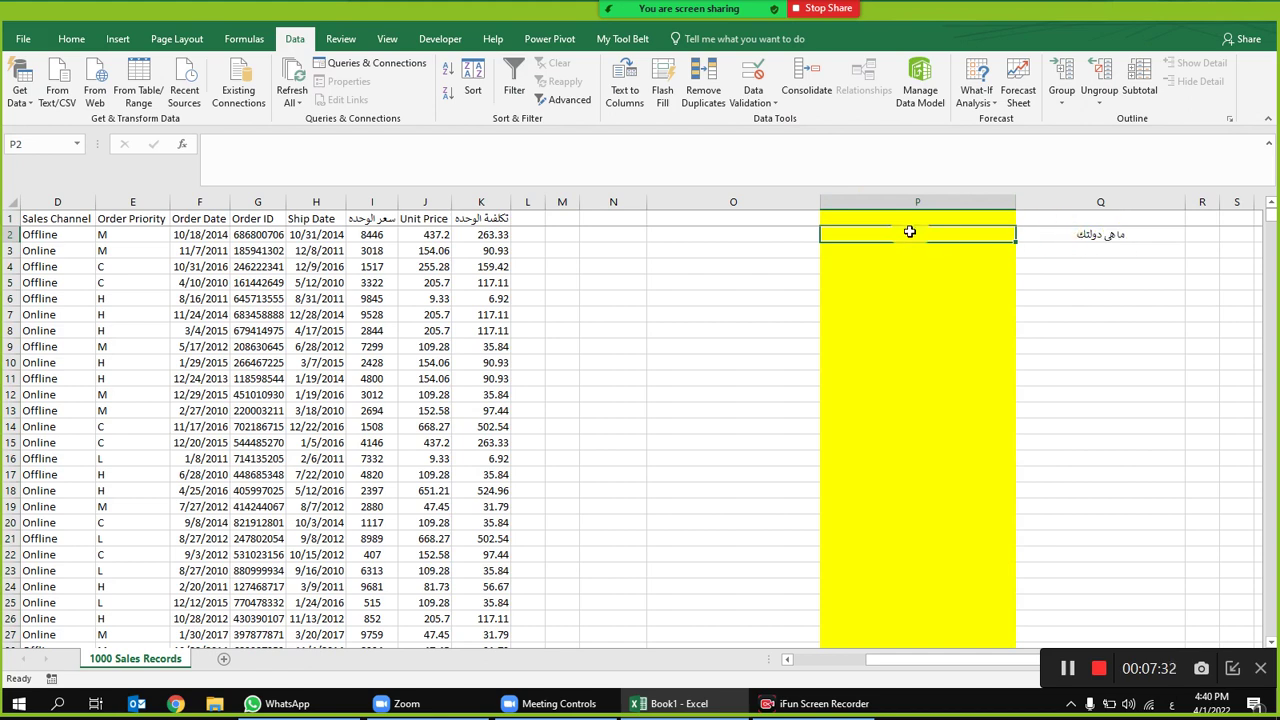
{"action": "left_click", "coordinate": [915, 196]}
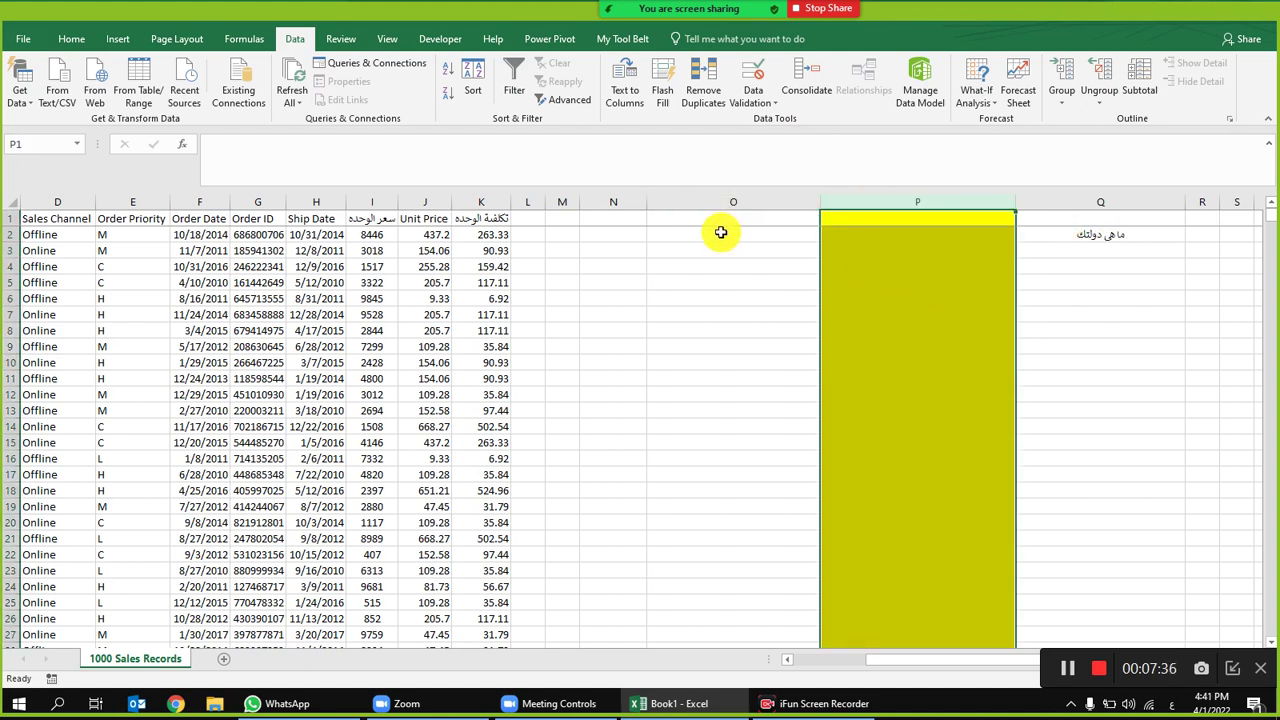
{"action": "left_click", "coordinate": [754, 80]}
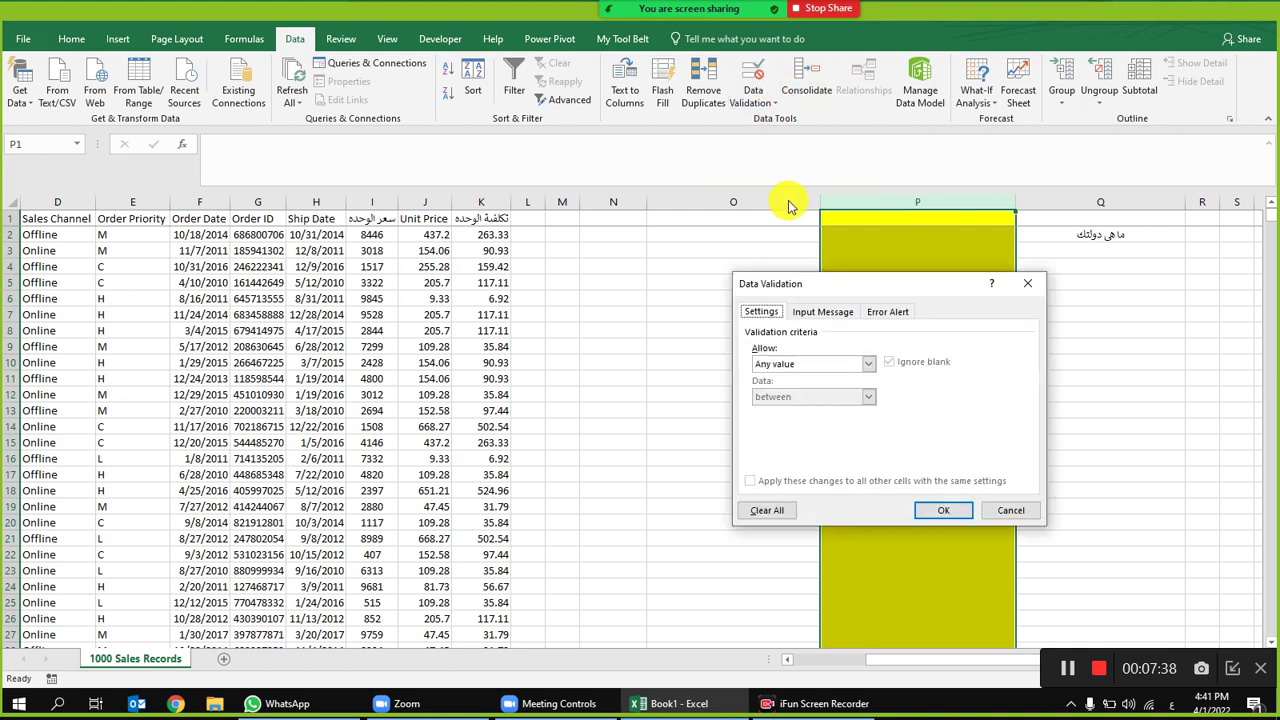
{"action": "left_click", "coordinate": [820, 364]}
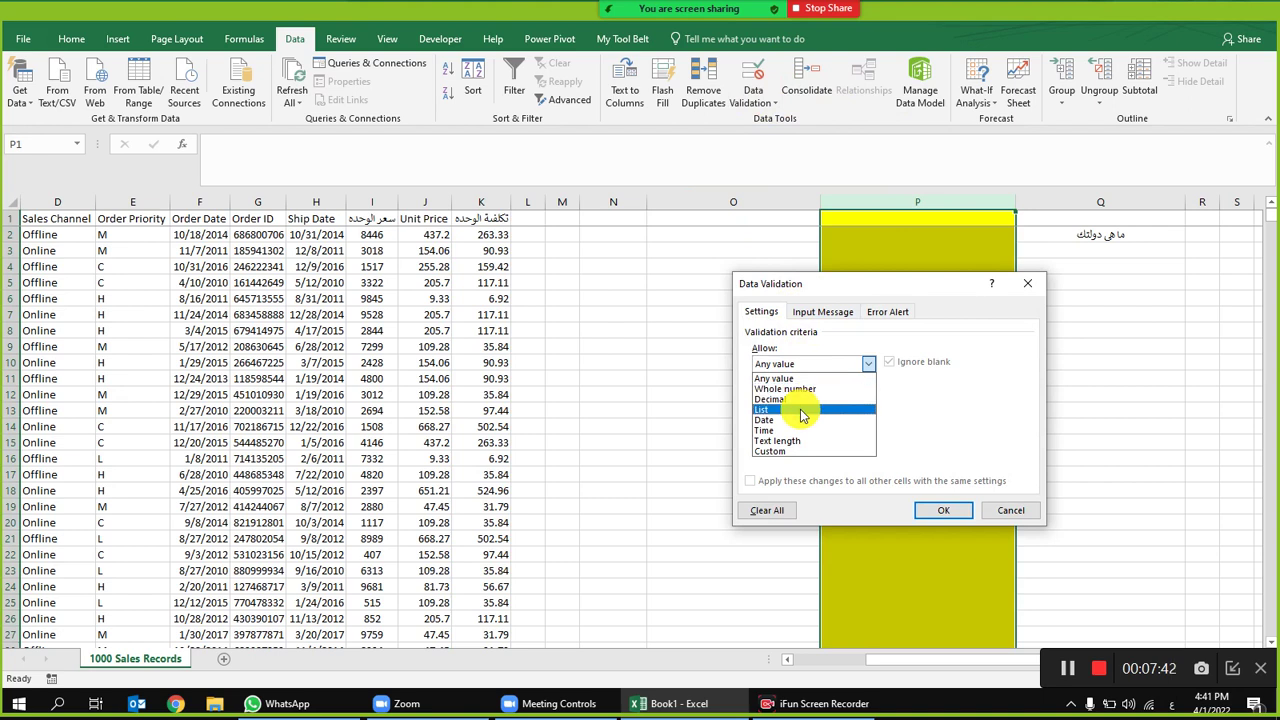
{"action": "left_click", "coordinate": [802, 410]}
{"action": "left_click", "coordinate": [818, 432]}
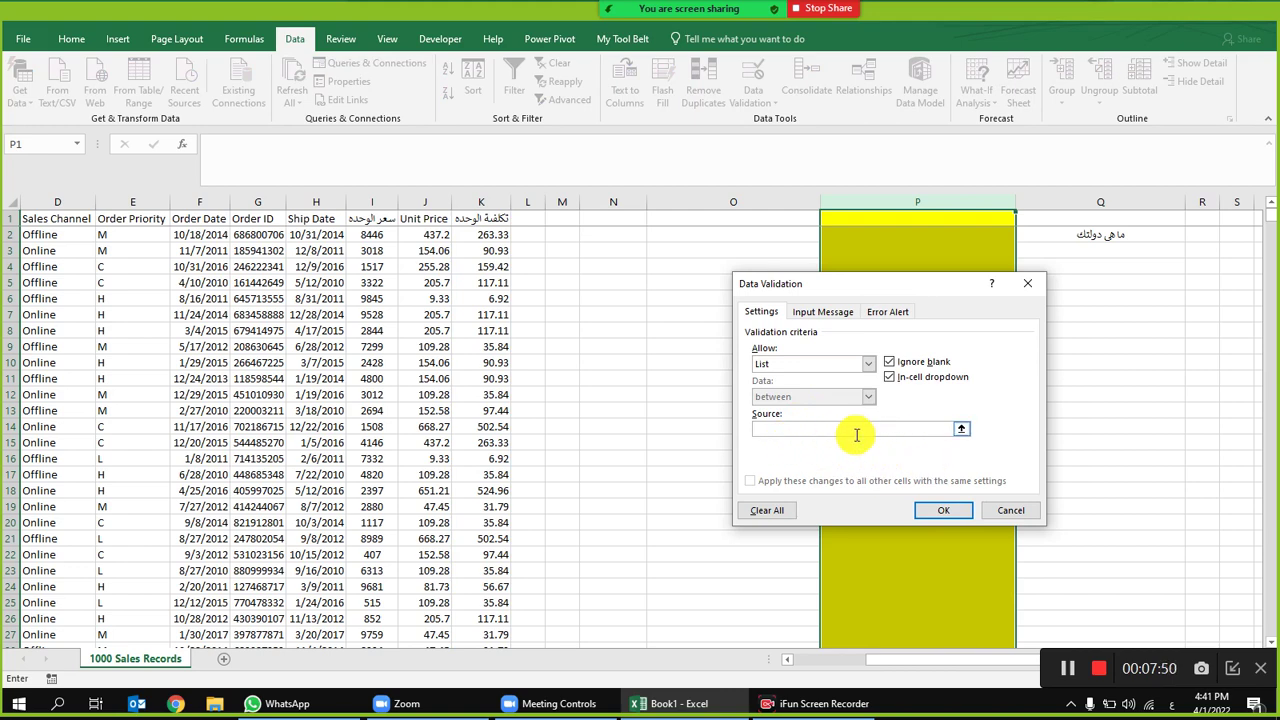
{"action": "left_click_drag", "start_coordinate": [952, 667], "coordinate": [867, 666]}
{"action": "left_click_drag", "start_coordinate": [219, 243], "coordinate": [229, 410]}
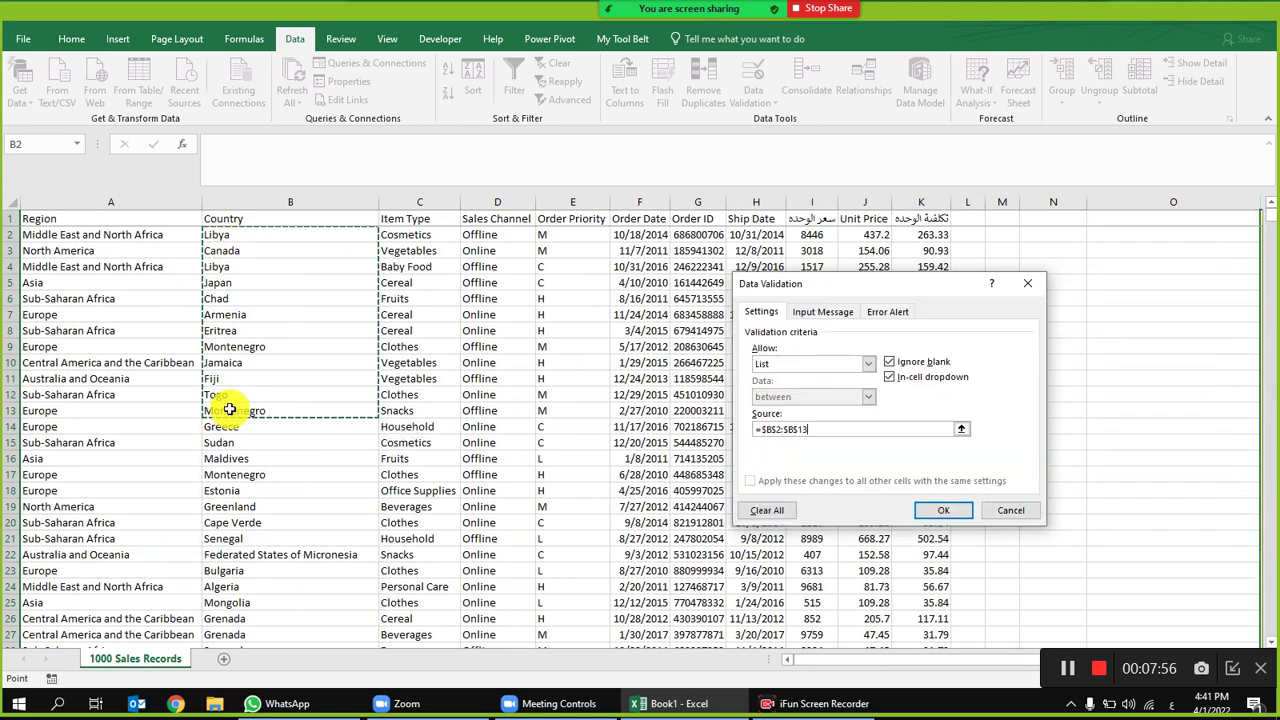
{"action": "left_click_drag", "start_coordinate": [229, 232], "coordinate": [239, 426]}
{"action": "left_click", "coordinate": [945, 508]}
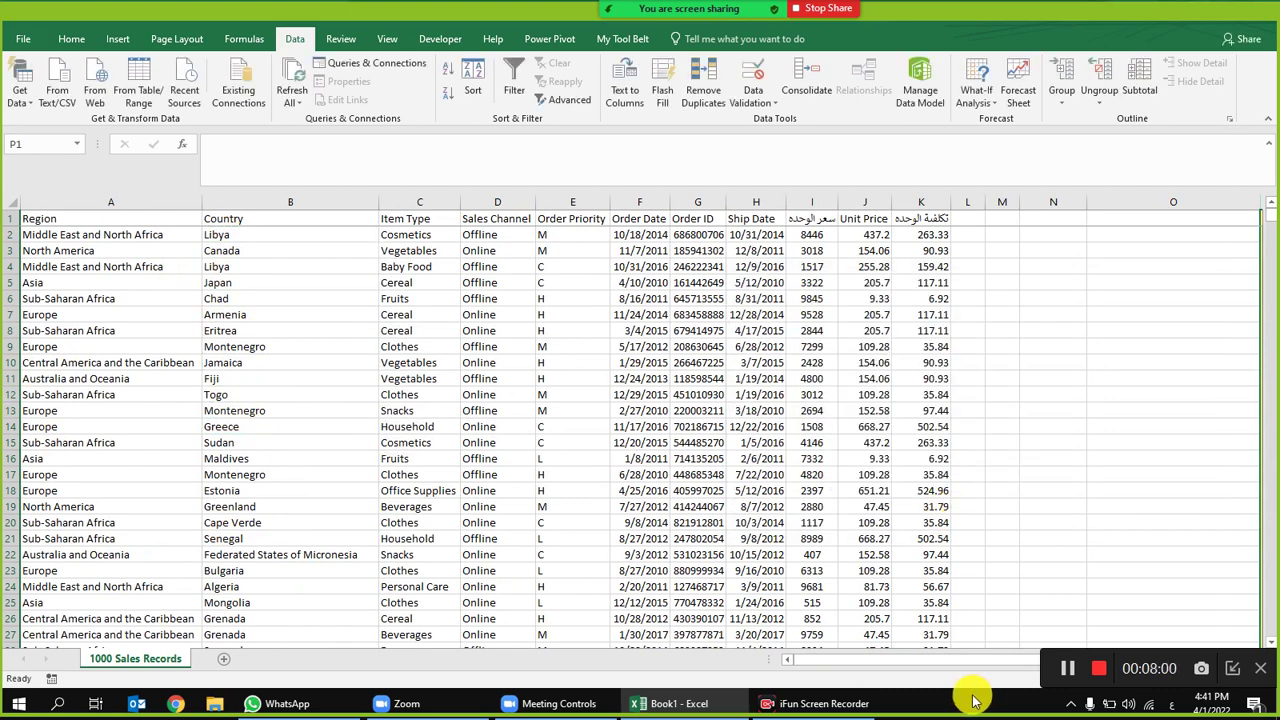
Step: Pick Togo for P2 from its country dropdown
{"action": "left_click_drag", "start_coordinate": [929, 660], "coordinate": [1080, 651]}
{"action": "left_click", "coordinate": [1092, 232]}
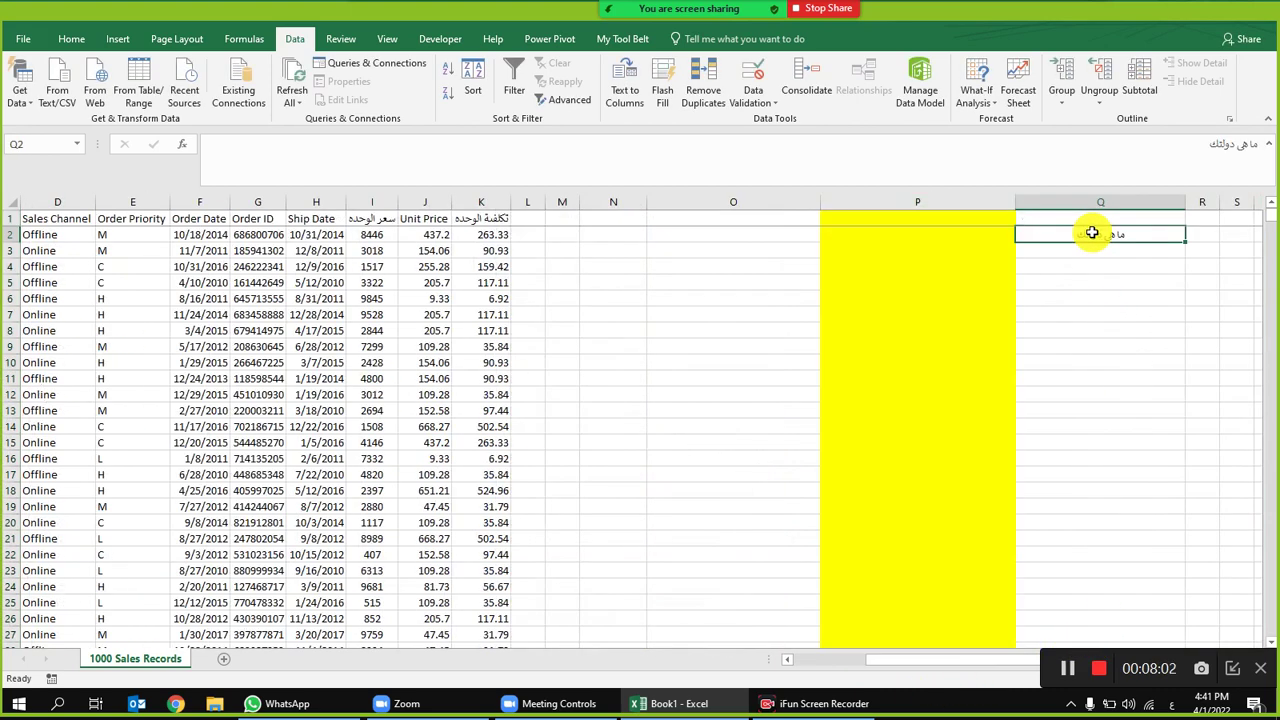
{"action": "left_click", "coordinate": [968, 238]}
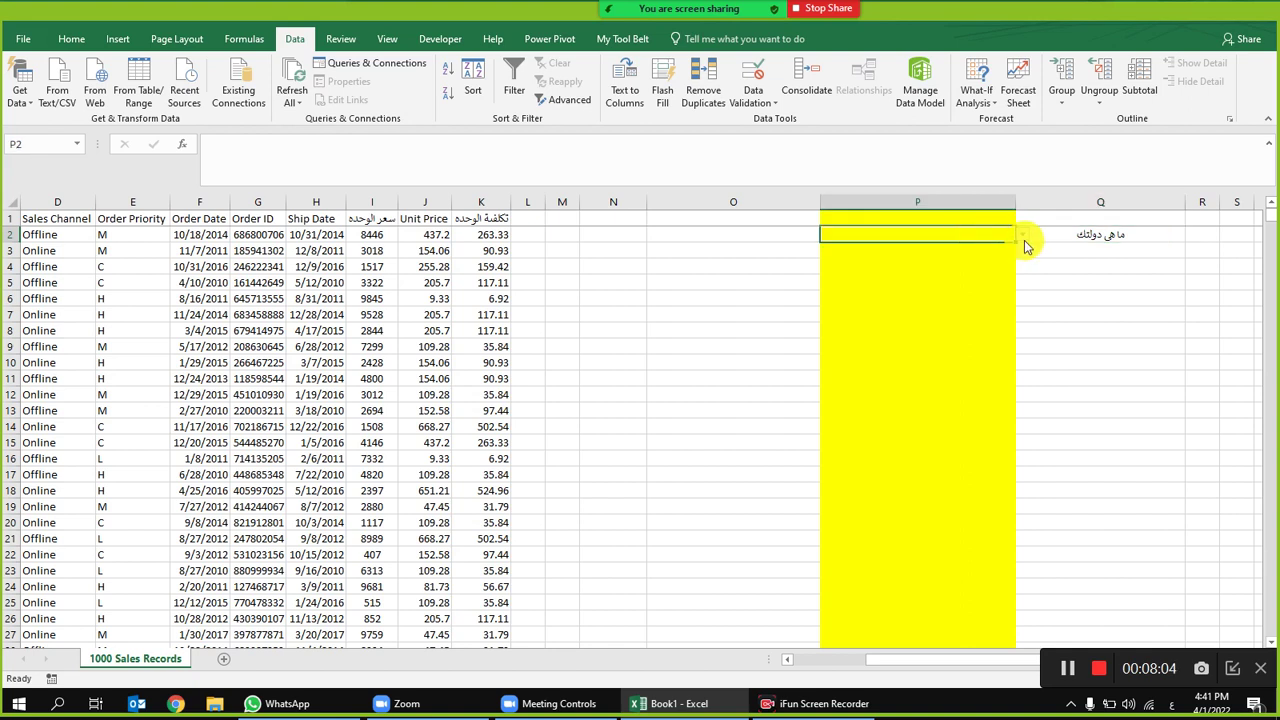
{"action": "left_click", "coordinate": [1023, 237]}
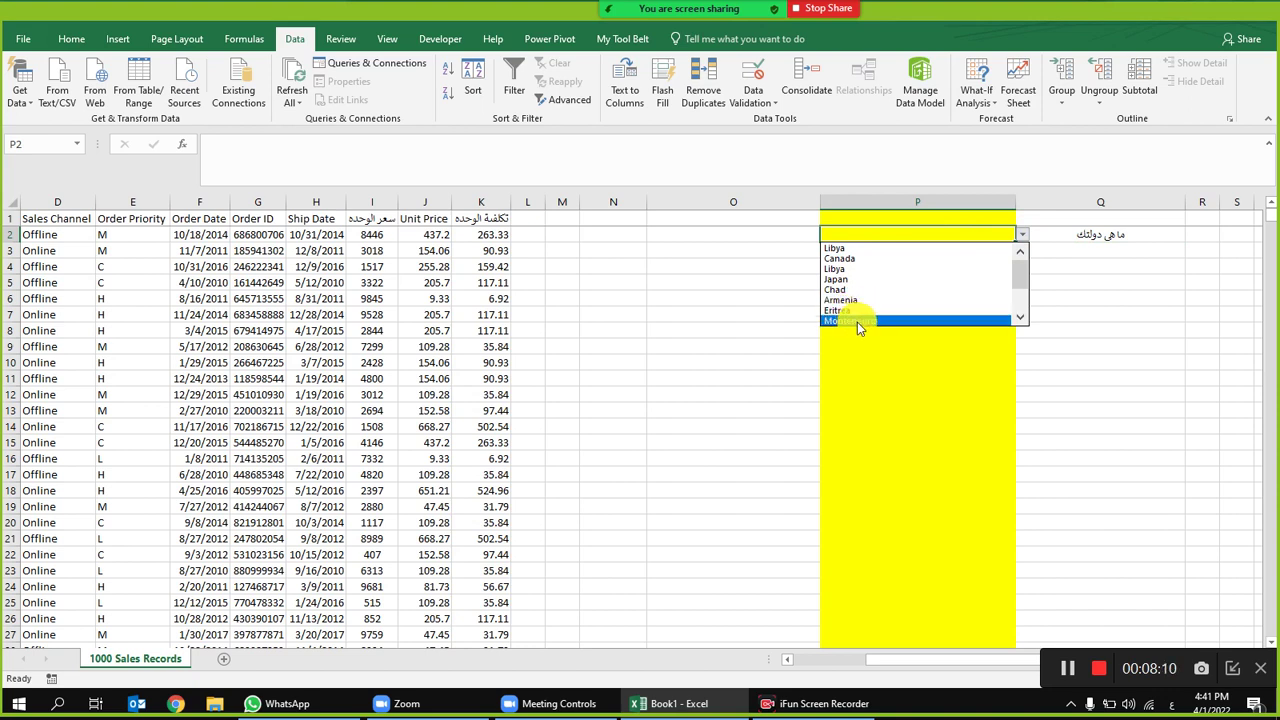
{"action": "scroll", "coordinate": [1022, 290], "scroll_direction": "down", "scroll_amount": 3}
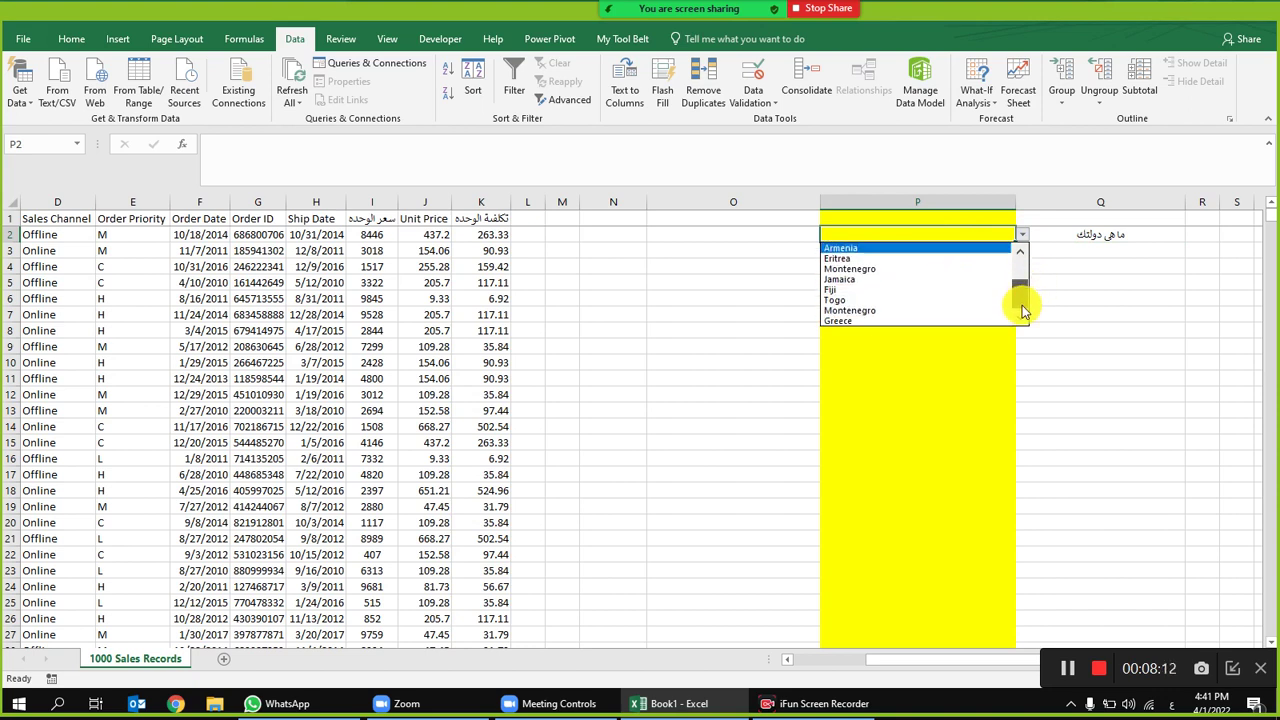
{"action": "left_click", "coordinate": [870, 298]}
Step: Enter the unlisted value 'مص' in P2 and cancel the rejection, keeping Togo
{"action": "left_click", "coordinate": [954, 281]}
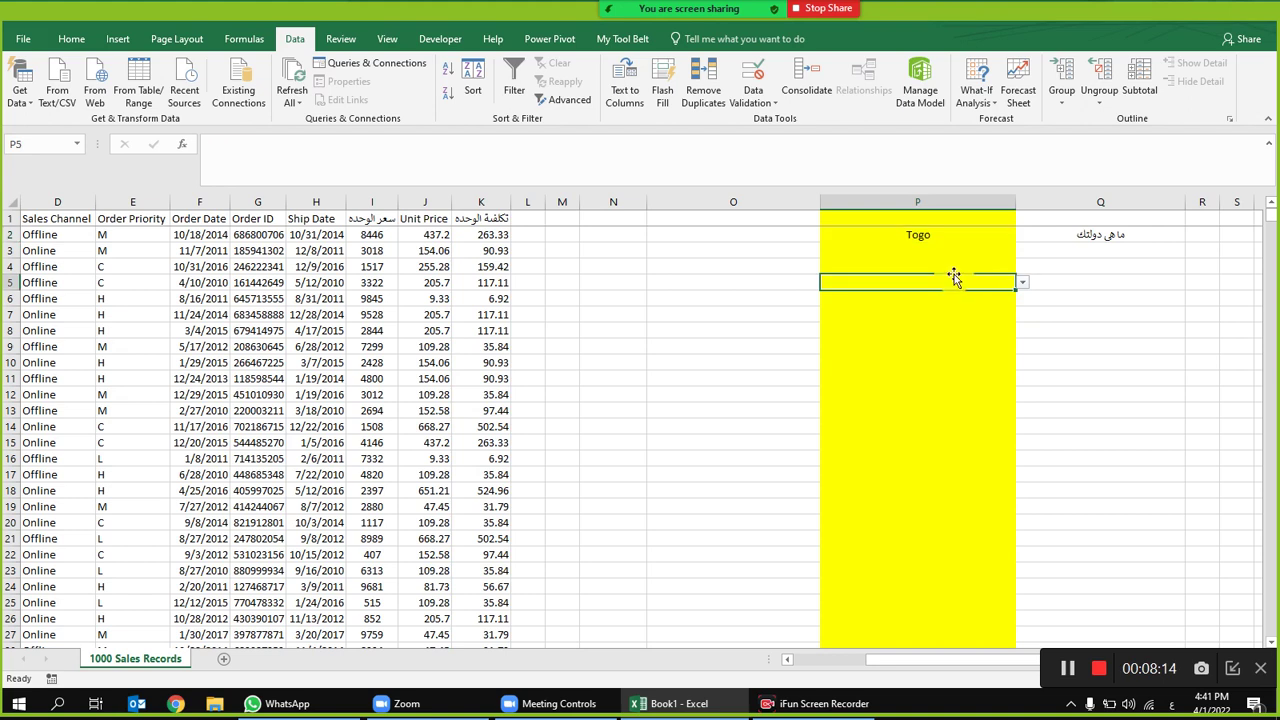
{"action": "left_click", "coordinate": [932, 234]}
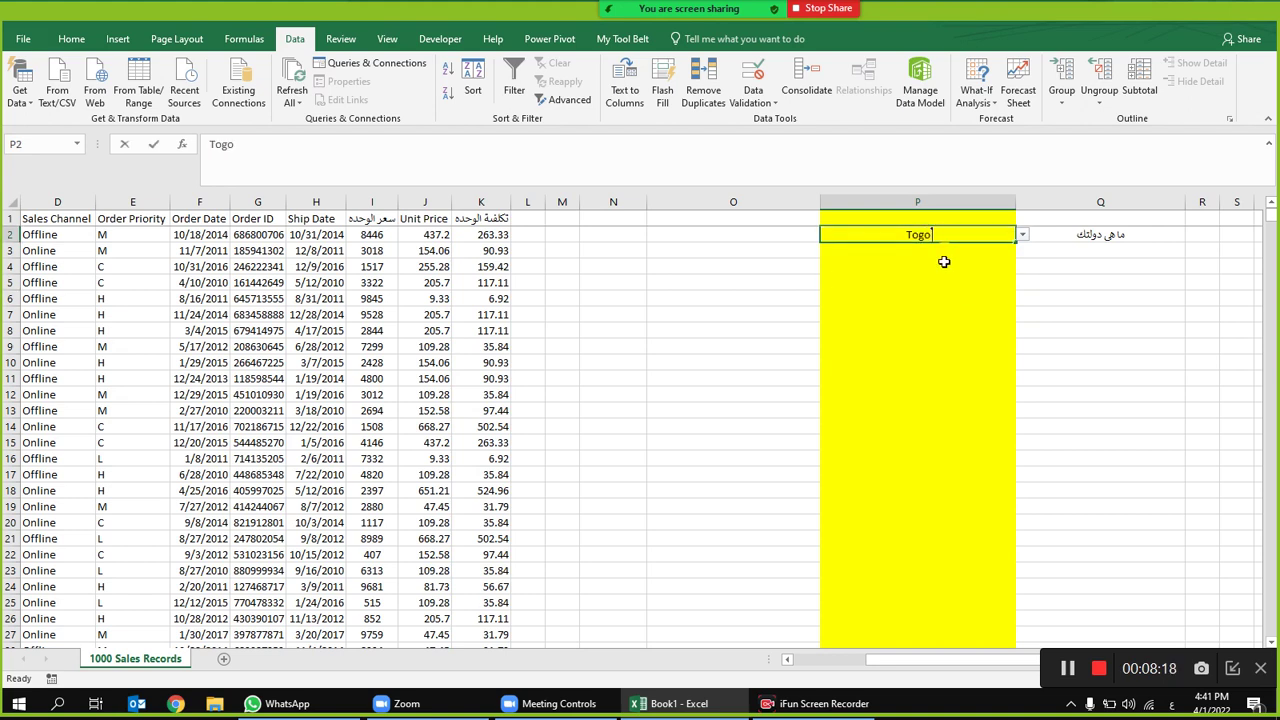
{"action": "type", "text": "مصر"}
{"action": "key", "text": "Return"}
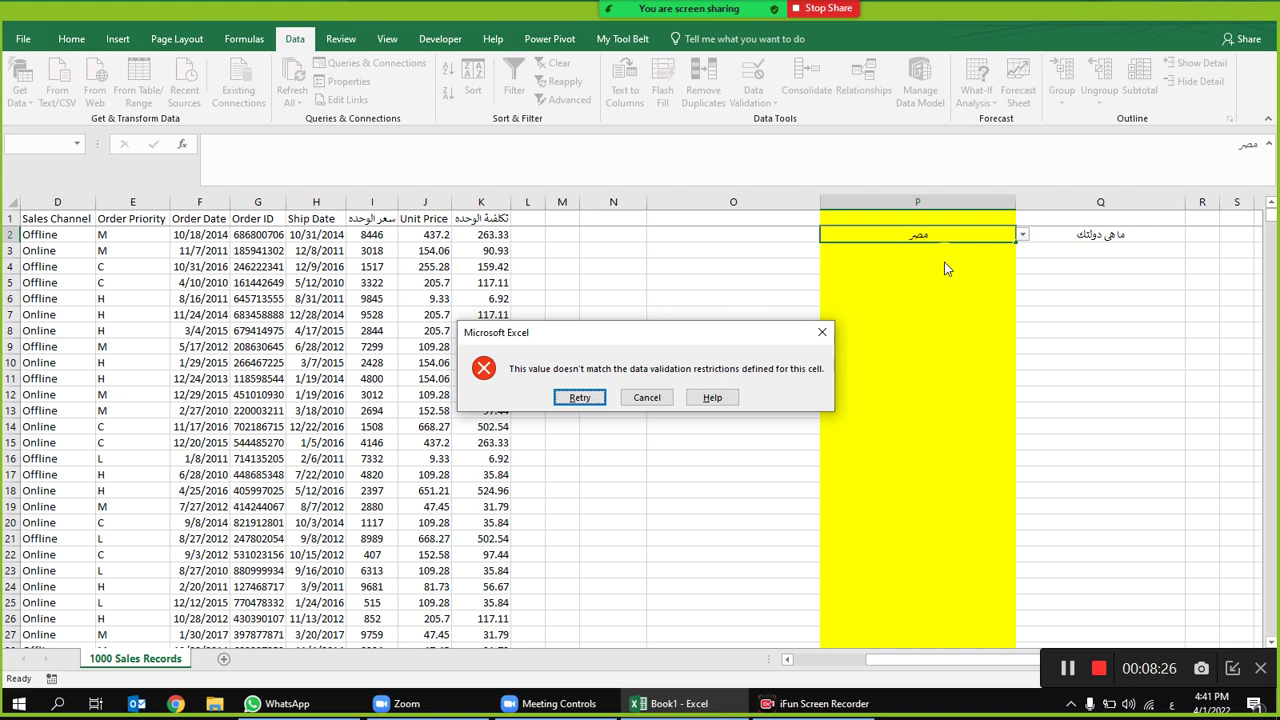
{"action": "left_click", "coordinate": [647, 398]}
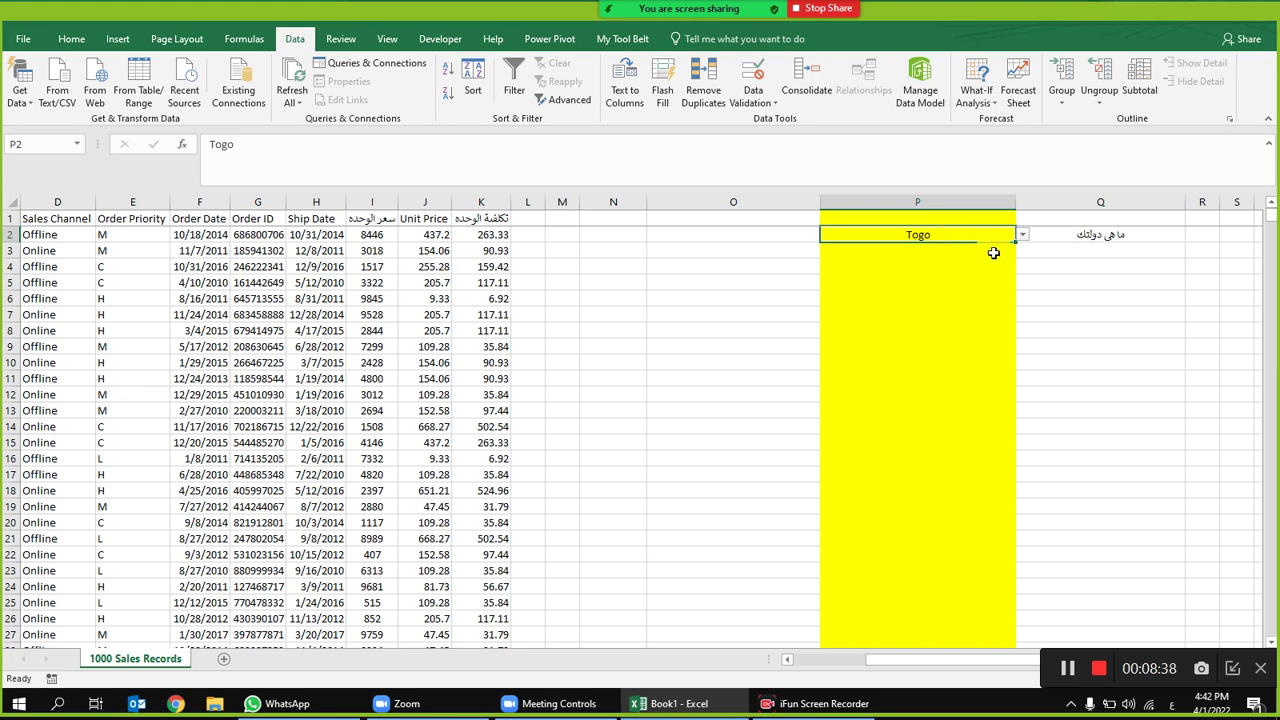
{"action": "left_click", "coordinate": [1074, 237]}
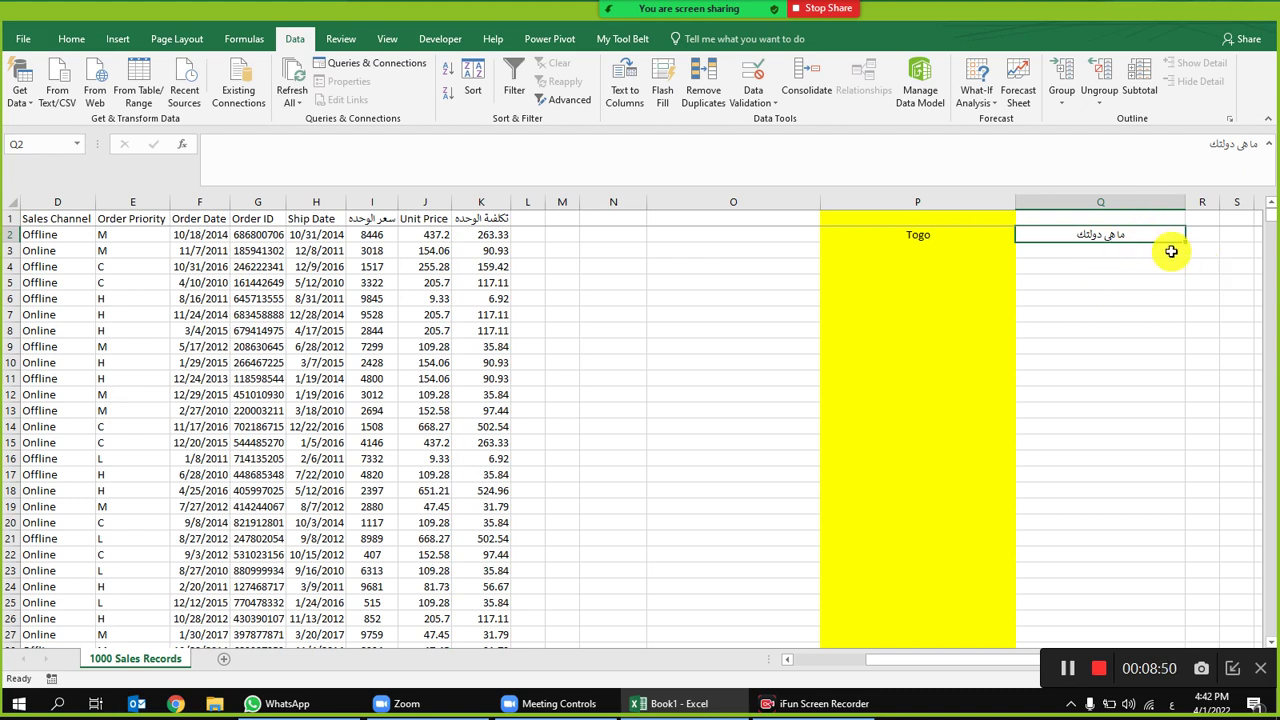
Step: Enter 'هل انت بتدخن' in Q2, remove column P's country list rule and delete Togo from P2
{"action": "type", "text": "هل انت بتدخن"}
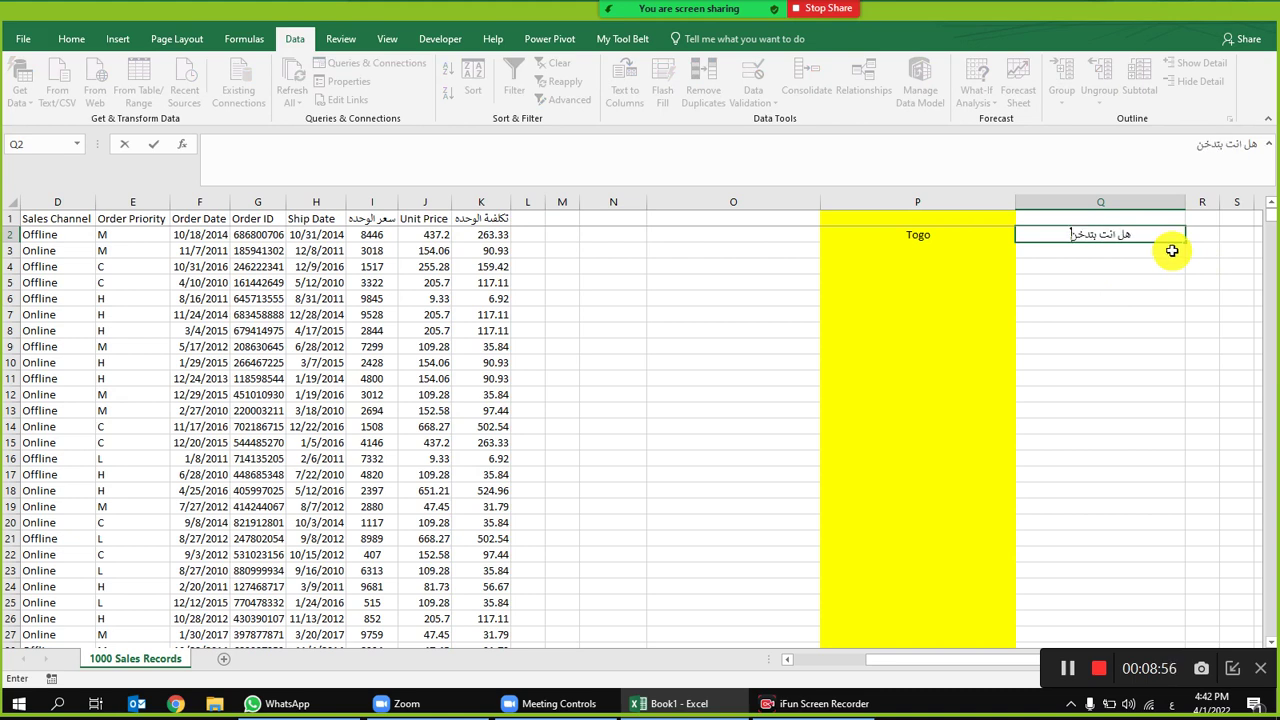
{"action": "left_click", "coordinate": [918, 202]}
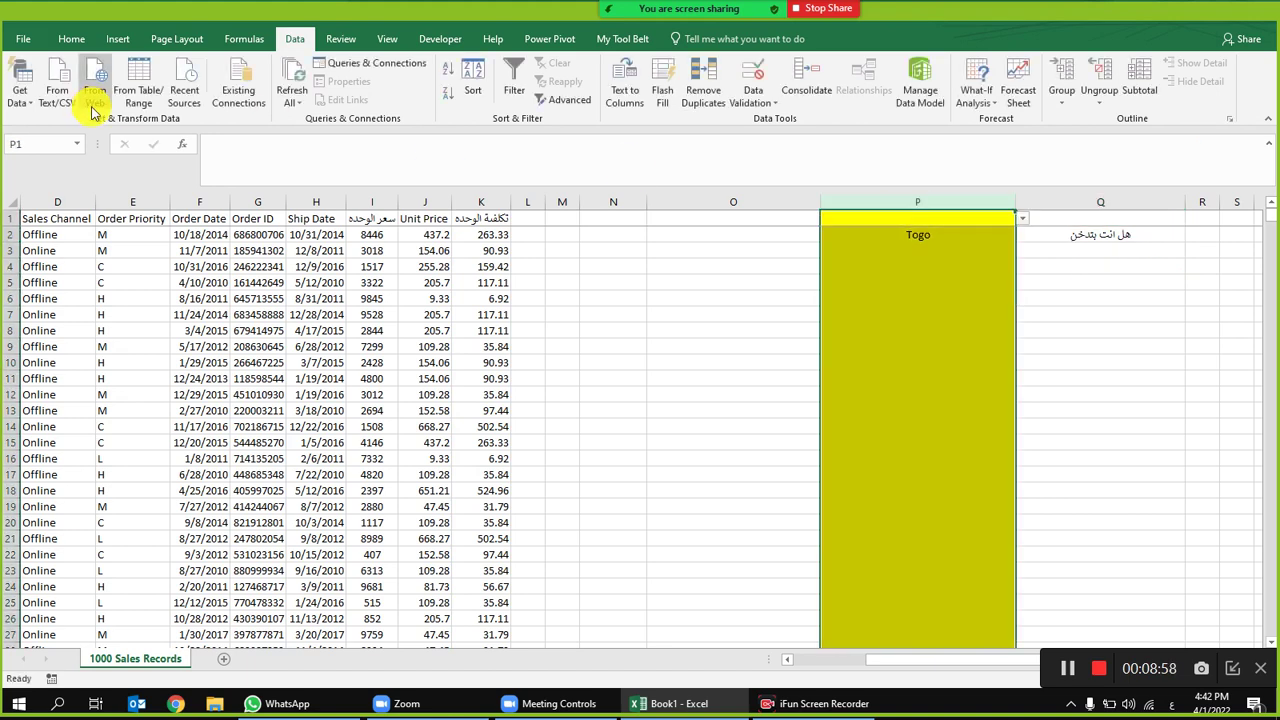
{"action": "left_click", "coordinate": [753, 72]}
{"action": "left_click", "coordinate": [767, 510]}
{"action": "left_click", "coordinate": [955, 511]}
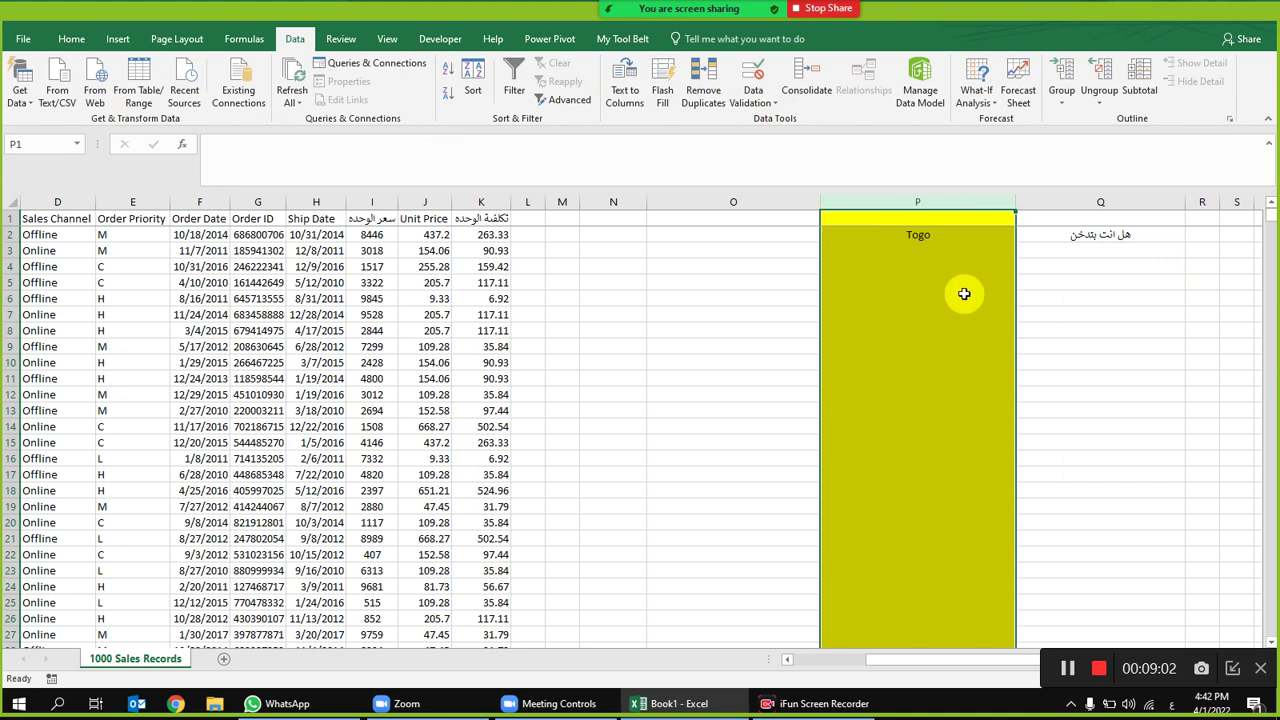
{"action": "left_click", "coordinate": [946, 235]}
{"action": "key", "text": "Delete"}
Step: Give column P a List validation rule with source 'نعم , لا'
{"action": "left_click", "coordinate": [937, 200]}
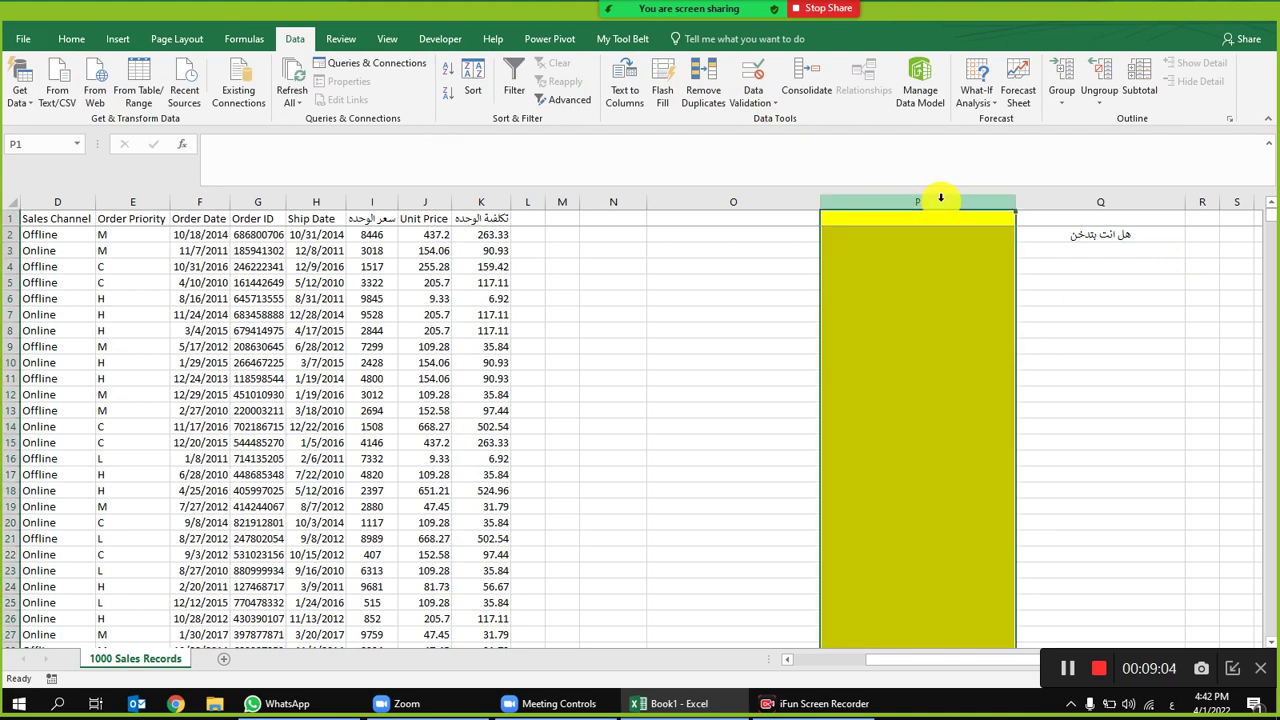
{"action": "left_click", "coordinate": [753, 70]}
{"action": "left_click", "coordinate": [868, 363]}
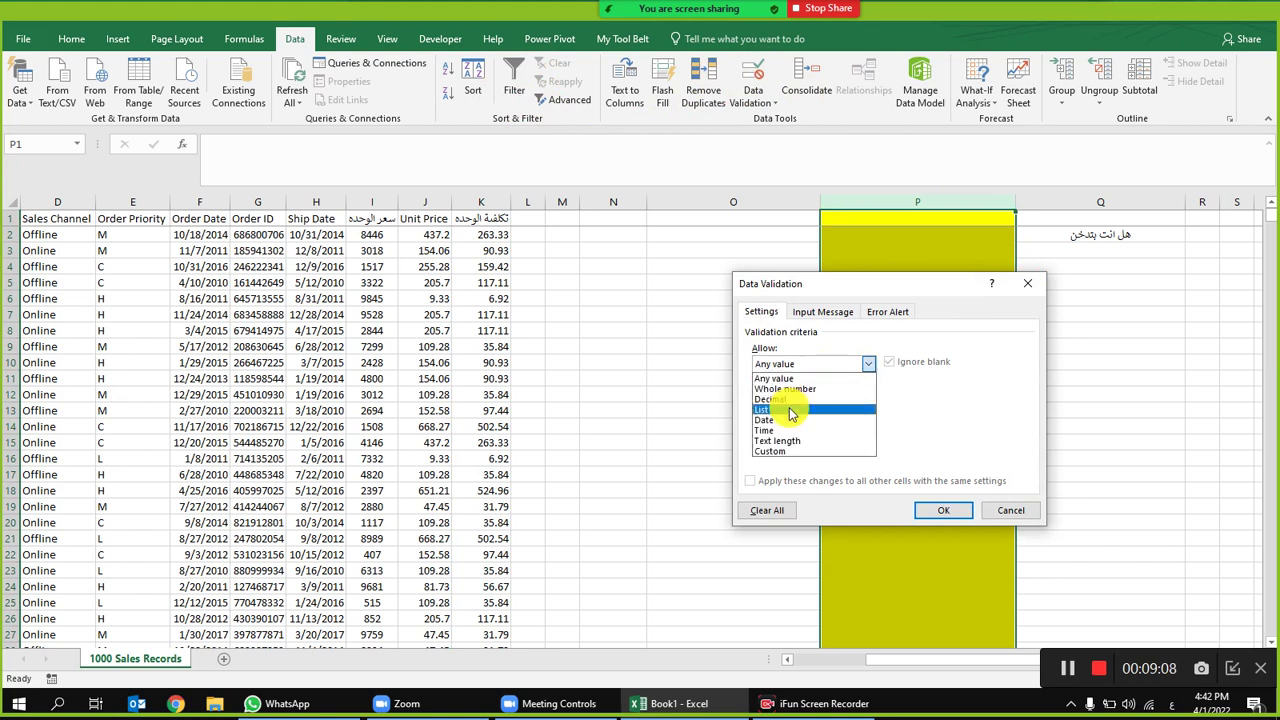
{"action": "left_click", "coordinate": [790, 413]}
{"action": "left_click", "coordinate": [822, 428]}
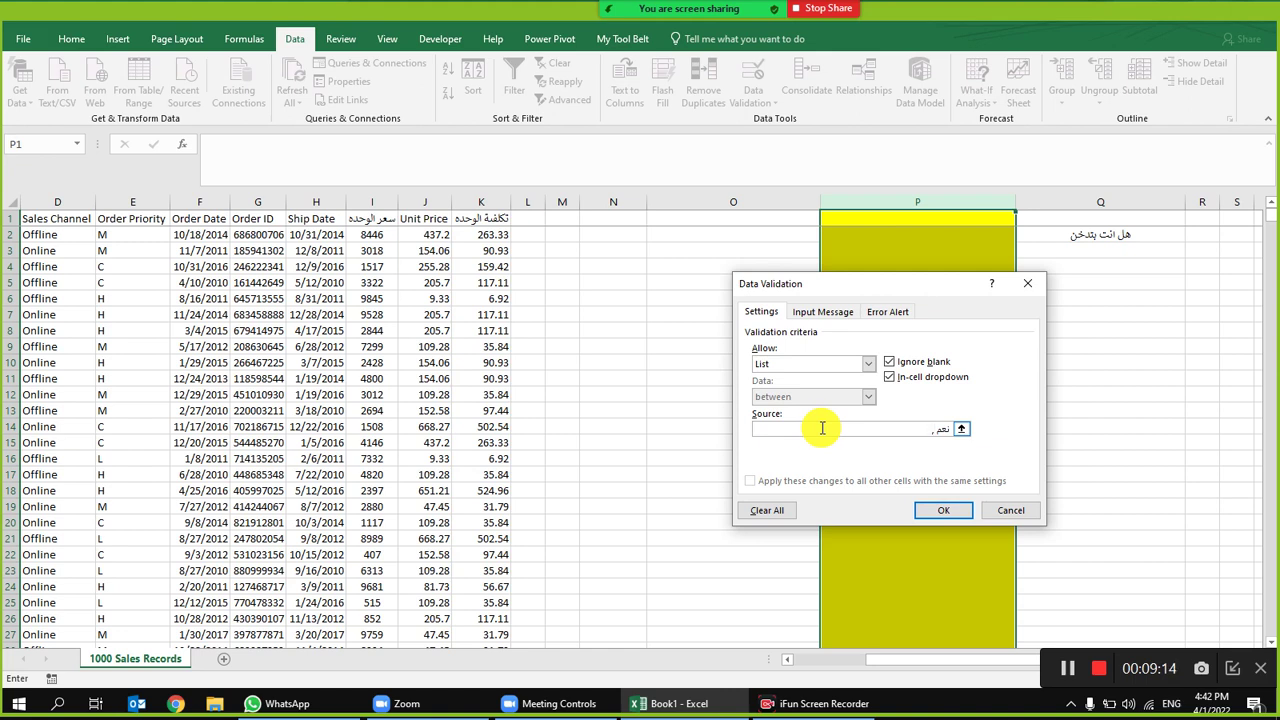
{"action": "type", "text": "نعم ,"}
{"action": "key", "text": "alt+shift"}
{"action": "type", "text": "لا"}
{"action": "left_click", "coordinate": [946, 512]}
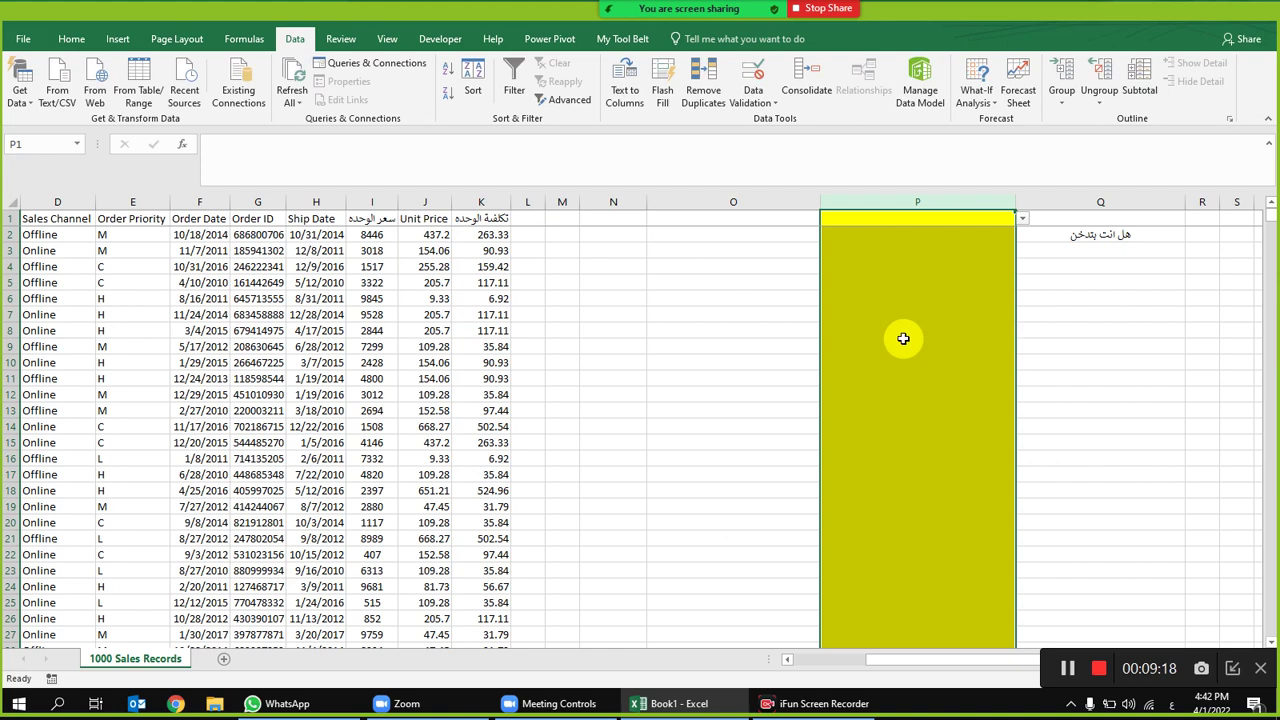
Step: Choose نعم for P2 from its new yes/no dropdown
{"action": "left_click", "coordinate": [905, 296]}
{"action": "left_click", "coordinate": [990, 236]}
{"action": "left_click", "coordinate": [1021, 236]}
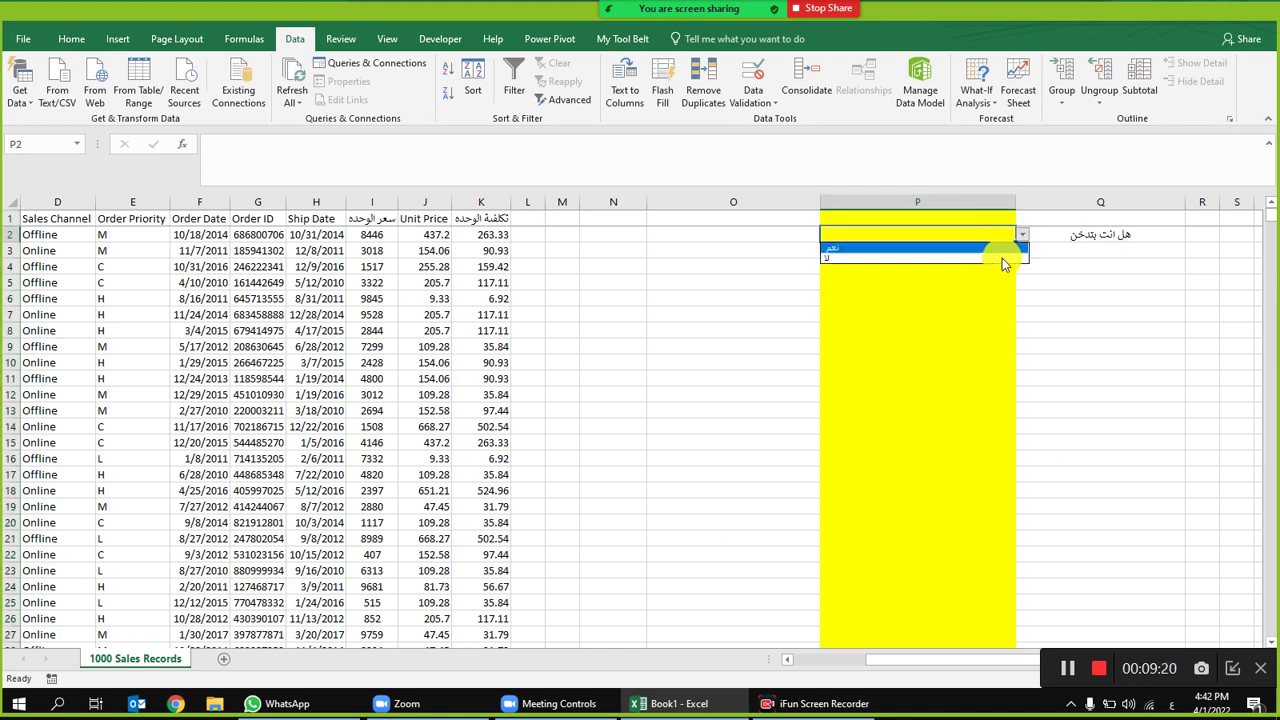
{"action": "left_click", "coordinate": [894, 247]}
{"action": "left_click", "coordinate": [943, 284]}
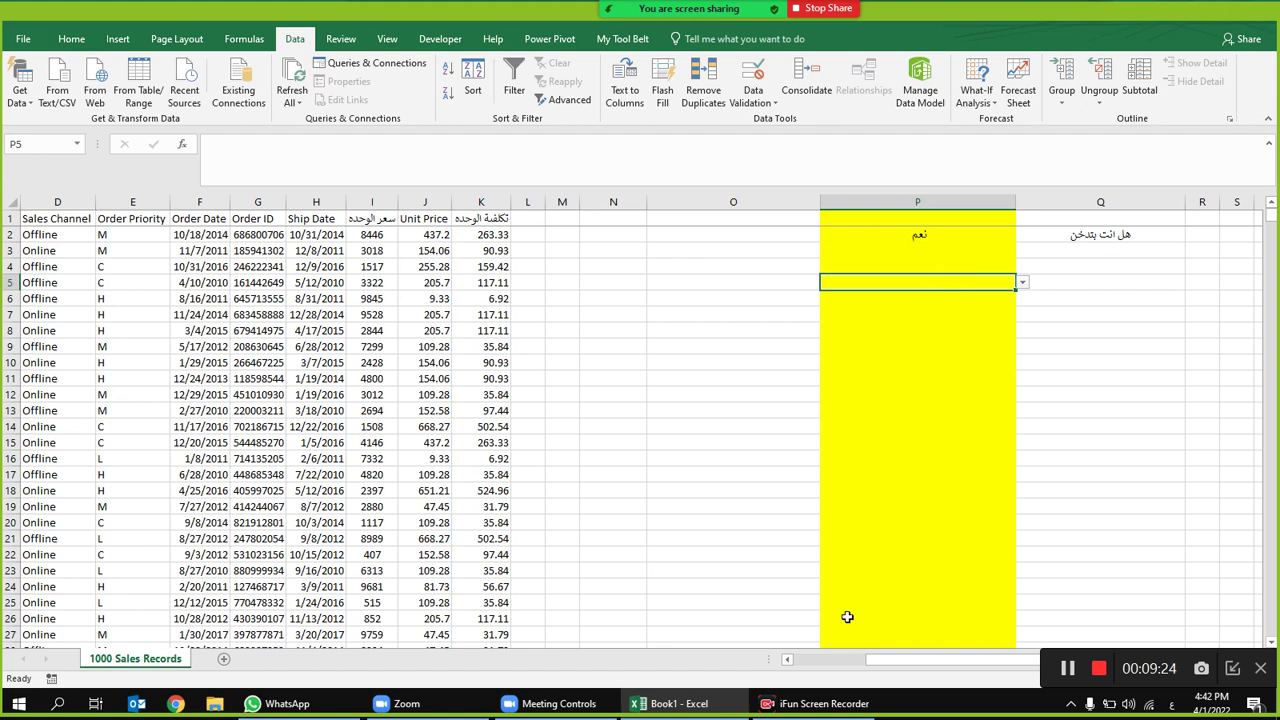
{"action": "left_click", "coordinate": [948, 201]}
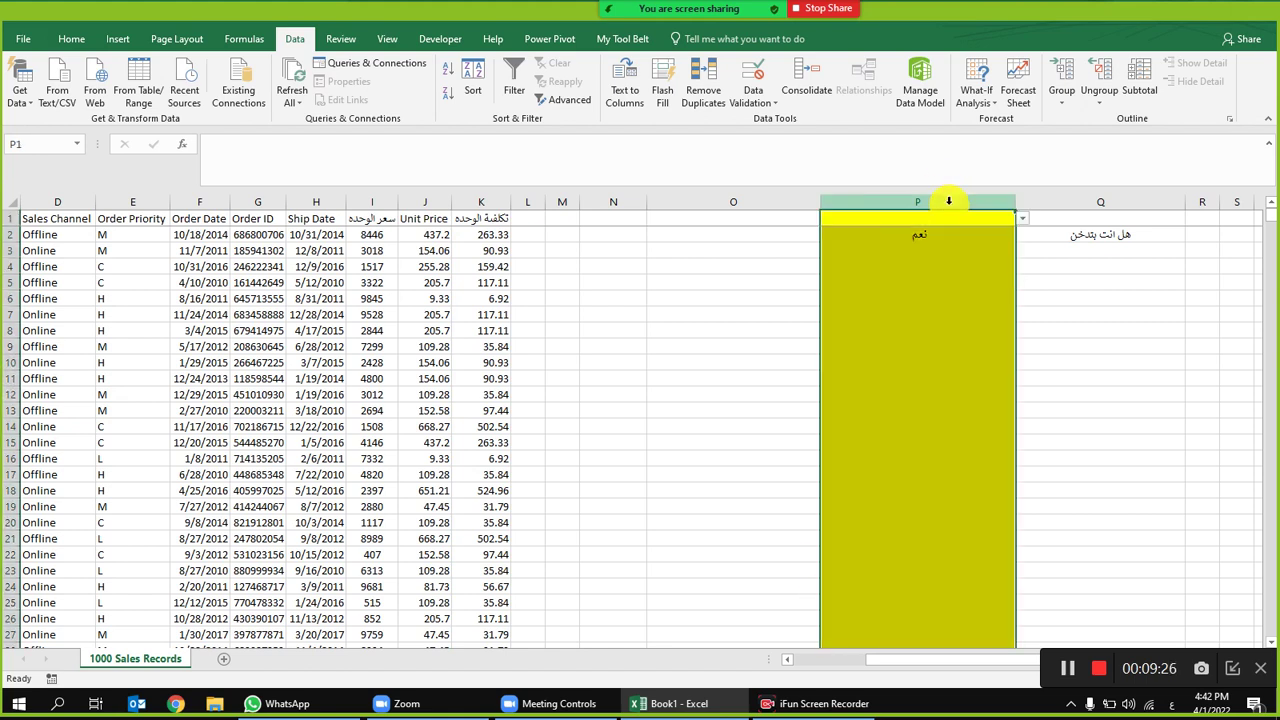
Step: Clear column P's yes/no validation rule and delete the question from column Q
{"action": "left_click", "coordinate": [758, 77]}
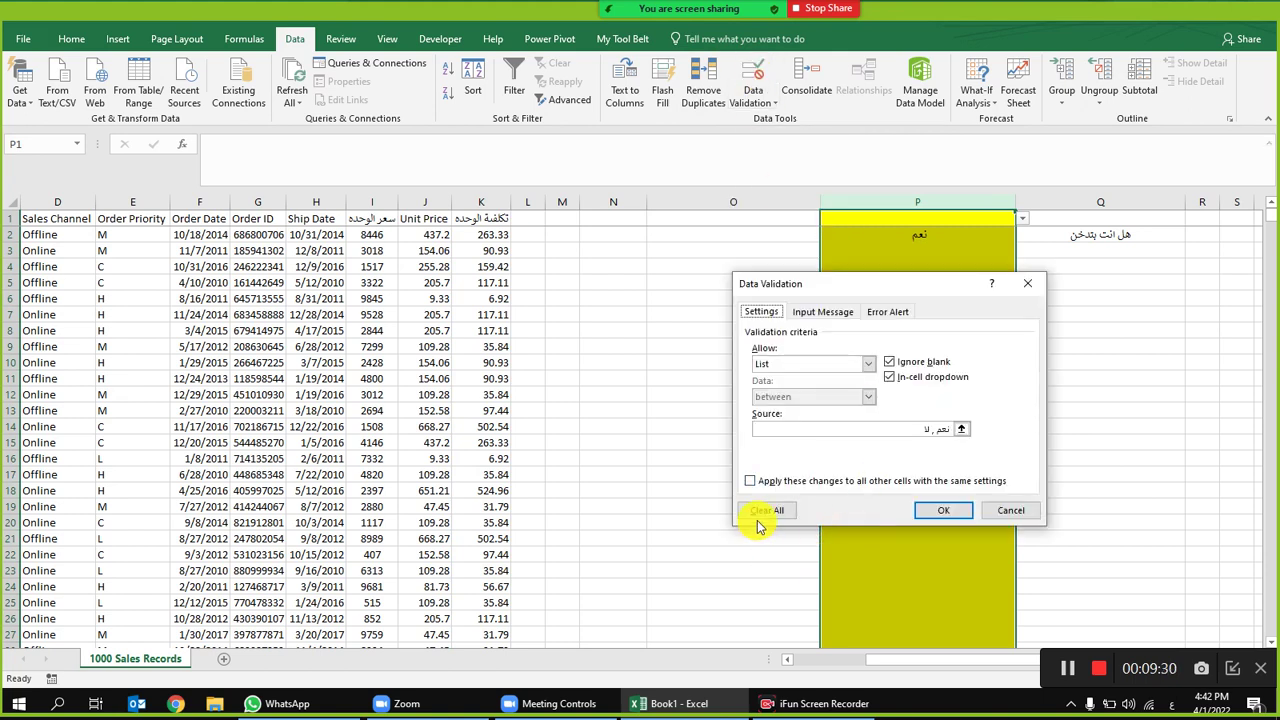
{"action": "left_click", "coordinate": [763, 513]}
{"action": "left_click", "coordinate": [958, 511]}
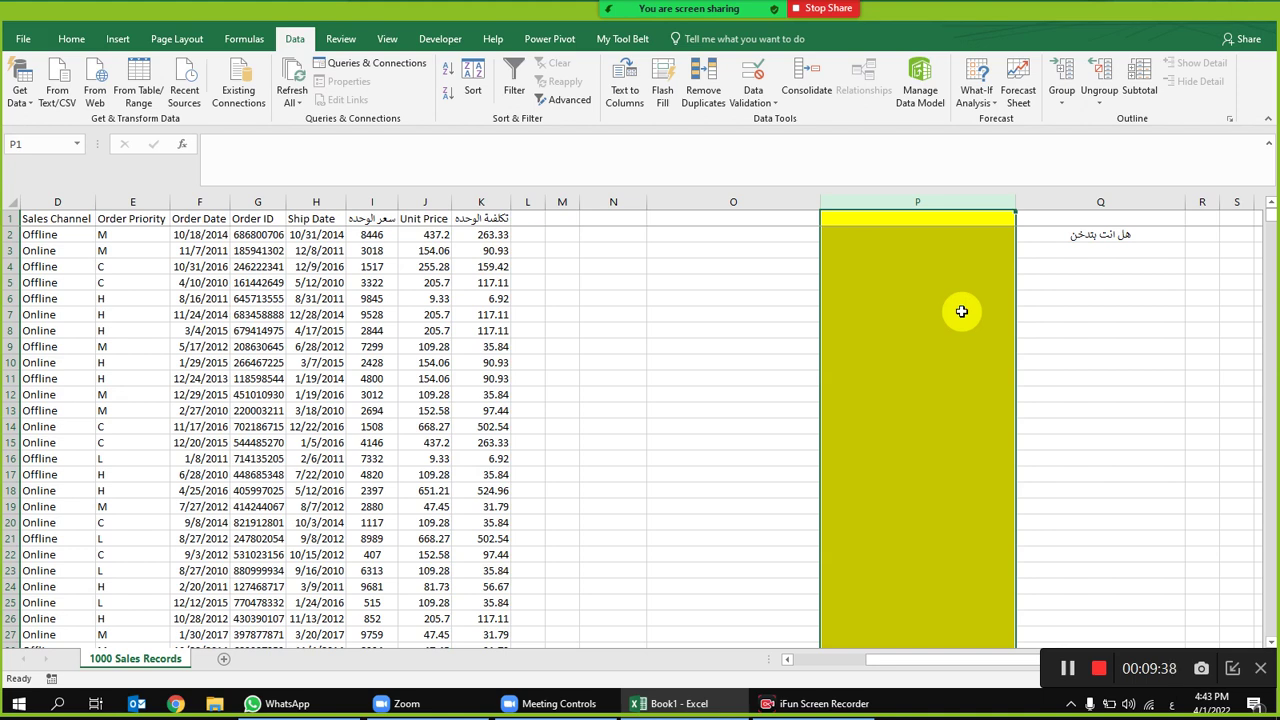
{"action": "left_click", "coordinate": [1120, 194]}
{"action": "key", "text": "Delete"}
Step: Reopen column P's Data Validation settings and bring up Zoom's participants list
{"action": "left_click", "coordinate": [869, 202]}
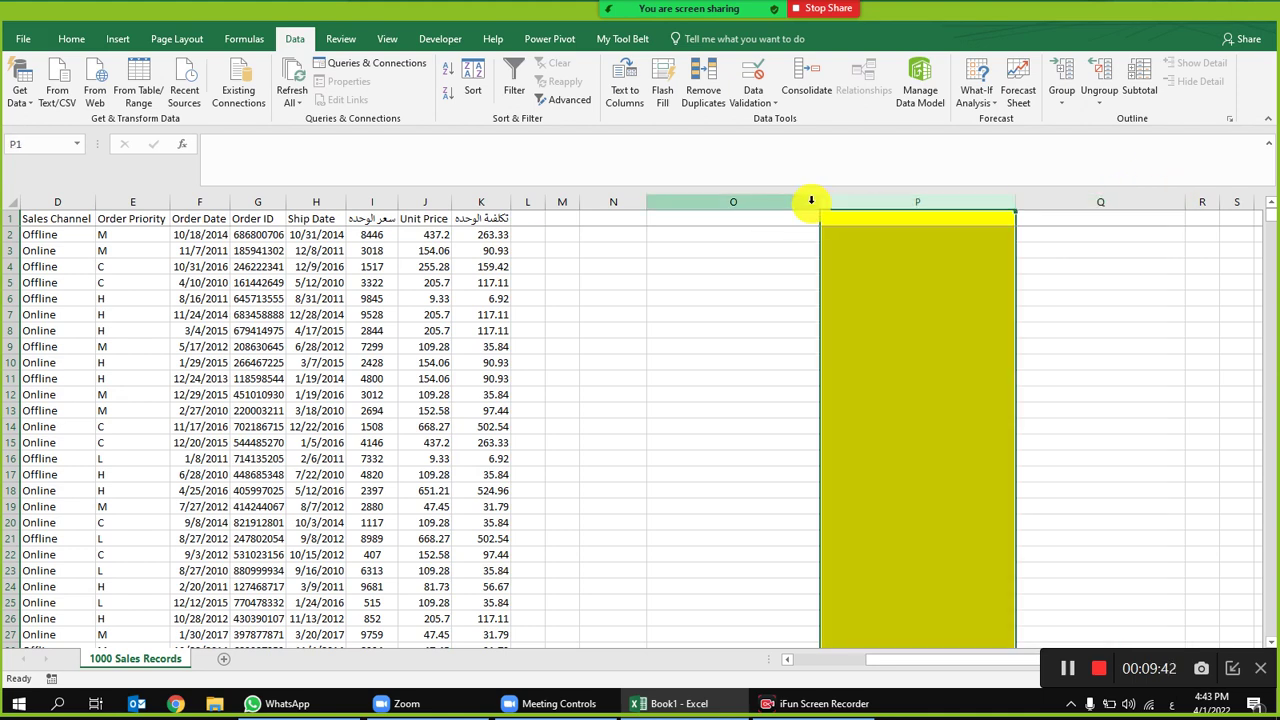
{"action": "left_click", "coordinate": [751, 75]}
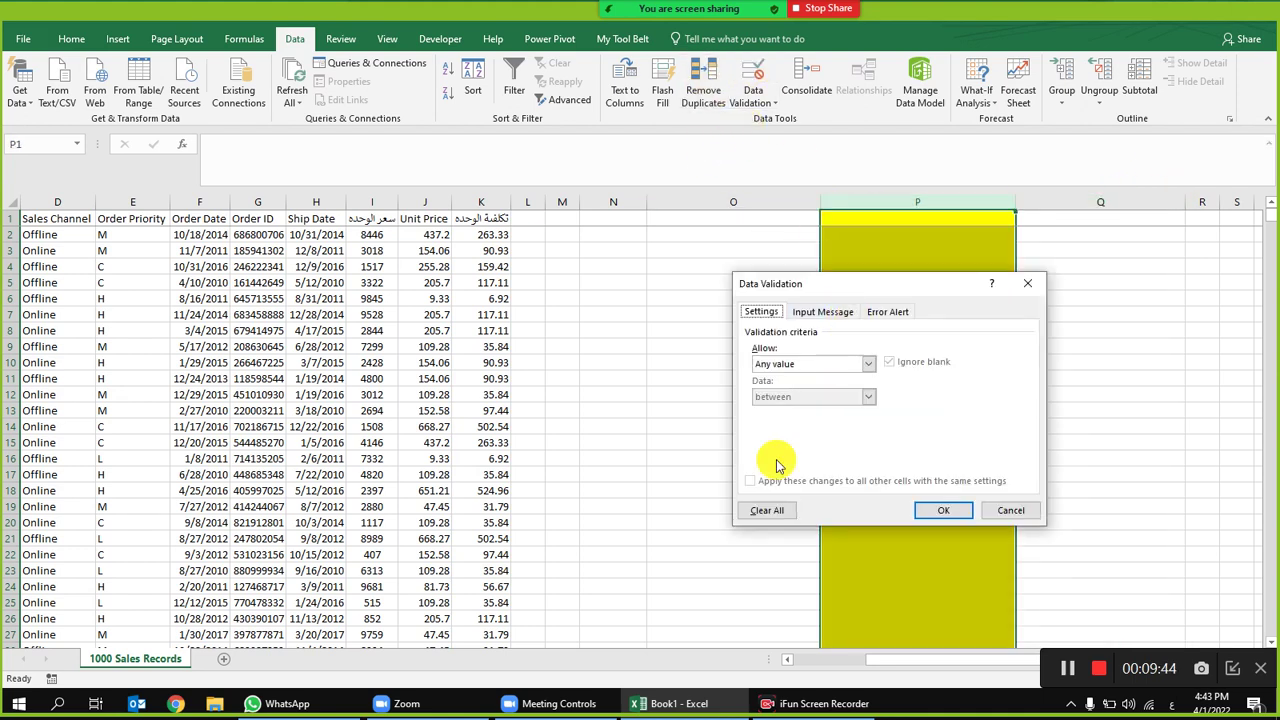
{"action": "left_click", "coordinate": [600, 14]}
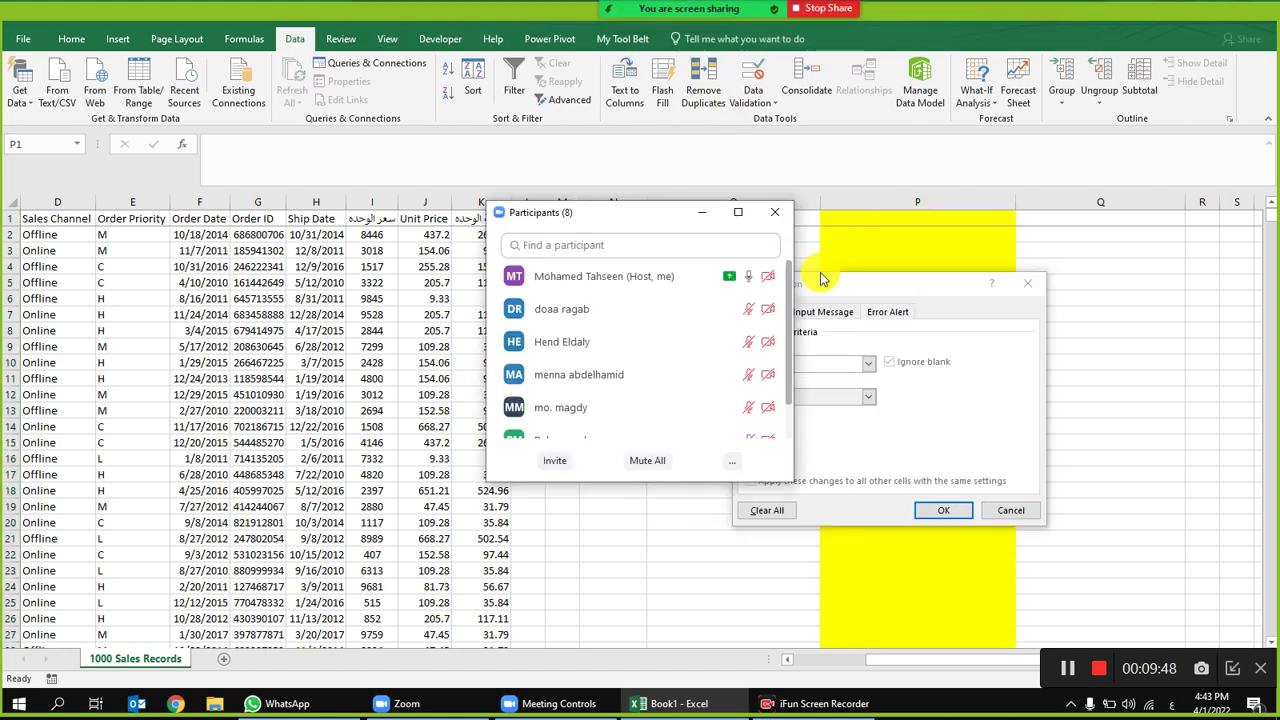
Step: Close Zoom's participants list and dismiss the unchanged Data Validation dialog
{"action": "mouse_move", "coordinate": [703, 385]}
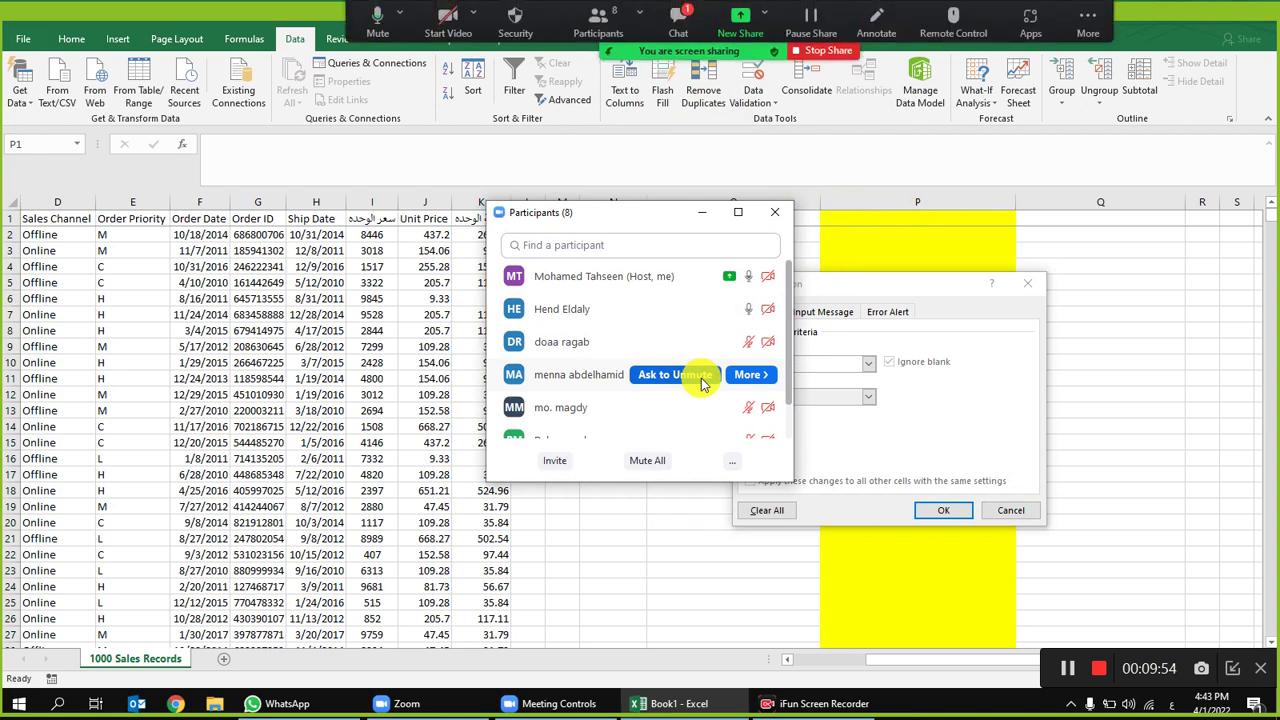
{"action": "scroll", "coordinate": [693, 381], "scroll_direction": "down", "scroll_amount": 3}
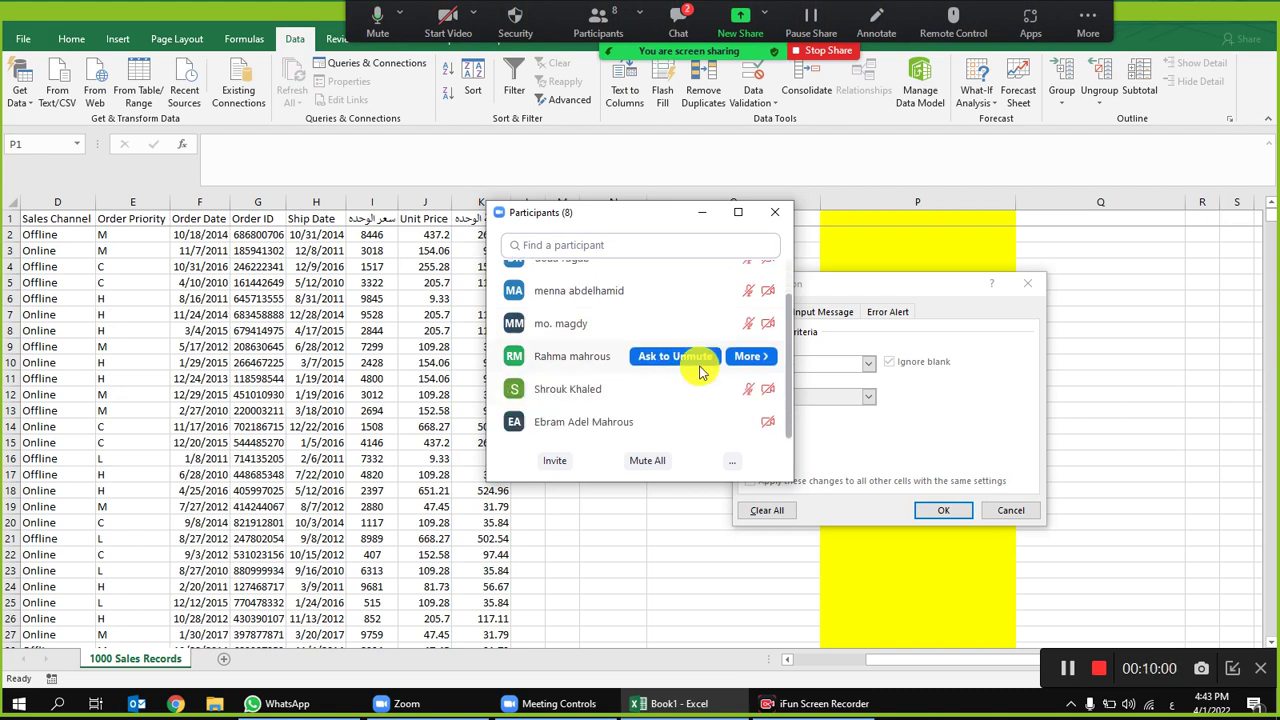
{"action": "scroll", "coordinate": [690, 375], "scroll_direction": "up", "scroll_amount": 1}
{"action": "scroll", "coordinate": [677, 386], "scroll_direction": "down", "scroll_amount": 1}
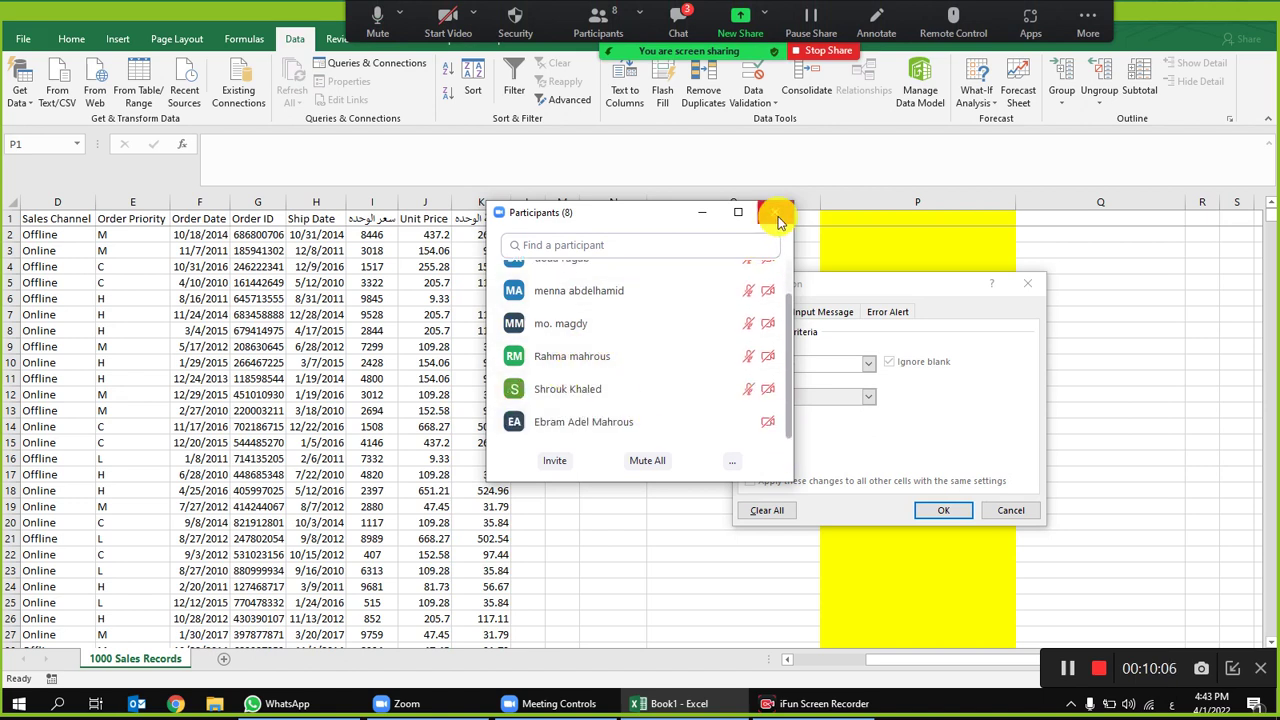
{"action": "scroll", "coordinate": [723, 343], "scroll_direction": "up", "scroll_amount": 2}
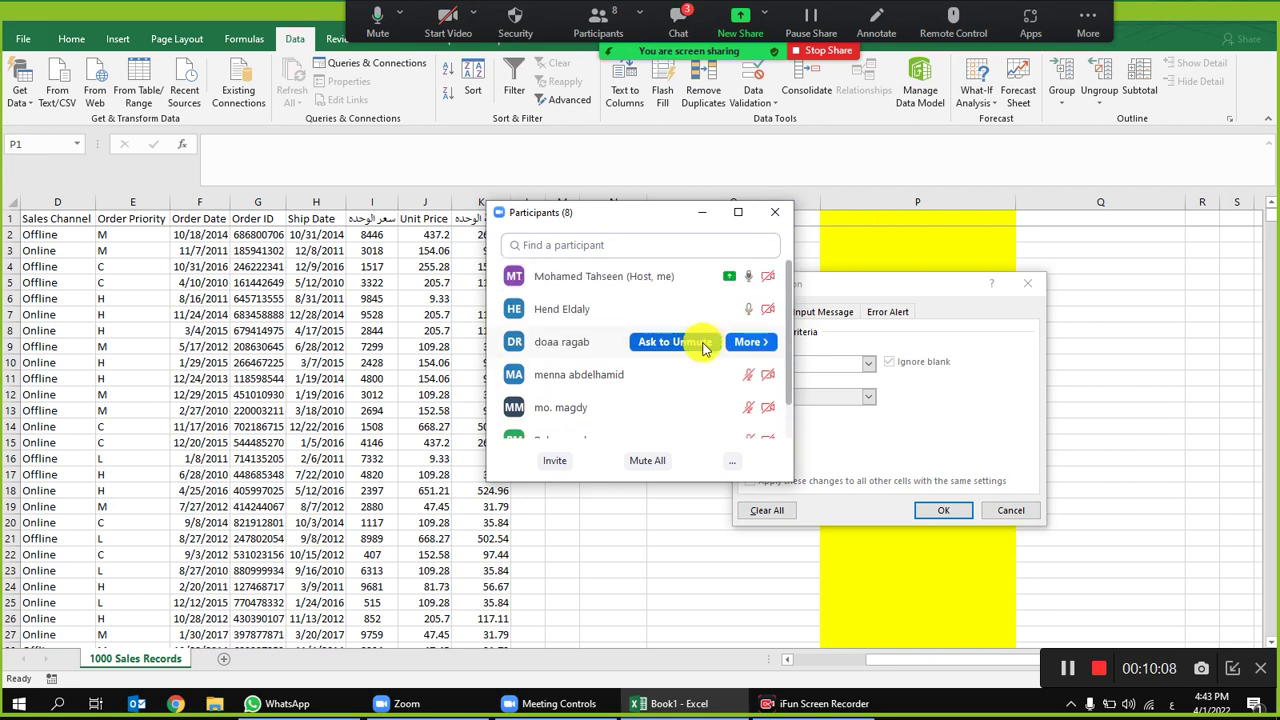
{"action": "left_click", "coordinate": [774, 212]}
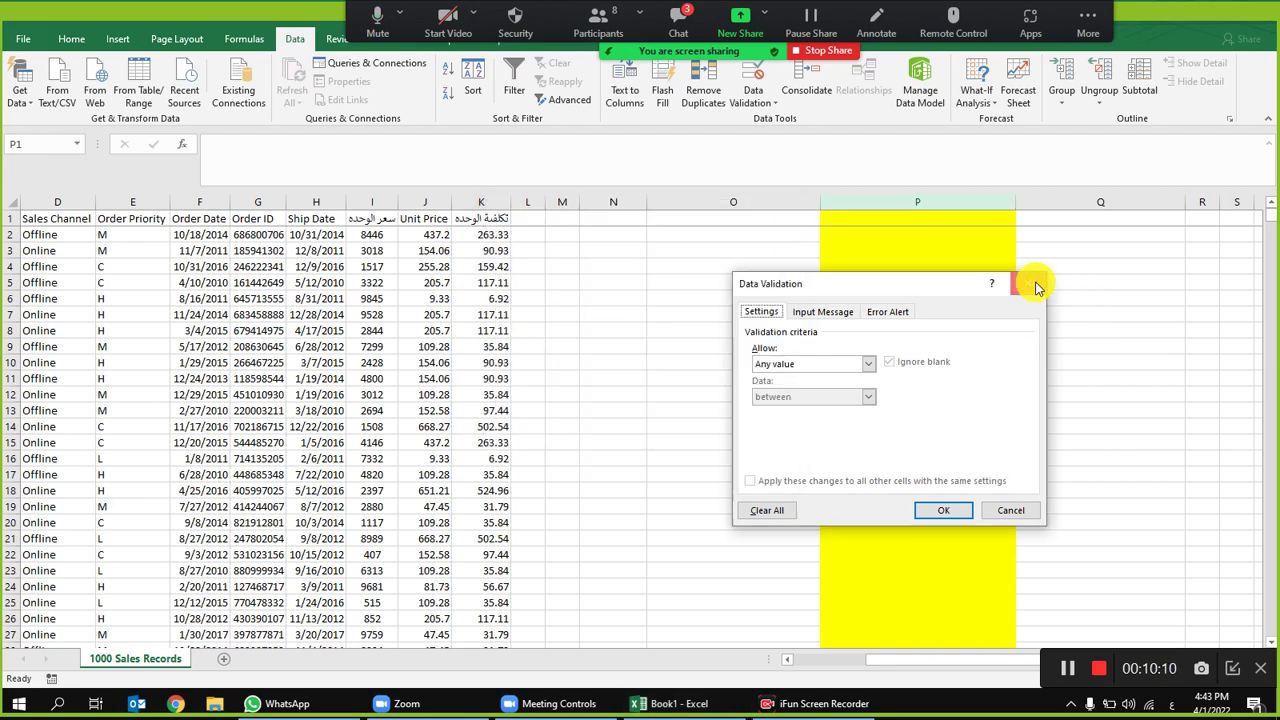
{"action": "left_click", "coordinate": [1036, 287]}
{"action": "left_click", "coordinate": [894, 201]}
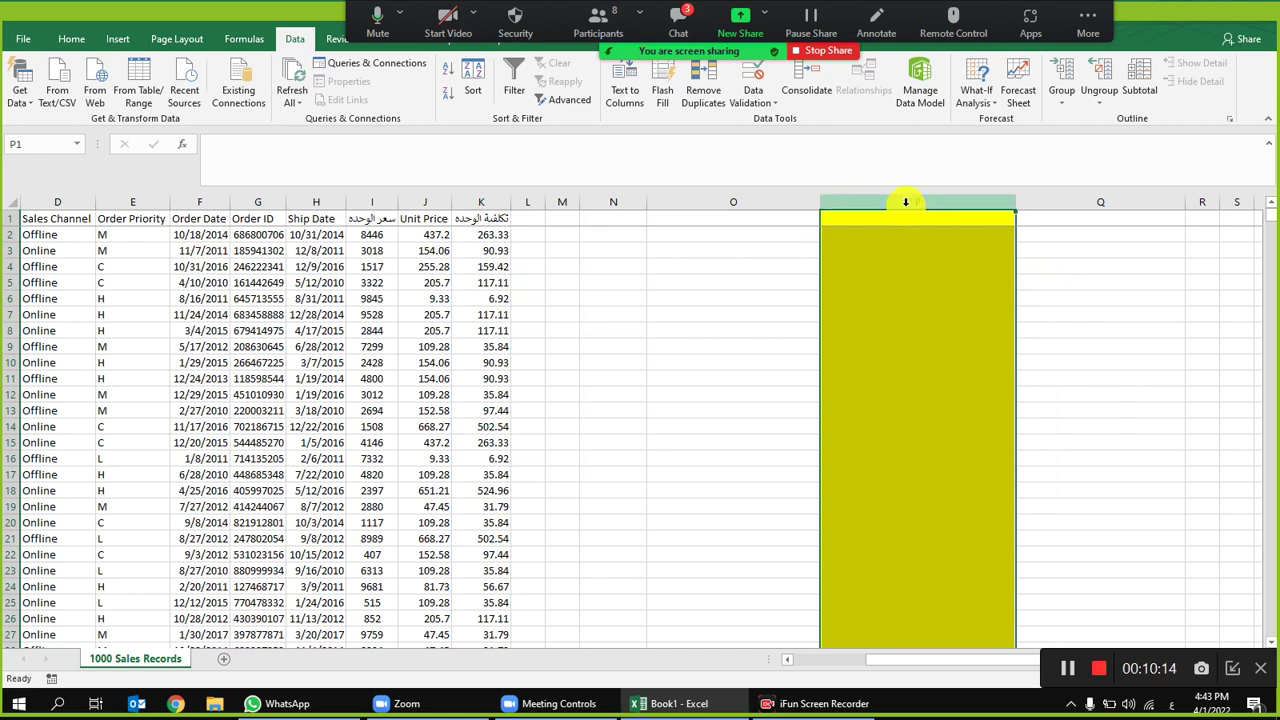
Step: Set column P's validation to Text length equal to 14
{"action": "left_click", "coordinate": [930, 283]}
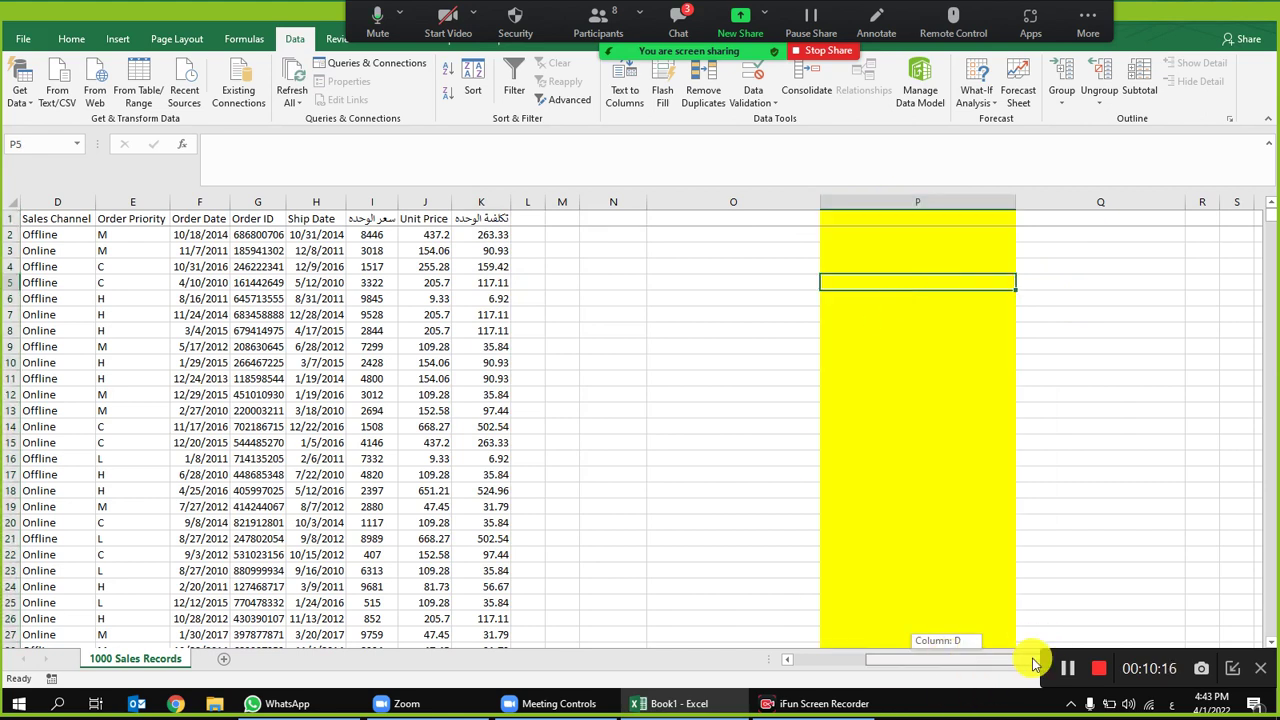
{"action": "left_click", "coordinate": [1234, 531]}
{"action": "scroll", "coordinate": [1271, 520], "scroll_direction": "right", "scroll_amount": 2}
{"action": "left_click", "coordinate": [794, 415]}
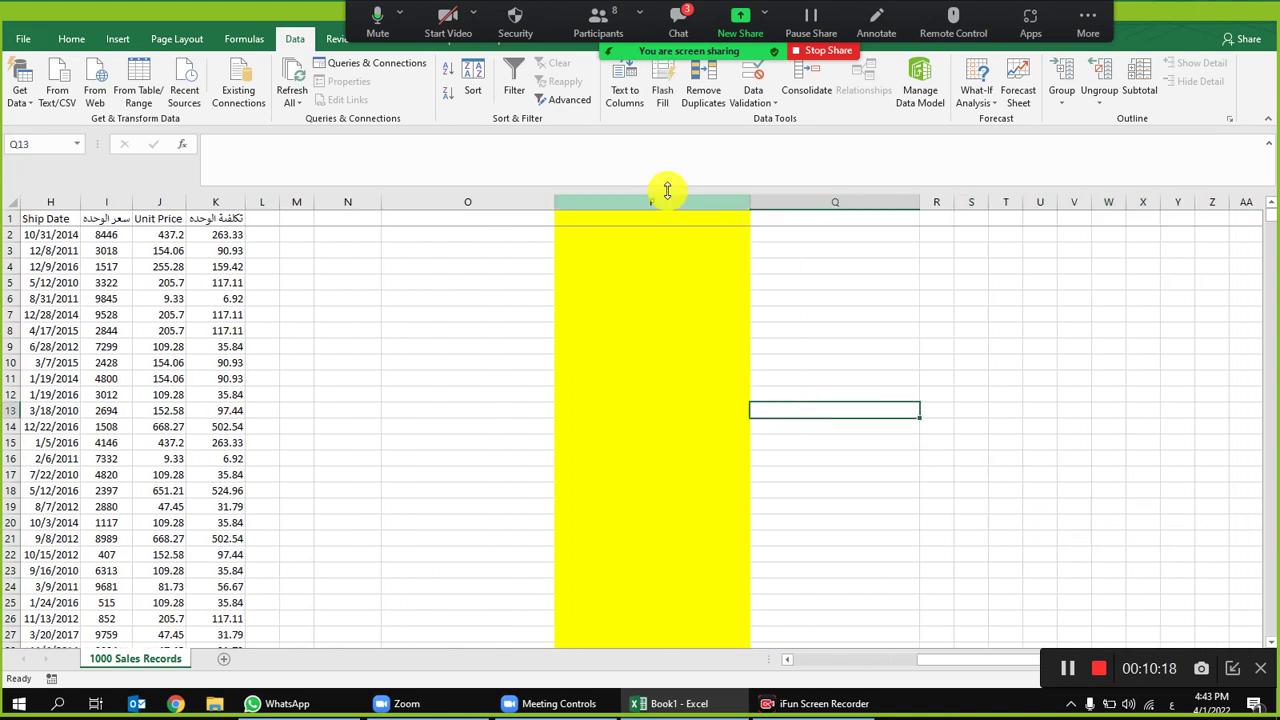
{"action": "left_click", "coordinate": [672, 202]}
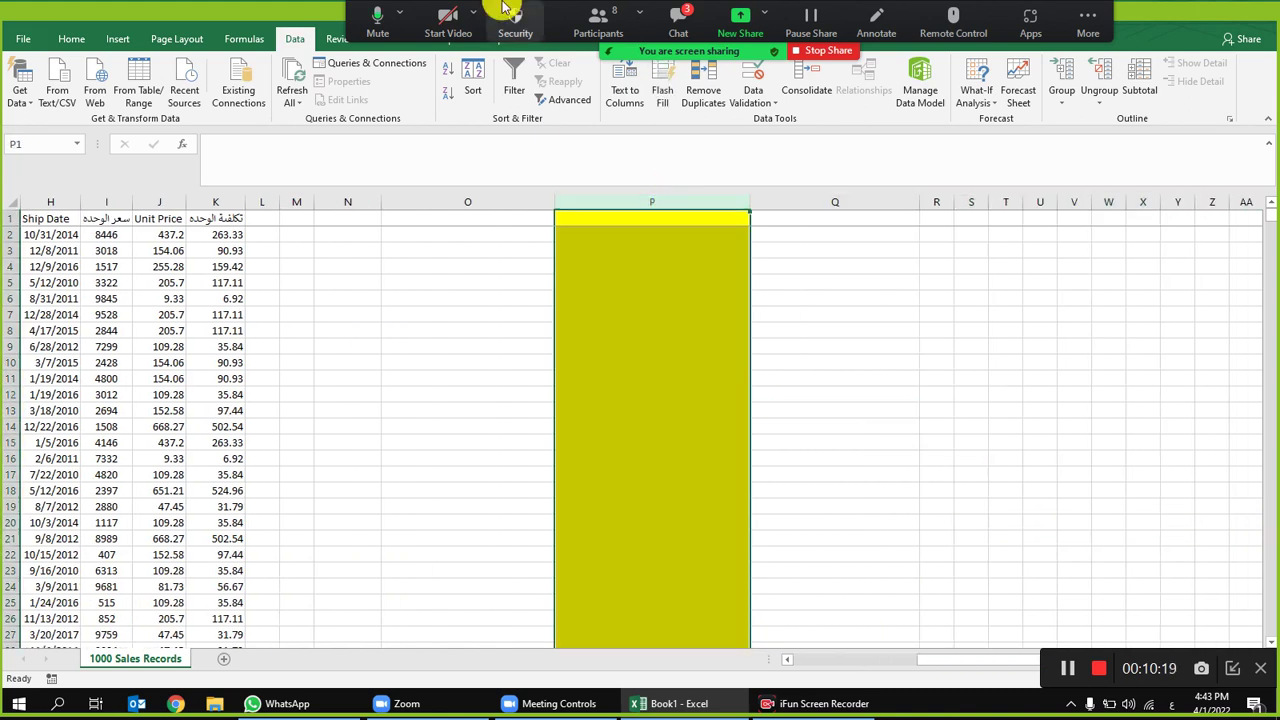
{"action": "left_click", "coordinate": [752, 78]}
{"action": "left_click", "coordinate": [830, 365]}
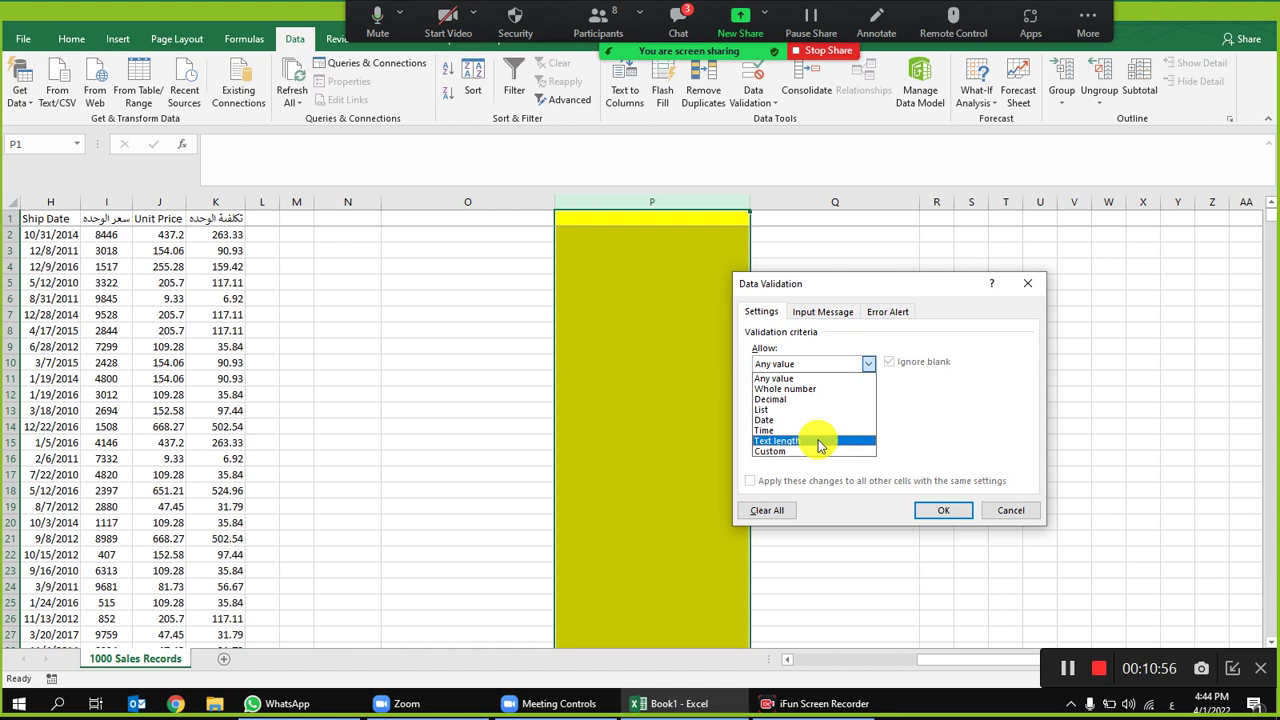
{"action": "left_click", "coordinate": [818, 444]}
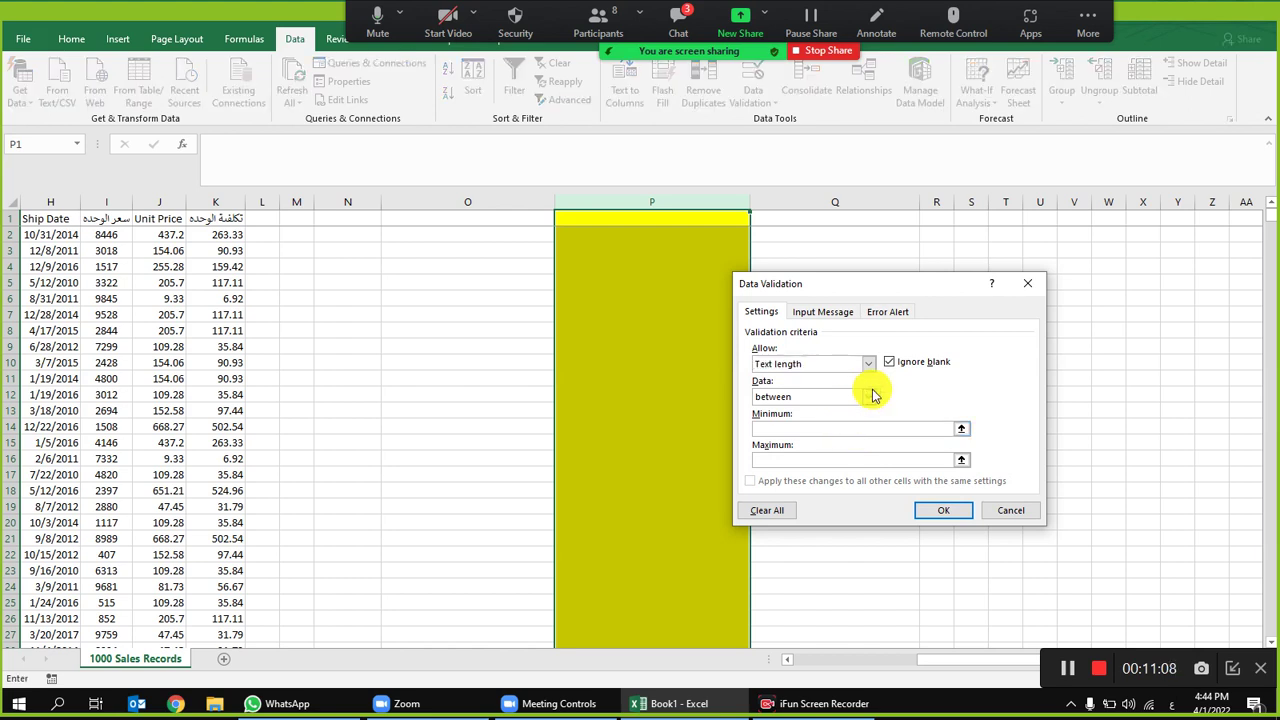
{"action": "left_click", "coordinate": [869, 397]}
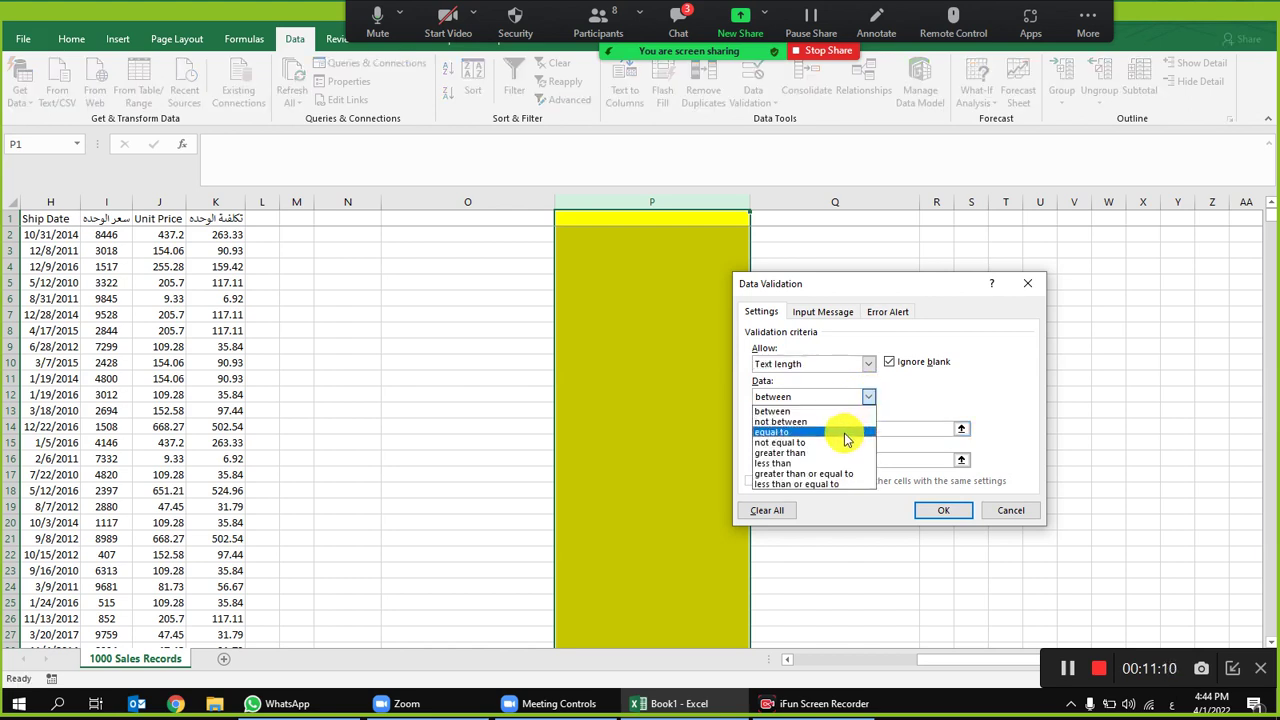
{"action": "left_click", "coordinate": [846, 432]}
{"action": "left_click", "coordinate": [845, 433]}
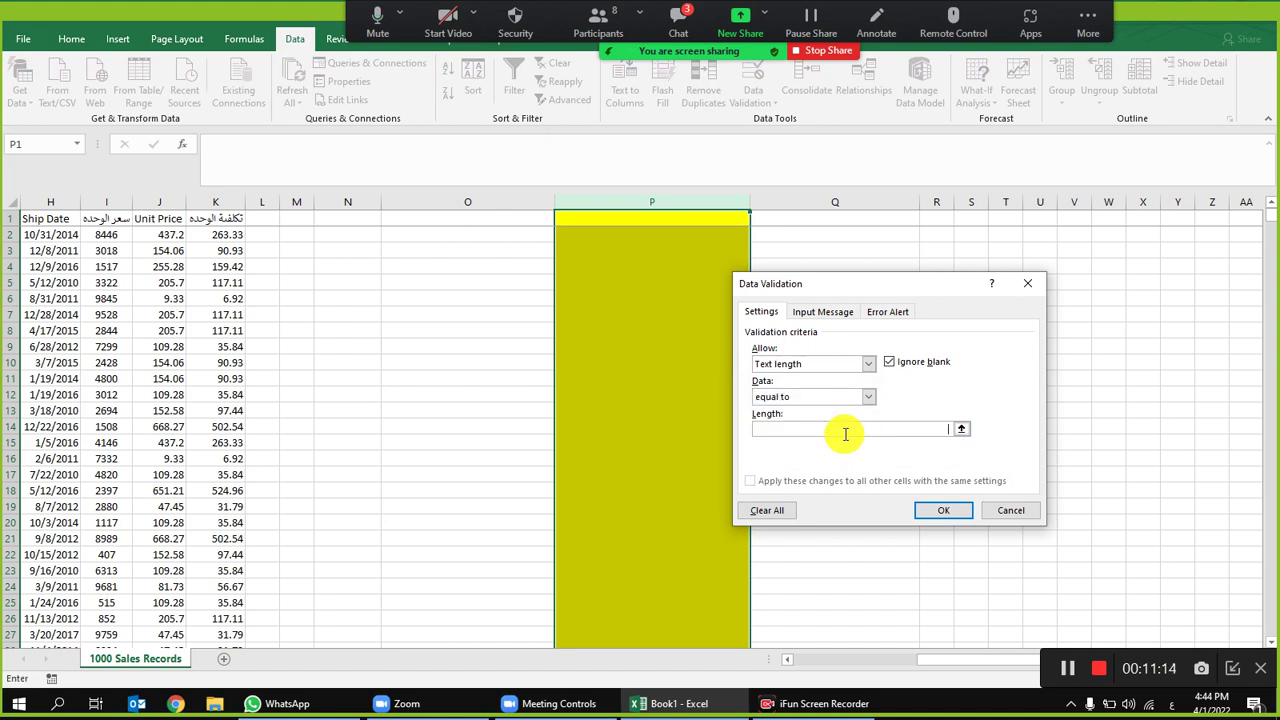
{"action": "type", "text": "14"}
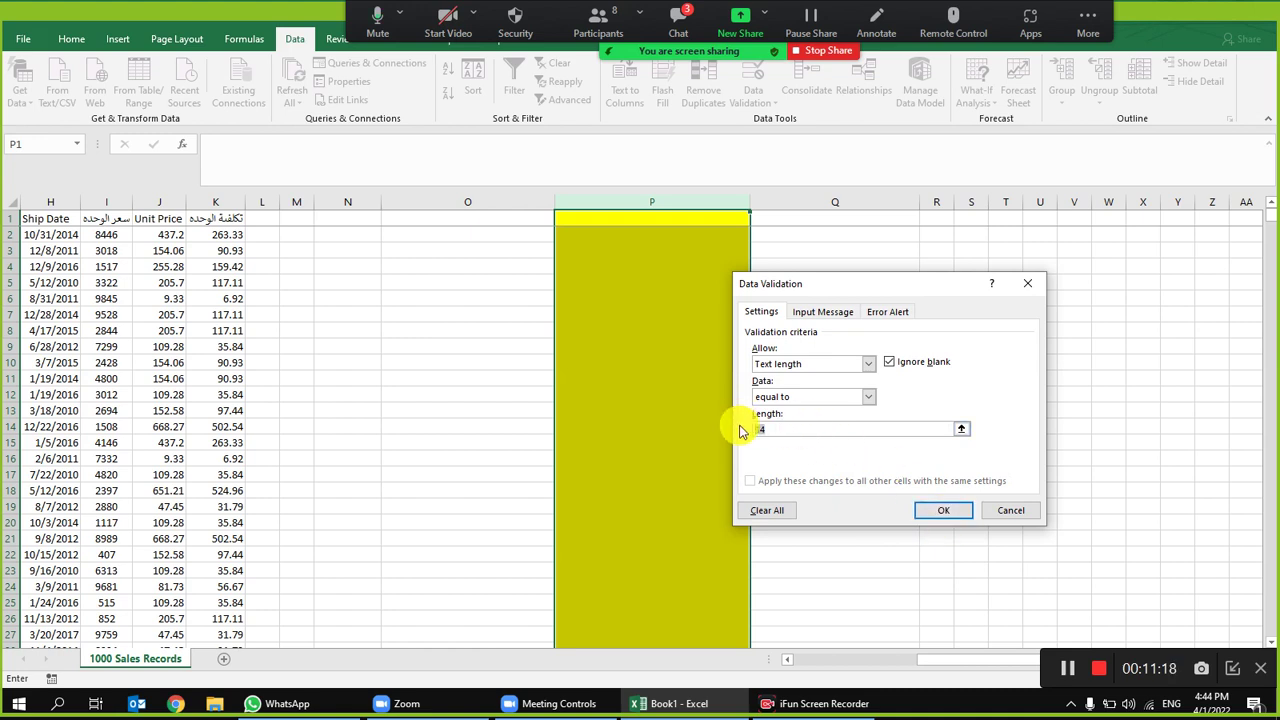
{"action": "left_click", "coordinate": [940, 512]}
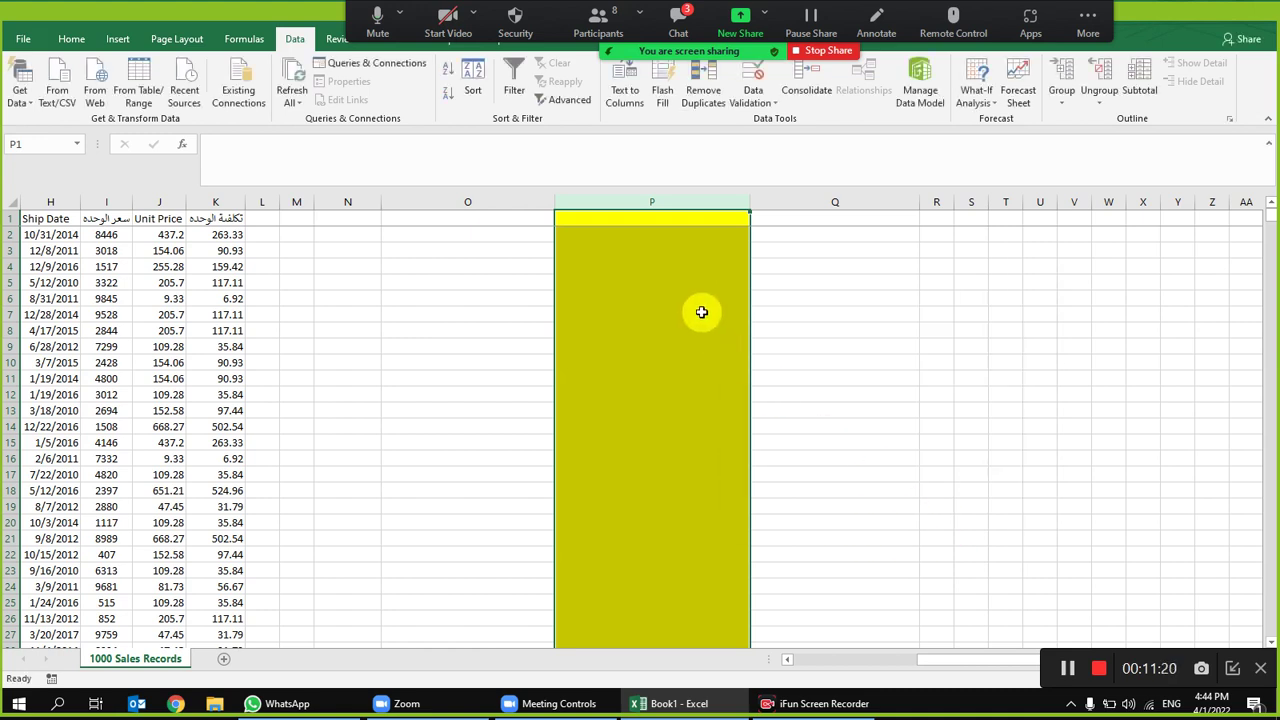
{"action": "left_click", "coordinate": [668, 315]}
Step: Test column P's rule in P6 with 11 and 1111, both rejected
{"action": "left_click", "coordinate": [683, 271]}
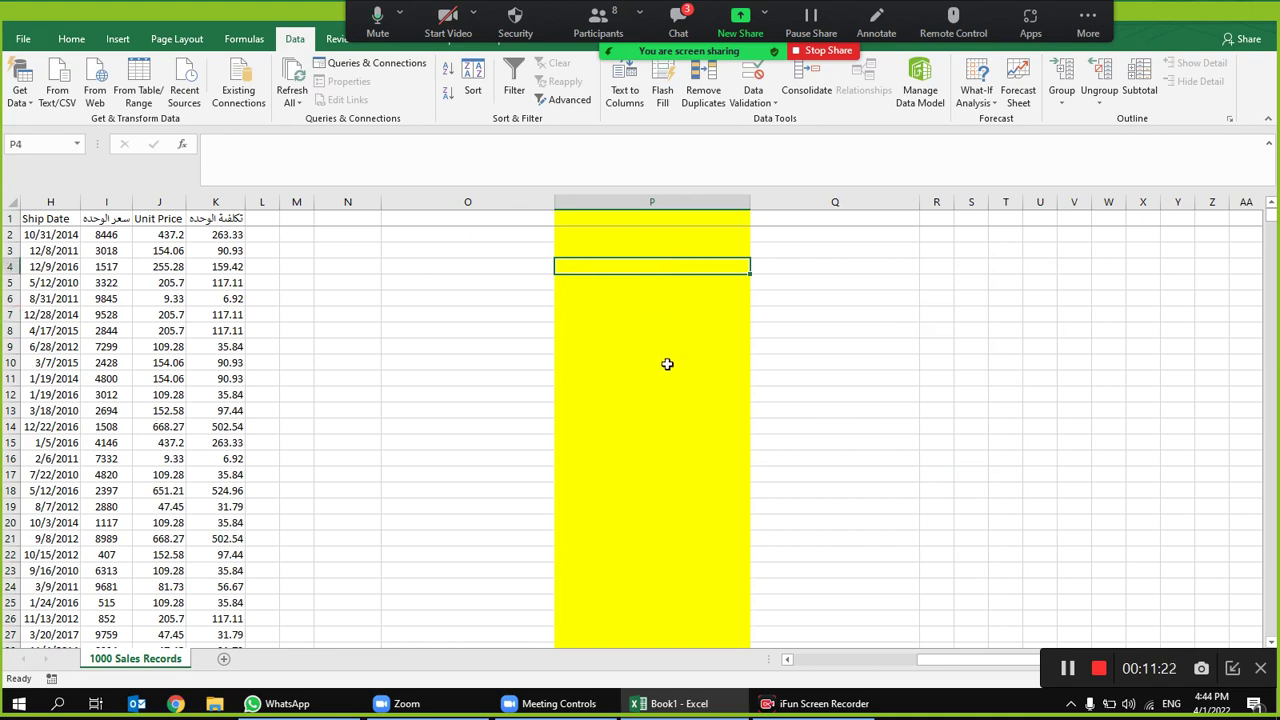
{"action": "left_click", "coordinate": [656, 300]}
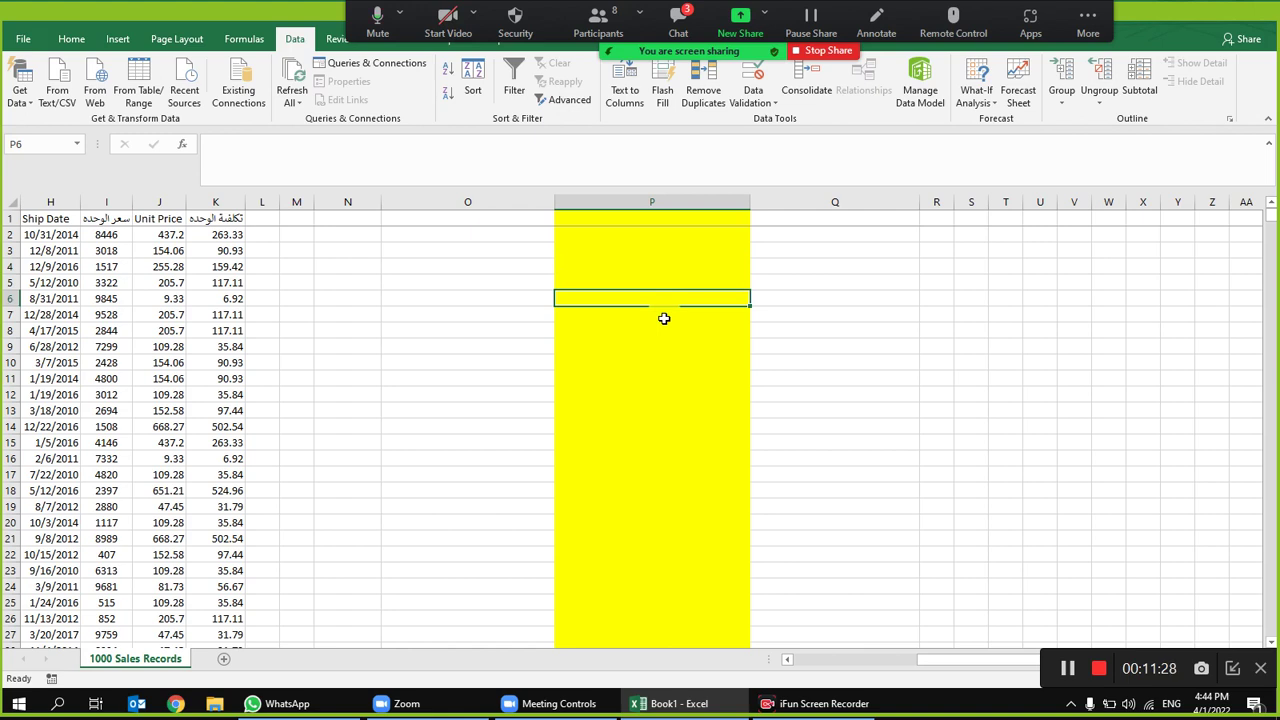
{"action": "type", "text": "11"}
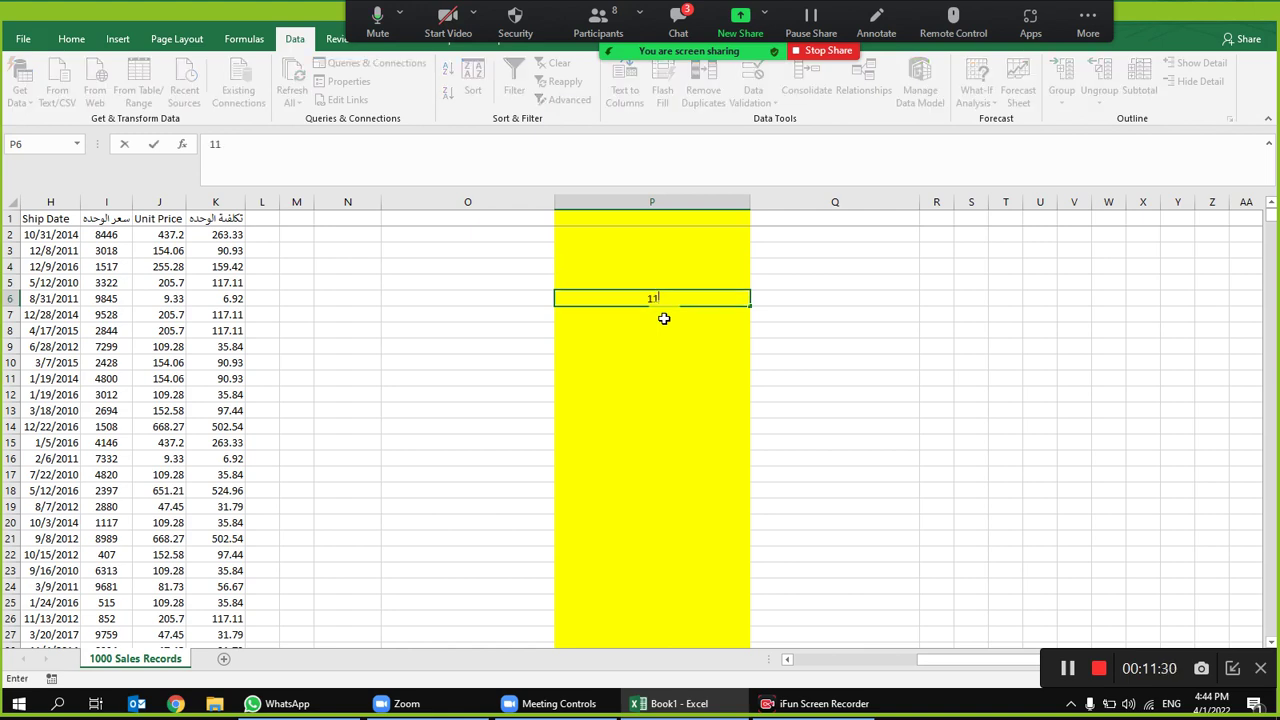
{"action": "key", "text": "Return"}
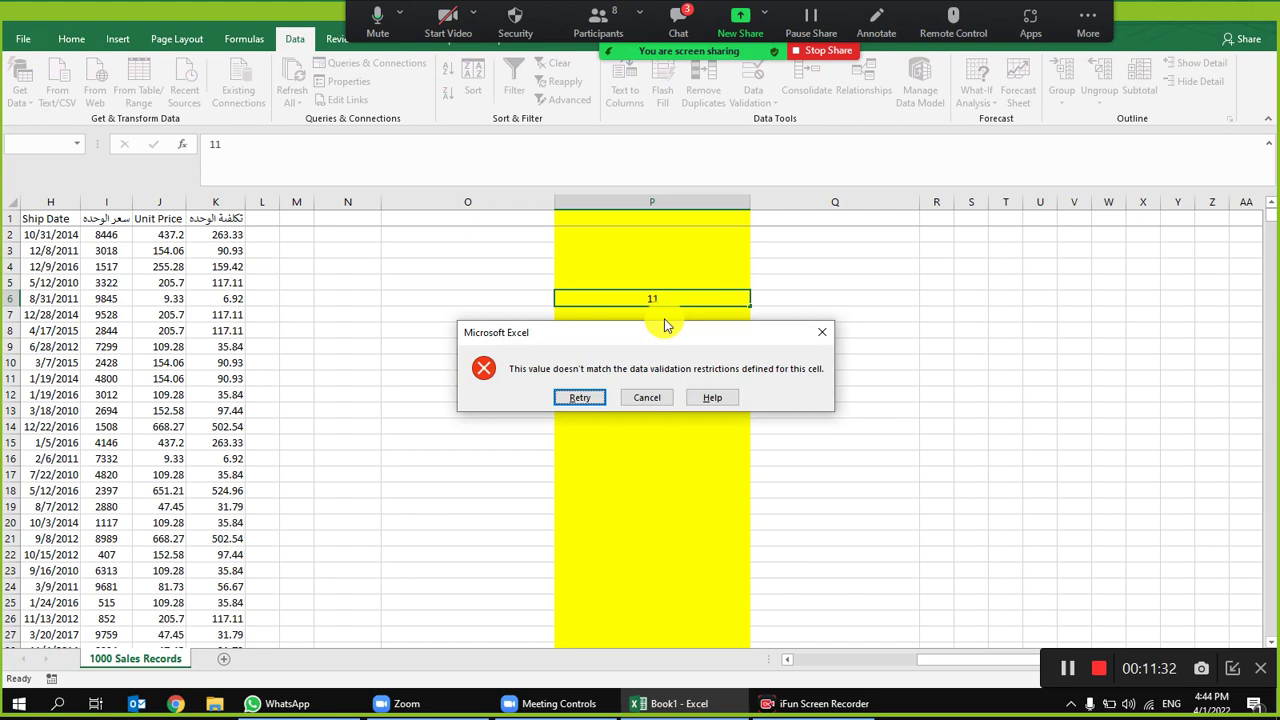
{"action": "key", "text": "Escape"}
{"action": "type", "text": "1111"}
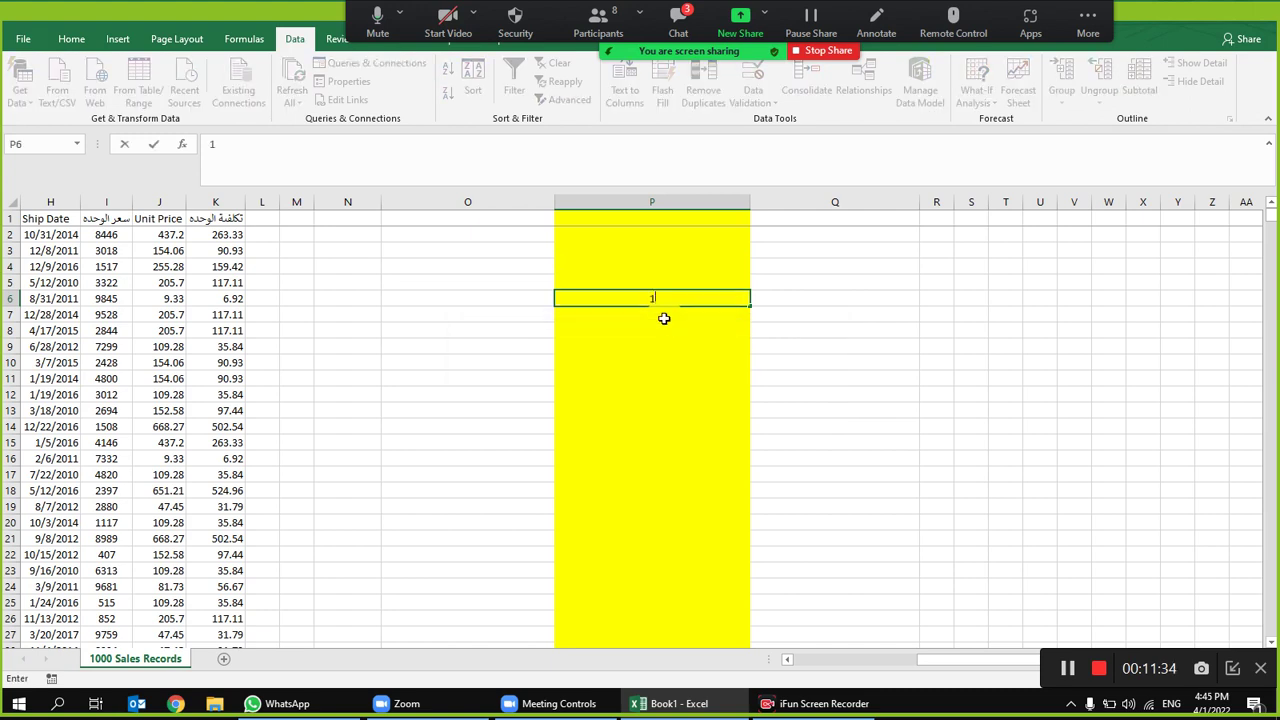
{"action": "key", "text": "Return"}
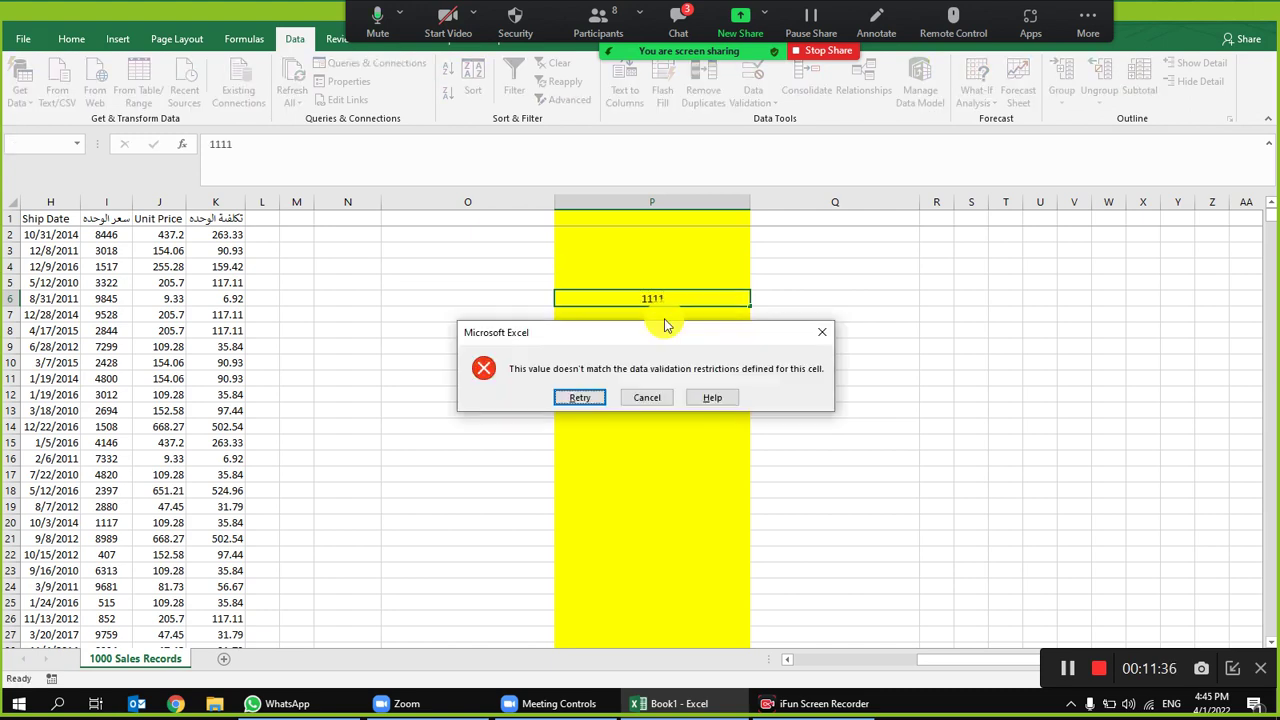
{"action": "key", "text": "Return"}
{"action": "key", "text": "BackSpace"}
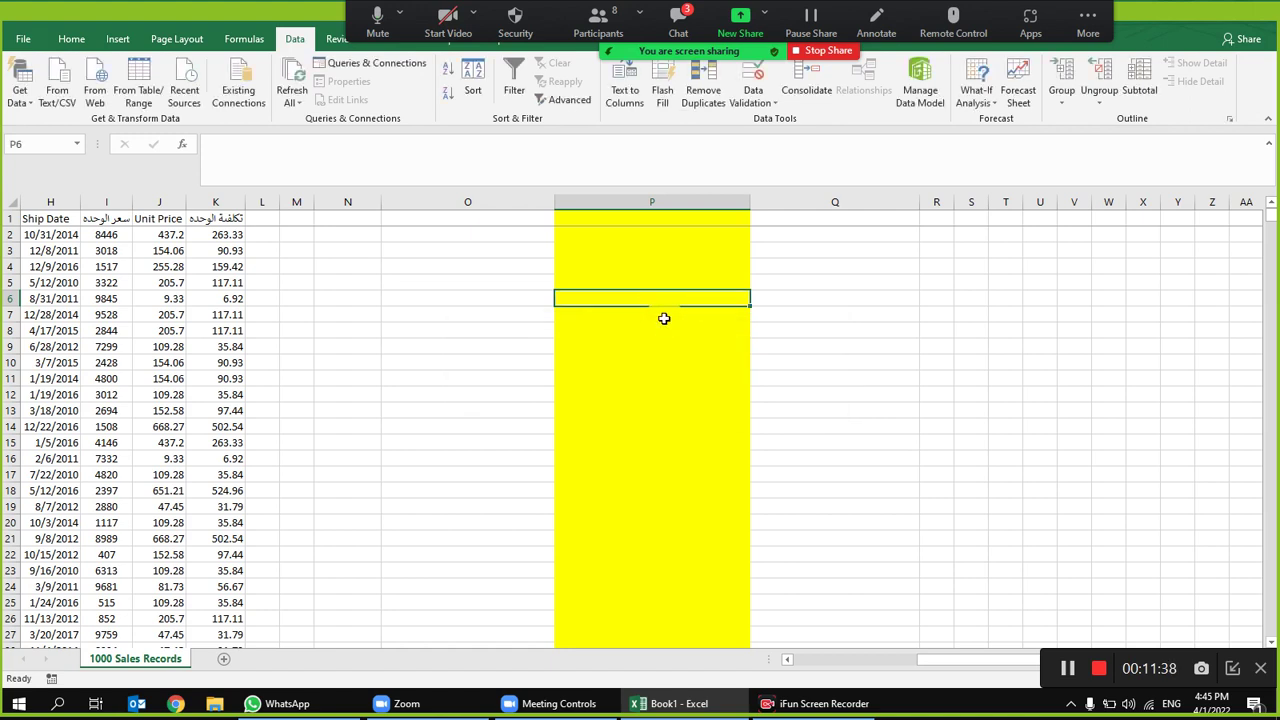
Step: Confirm 111111 is rejected and 11111 accepted in P6, then clear column P
{"action": "type", "text": "111111"}
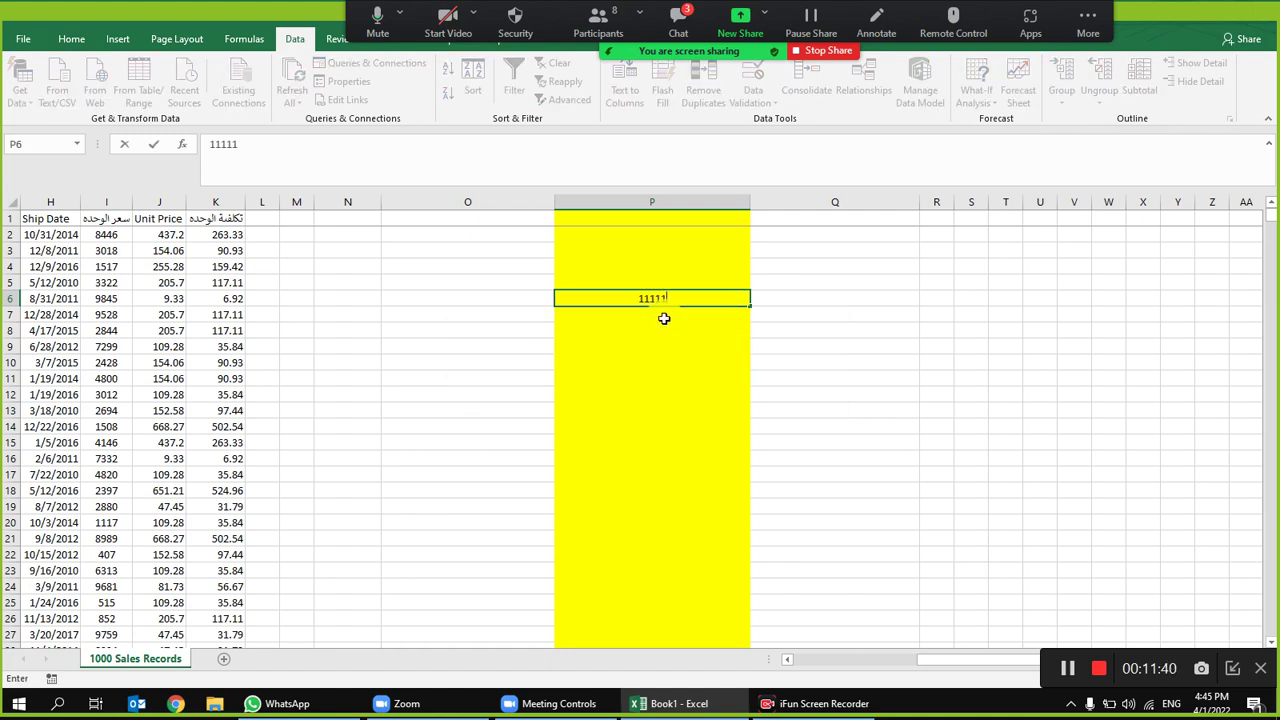
{"action": "key", "text": "Return"}
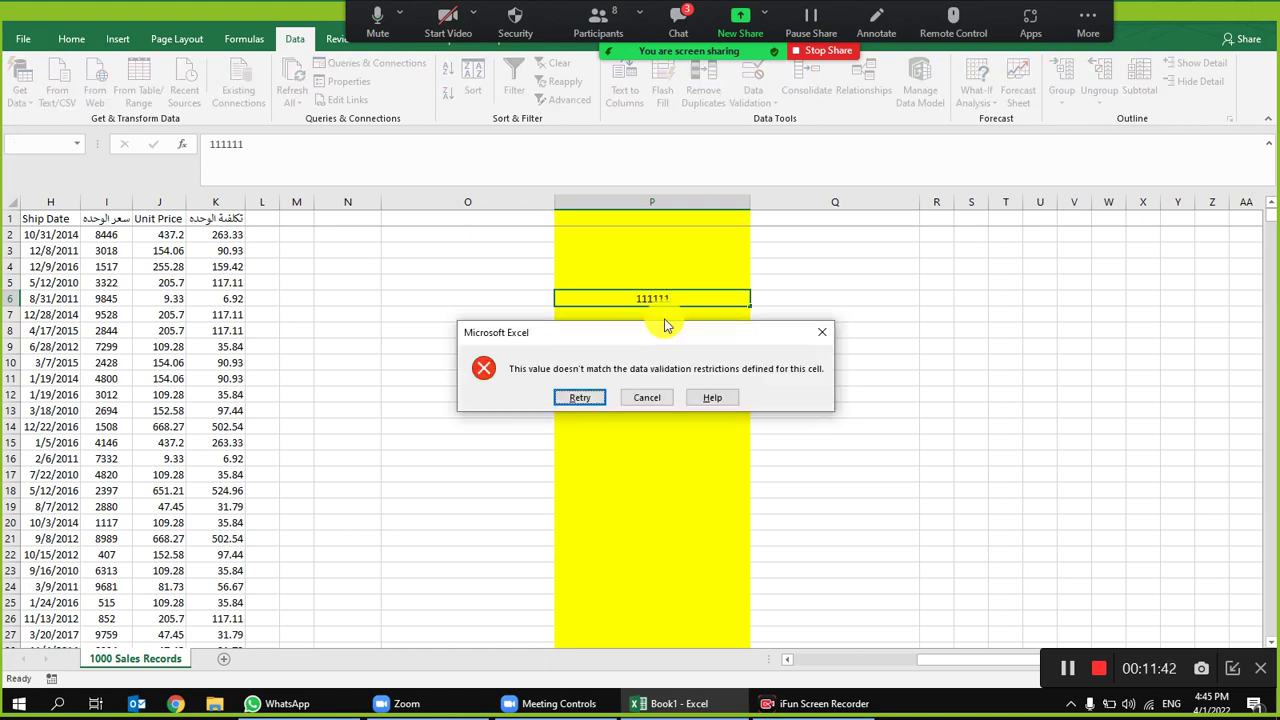
{"action": "key", "text": "Escape"}
{"action": "type", "text": "11111"}
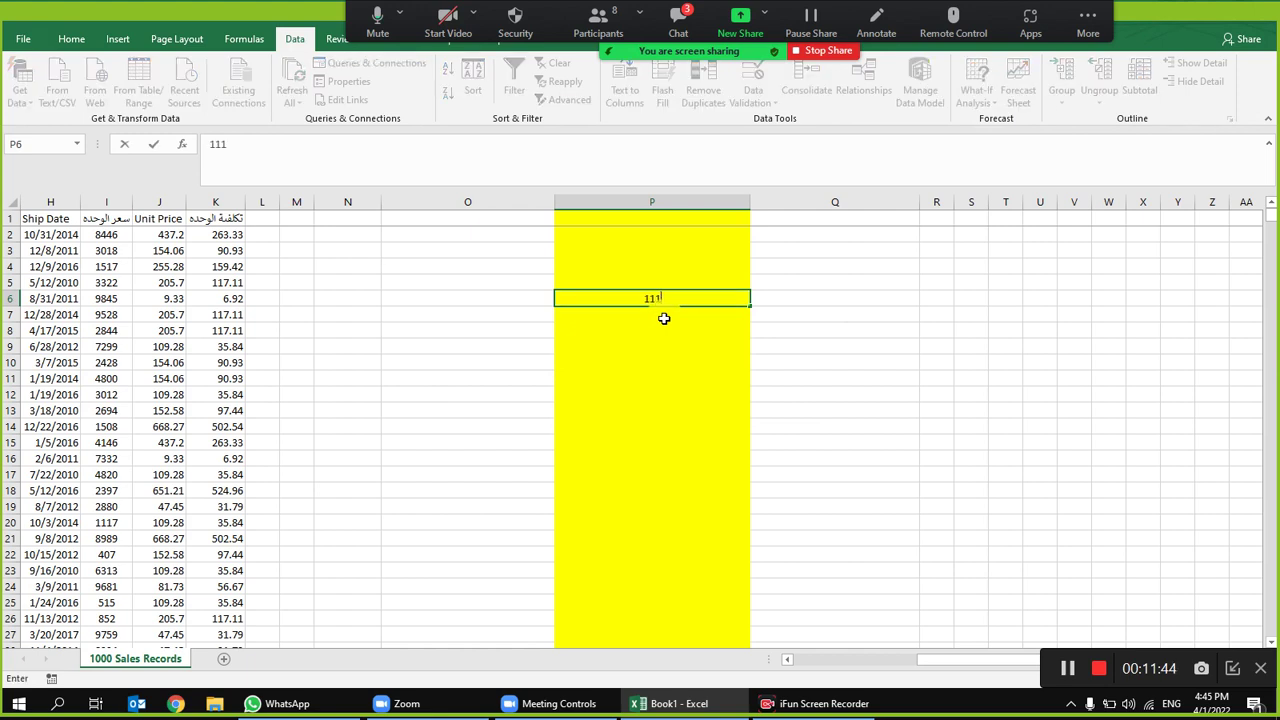
{"action": "key", "text": "Return"}
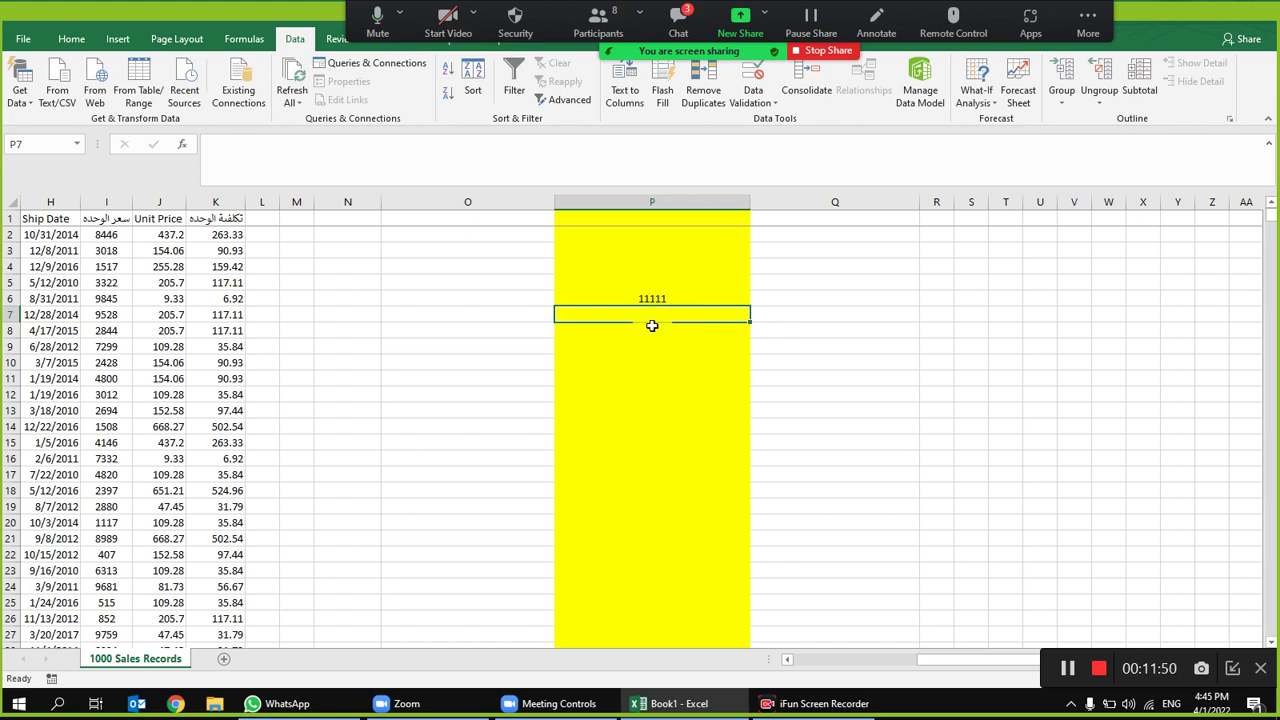
{"action": "left_click", "coordinate": [690, 202]}
{"action": "key", "text": "Delete"}
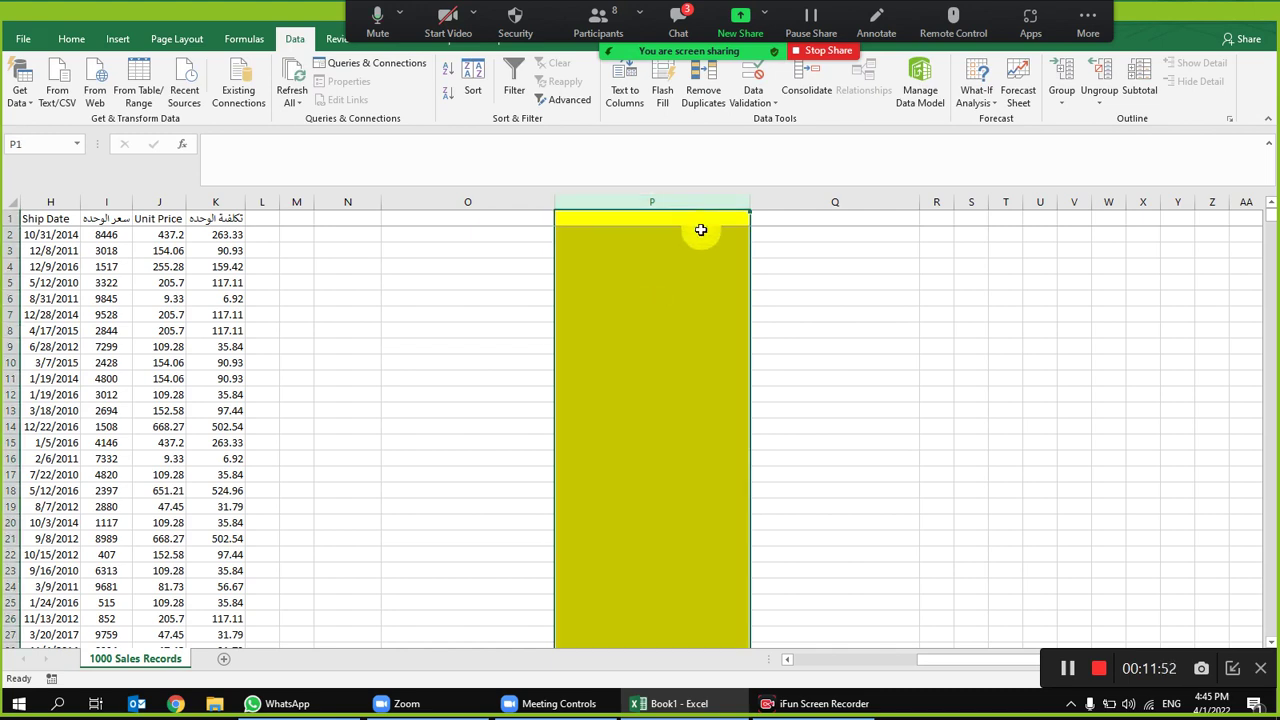
Step: Clear column P's validation criteria and close the dialog without saving
{"action": "left_click", "coordinate": [750, 87]}
{"action": "left_click", "coordinate": [772, 512]}
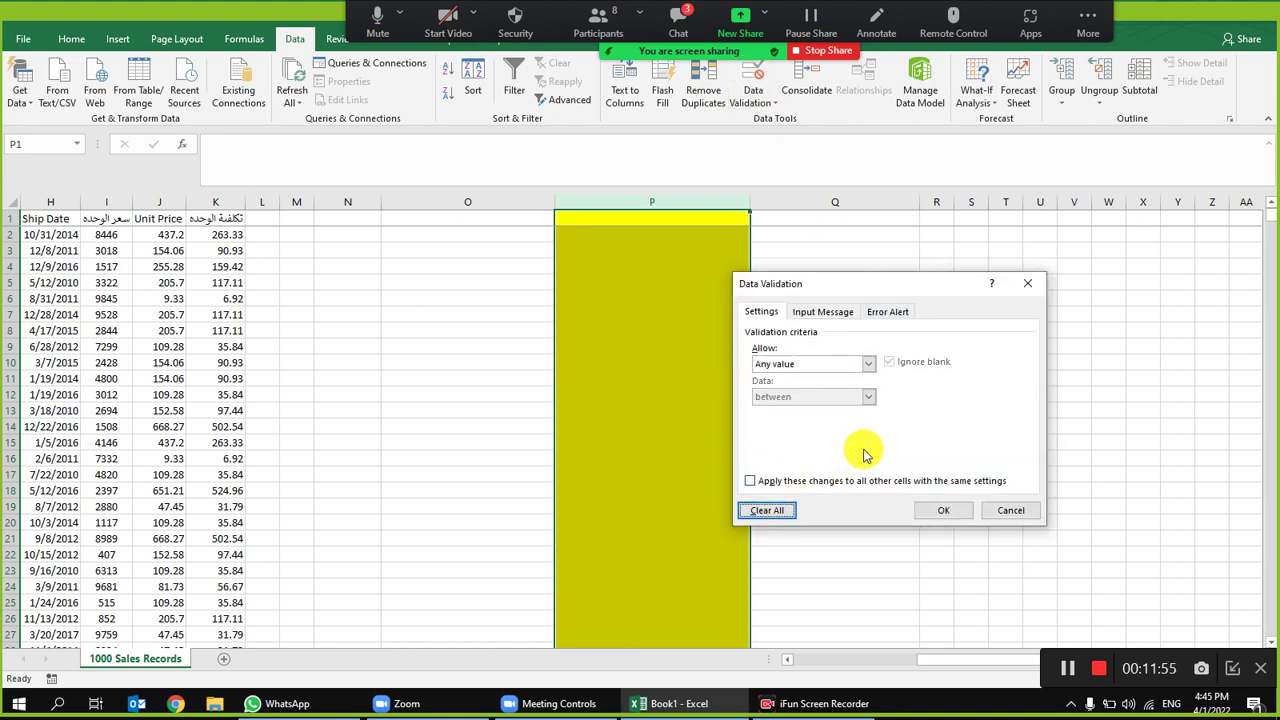
{"action": "left_click", "coordinate": [1008, 510]}
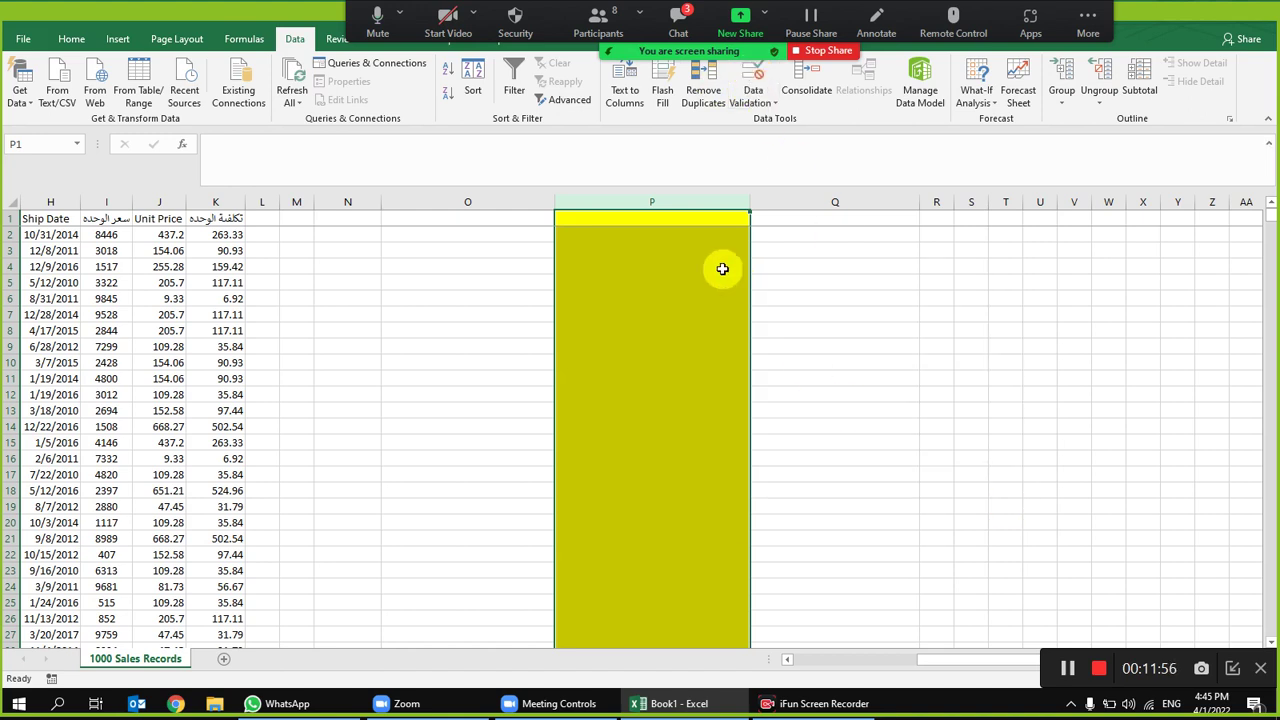
Step: Switch column P's validation type to Custom and show the Input Message options
{"action": "left_click", "coordinate": [755, 82]}
{"action": "left_click", "coordinate": [792, 428]}
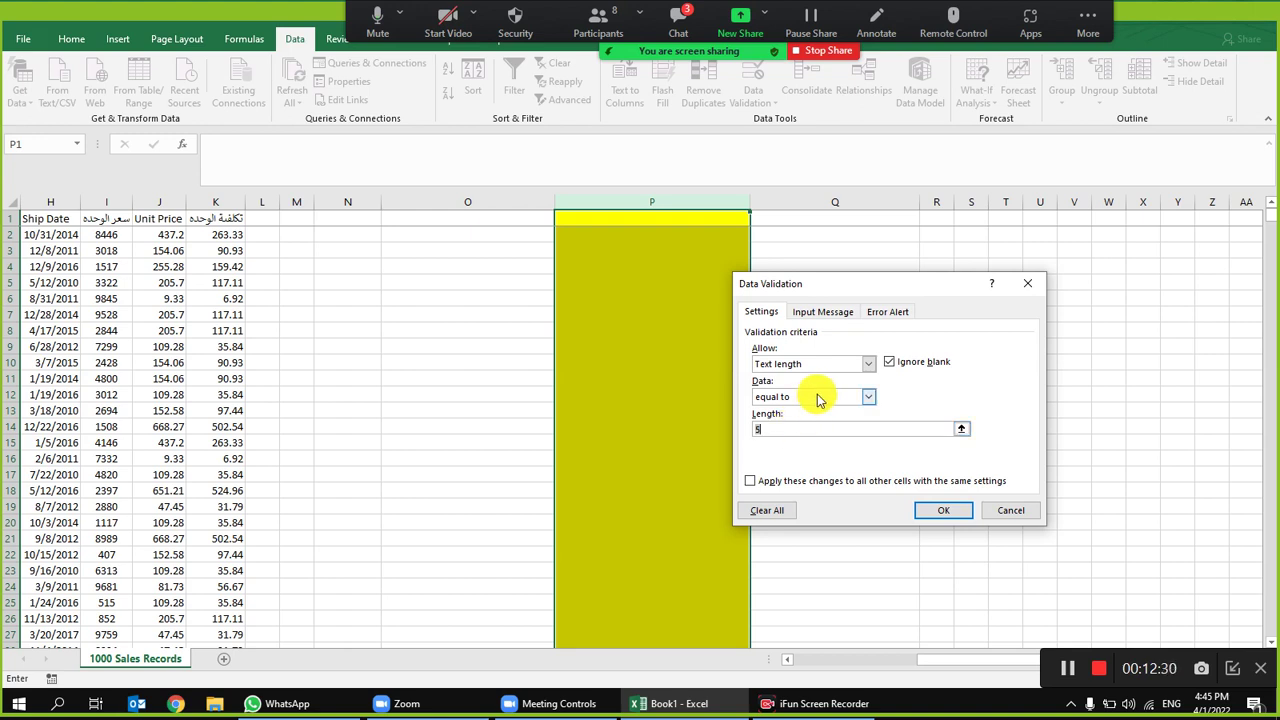
{"action": "left_click", "coordinate": [818, 398]}
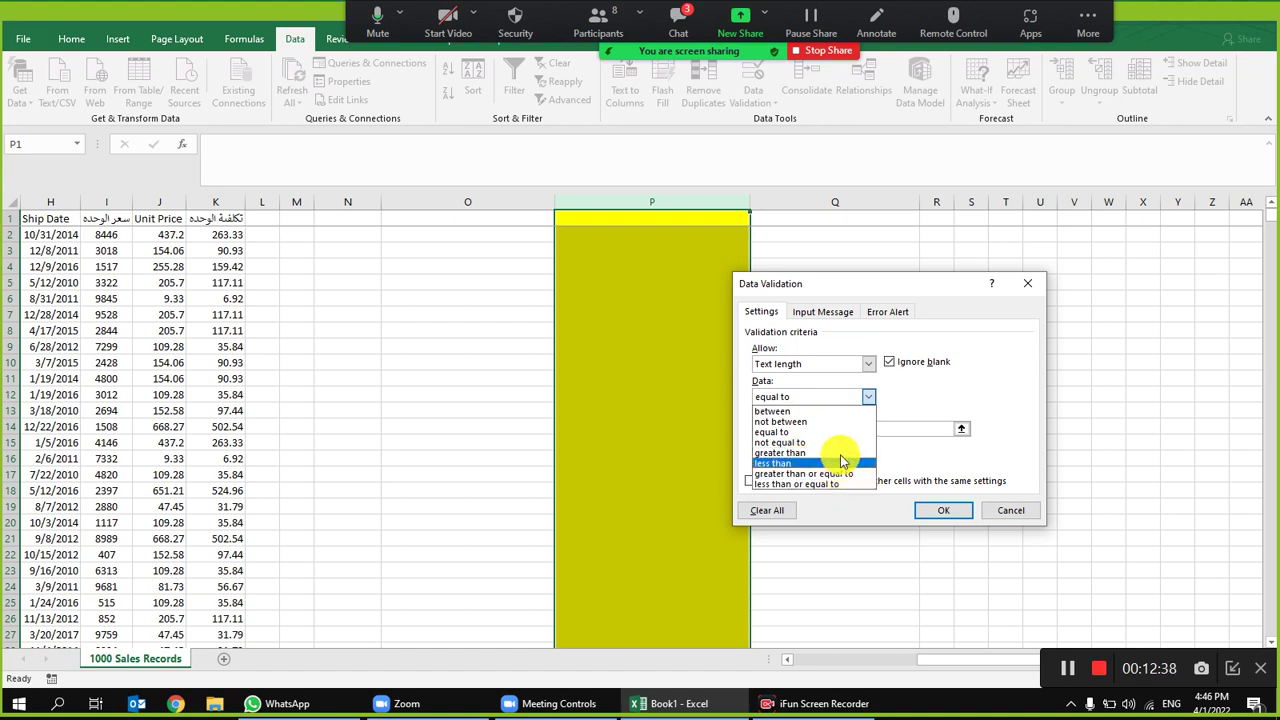
{"action": "left_click", "coordinate": [868, 396]}
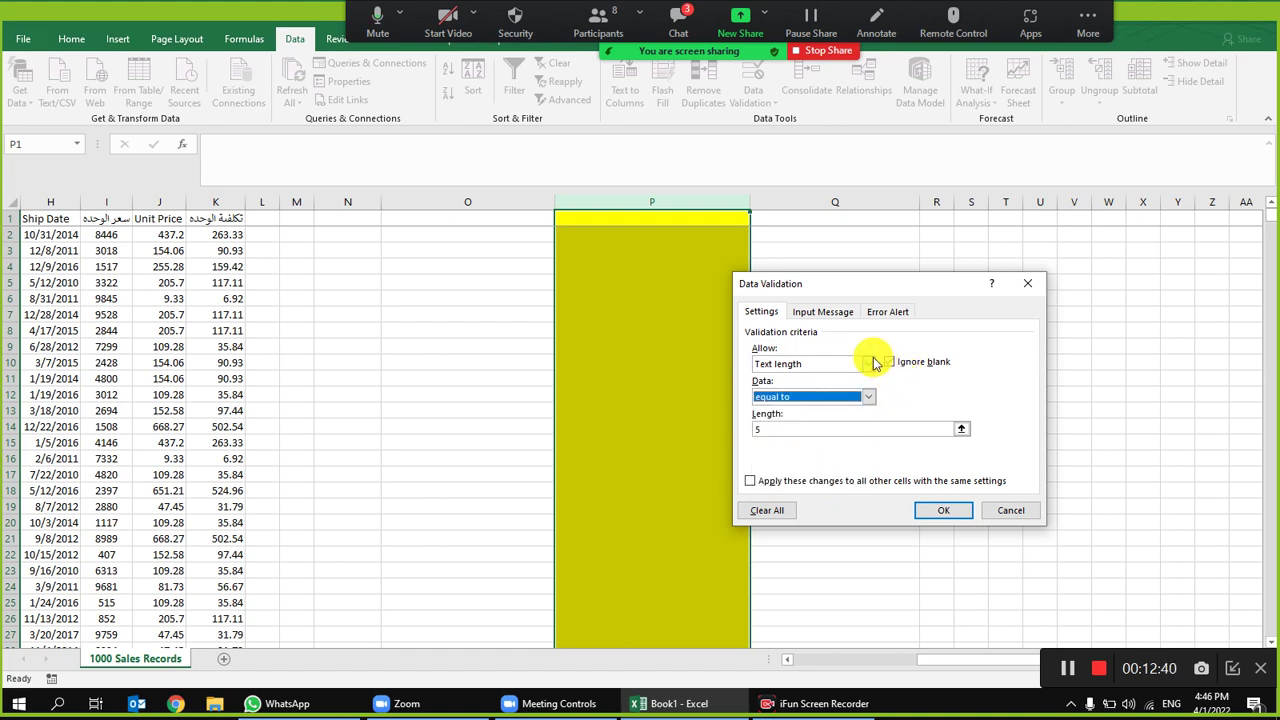
{"action": "left_click", "coordinate": [873, 363]}
{"action": "left_click", "coordinate": [786, 439]}
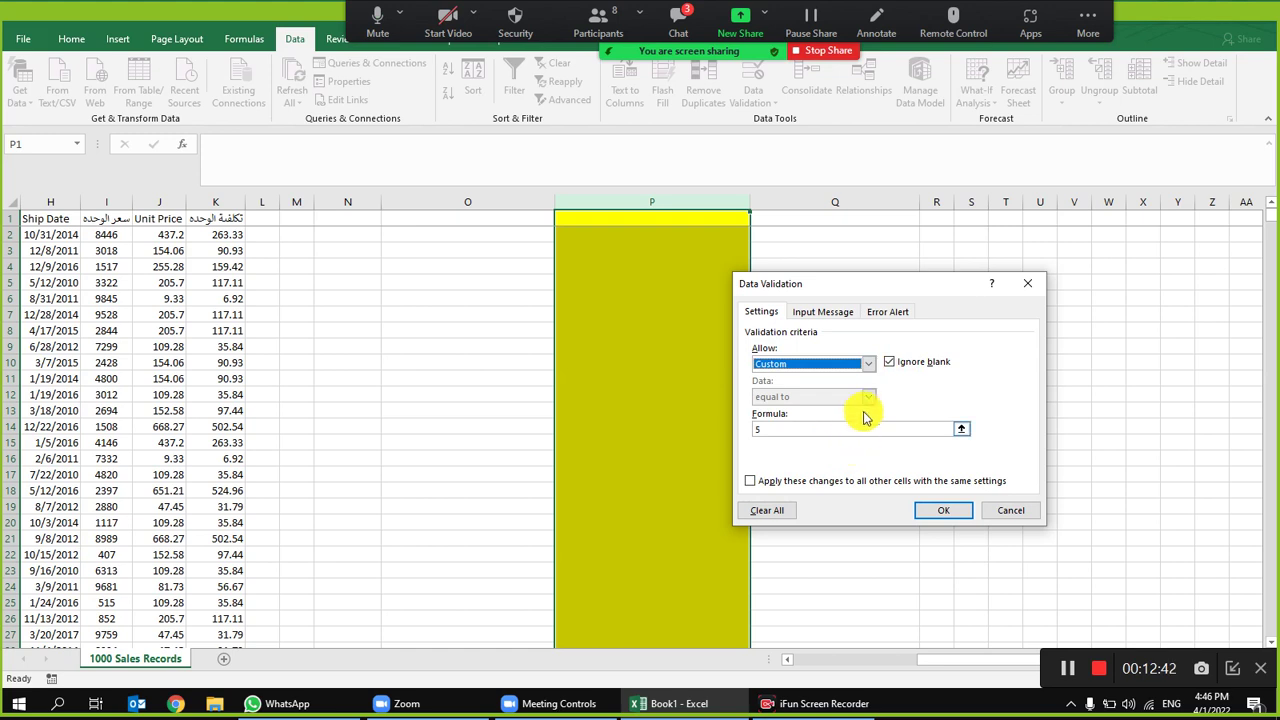
{"action": "left_click", "coordinate": [908, 426]}
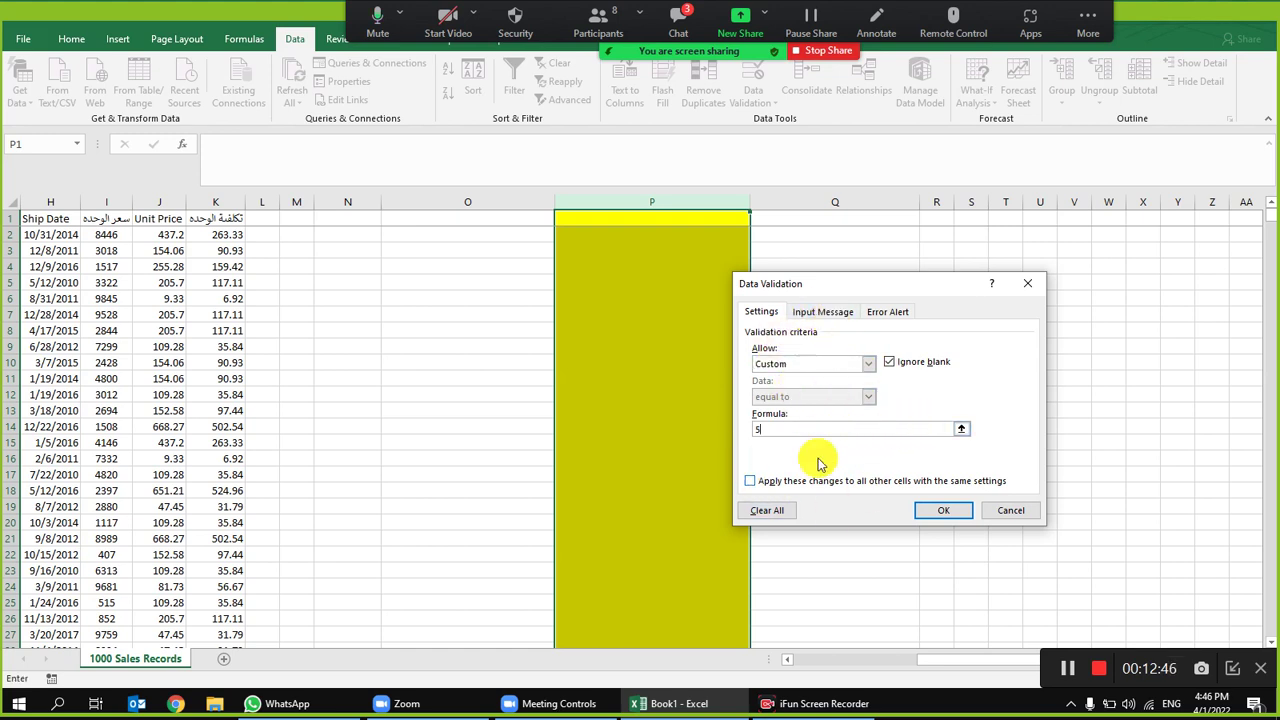
{"action": "left_click", "coordinate": [838, 312]}
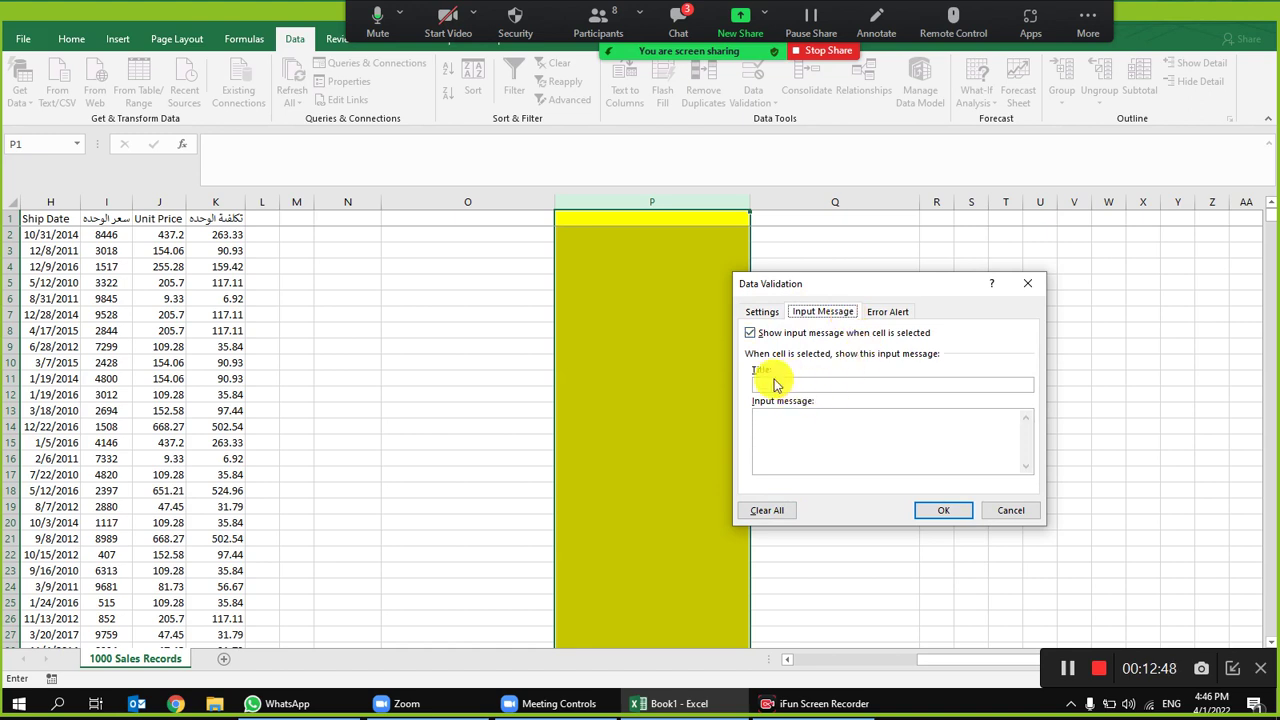
Step: Enter the Arabic error message 'اكتب رقم البطاقة محيحا' in column P's validation error alert
{"action": "left_click", "coordinate": [880, 312]}
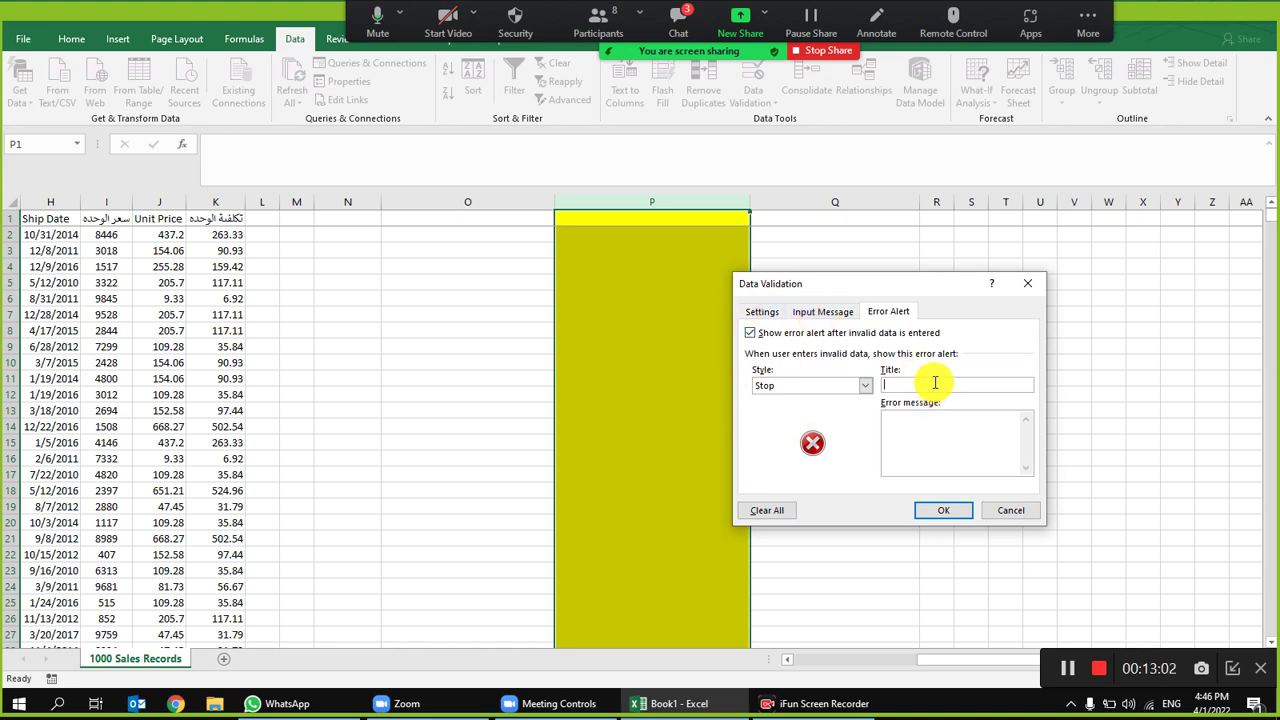
{"action": "left_click", "coordinate": [930, 428]}
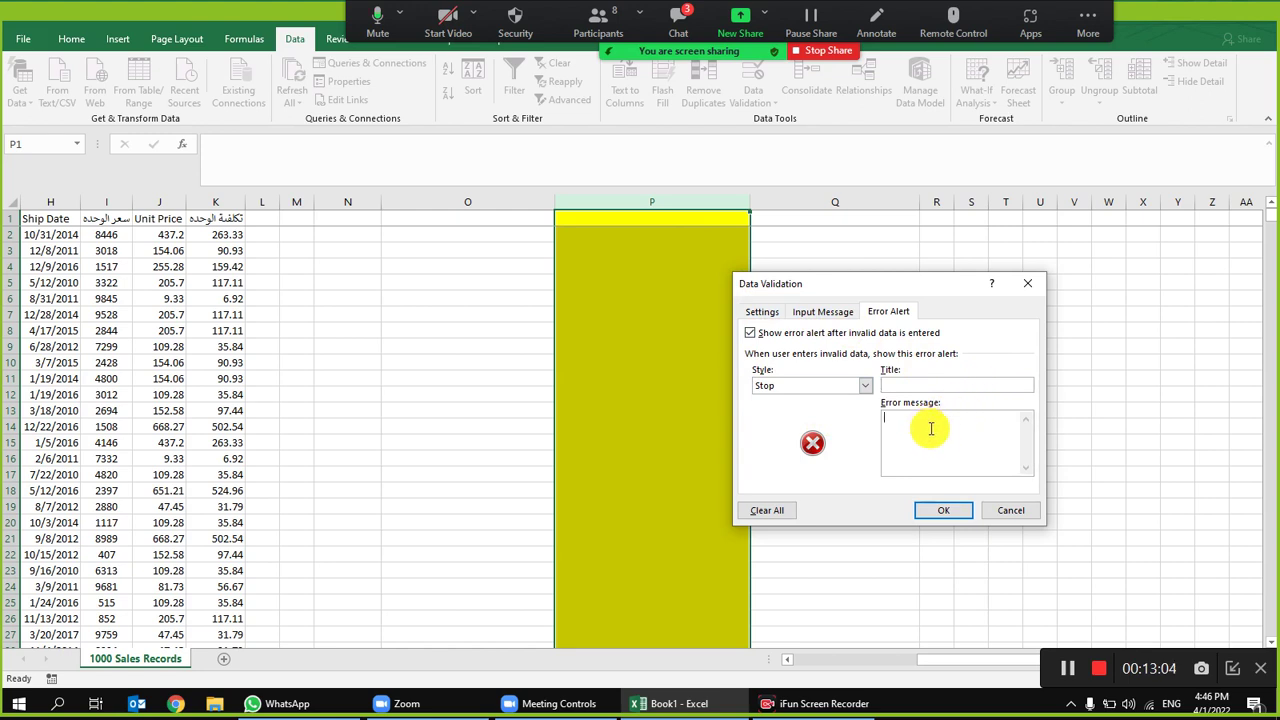
{"action": "key", "text": "alt+shift"}
{"action": "type", "text": "اكتب رقم البطاقة م"}
{"action": "type", "text": "حيحا"}
{"action": "left_click", "coordinate": [762, 312]}
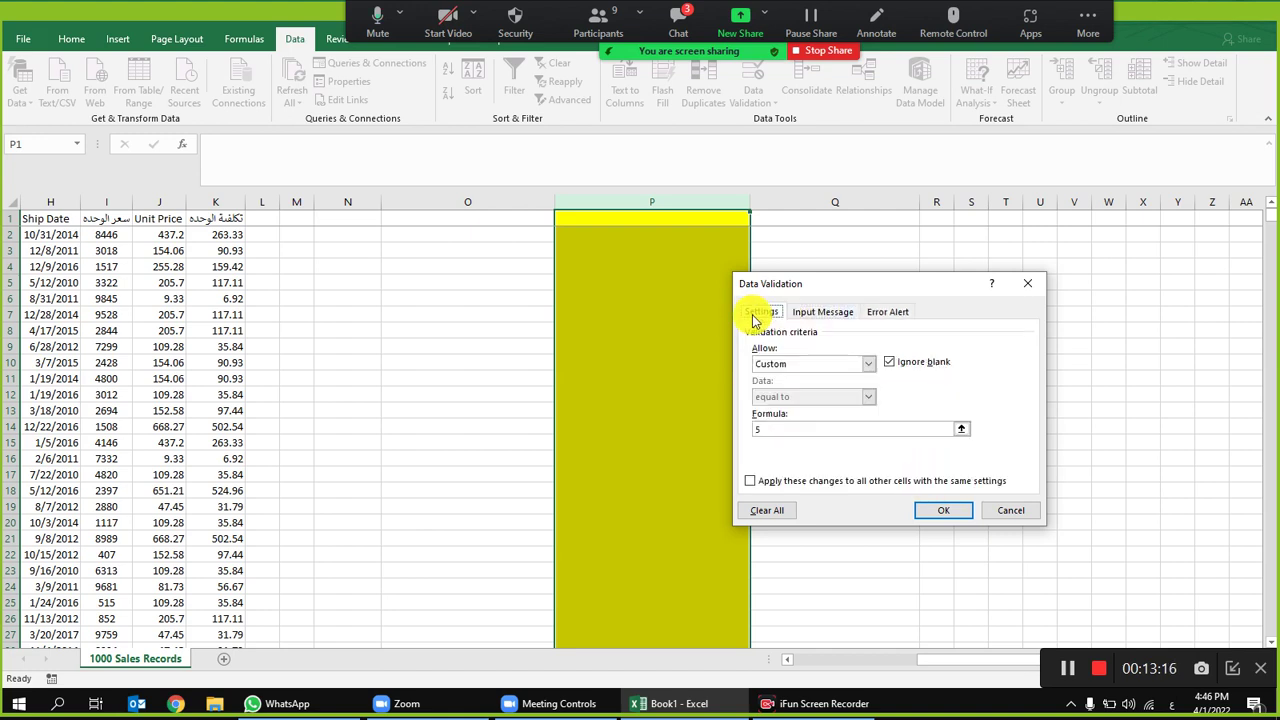
Step: Set column P's validation to text length equal to 5 and apply it
{"action": "left_click", "coordinate": [850, 364]}
{"action": "left_click", "coordinate": [806, 440]}
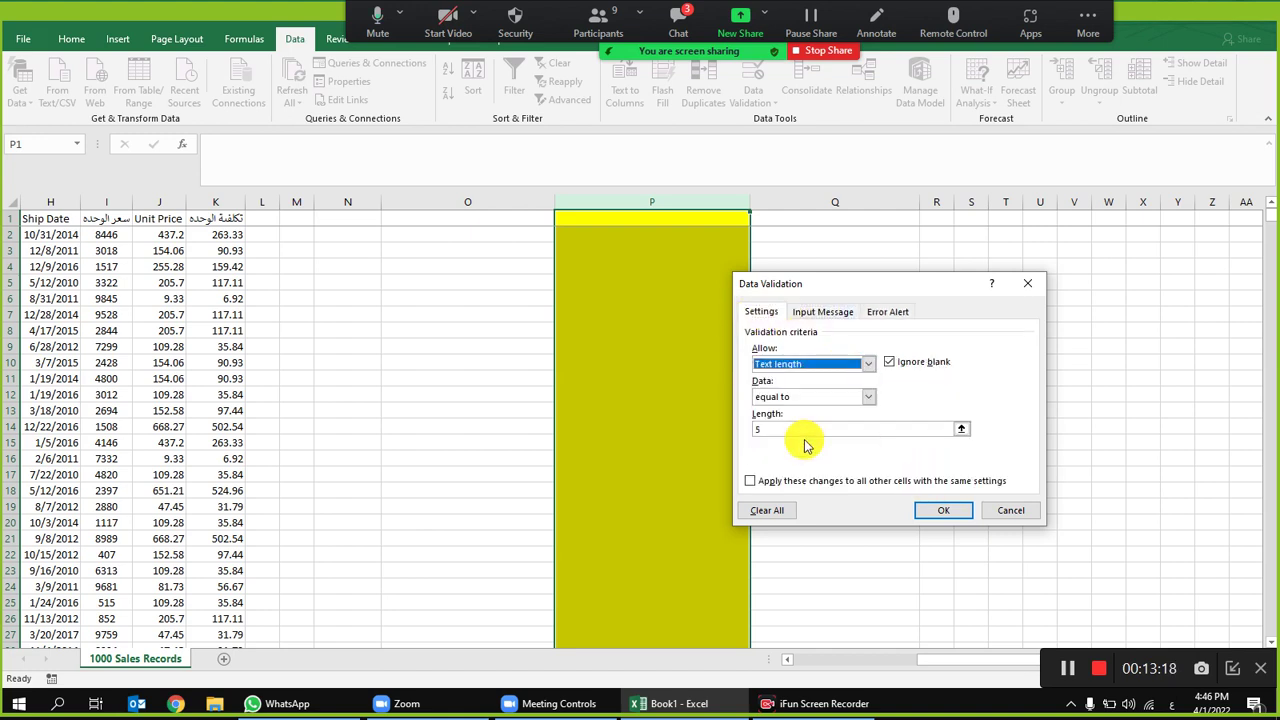
{"action": "left_click", "coordinate": [800, 428]}
{"action": "type", "text": "5"}
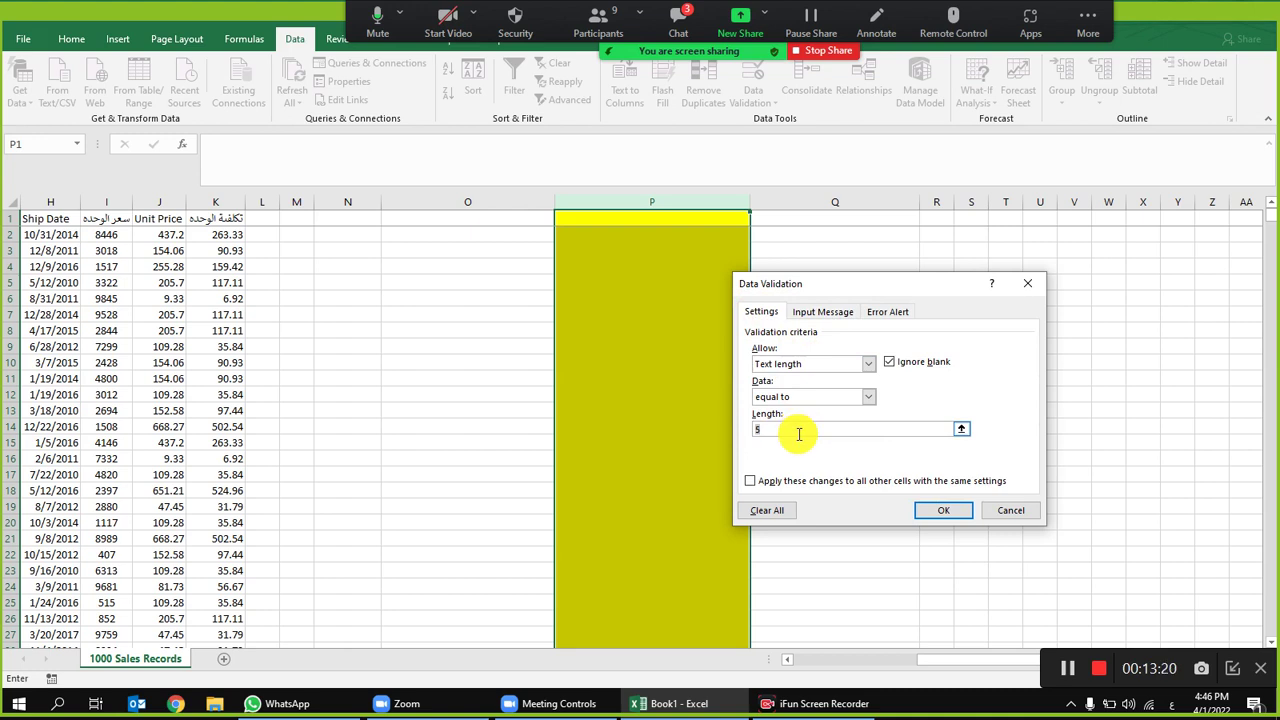
{"action": "left_click", "coordinate": [938, 511]}
Step: Test the rule by entering 111111 in P7, which gets rejected
{"action": "left_click", "coordinate": [652, 314]}
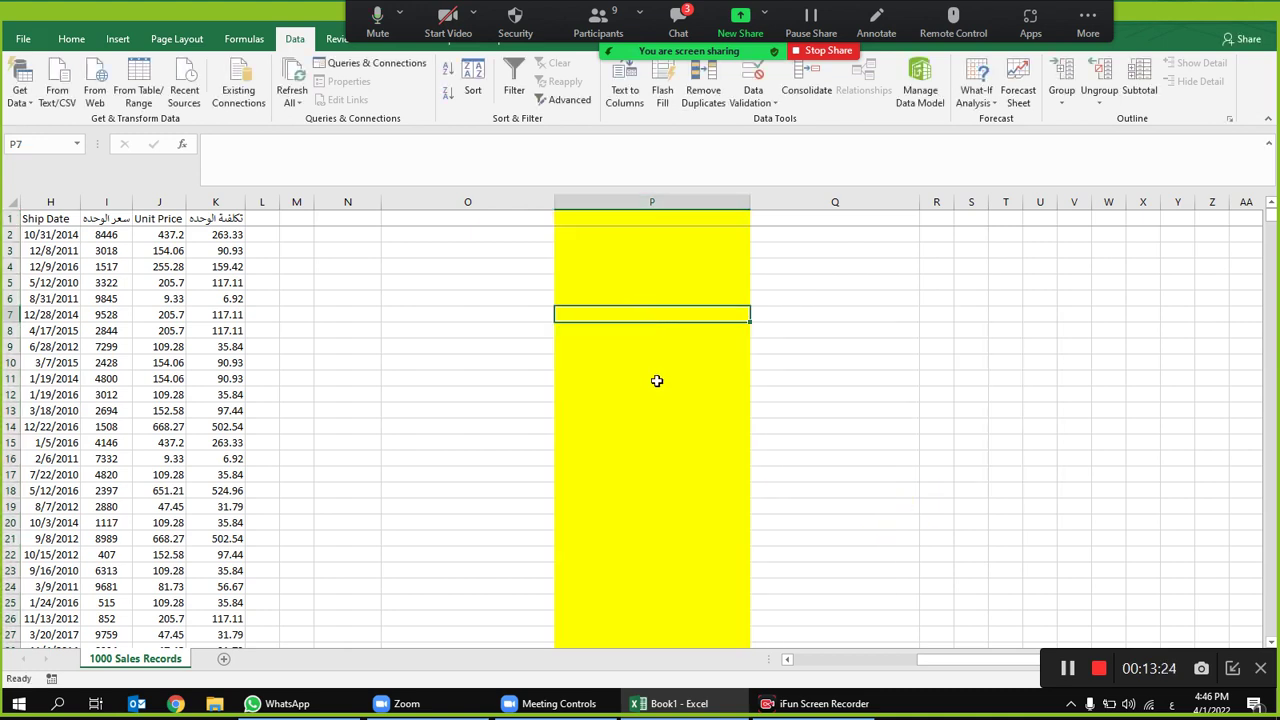
{"action": "type", "text": "111111"}
{"action": "left_click", "coordinate": [657, 381]}
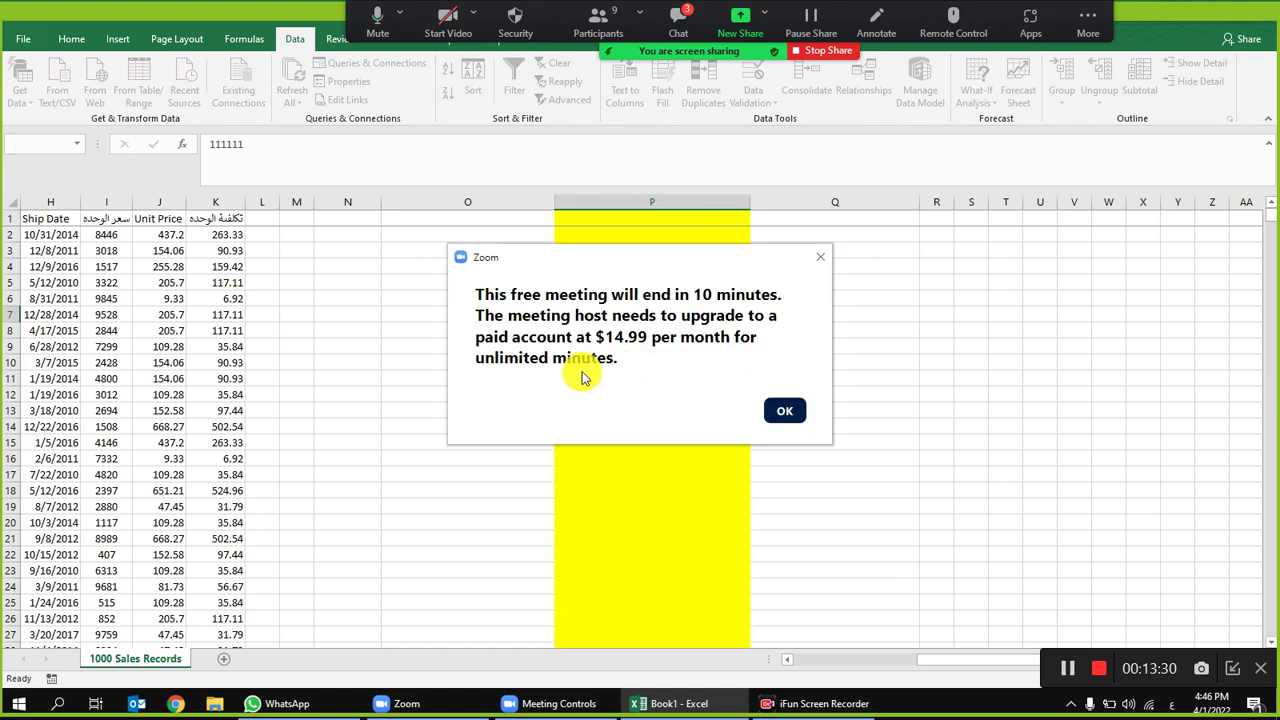
Step: Cancel the rejected P7 entry and clear all validation from column P
{"action": "left_click", "coordinate": [820, 257]}
{"action": "left_click", "coordinate": [648, 398]}
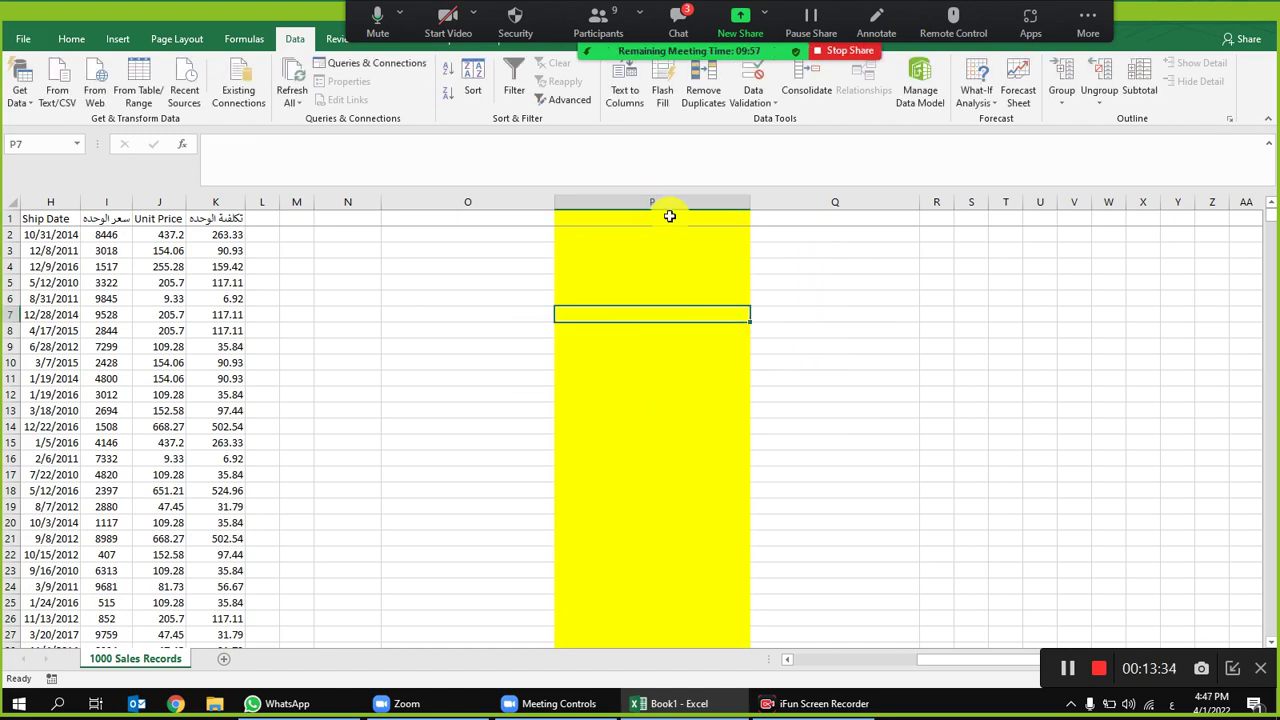
{"action": "left_click", "coordinate": [670, 212]}
{"action": "left_click", "coordinate": [683, 202]}
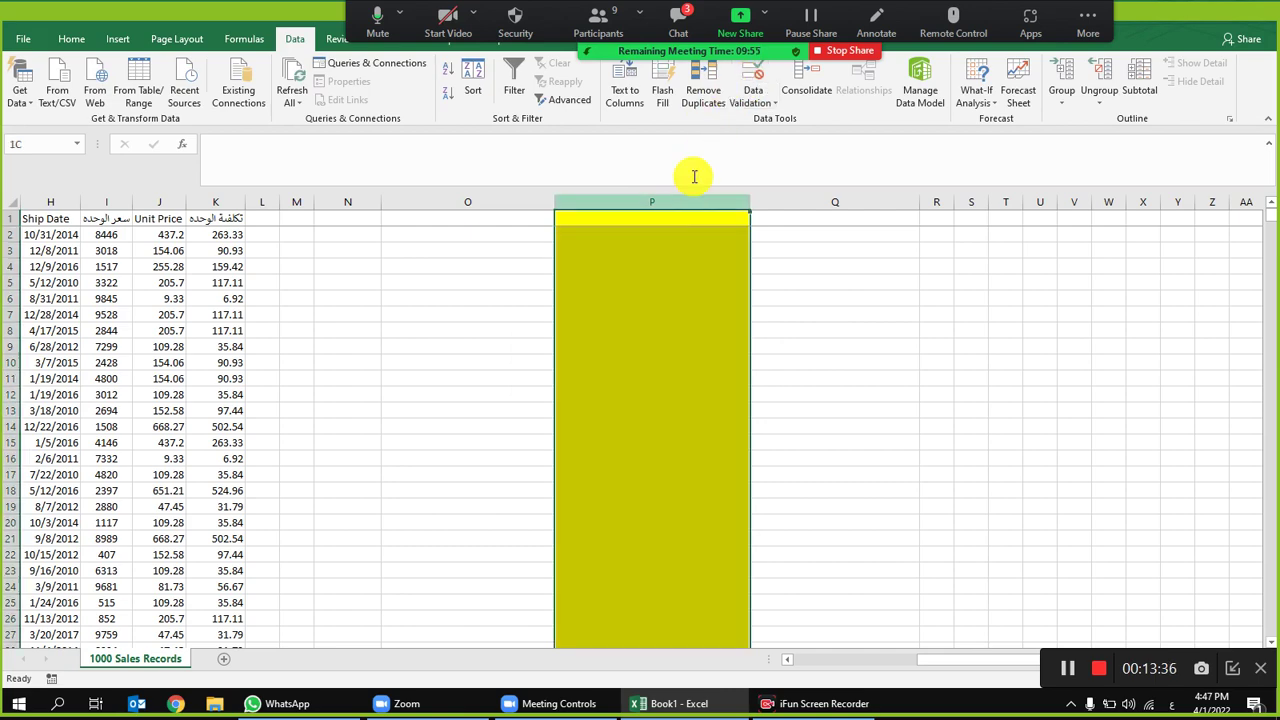
{"action": "left_click", "coordinate": [752, 82]}
{"action": "left_click", "coordinate": [768, 512]}
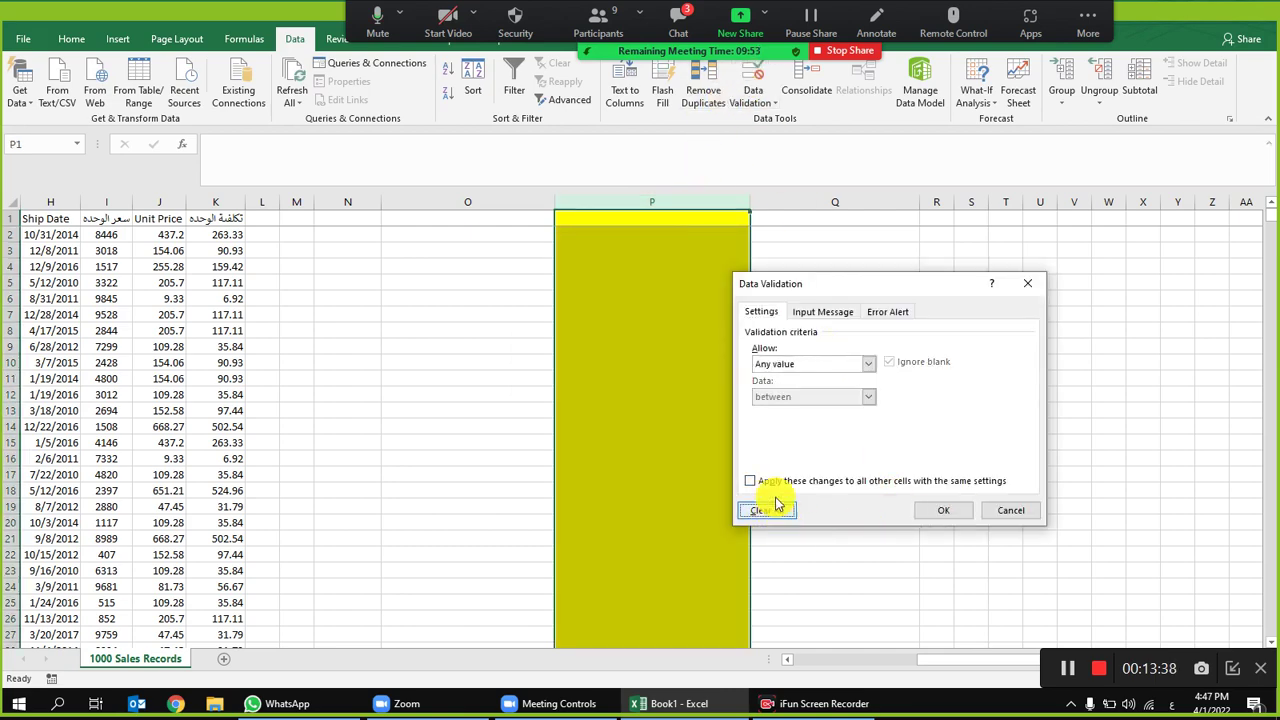
{"action": "left_click", "coordinate": [944, 510]}
Step: Delete the extra columns O through AD from the sales sheet
{"action": "left_click", "coordinate": [651, 220]}
{"action": "left_click_drag", "start_coordinate": [770, 330], "coordinate": [20, 362]}
{"action": "left_click_drag", "start_coordinate": [651, 203], "coordinate": [1185, 203]}
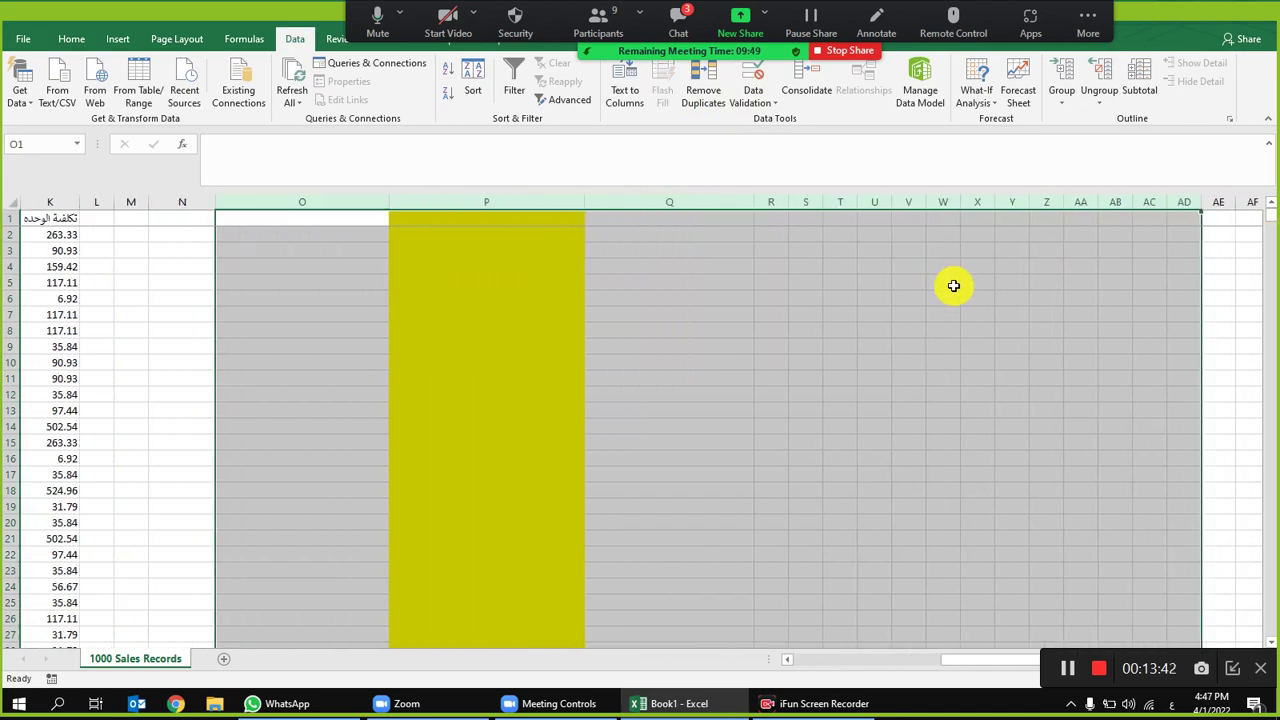
{"action": "right_click", "coordinate": [951, 283]}
{"action": "left_click", "coordinate": [1010, 420]}
Step: Select the sales range A5:I8, deselect it, and open the Zoom meeting chat
{"action": "left_click_drag", "start_coordinate": [472, 314], "coordinate": [3, 346]}
{"action": "left_click_drag", "start_coordinate": [826, 281], "coordinate": [60, 330]}
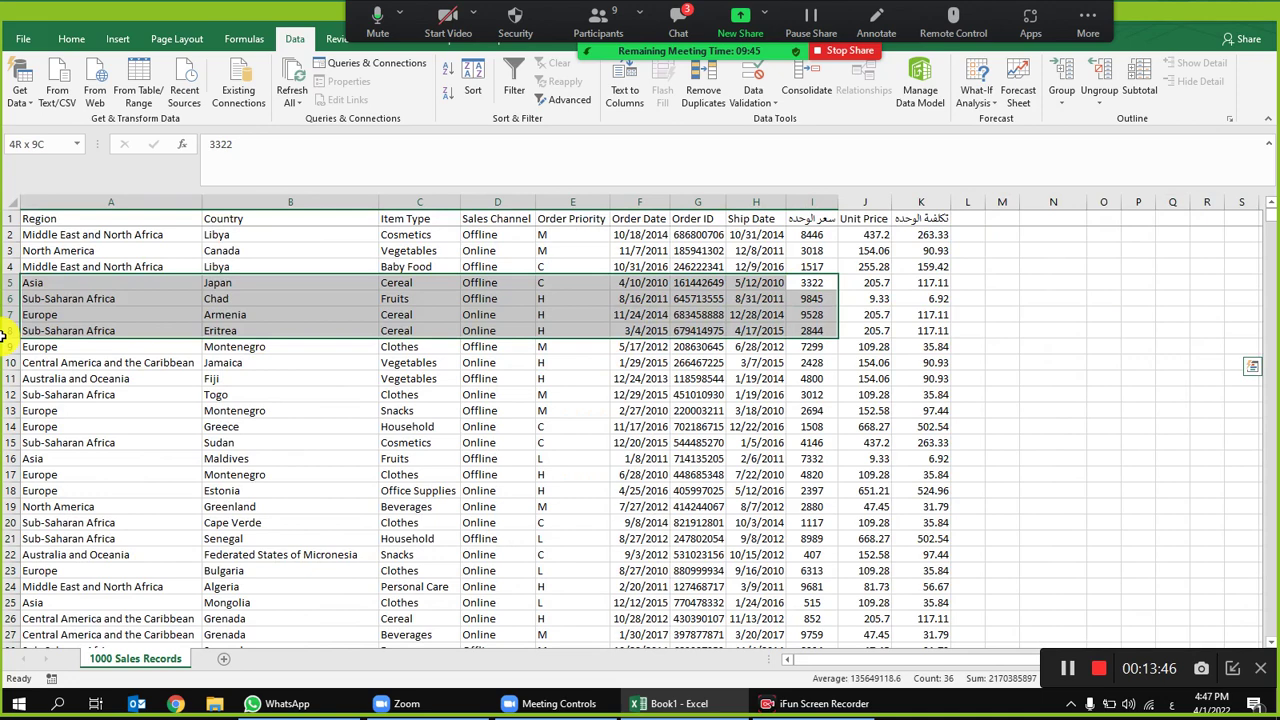
{"action": "left_click", "coordinate": [497, 378]}
{"action": "left_click", "coordinate": [678, 18]}
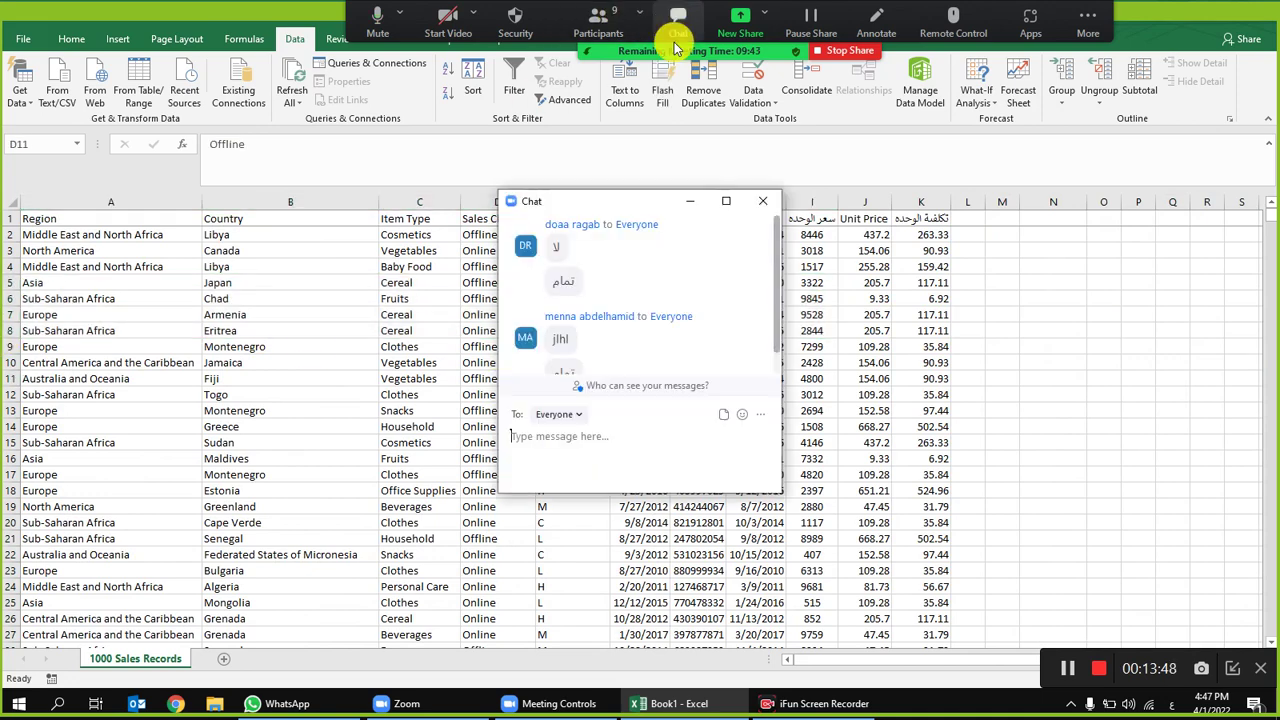
Step: Close the meeting chat, look through the participants list, then close it again
{"action": "left_click", "coordinate": [763, 201]}
{"action": "left_click", "coordinate": [598, 24]}
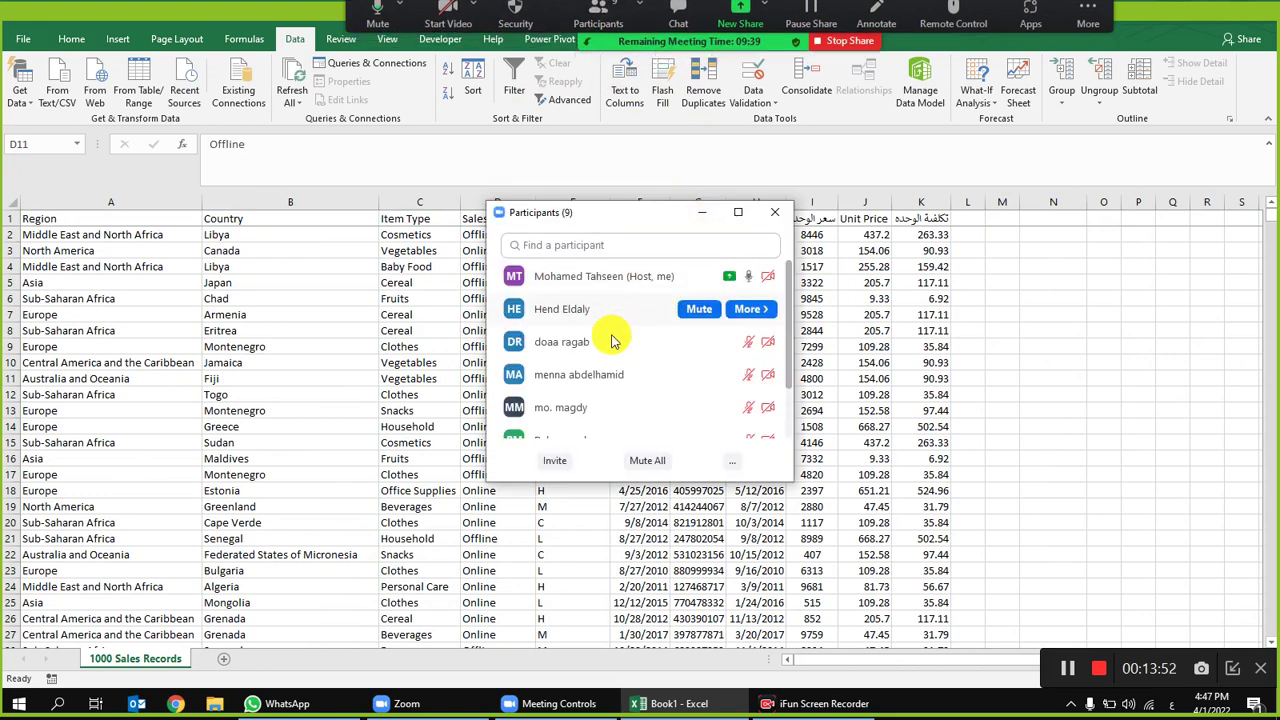
{"action": "scroll", "coordinate": [625, 370], "scroll_direction": "down", "scroll_amount": 3}
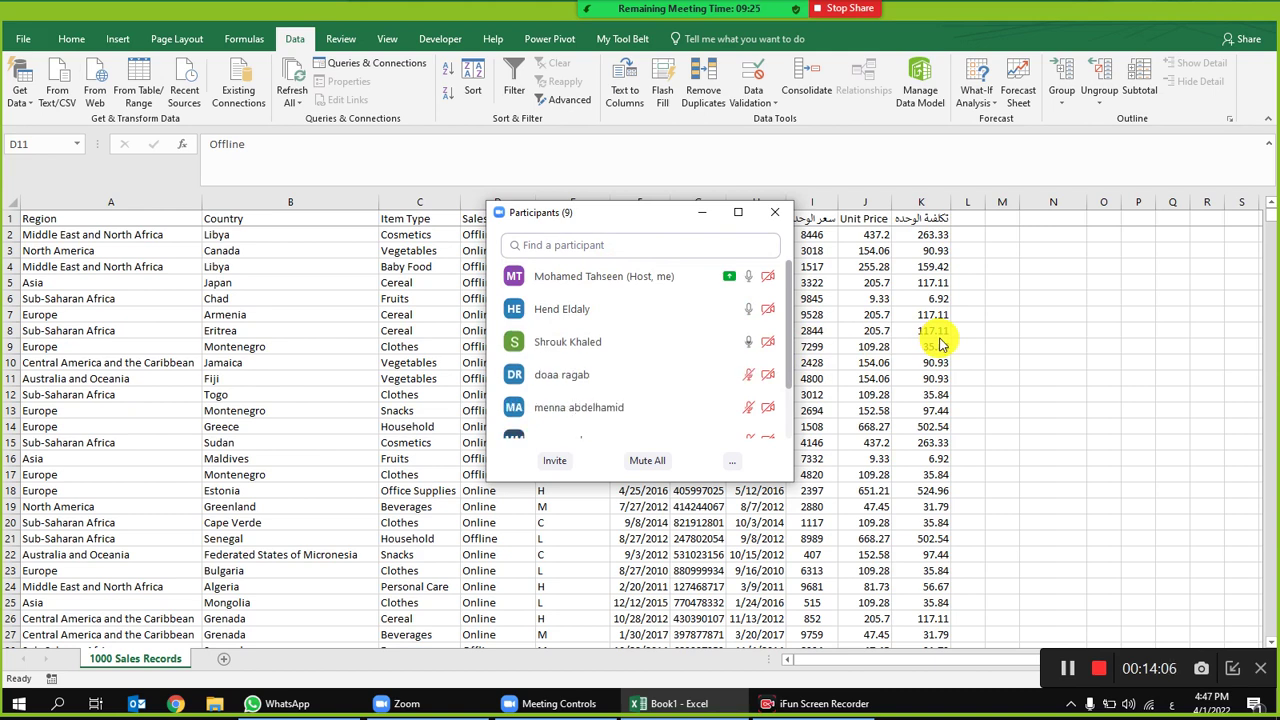
{"action": "mouse_move", "coordinate": [698, 314]}
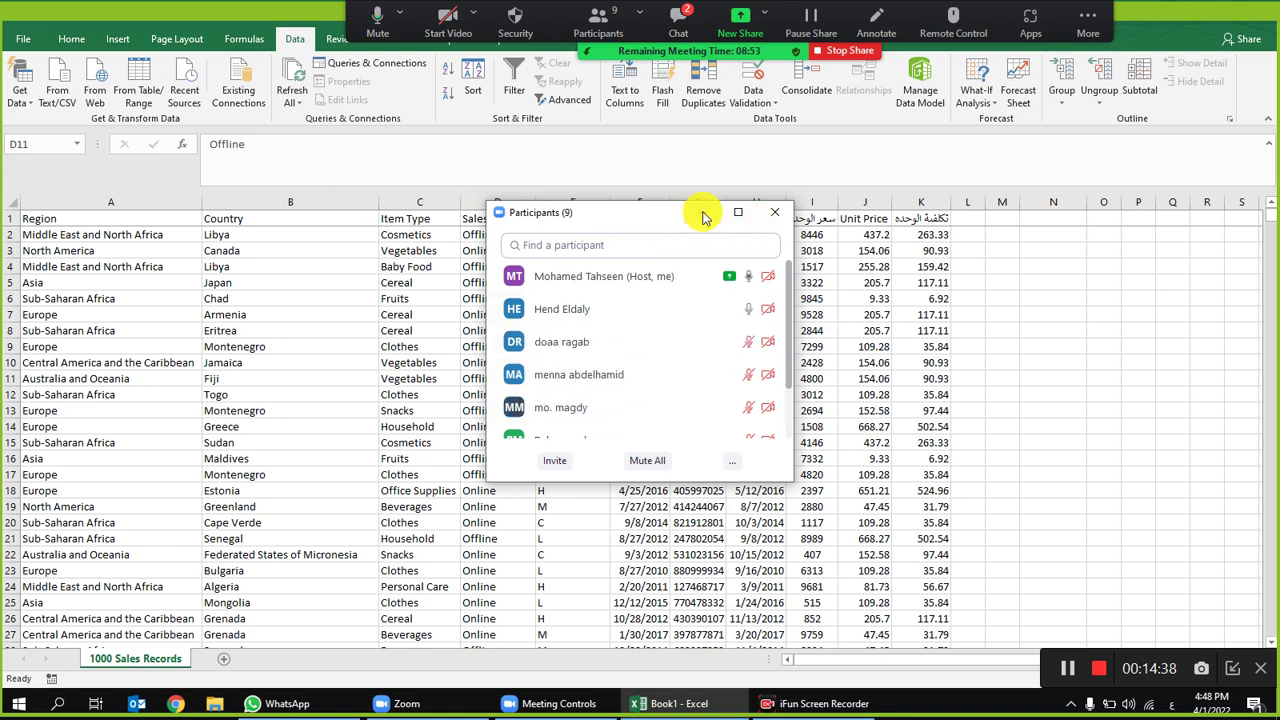
{"action": "left_click", "coordinate": [774, 212]}
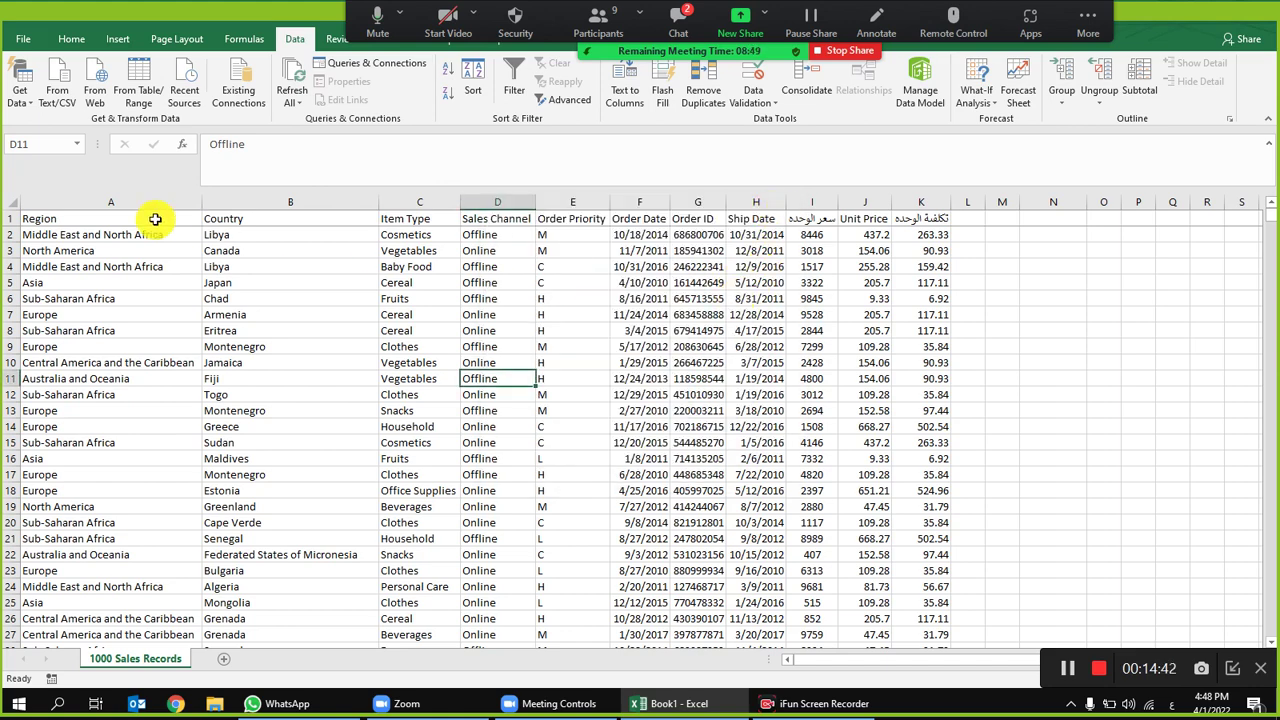
Step: Browse the sales records, checking entries such as Clothes, Libya, Japan, Jamaica, Grenada and Eritrea
{"action": "left_click", "coordinate": [408, 345]}
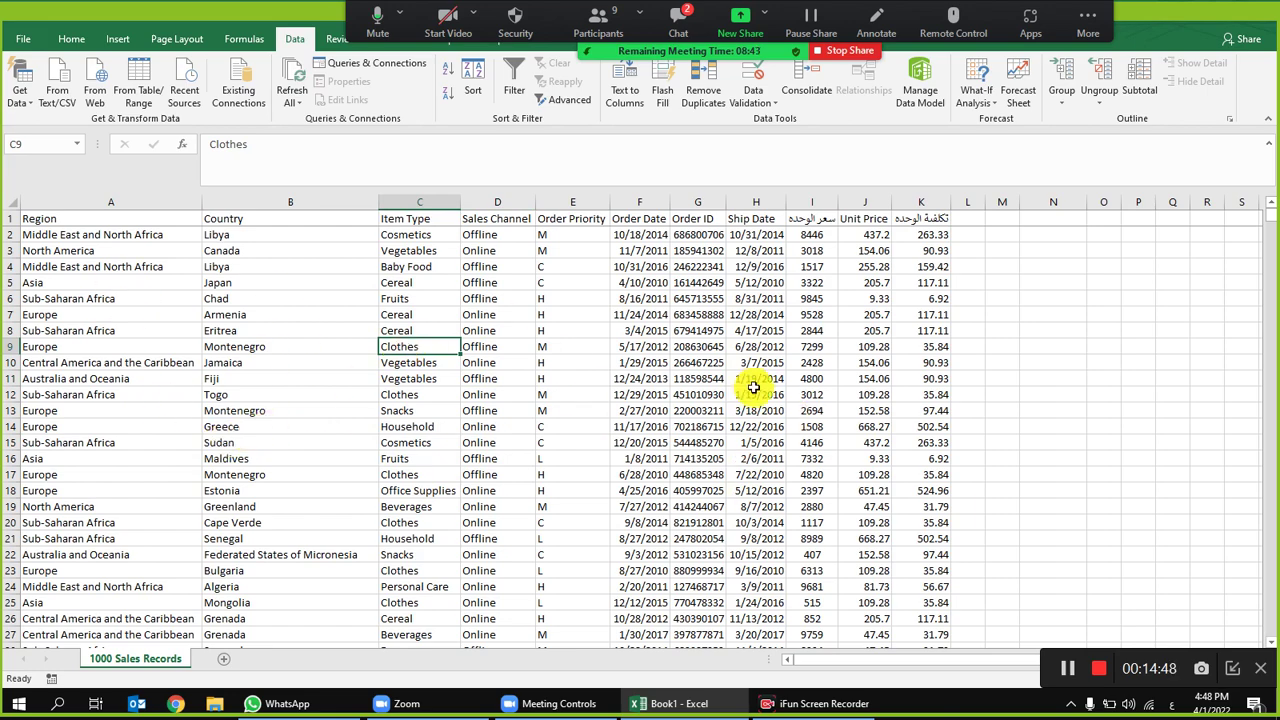
{"action": "left_click", "coordinate": [652, 344]}
{"action": "scroll", "coordinate": [655, 428], "scroll_direction": "down", "scroll_amount": 20}
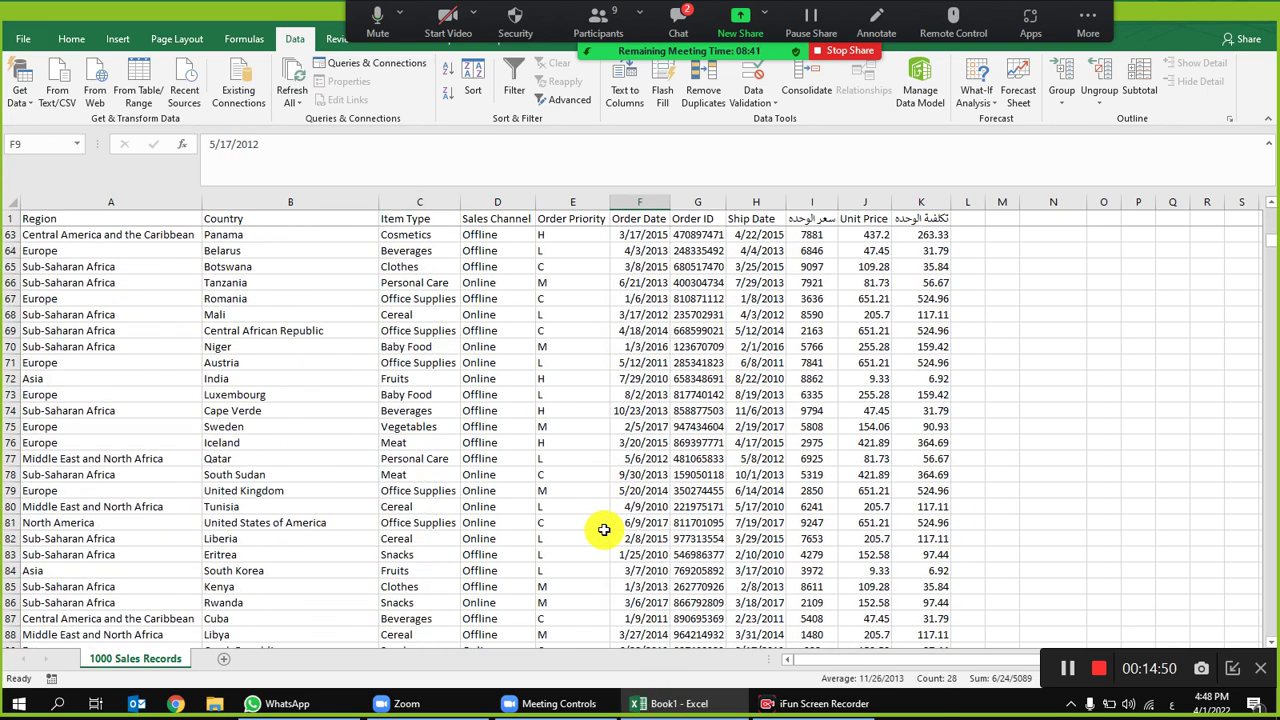
{"action": "scroll", "coordinate": [632, 507], "scroll_direction": "up", "scroll_amount": 20}
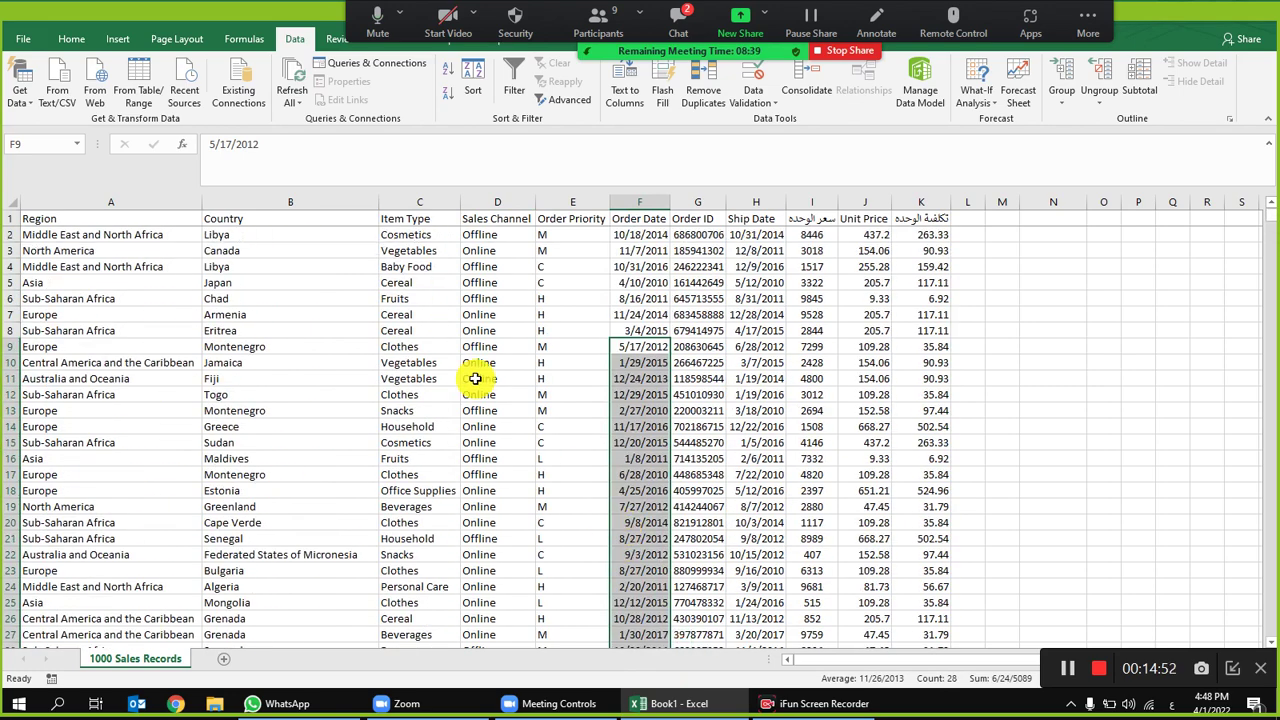
{"action": "left_click", "coordinate": [509, 297]}
{"action": "left_click", "coordinate": [375, 262]}
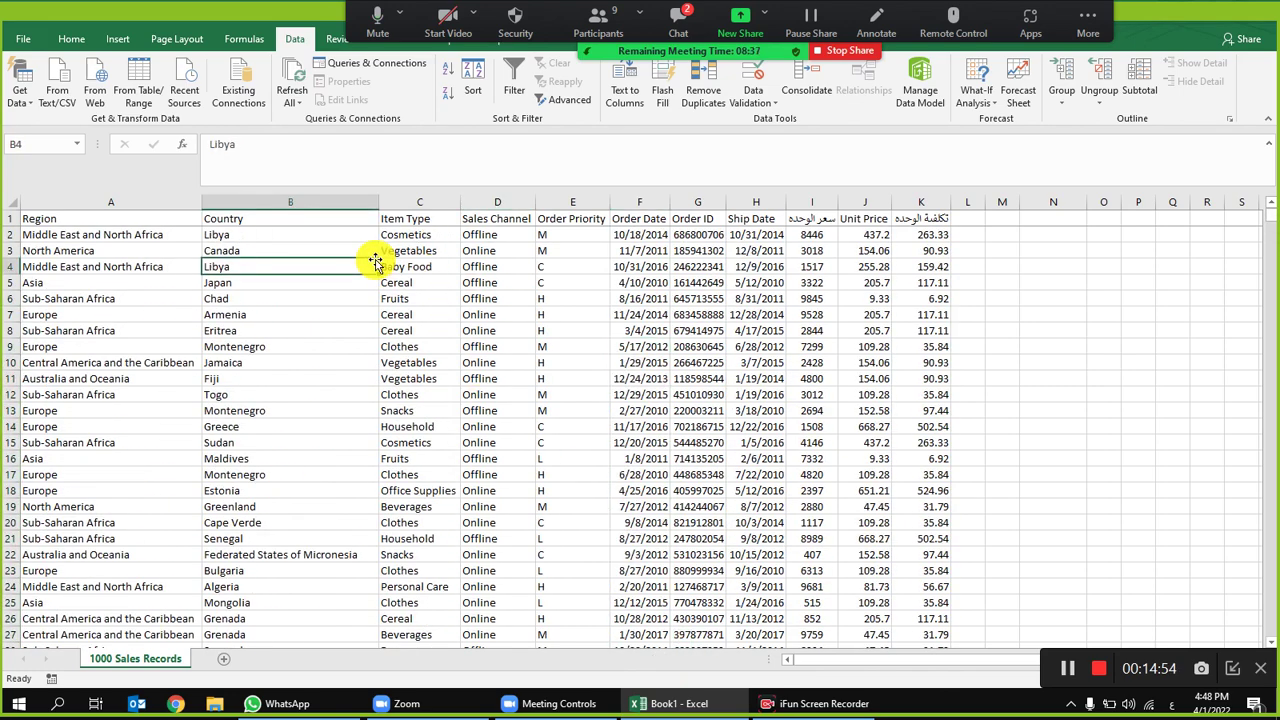
{"action": "left_click", "coordinate": [7, 208]}
{"action": "left_click", "coordinate": [276, 281]}
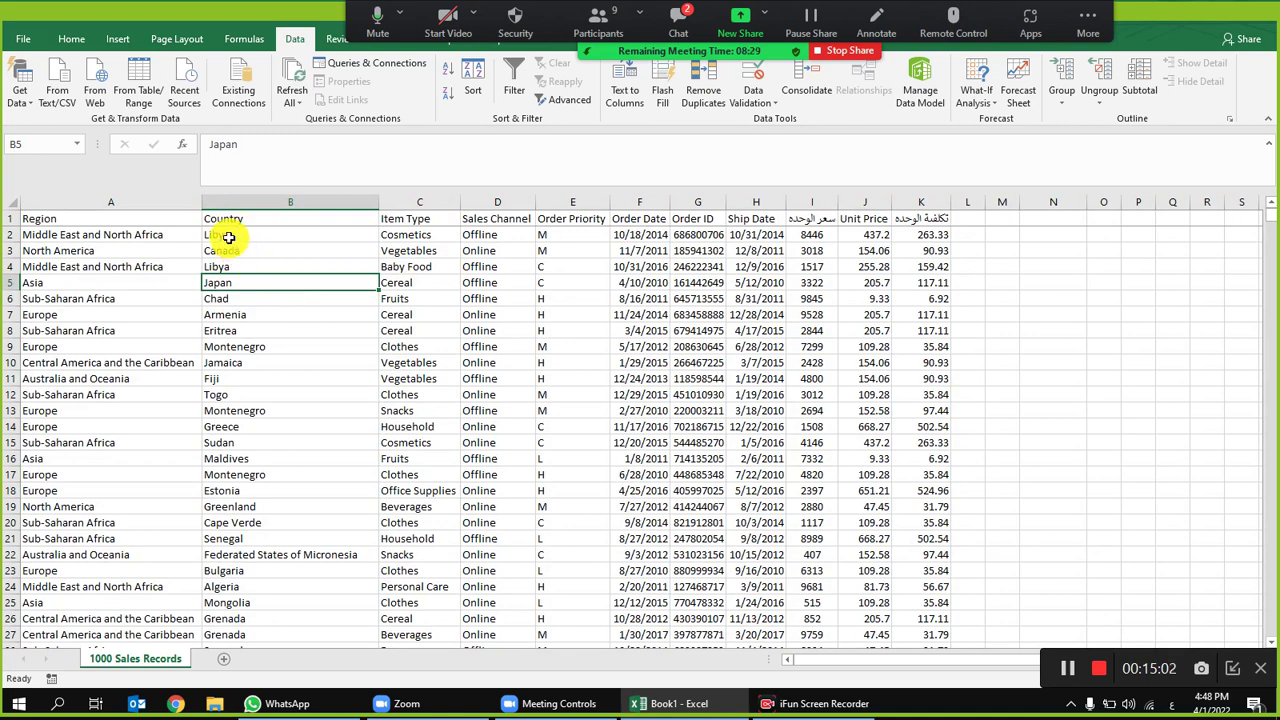
{"action": "left_click", "coordinate": [228, 237]}
{"action": "left_click", "coordinate": [230, 265]}
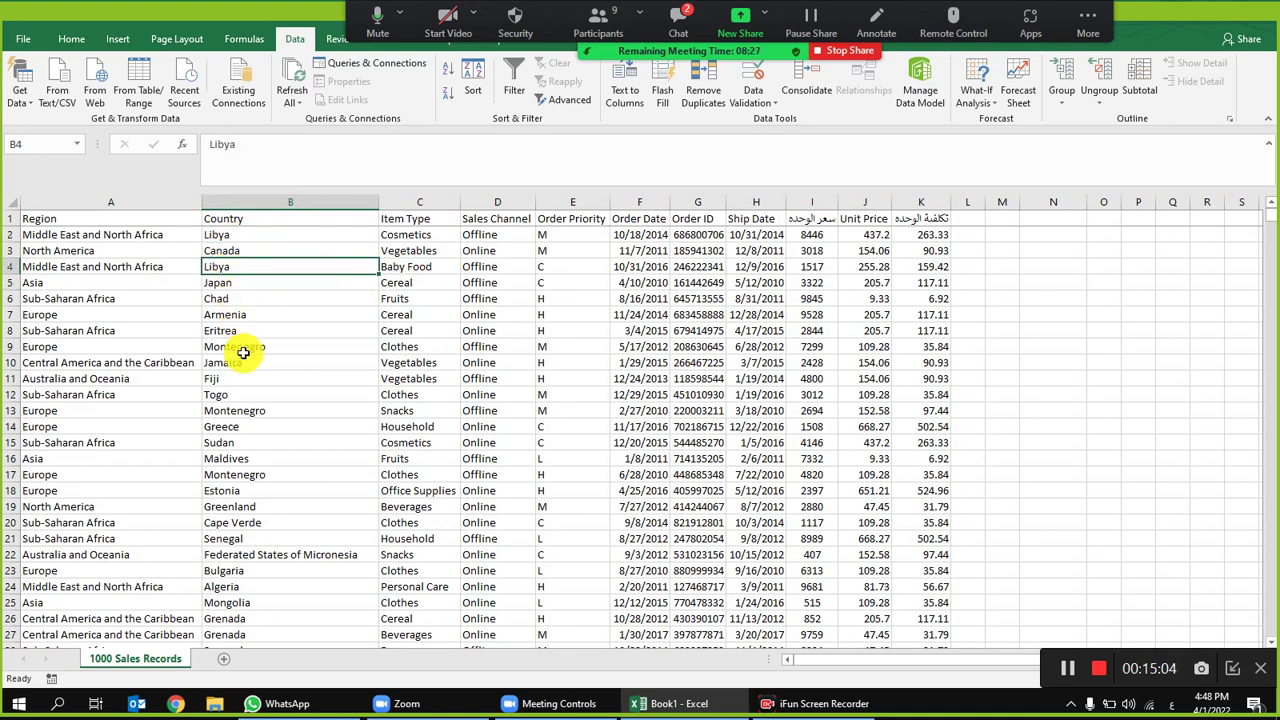
{"action": "left_click", "coordinate": [290, 366]}
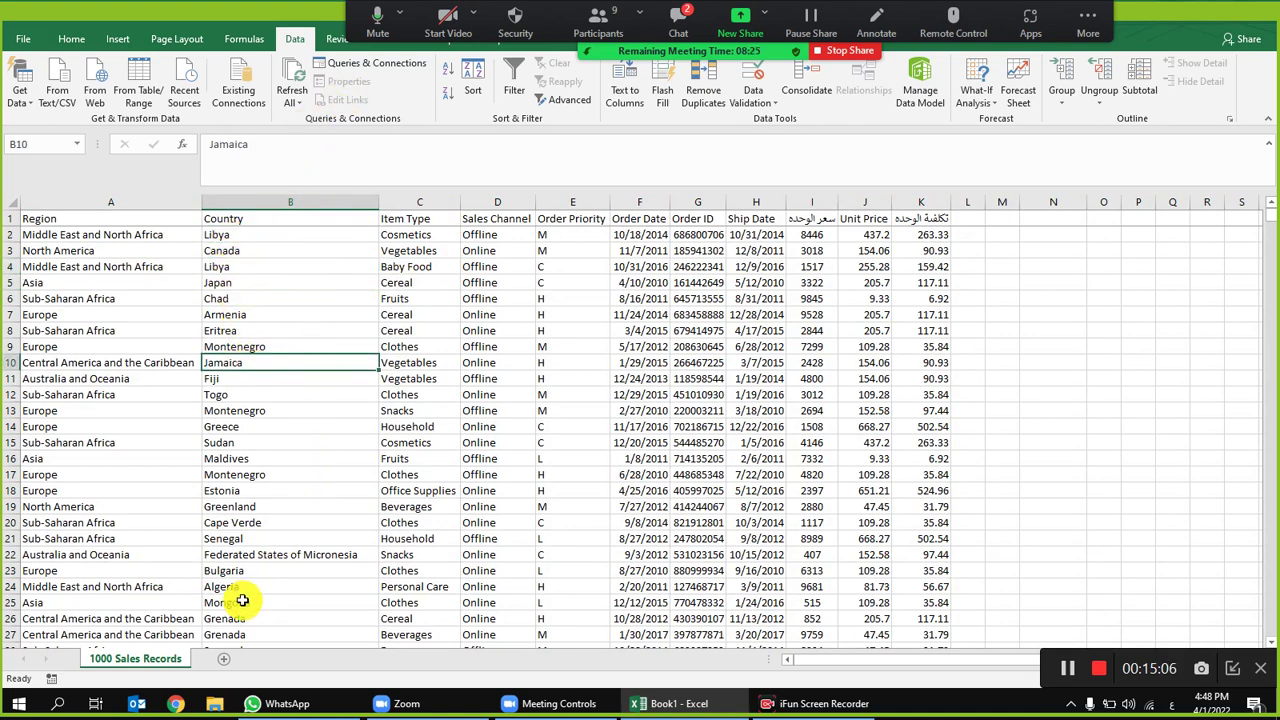
{"action": "left_click", "coordinate": [264, 623]}
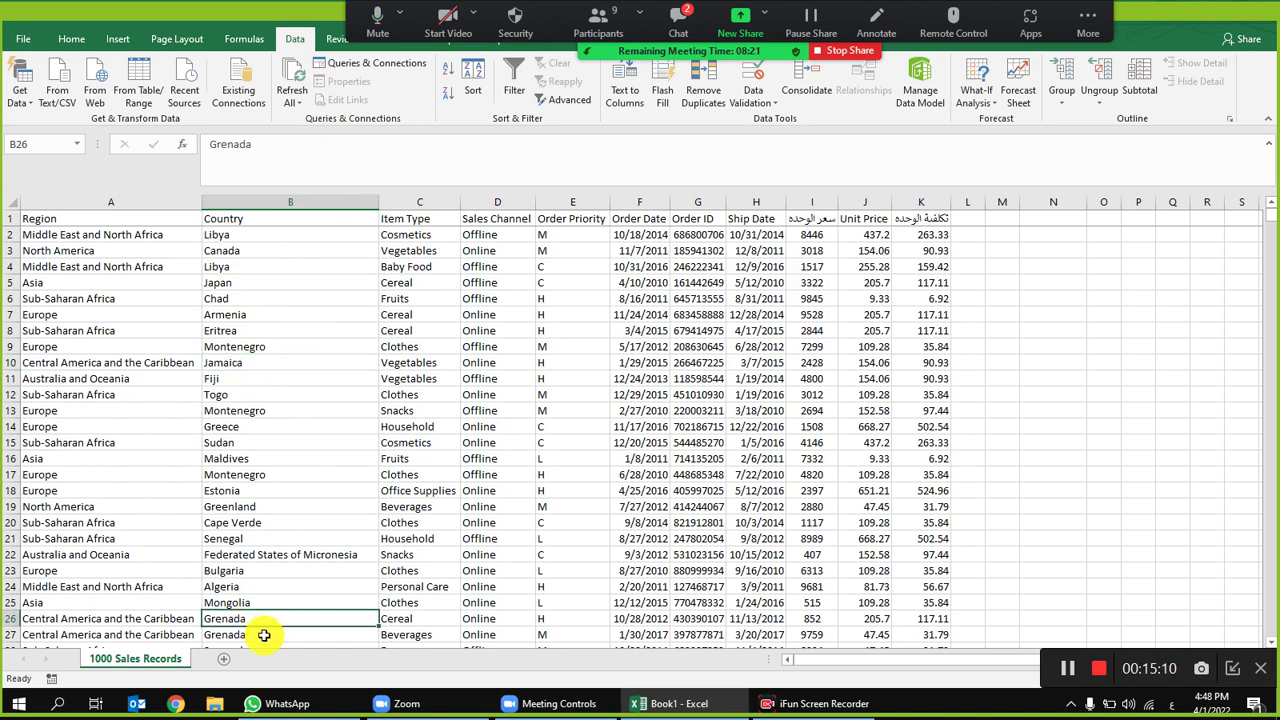
{"action": "left_click", "coordinate": [362, 331]}
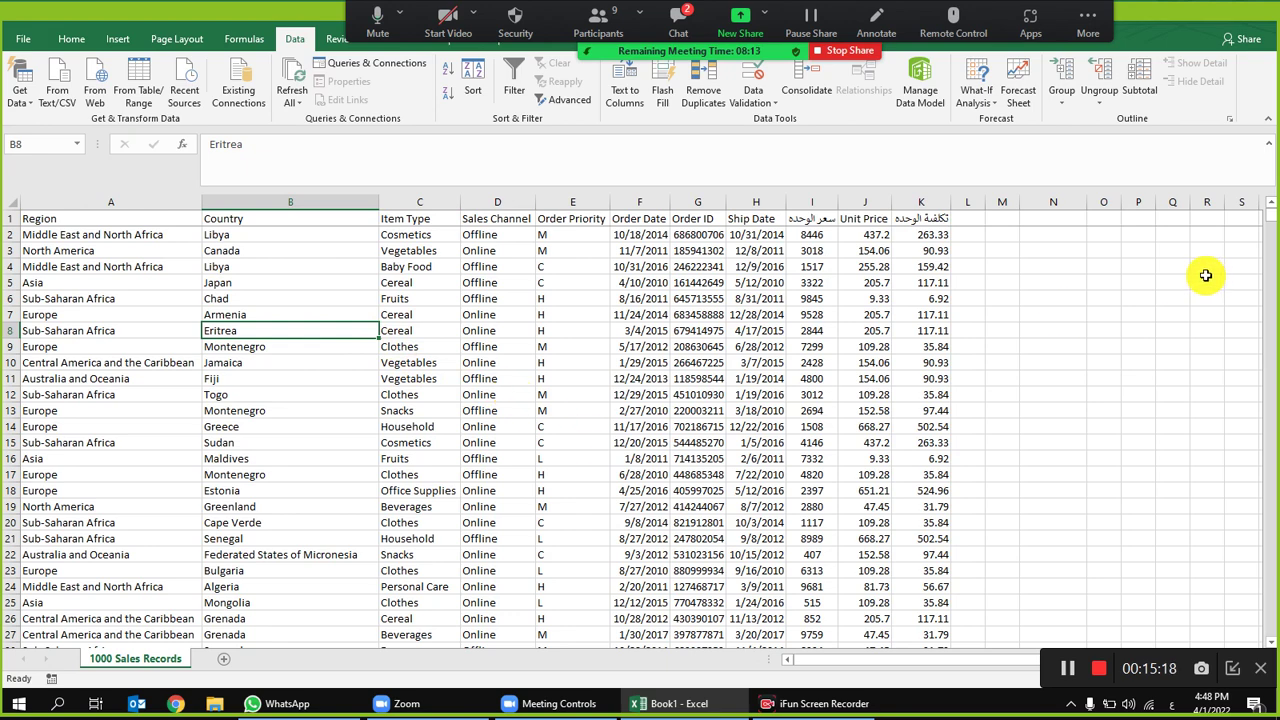
Step: Make column N slightly narrower
{"action": "left_click_drag", "start_coordinate": [1088, 206], "coordinate": [1054, 206]}
{"action": "left_click", "coordinate": [432, 314]}
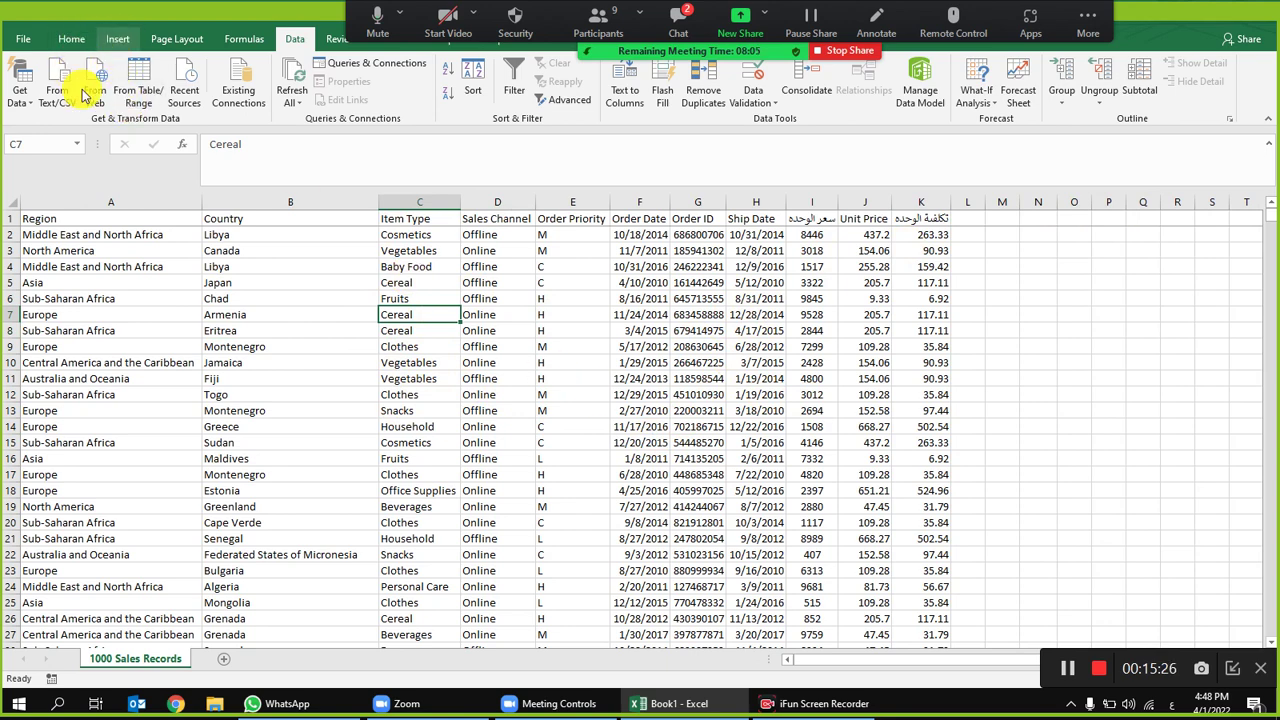
{"action": "left_click", "coordinate": [118, 38]}
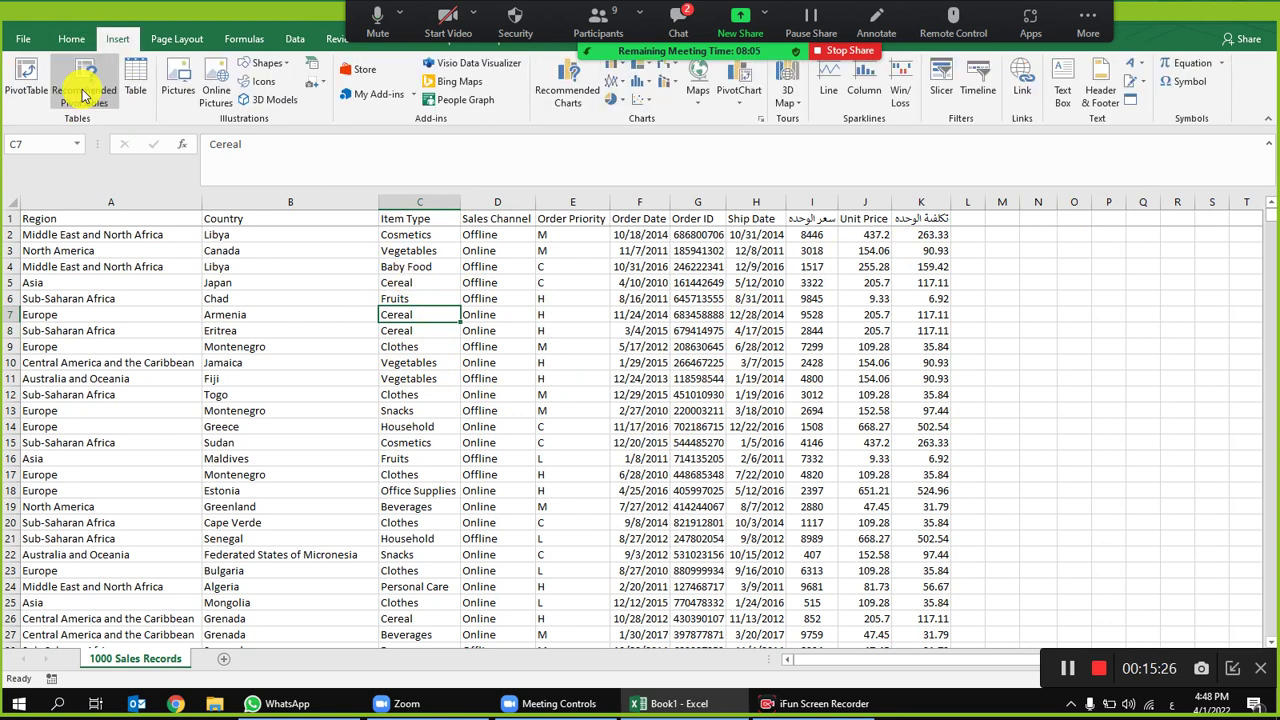
Step: Insert a PivotTable from range A1:K1001 onto a new worksheet, Sheet2
{"action": "left_click", "coordinate": [27, 84]}
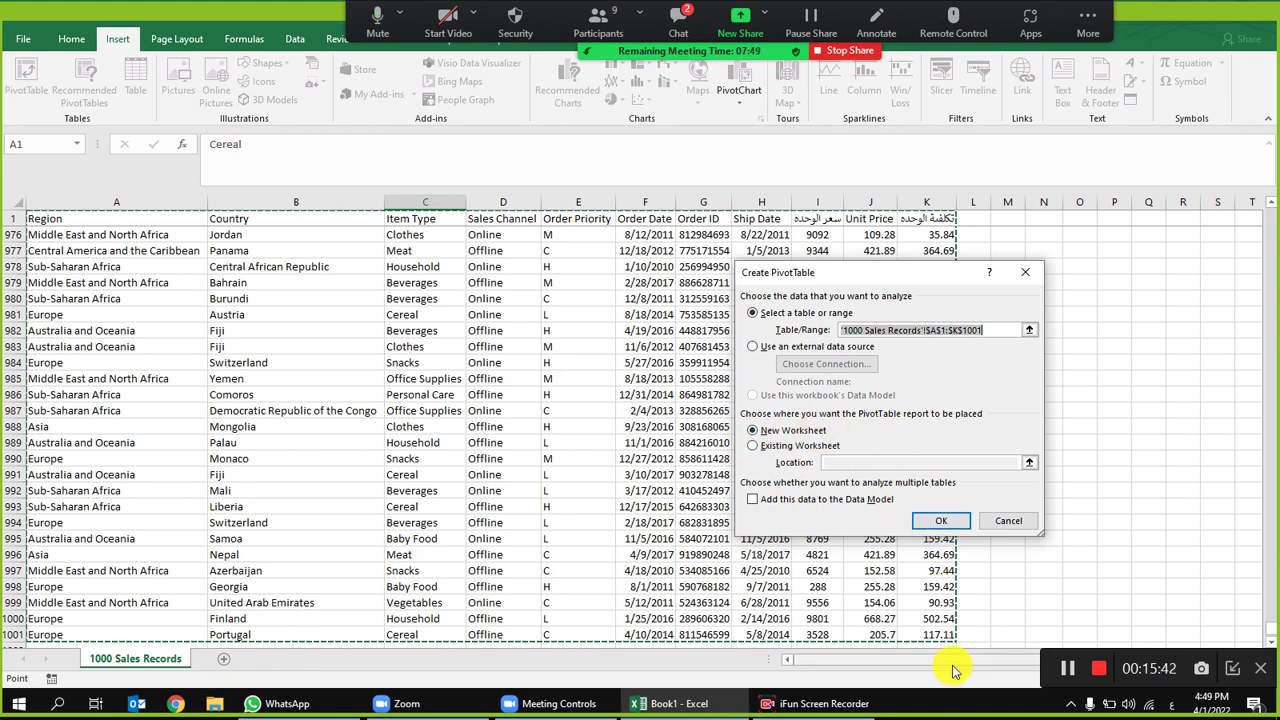
{"action": "left_click", "coordinate": [946, 523]}
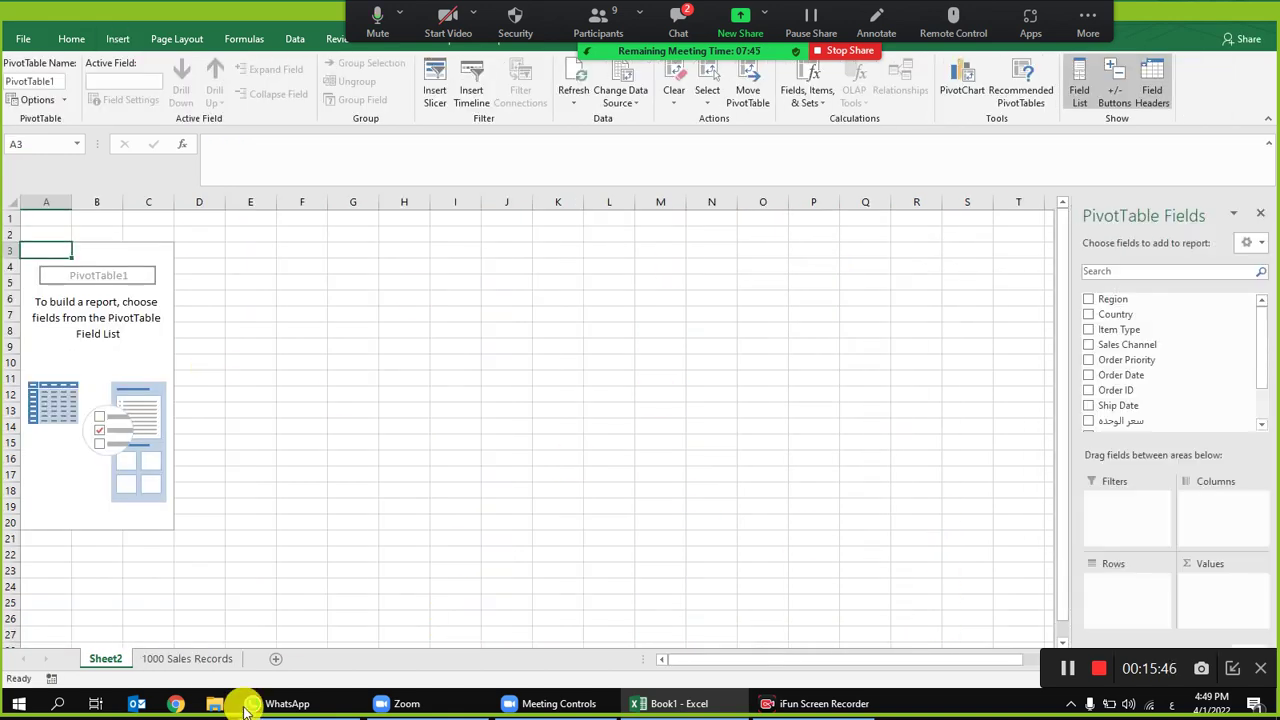
Step: Put Region in the pivot's Rows and سعر الوحدة in Values
{"action": "left_click", "coordinate": [200, 660]}
{"action": "scroll", "coordinate": [1275, 344], "scroll_direction": "up", "scroll_amount": 5}
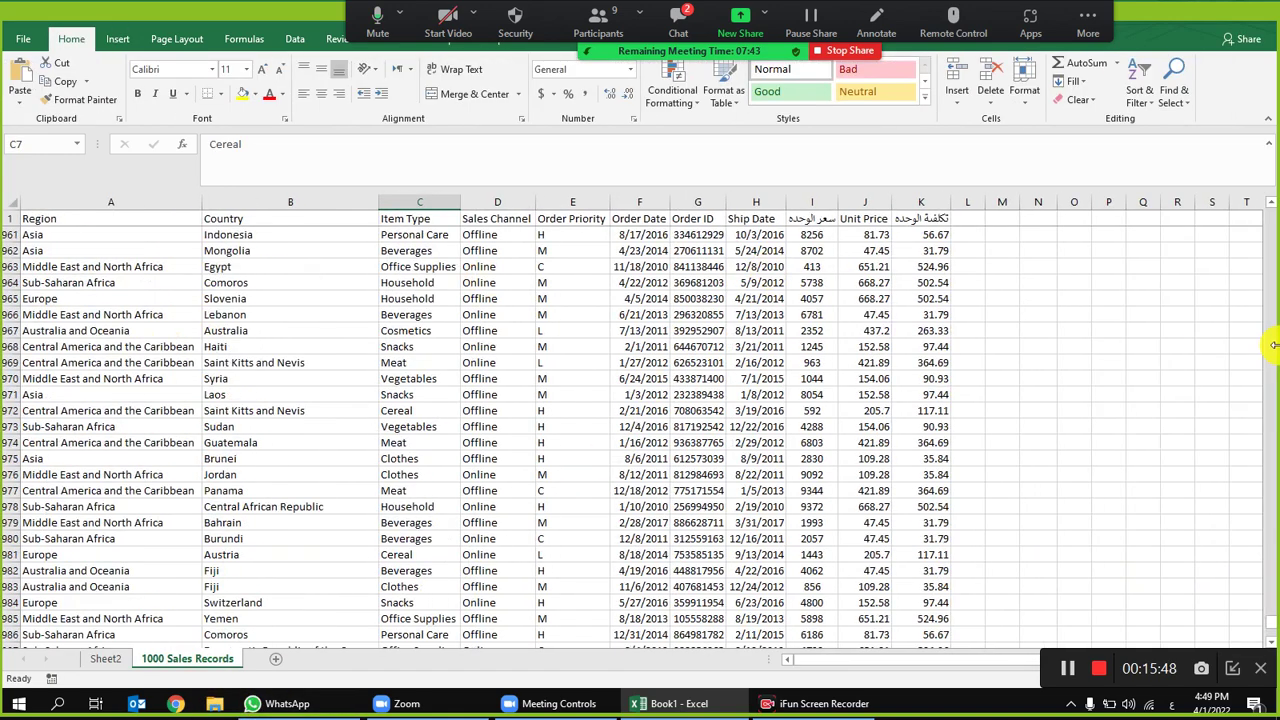
{"action": "left_click_drag", "start_coordinate": [1272, 628], "coordinate": [1268, 220]}
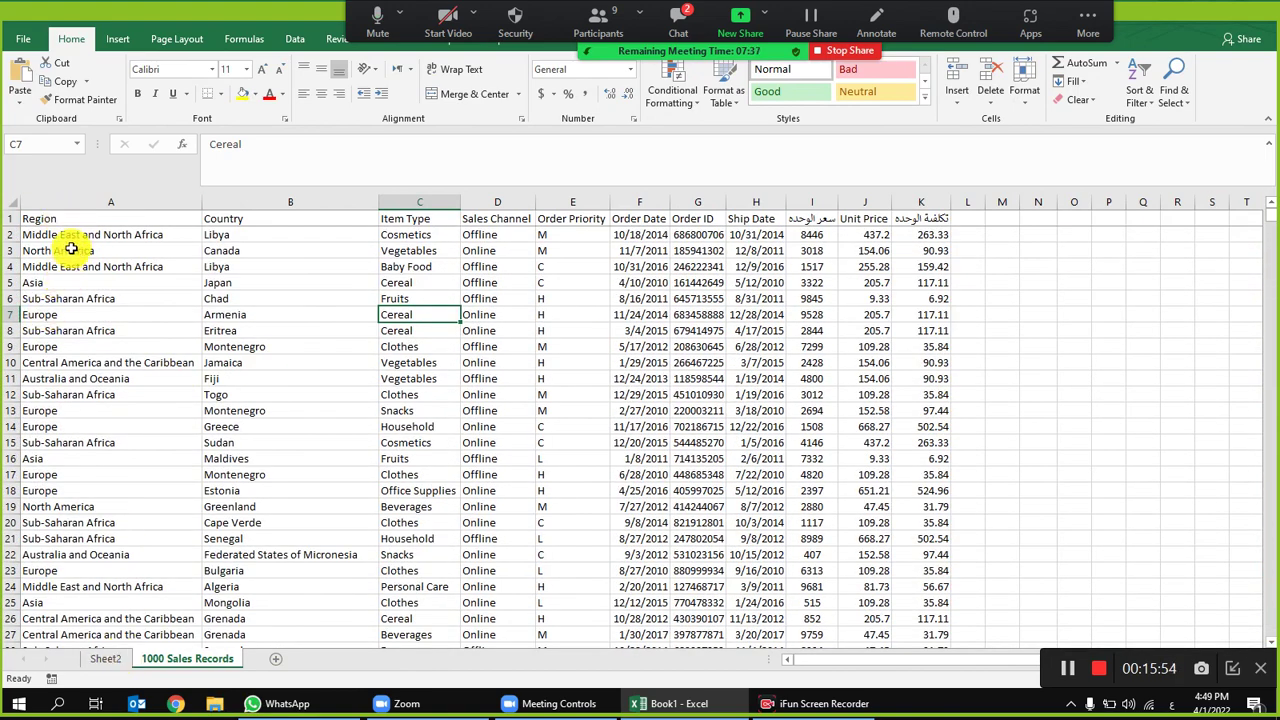
{"action": "left_click", "coordinate": [76, 238]}
{"action": "left_click", "coordinate": [80, 252]}
{"action": "left_click", "coordinate": [105, 658]}
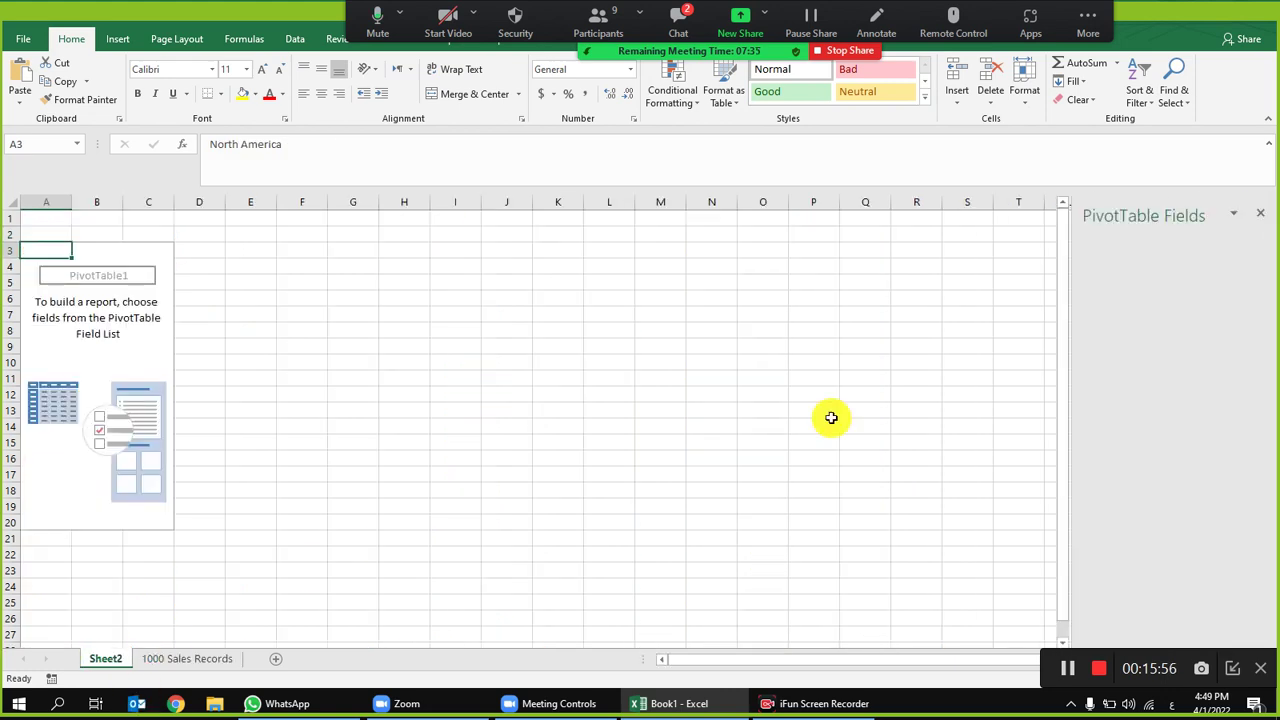
{"action": "left_click_drag", "start_coordinate": [1125, 307], "coordinate": [1114, 591]}
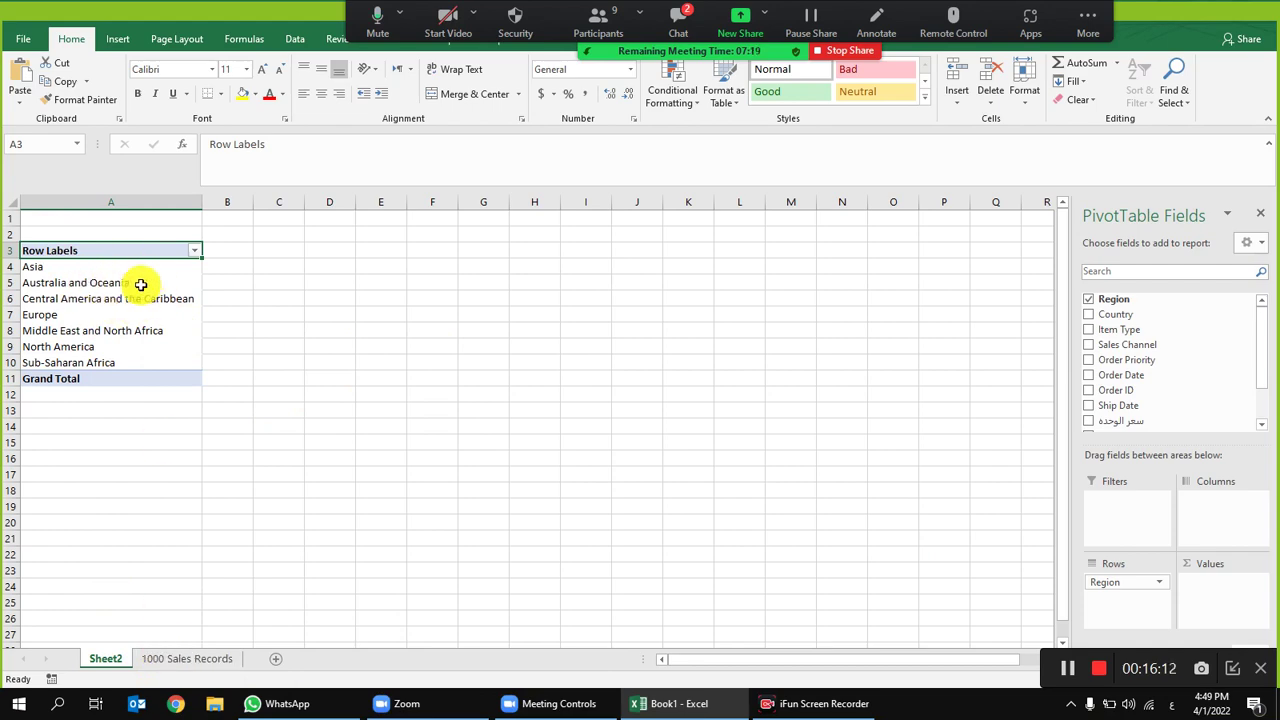
{"action": "left_click", "coordinate": [160, 664]}
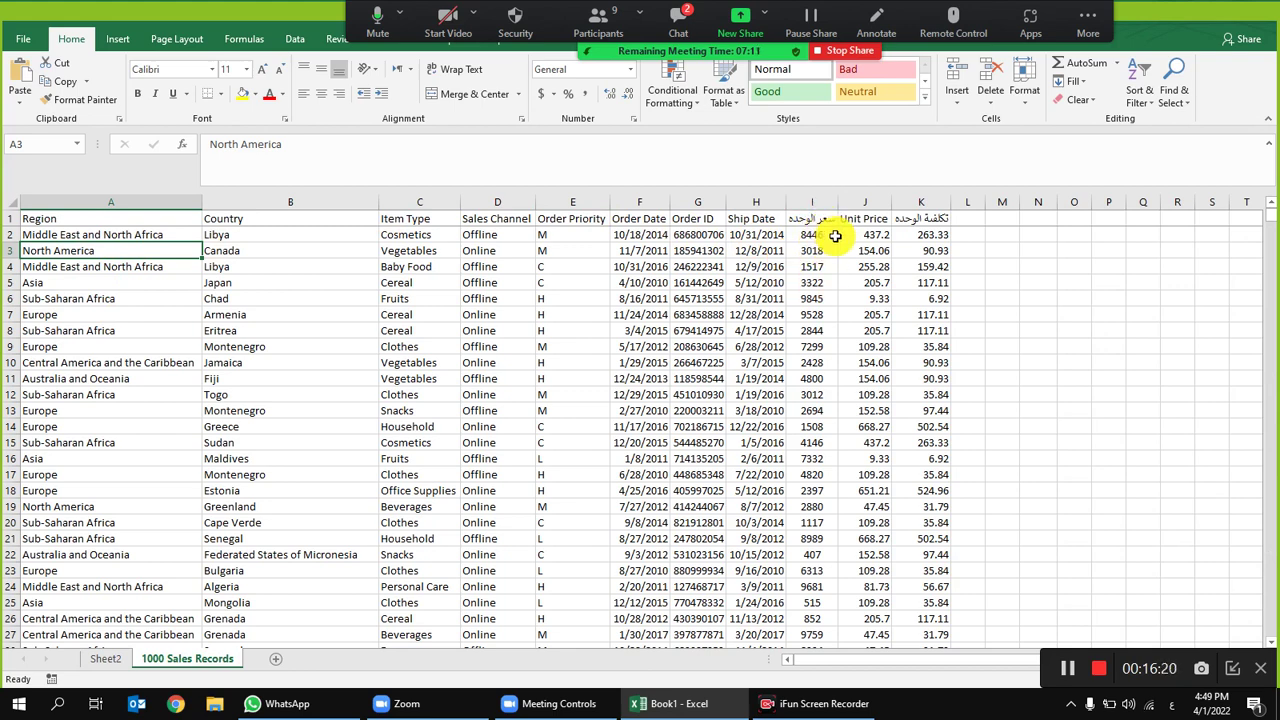
{"action": "left_click", "coordinate": [100, 658]}
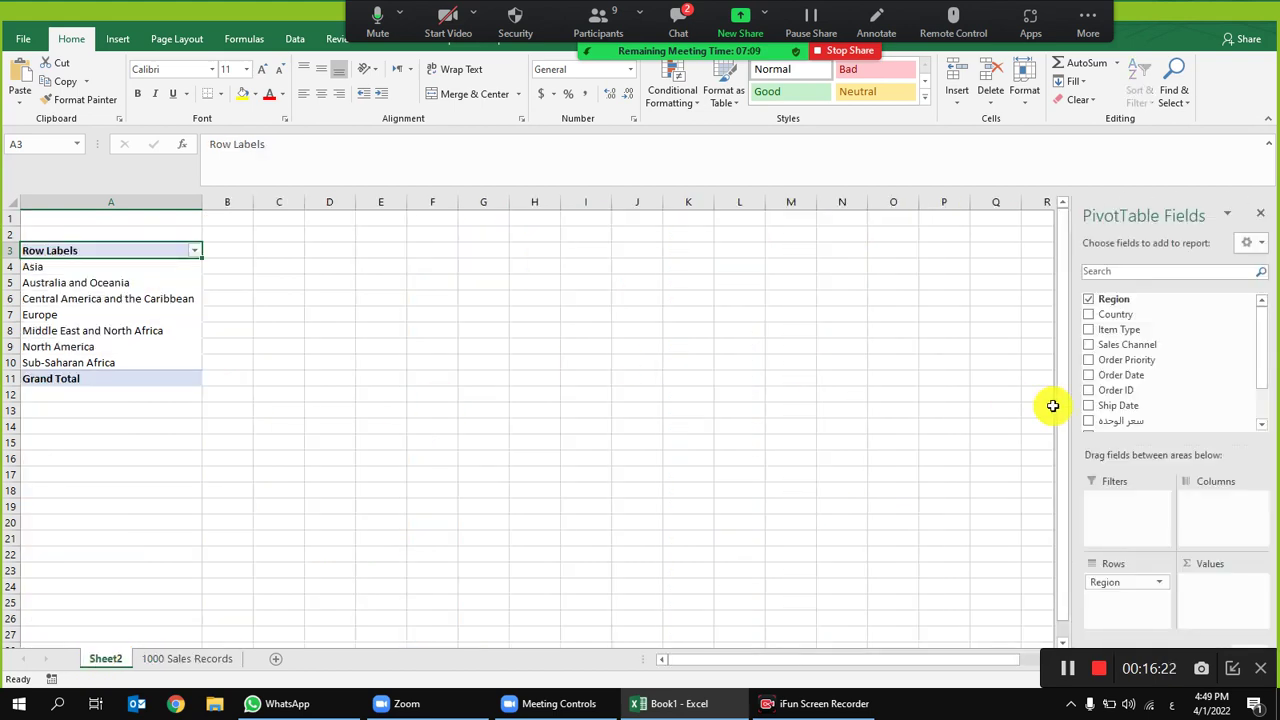
{"action": "scroll", "coordinate": [1187, 385], "scroll_direction": "down", "scroll_amount": 1}
{"action": "left_click_drag", "start_coordinate": [1166, 371], "coordinate": [1220, 590]}
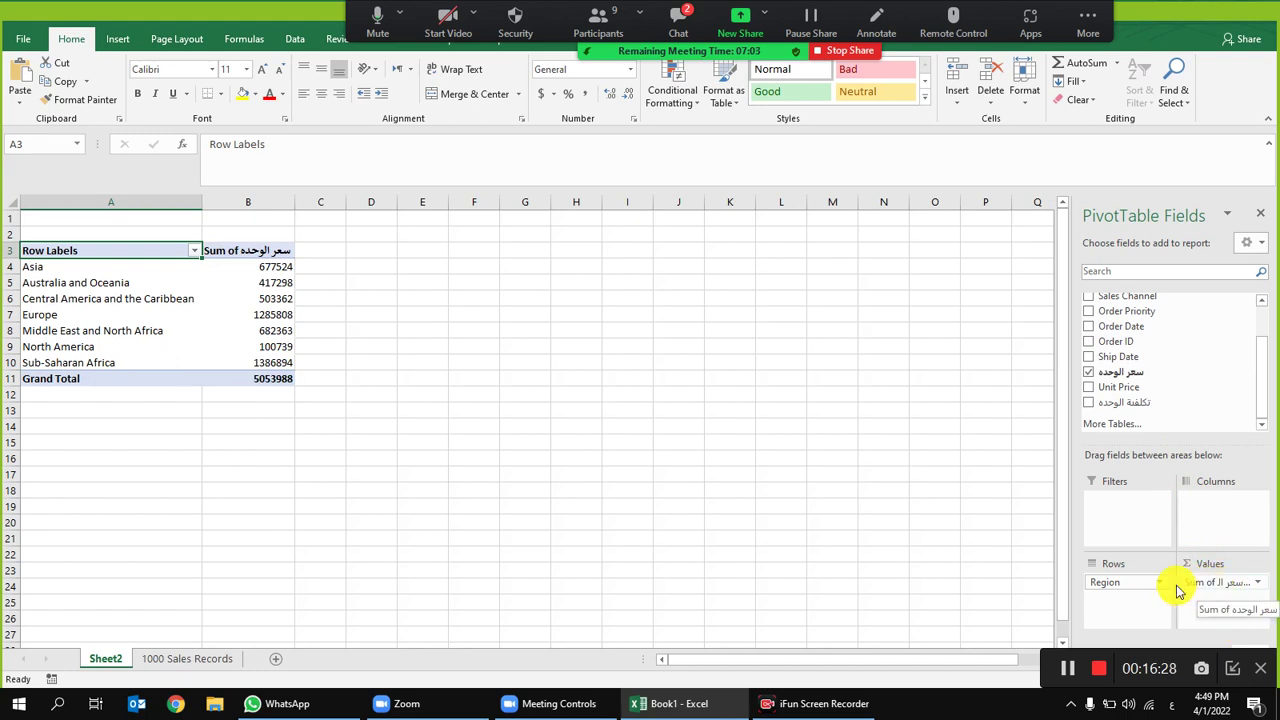
Step: Give the pivot sums in column B comma style with zero decimal places
{"action": "left_click", "coordinate": [250, 202]}
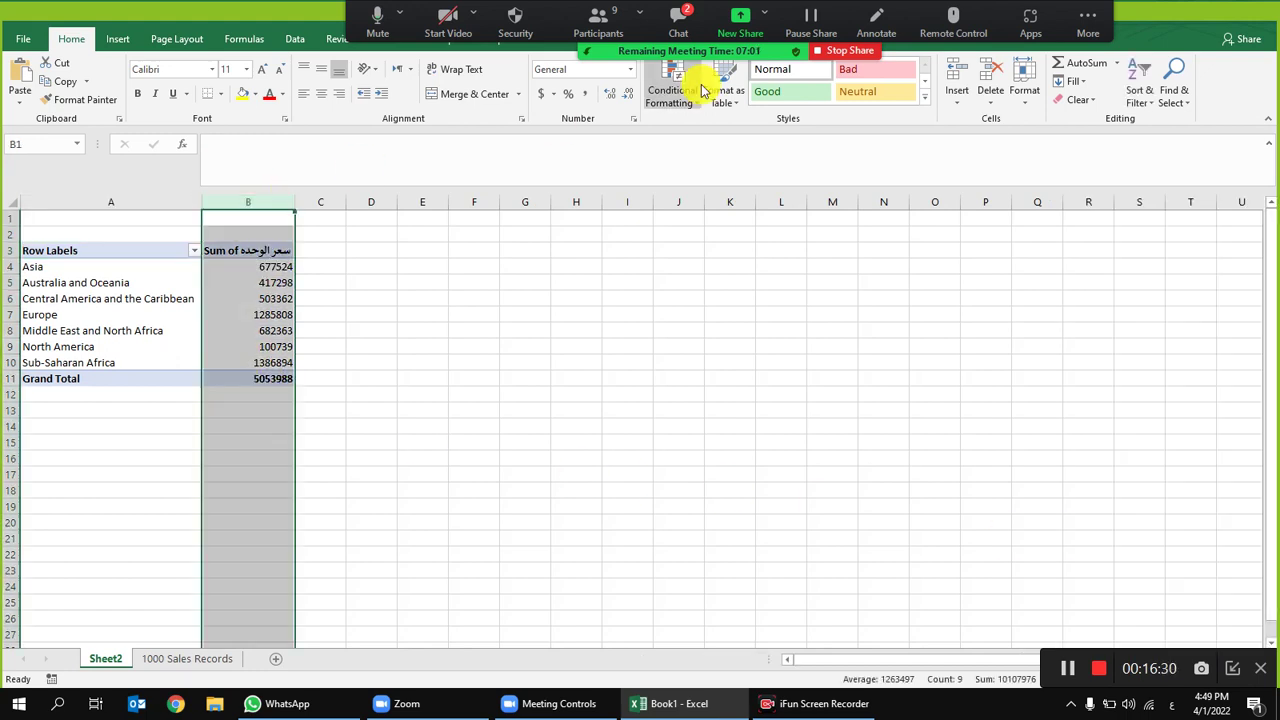
{"action": "left_click", "coordinate": [585, 94]}
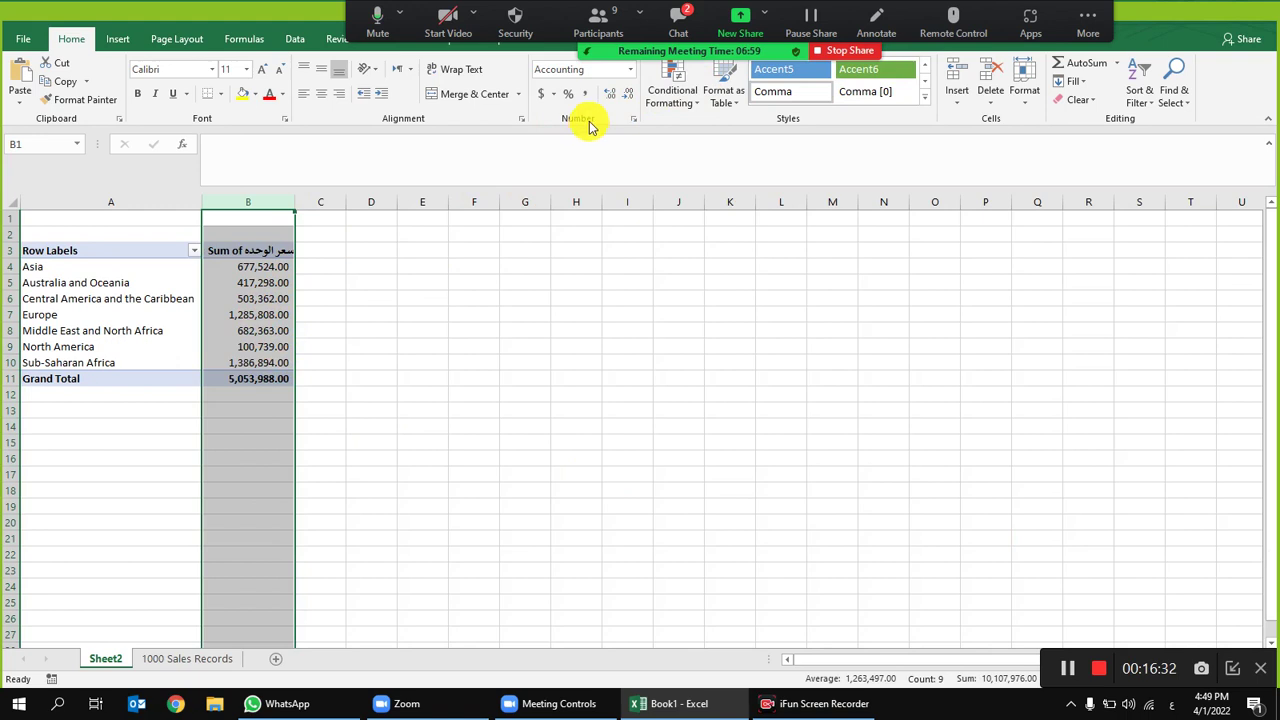
{"action": "left_click", "coordinate": [606, 97]}
{"action": "left_click", "coordinate": [608, 97]}
{"action": "left_click", "coordinate": [613, 97]}
{"action": "left_click", "coordinate": [616, 98]}
{"action": "left_click", "coordinate": [632, 97]}
{"action": "left_click", "coordinate": [632, 97]}
{"action": "left_click", "coordinate": [632, 97]}
{"action": "left_click", "coordinate": [632, 97]}
{"action": "left_click", "coordinate": [632, 97]}
{"action": "left_click", "coordinate": [632, 97]}
{"action": "left_click", "coordinate": [296, 330]}
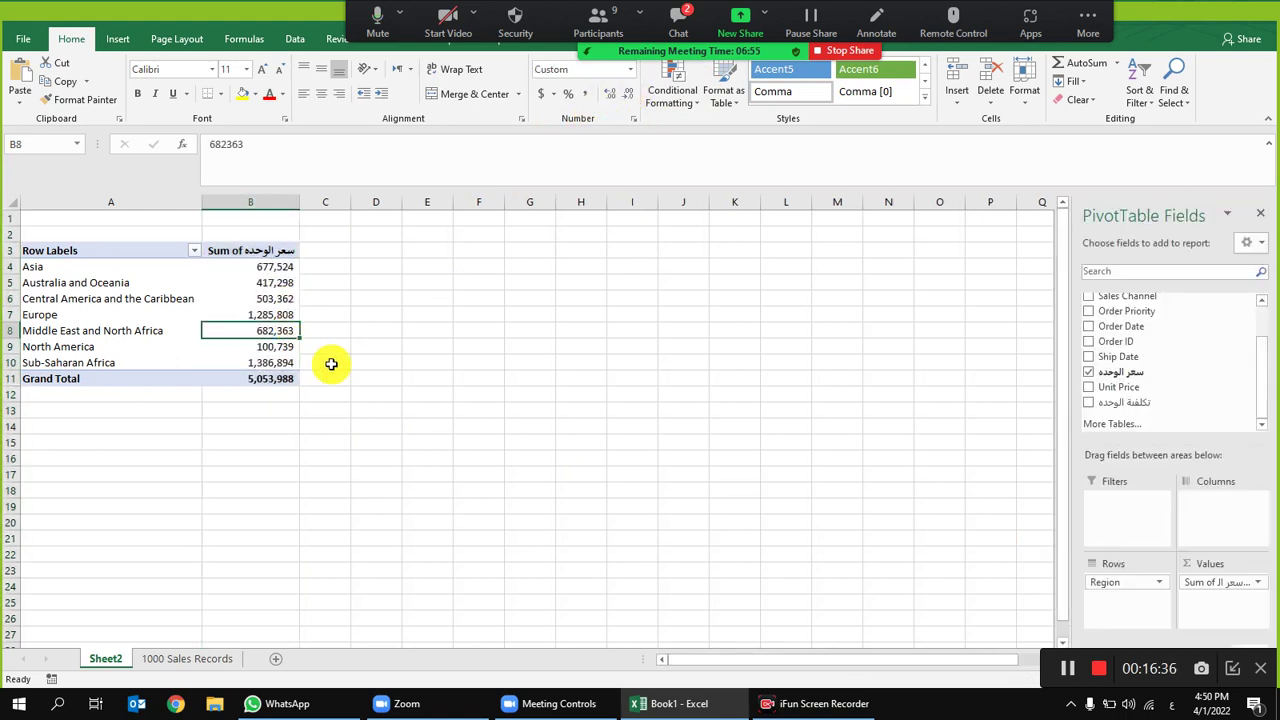
Step: Check the formatted Asia total in B4, then return to the 1000 Sales Records sheet
{"action": "left_click", "coordinate": [591, 334]}
{"action": "left_click", "coordinate": [126, 266]}
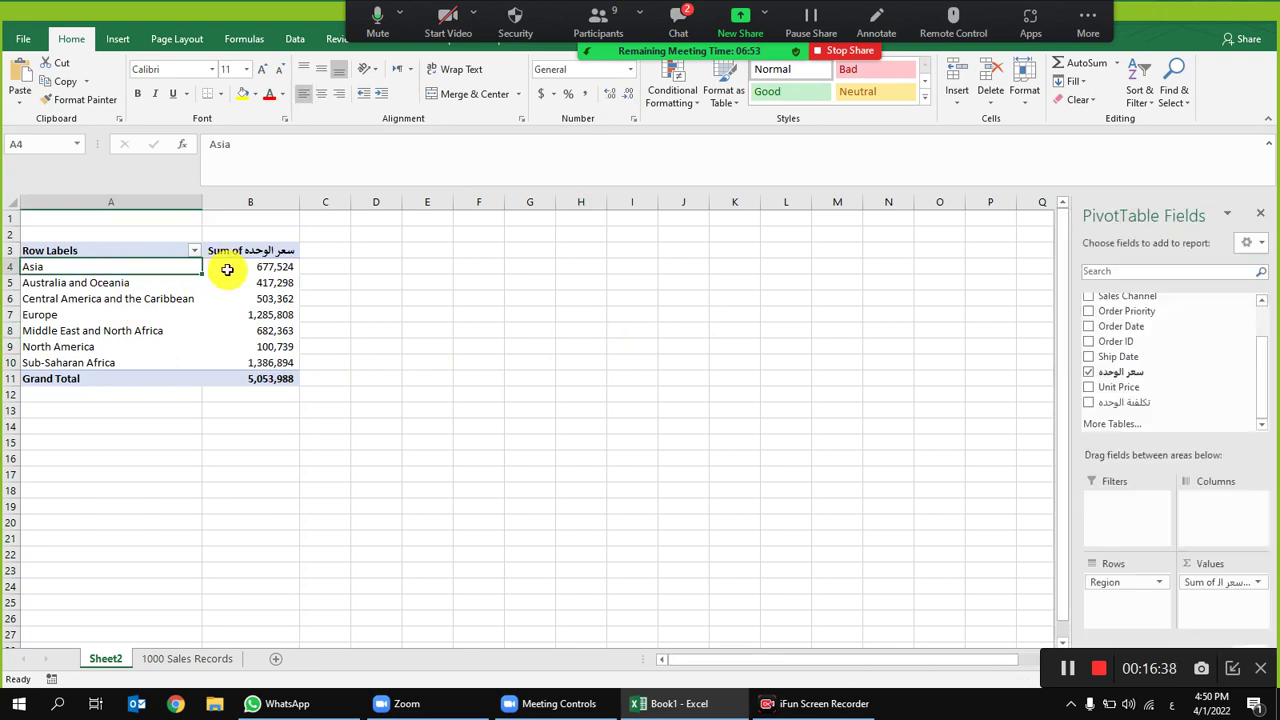
{"action": "left_click", "coordinate": [258, 266]}
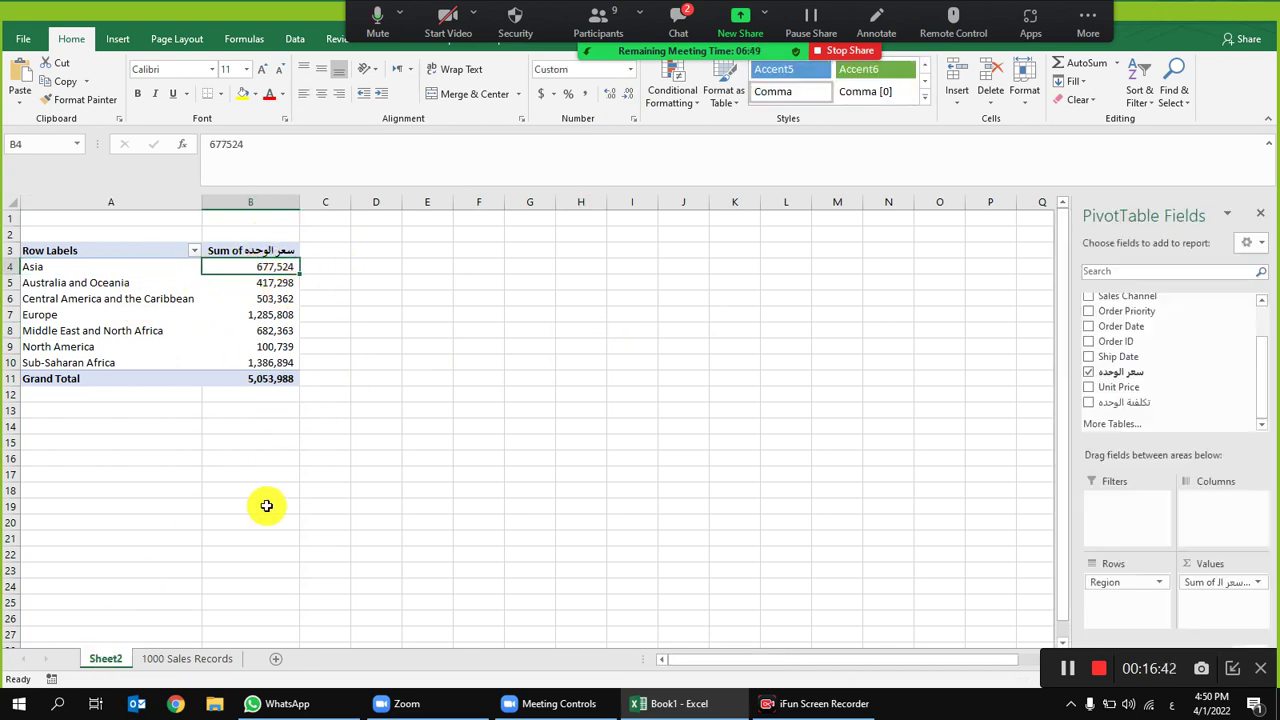
{"action": "left_click", "coordinate": [200, 658]}
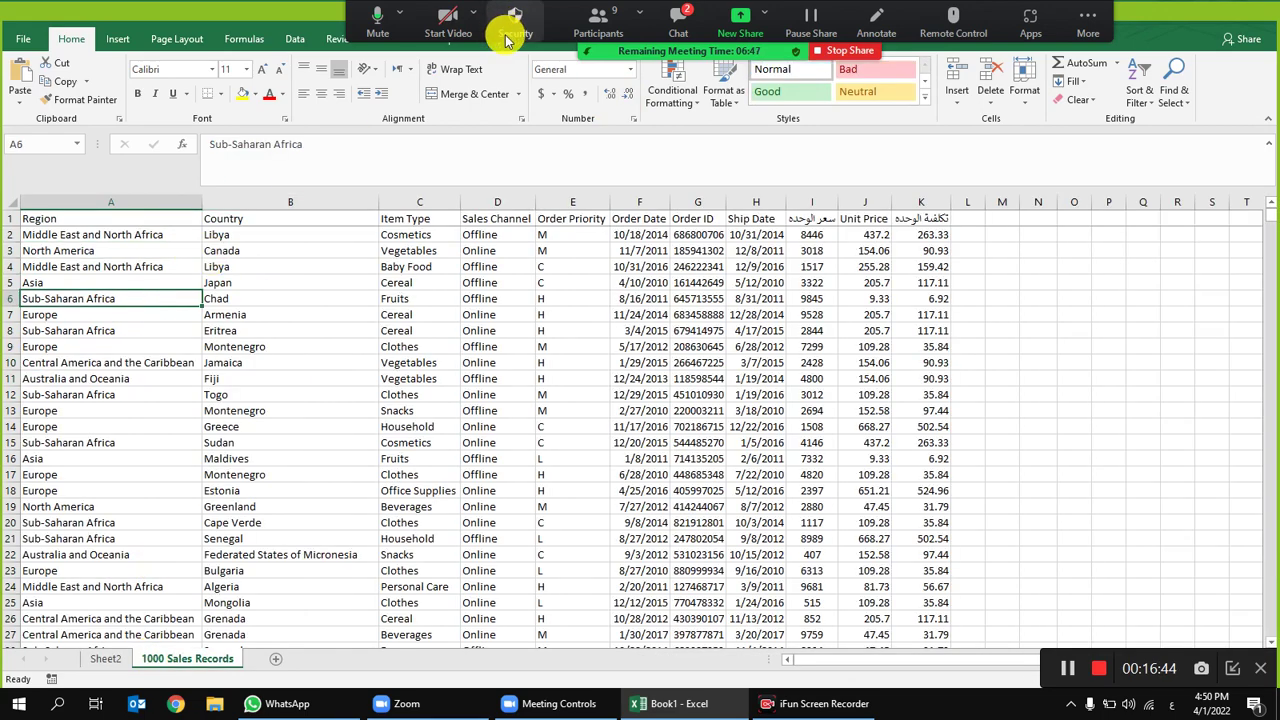
Step: Filter the sales records to show only Asia and select column I
{"action": "left_click_drag", "start_coordinate": [846, 12], "coordinate": [1063, 251]}
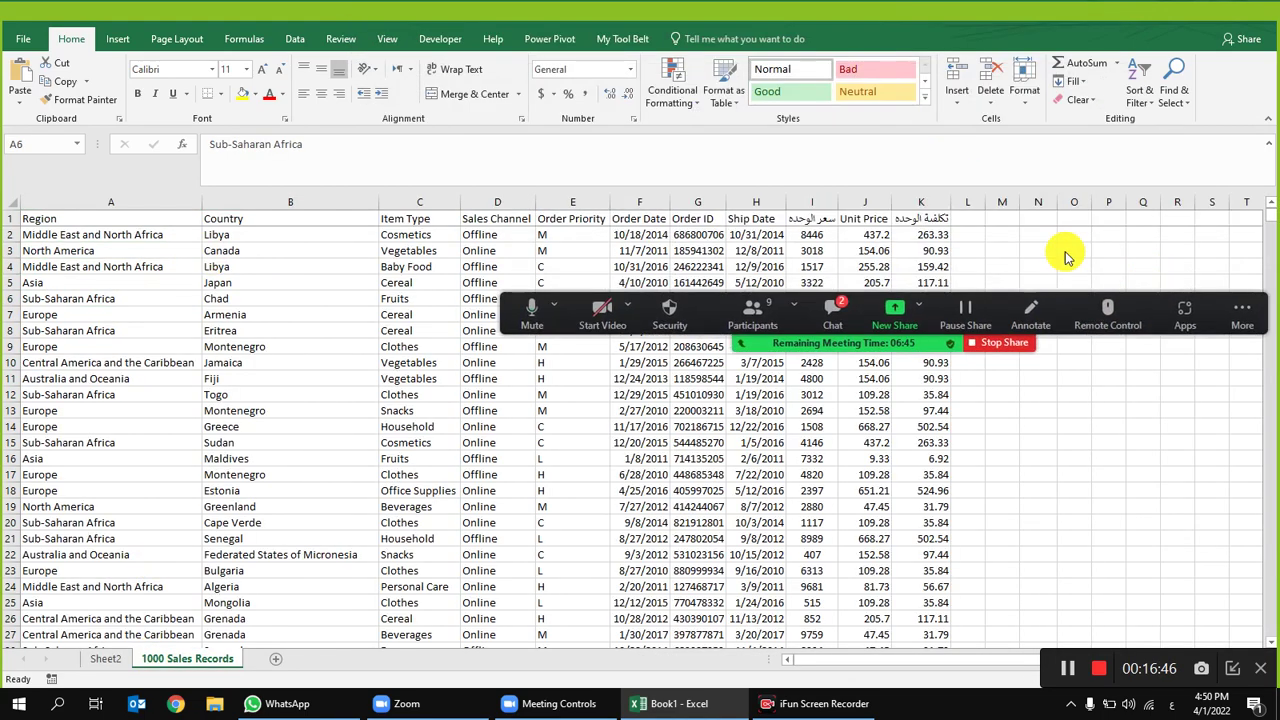
{"action": "left_click", "coordinate": [295, 38]}
{"action": "left_click", "coordinate": [514, 80]}
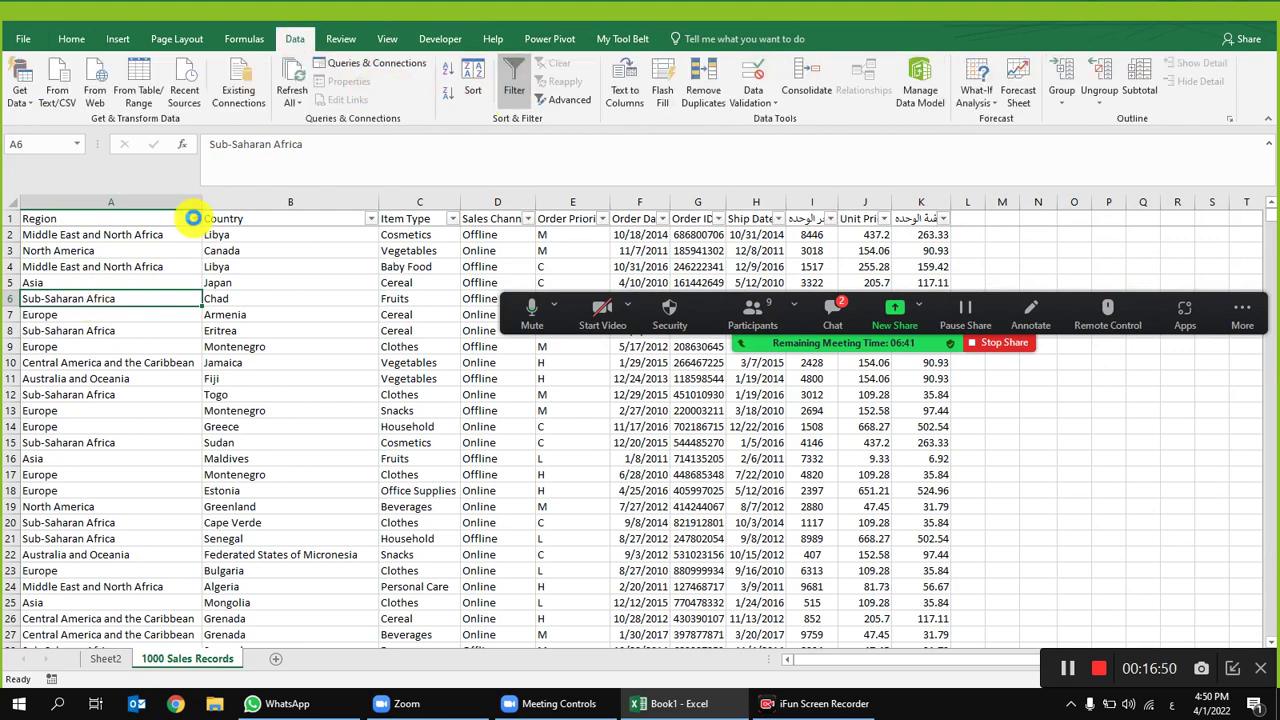
{"action": "left_click", "coordinate": [194, 218]}
{"action": "left_click", "coordinate": [283, 516]}
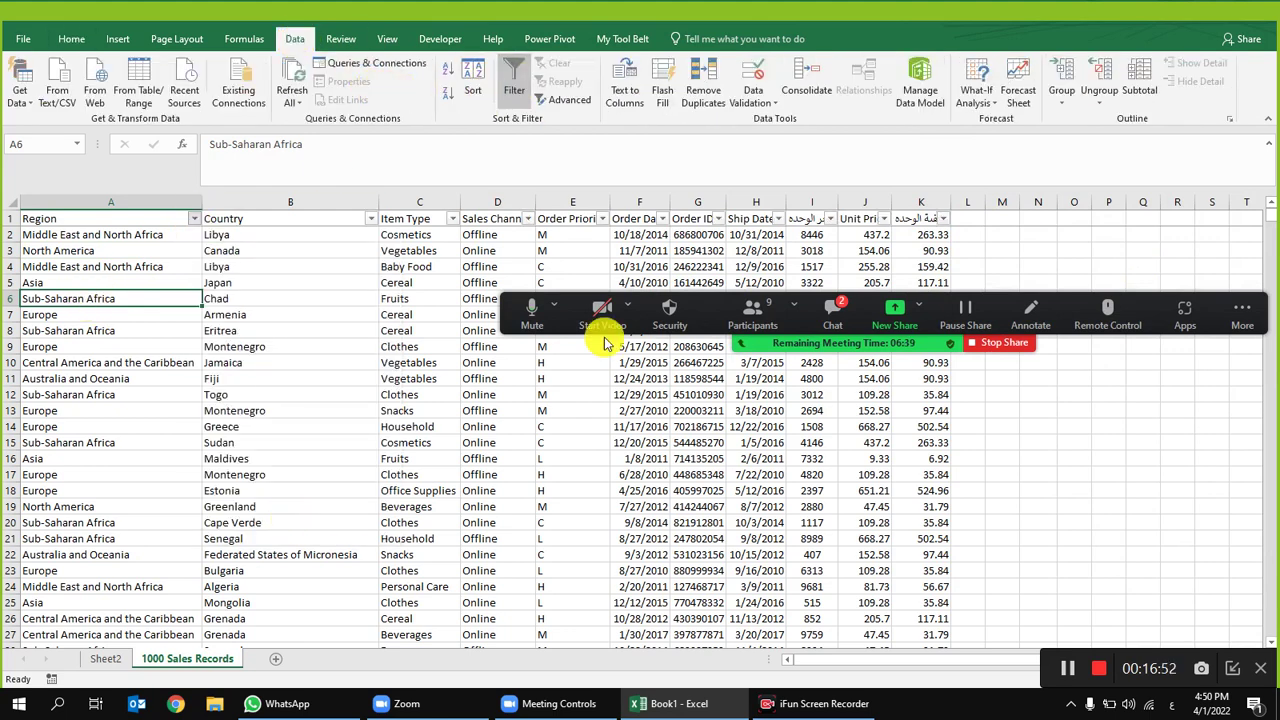
{"action": "left_click", "coordinate": [813, 201]}
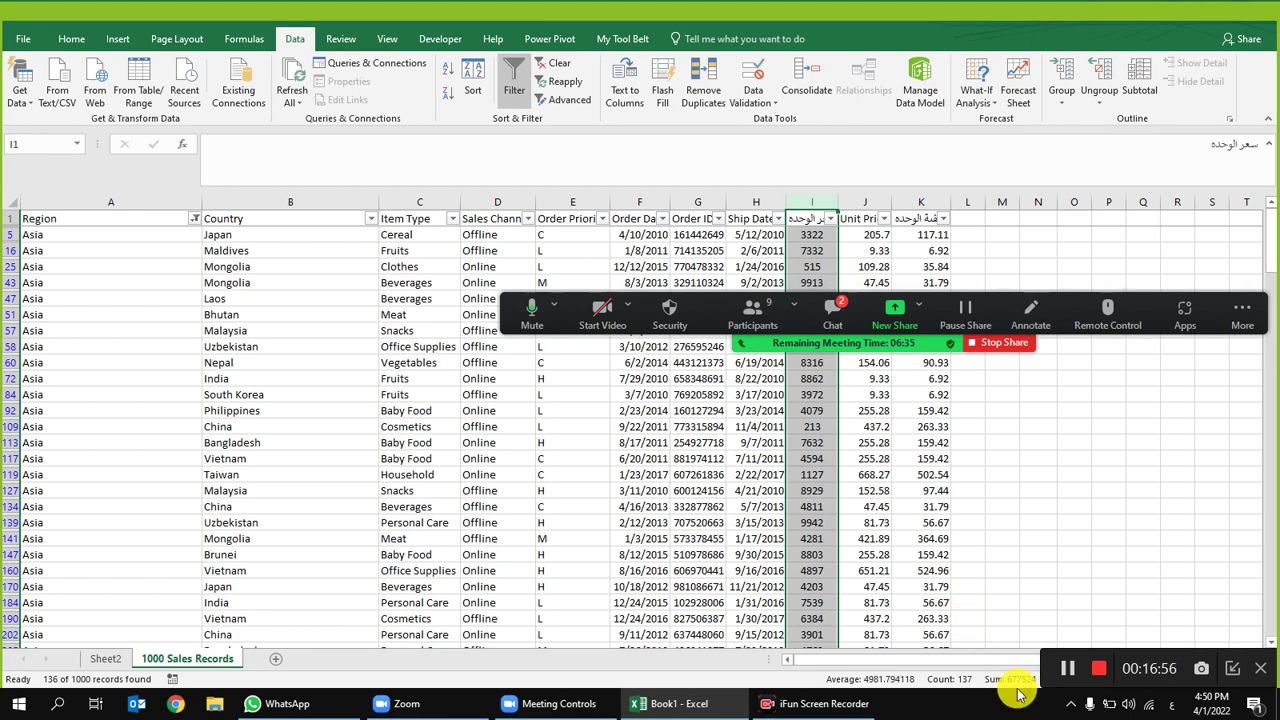
Step: Compare the pivot's Asia total of 677,524 against the filtered records, ending on Sheet2
{"action": "left_click", "coordinate": [105, 658]}
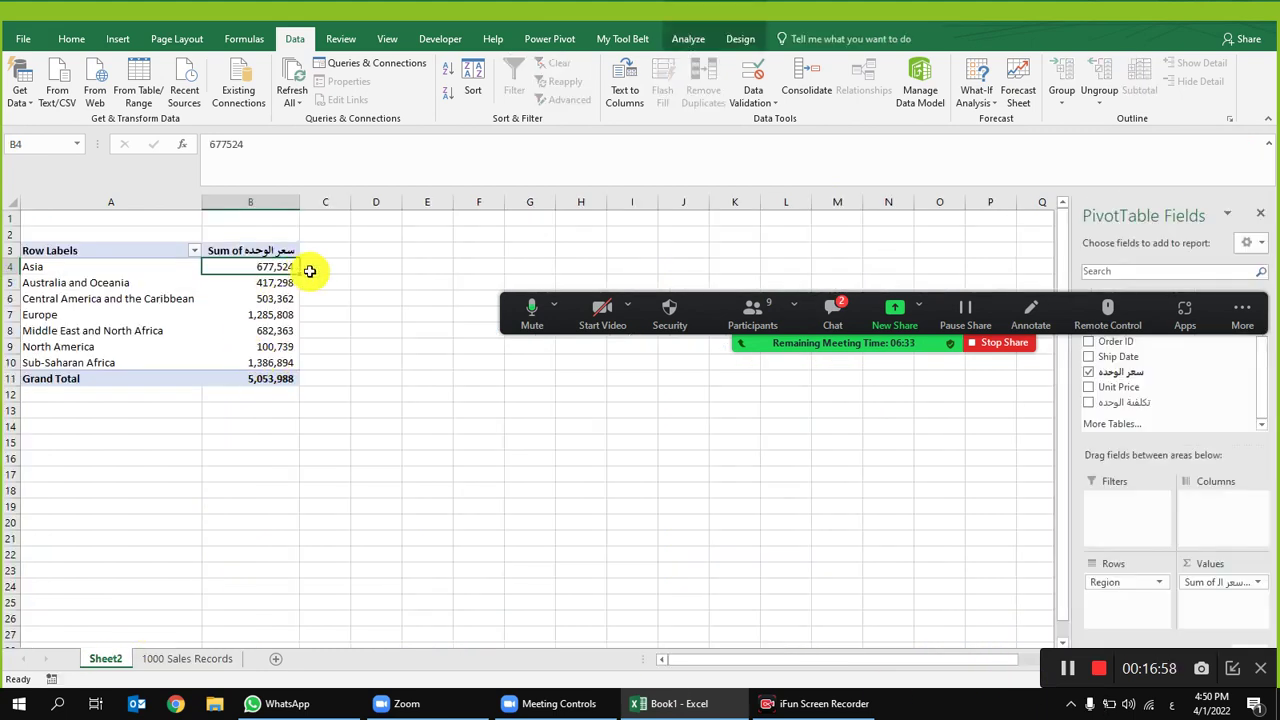
{"action": "mouse_move", "coordinate": [297, 317]}
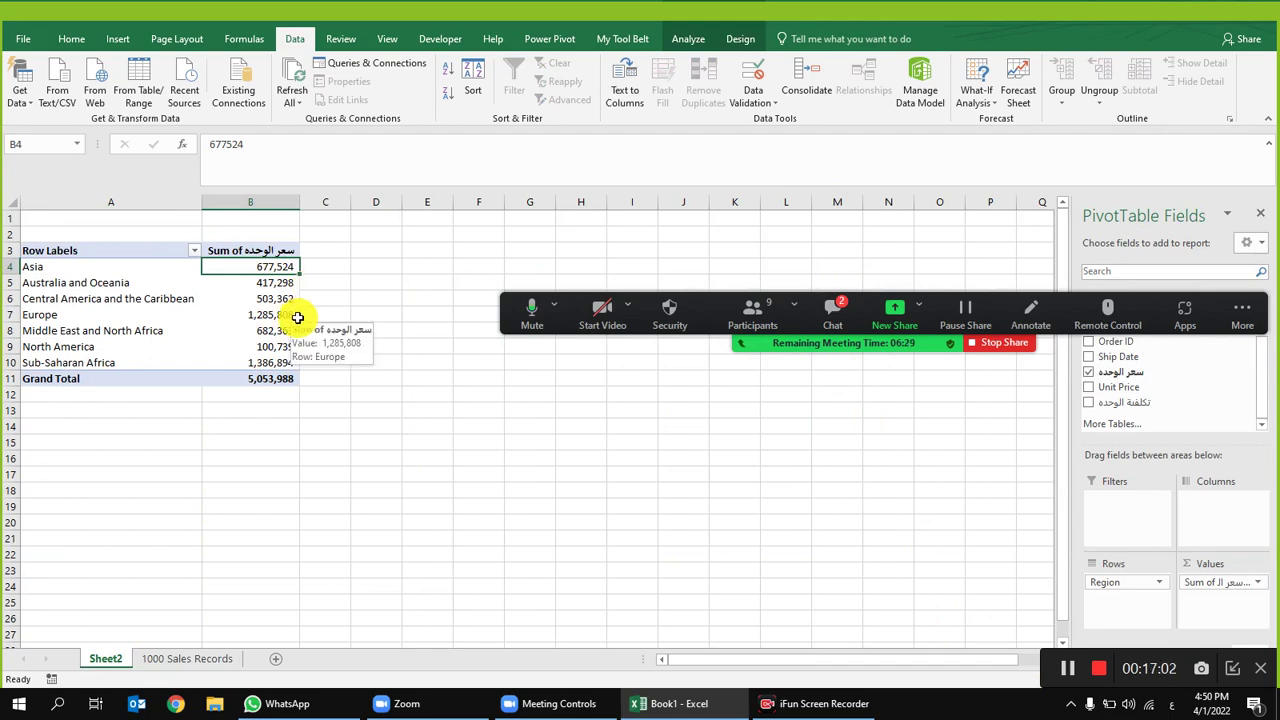
{"action": "left_click", "coordinate": [178, 657]}
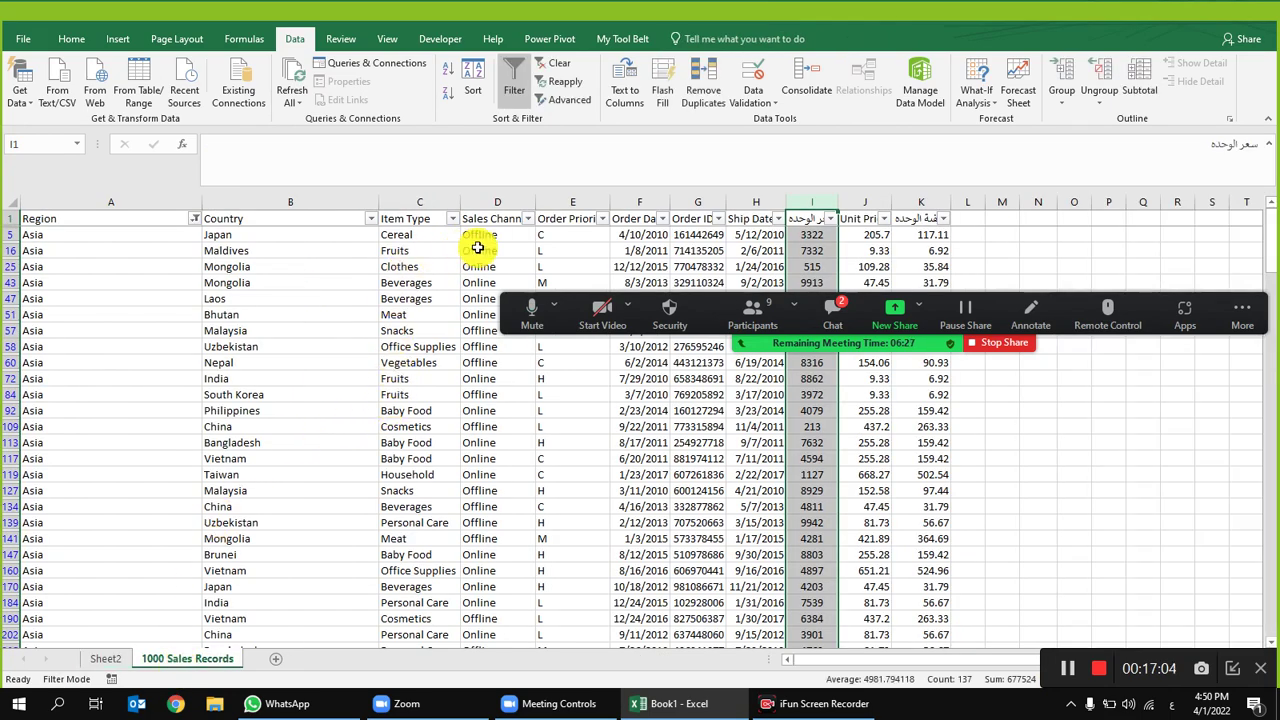
{"action": "left_click", "coordinate": [549, 249]}
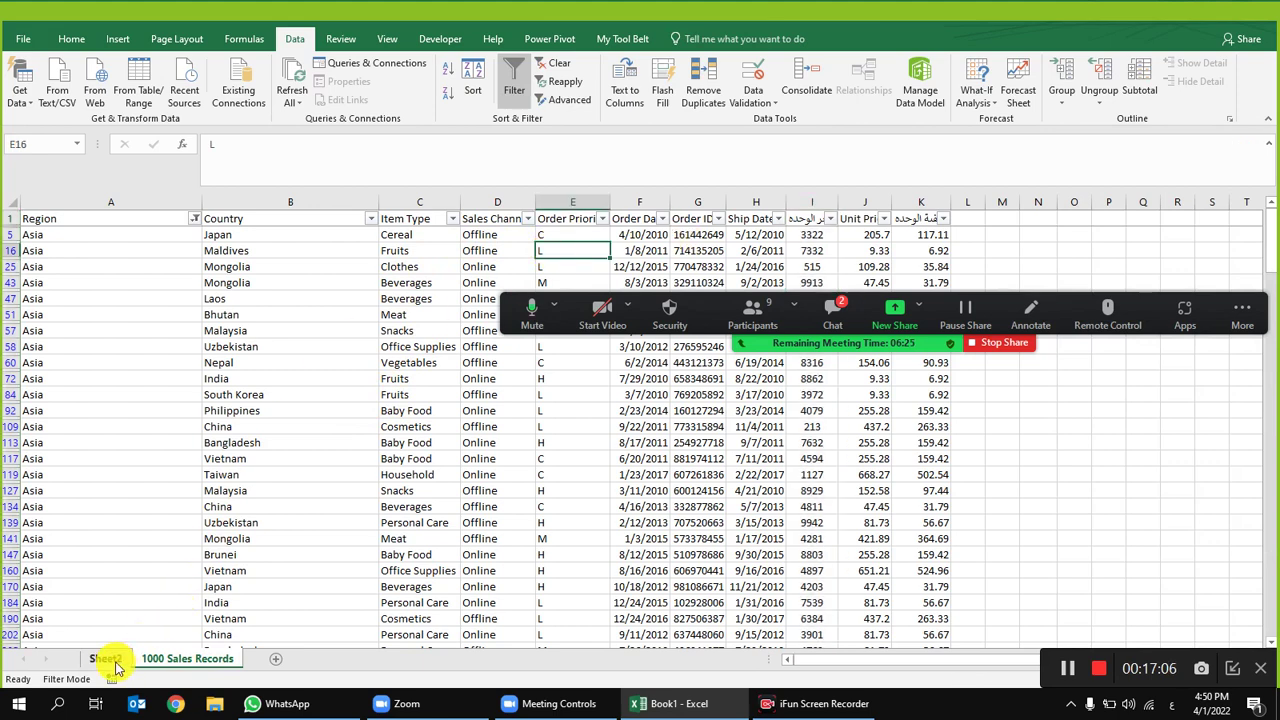
{"action": "left_click", "coordinate": [110, 659]}
{"action": "left_click_drag", "start_coordinate": [1057, 297], "coordinate": [839, 80]}
{"action": "left_click_drag", "start_coordinate": [1258, 388], "coordinate": [1259, 326]}
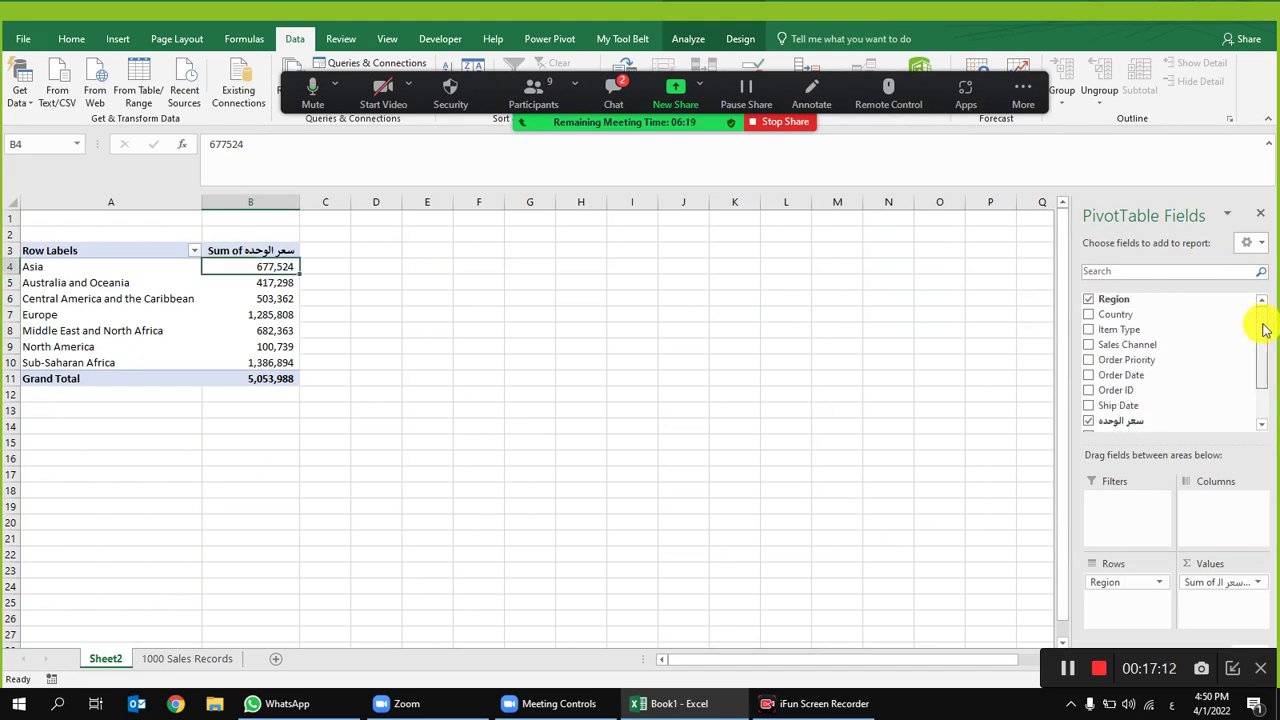
Step: Add Order Date to the pivot rows, grouped into years, quarters and months
{"action": "left_click_drag", "start_coordinate": [1150, 381], "coordinate": [1110, 583]}
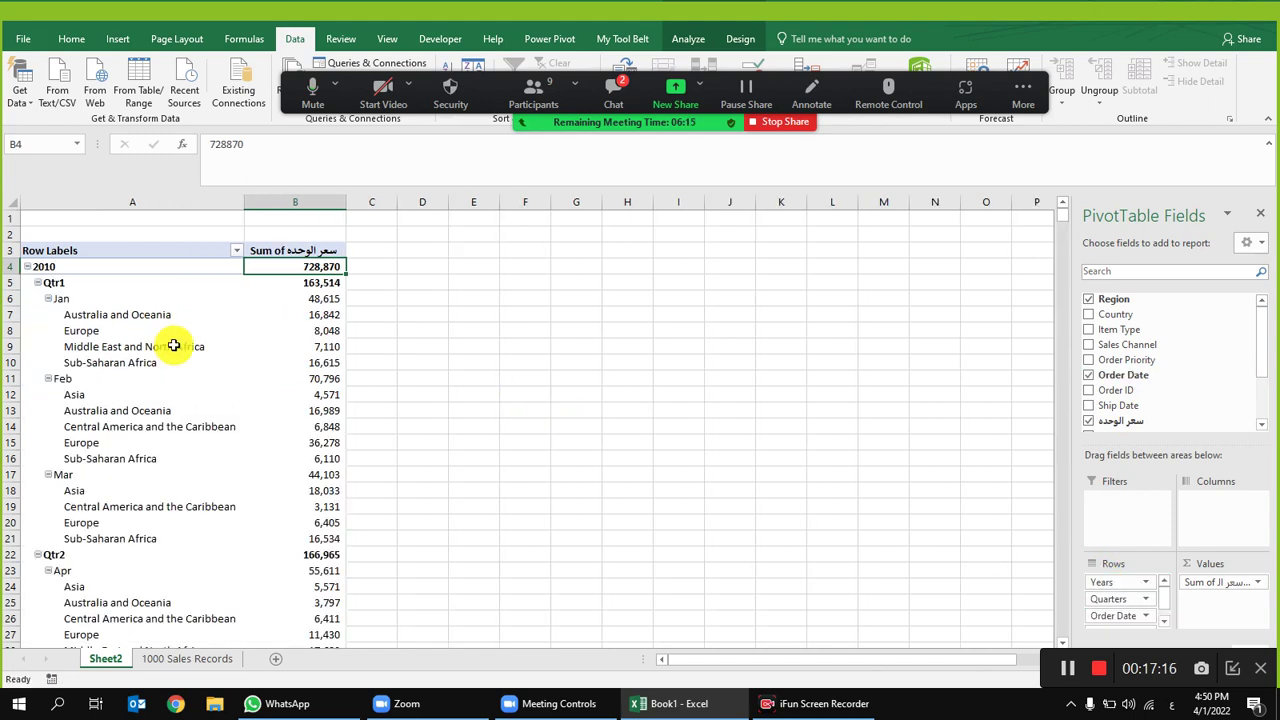
{"action": "left_click", "coordinate": [134, 346]}
{"action": "left_click_drag", "start_coordinate": [834, 80], "coordinate": [935, 220]}
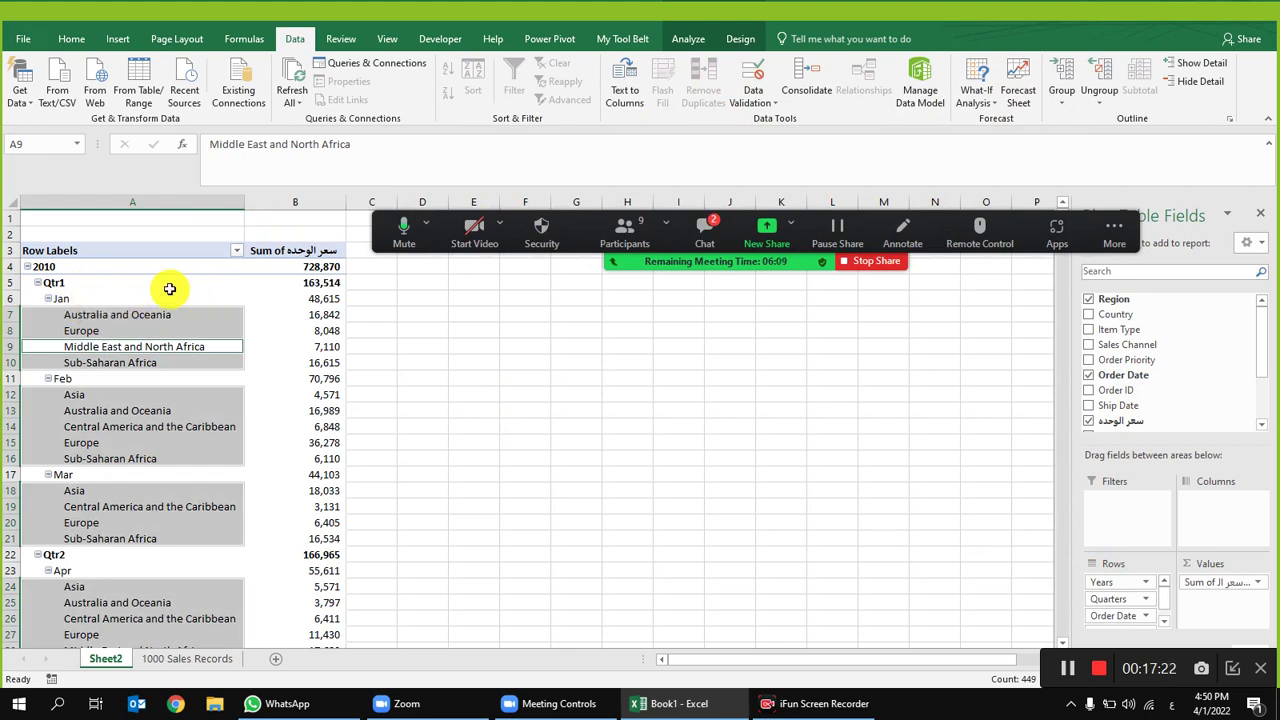
{"action": "left_click", "coordinate": [201, 297]}
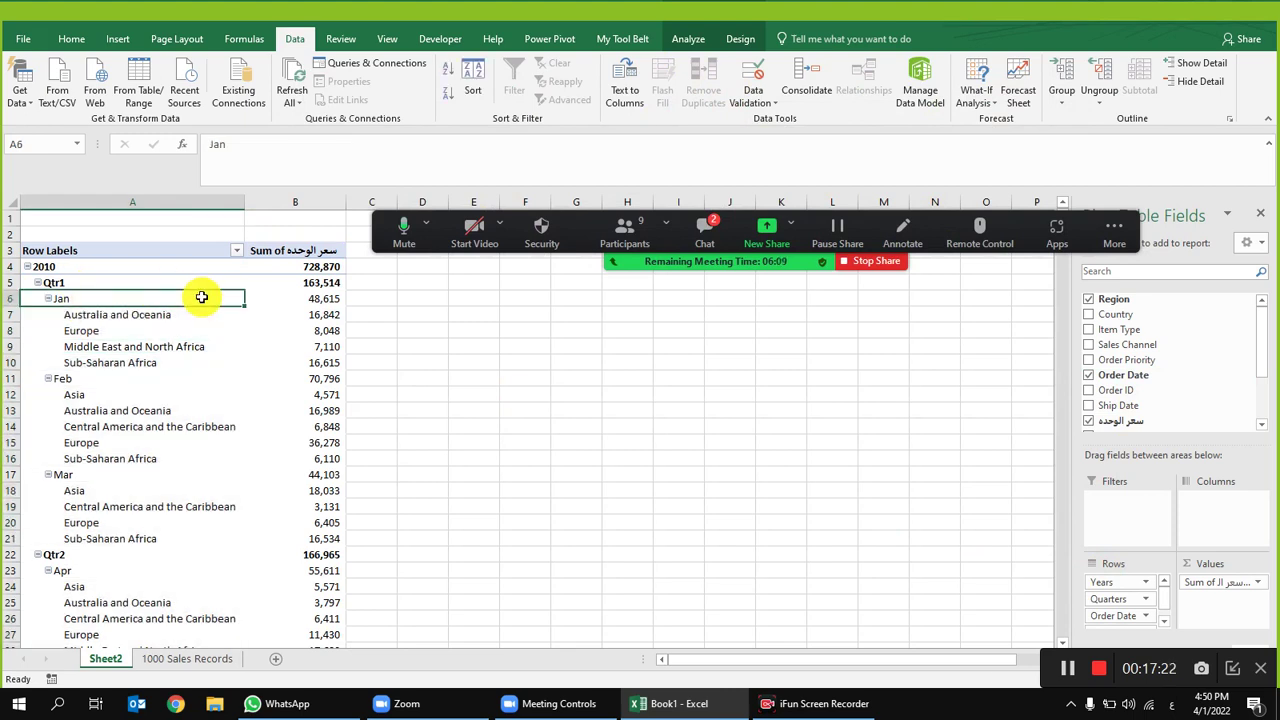
Step: Switch the pivot to tabular layout with repeated item labels and no subtotals
{"action": "left_click", "coordinate": [739, 39]}
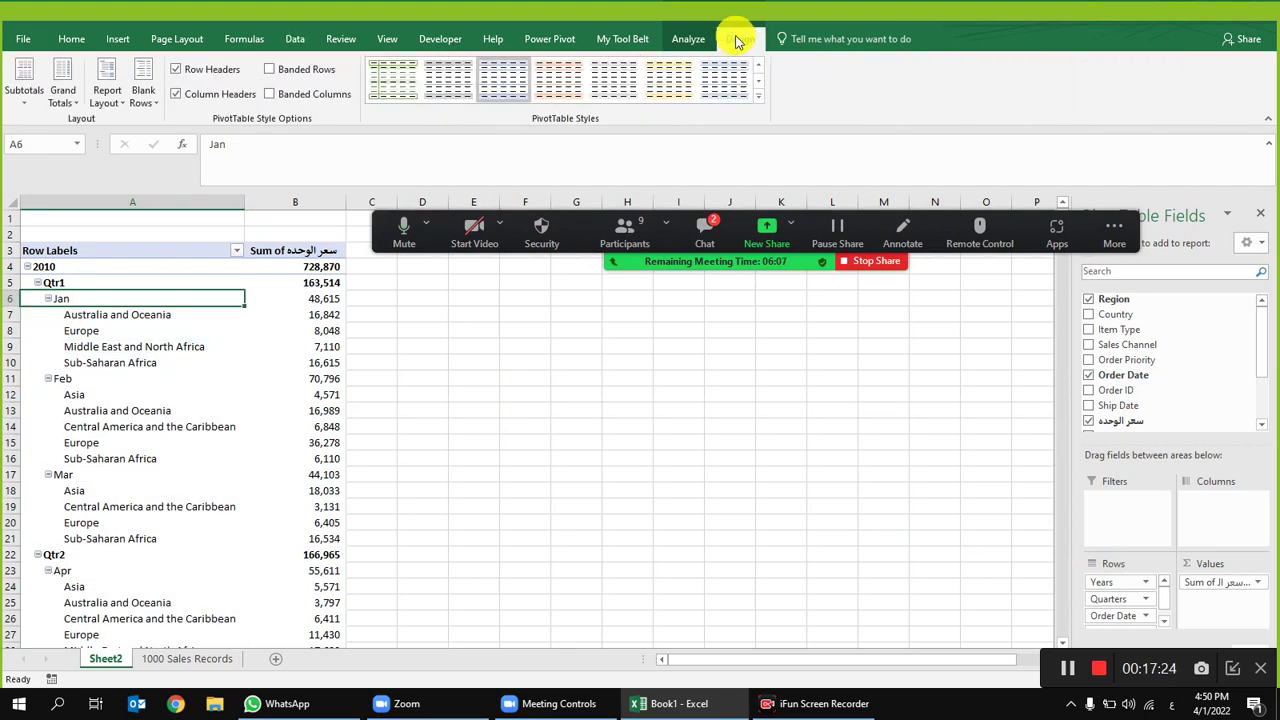
{"action": "left_click", "coordinate": [111, 104]}
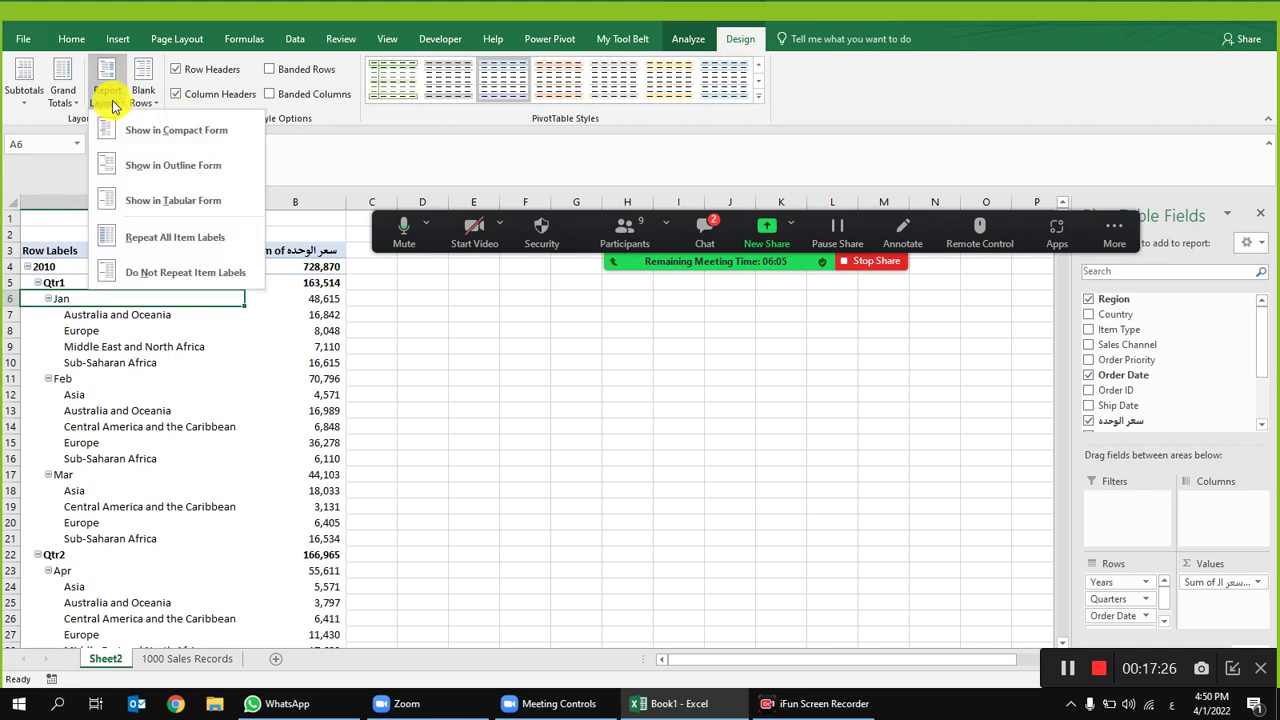
{"action": "left_click", "coordinate": [160, 204]}
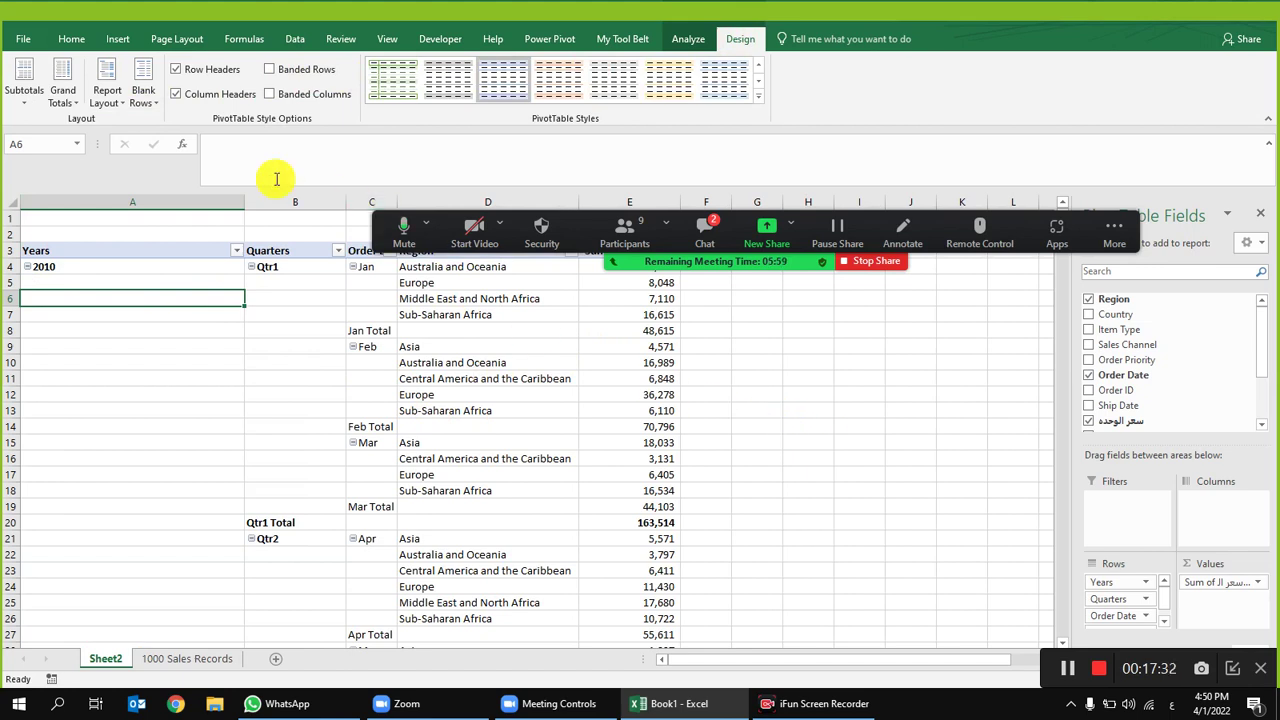
{"action": "left_click", "coordinate": [108, 95]}
{"action": "left_click", "coordinate": [135, 237]}
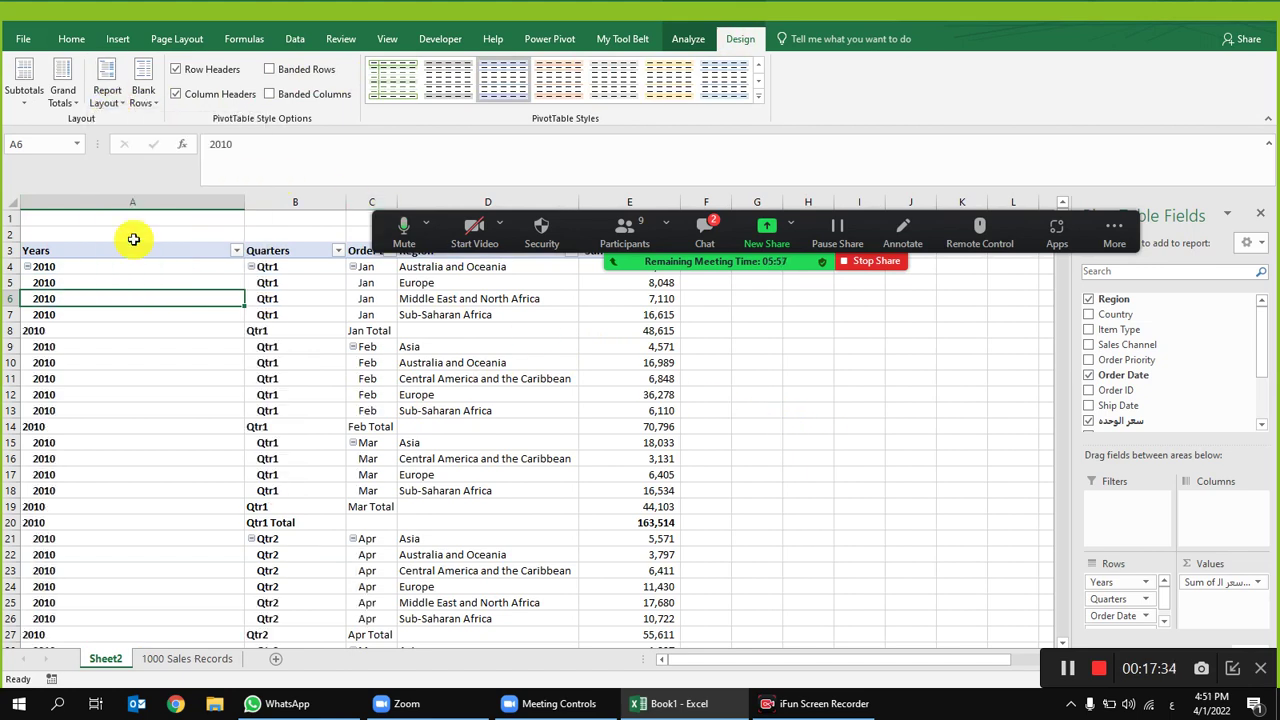
{"action": "left_click", "coordinate": [60, 98]}
{"action": "left_click", "coordinate": [80, 128]}
{"action": "left_click", "coordinate": [24, 80]}
{"action": "left_click", "coordinate": [60, 126]}
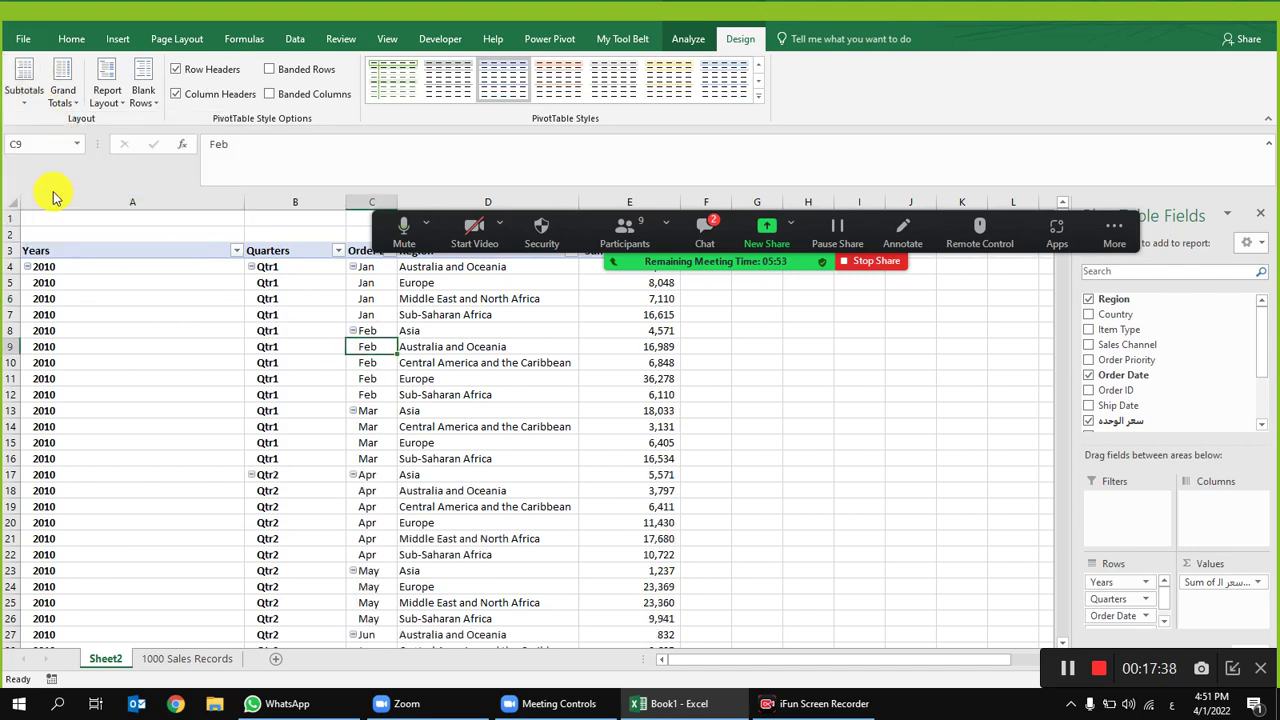
Step: Autofit all columns on the sheet and widen column A
{"action": "left_click", "coordinate": [12, 200]}
{"action": "double_click", "coordinate": [249, 203]}
{"action": "left_click", "coordinate": [257, 343]}
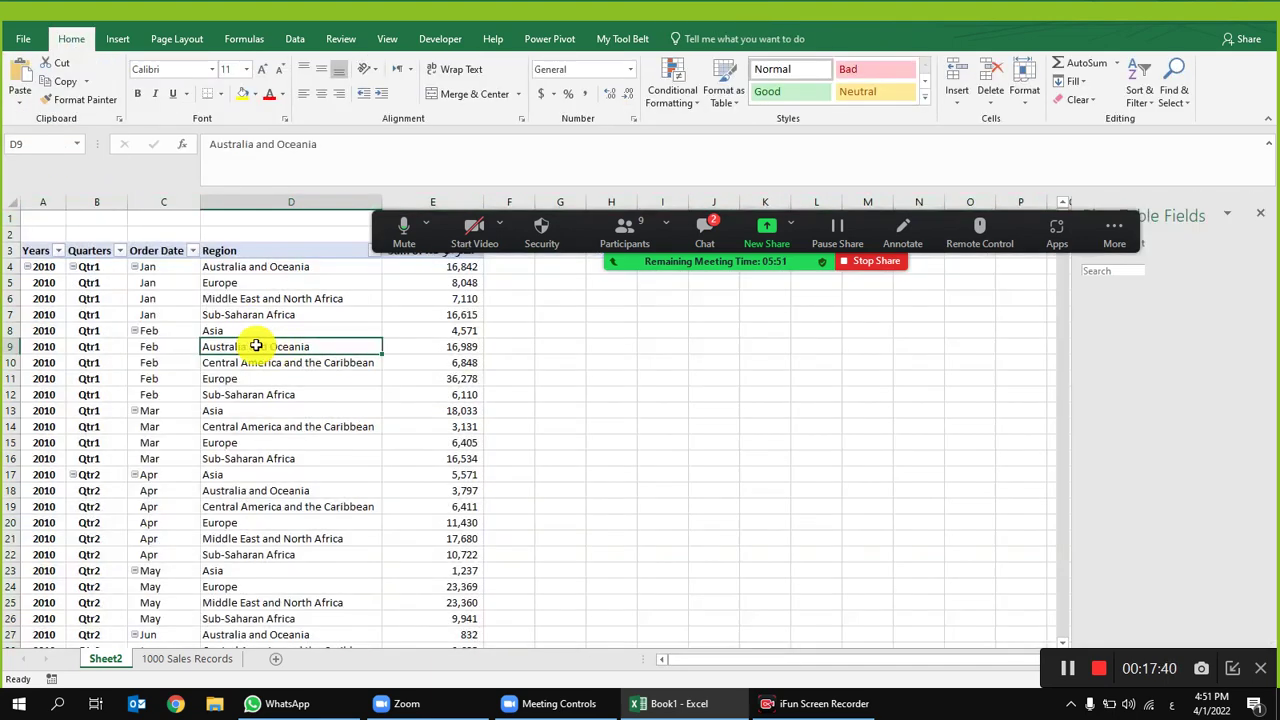
{"action": "left_click_drag", "start_coordinate": [71, 200], "coordinate": [158, 207]}
{"action": "left_click", "coordinate": [320, 410]}
{"action": "left_click", "coordinate": [363, 384]}
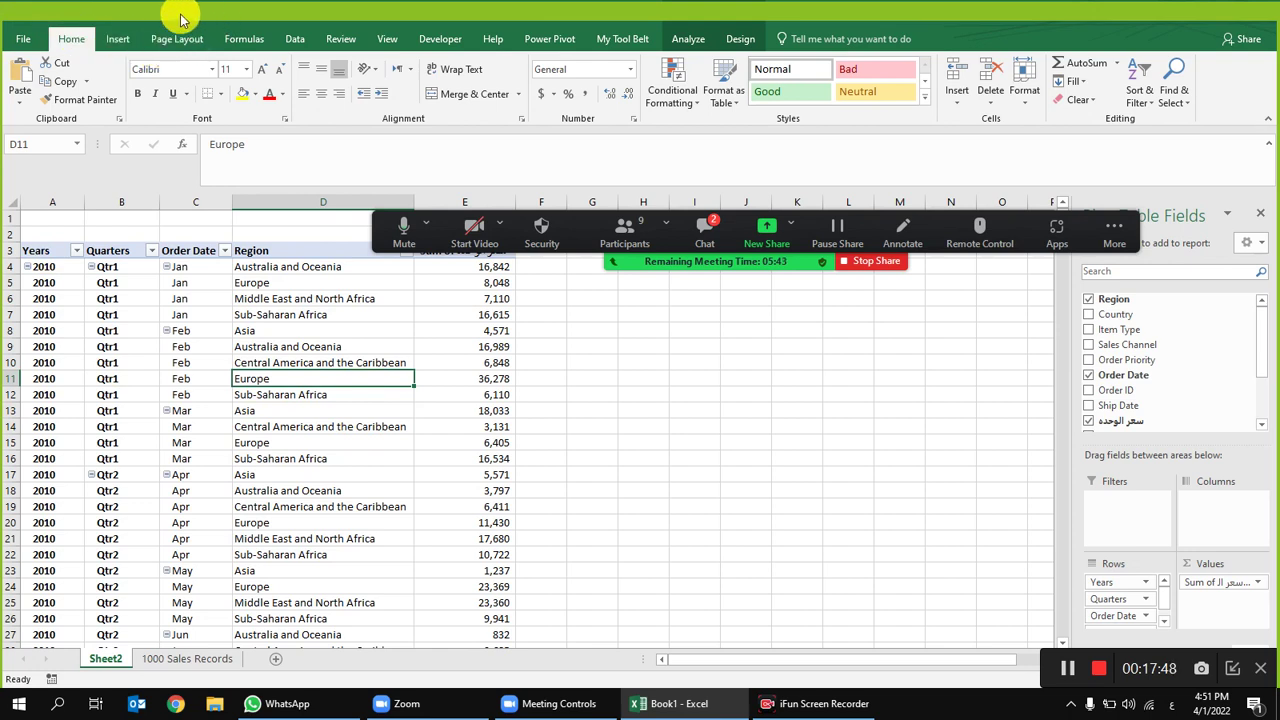
{"action": "left_click", "coordinate": [456, 519]}
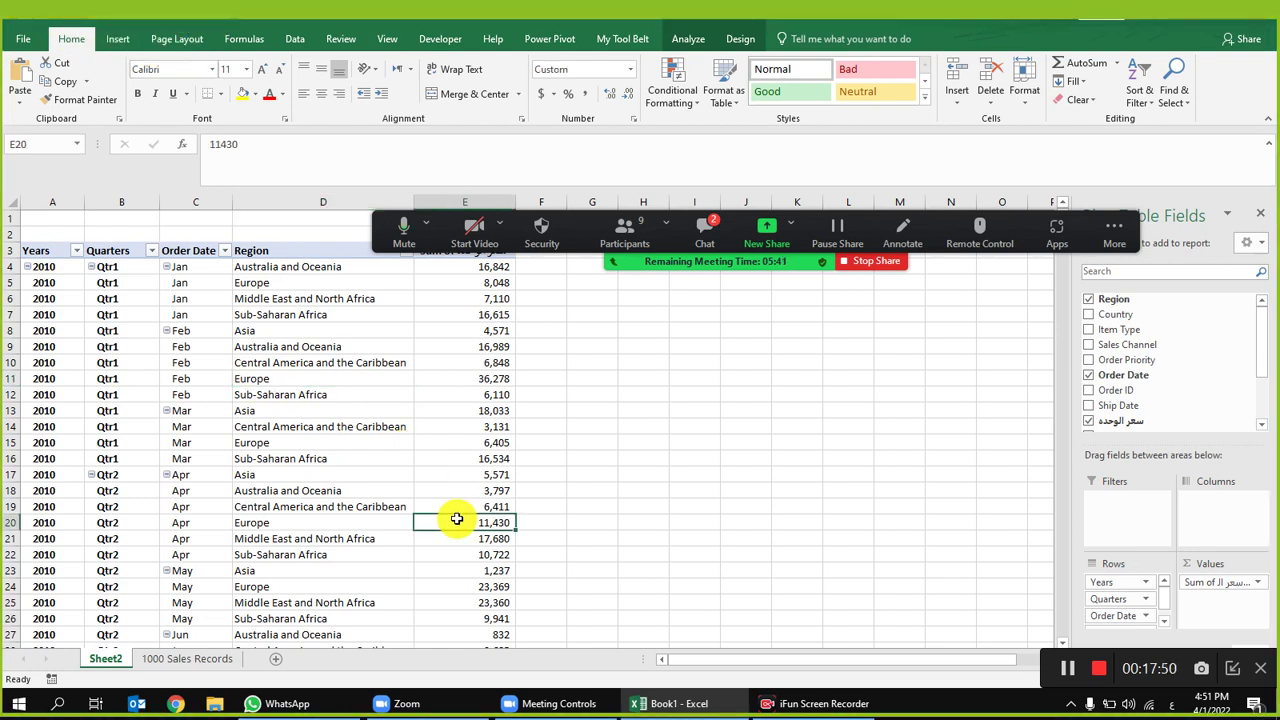
Step: Undo the subtotal and tabular layout changes, returning the pivot to compact form
{"action": "key", "text": "ctrl+Home"}
{"action": "key", "text": "ctrl+a"}
{"action": "key", "text": "ctrl+z"}
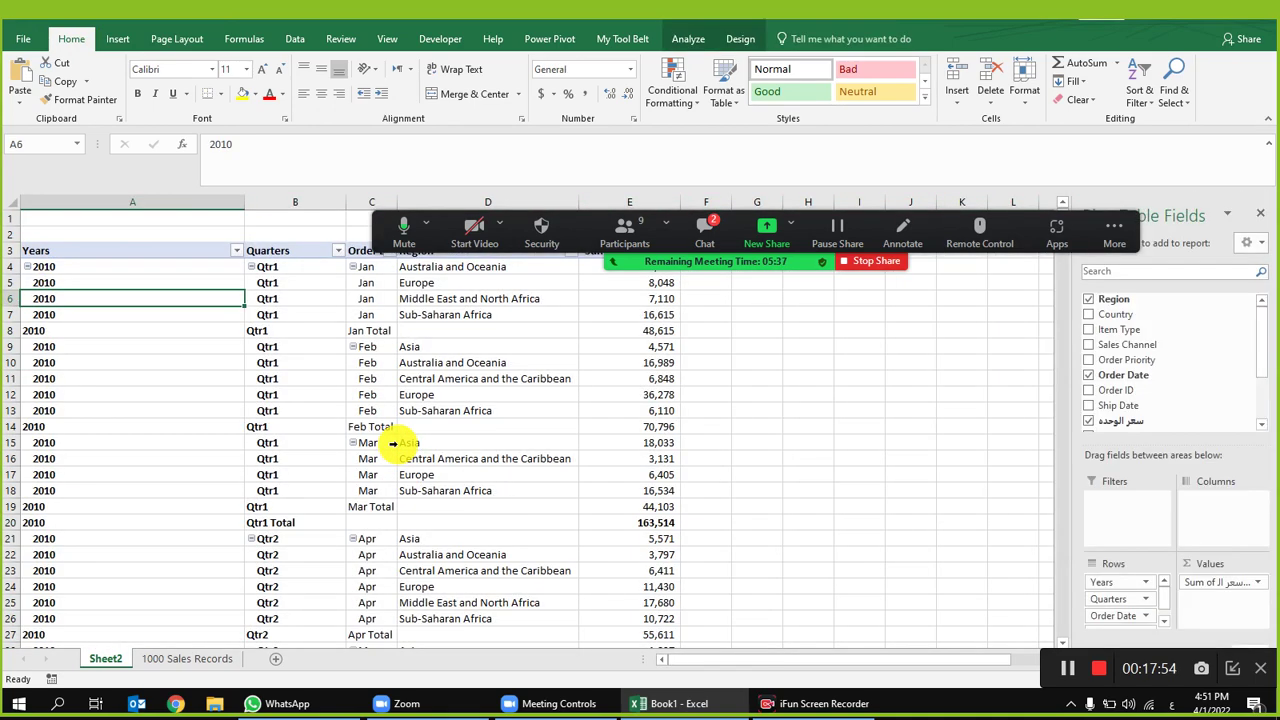
{"action": "left_click", "coordinate": [670, 328]}
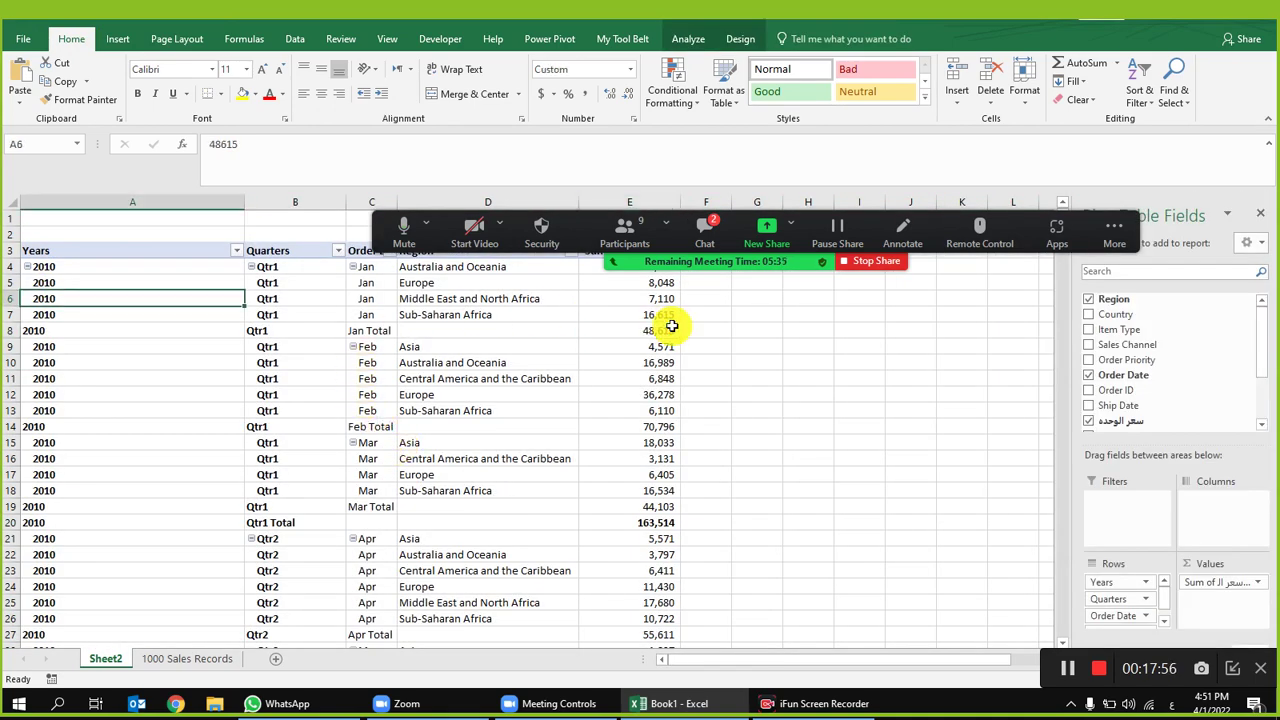
{"action": "key", "text": "ctrl+z"}
{"action": "left_click", "coordinate": [208, 346]}
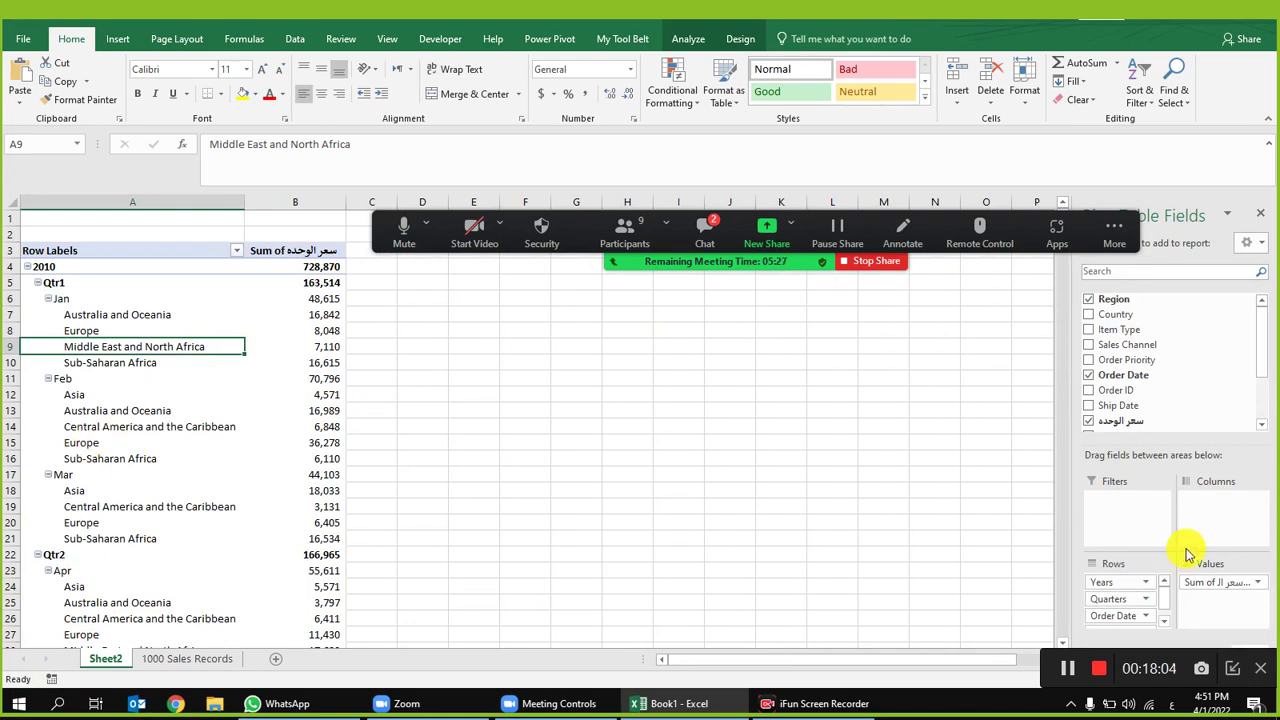
Step: Remove Order Date from the pivot, widen and centre column F, and autofit column H
{"action": "key", "text": "ctrl+z"}
{"action": "key", "text": "ctrl+z"}
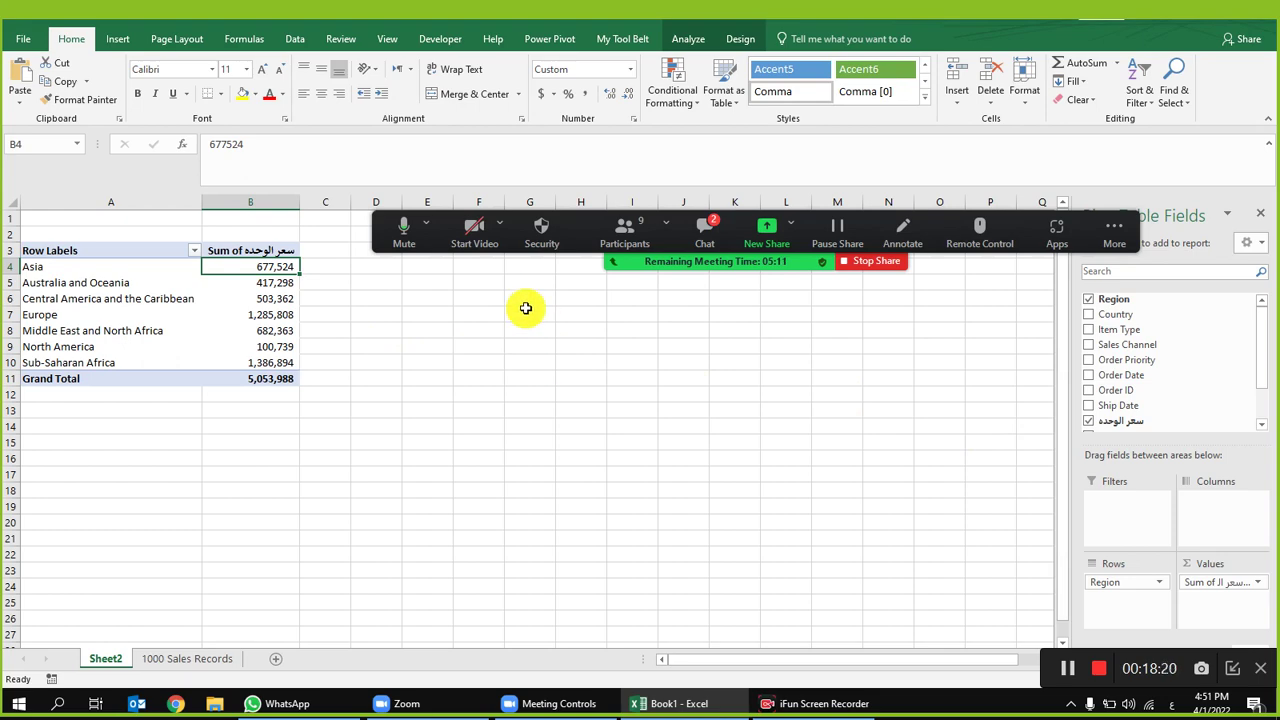
{"action": "left_click", "coordinate": [150, 659]}
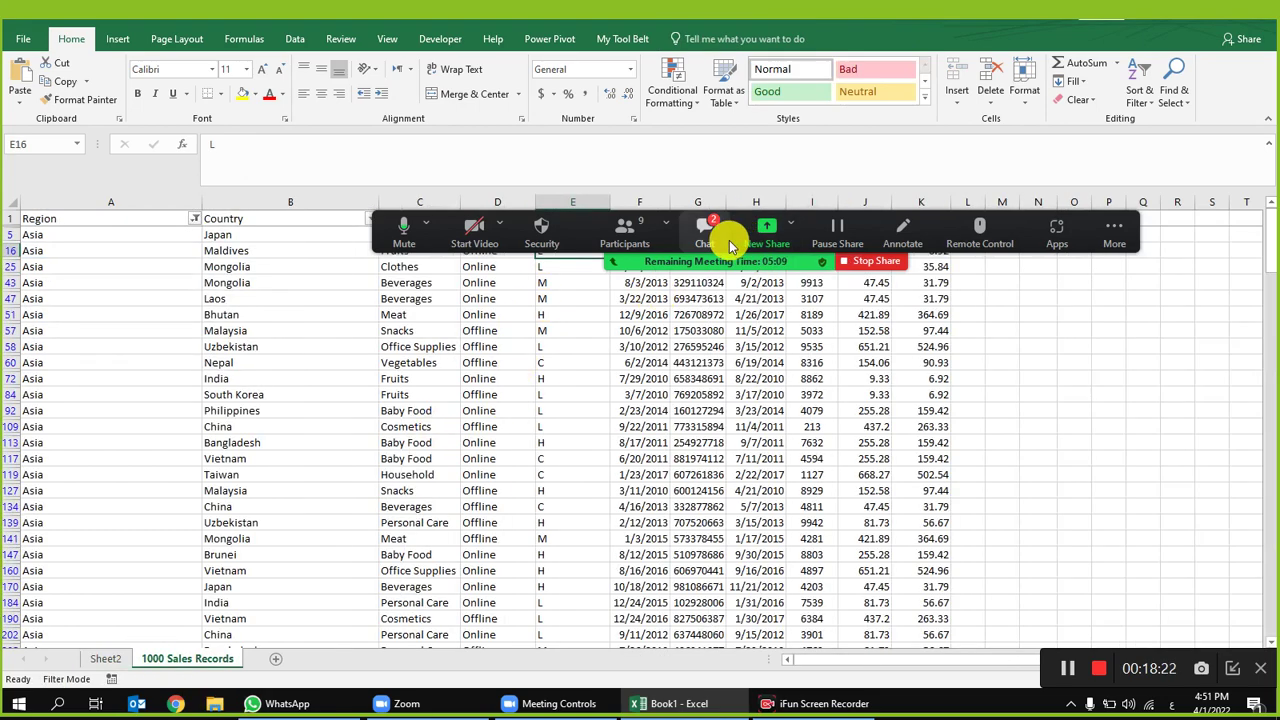
{"action": "left_click_drag", "start_coordinate": [730, 243], "coordinate": [731, 133]}
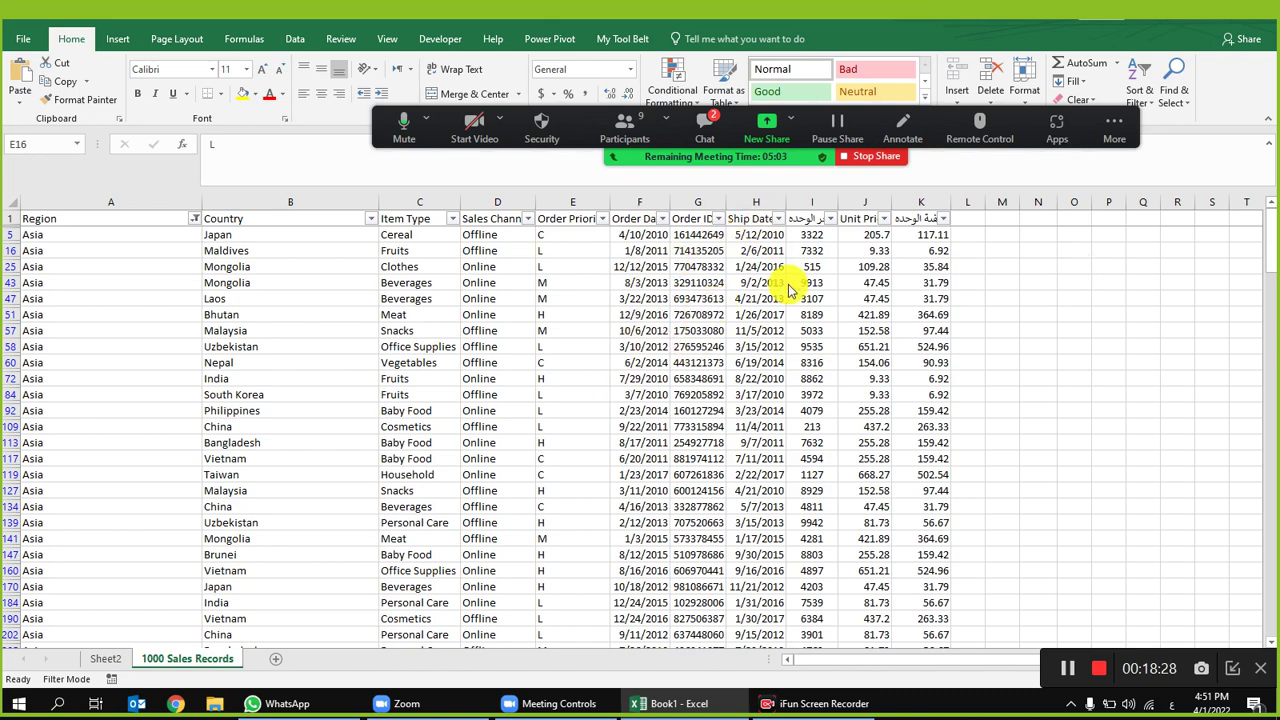
{"action": "left_click_drag", "start_coordinate": [666, 202], "coordinate": [780, 202]}
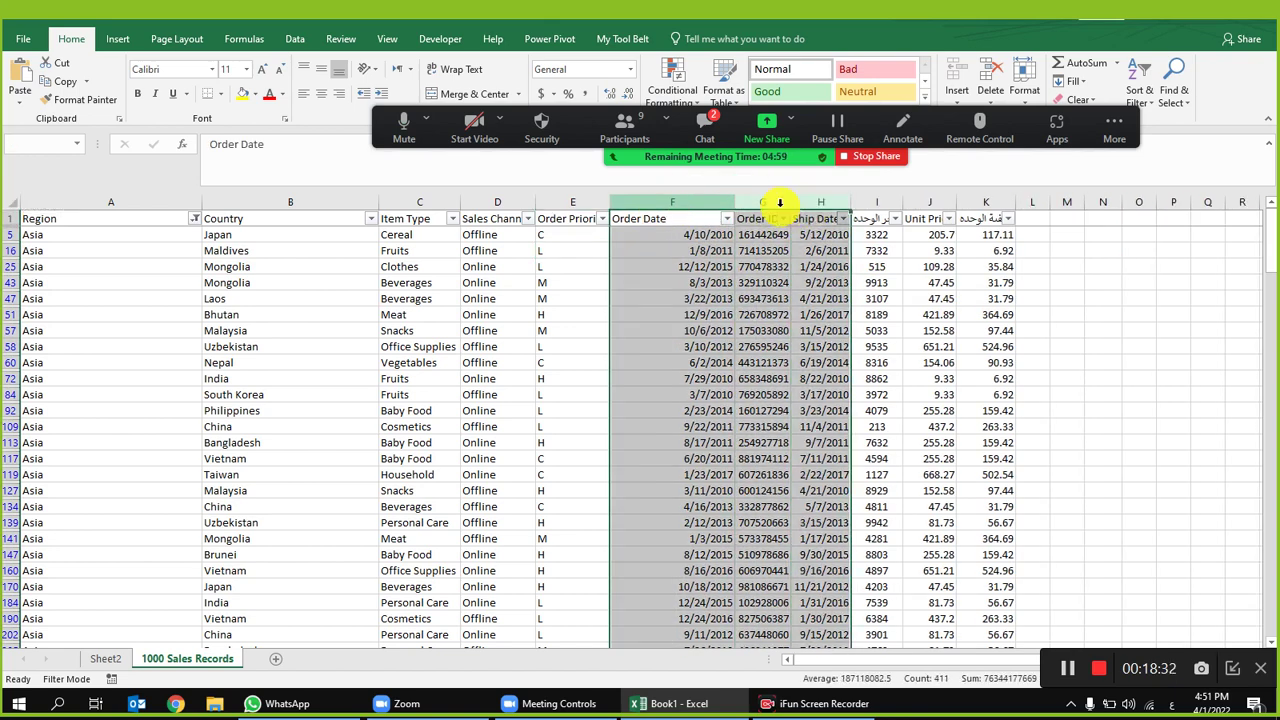
{"action": "left_click", "coordinate": [320, 93]}
{"action": "left_click", "coordinate": [700, 298]}
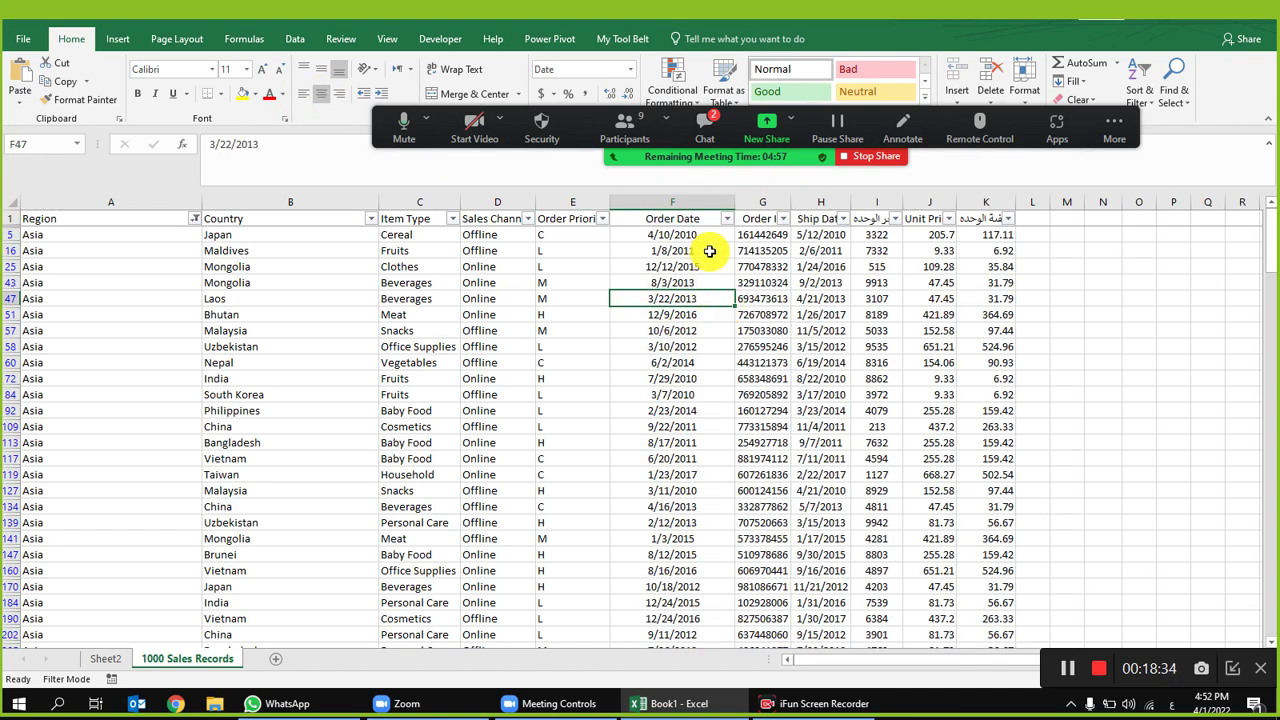
{"action": "double_click", "coordinate": [851, 202]}
{"action": "left_click", "coordinate": [712, 235]}
{"action": "left_click", "coordinate": [900, 238]}
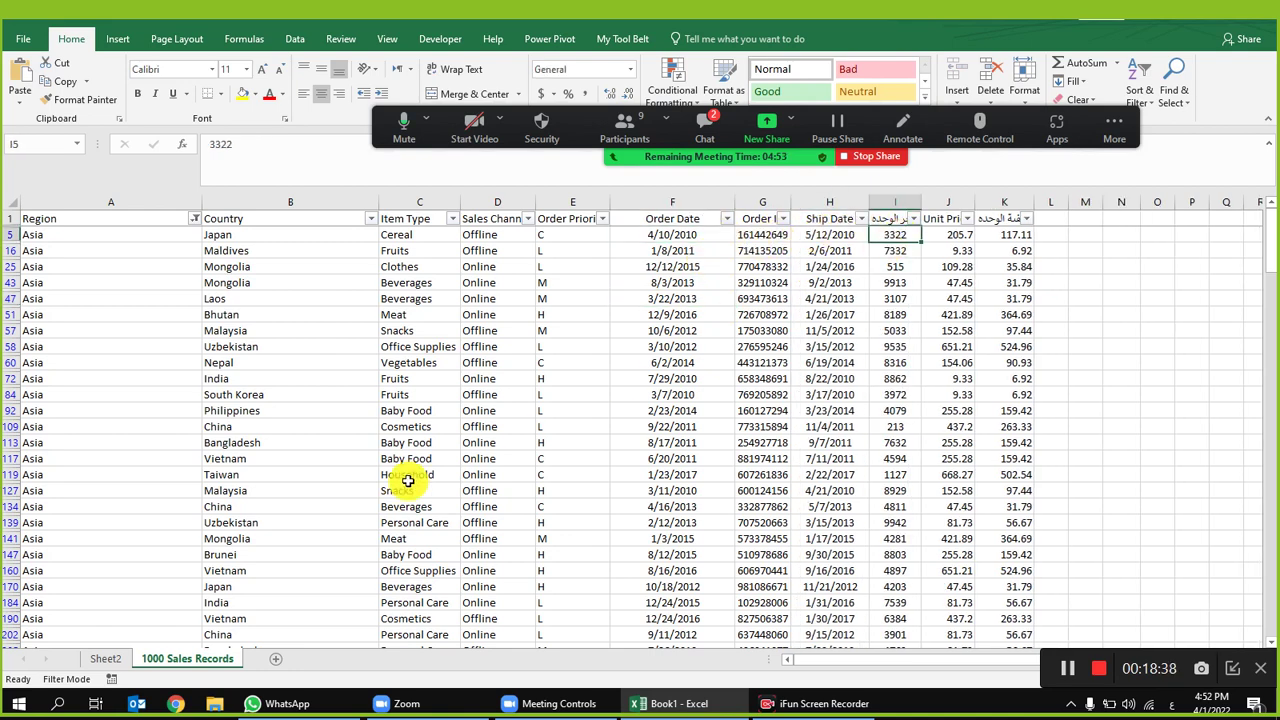
Step: Add Order Date back into the Sheet2 pivot rows as years, quarters and months
{"action": "left_click", "coordinate": [110, 659]}
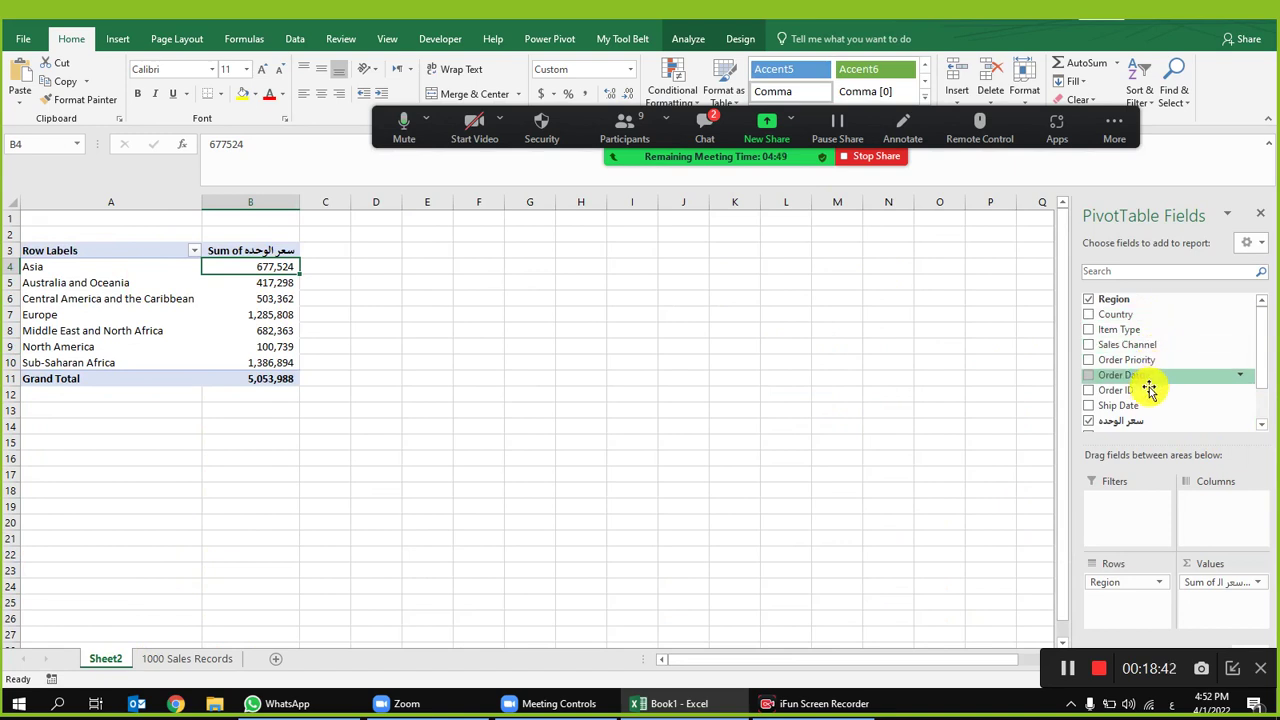
{"action": "left_click_drag", "start_coordinate": [1137, 380], "coordinate": [1117, 627]}
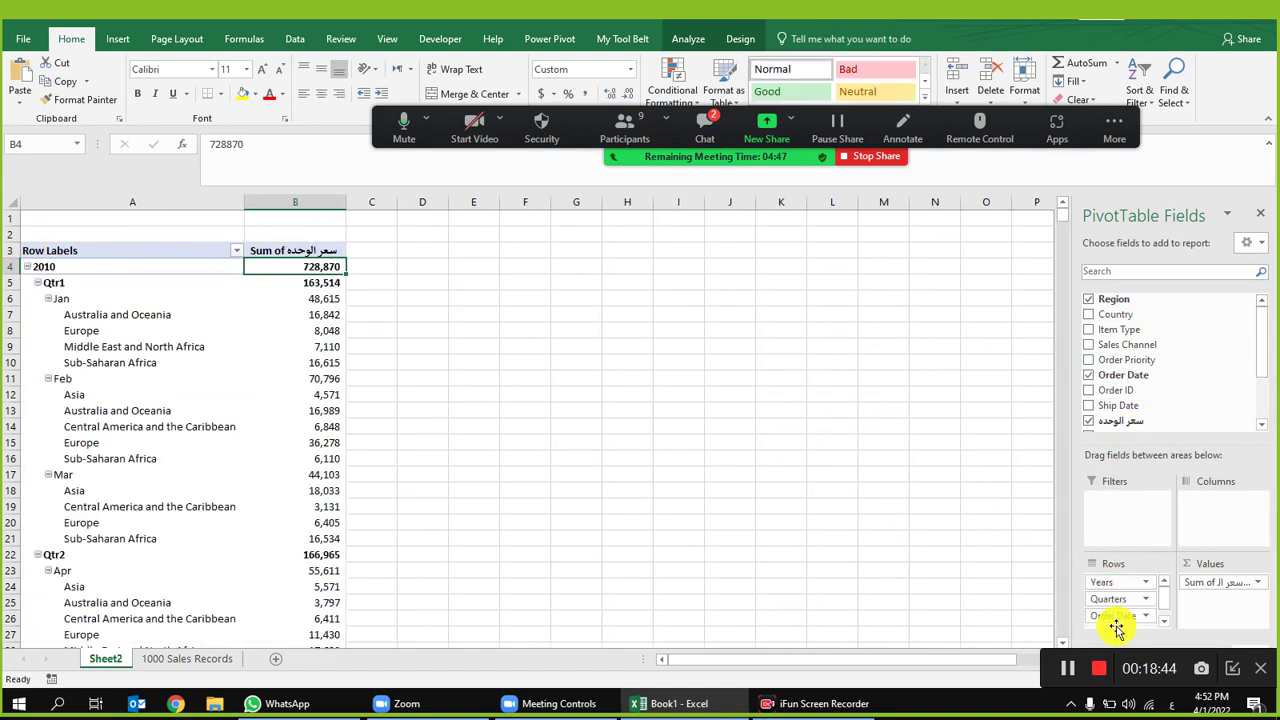
{"action": "left_click", "coordinate": [1164, 621]}
{"action": "left_click", "coordinate": [1164, 583]}
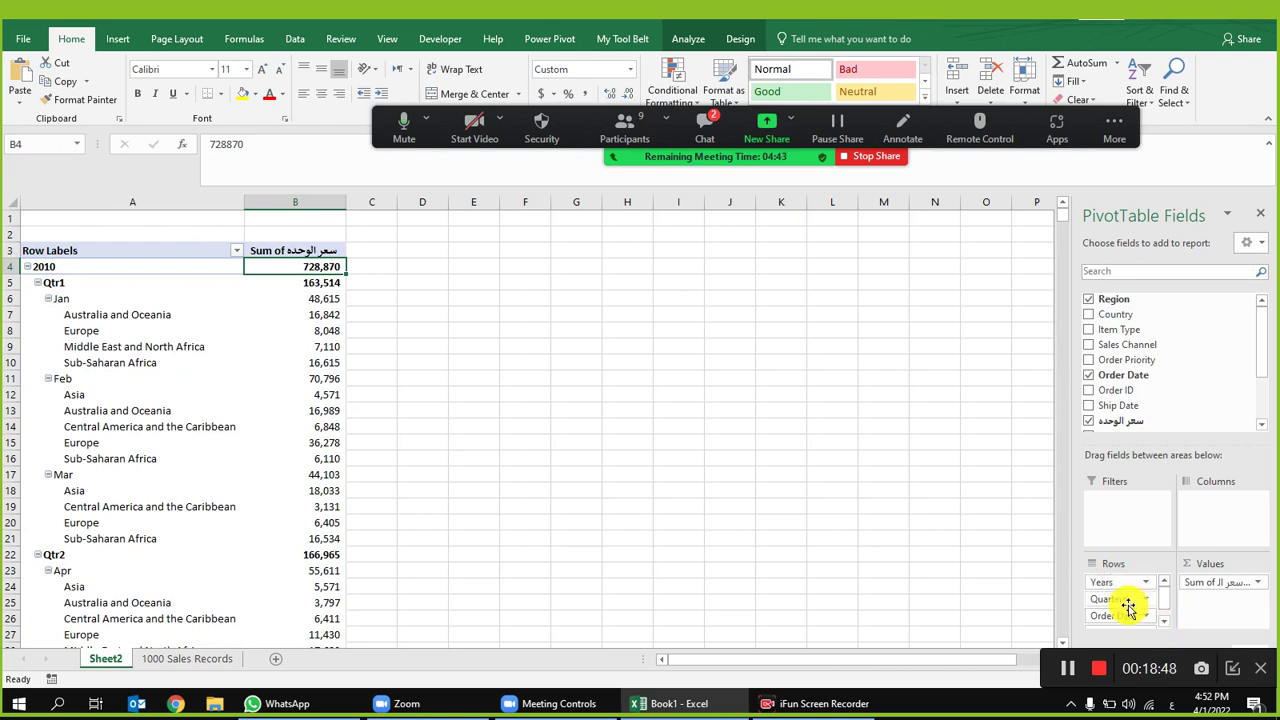
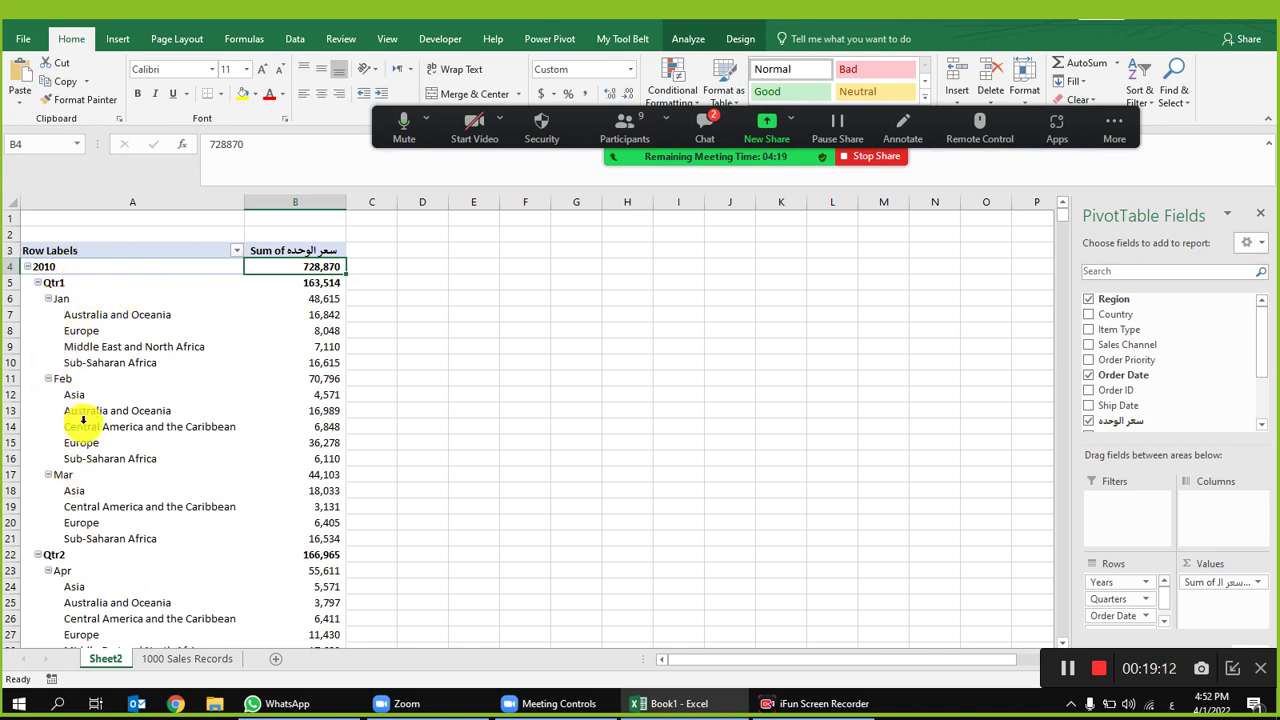
Step: Drag Quarters out of the pivot rows so months sit directly under 2010
{"action": "scroll", "coordinate": [67, 271], "scroll_direction": "down", "scroll_amount": 9}
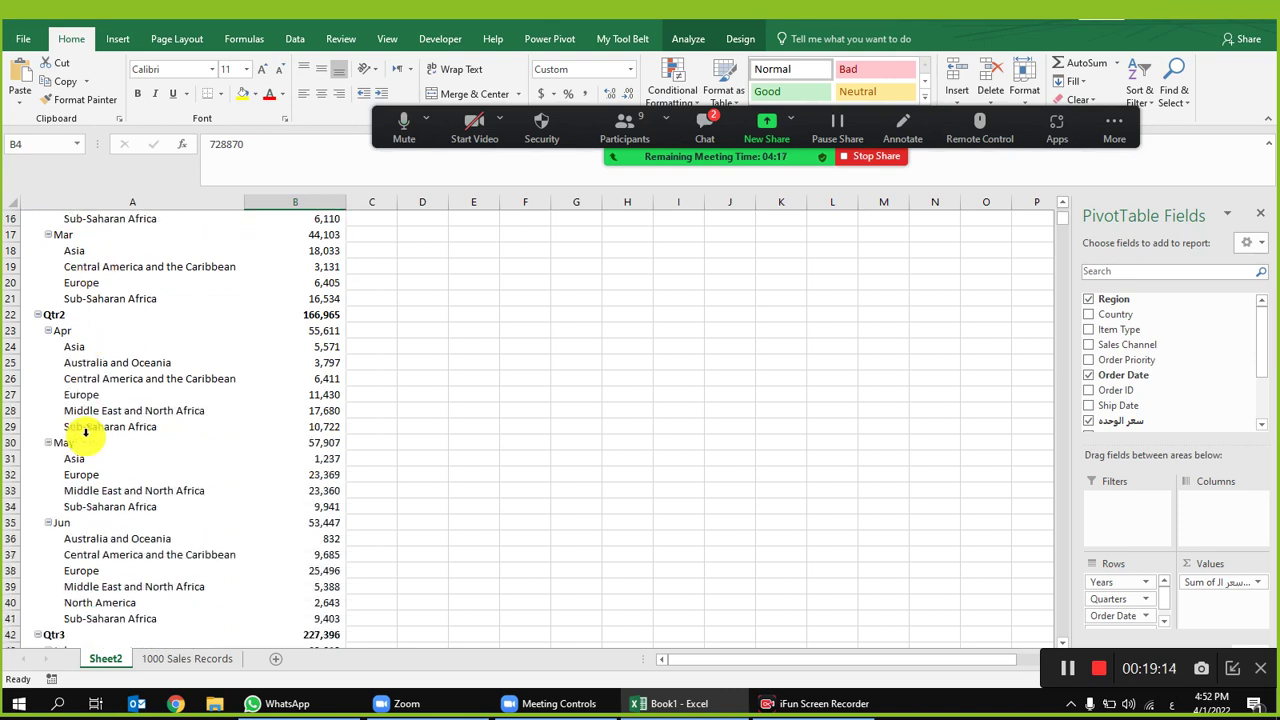
{"action": "scroll", "coordinate": [84, 479], "scroll_direction": "down", "scroll_amount": 14}
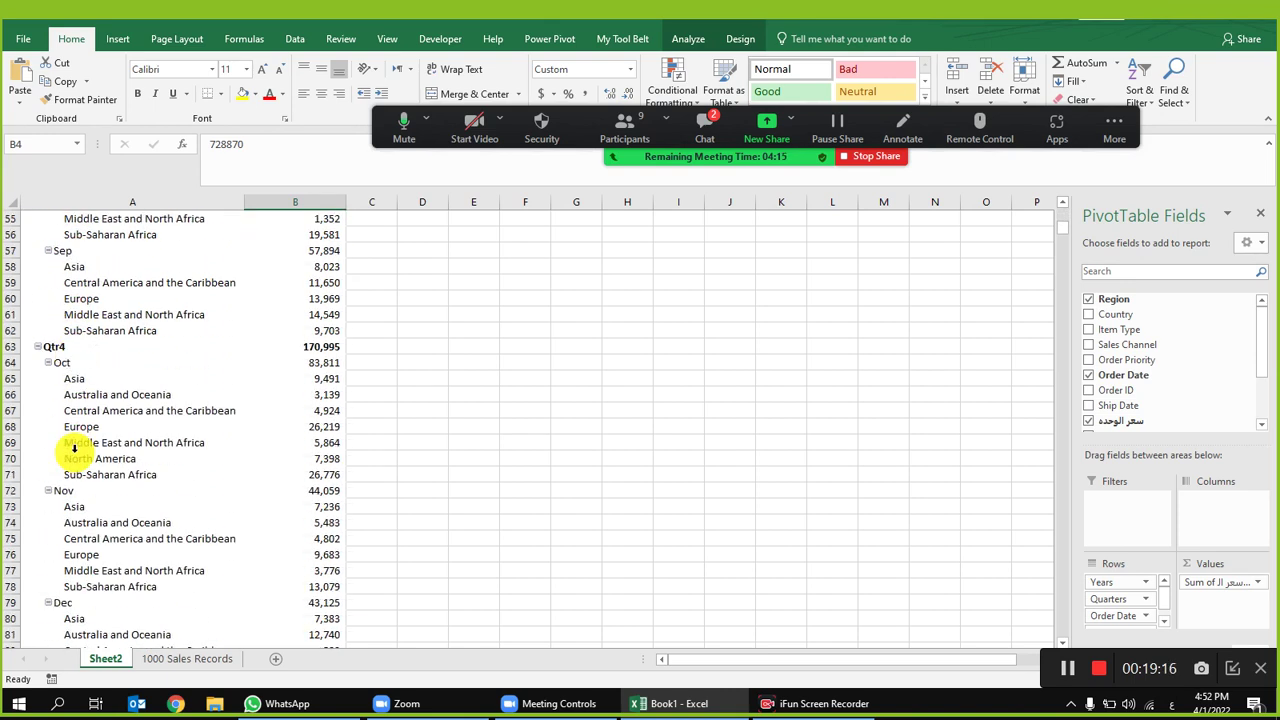
{"action": "scroll", "coordinate": [86, 470], "scroll_direction": "down", "scroll_amount": 4}
{"action": "scroll", "coordinate": [91, 440], "scroll_direction": "up", "scroll_amount": 12}
{"action": "scroll", "coordinate": [91, 444], "scroll_direction": "up", "scroll_amount": 15}
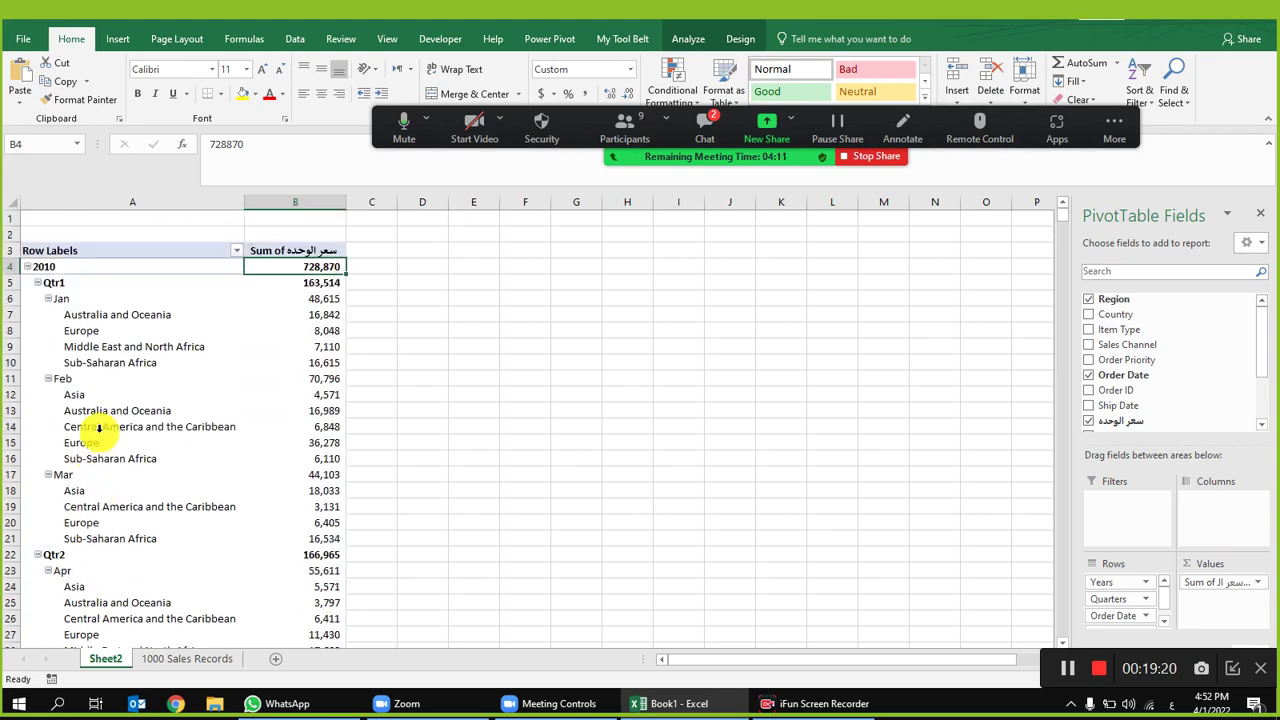
{"action": "mouse_move", "coordinate": [331, 390]}
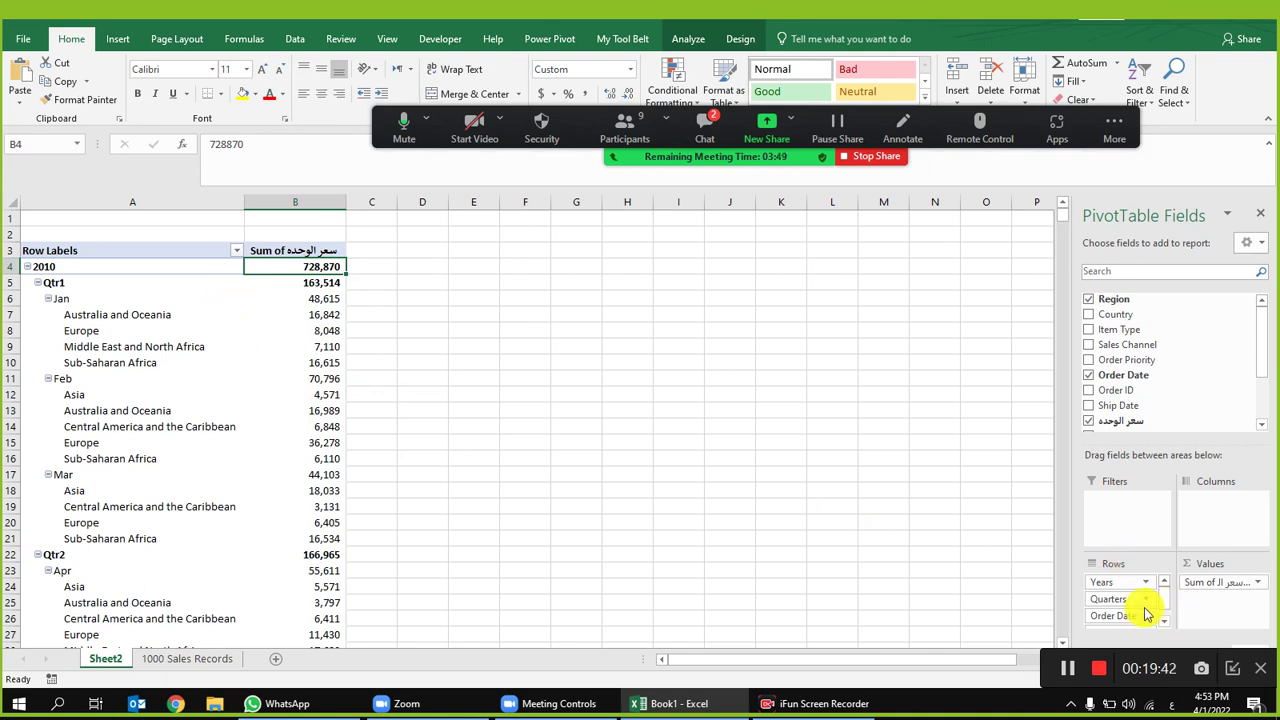
{"action": "left_click_drag", "start_coordinate": [1118, 600], "coordinate": [1175, 398]}
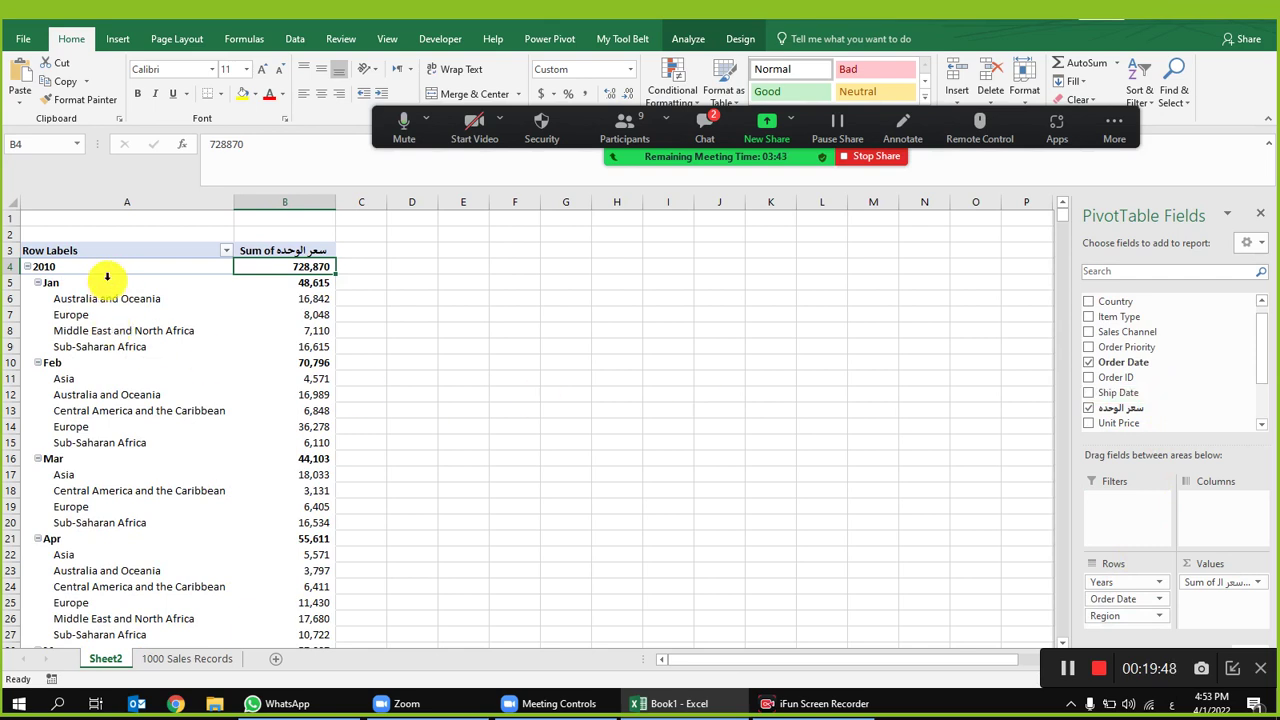
Step: Select the row labels from 2010 downward and the value cells in columns A–C
{"action": "scroll", "coordinate": [100, 370], "scroll_direction": "down", "scroll_amount": 11}
{"action": "scroll", "coordinate": [130, 405], "scroll_direction": "up", "scroll_amount": 5}
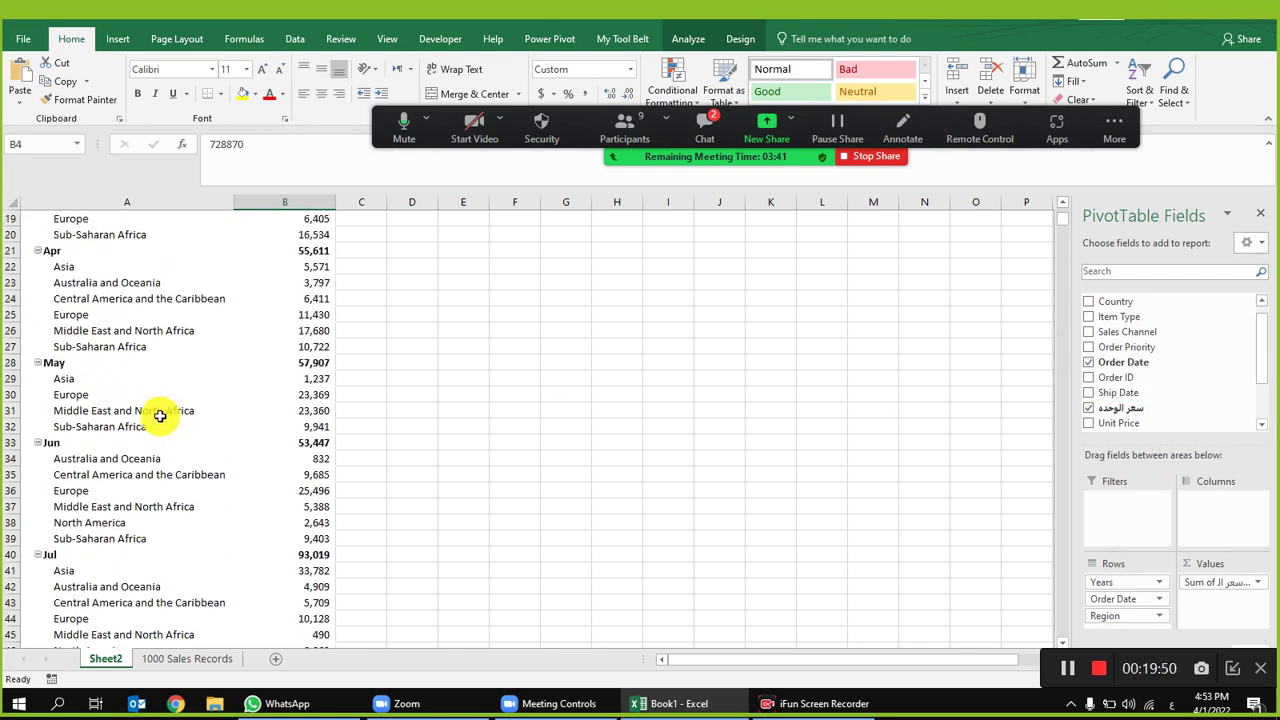
{"action": "scroll", "coordinate": [160, 416], "scroll_direction": "up", "scroll_amount": 6}
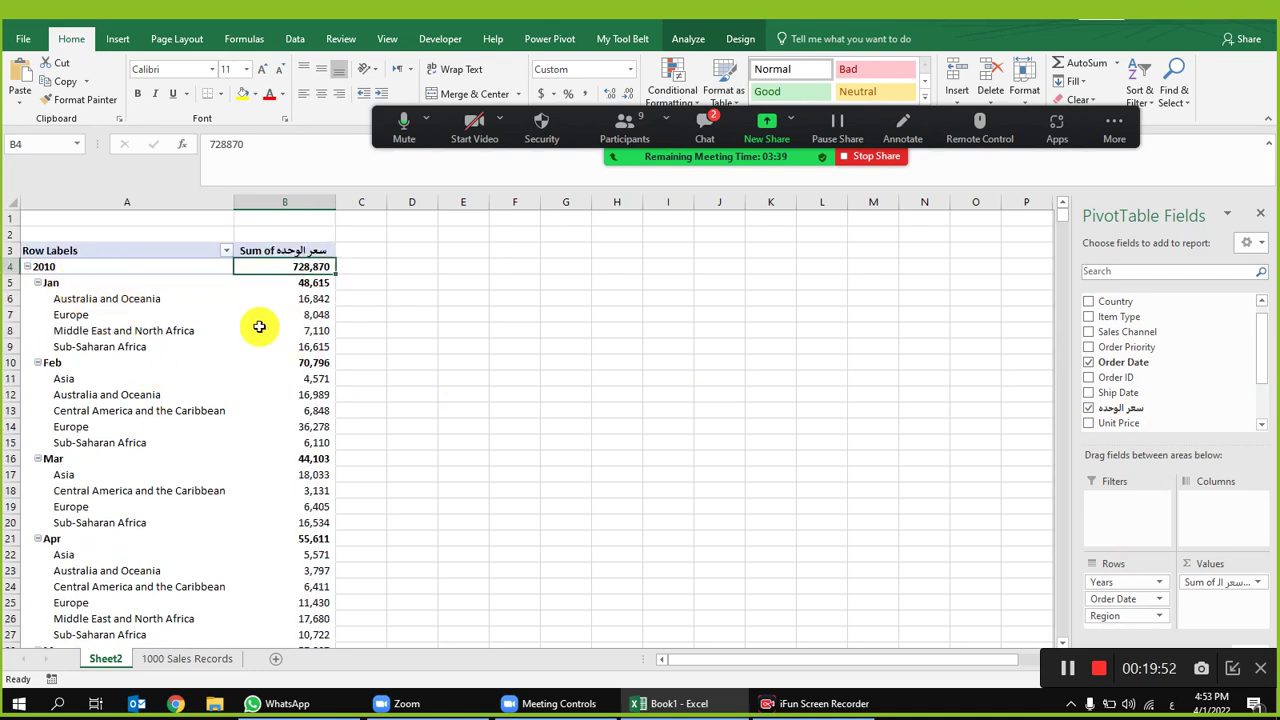
{"action": "left_click_drag", "start_coordinate": [78, 267], "coordinate": [58, 497]}
{"action": "left_click", "coordinate": [281, 265]}
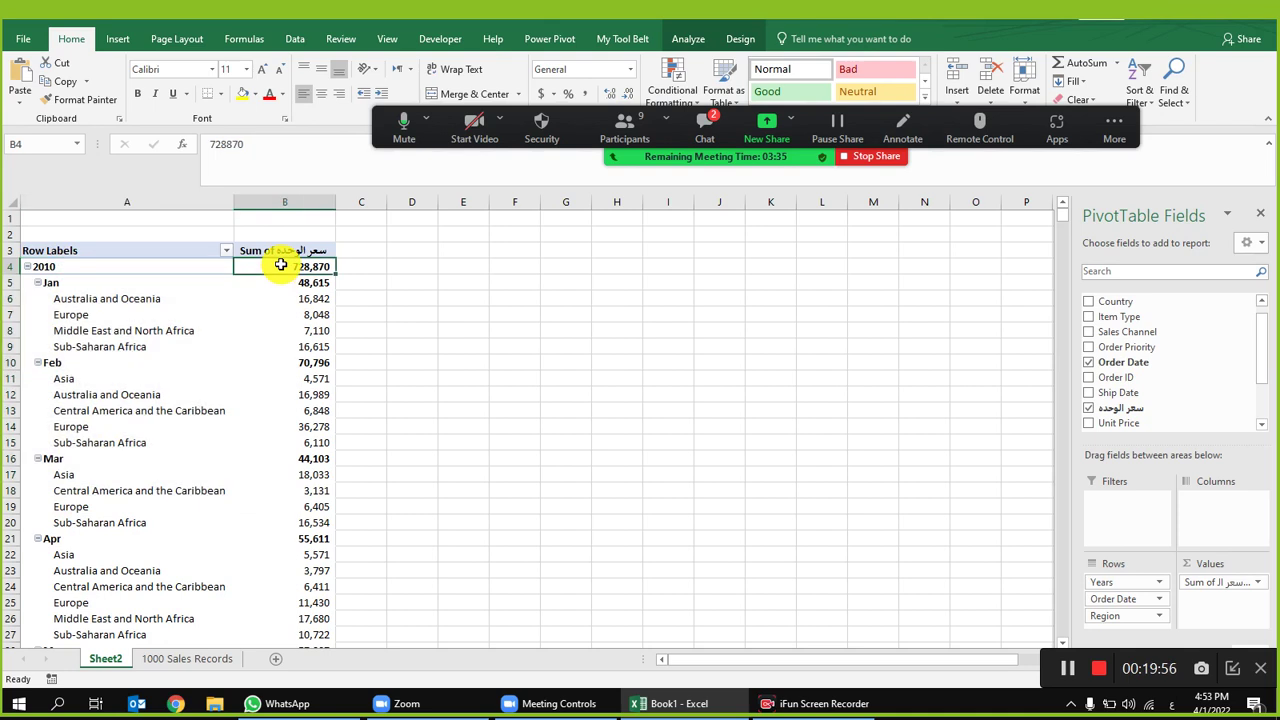
{"action": "left_click_drag", "start_coordinate": [281, 265], "coordinate": [291, 546]}
{"action": "left_click_drag", "start_coordinate": [361, 267], "coordinate": [357, 543]}
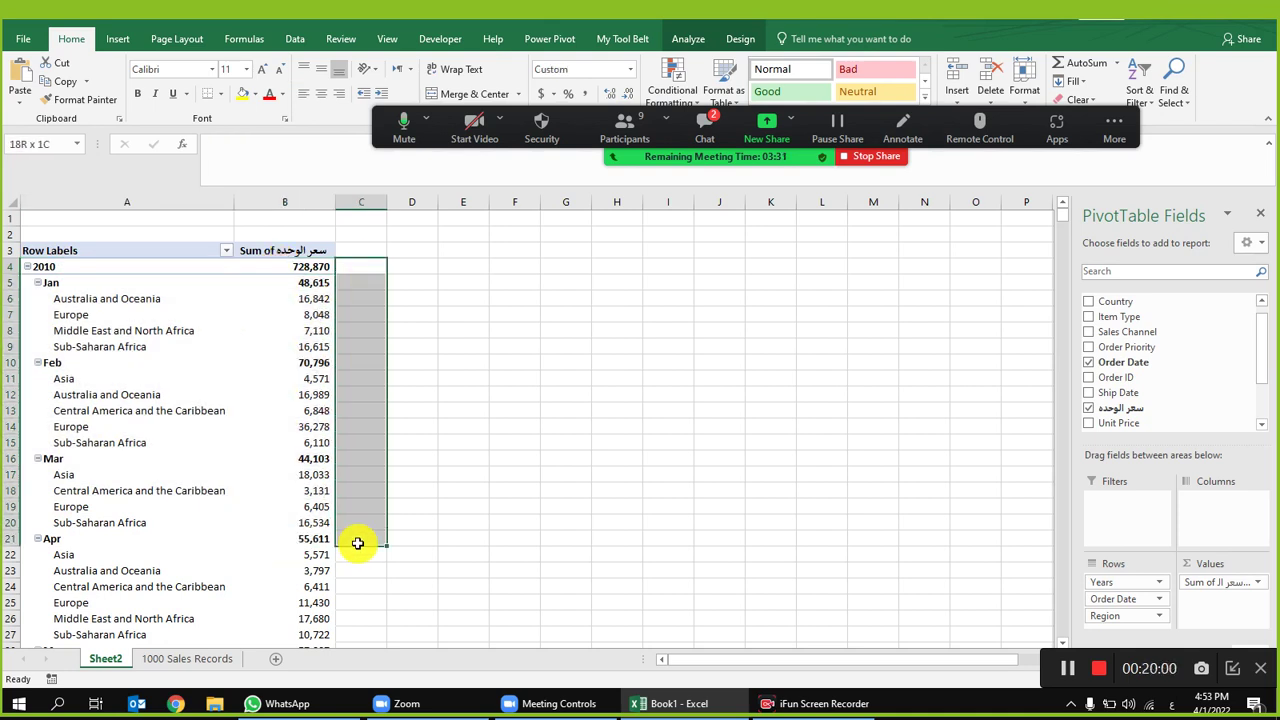
{"action": "left_click_drag", "start_coordinate": [357, 543], "coordinate": [358, 546]}
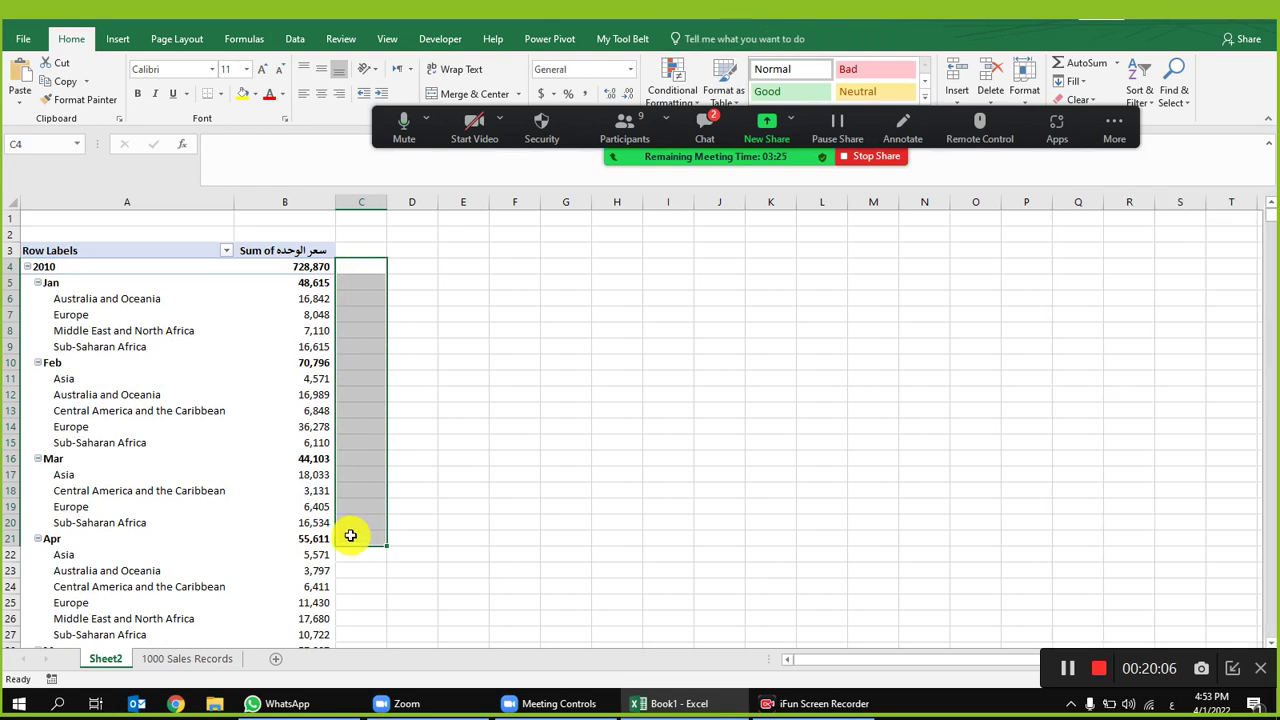
{"action": "left_click", "coordinate": [75, 268]}
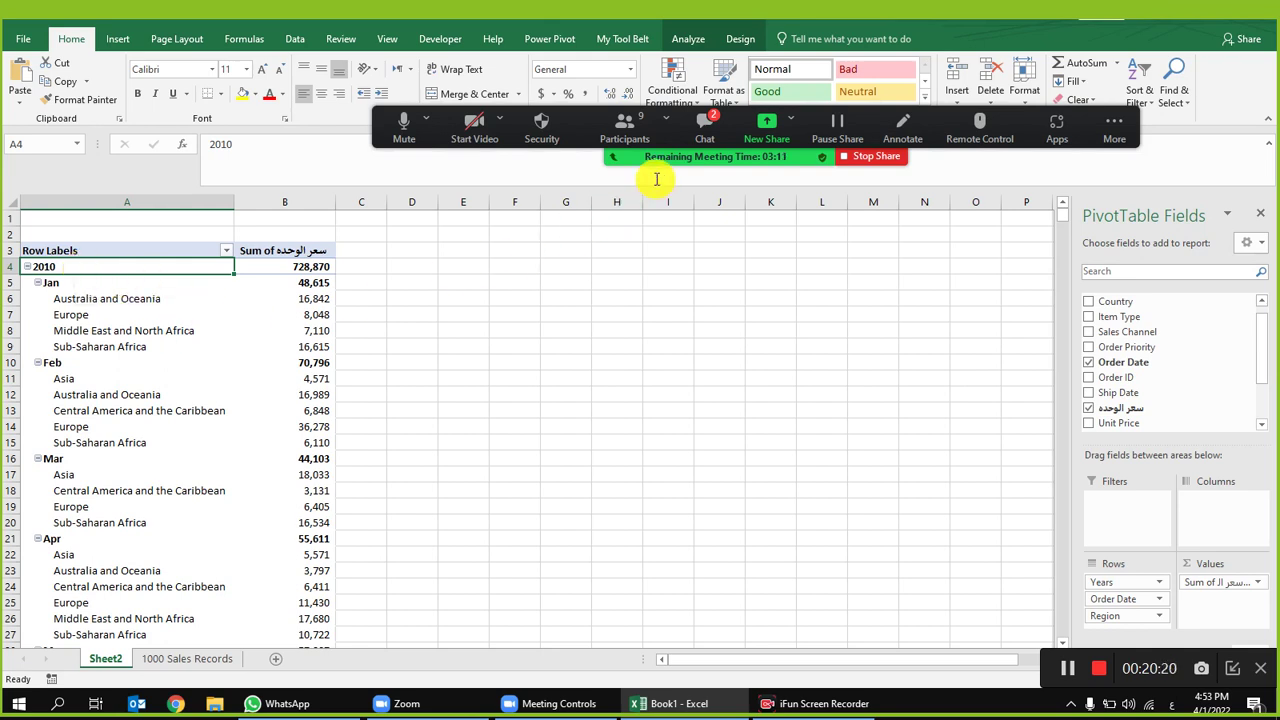
{"action": "left_click", "coordinate": [612, 132]}
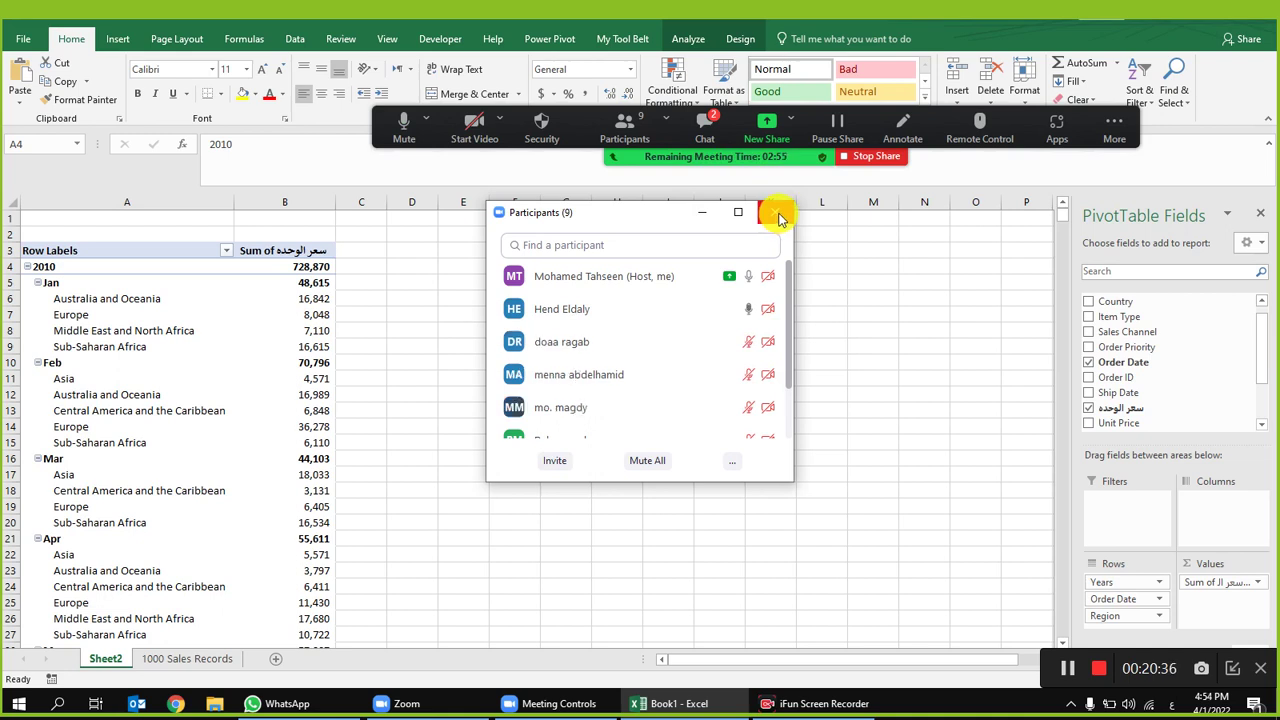
{"action": "left_click", "coordinate": [778, 218]}
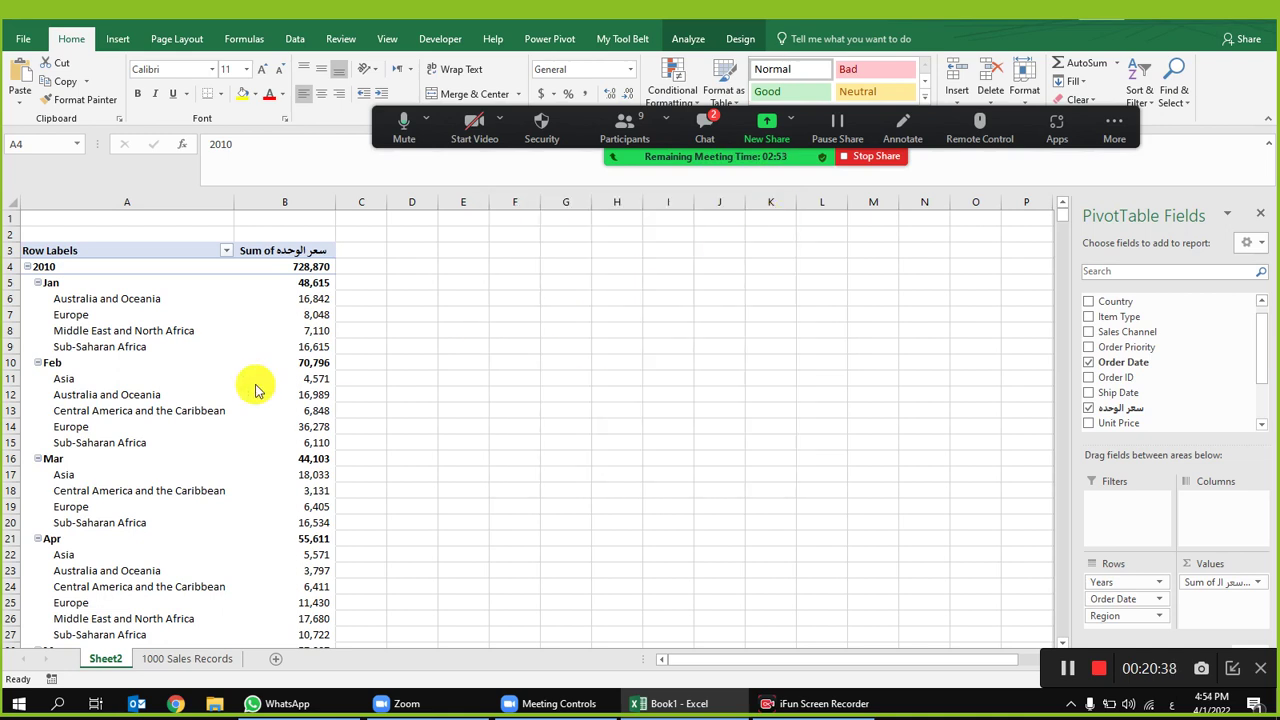
{"action": "left_click", "coordinate": [151, 340]}
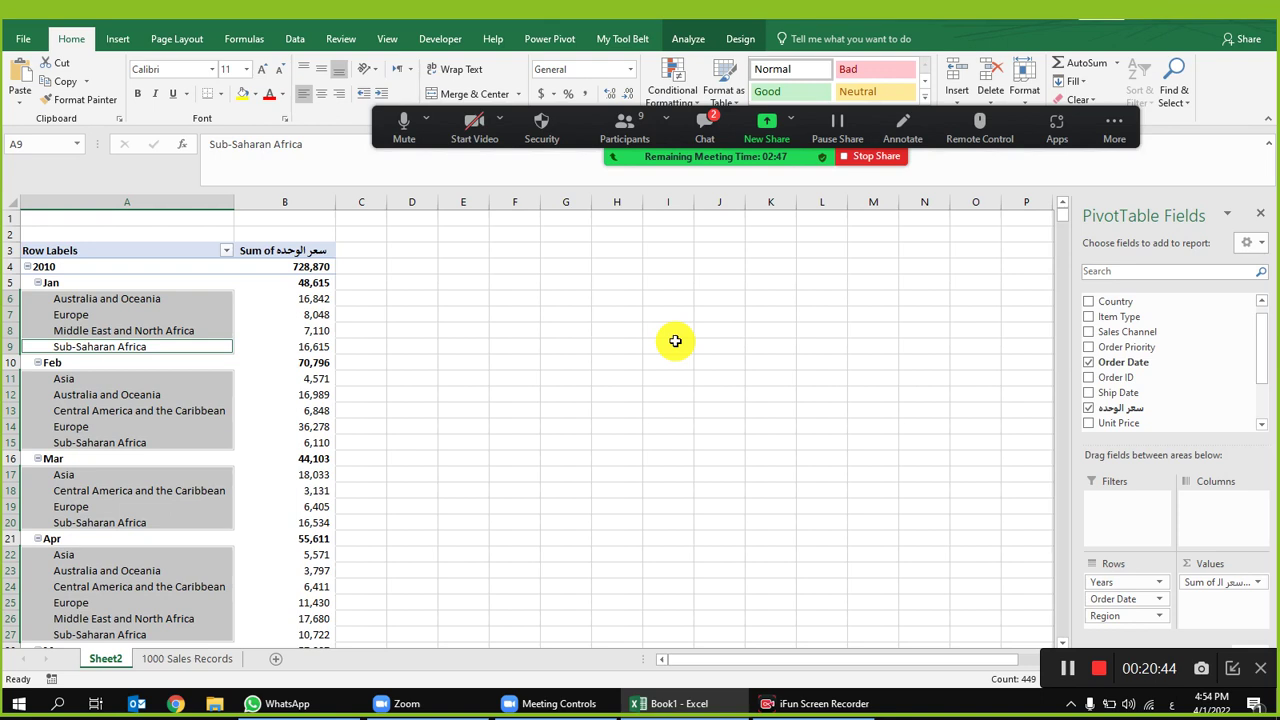
{"action": "left_click", "coordinate": [626, 124]}
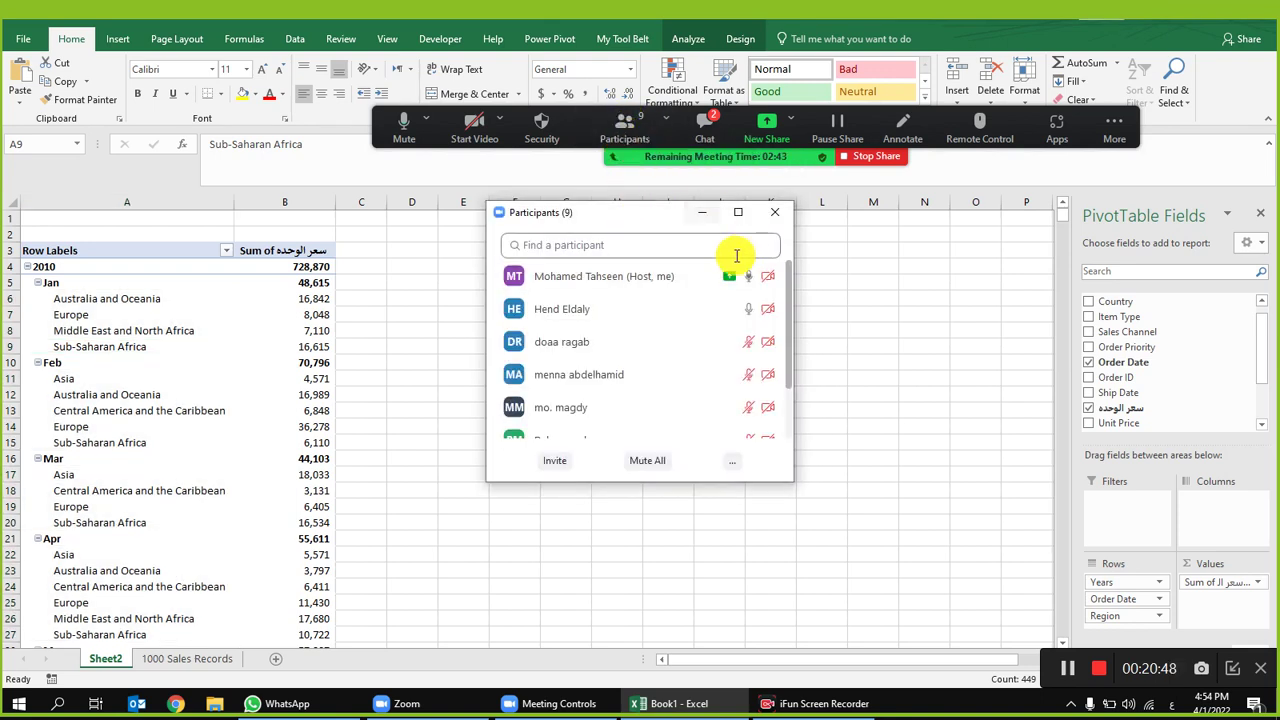
{"action": "left_click", "coordinate": [774, 212]}
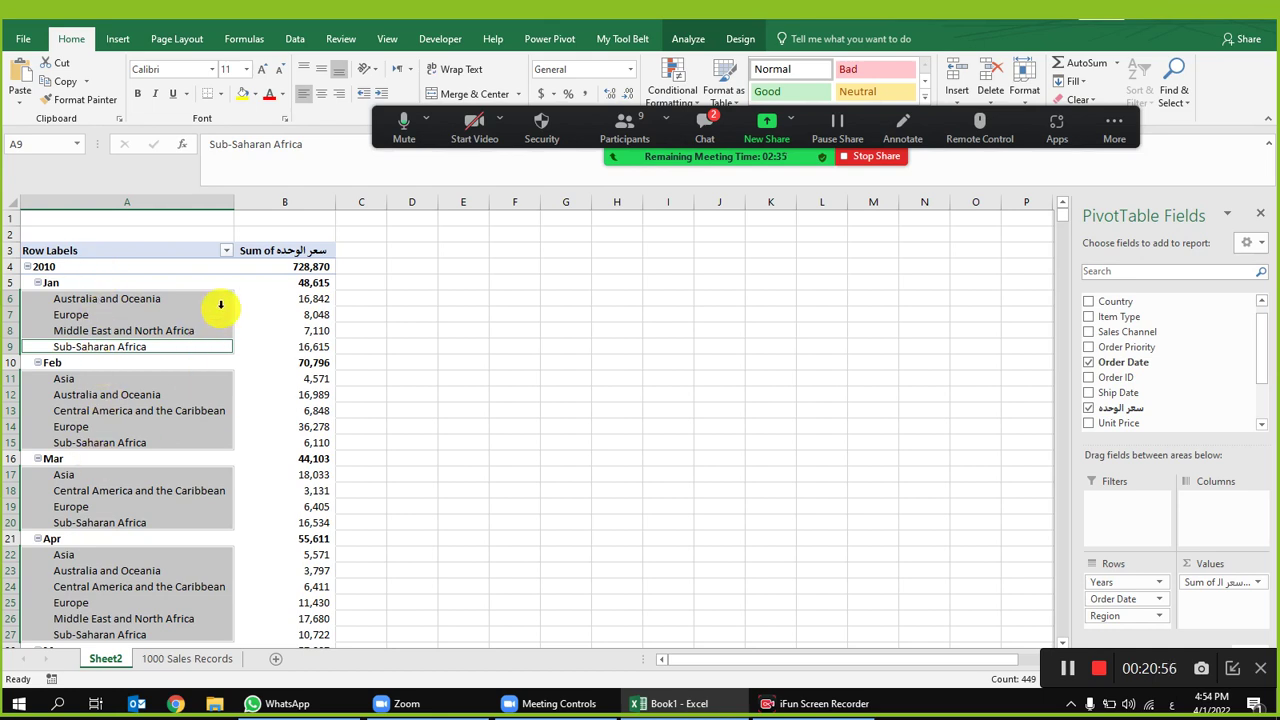
{"action": "left_click", "coordinate": [212, 314]}
{"action": "left_click", "coordinate": [310, 283]}
{"action": "left_click_drag", "start_coordinate": [70, 268], "coordinate": [43, 571]}
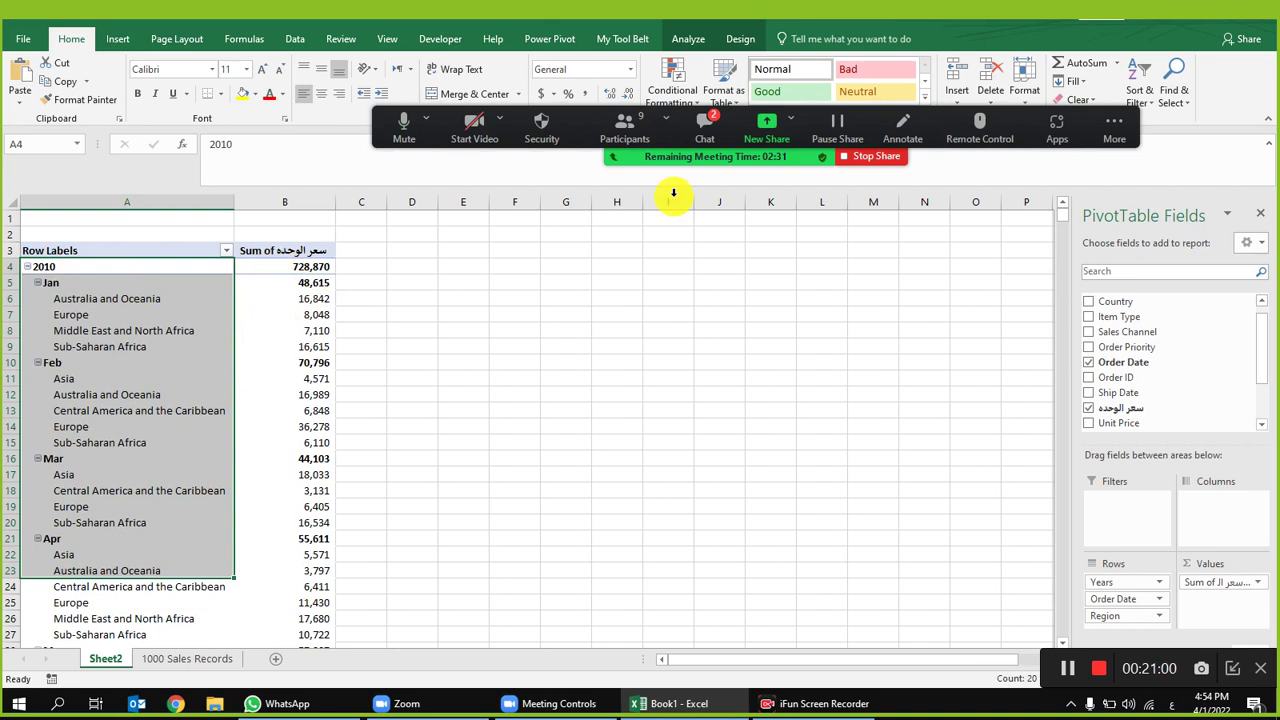
{"action": "left_click", "coordinate": [625, 128]}
{"action": "mouse_move", "coordinate": [743, 314]}
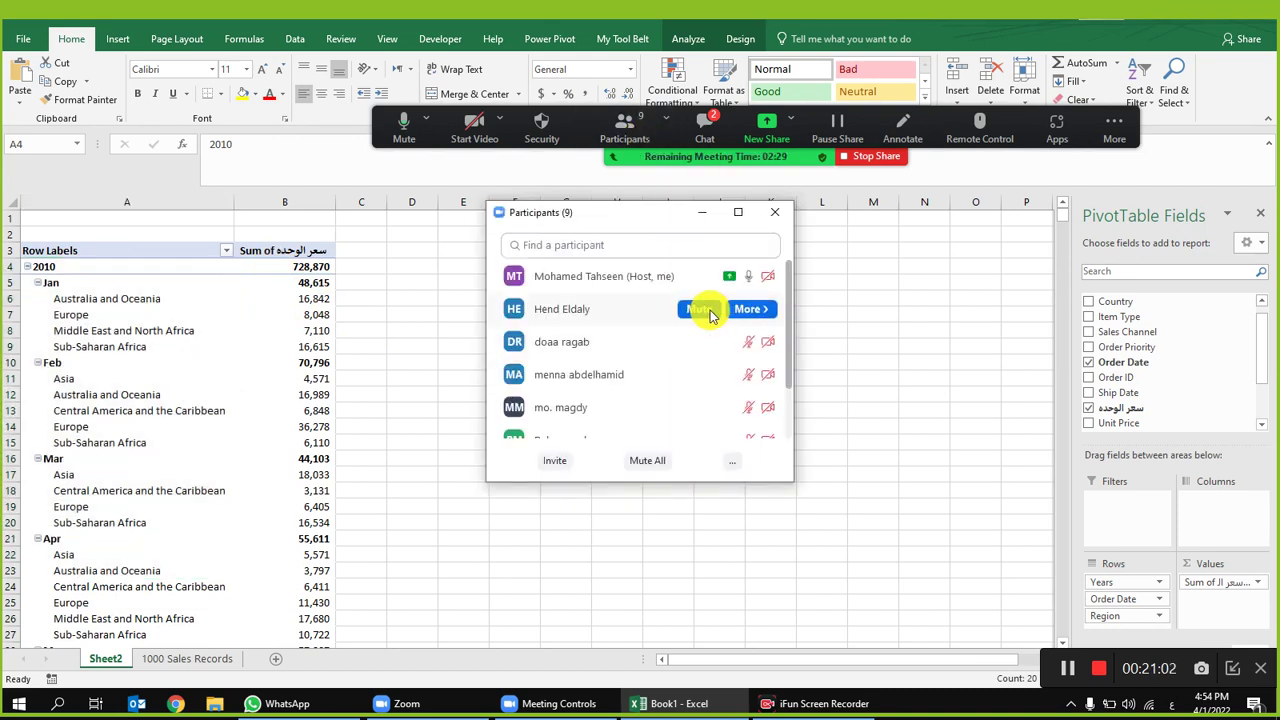
{"action": "left_click", "coordinate": [779, 214]}
{"action": "left_click", "coordinate": [40, 266]}
{"action": "left_click", "coordinate": [56, 298]}
{"action": "left_click_drag", "start_coordinate": [80, 282], "coordinate": [70, 426]}
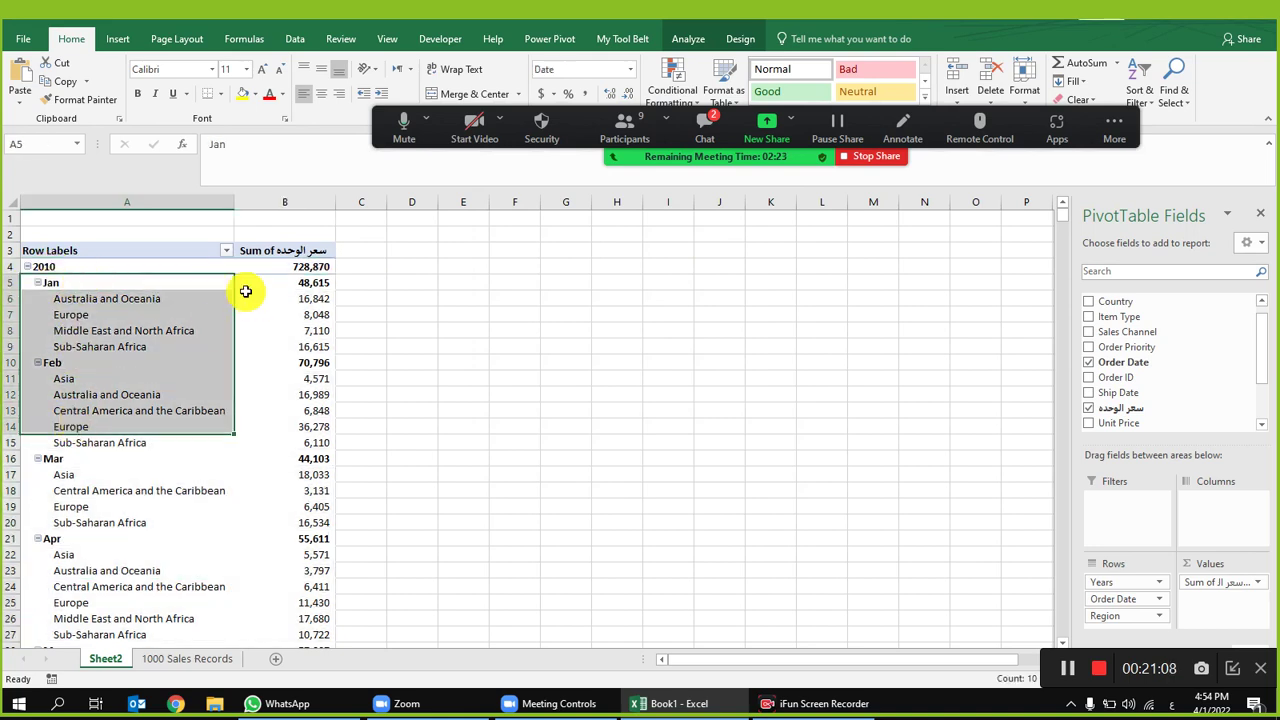
{"action": "left_click_drag", "start_coordinate": [252, 282], "coordinate": [246, 434]}
{"action": "left_click_drag", "start_coordinate": [383, 269], "coordinate": [389, 449]}
{"action": "left_click", "coordinate": [205, 330]}
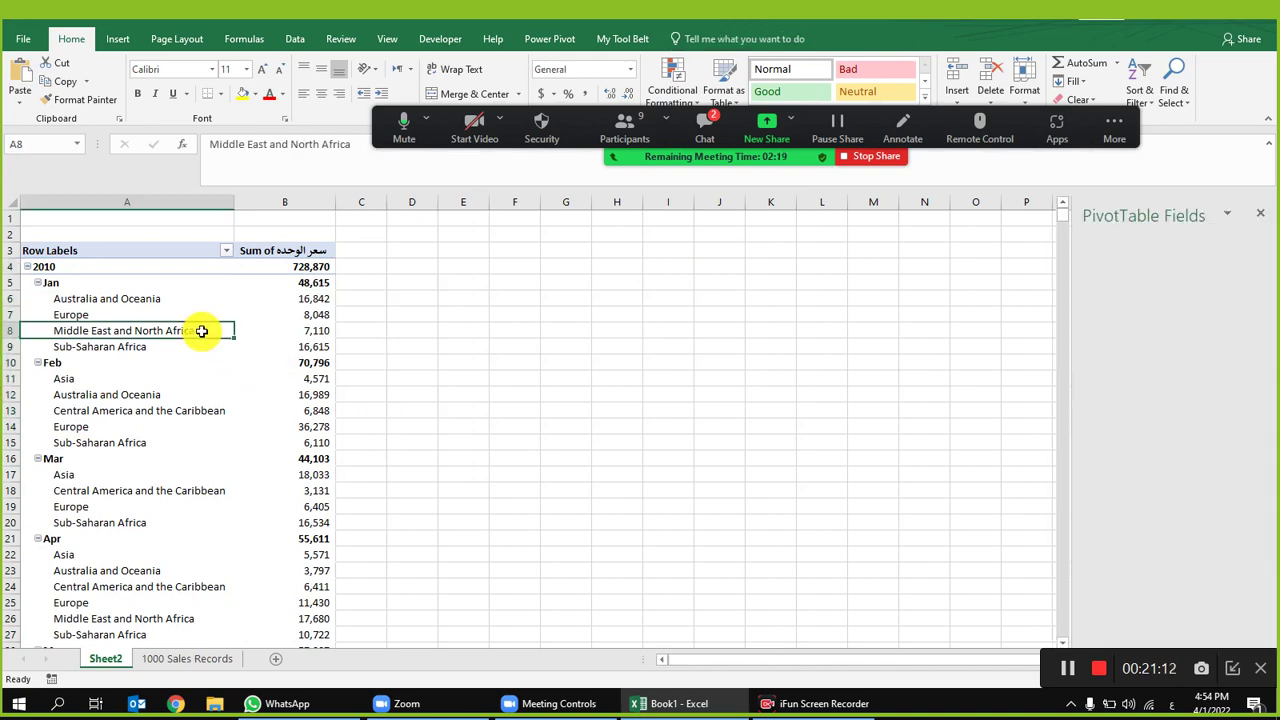
{"action": "left_click", "coordinate": [160, 297]}
{"action": "left_click", "coordinate": [173, 342]}
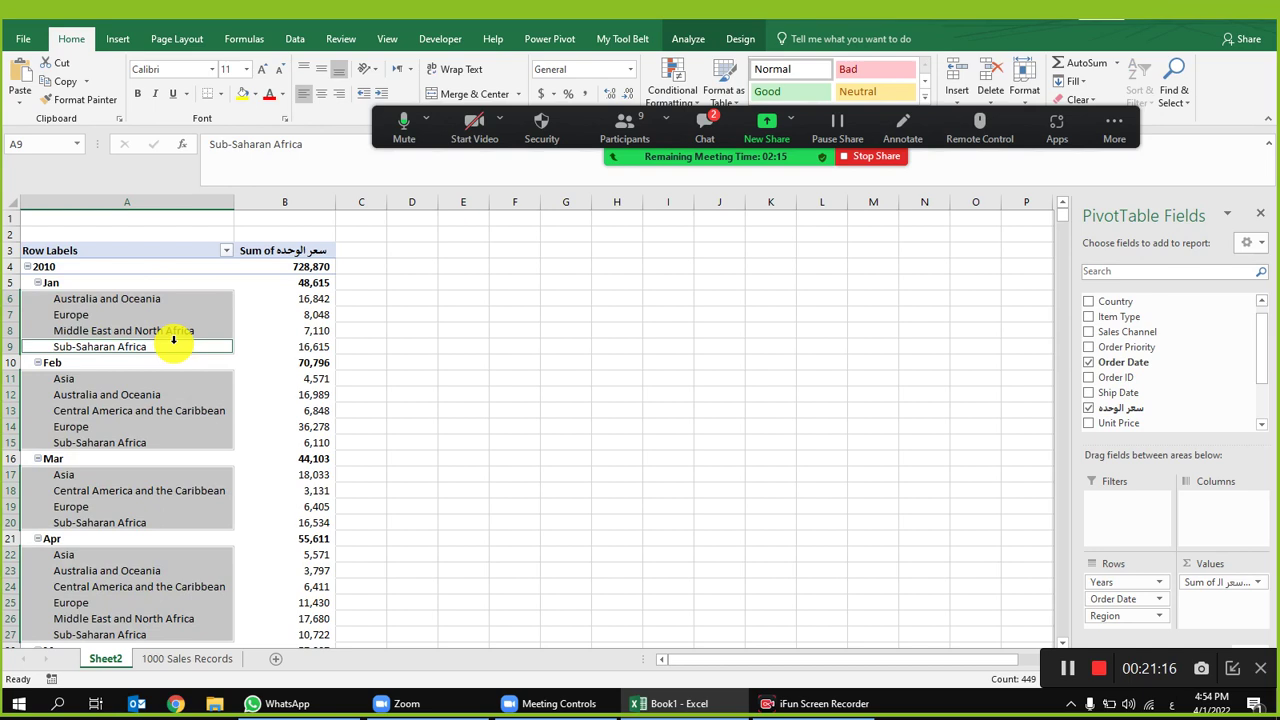
Step: Show the pivot in tabular form with year and month labels repeated on every row
{"action": "left_click", "coordinate": [740, 42]}
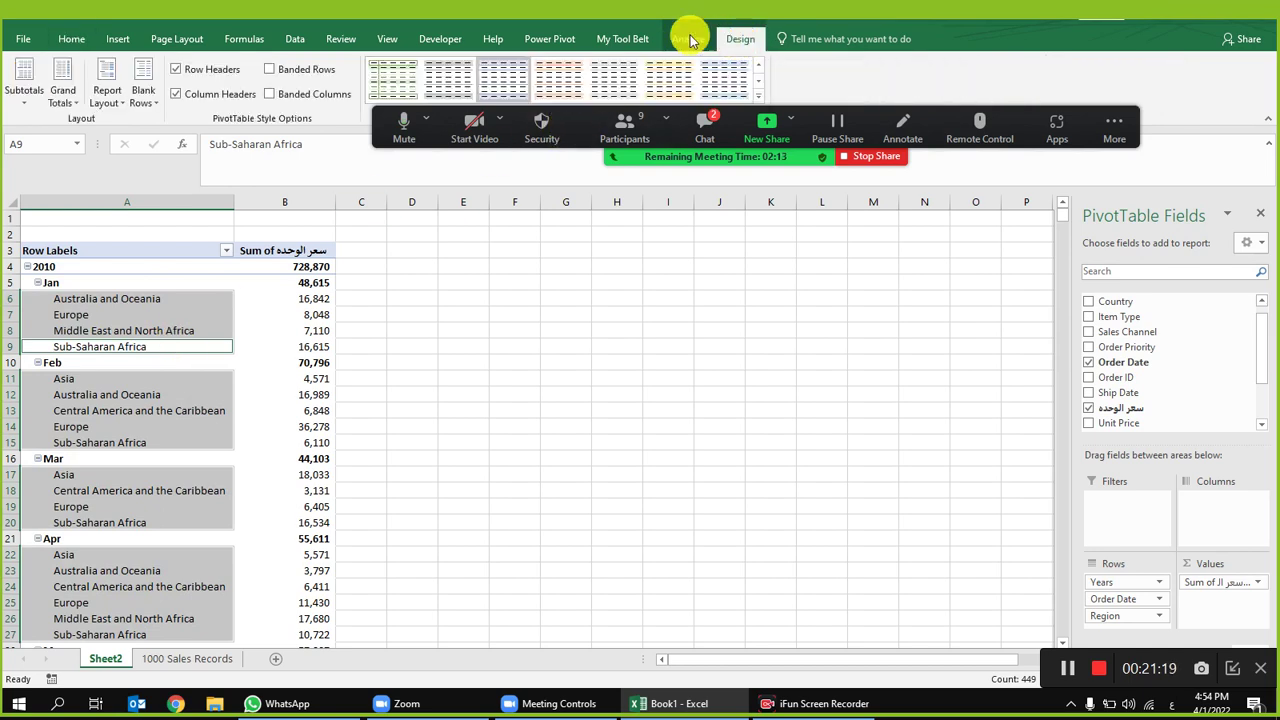
{"action": "left_click", "coordinate": [112, 104]}
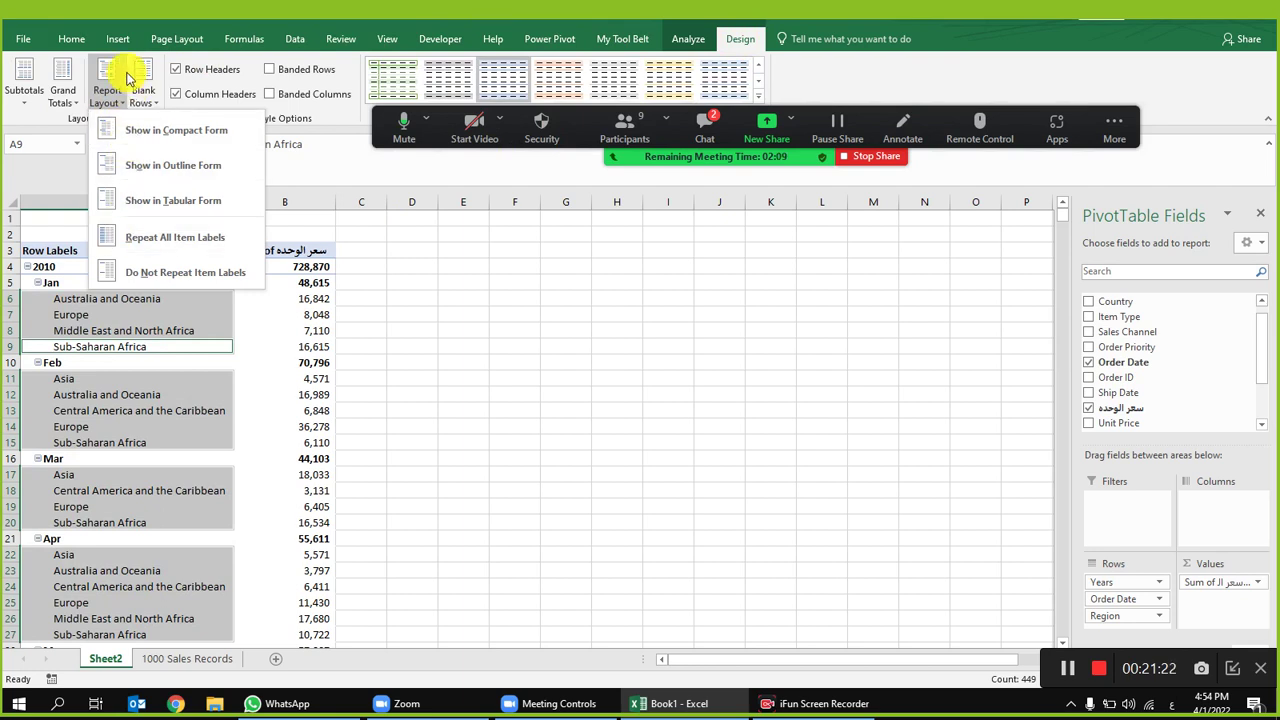
{"action": "left_click", "coordinate": [155, 210]}
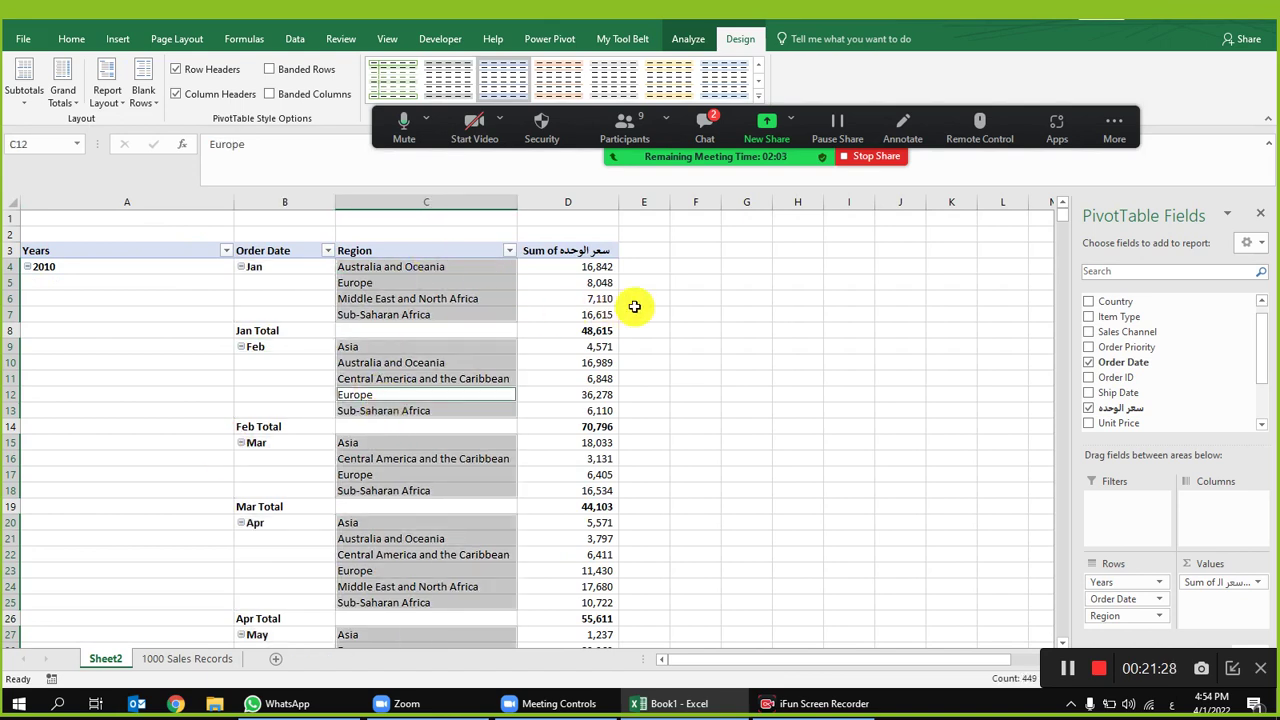
{"action": "left_click", "coordinate": [640, 312]}
{"action": "left_click", "coordinate": [420, 314]}
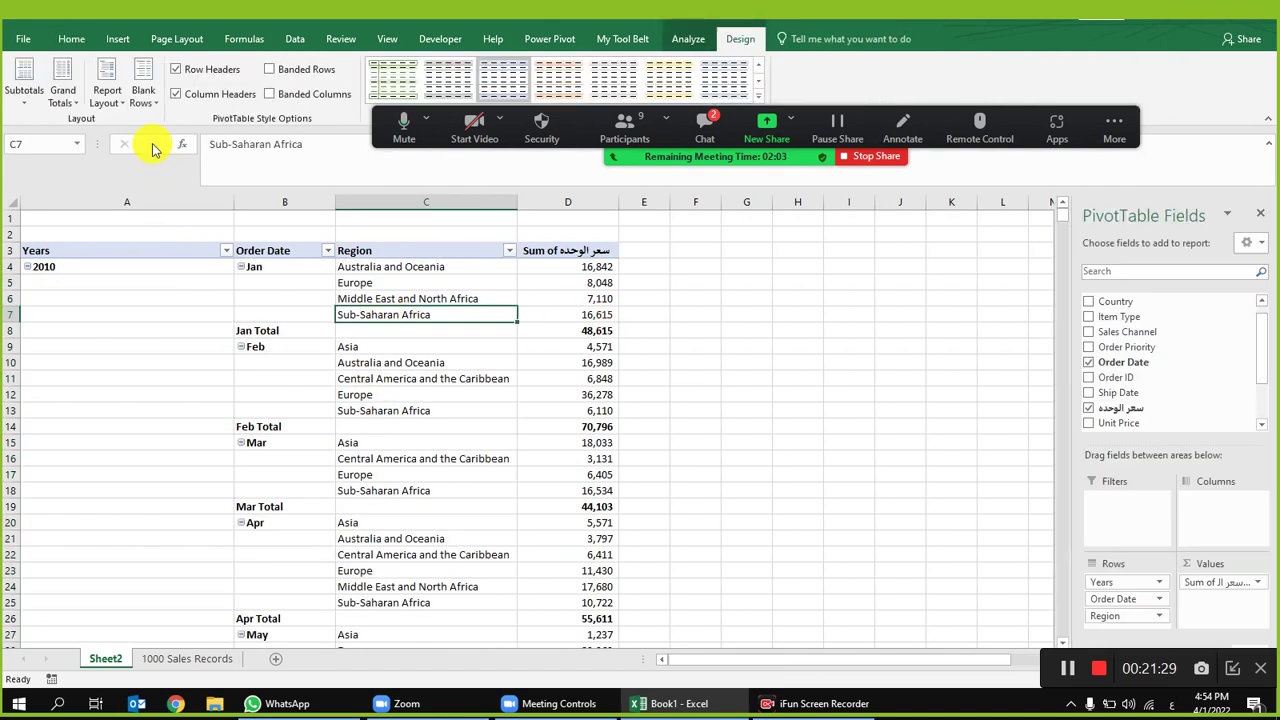
{"action": "left_click", "coordinate": [107, 88]}
{"action": "left_click", "coordinate": [190, 240]}
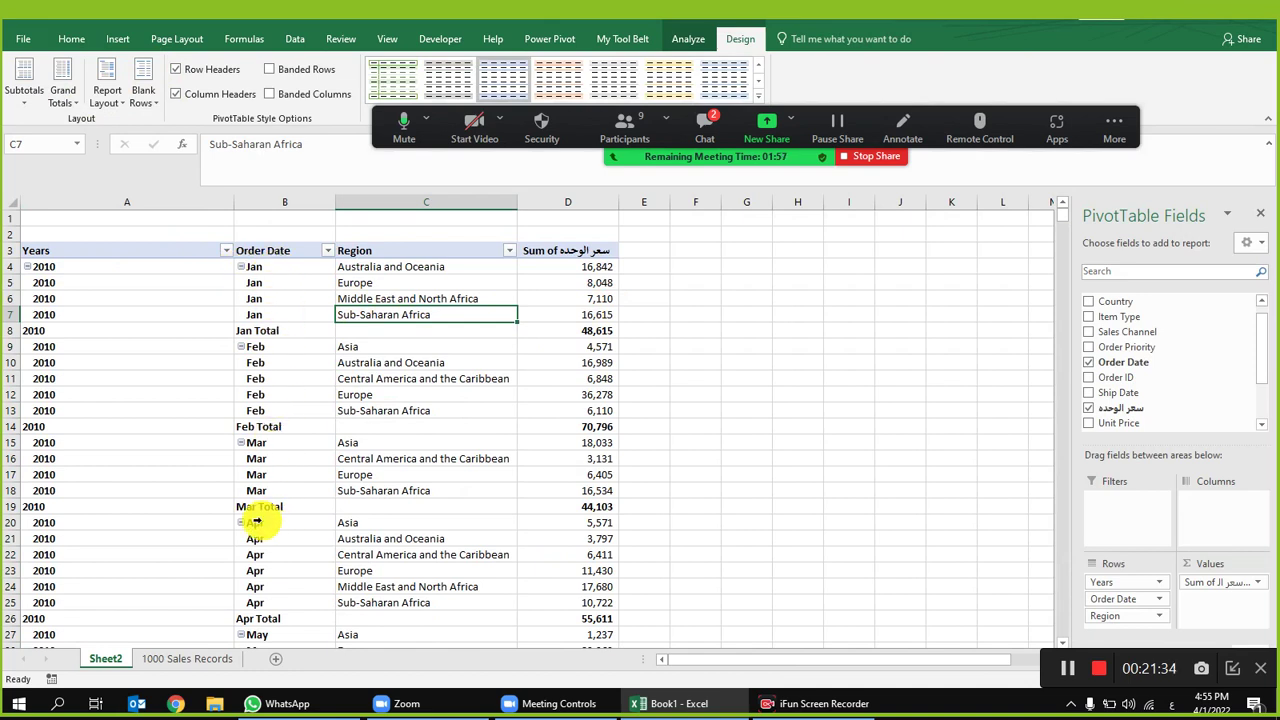
Step: Turn grand totals off, hide all subtotals, and narrow column A to fit the year labels
{"action": "left_click", "coordinate": [63, 90]}
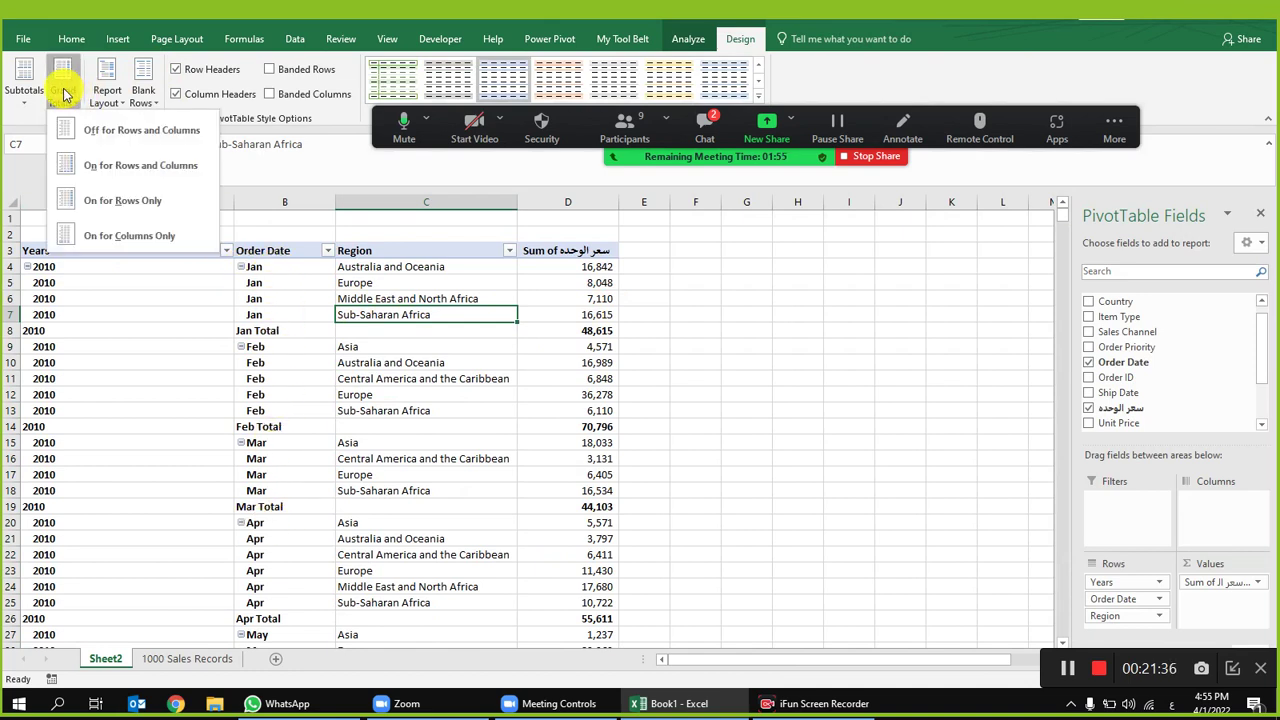
{"action": "left_click", "coordinate": [118, 140]}
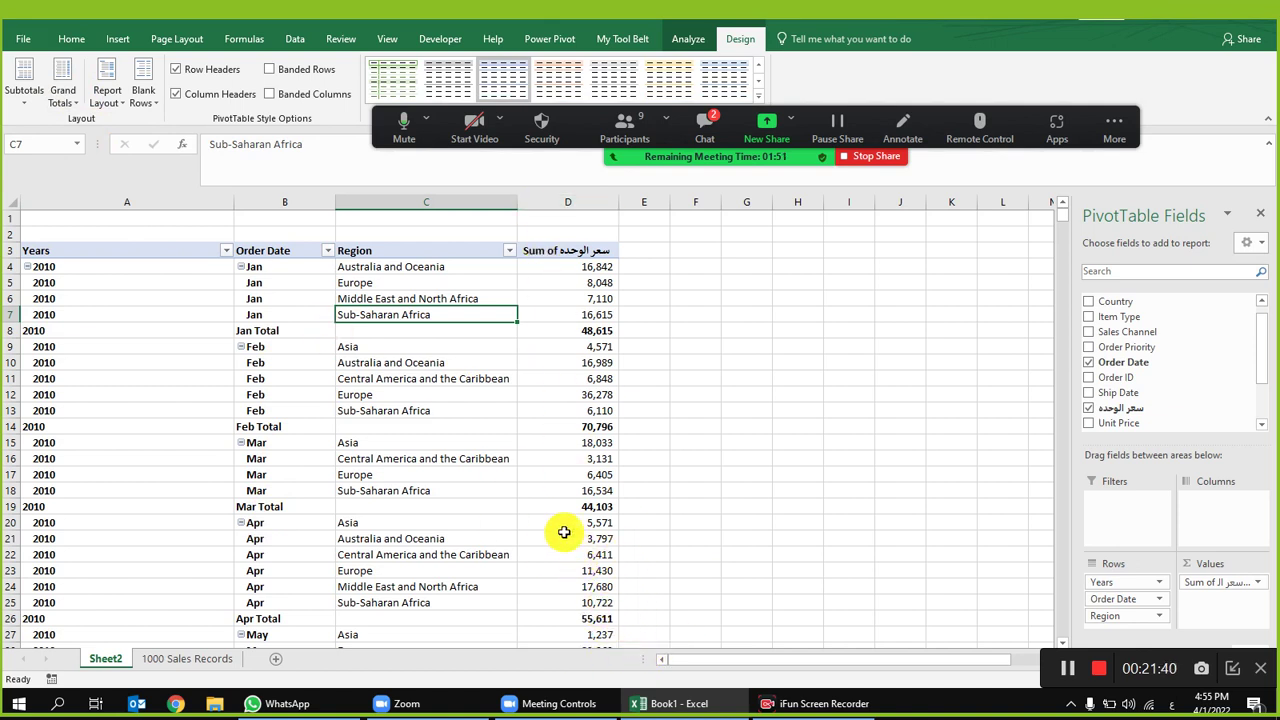
{"action": "left_click", "coordinate": [20, 80]}
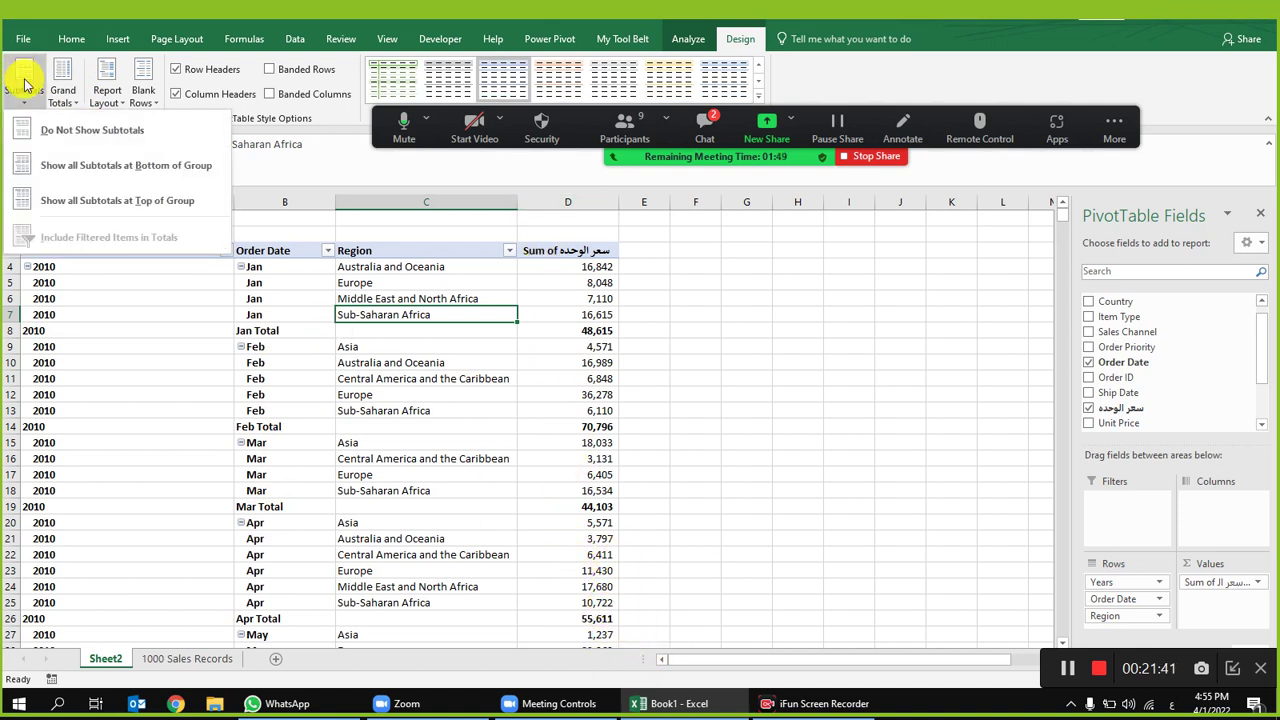
{"action": "left_click", "coordinate": [58, 129]}
{"action": "left_click", "coordinate": [295, 377]}
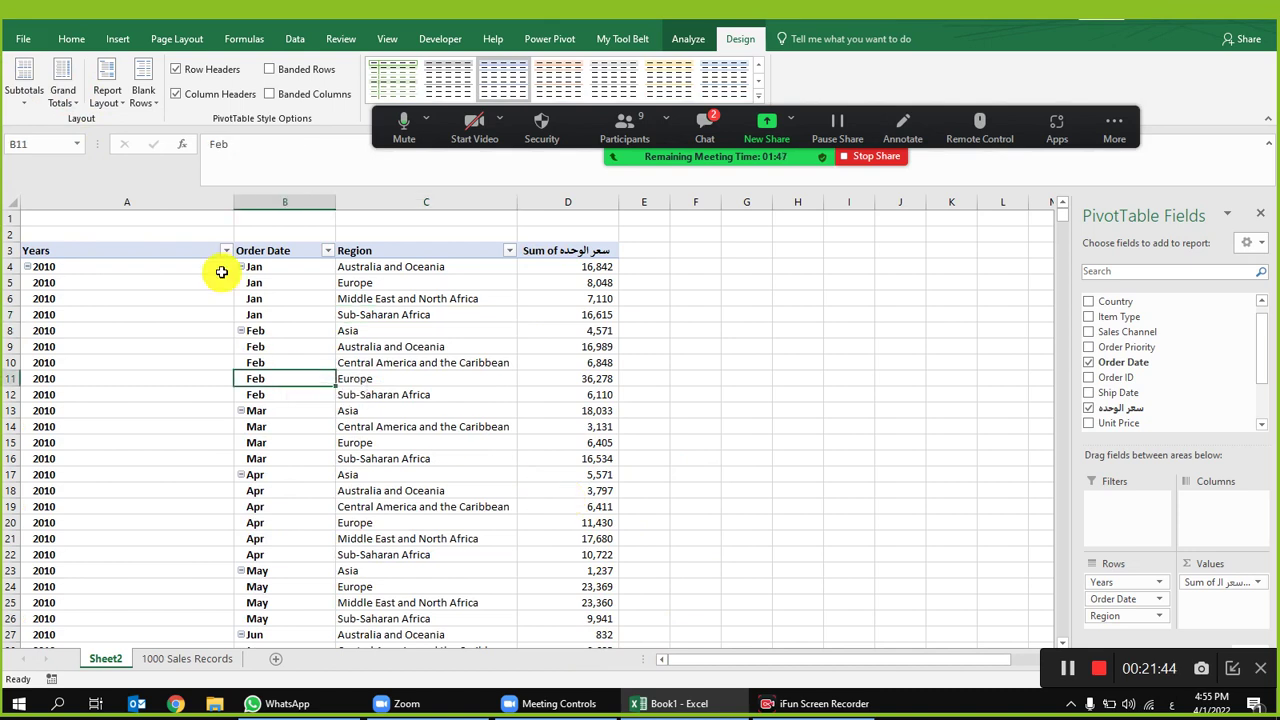
{"action": "mouse_move", "coordinate": [234, 202]}
{"action": "left_mouse_down"}
{"action": "mouse_move", "coordinate": [128, 201]}
{"action": "mouse_move", "coordinate": [231, 200]}
{"action": "mouse_move", "coordinate": [212, 201]}
{"action": "left_mouse_up"}
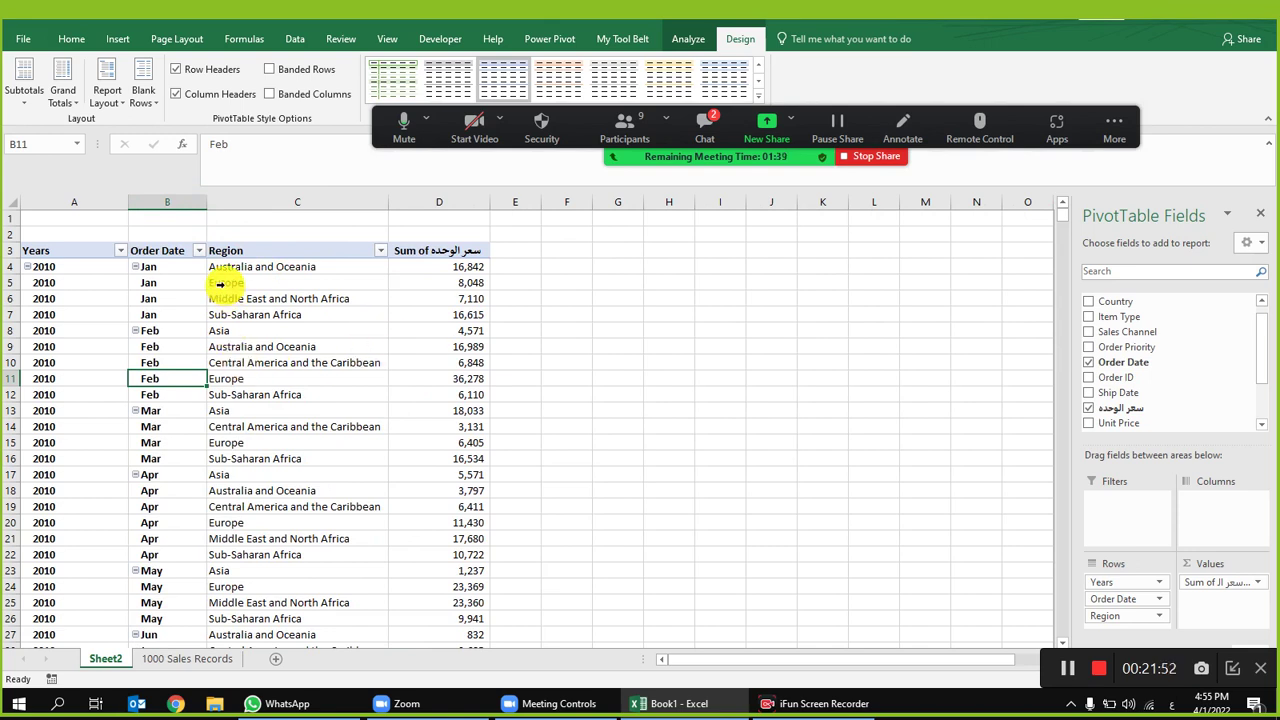
Step: Filter the Years field to show only 2010
{"action": "left_click", "coordinate": [119, 251]}
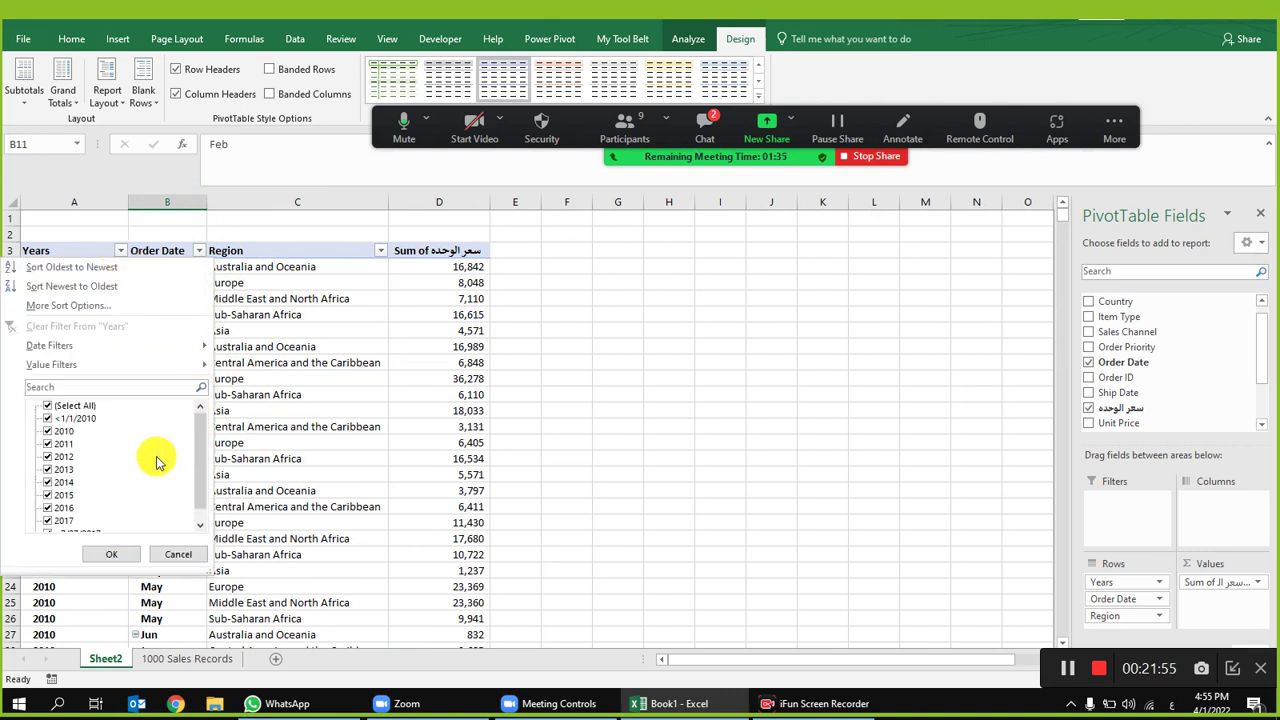
{"action": "left_click", "coordinate": [48, 407]}
{"action": "left_click", "coordinate": [47, 431]}
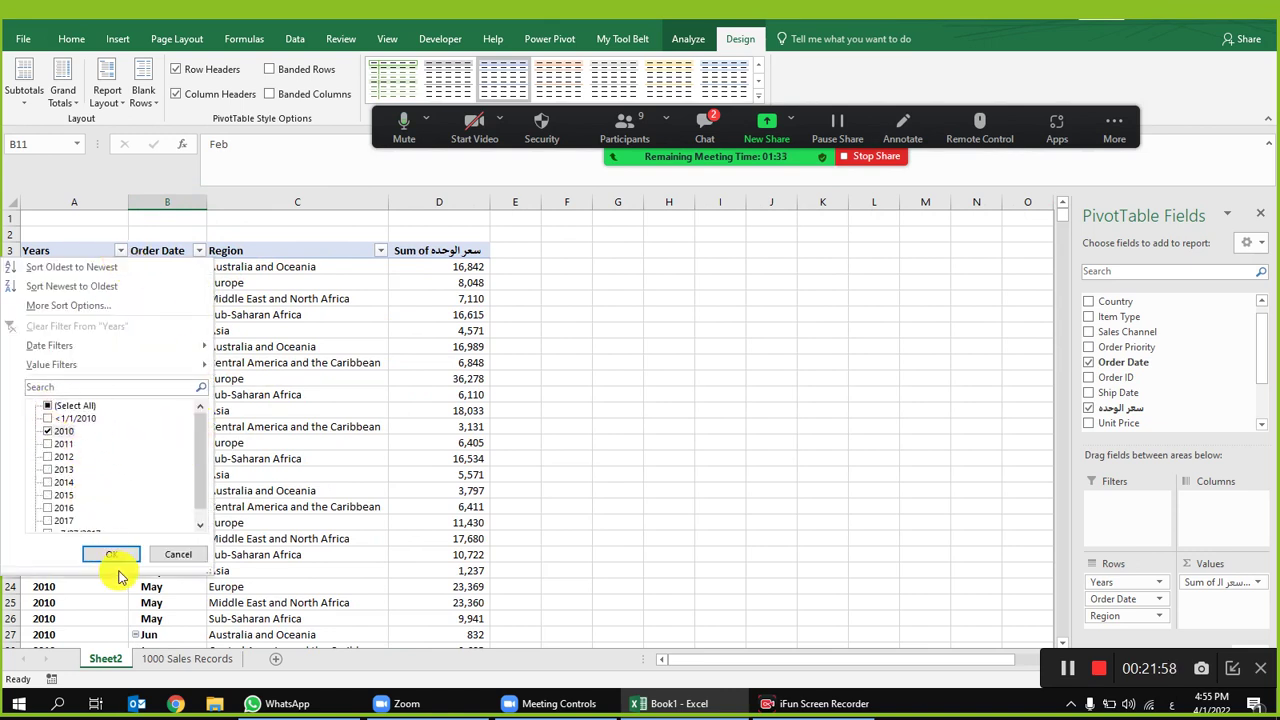
{"action": "left_click", "coordinate": [118, 555]}
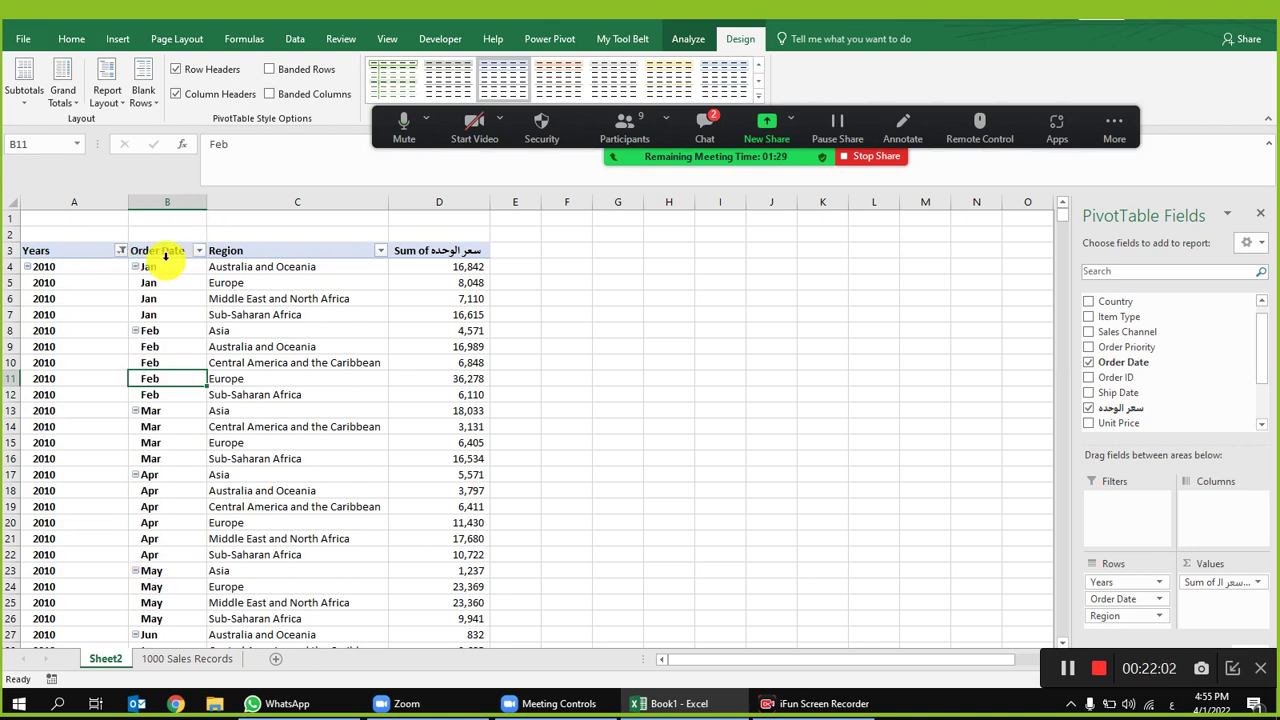
Step: Filter Order Date to January only
{"action": "left_click", "coordinate": [201, 253]}
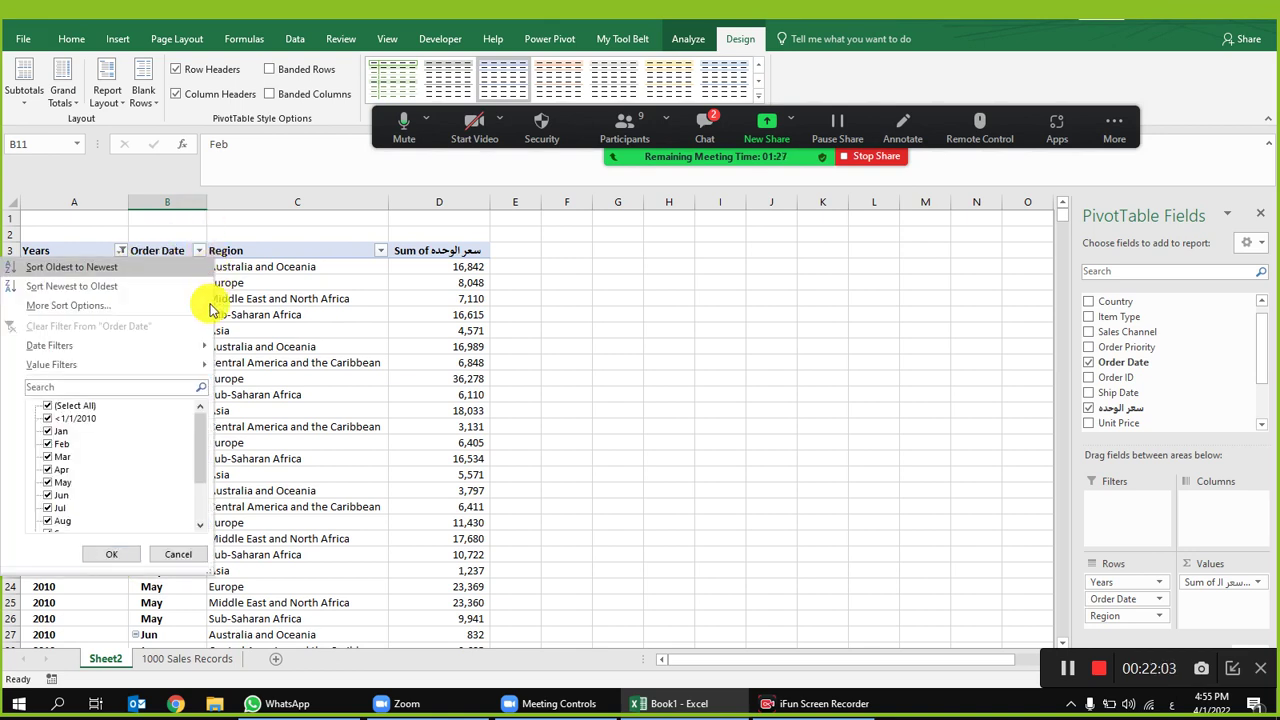
{"action": "left_click", "coordinate": [48, 406]}
{"action": "left_click", "coordinate": [48, 431]}
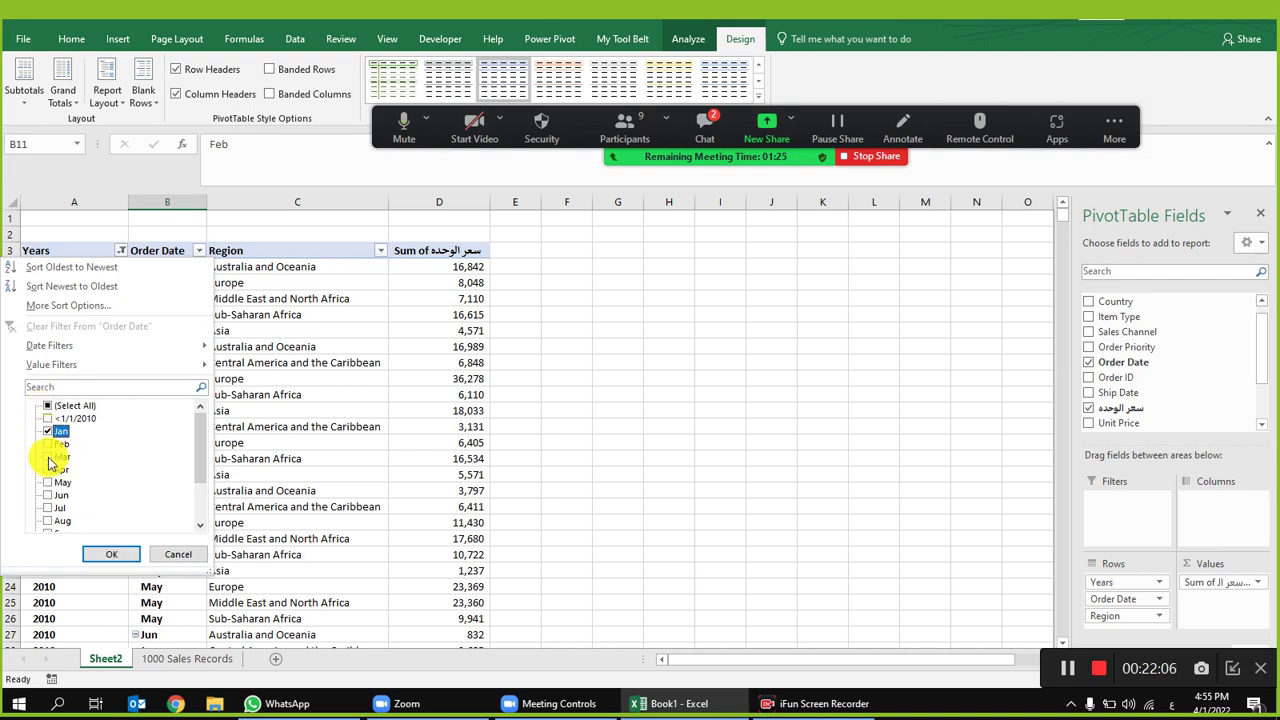
{"action": "left_click", "coordinate": [111, 554]}
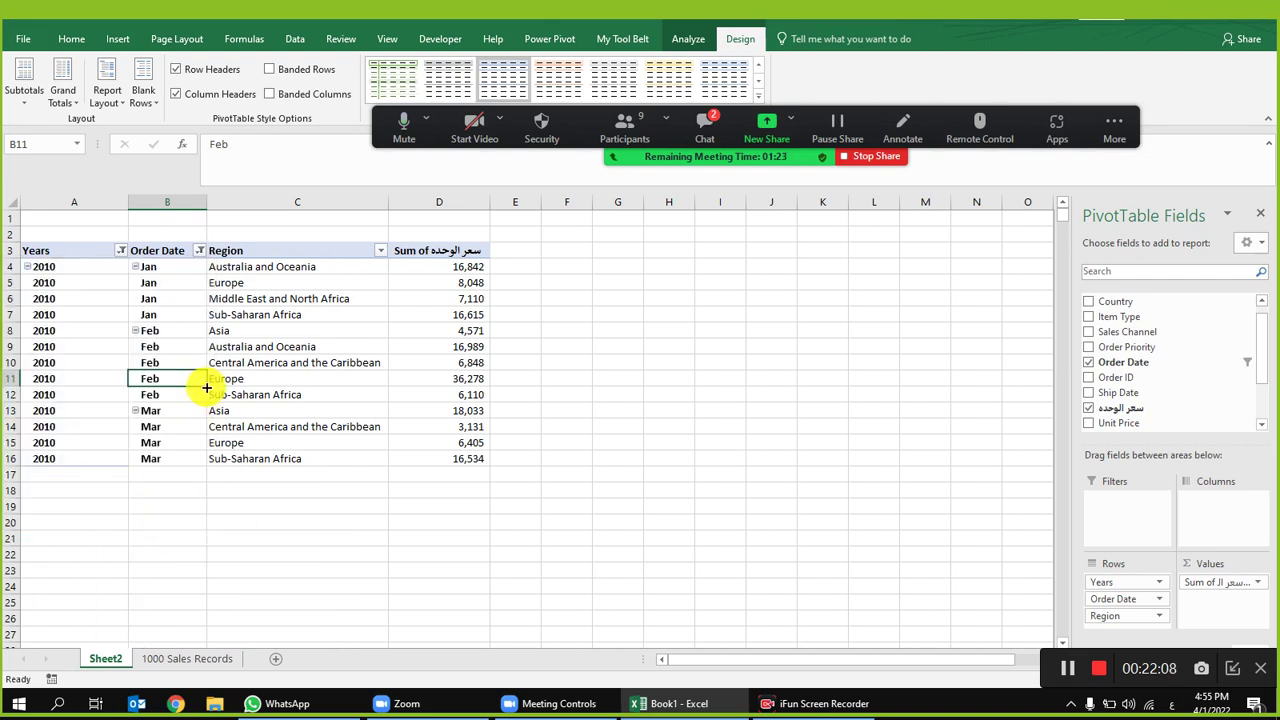
Step: Select the January region cells and each region's January total
{"action": "left_click_drag", "start_coordinate": [95, 267], "coordinate": [171, 314]}
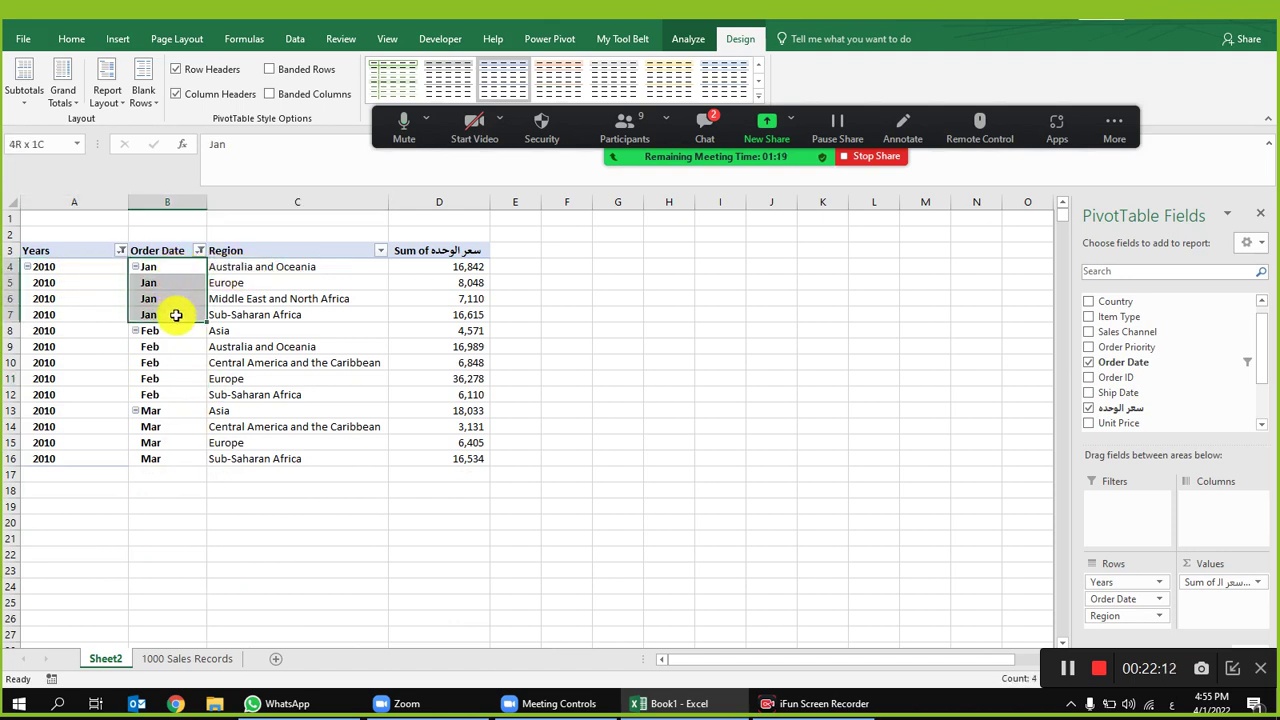
{"action": "left_click", "coordinate": [256, 268]}
{"action": "left_click", "coordinate": [258, 283]}
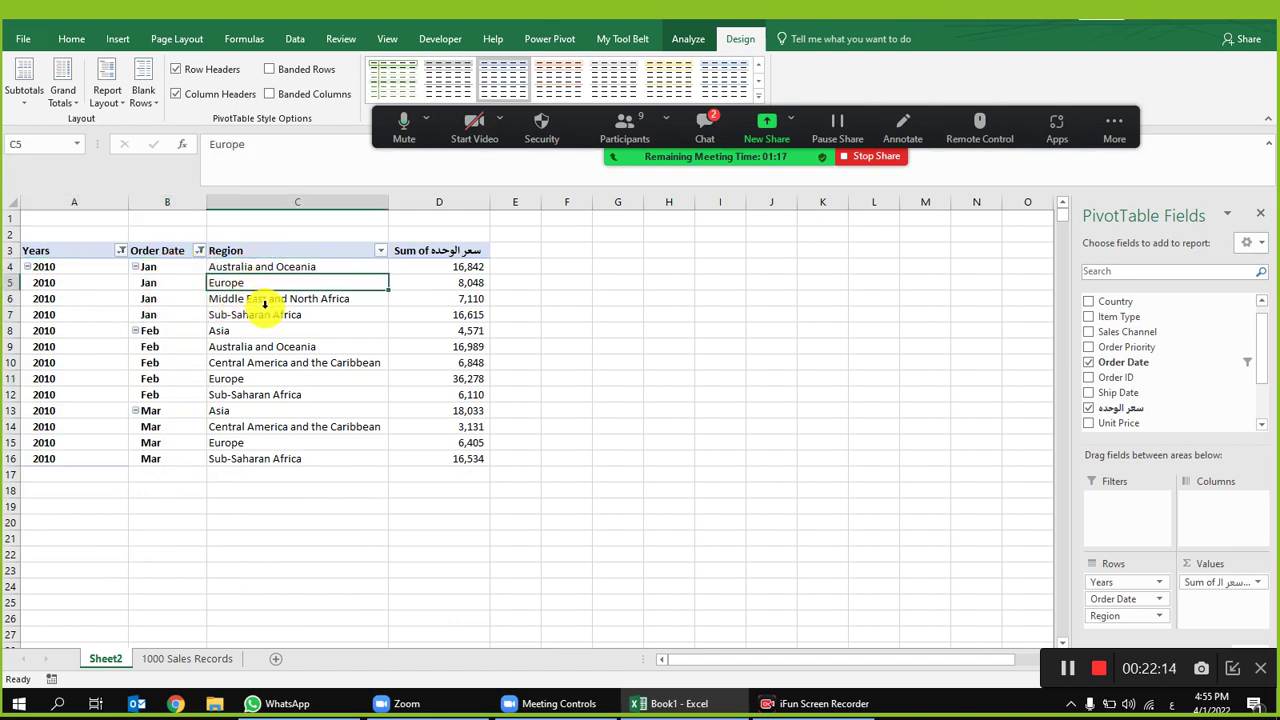
{"action": "left_click", "coordinate": [268, 303]}
{"action": "left_click", "coordinate": [322, 316]}
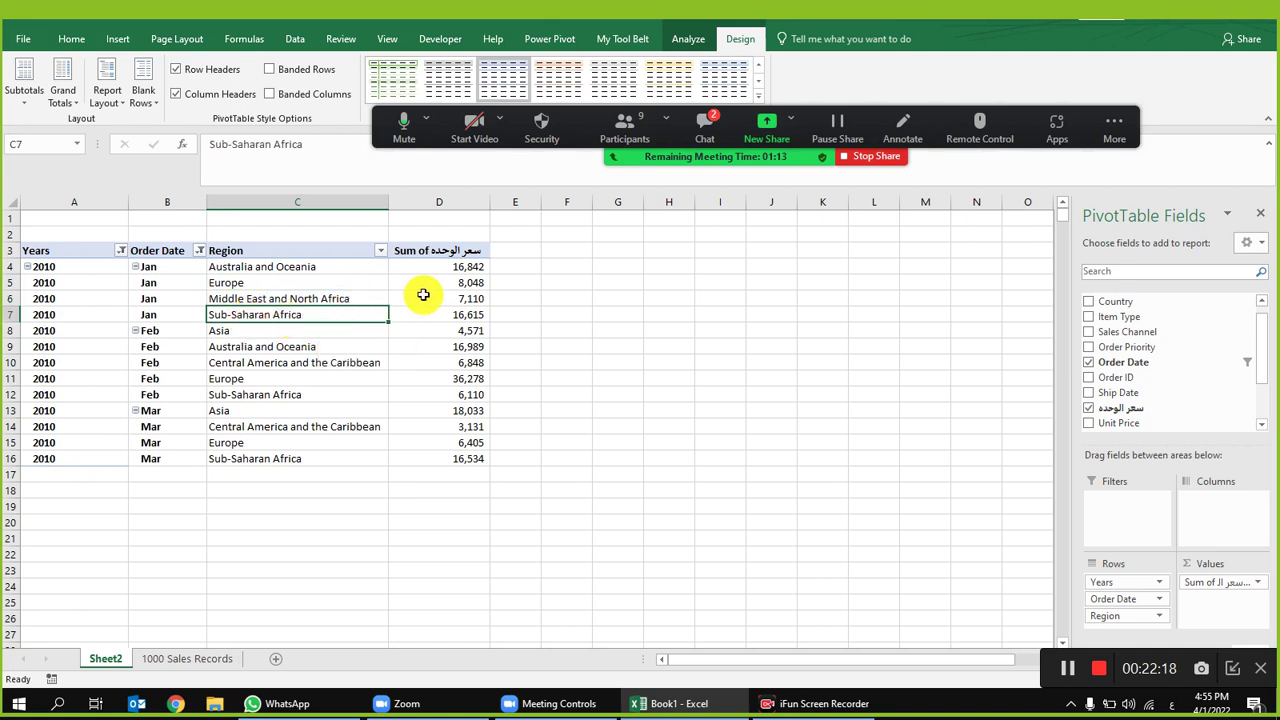
{"action": "left_click", "coordinate": [466, 266]}
{"action": "left_click", "coordinate": [465, 283]}
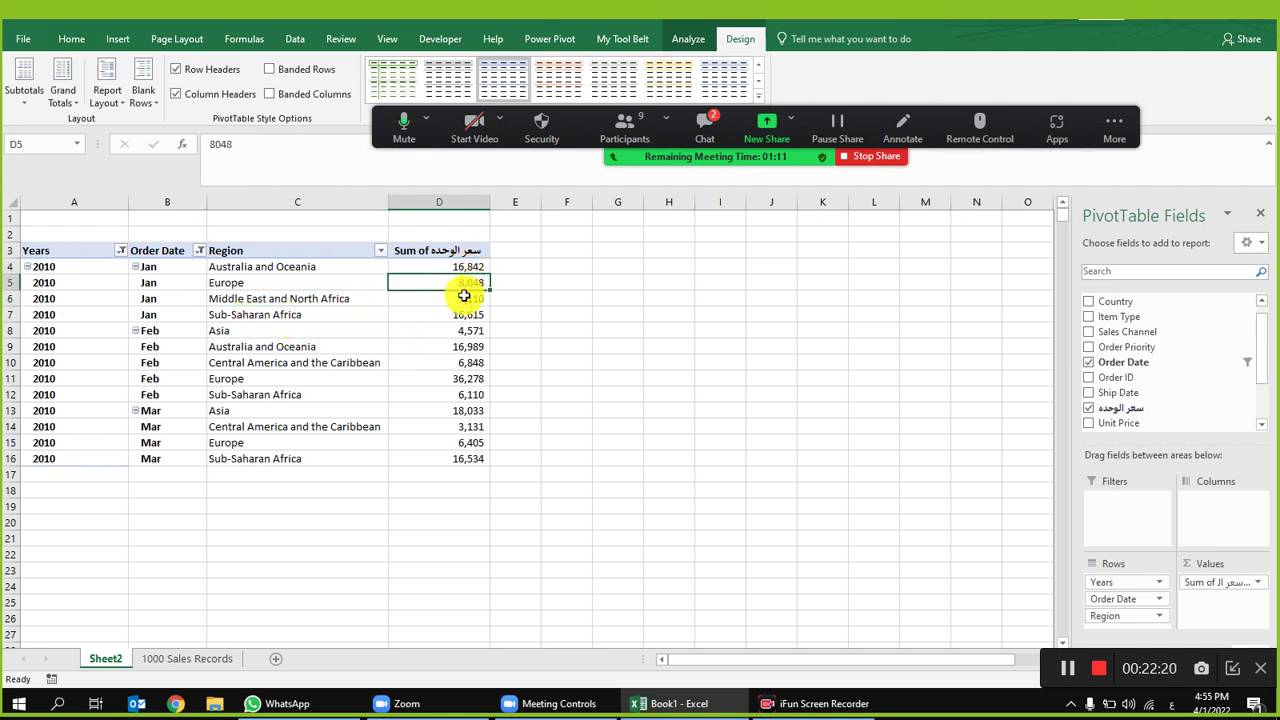
{"action": "left_click", "coordinate": [465, 298]}
{"action": "left_click", "coordinate": [460, 315]}
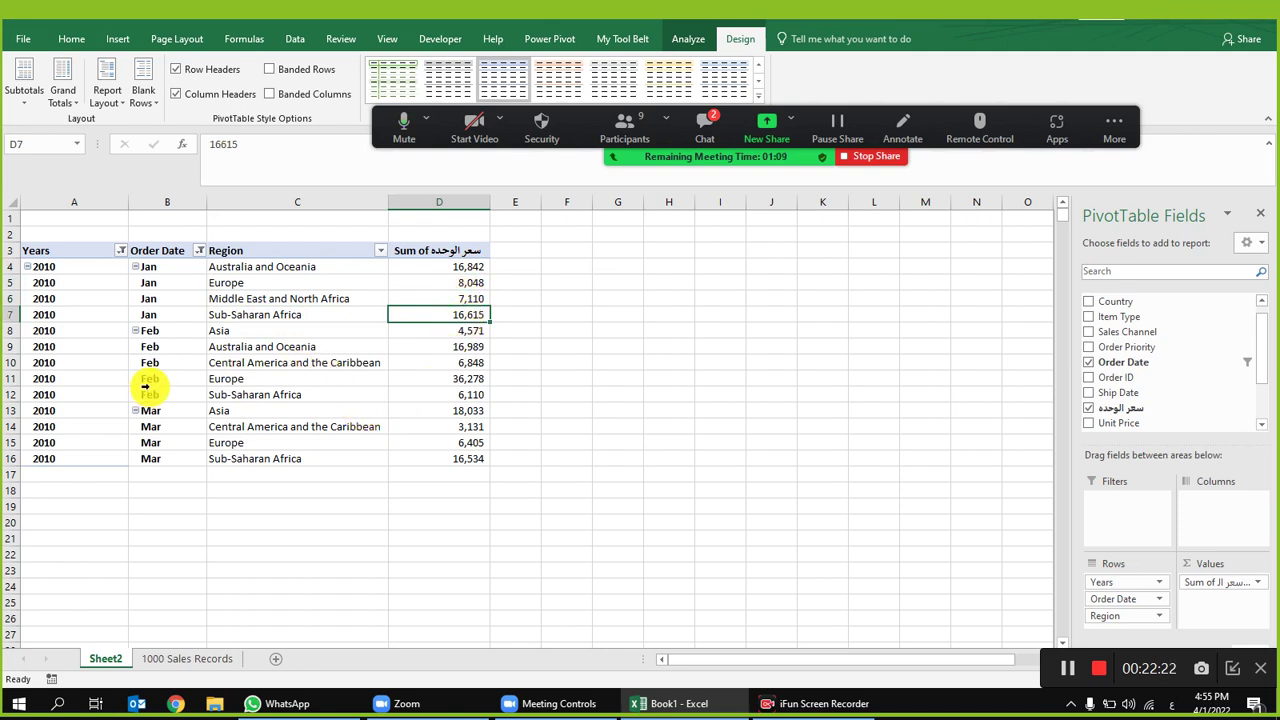
Step: Select the February Asia, Australia and Oceania, and Europe rows and their column D totals
{"action": "left_click", "coordinate": [165, 346]}
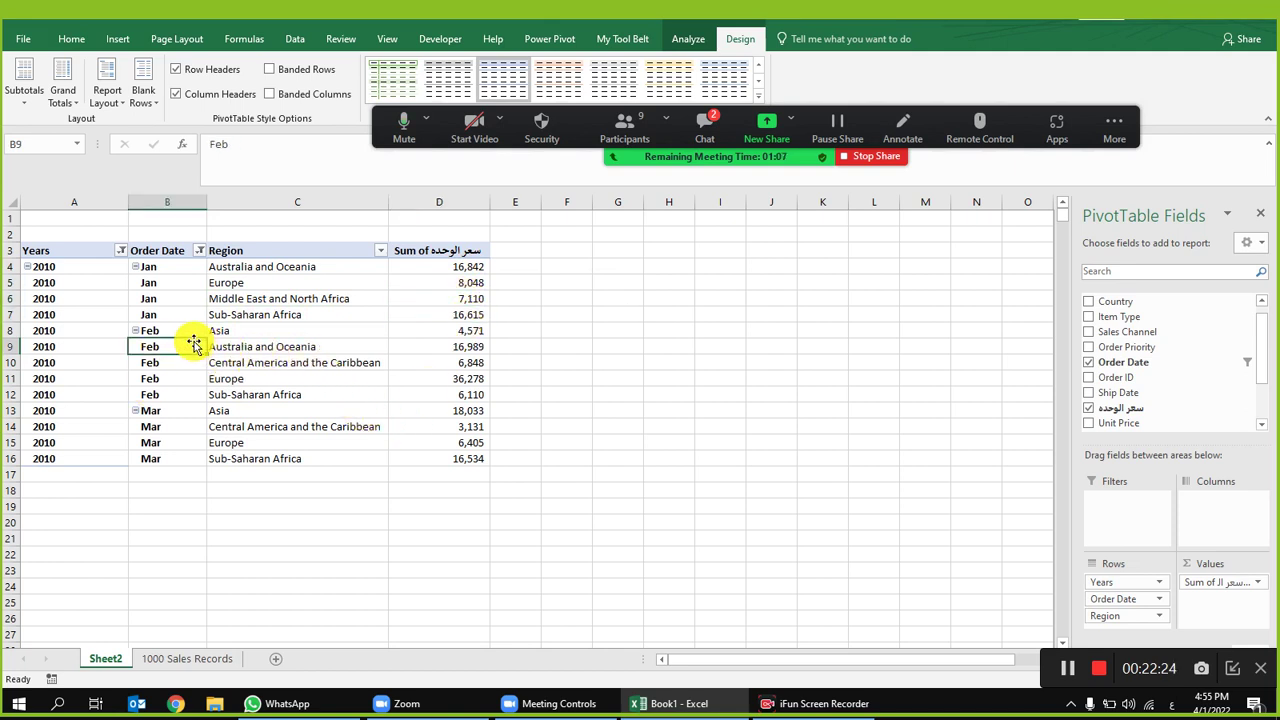
{"action": "left_click", "coordinate": [234, 330]}
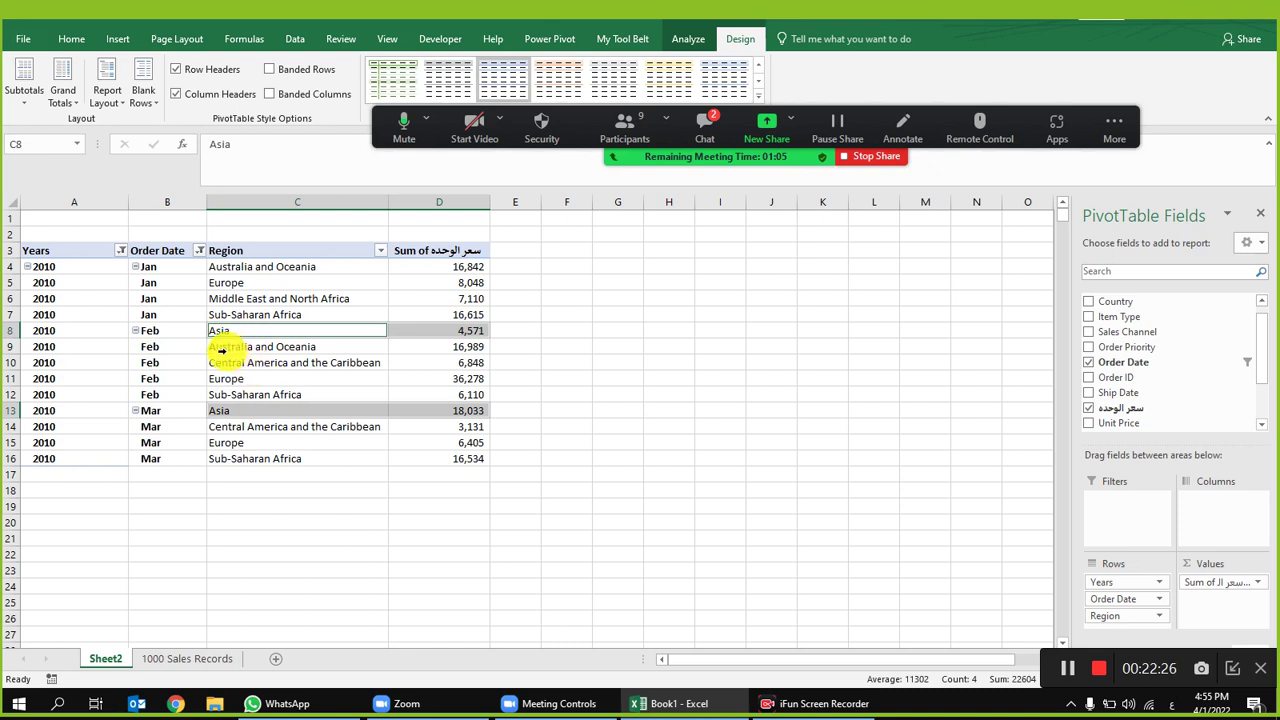
{"action": "left_click", "coordinate": [221, 350]}
{"action": "left_click", "coordinate": [254, 372]}
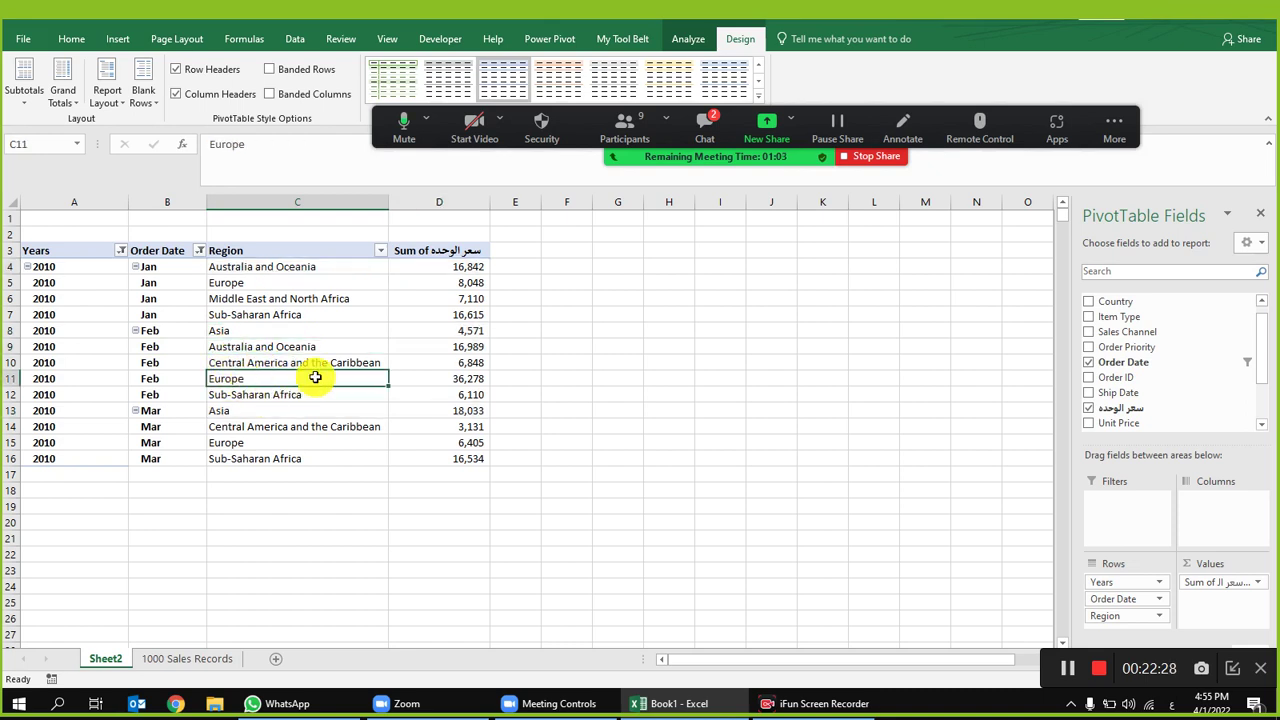
{"action": "left_click_drag", "start_coordinate": [470, 347], "coordinate": [450, 411]}
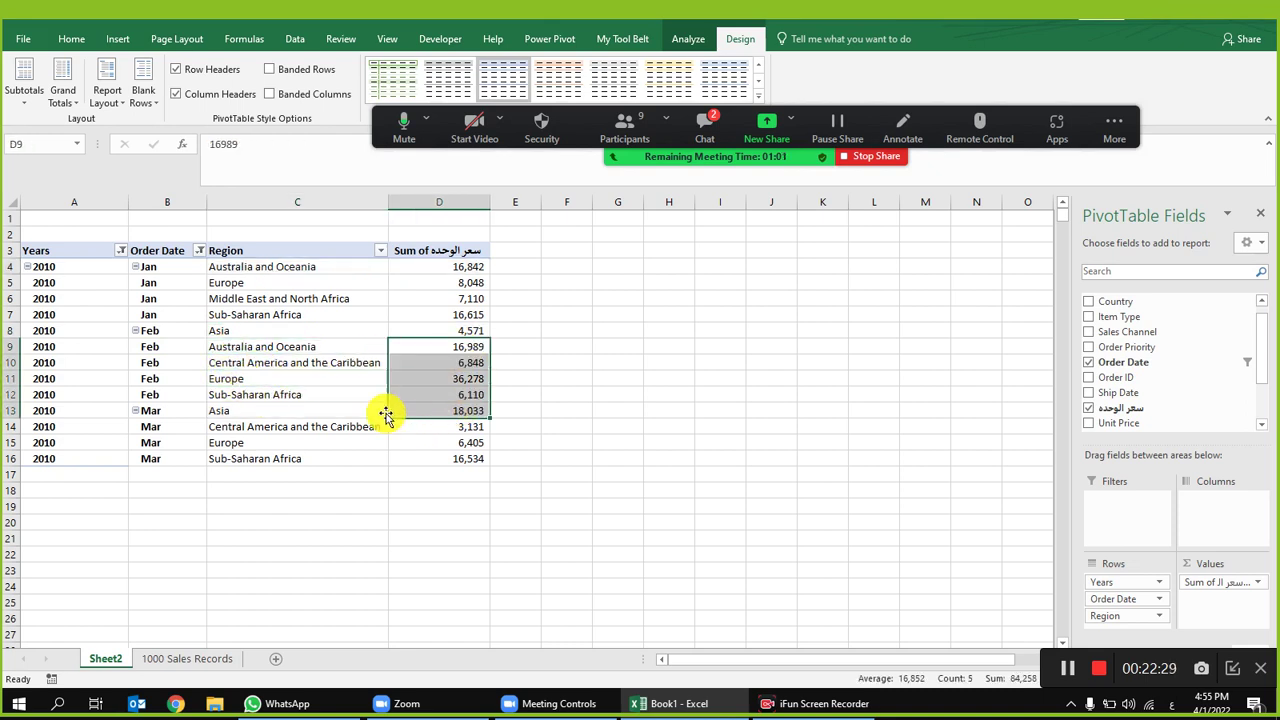
Step: Set the Order Date filter to keep only Jan and Feb
{"action": "left_click", "coordinate": [200, 251]}
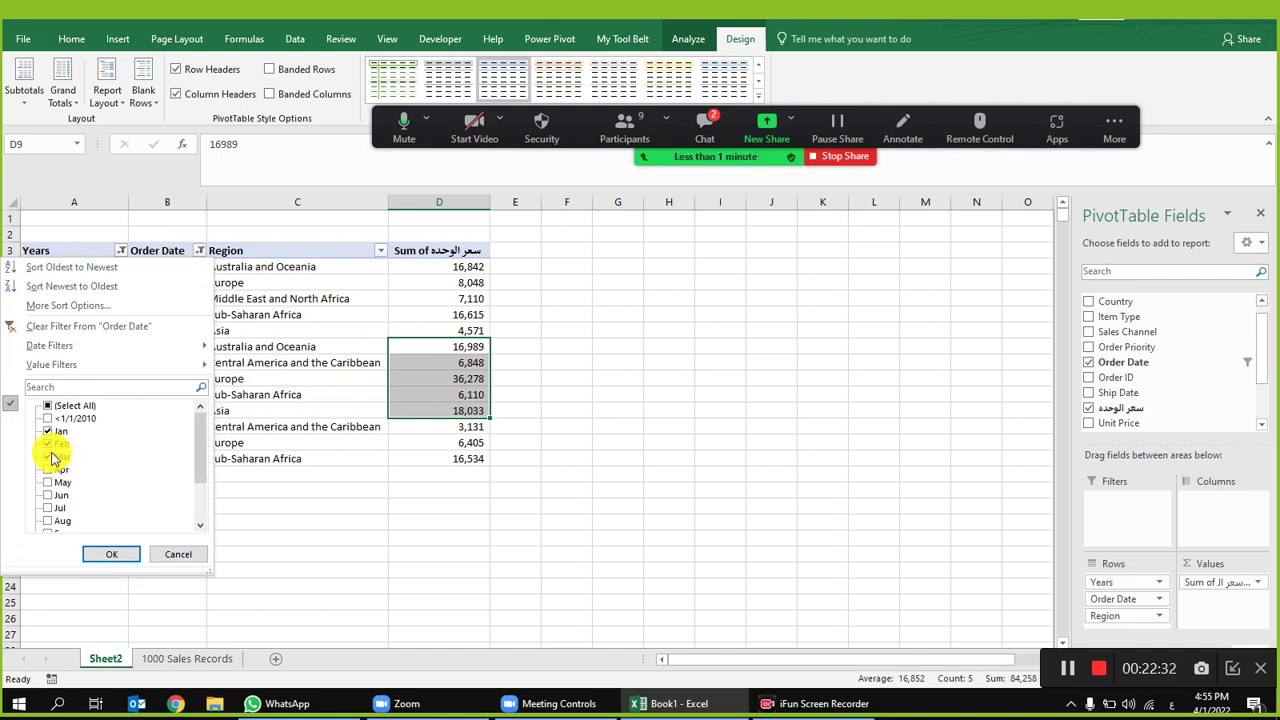
{"action": "left_click", "coordinate": [111, 554]}
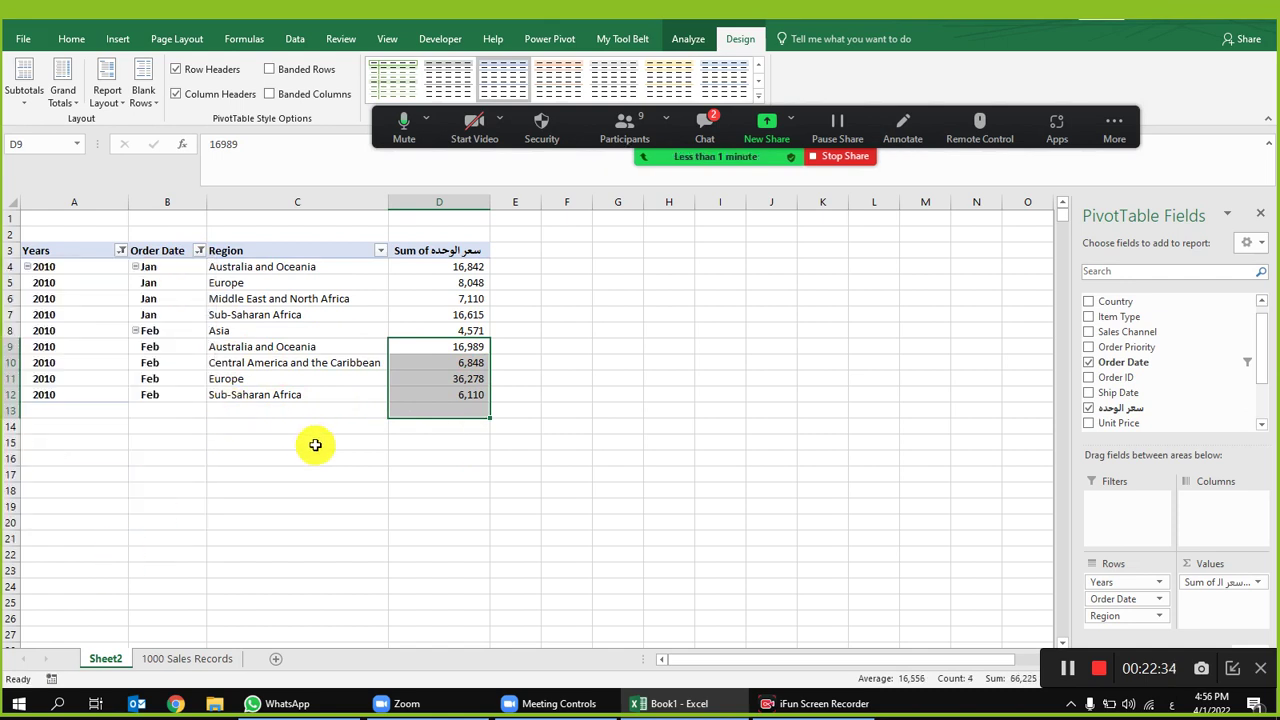
{"action": "left_click", "coordinate": [315, 445]}
Step: Filter Region to Asia only, leaving the Order Date filter unchanged
{"action": "left_click", "coordinate": [380, 251]}
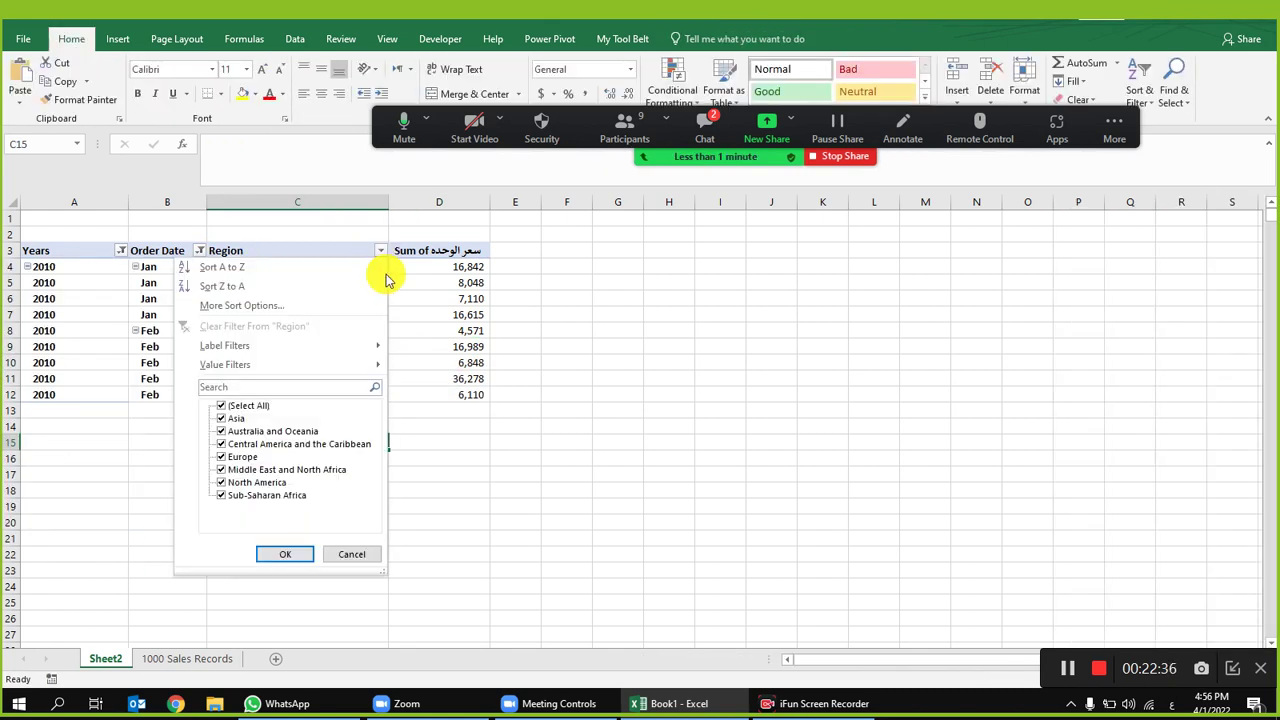
{"action": "left_click", "coordinate": [232, 409]}
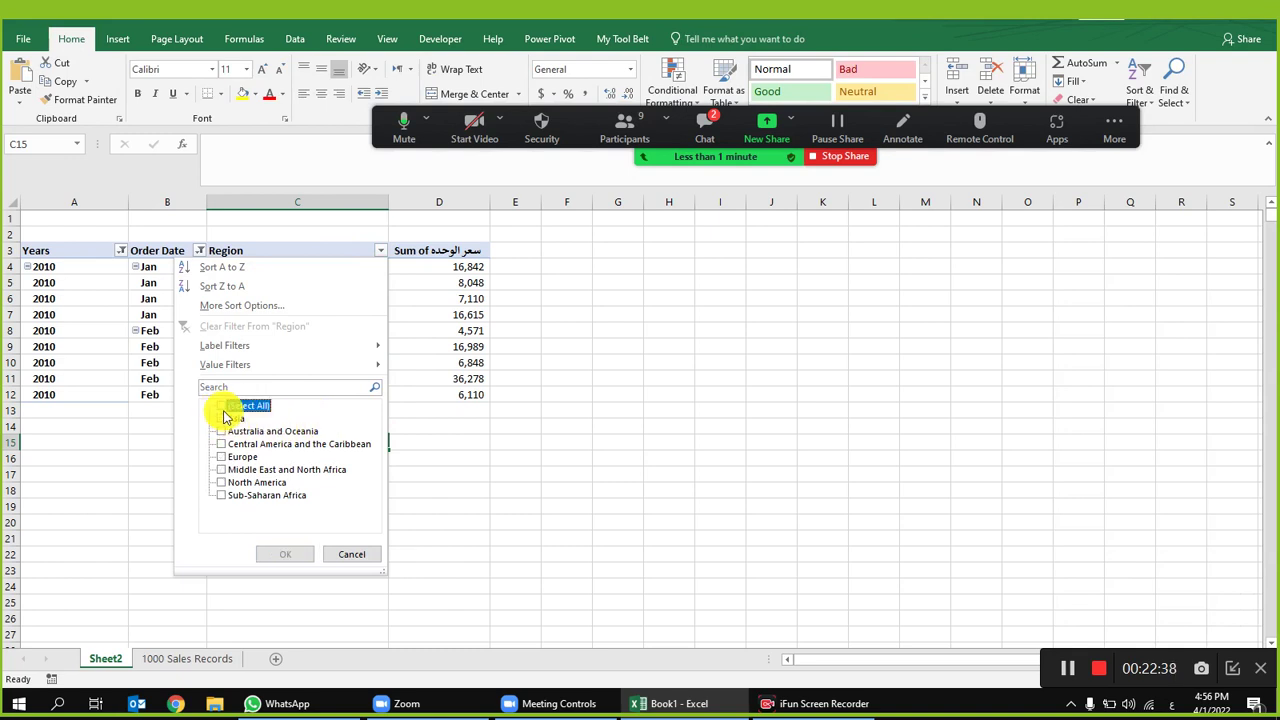
{"action": "left_click", "coordinate": [226, 419]}
{"action": "left_click", "coordinate": [285, 554]}
{"action": "left_click", "coordinate": [310, 332]}
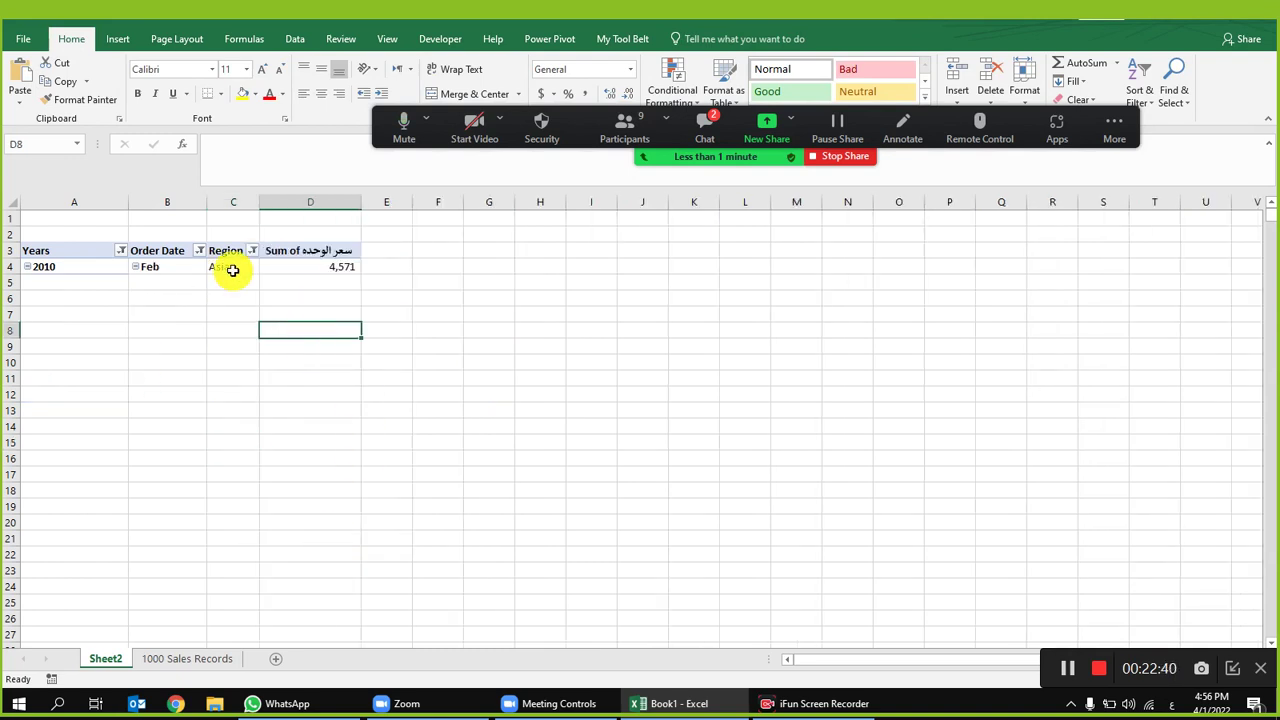
{"action": "left_click", "coordinate": [198, 252]}
{"action": "left_click", "coordinate": [60, 433]}
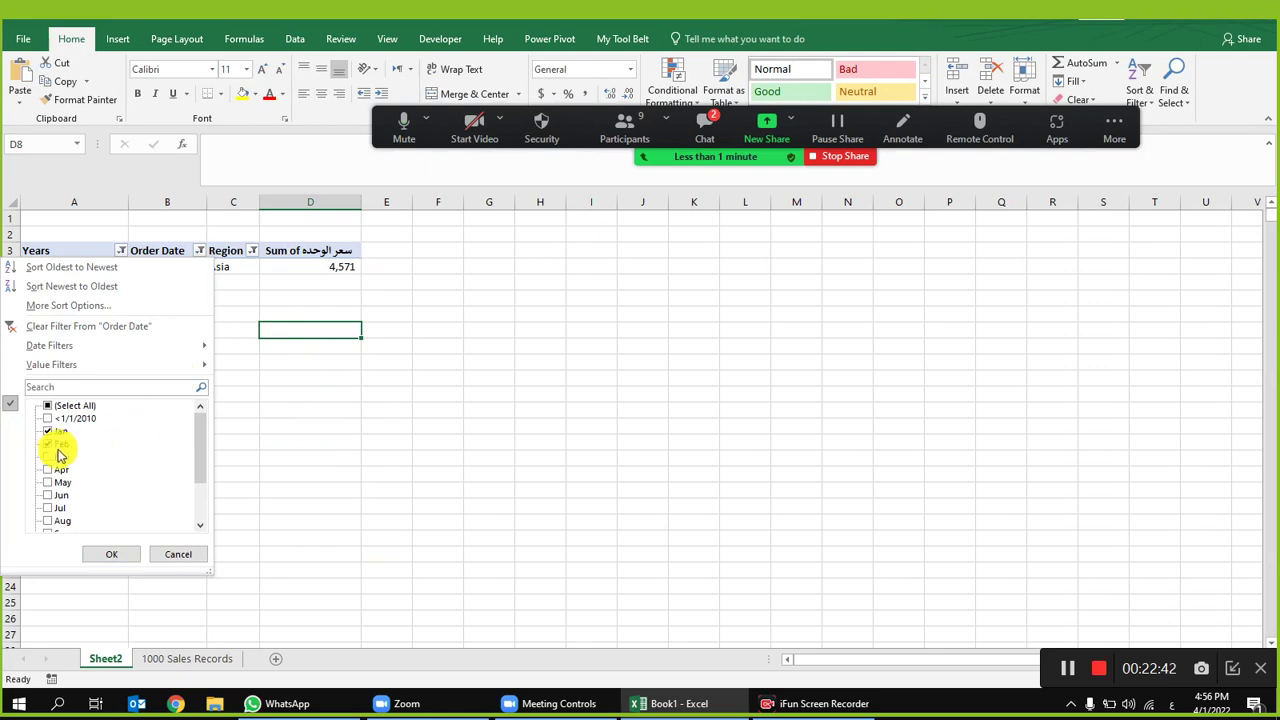
{"action": "left_click", "coordinate": [179, 553]}
Step: Add Australia and Oceania plus Central America and the Caribbean to the Region filter
{"action": "left_click", "coordinate": [252, 251]}
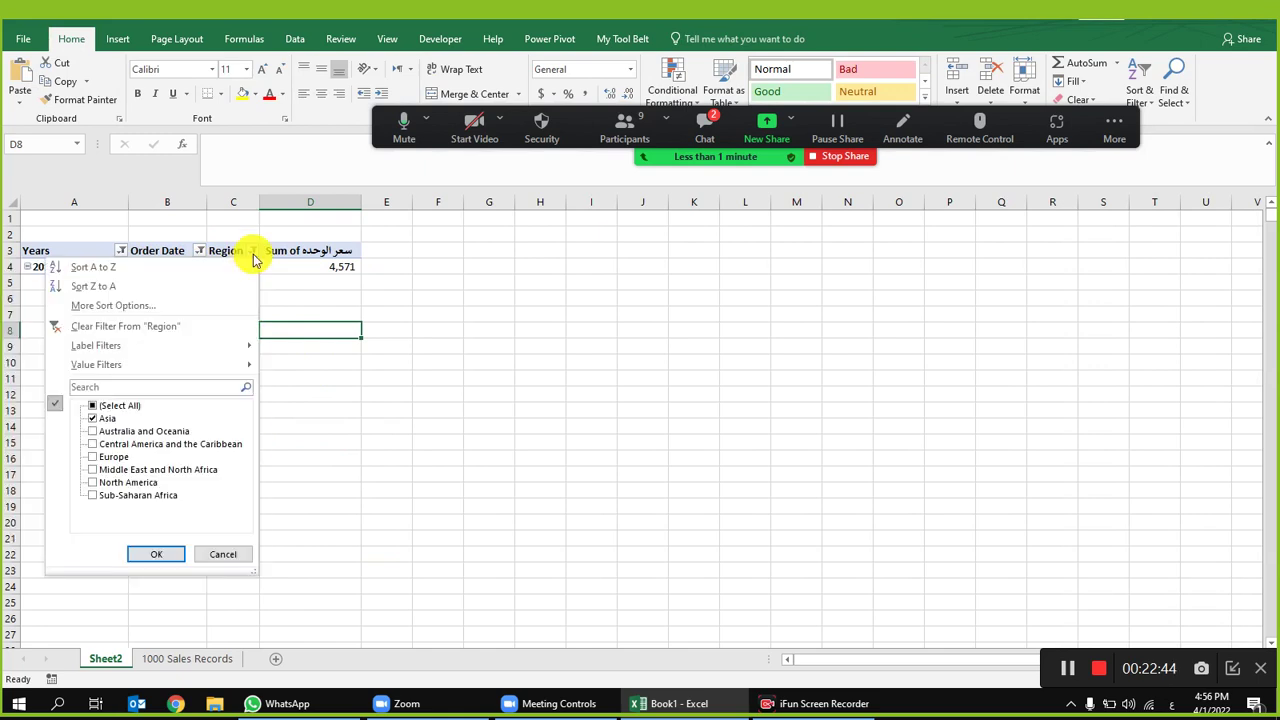
{"action": "left_click", "coordinate": [103, 444]}
{"action": "left_click", "coordinate": [95, 431]}
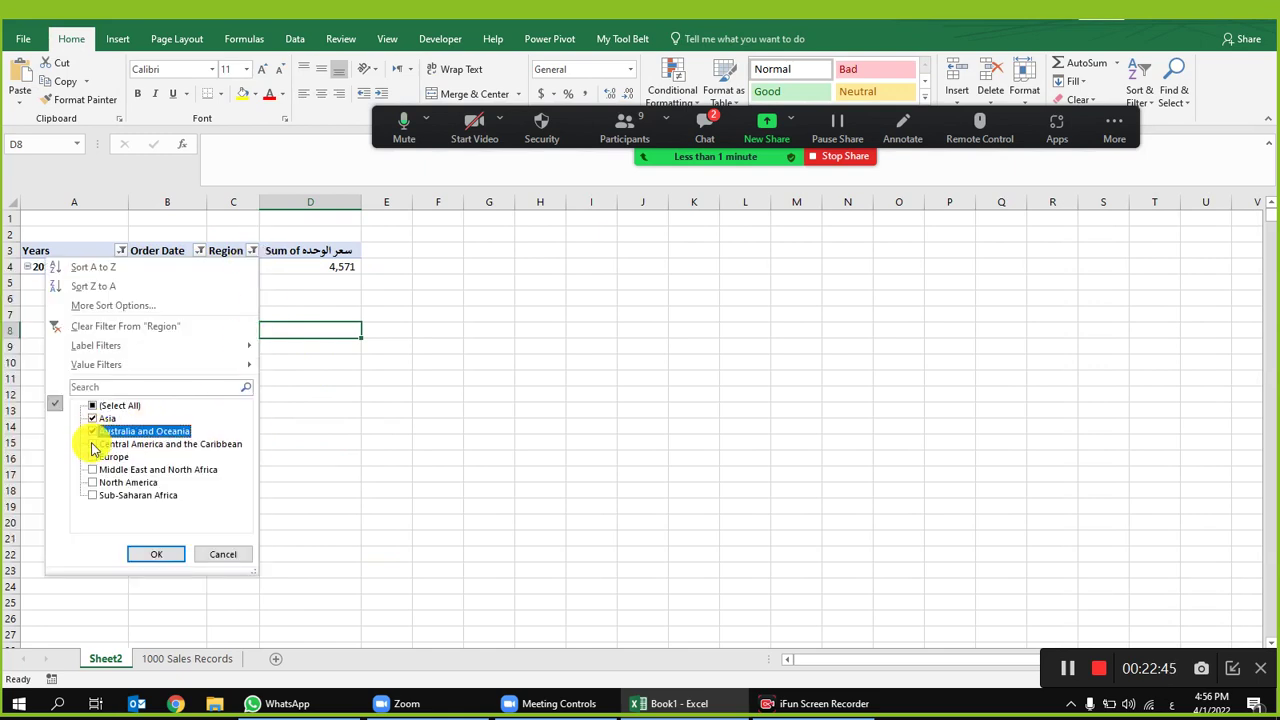
{"action": "left_click", "coordinate": [156, 554]}
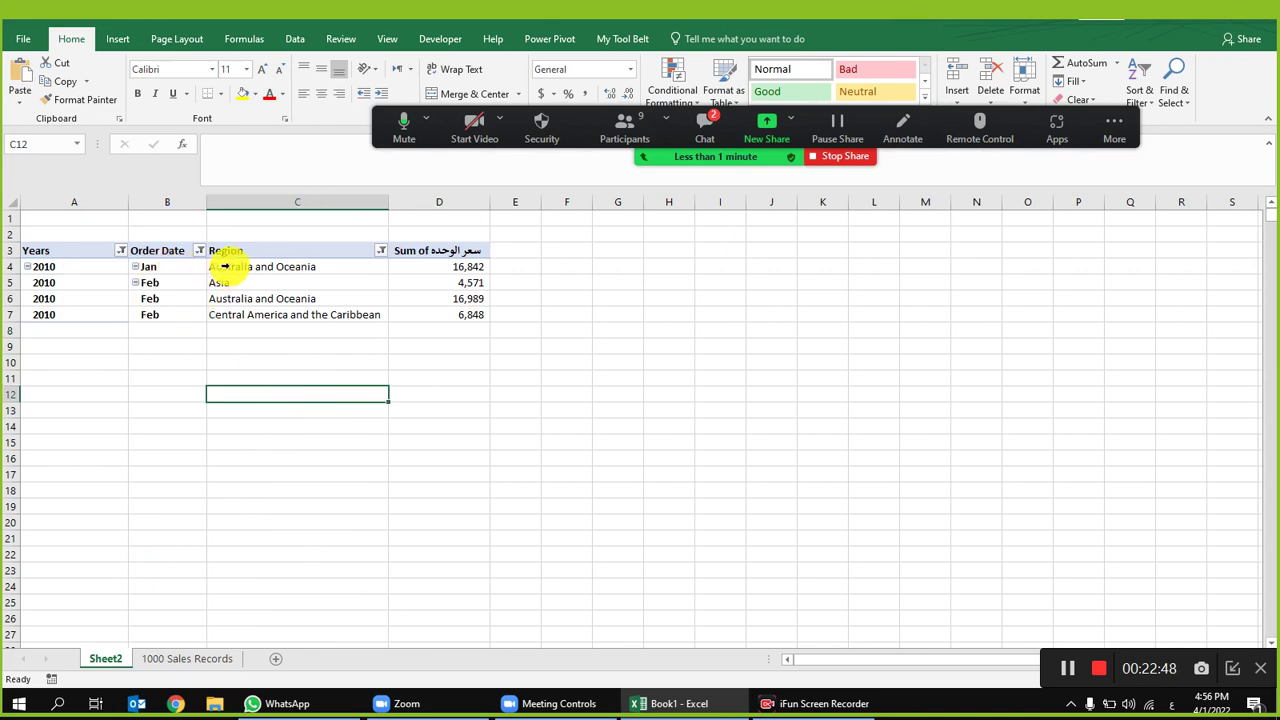
Step: Check the Australia and Oceania Jan and Feb totals, then clear all pivot filters
{"action": "left_click", "coordinate": [223, 266]}
{"action": "left_click", "coordinate": [271, 267]}
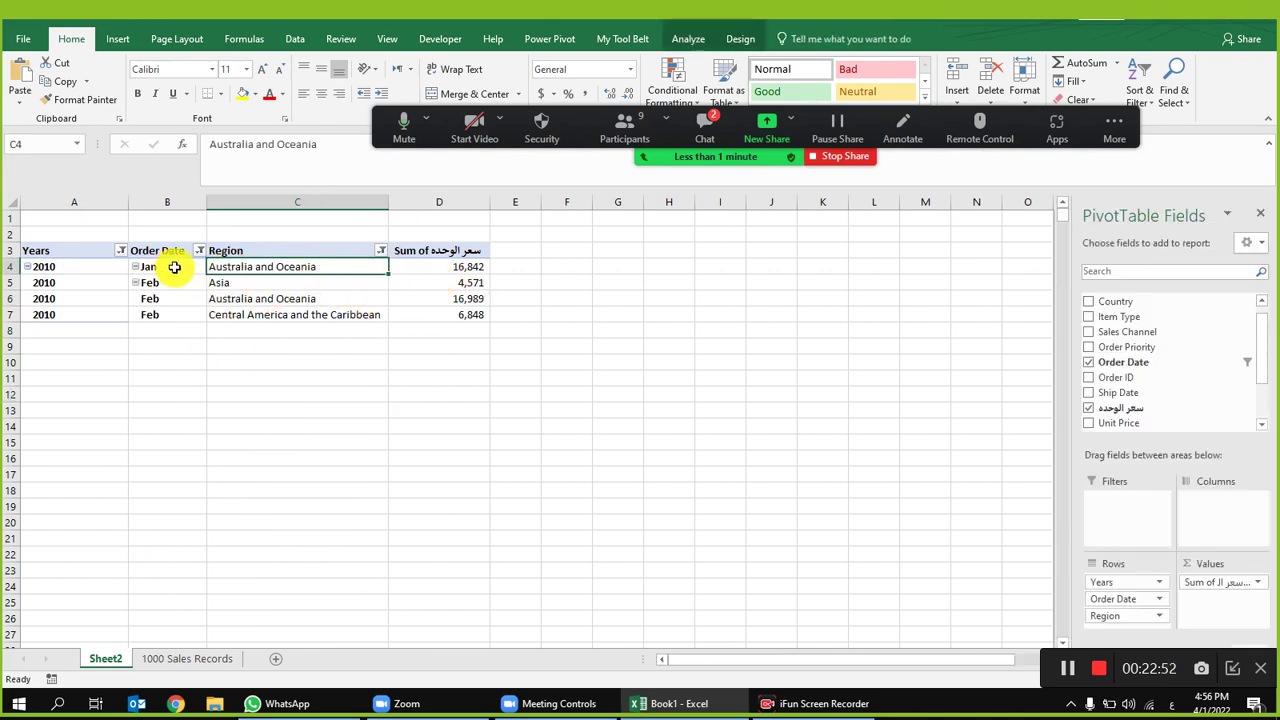
{"action": "left_click", "coordinate": [471, 266]}
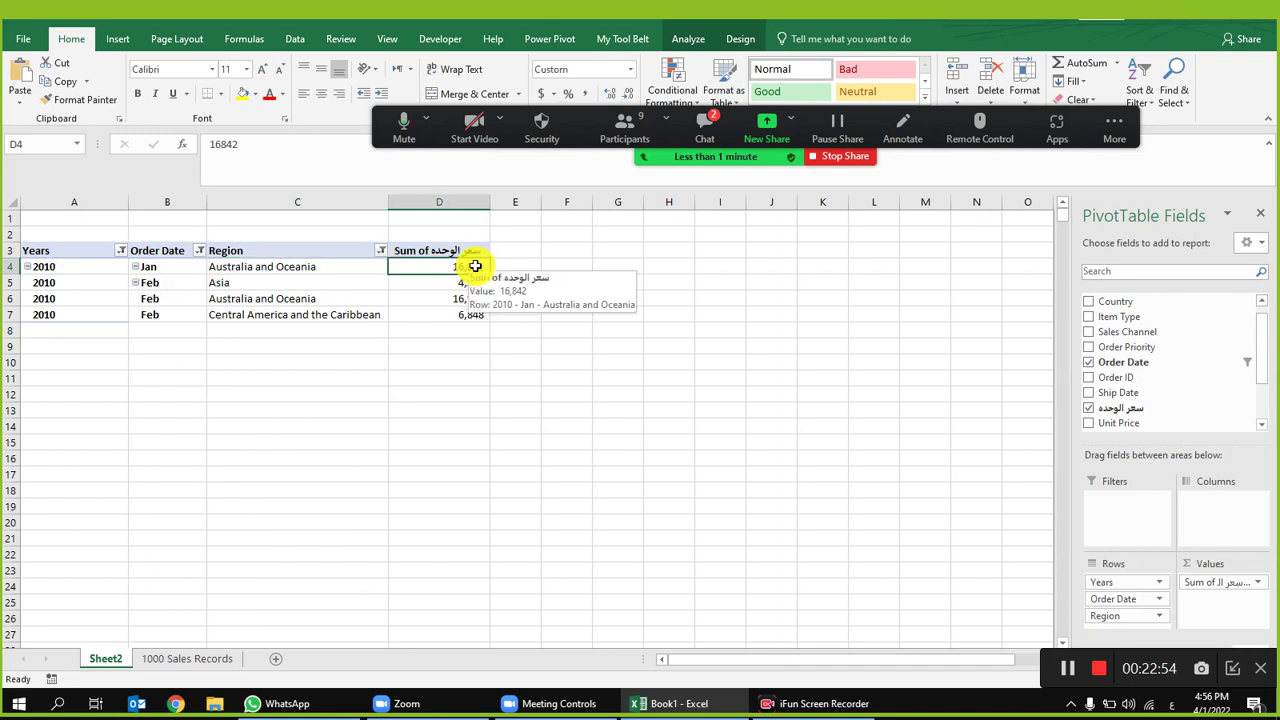
{"action": "left_click", "coordinate": [469, 292]}
{"action": "left_click", "coordinate": [563, 306]}
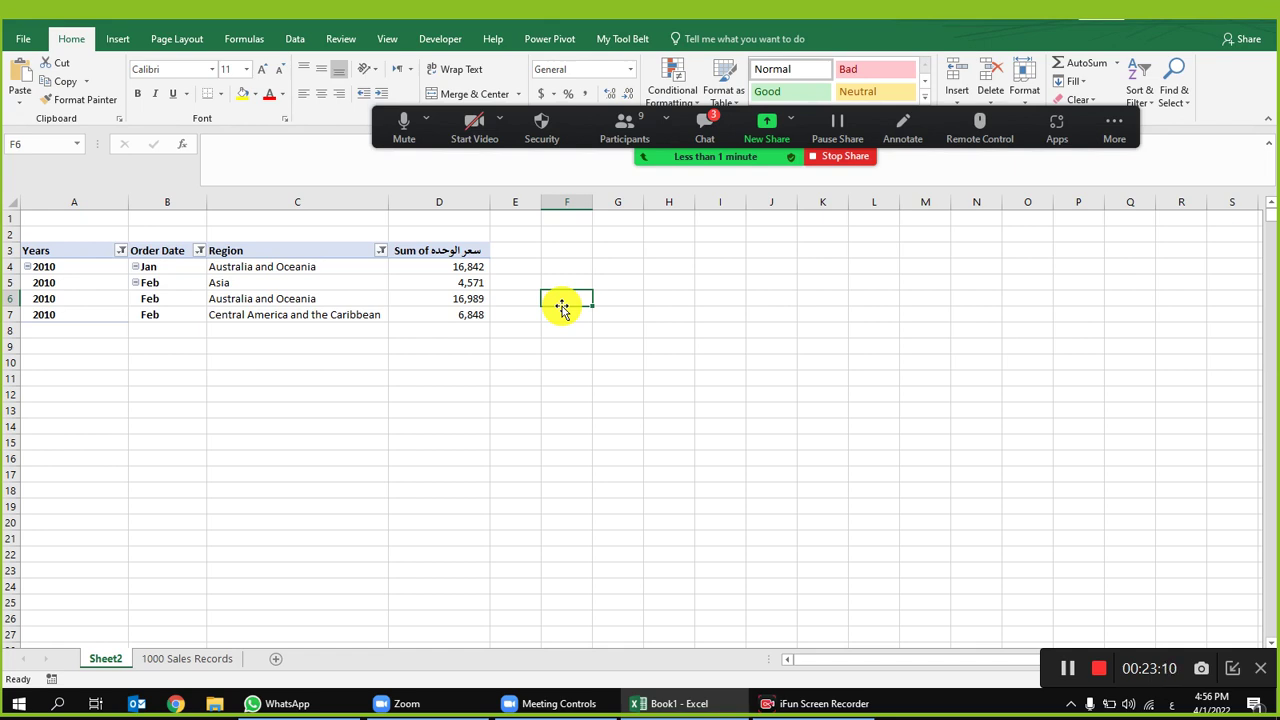
{"action": "left_click", "coordinate": [408, 302]}
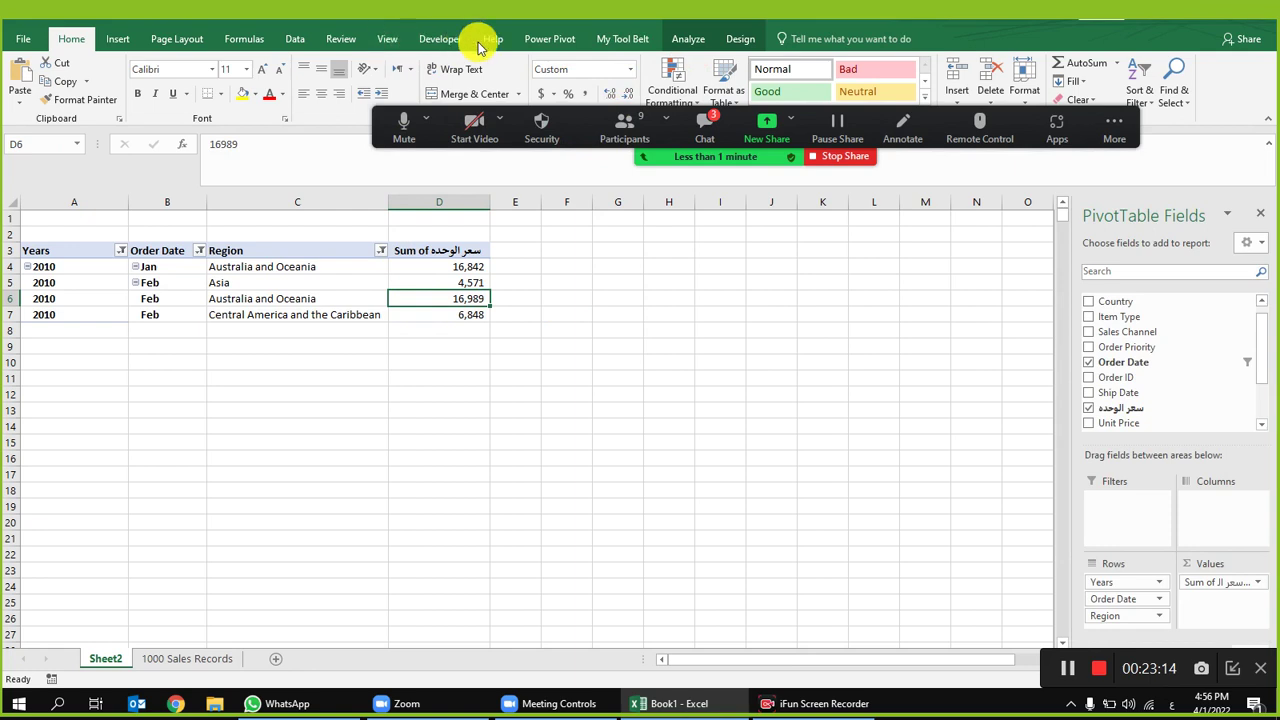
{"action": "left_click", "coordinate": [295, 38]}
{"action": "left_click", "coordinate": [553, 62]}
Step: Look over the Region entries in the 1000 Sales Records data, then close Zoom's meeting-ended notice
{"action": "left_click", "coordinate": [410, 394]}
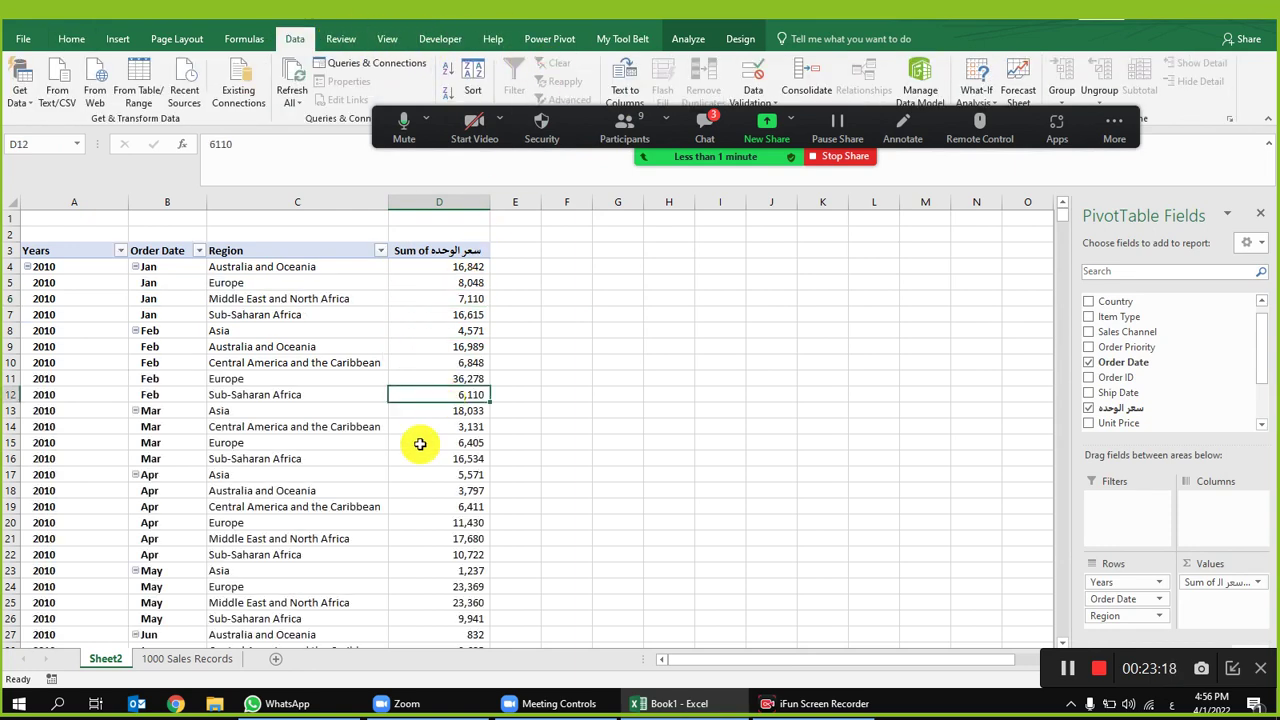
{"action": "left_click", "coordinate": [203, 658]}
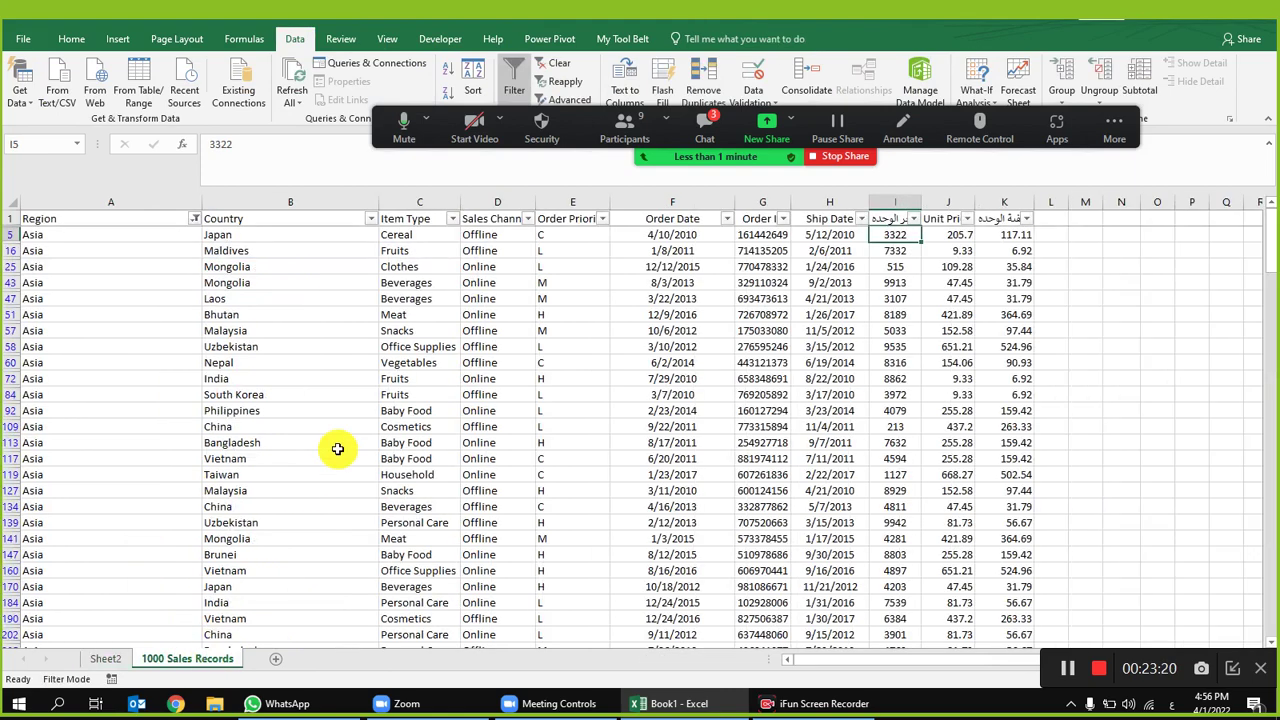
{"action": "left_click", "coordinate": [680, 318]}
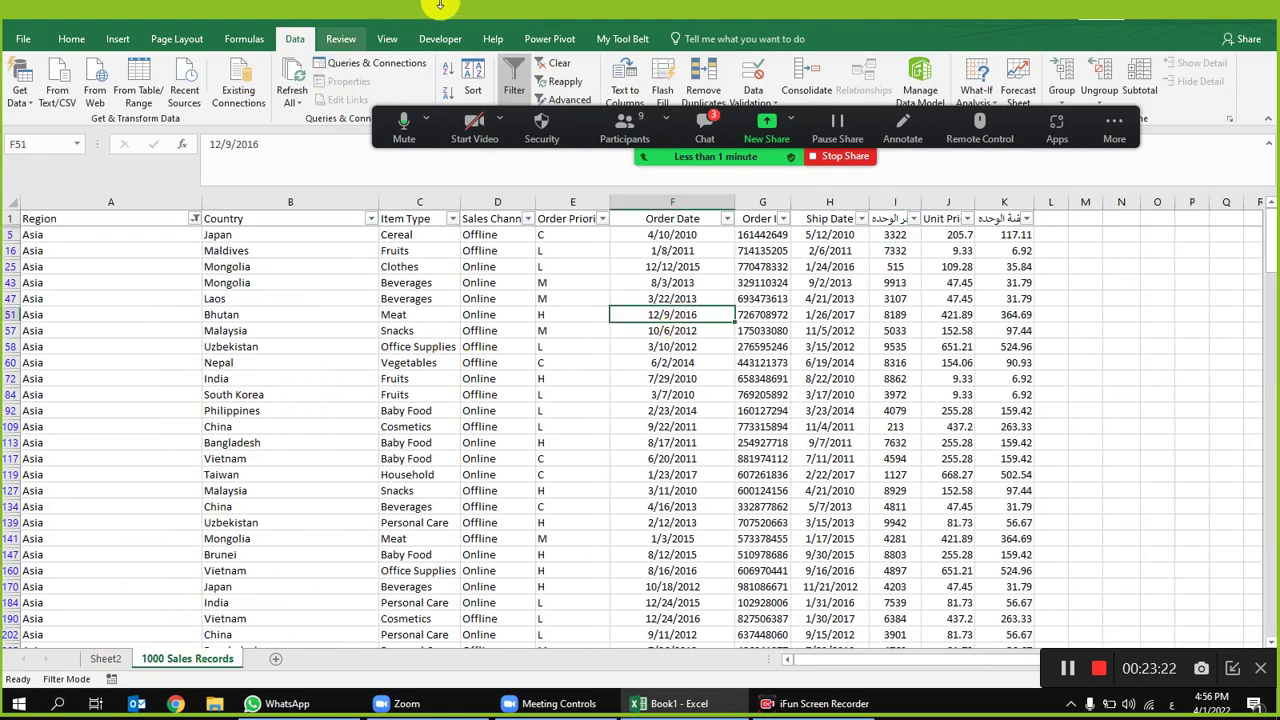
{"action": "left_click", "coordinate": [566, 70]}
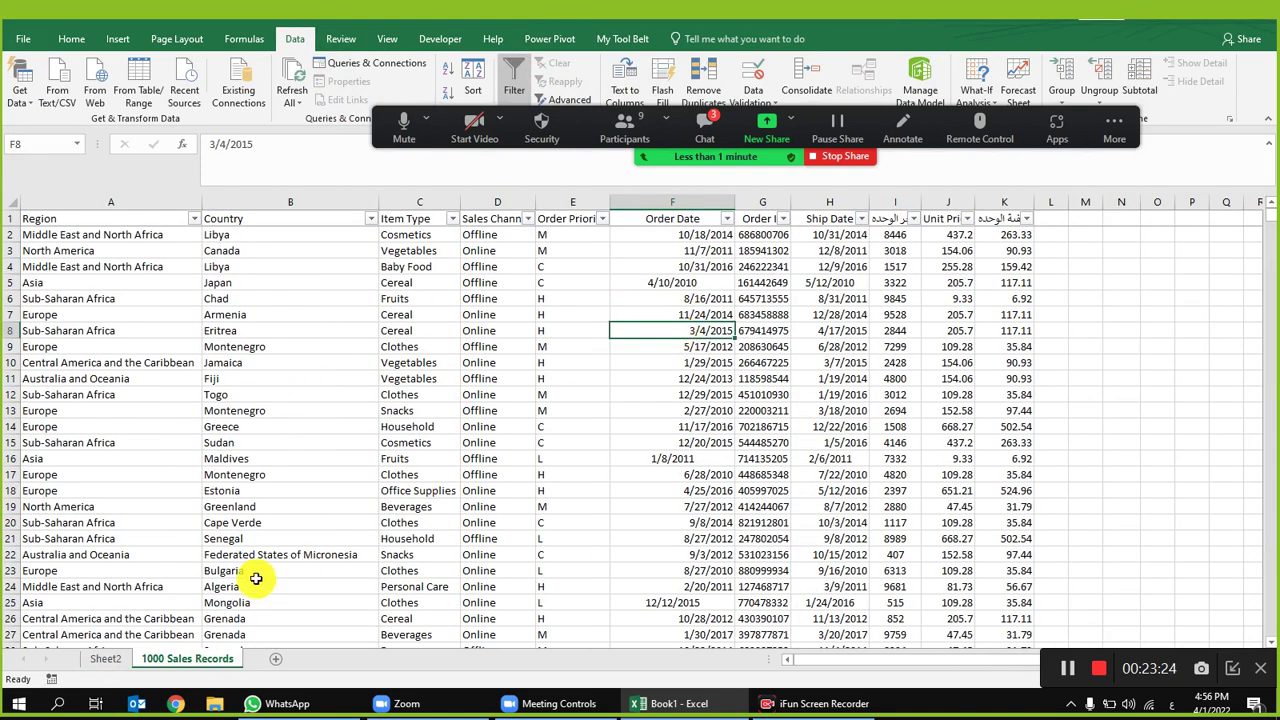
{"action": "left_click", "coordinate": [105, 658]}
{"action": "left_click", "coordinate": [340, 292]}
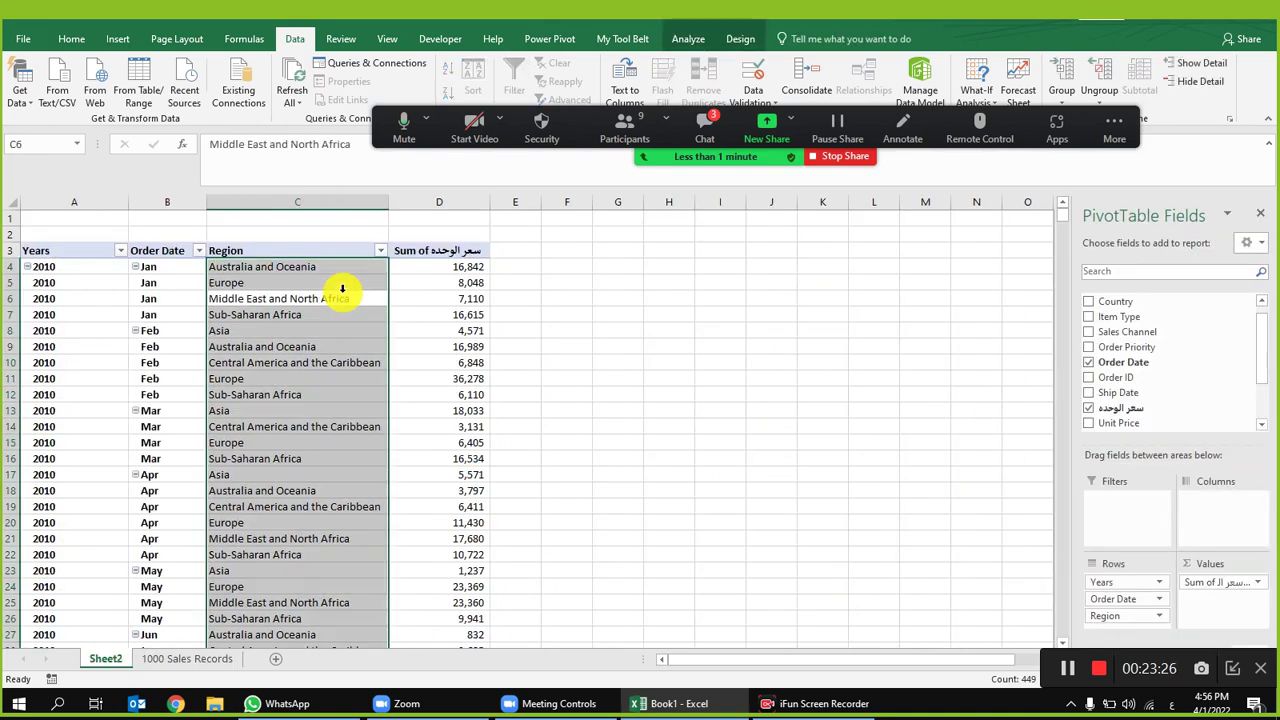
{"action": "left_click", "coordinate": [265, 337]}
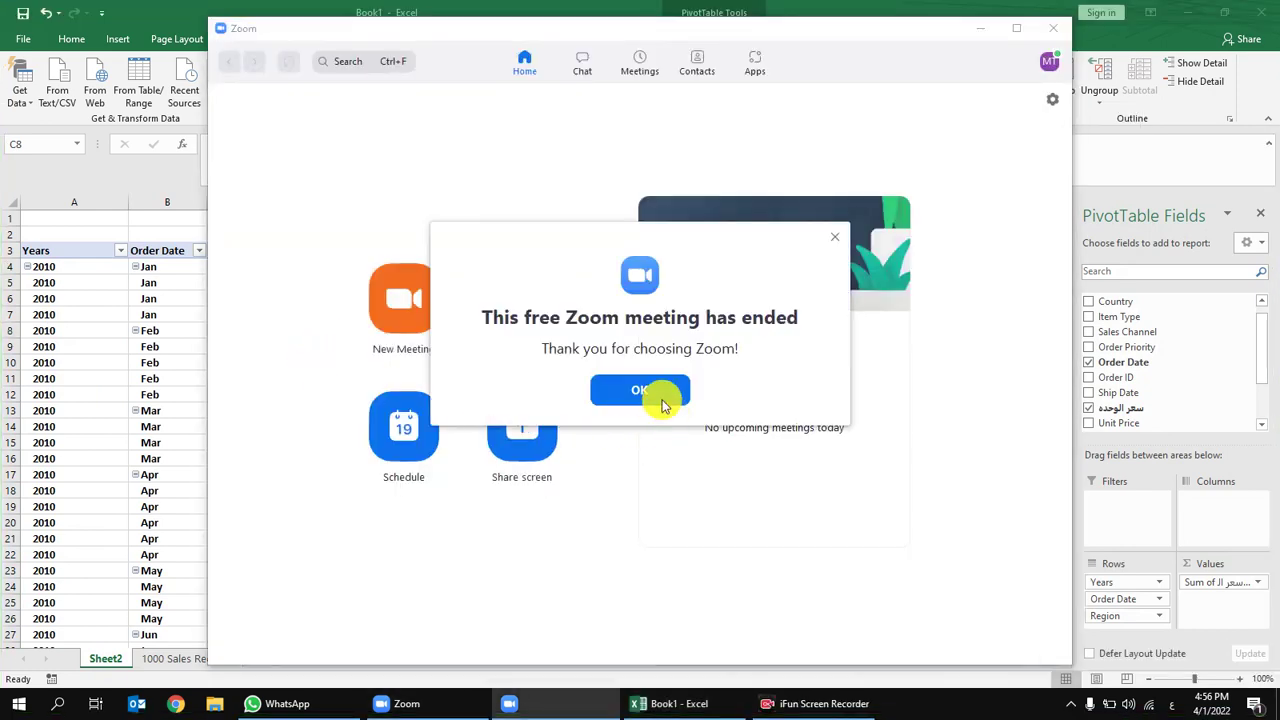
{"action": "left_click", "coordinate": [663, 405]}
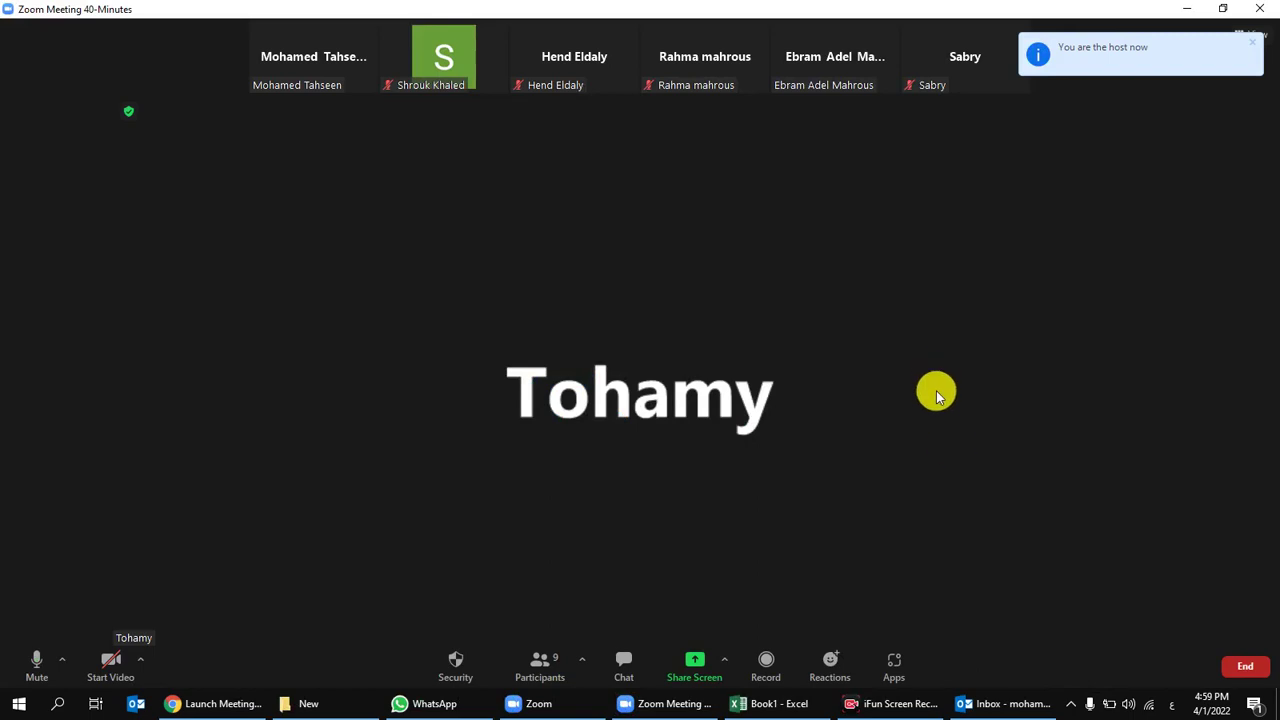
Step: Share the whole screen in Zoom again and bring the Book1 Excel workbook forward
{"action": "left_click", "coordinate": [688, 672]}
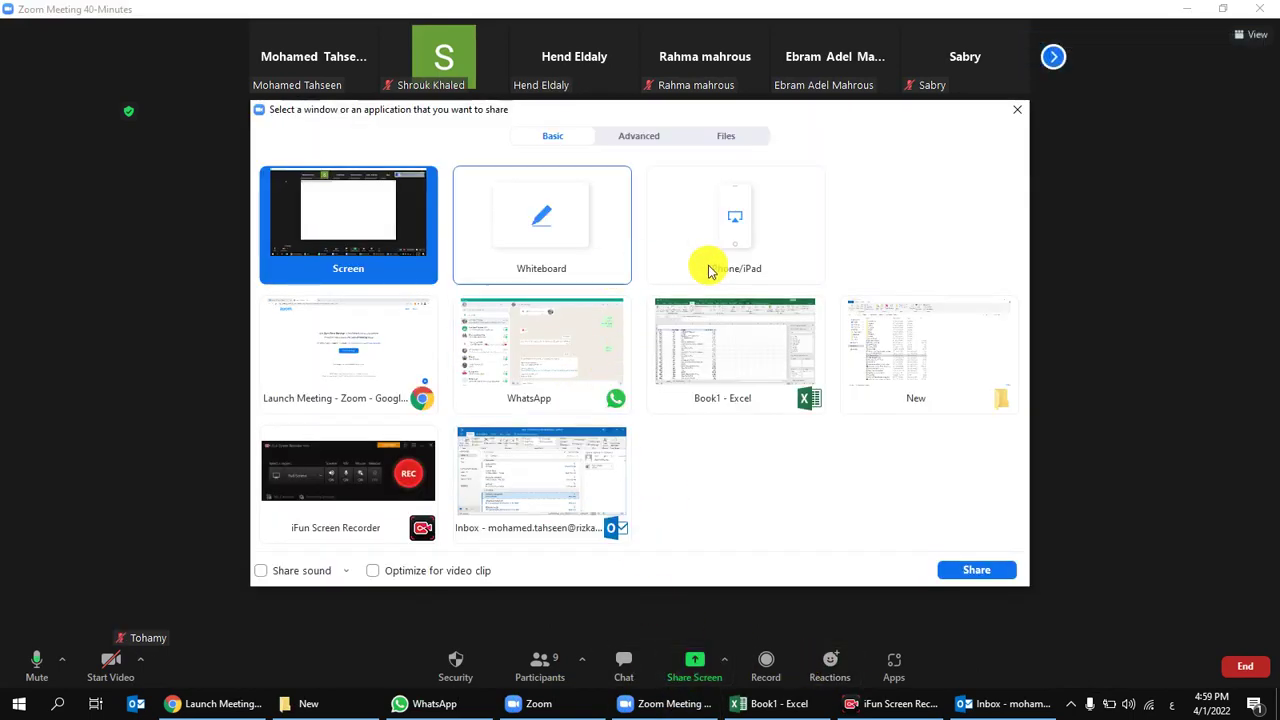
{"action": "left_click", "coordinate": [640, 137]}
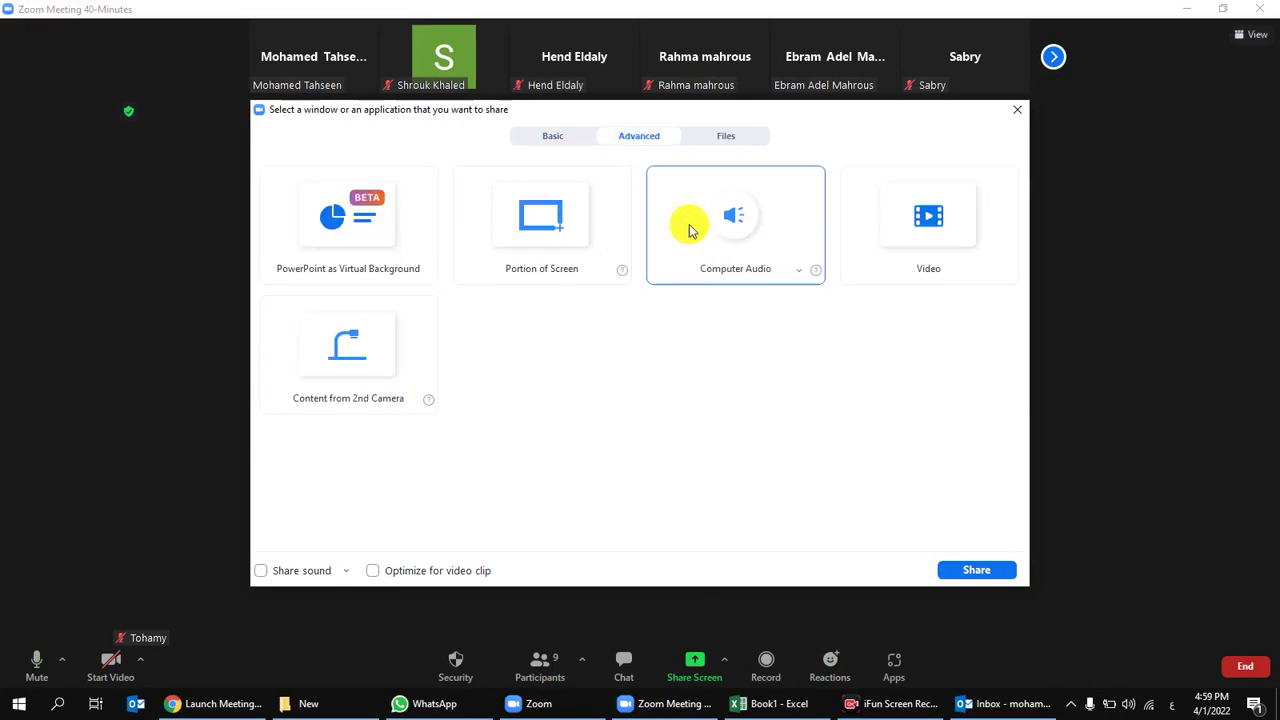
{"action": "double_click", "coordinate": [527, 229]}
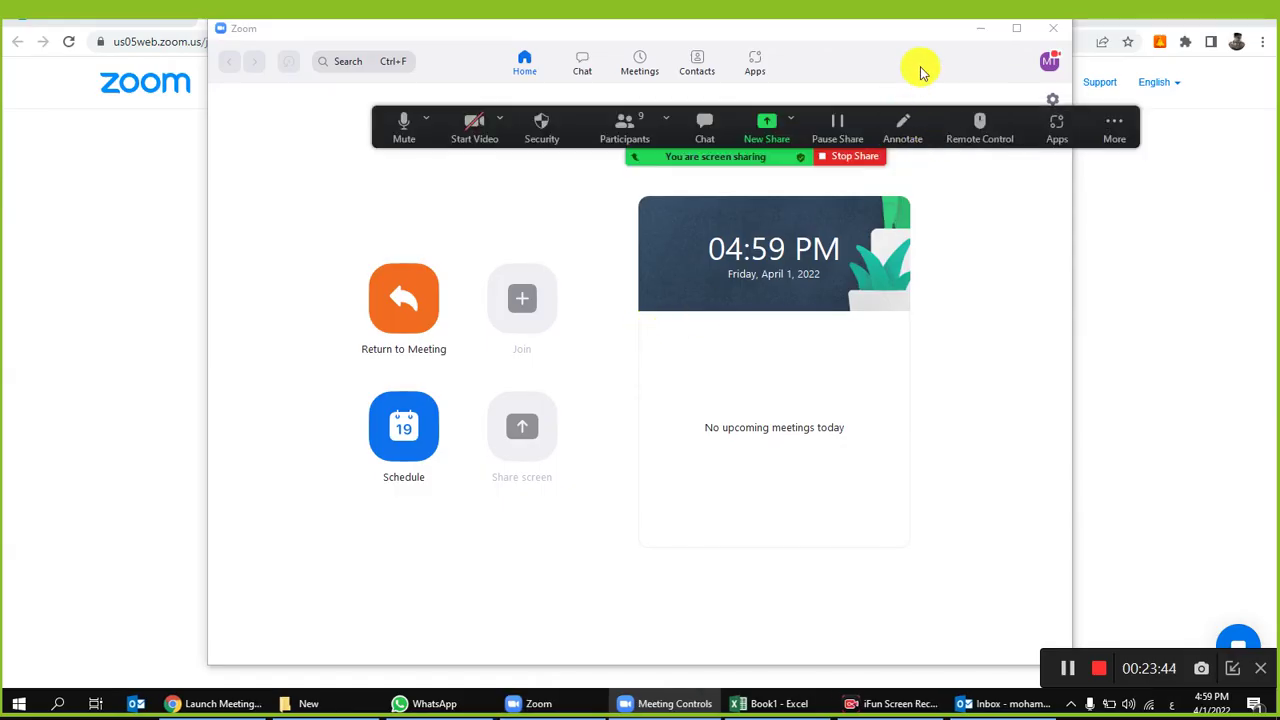
{"action": "left_click", "coordinate": [980, 33]}
{"action": "left_click", "coordinate": [790, 700]}
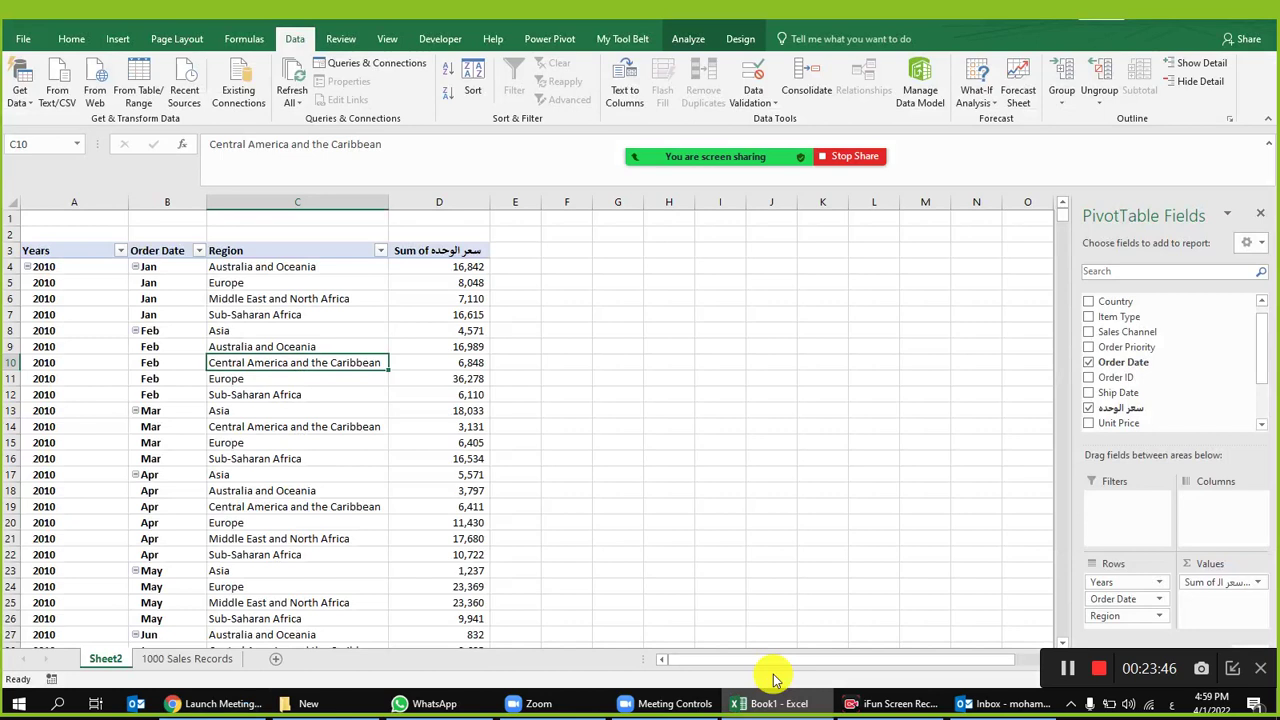
Step: Select pivot values such as 7,110 and 8,048 and the Region column entries
{"action": "left_click", "coordinate": [401, 303]}
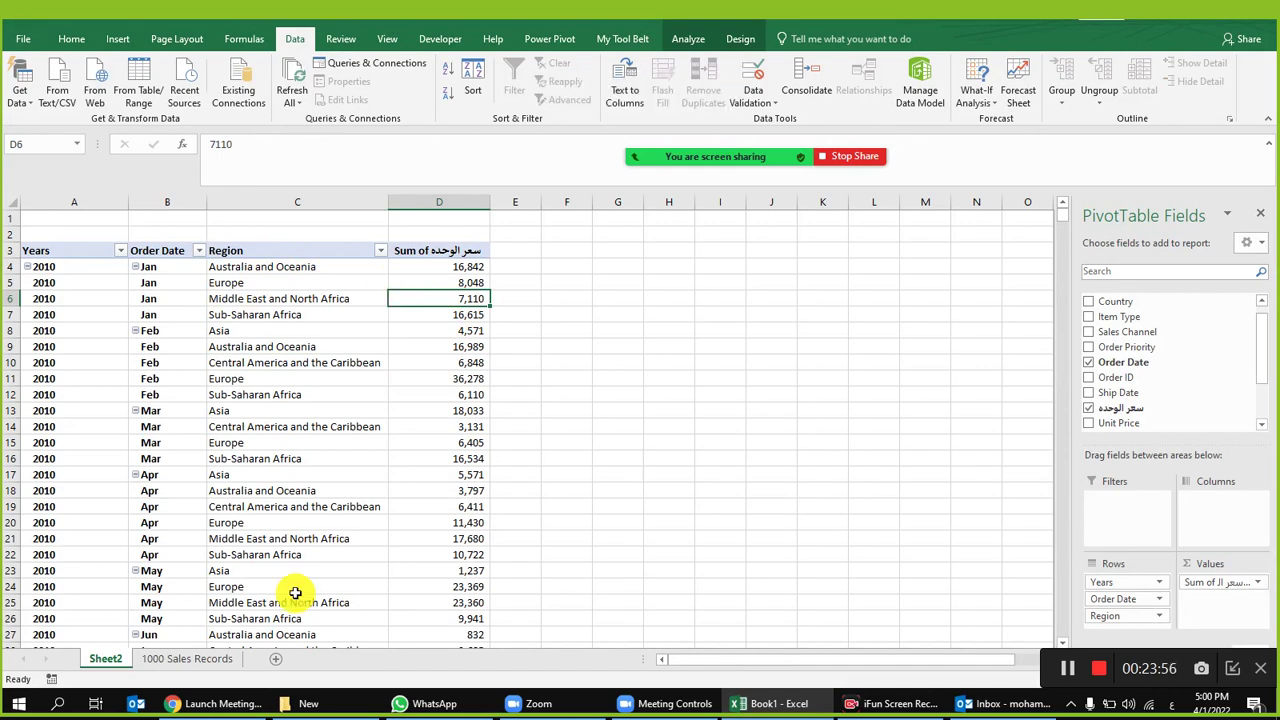
{"action": "left_click", "coordinate": [337, 296]}
{"action": "left_click", "coordinate": [440, 311]}
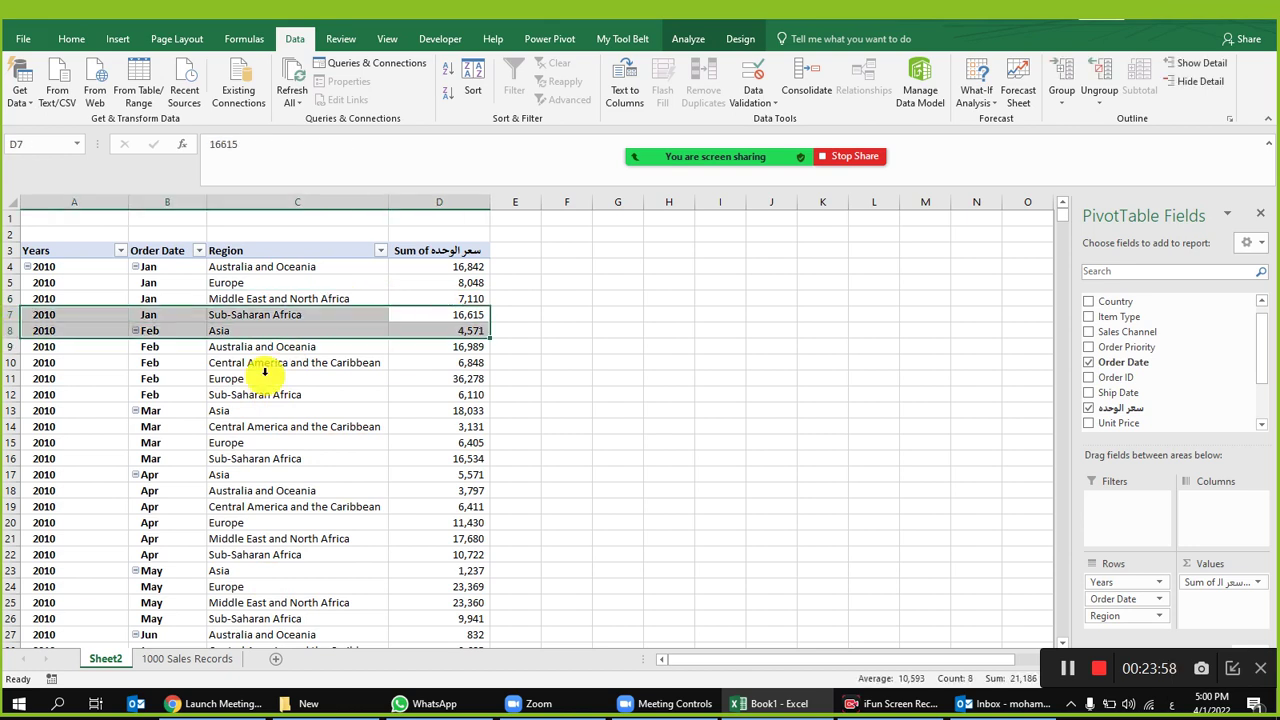
{"action": "left_click", "coordinate": [320, 394]}
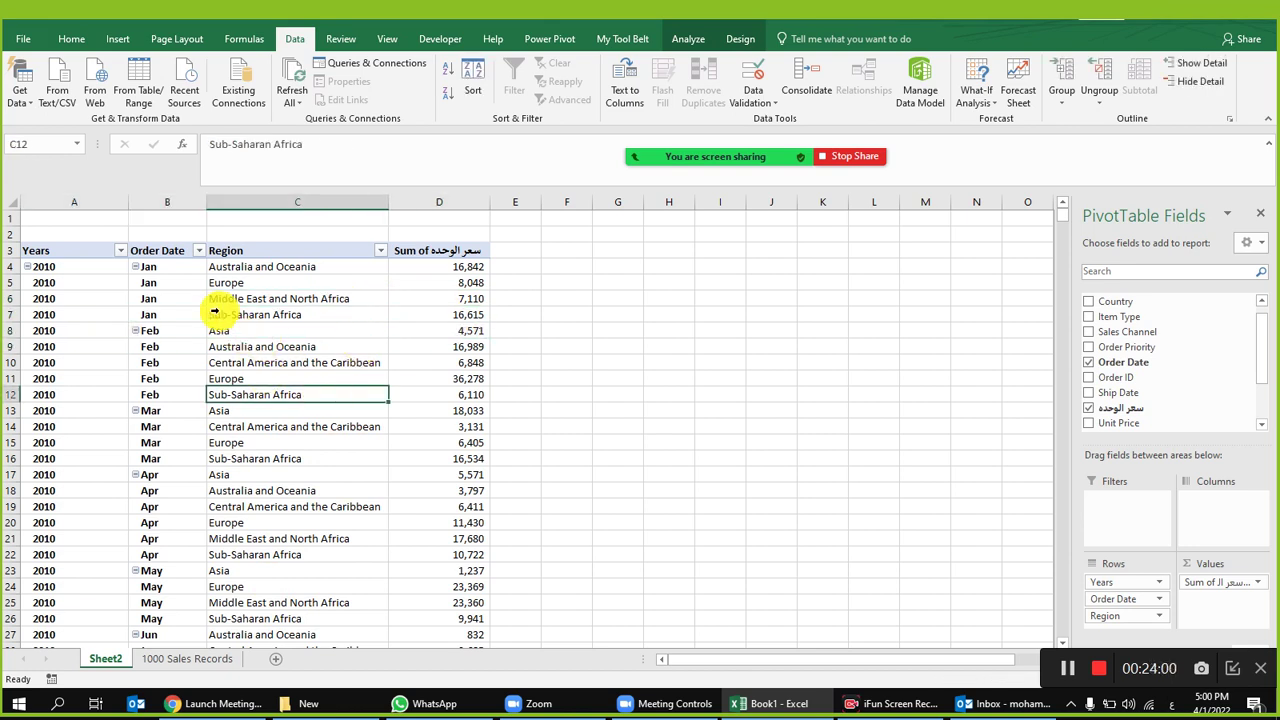
{"action": "left_click", "coordinate": [306, 308]}
{"action": "key", "text": "ctrl+space"}
{"action": "left_click", "coordinate": [440, 283]}
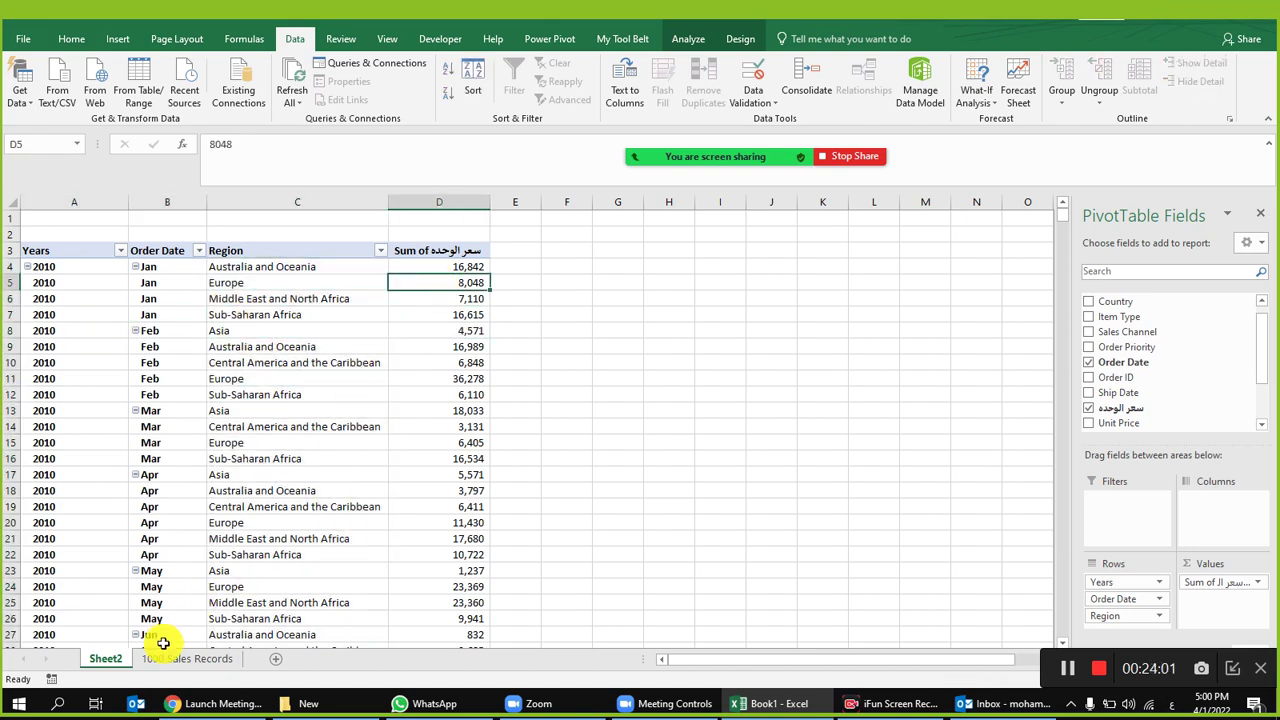
Step: Permanently delete Sheet2, leaving only the 1000 Sales Records sheet
{"action": "right_click", "coordinate": [96, 659]}
{"action": "left_click", "coordinate": [137, 493]}
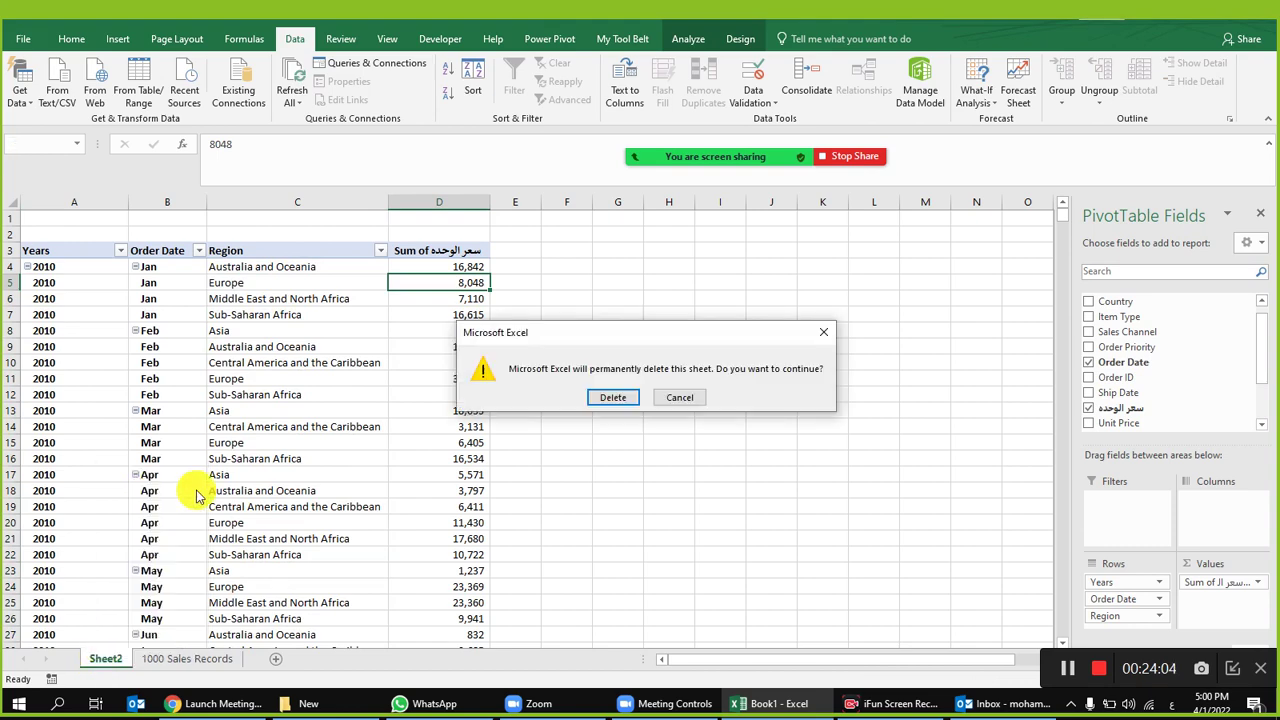
{"action": "left_click", "coordinate": [611, 397]}
{"action": "left_click", "coordinate": [810, 299]}
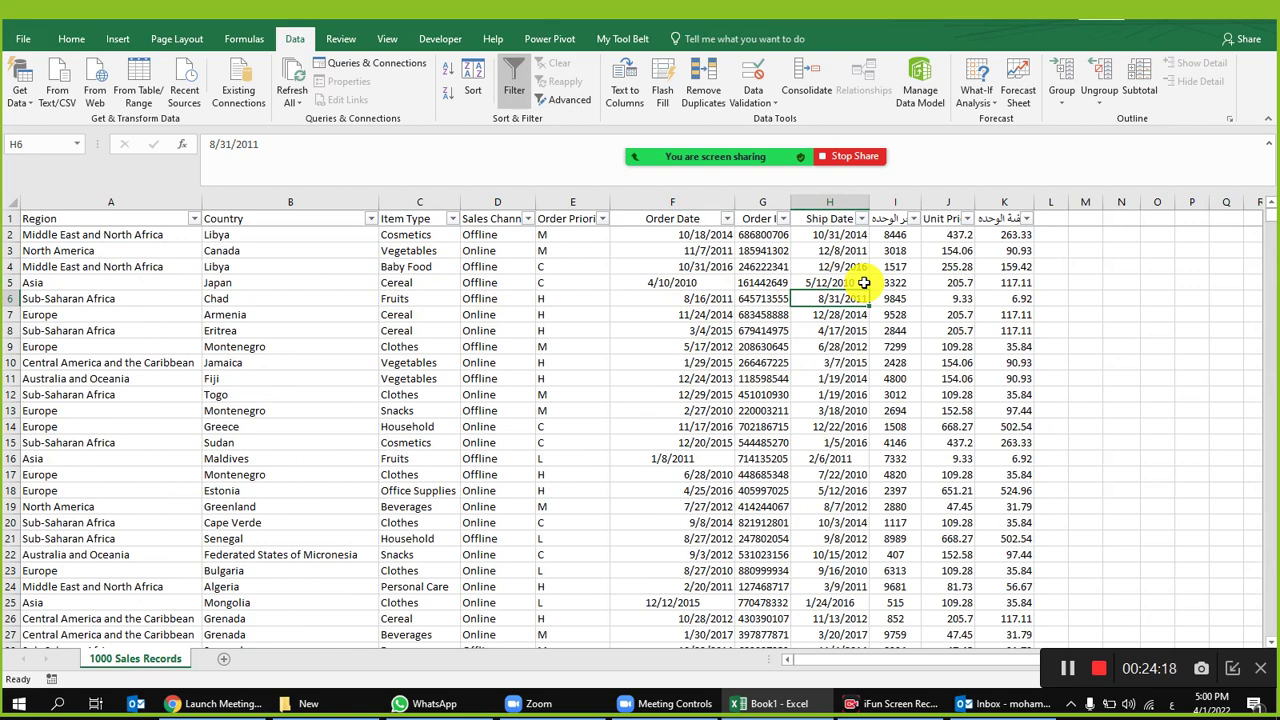
Step: Autofit column I to show its full Arabic unit-price header, then clear the Region filter checkboxes
{"action": "left_click", "coordinate": [52, 234]}
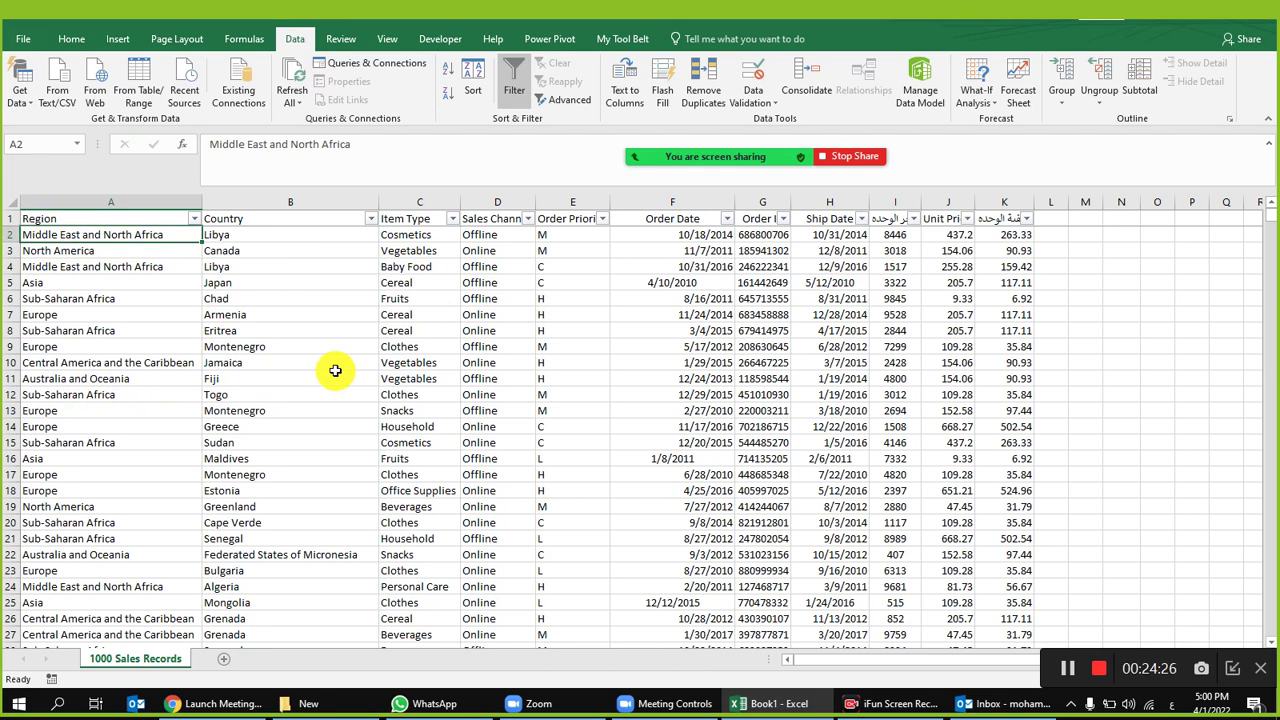
{"action": "left_click", "coordinate": [902, 232]}
{"action": "double_click", "coordinate": [922, 204]}
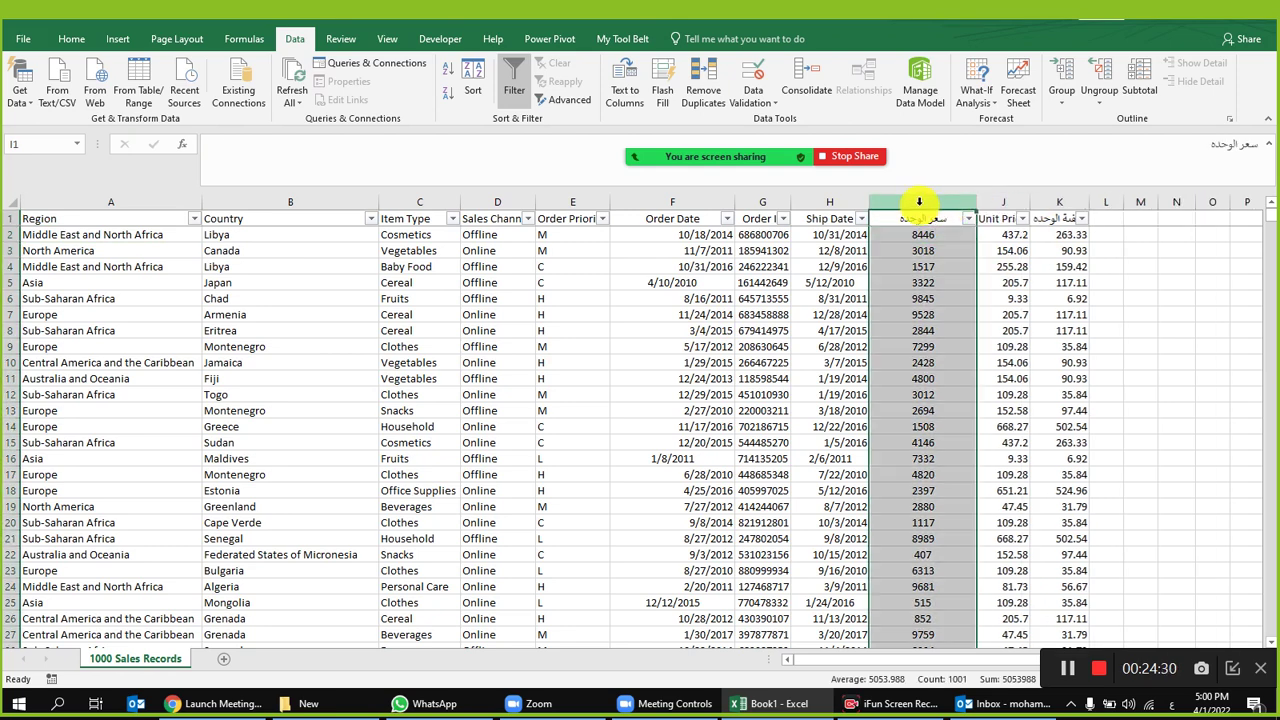
{"action": "left_click", "coordinate": [922, 234]}
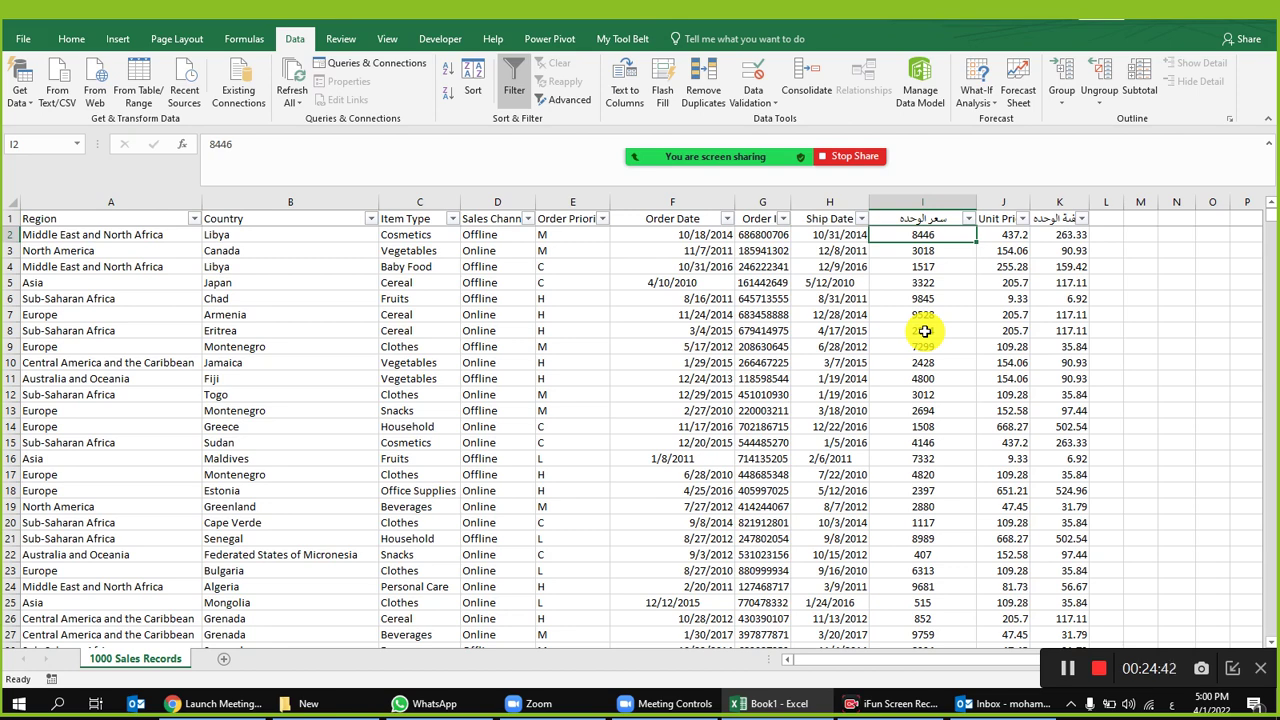
{"action": "left_click", "coordinate": [194, 218]}
{"action": "left_click", "coordinate": [262, 375]}
Step: Filter the sales records to Middle East and North Africa orders from 2010 and 2011
{"action": "left_click", "coordinate": [282, 437]}
{"action": "left_click", "coordinate": [313, 518]}
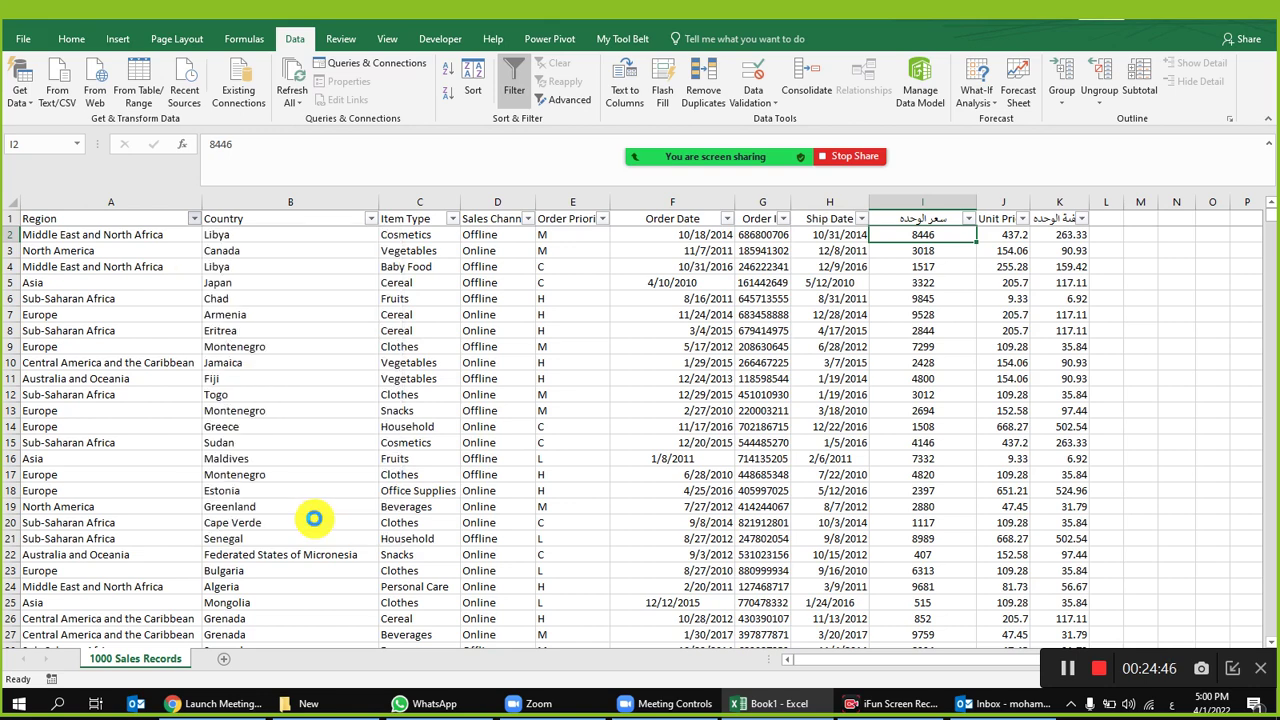
{"action": "left_click", "coordinate": [630, 315]}
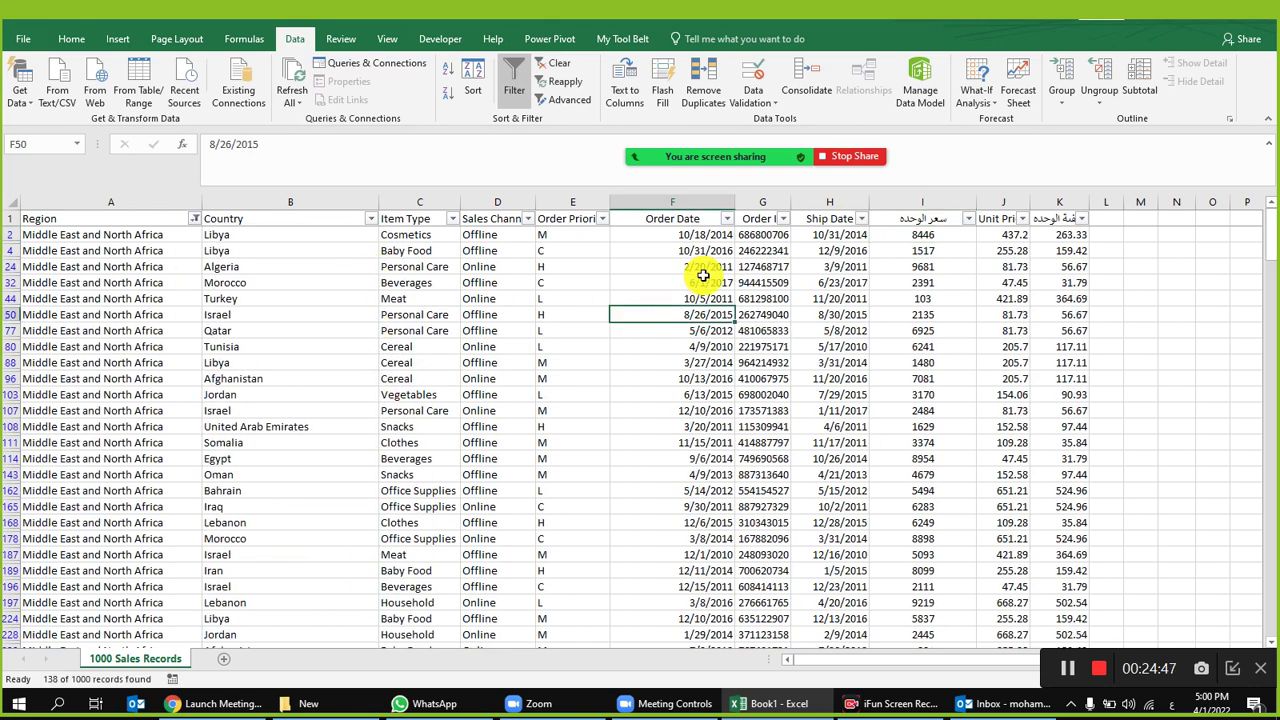
{"action": "left_click", "coordinate": [728, 218]}
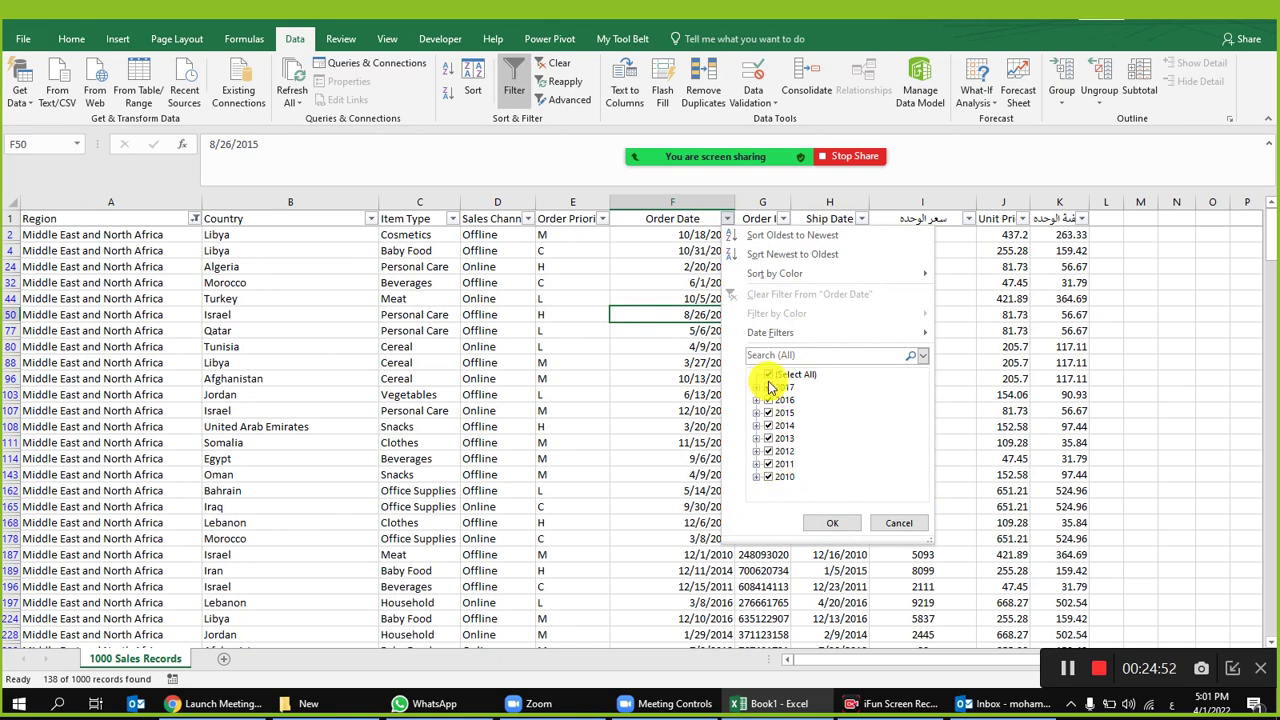
{"action": "left_click", "coordinate": [769, 476]}
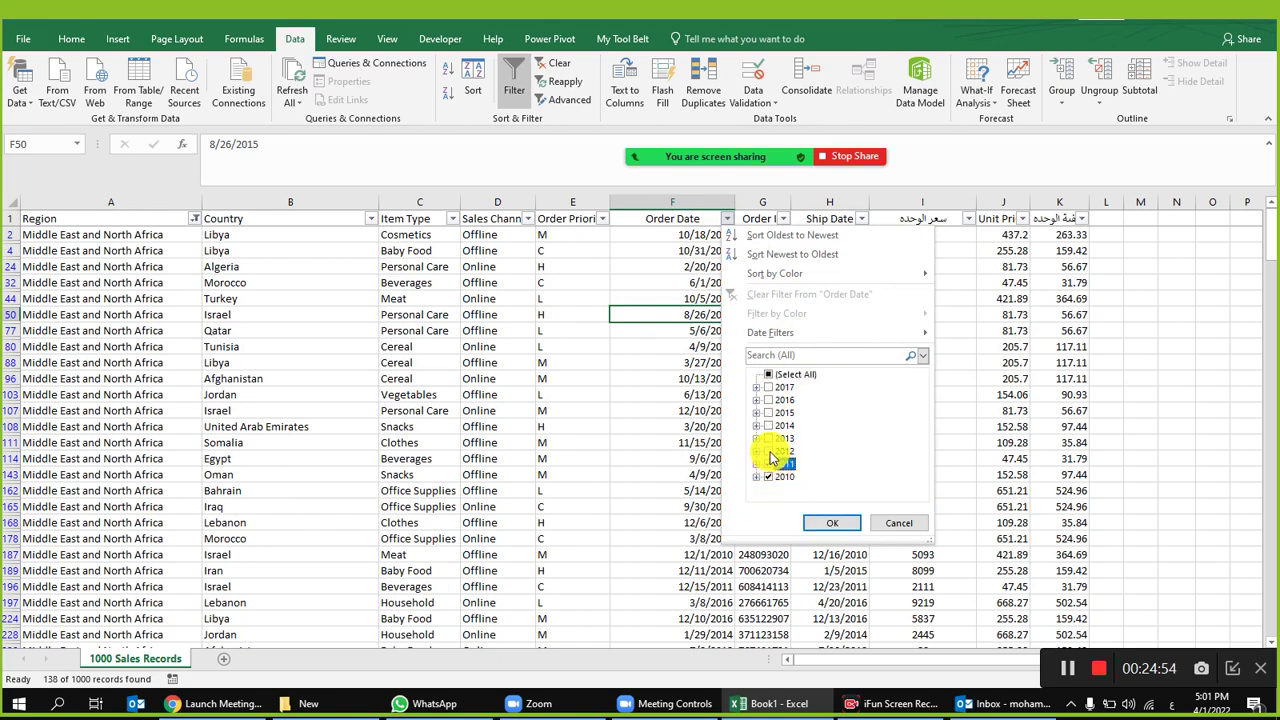
{"action": "left_click", "coordinate": [757, 463]}
{"action": "left_click", "coordinate": [766, 391]}
{"action": "left_click", "coordinate": [830, 523]}
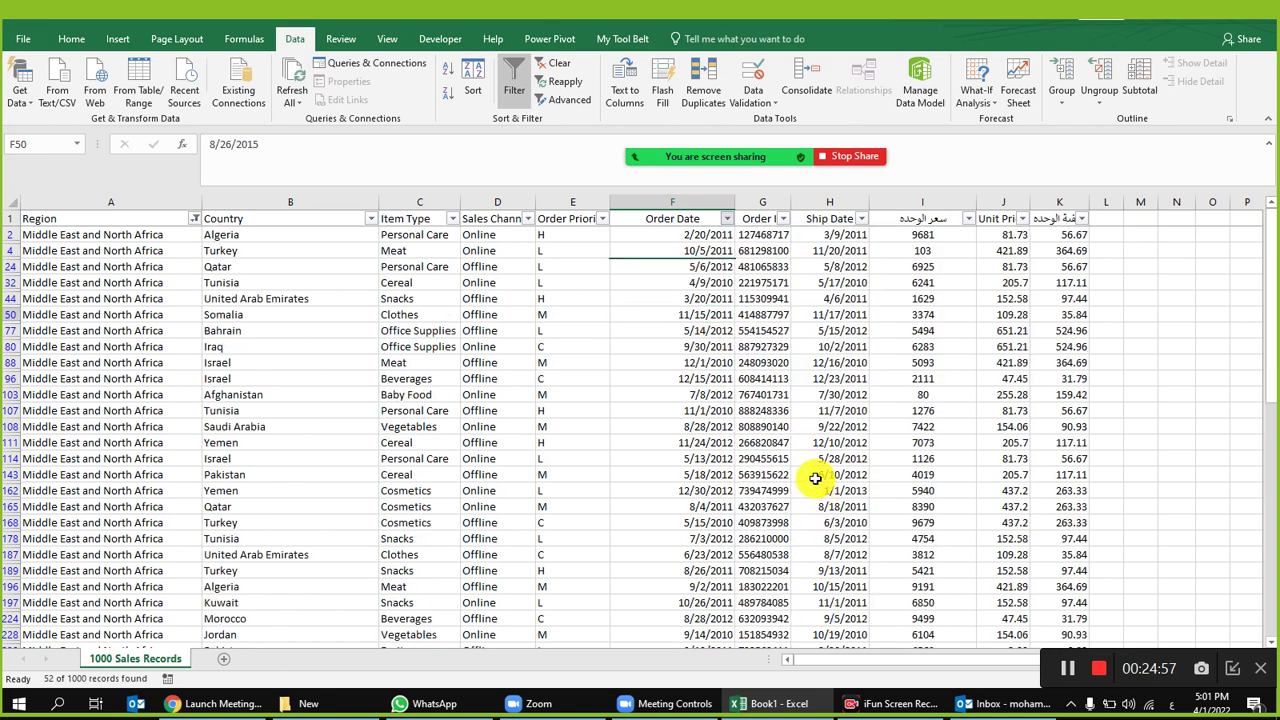
{"action": "left_click", "coordinate": [926, 312]}
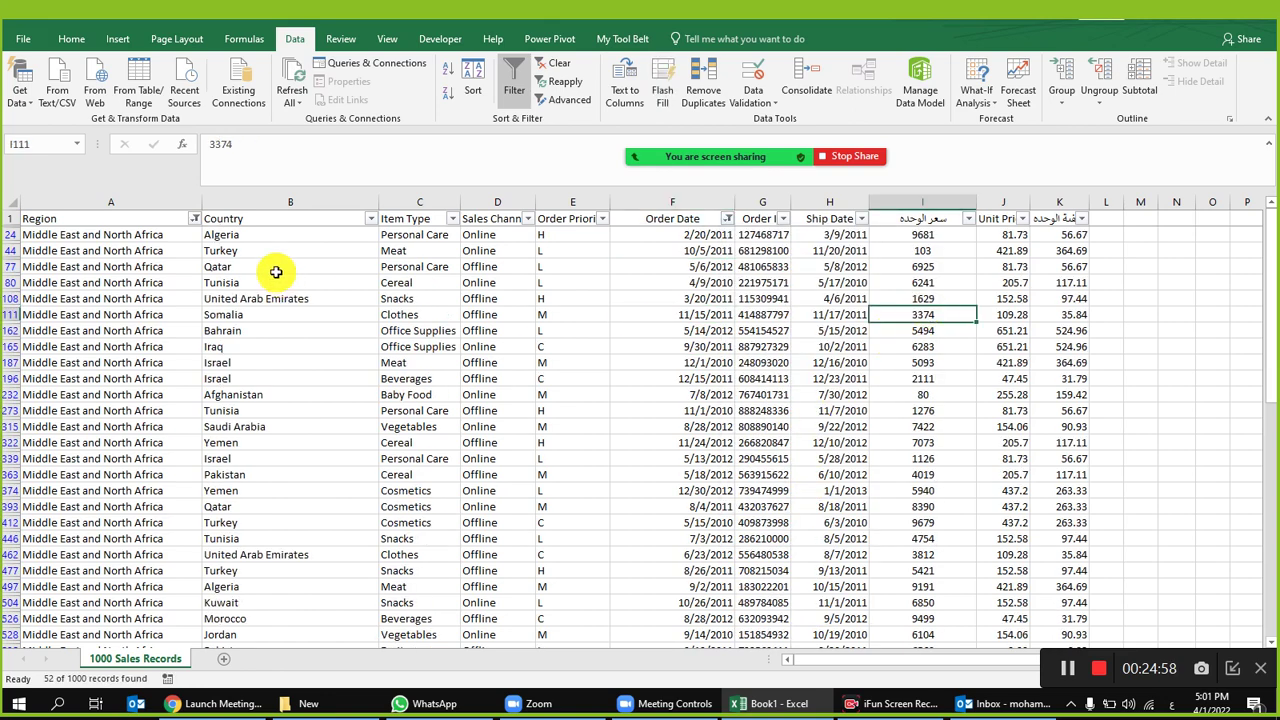
Step: Narrow the Order Date filter to 2010 only and select column I to view its total
{"action": "left_click", "coordinate": [730, 218]}
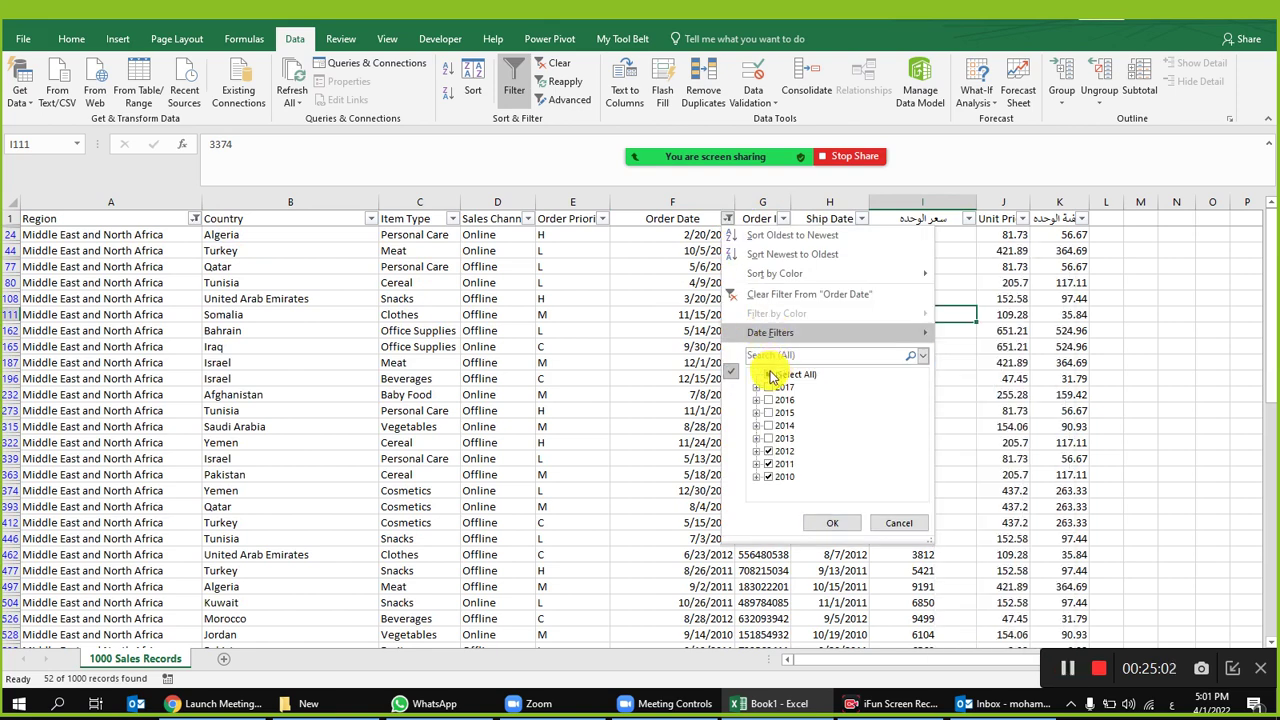
{"action": "left_click", "coordinate": [770, 374]}
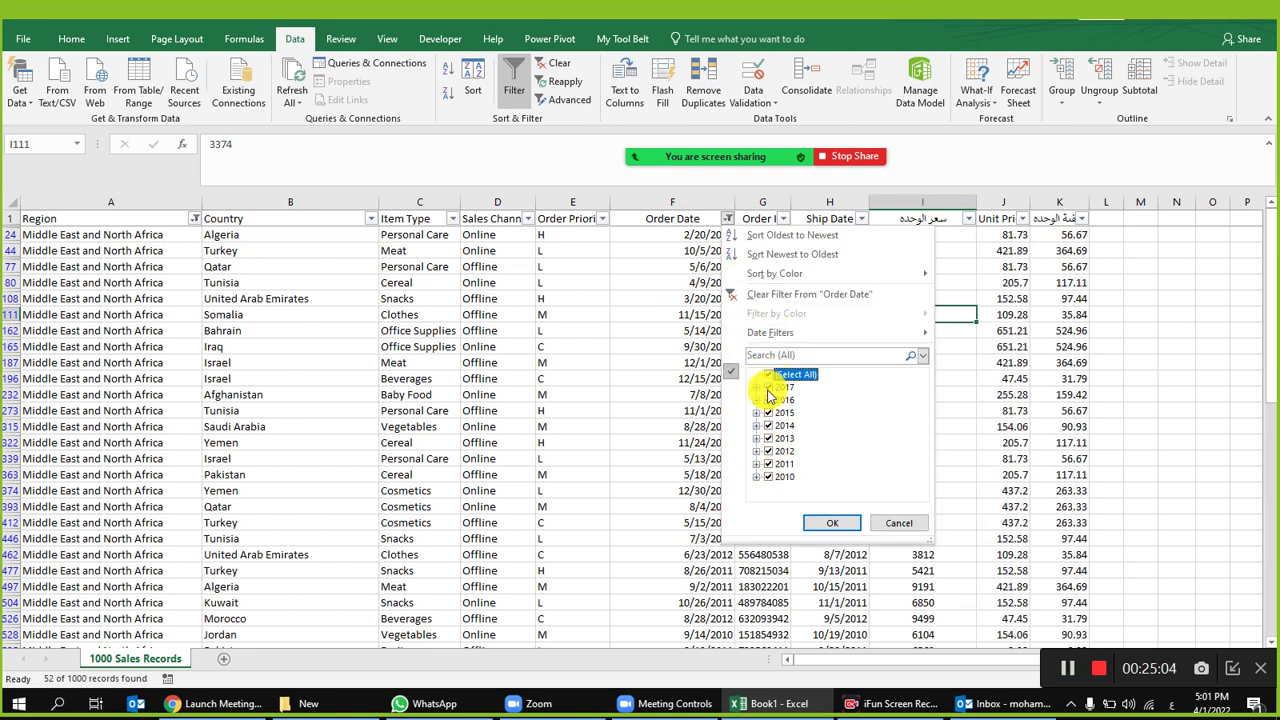
{"action": "left_click", "coordinate": [769, 377]}
{"action": "left_click", "coordinate": [768, 476]}
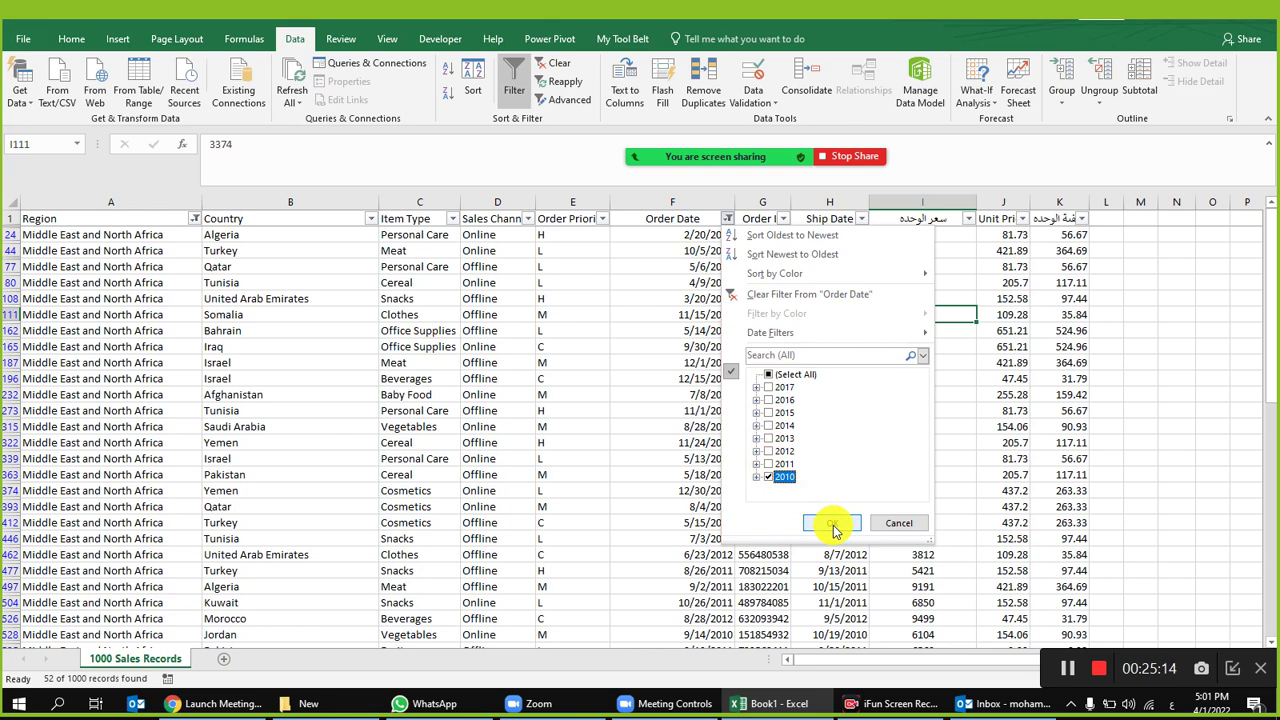
{"action": "left_click", "coordinate": [835, 525]}
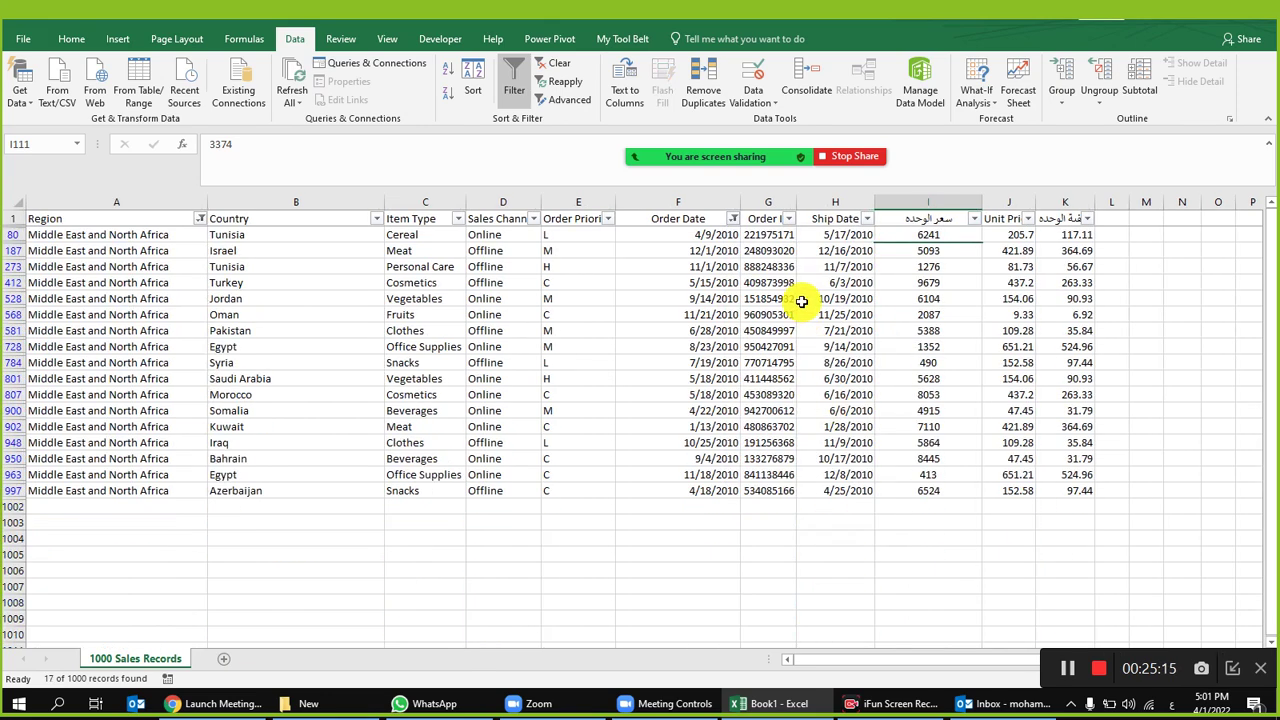
{"action": "left_click", "coordinate": [928, 205]}
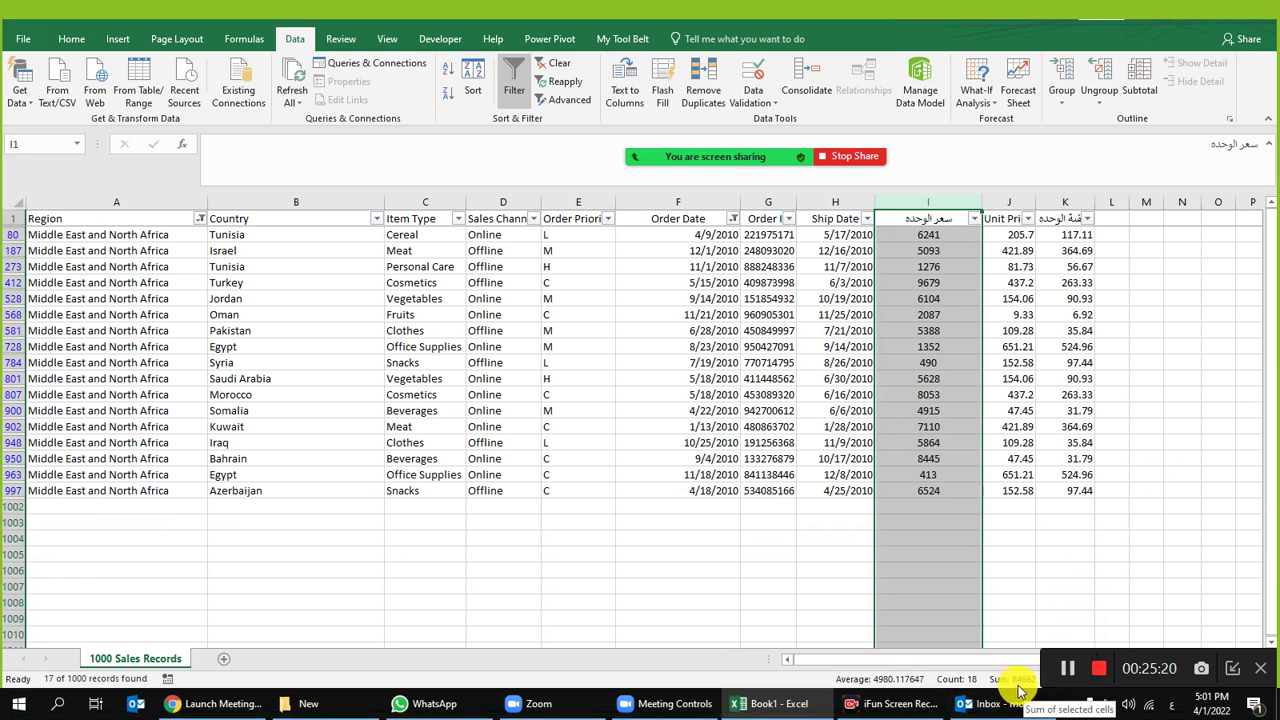
{"action": "left_click", "coordinate": [926, 331]}
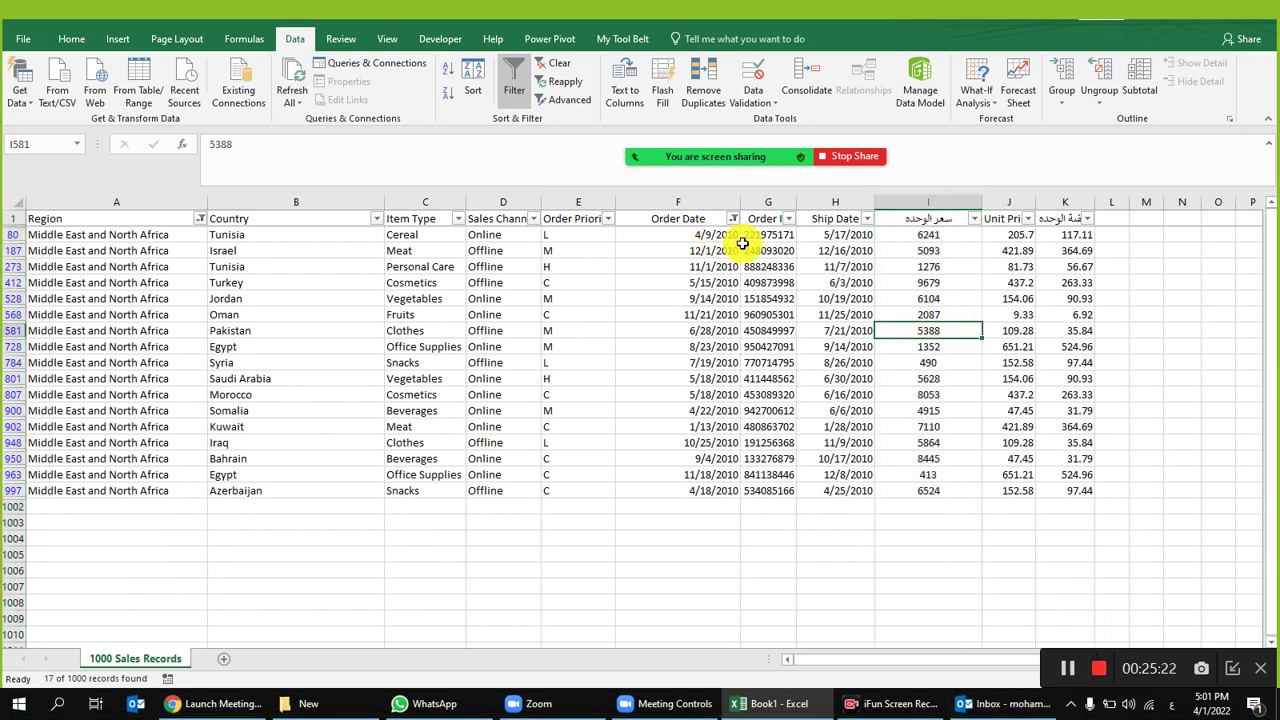
Step: Switch the Order Date filter to 2011 only, total column I, then clear all filters
{"action": "left_click", "coordinate": [733, 218]}
{"action": "left_click", "coordinate": [789, 477]}
{"action": "left_click", "coordinate": [762, 464]}
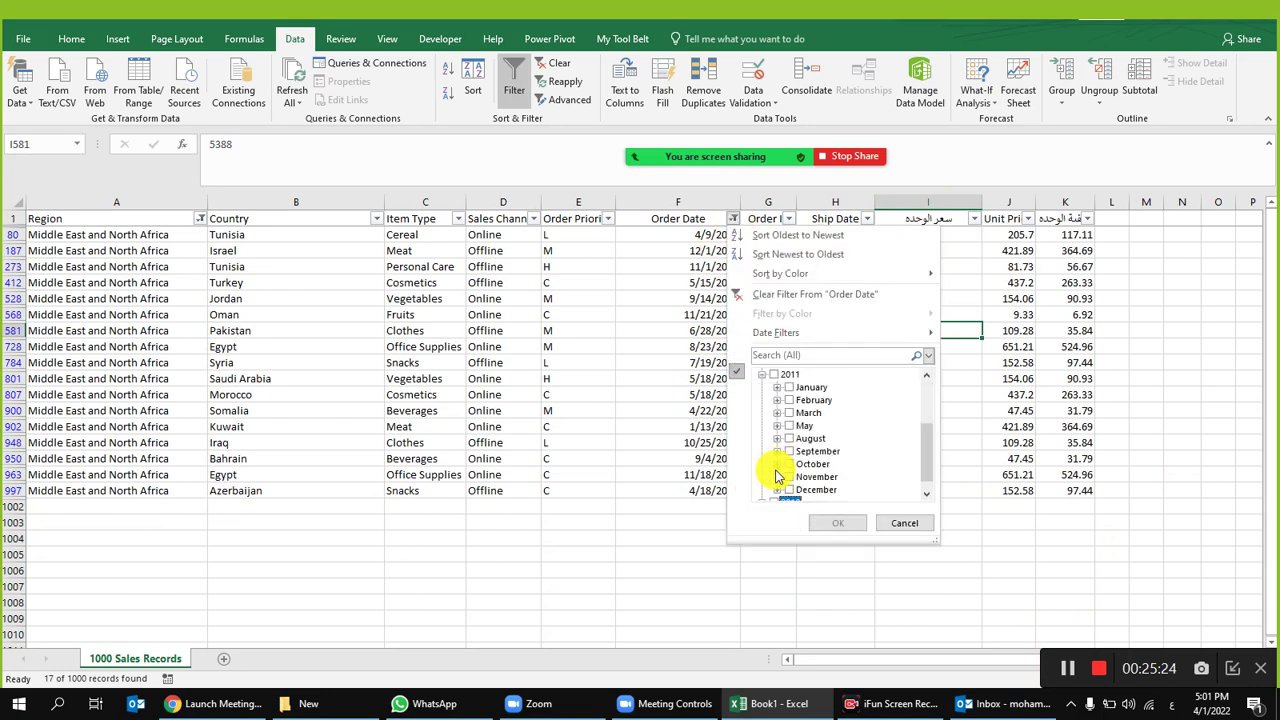
{"action": "left_click", "coordinate": [767, 375]}
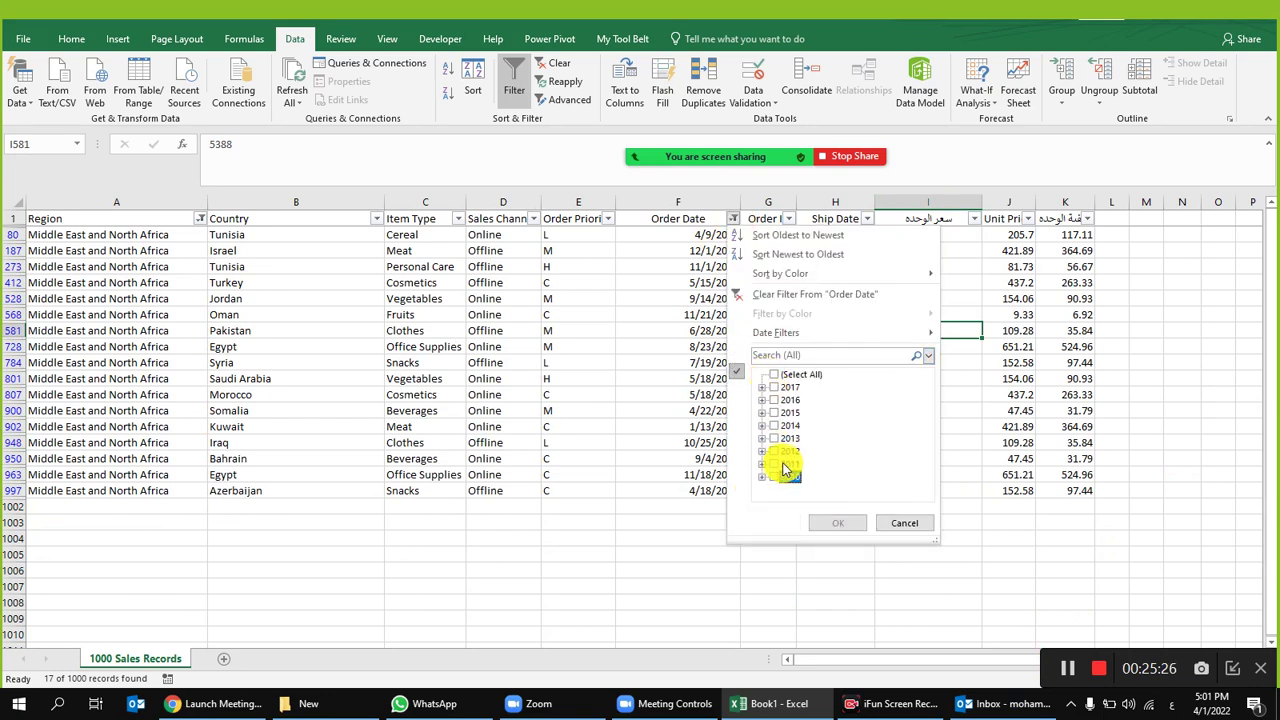
{"action": "left_click", "coordinate": [838, 523]}
{"action": "left_click", "coordinate": [908, 201]}
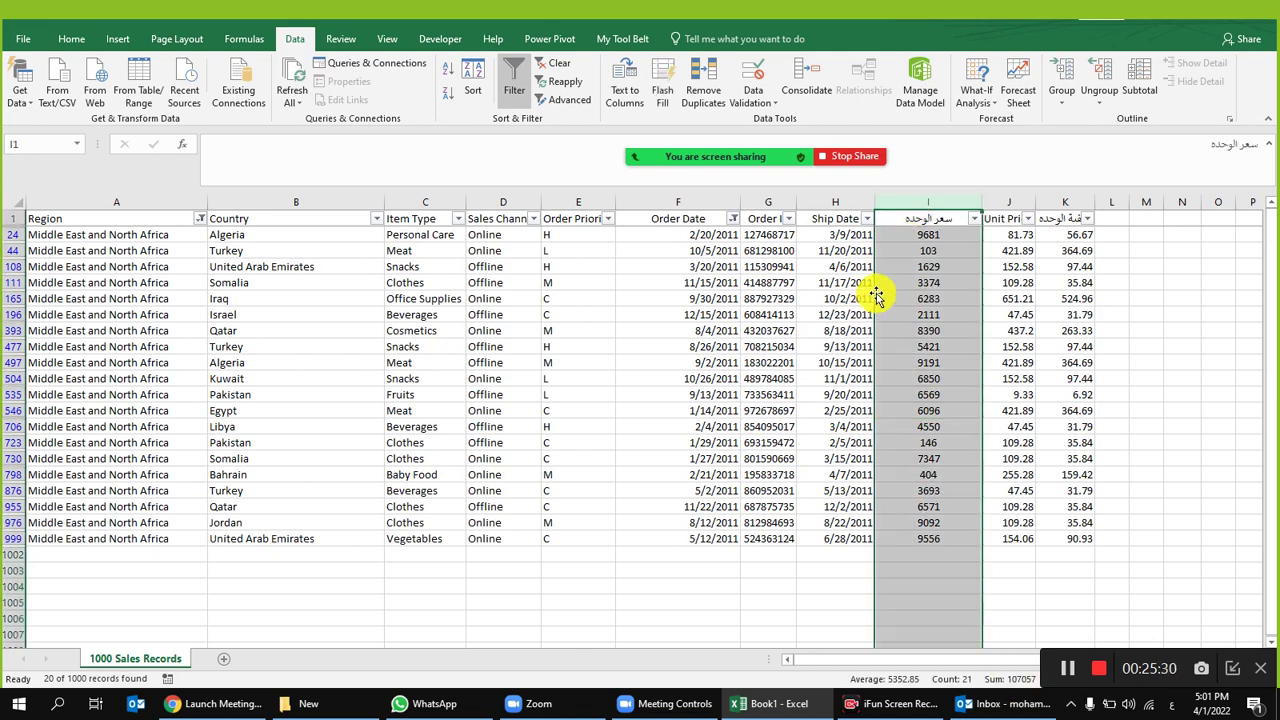
{"action": "left_click", "coordinate": [830, 284]}
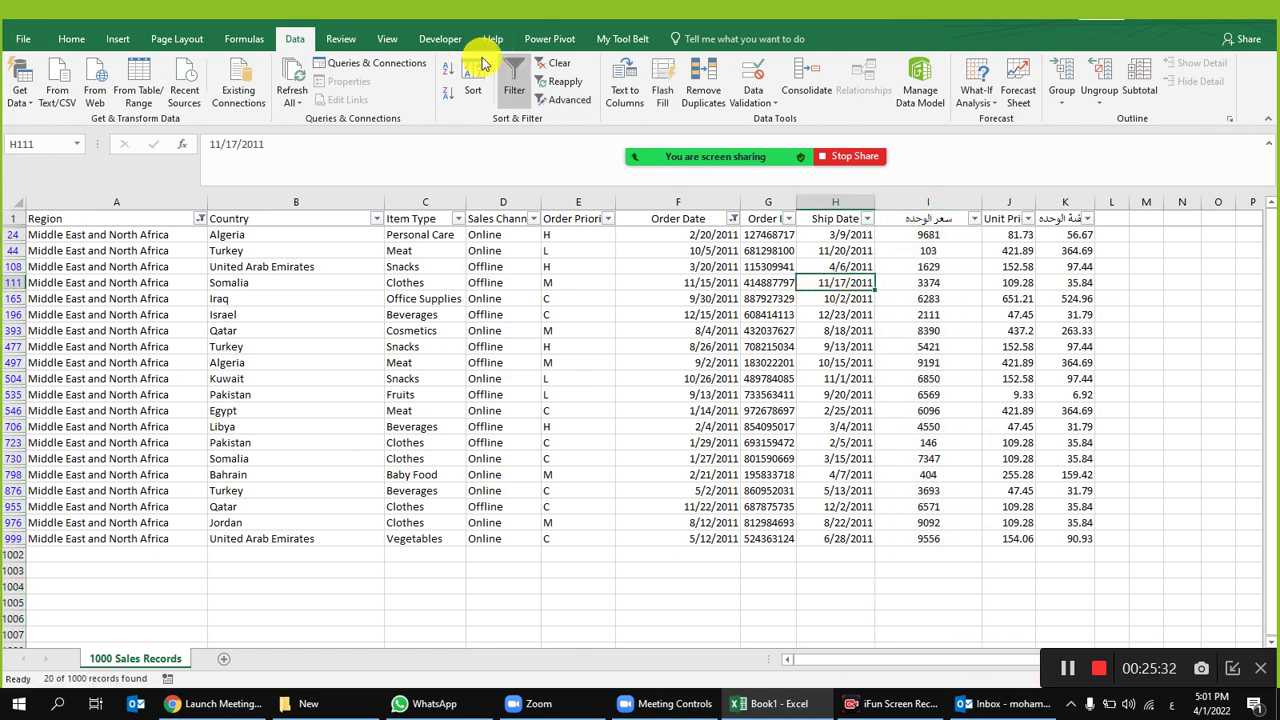
{"action": "left_click", "coordinate": [555, 63]}
Step: Clear all filters, then build a new-sheet pivot with Region and Order Date in Rows
{"action": "left_click", "coordinate": [497, 299]}
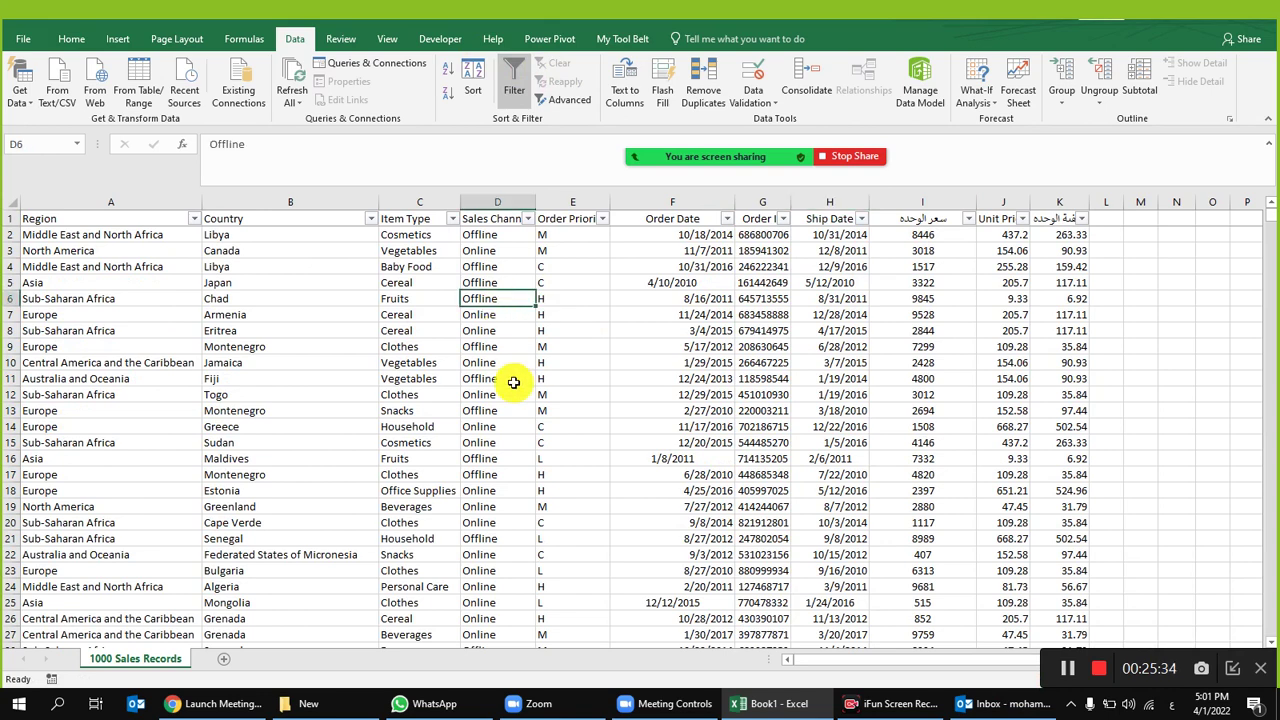
{"action": "left_click", "coordinate": [481, 360]}
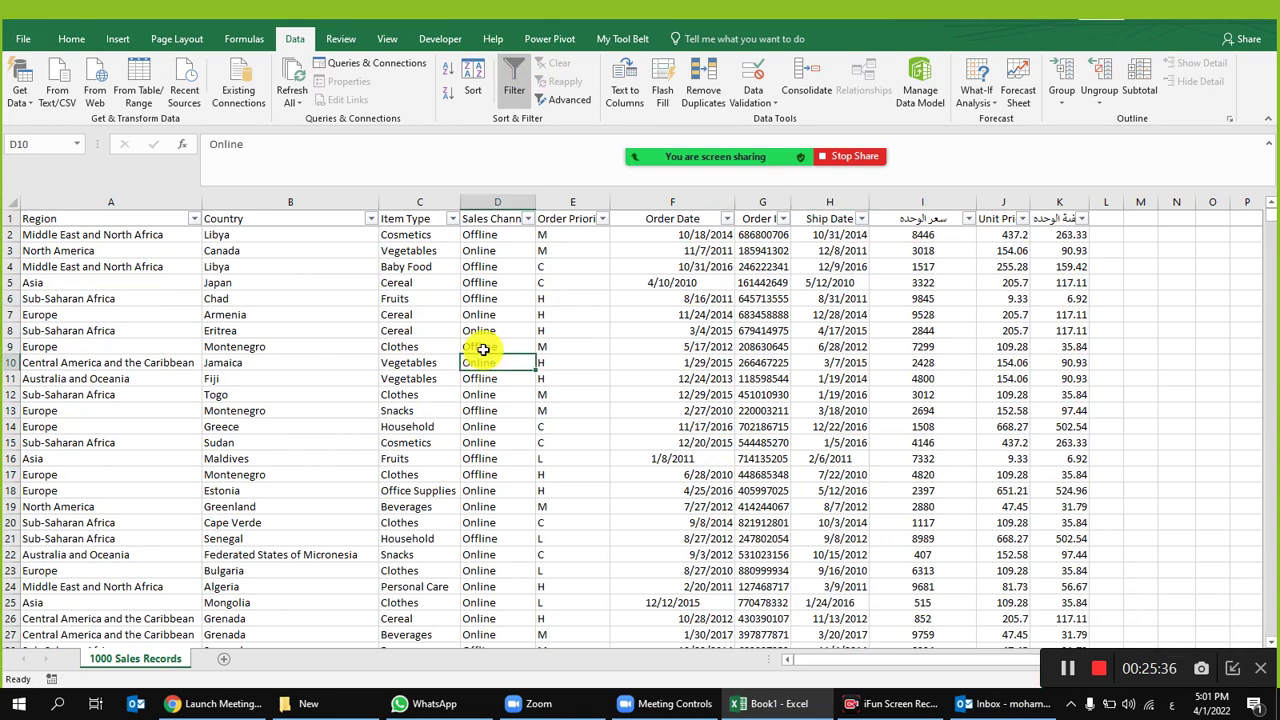
{"action": "left_click", "coordinate": [462, 314]}
{"action": "left_click", "coordinate": [116, 39]}
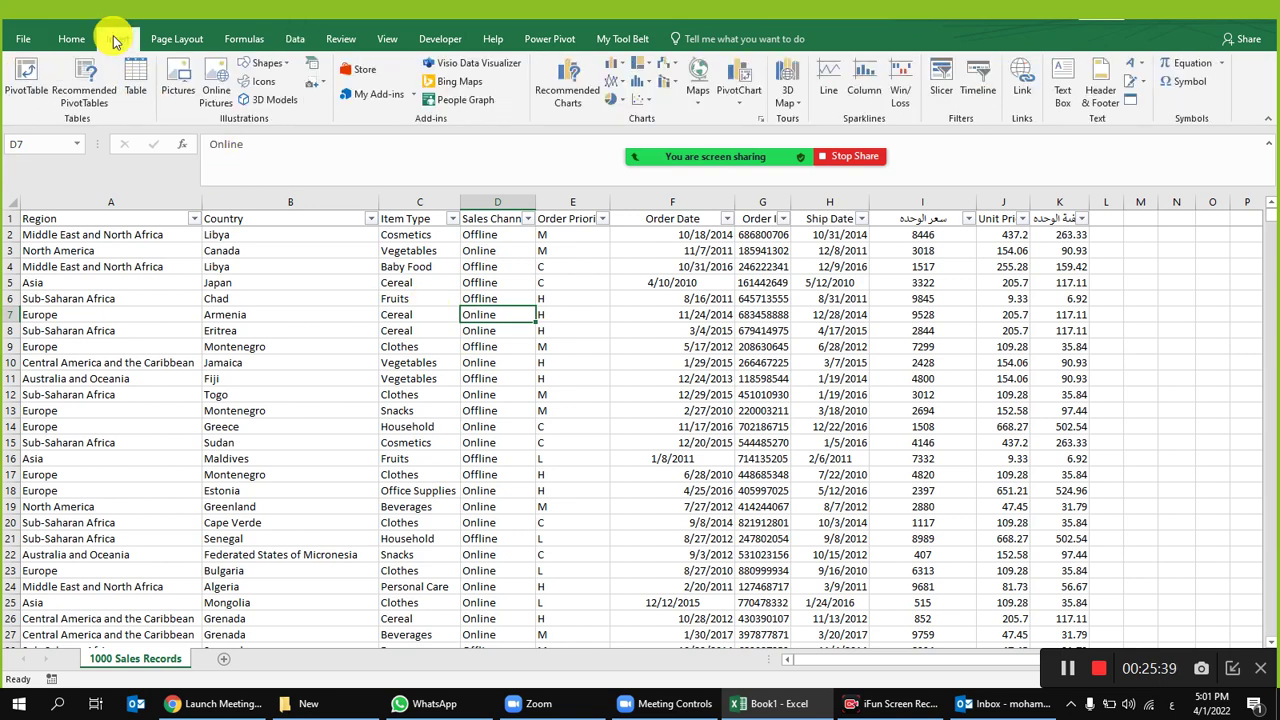
{"action": "left_click", "coordinate": [30, 72]}
{"action": "left_click", "coordinate": [940, 522]}
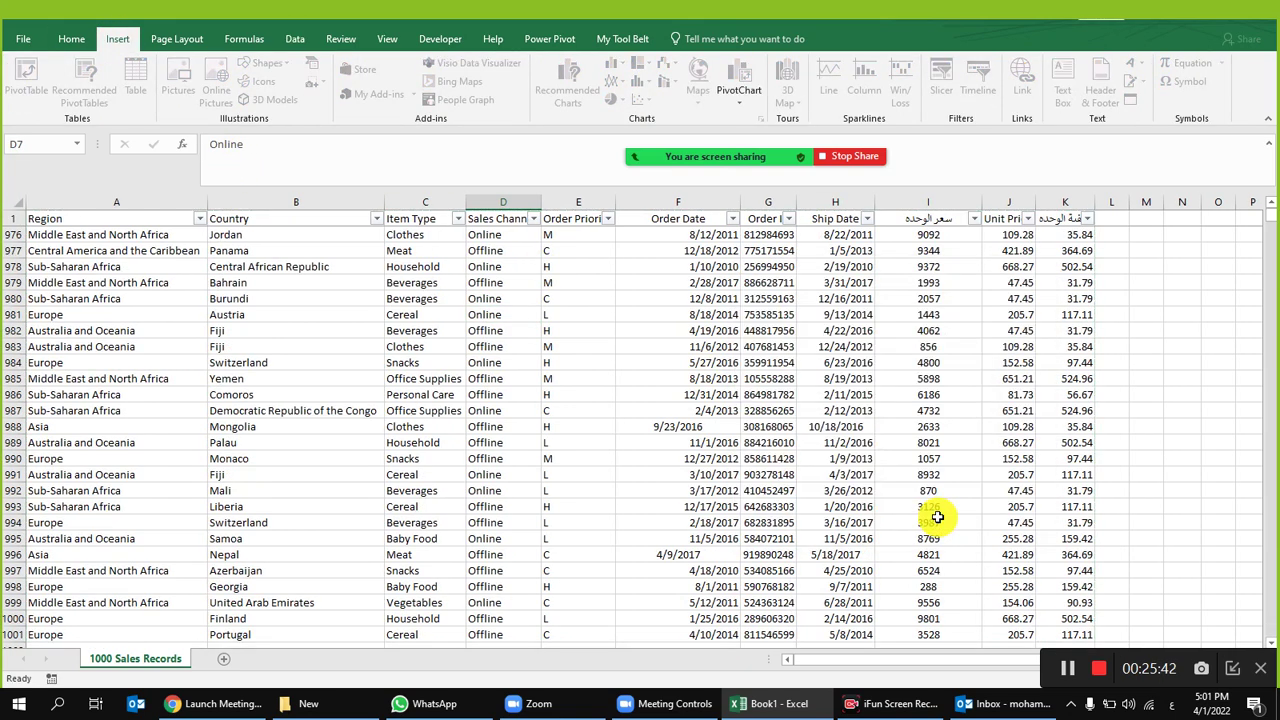
{"action": "left_click_drag", "start_coordinate": [1131, 302], "coordinate": [1120, 588]}
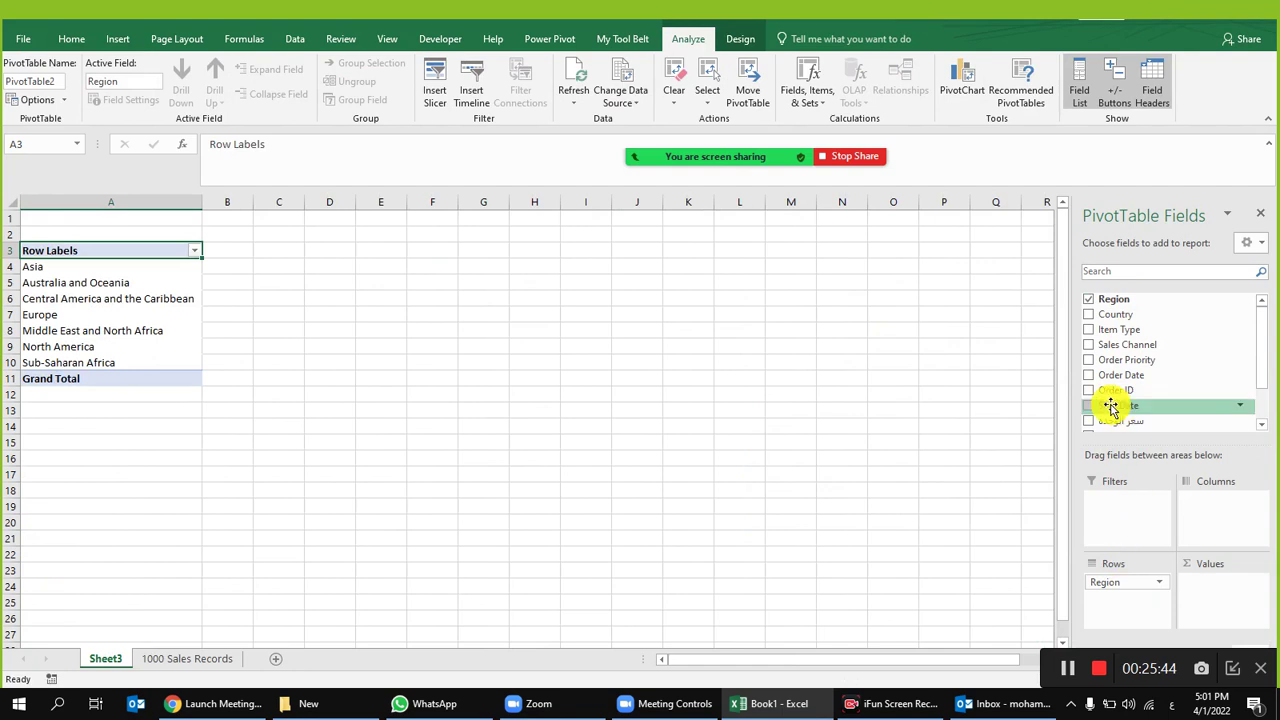
{"action": "mouse_move", "coordinate": [1142, 383]}
{"action": "left_mouse_down"}
{"action": "mouse_move", "coordinate": [1143, 368]}
{"action": "mouse_move", "coordinate": [1130, 585]}
{"action": "left_mouse_up"}
{"action": "left_click", "coordinate": [166, 310]}
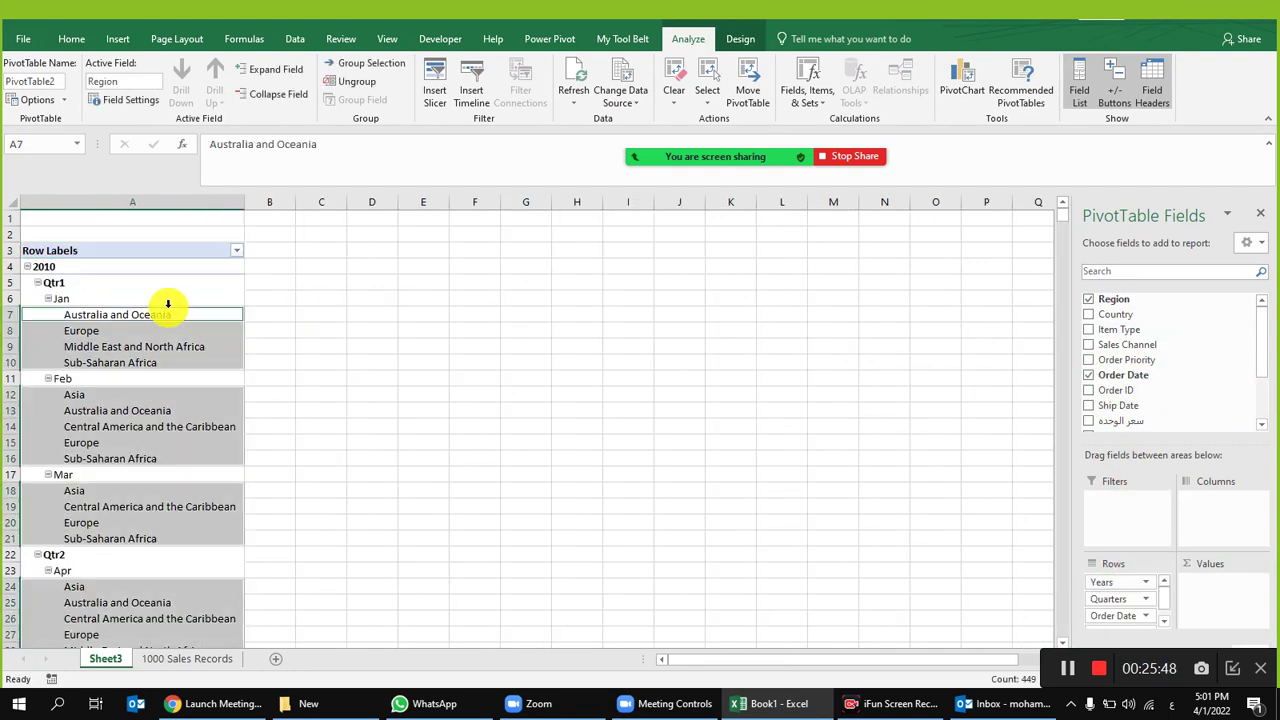
Step: Switch the pivot to tabular form, repeat all item labels and hide all subtotals
{"action": "left_click", "coordinate": [745, 40]}
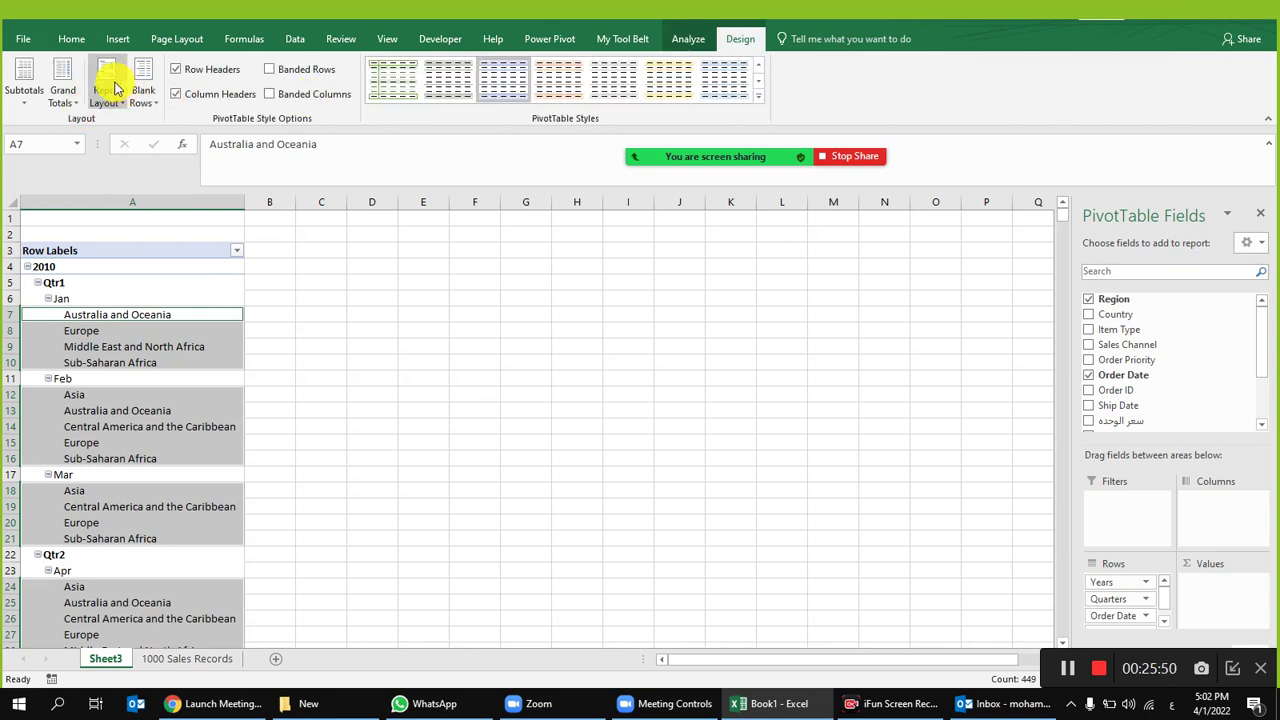
{"action": "left_click", "coordinate": [107, 88]}
{"action": "left_click", "coordinate": [170, 200]}
{"action": "left_click", "coordinate": [107, 88]}
{"action": "left_click", "coordinate": [82, 148]}
{"action": "left_click", "coordinate": [62, 90]}
{"action": "left_click", "coordinate": [60, 100]}
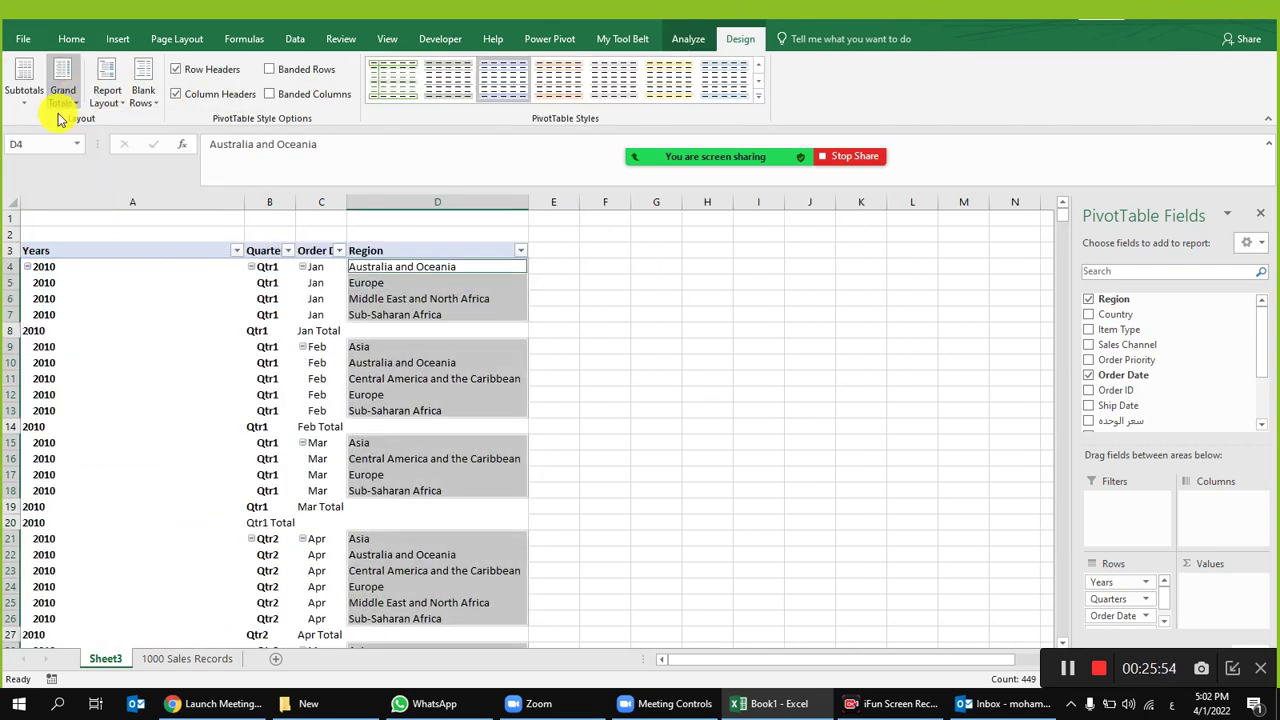
{"action": "left_click", "coordinate": [24, 88]}
{"action": "left_click", "coordinate": [84, 132]}
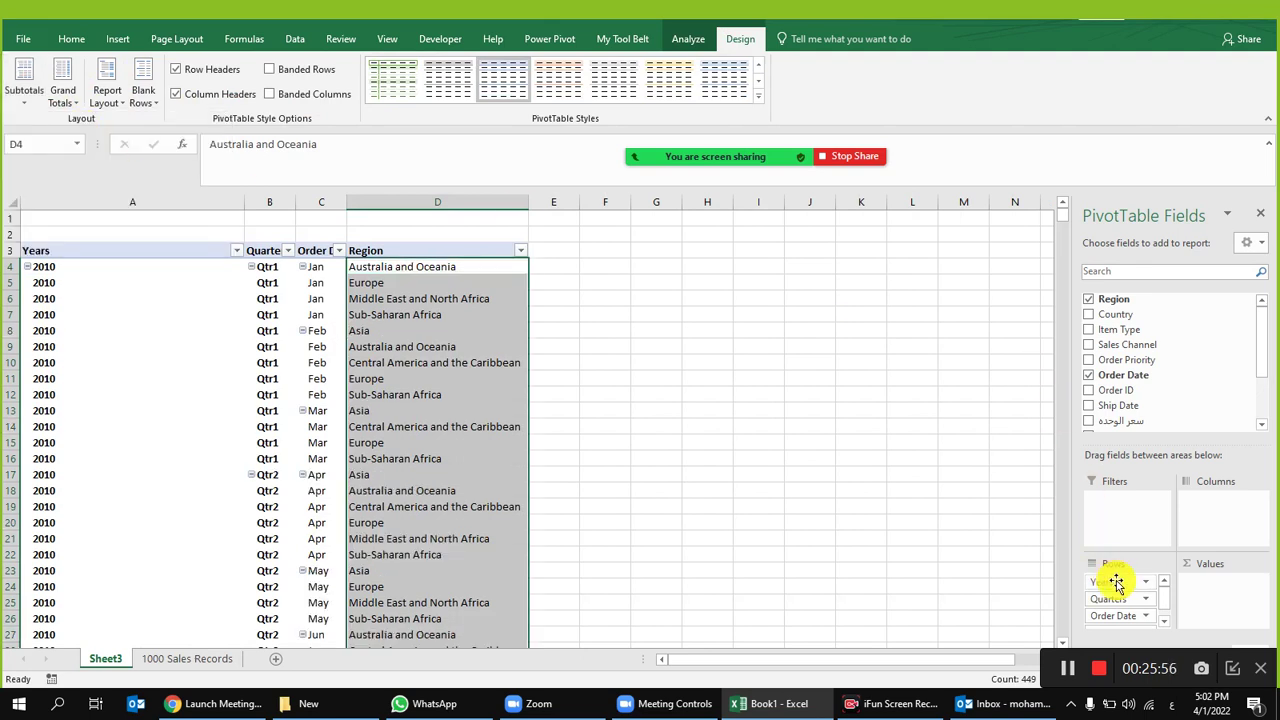
Step: Remove Quarters from Rows and add سعر الوحدة to Values as a sum
{"action": "left_click_drag", "start_coordinate": [1118, 598], "coordinate": [1120, 397]}
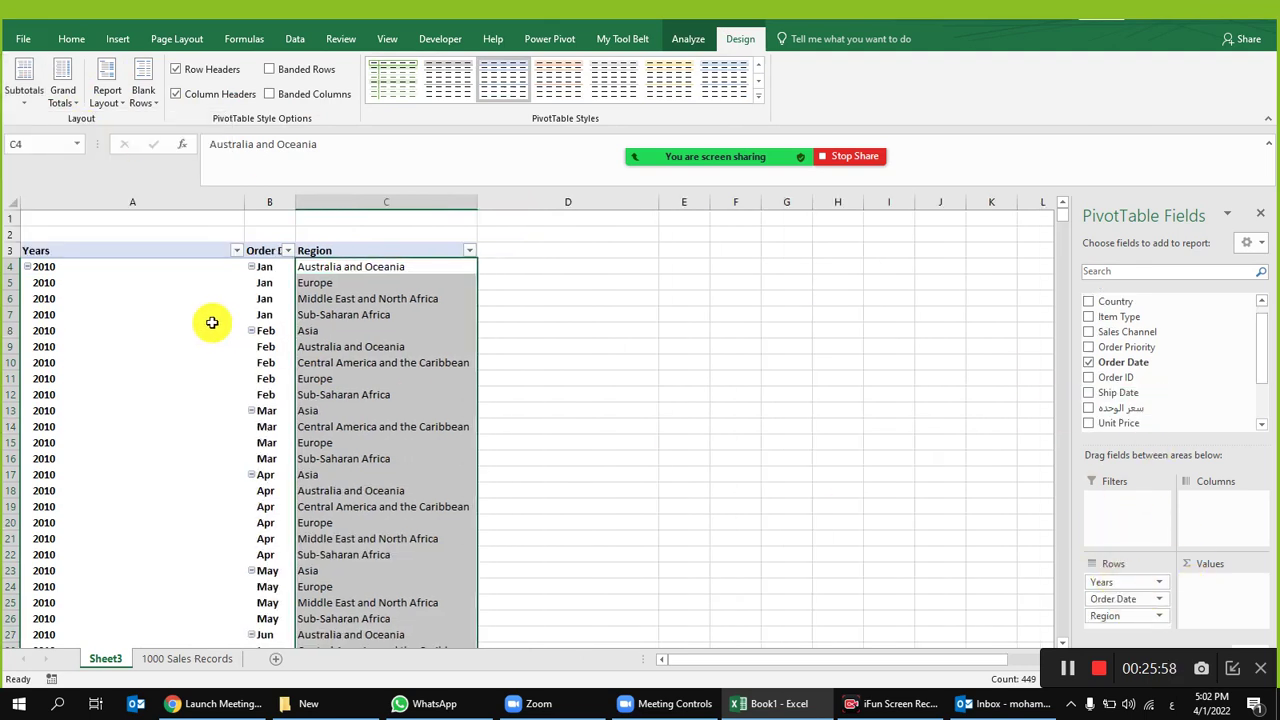
{"action": "left_click_drag", "start_coordinate": [1168, 406], "coordinate": [1218, 596]}
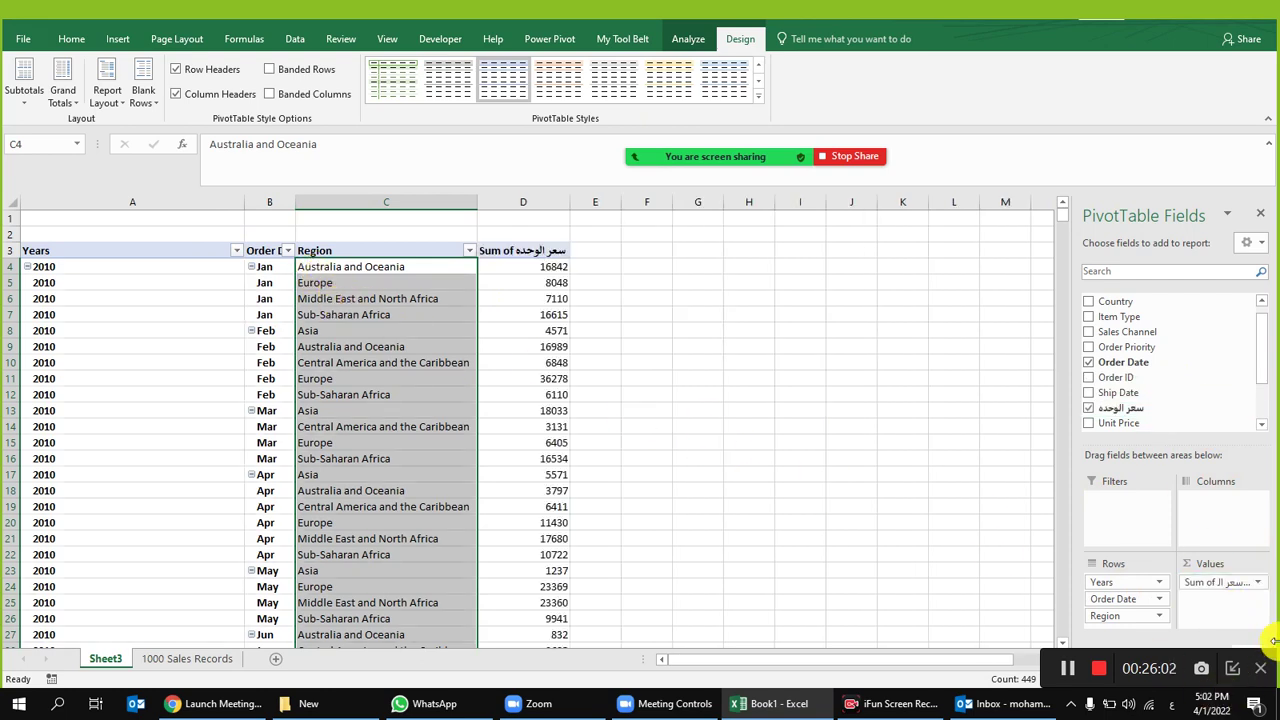
{"action": "left_click_drag", "start_coordinate": [1189, 590], "coordinate": [1200, 592]}
{"action": "left_click", "coordinate": [244, 298]}
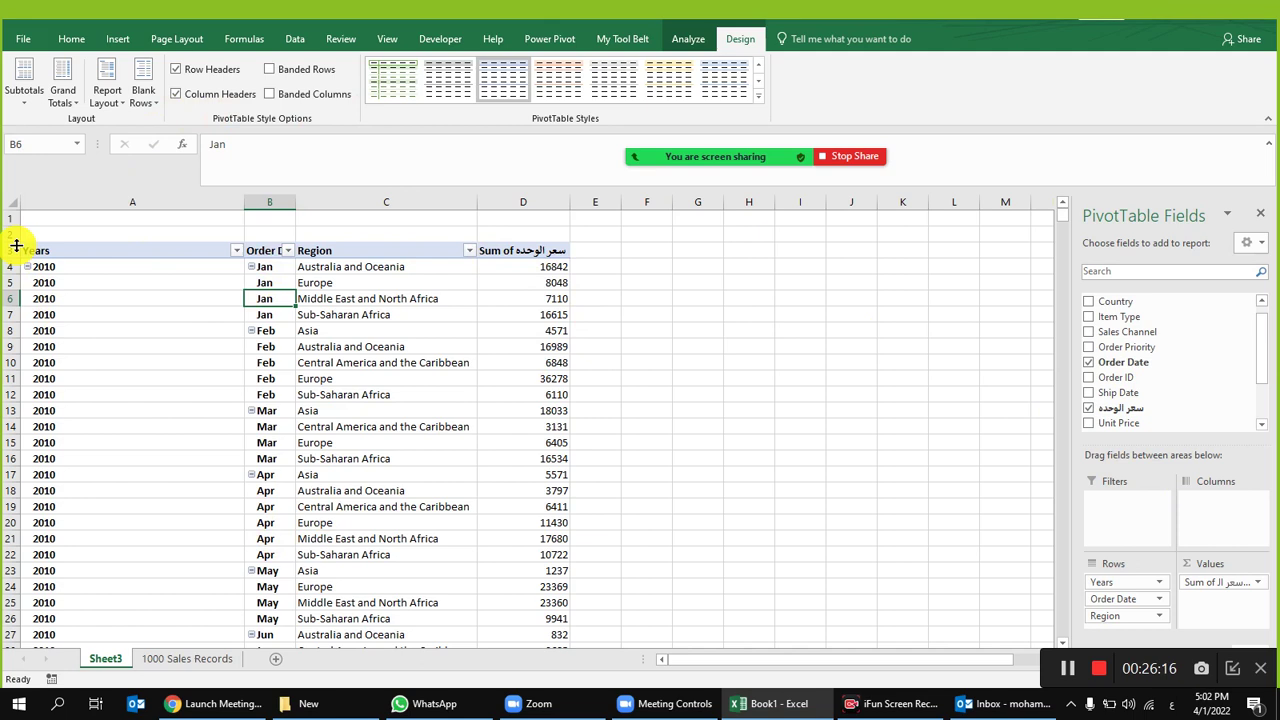
{"action": "right_click", "coordinate": [114, 664]}
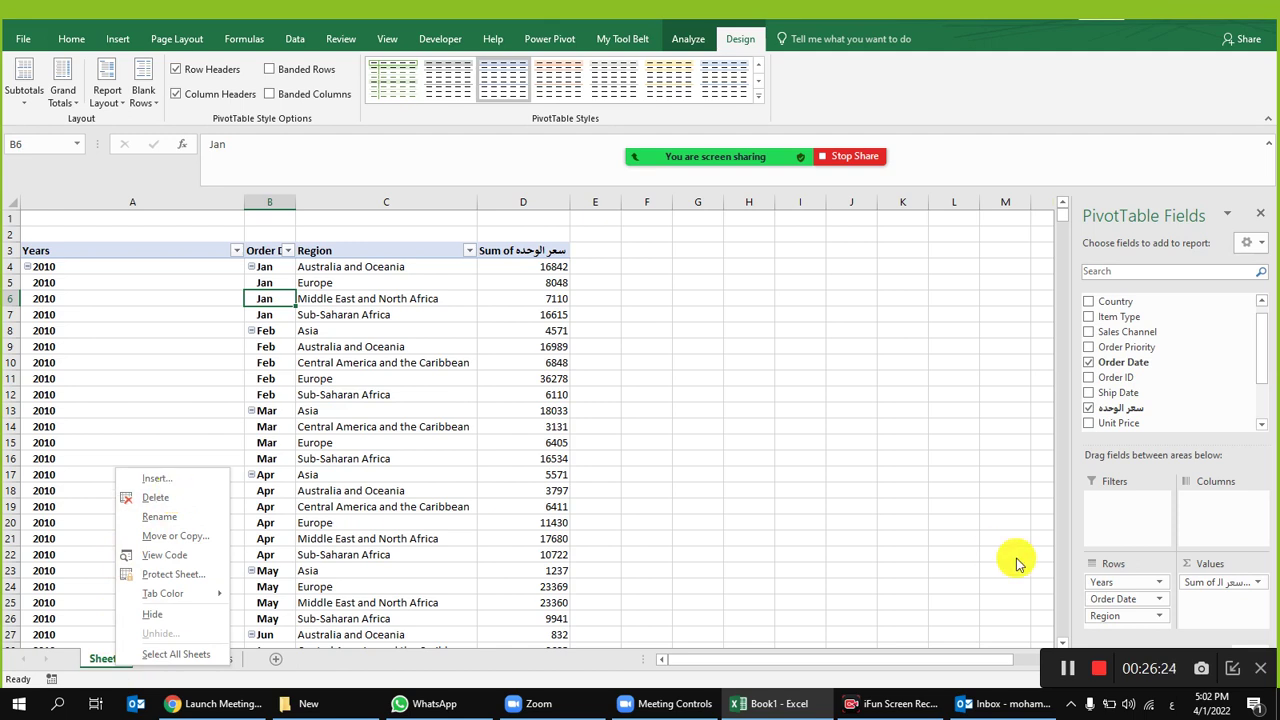
Step: Delete Sheet3 and insert a new PivotTable from the sales data on a new sheet
{"action": "left_click", "coordinate": [155, 497]}
{"action": "left_click", "coordinate": [620, 398]}
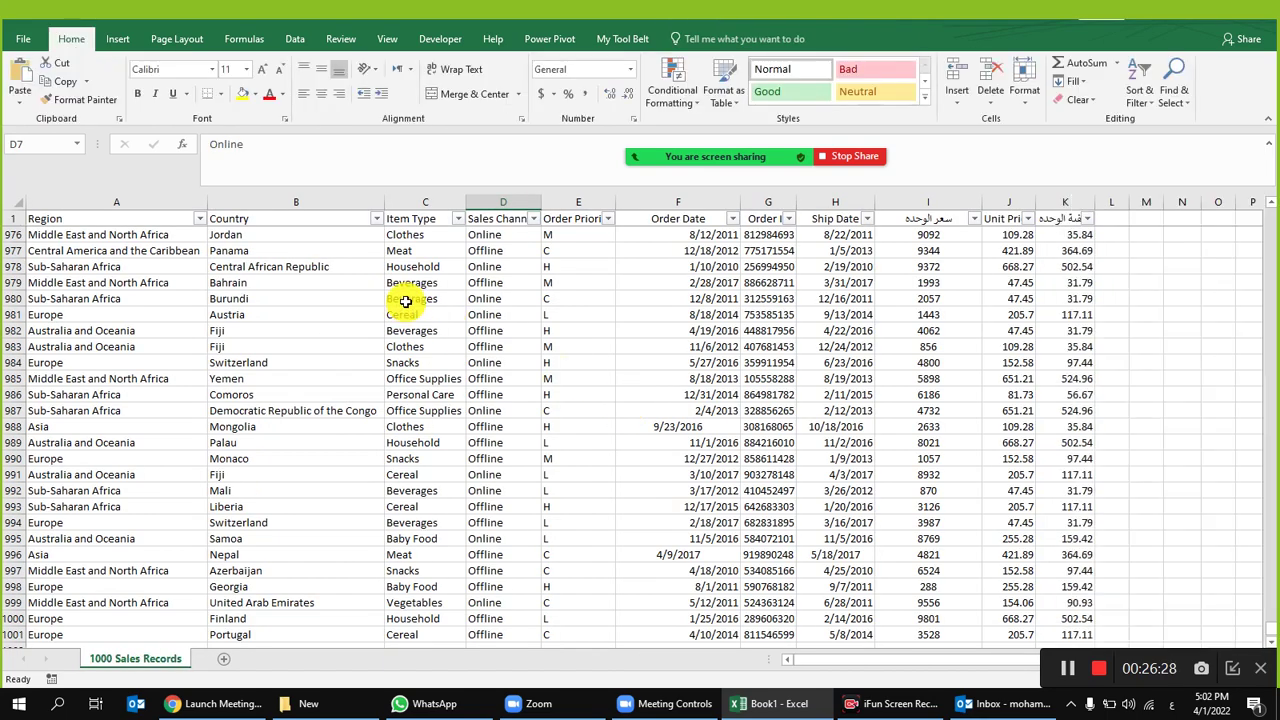
{"action": "left_click", "coordinate": [405, 300]}
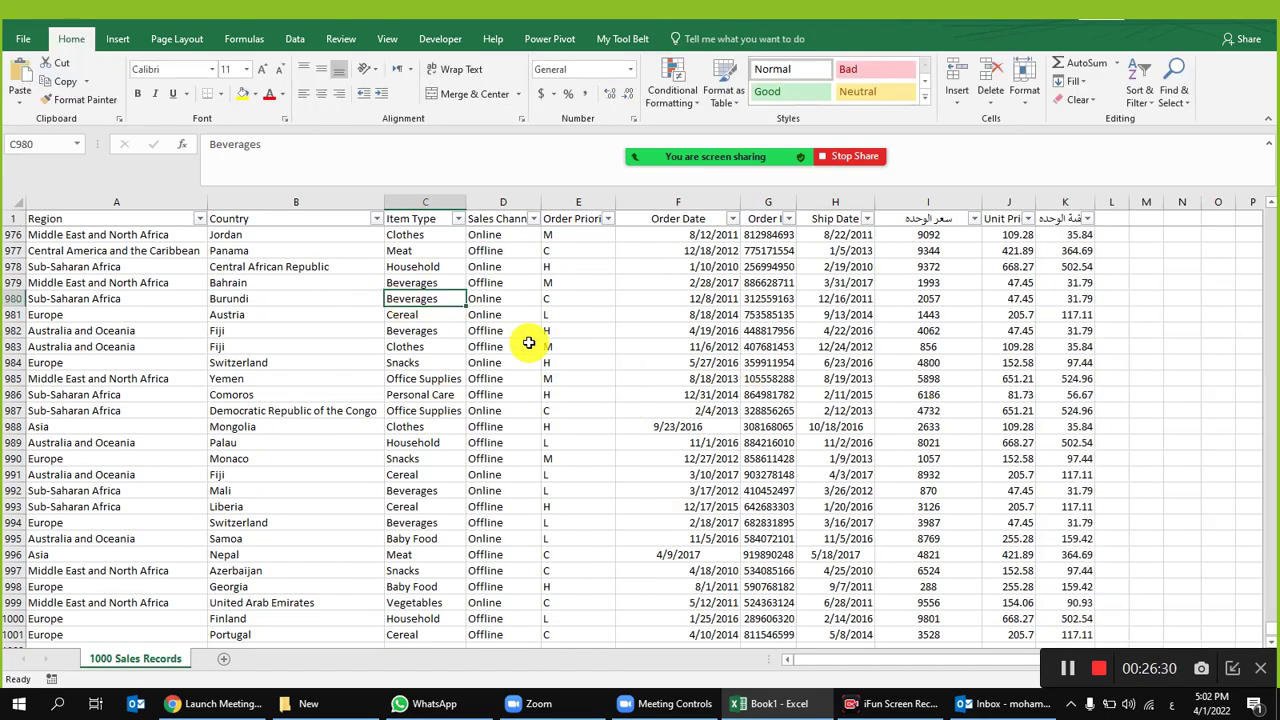
{"action": "left_click", "coordinate": [118, 40]}
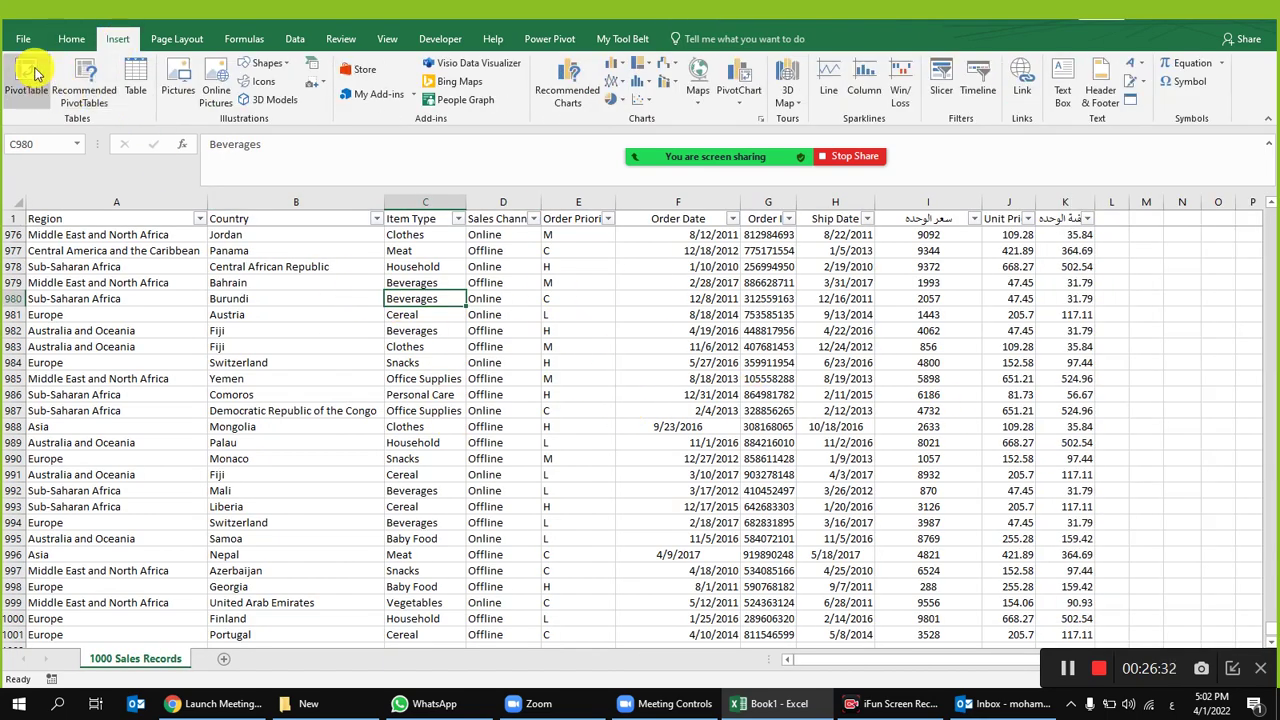
{"action": "left_click", "coordinate": [27, 80]}
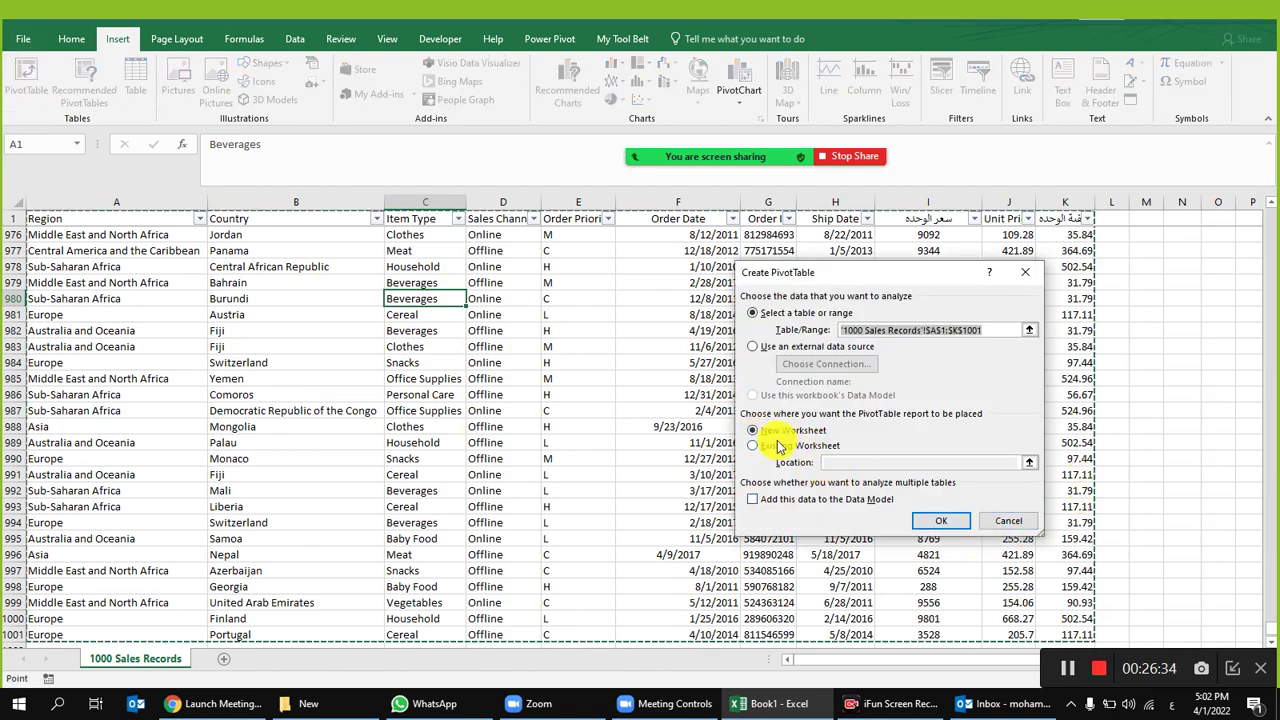
{"action": "left_click", "coordinate": [941, 521]}
Step: Add Region to Rows so the pivot lists the seven regions
{"action": "left_click_drag", "start_coordinate": [1098, 302], "coordinate": [1115, 582]}
{"action": "left_click", "coordinate": [30, 266]}
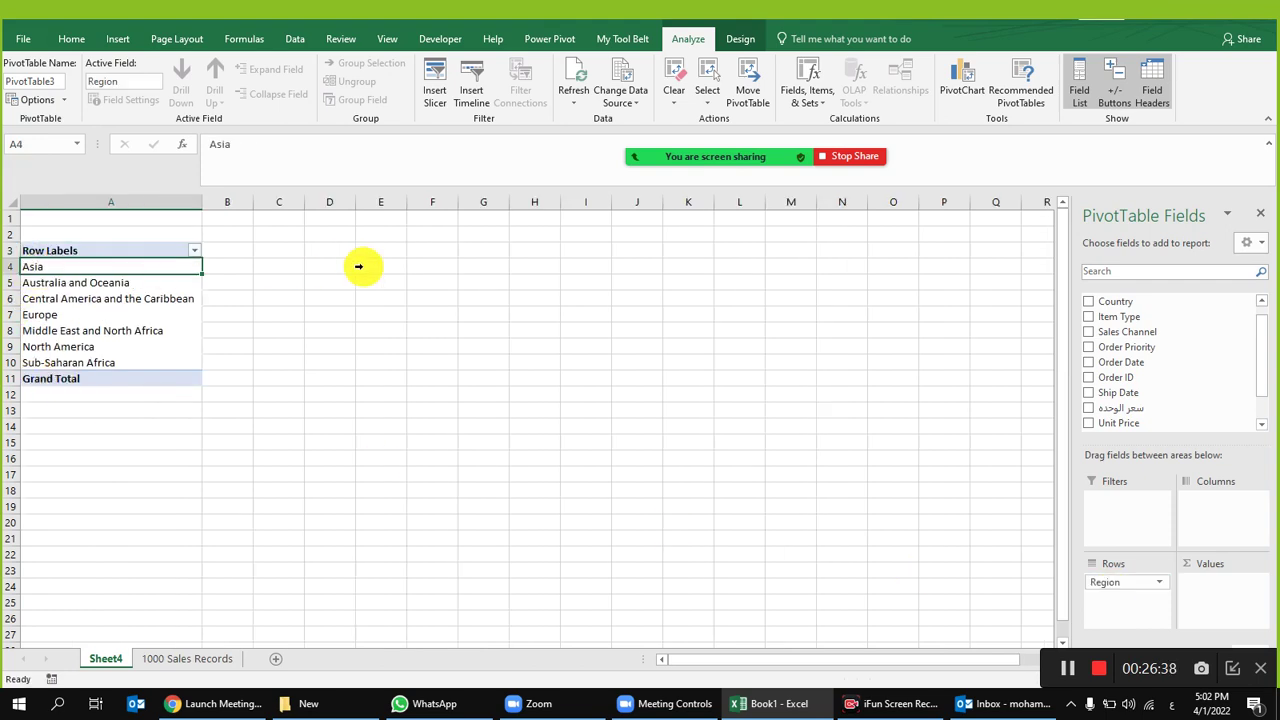
{"action": "left_click", "coordinate": [4, 267]}
{"action": "left_click", "coordinate": [8, 283]}
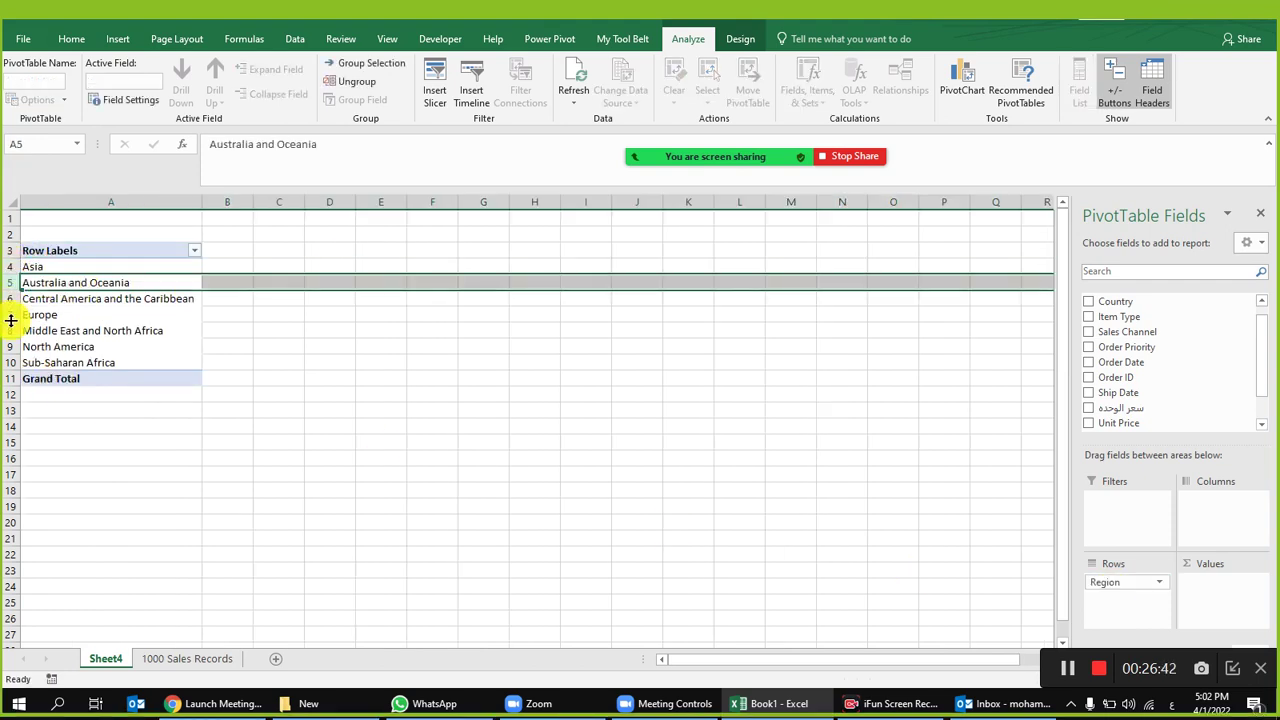
{"action": "left_click", "coordinate": [6, 315]}
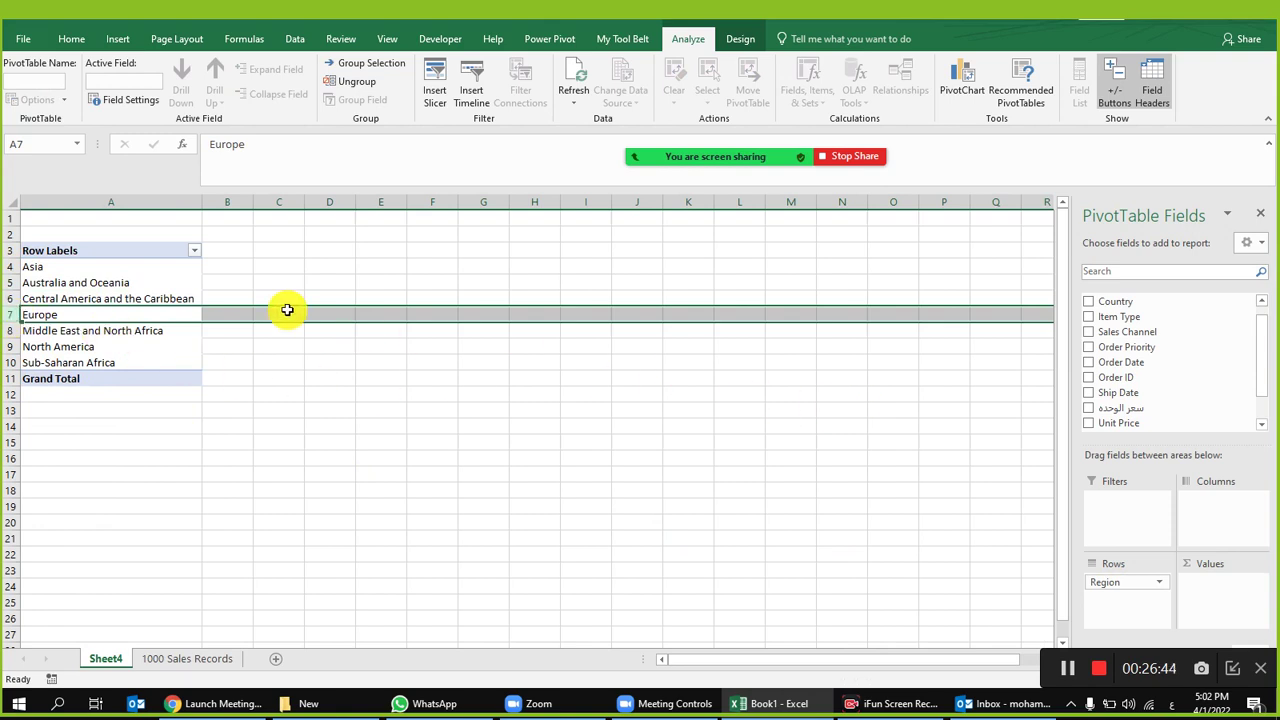
{"action": "left_click", "coordinate": [214, 279]}
{"action": "left_click", "coordinate": [150, 283]}
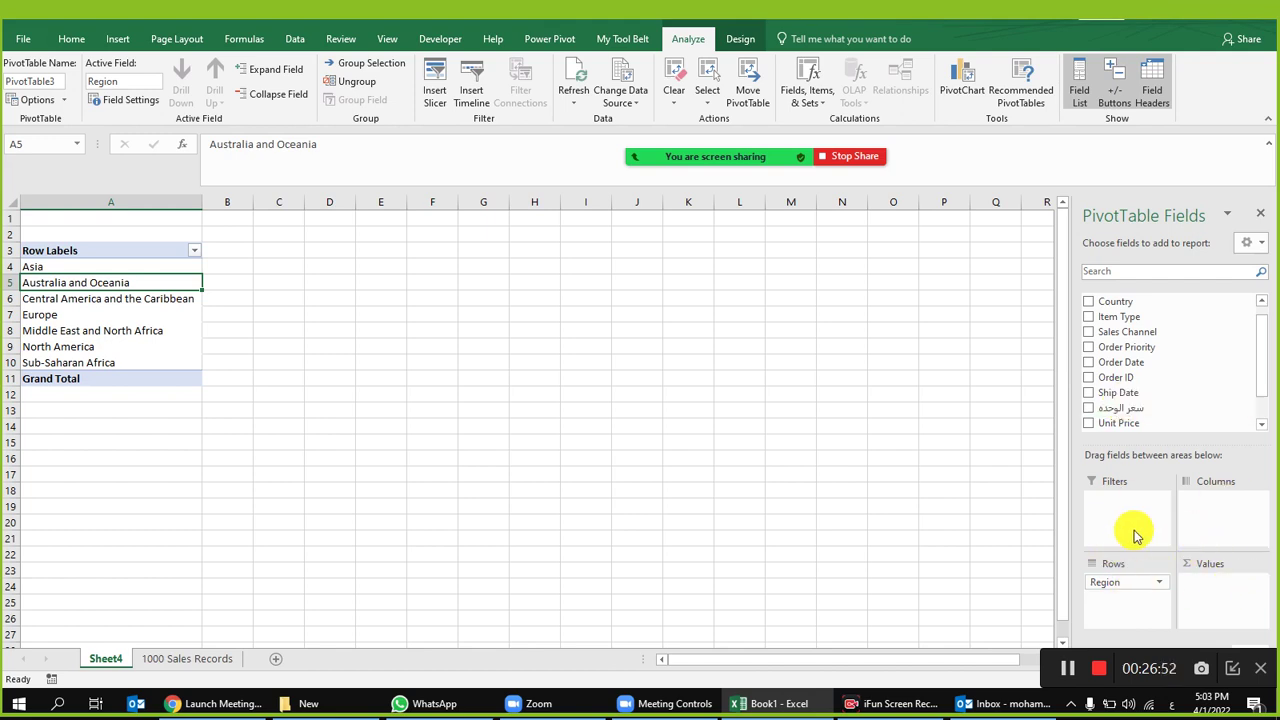
{"action": "scroll", "coordinate": [1108, 311], "scroll_direction": "up", "scroll_amount": 1}
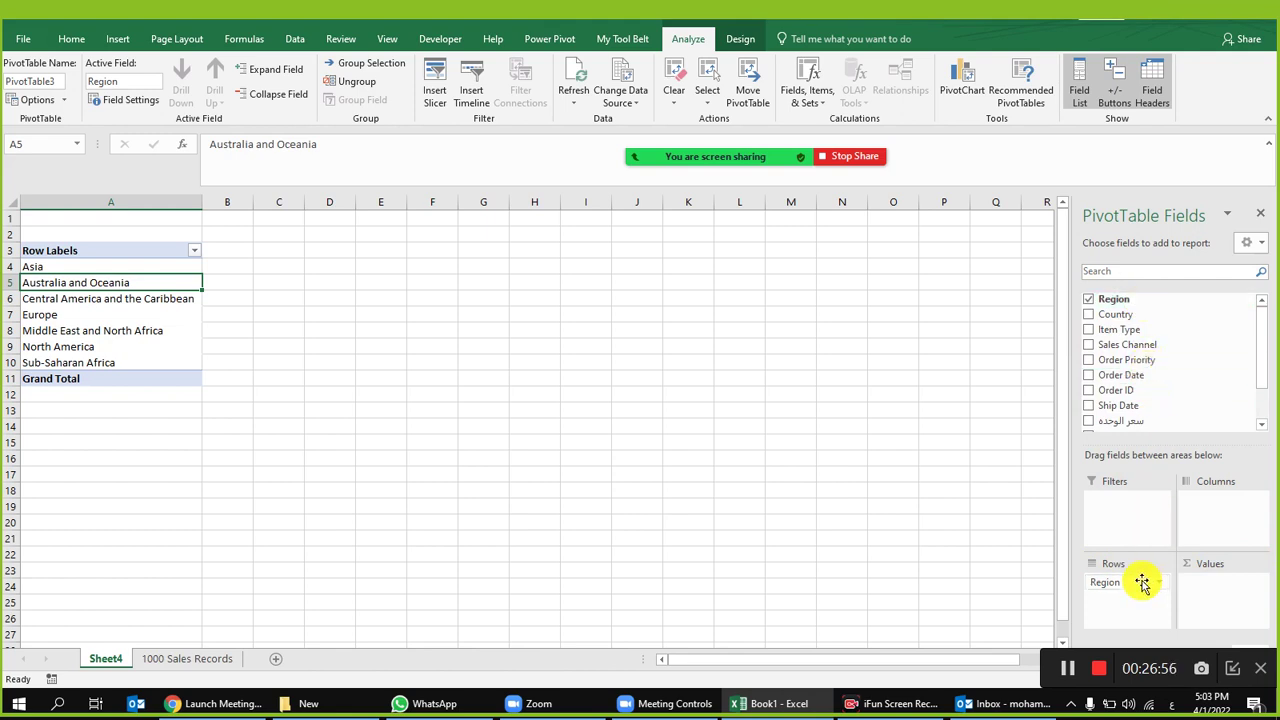
Step: Move Region to Columns and autofit all column widths on the sheet
{"action": "left_click_drag", "start_coordinate": [1124, 596], "coordinate": [1212, 510]}
{"action": "left_click_drag", "start_coordinate": [296, 314], "coordinate": [866, 343]}
{"action": "left_click", "coordinate": [866, 345]}
{"action": "left_click", "coordinate": [12, 204]}
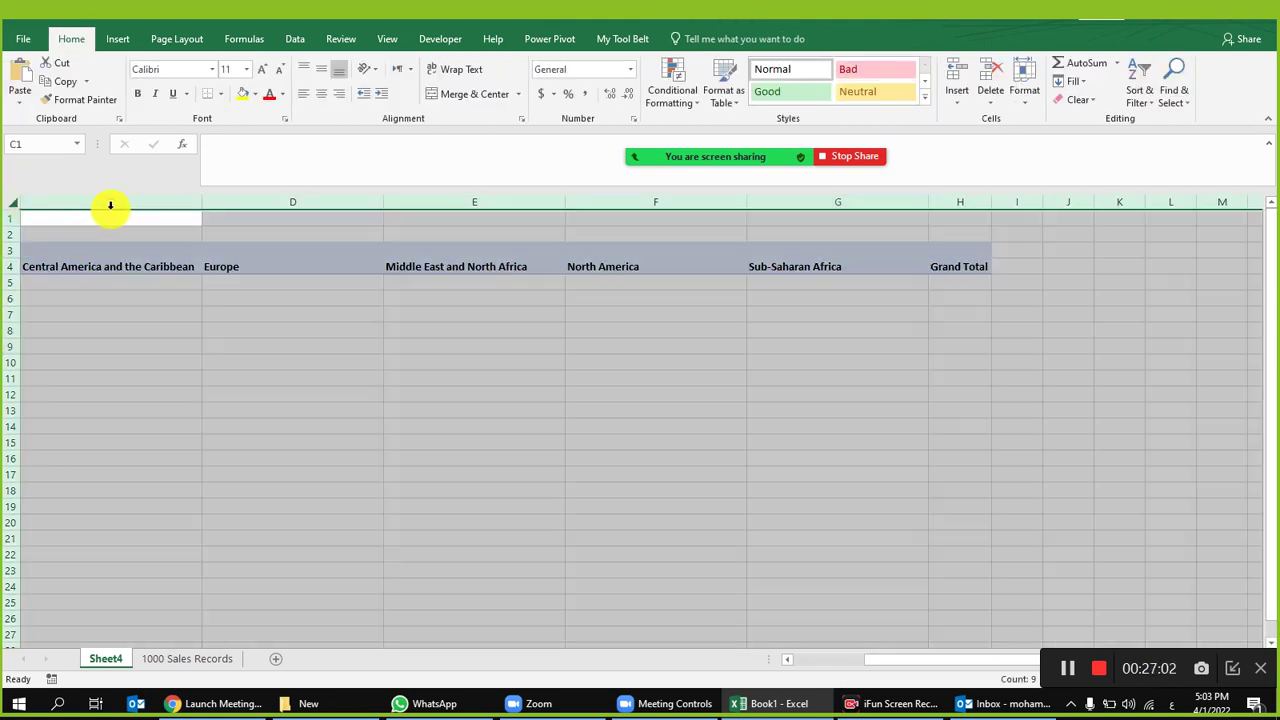
{"action": "double_click", "coordinate": [201, 202]}
{"action": "left_click_drag", "start_coordinate": [515, 393], "coordinate": [2, 328]}
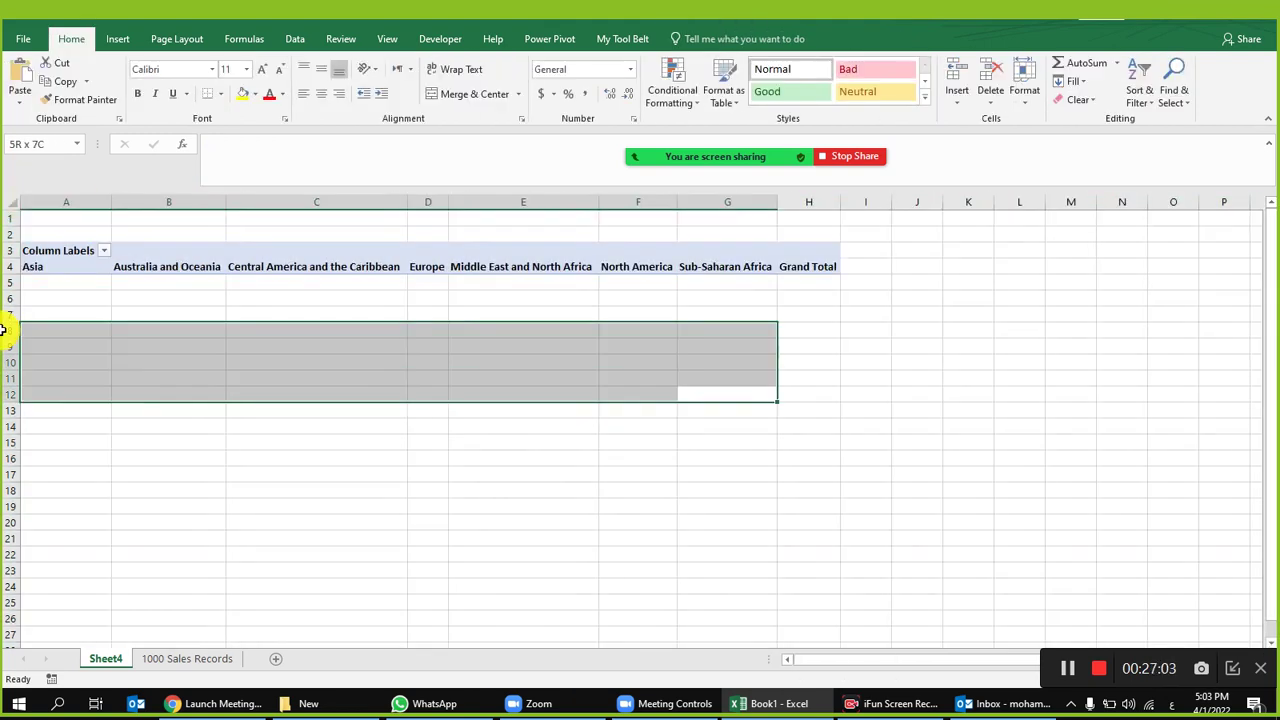
{"action": "left_click", "coordinate": [105, 283]}
{"action": "left_click", "coordinate": [80, 264]}
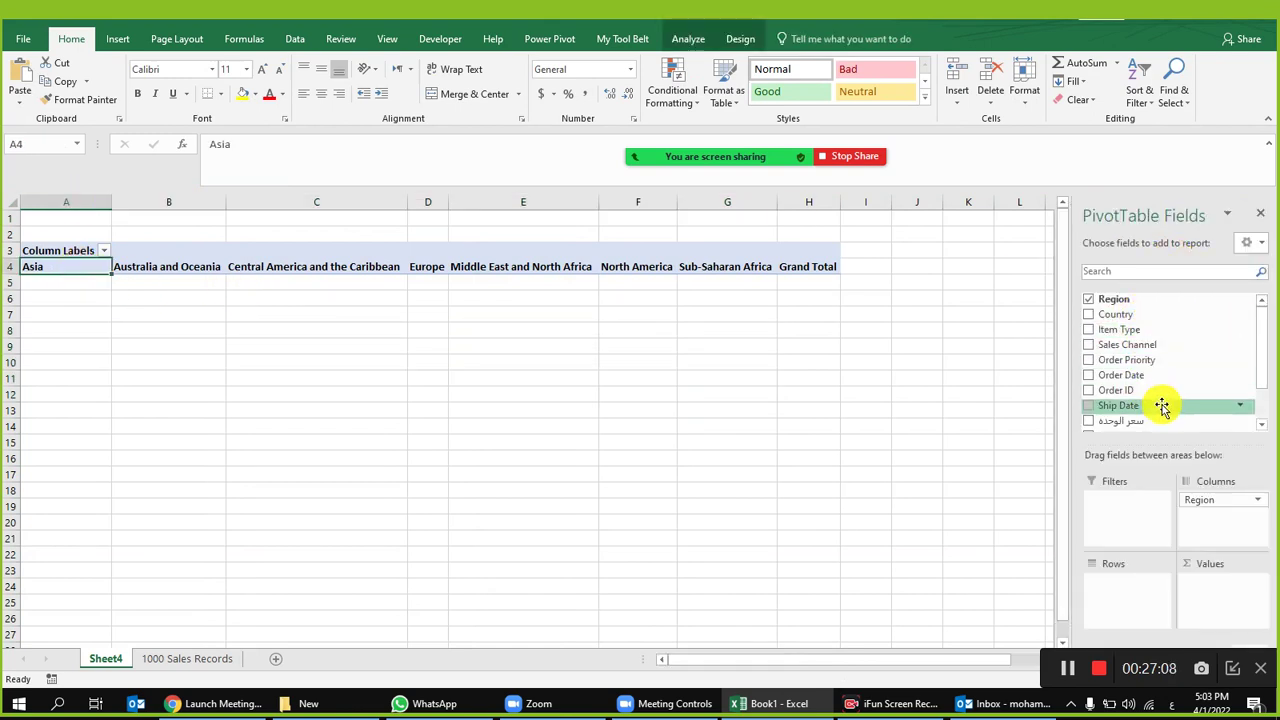
Step: Add سعر الوحدة to Values, summing unit price under each region
{"action": "left_click_drag", "start_coordinate": [1155, 422], "coordinate": [1218, 590]}
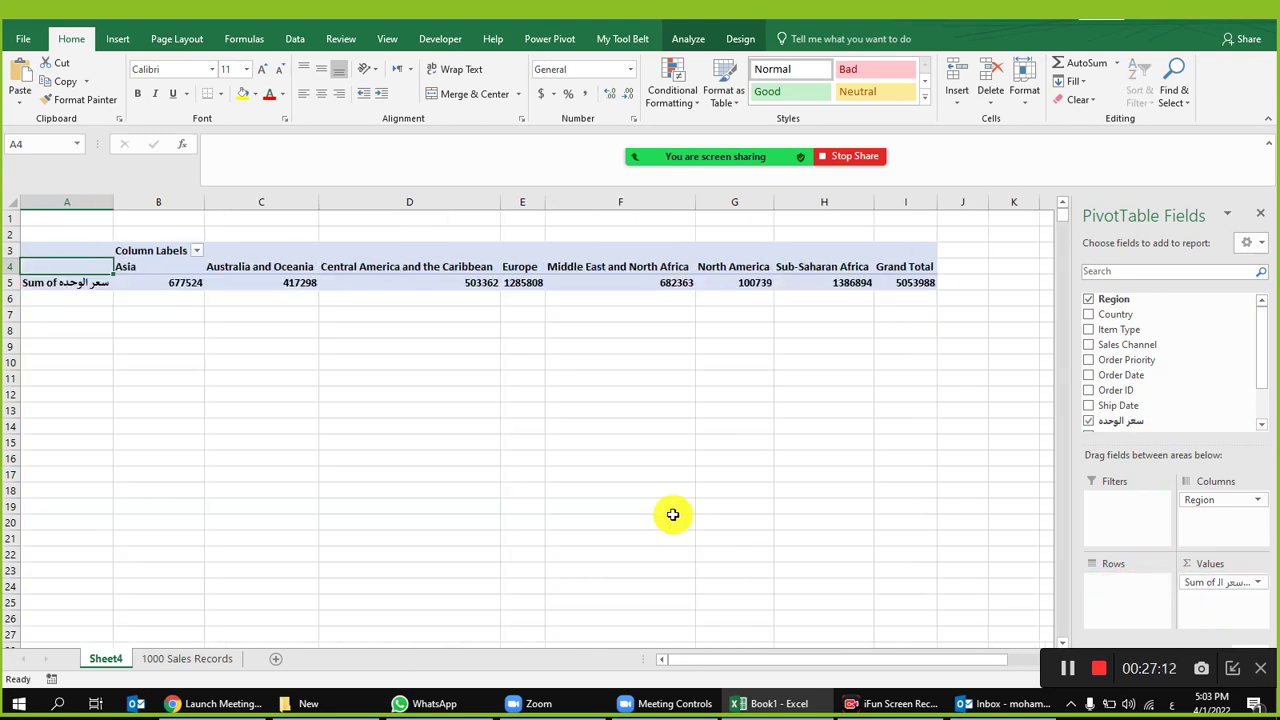
{"action": "left_click", "coordinate": [157, 268]}
{"action": "left_click", "coordinate": [180, 285]}
{"action": "left_click", "coordinate": [223, 342]}
{"action": "left_click", "coordinate": [267, 267]}
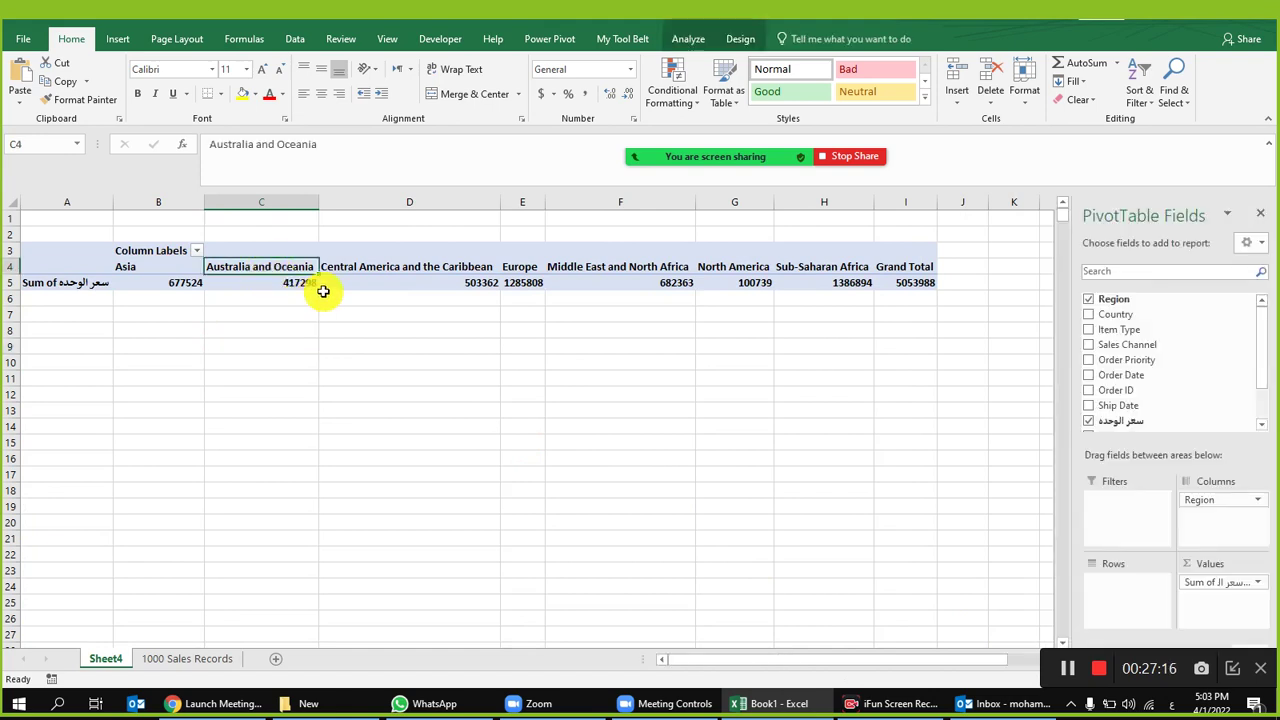
{"action": "left_click", "coordinate": [457, 281]}
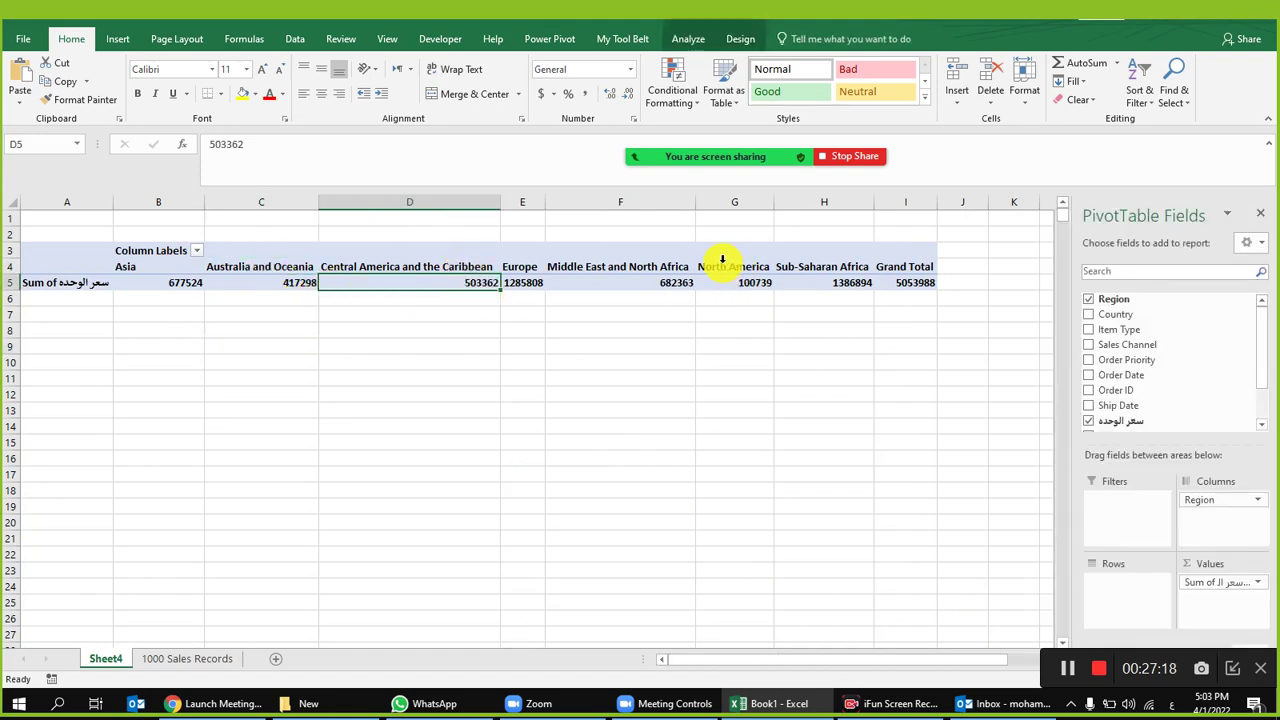
Step: Move Region back to Rows, add Order Date to Rows and remove Quarters
{"action": "left_click_drag", "start_coordinate": [1223, 503], "coordinate": [1134, 589]}
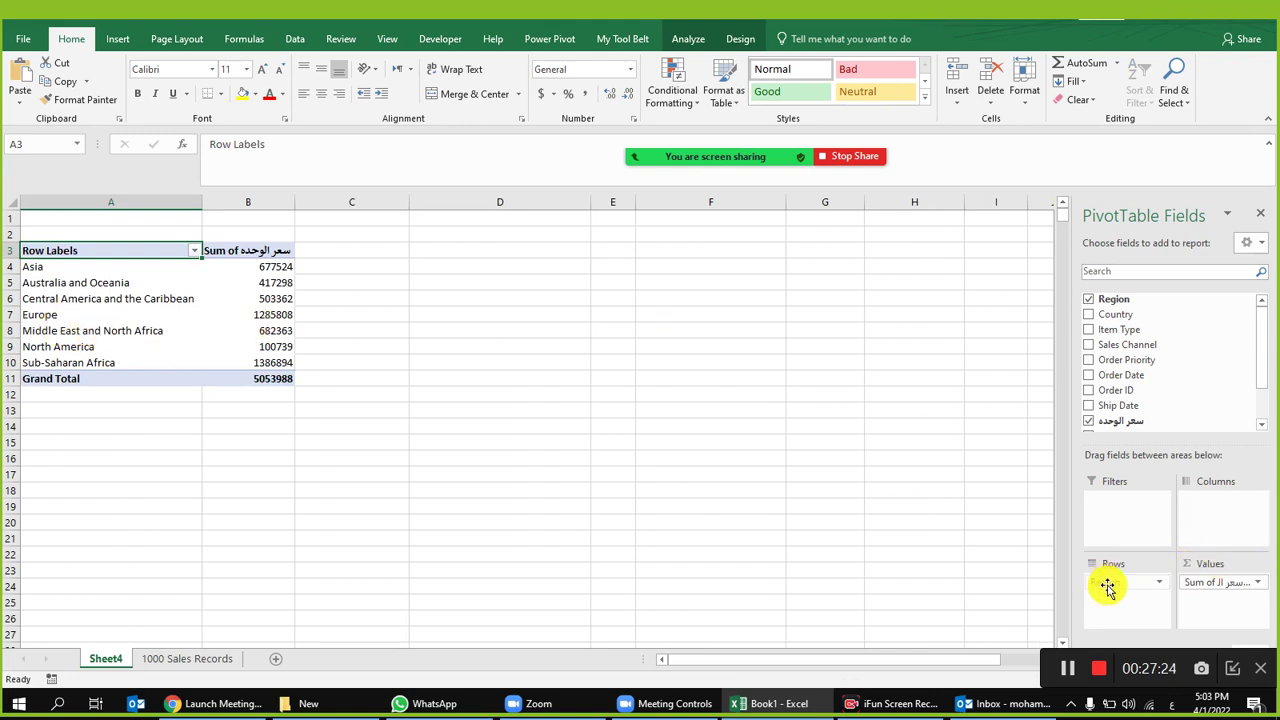
{"action": "left_click_drag", "start_coordinate": [1155, 347], "coordinate": [1120, 586]}
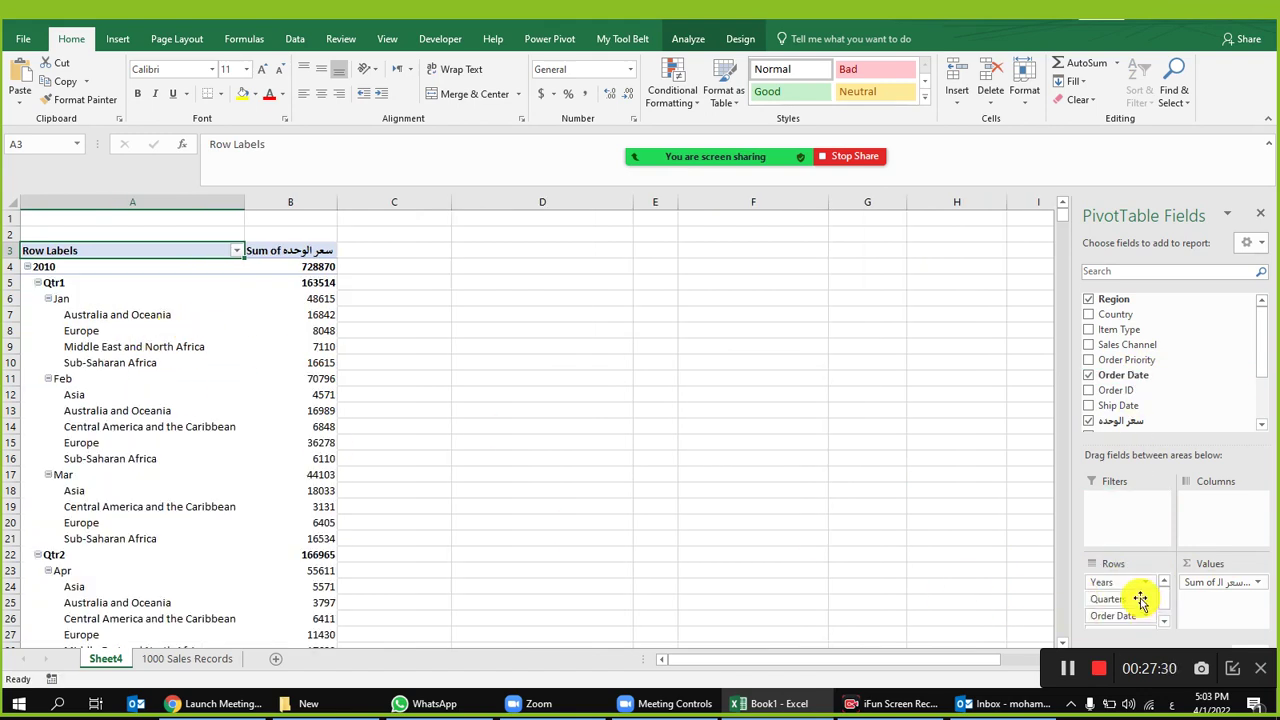
{"action": "left_click_drag", "start_coordinate": [1128, 600], "coordinate": [1171, 380]}
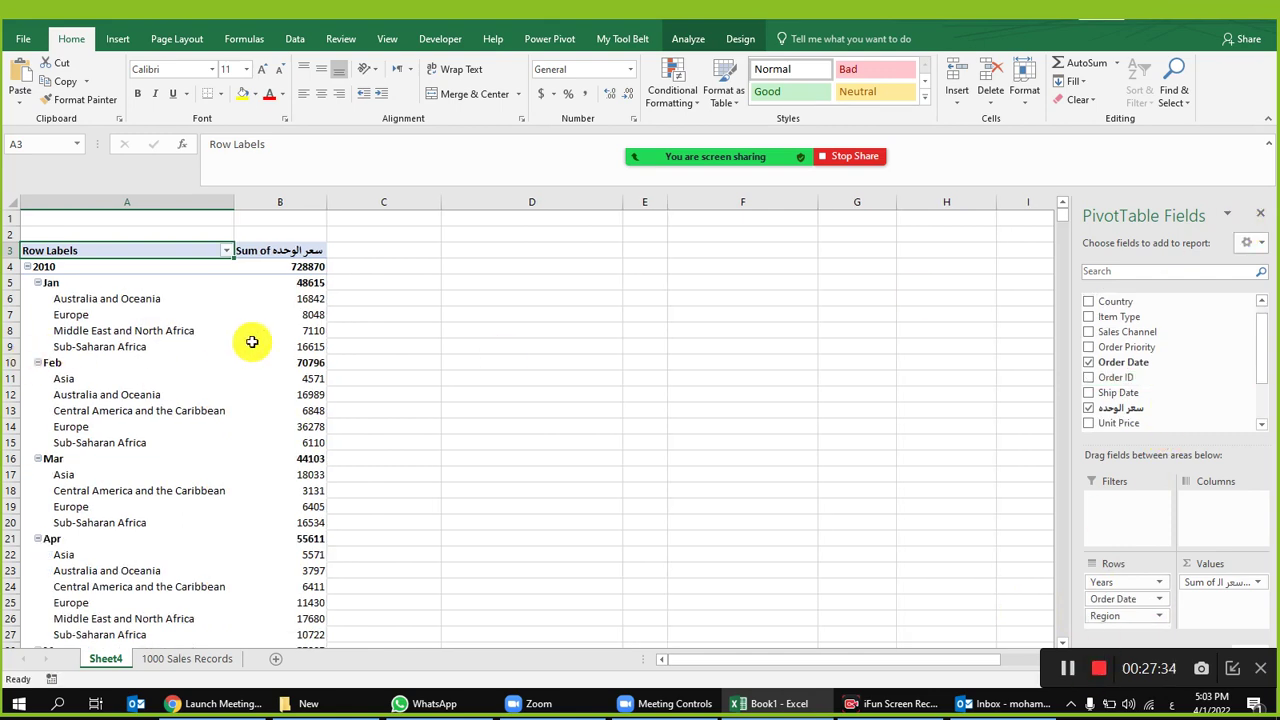
{"action": "mouse_move", "coordinate": [257, 337]}
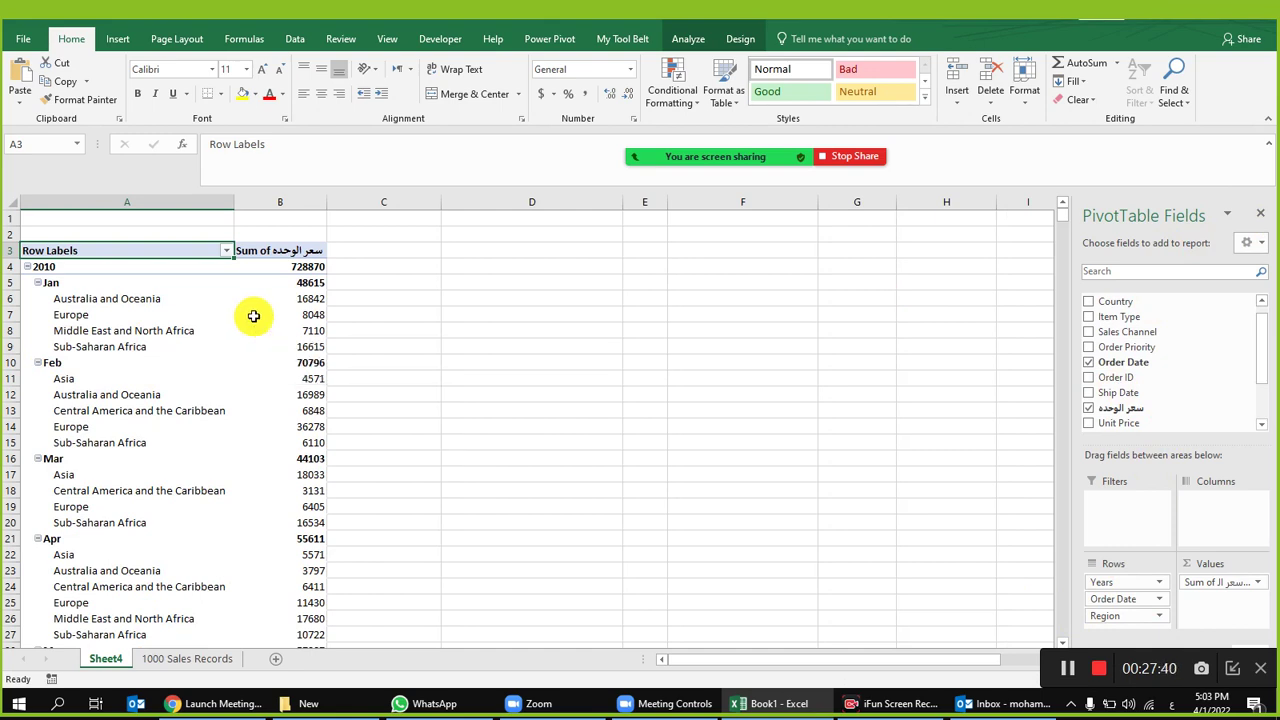
{"action": "left_click", "coordinate": [256, 316]}
{"action": "left_click", "coordinate": [738, 40]}
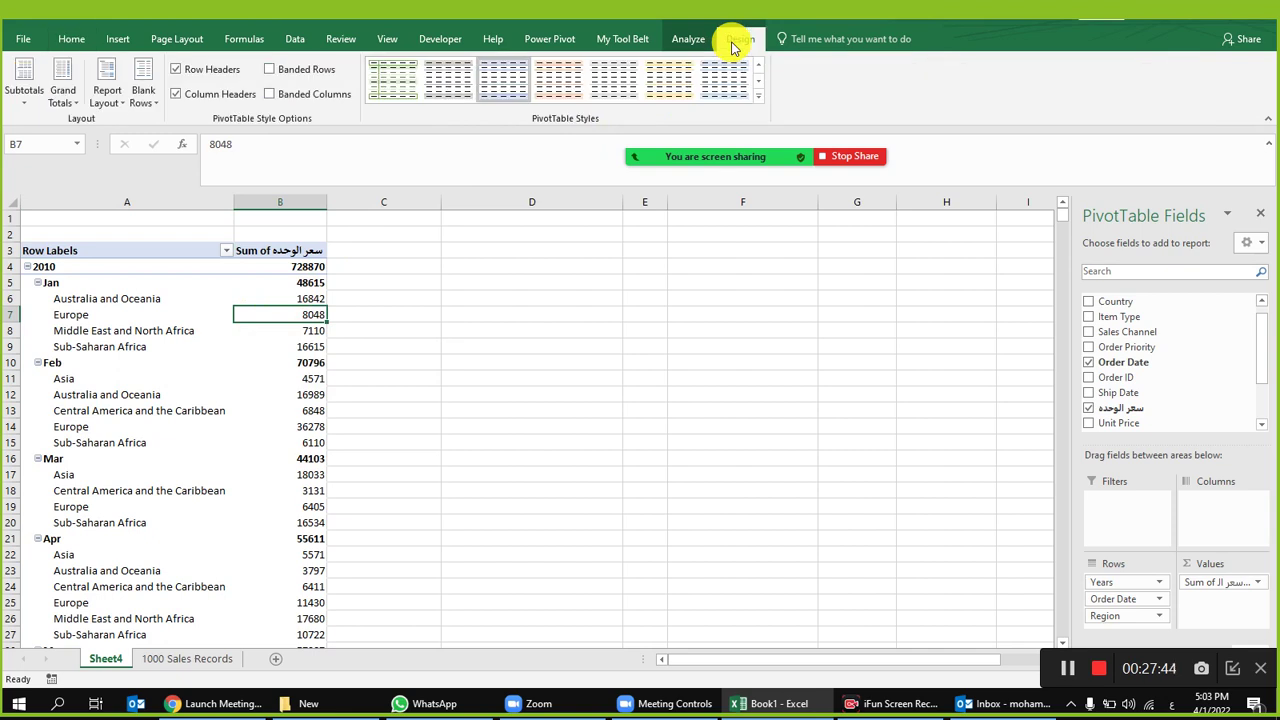
Step: Show the Sheet4 pivot in tabular form, then collapse and re-expand the 2010 year group
{"action": "left_click", "coordinate": [106, 95]}
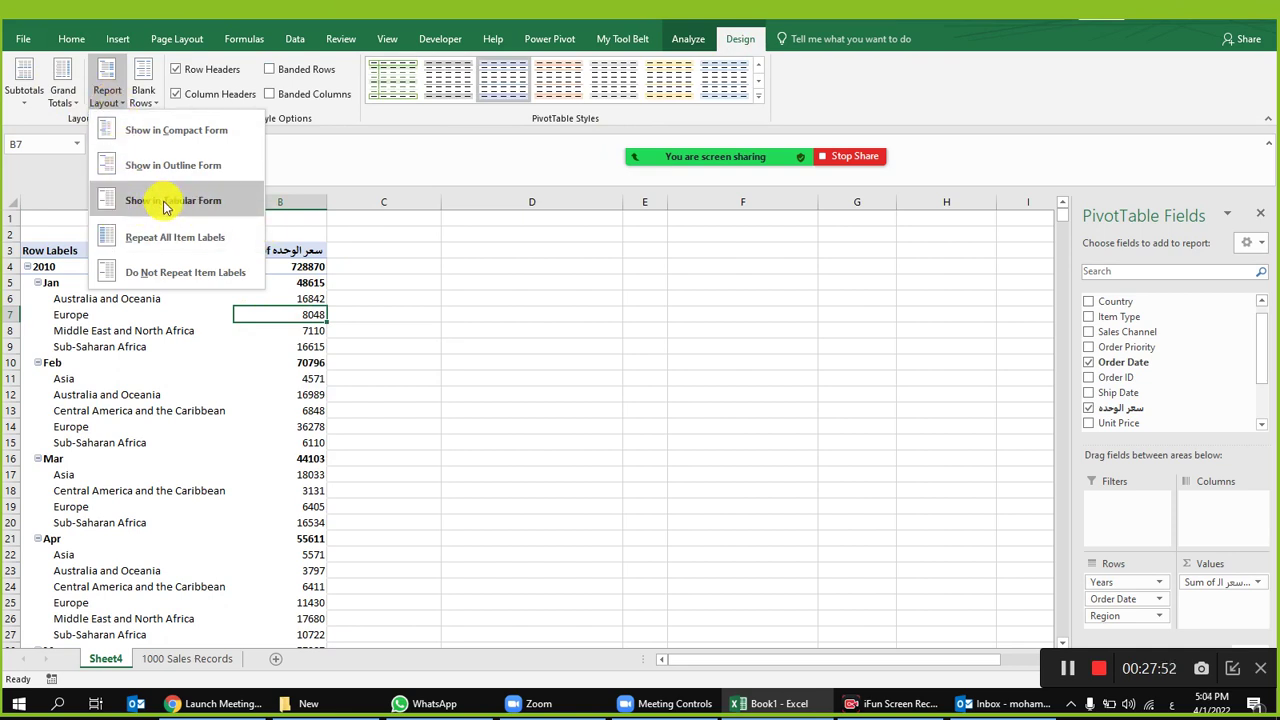
{"action": "left_click", "coordinate": [175, 212]}
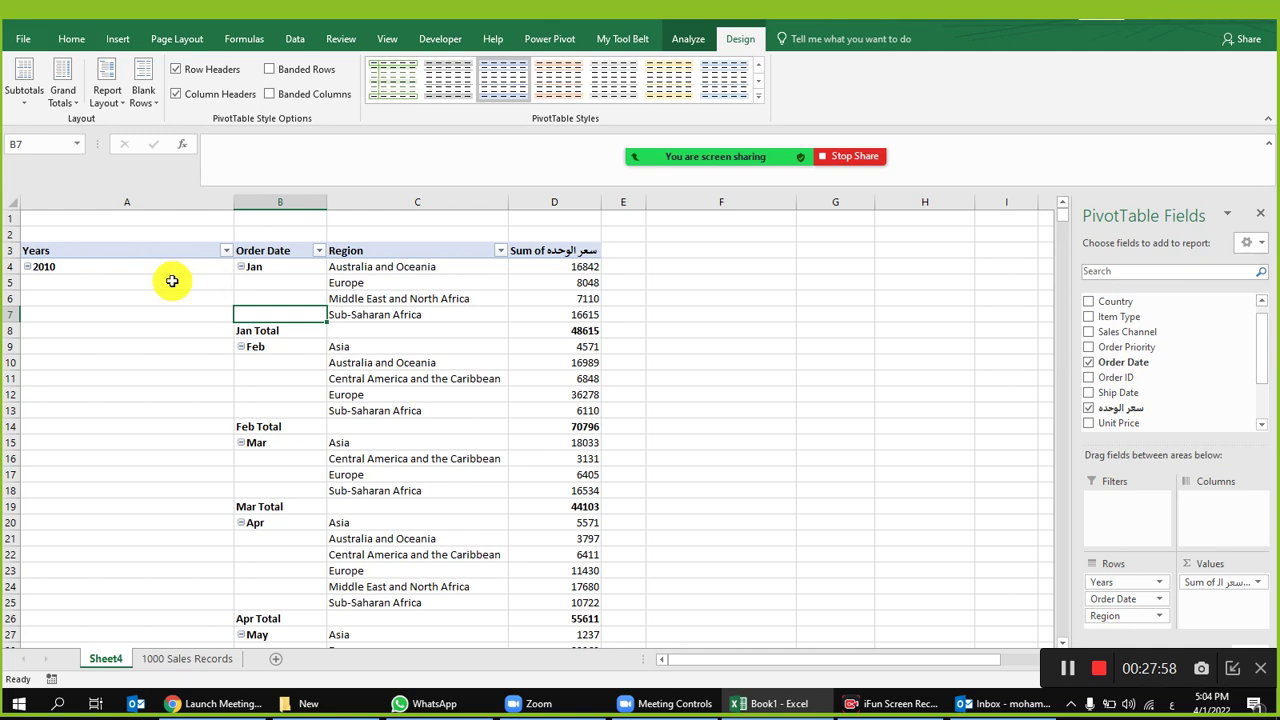
{"action": "left_click_drag", "start_coordinate": [171, 292], "coordinate": [534, 316]}
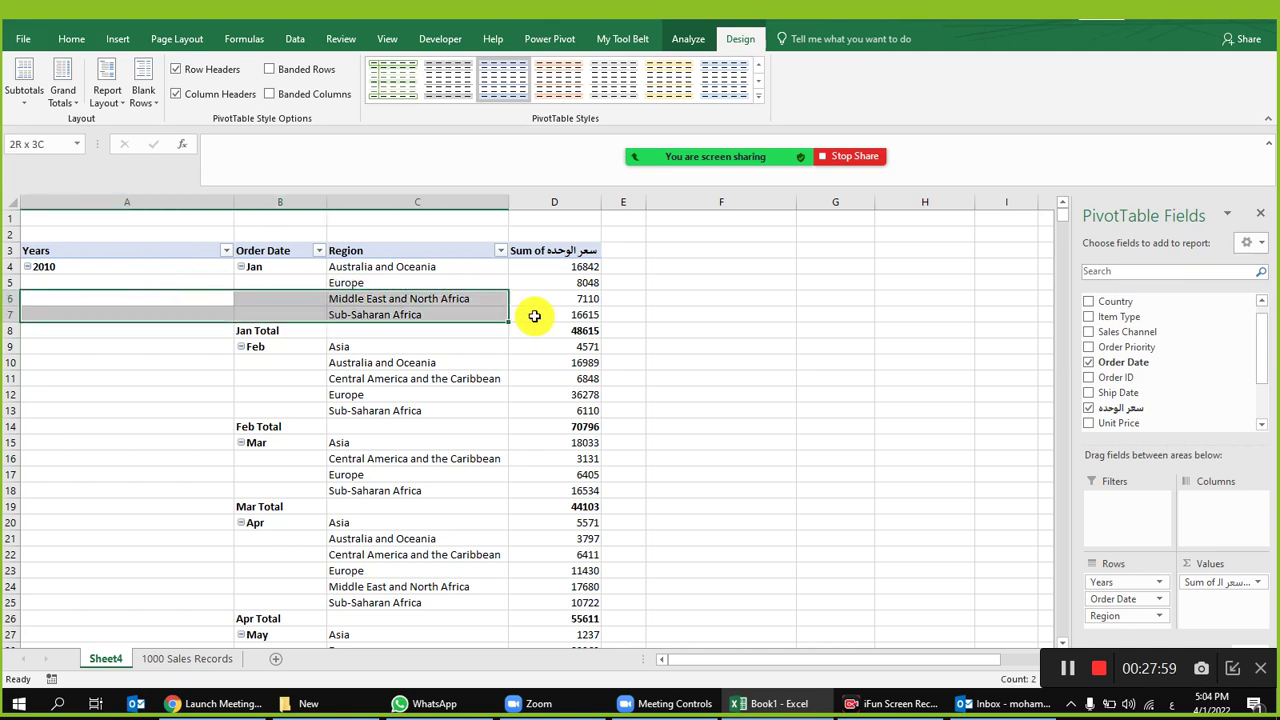
{"action": "left_click", "coordinate": [169, 337]}
{"action": "left_click", "coordinate": [185, 268]}
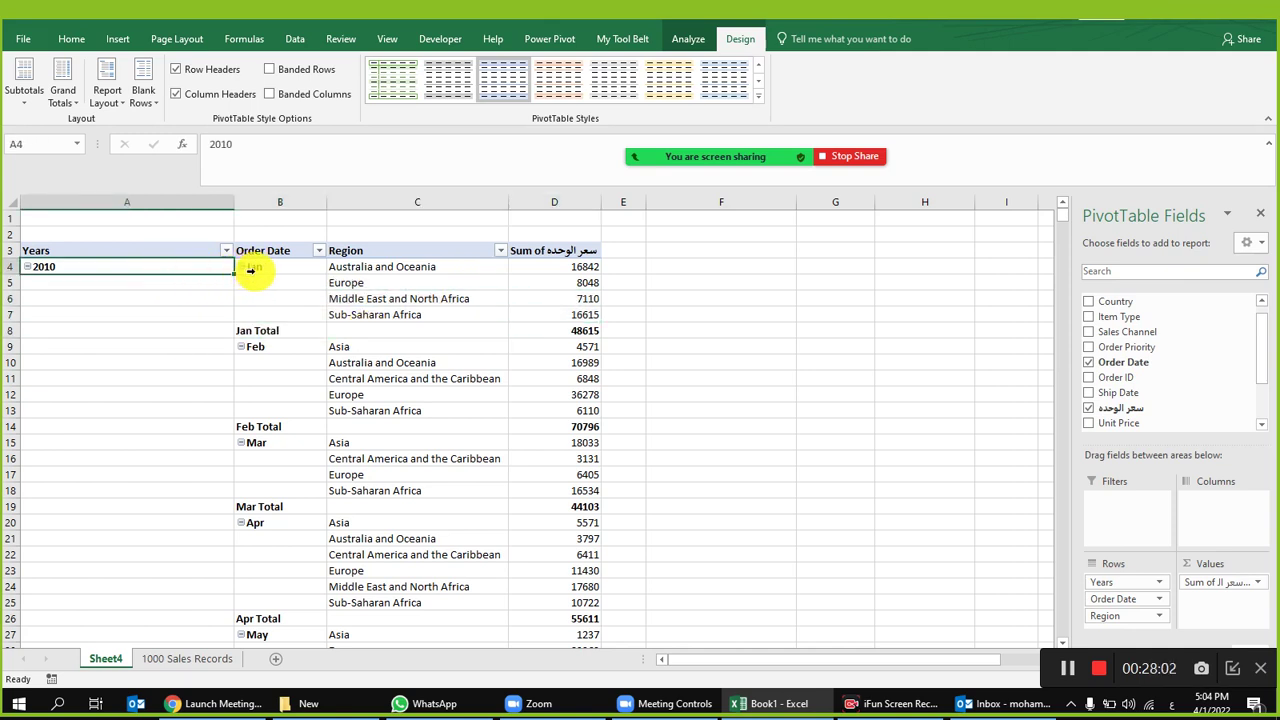
{"action": "left_click", "coordinate": [29, 268]}
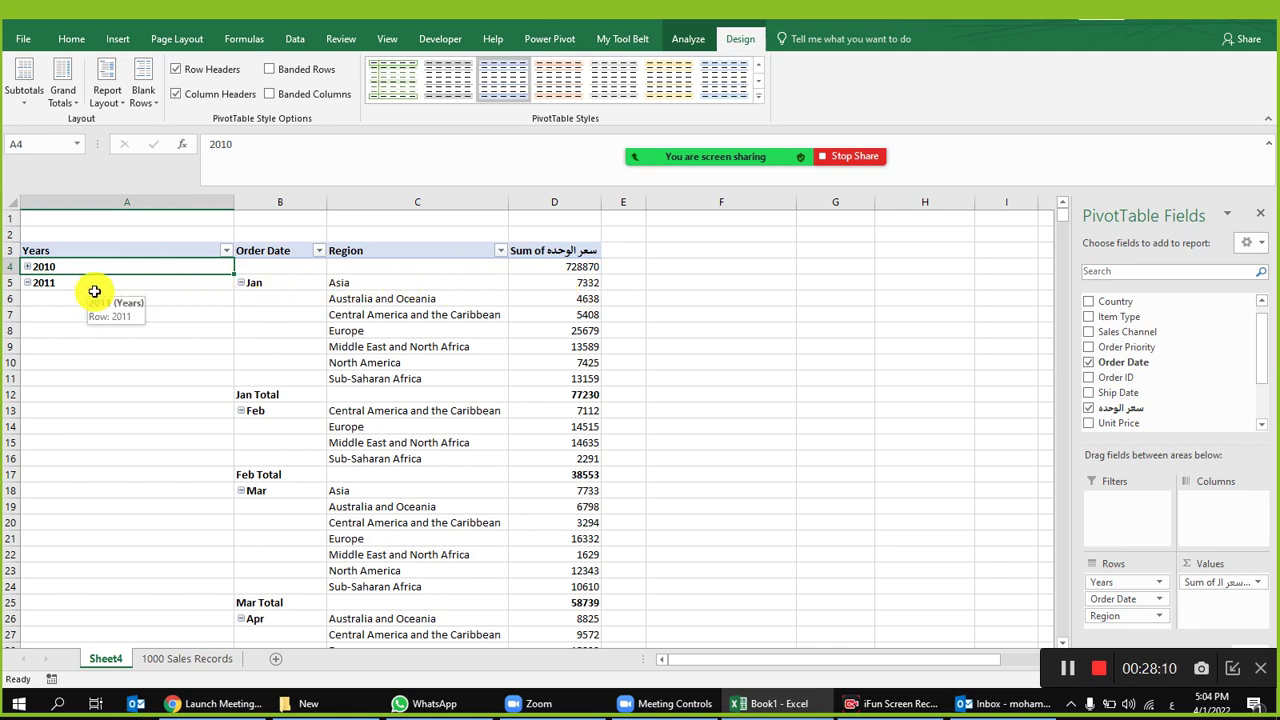
{"action": "left_click", "coordinate": [28, 267]}
{"action": "left_click_drag", "start_coordinate": [148, 267], "coordinate": [149, 586]}
{"action": "left_click_drag", "start_coordinate": [288, 272], "coordinate": [286, 523]}
{"action": "left_click_drag", "start_coordinate": [115, 269], "coordinate": [114, 471]}
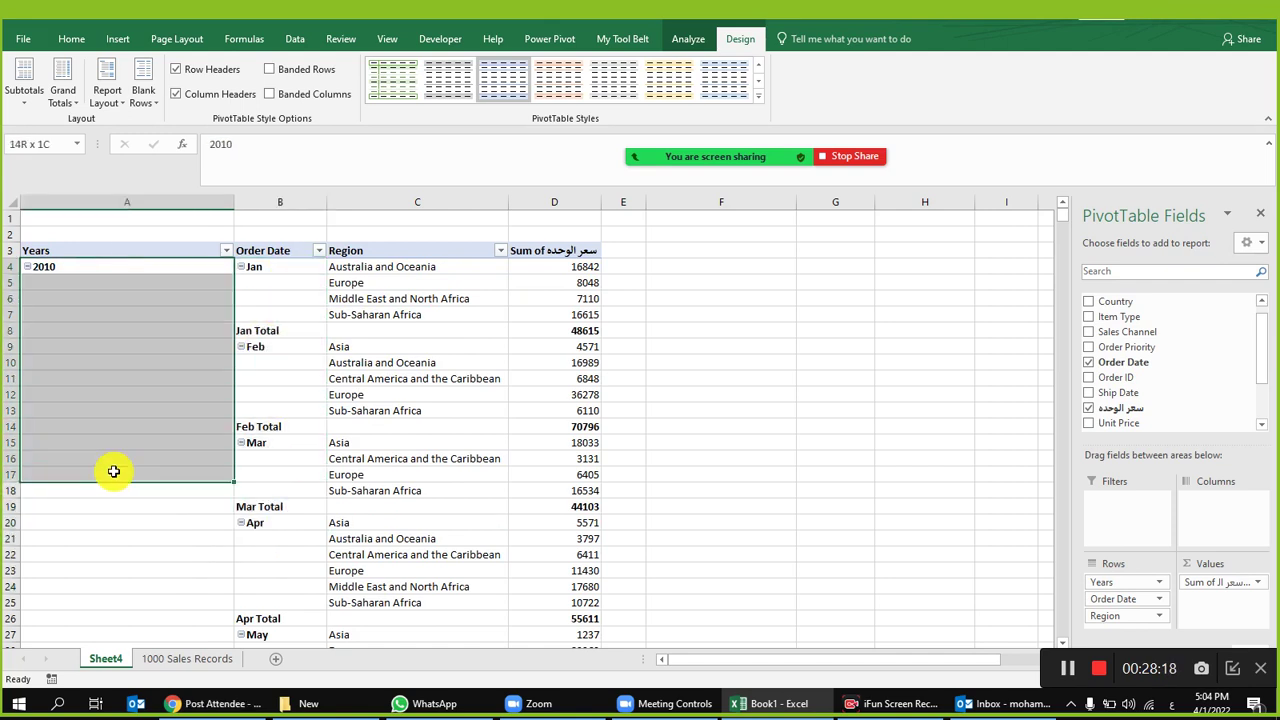
{"action": "left_click", "coordinate": [140, 346]}
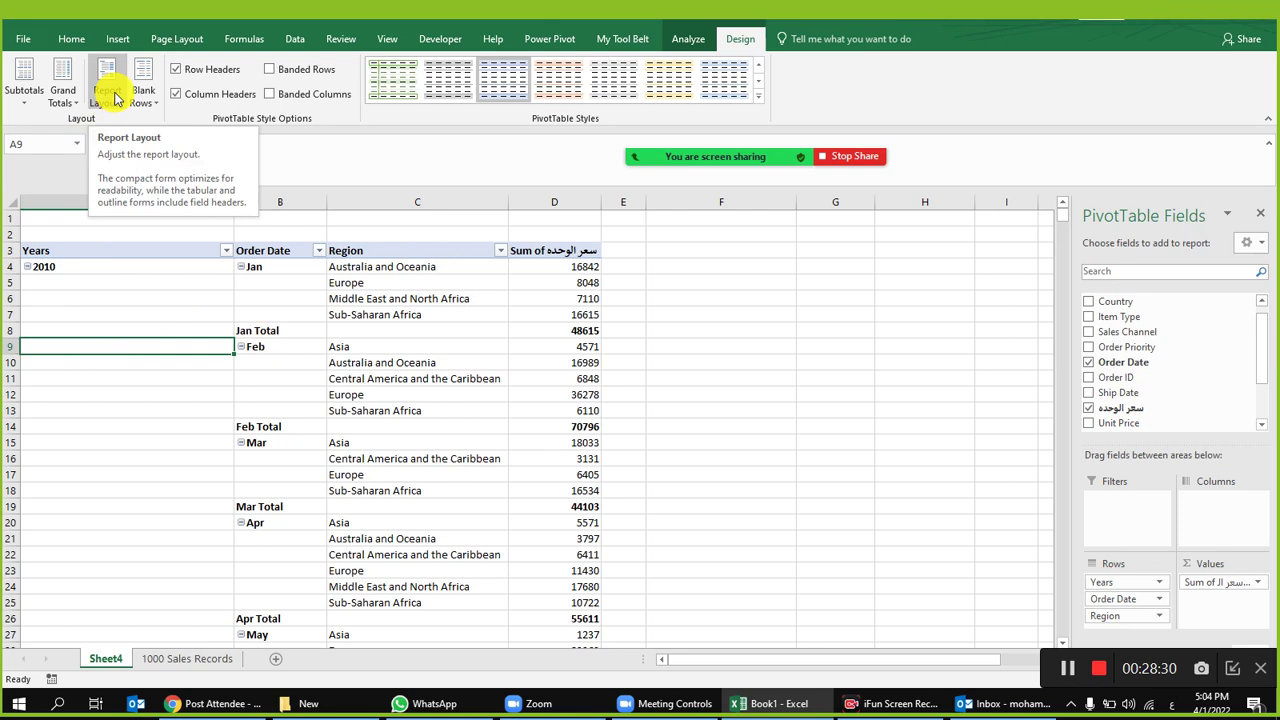
Step: Repeat all item labels so 2010 and each month appear on every pivot row
{"action": "left_click", "coordinate": [110, 95]}
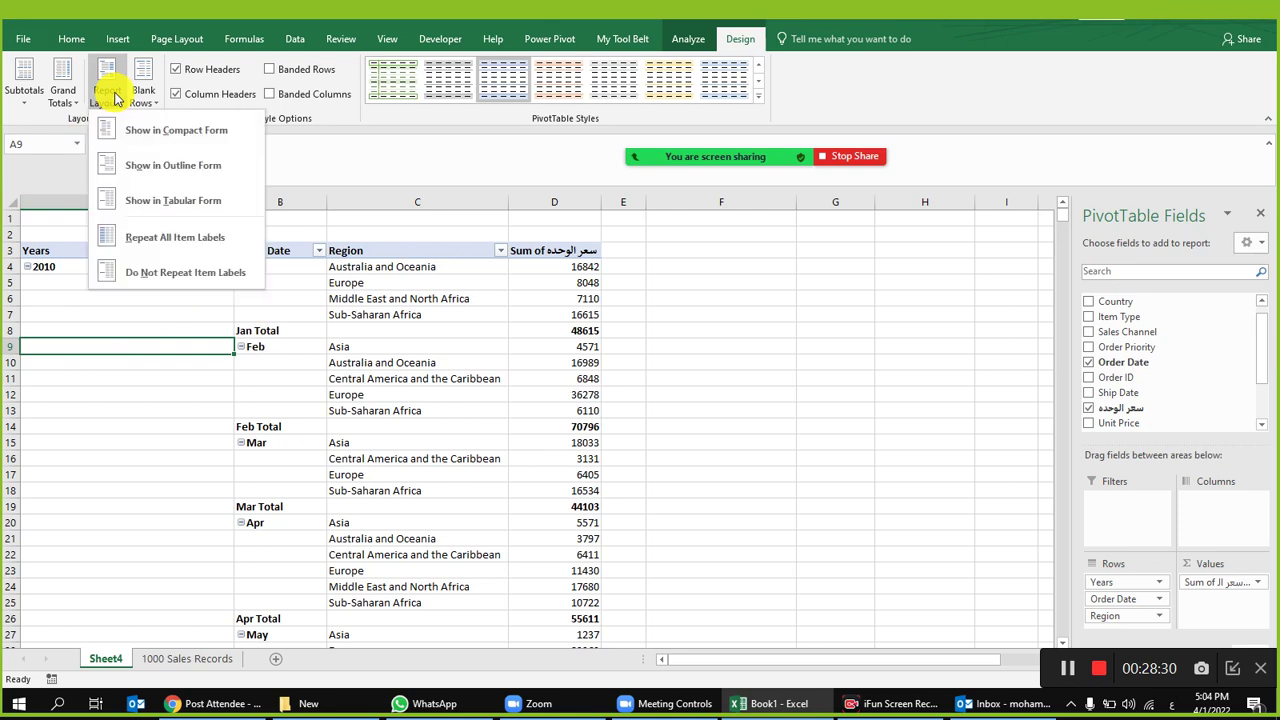
{"action": "left_click", "coordinate": [186, 252]}
{"action": "left_click_drag", "start_coordinate": [160, 280], "coordinate": [128, 467]}
{"action": "left_click", "coordinate": [314, 330]}
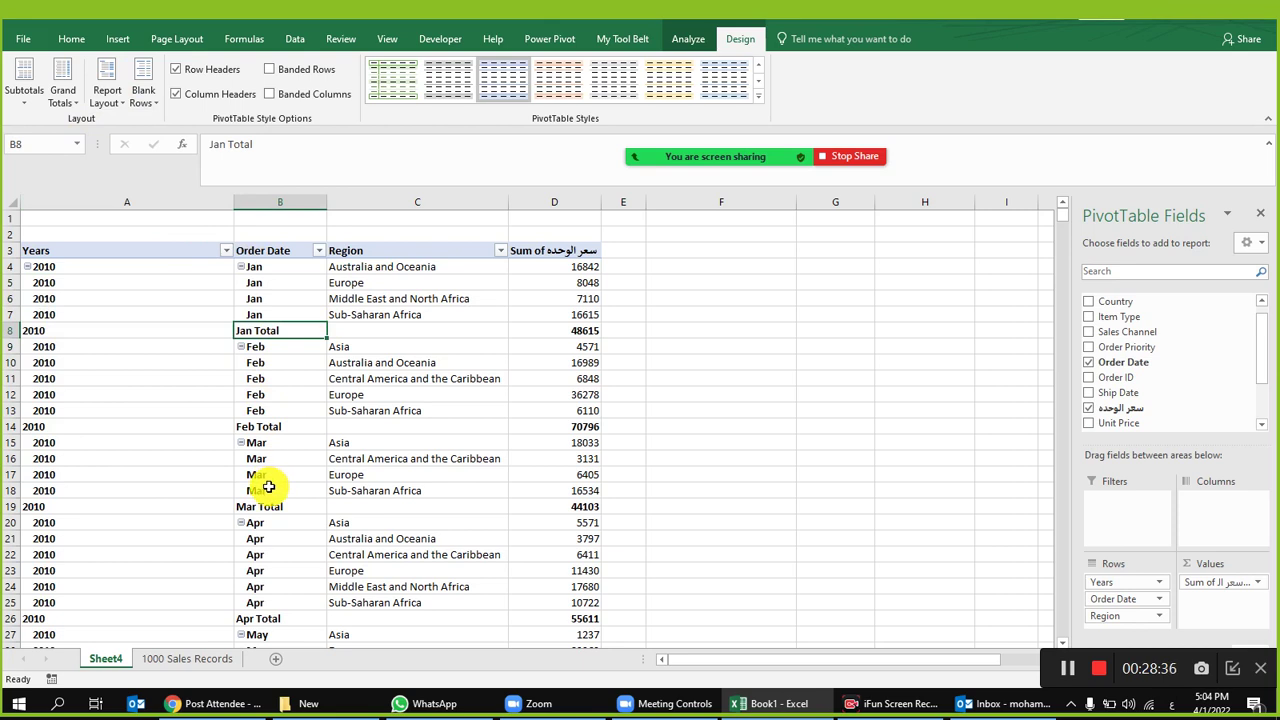
{"action": "left_click", "coordinate": [183, 299]}
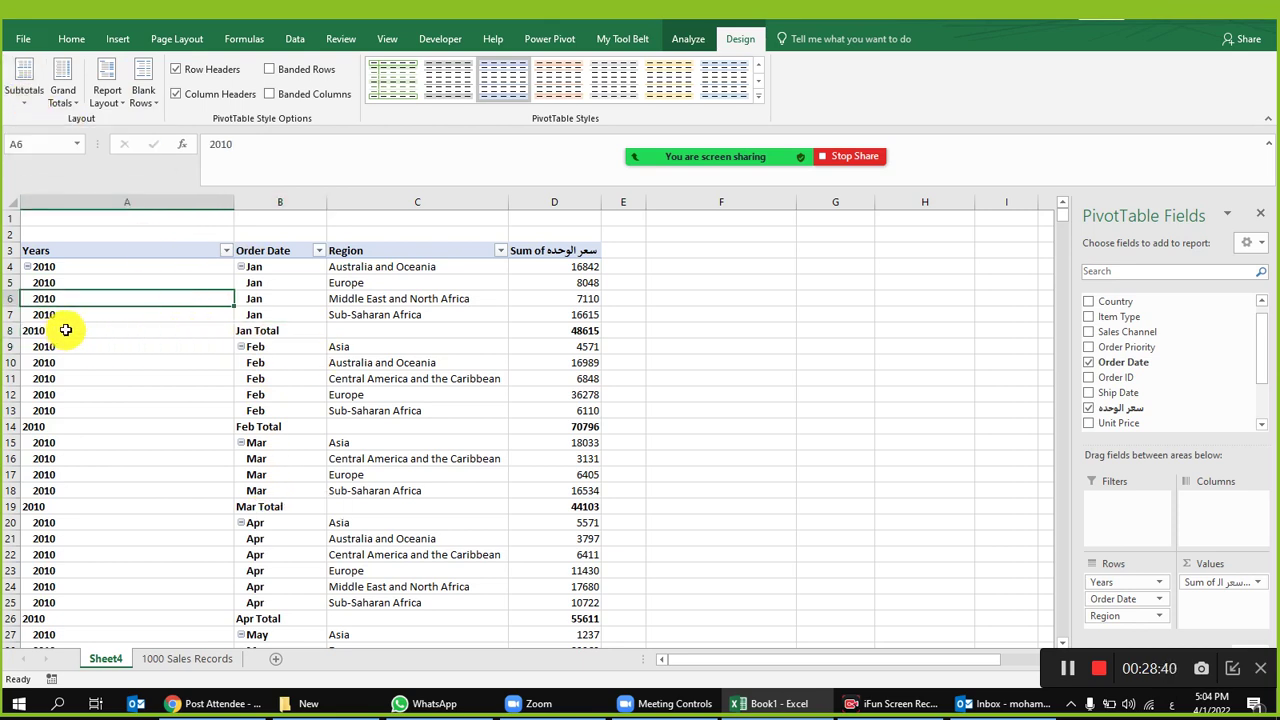
{"action": "left_click_drag", "start_coordinate": [60, 331], "coordinate": [500, 327]}
{"action": "left_click_drag", "start_coordinate": [580, 318], "coordinate": [585, 263]}
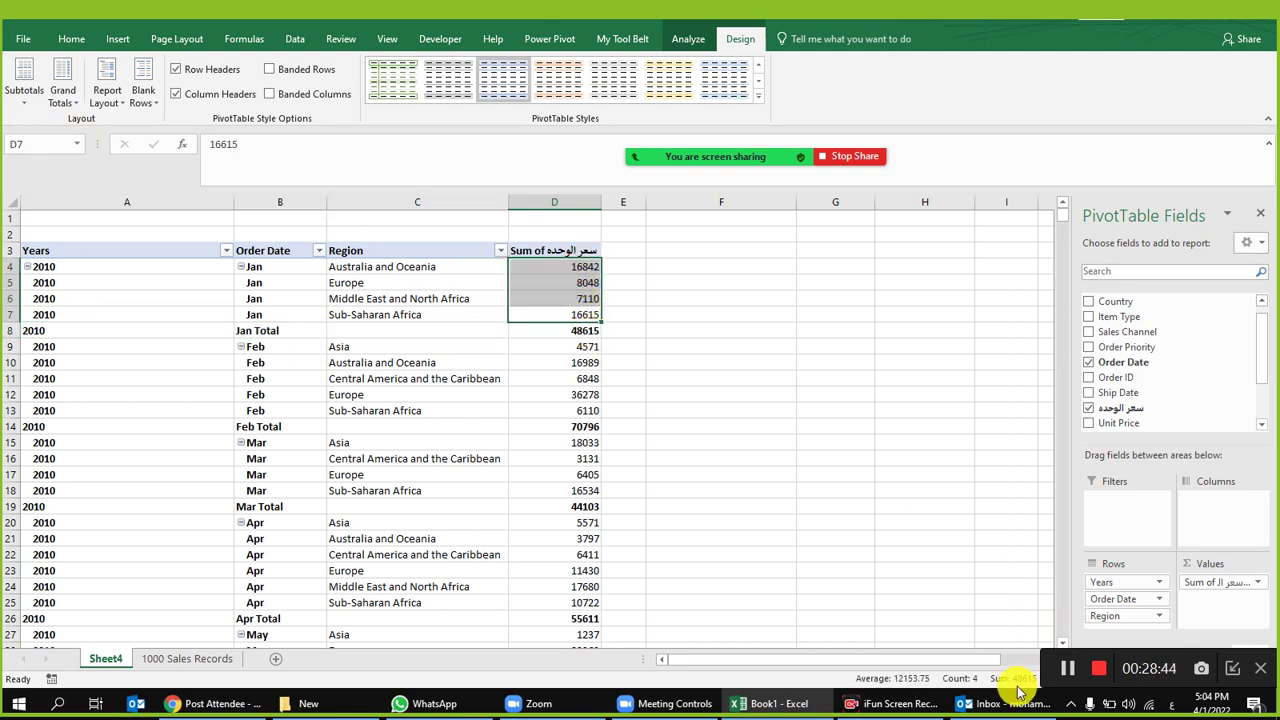
{"action": "left_click_drag", "start_coordinate": [580, 330], "coordinate": [18, 336]}
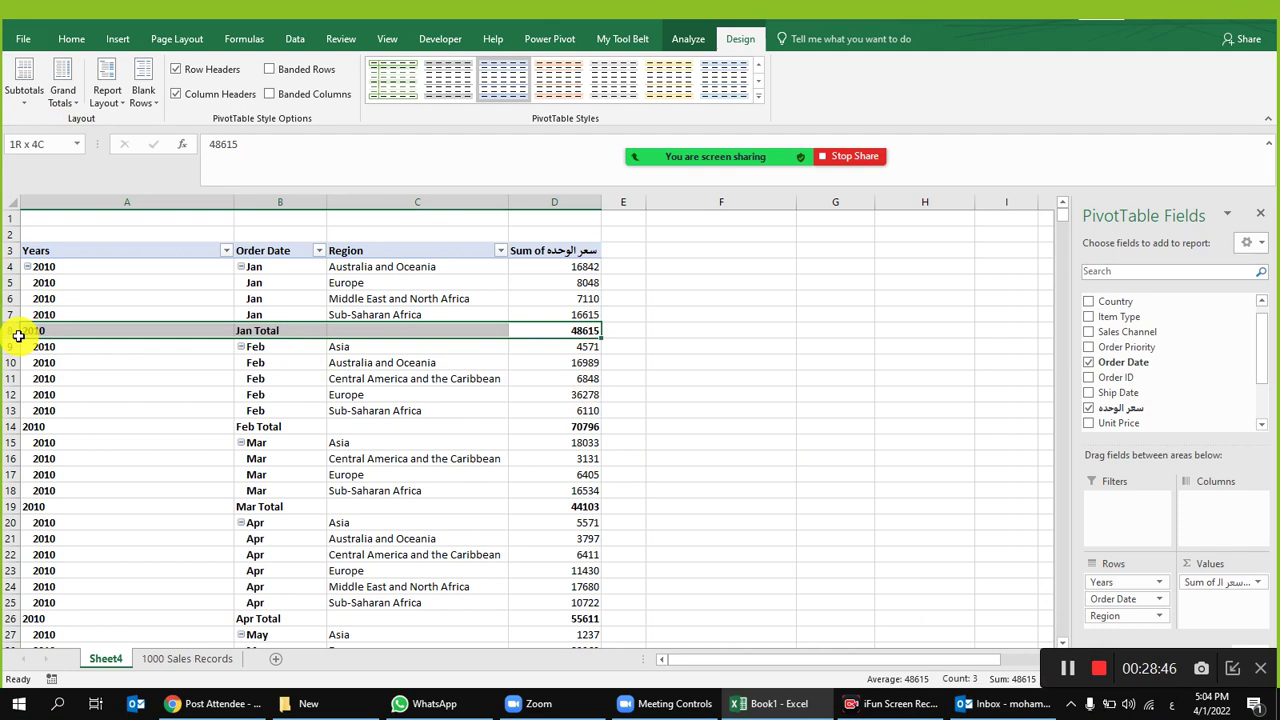
{"action": "left_click", "coordinate": [117, 395]}
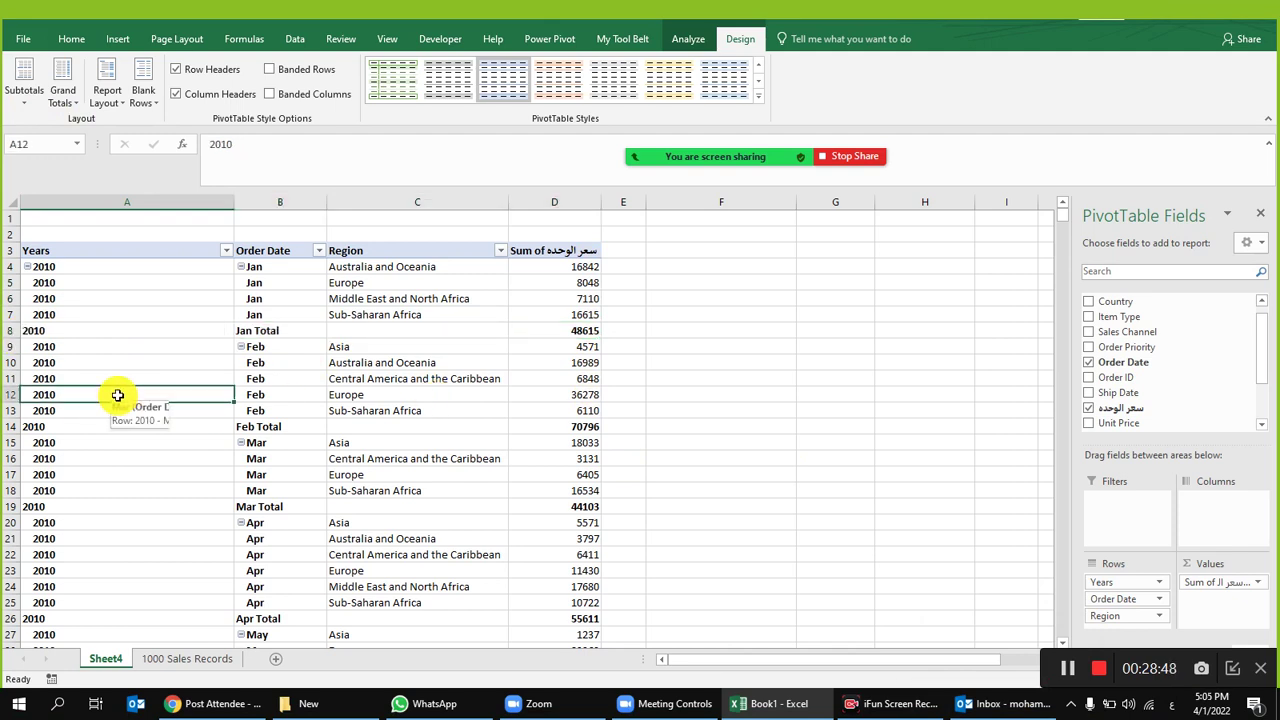
Step: Hide the month subtotal rows and autofit columns A and B to their contents
{"action": "left_click", "coordinate": [24, 82]}
{"action": "left_click", "coordinate": [85, 131]}
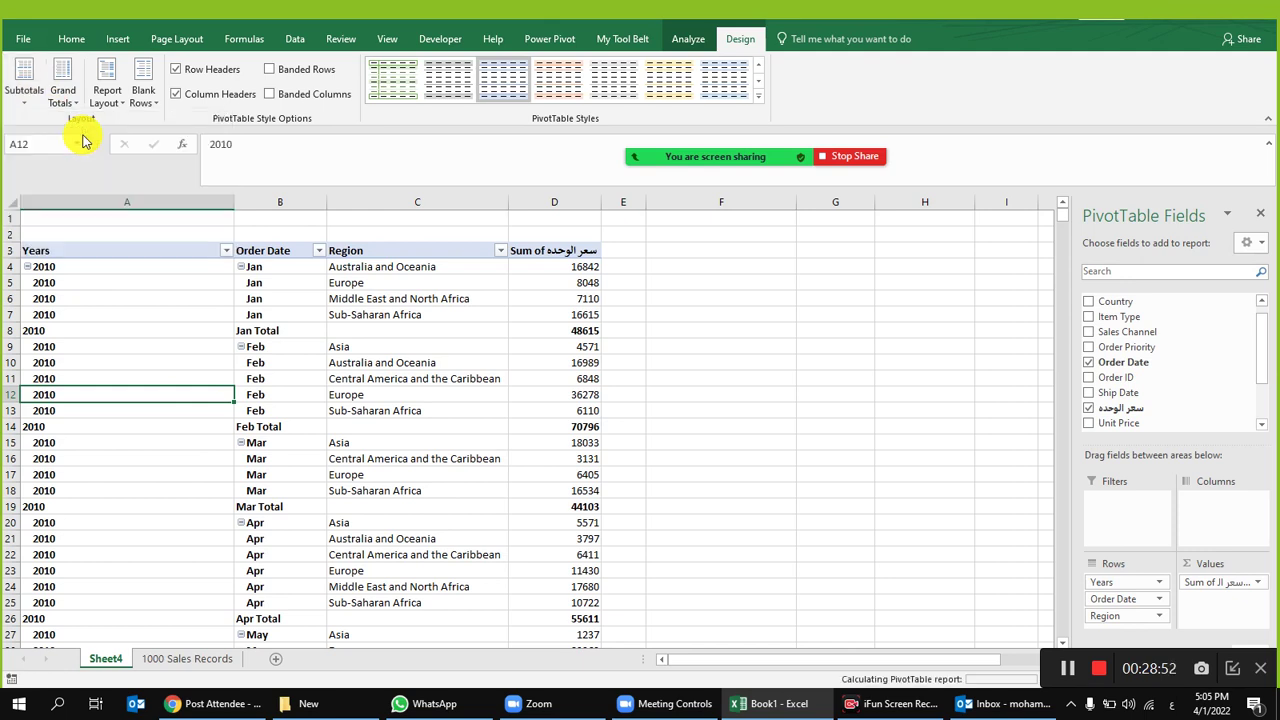
{"action": "mouse_move", "coordinate": [536, 346]}
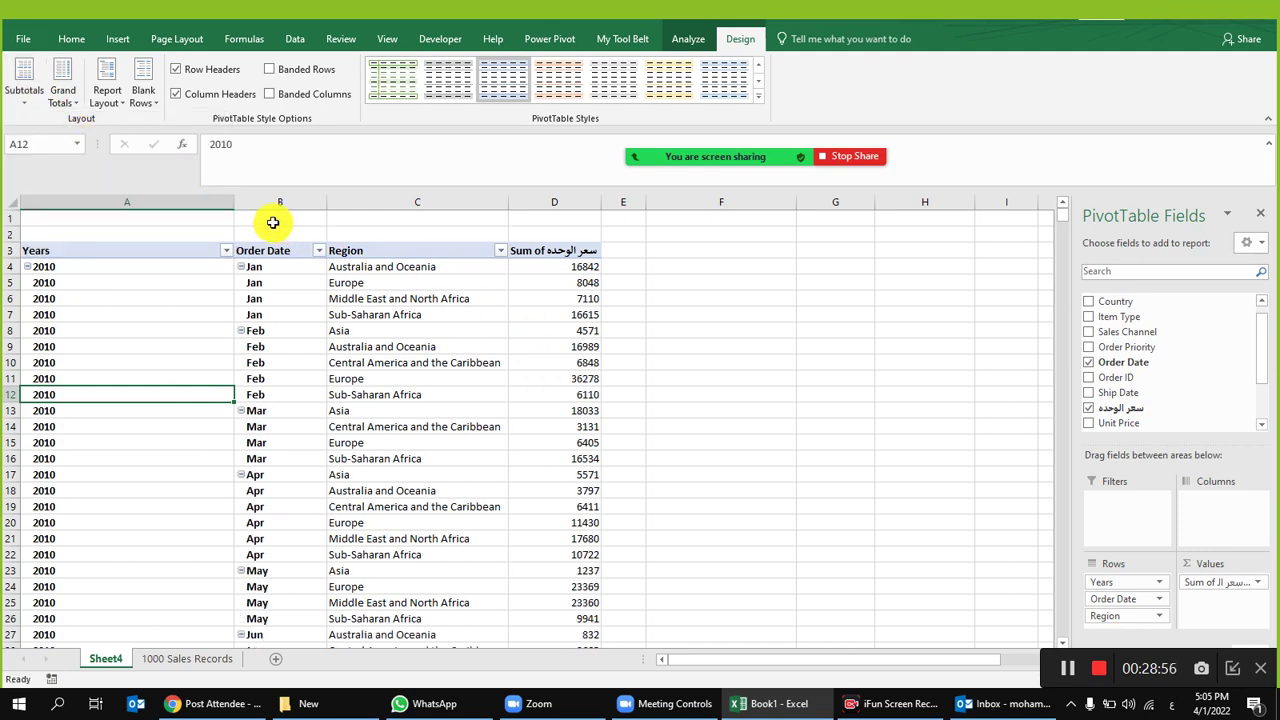
{"action": "double_click", "coordinate": [234, 202]}
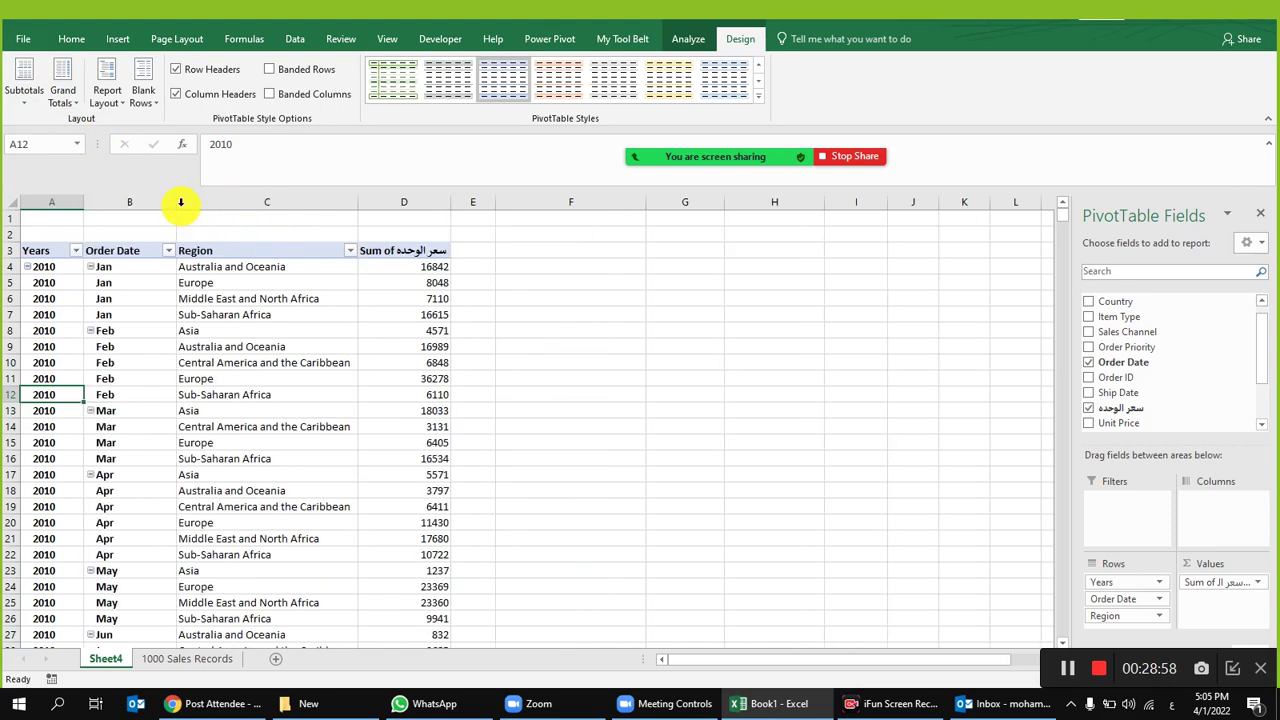
{"action": "double_click", "coordinate": [180, 202]}
{"action": "left_click", "coordinate": [180, 202]}
{"action": "left_click", "coordinate": [252, 321]}
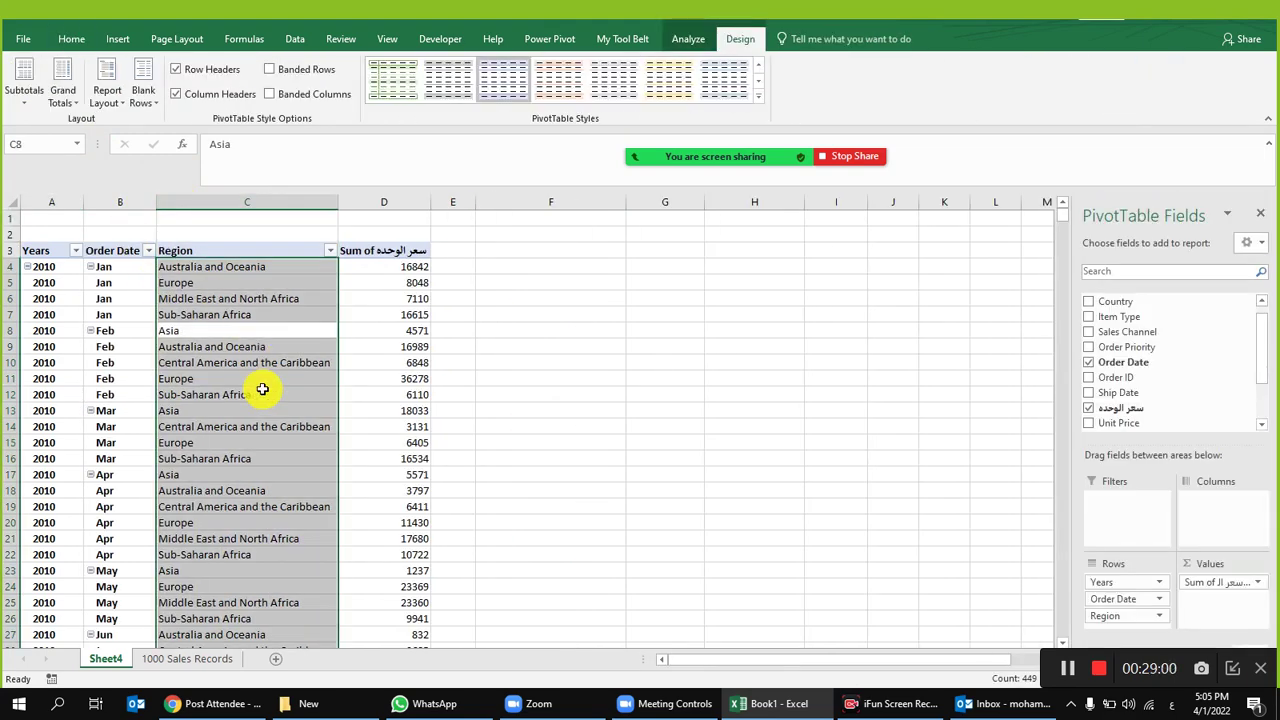
{"action": "left_click", "coordinate": [265, 394]}
{"action": "left_click_drag", "start_coordinate": [78, 194], "coordinate": [145, 200]}
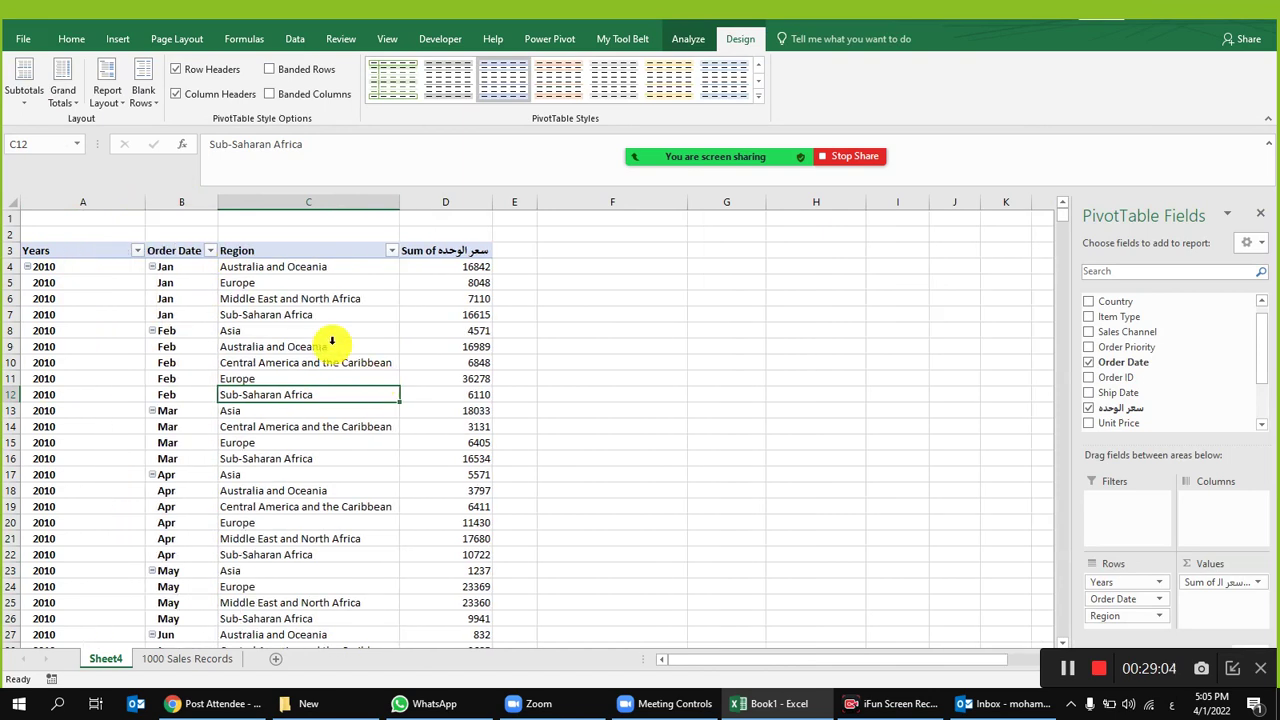
{"action": "left_click_drag", "start_coordinate": [100, 282], "coordinate": [412, 358]}
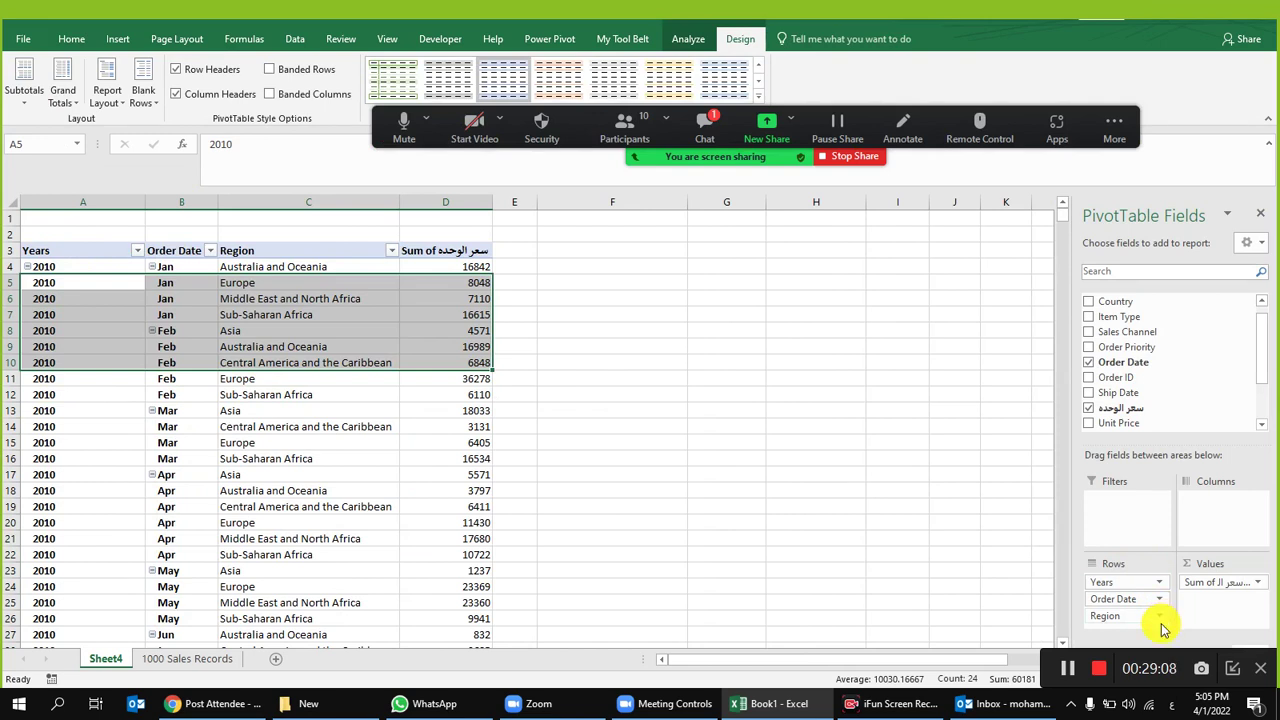
{"action": "left_click", "coordinate": [701, 140]}
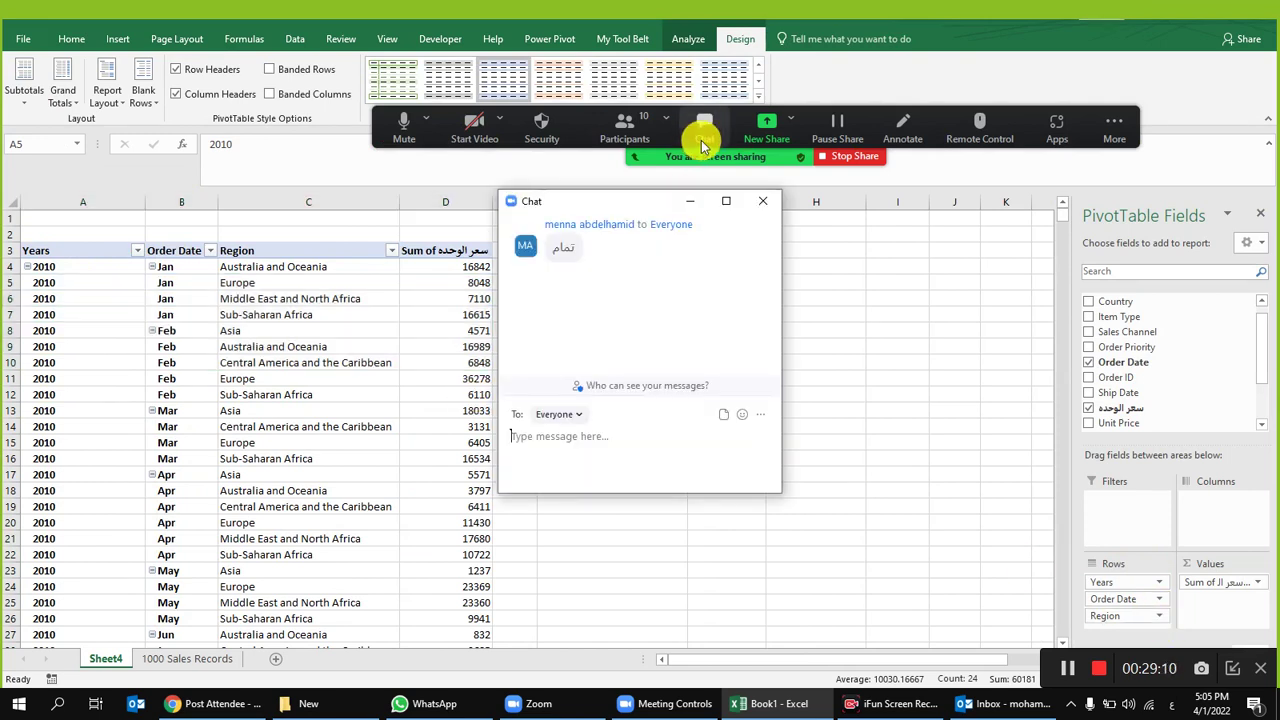
{"action": "left_click", "coordinate": [762, 201]}
{"action": "left_click", "coordinate": [301, 305]}
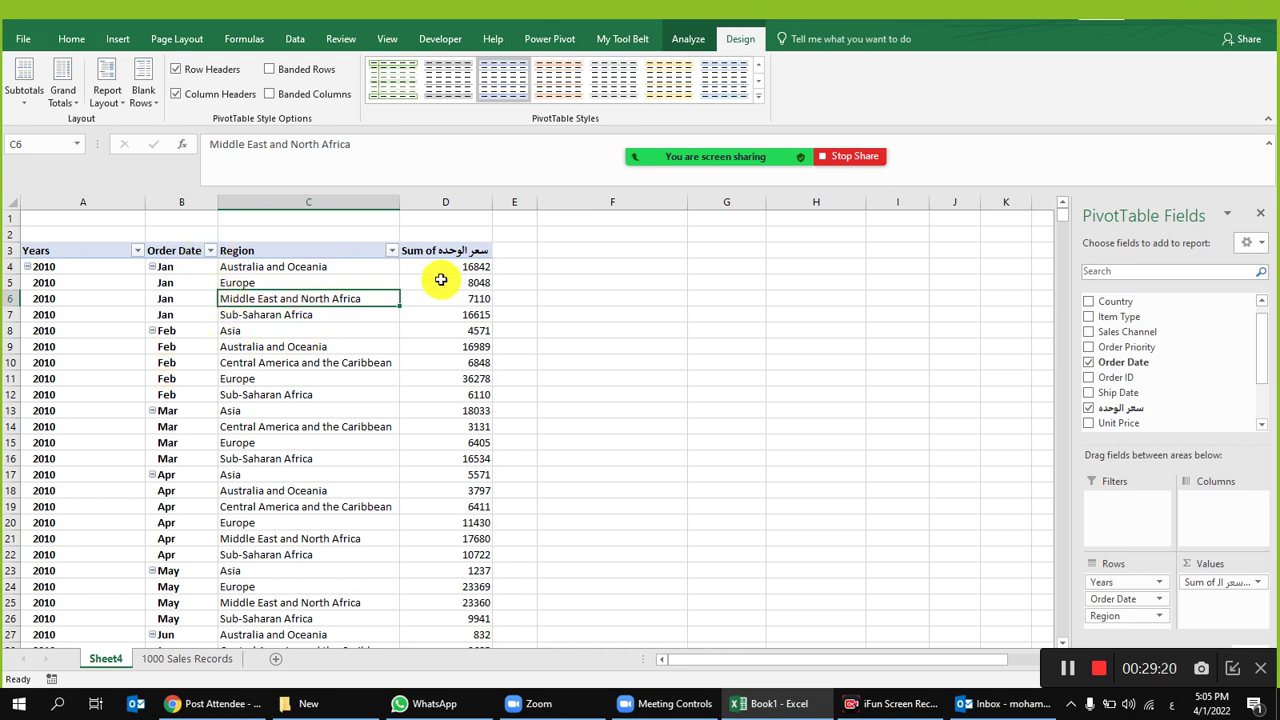
Step: Filter Region to only Middle East and North Africa
{"action": "left_click", "coordinate": [391, 250]}
{"action": "left_click", "coordinate": [233, 407]}
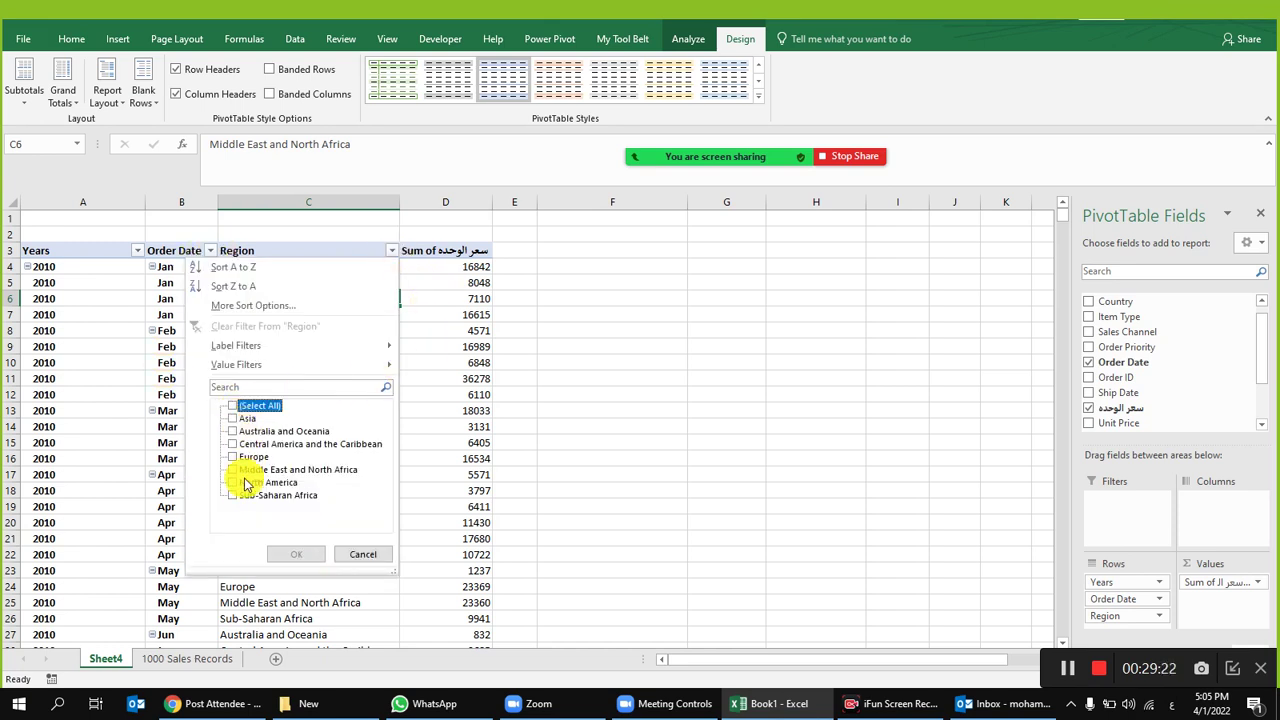
{"action": "left_click", "coordinate": [233, 470]}
{"action": "left_click", "coordinate": [296, 554]}
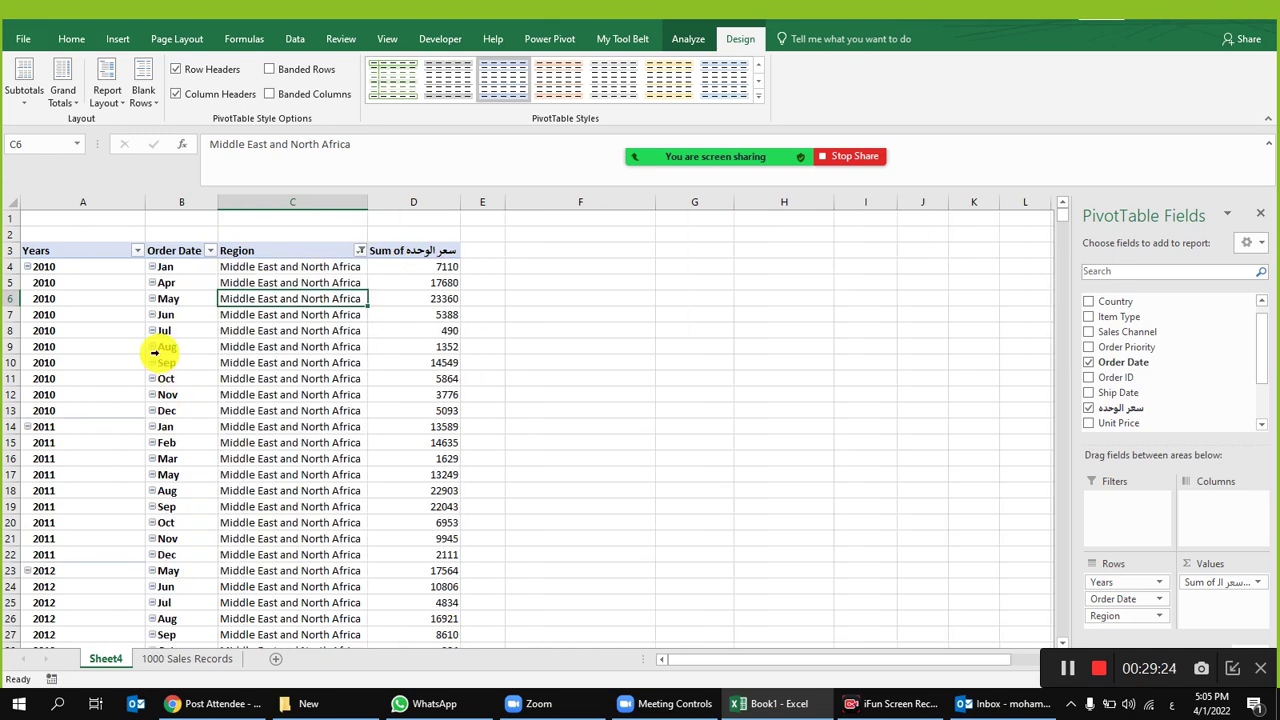
Step: Filter Years to include 2010 and 2012
{"action": "left_click", "coordinate": [137, 250]}
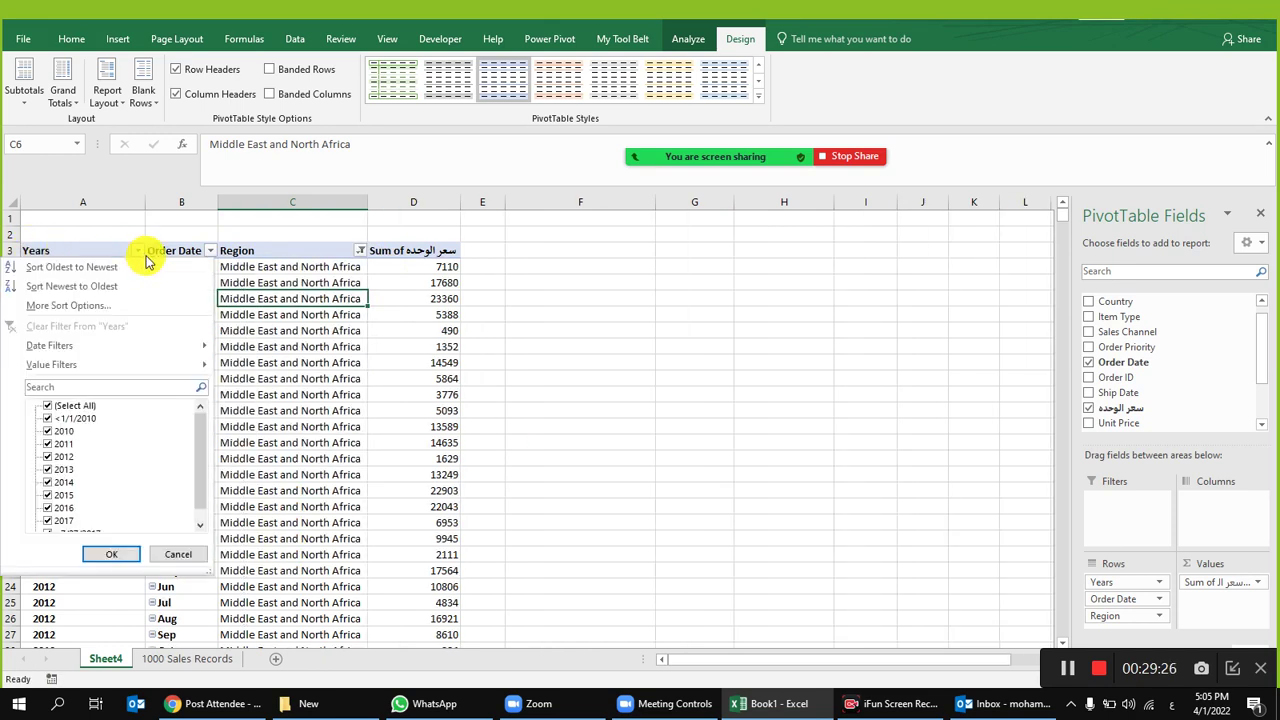
{"action": "left_click", "coordinate": [48, 432]}
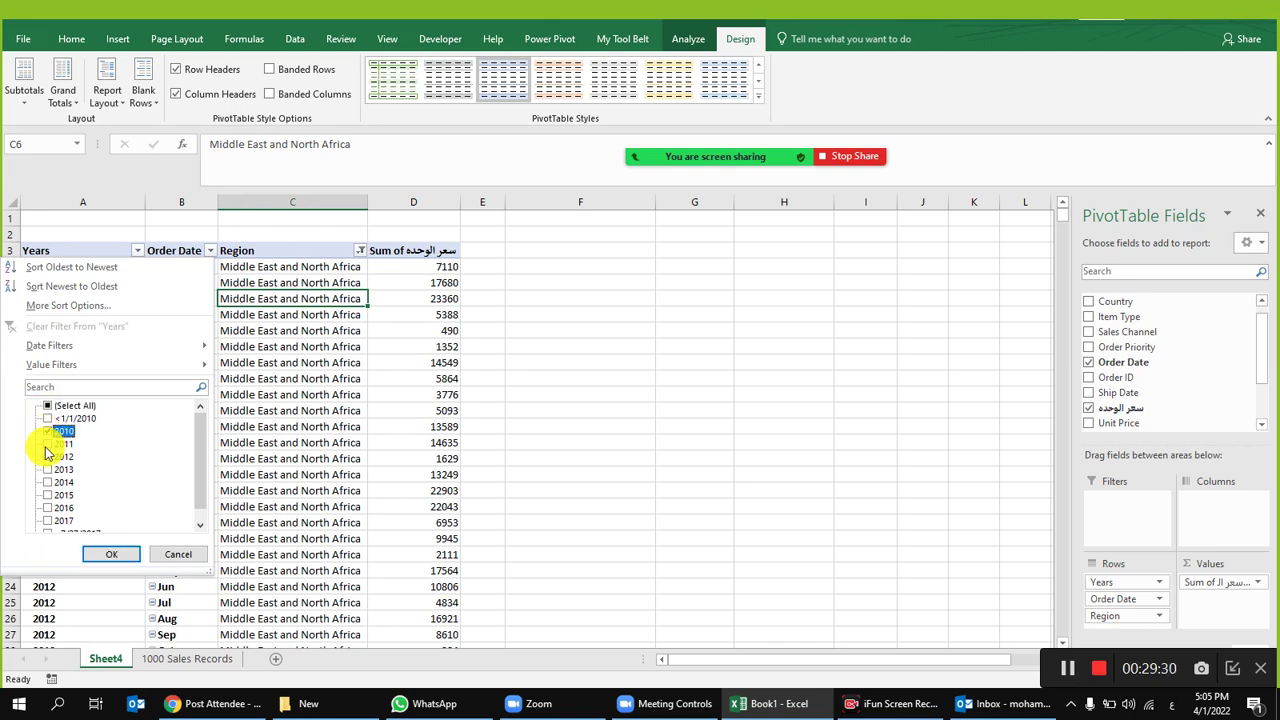
{"action": "left_click", "coordinate": [47, 457]}
{"action": "left_click", "coordinate": [111, 554]}
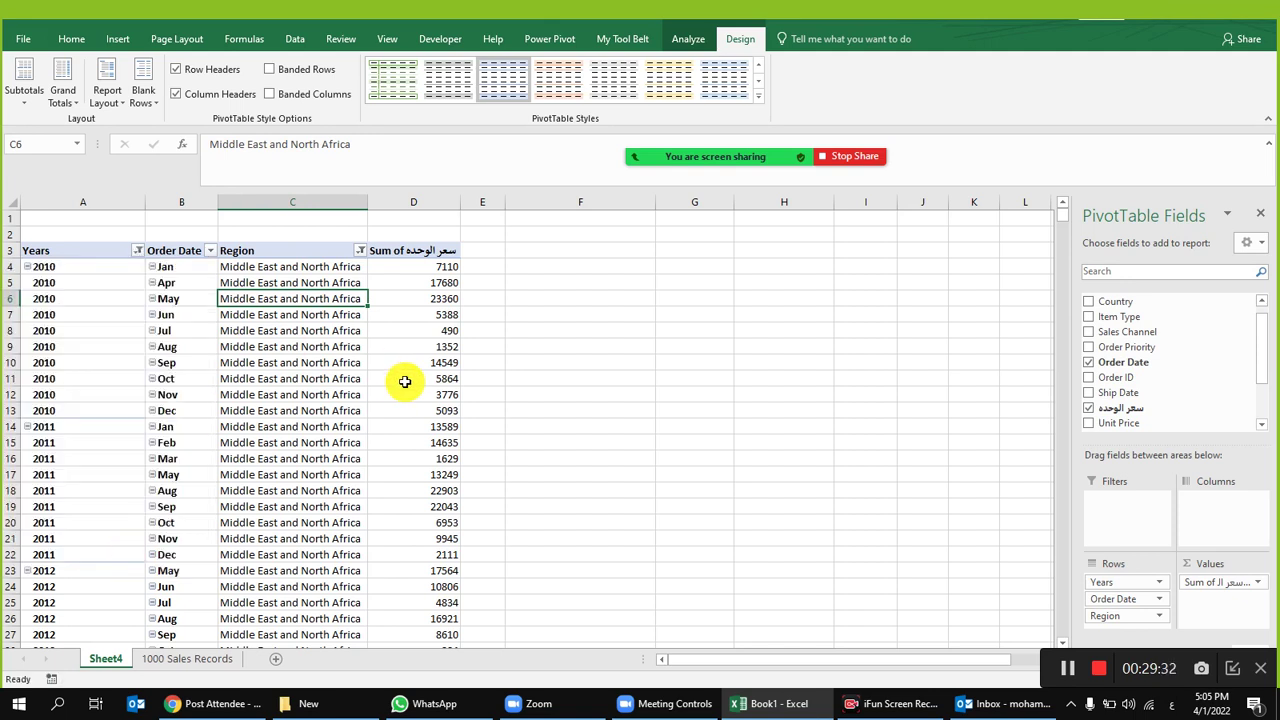
{"action": "scroll", "coordinate": [402, 398], "scroll_direction": "down", "scroll_amount": 3}
{"action": "scroll", "coordinate": [402, 398], "scroll_direction": "up", "scroll_amount": 3}
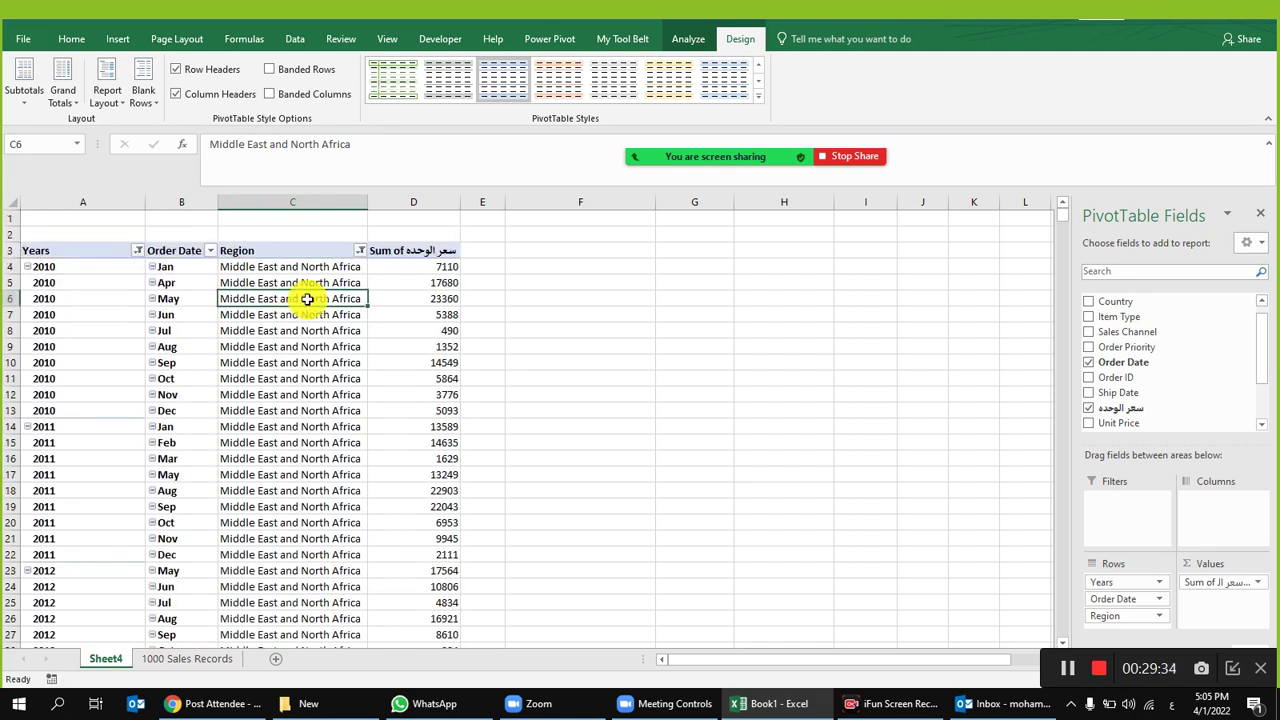
{"action": "left_click_drag", "start_coordinate": [362, 267], "coordinate": [410, 268]}
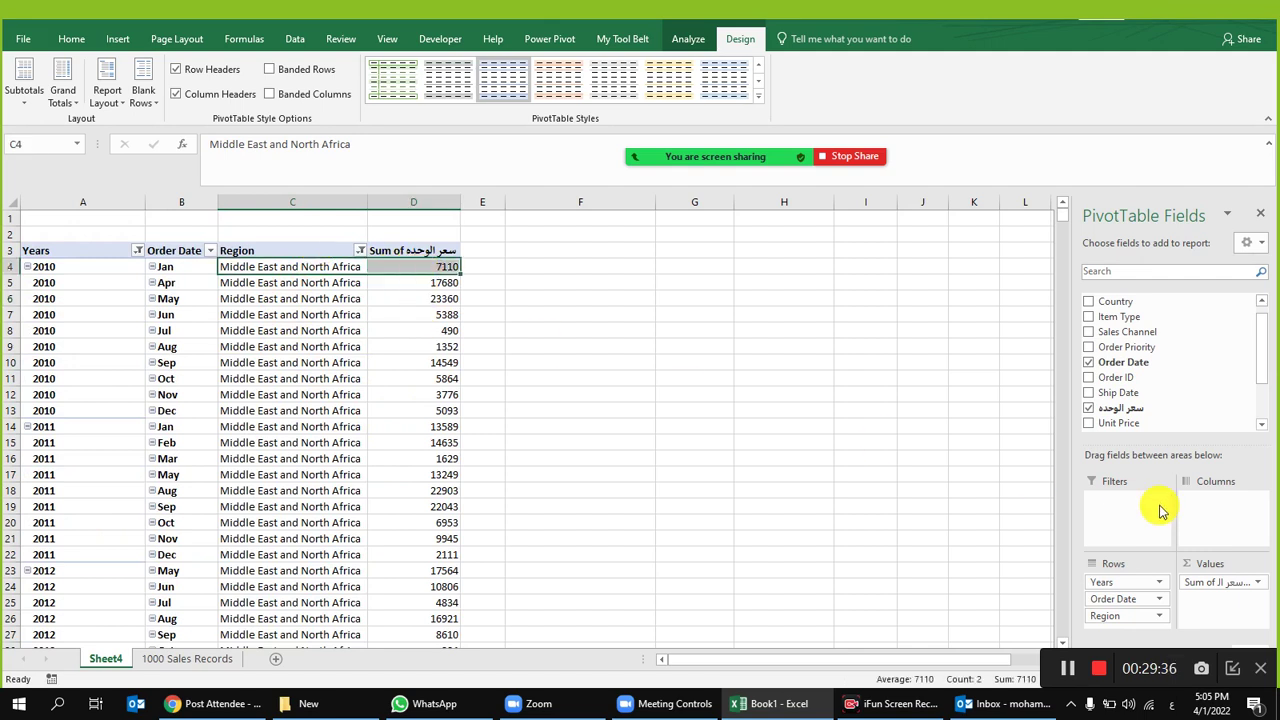
{"action": "scroll", "coordinate": [470, 400], "scroll_direction": "down", "scroll_amount": 5}
{"action": "scroll", "coordinate": [290, 350], "scroll_direction": "up", "scroll_amount": 5}
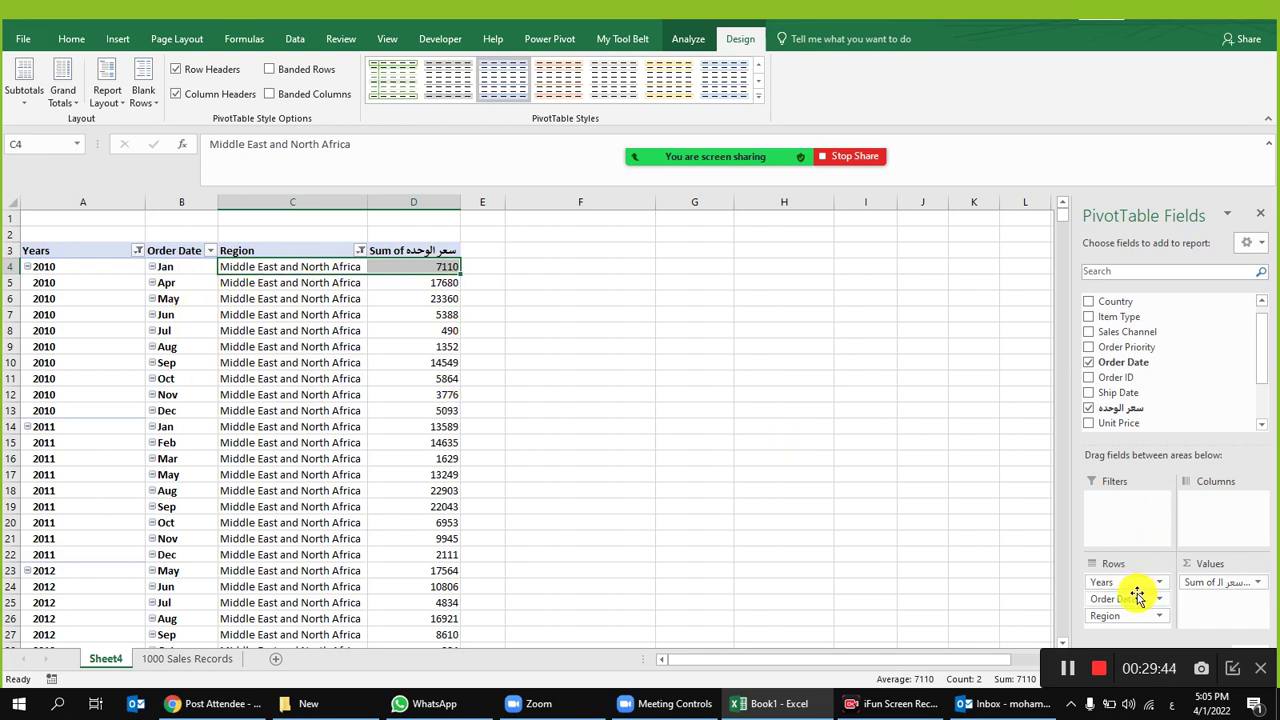
Step: Open the Order Date filter list and close it without changes
{"action": "left_click", "coordinate": [210, 250]}
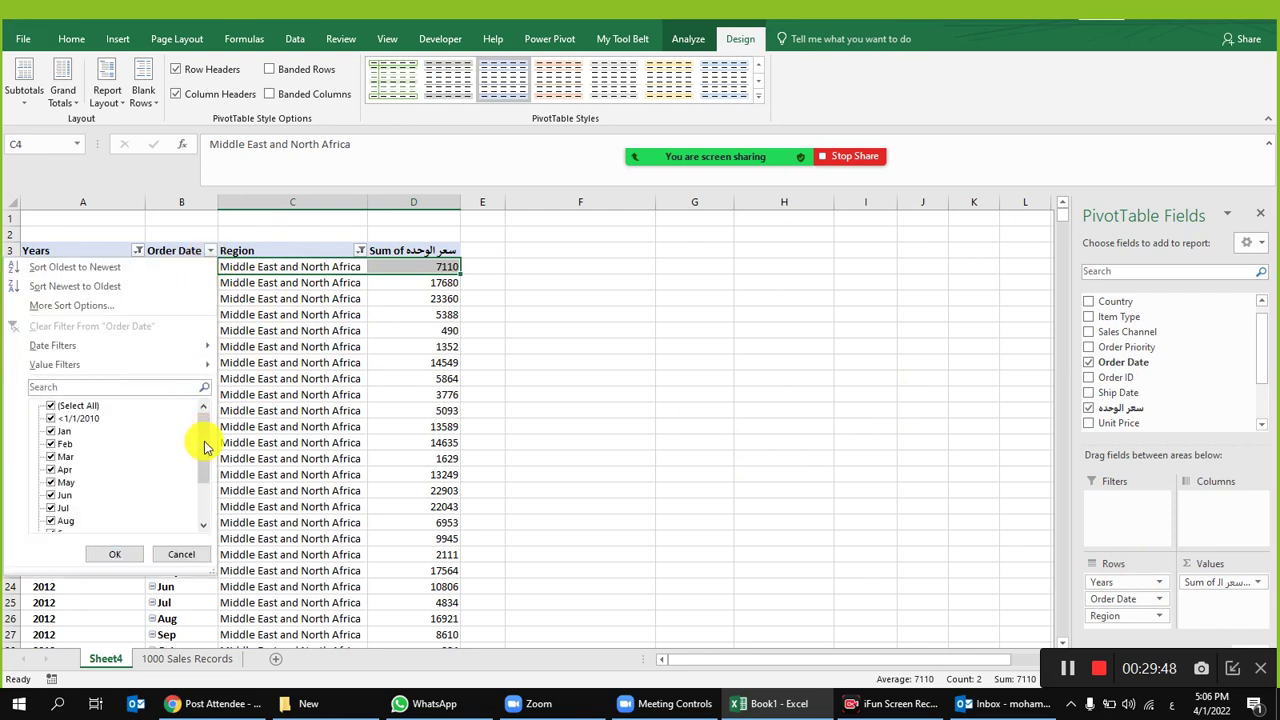
{"action": "left_click_drag", "start_coordinate": [203, 447], "coordinate": [196, 492]}
{"action": "scroll", "coordinate": [196, 492], "scroll_direction": "up", "scroll_amount": 2}
{"action": "left_click", "coordinate": [181, 554]}
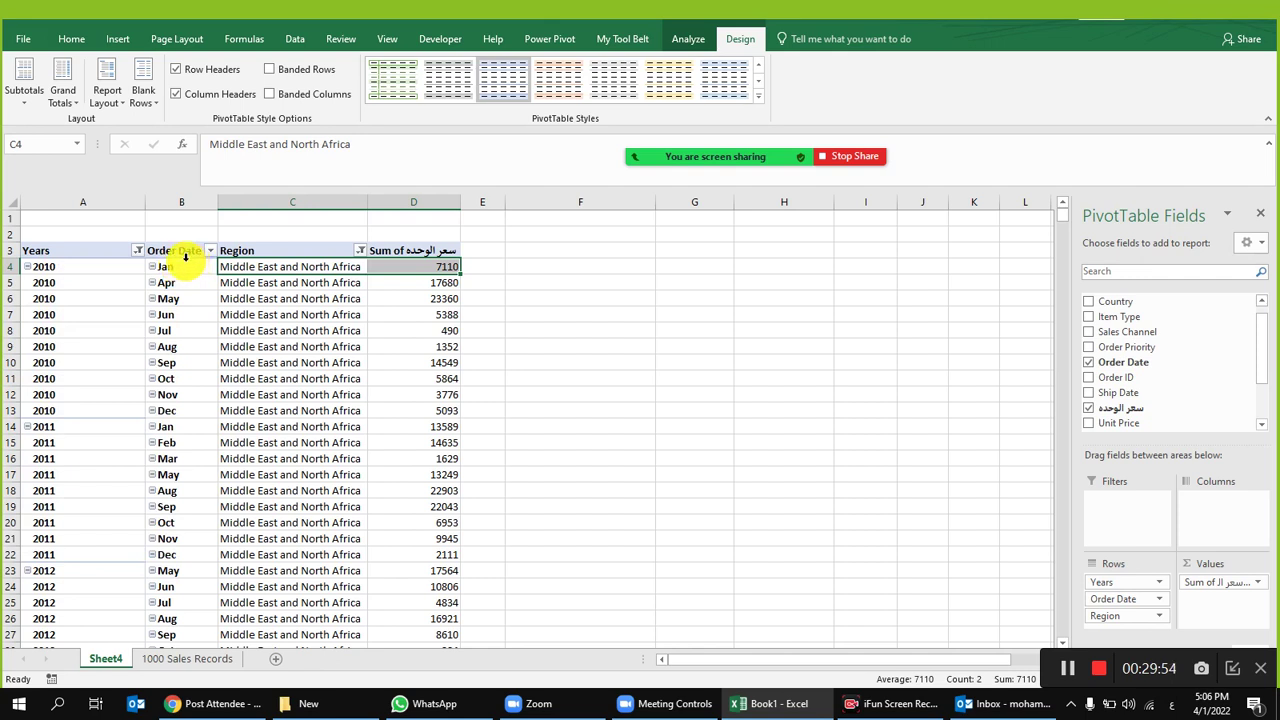
Step: Open the Years field settings and close them unchanged
{"action": "left_click", "coordinate": [1160, 583]}
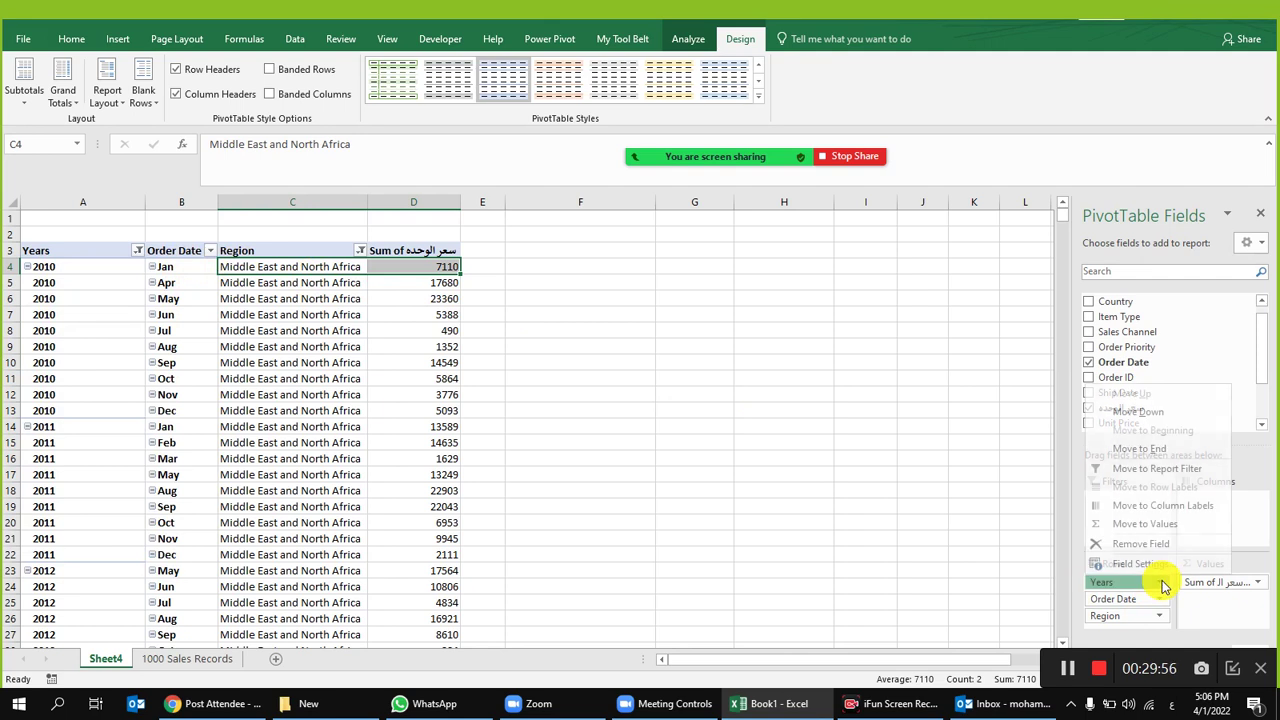
{"action": "left_click", "coordinate": [1162, 568]}
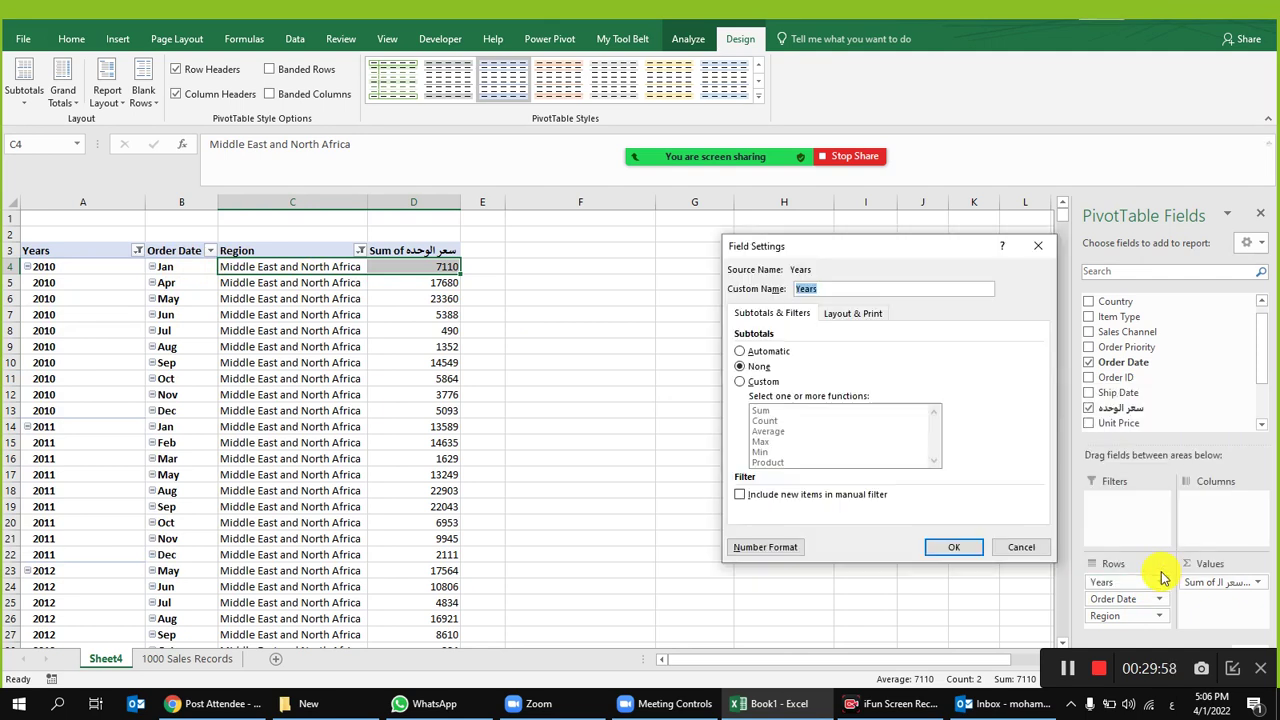
{"action": "left_click", "coordinate": [1018, 546]}
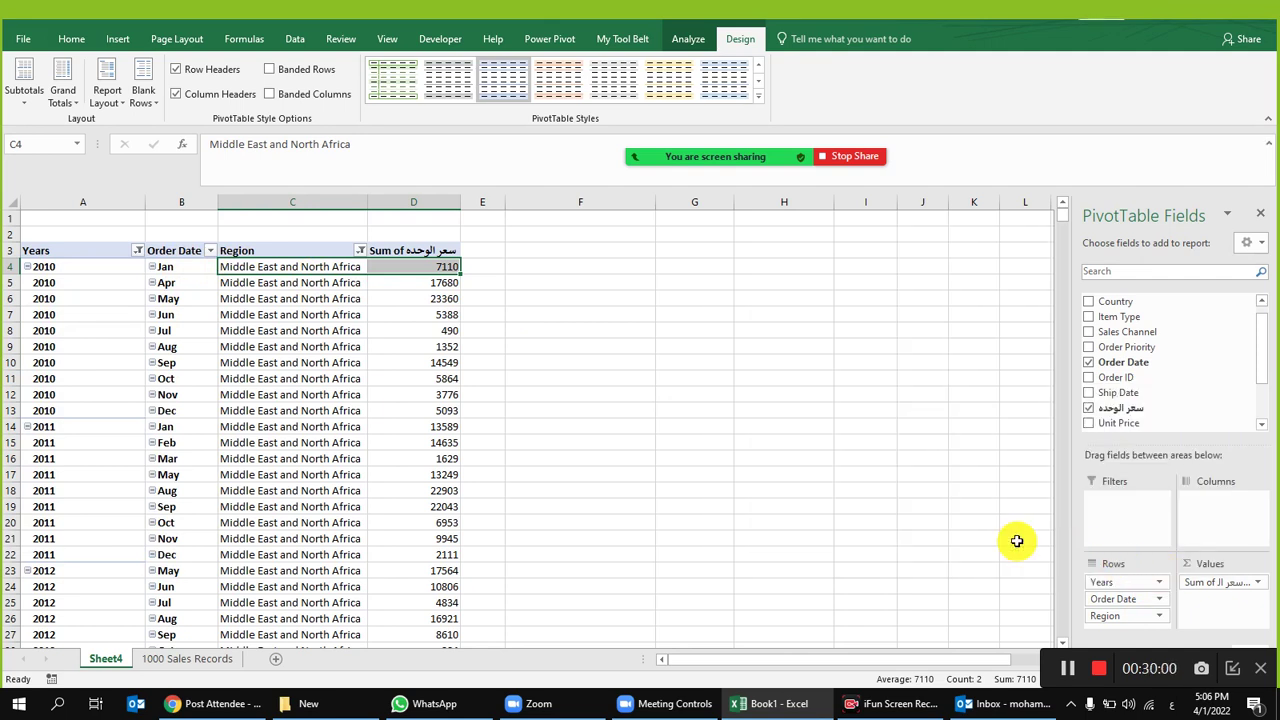
Step: Remove Order Date and undo it, then clear every month in the Order Date filter
{"action": "mouse_move", "coordinate": [1120, 595]}
{"action": "left_mouse_down"}
{"action": "mouse_move", "coordinate": [383, 434]}
{"action": "mouse_move", "coordinate": [1008, 583]}
{"action": "mouse_move", "coordinate": [1168, 607]}
{"action": "mouse_move", "coordinate": [1143, 600]}
{"action": "mouse_move", "coordinate": [1163, 455]}
{"action": "left_mouse_up"}
{"action": "left_click", "coordinate": [1165, 604]}
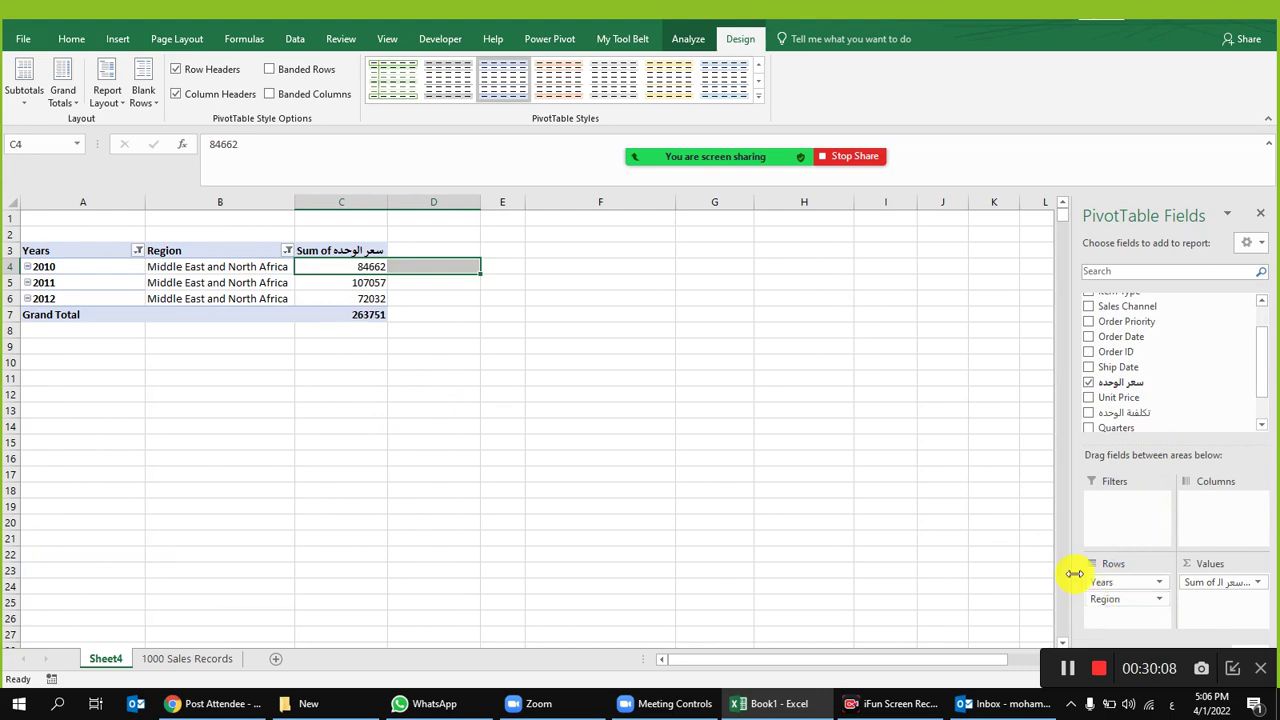
{"action": "left_click", "coordinate": [662, 379]}
{"action": "key", "text": "ctrl+z"}
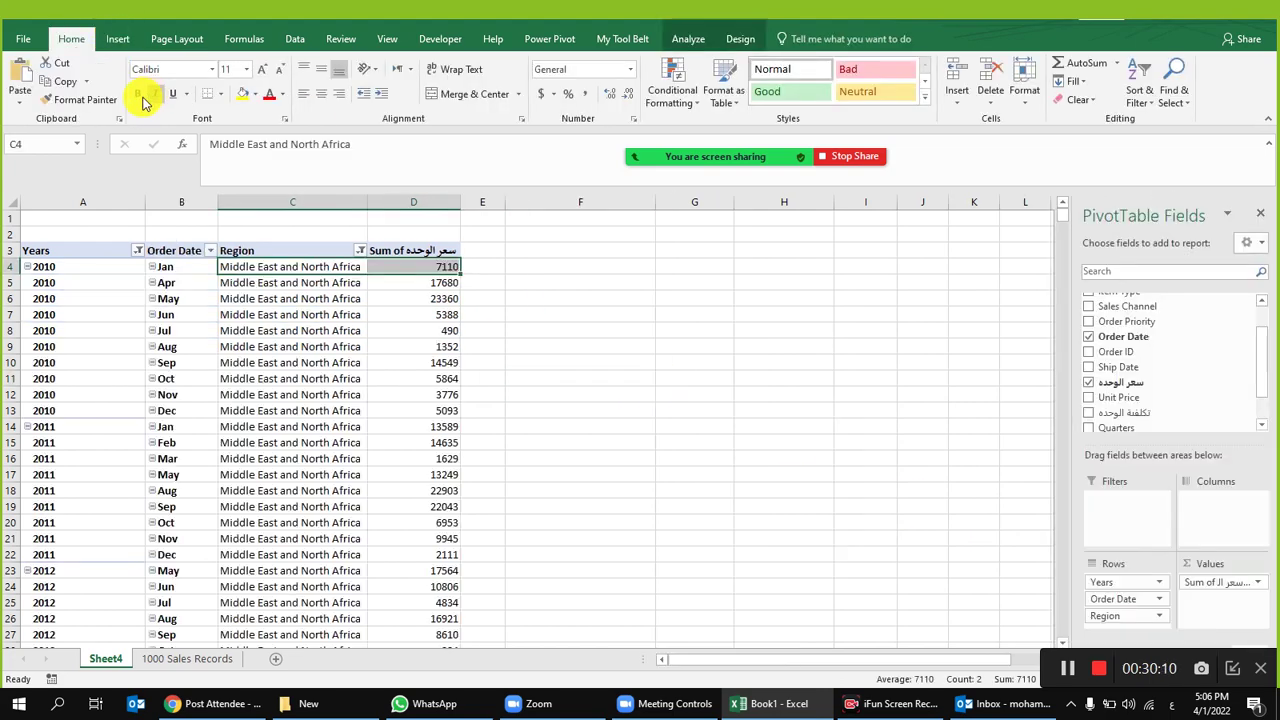
{"action": "left_click", "coordinate": [226, 299]}
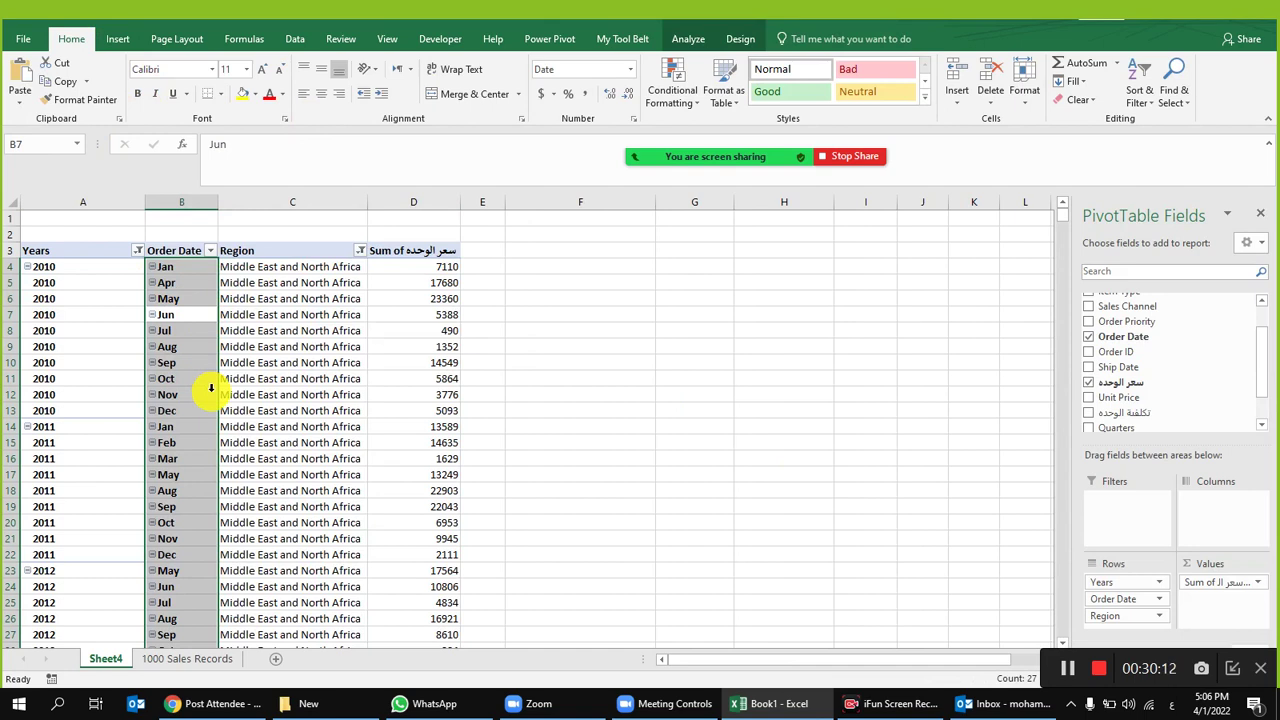
{"action": "left_click", "coordinate": [243, 300]}
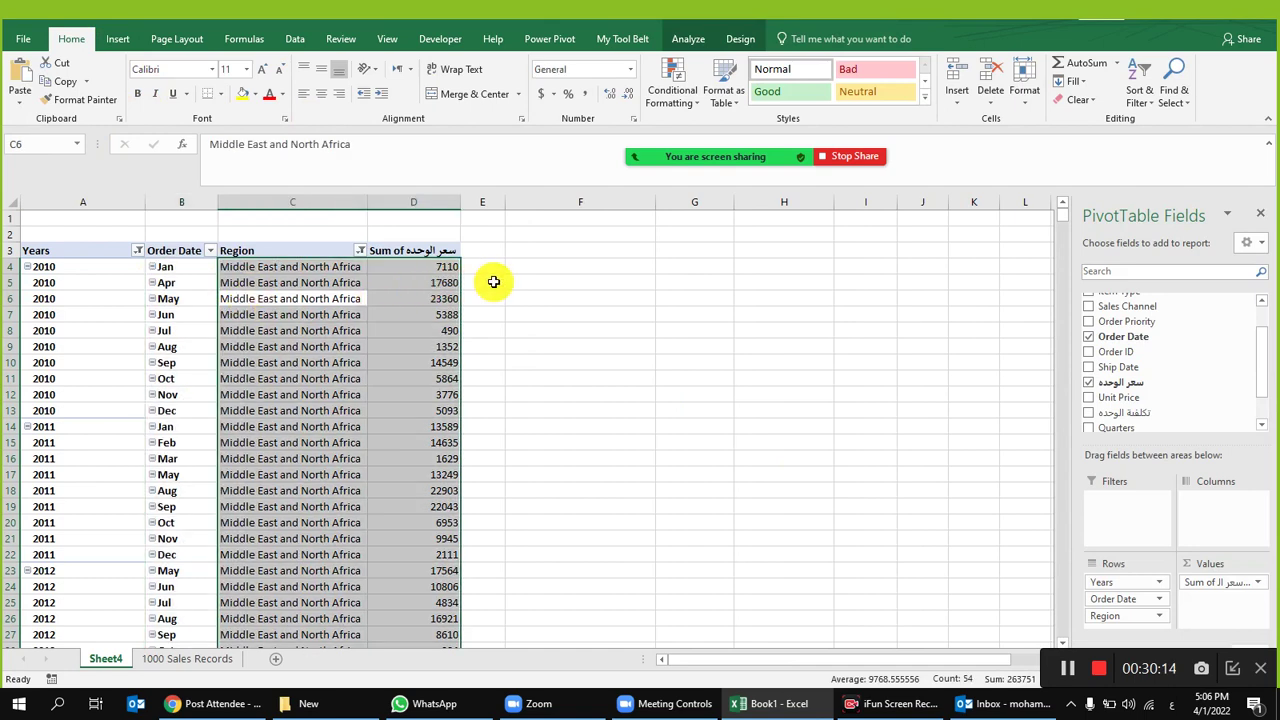
{"action": "left_click", "coordinate": [493, 281]}
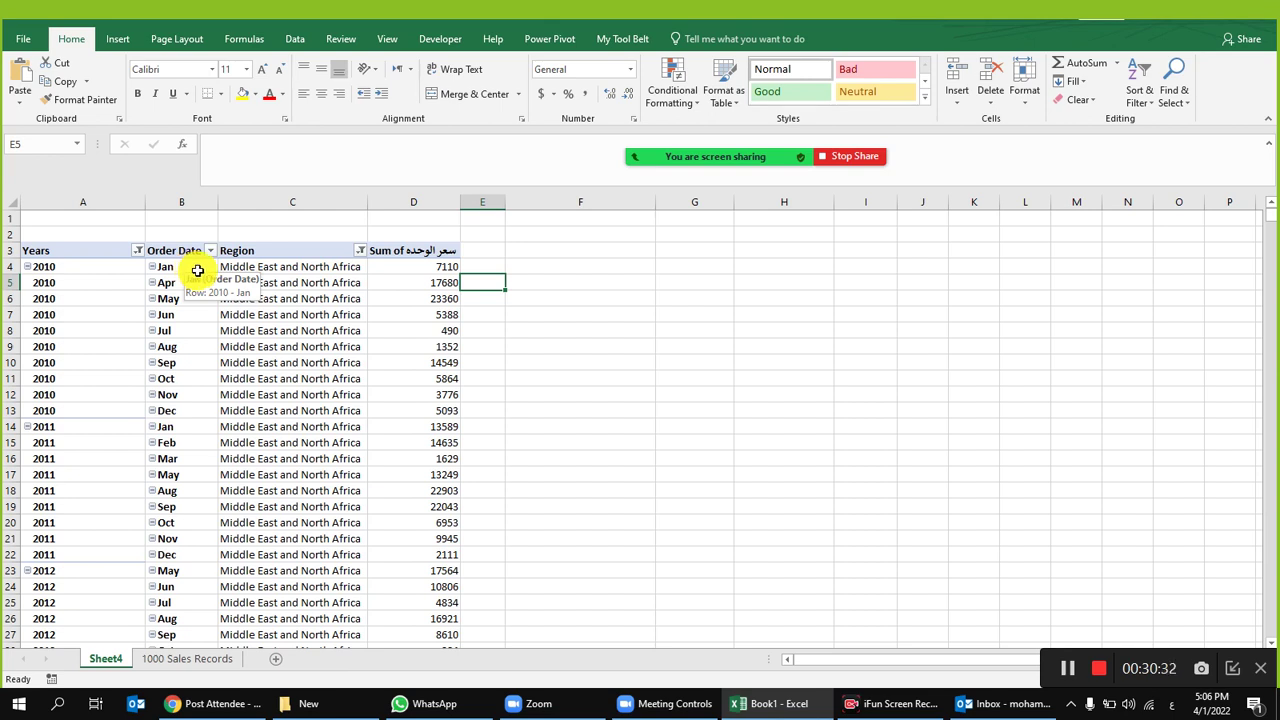
{"action": "left_click", "coordinate": [210, 250]}
{"action": "left_click", "coordinate": [50, 407]}
Step: Filter Order Date to Jan only, check the 7,110 and 13,589 values, then undo the filter
{"action": "left_click", "coordinate": [50, 431]}
{"action": "left_click", "coordinate": [114, 554]}
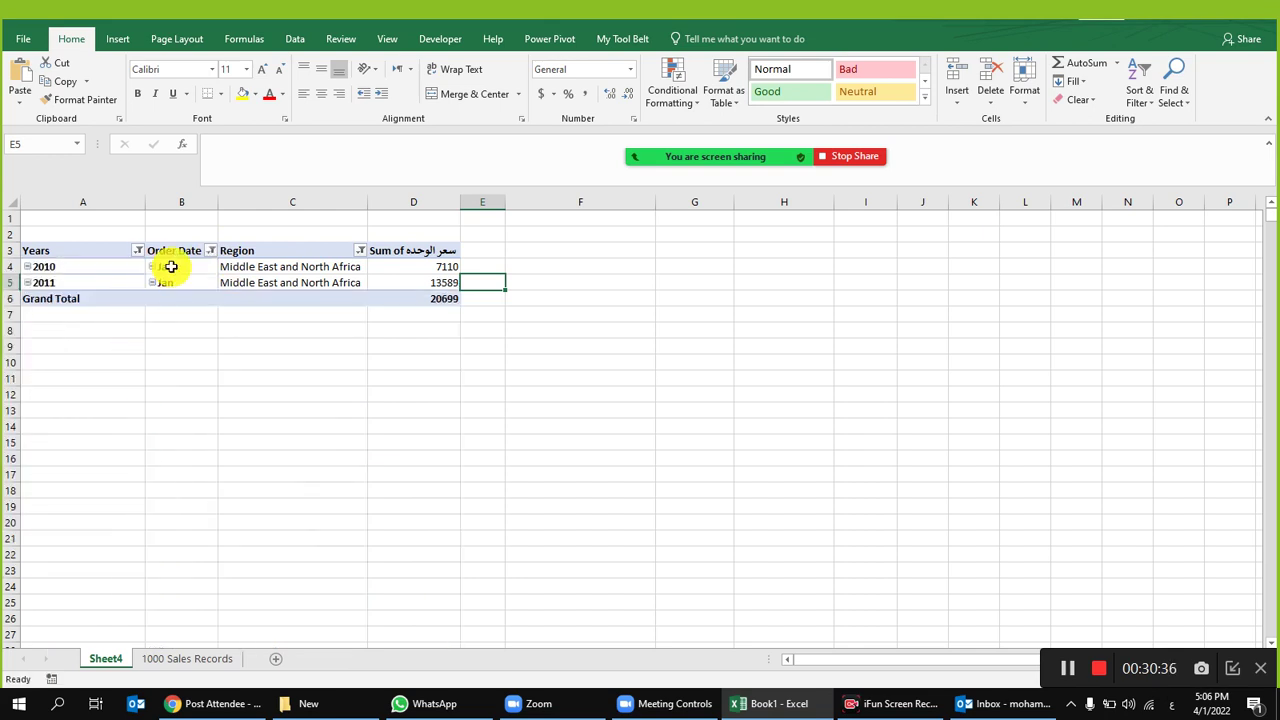
{"action": "left_click", "coordinate": [425, 268]}
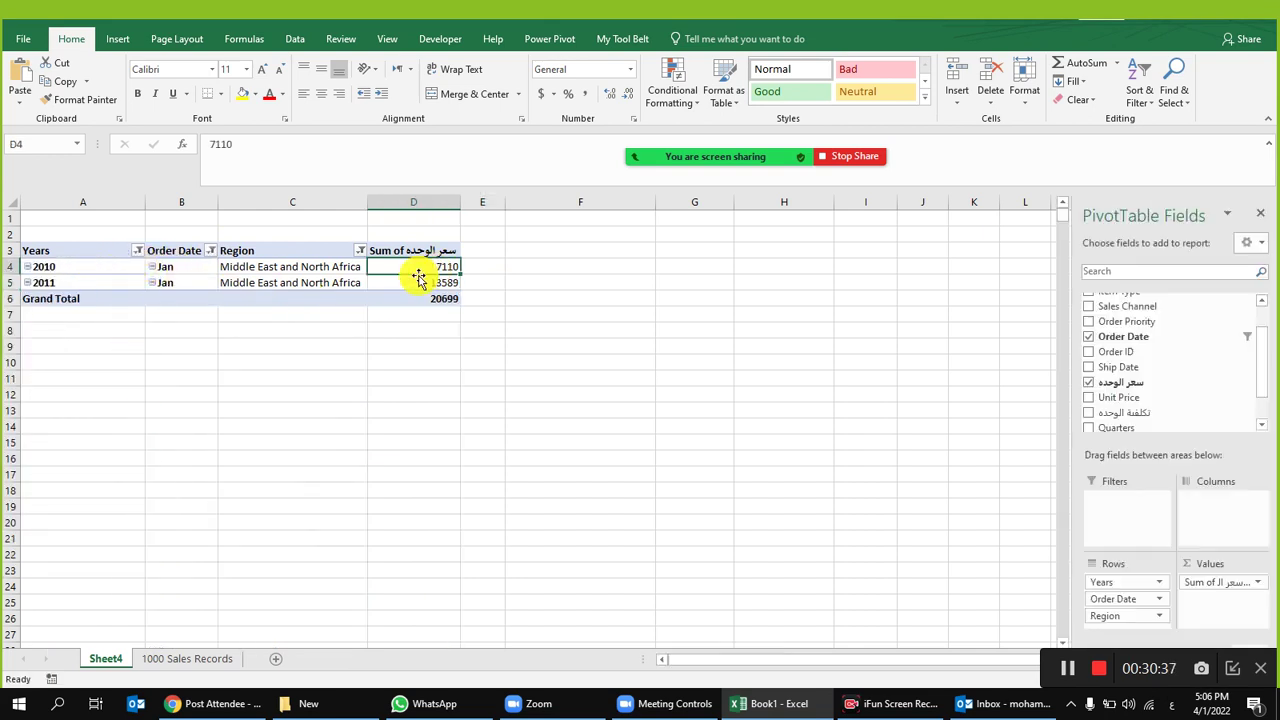
{"action": "left_click", "coordinate": [106, 285]}
{"action": "left_click", "coordinate": [183, 285]}
{"action": "left_click", "coordinate": [137, 286]}
{"action": "left_click", "coordinate": [423, 285]}
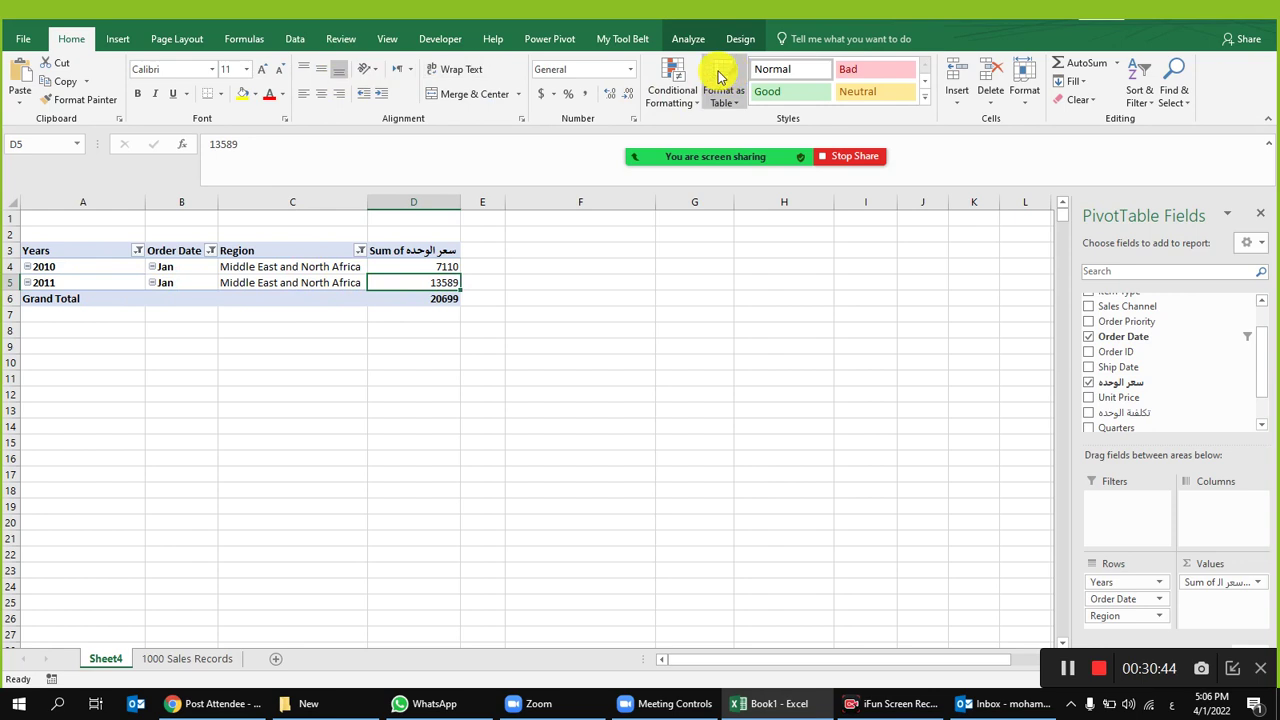
{"action": "key", "text": "ctrl+z"}
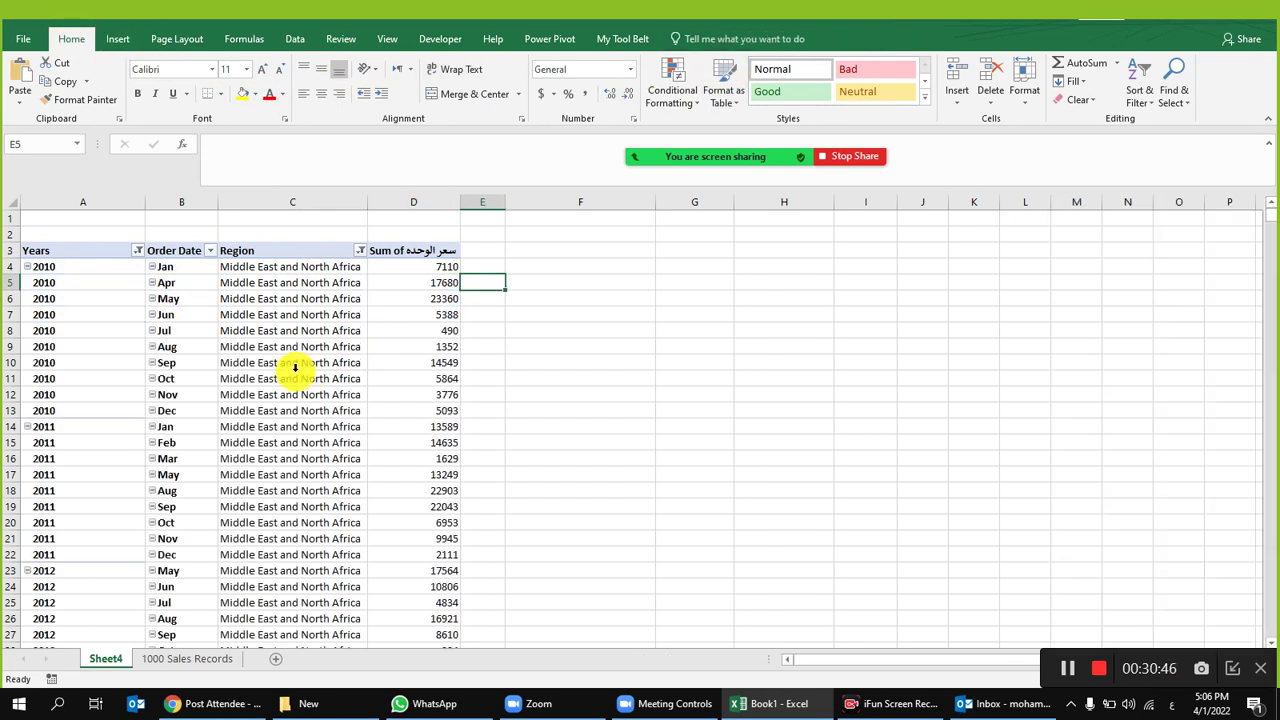
{"action": "left_click", "coordinate": [225, 282]}
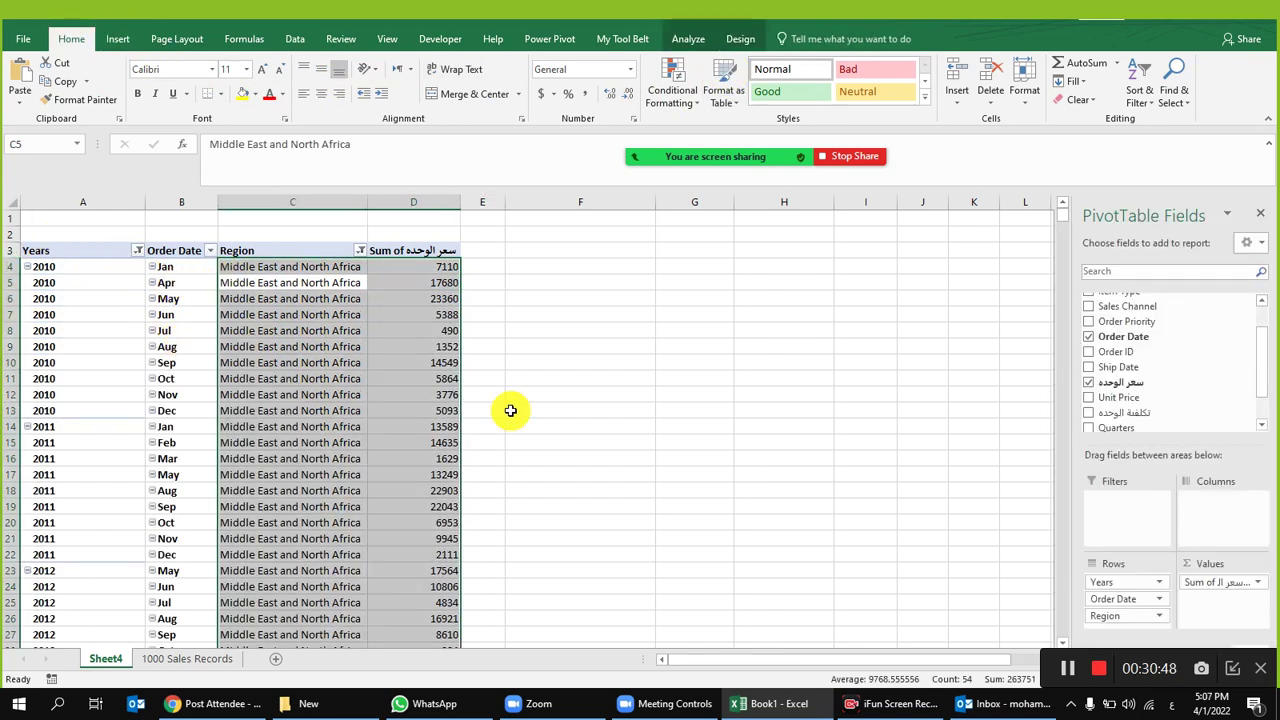
Step: Remove Order Date from the pivot rows, leaving yearly values 84662, 107057 and 72032
{"action": "left_click_drag", "start_coordinate": [1128, 598], "coordinate": [1122, 385]}
{"action": "left_click_drag", "start_coordinate": [119, 287], "coordinate": [369, 271]}
{"action": "left_click", "coordinate": [369, 268]}
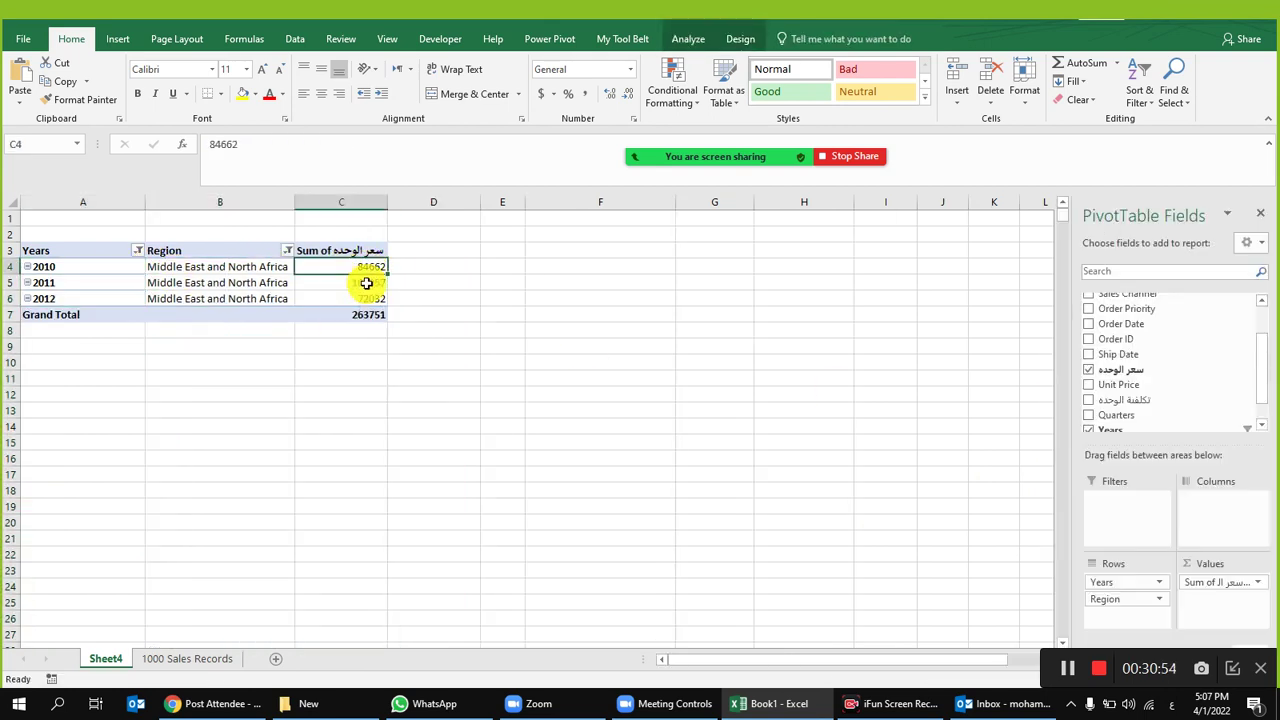
{"action": "left_click", "coordinate": [369, 283]}
{"action": "left_click", "coordinate": [369, 296]}
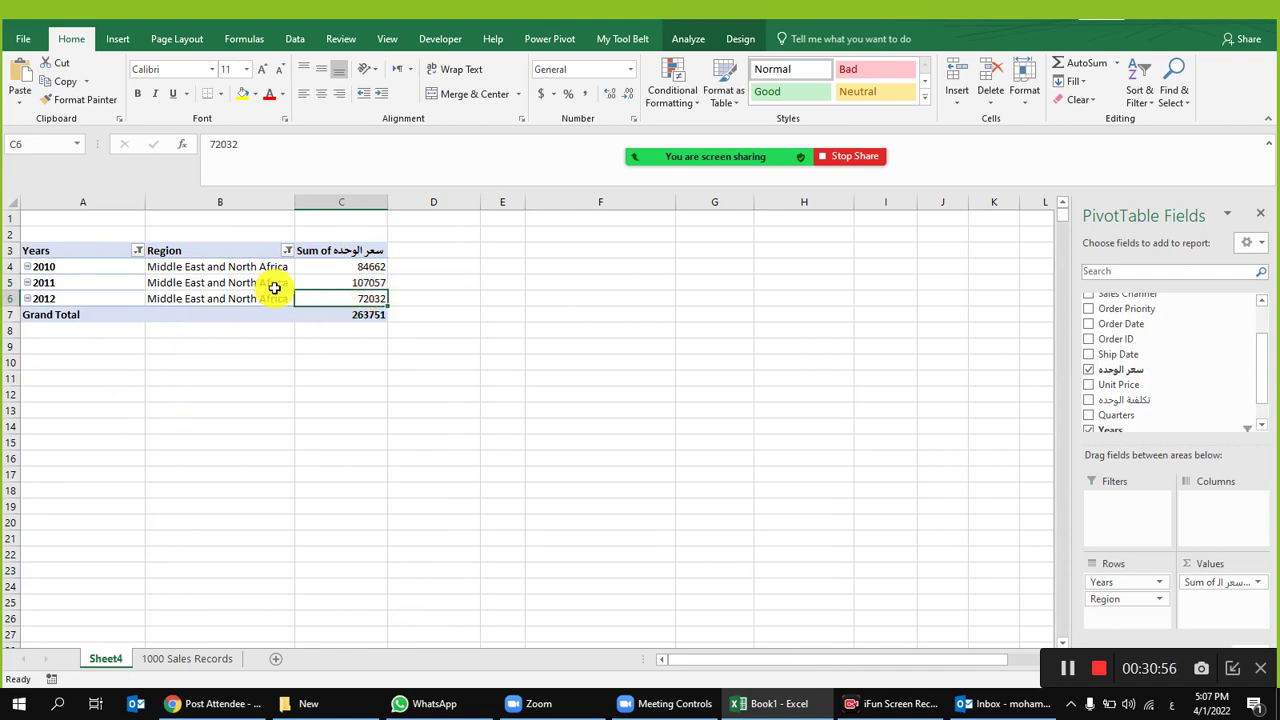
Step: Select all regions in the Region filter so every region appears under each year
{"action": "left_click", "coordinate": [287, 251]}
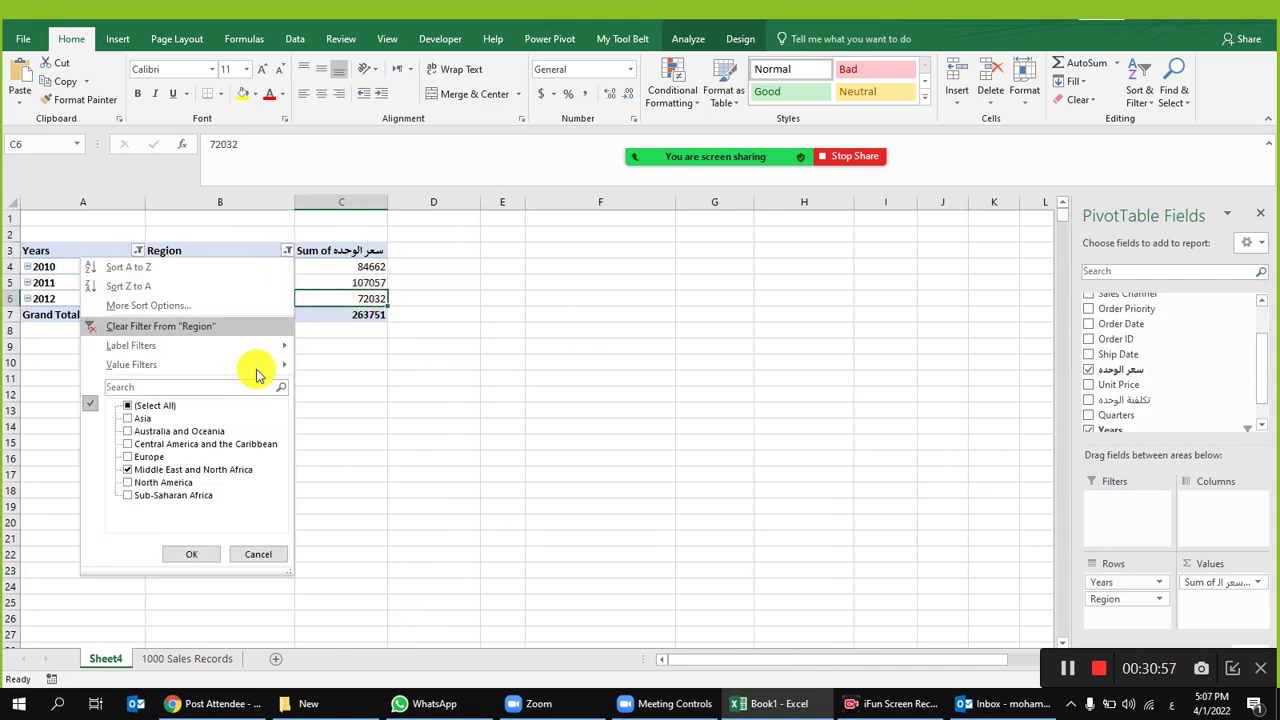
{"action": "left_click", "coordinate": [127, 405]}
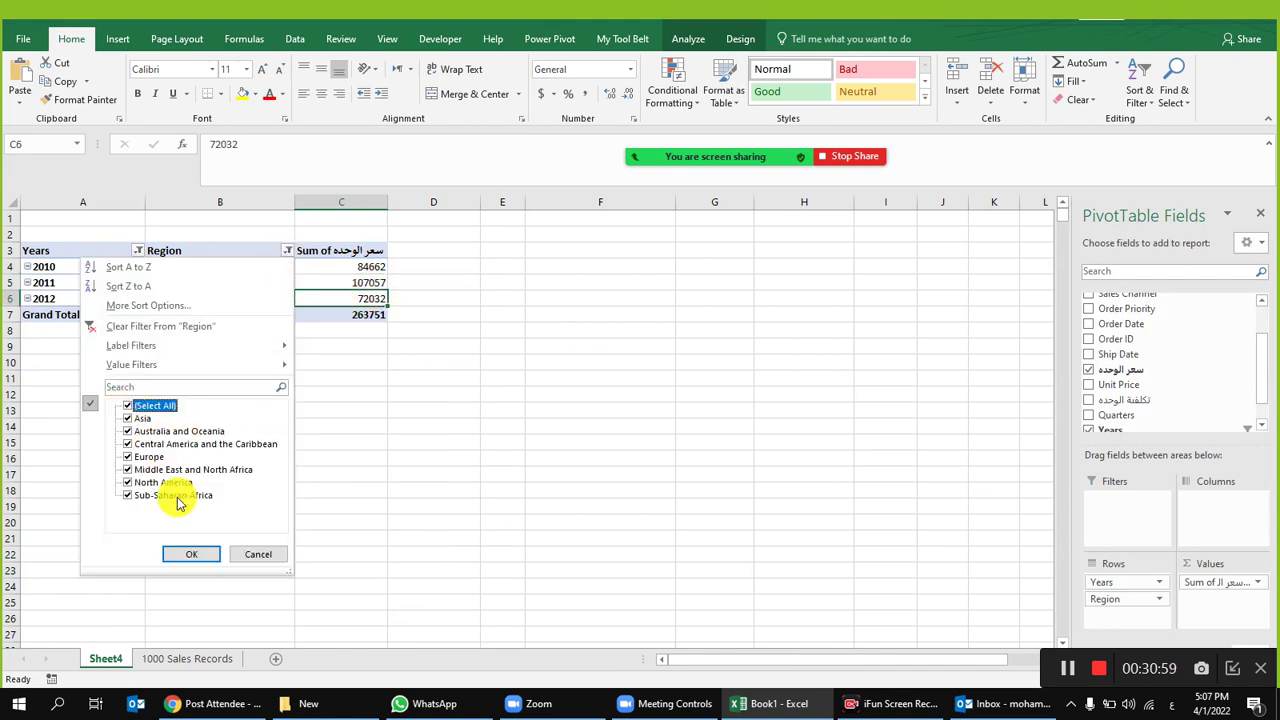
{"action": "left_click", "coordinate": [200, 553]}
{"action": "left_click", "coordinate": [318, 444]}
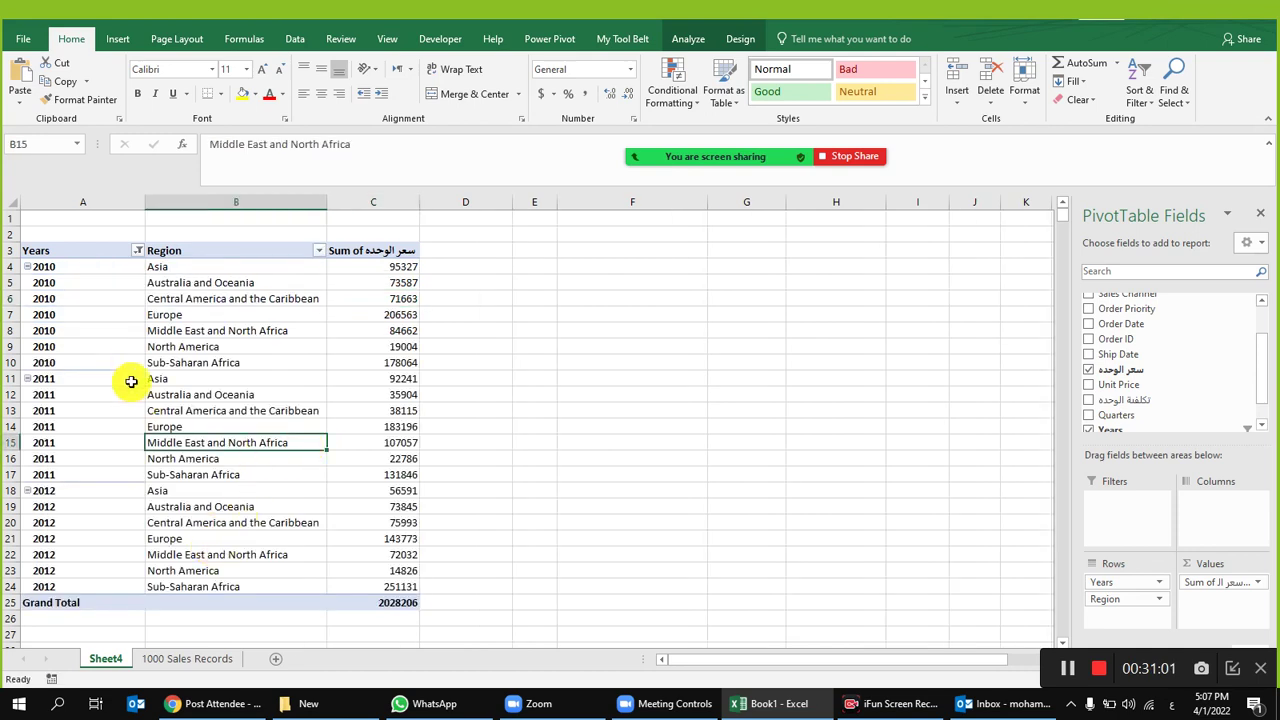
{"action": "left_click", "coordinate": [77, 268]}
Step: Review the 2010 regional values, e.g. Asia 95327, Europe 206563, Sub-Saharan Africa 178064
{"action": "left_click", "coordinate": [376, 266]}
{"action": "left_click", "coordinate": [110, 290]}
{"action": "left_click", "coordinate": [391, 283]}
{"action": "left_click", "coordinate": [50, 300]}
{"action": "left_click", "coordinate": [295, 316]}
{"action": "left_click", "coordinate": [404, 315]}
{"action": "left_click", "coordinate": [343, 368]}
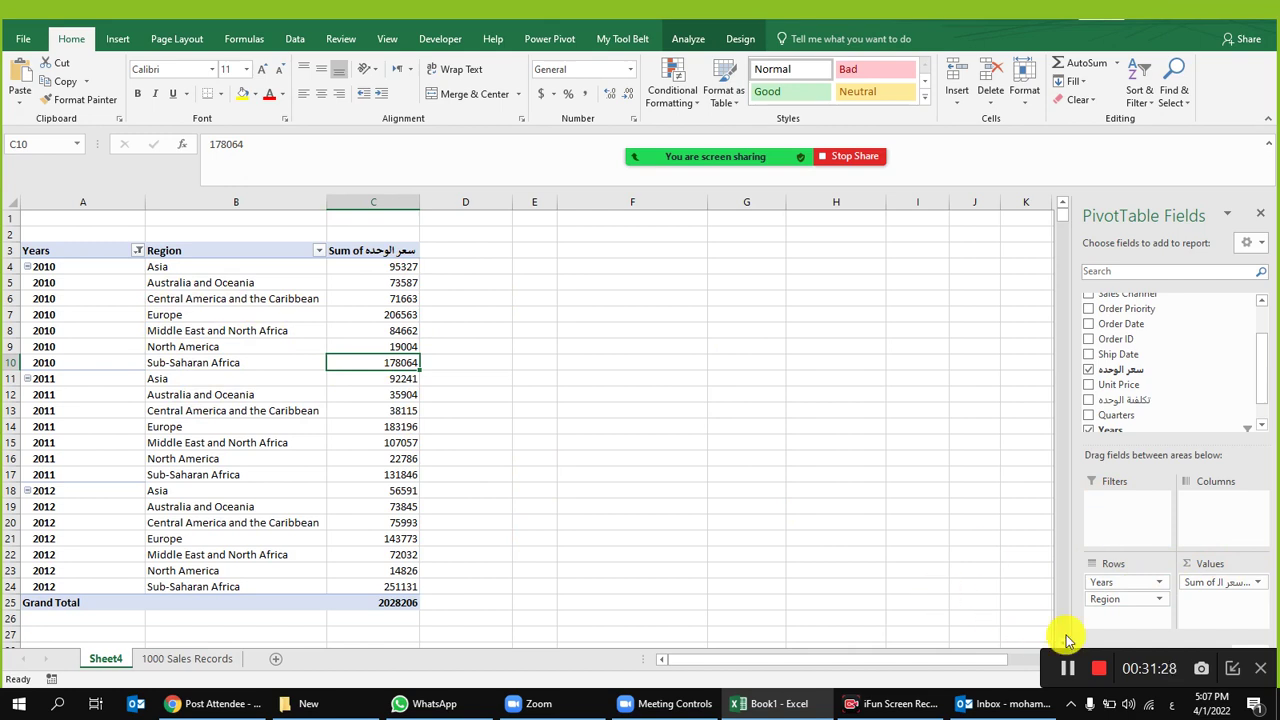
Step: Move Region into the report filters and filter it to Asia only
{"action": "left_click_drag", "start_coordinate": [1112, 602], "coordinate": [1134, 520]}
{"action": "left_click", "coordinate": [80, 251]}
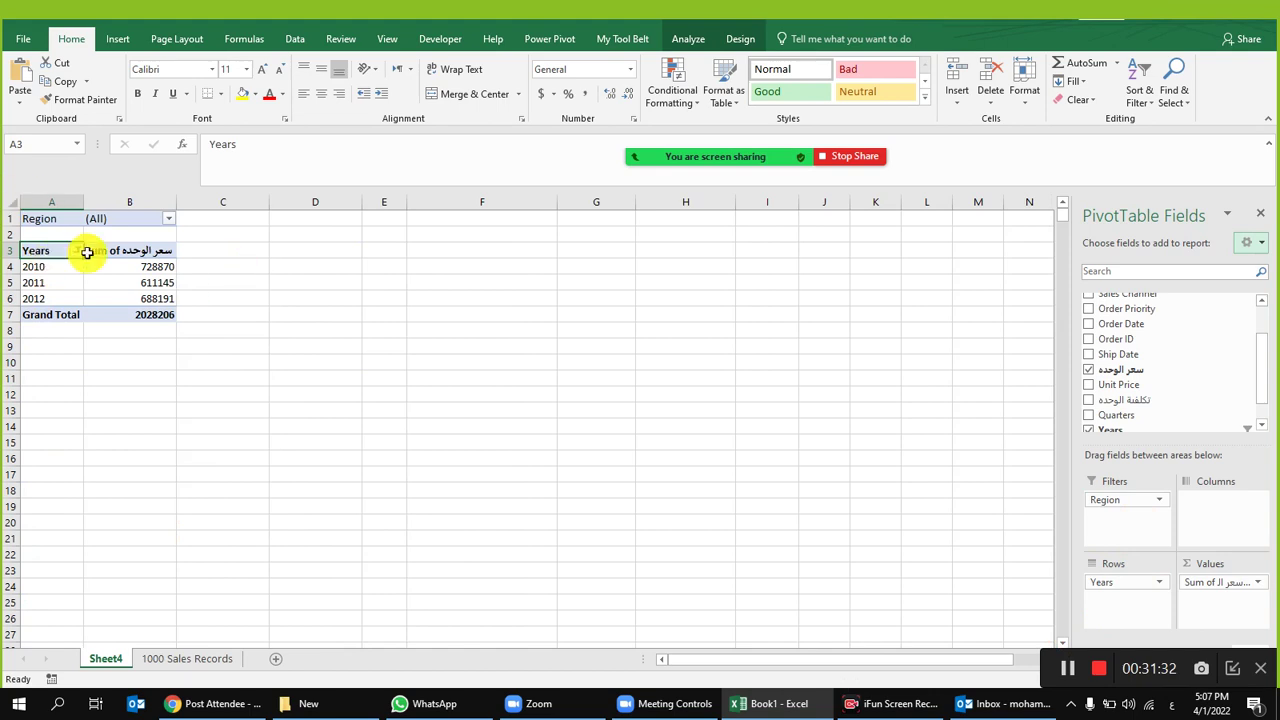
{"action": "left_click", "coordinate": [169, 222]}
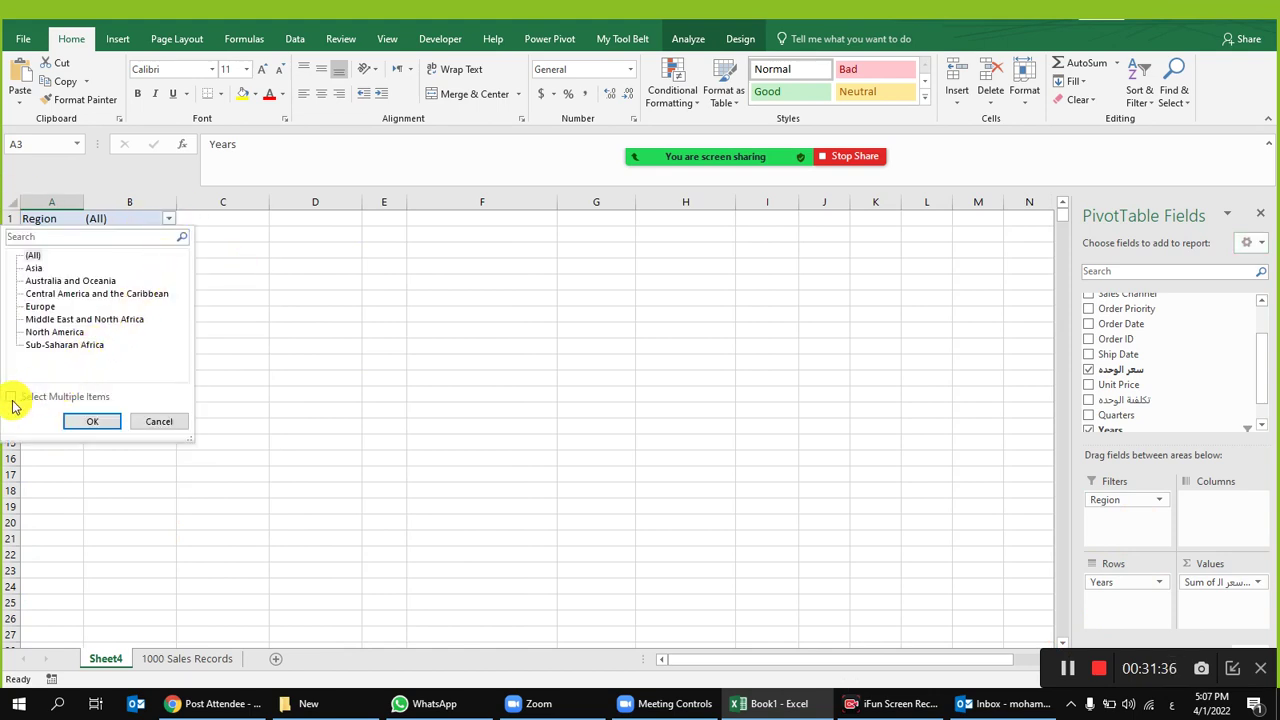
{"action": "left_click", "coordinate": [33, 270]}
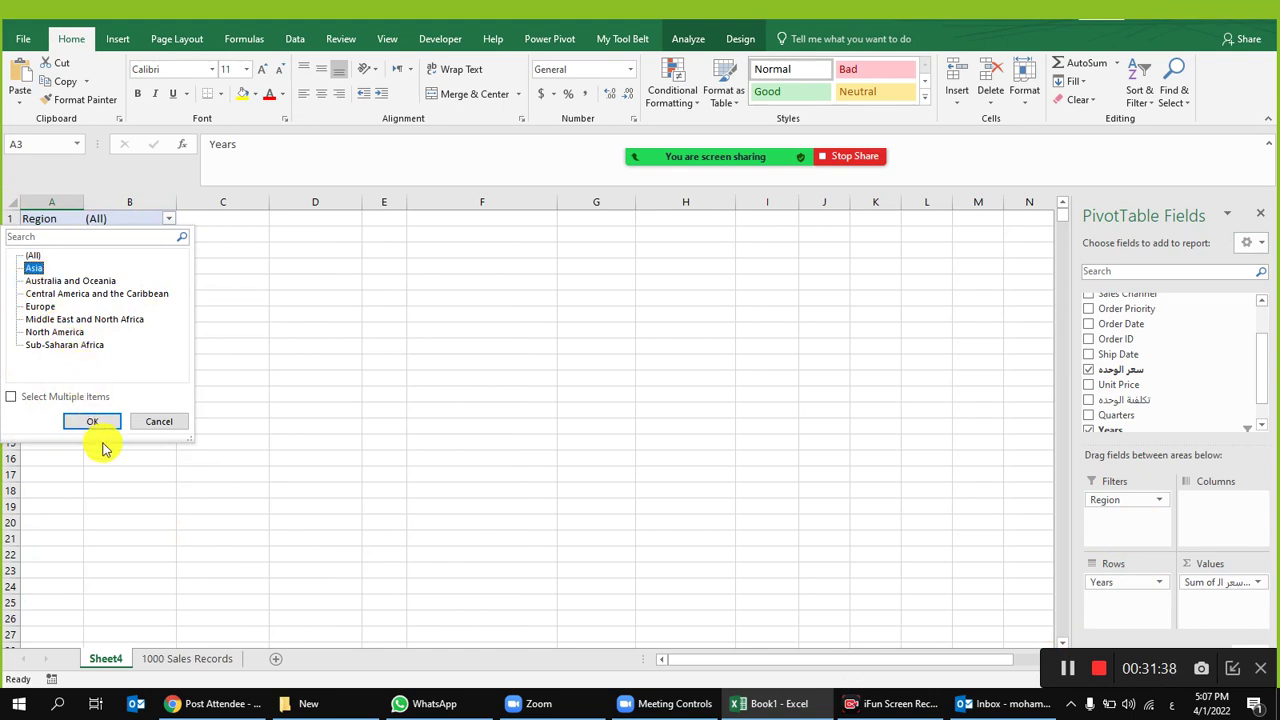
{"action": "left_click", "coordinate": [92, 421]}
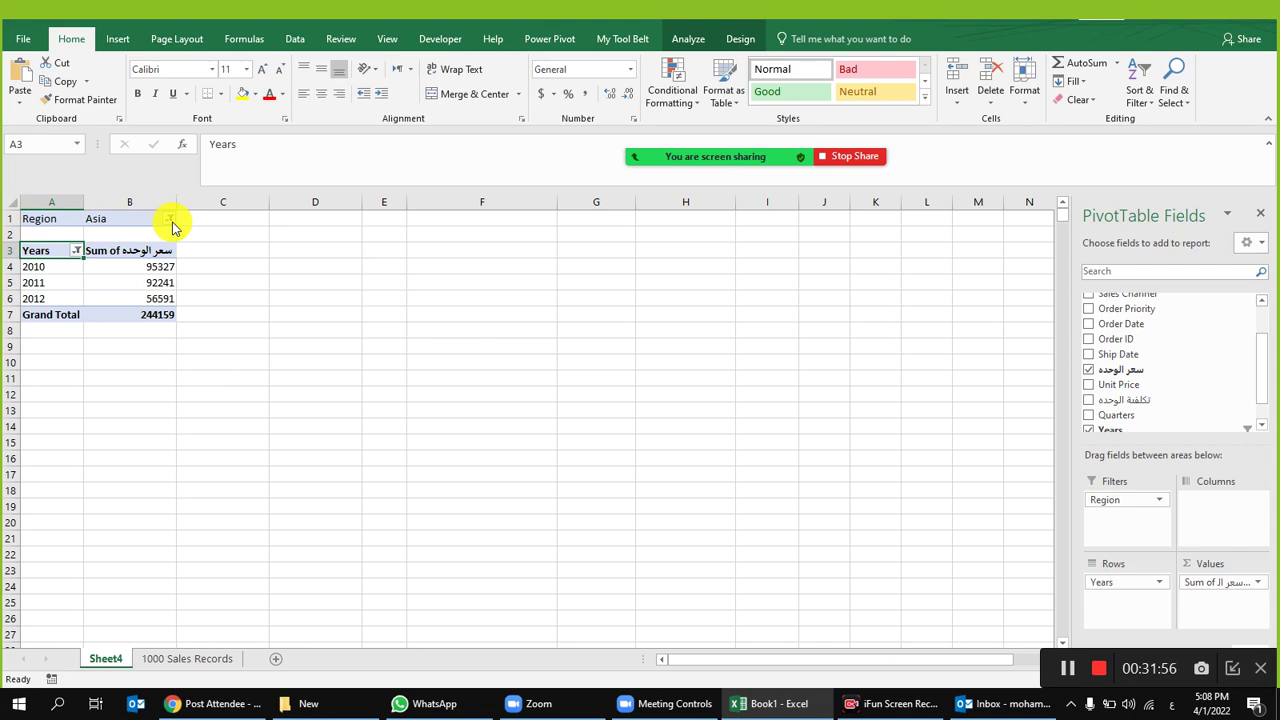
Step: Enable Select Multiple Items in the Region filter and tick Europe alongside Asia
{"action": "left_click", "coordinate": [171, 221]}
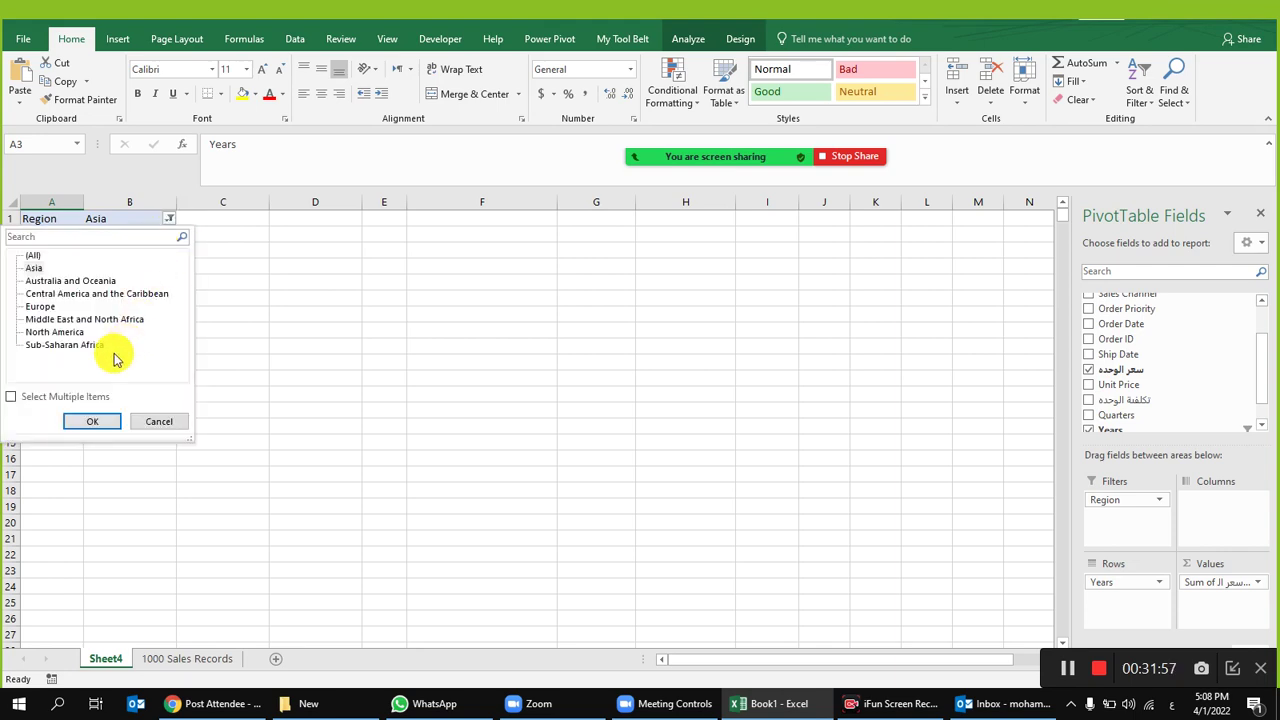
{"action": "left_click", "coordinate": [12, 397]}
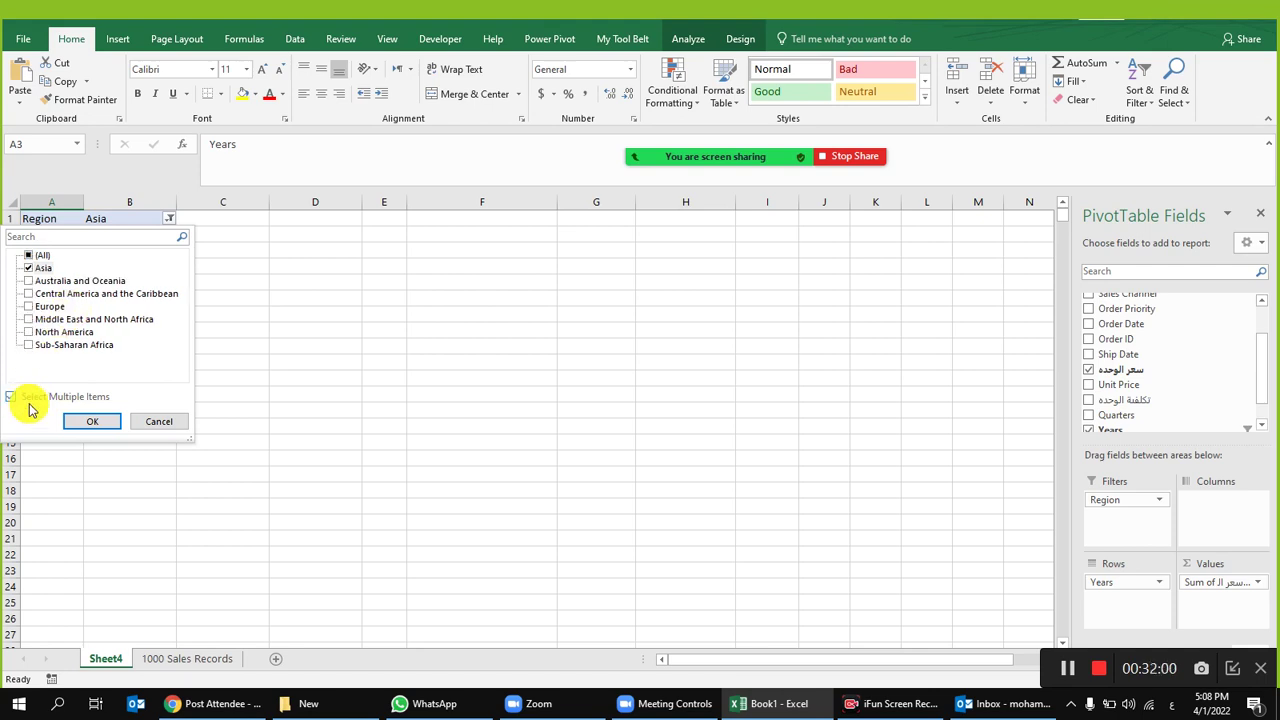
{"action": "left_click", "coordinate": [48, 306]}
{"action": "left_click", "coordinate": [92, 424]}
{"action": "left_click", "coordinate": [28, 313]}
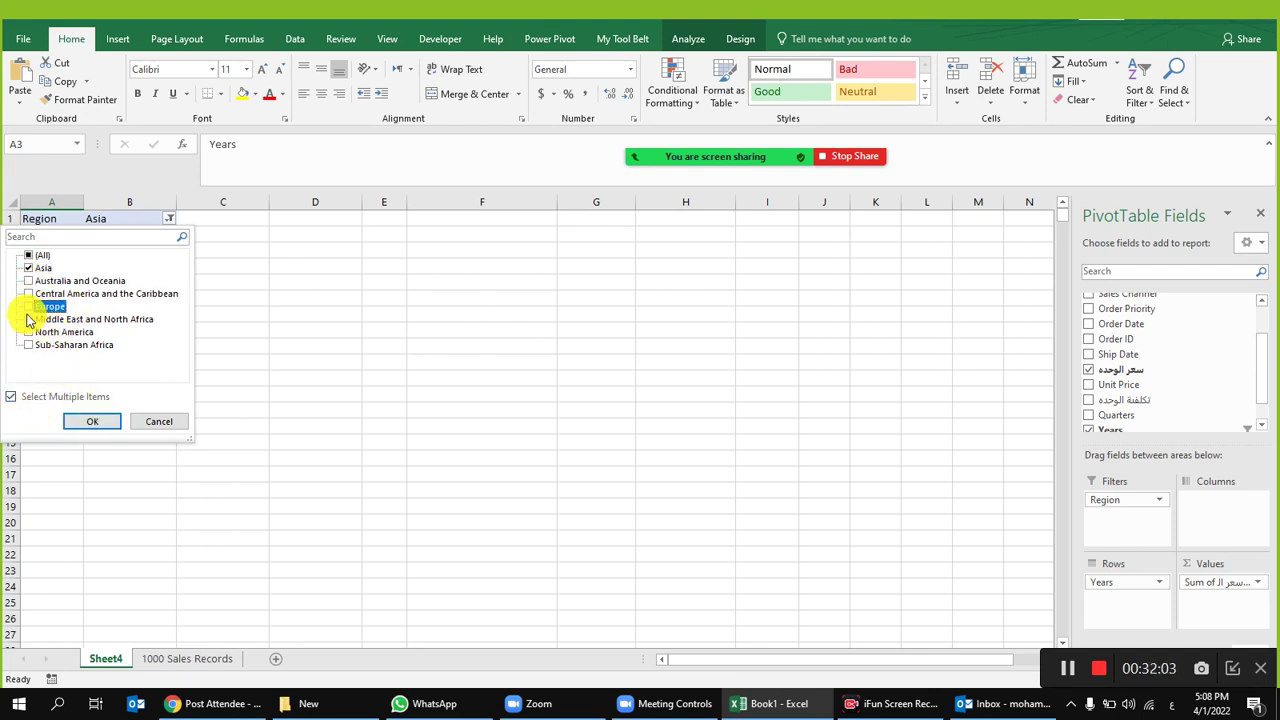
{"action": "left_click", "coordinate": [93, 421]}
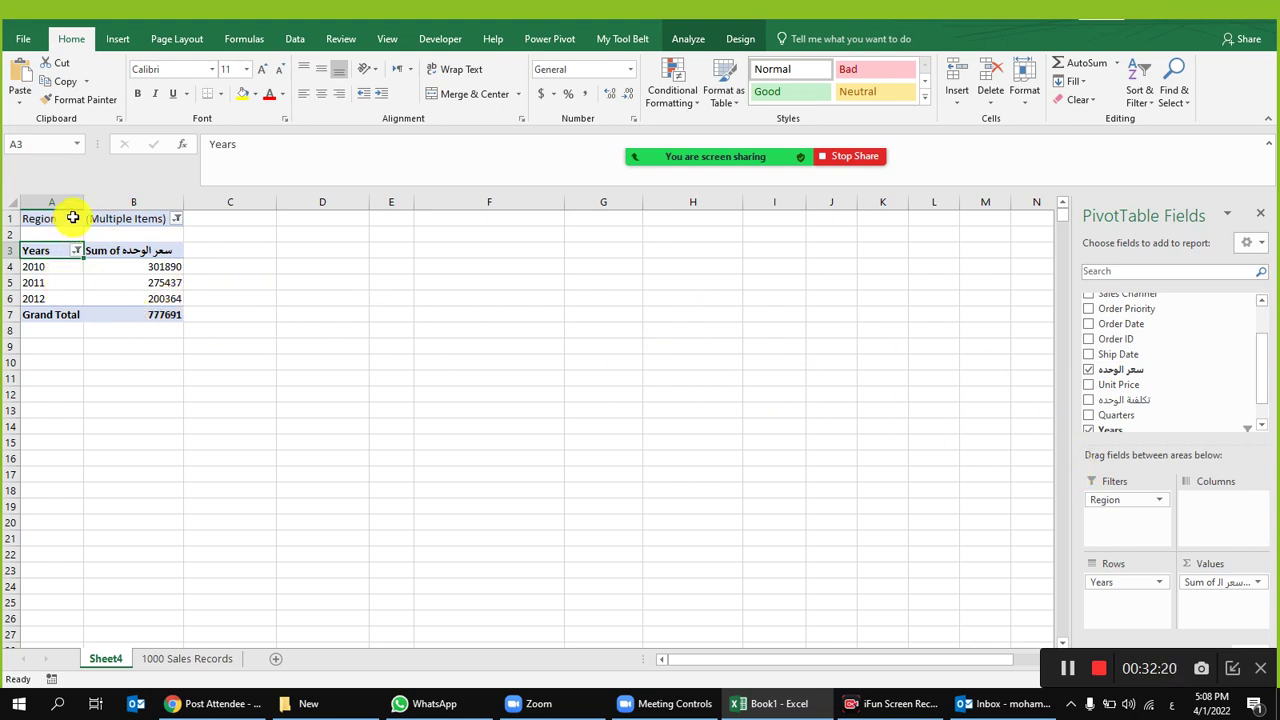
Step: Move Region into the pivot rows above Years, listing Asia and Europe for 2010–2012
{"action": "left_click_drag", "start_coordinate": [1141, 501], "coordinate": [1140, 580]}
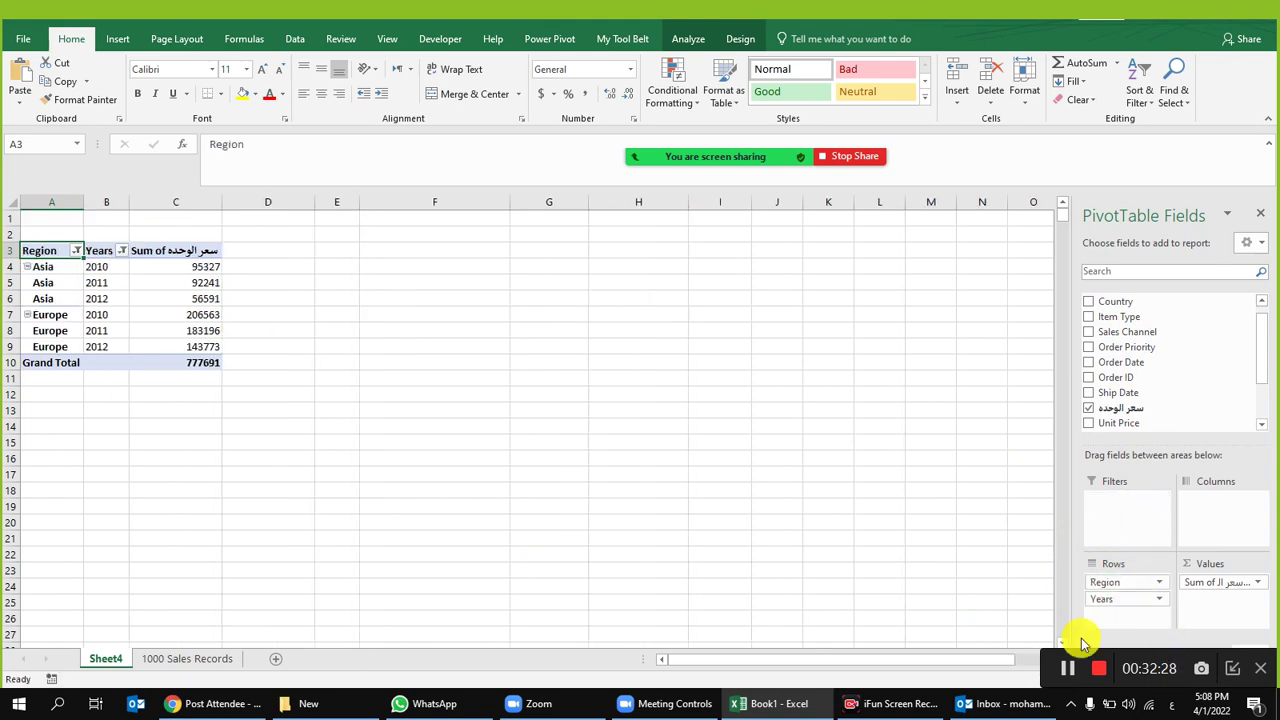
{"action": "left_click", "coordinate": [111, 266]}
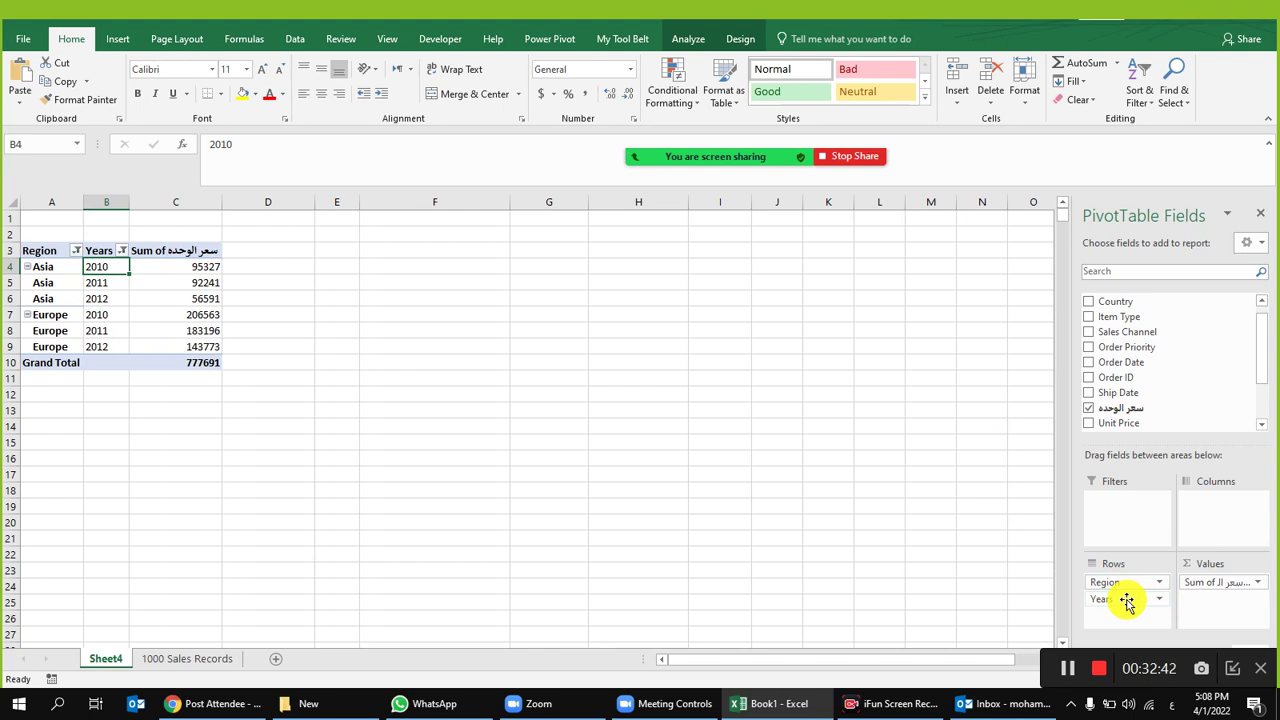
{"action": "left_click_drag", "start_coordinate": [1128, 583], "coordinate": [1210, 505]}
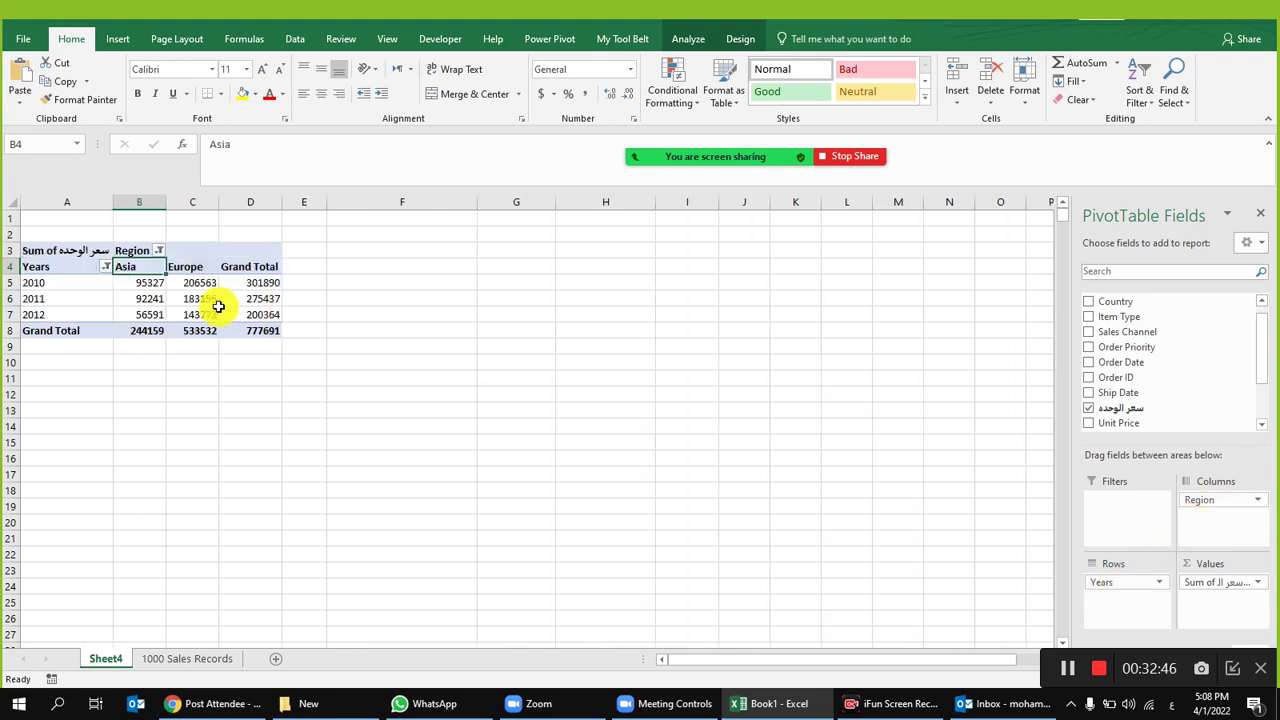
{"action": "left_click", "coordinate": [74, 282]}
{"action": "left_click", "coordinate": [158, 268]}
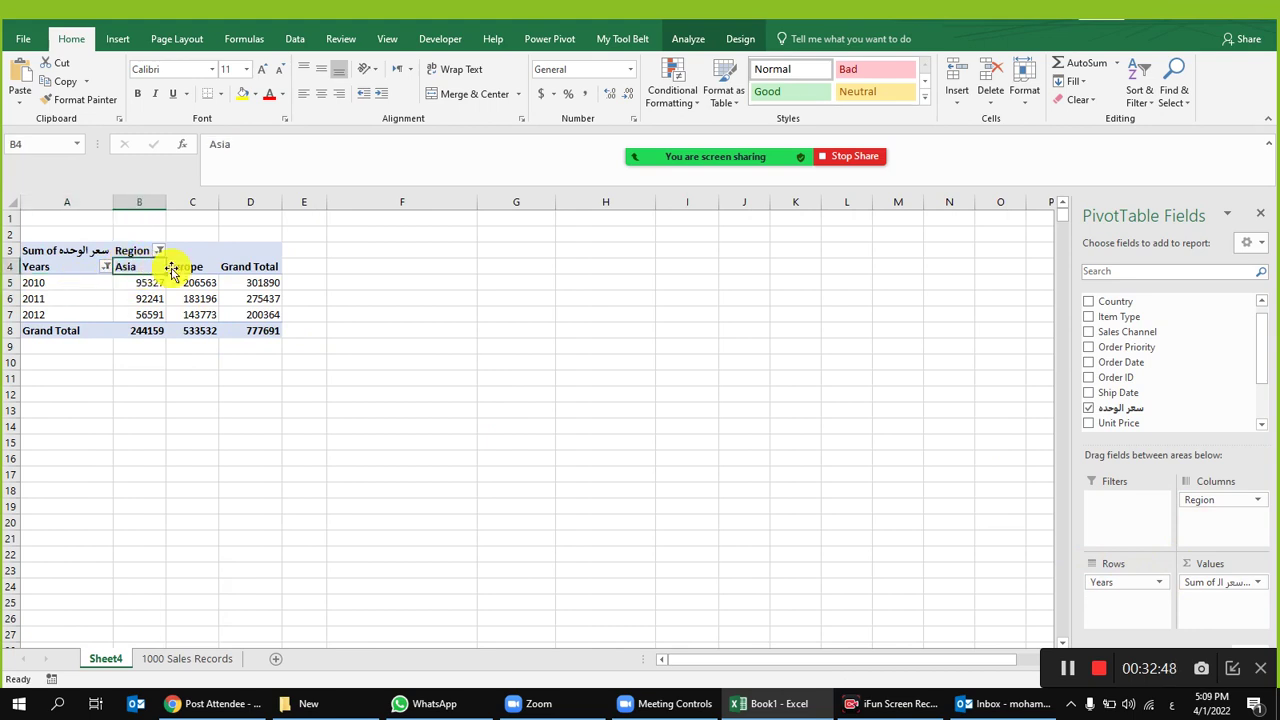
{"action": "left_click", "coordinate": [194, 267]}
{"action": "left_click", "coordinate": [255, 271]}
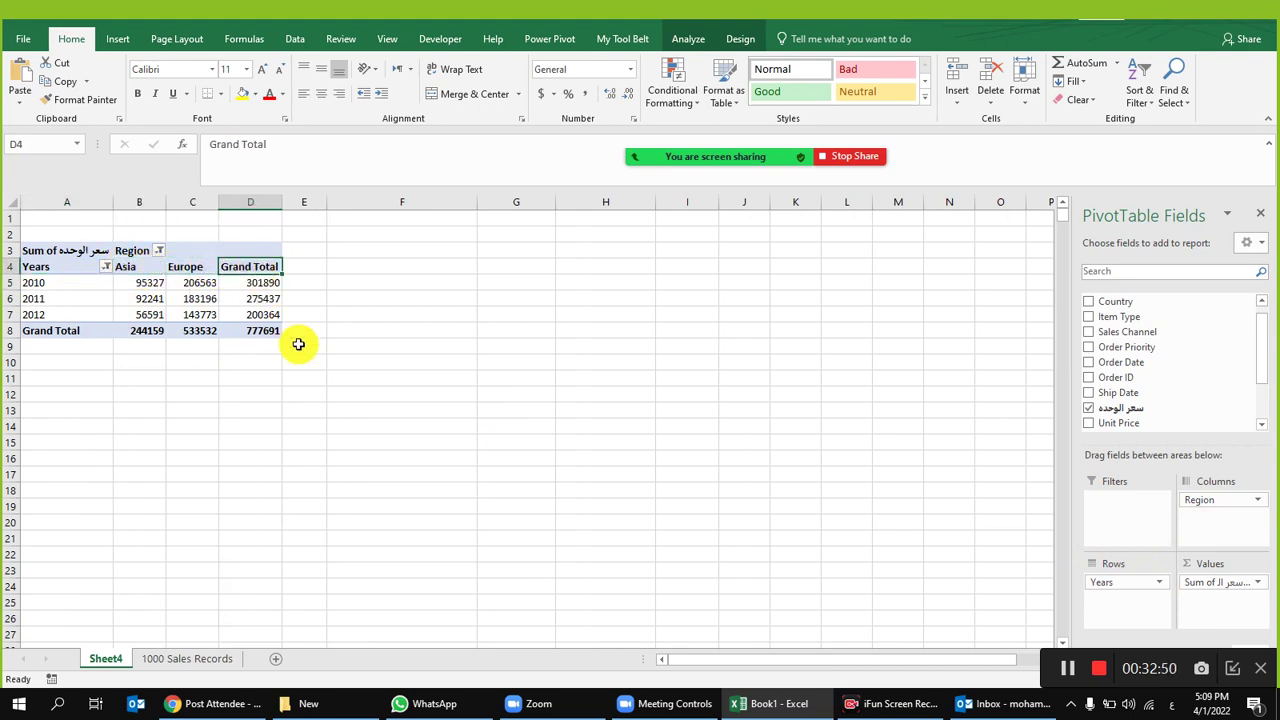
{"action": "left_click_drag", "start_coordinate": [200, 283], "coordinate": [151, 283]}
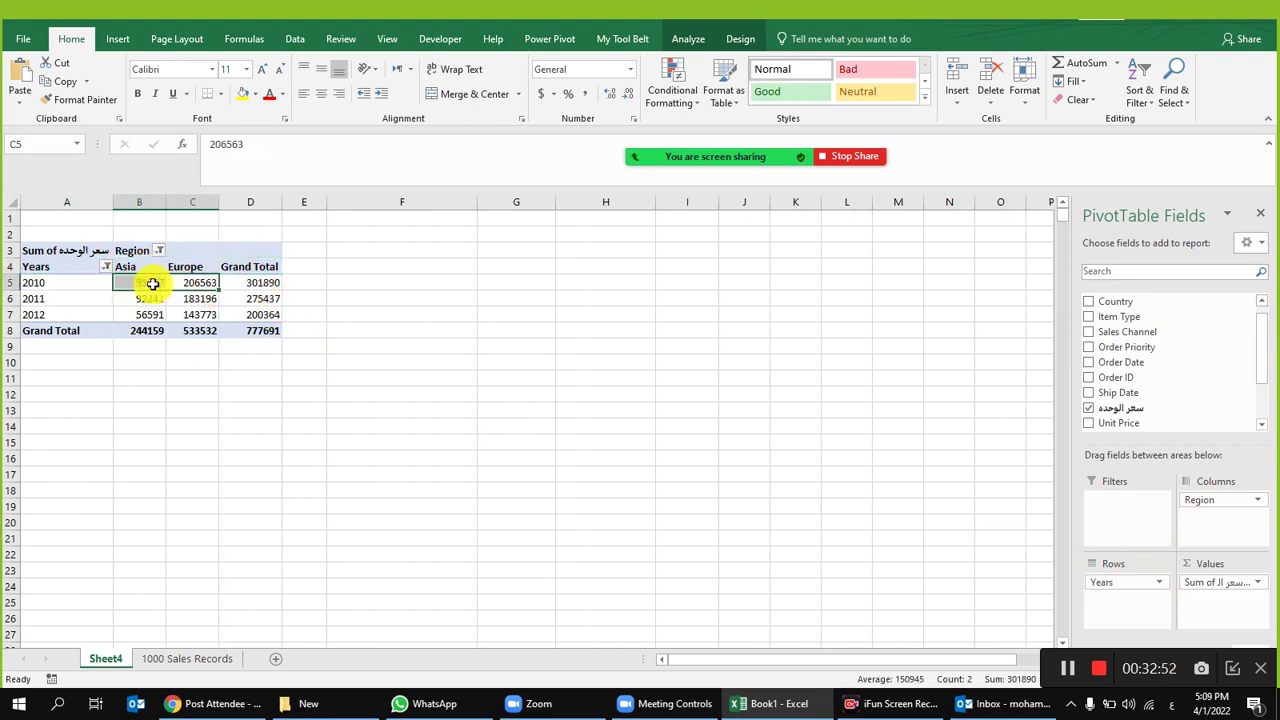
{"action": "left_click_drag", "start_coordinate": [265, 300], "coordinate": [271, 284]}
{"action": "left_click", "coordinate": [271, 284]}
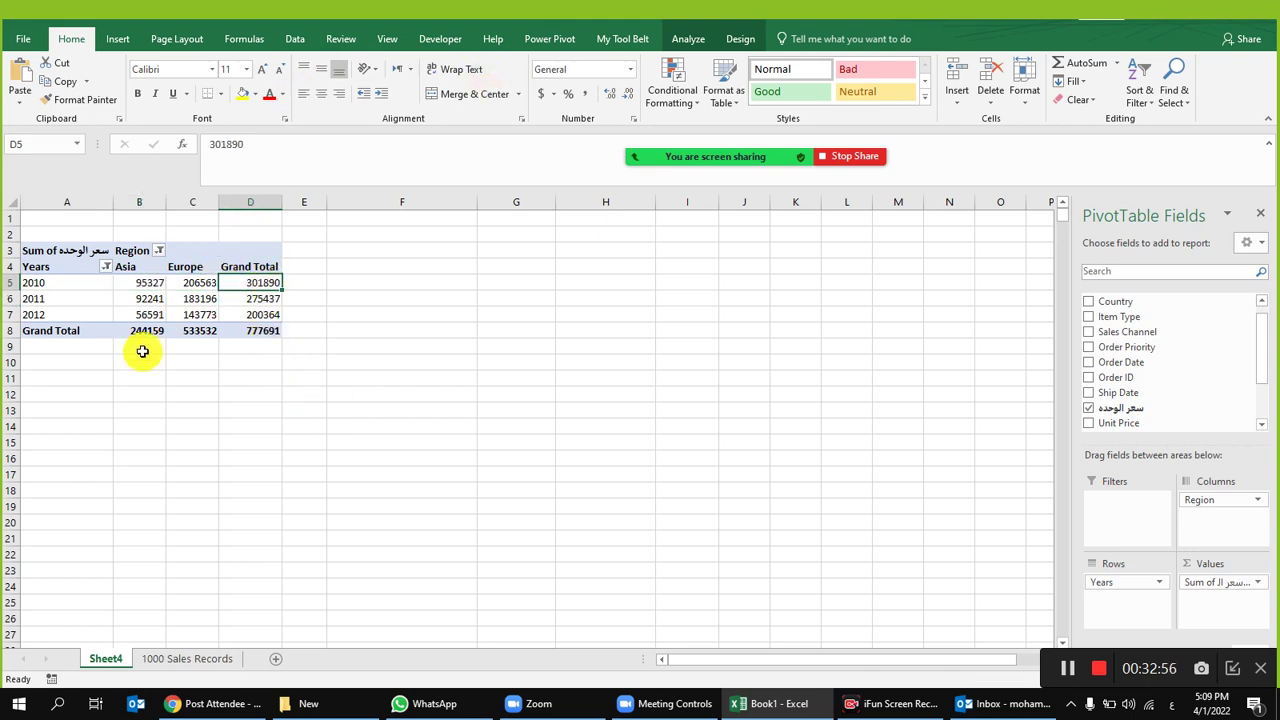
{"action": "left_click", "coordinate": [742, 40]}
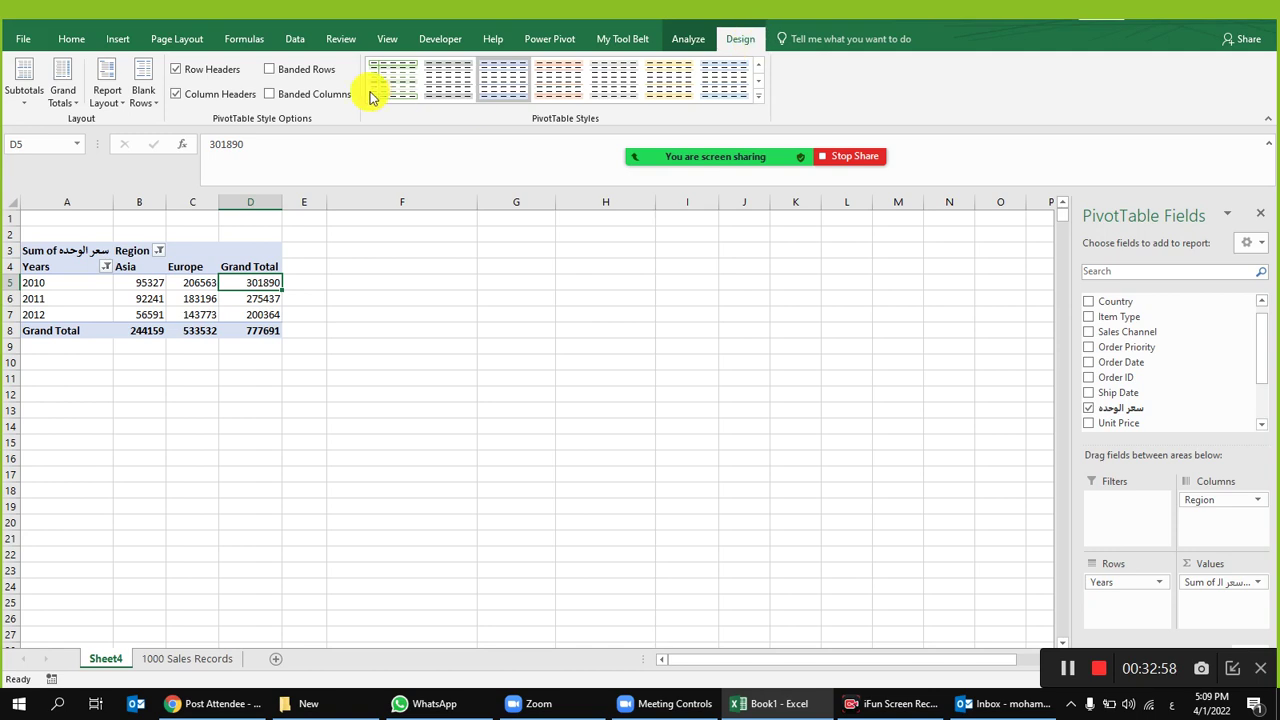
{"action": "left_click", "coordinate": [108, 92]}
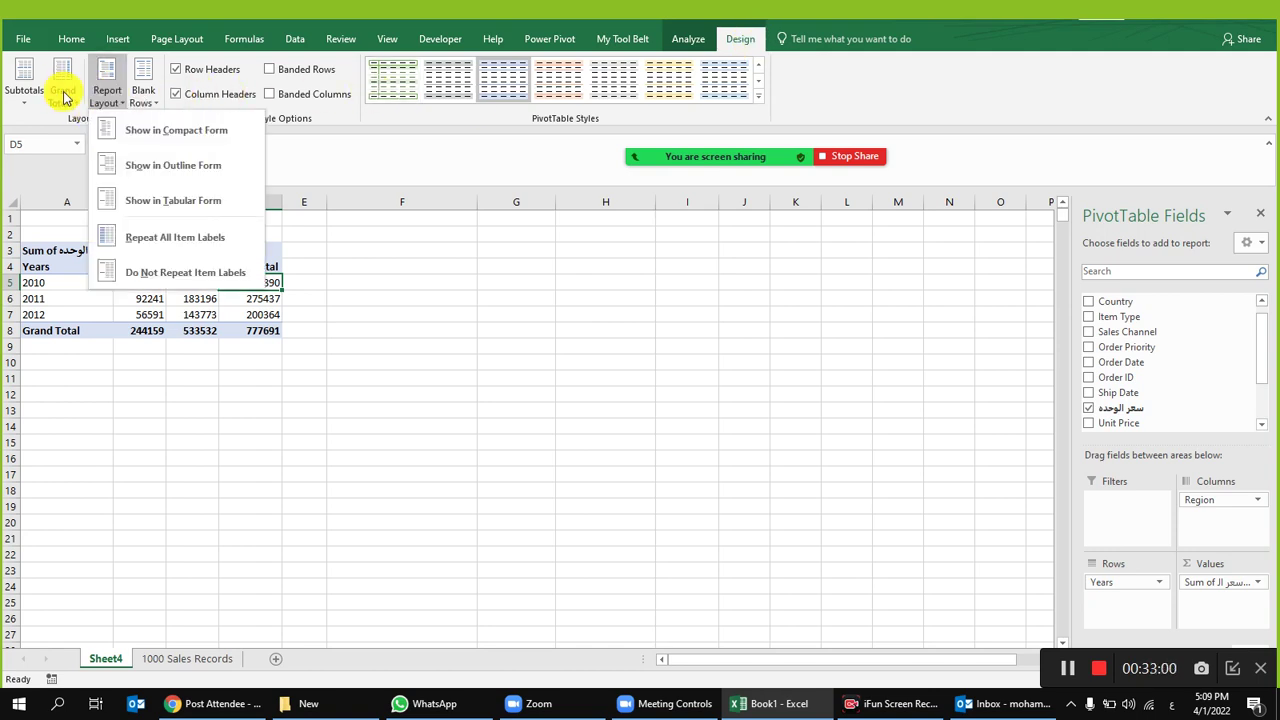
{"action": "left_click", "coordinate": [64, 96]}
{"action": "left_click", "coordinate": [60, 92]}
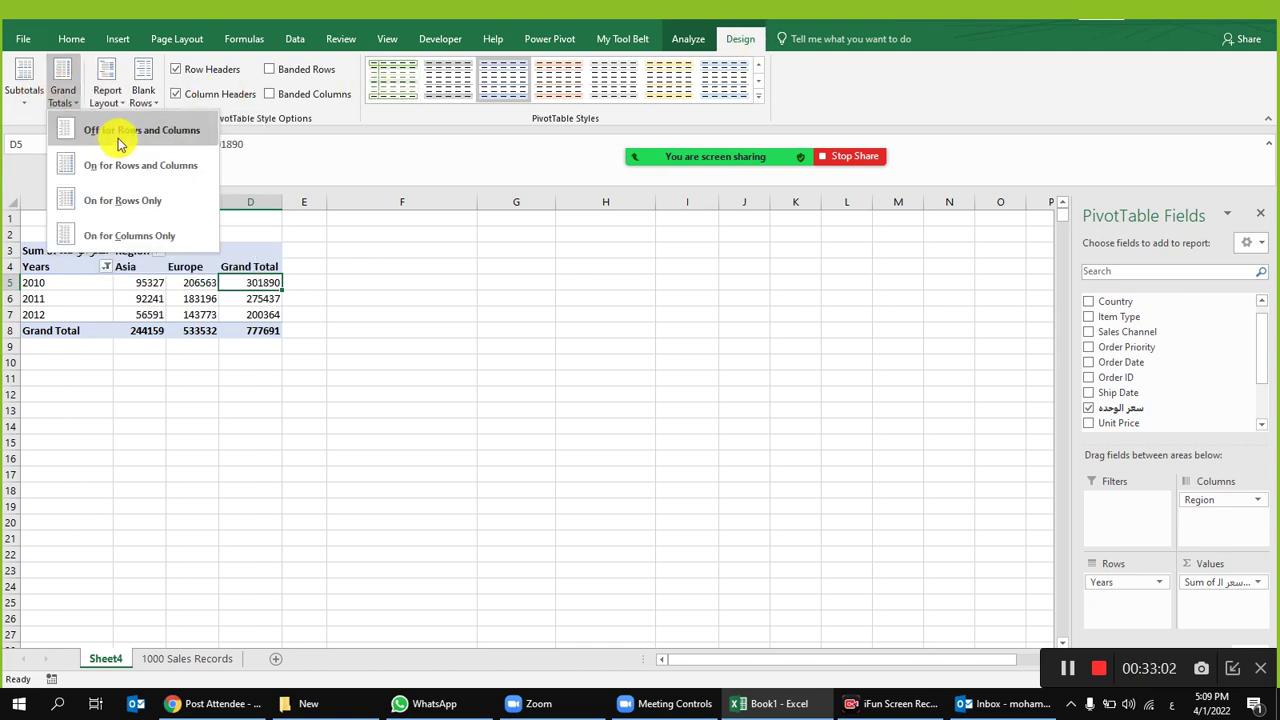
{"action": "left_click", "coordinate": [118, 143]}
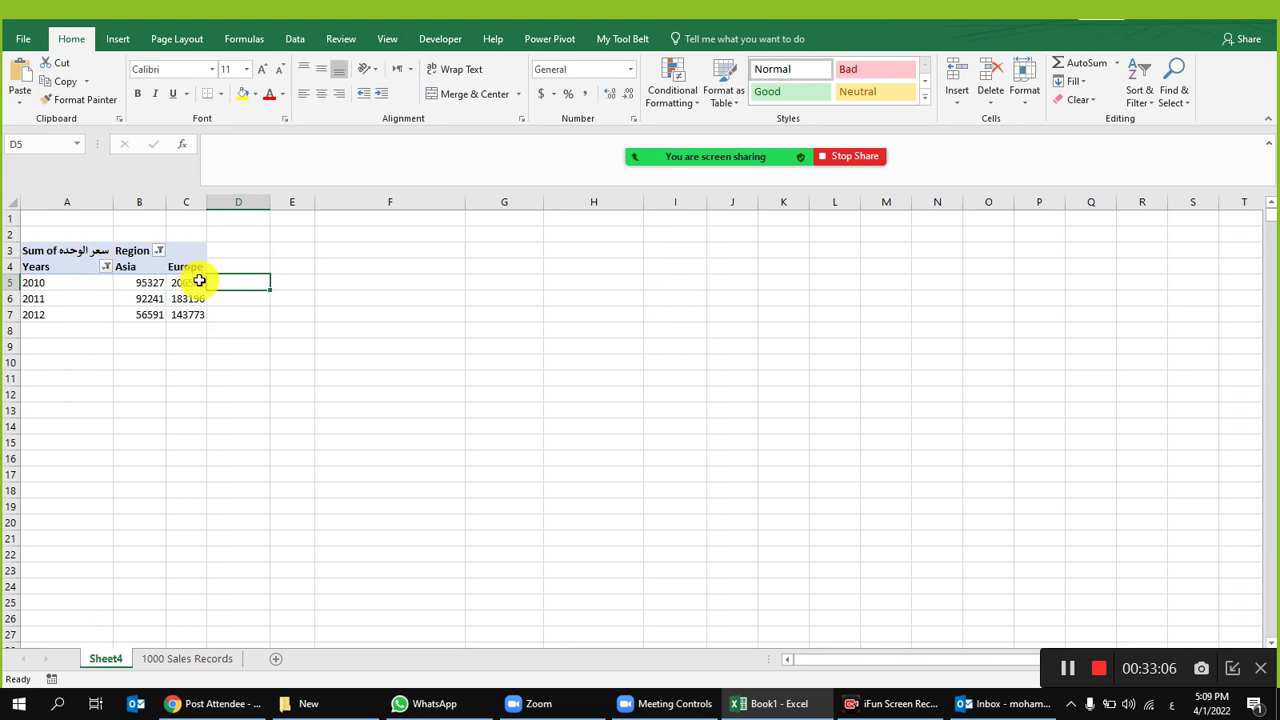
{"action": "key", "text": "ctrl+z"}
{"action": "left_click", "coordinate": [267, 394]}
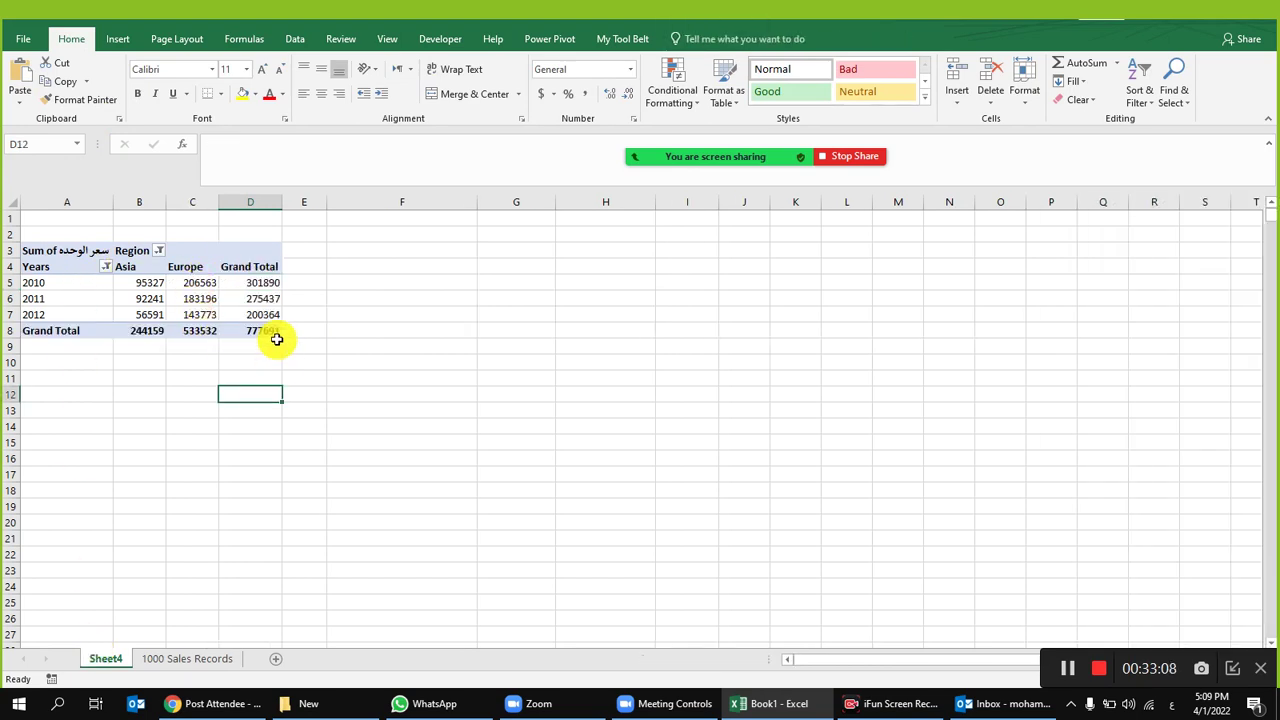
{"action": "left_click", "coordinate": [185, 298]}
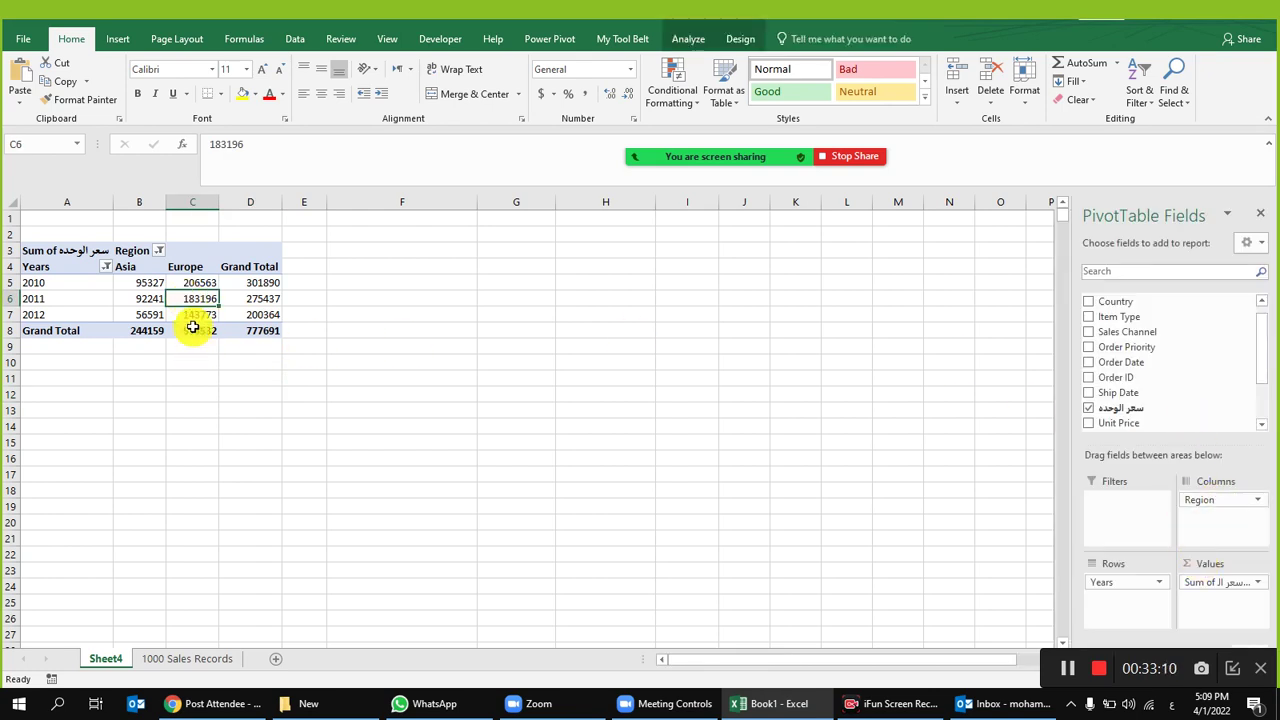
Step: Refresh all pivot data and AutoFit every column width on the sheet
{"action": "left_click", "coordinate": [295, 38]}
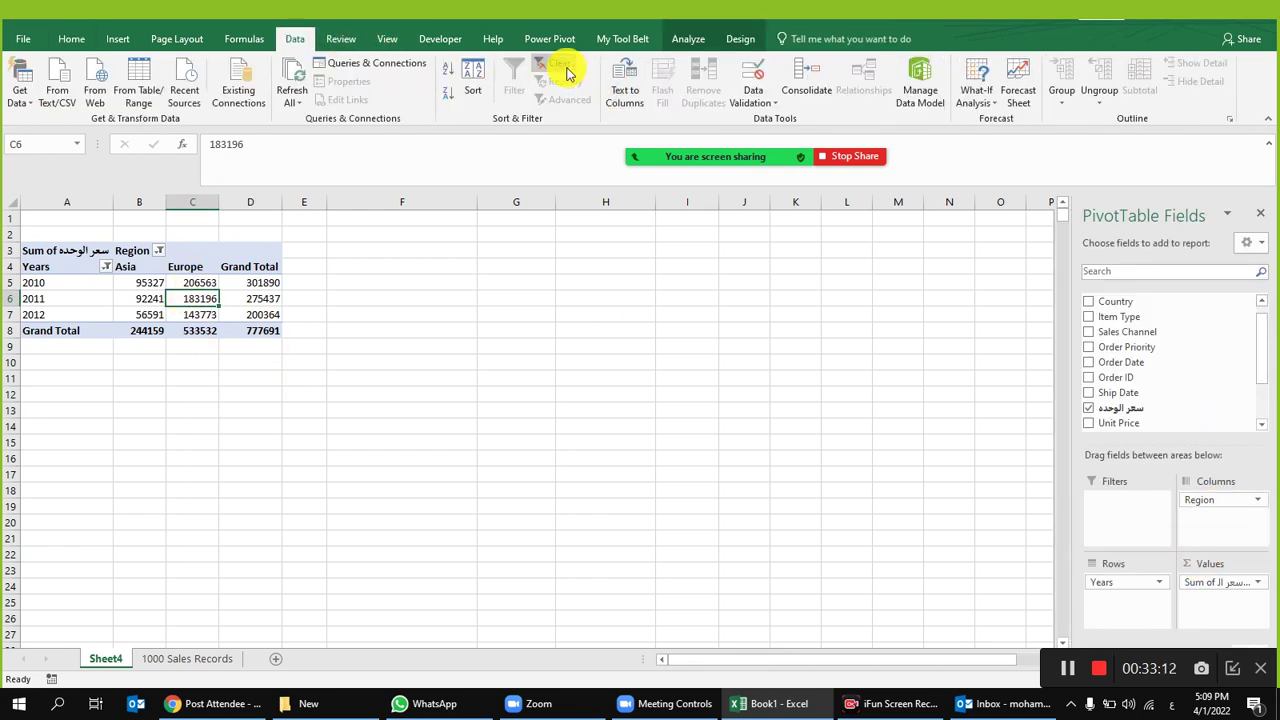
{"action": "left_click", "coordinate": [292, 90]}
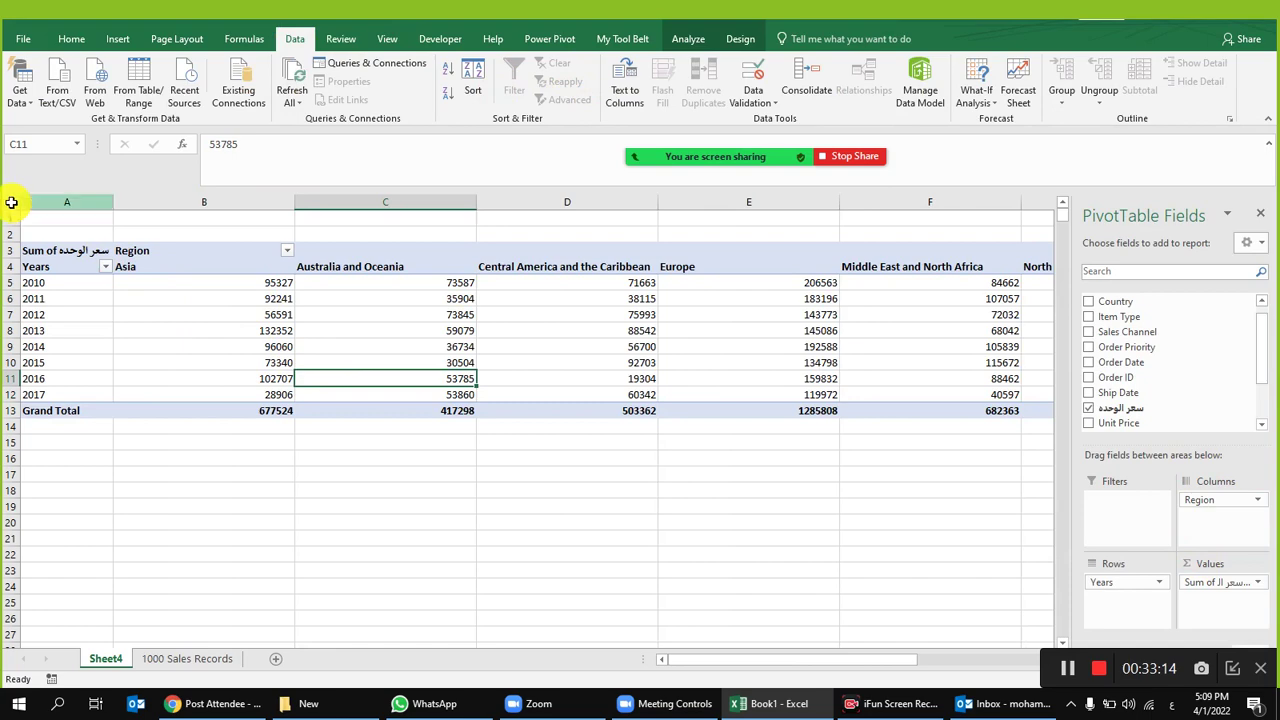
{"action": "left_click", "coordinate": [11, 201]}
{"action": "double_click", "coordinate": [113, 201]}
{"action": "left_click", "coordinate": [69, 283]}
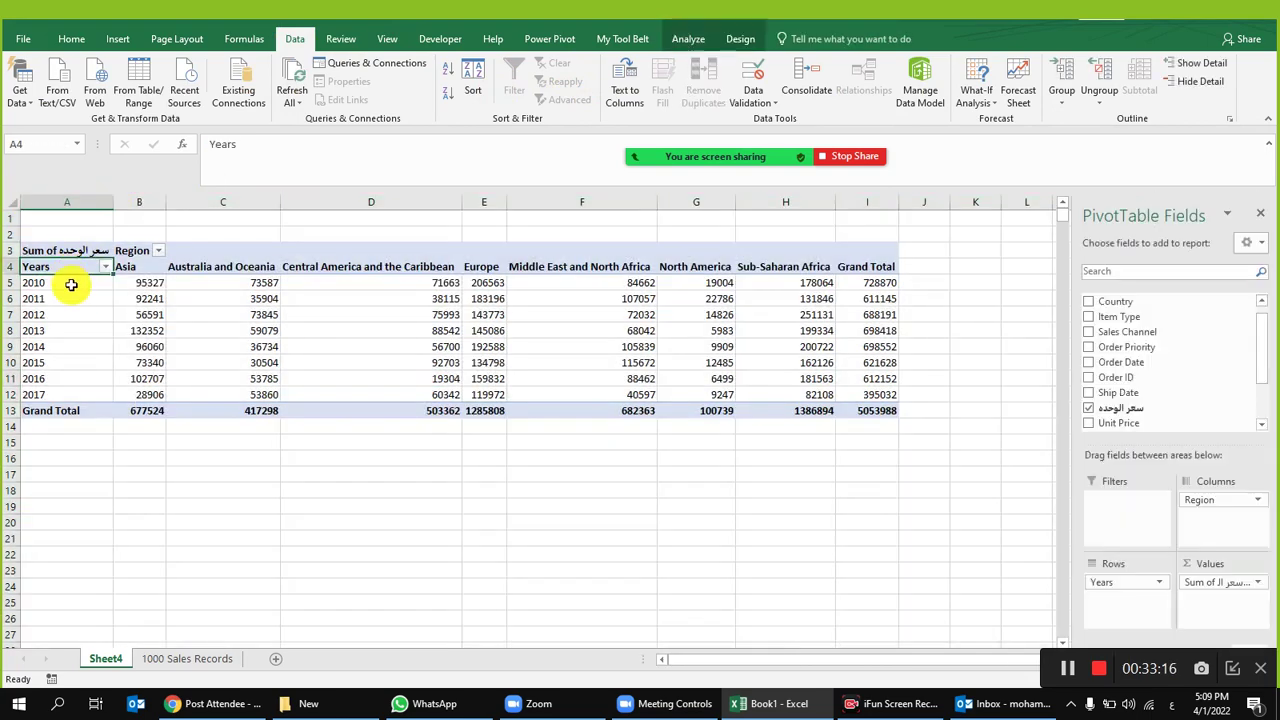
Step: Review the 2010 row values across regions up to the grand total in I5
{"action": "left_click", "coordinate": [146, 281]}
{"action": "left_click", "coordinate": [220, 284]}
{"action": "left_click", "coordinate": [386, 282]}
{"action": "left_click", "coordinate": [557, 286]}
{"action": "left_click_drag", "start_coordinate": [885, 282], "coordinate": [625, 282]}
{"action": "left_click", "coordinate": [249, 306]}
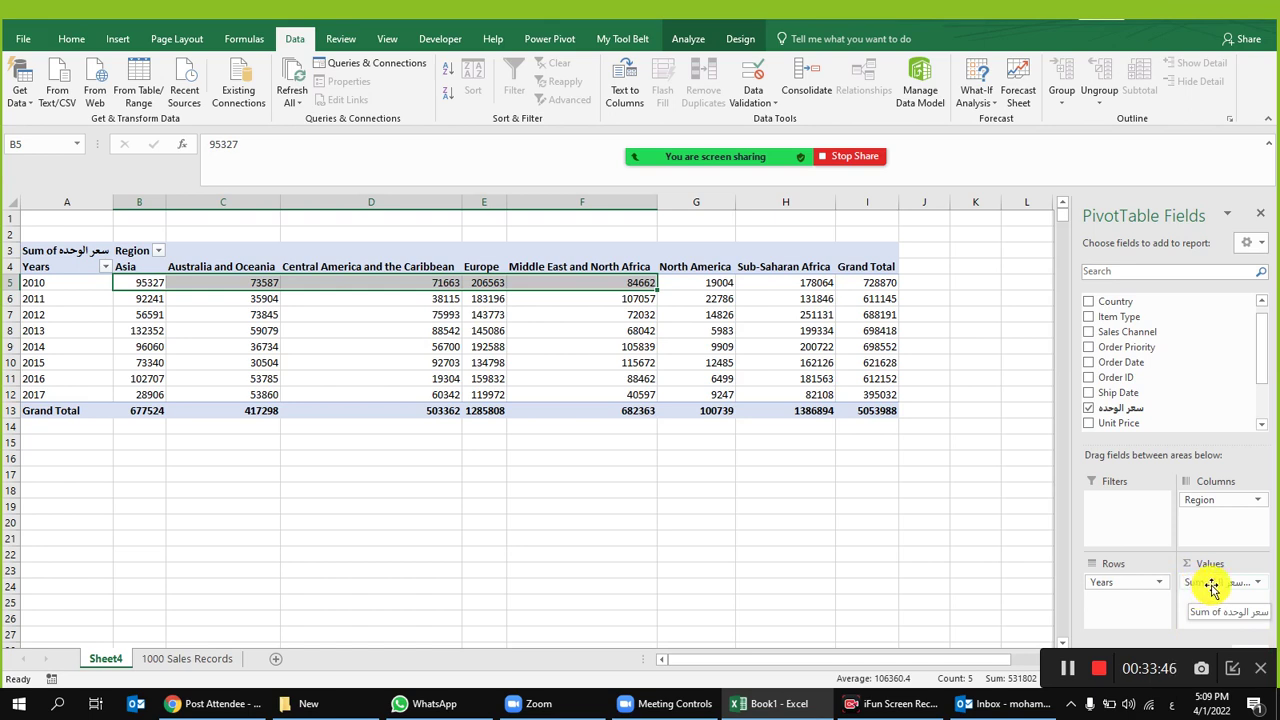
Step: Change the unit price value field to summarize by Count instead of Sum
{"action": "left_click", "coordinate": [1212, 588]}
{"action": "left_click", "coordinate": [924, 455]}
{"action": "left_click", "coordinate": [924, 455]}
{"action": "left_click", "coordinate": [694, 290]}
{"action": "left_click", "coordinate": [624, 290]}
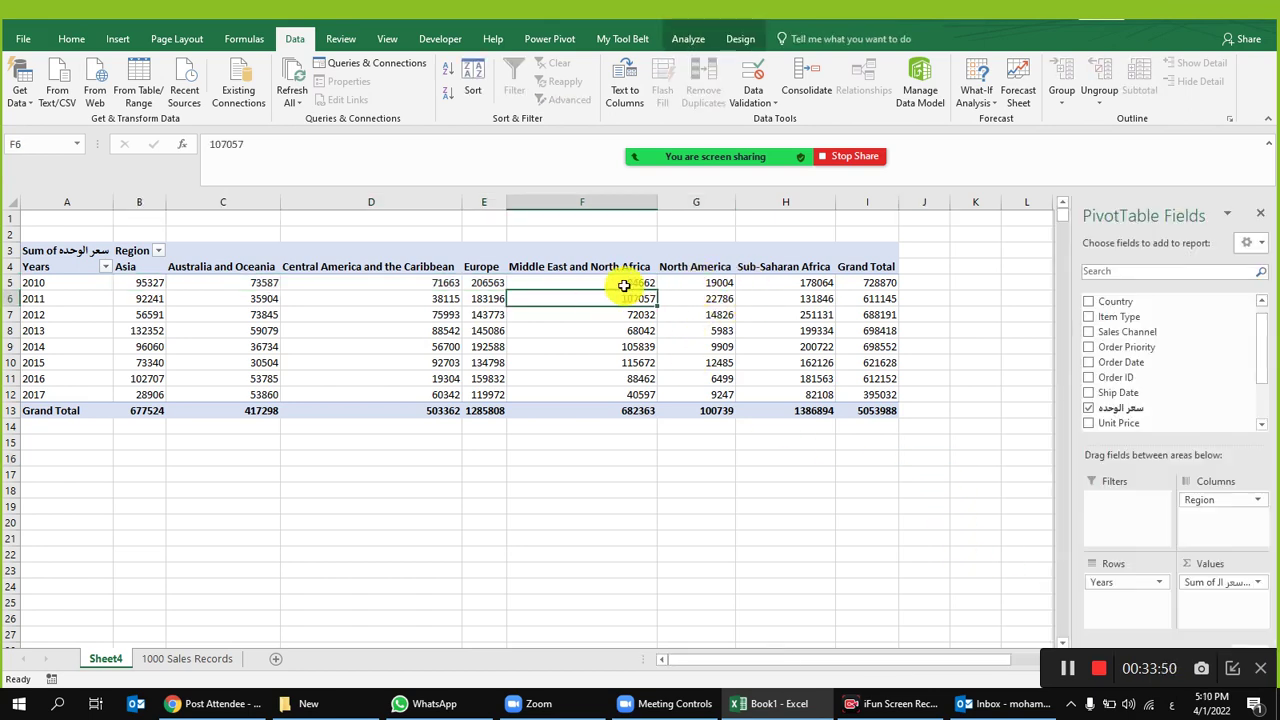
{"action": "left_click", "coordinate": [1212, 586]}
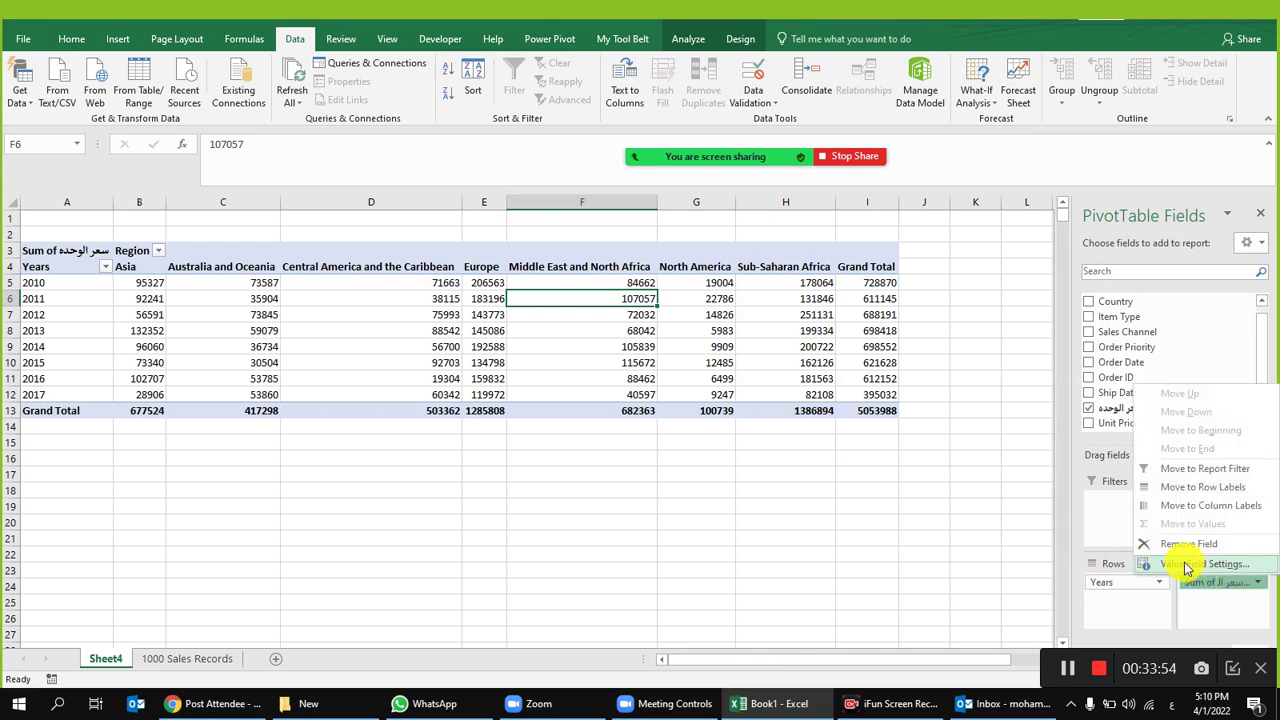
{"action": "left_click", "coordinate": [1196, 566]}
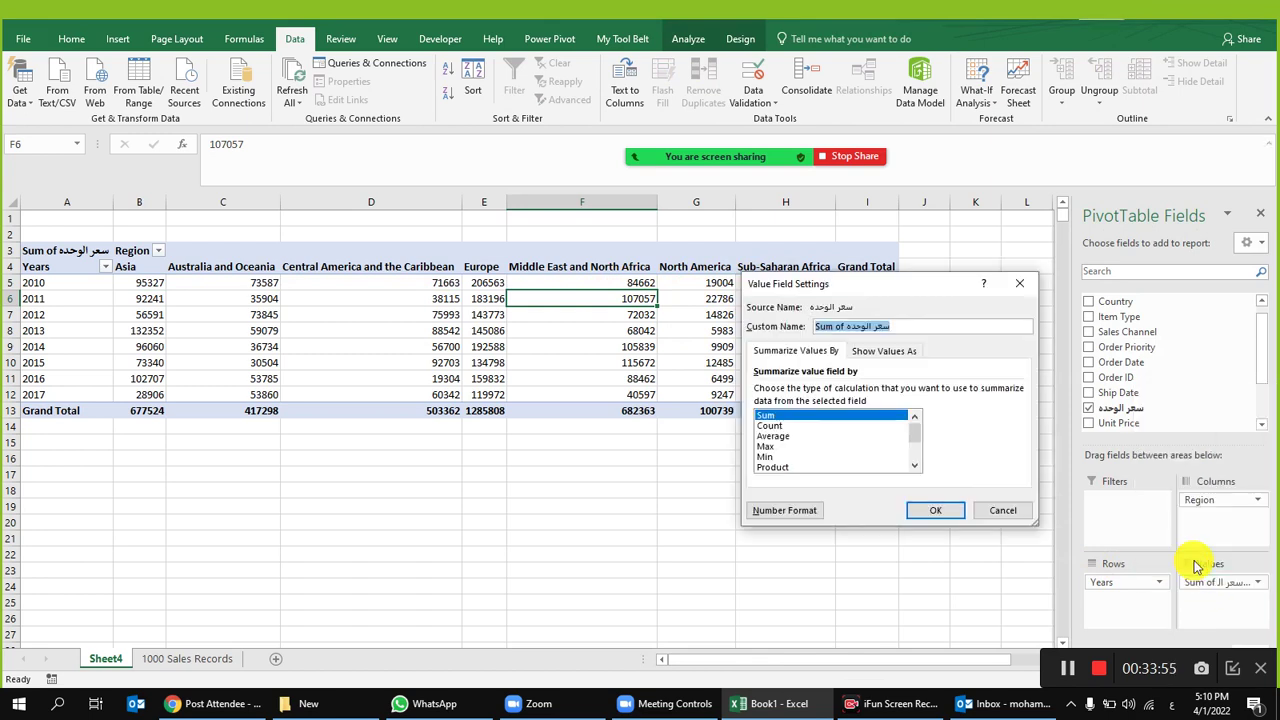
{"action": "left_click", "coordinate": [770, 426]}
{"action": "left_click", "coordinate": [930, 511]}
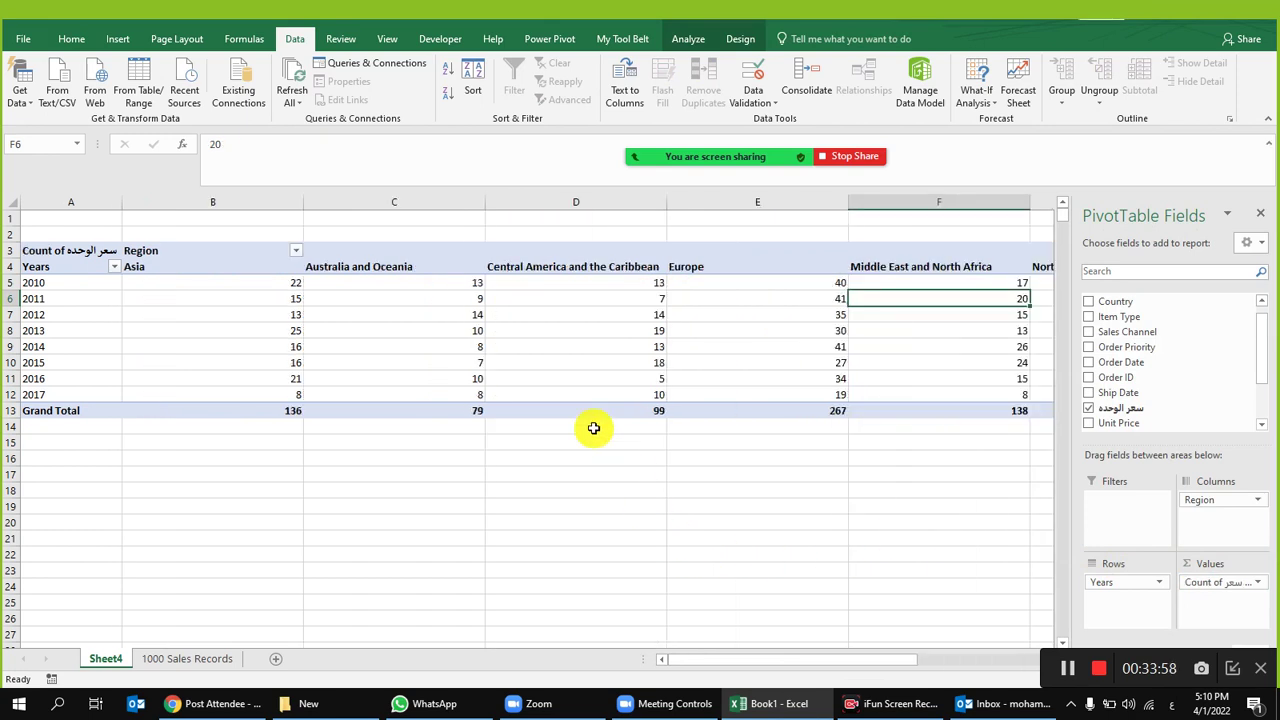
Step: AutoFit all column widths and check the 2010 Asia count in B5
{"action": "left_click", "coordinate": [10, 216]}
{"action": "left_click", "coordinate": [13, 201]}
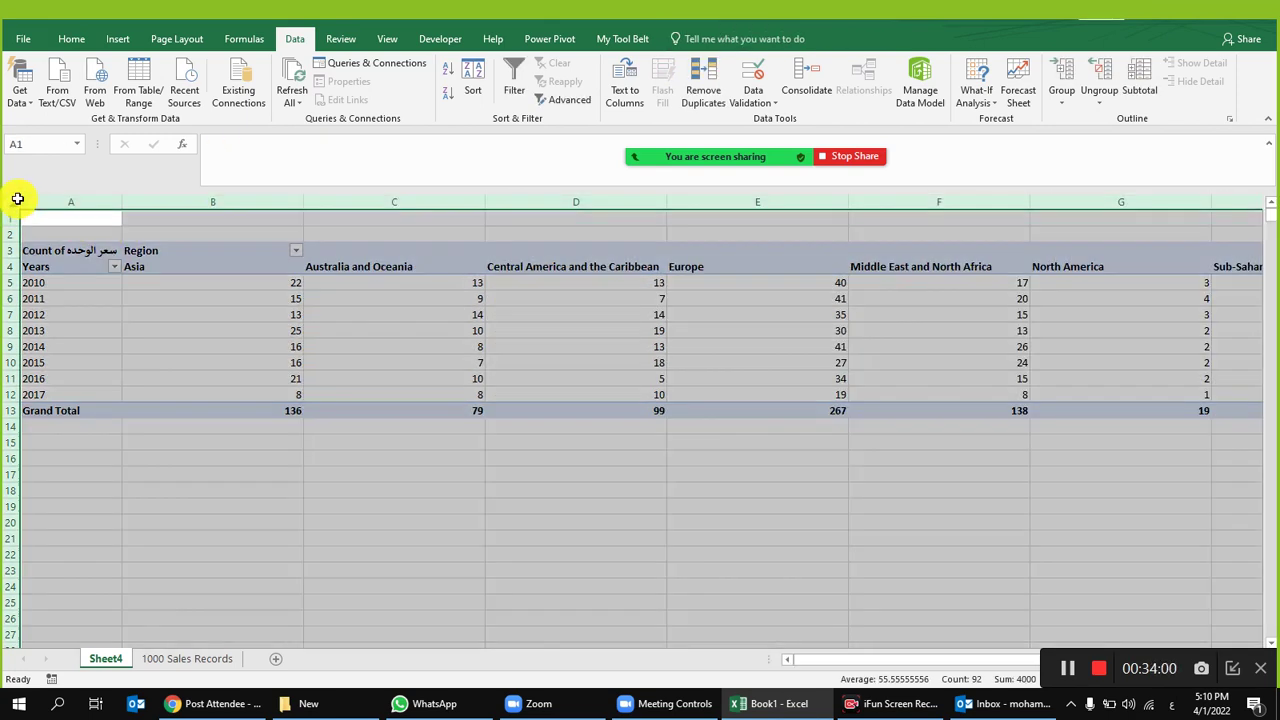
{"action": "double_click", "coordinate": [123, 201]}
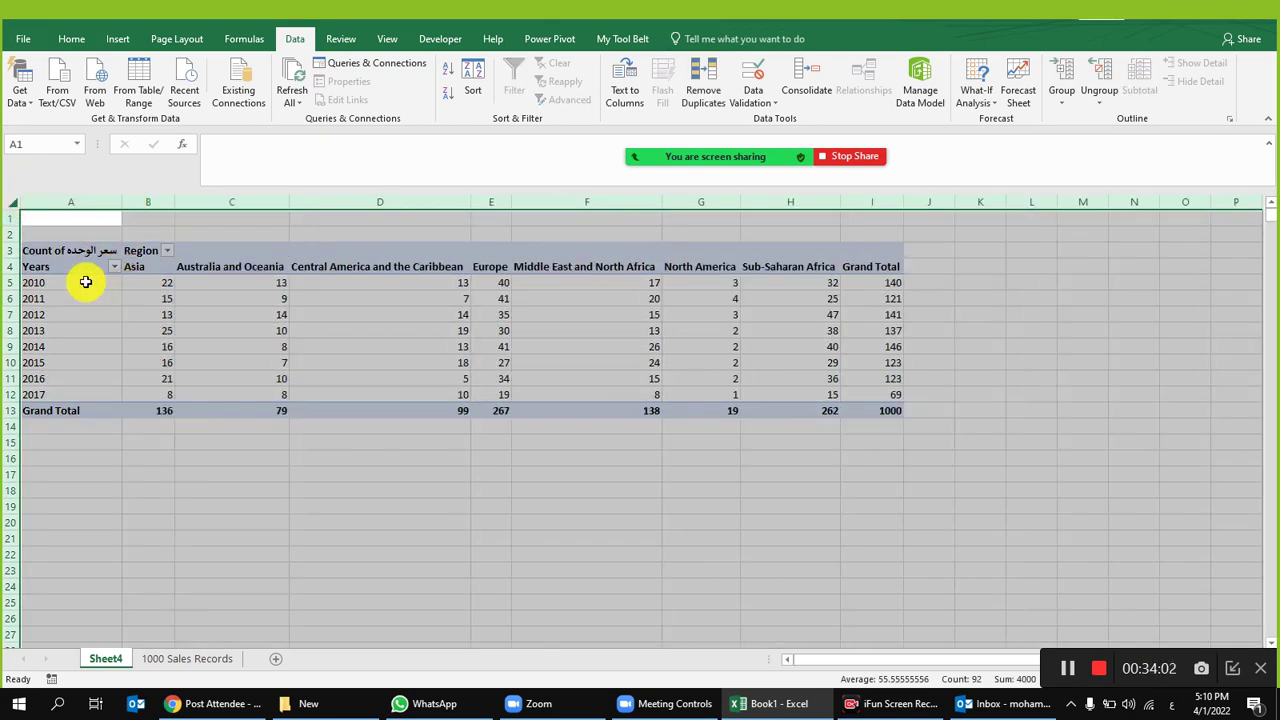
{"action": "left_click", "coordinate": [86, 282]}
{"action": "left_click", "coordinate": [163, 279]}
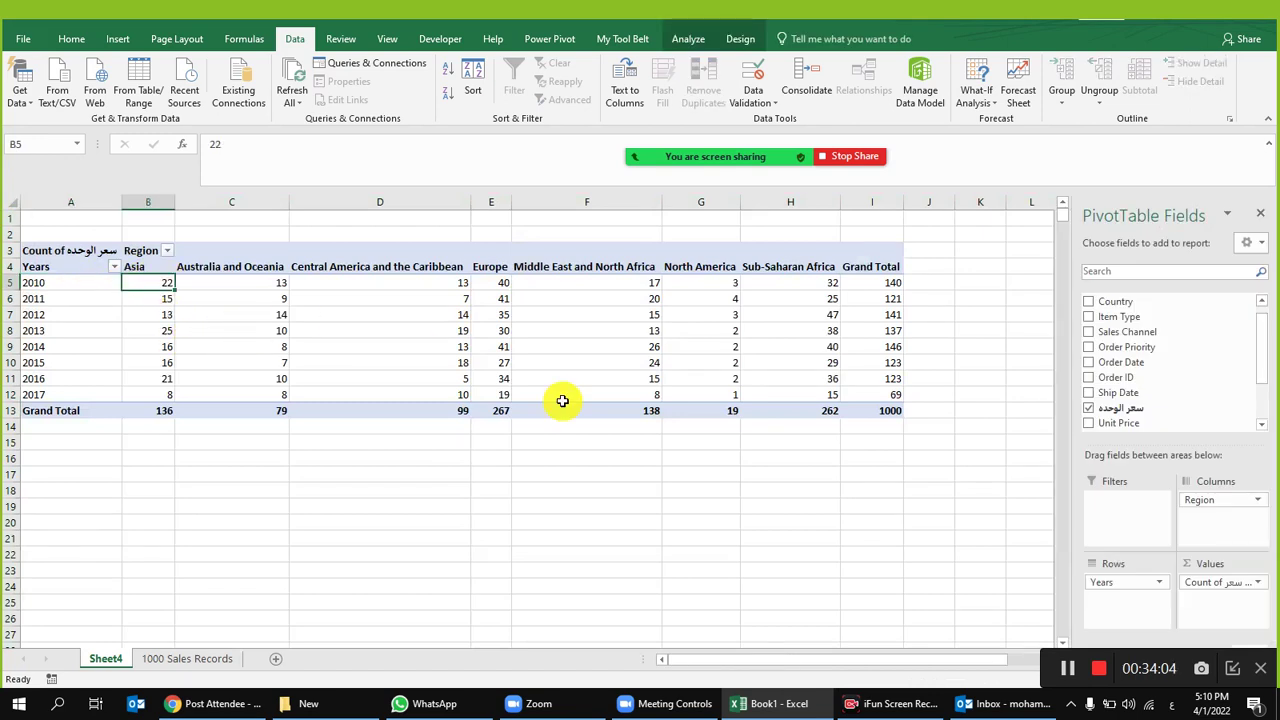
{"action": "mouse_move", "coordinate": [562, 402]}
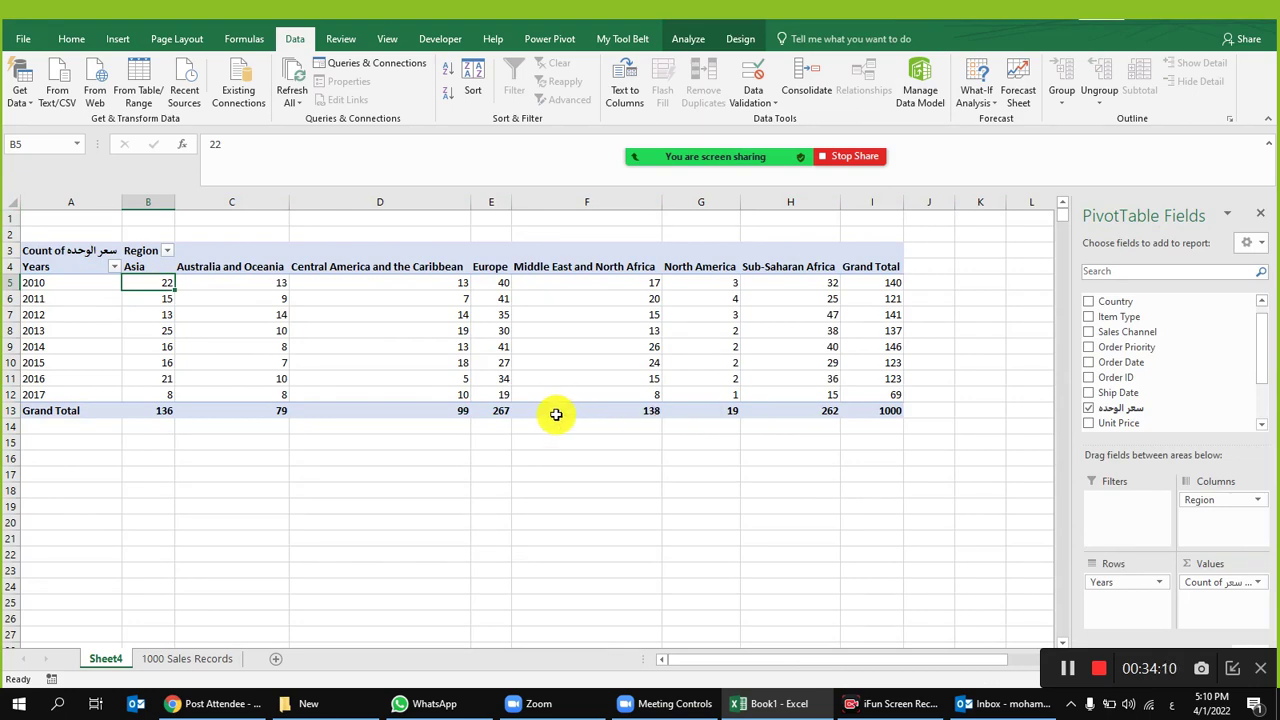
Step: On the 1000 Sales Records sheet, filter Order Date to 2010 only
{"action": "left_click", "coordinate": [171, 658]}
{"action": "left_click", "coordinate": [188, 251]}
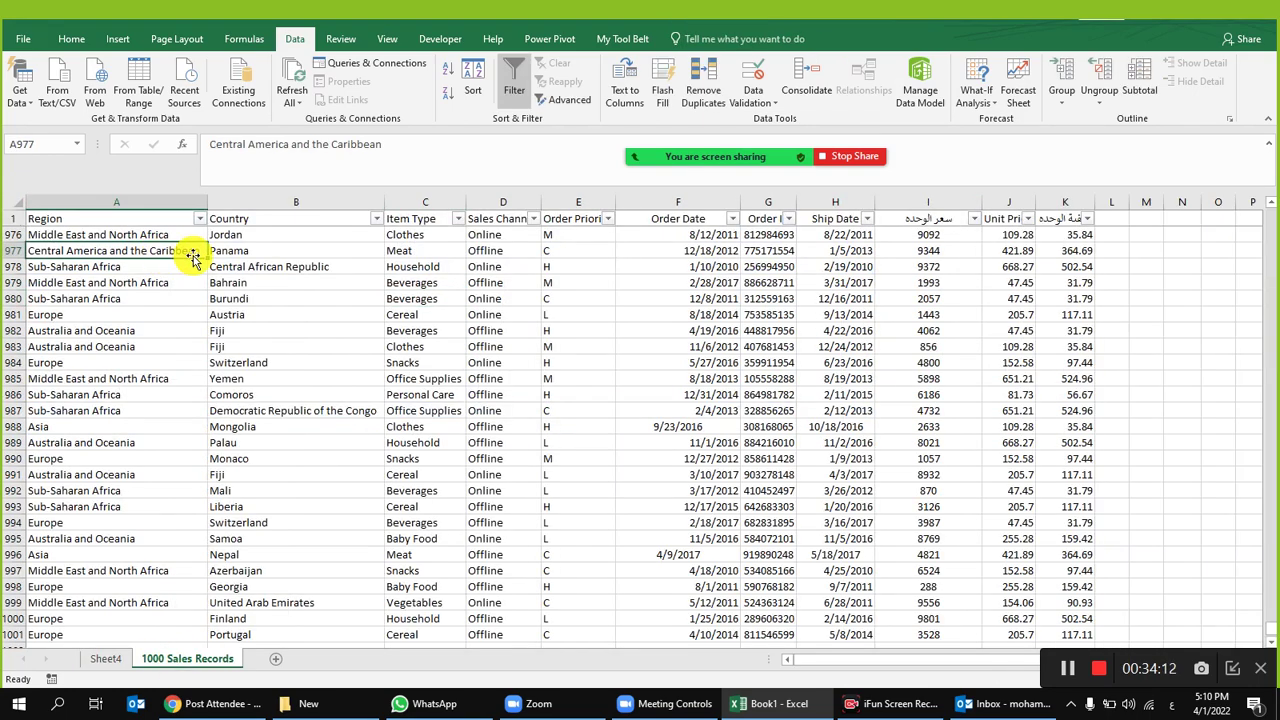
{"action": "left_click", "coordinate": [733, 218]}
{"action": "left_click", "coordinate": [733, 218]}
{"action": "left_click", "coordinate": [733, 218]}
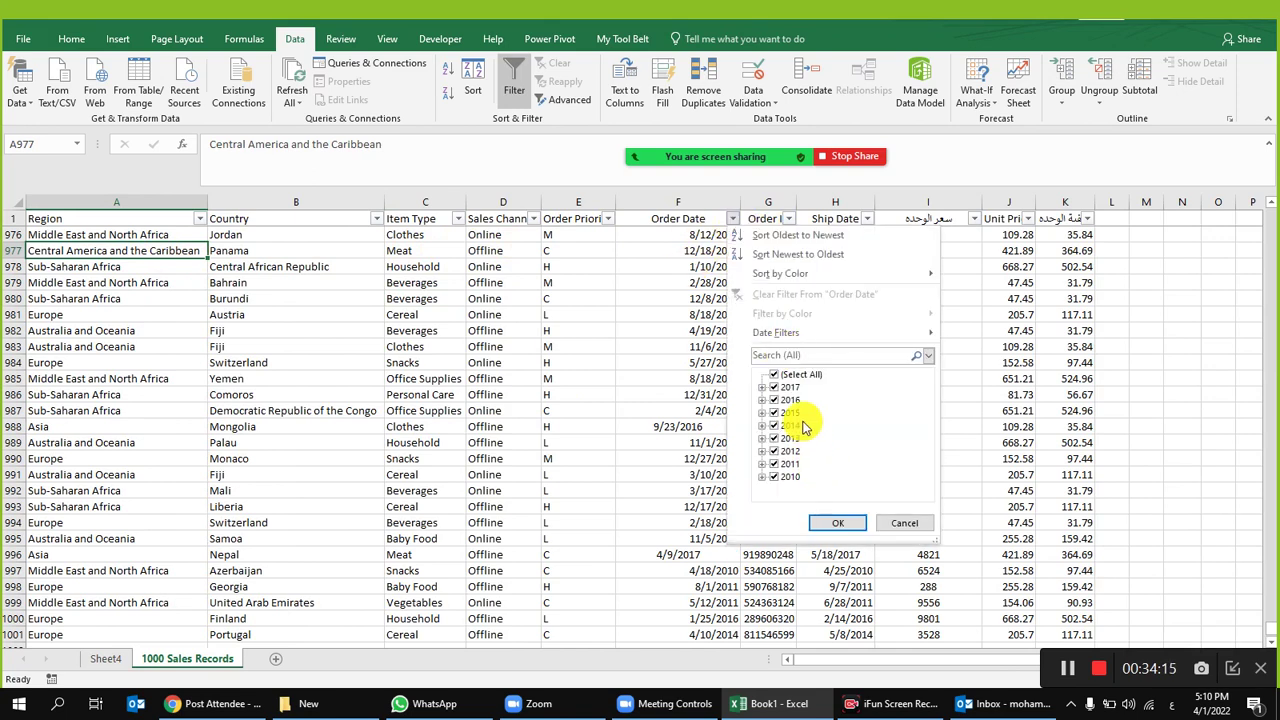
{"action": "left_click", "coordinate": [774, 374]}
{"action": "left_click", "coordinate": [775, 478]}
{"action": "left_click", "coordinate": [836, 523]}
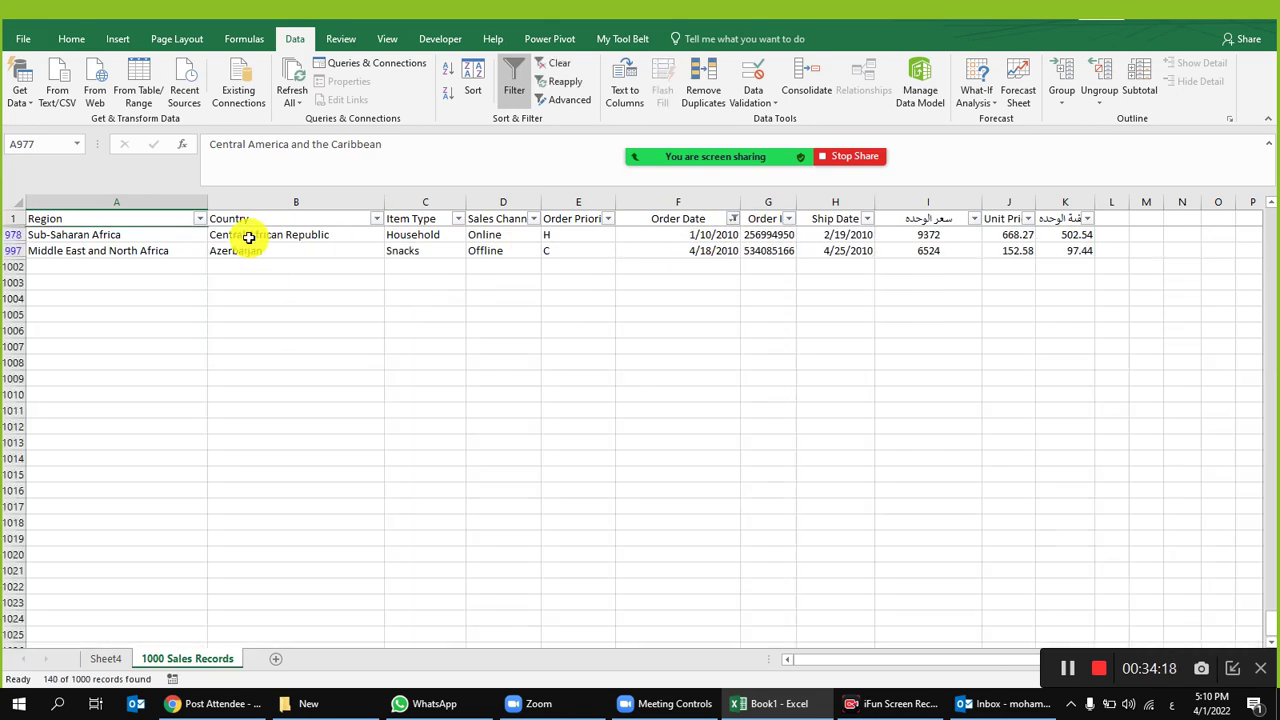
Step: Filter Region to Asia, confirm 22 unit price entries, then clear all filters
{"action": "scroll", "coordinate": [185, 300], "scroll_direction": "up", "scroll_amount": 3}
{"action": "scroll", "coordinate": [185, 300], "scroll_direction": "up", "scroll_amount": 2}
{"action": "left_click", "coordinate": [200, 218]}
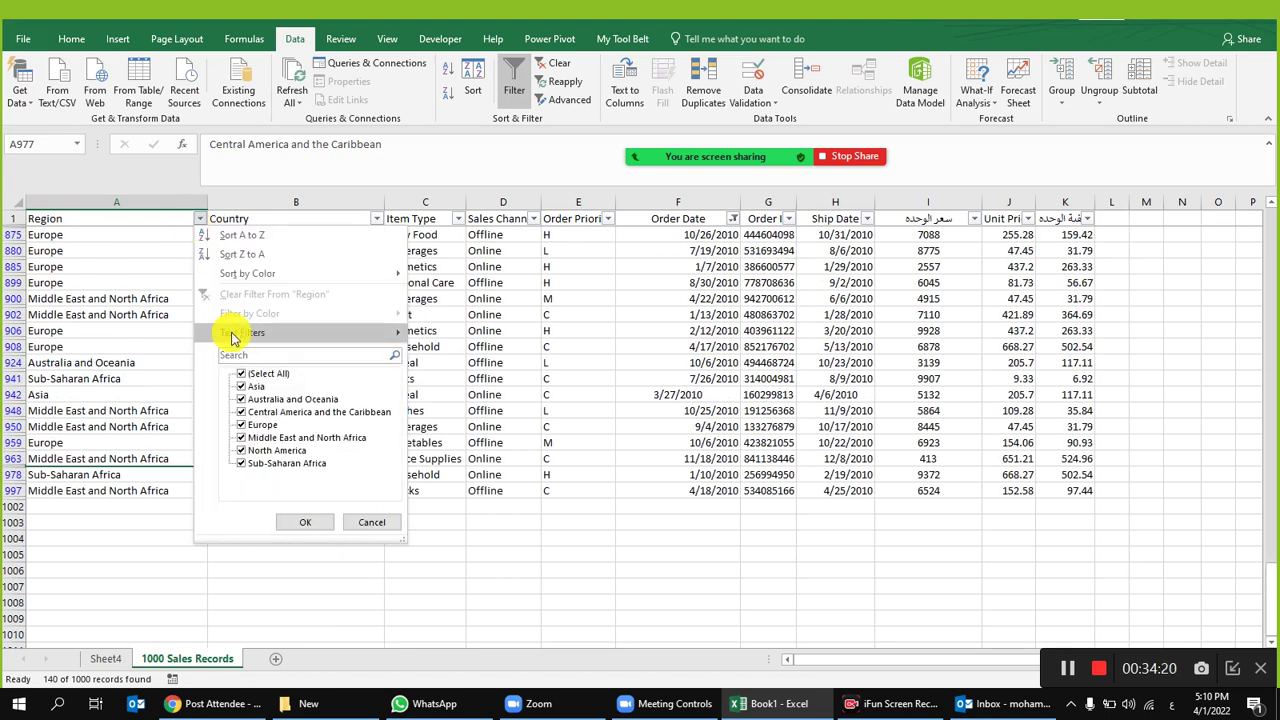
{"action": "left_click", "coordinate": [241, 373]}
{"action": "left_click", "coordinate": [243, 386]}
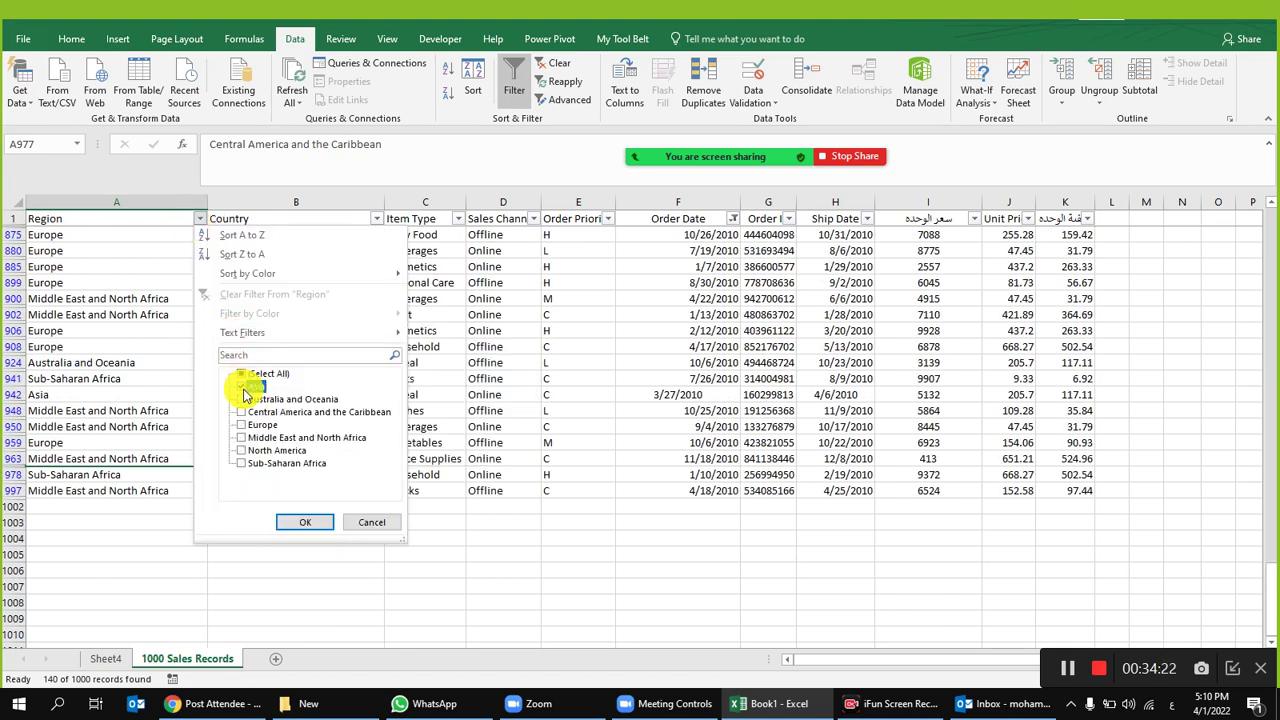
{"action": "left_click", "coordinate": [305, 522]}
{"action": "scroll", "coordinate": [1000, 360], "scroll_direction": "up", "scroll_amount": 5}
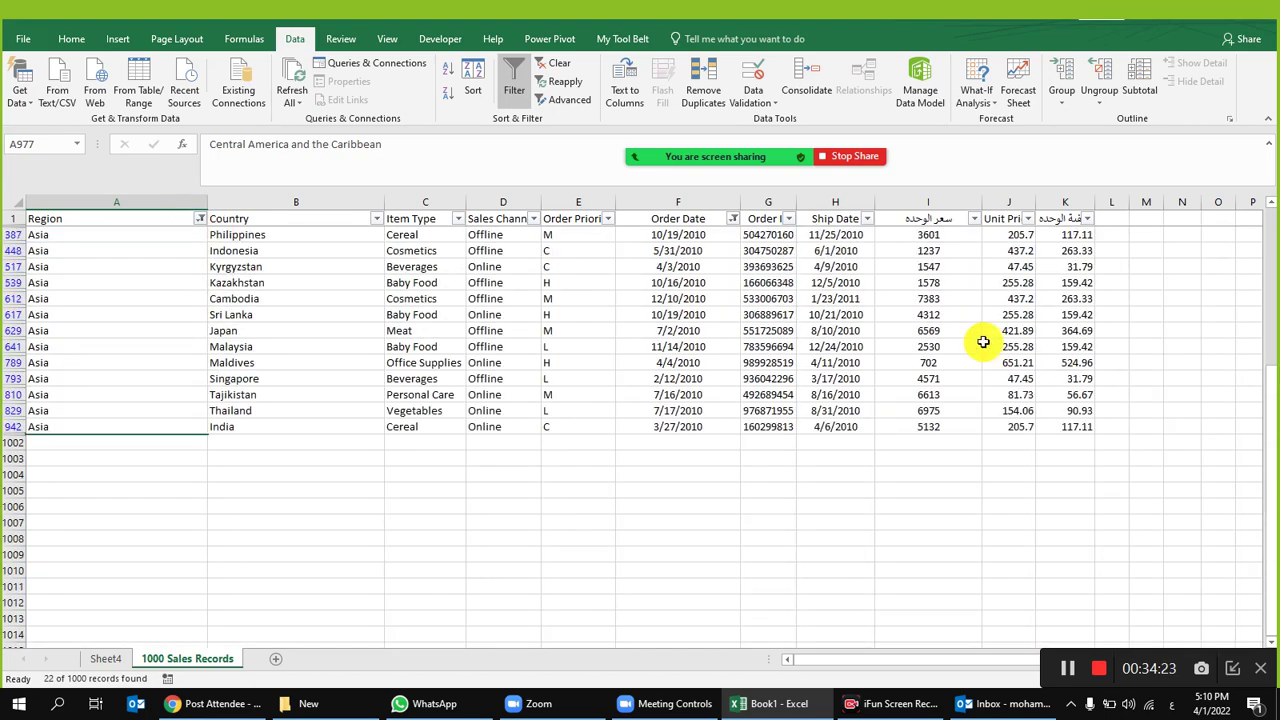
{"action": "left_click", "coordinate": [935, 202]}
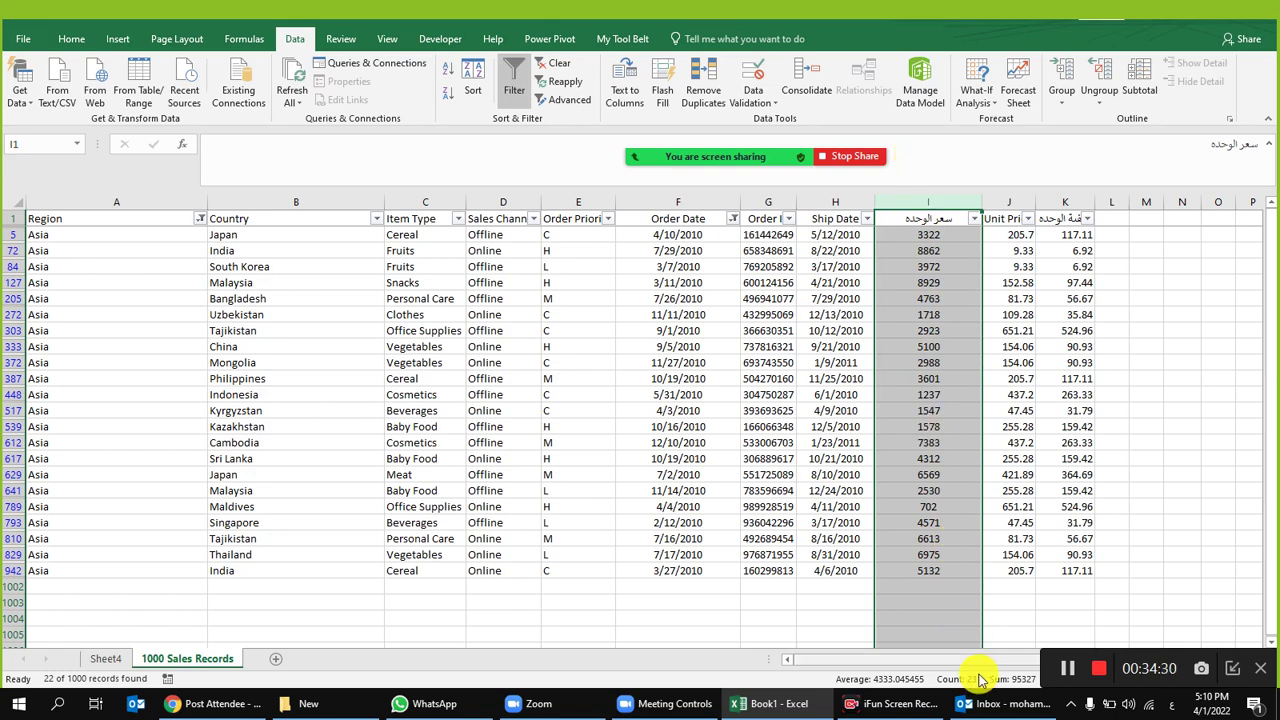
{"action": "left_click", "coordinate": [634, 347]}
{"action": "left_click", "coordinate": [553, 62]}
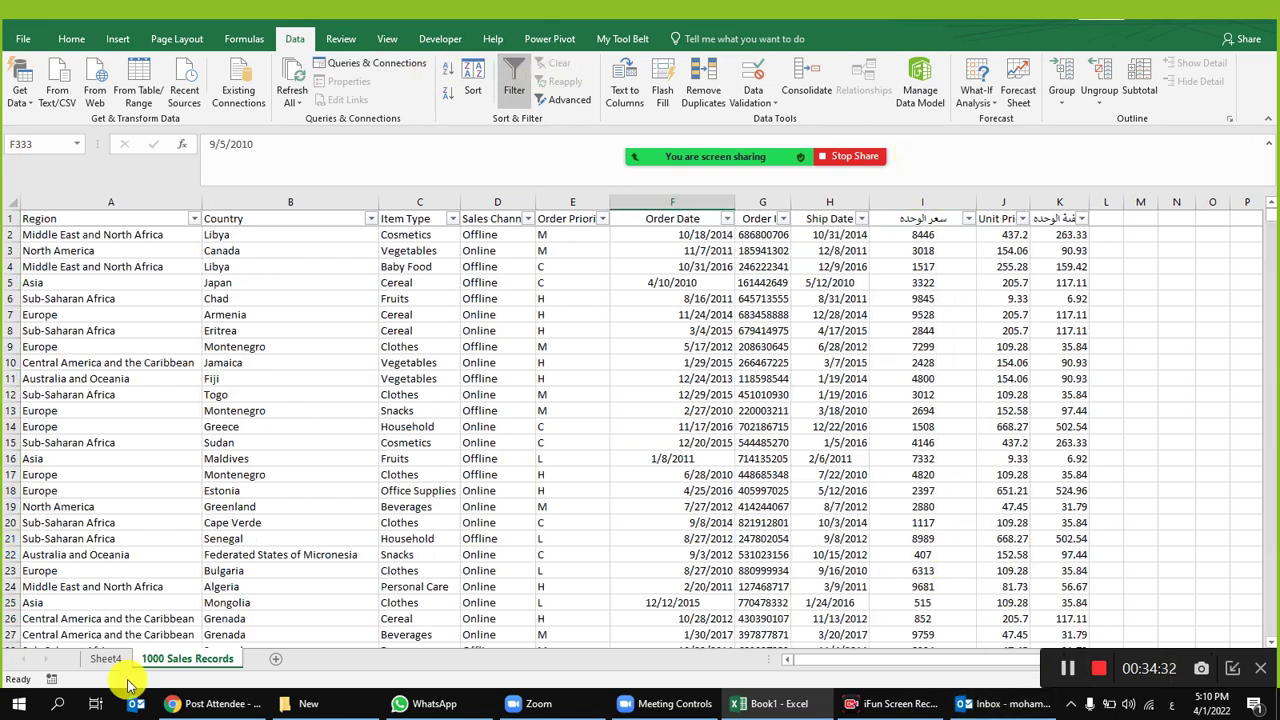
Step: Return to Sheet4 and open Value Field Settings for the Count of سعر الوحدة field
{"action": "left_click", "coordinate": [105, 658]}
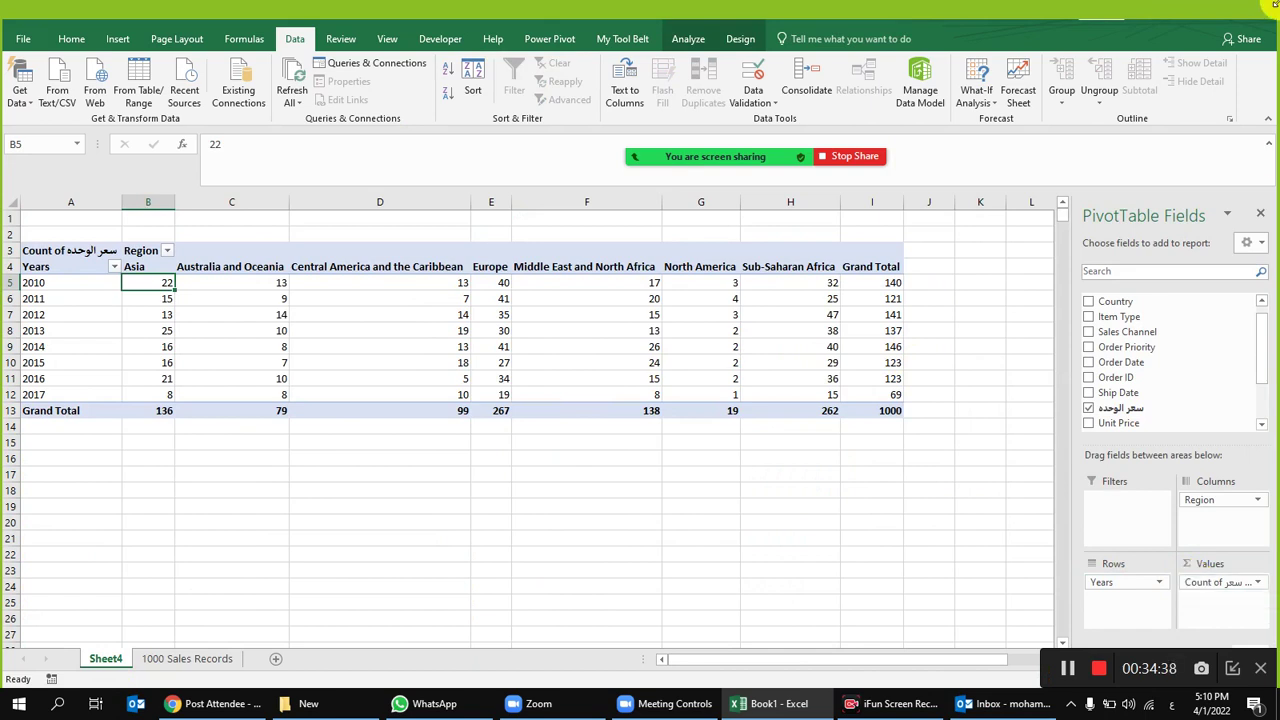
{"action": "left_click", "coordinate": [1245, 584]}
{"action": "left_click", "coordinate": [1172, 565]}
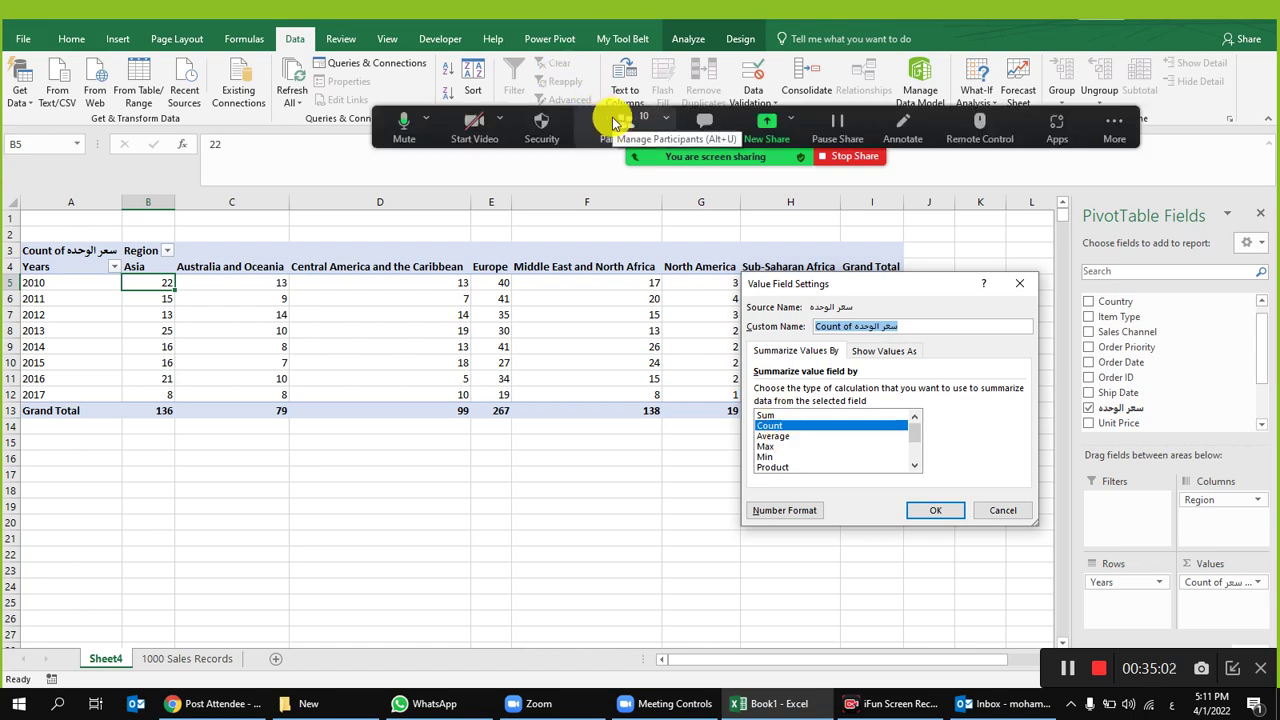
{"action": "left_click", "coordinate": [614, 121]}
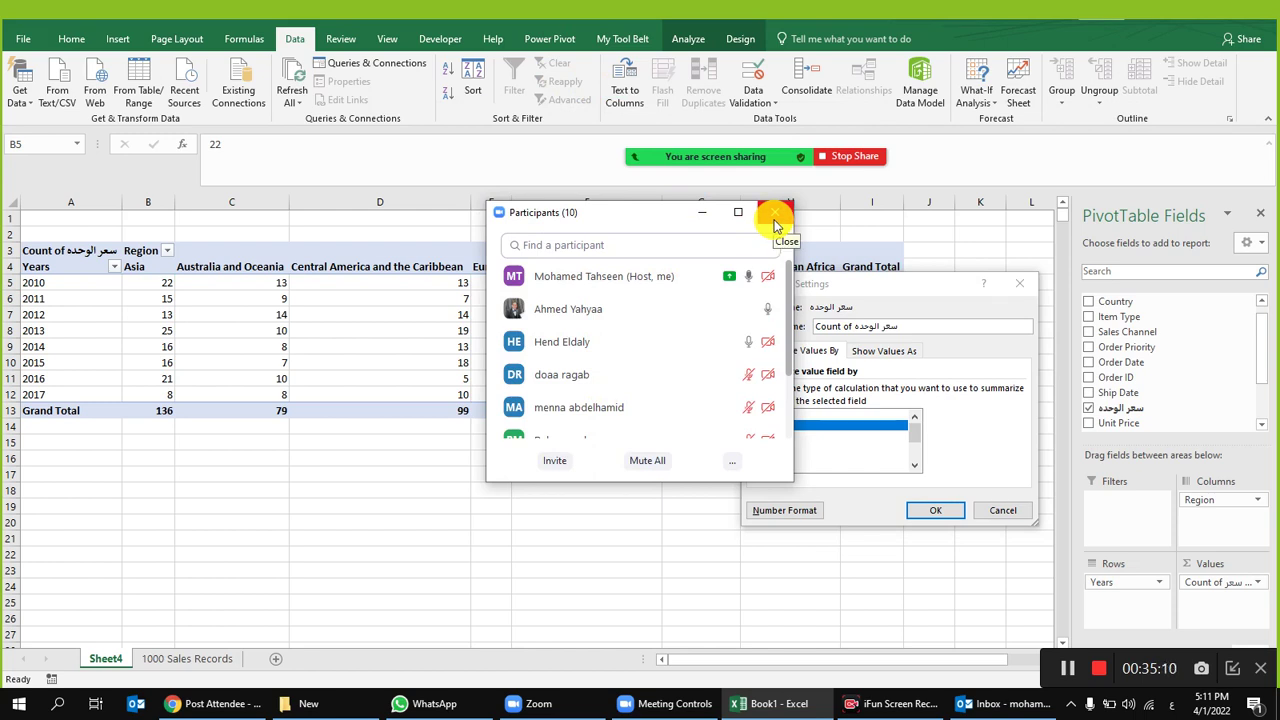
{"action": "left_click", "coordinate": [775, 214]}
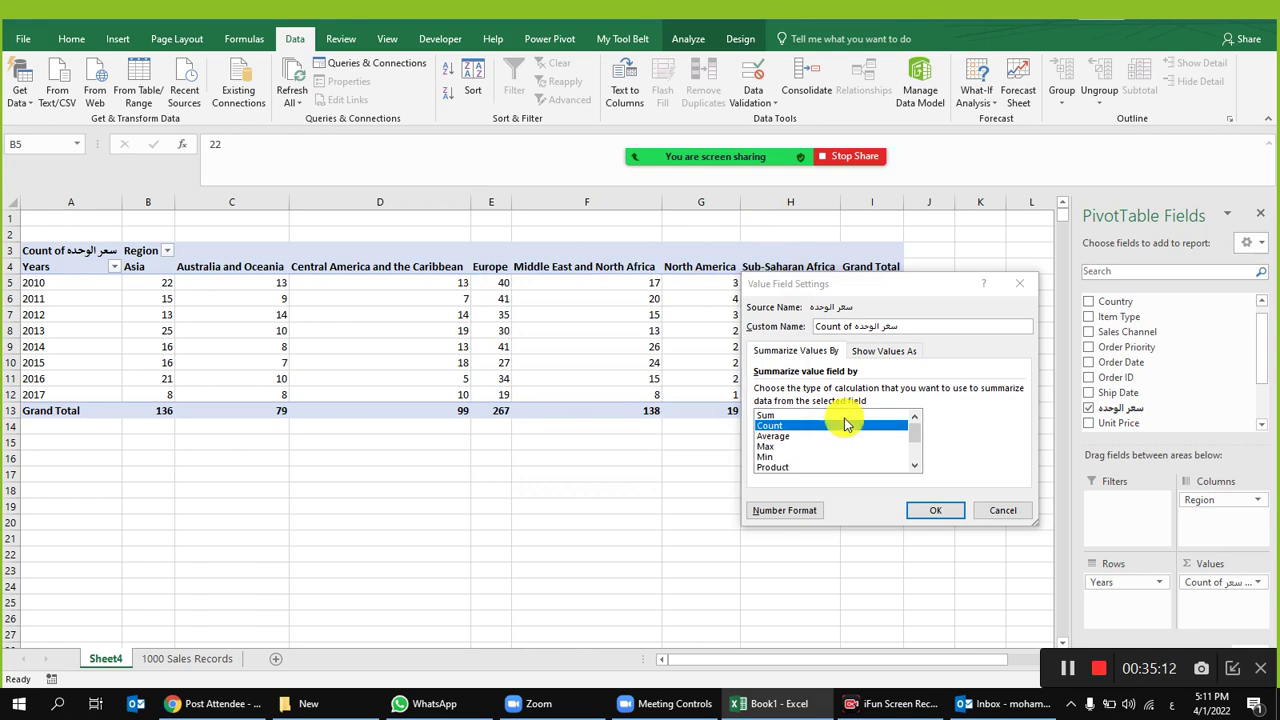
Step: Summarize the سعر الوحدة values by Average instead of Count
{"action": "double_click", "coordinate": [790, 438]}
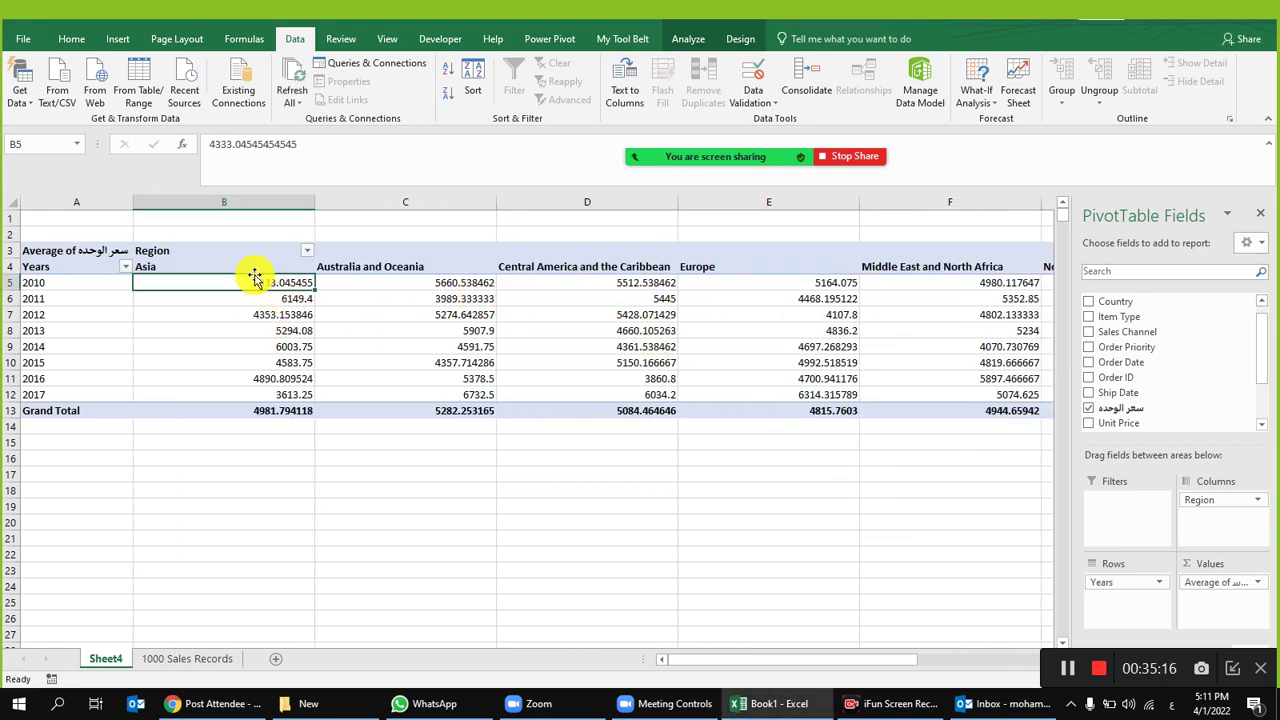
{"action": "left_click", "coordinate": [244, 197]}
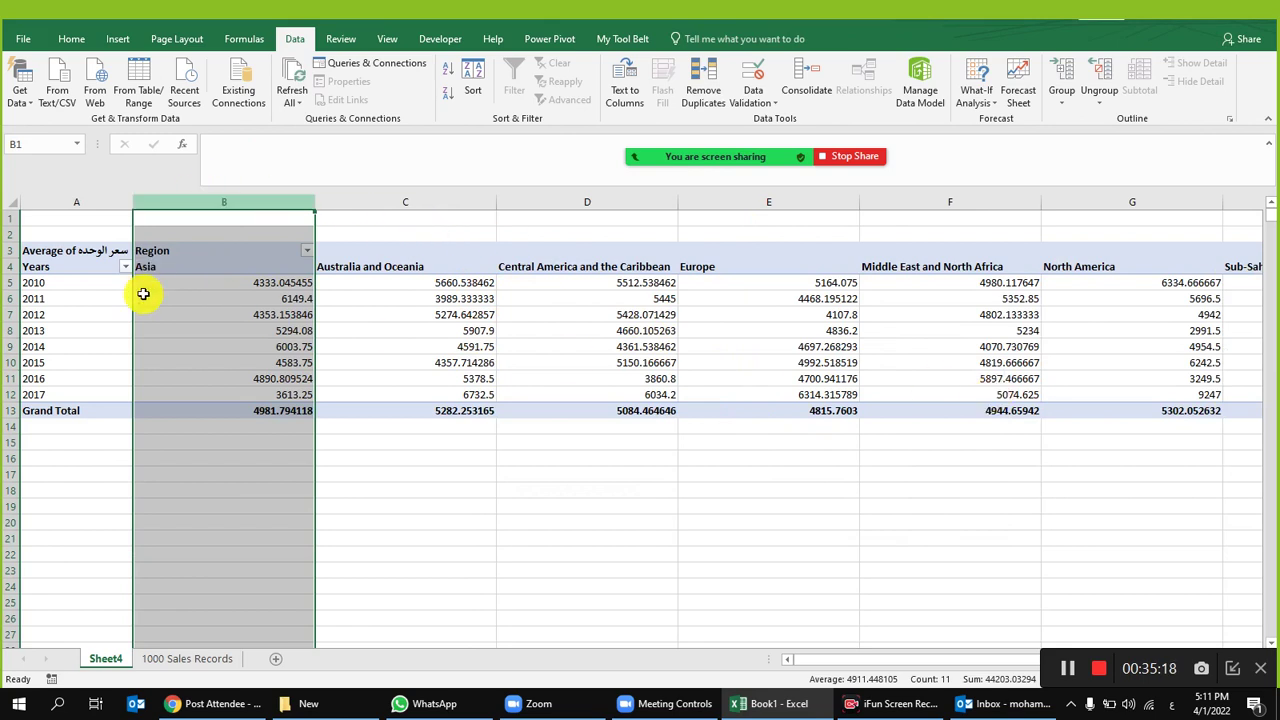
{"action": "left_click", "coordinate": [214, 346]}
Step: Filter the pivot regions to Asia and Australia and Oceania, then select columns B–D
{"action": "left_click", "coordinate": [307, 251]}
{"action": "left_click", "coordinate": [148, 405]}
{"action": "left_click", "coordinate": [149, 418]}
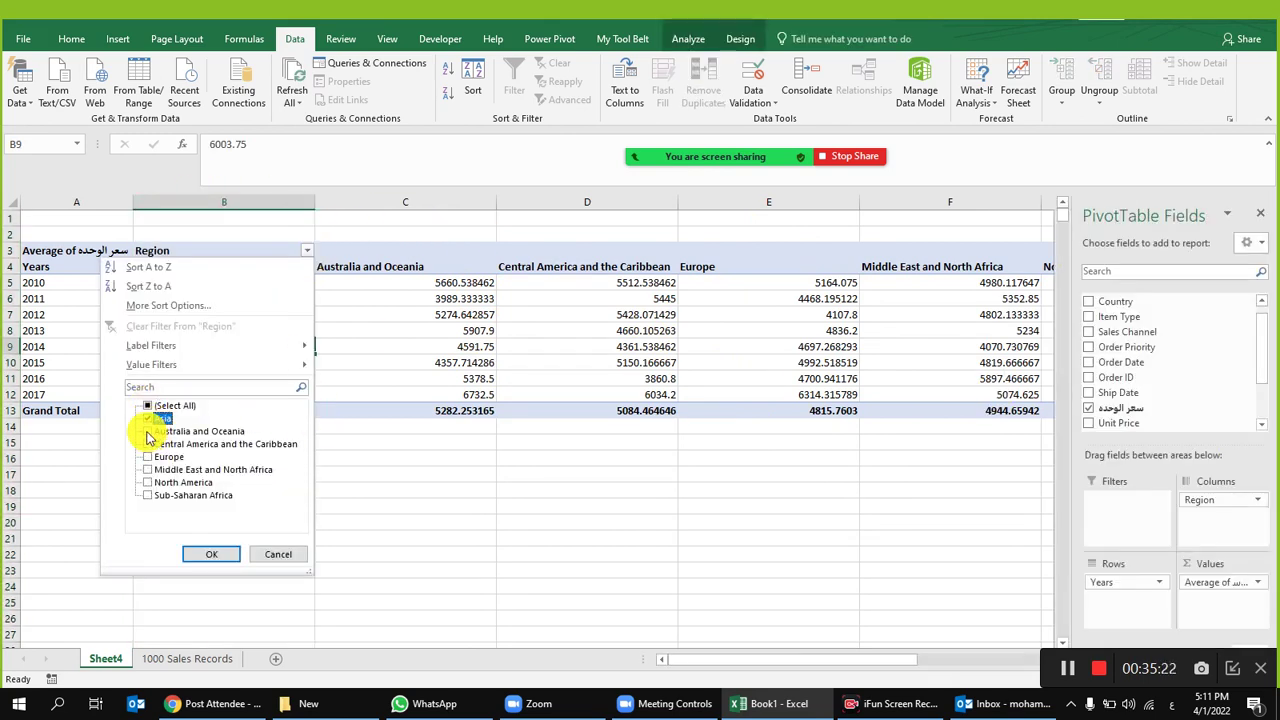
{"action": "left_click", "coordinate": [148, 431]}
{"action": "left_click", "coordinate": [220, 550]}
{"action": "left_click", "coordinate": [278, 494]}
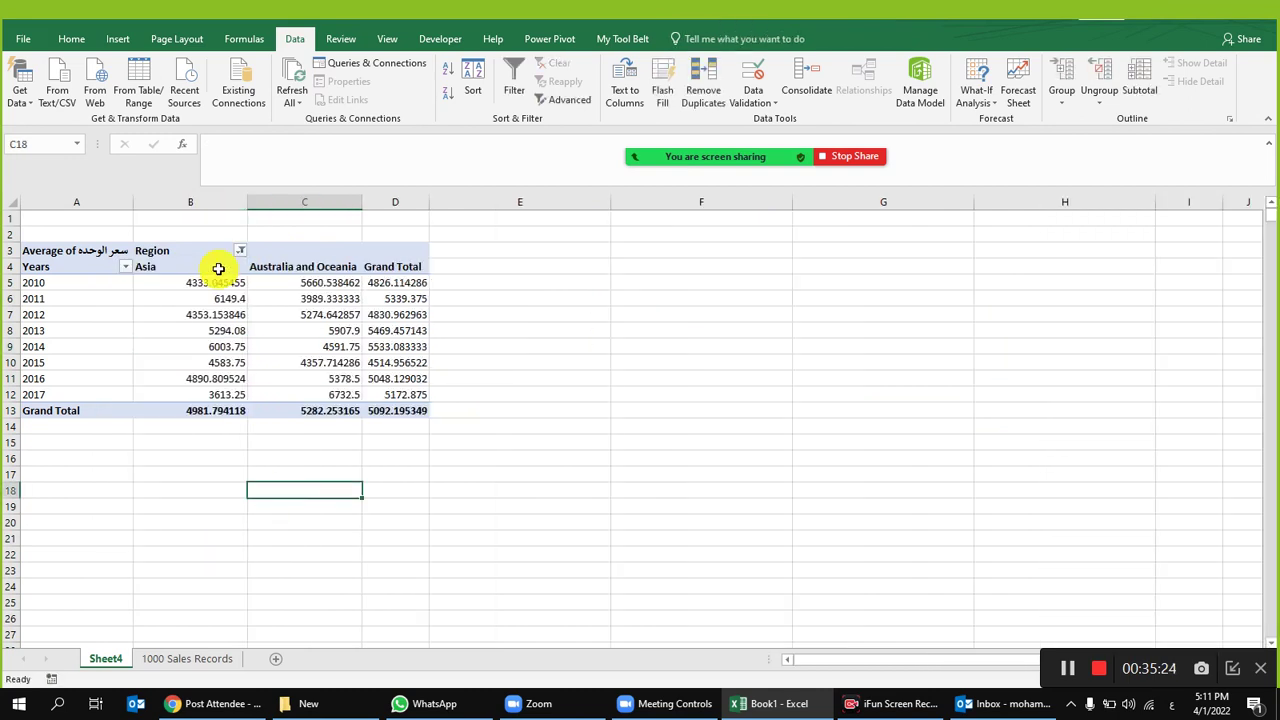
{"action": "left_click_drag", "start_coordinate": [225, 203], "coordinate": [366, 206]}
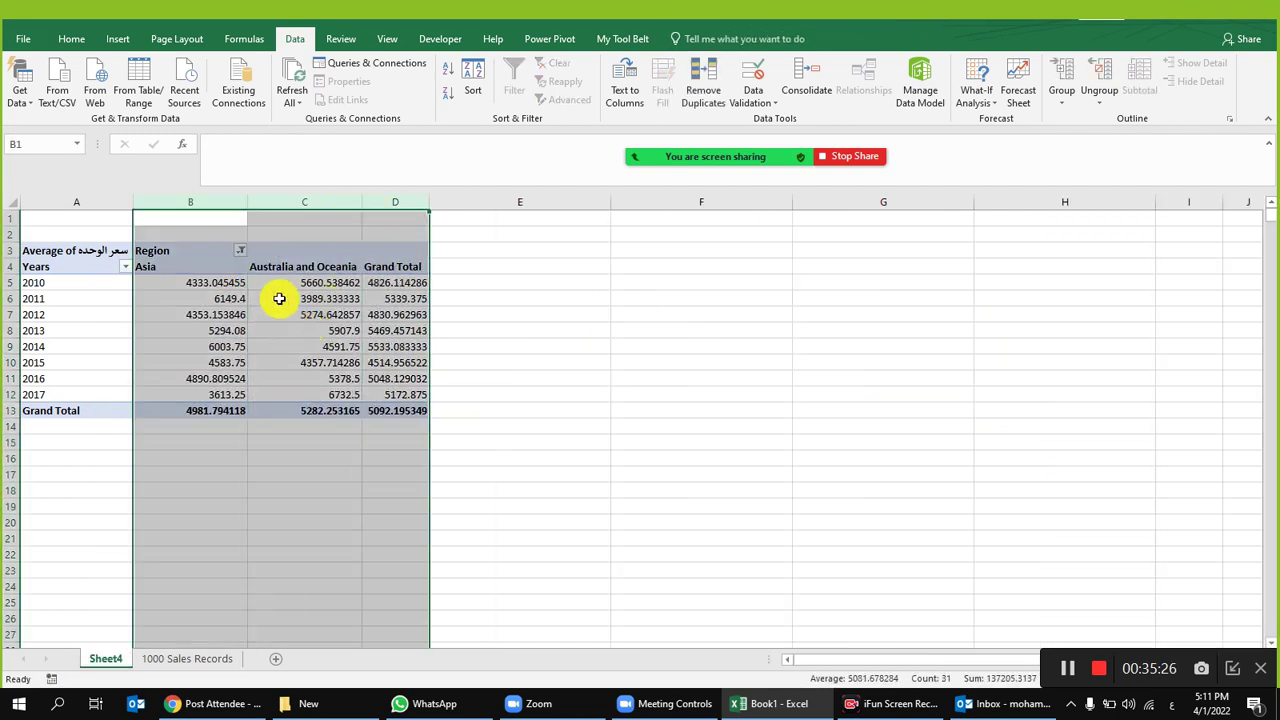
{"action": "left_click", "coordinate": [400, 284]}
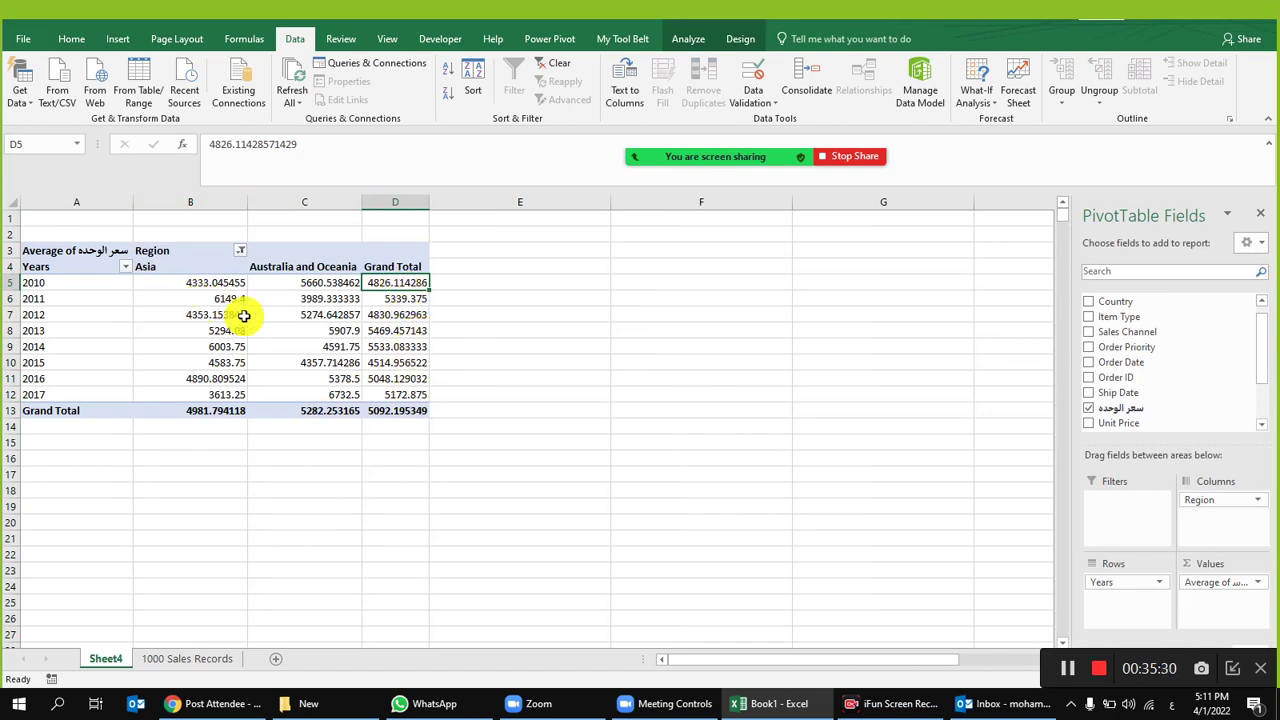
{"action": "left_click_drag", "start_coordinate": [189, 206], "coordinate": [388, 194]}
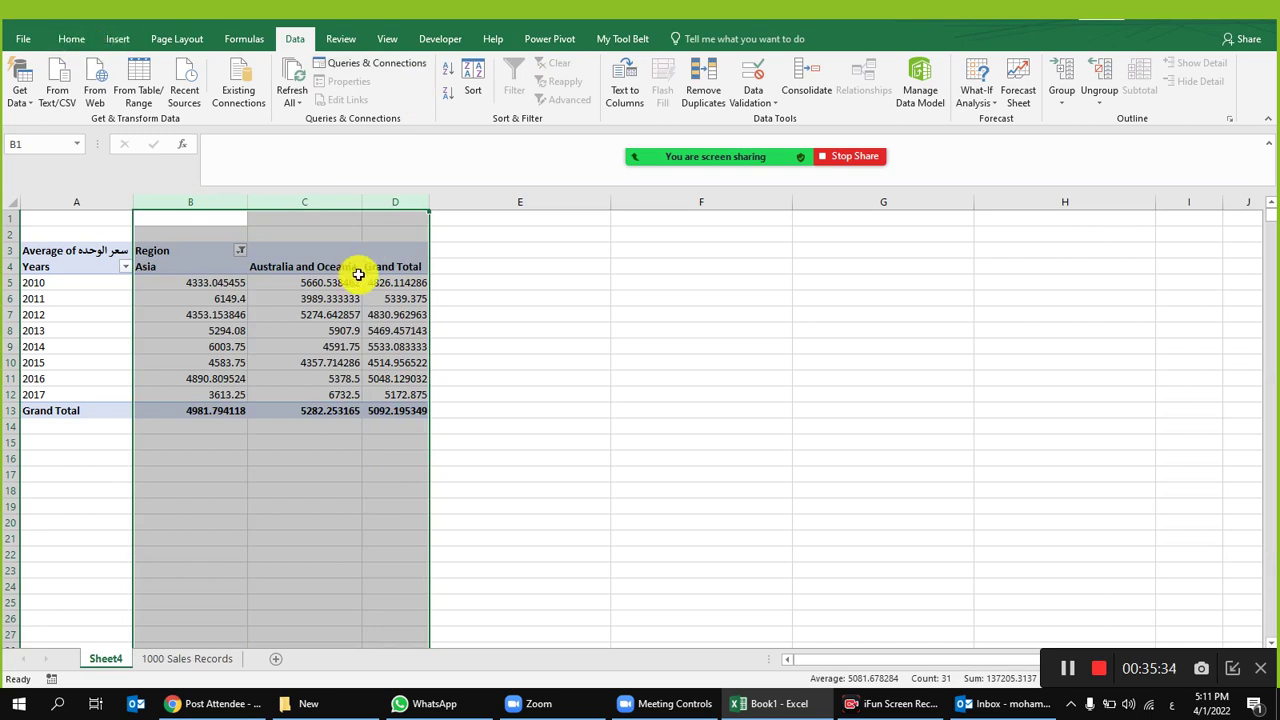
Step: Format columns B–D as Number with 0 decimals and a 1000 separator
{"action": "right_click", "coordinate": [358, 274]}
{"action": "left_click", "coordinate": [399, 441]}
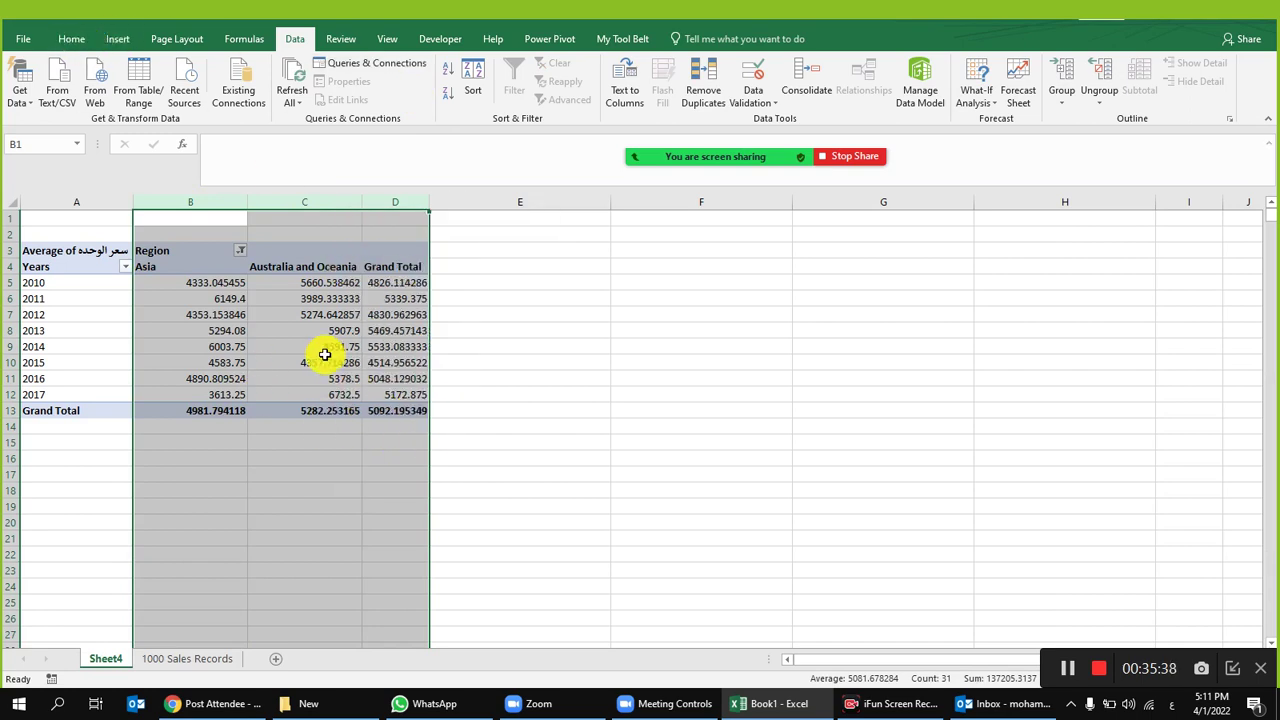
{"action": "key", "text": "ctrl+1"}
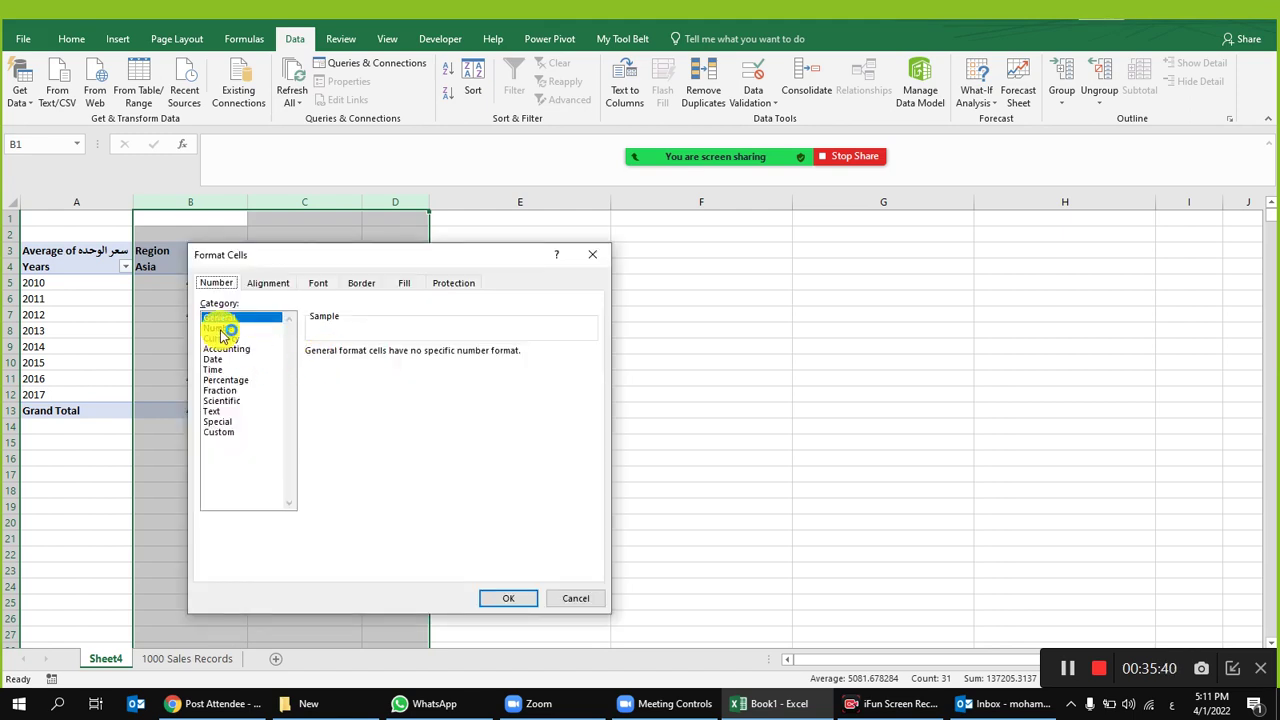
{"action": "left_click", "coordinate": [222, 328]}
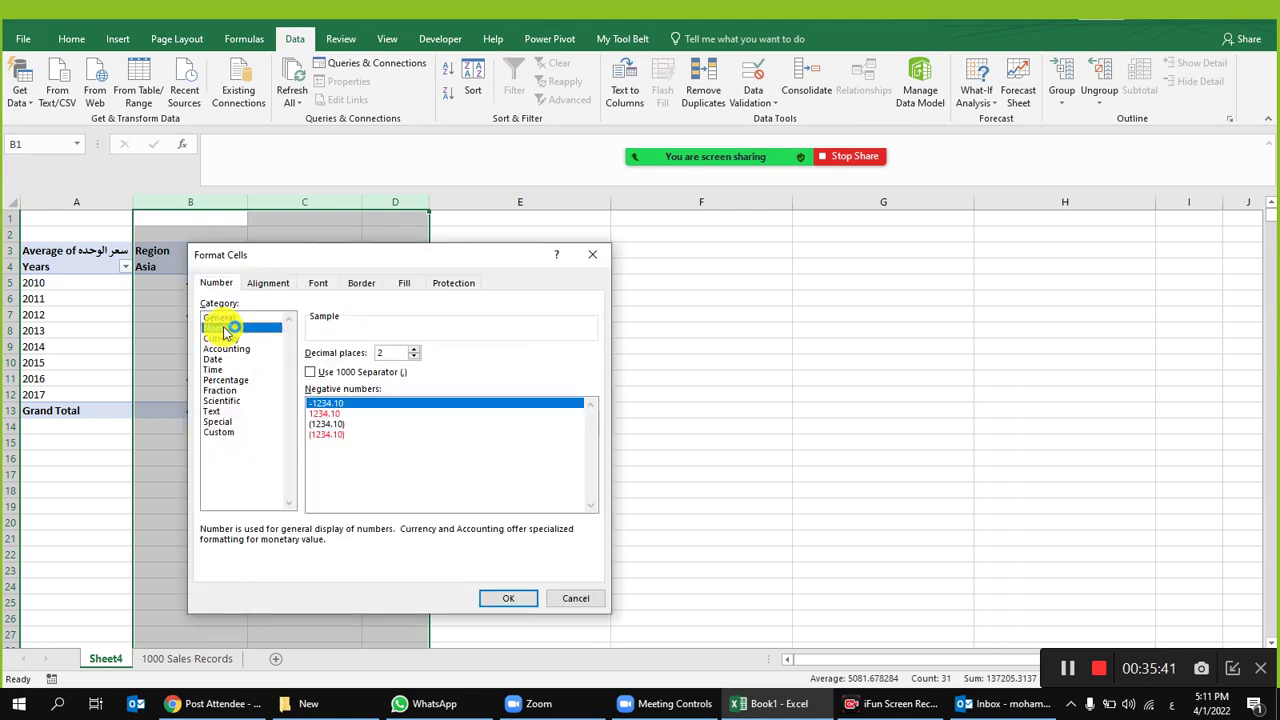
{"action": "left_click", "coordinate": [340, 374]}
{"action": "left_click", "coordinate": [414, 356]}
{"action": "left_click", "coordinate": [414, 356]}
{"action": "left_click", "coordinate": [492, 600]}
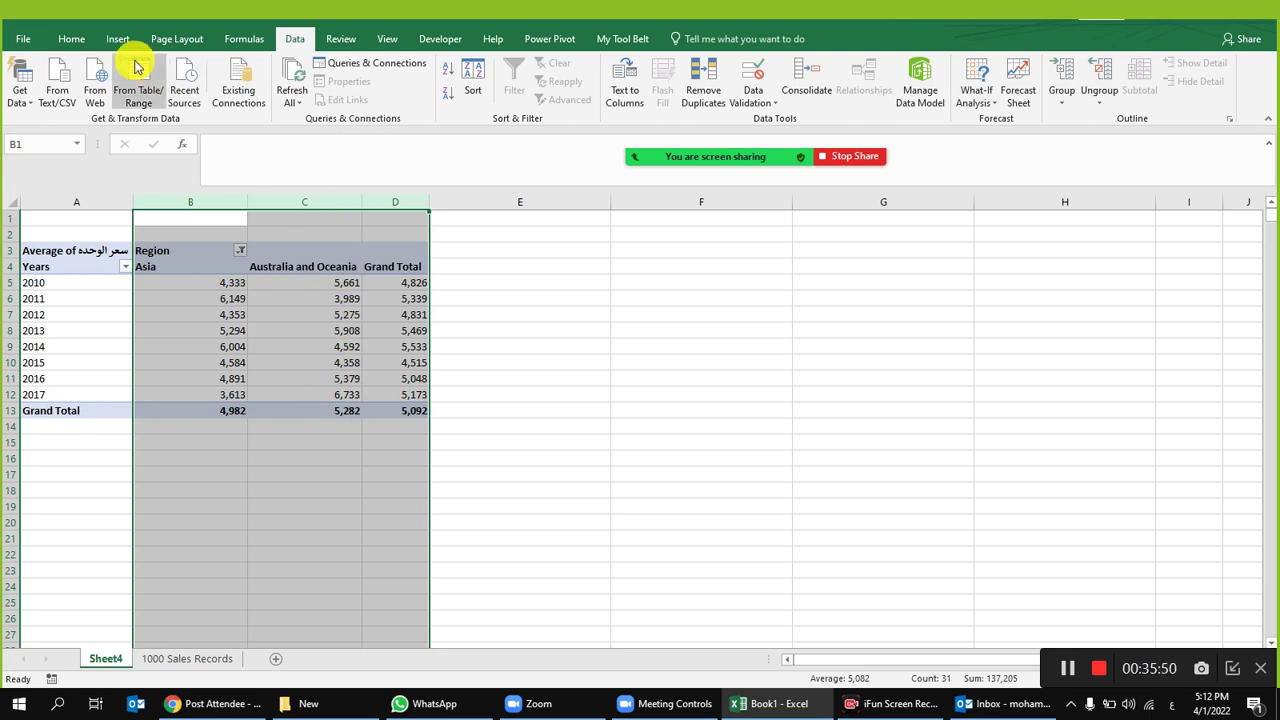
Step: Center the contents of columns B–D and check the values in C6 and C9
{"action": "left_click", "coordinate": [78, 43]}
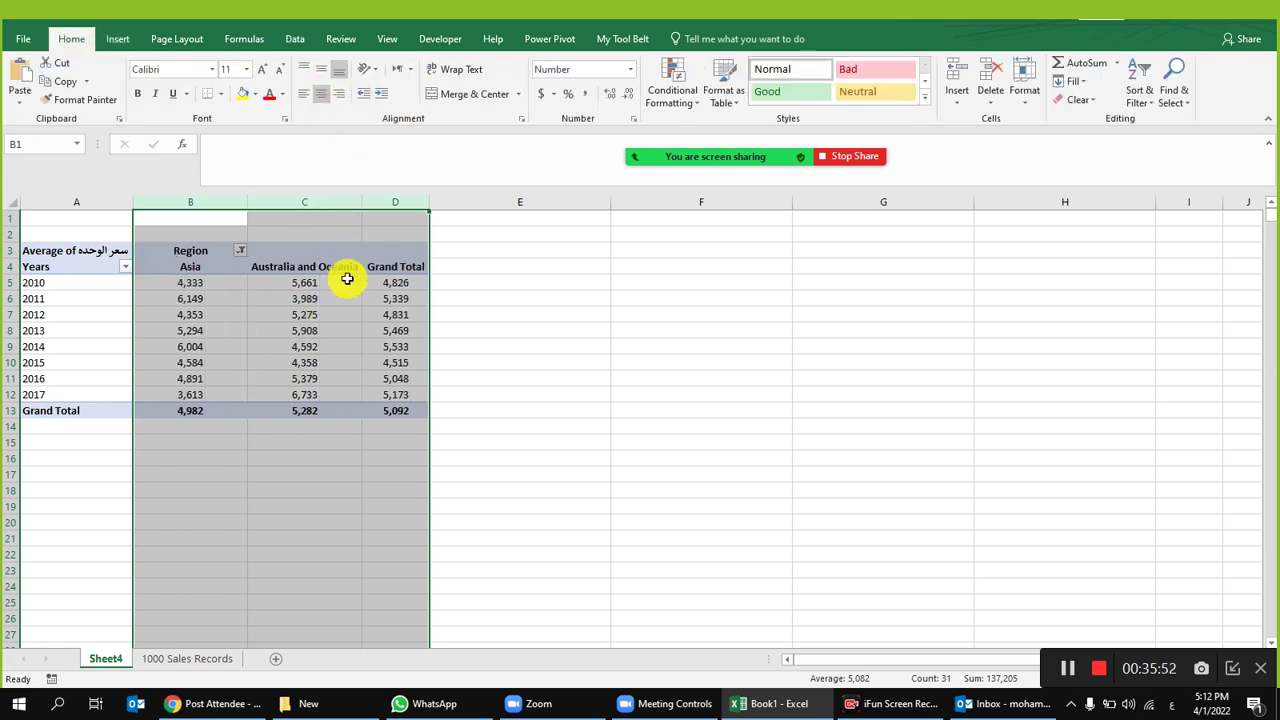
{"action": "left_click", "coordinate": [367, 314]}
{"action": "mouse_move", "coordinate": [329, 312]}
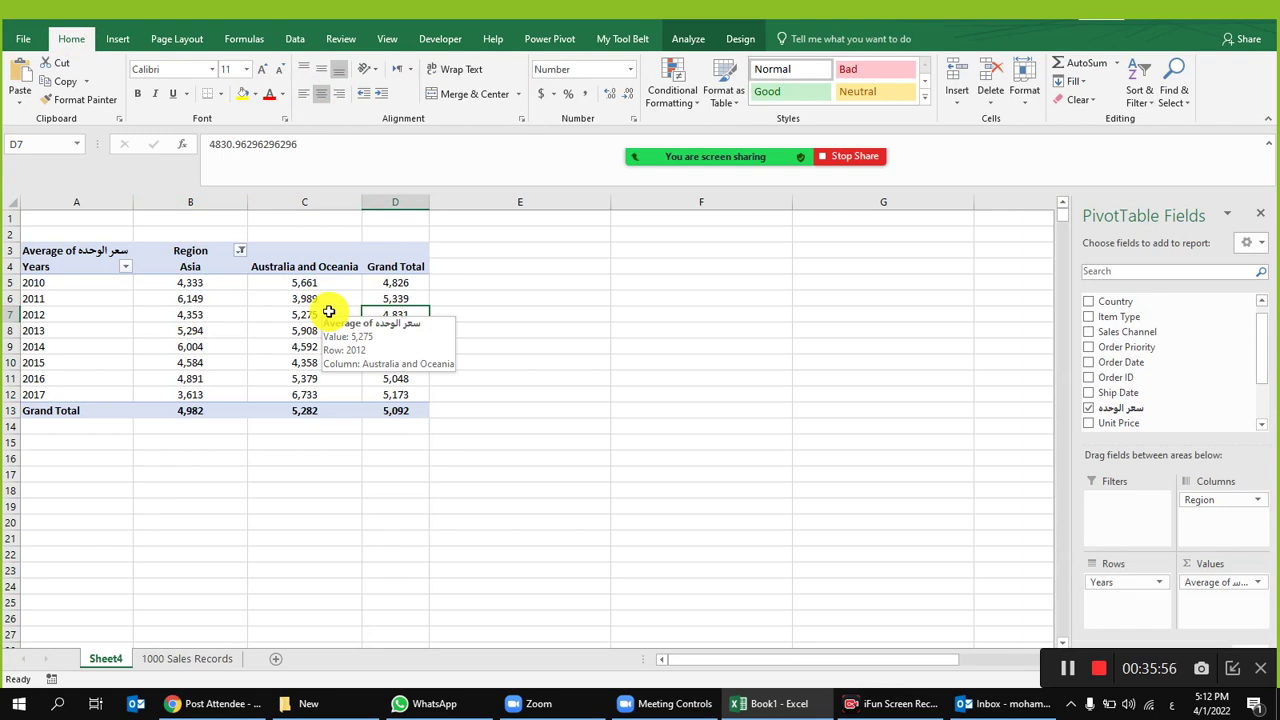
{"action": "left_click", "coordinate": [328, 299]}
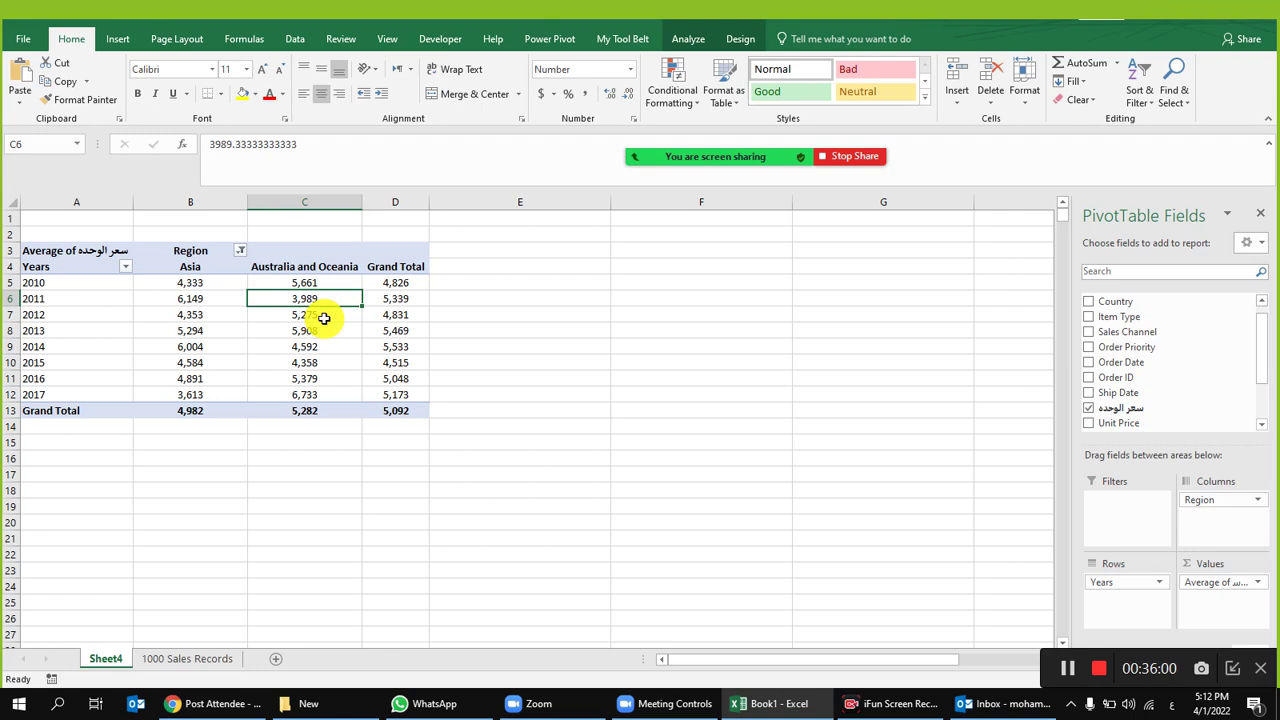
{"action": "left_click", "coordinate": [320, 345]}
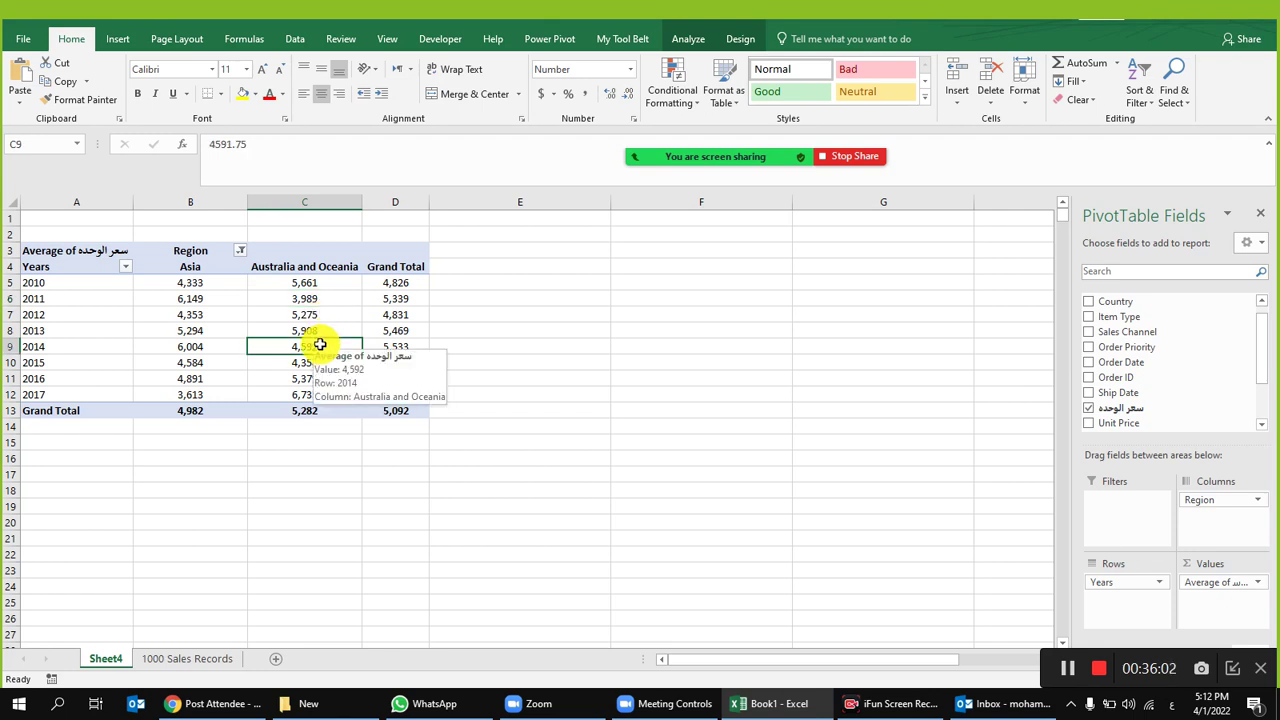
{"action": "left_click", "coordinate": [443, 314]}
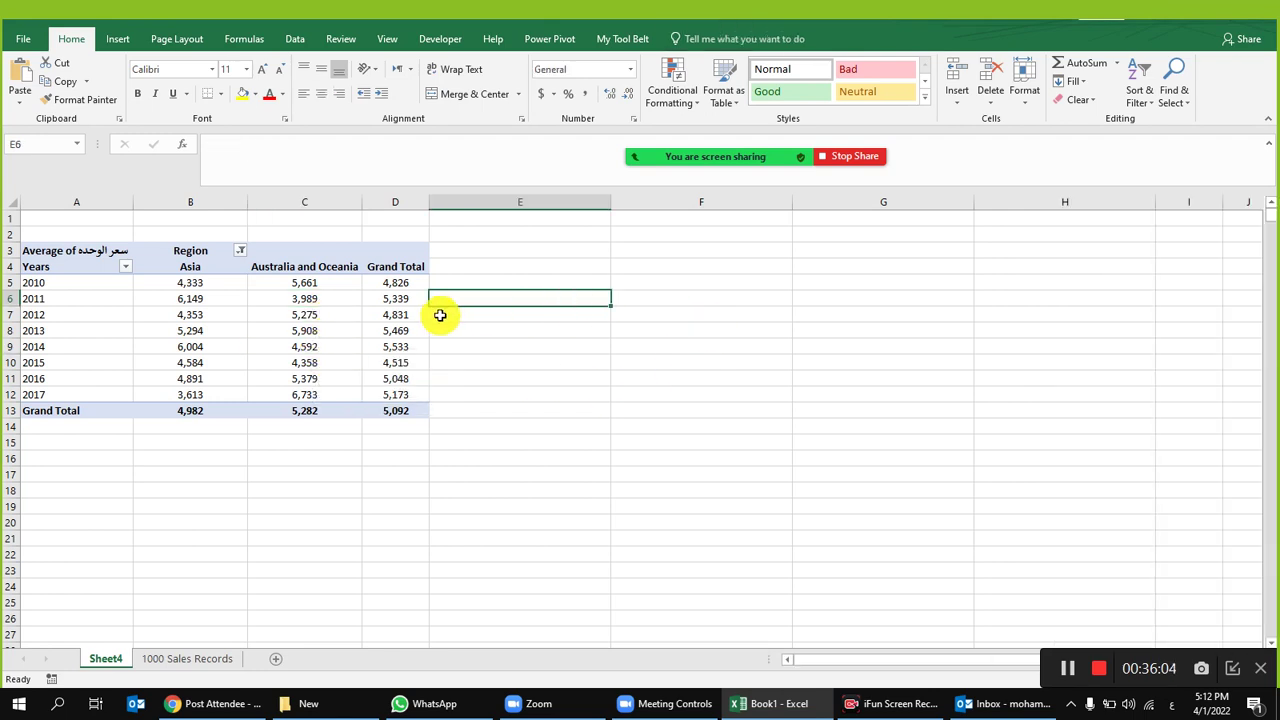
{"action": "left_click", "coordinate": [224, 311]}
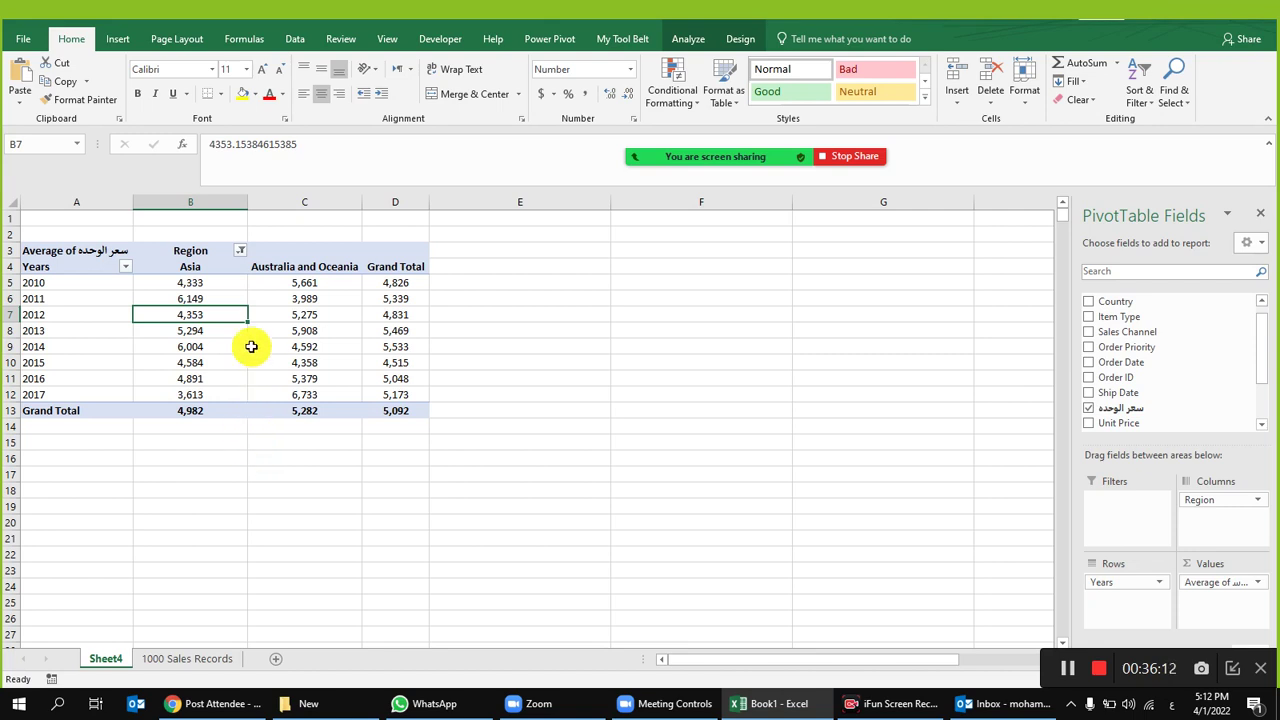
Step: Clear the Region filter so the pivot shows all seven regions again
{"action": "left_click", "coordinate": [1243, 587]}
{"action": "left_click", "coordinate": [654, 471]}
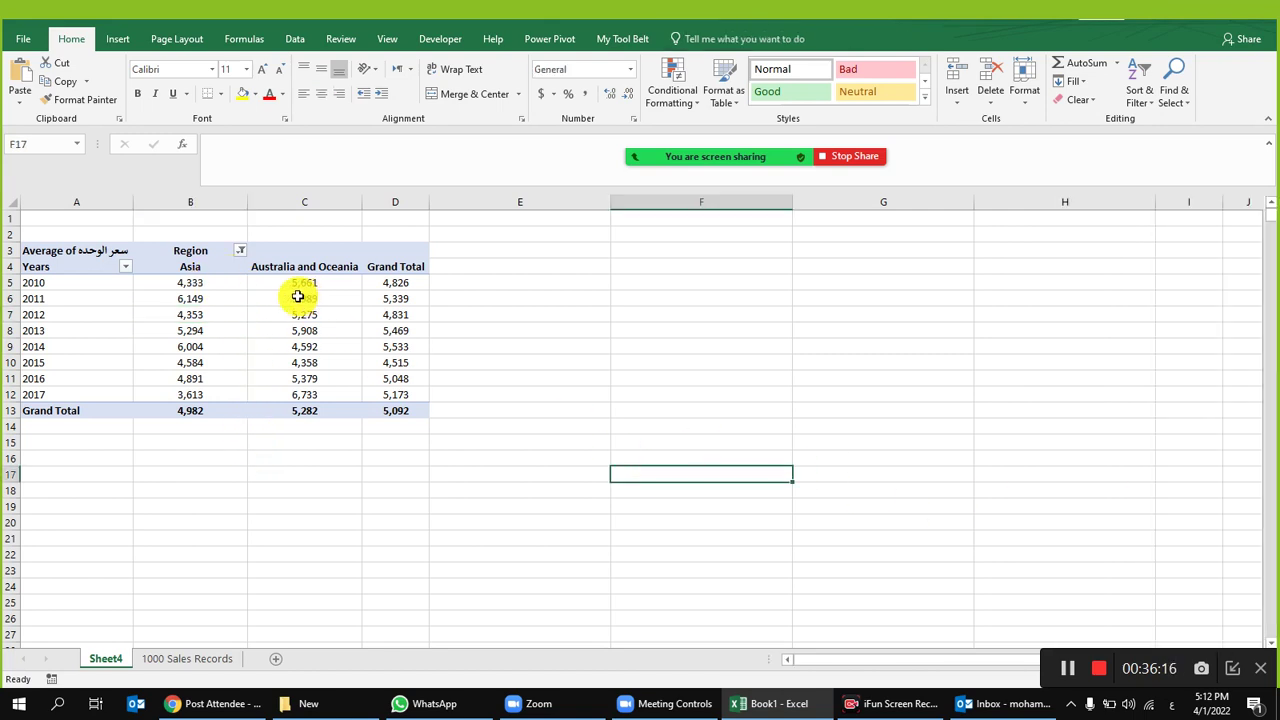
{"action": "left_click", "coordinate": [294, 298]}
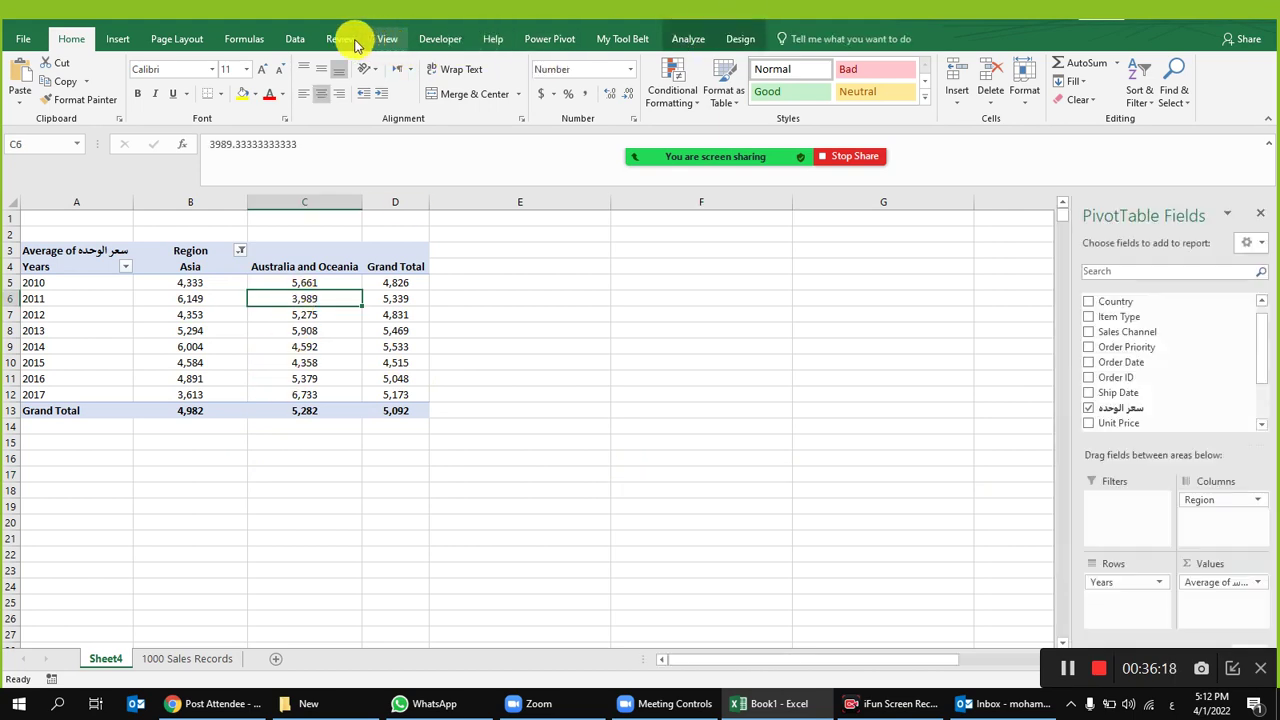
{"action": "left_click", "coordinate": [295, 40]}
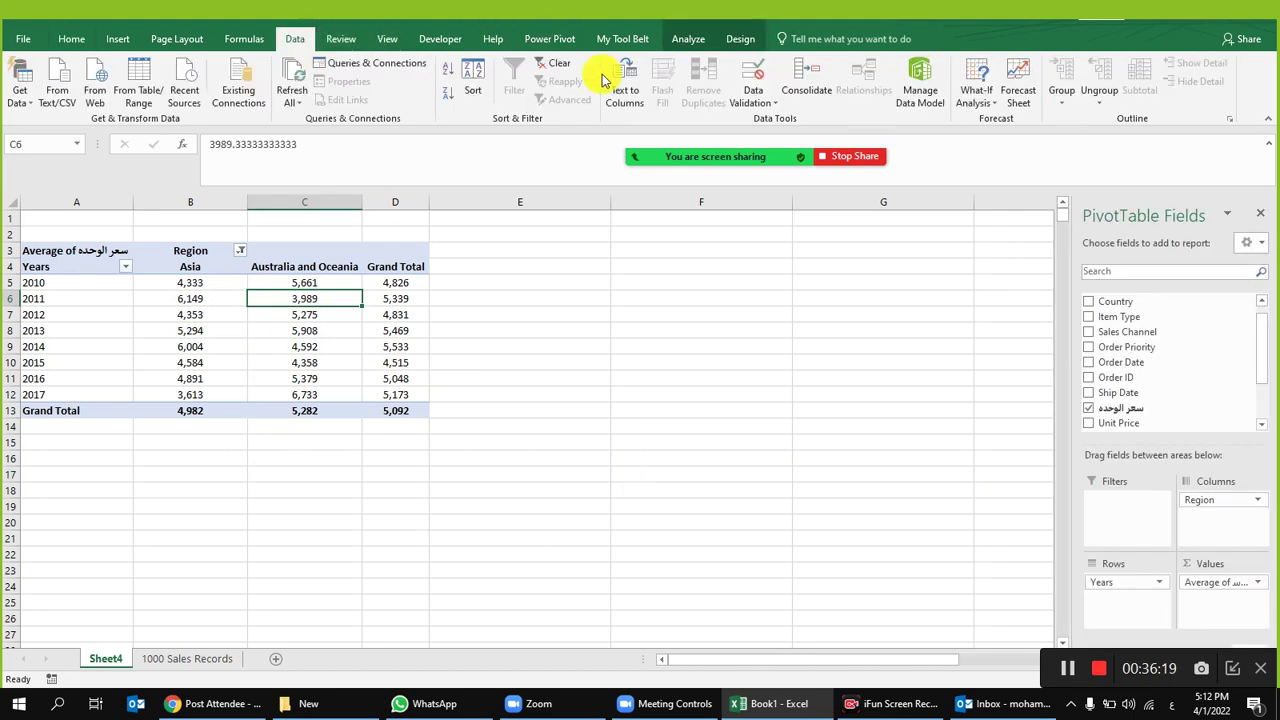
{"action": "left_click", "coordinate": [548, 68]}
Step: Move Years into the Columns area and center the year columns B through I
{"action": "left_click_drag", "start_coordinate": [1113, 586], "coordinate": [1218, 505]}
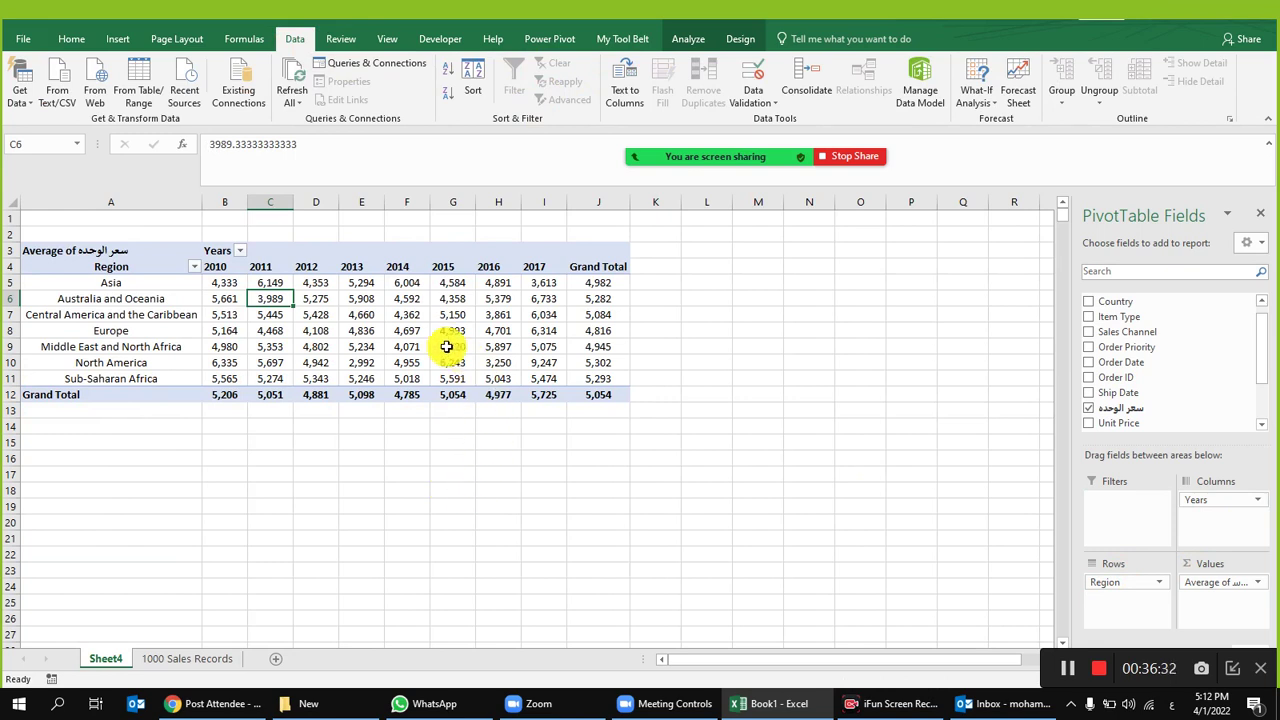
{"action": "left_click_drag", "start_coordinate": [226, 202], "coordinate": [557, 194]}
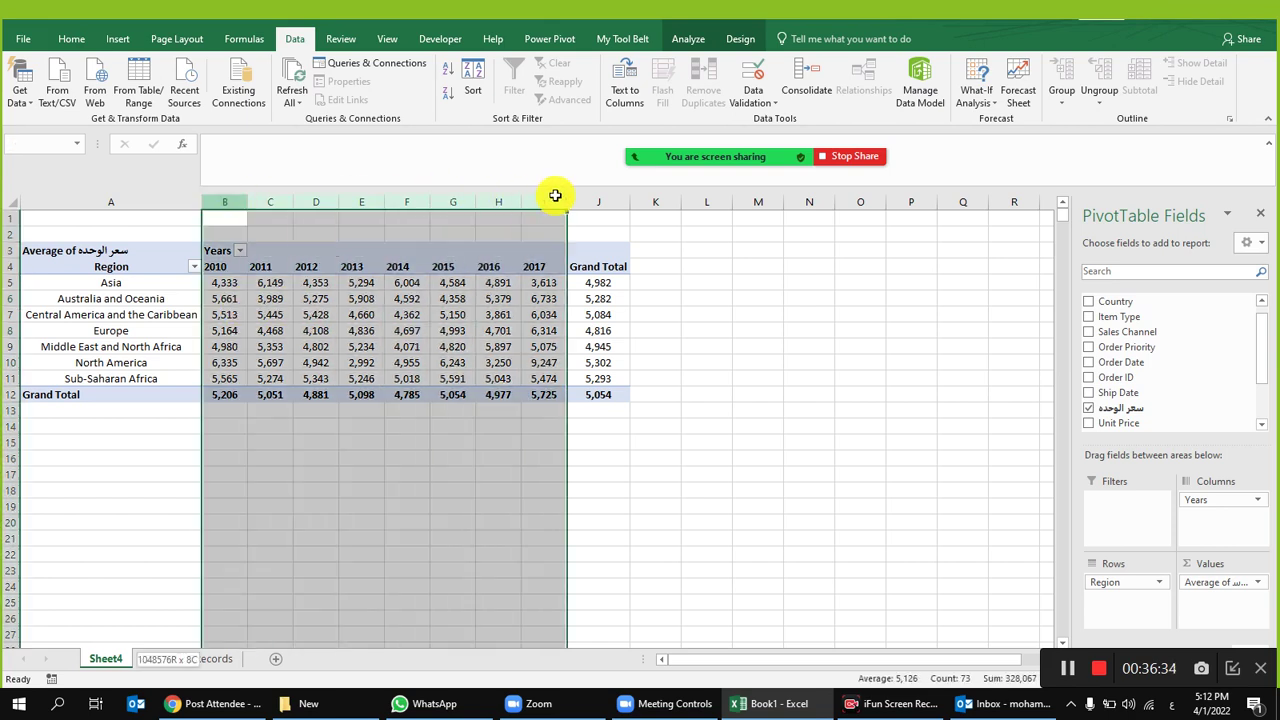
{"action": "left_click", "coordinate": [71, 38]}
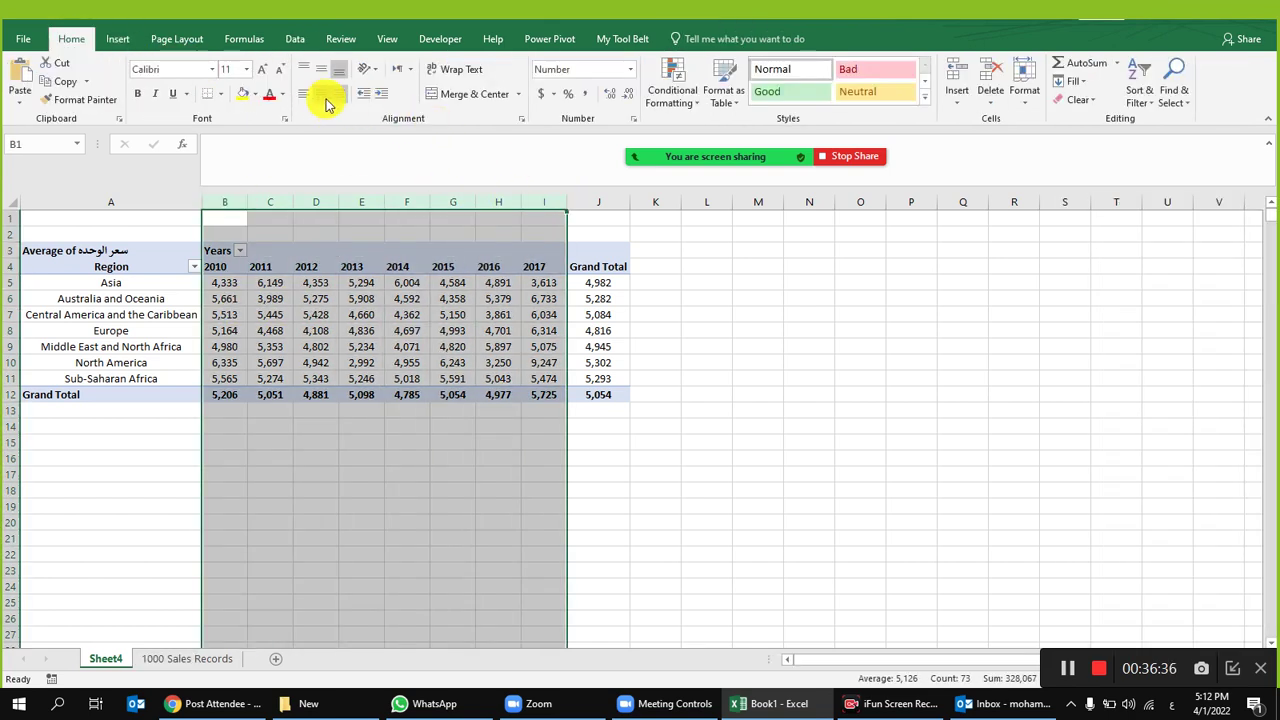
{"action": "left_click", "coordinate": [320, 96]}
{"action": "left_click", "coordinate": [527, 521]}
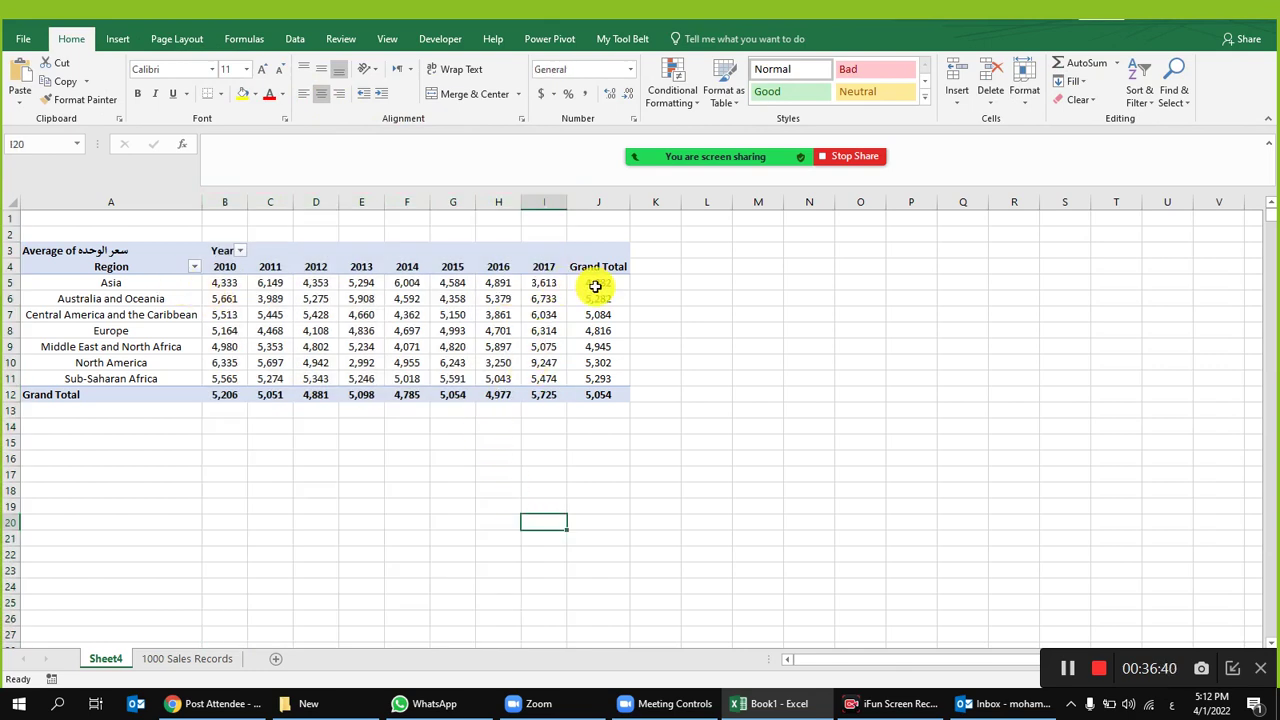
Step: Check the 2010–2017 year headings and Asia's grand total average of 4,982
{"action": "left_click_drag", "start_coordinate": [229, 266], "coordinate": [543, 267]}
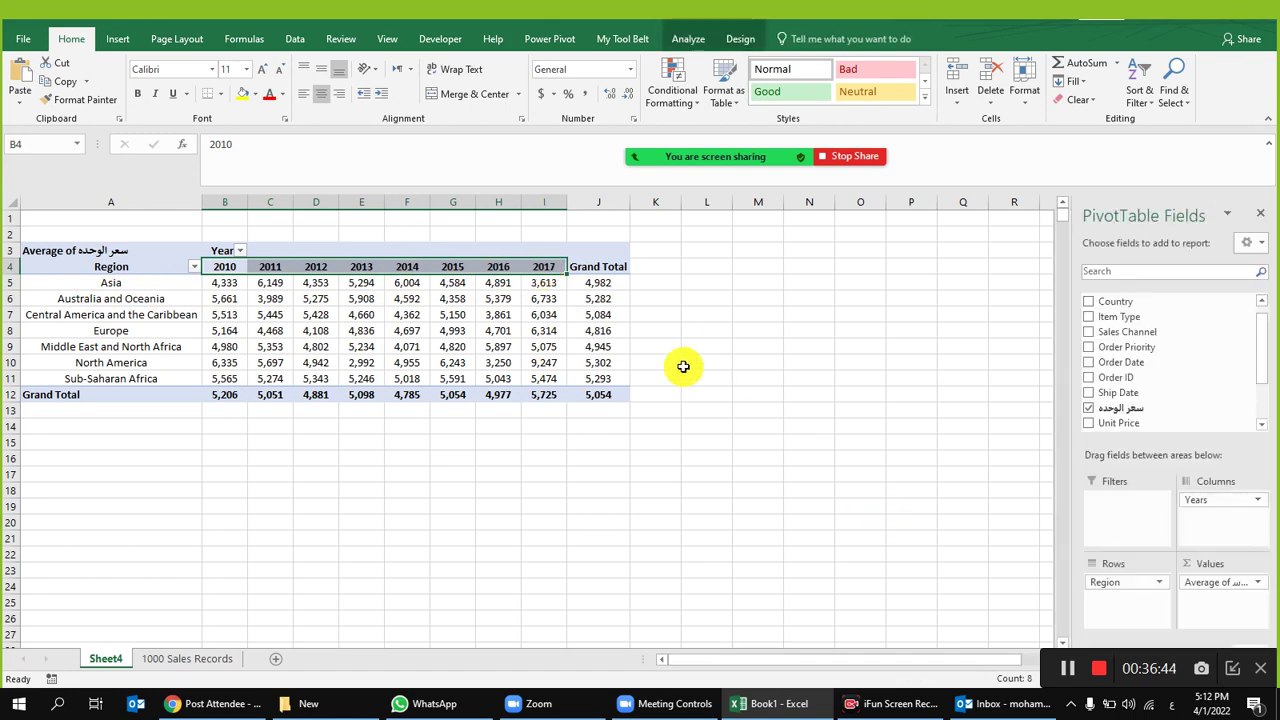
{"action": "left_click", "coordinate": [686, 366]}
{"action": "left_click", "coordinate": [614, 283]}
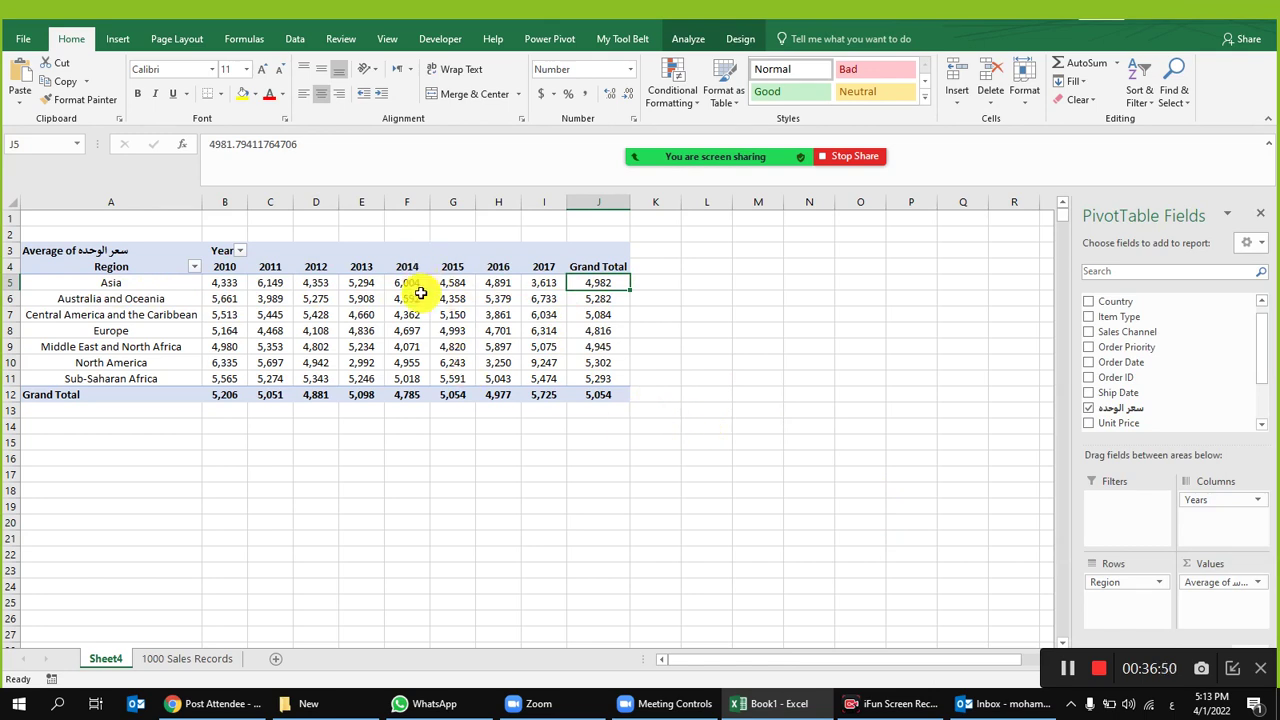
{"action": "mouse_move", "coordinate": [420, 293]}
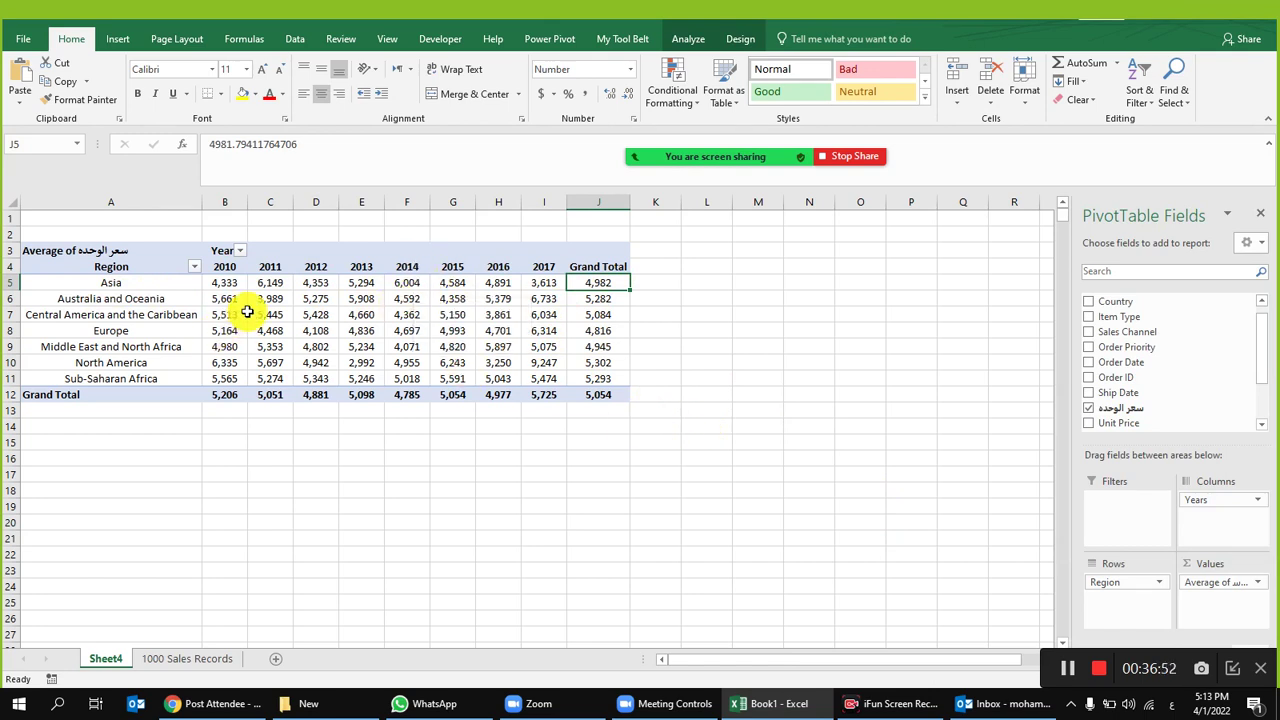
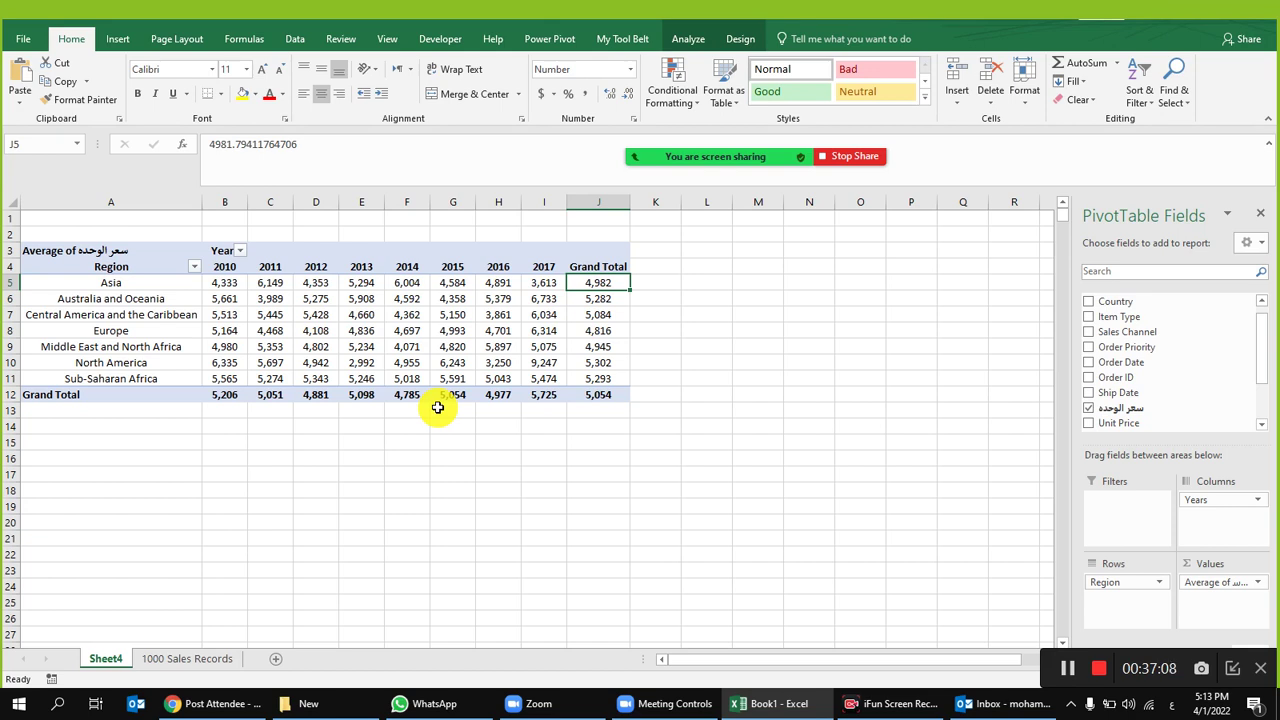
Step: Review the Sheet4 pivot averages, delete the Sheet4 sheet, and stop the Zoom screen share
{"action": "left_click_drag", "start_coordinate": [224, 270], "coordinate": [548, 270]}
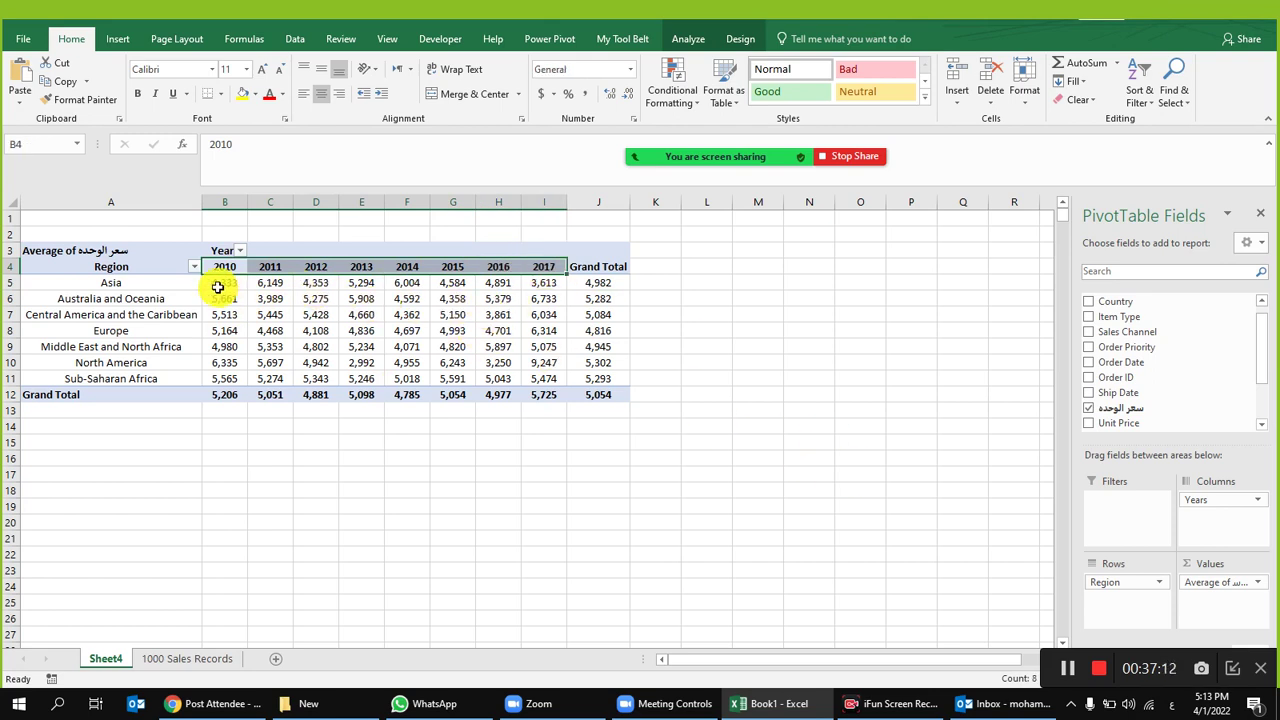
{"action": "left_click_drag", "start_coordinate": [137, 283], "coordinate": [393, 270]}
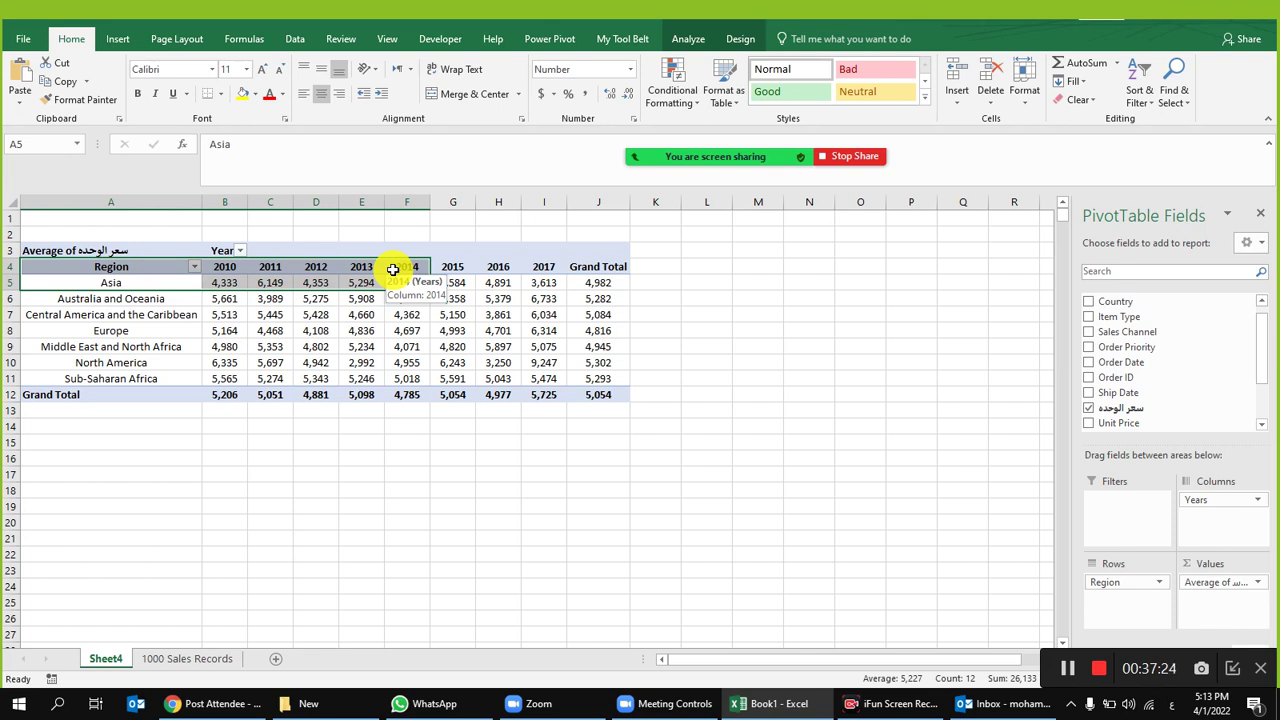
{"action": "right_click", "coordinate": [118, 656]}
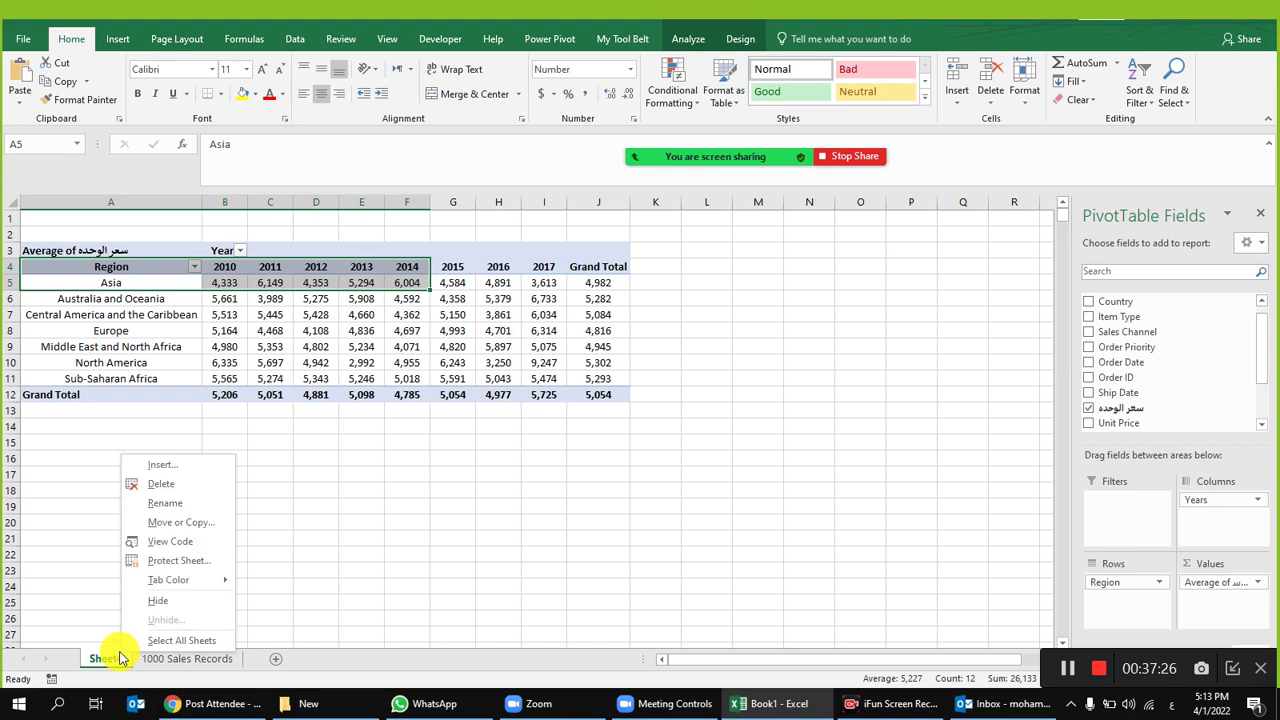
{"action": "left_click", "coordinate": [160, 484]}
{"action": "left_click", "coordinate": [612, 398]}
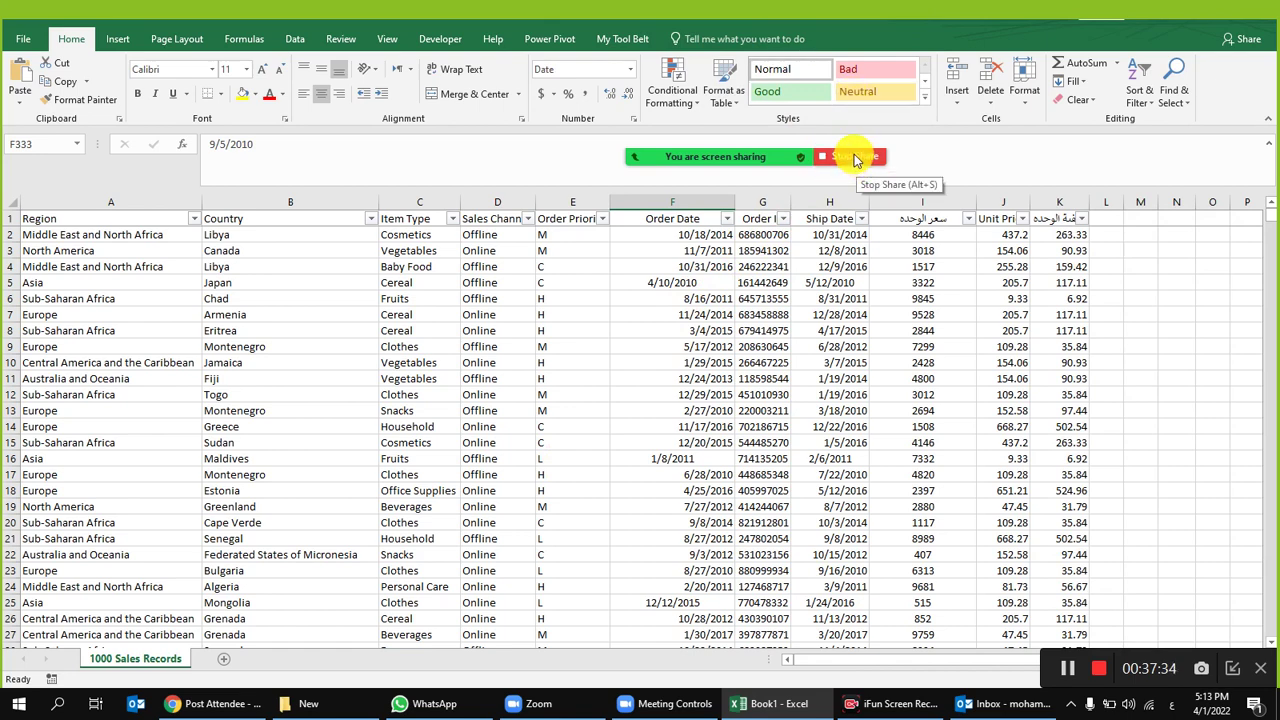
{"action": "left_click", "coordinate": [856, 158]}
Step: In File Explorer, go to This PC > Local Disk (E:) > Excel and open UsedCarsSA_Clean_EN - Copy.xlsx
{"action": "left_click", "coordinate": [308, 703]}
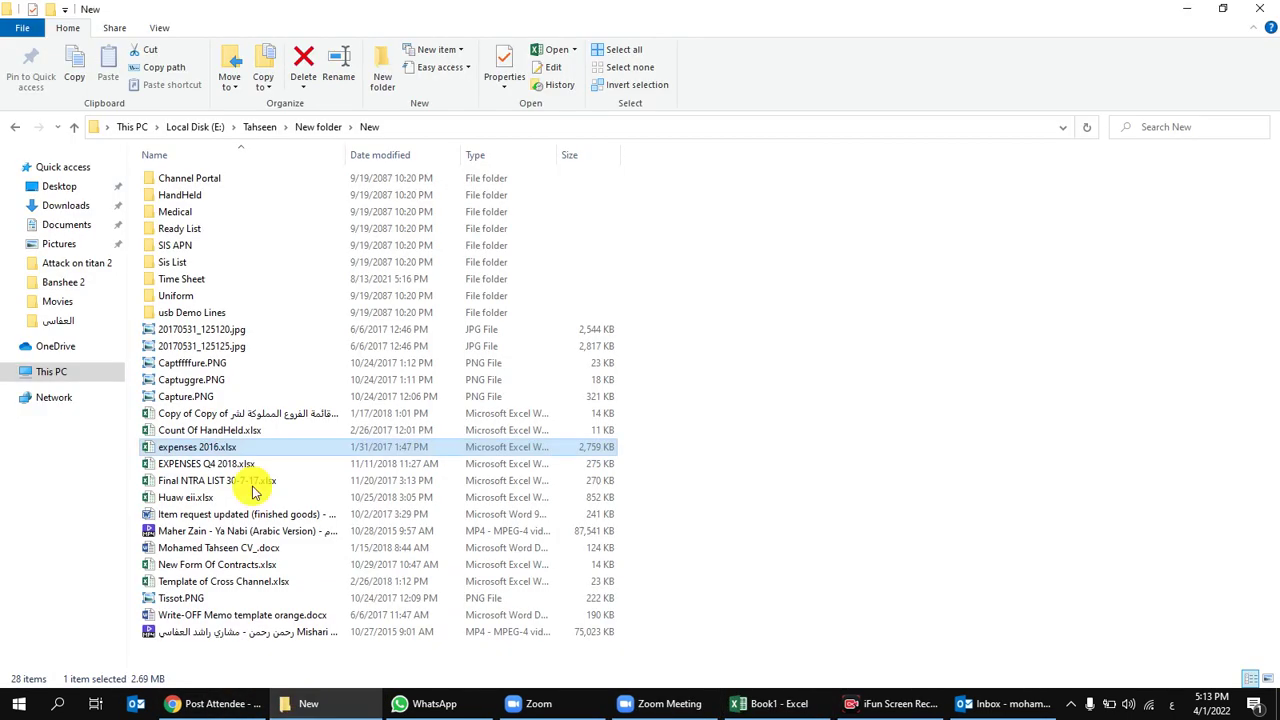
{"action": "left_click", "coordinate": [72, 371]}
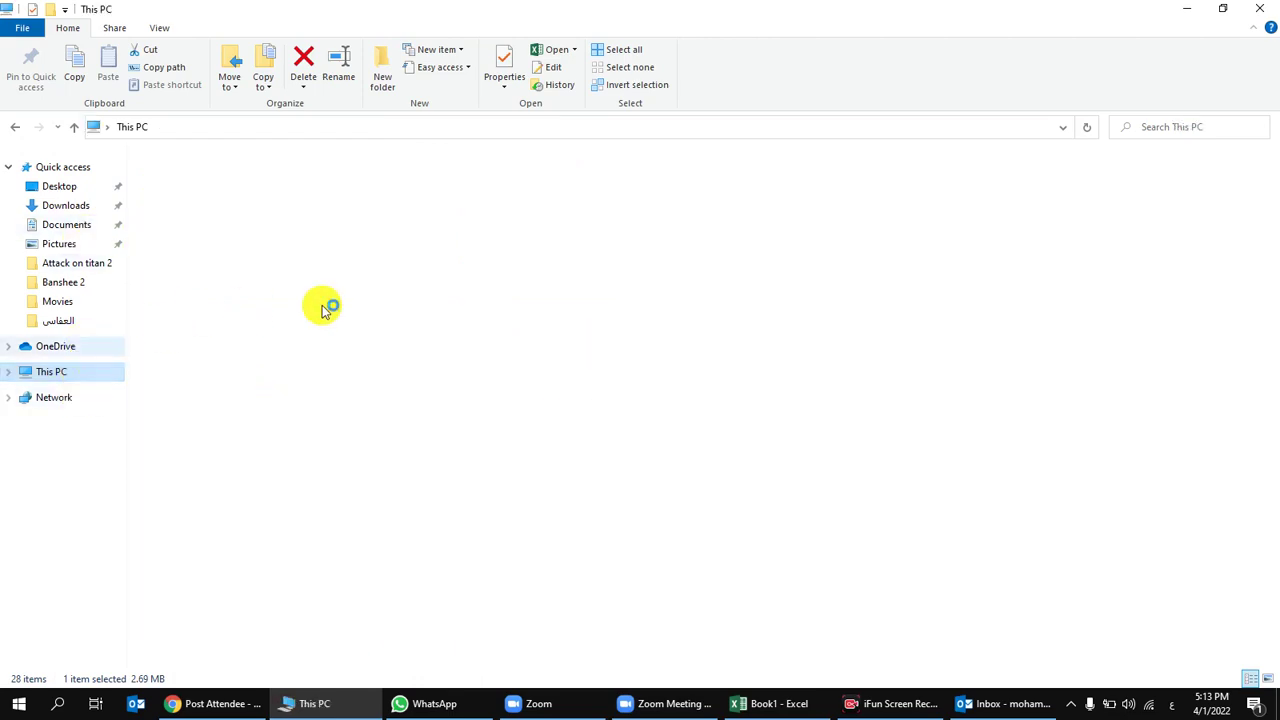
{"action": "left_click", "coordinate": [514, 294]}
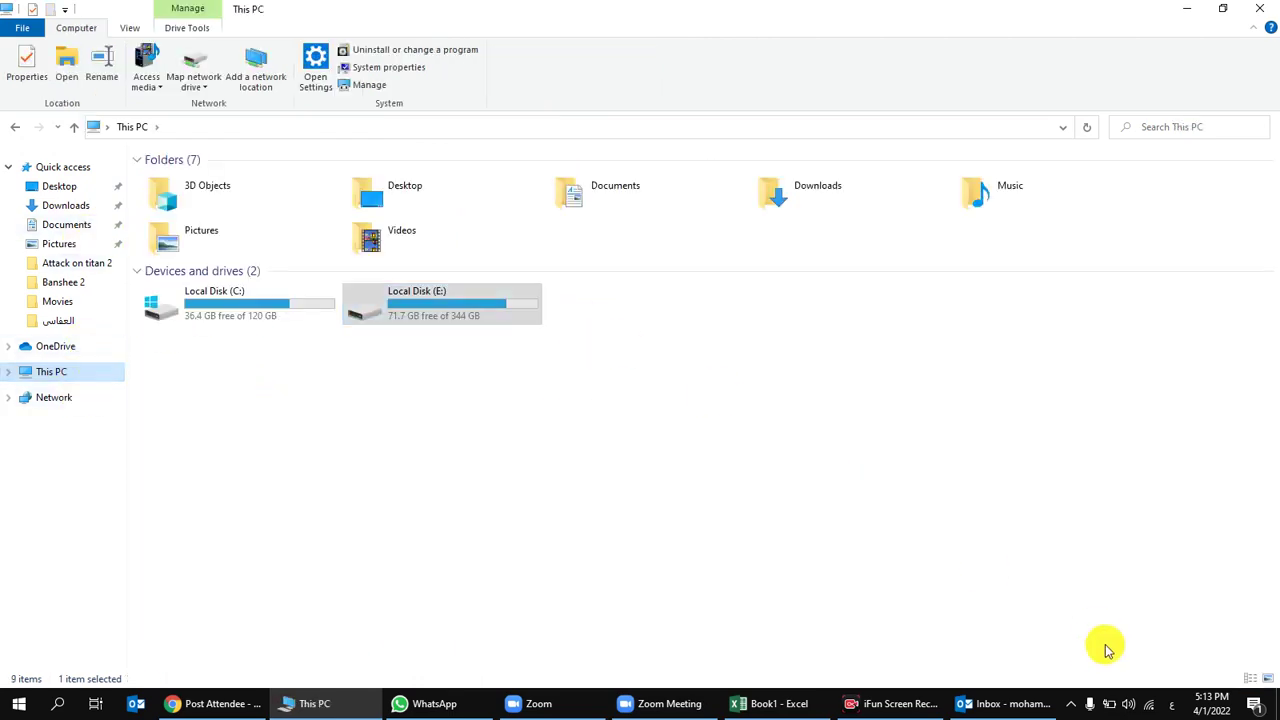
{"action": "double_click", "coordinate": [466, 308]}
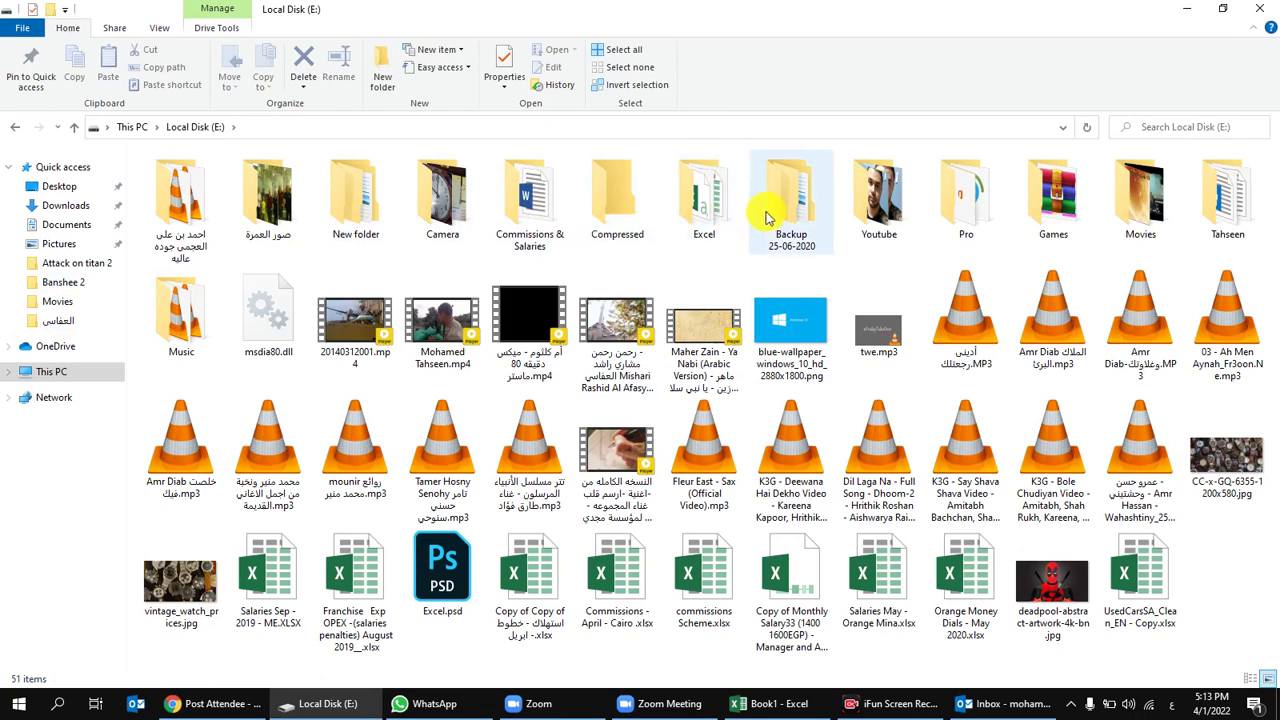
{"action": "double_click", "coordinate": [700, 200]}
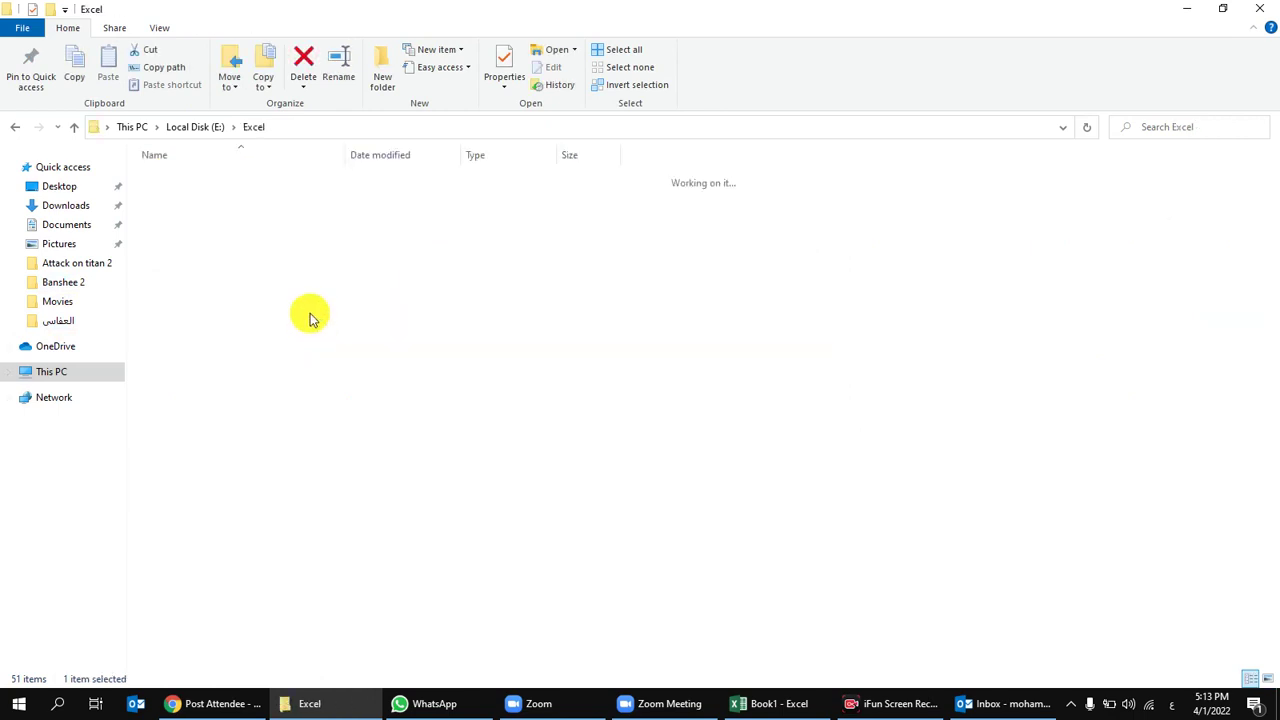
{"action": "left_click", "coordinate": [252, 200]}
{"action": "double_click", "coordinate": [252, 200]}
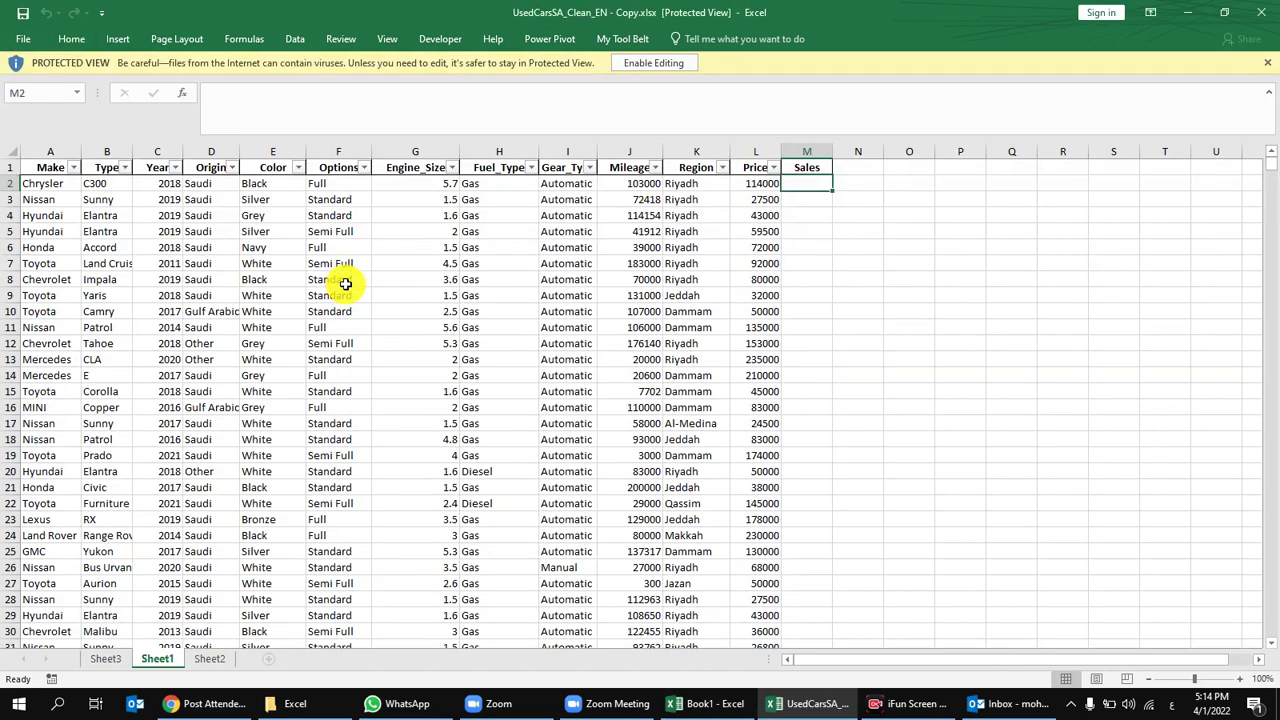
Step: Enable editing and copy Sheet1 into a new workbook with Move or Copy and Create a copy
{"action": "left_click", "coordinate": [498, 217]}
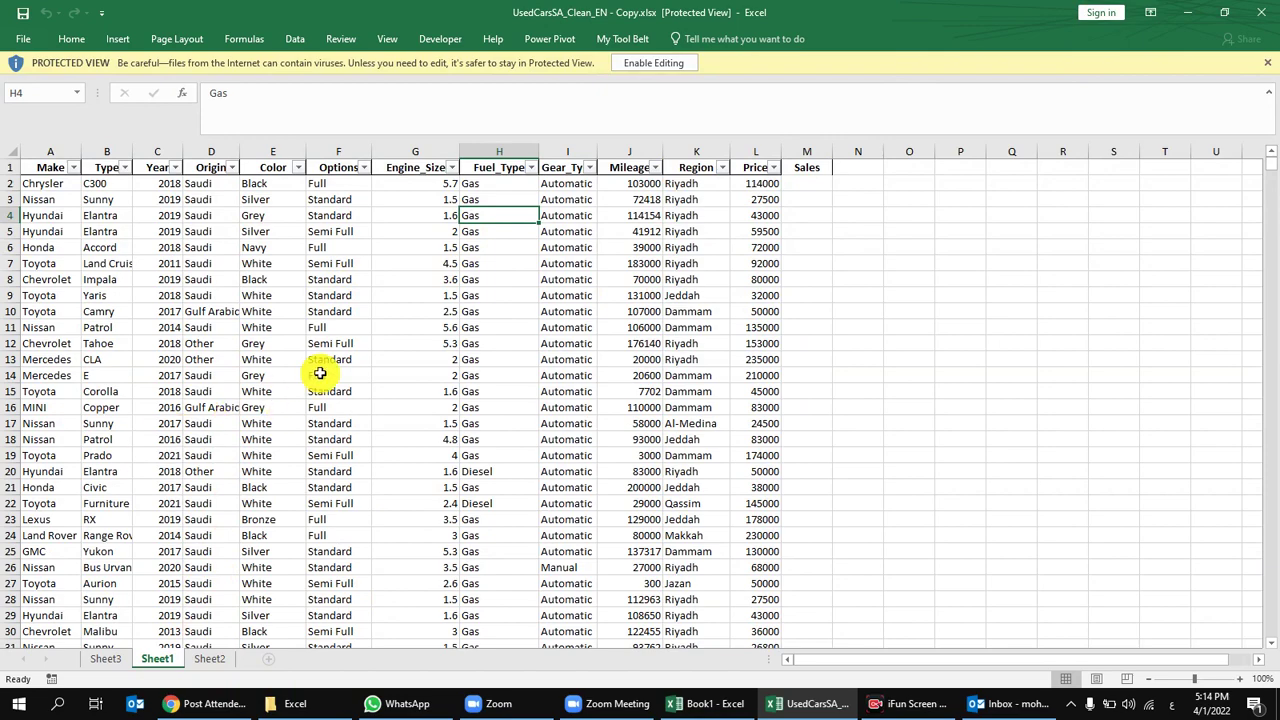
{"action": "left_click", "coordinate": [650, 63]}
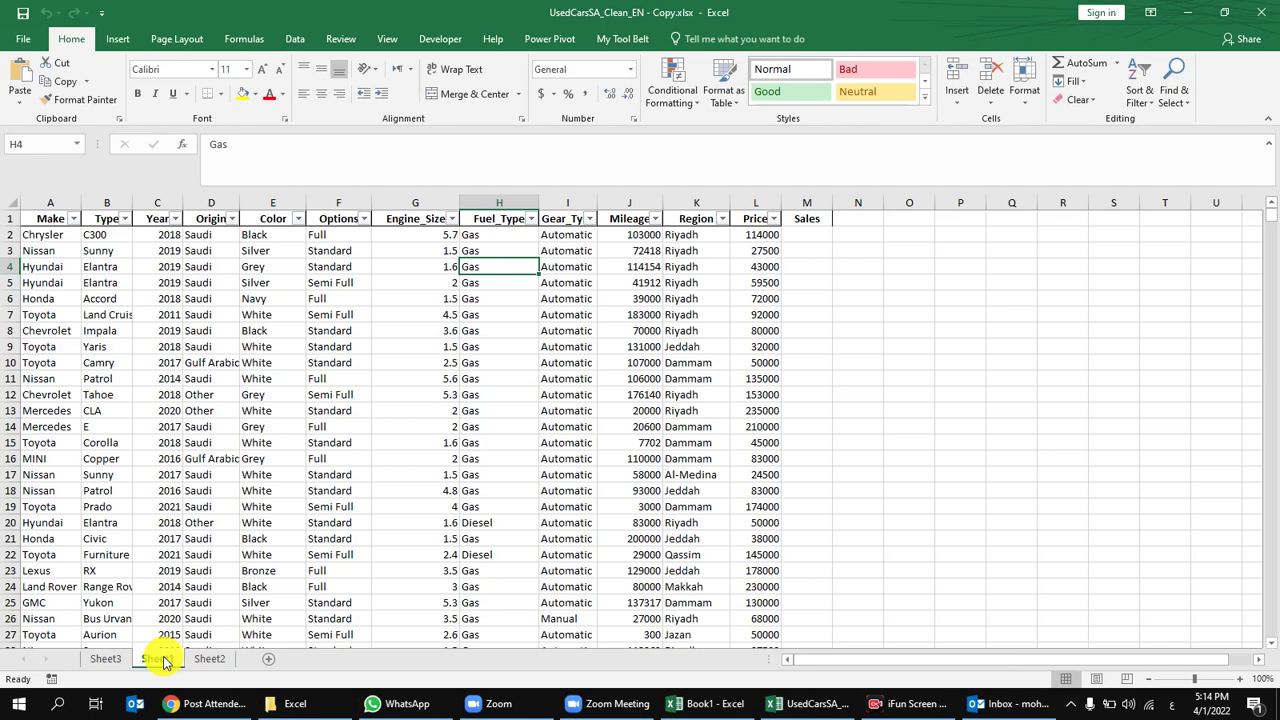
{"action": "right_click", "coordinate": [165, 662]}
{"action": "left_click", "coordinate": [212, 530]}
{"action": "left_click", "coordinate": [197, 468]}
{"action": "left_click", "coordinate": [183, 490]}
{"action": "left_click", "coordinate": [121, 586]}
{"action": "left_click", "coordinate": [233, 610]}
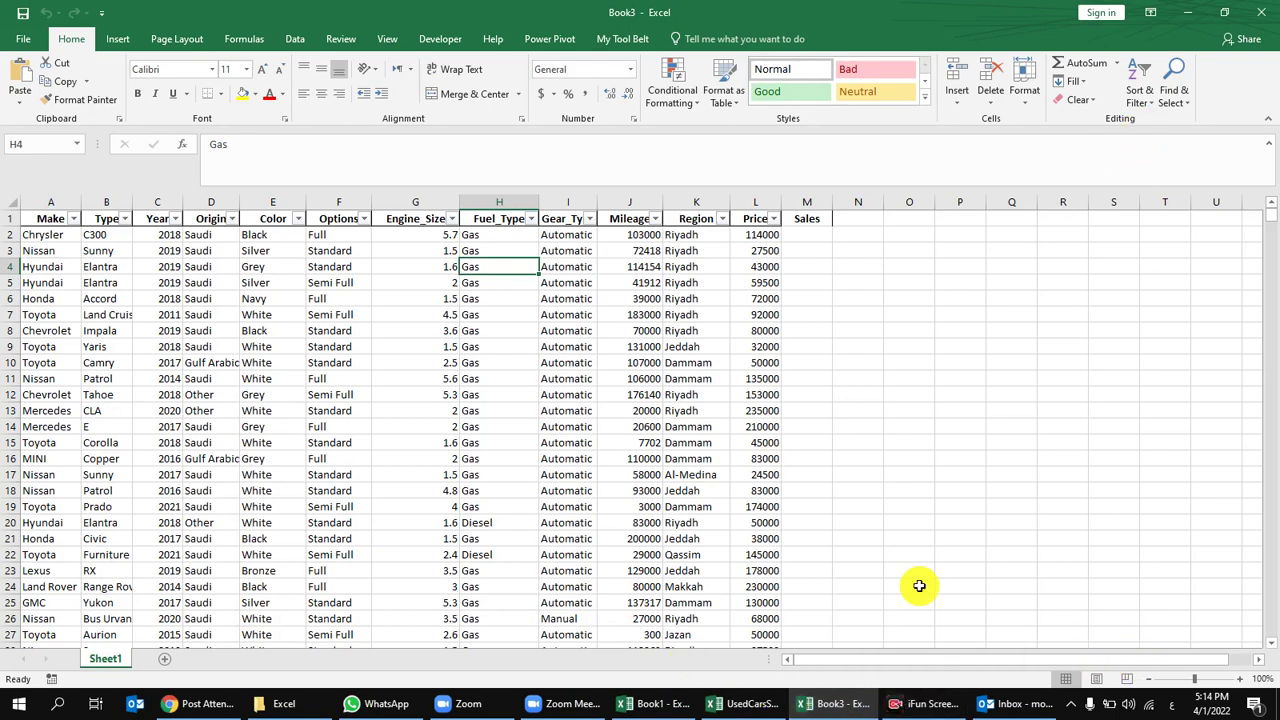
Step: Resume Zoom screen sharing, sharing only a portion of the screen
{"action": "left_click", "coordinate": [568, 704]}
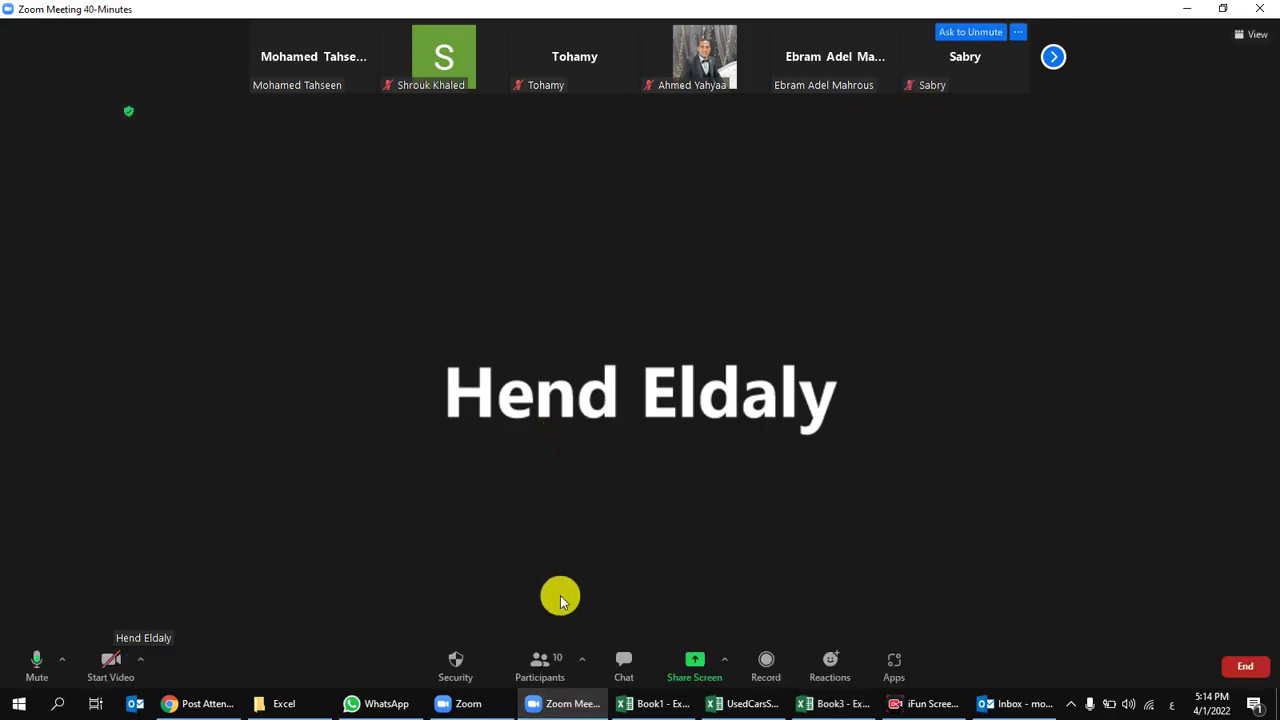
{"action": "left_click", "coordinate": [697, 662]}
{"action": "double_click", "coordinate": [560, 210]}
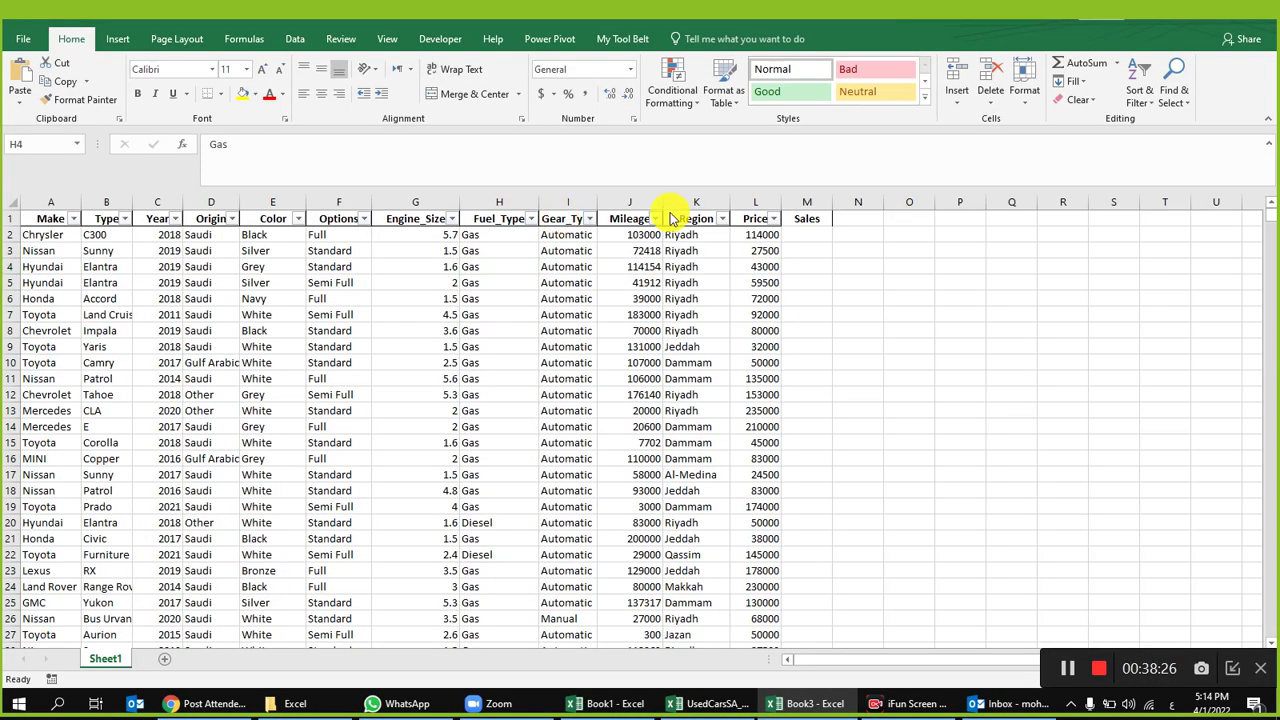
Step: Select the whole sheet and AutoFit every column to its contents
{"action": "left_click", "coordinate": [636, 330]}
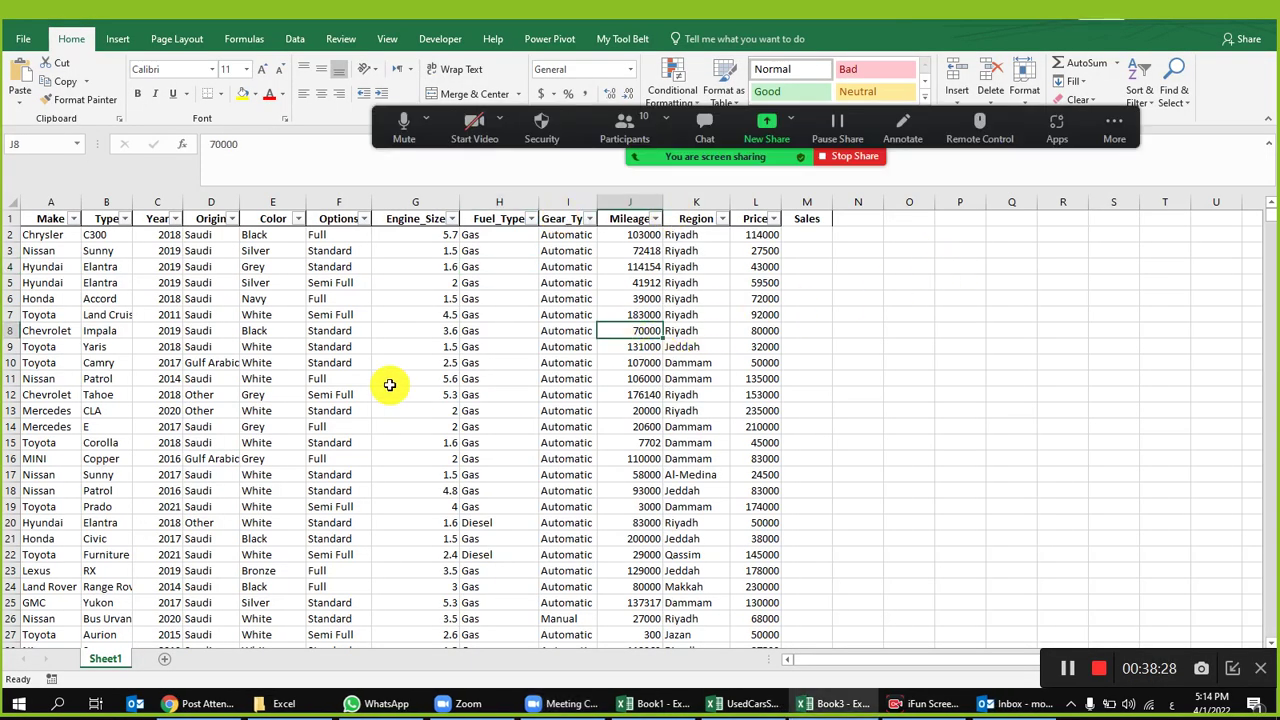
{"action": "scroll", "coordinate": [286, 343], "scroll_direction": "down", "scroll_amount": 3}
{"action": "scroll", "coordinate": [337, 423], "scroll_direction": "up", "scroll_amount": 3}
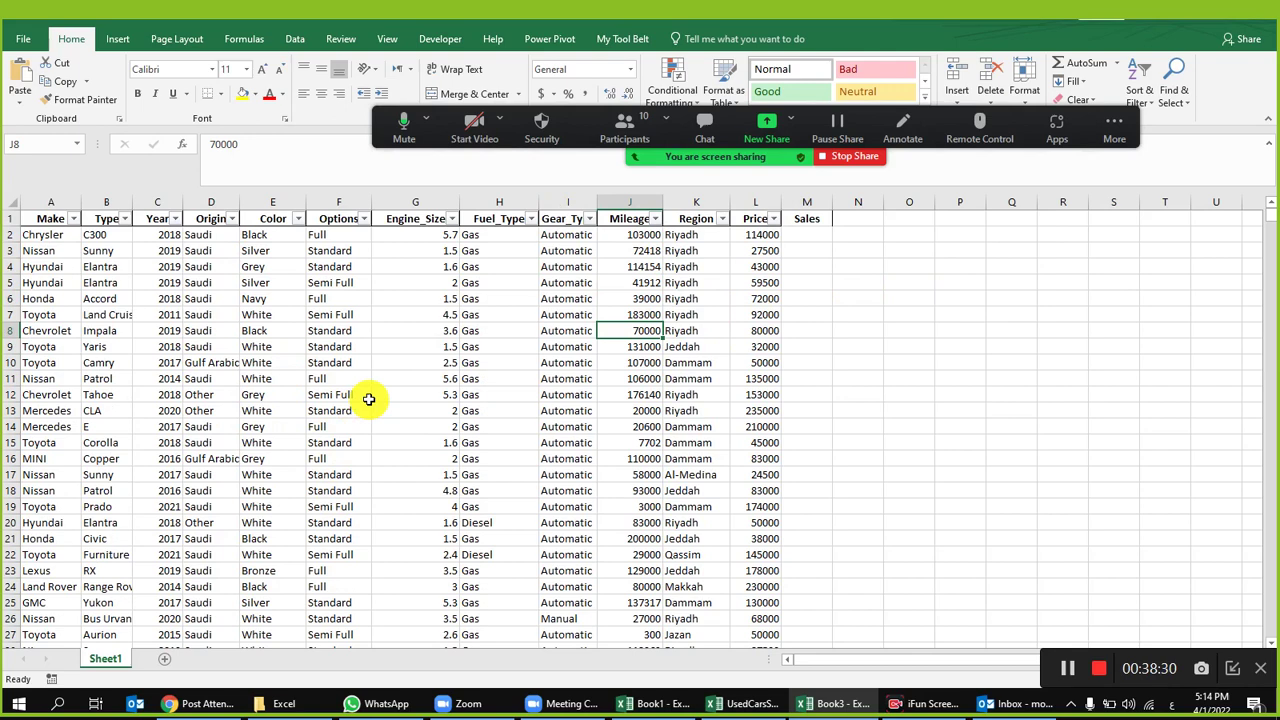
{"action": "left_click", "coordinate": [680, 251]}
{"action": "left_click", "coordinate": [18, 206]}
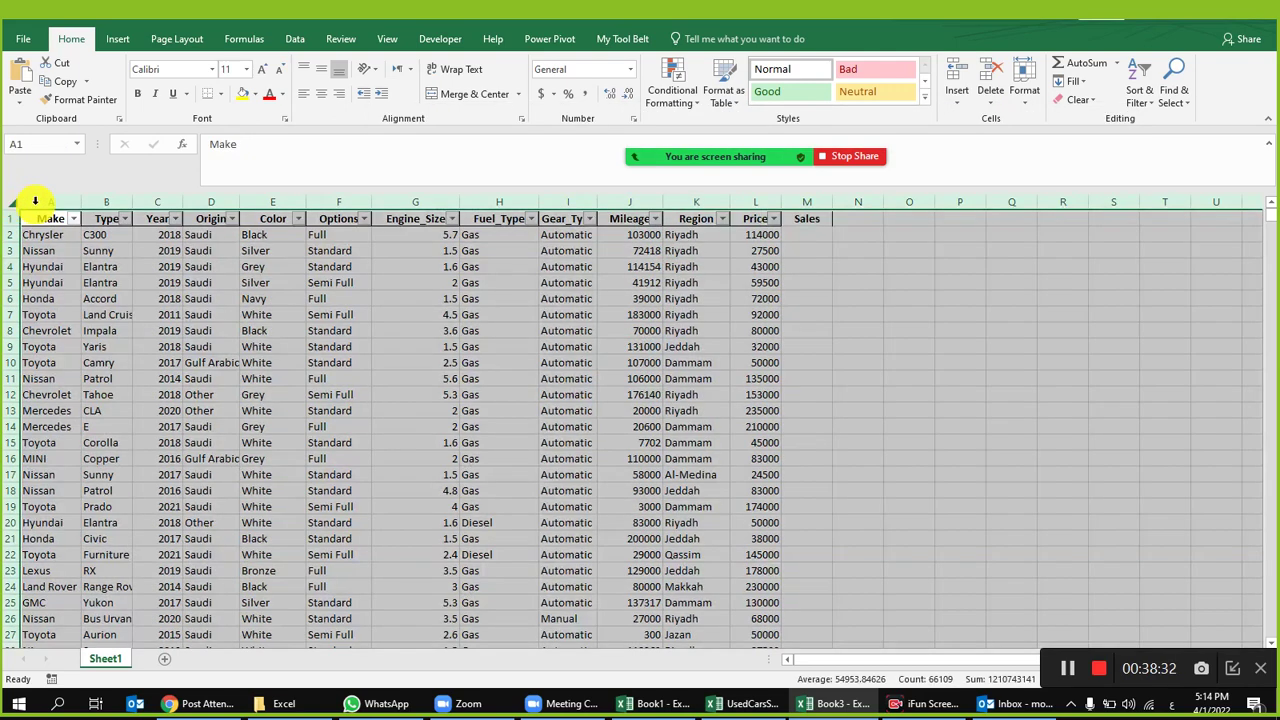
{"action": "double_click", "coordinate": [82, 202]}
{"action": "left_click", "coordinate": [305, 283]}
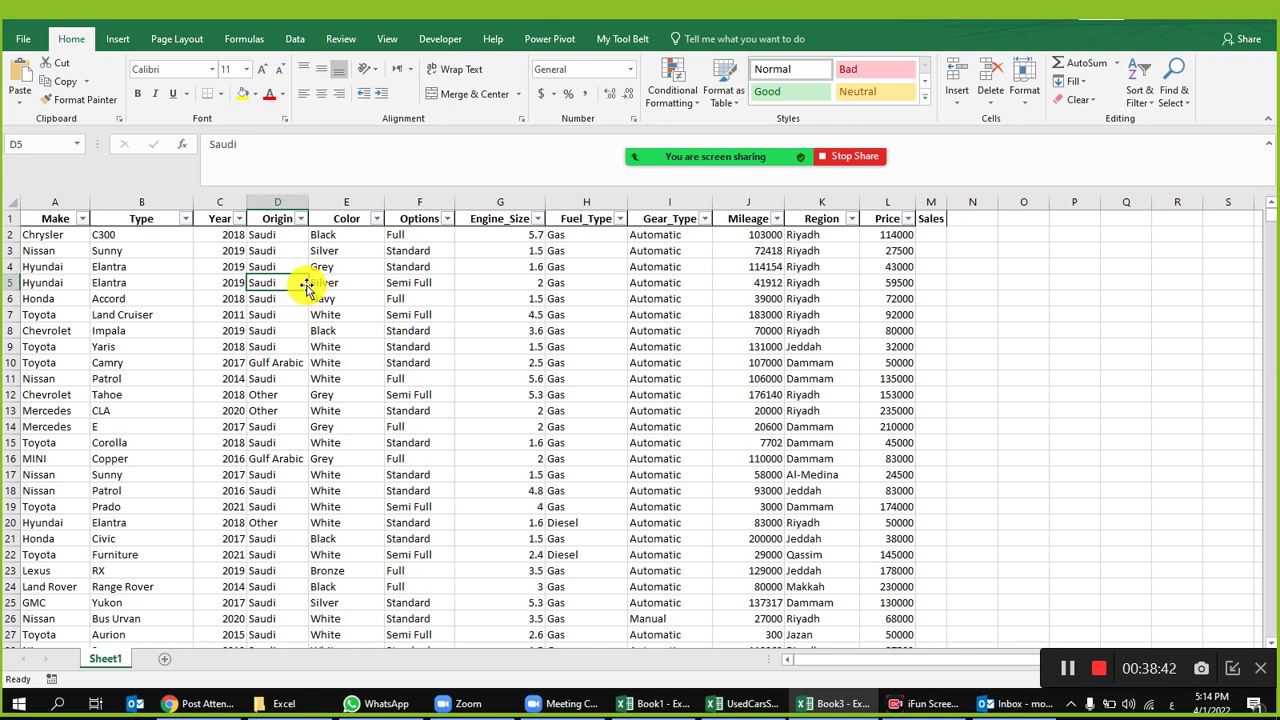
Step: Review the Make, Type, Year, Origin, Color and Options entries, refitting column D to Origin
{"action": "left_click", "coordinate": [588, 300]}
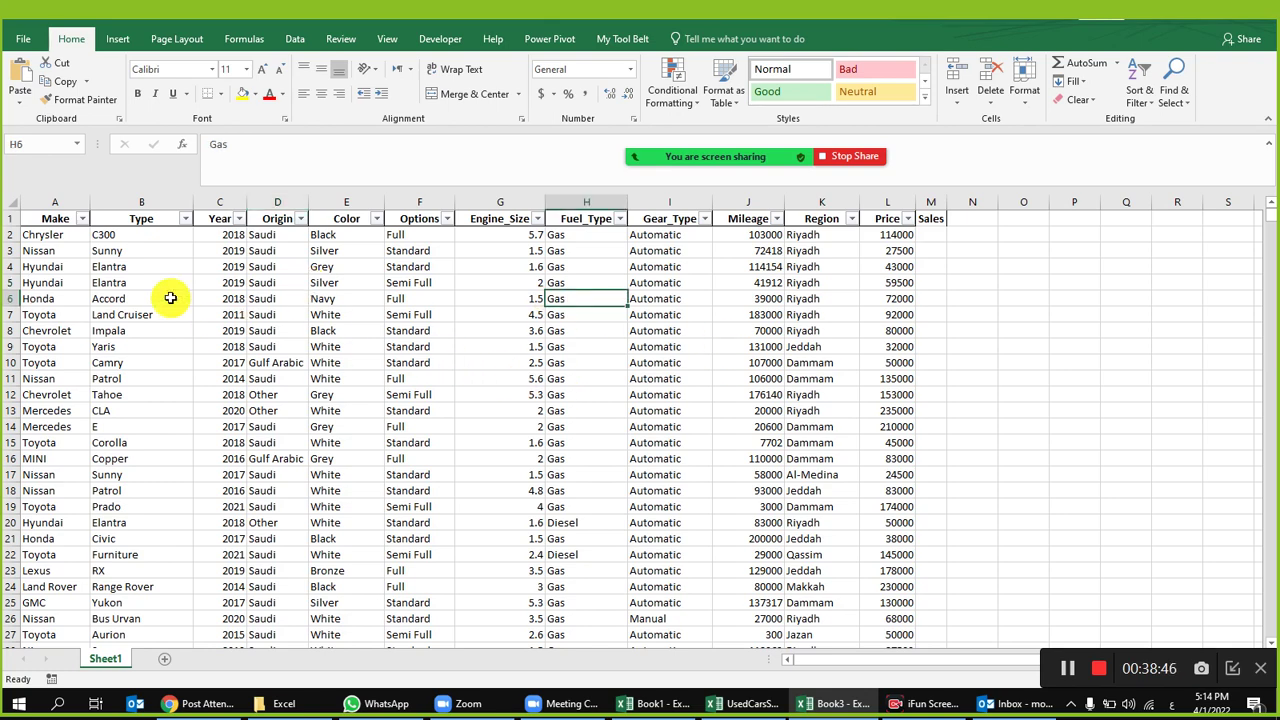
{"action": "left_click", "coordinate": [43, 233]}
{"action": "left_click_drag", "start_coordinate": [43, 233], "coordinate": [51, 337]}
{"action": "left_click", "coordinate": [51, 334]}
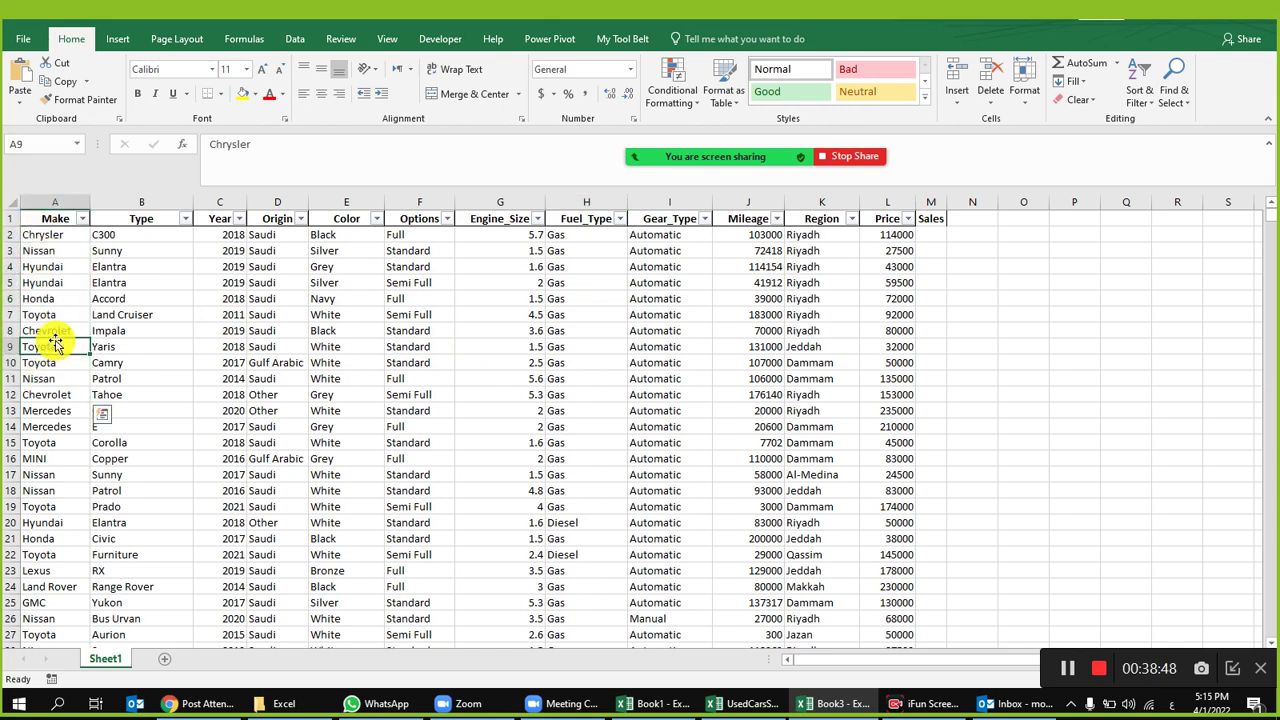
{"action": "left_click", "coordinate": [71, 296]}
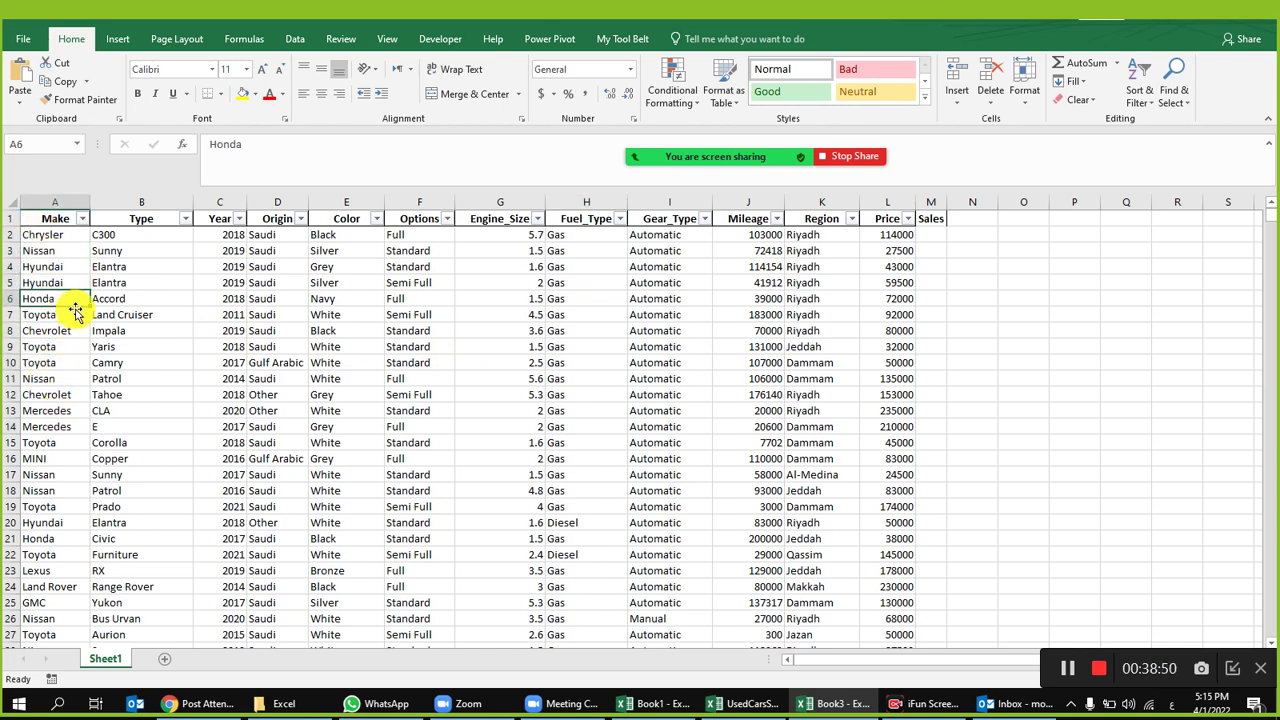
{"action": "left_click", "coordinate": [160, 222]}
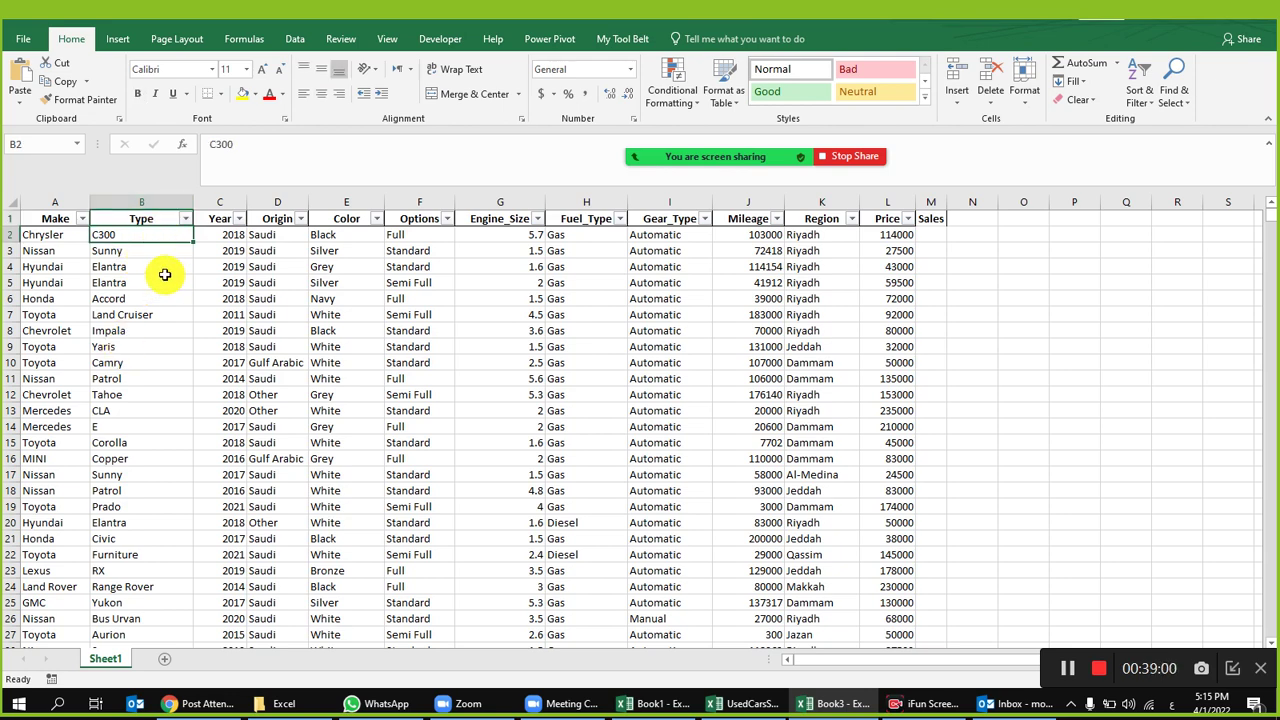
{"action": "left_click", "coordinate": [165, 280]}
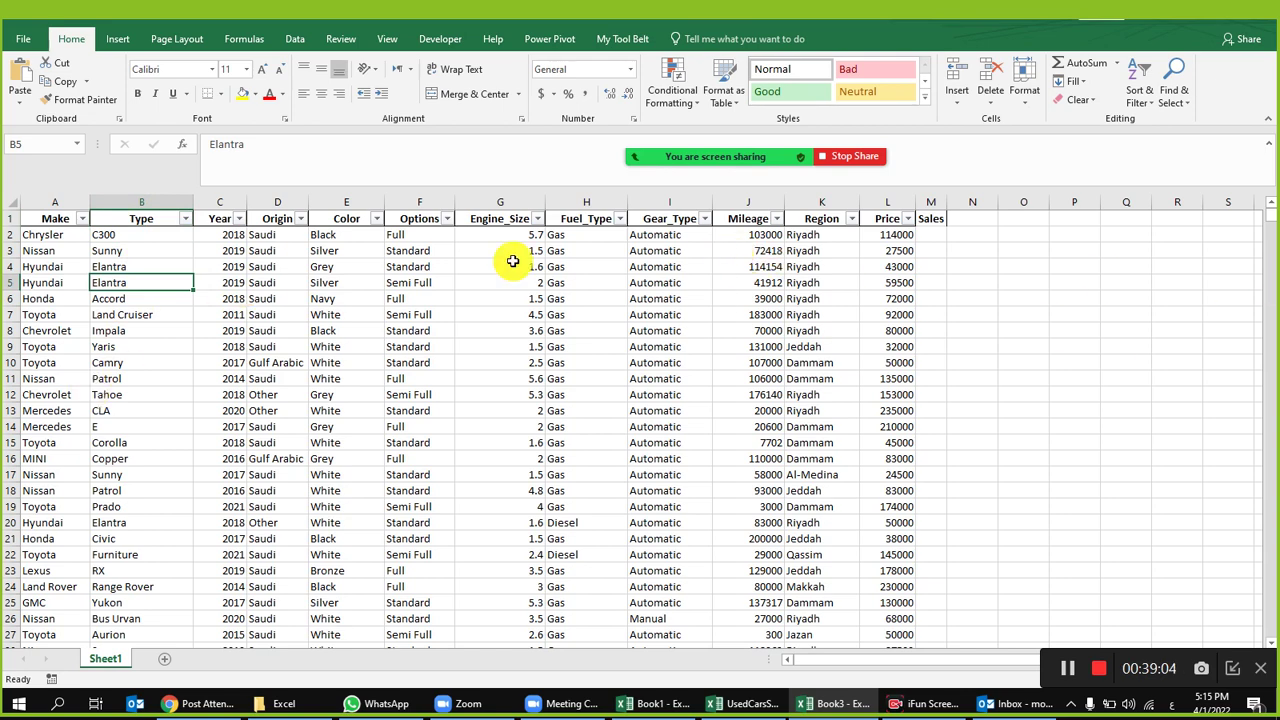
{"action": "left_click", "coordinate": [168, 251]}
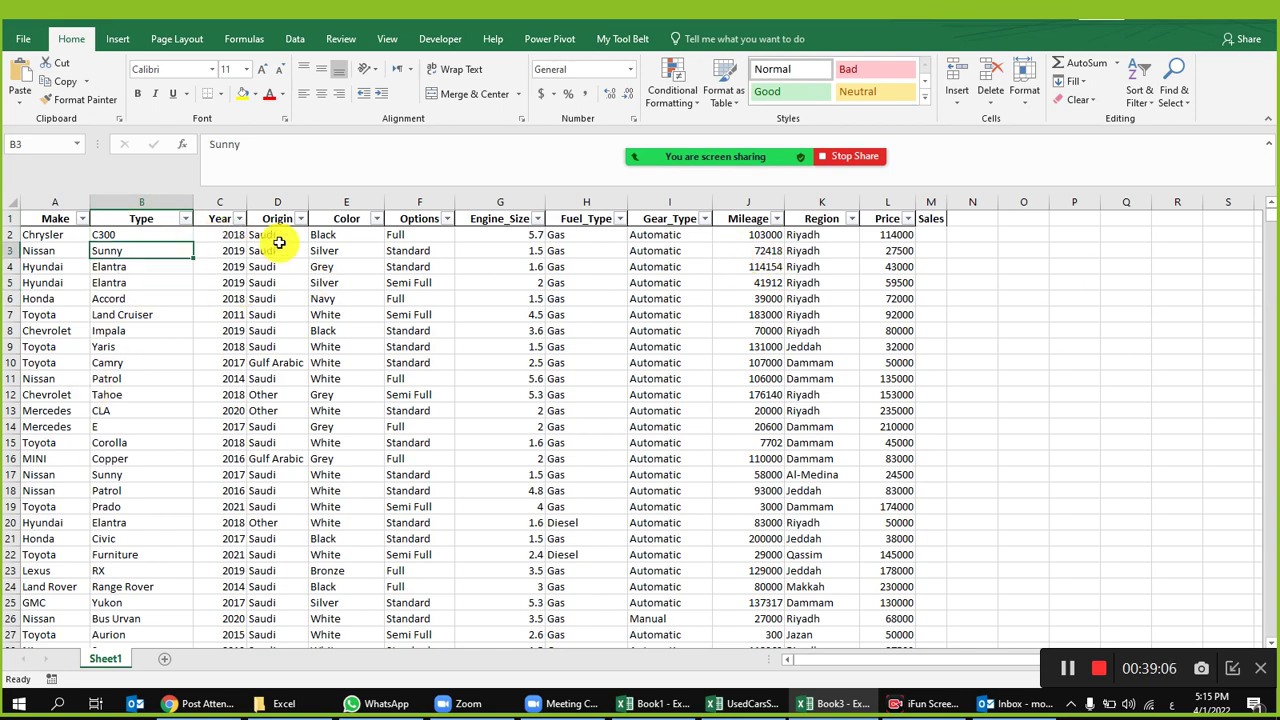
{"action": "left_click", "coordinate": [229, 246]}
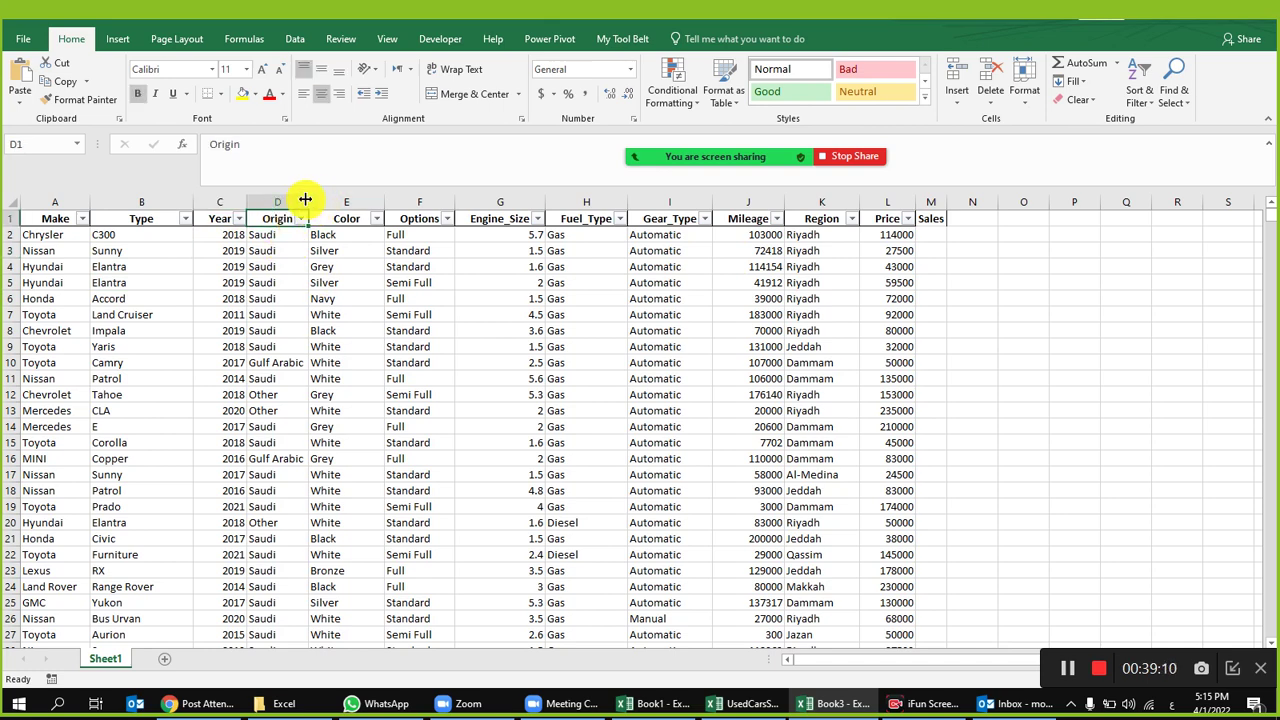
{"action": "double_click", "coordinate": [308, 202]}
{"action": "left_click", "coordinate": [290, 265]}
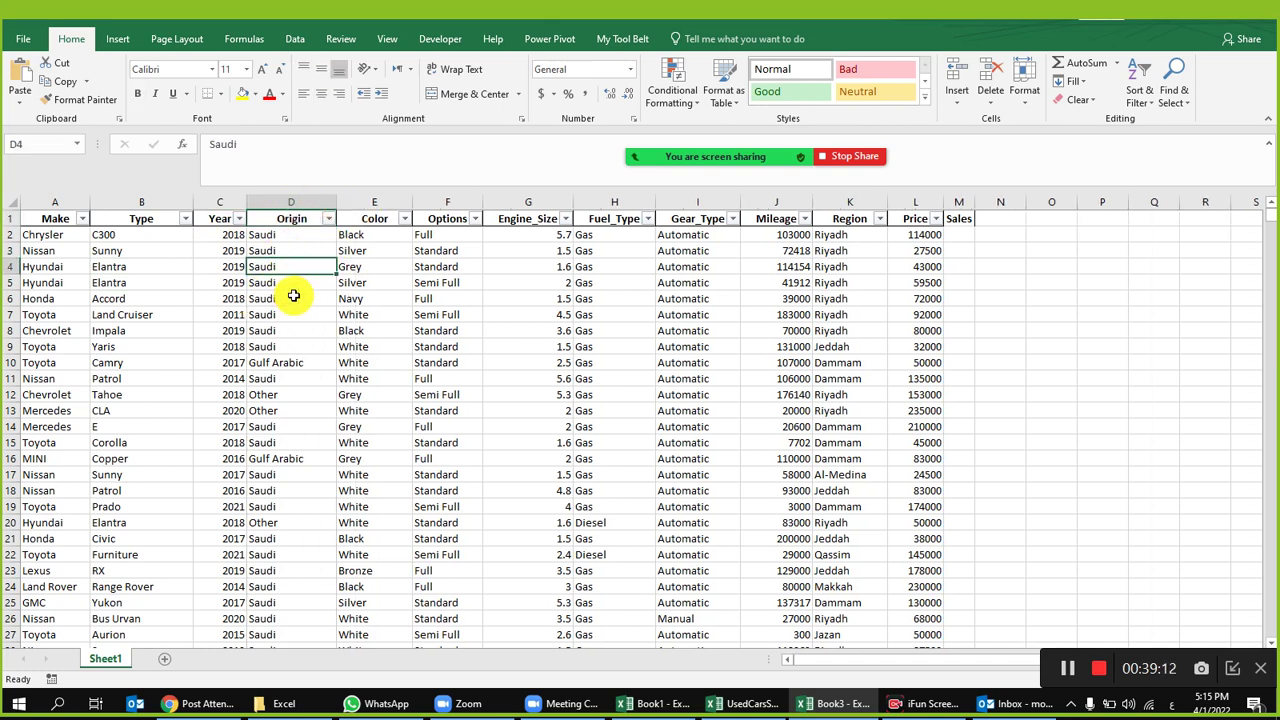
{"action": "left_click", "coordinate": [385, 281]}
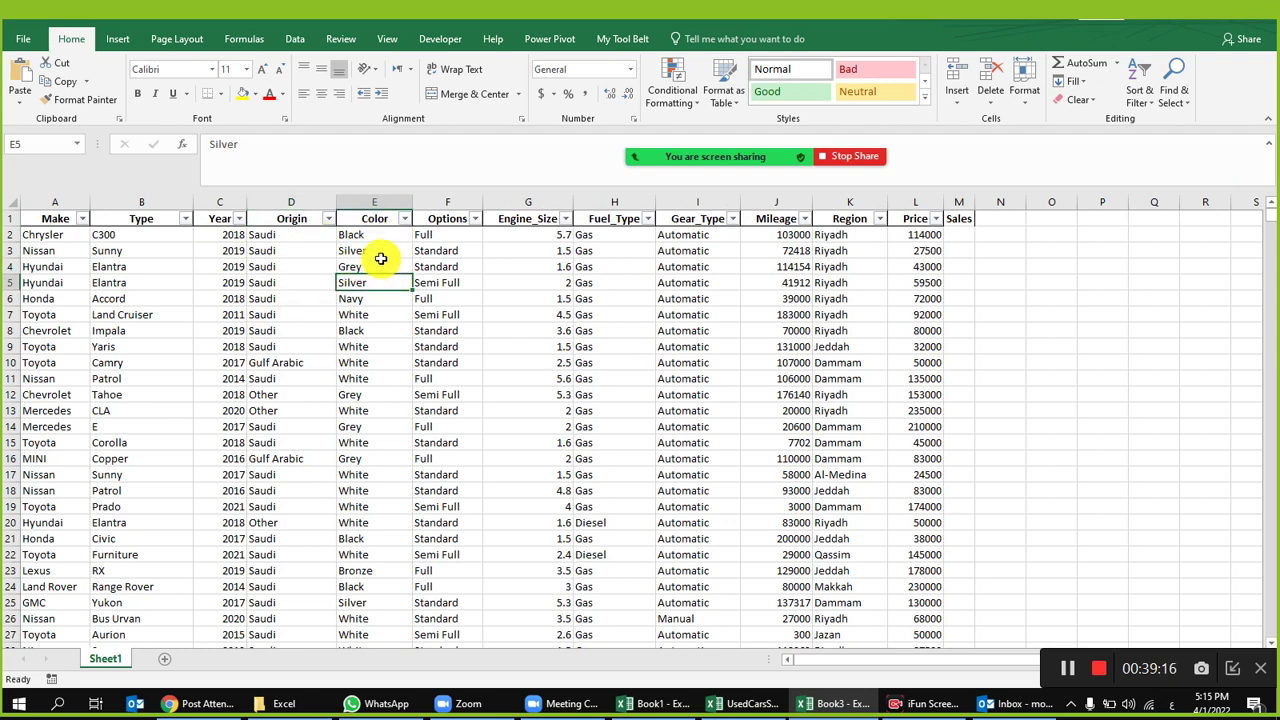
{"action": "left_click", "coordinate": [380, 251]}
{"action": "left_click", "coordinate": [457, 251]}
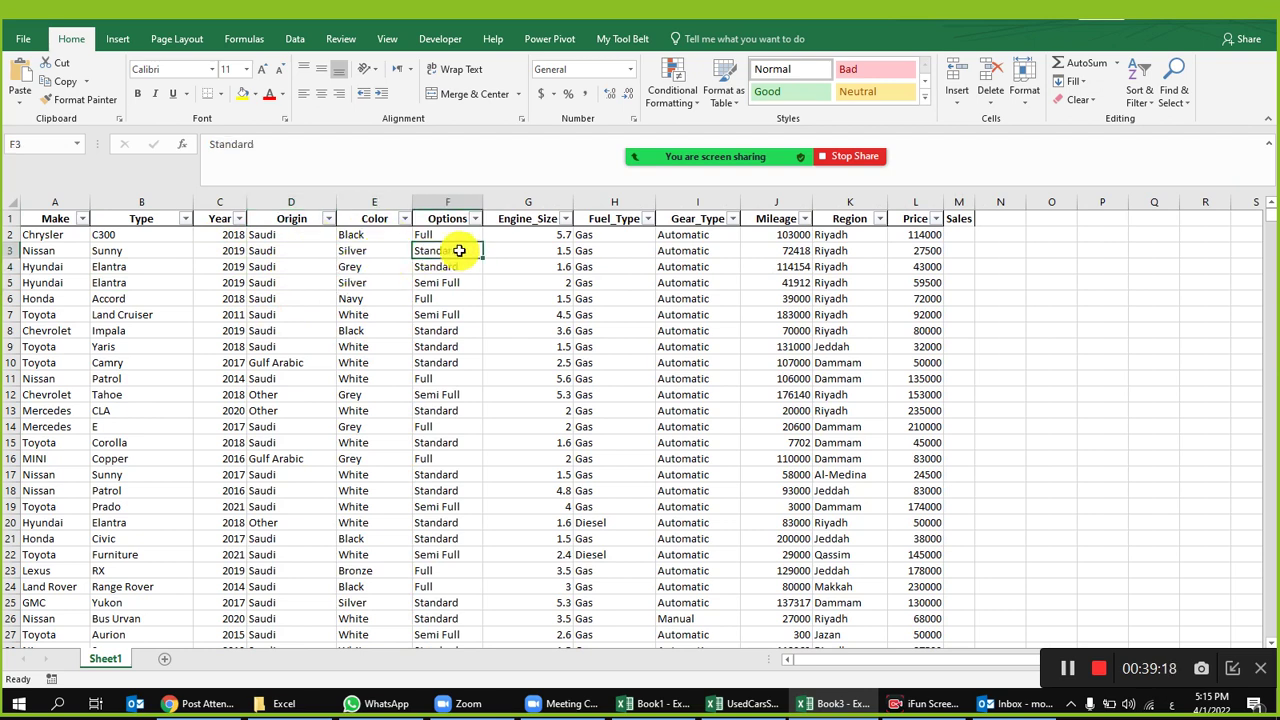
Step: Center-align the values in columns G through L
{"action": "left_click_drag", "start_coordinate": [524, 201], "coordinate": [913, 189]}
{"action": "left_click", "coordinate": [321, 93]}
{"action": "left_click", "coordinate": [530, 251]}
{"action": "left_click", "coordinate": [624, 410]}
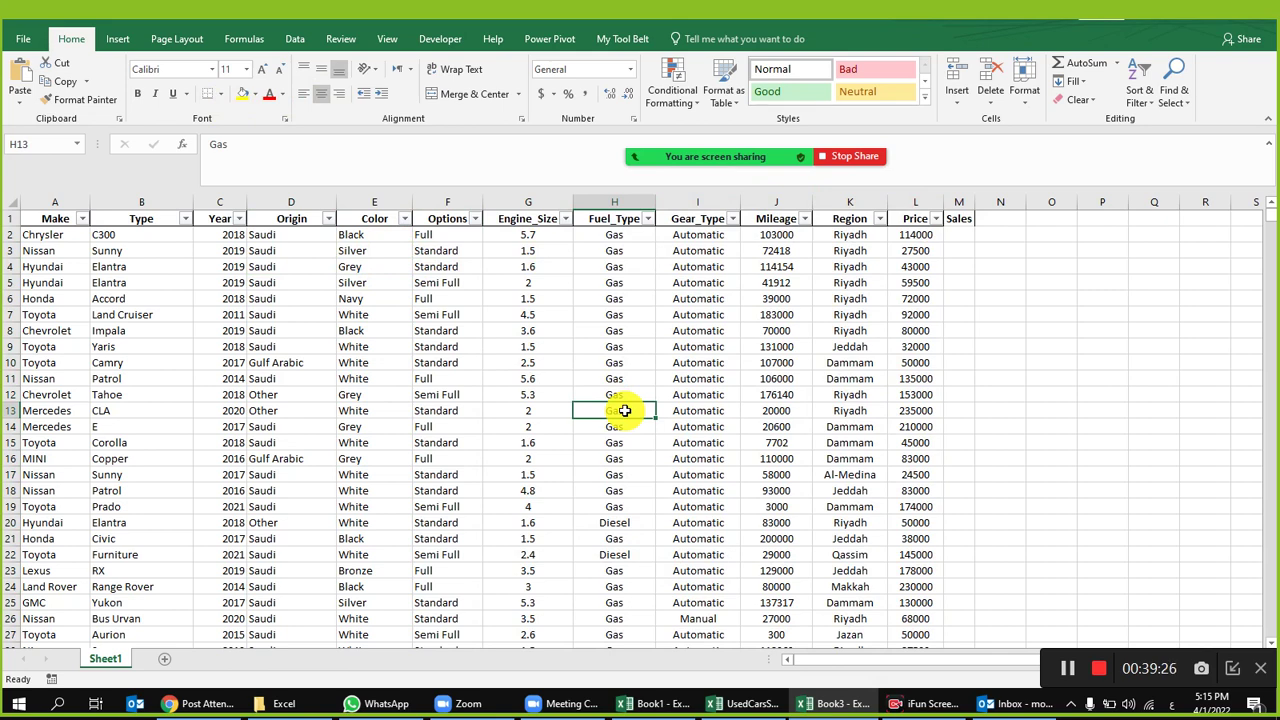
{"action": "left_click", "coordinate": [960, 203]}
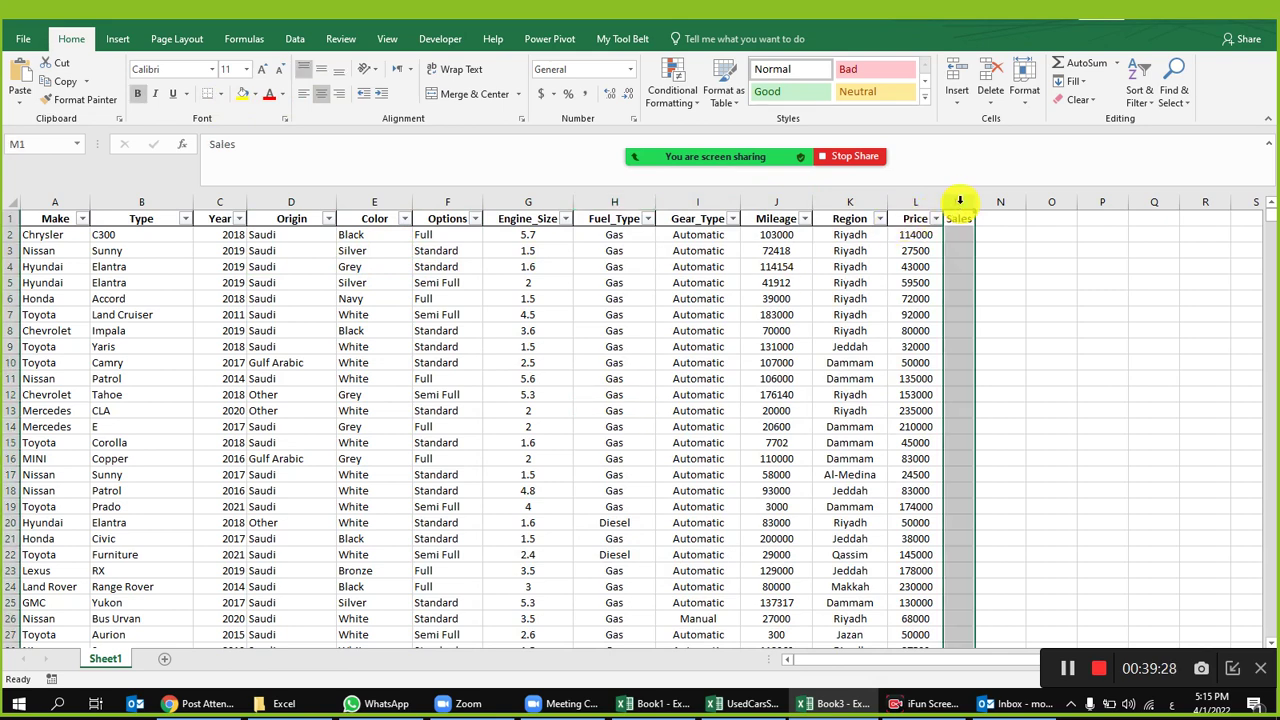
Step: Delete the leftover Sales column M, then check Fuel_Type and Gear_Type entries
{"action": "right_click", "coordinate": [962, 203]}
{"action": "left_click", "coordinate": [997, 330]}
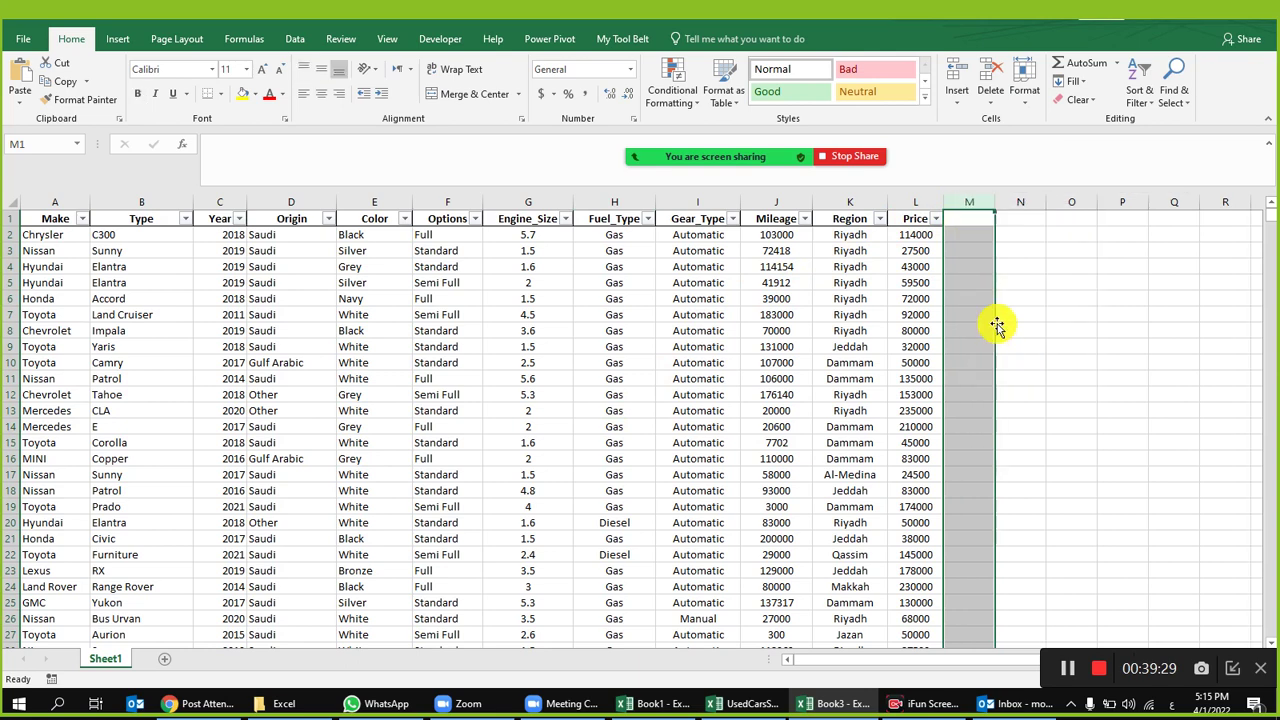
{"action": "left_click", "coordinate": [590, 299]}
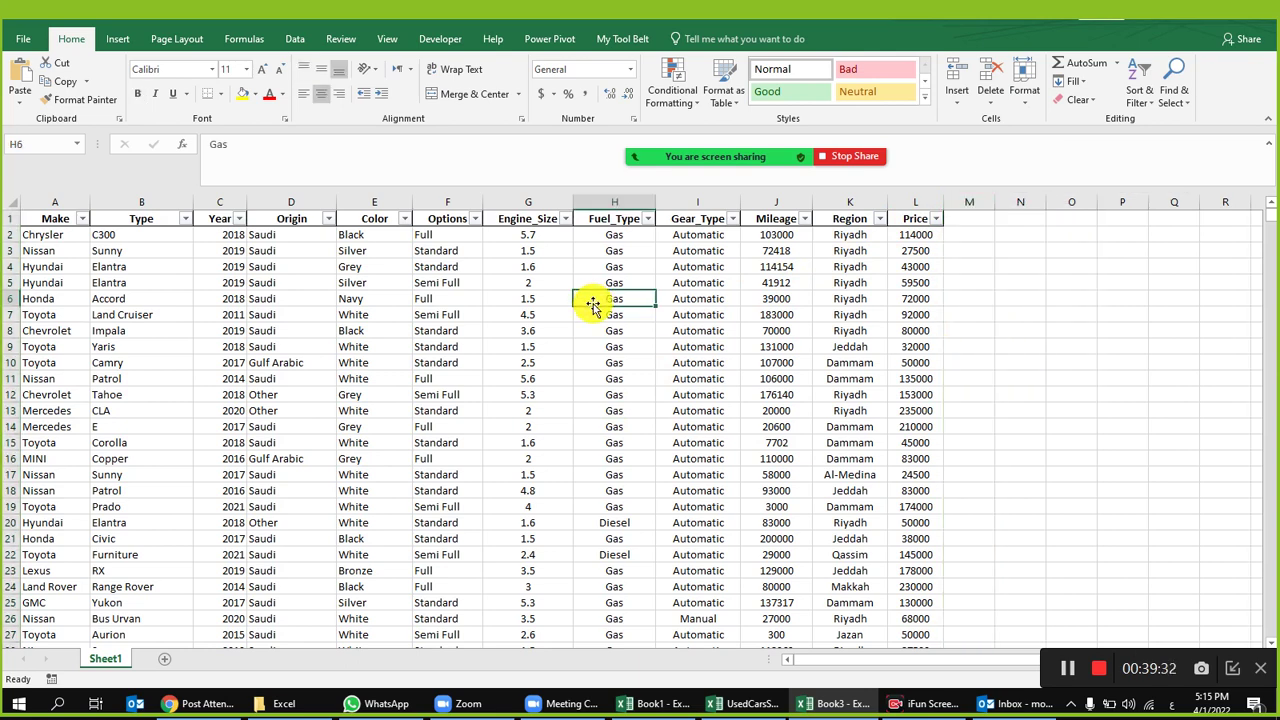
{"action": "left_click", "coordinate": [688, 330]}
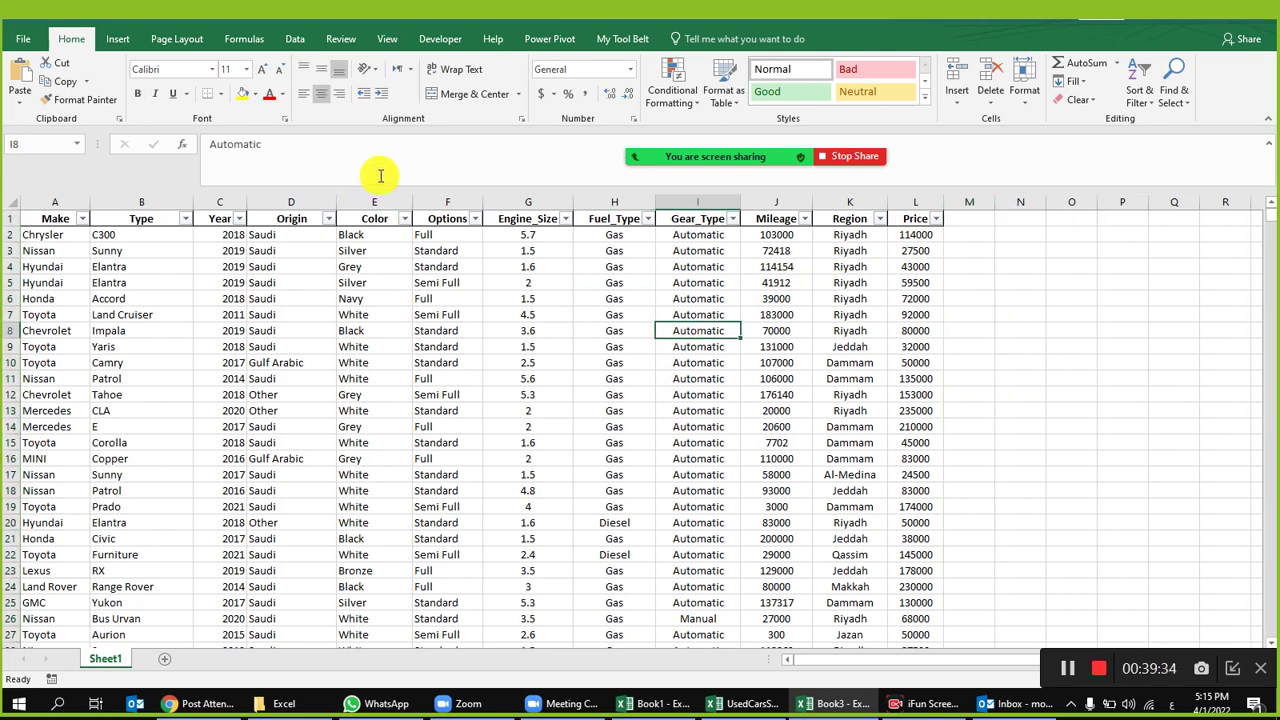
Step: Review the Mileage, Engine_Size and Origin values and the Hyundai Elantra record in row 4
{"action": "left_click", "coordinate": [766, 217]}
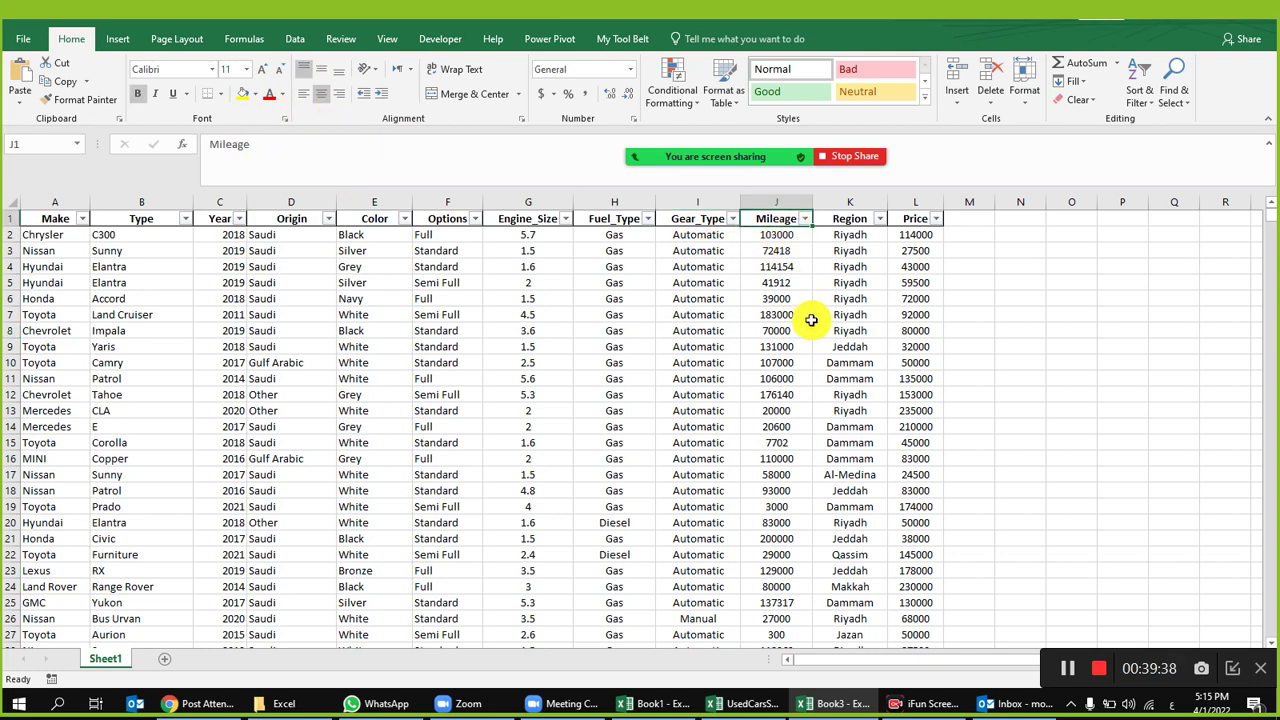
{"action": "left_click", "coordinate": [776, 282]}
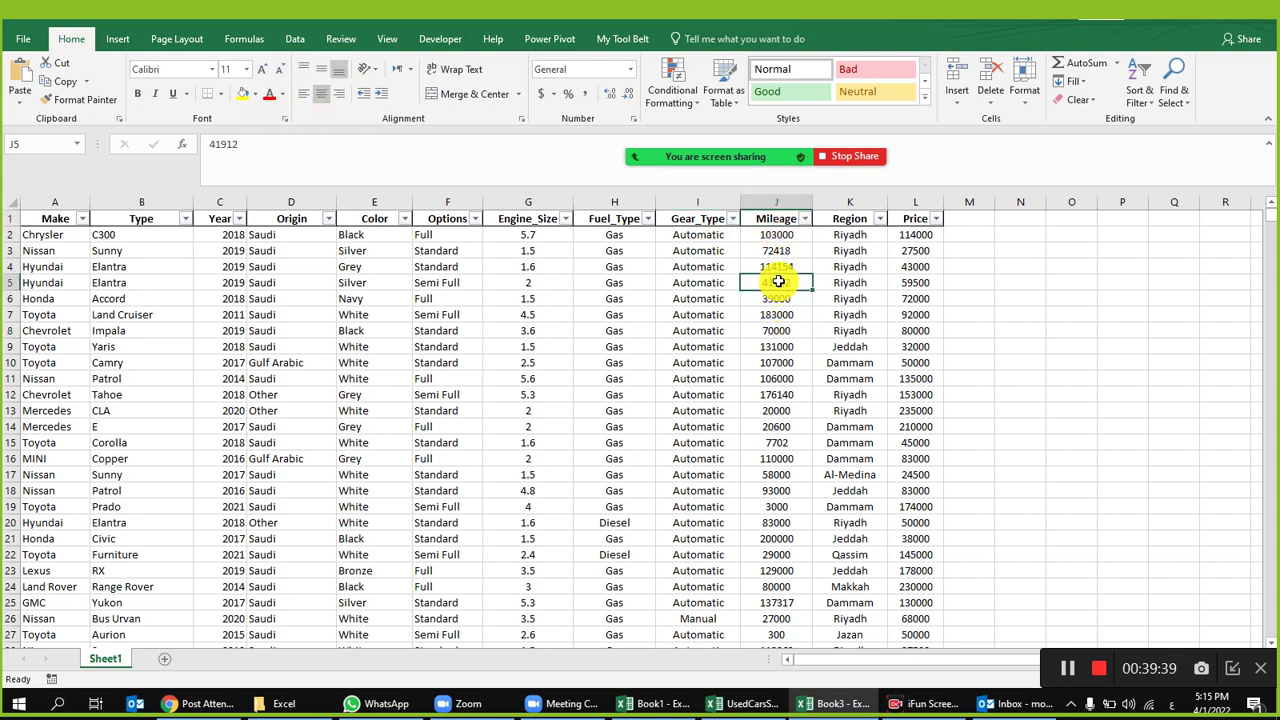
{"action": "left_click", "coordinate": [775, 223]}
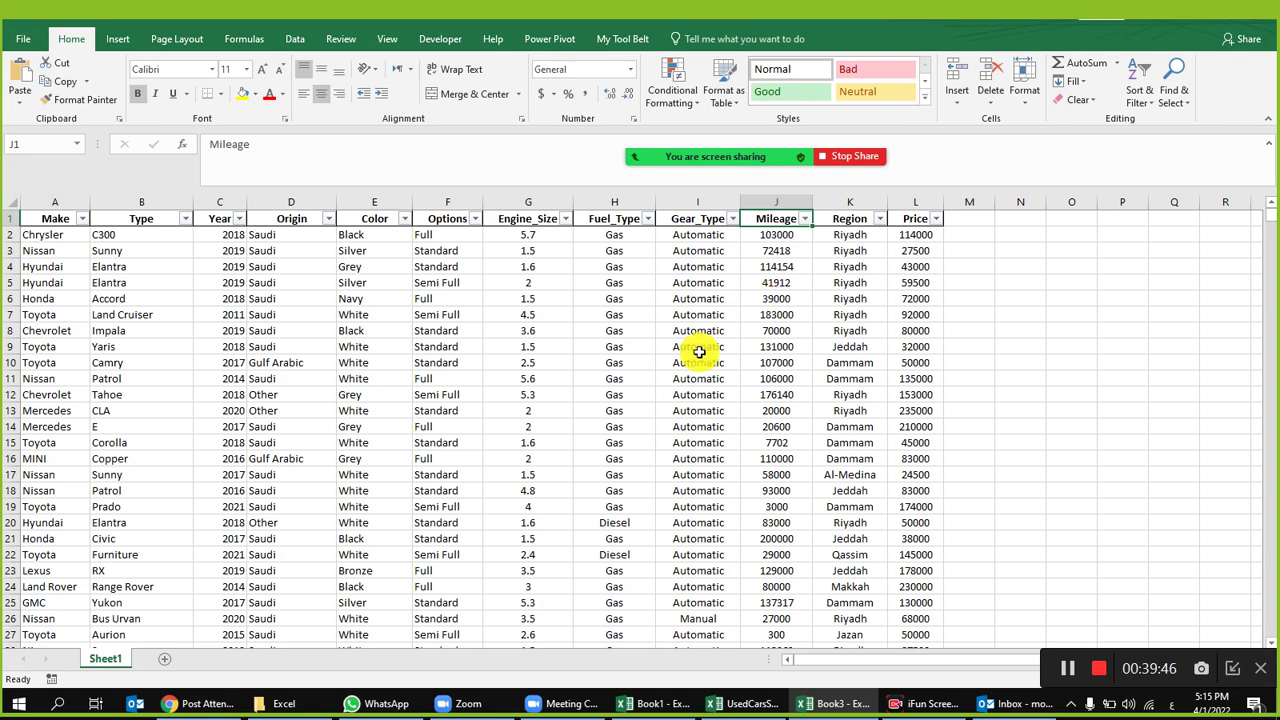
{"action": "left_click", "coordinate": [556, 302]}
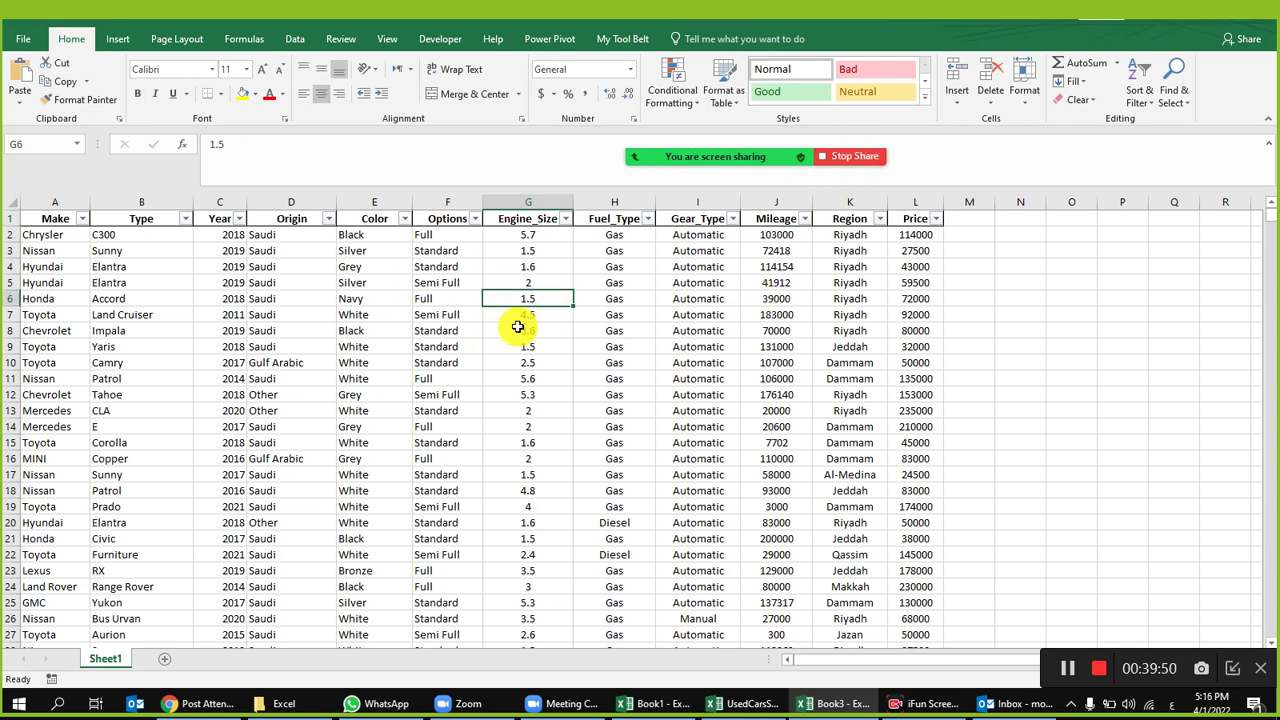
{"action": "left_click_drag", "start_coordinate": [850, 266], "coordinate": [40, 266]}
{"action": "left_click", "coordinate": [263, 387]}
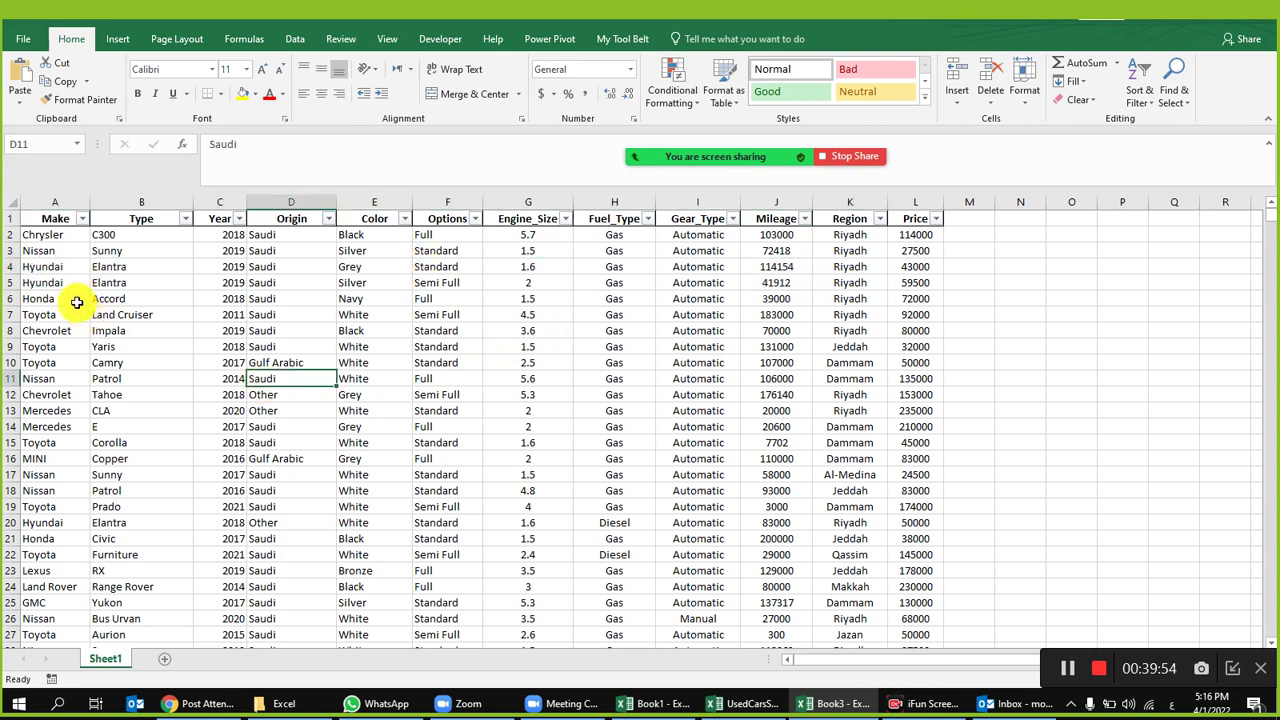
{"action": "left_click", "coordinate": [62, 265]}
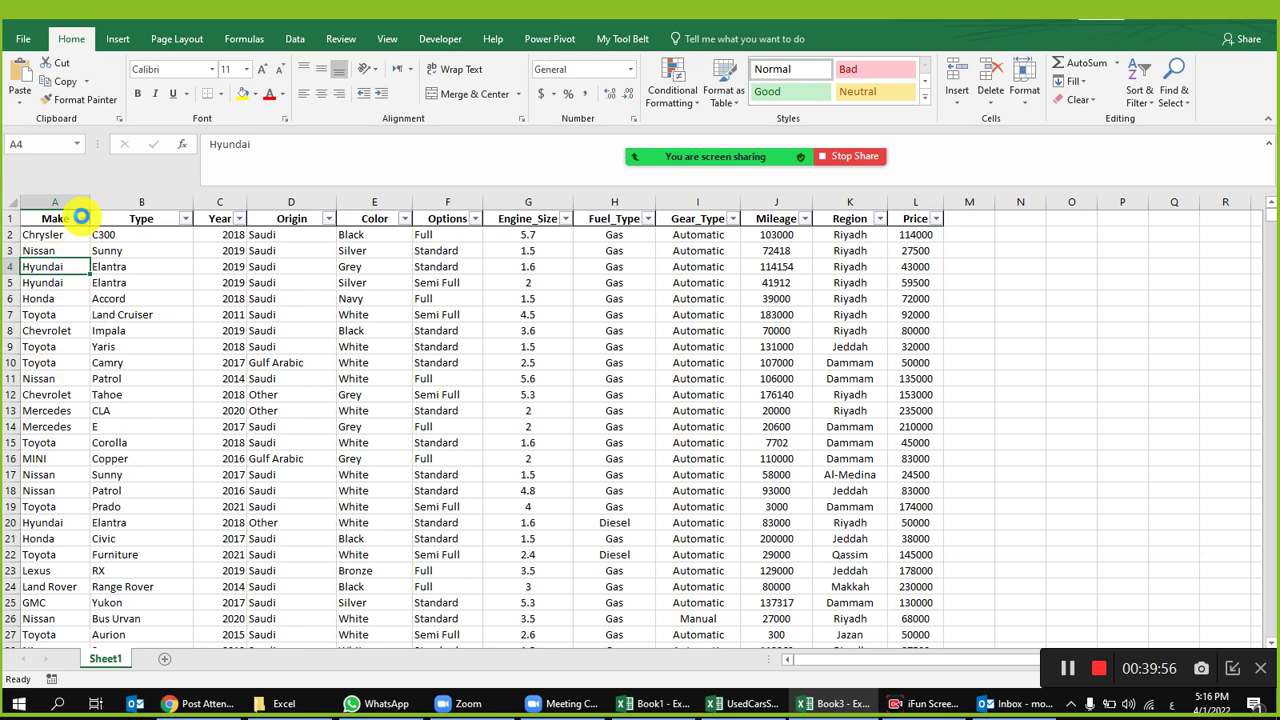
{"action": "left_click", "coordinate": [82, 218]}
{"action": "left_click", "coordinate": [124, 373]}
{"action": "left_click", "coordinate": [150, 386]}
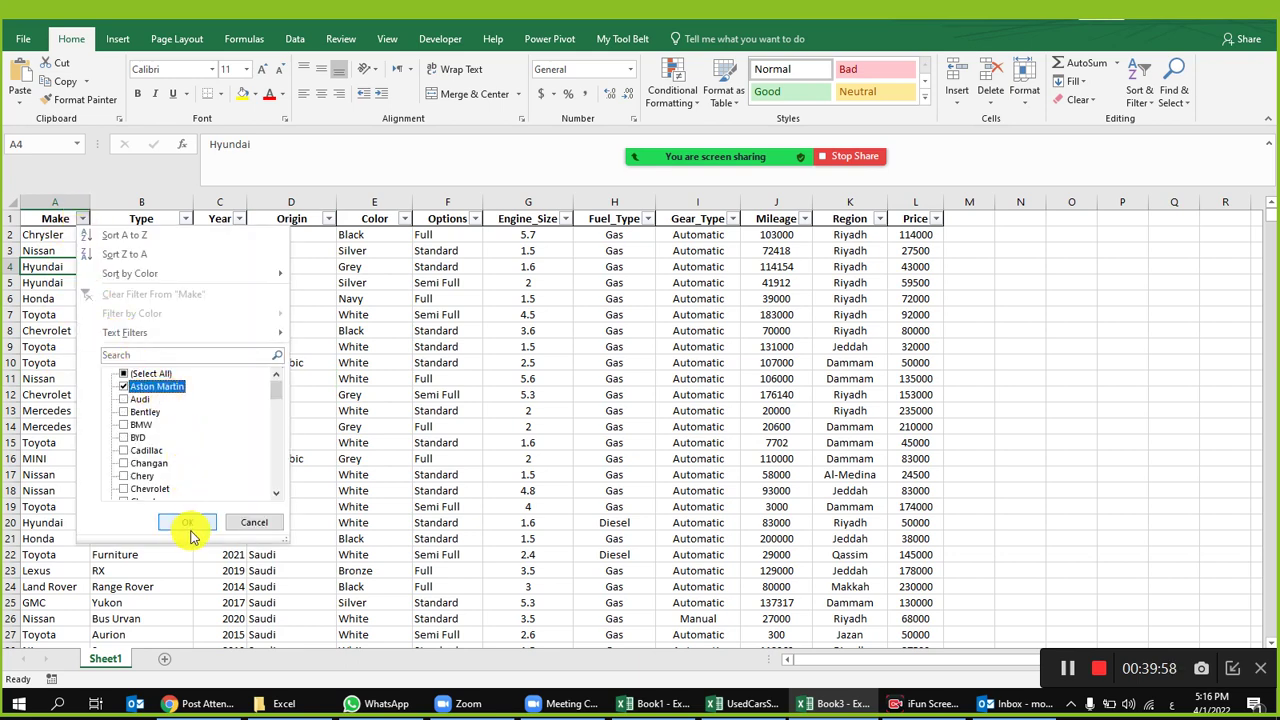
{"action": "left_click", "coordinate": [178, 522]}
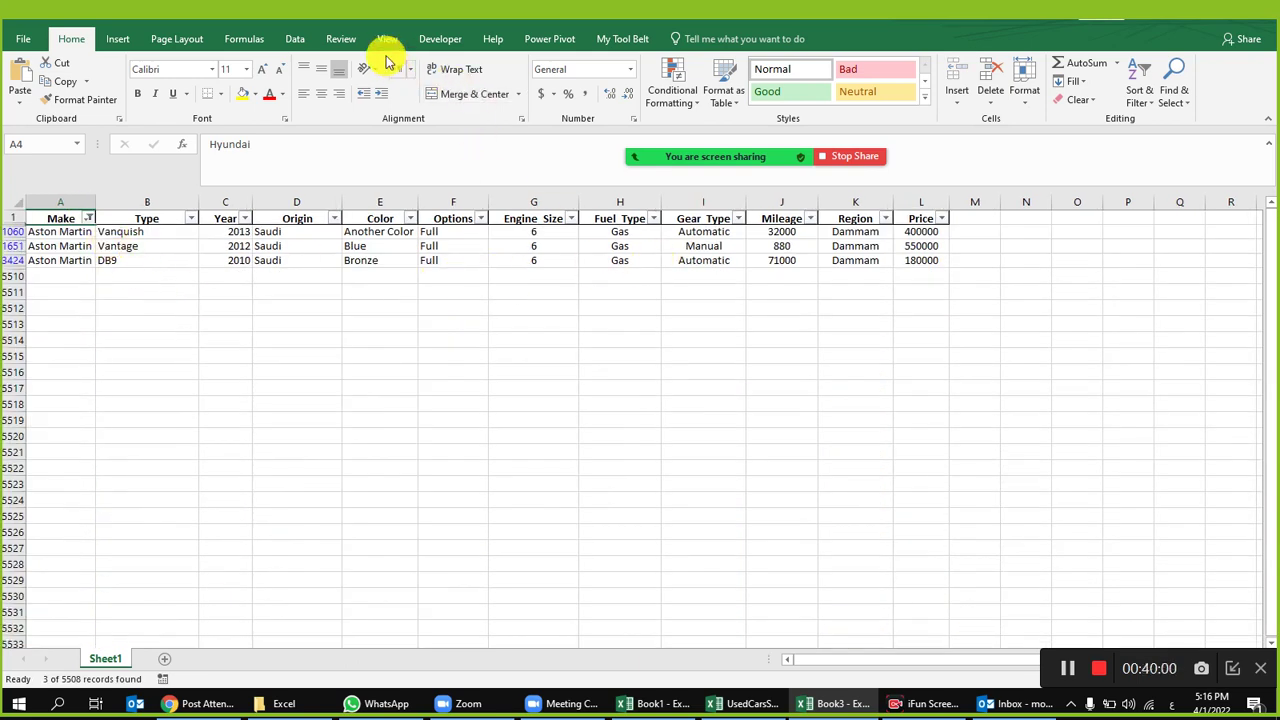
{"action": "left_click", "coordinate": [308, 38]}
{"action": "left_click", "coordinate": [560, 63]}
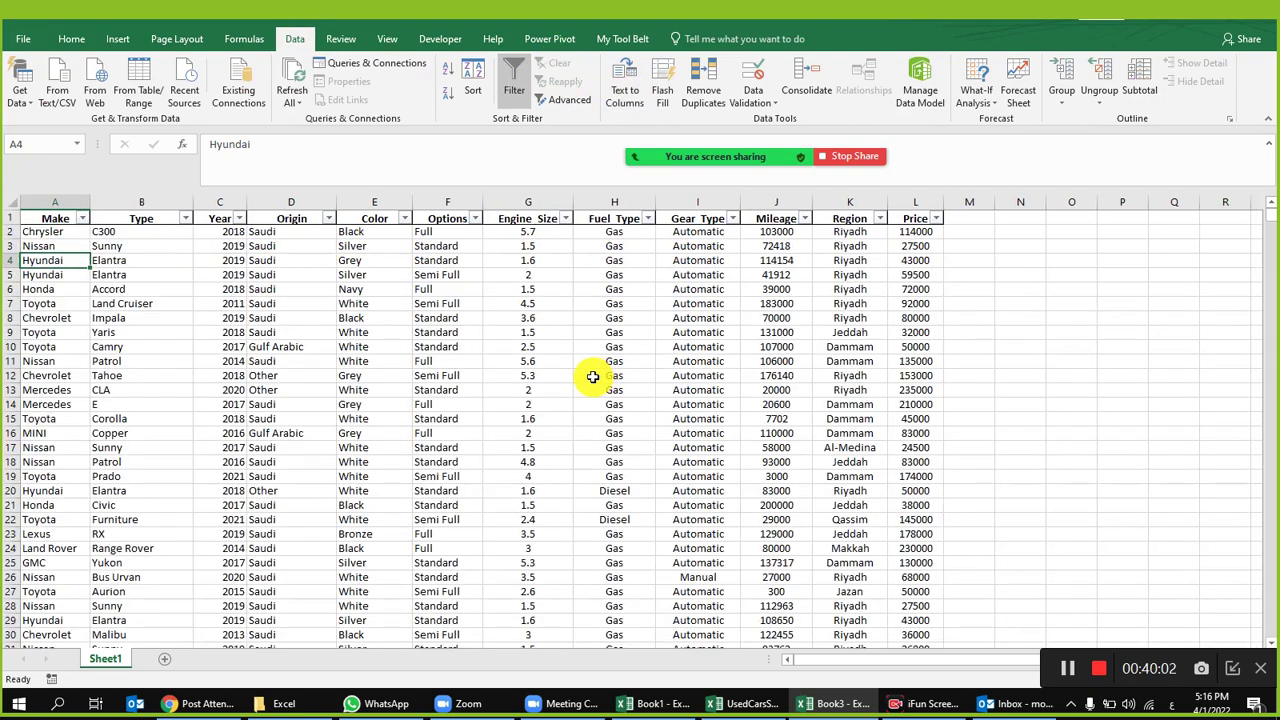
{"action": "left_click", "coordinate": [593, 376]}
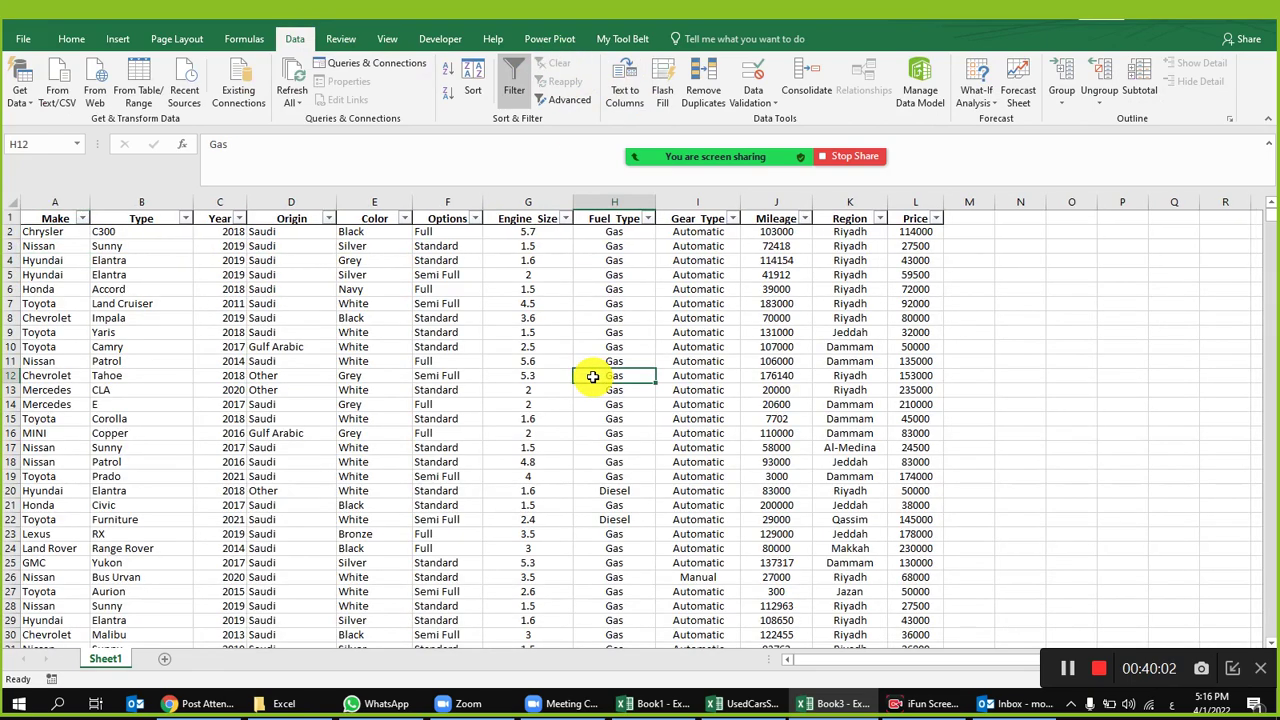
{"action": "left_click", "coordinate": [488, 346]}
Step: Insert a PivotTable of the car data on a new sheet with Make as rows
{"action": "left_click", "coordinate": [126, 41]}
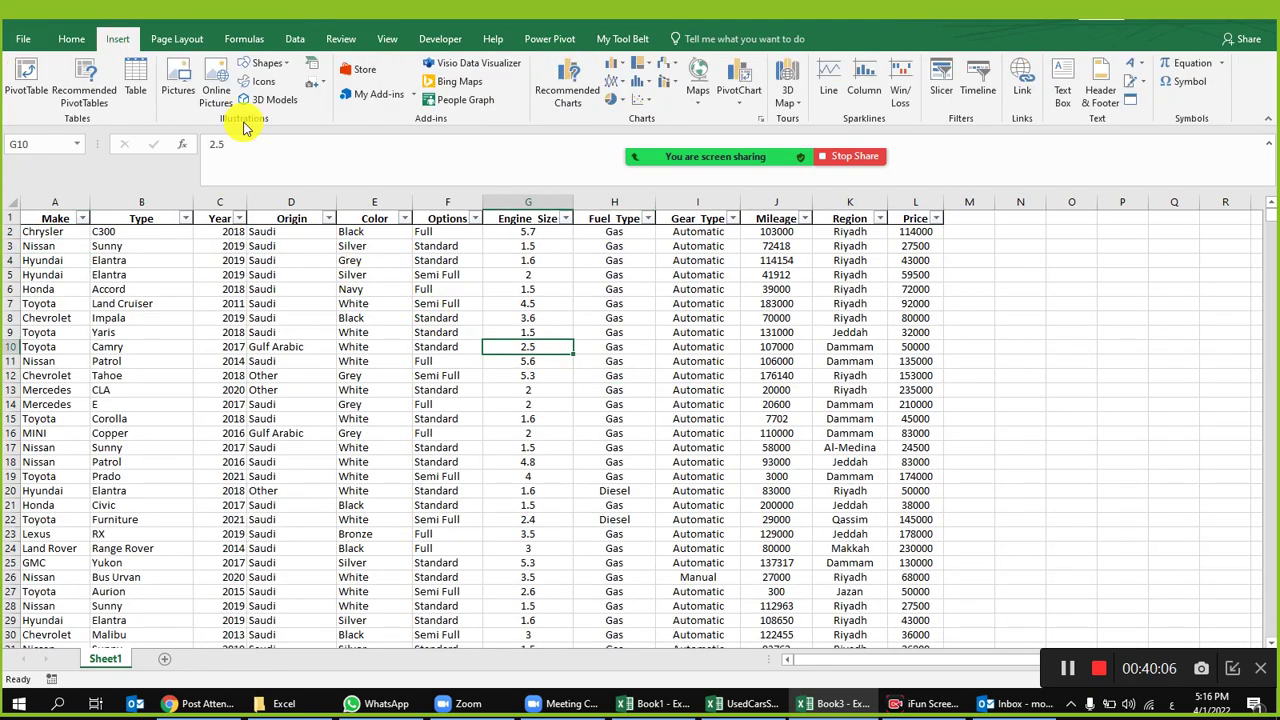
{"action": "left_click", "coordinate": [25, 72]}
{"action": "left_click", "coordinate": [936, 520]}
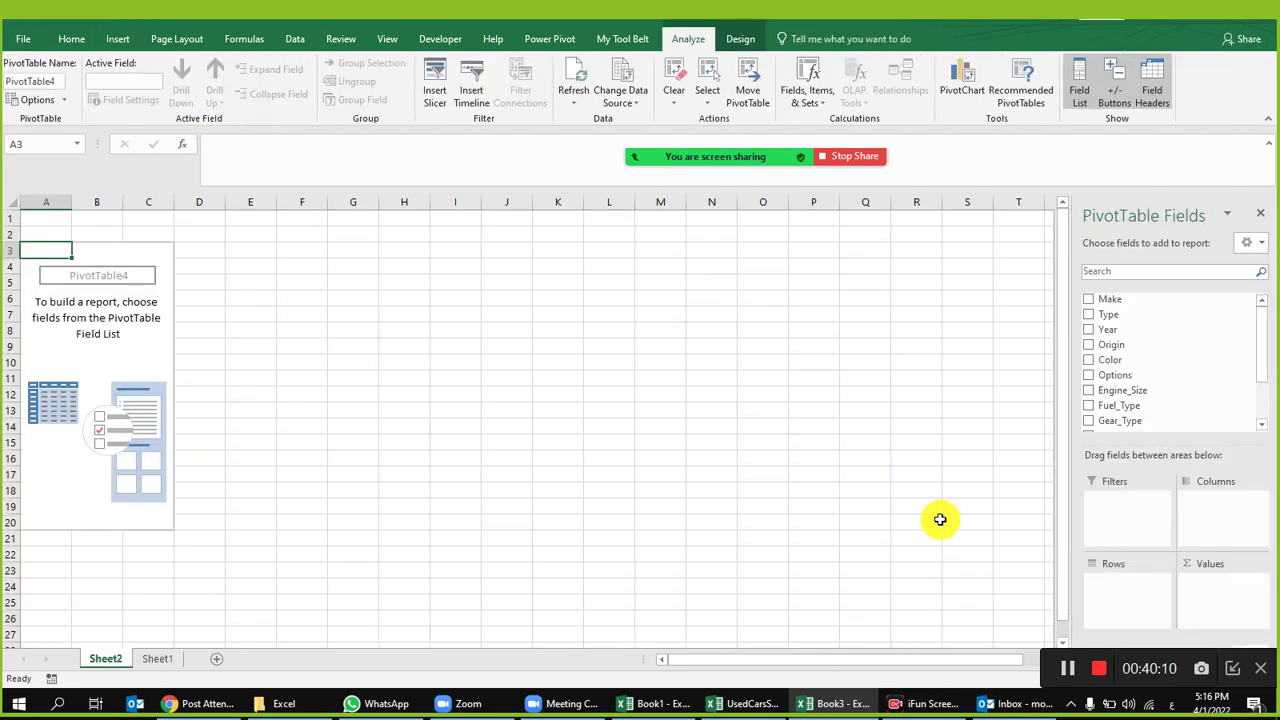
{"action": "left_click_drag", "start_coordinate": [1130, 298], "coordinate": [1131, 593]}
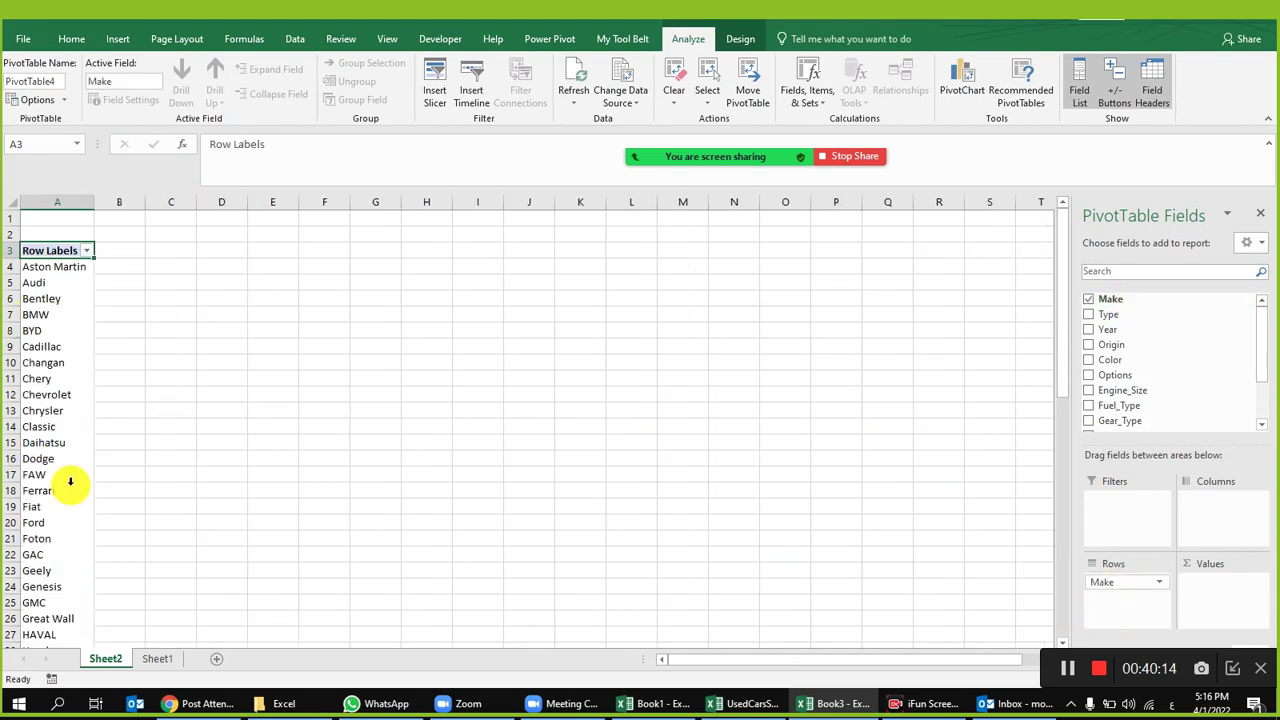
{"action": "scroll", "coordinate": [69, 440], "scroll_direction": "down", "scroll_amount": 7}
{"action": "scroll", "coordinate": [100, 460], "scroll_direction": "up", "scroll_amount": 6}
Step: Compare the source Make and Year values, then add Year to the pivot columns
{"action": "left_click", "coordinate": [157, 659]}
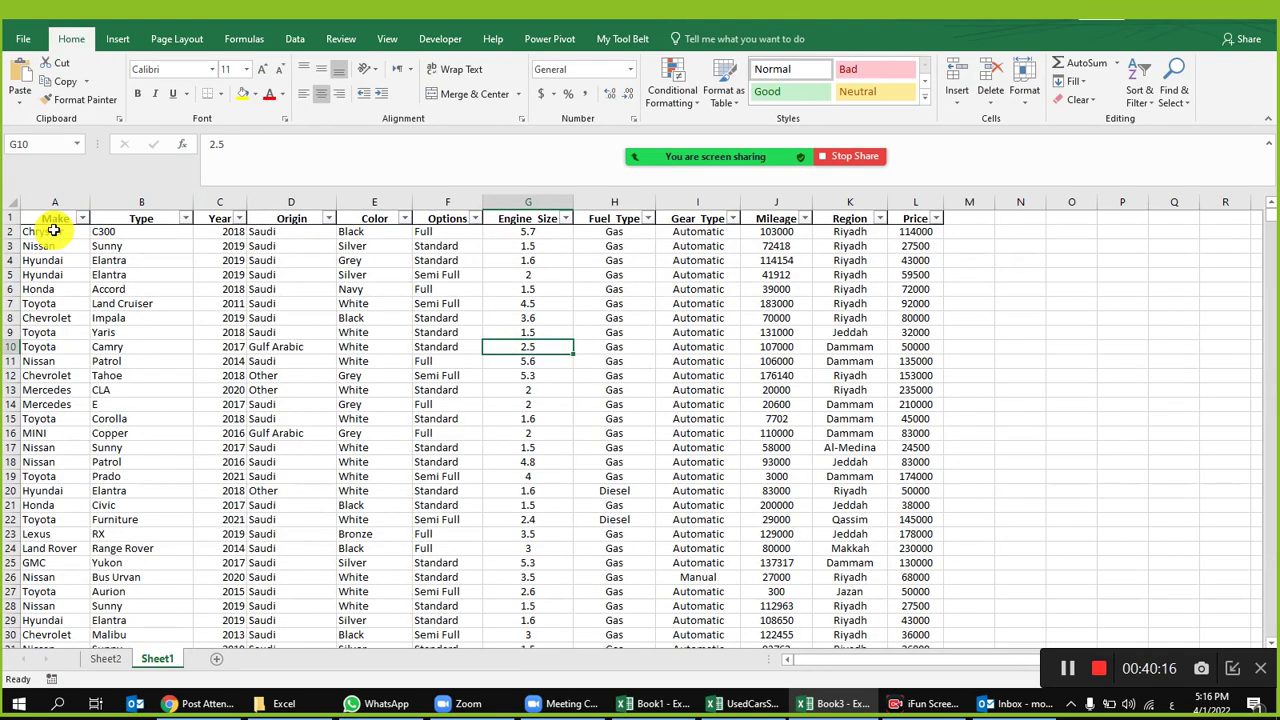
{"action": "left_click_drag", "start_coordinate": [47, 232], "coordinate": [51, 418]}
{"action": "left_click", "coordinate": [240, 275]}
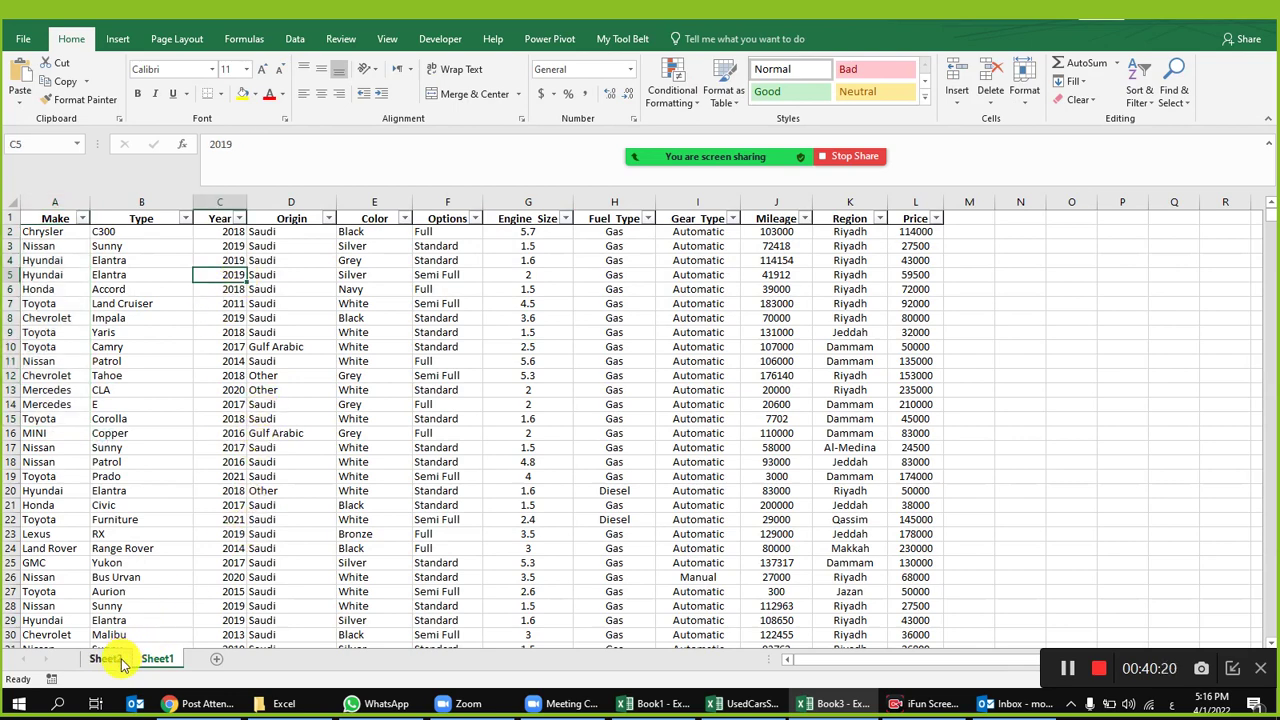
{"action": "left_click_drag", "start_coordinate": [229, 248], "coordinate": [216, 404]}
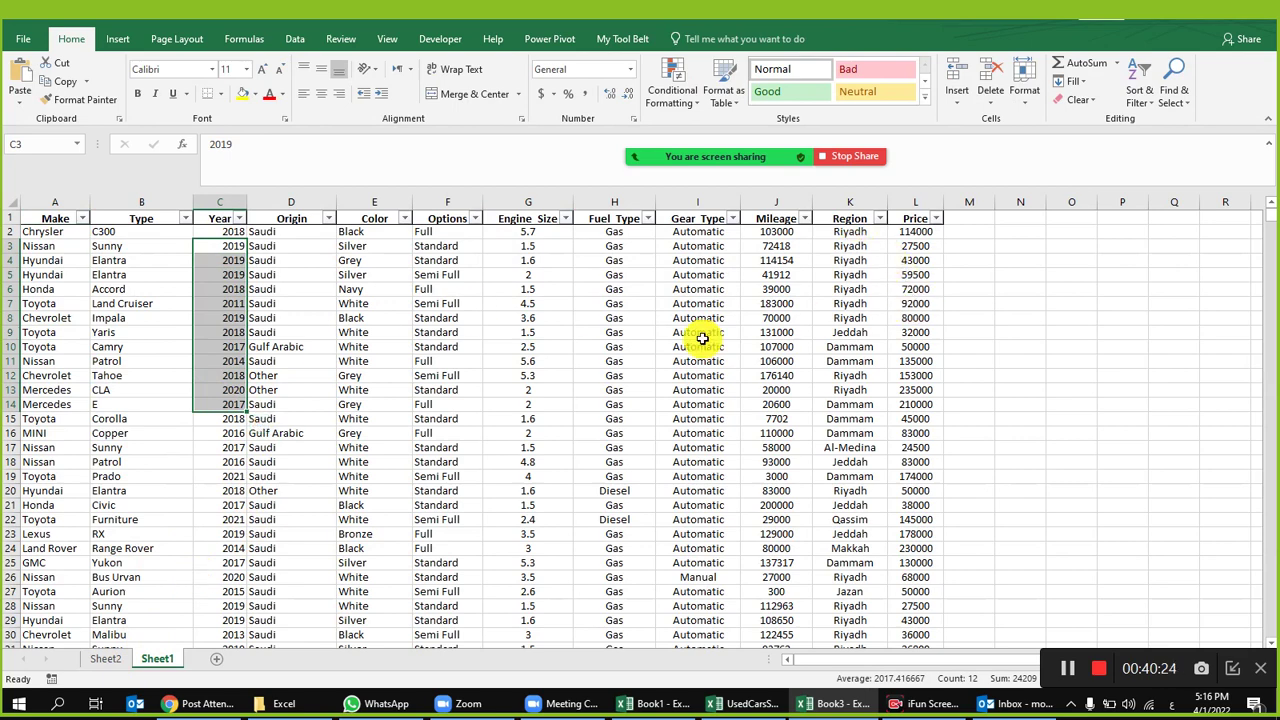
{"action": "left_click", "coordinate": [110, 660]}
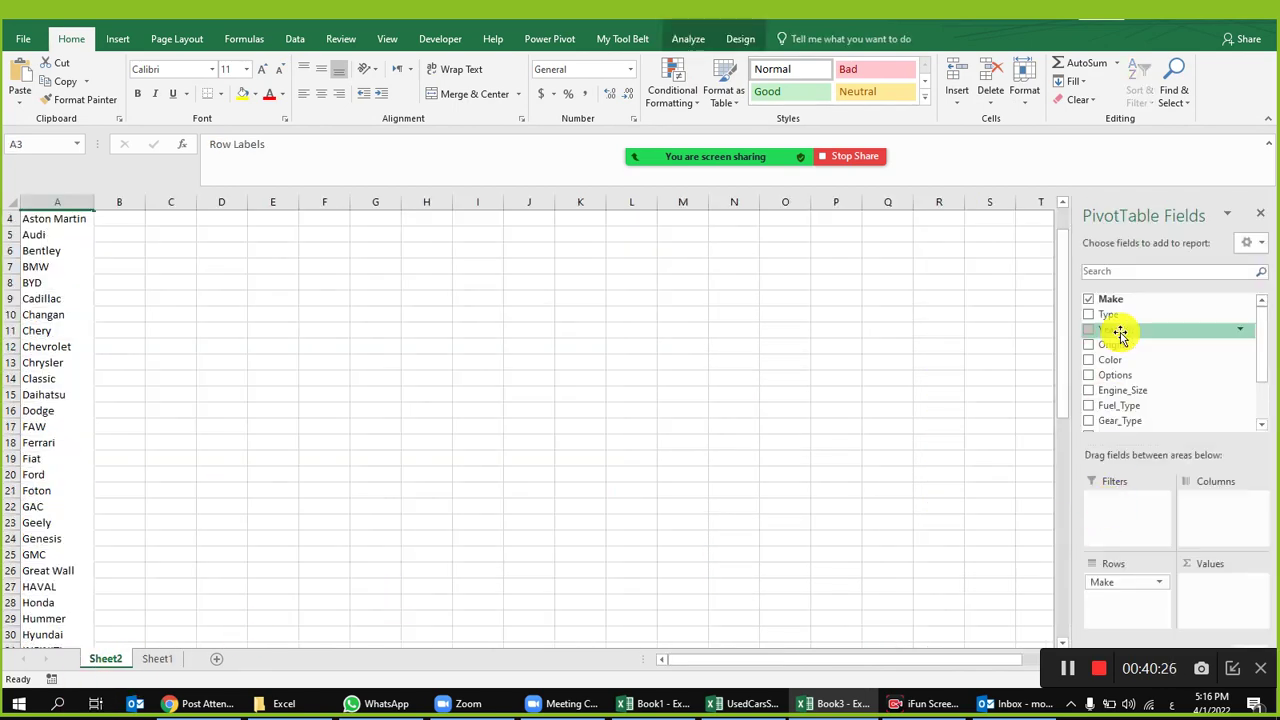
{"action": "left_click_drag", "start_coordinate": [1130, 338], "coordinate": [1192, 500]}
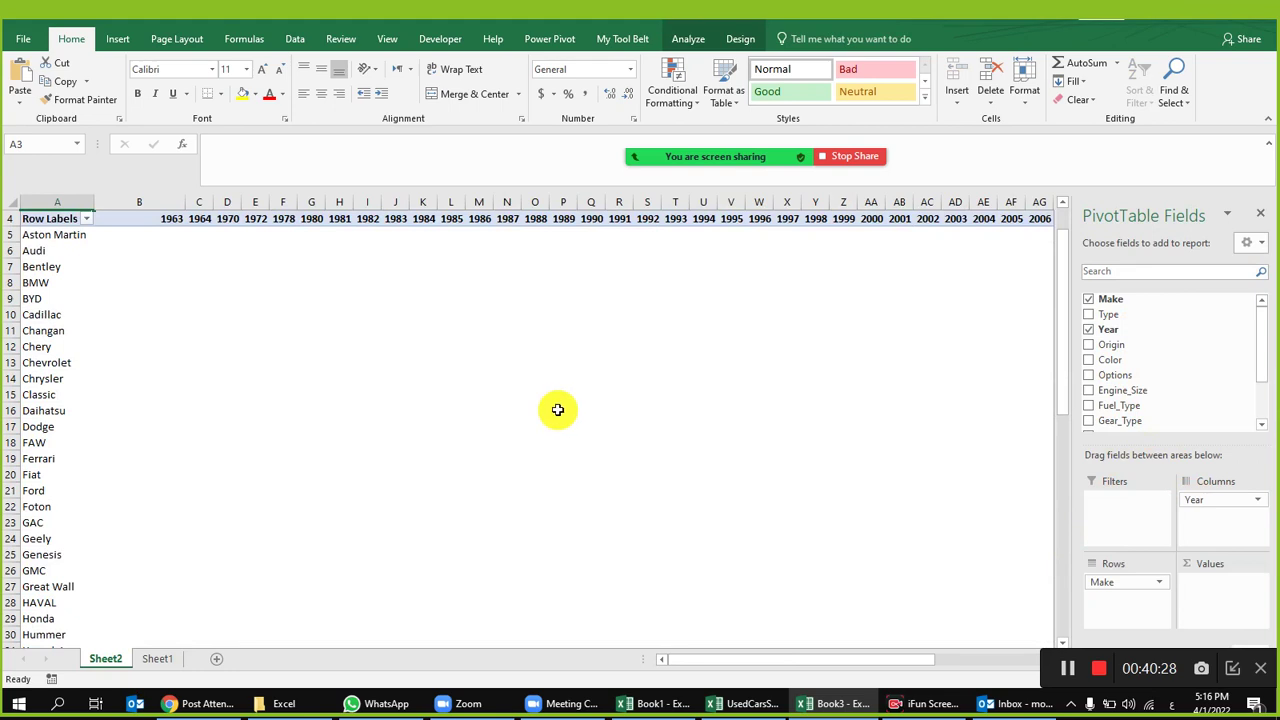
{"action": "scroll", "coordinate": [560, 410], "scroll_direction": "up", "scroll_amount": 1}
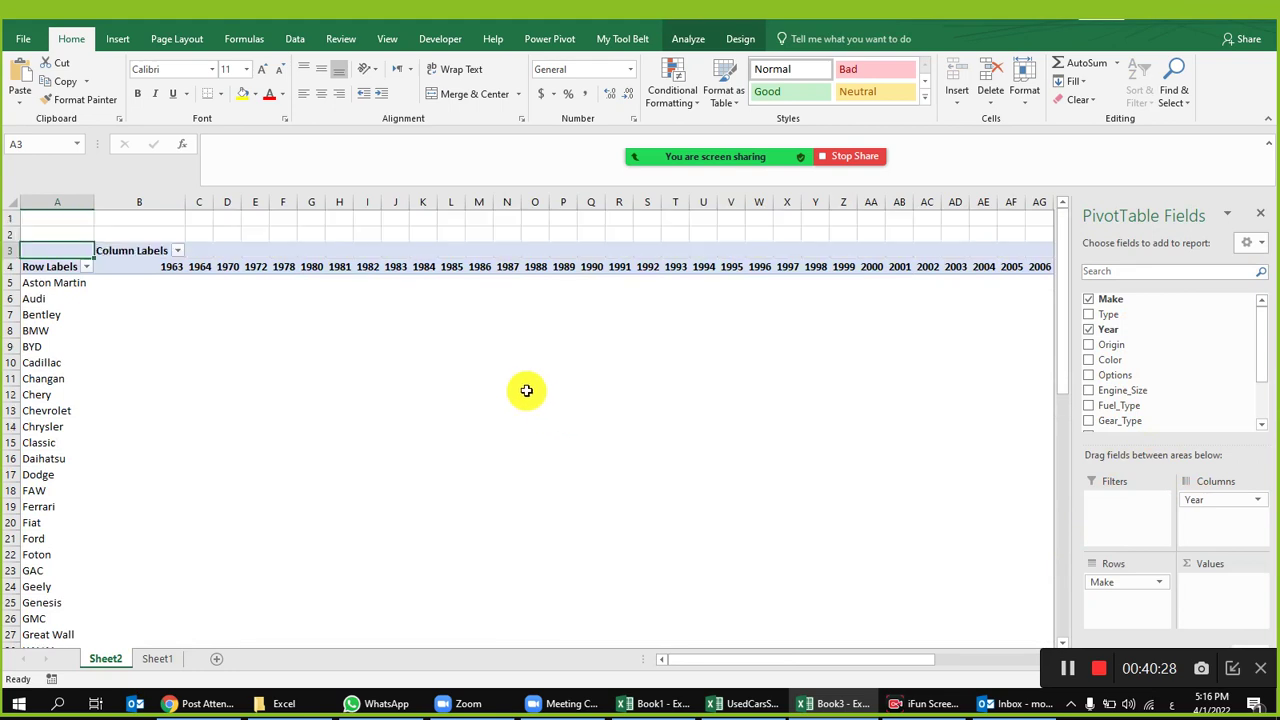
Step: Filter the Column Labels to keep only years 2015 through 2021
{"action": "left_click", "coordinate": [177, 251]}
{"action": "left_click", "coordinate": [55, 407]}
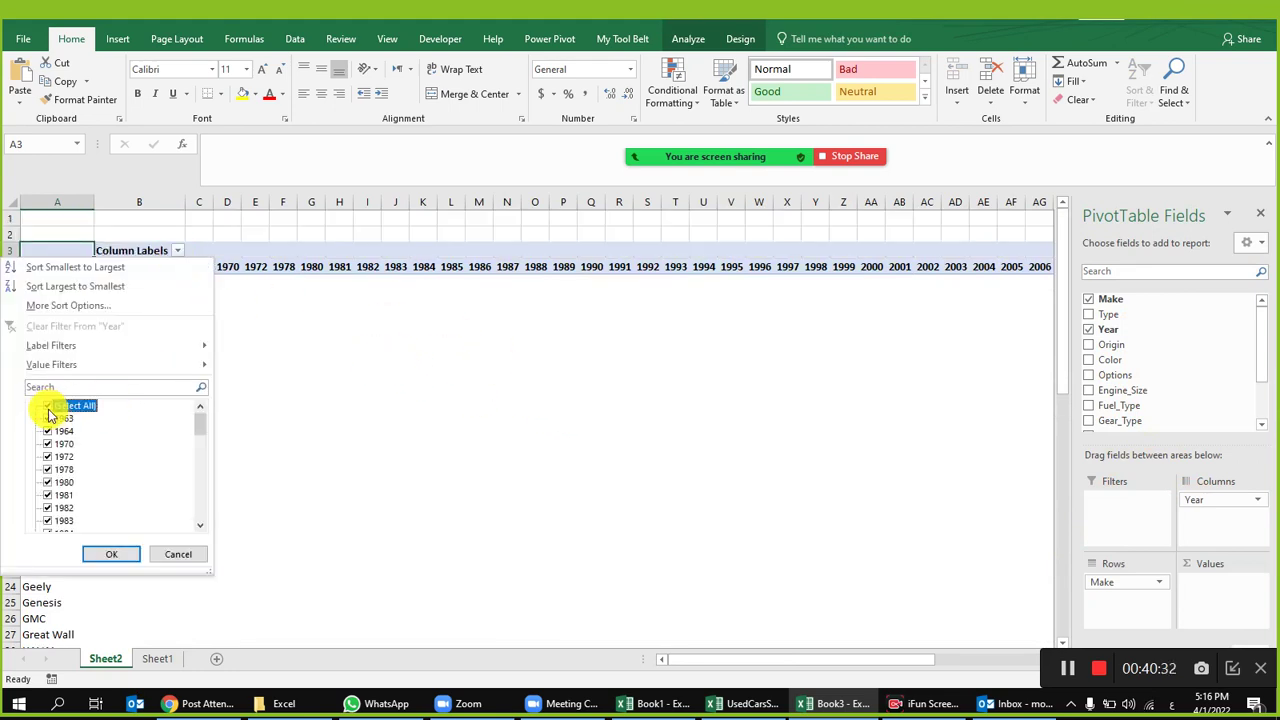
{"action": "scroll", "coordinate": [197, 471], "scroll_direction": "down", "scroll_amount": 10}
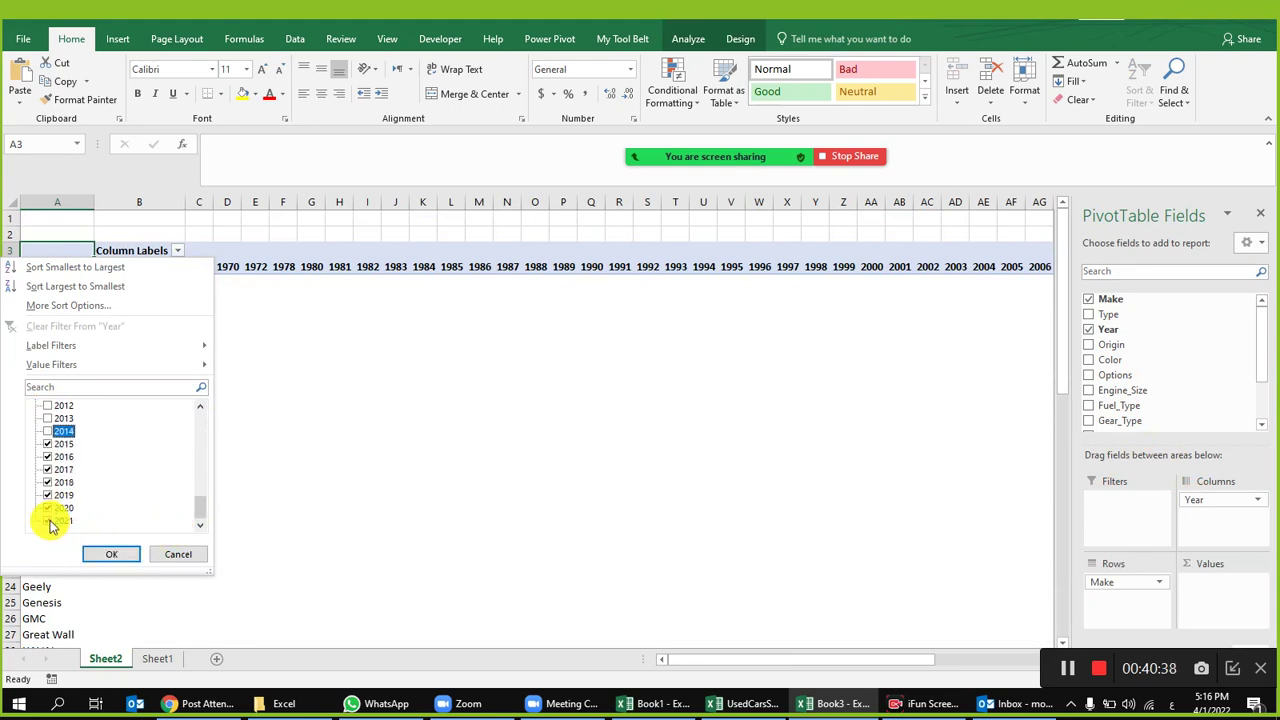
{"action": "left_click", "coordinate": [108, 556]}
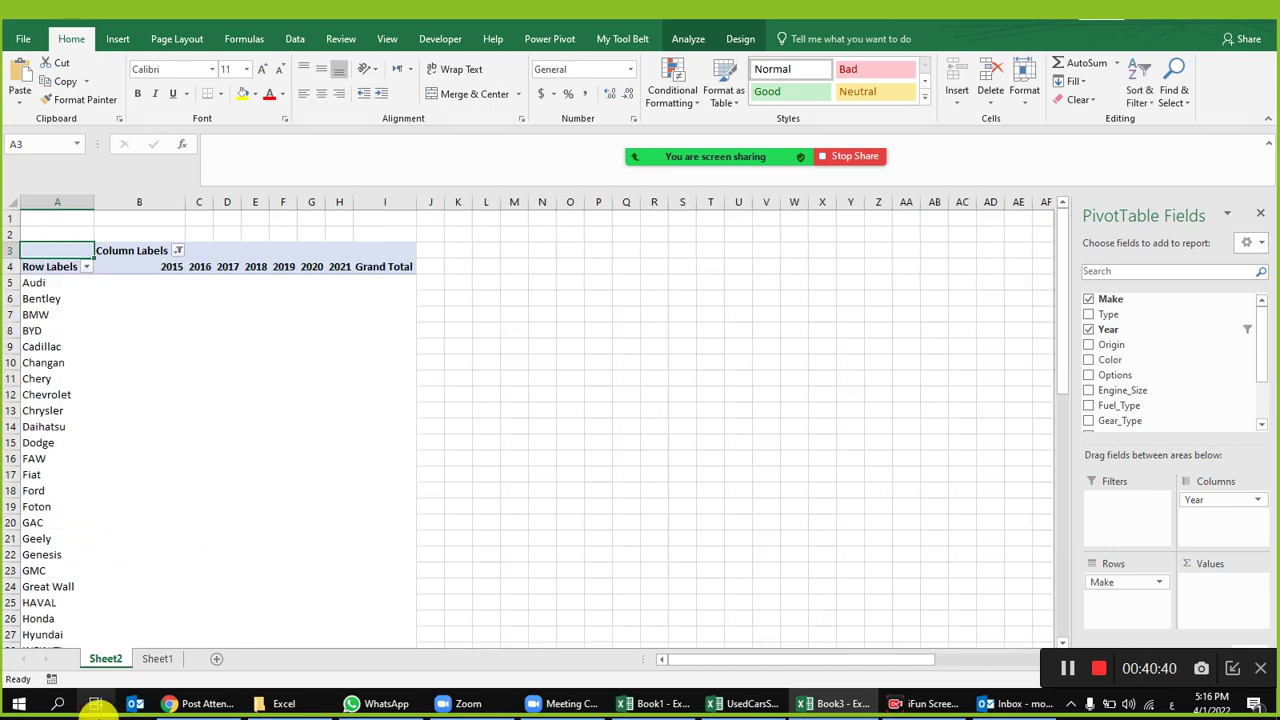
Step: Check the Price values on Sheet1, then add the Price field to the Sheet2 pivot
{"action": "left_click", "coordinate": [160, 665]}
{"action": "left_click_drag", "start_coordinate": [914, 232], "coordinate": [915, 361]}
{"action": "left_click", "coordinate": [105, 658]}
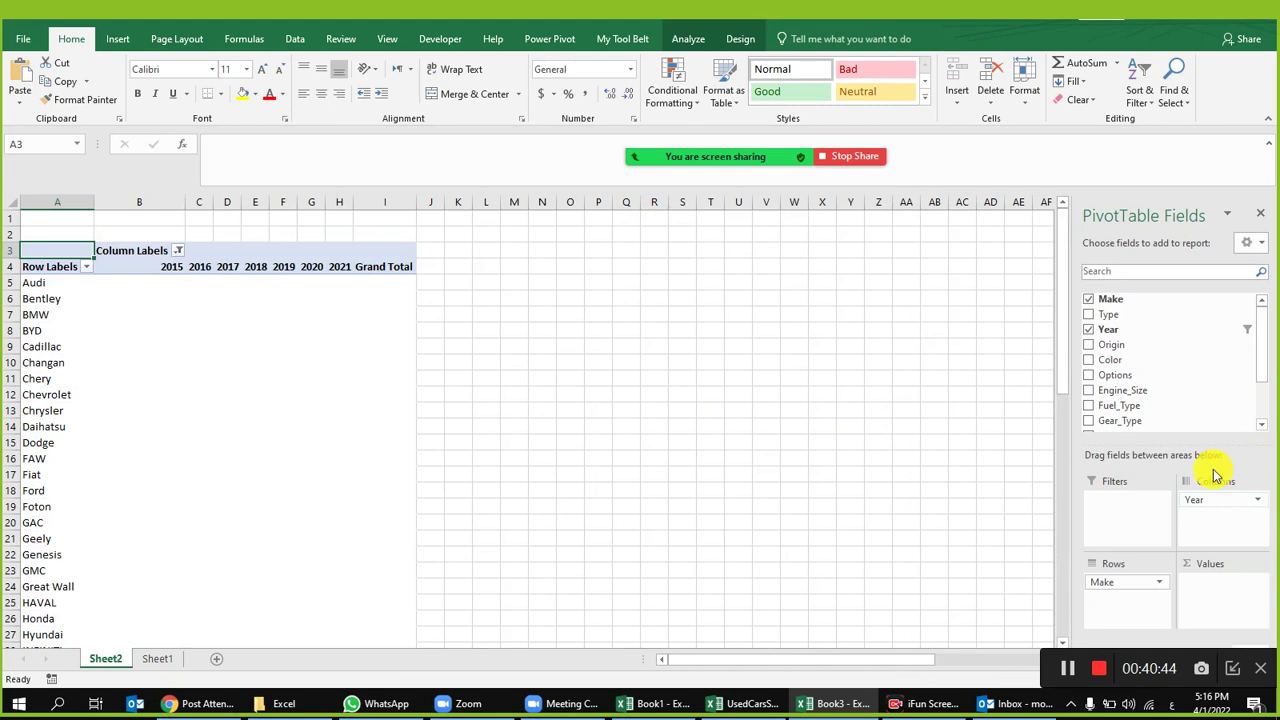
{"action": "scroll", "coordinate": [1157, 371], "scroll_direction": "down", "scroll_amount": 2}
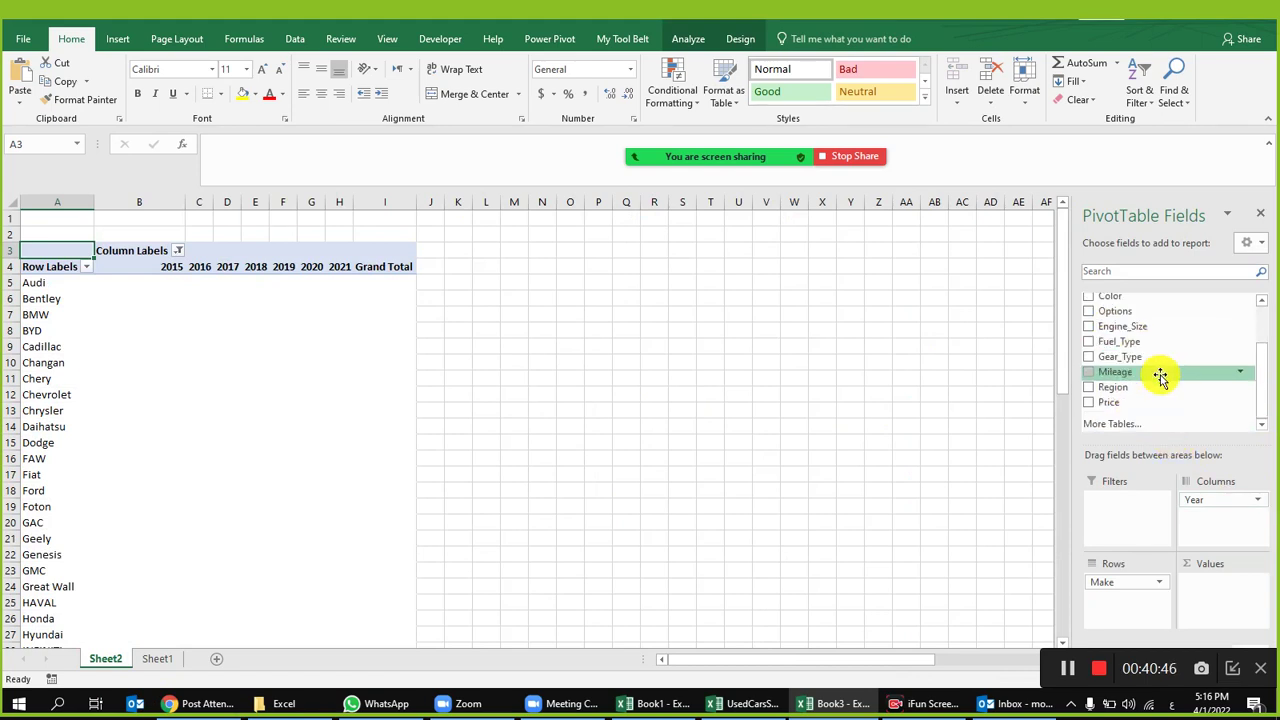
{"action": "left_click_drag", "start_coordinate": [1145, 402], "coordinate": [1205, 594]}
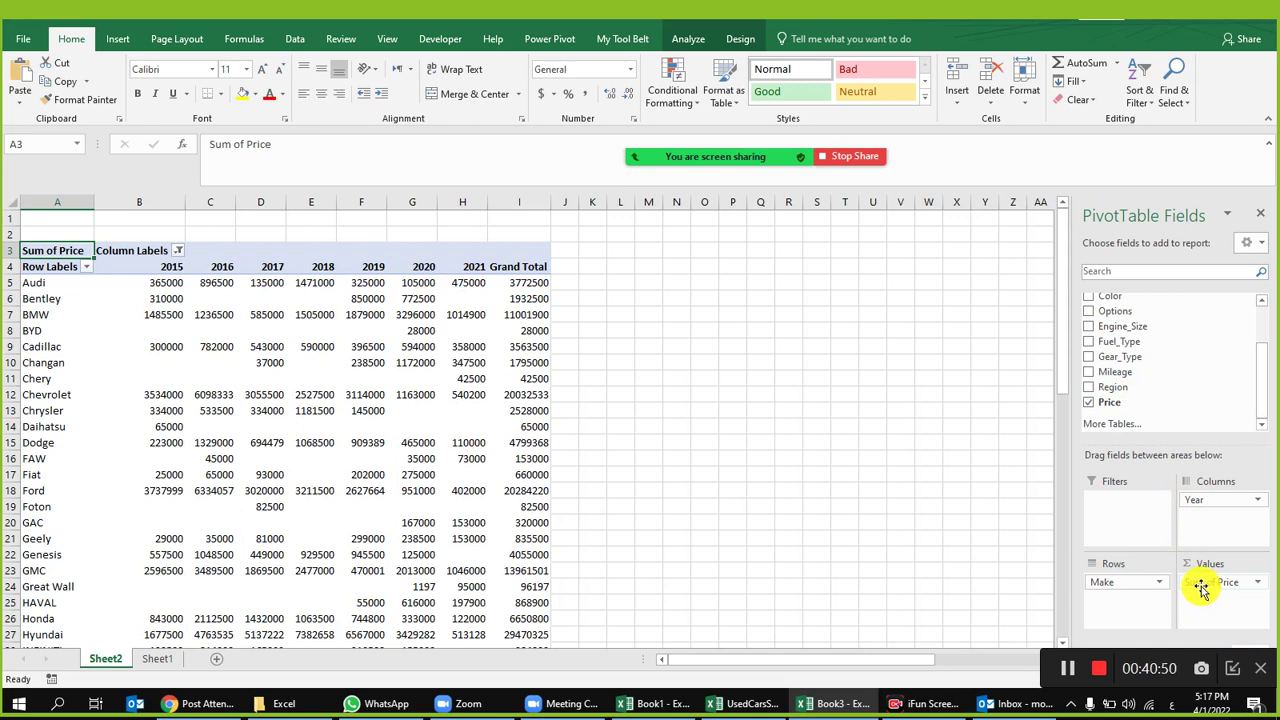
{"action": "scroll", "coordinate": [286, 343], "scroll_direction": "down", "scroll_amount": 1}
{"action": "scroll", "coordinate": [286, 343], "scroll_direction": "up", "scroll_amount": 1}
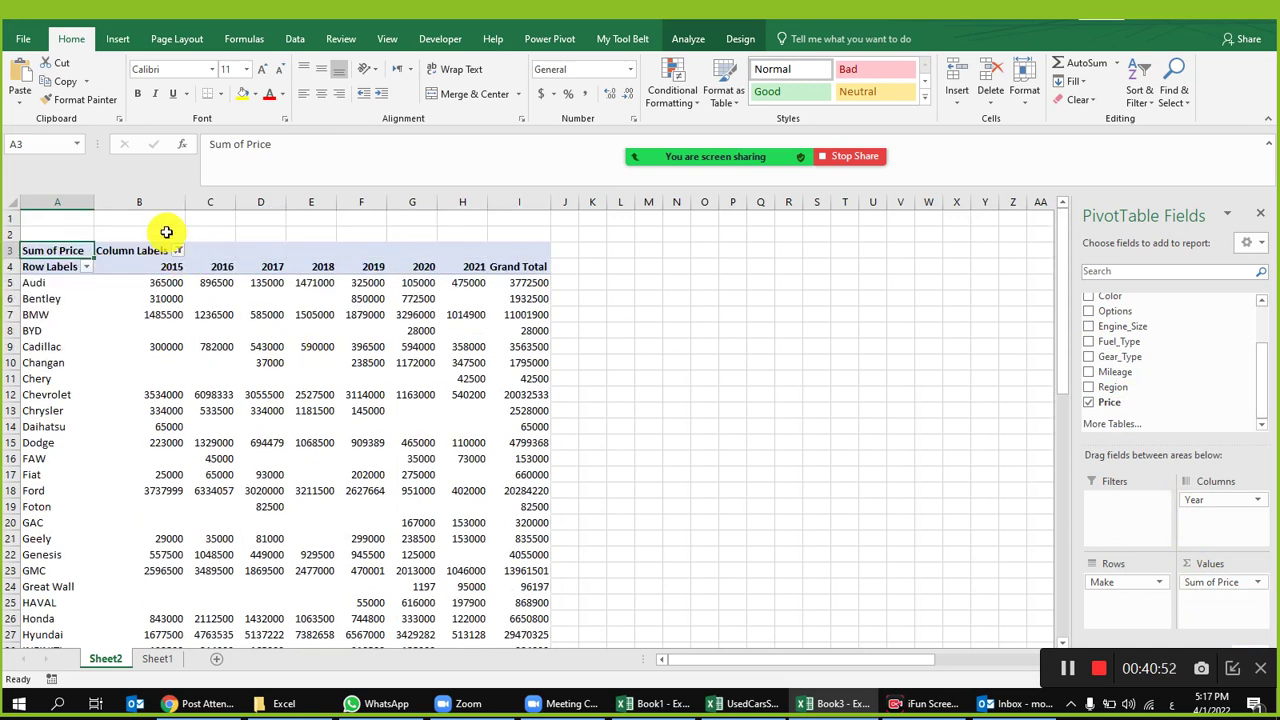
{"action": "left_click_drag", "start_coordinate": [141, 197], "coordinate": [520, 204]}
{"action": "left_click", "coordinate": [450, 280]}
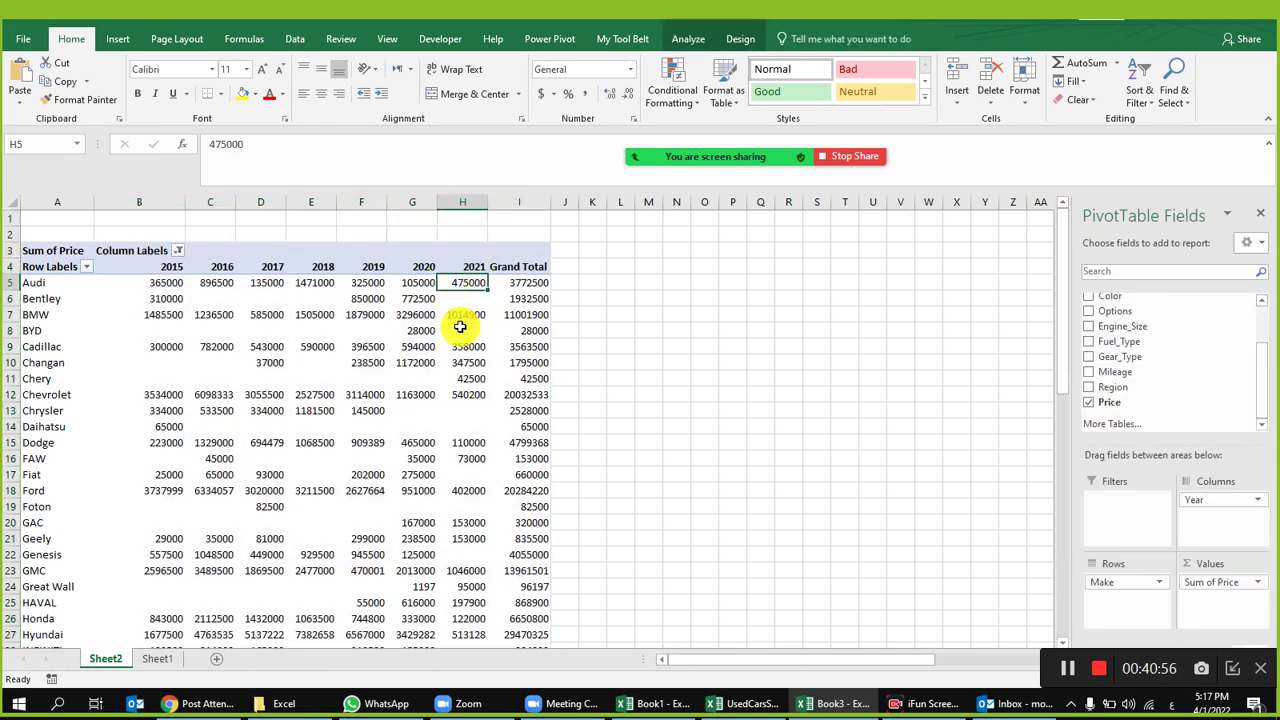
{"action": "mouse_move", "coordinate": [443, 352]}
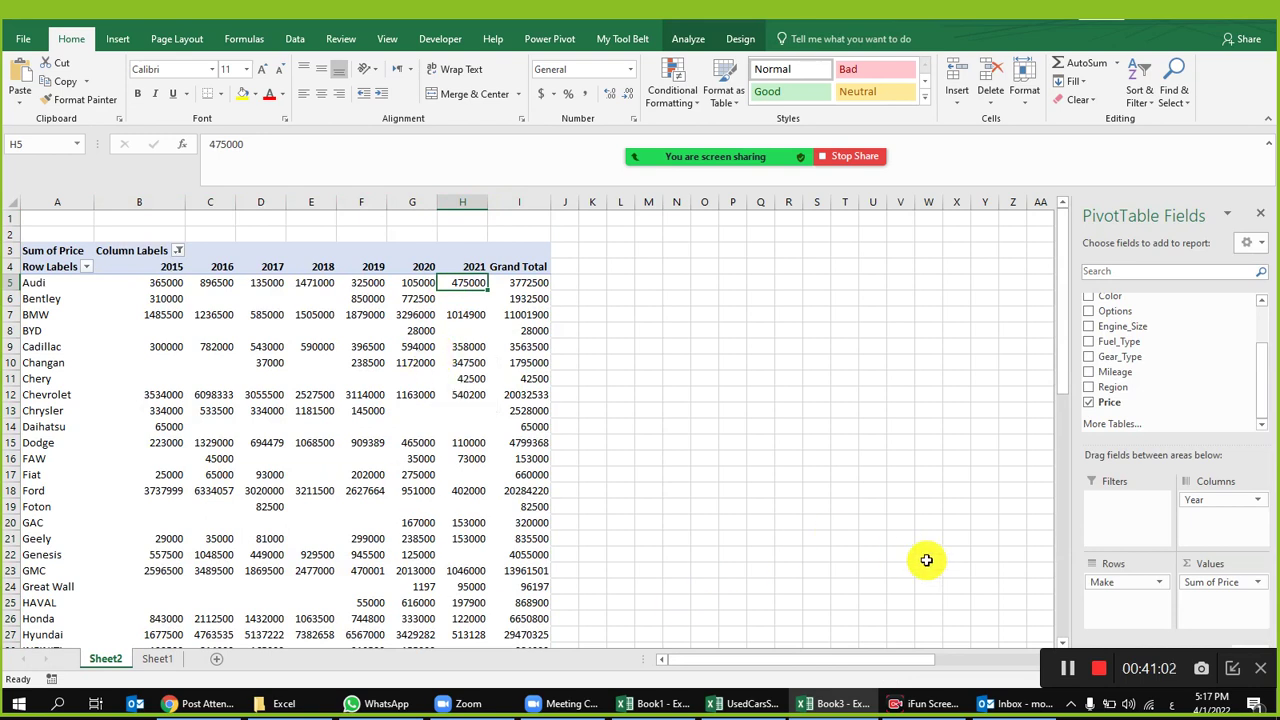
Step: Move Price out of the Rows area and into Values so the pivot shows Sum of Price
{"action": "left_click_drag", "start_coordinate": [1220, 590], "coordinate": [1128, 605]}
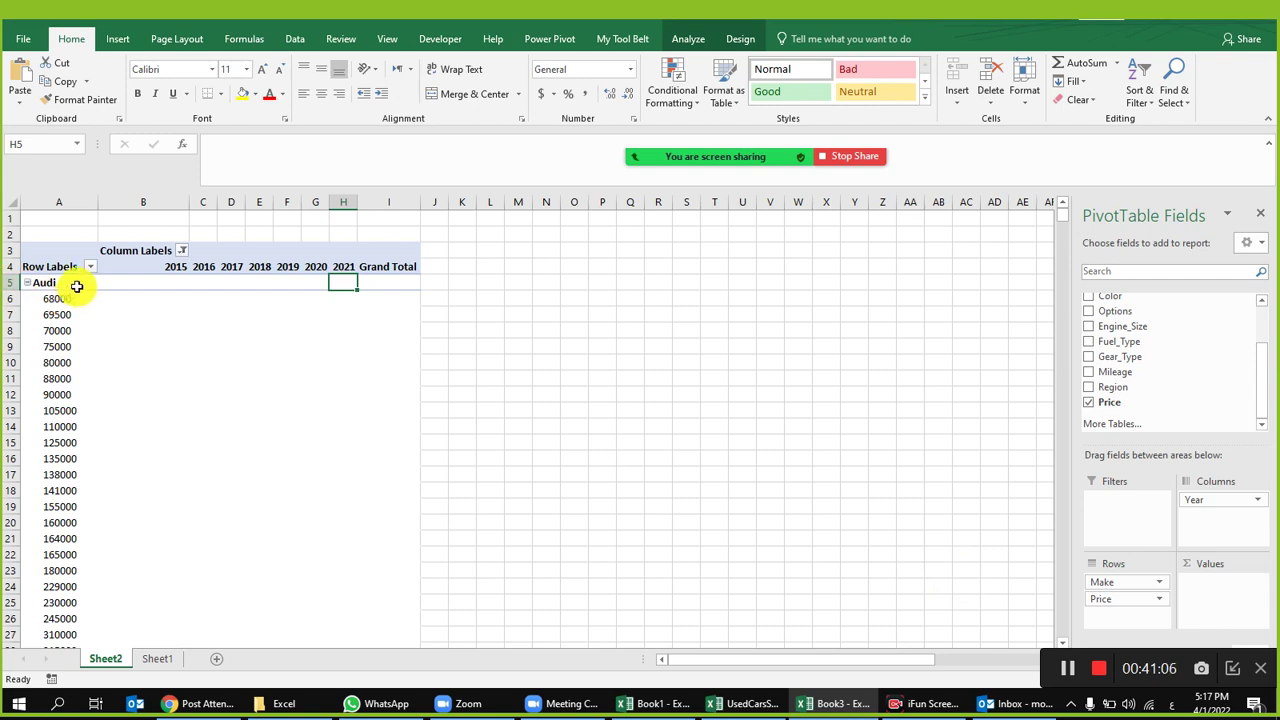
{"action": "scroll", "coordinate": [63, 306], "scroll_direction": "down", "scroll_amount": 8}
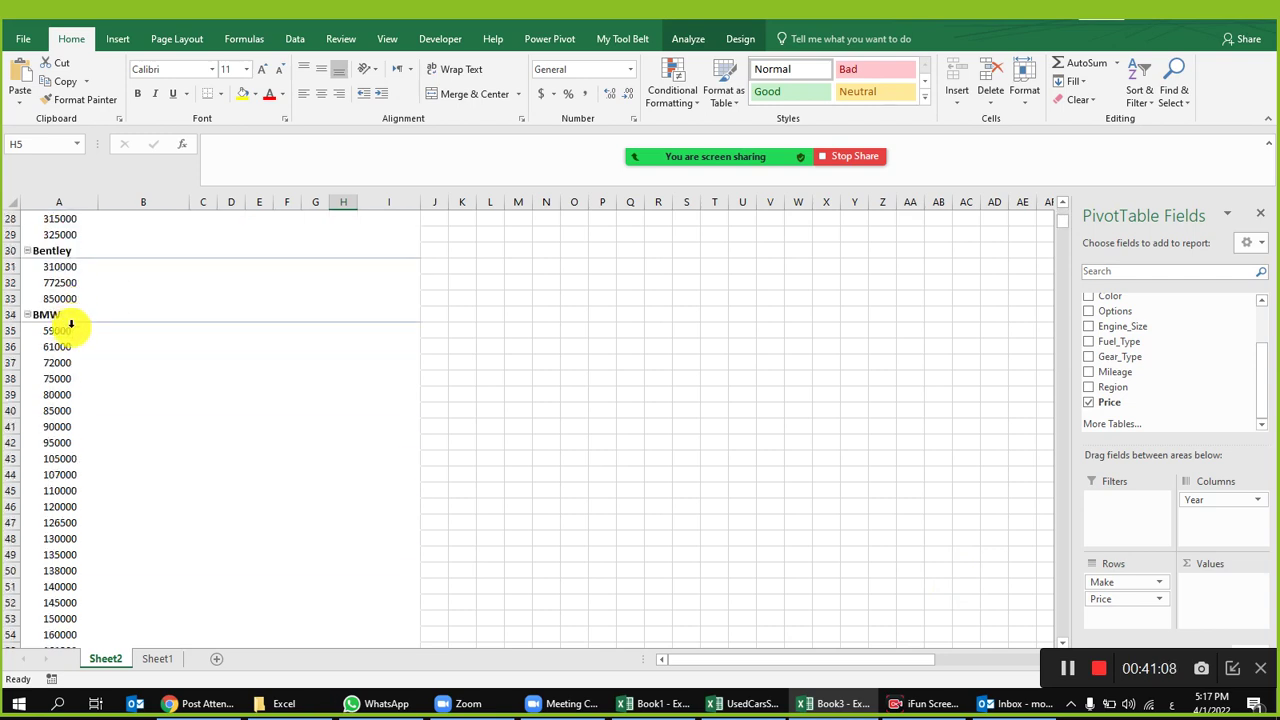
{"action": "scroll", "coordinate": [69, 323], "scroll_direction": "up", "scroll_amount": 8}
{"action": "left_click_drag", "start_coordinate": [63, 299], "coordinate": [85, 615]}
{"action": "scroll", "coordinate": [101, 579], "scroll_direction": "down", "scroll_amount": 3}
{"action": "left_click_drag", "start_coordinate": [63, 426], "coordinate": [63, 460]}
{"action": "scroll", "coordinate": [63, 491], "scroll_direction": "down", "scroll_amount": 2}
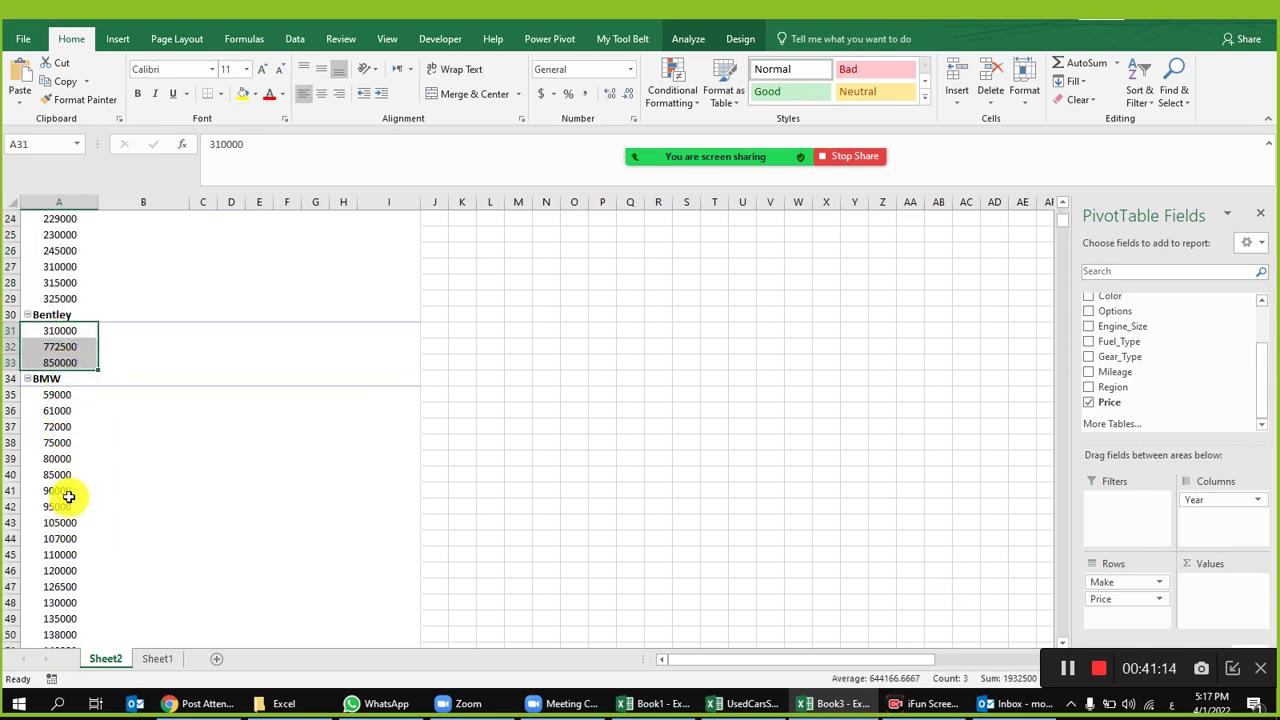
{"action": "scroll", "coordinate": [140, 410], "scroll_direction": "up", "scroll_amount": 8}
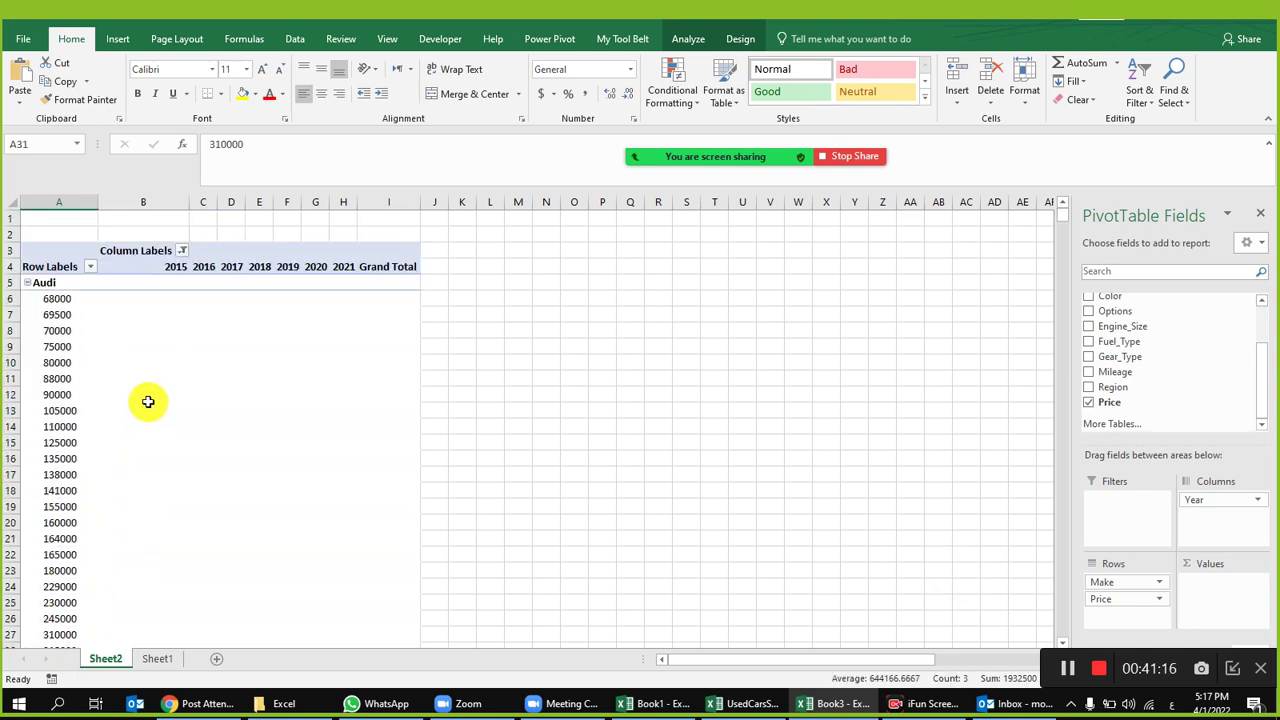
{"action": "left_click_drag", "start_coordinate": [1125, 598], "coordinate": [1222, 605]}
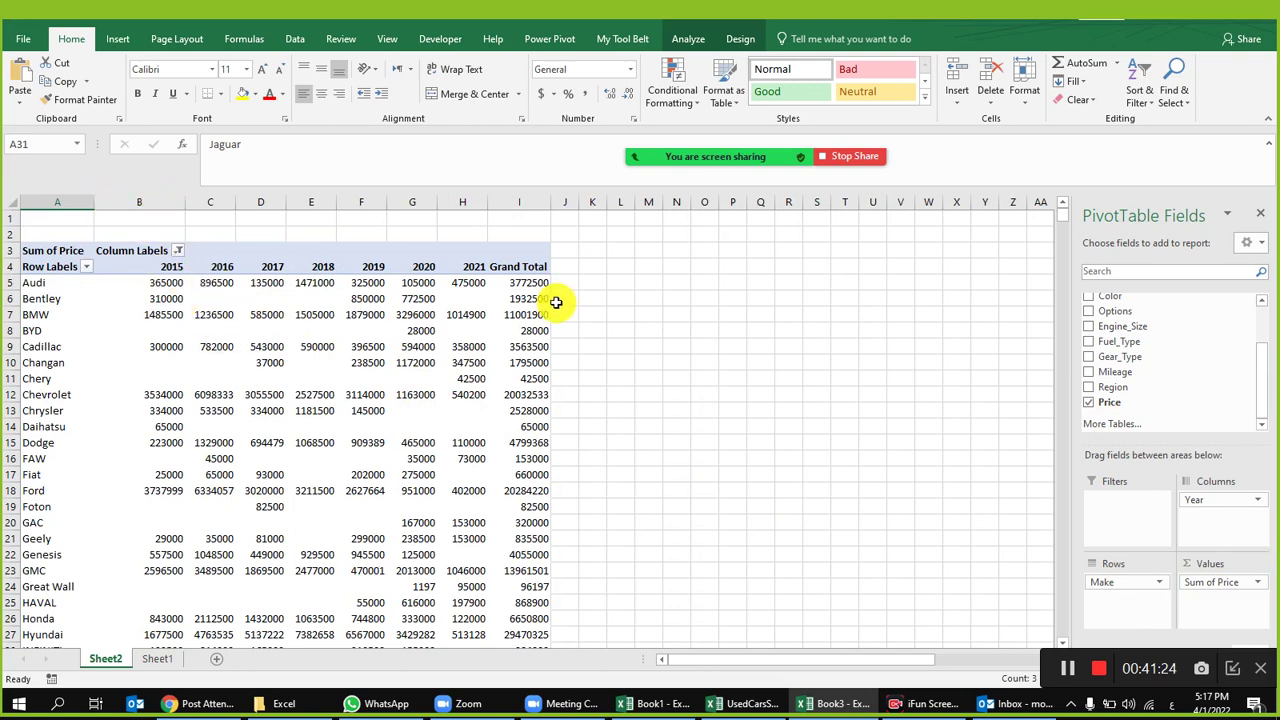
Step: Give pivot columns B:I the Number format with 1000 separator, and center them
{"action": "left_click", "coordinate": [126, 205]}
{"action": "left_click_drag", "start_coordinate": [126, 205], "coordinate": [491, 206]}
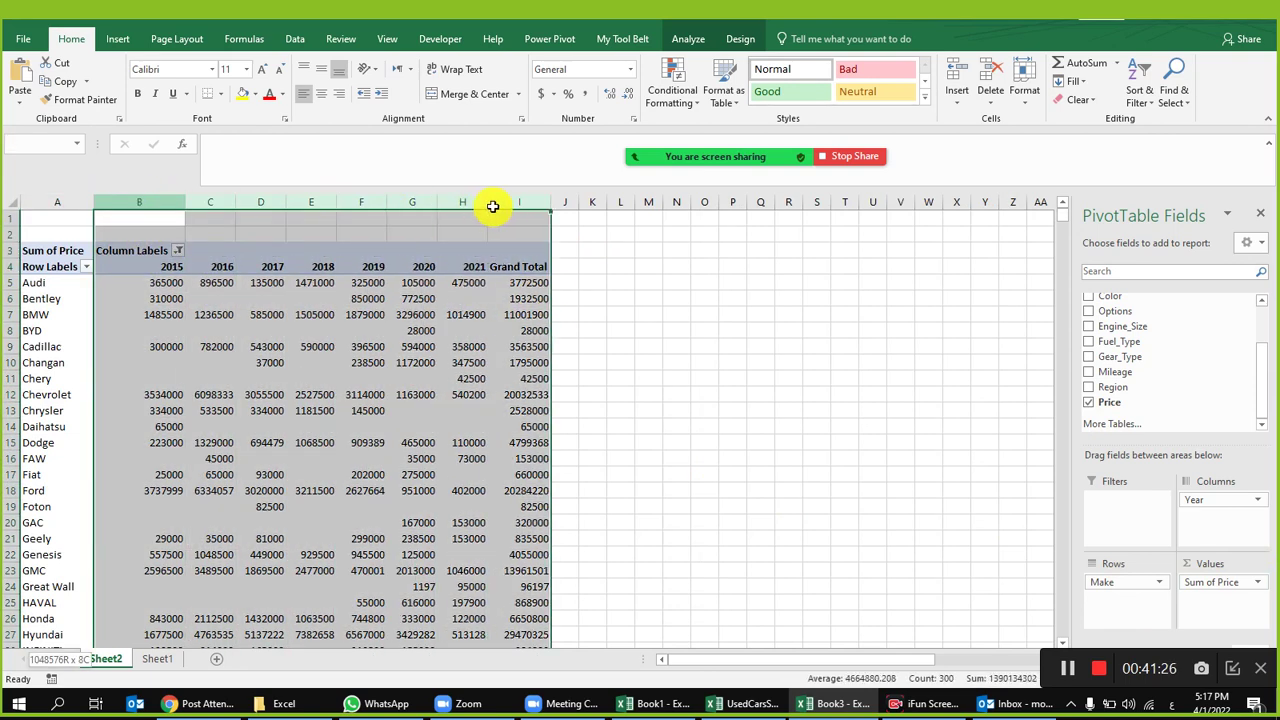
{"action": "right_click", "coordinate": [489, 252]}
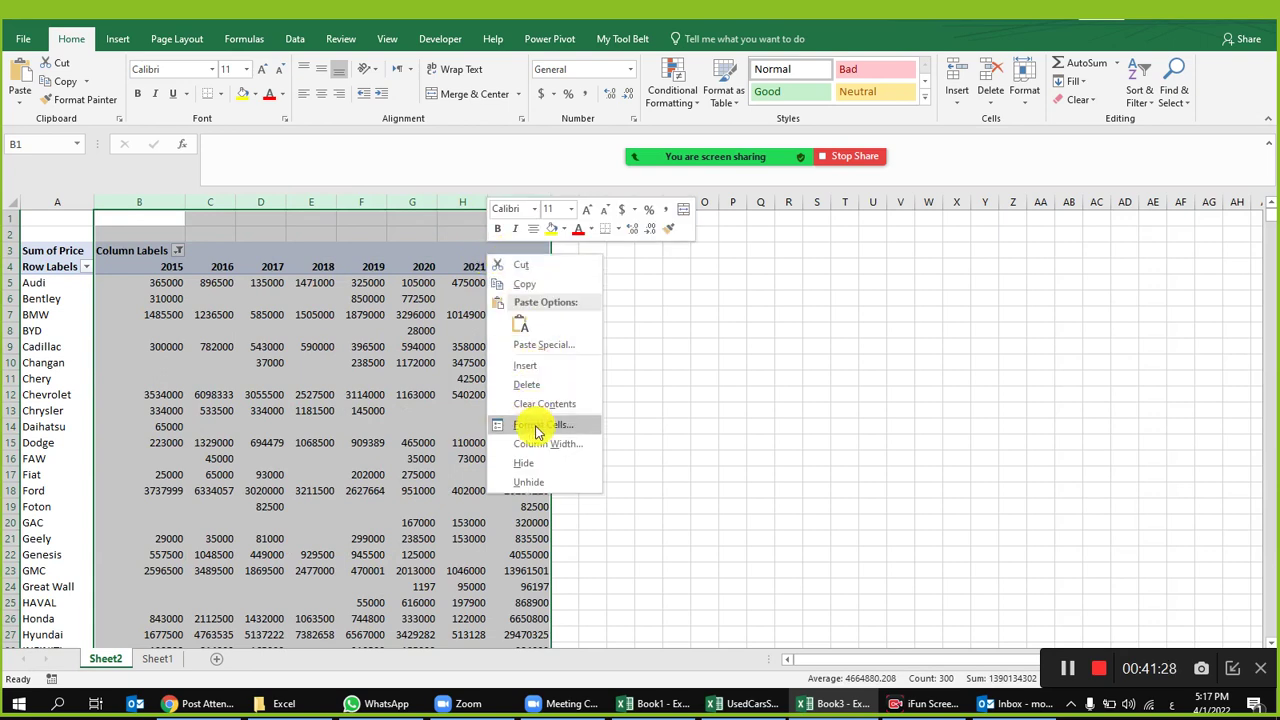
{"action": "left_click", "coordinate": [537, 424]}
{"action": "left_click", "coordinate": [376, 316]}
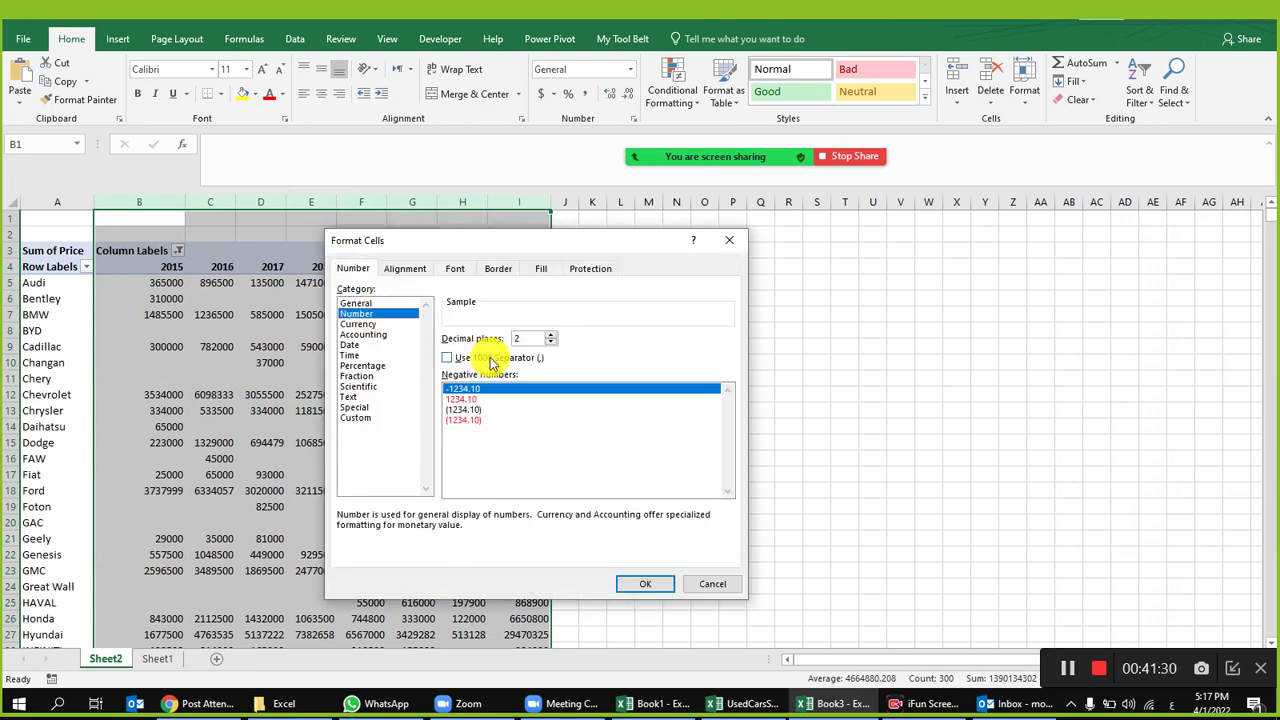
{"action": "left_click", "coordinate": [503, 362]}
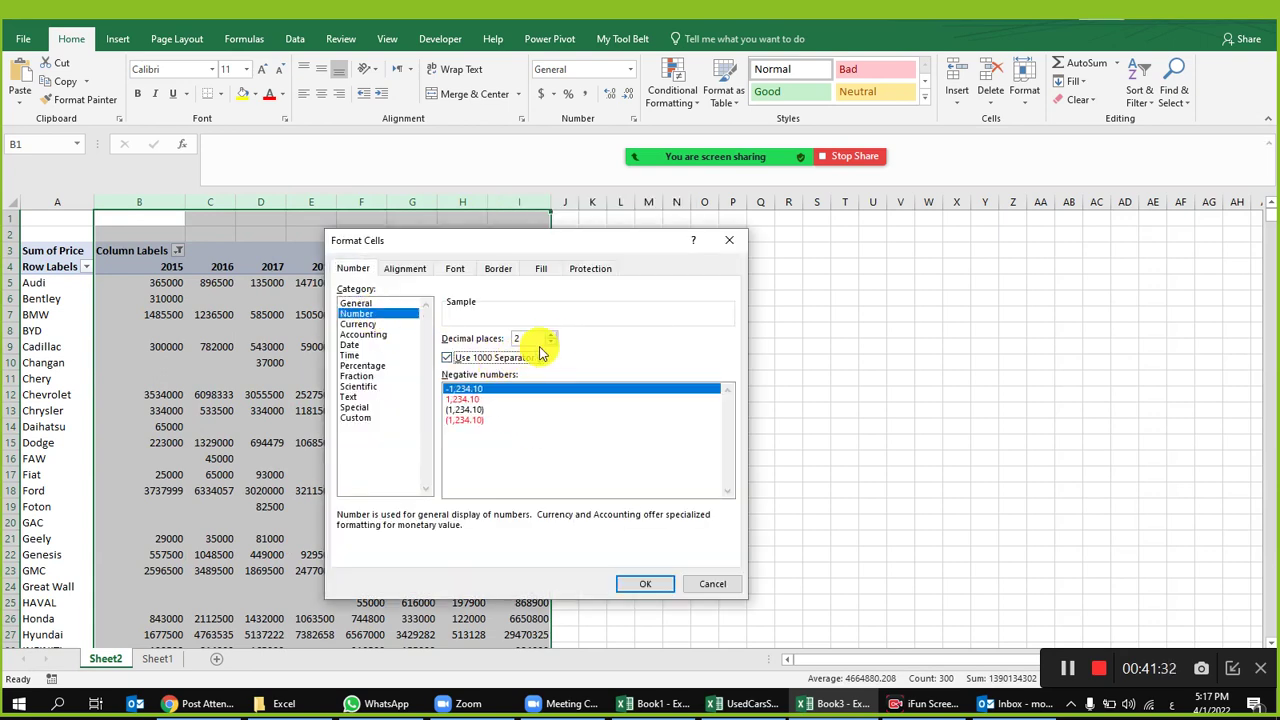
{"action": "left_click", "coordinate": [652, 584]}
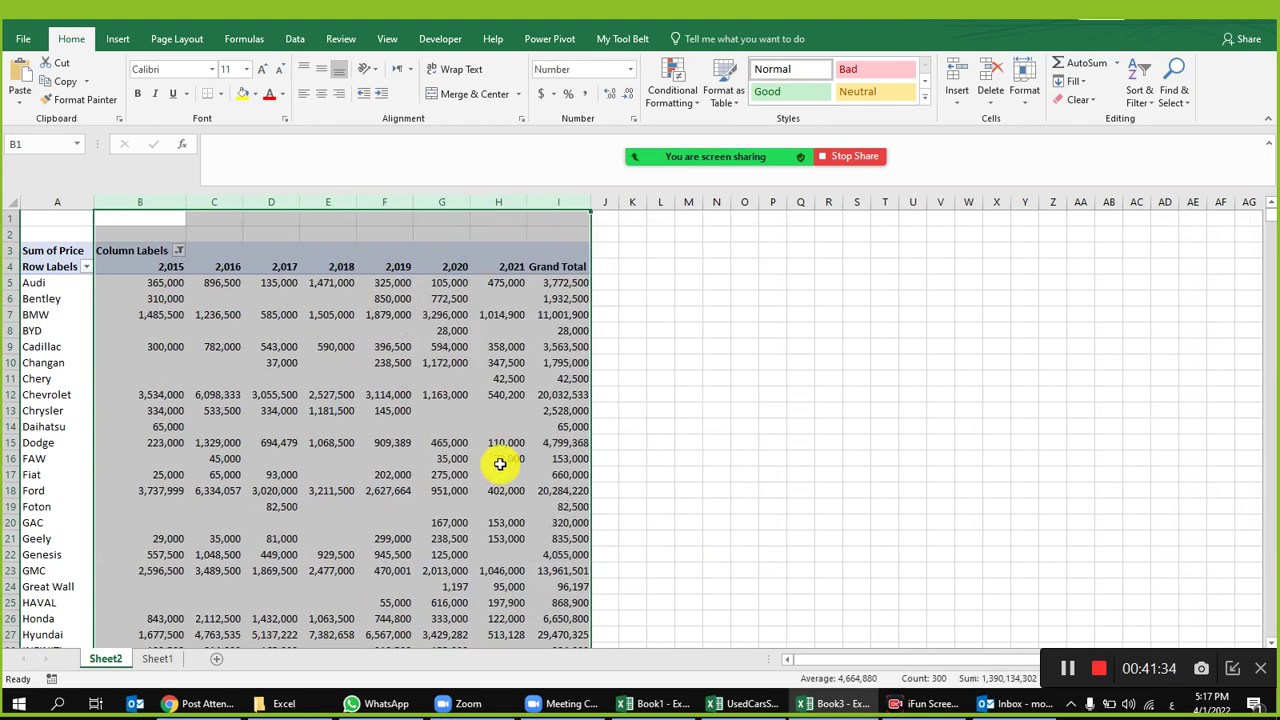
{"action": "left_click", "coordinate": [321, 93]}
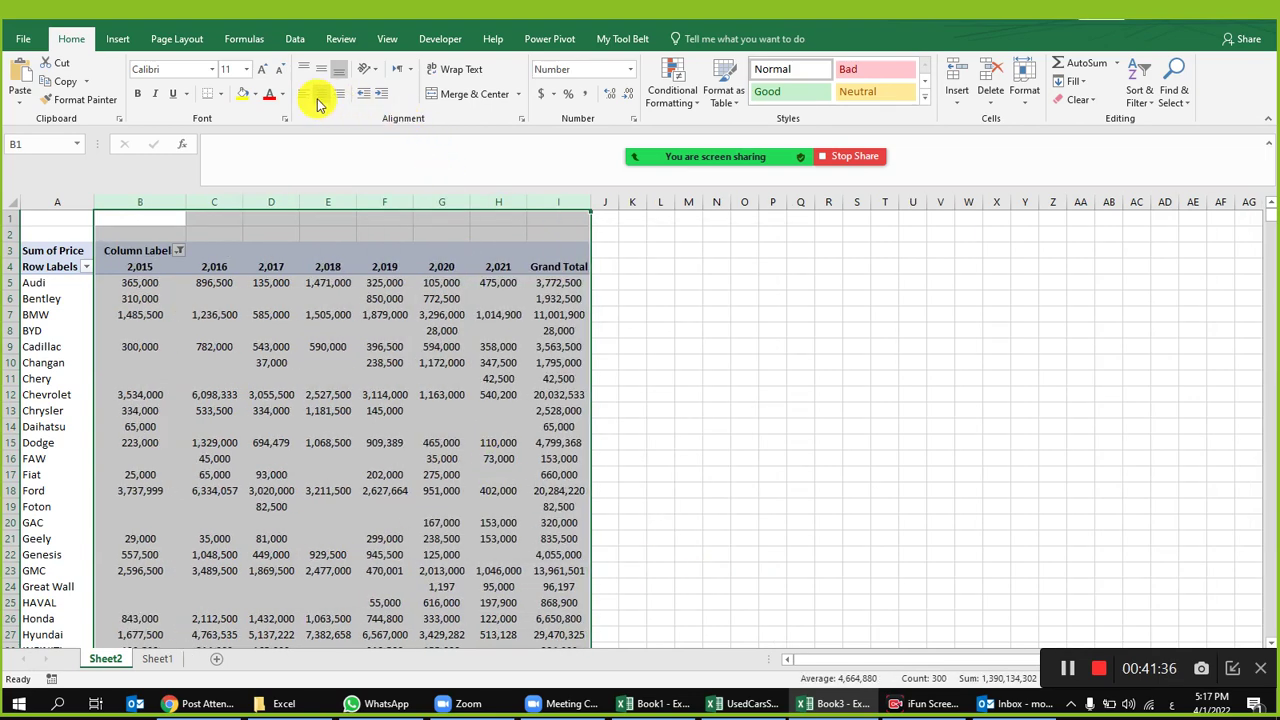
{"action": "left_click", "coordinate": [459, 312]}
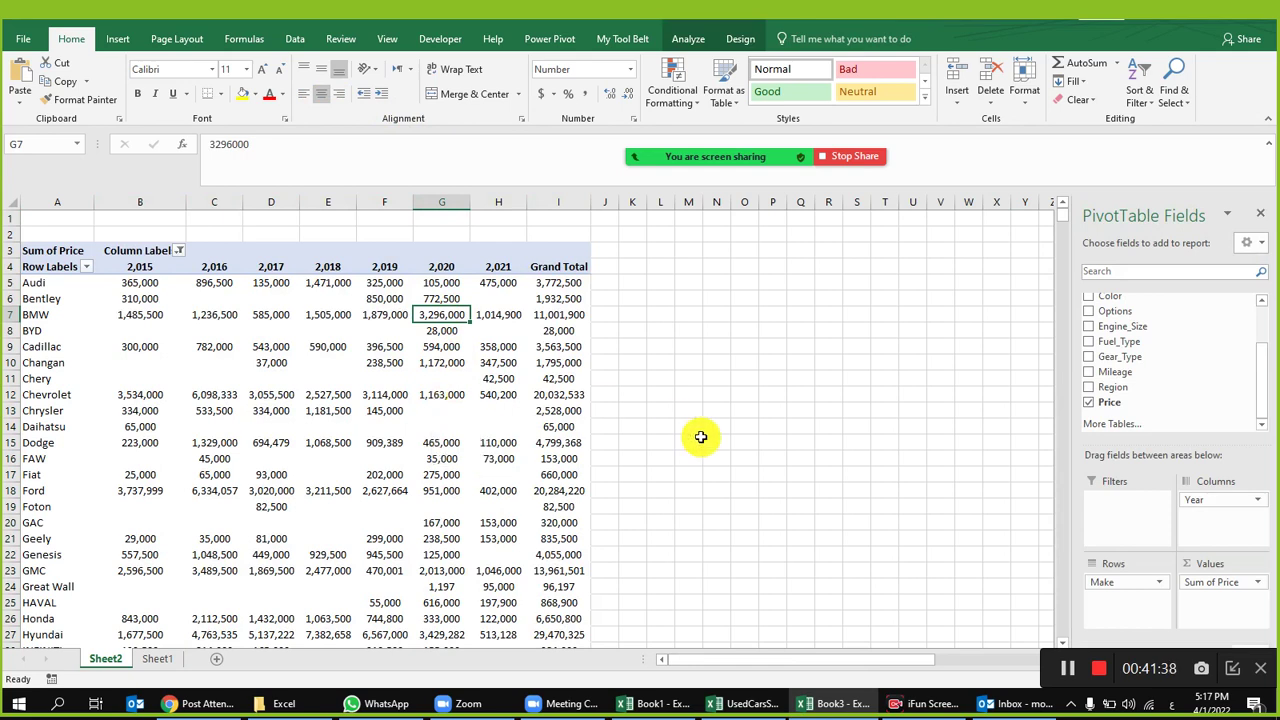
Step: Reformat the row 4 year headers as Number with 0 decimals and no 1000 separator
{"action": "left_click", "coordinate": [57, 287]}
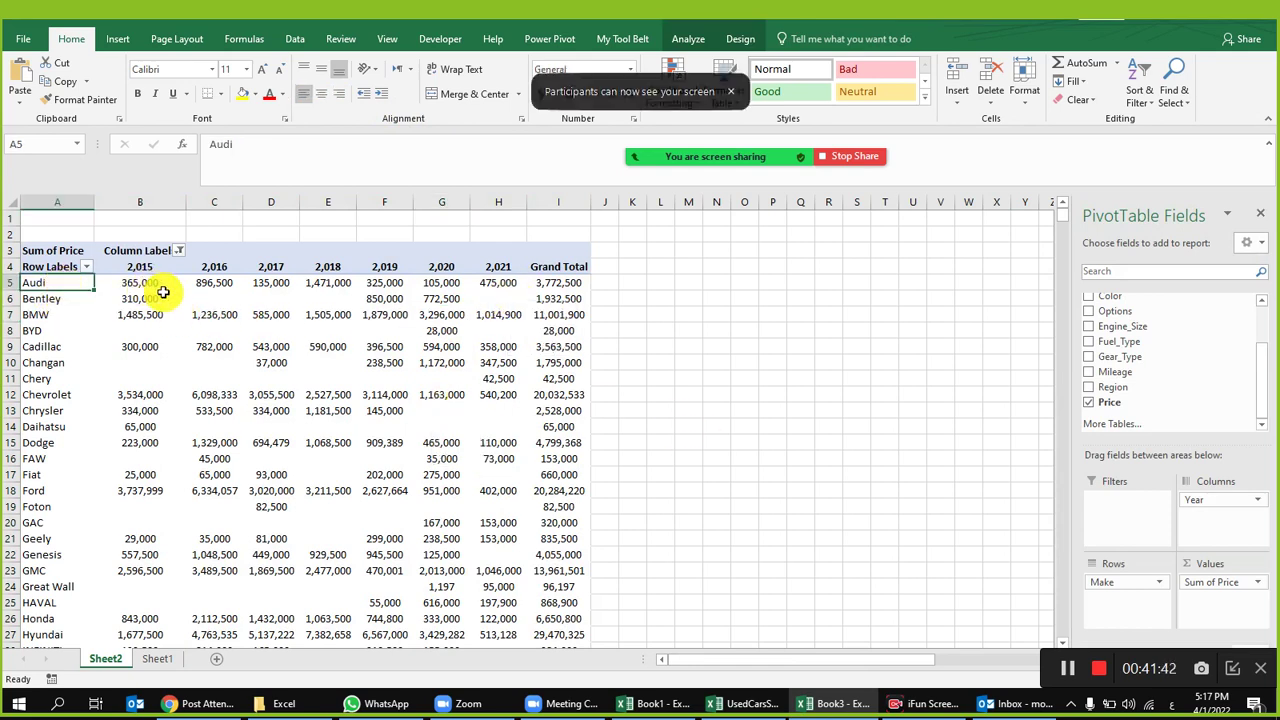
{"action": "left_click_drag", "start_coordinate": [150, 267], "coordinate": [498, 268]}
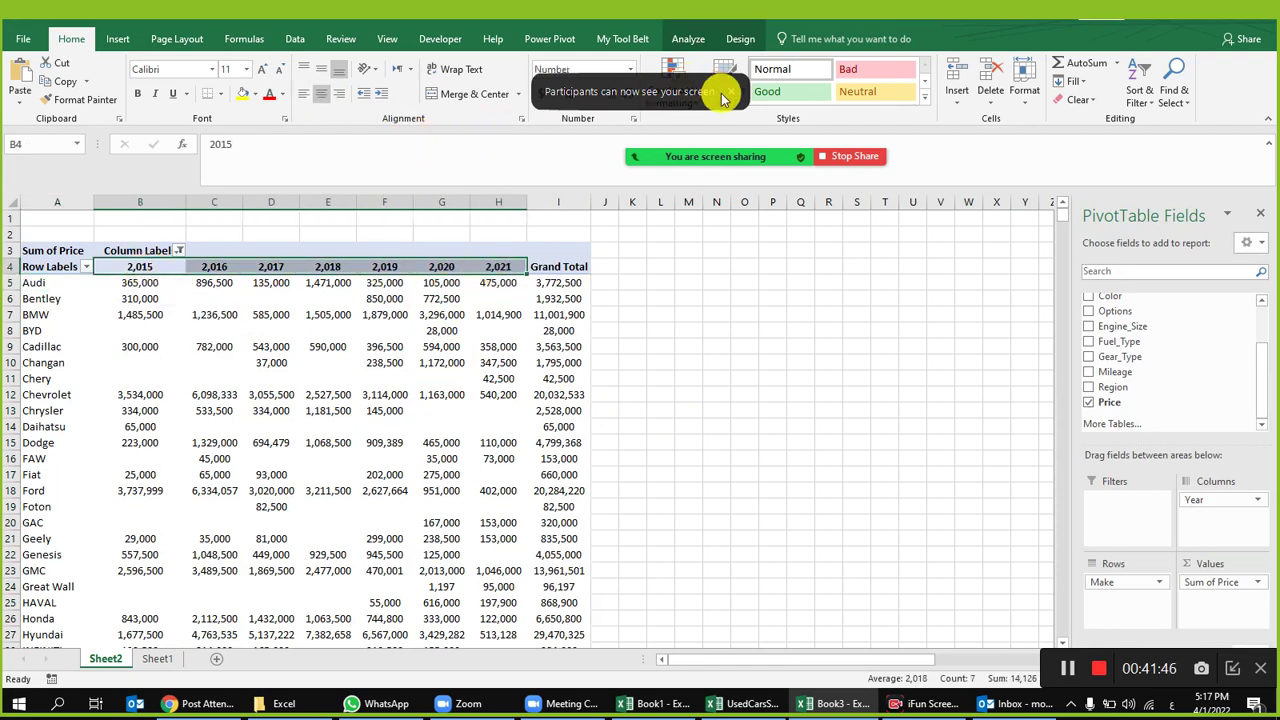
{"action": "left_click", "coordinate": [587, 94]}
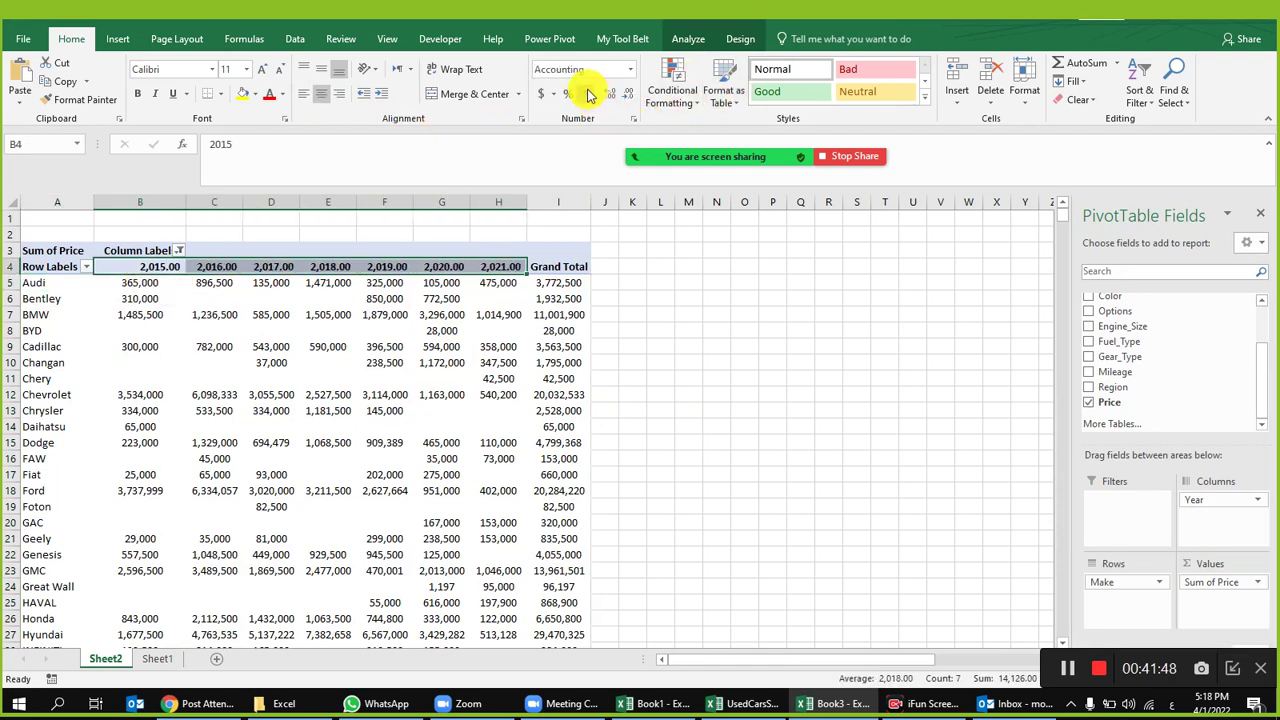
{"action": "right_click", "coordinate": [391, 267]}
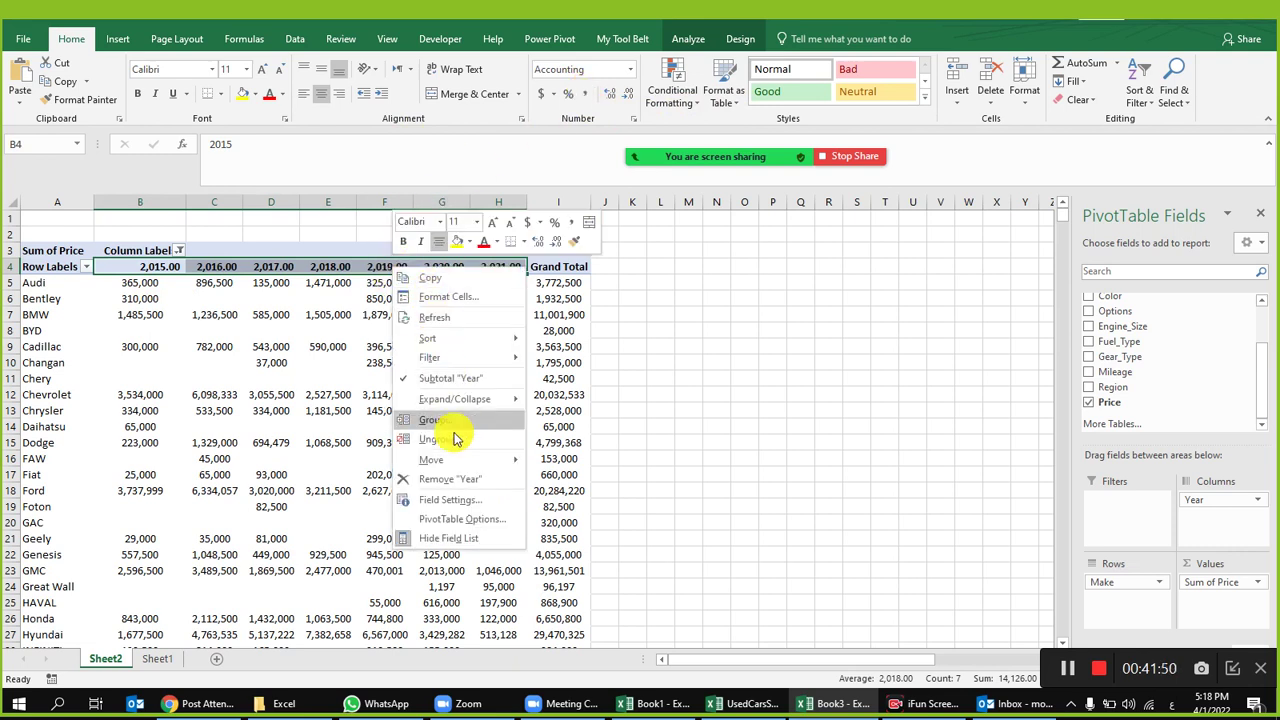
{"action": "right_click", "coordinate": [340, 264]}
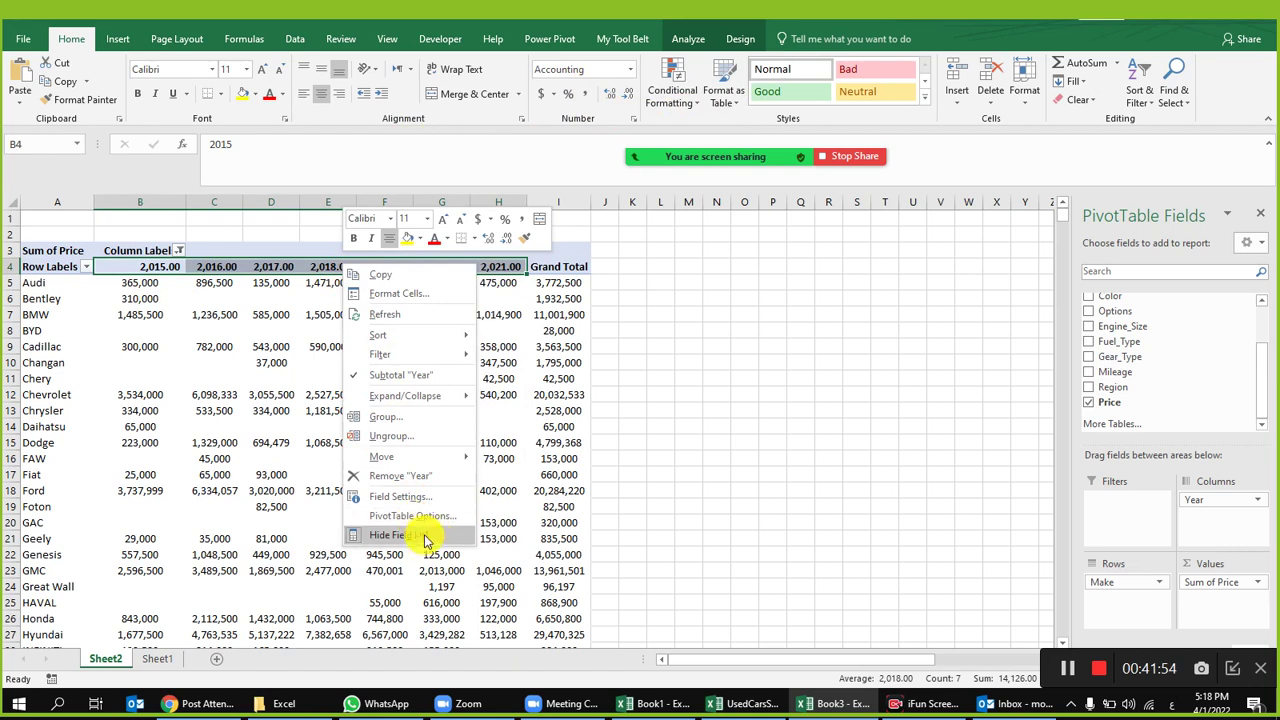
{"action": "key", "text": "Escape"}
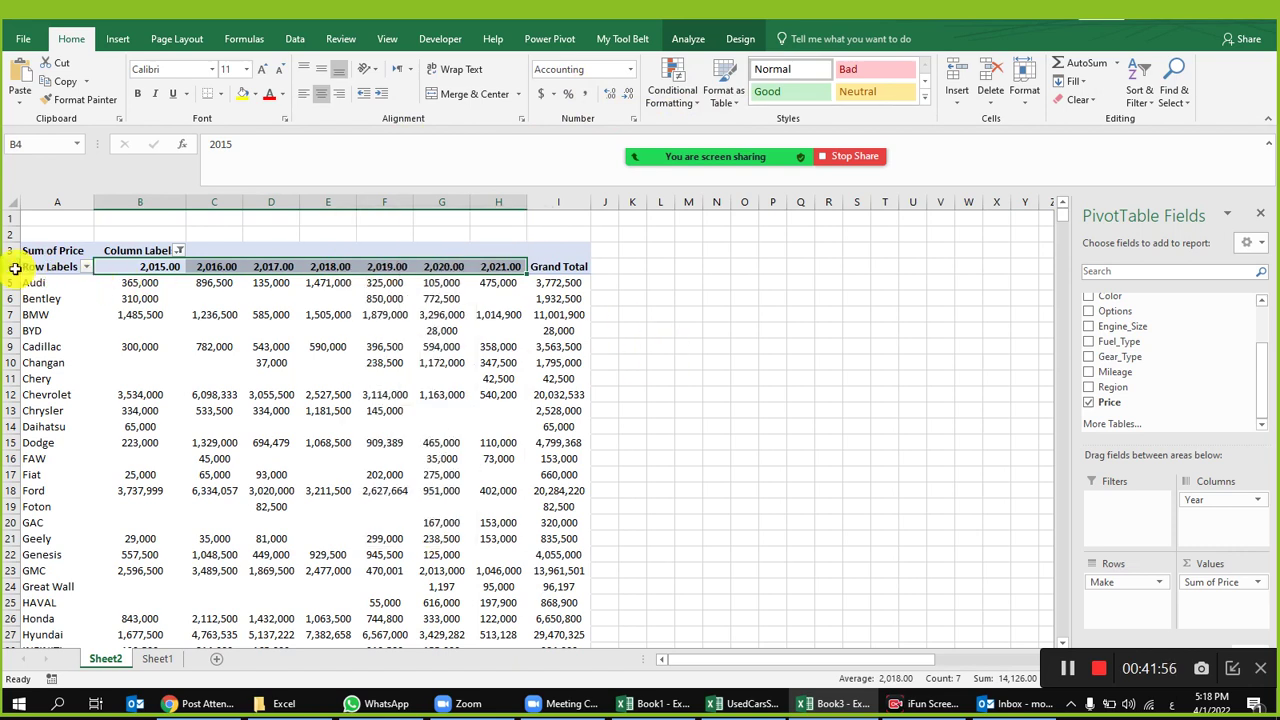
{"action": "right_click", "coordinate": [9, 266]}
{"action": "left_click", "coordinate": [89, 447]}
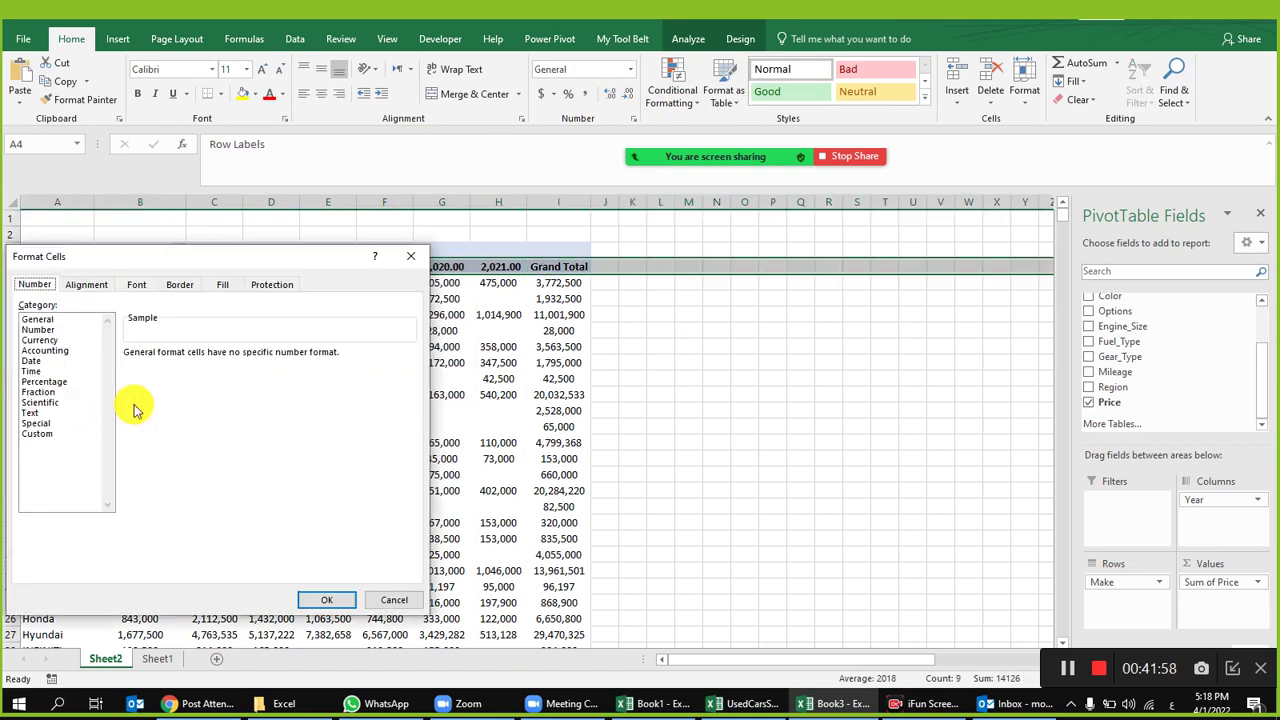
{"action": "left_click", "coordinate": [60, 330]}
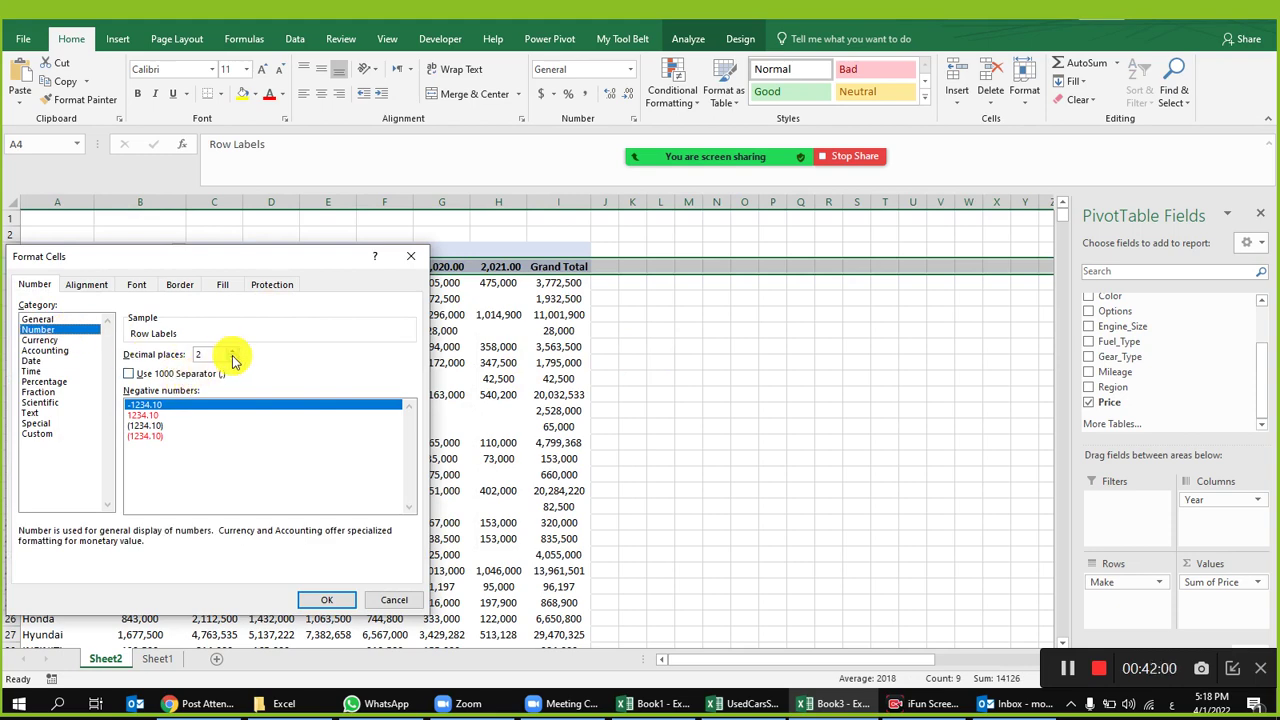
{"action": "left_click", "coordinate": [329, 600]}
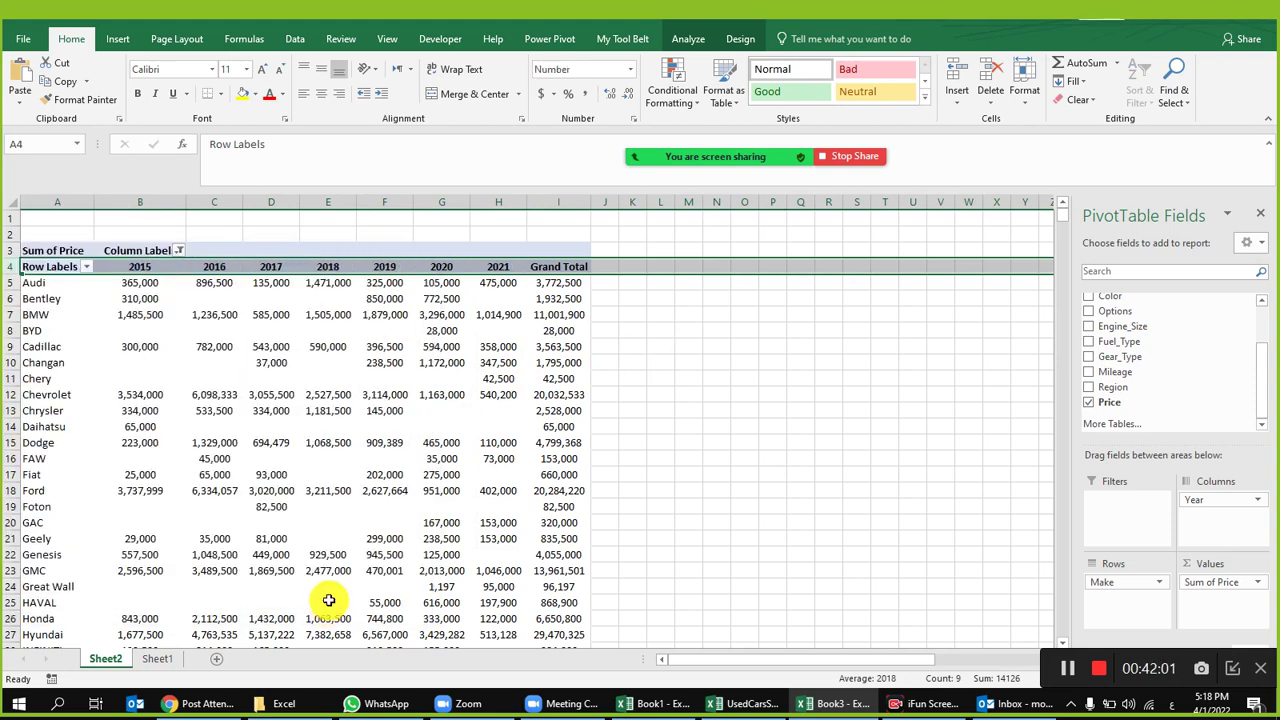
{"action": "left_click", "coordinate": [405, 344]}
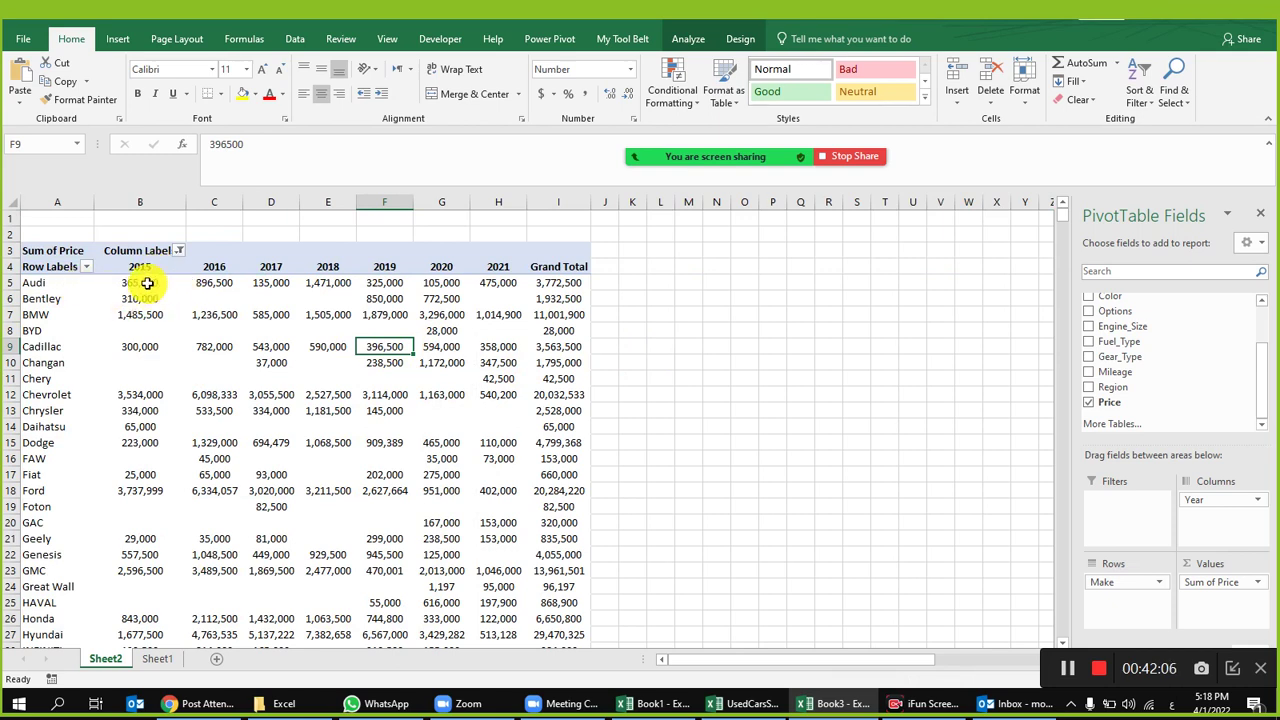
Step: Inspect Audi's yearly price totals from 2015 onward and its Grand Total
{"action": "left_click", "coordinate": [141, 286]}
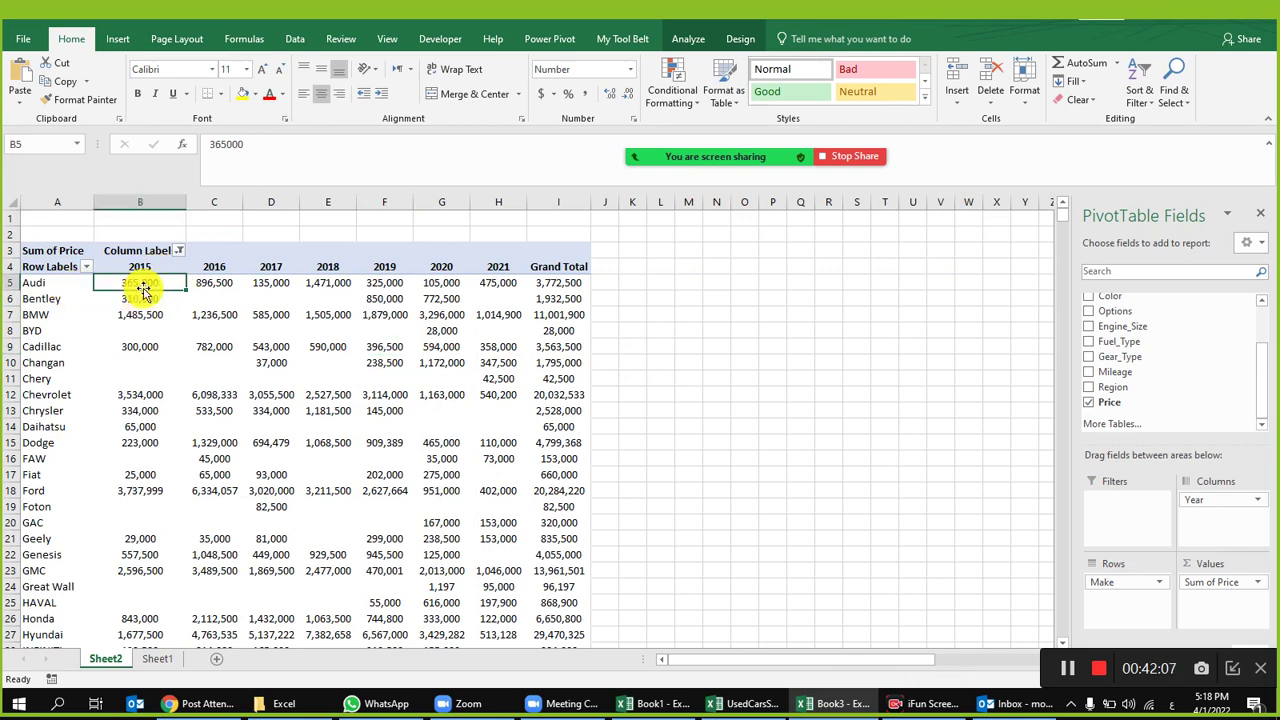
{"action": "left_click", "coordinate": [216, 289]}
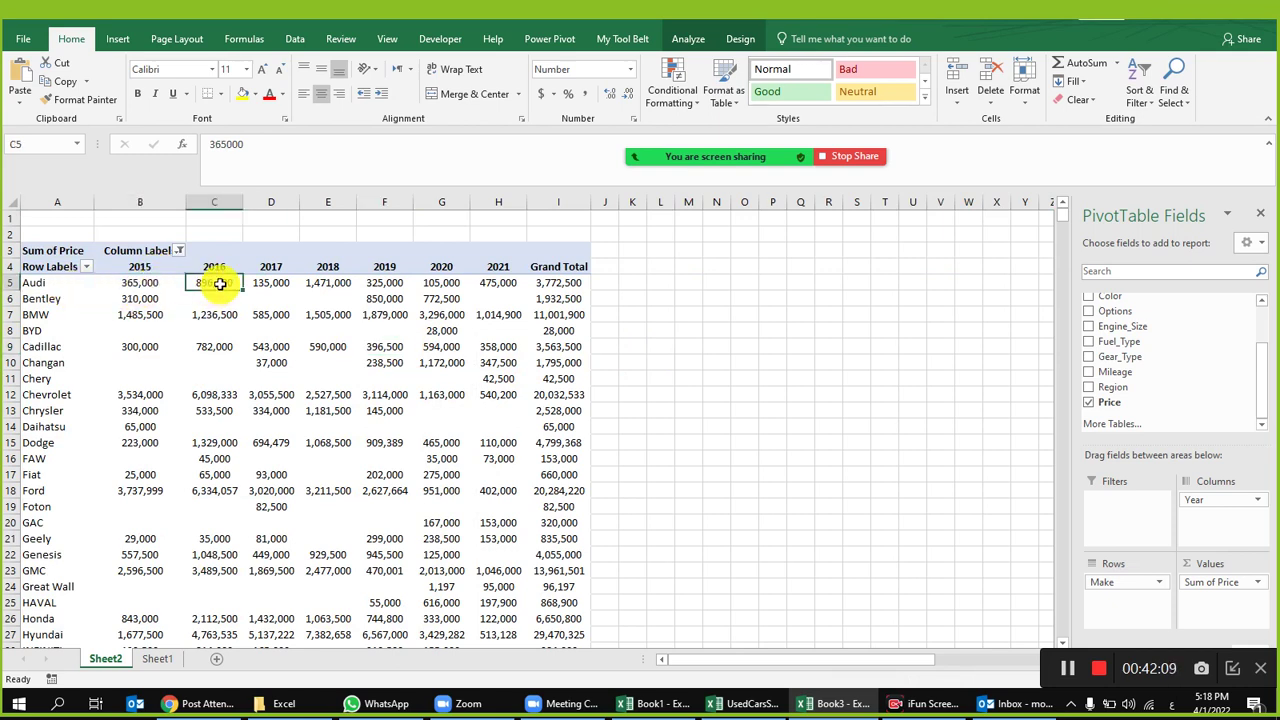
{"action": "left_click", "coordinate": [284, 287]}
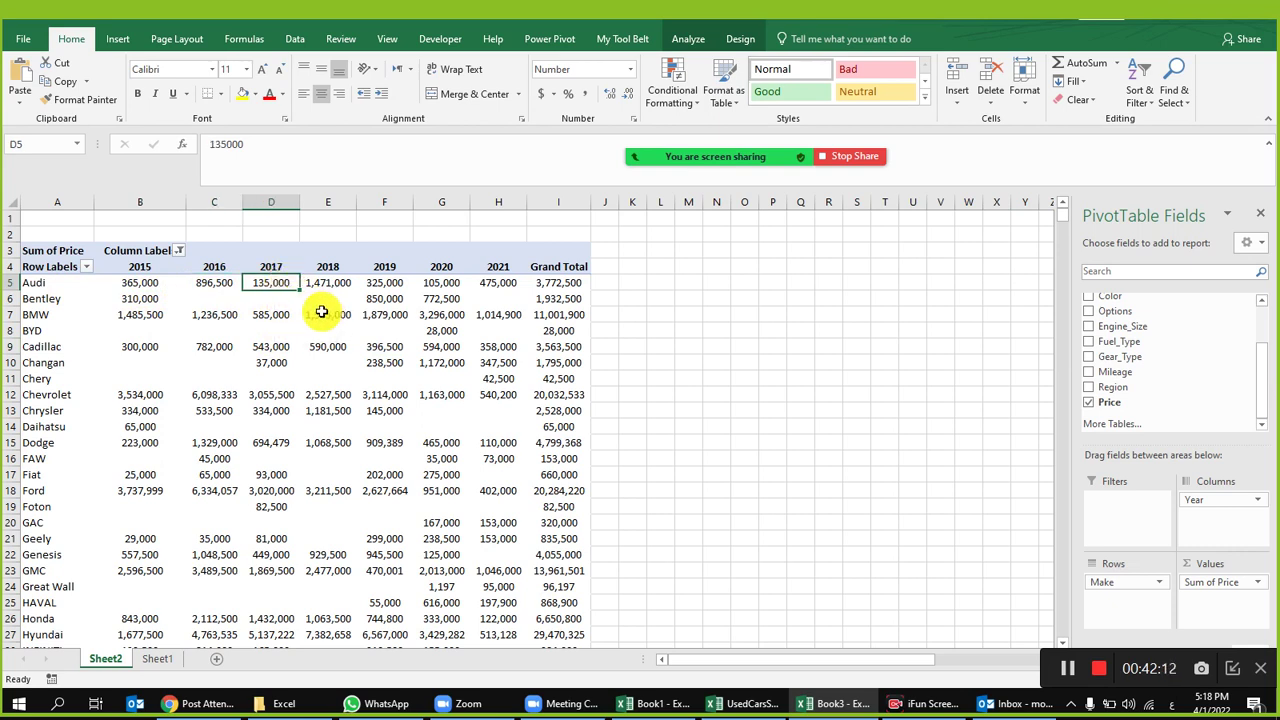
{"action": "left_click", "coordinate": [345, 283]}
{"action": "left_click", "coordinate": [395, 283]}
{"action": "left_click", "coordinate": [455, 283]}
{"action": "left_click", "coordinate": [500, 283]}
{"action": "left_click", "coordinate": [545, 283]}
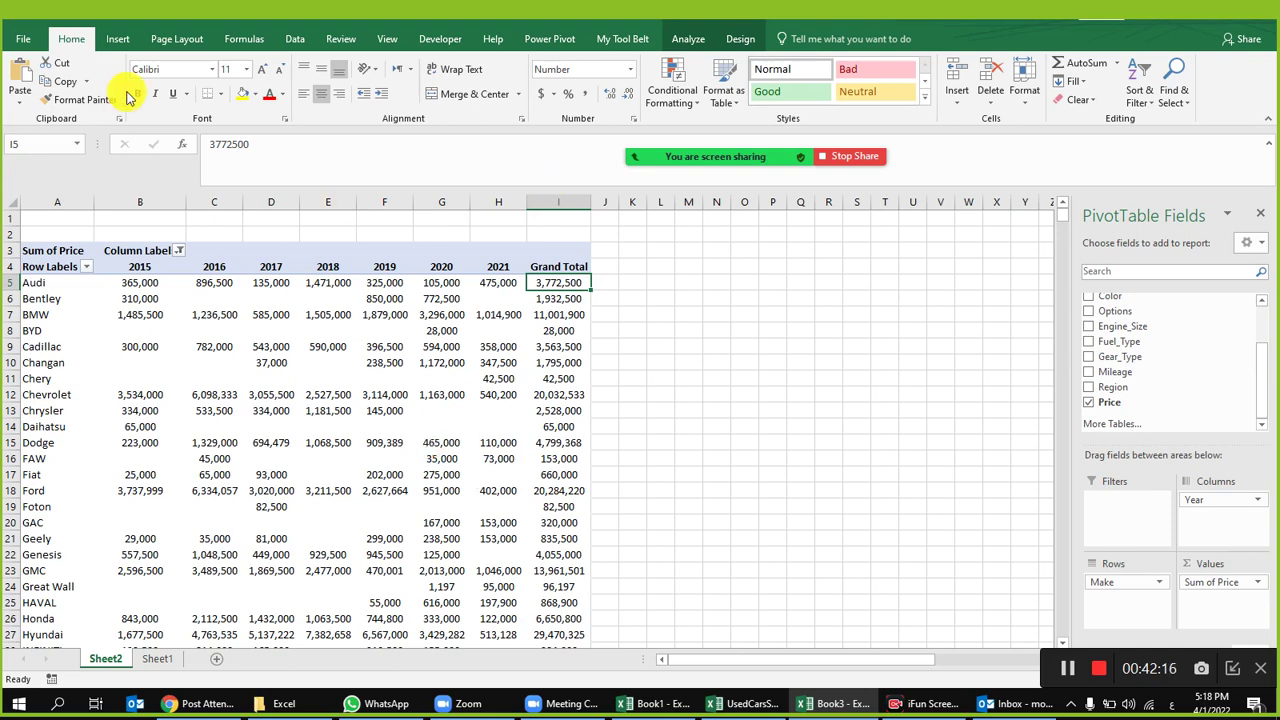
Step: Turn Grand Totals off for rows so the Grand Total column disappears
{"action": "left_click", "coordinate": [692, 39]}
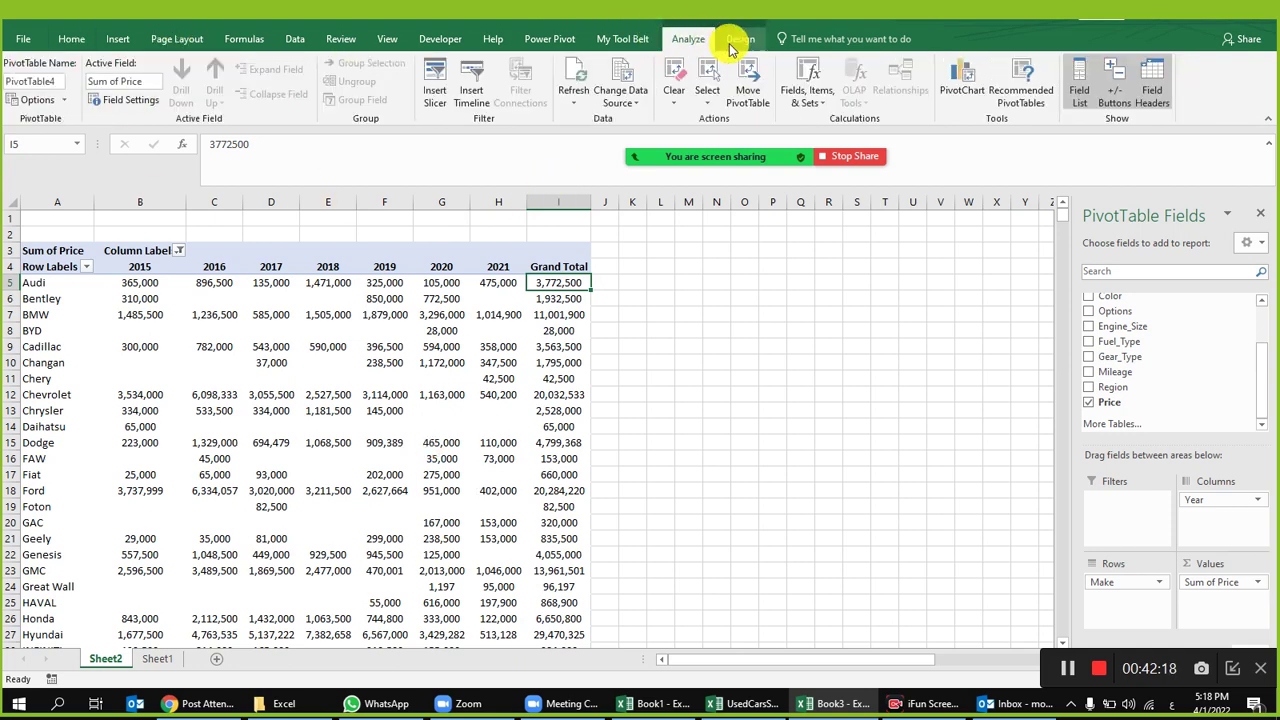
{"action": "left_click", "coordinate": [740, 39]}
{"action": "left_click", "coordinate": [62, 90]}
{"action": "left_click", "coordinate": [100, 130]}
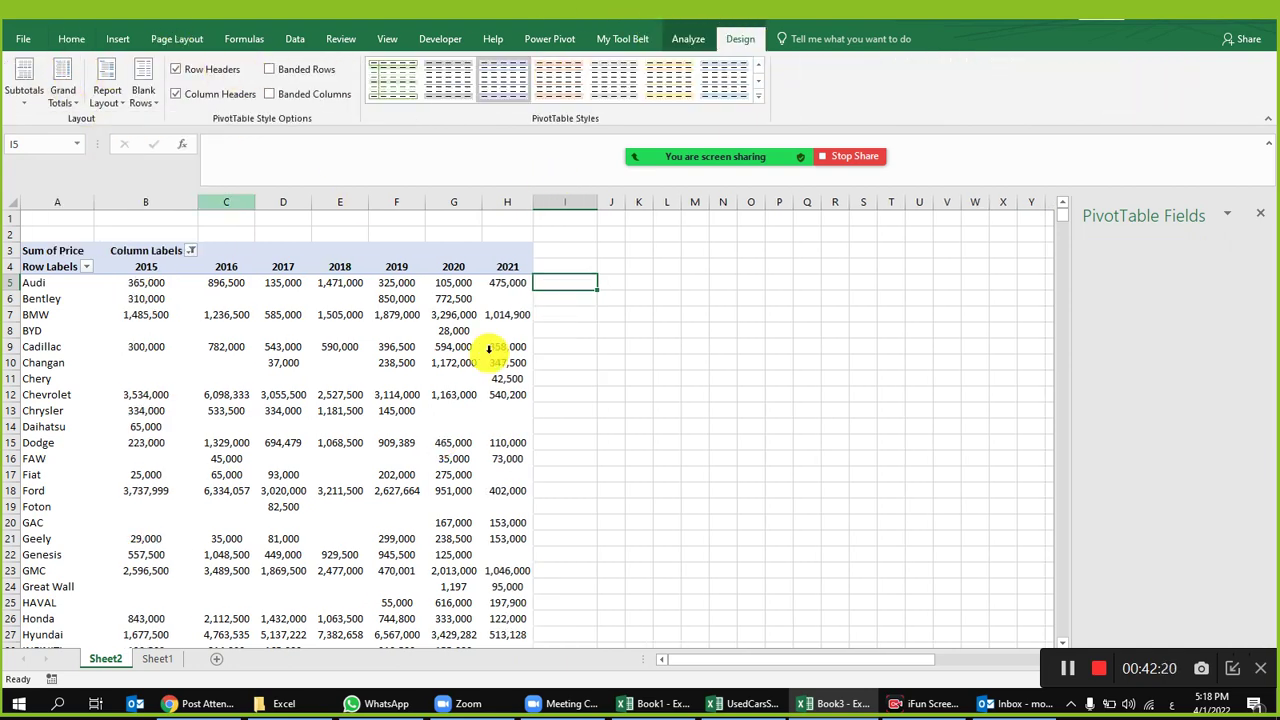
{"action": "left_click", "coordinate": [453, 346]}
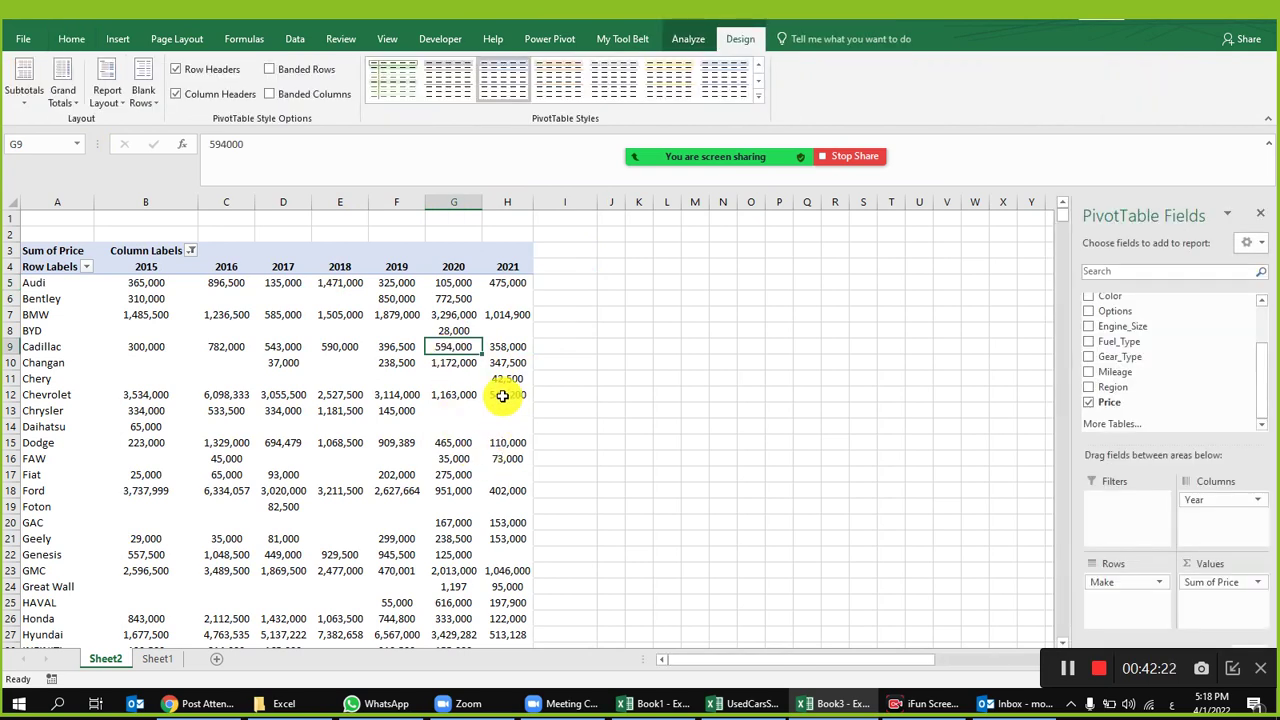
{"action": "mouse_move", "coordinate": [502, 396]}
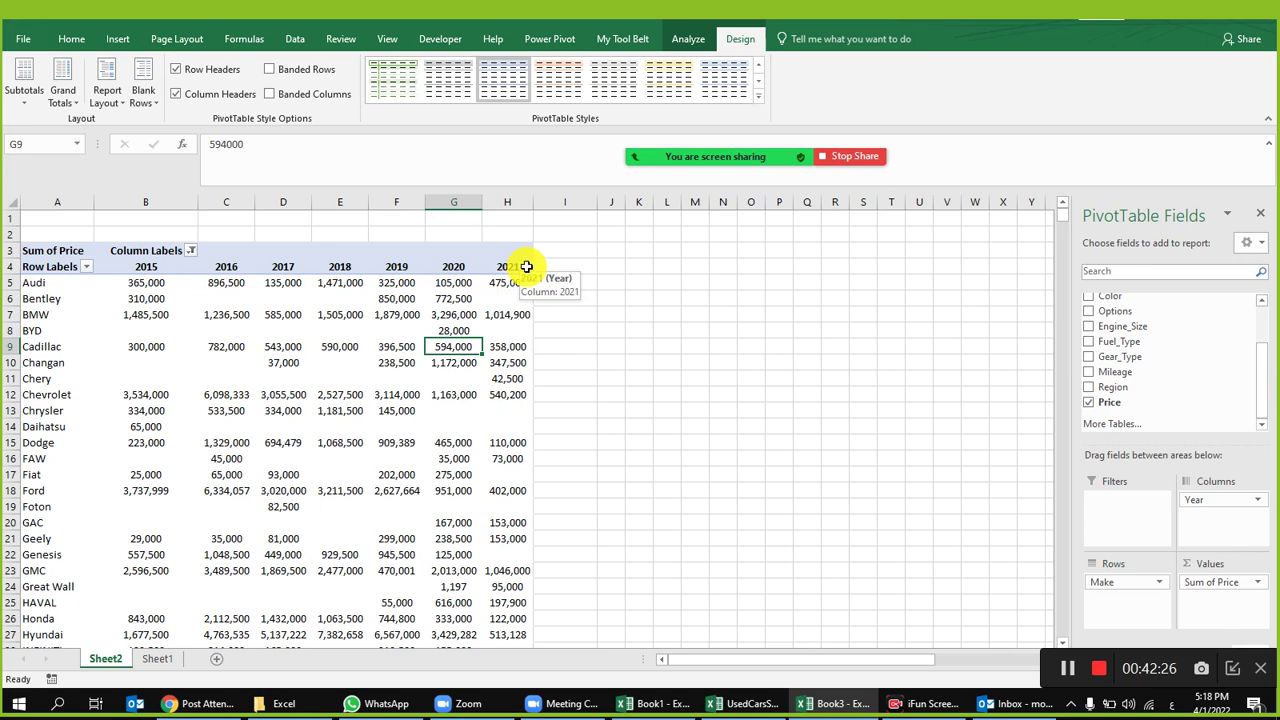
{"action": "right_click", "coordinate": [265, 280]}
Step: Look through Summarize Values By and Show Values As for the Audi 2016 value
{"action": "left_click", "coordinate": [215, 288]}
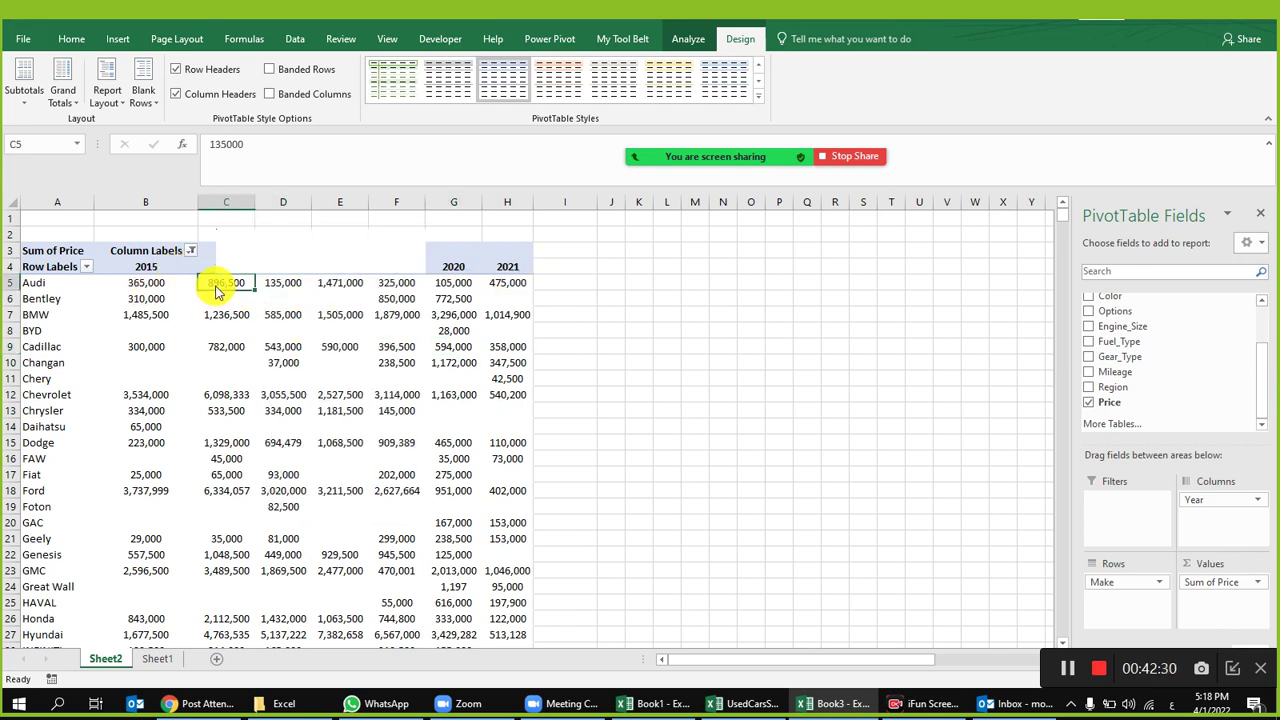
{"action": "right_click", "coordinate": [215, 288]}
{"action": "mouse_move", "coordinate": [331, 427]}
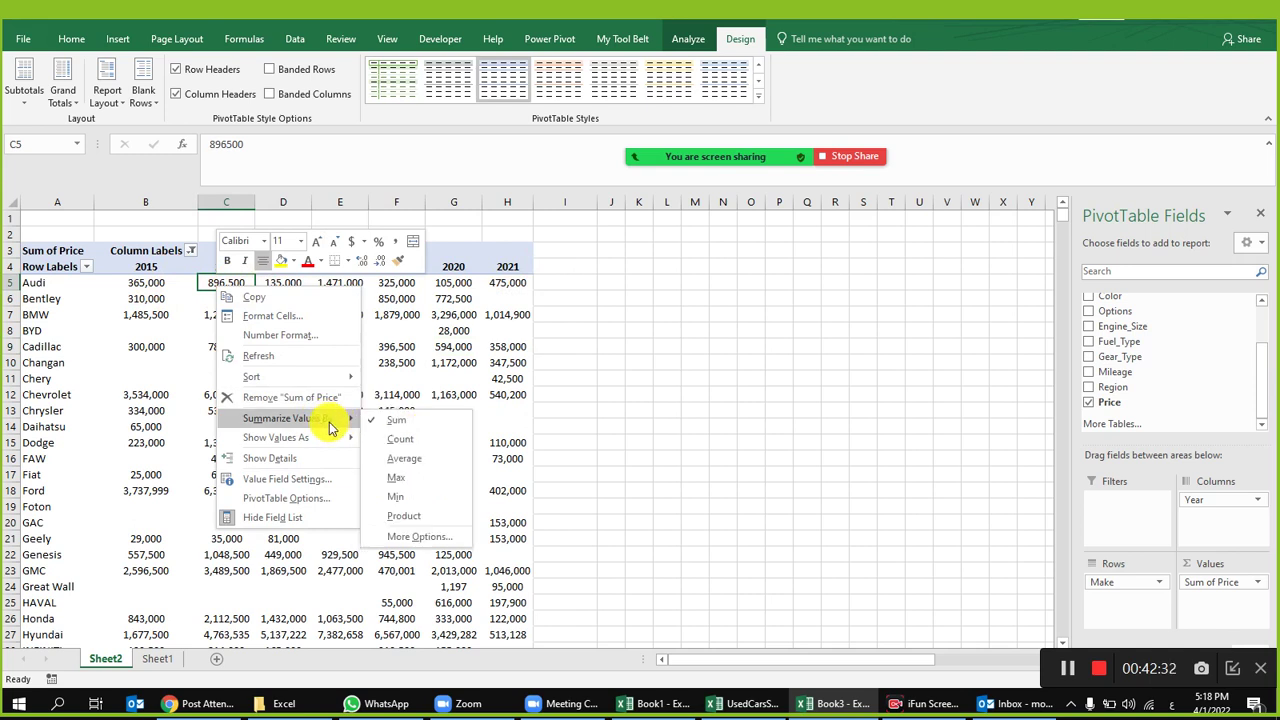
{"action": "mouse_move", "coordinate": [303, 447]}
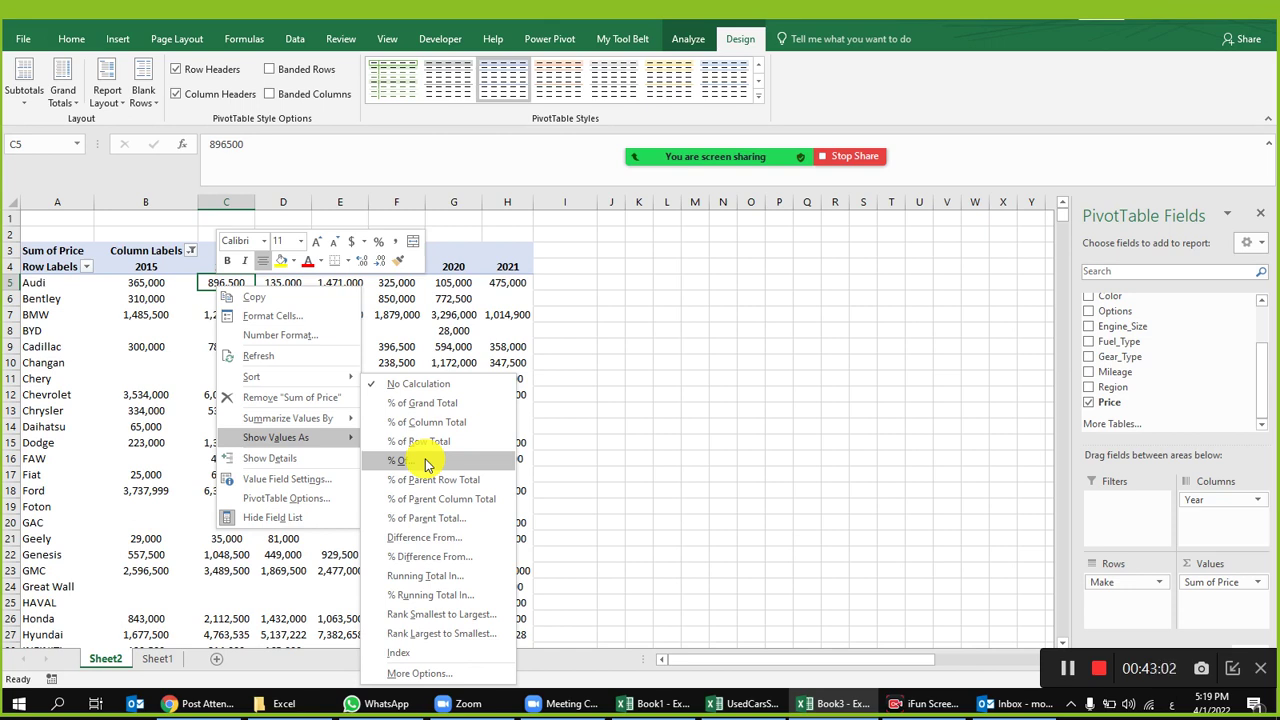
Step: Close the value menu unchanged and bring up the Column Labels Year filter list
{"action": "left_click", "coordinate": [228, 266]}
{"action": "left_click", "coordinate": [188, 250]}
{"action": "scroll", "coordinate": [94, 478], "scroll_direction": "down", "scroll_amount": 5}
Step: Untick the other years so the Year filter keeps only 2020 and 2021
{"action": "left_click", "coordinate": [47, 444]}
{"action": "left_click", "coordinate": [48, 482]}
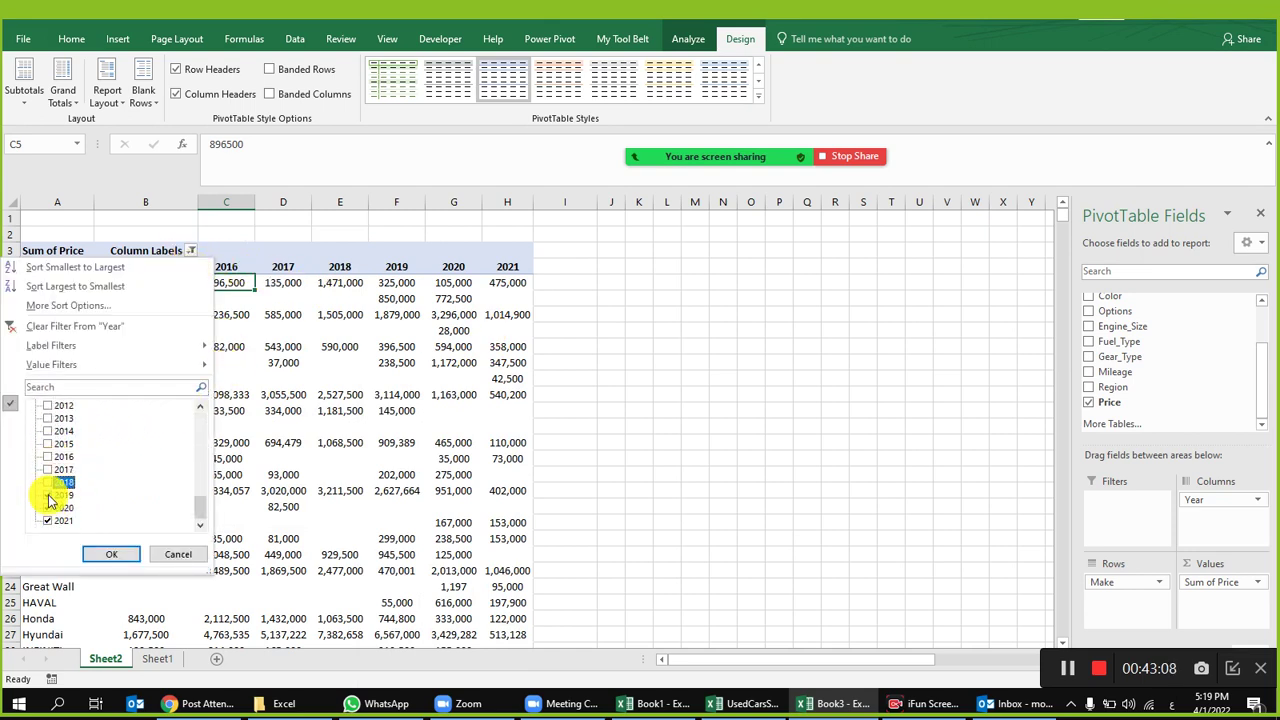
{"action": "left_click", "coordinate": [113, 555]}
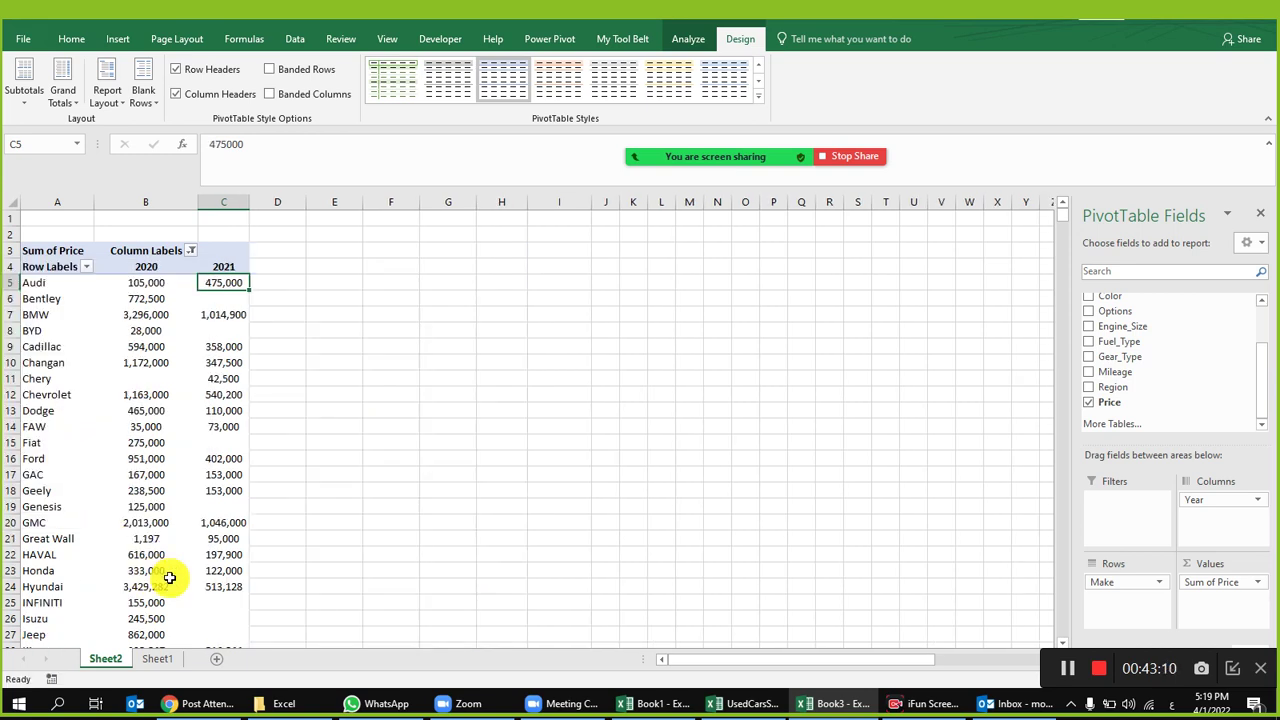
Step: Check Audi's filtered totals: 105,000 for 2020 and 475,000 for 2021
{"action": "left_click", "coordinate": [152, 284]}
{"action": "left_click", "coordinate": [224, 283]}
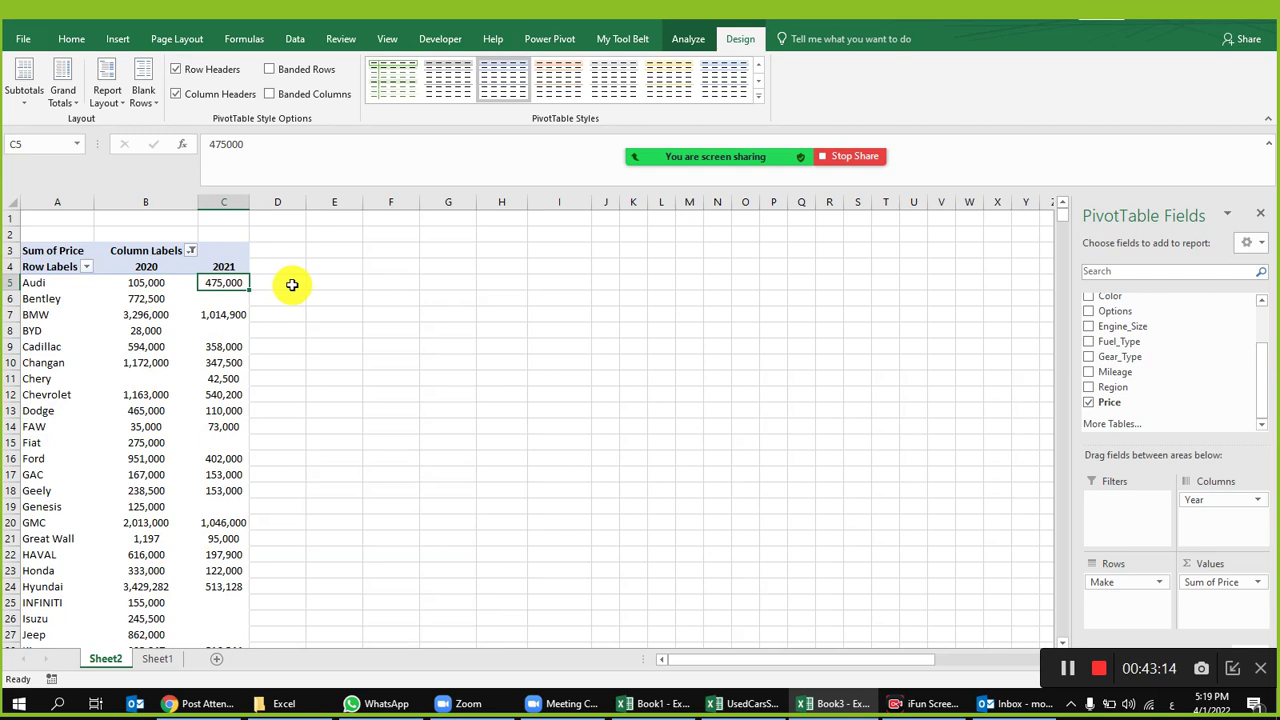
{"action": "left_click", "coordinate": [124, 288]}
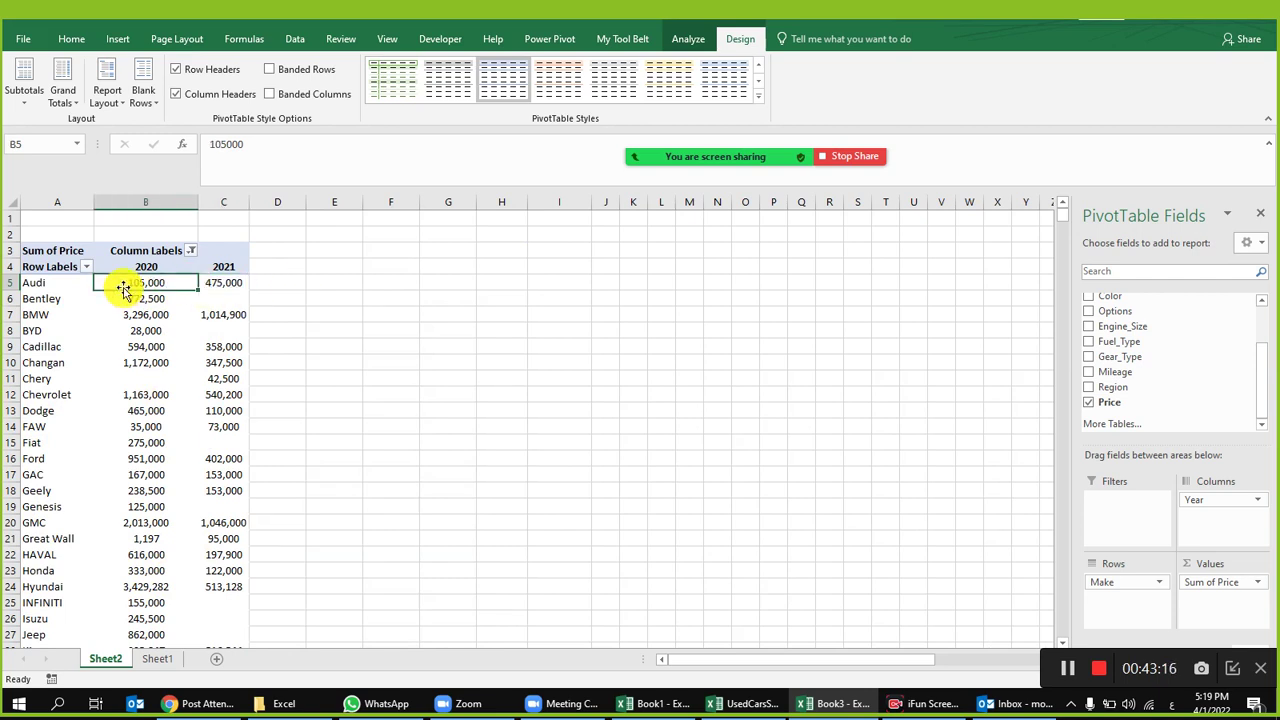
{"action": "left_click", "coordinate": [231, 286]}
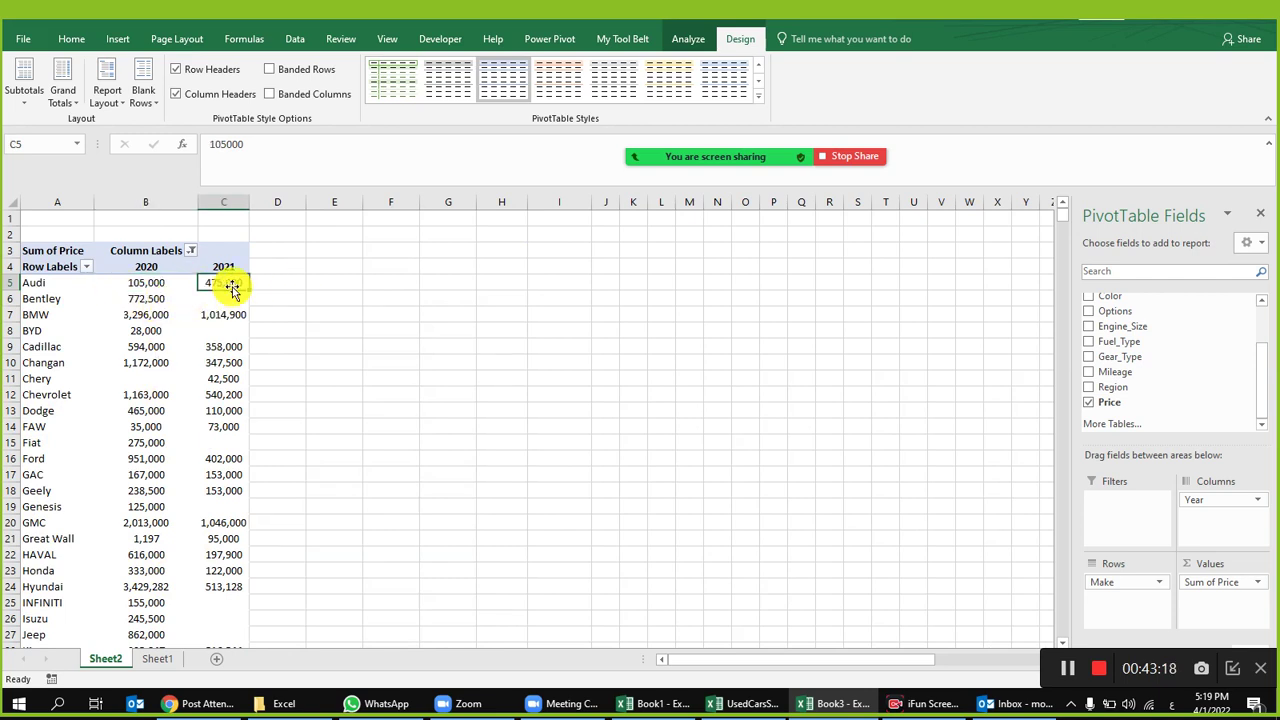
{"action": "mouse_move", "coordinate": [227, 318]}
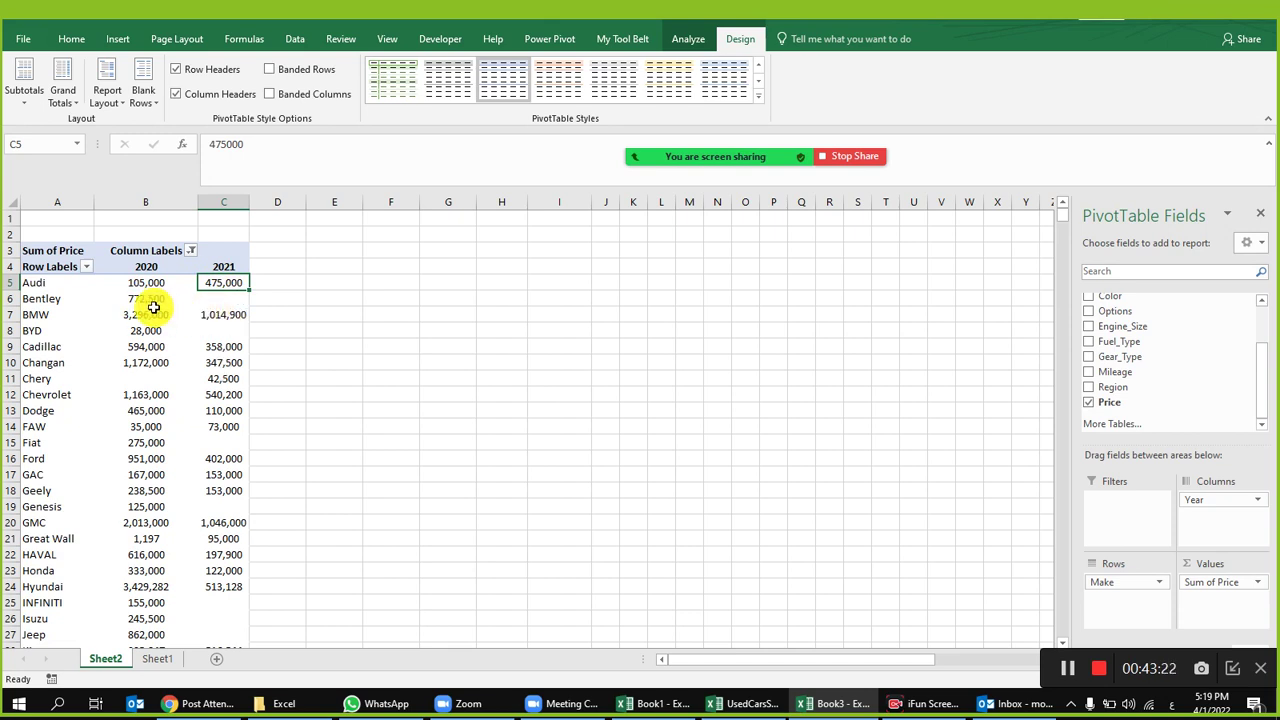
{"action": "mouse_move", "coordinate": [153, 307]}
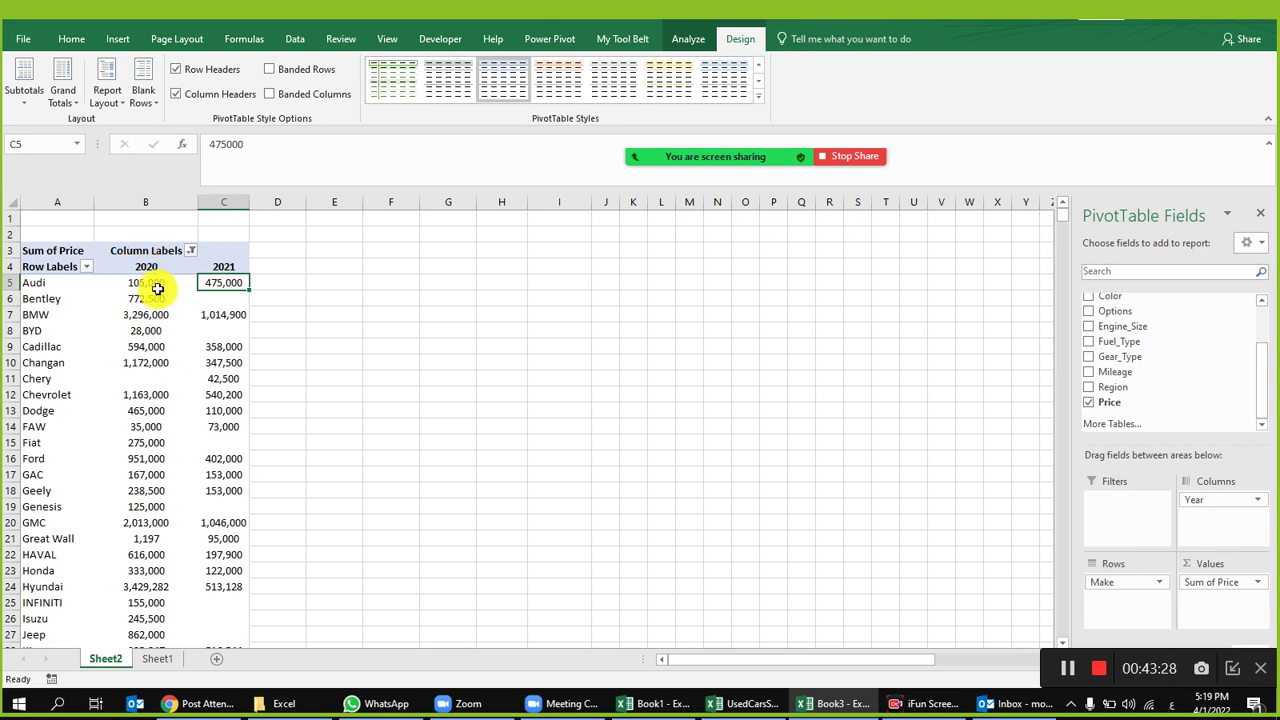
Step: Try % Of and % Difference From on the price values, cancelling and undoing both
{"action": "left_click", "coordinate": [150, 284]}
{"action": "right_click", "coordinate": [149, 285]}
{"action": "mouse_move", "coordinate": [250, 438]}
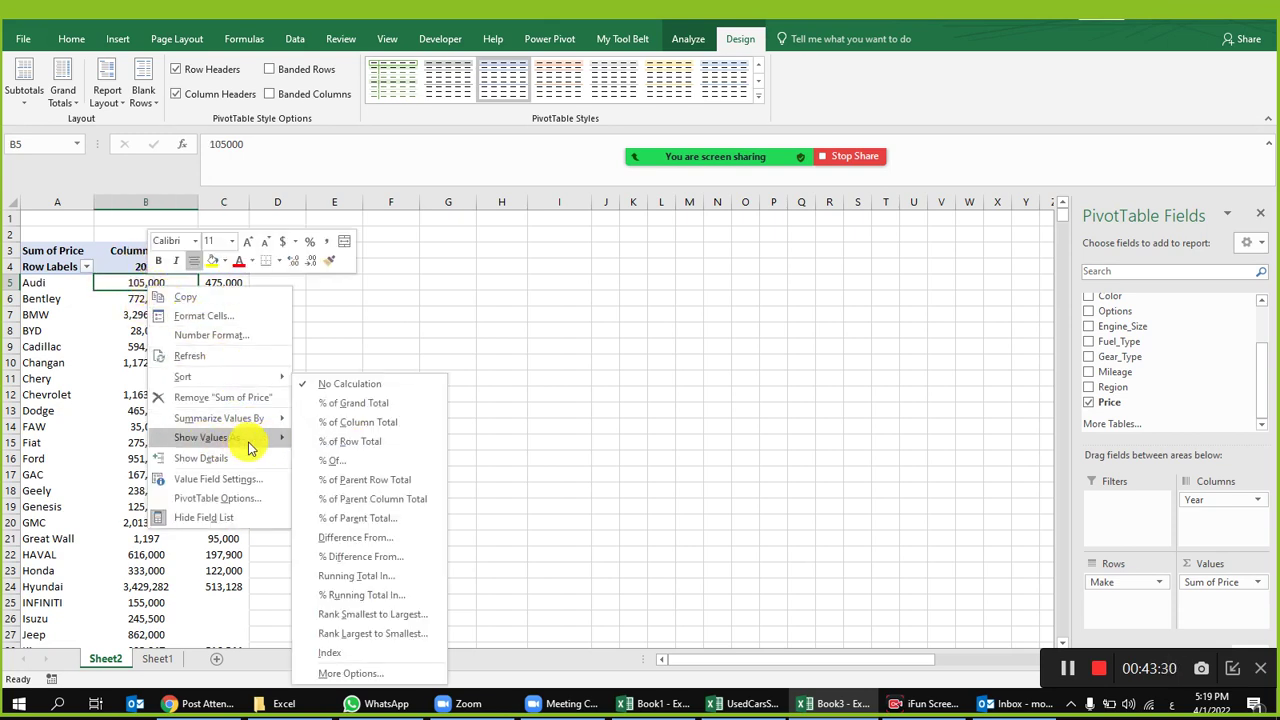
{"action": "left_click", "coordinate": [341, 464]}
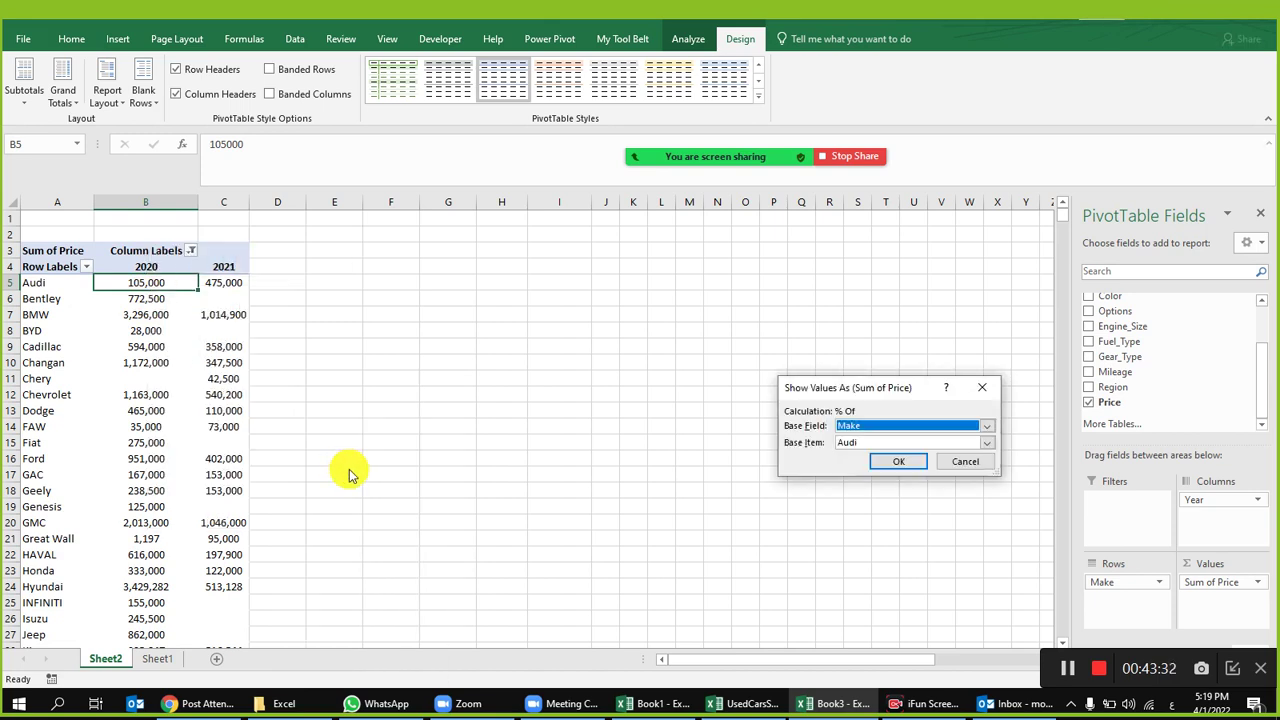
{"action": "left_click", "coordinate": [962, 461]}
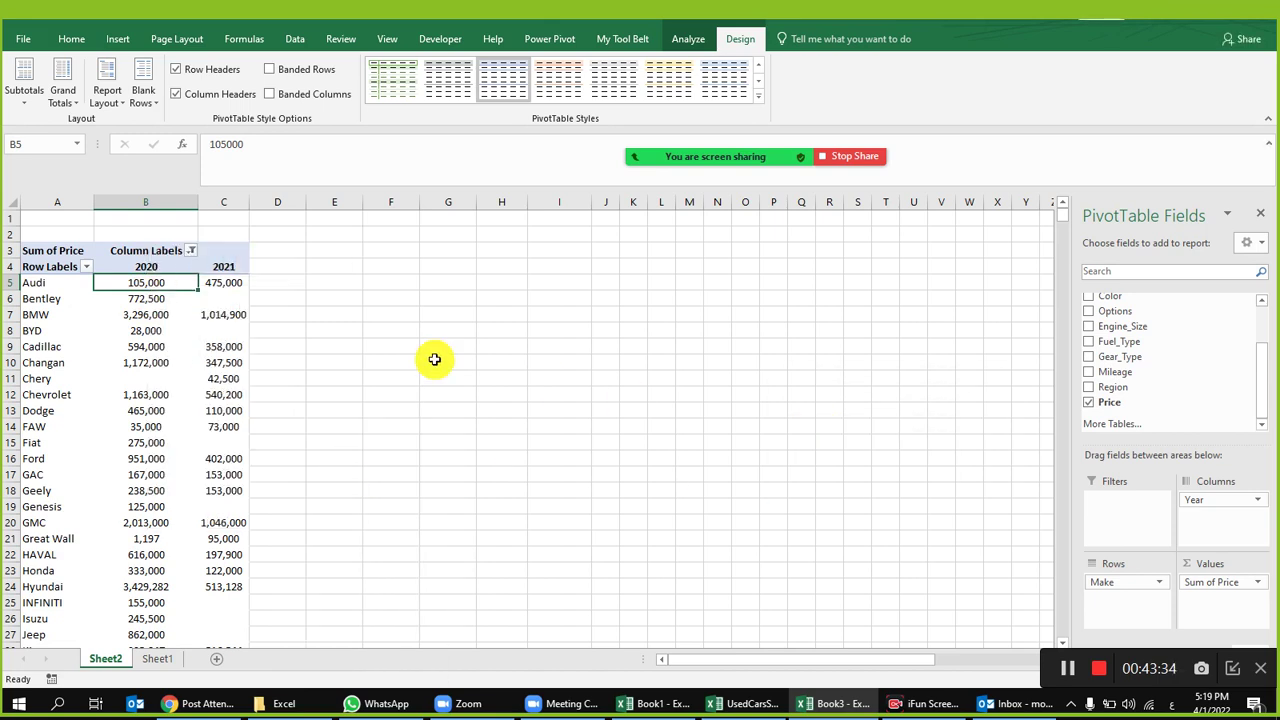
{"action": "right_click", "coordinate": [178, 281]}
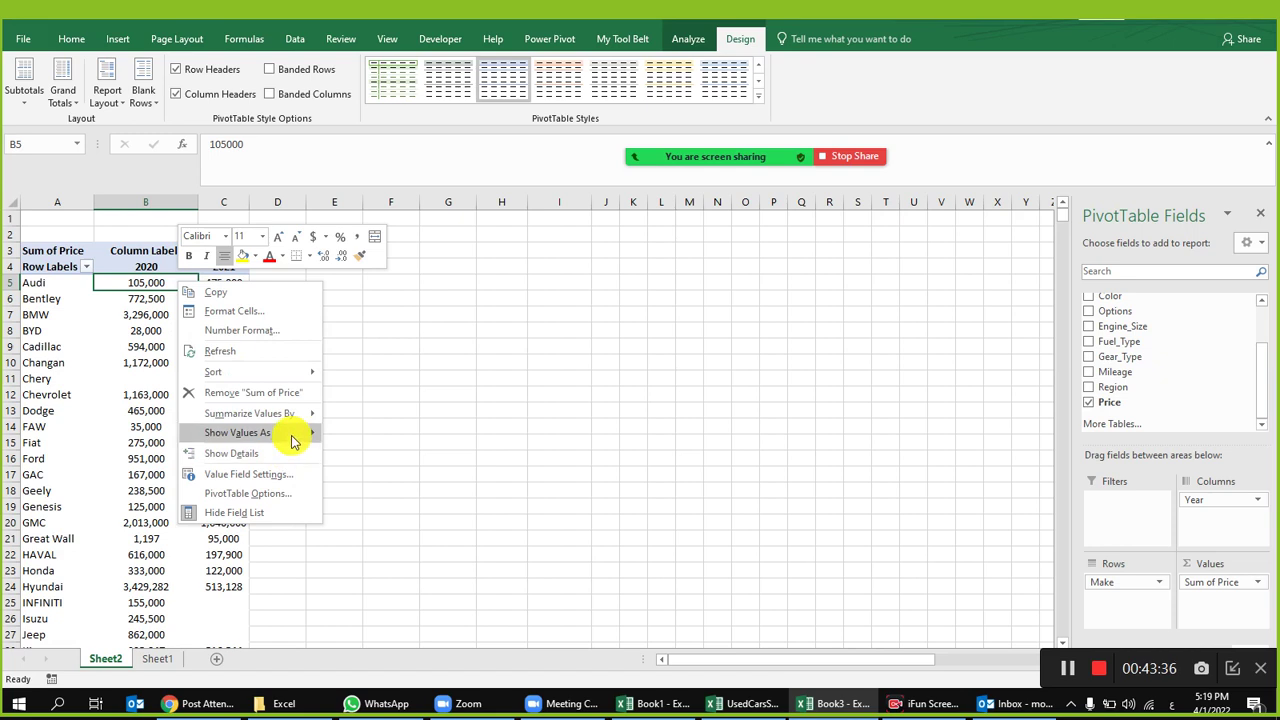
{"action": "mouse_move", "coordinate": [297, 432]}
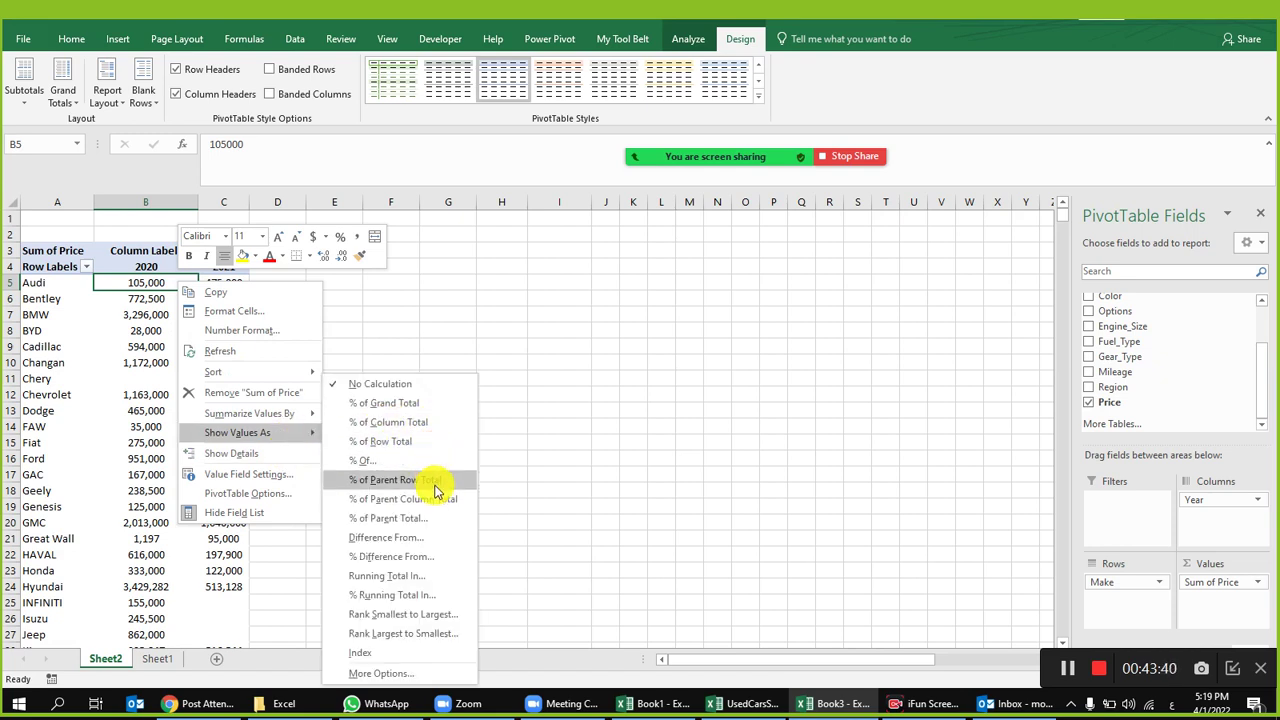
{"action": "left_click", "coordinate": [436, 556]}
{"action": "left_click", "coordinate": [894, 462]}
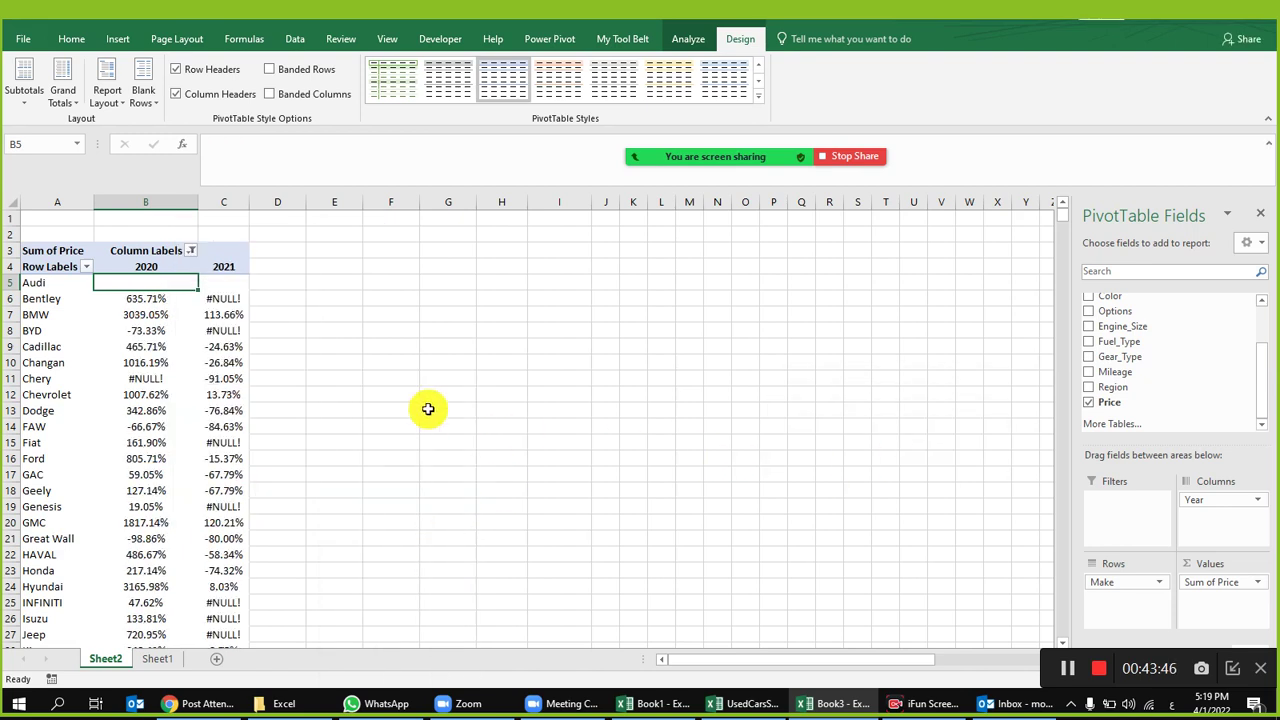
{"action": "key", "text": "ctrl+z"}
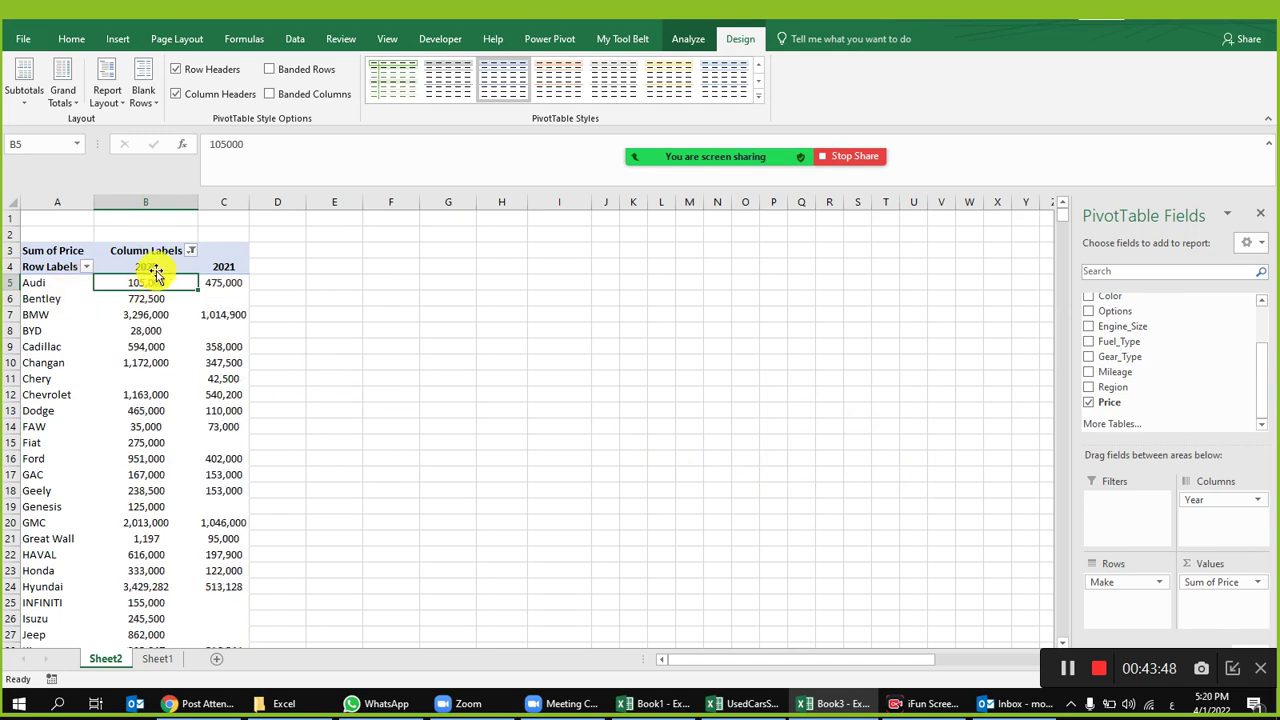
Step: Preview % Of with base field Make and item Audi, then % of Parent Total, cancelling each
{"action": "right_click", "coordinate": [155, 278]}
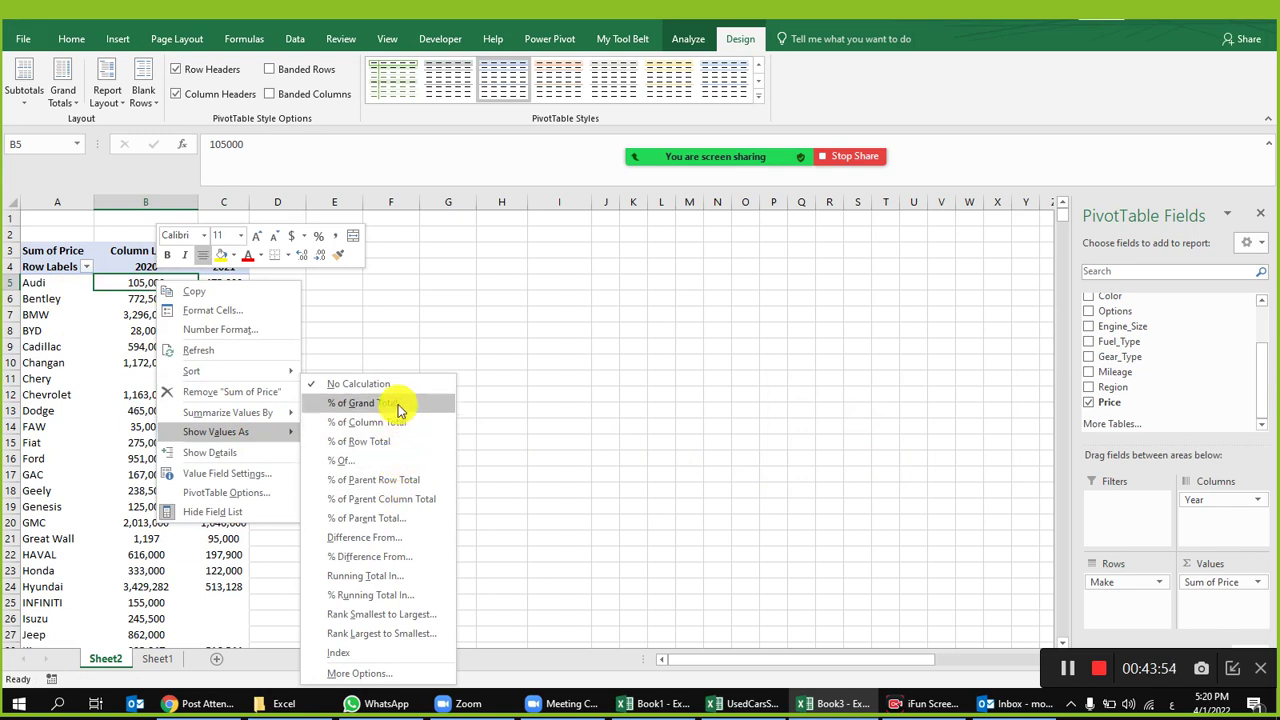
{"action": "left_click", "coordinate": [388, 462]}
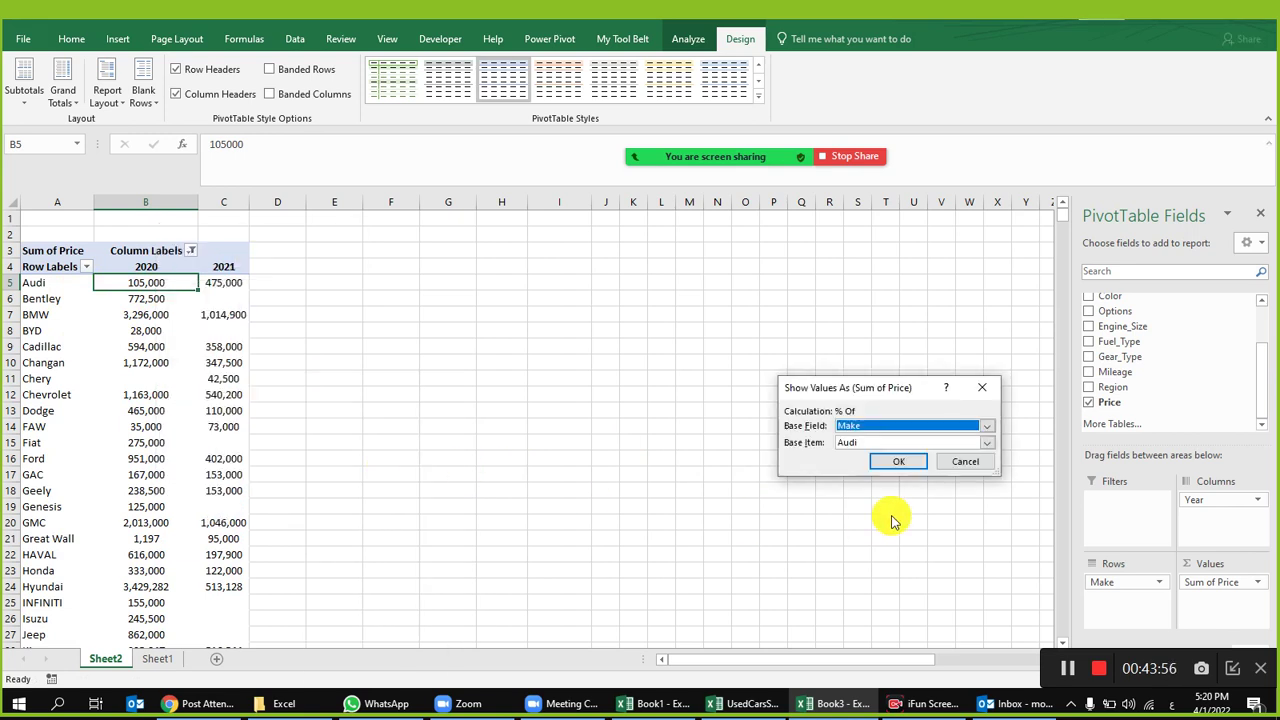
{"action": "left_click", "coordinate": [886, 425]}
{"action": "left_click", "coordinate": [884, 434]}
{"action": "left_click", "coordinate": [880, 445]}
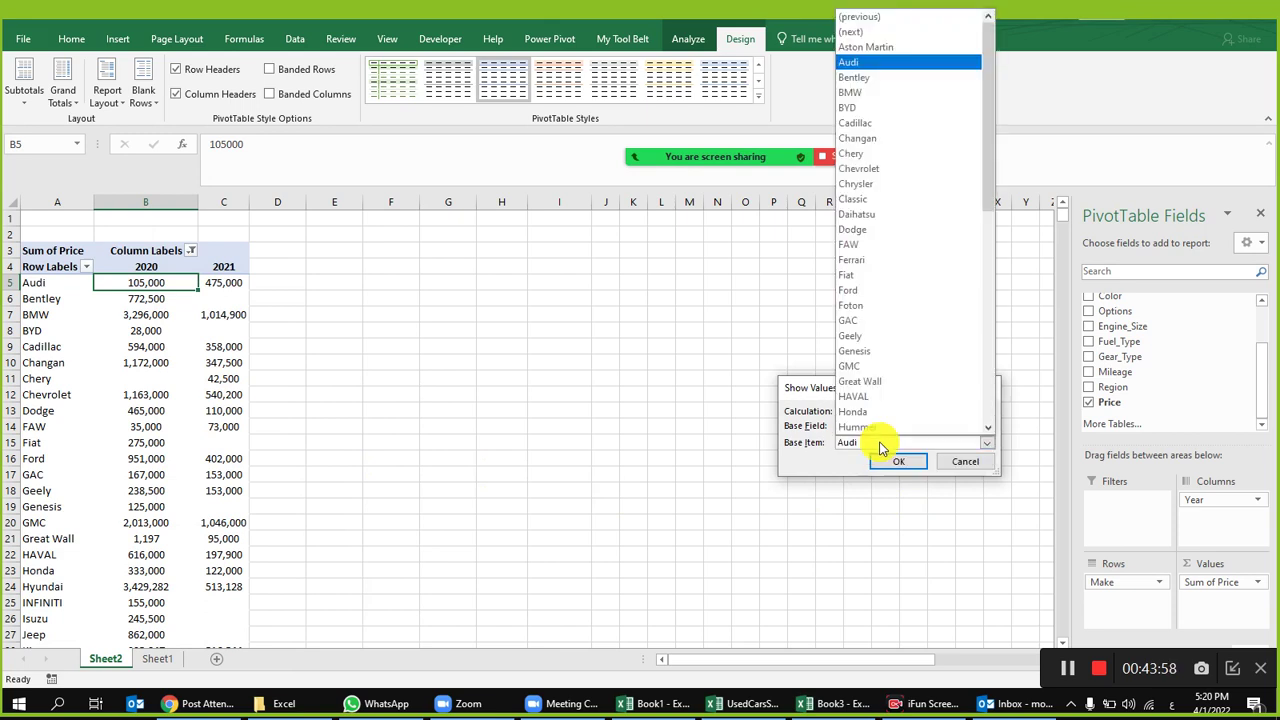
{"action": "left_click", "coordinate": [880, 447]}
{"action": "left_click", "coordinate": [955, 462]}
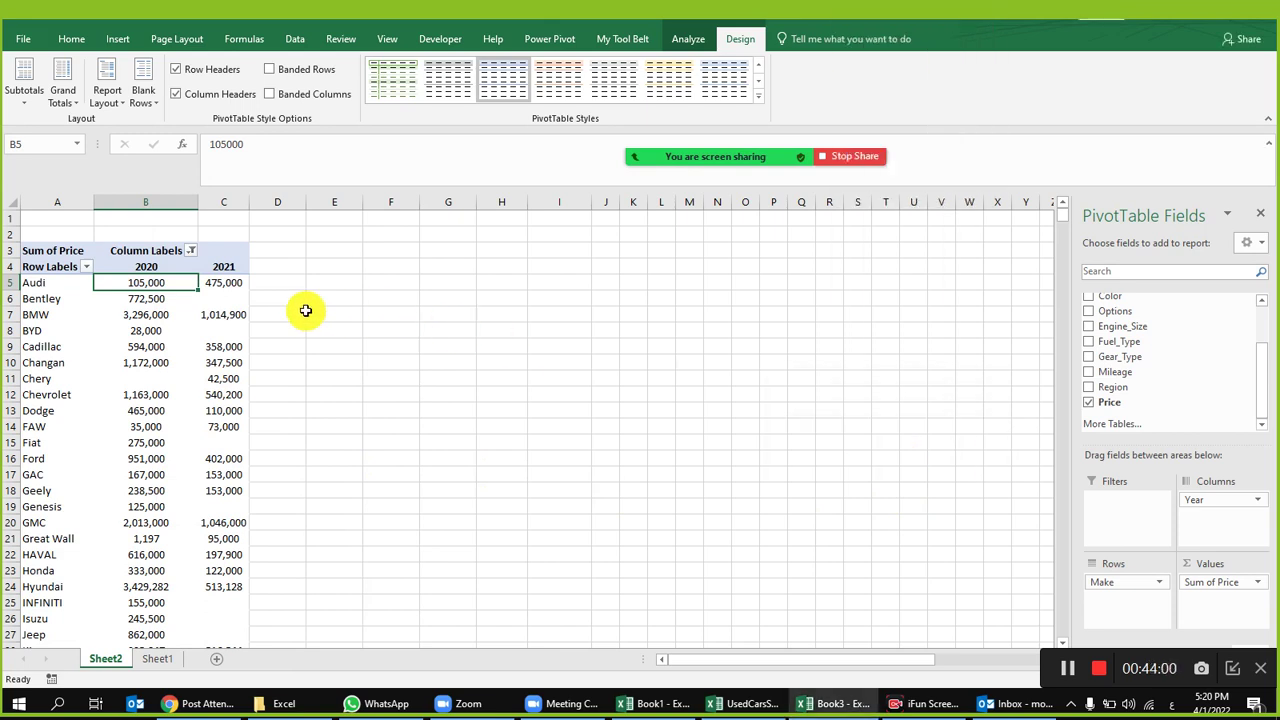
{"action": "right_click", "coordinate": [169, 285]}
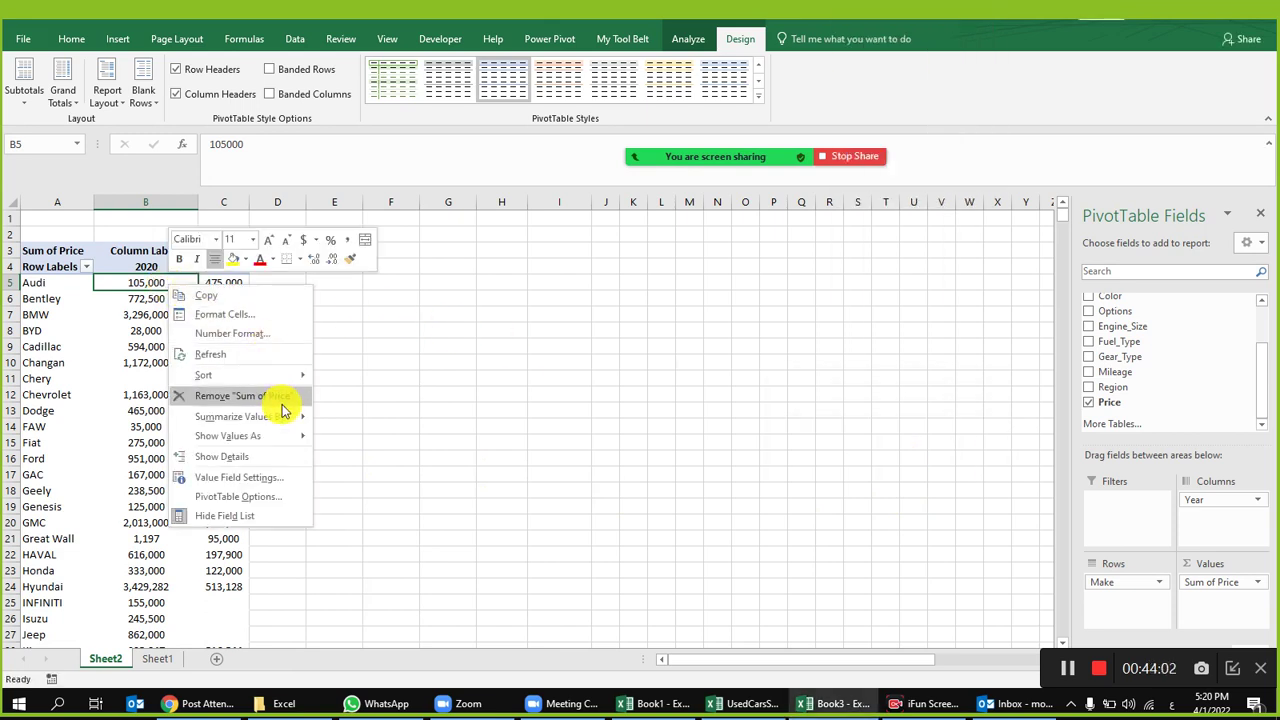
{"action": "mouse_move", "coordinate": [286, 437]}
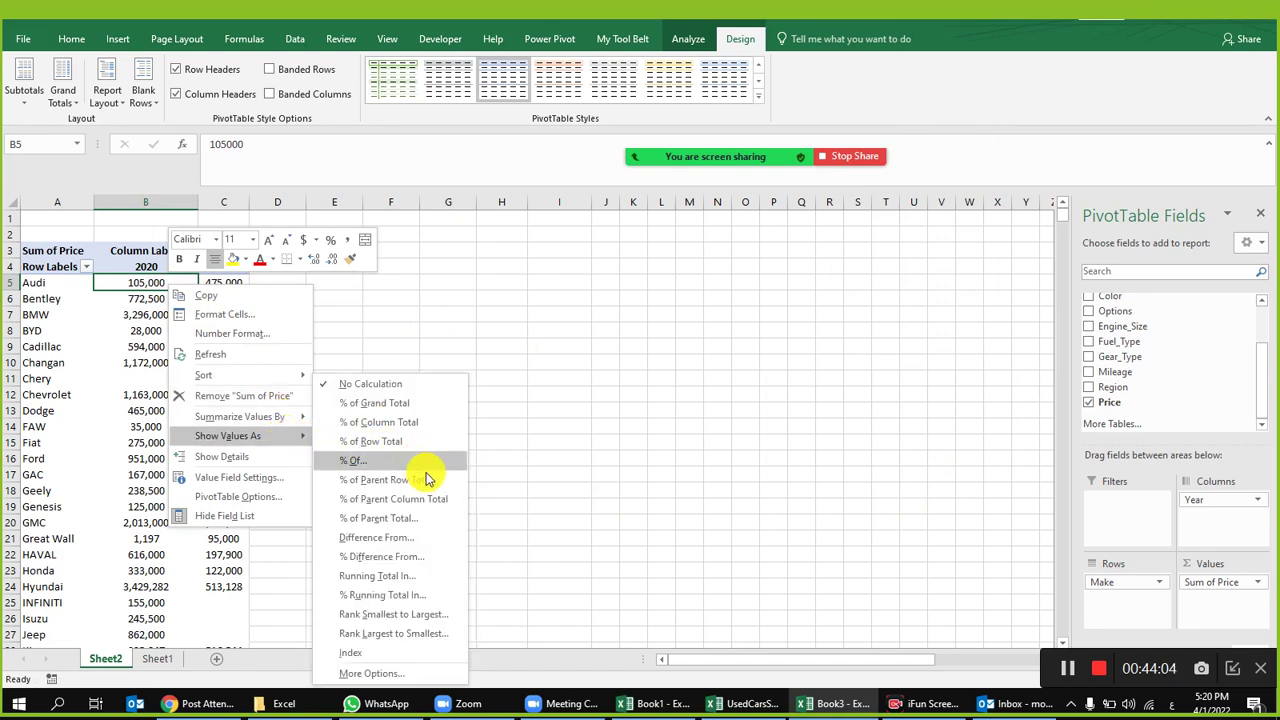
{"action": "left_click", "coordinate": [437, 524]}
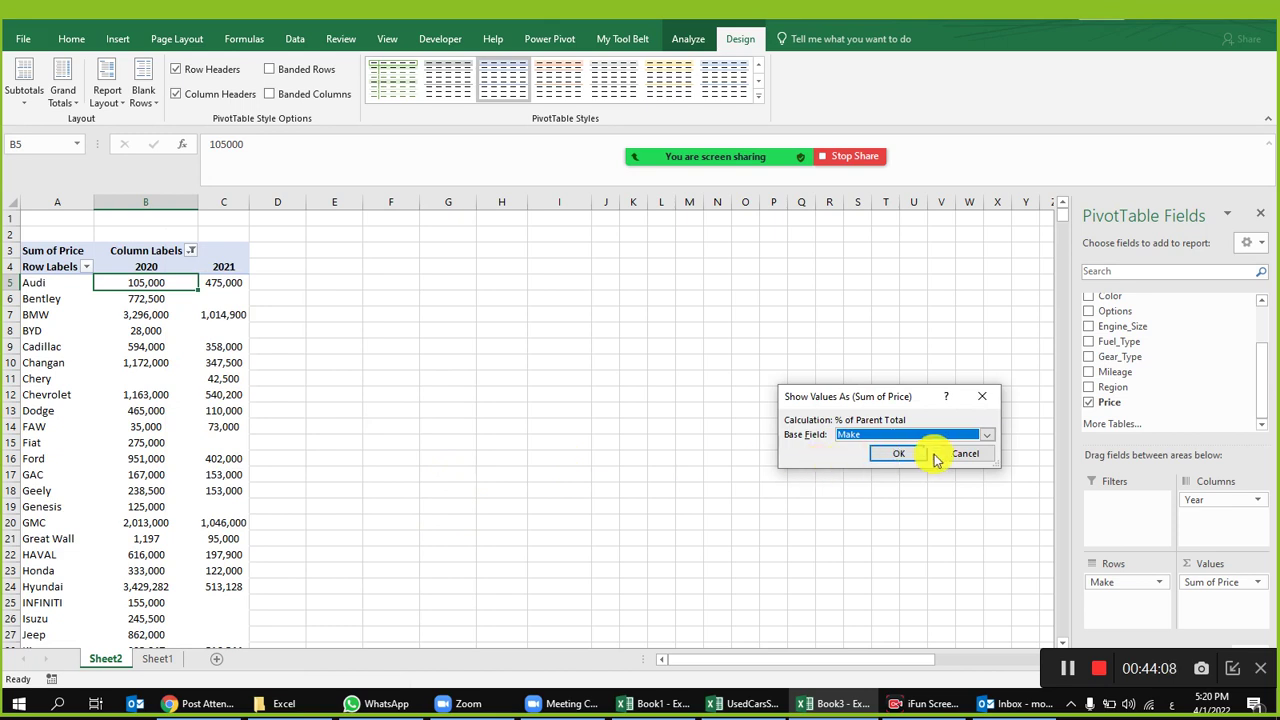
{"action": "left_click", "coordinate": [954, 458]}
Step: Show price values as % Of Audi by Make, giving Audi 100.00% and Bentley 735.71%
{"action": "right_click", "coordinate": [132, 283]}
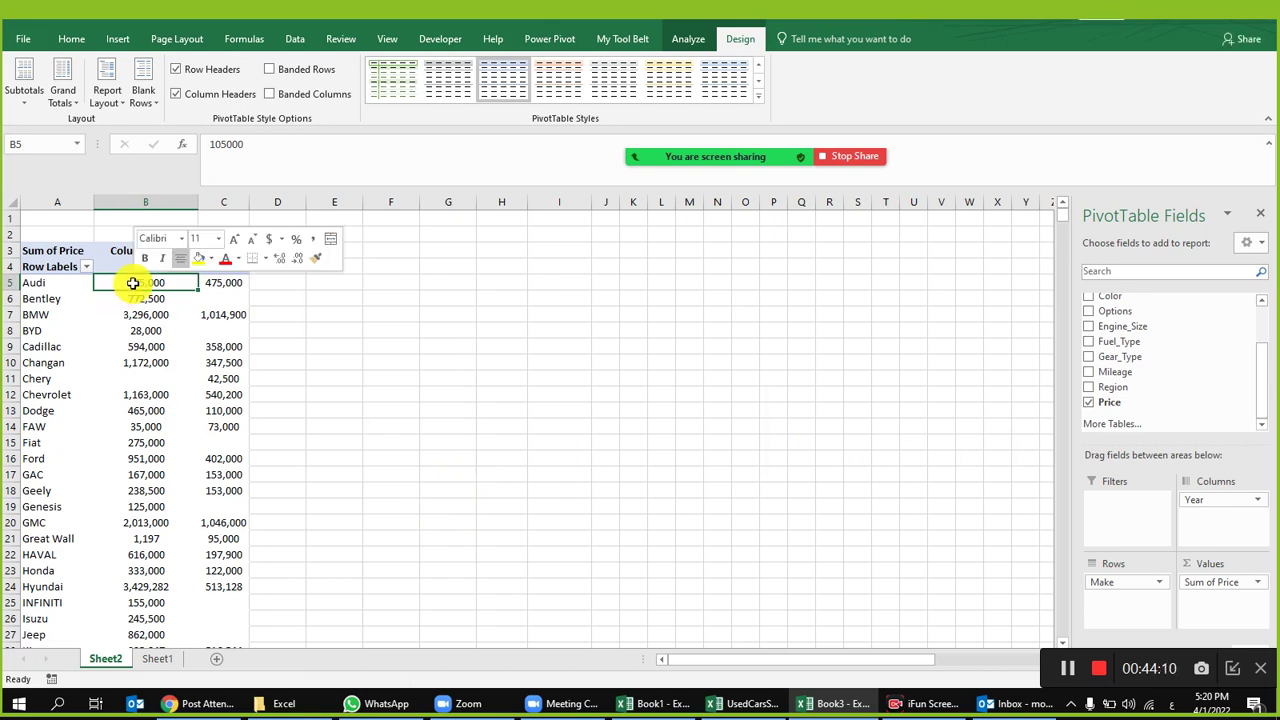
{"action": "mouse_move", "coordinate": [237, 434]}
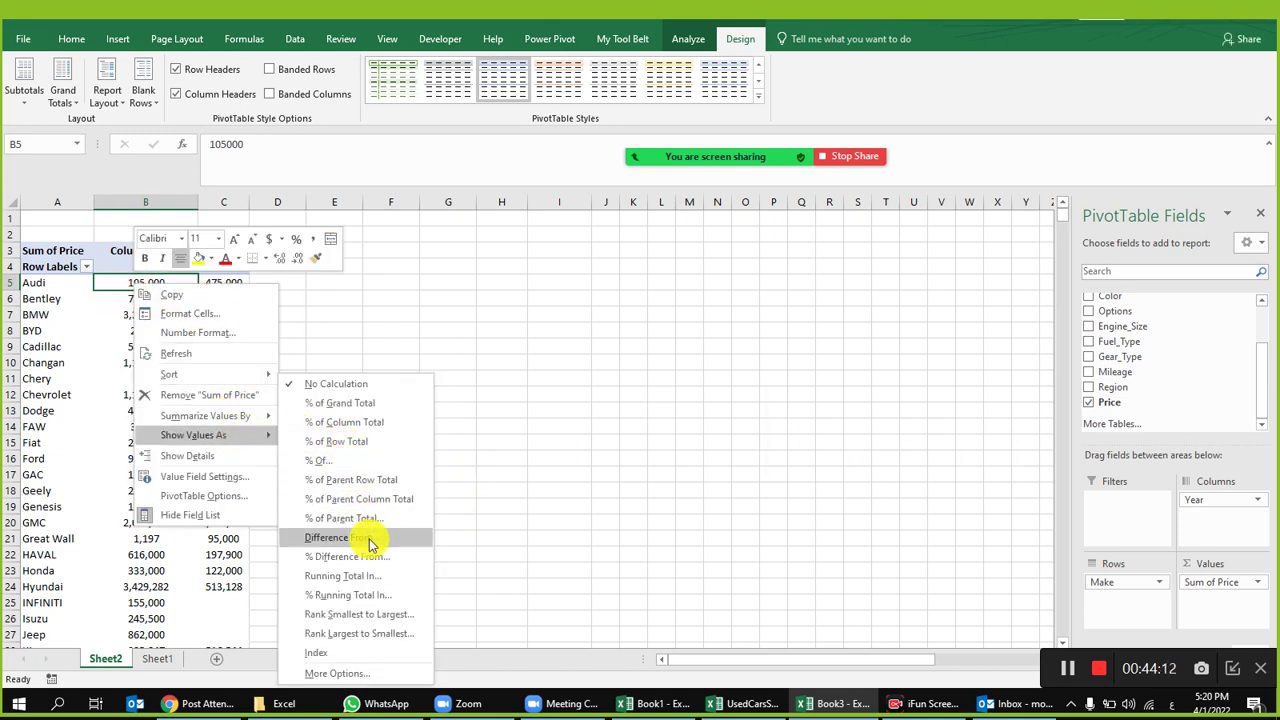
{"action": "left_click", "coordinate": [376, 462]}
{"action": "left_click", "coordinate": [918, 463]}
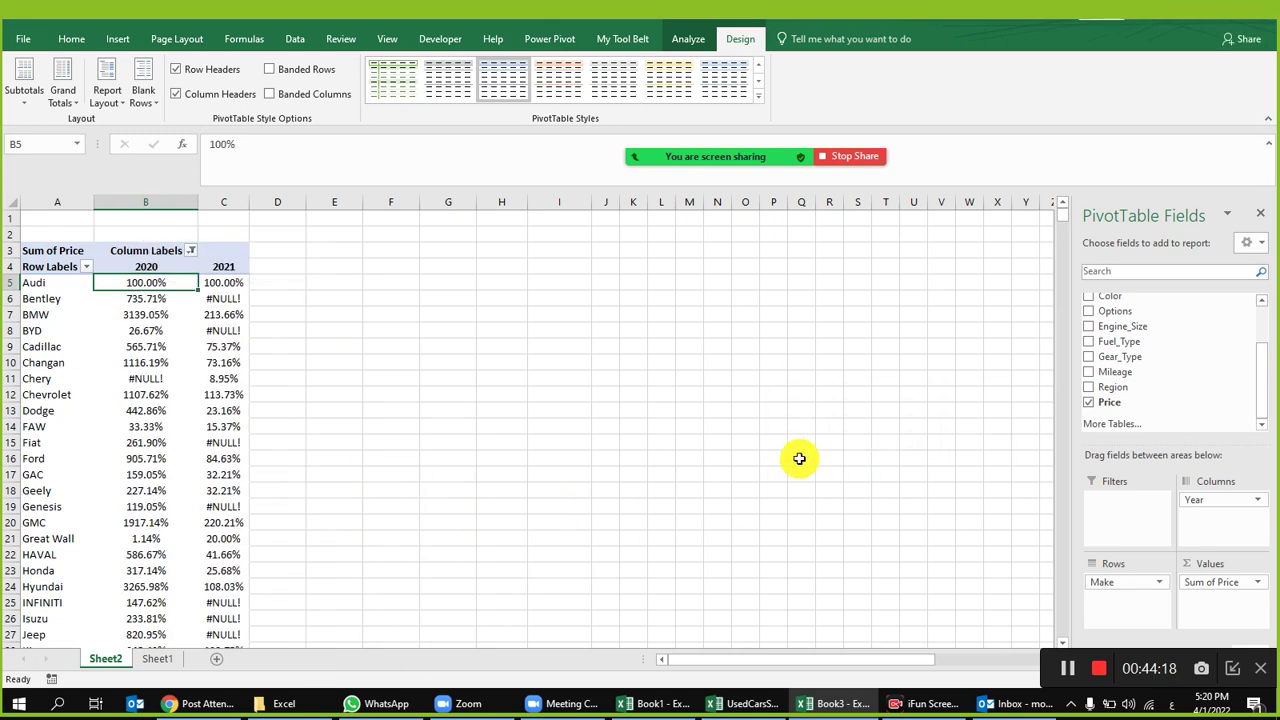
Step: Undo the % of Audi display and preview Difference From, cancelling it
{"action": "key", "text": "ctrl+z"}
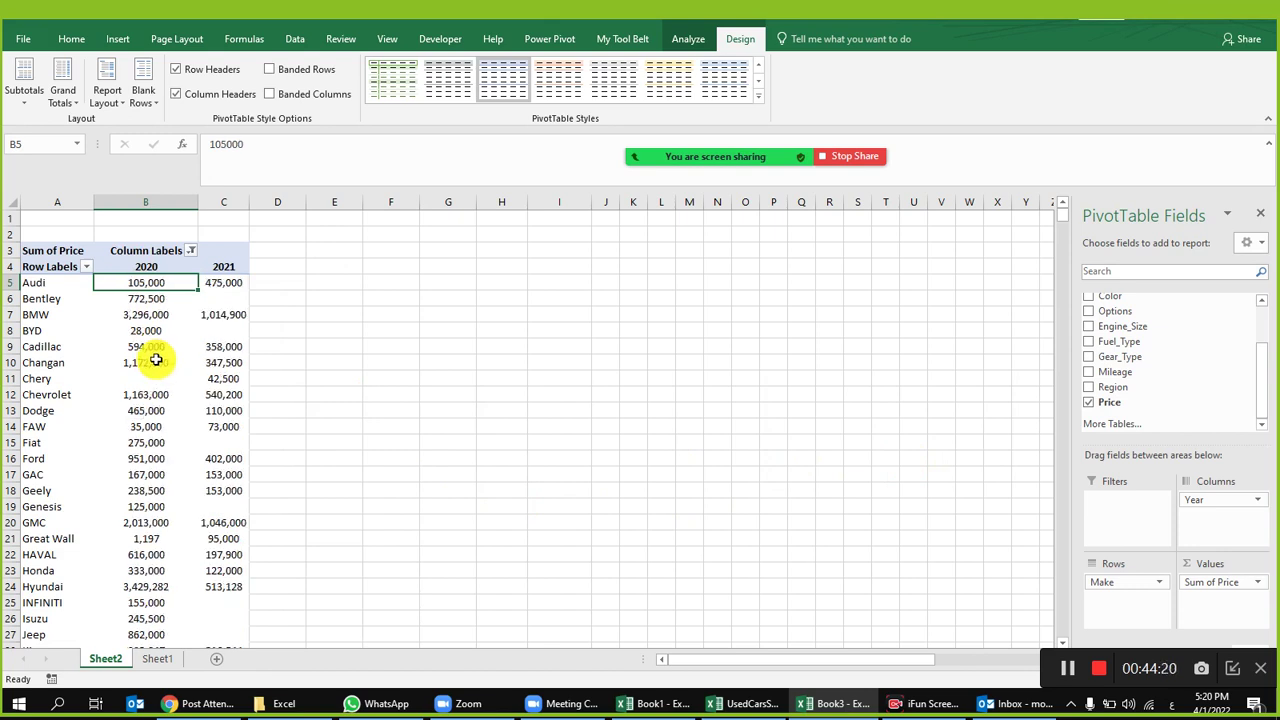
{"action": "right_click", "coordinate": [149, 282]}
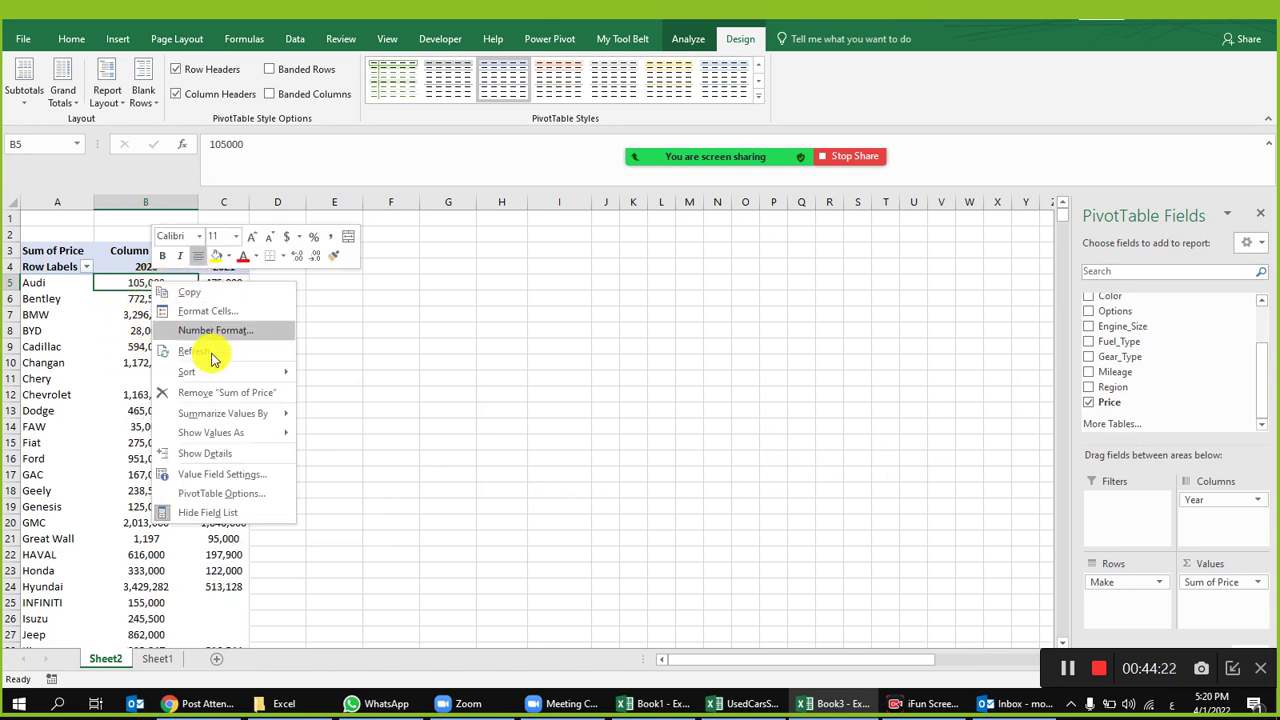
{"action": "mouse_move", "coordinate": [285, 436]}
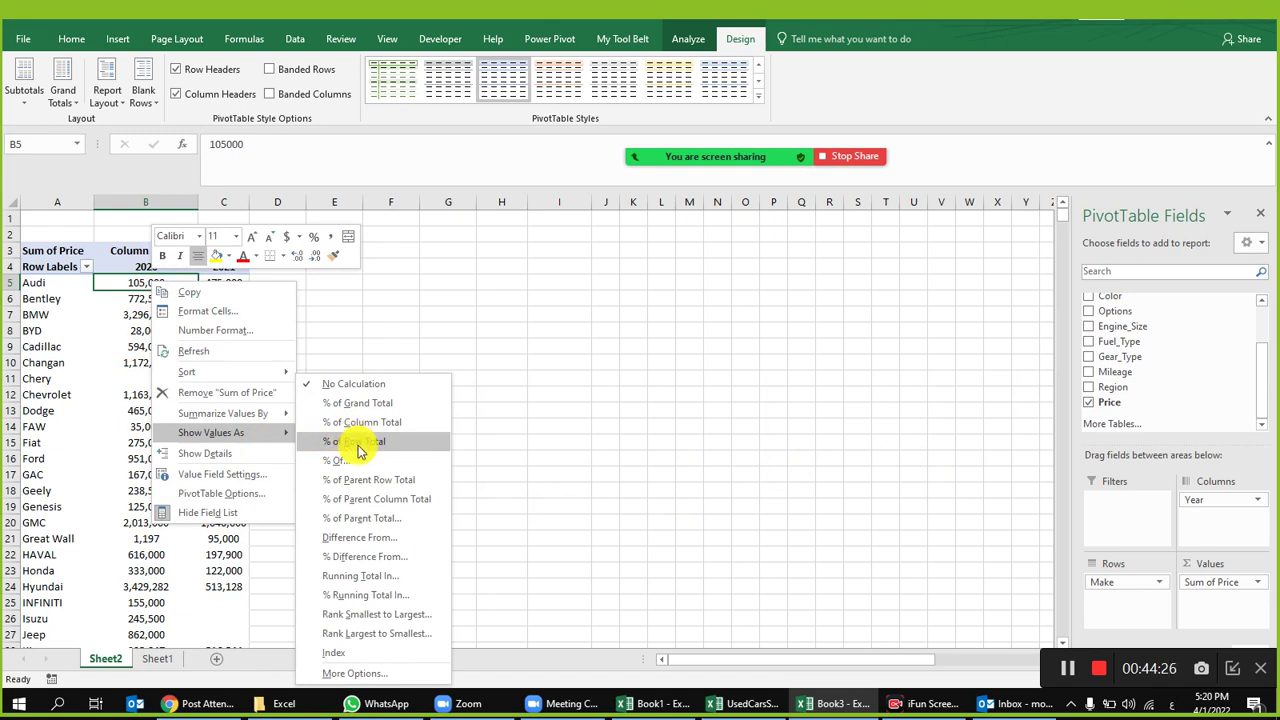
{"action": "left_click", "coordinate": [404, 537]}
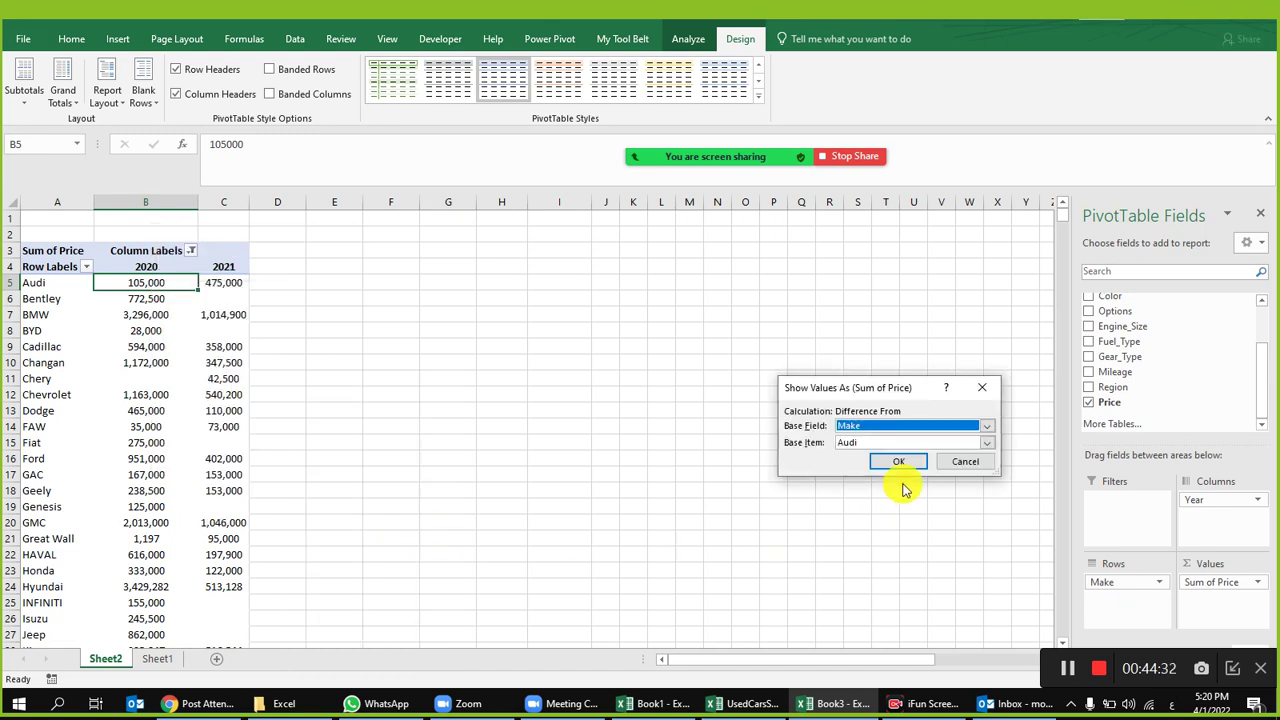
{"action": "left_click", "coordinate": [955, 461]}
Step: Try % of Grand Total, then undo back to plain price sums like 105,000 and 475,000
{"action": "right_click", "coordinate": [157, 279]}
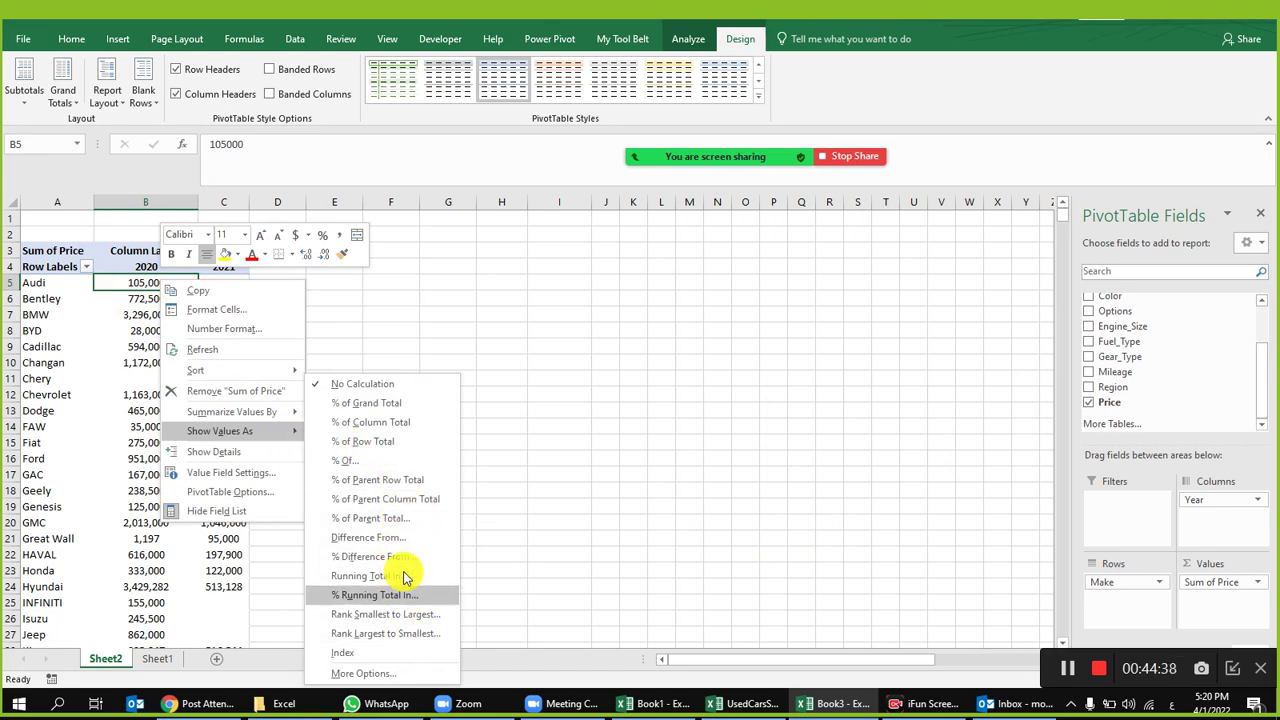
{"action": "left_click", "coordinate": [400, 404]}
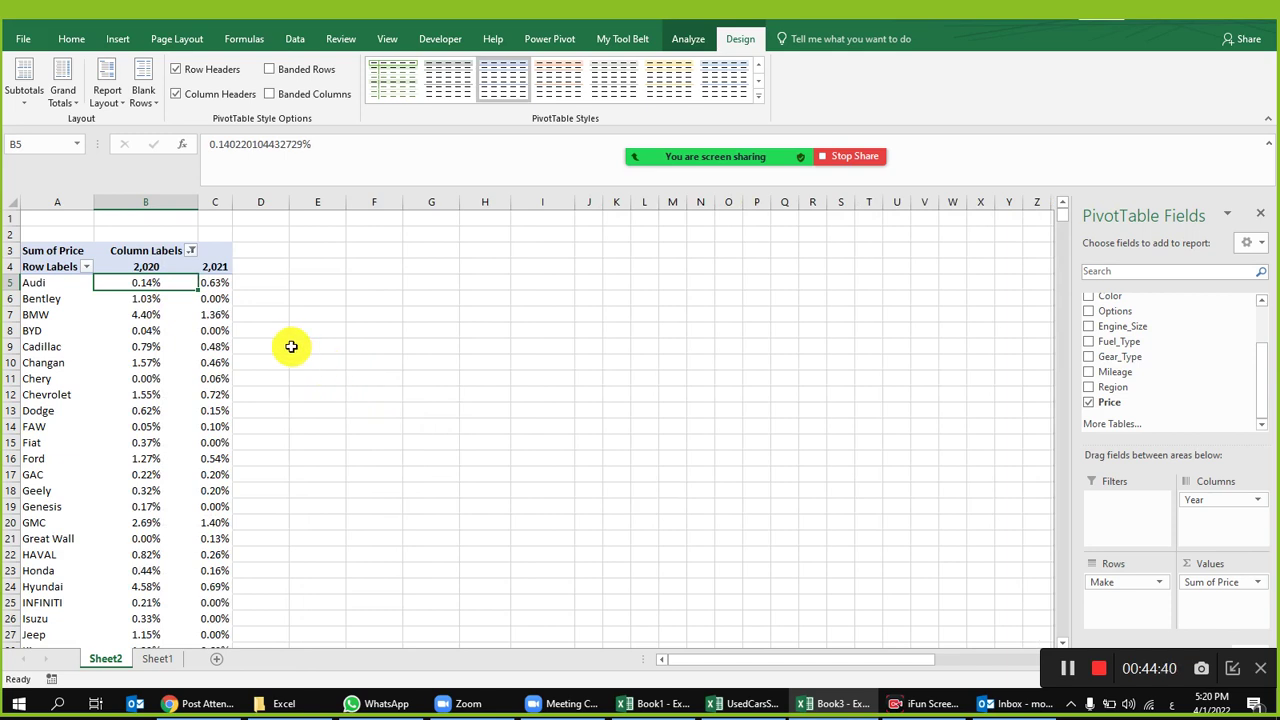
{"action": "scroll", "coordinate": [270, 355], "scroll_direction": "down", "scroll_amount": 1}
{"action": "scroll", "coordinate": [234, 371], "scroll_direction": "up", "scroll_amount": 1}
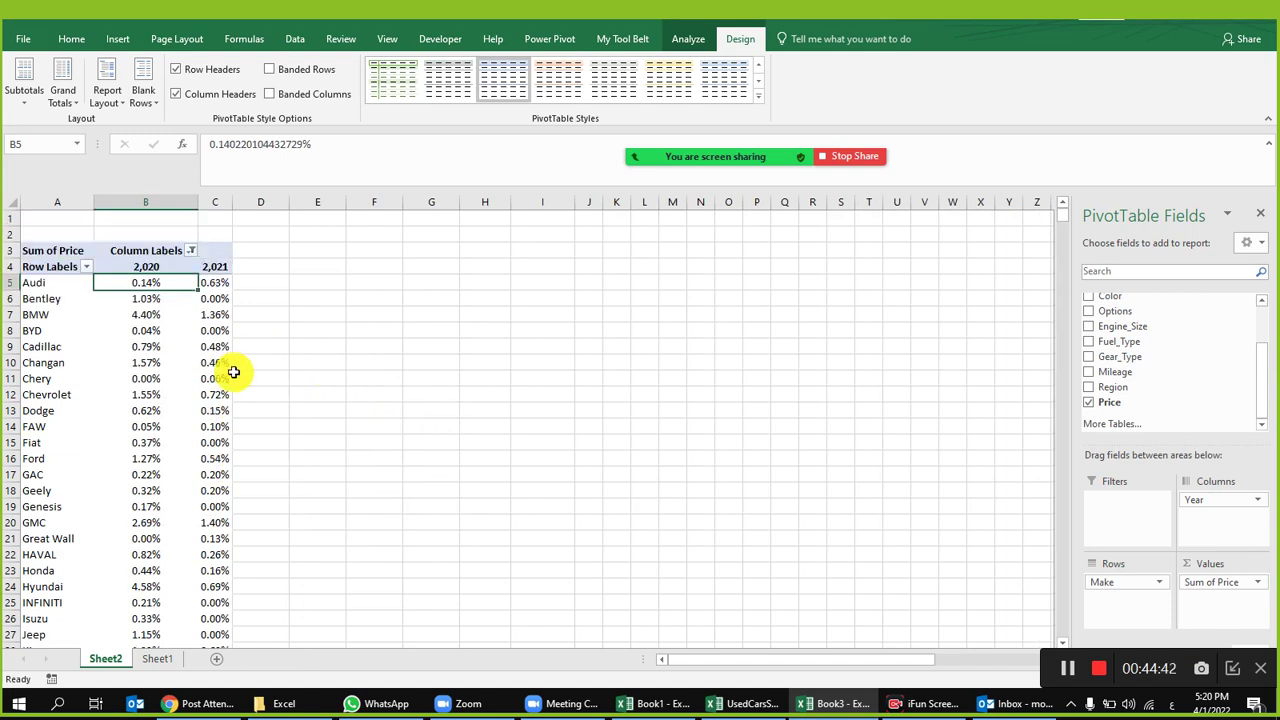
{"action": "key", "text": "ctrl+z"}
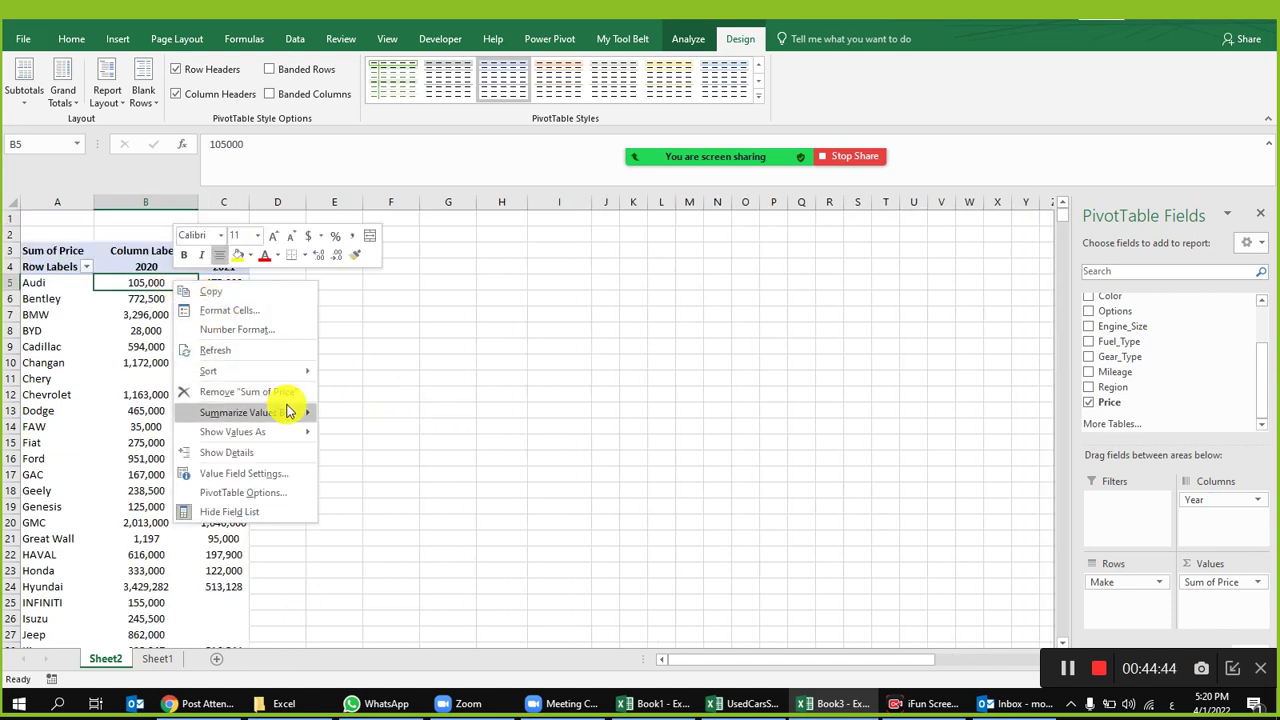
{"action": "key", "text": "Escape"}
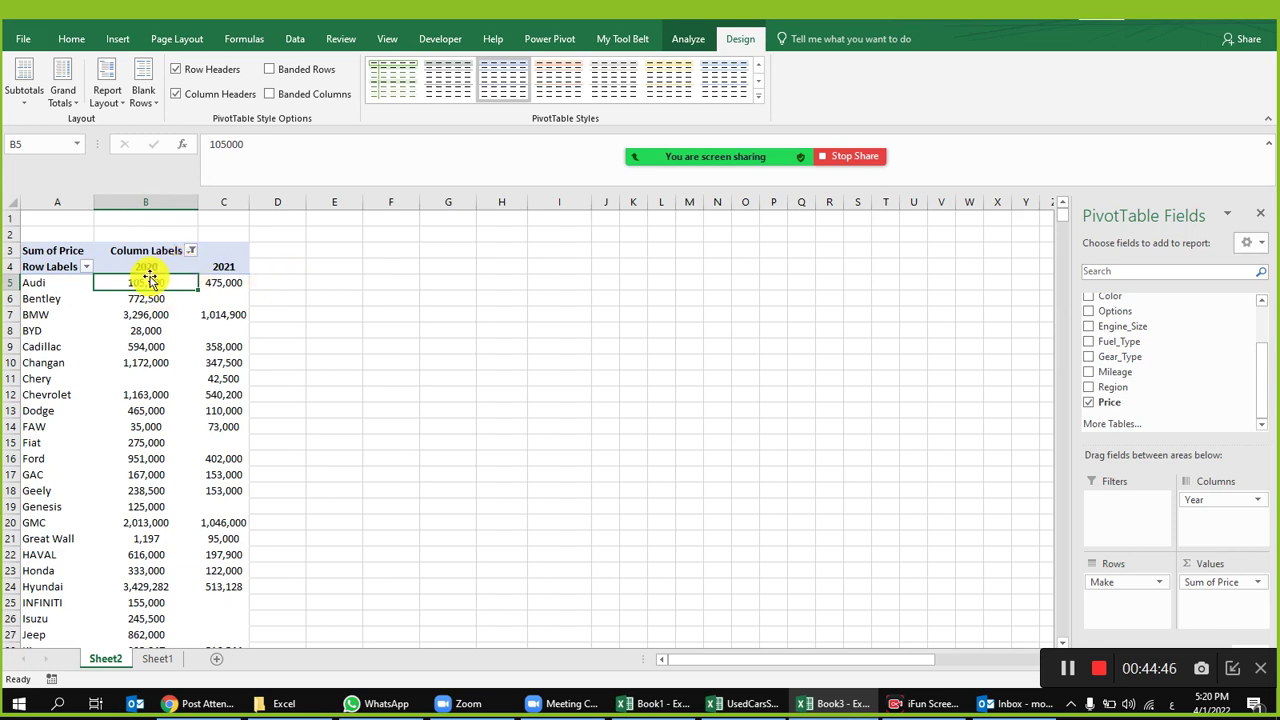
Step: Turn Grand Totals on for rows and columns
{"action": "left_click", "coordinate": [62, 95]}
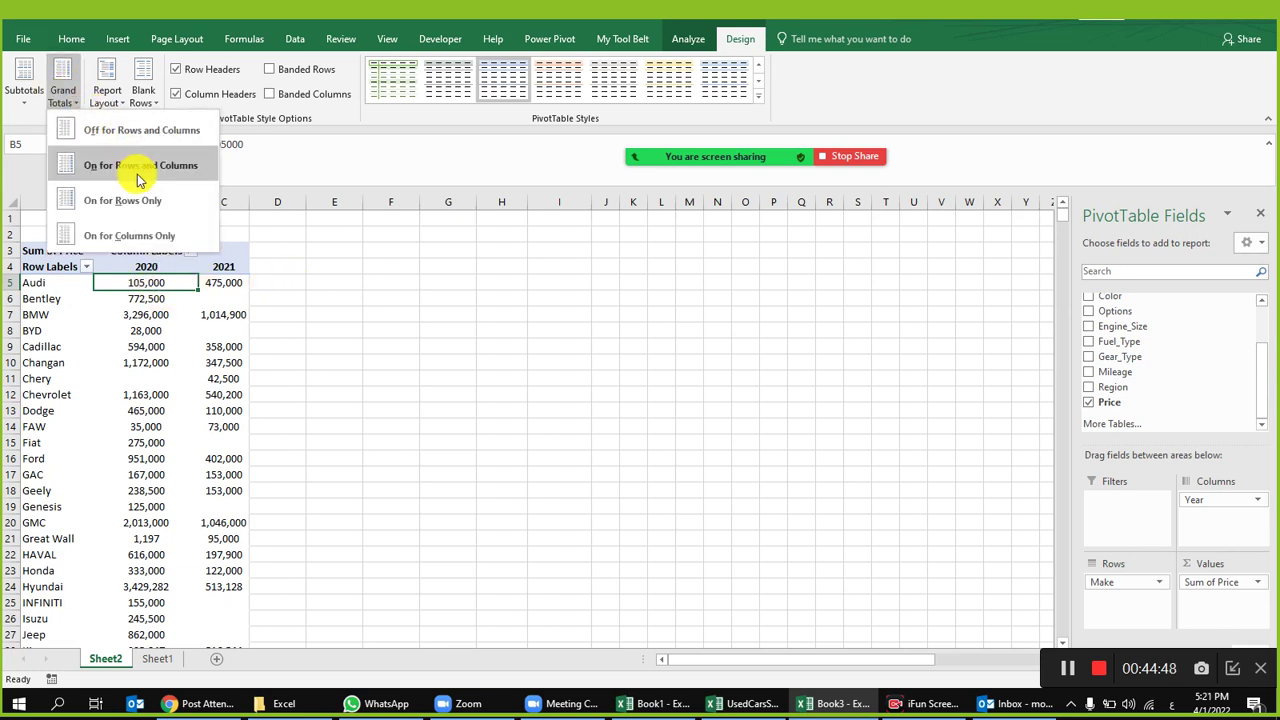
{"action": "left_click", "coordinate": [139, 172]}
{"action": "left_click", "coordinate": [226, 314]}
Step: Try % of Row Total on the price values, then revert to No Calculation
{"action": "right_click", "coordinate": [166, 283]}
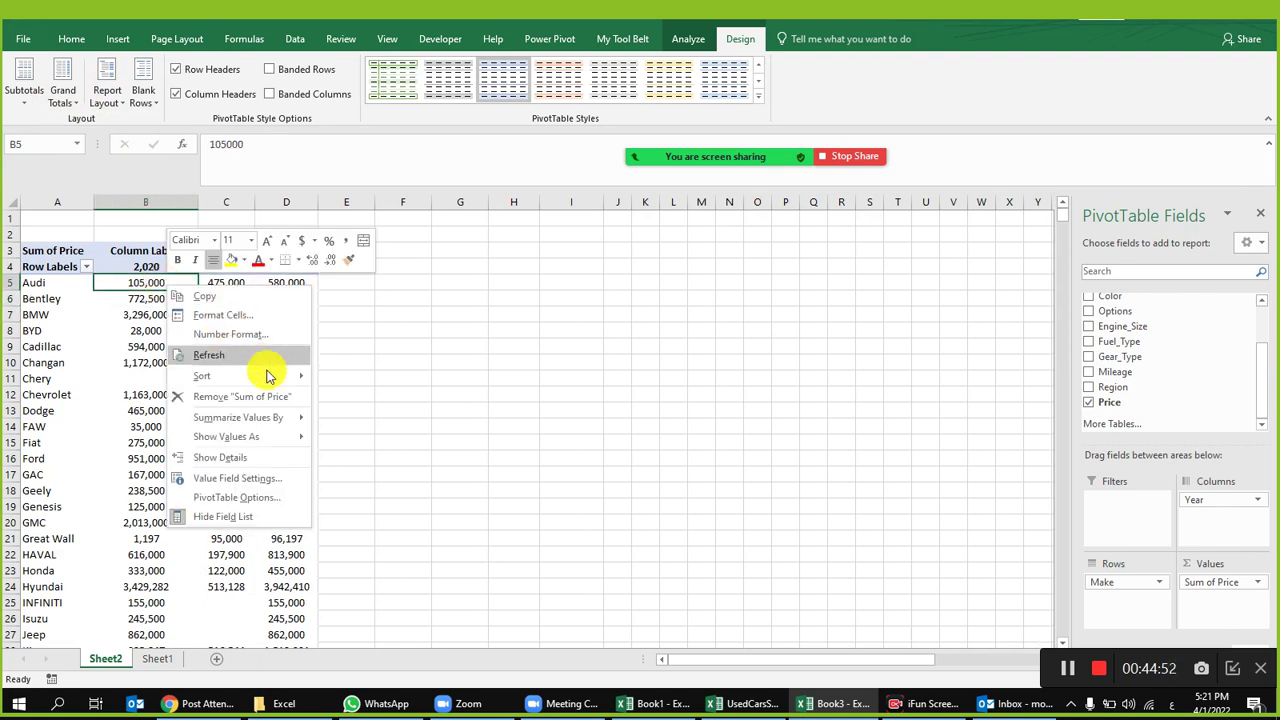
{"action": "mouse_move", "coordinate": [282, 441]}
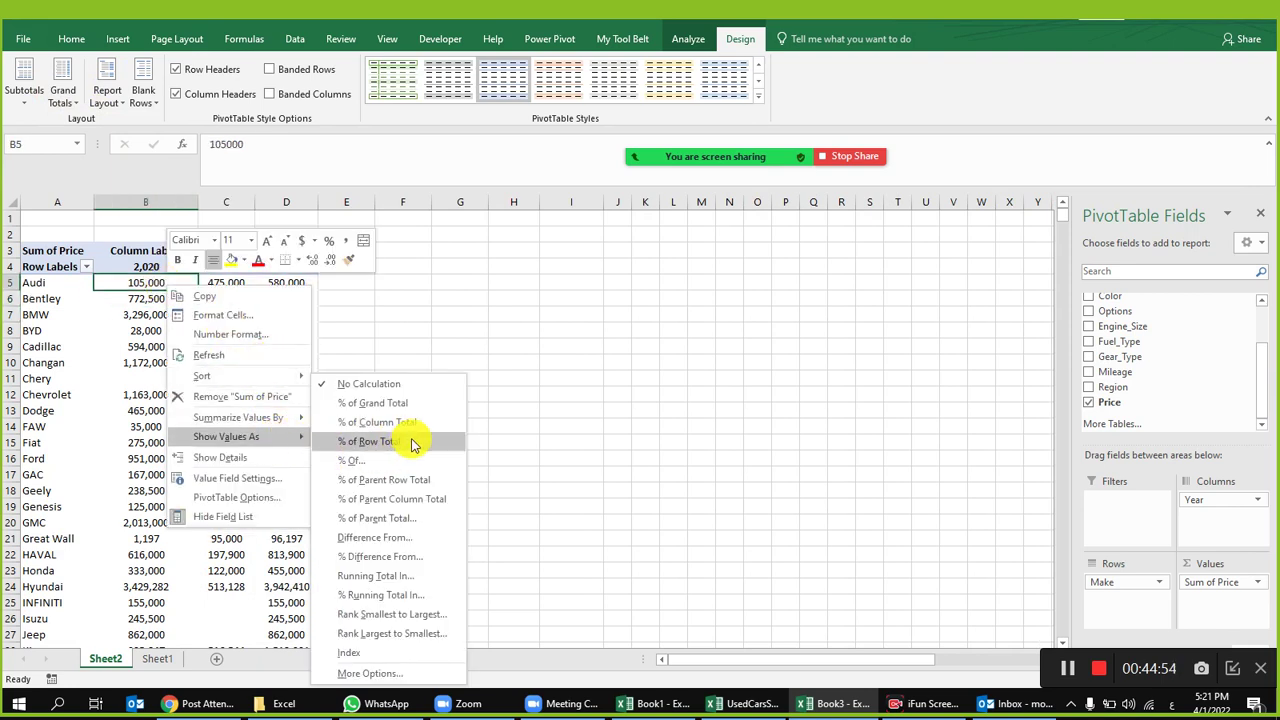
{"action": "left_click", "coordinate": [410, 444]}
{"action": "left_click", "coordinate": [190, 327]}
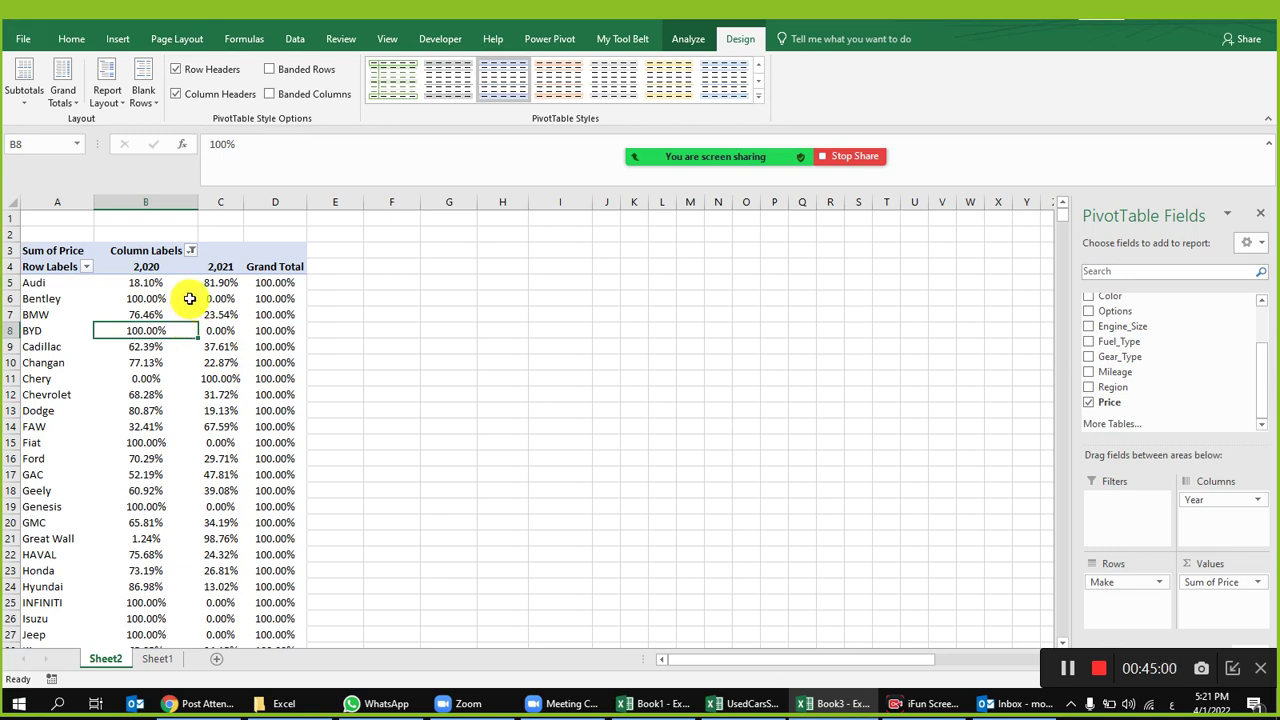
{"action": "right_click", "coordinate": [150, 283]}
{"action": "mouse_move", "coordinate": [290, 437]}
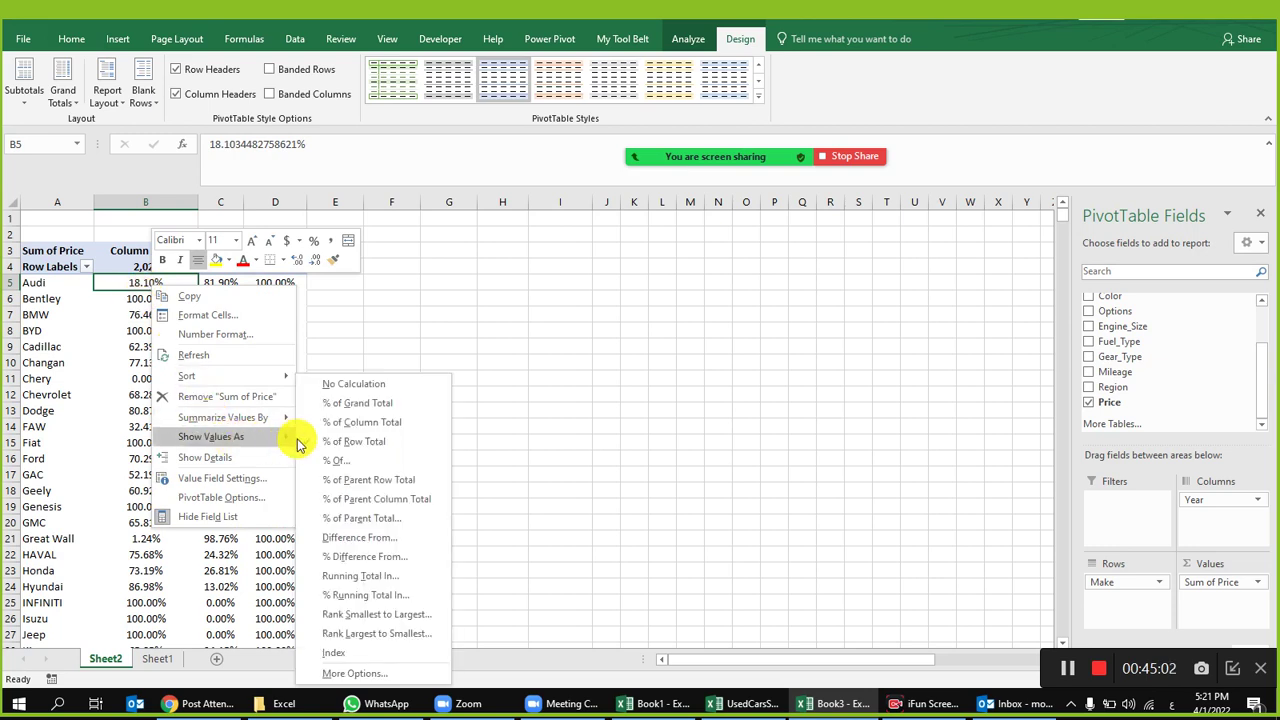
{"action": "left_click", "coordinate": [355, 384]}
Step: Check BYD 2020 and Audi's 105,000 and 475,000 against its 580,000 grand total
{"action": "left_click", "coordinate": [185, 327]}
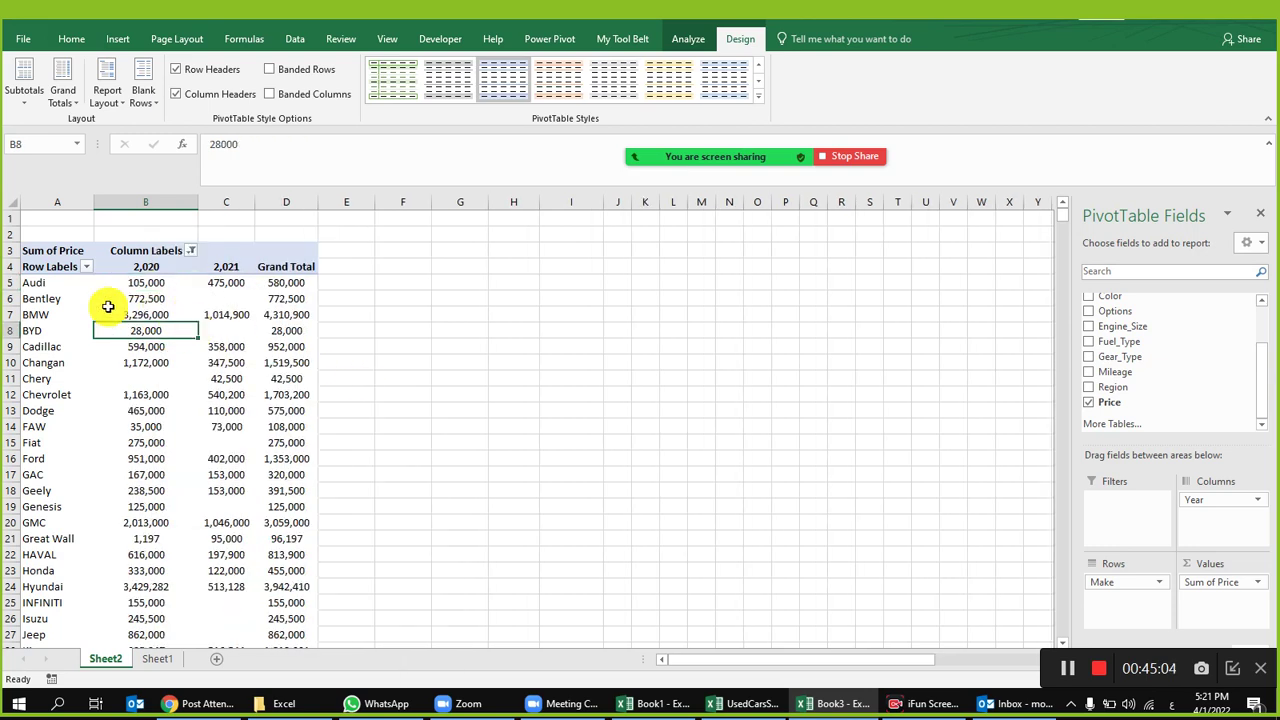
{"action": "left_click", "coordinate": [166, 281]}
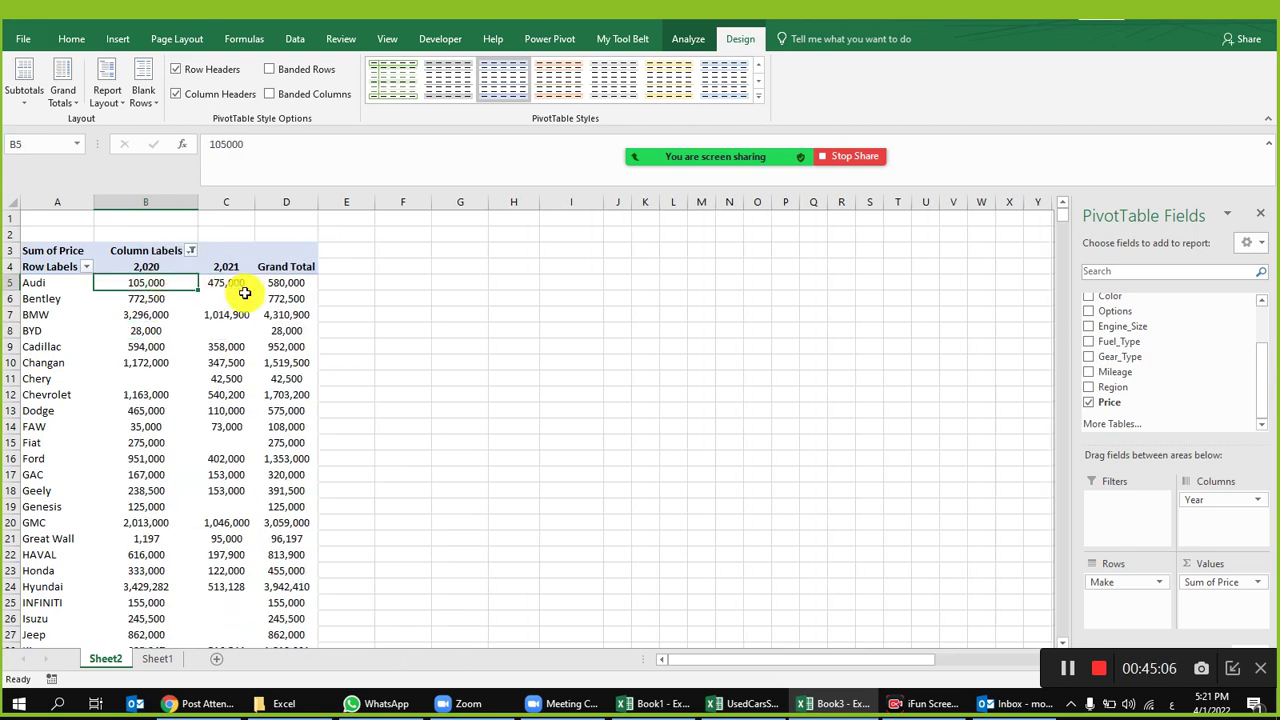
{"action": "left_click", "coordinate": [237, 285]}
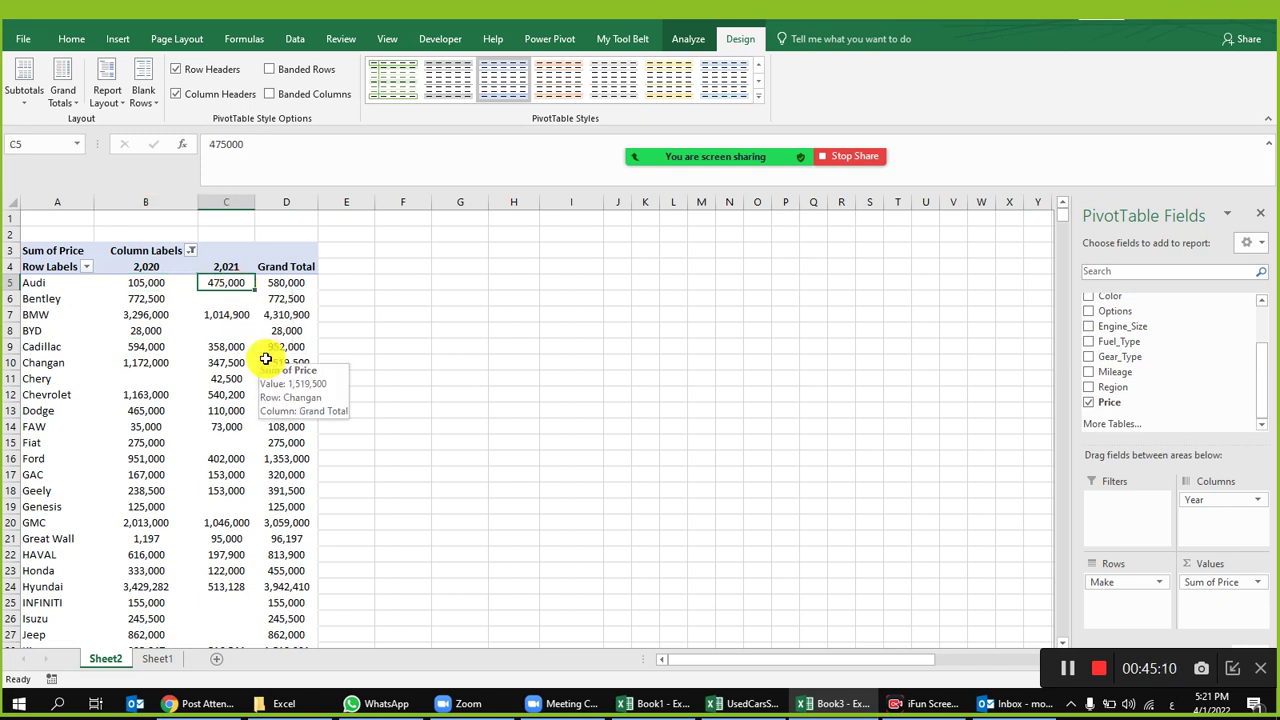
{"action": "left_click_drag", "start_coordinate": [214, 280], "coordinate": [167, 278]}
{"action": "left_click", "coordinate": [228, 276]}
{"action": "left_click", "coordinate": [274, 281]}
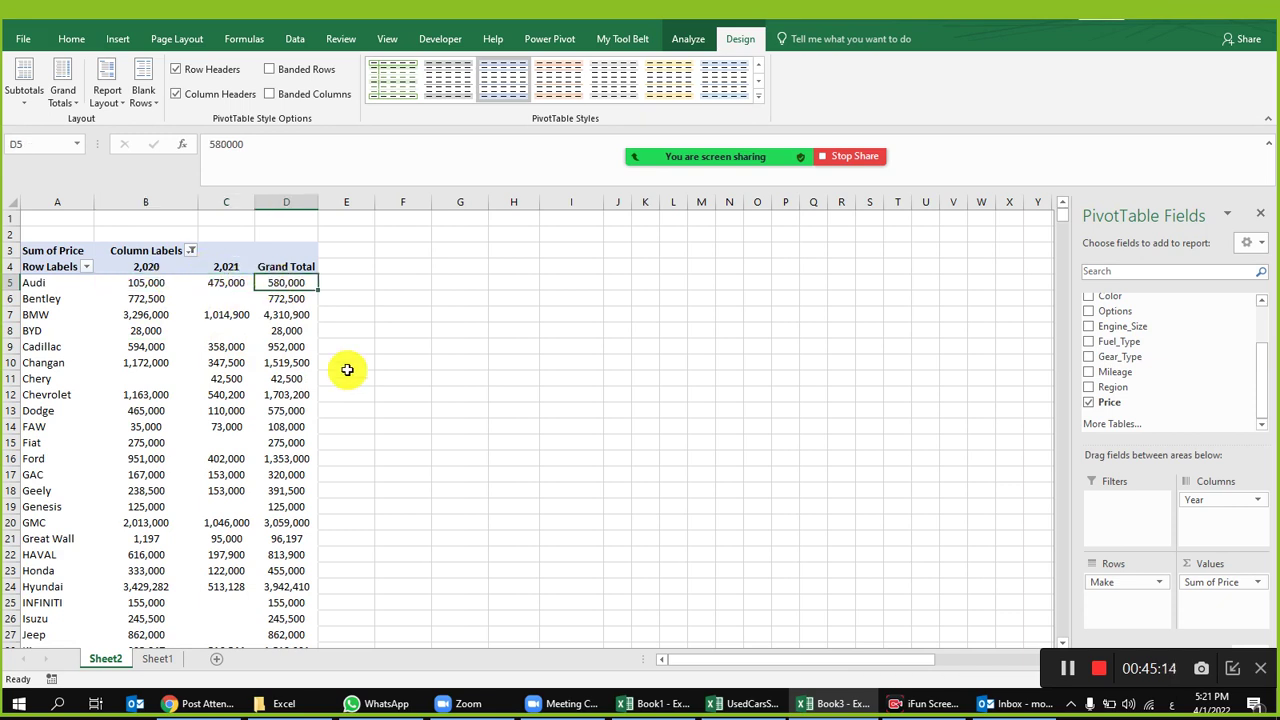
Step: Review the Audi 2020 value options without changing them and recheck Audi's row and grand total
{"action": "right_click", "coordinate": [148, 282]}
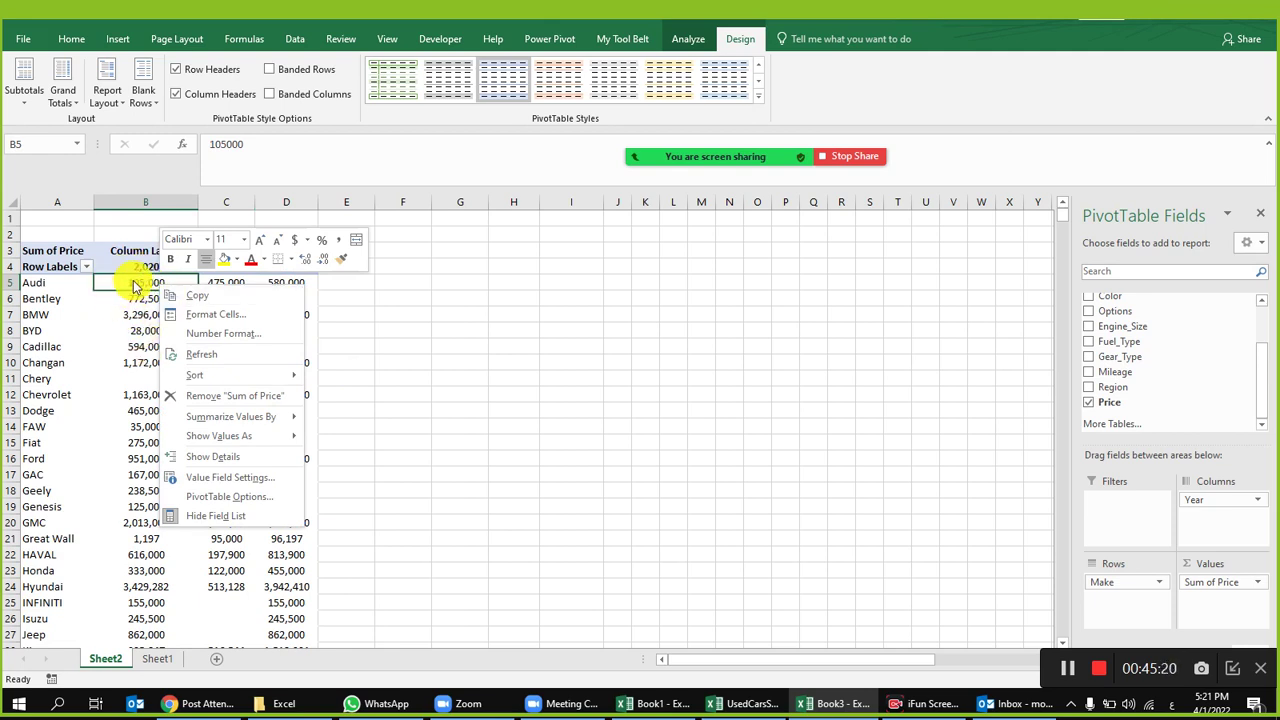
{"action": "mouse_move", "coordinate": [230, 444]}
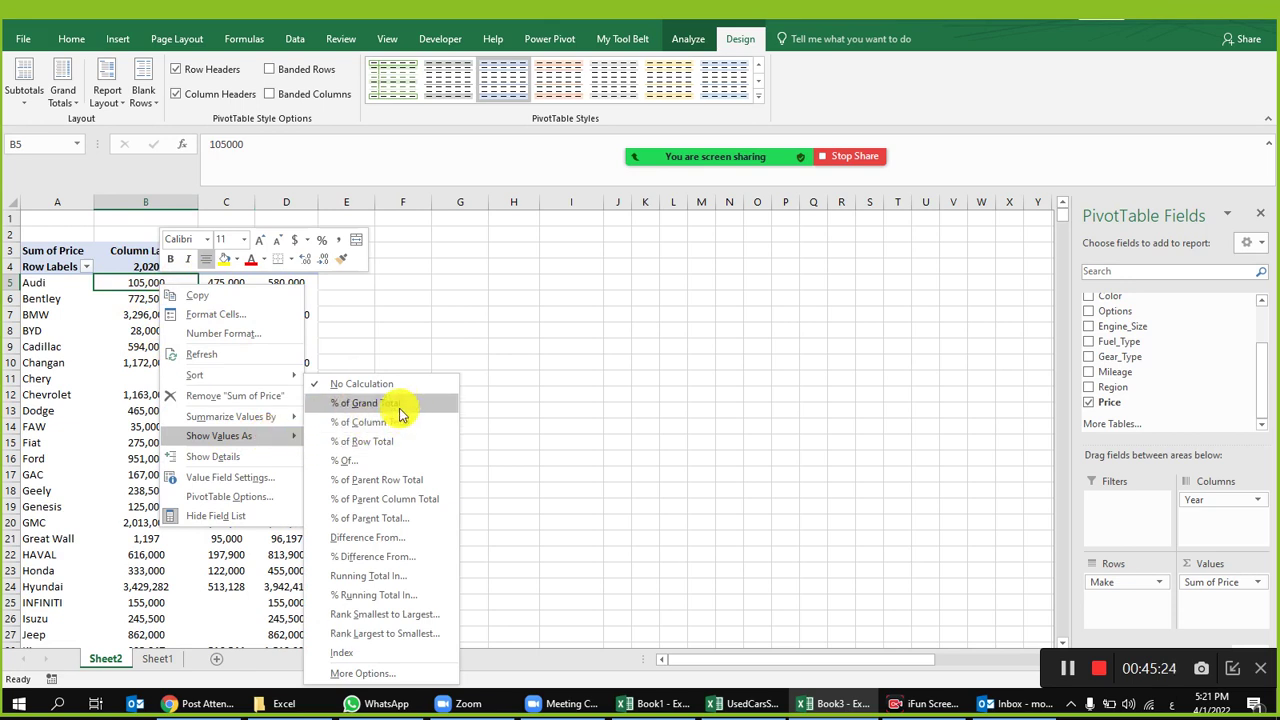
{"action": "left_click", "coordinate": [285, 291]}
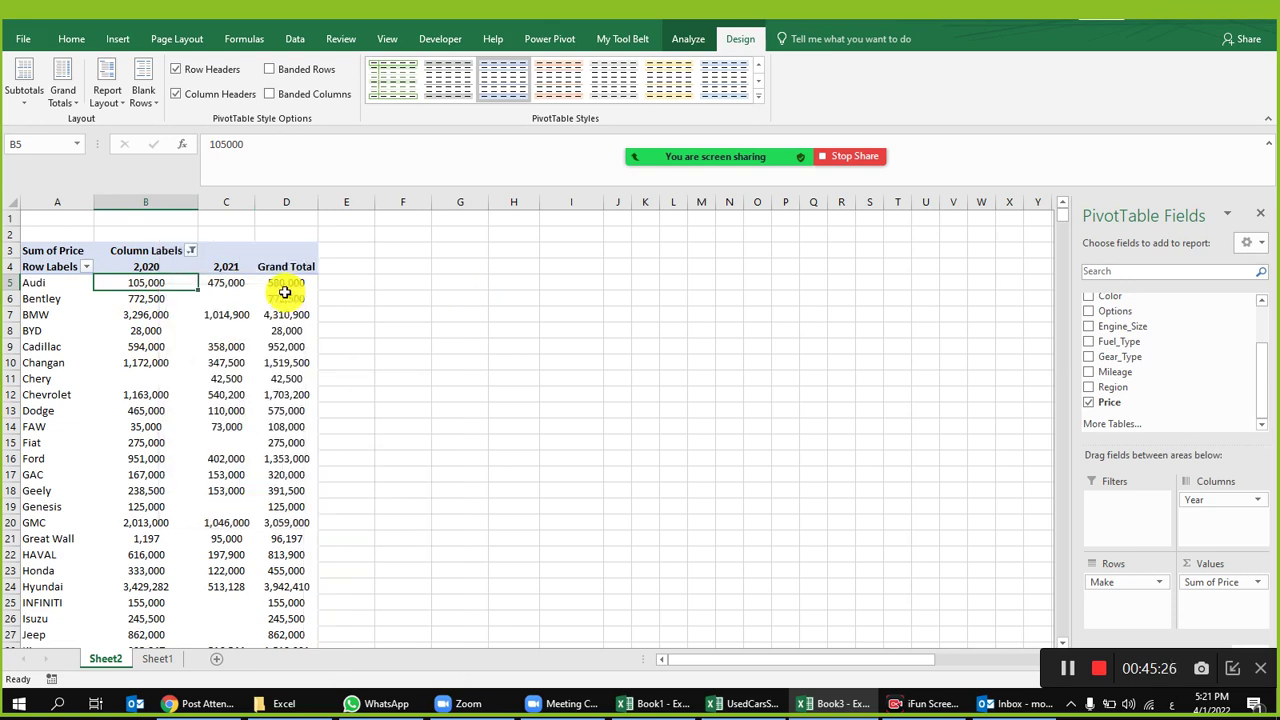
{"action": "left_click", "coordinate": [8, 283]}
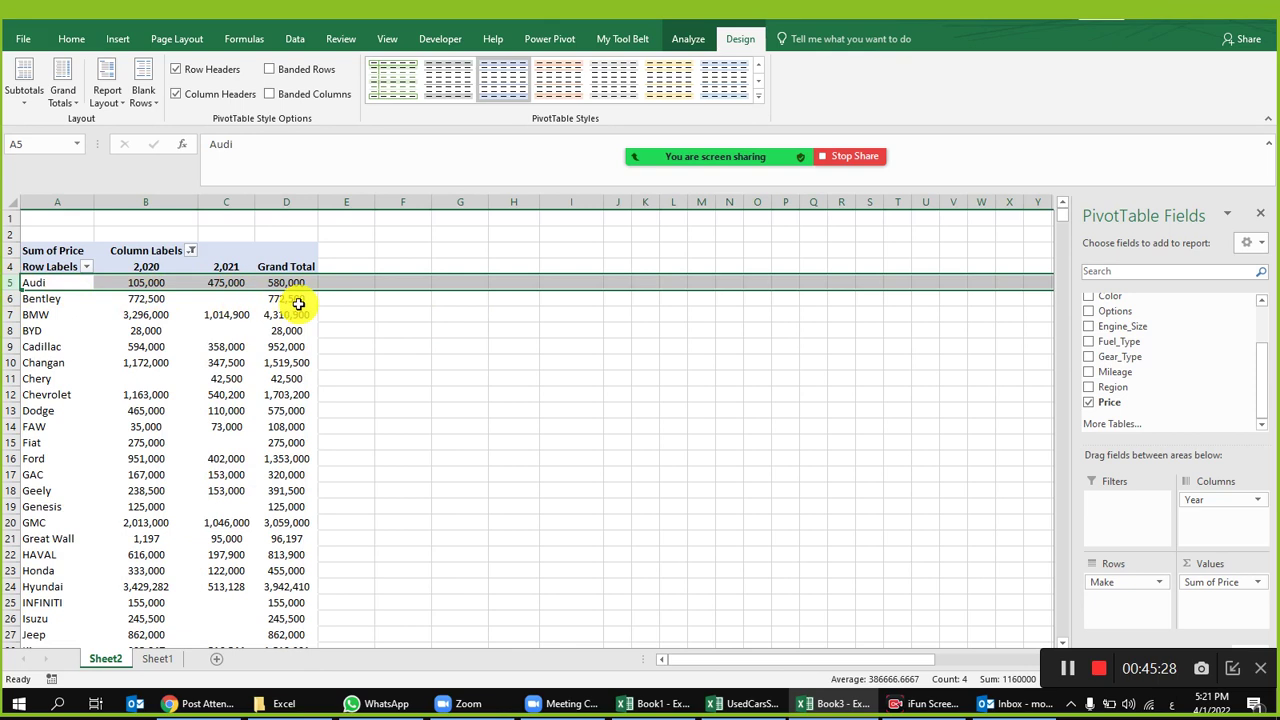
{"action": "left_click", "coordinate": [304, 283]}
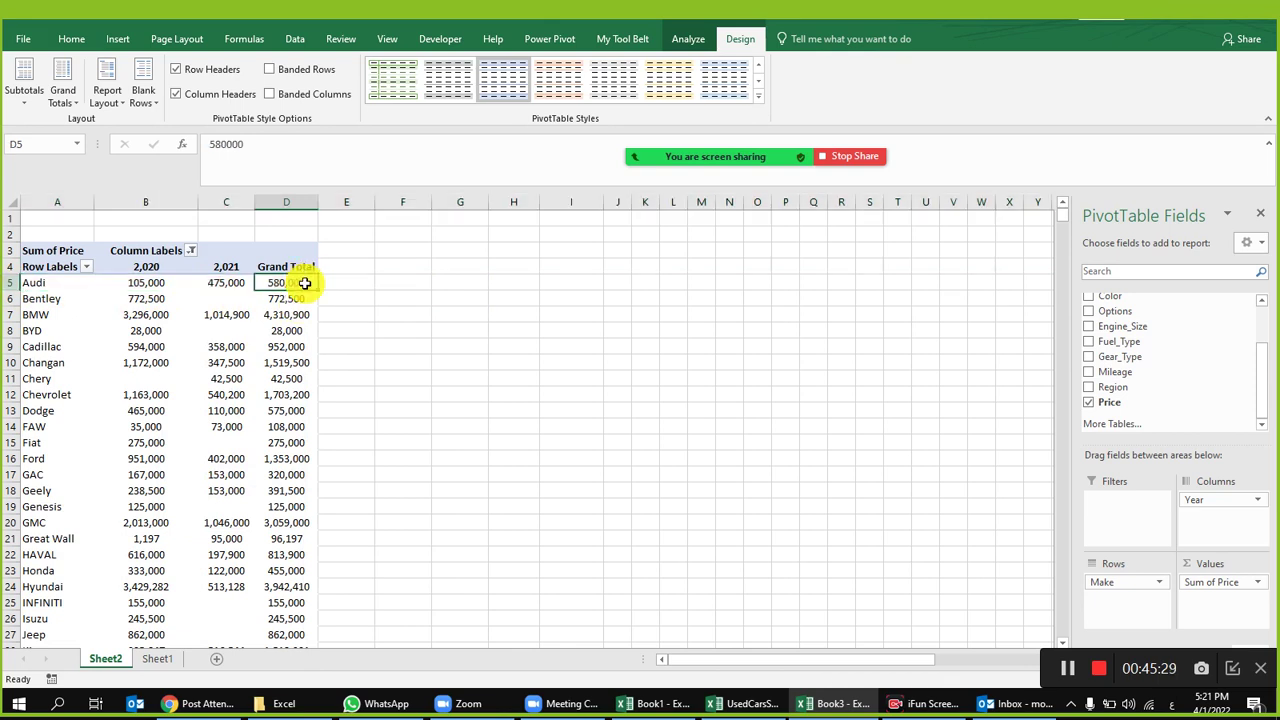
{"action": "right_click", "coordinate": [134, 281]}
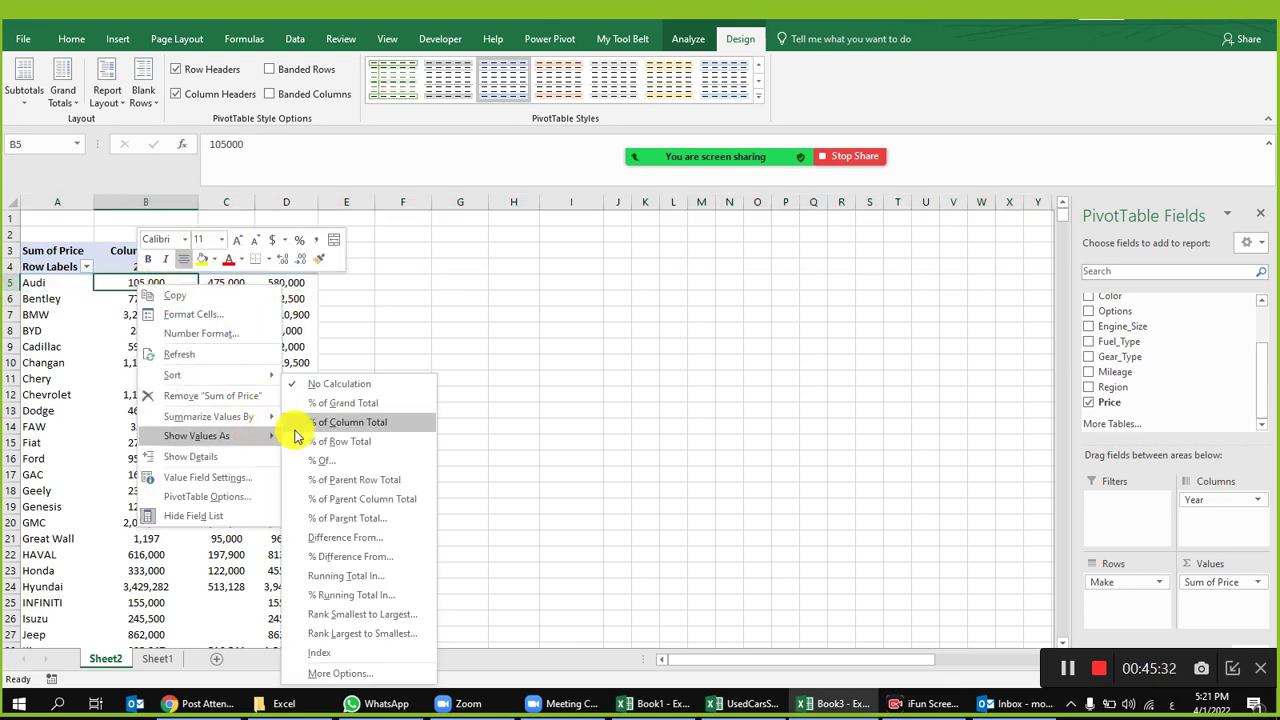
{"action": "left_click", "coordinate": [285, 358]}
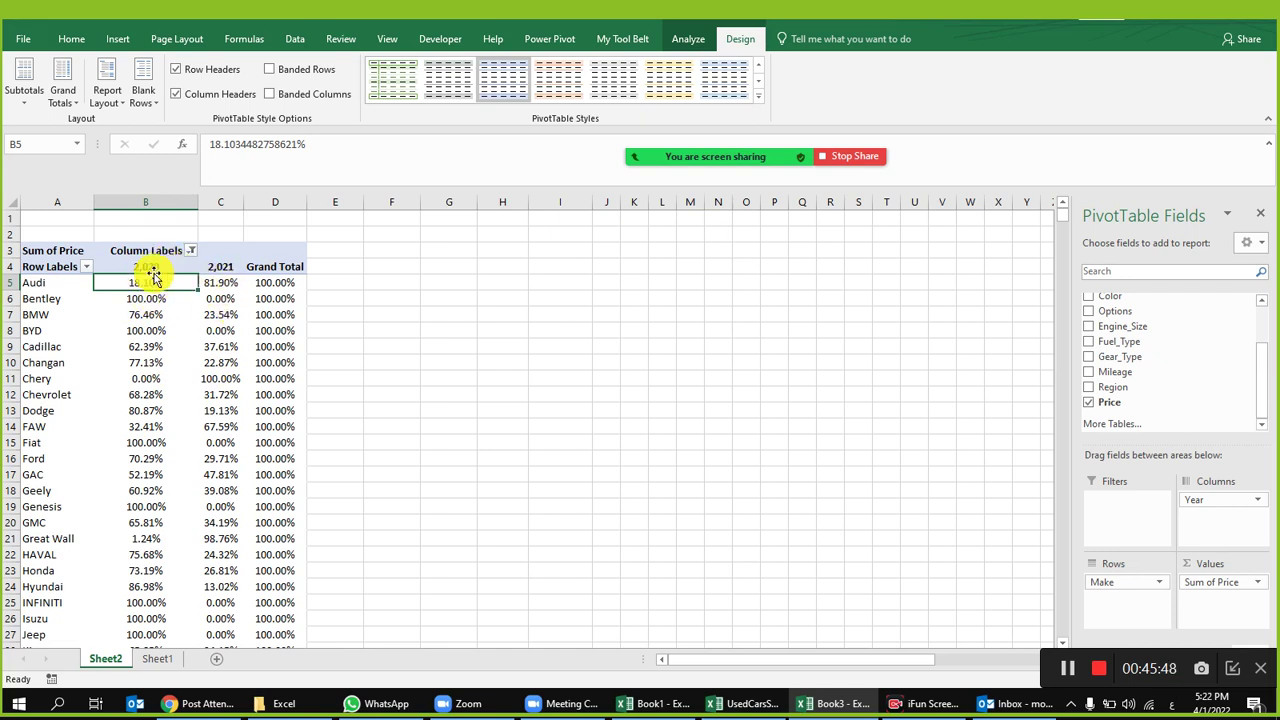
{"action": "mouse_move", "coordinate": [236, 286]}
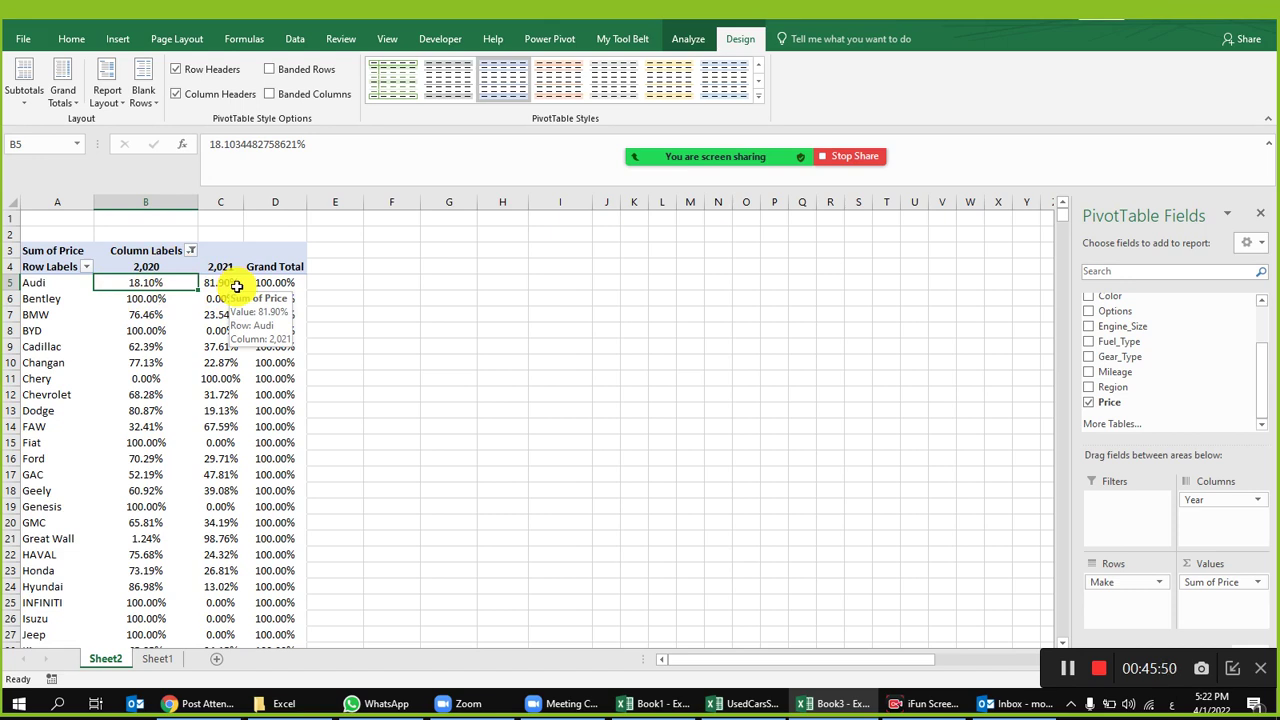
{"action": "mouse_move", "coordinate": [295, 312]}
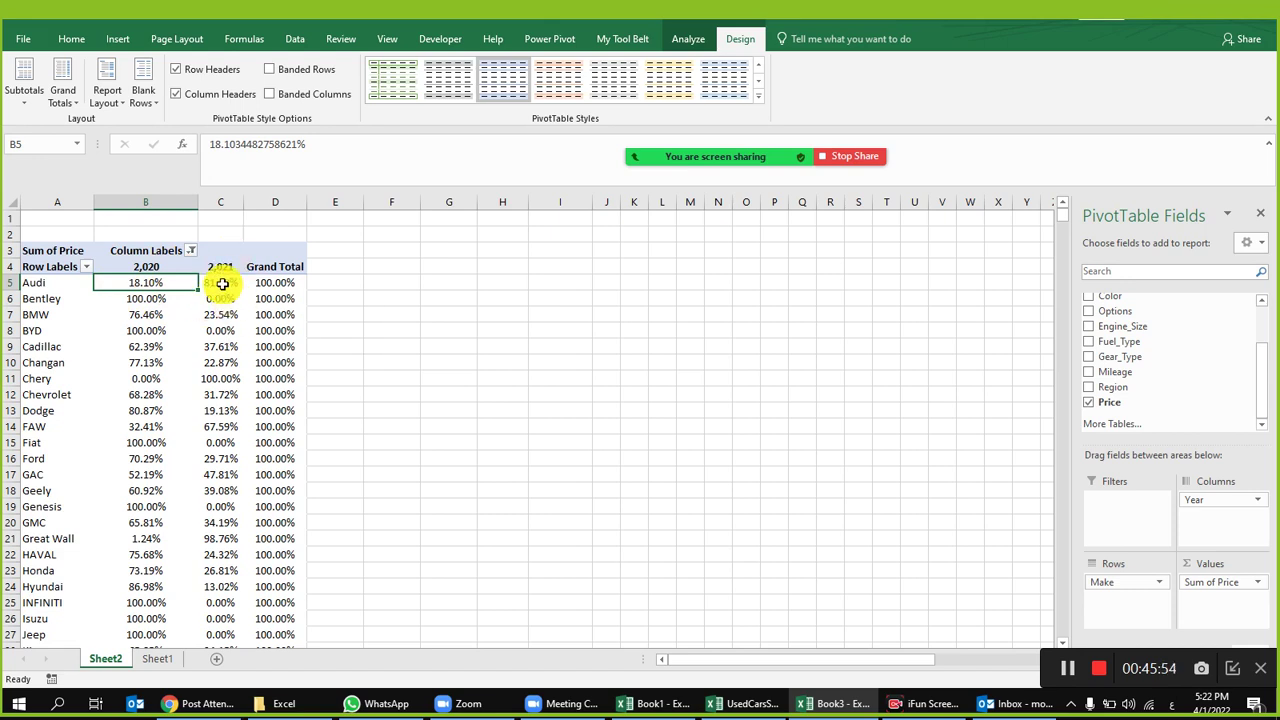
Step: Try % of Column Total, then undo back to plain price sums
{"action": "right_click", "coordinate": [151, 283]}
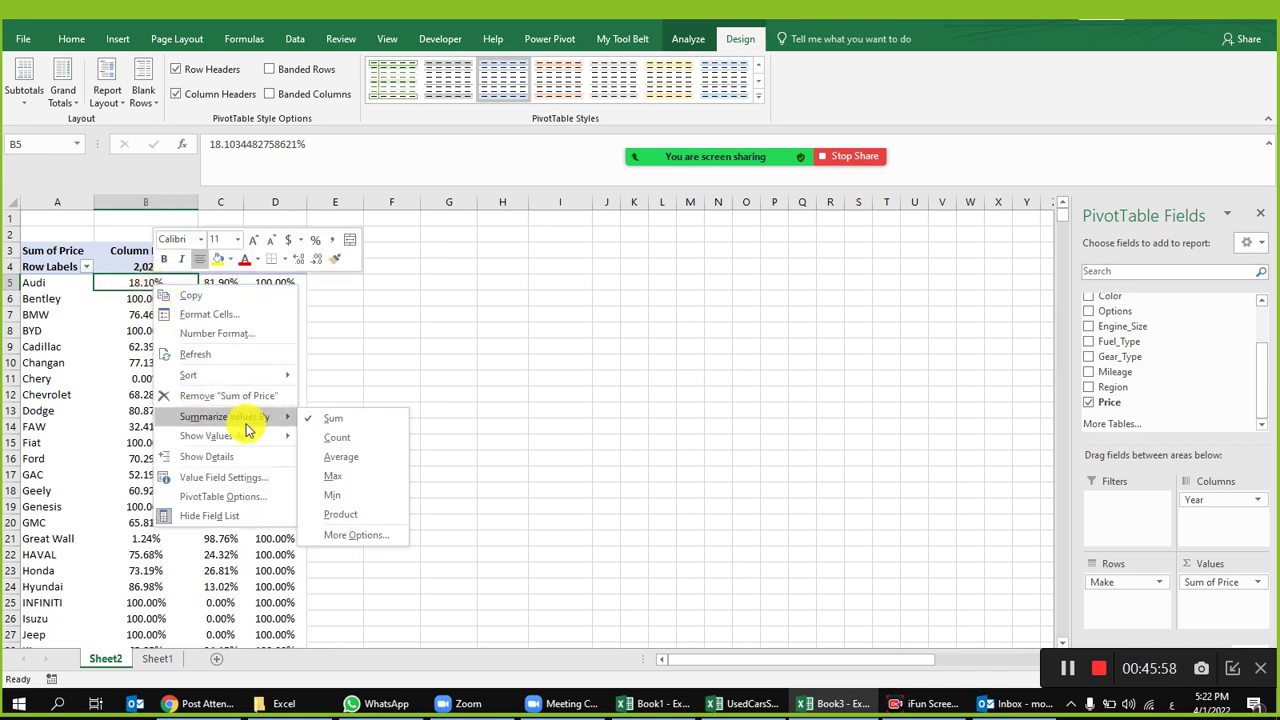
{"action": "mouse_move", "coordinate": [255, 440]}
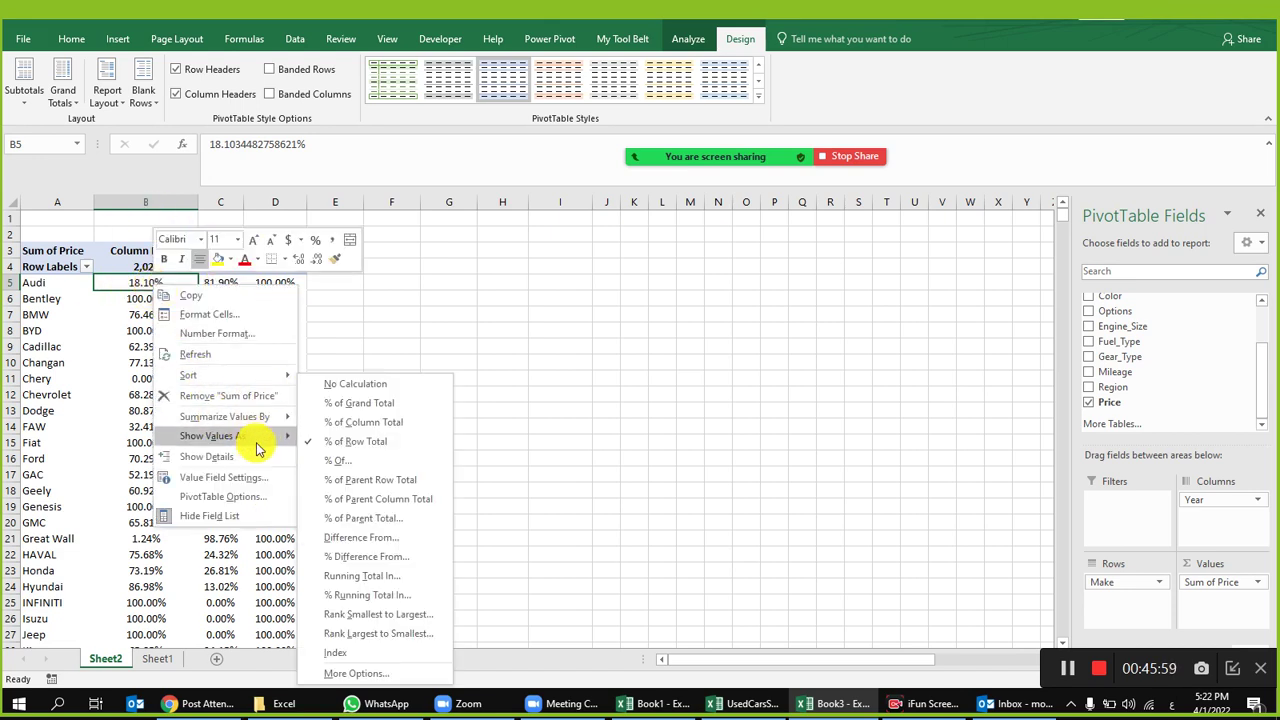
{"action": "left_click", "coordinate": [398, 422]}
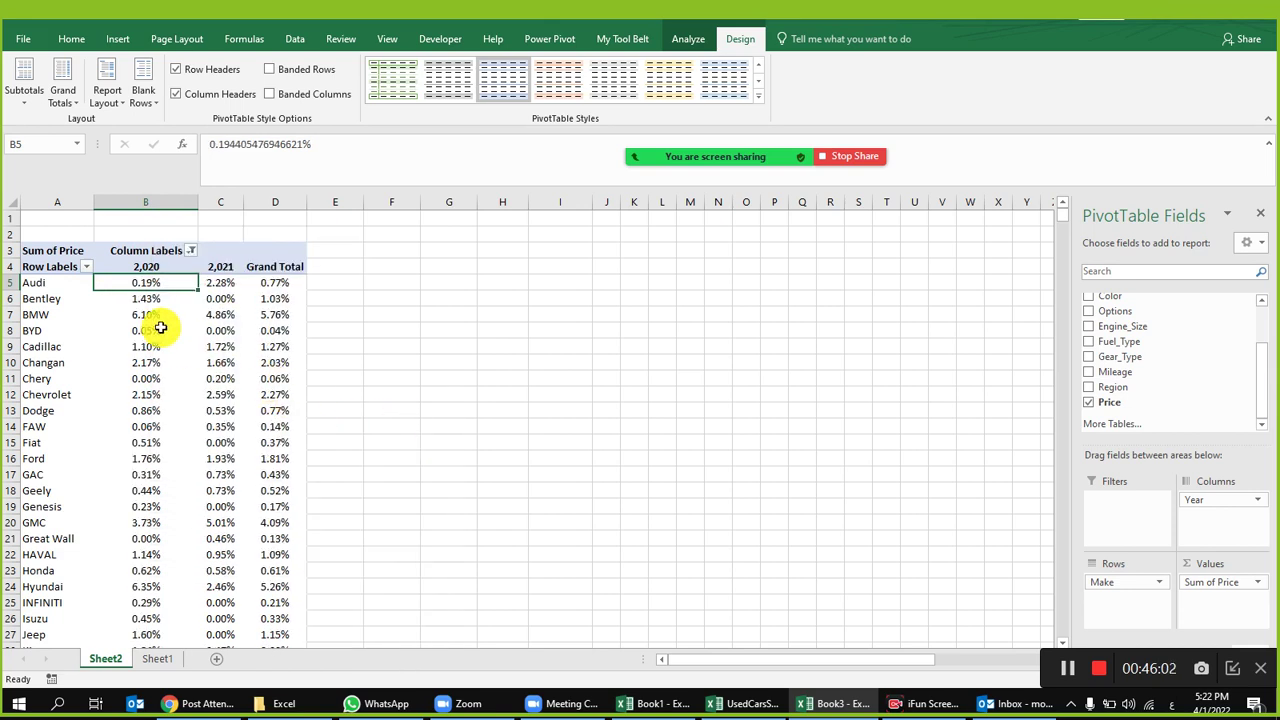
{"action": "key", "text": "ctrl+z"}
{"action": "key", "text": "ctrl+z"}
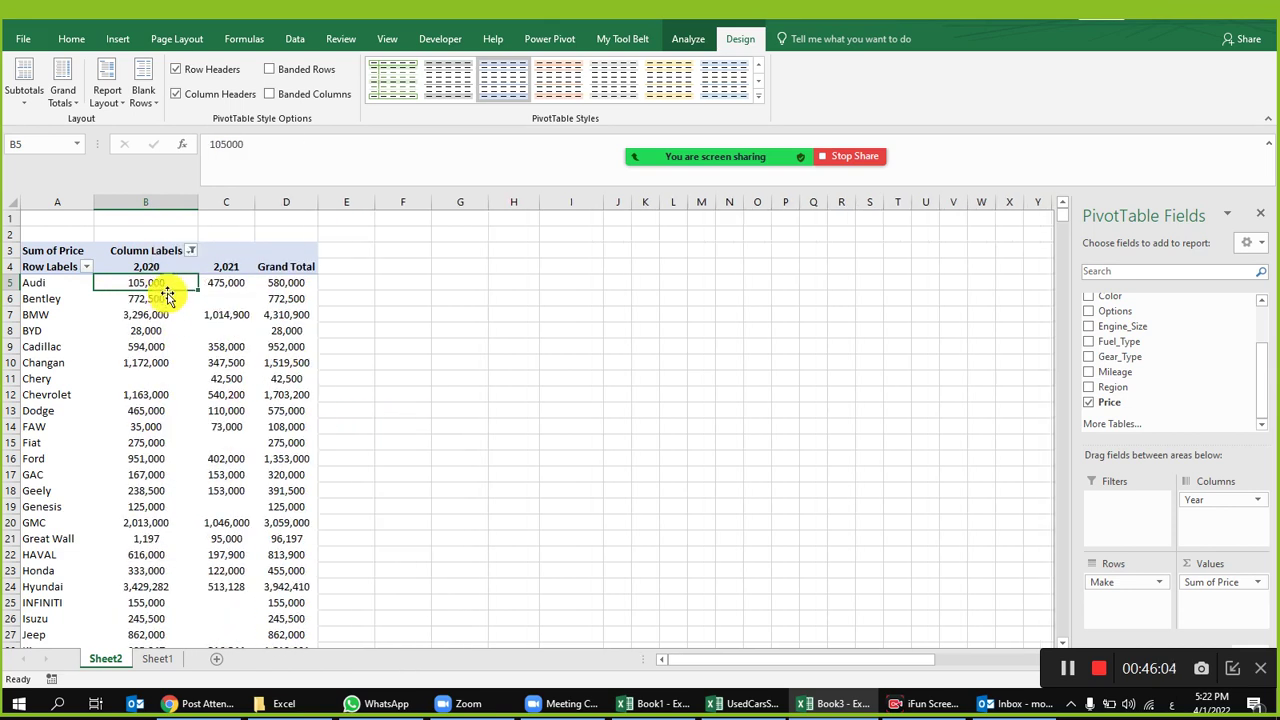
{"action": "left_click", "coordinate": [213, 285]}
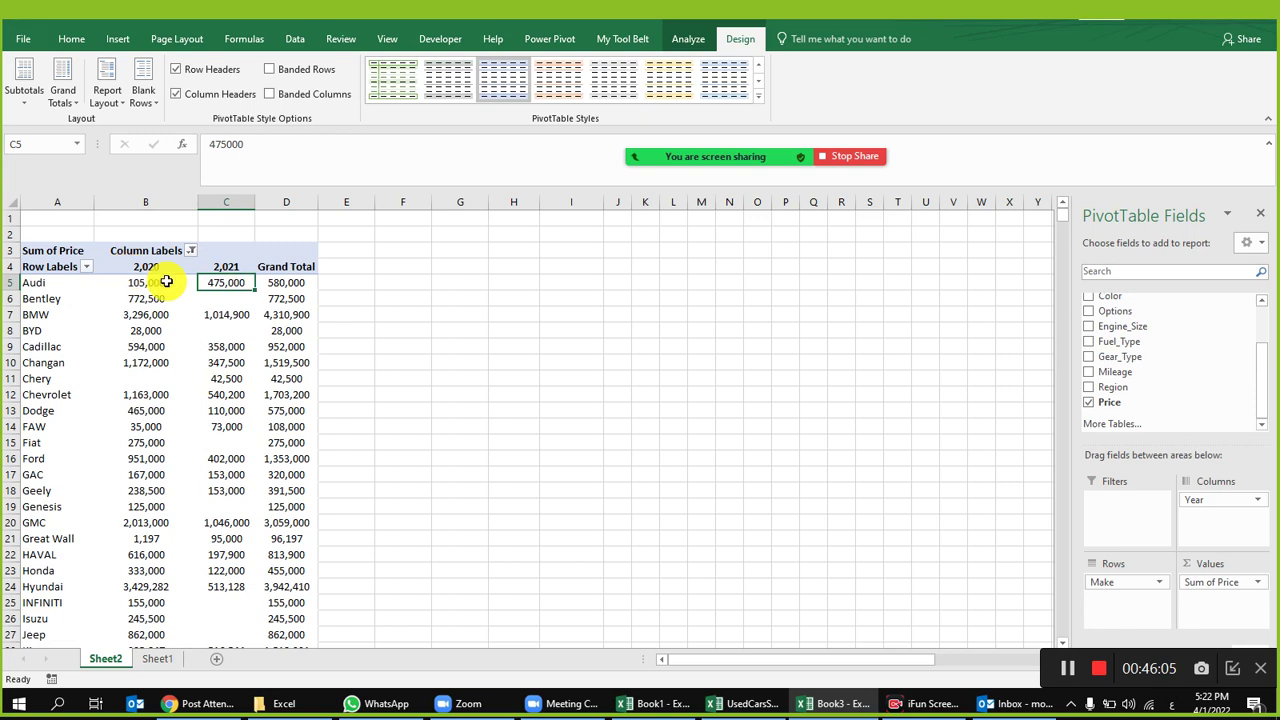
{"action": "right_click", "coordinate": [220, 283]}
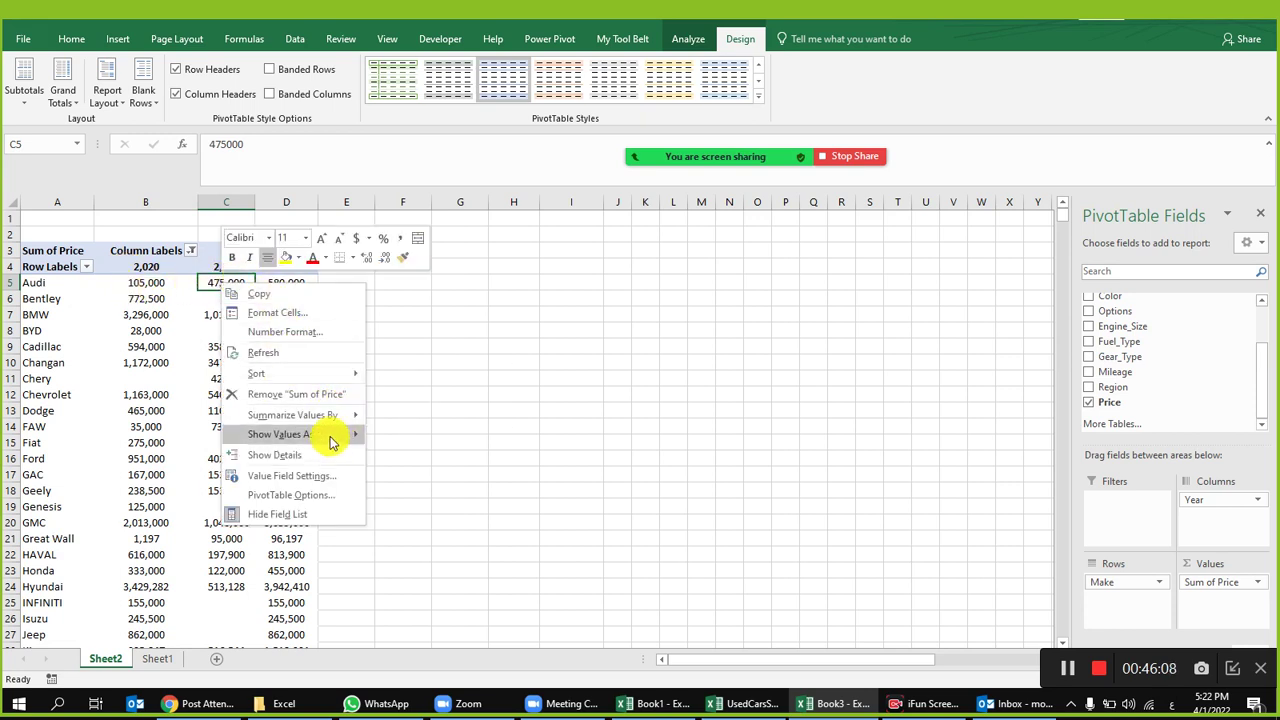
{"action": "mouse_move", "coordinate": [331, 434]}
{"action": "left_click", "coordinate": [462, 467]}
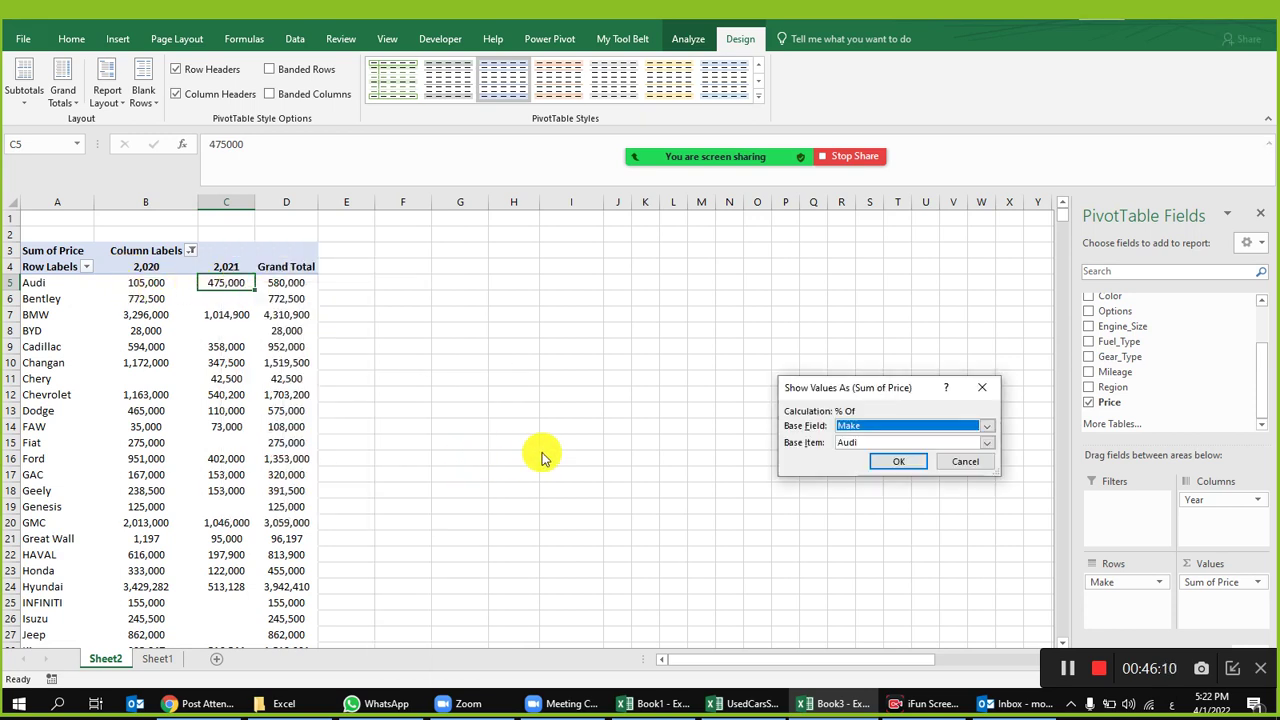
{"action": "left_click", "coordinate": [940, 465]}
{"action": "right_click", "coordinate": [221, 283]}
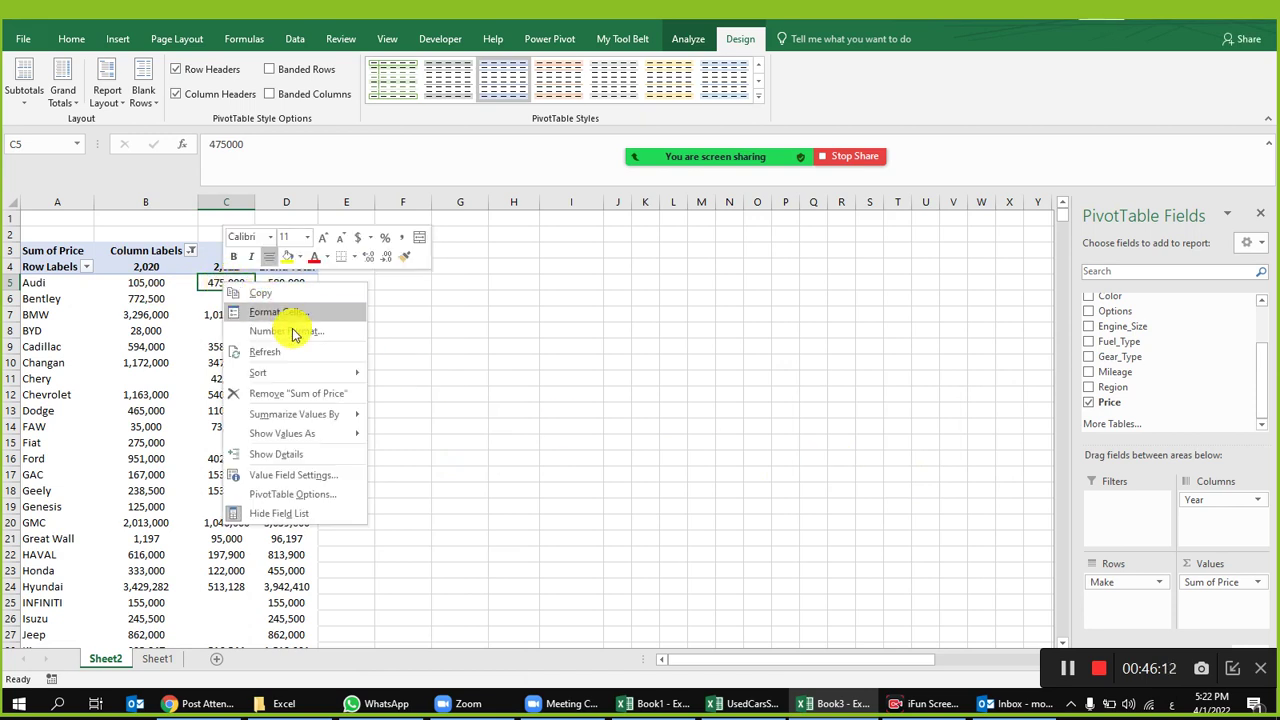
{"action": "mouse_move", "coordinate": [320, 433]}
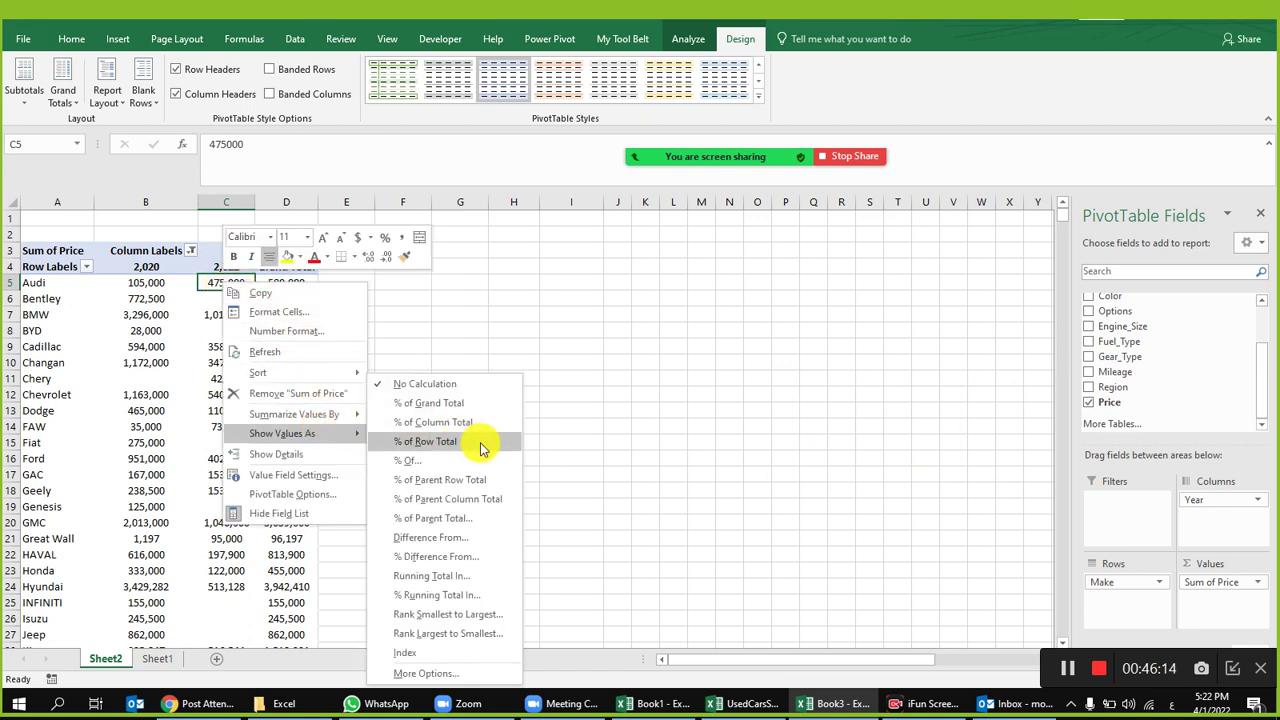
{"action": "left_click", "coordinate": [484, 554]}
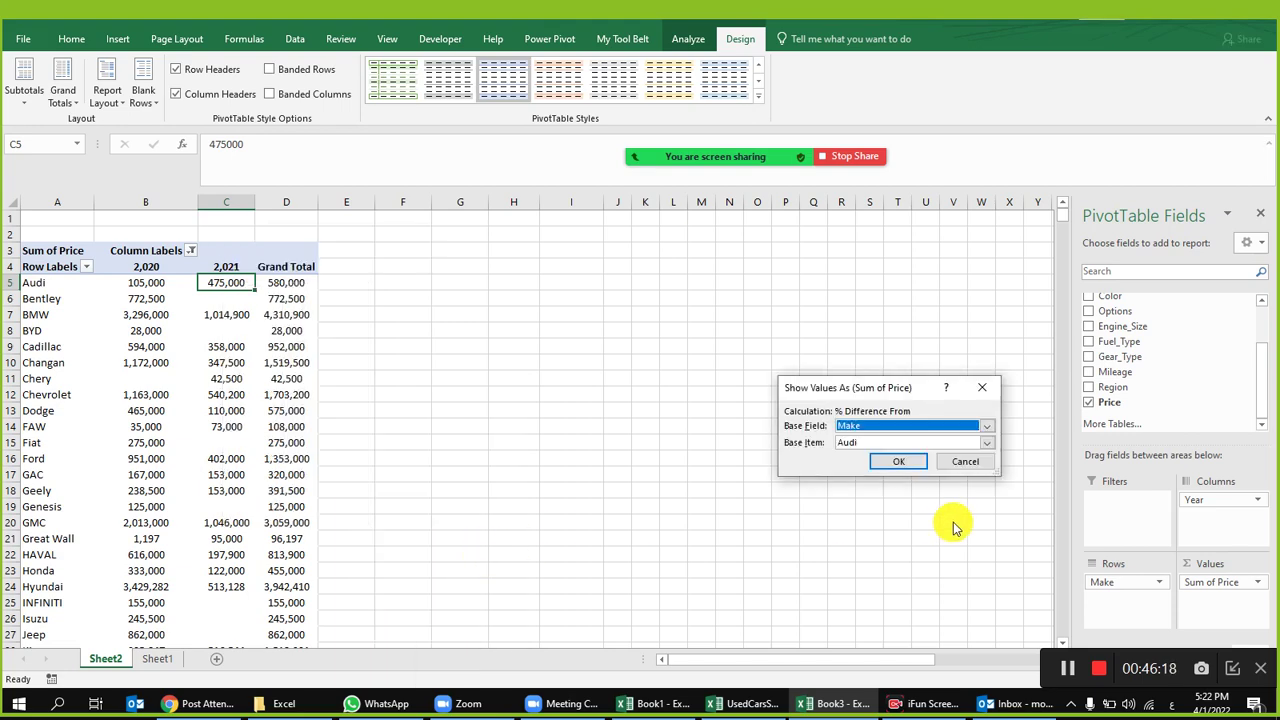
{"action": "left_click", "coordinate": [904, 466]}
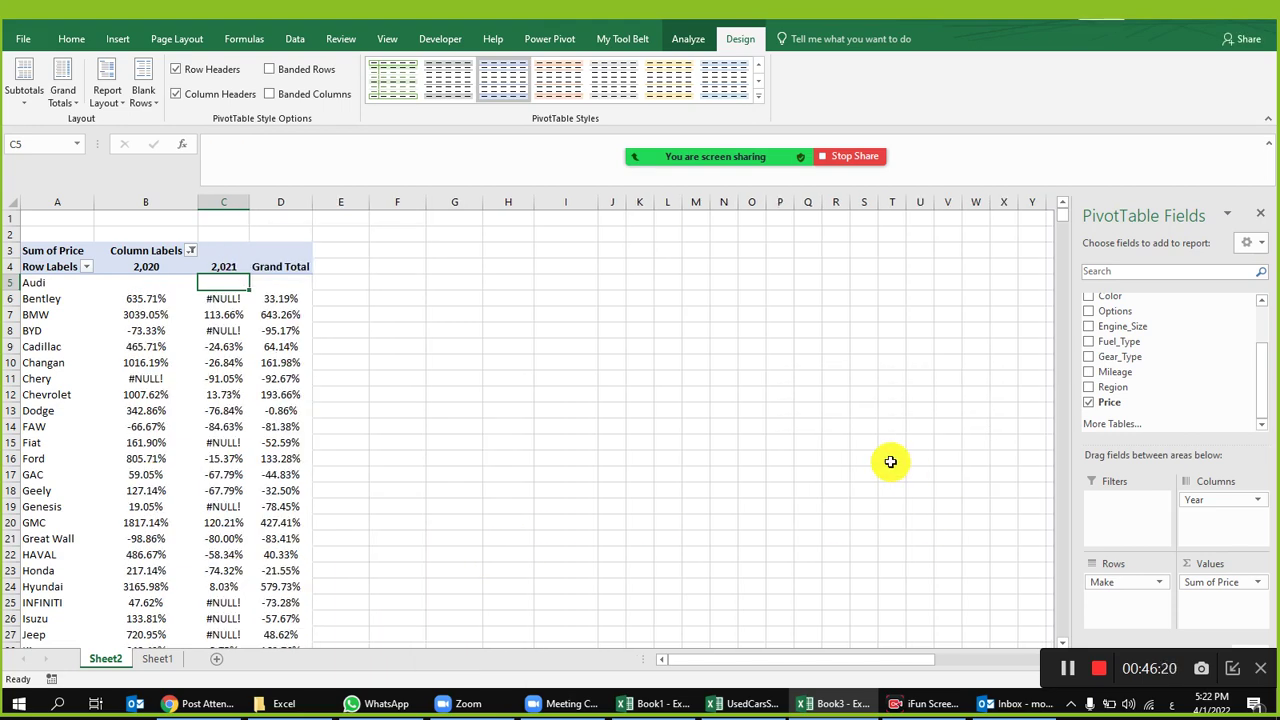
{"action": "key", "text": "ctrl+z"}
{"action": "right_click", "coordinate": [215, 284]}
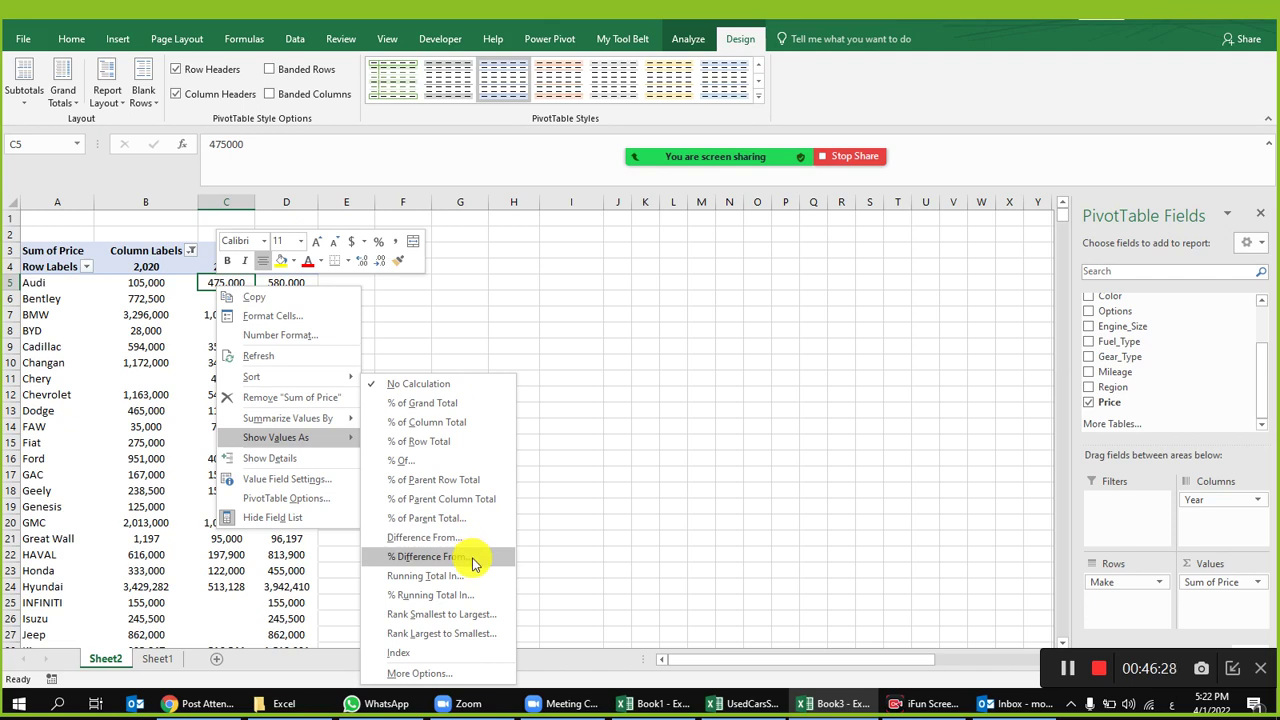
{"action": "left_click", "coordinate": [474, 564]}
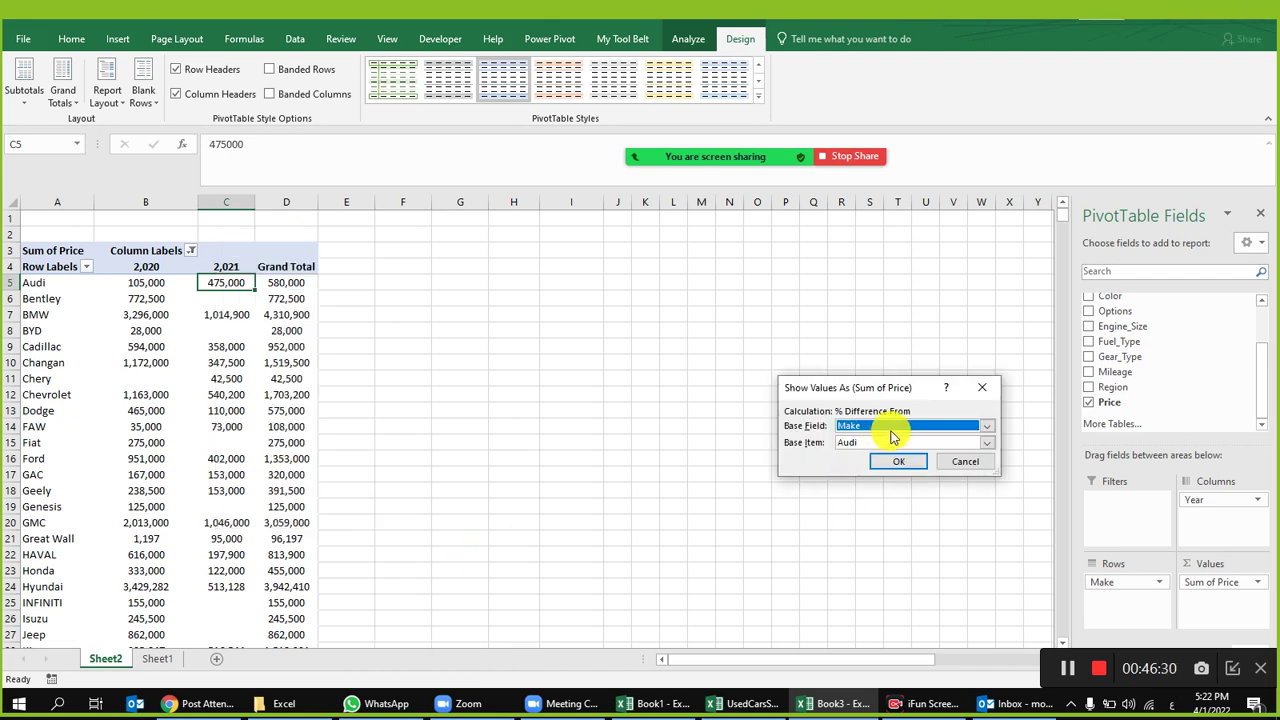
{"action": "left_click", "coordinate": [913, 468]}
{"action": "right_click", "coordinate": [208, 282]}
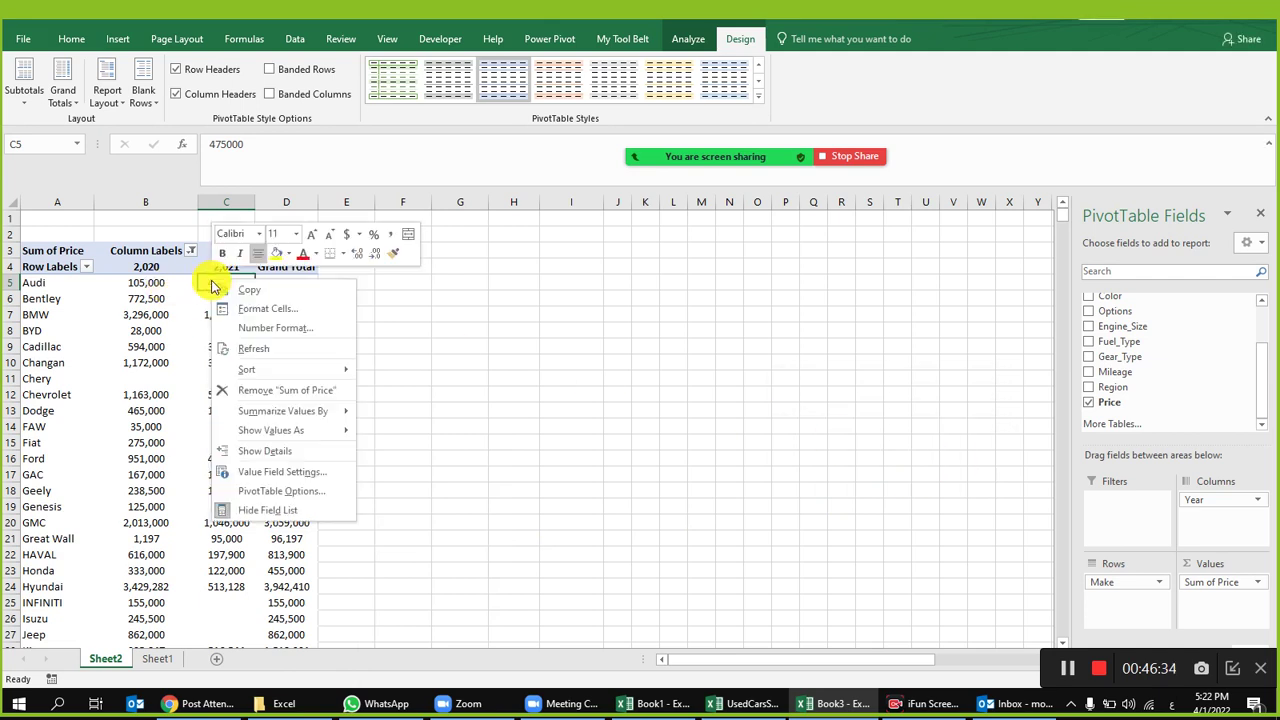
{"action": "mouse_move", "coordinate": [320, 432]}
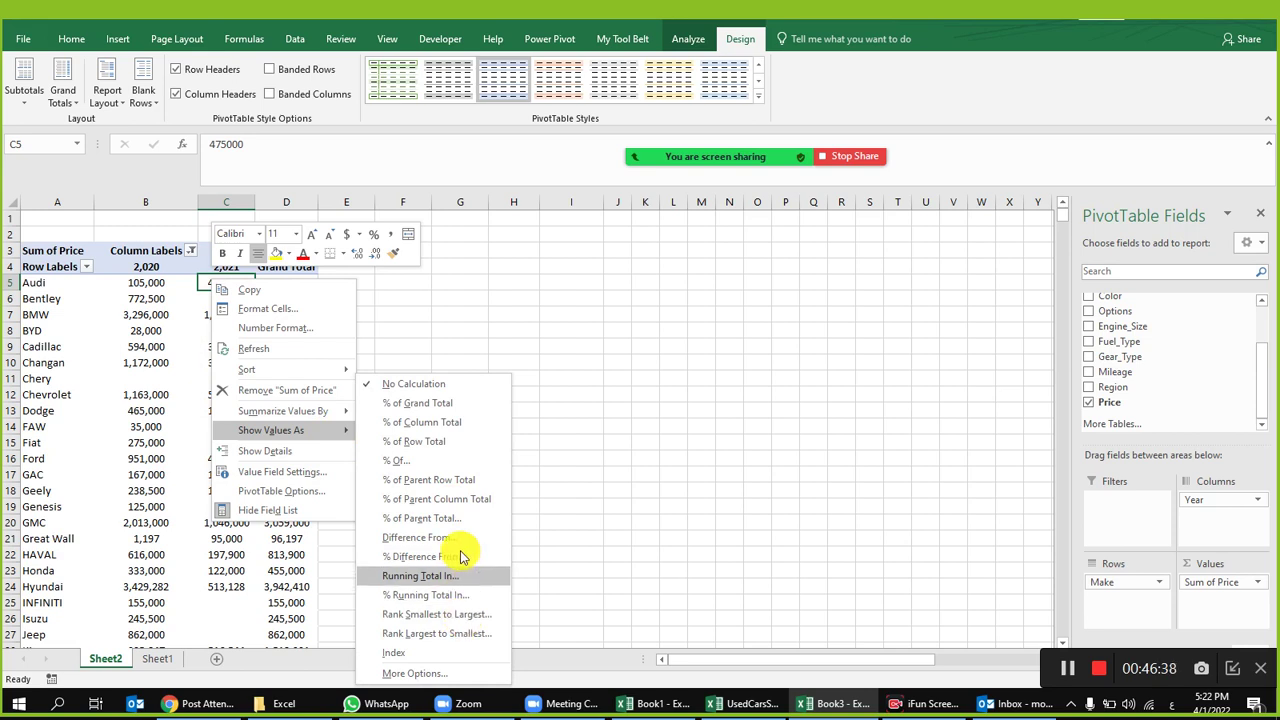
{"action": "left_click", "coordinate": [455, 465]}
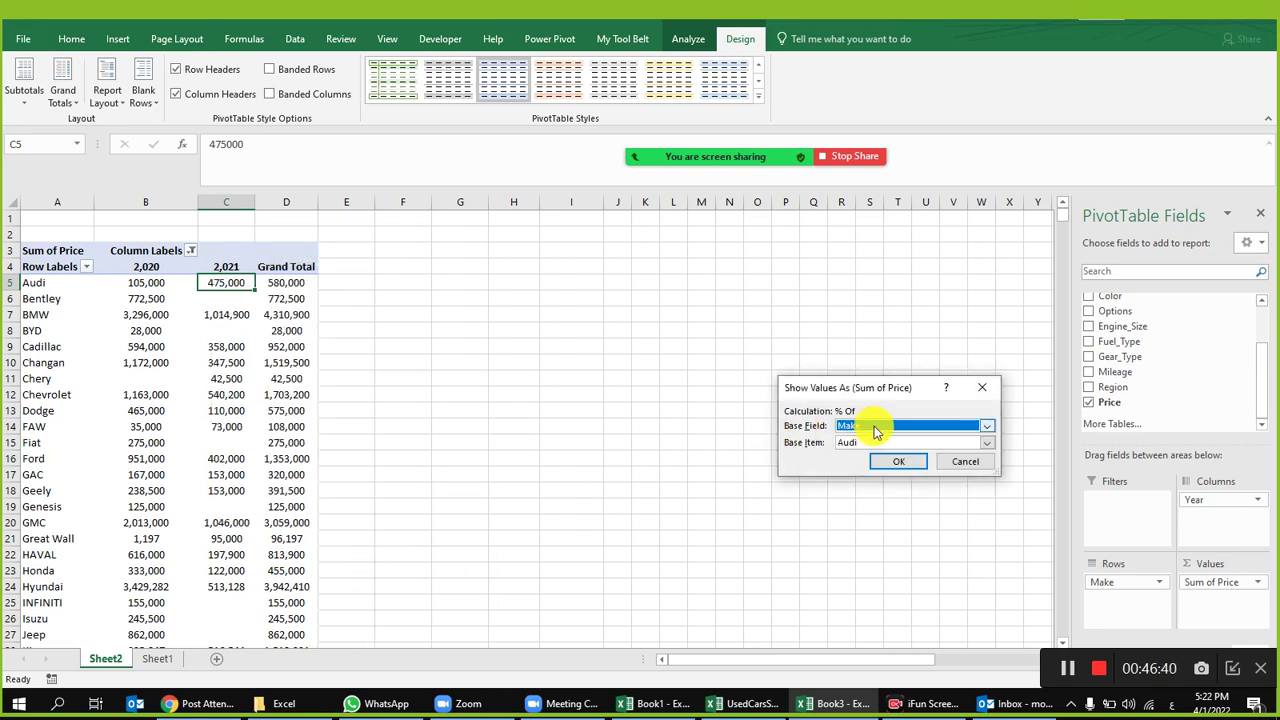
{"action": "left_click", "coordinate": [881, 440]}
{"action": "left_click", "coordinate": [881, 440]}
{"action": "left_click", "coordinate": [898, 461]}
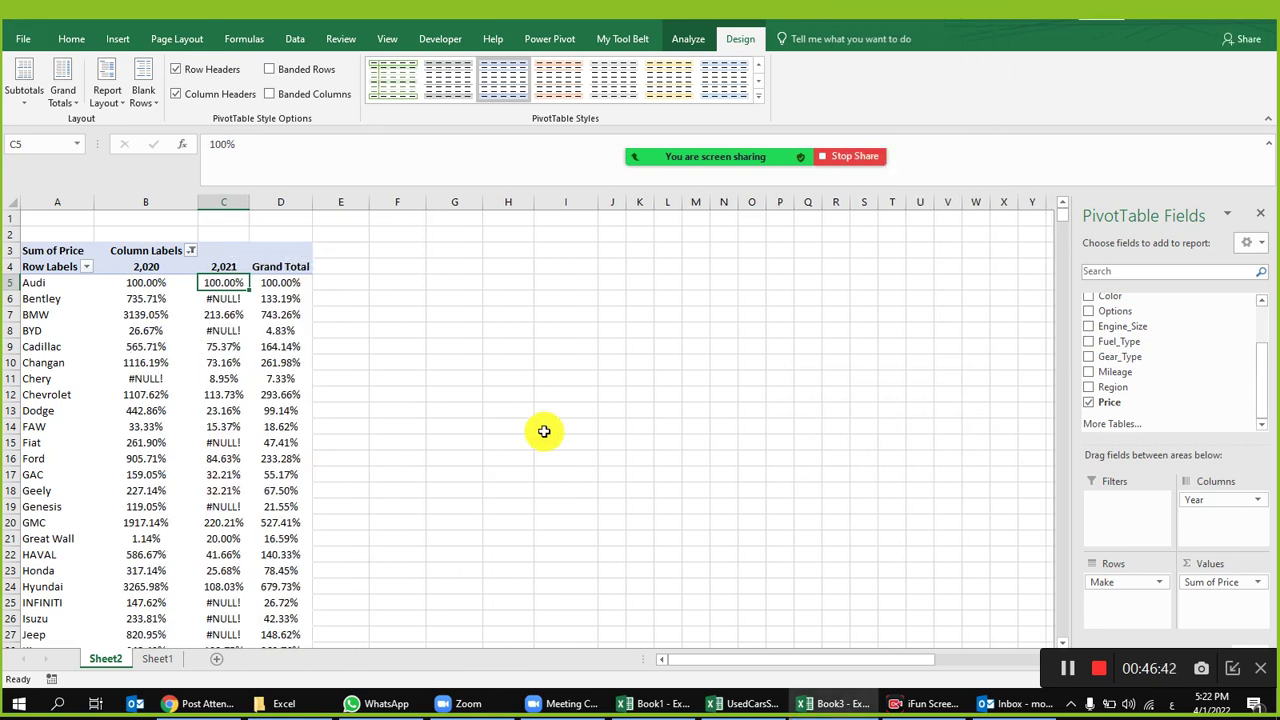
{"action": "key", "text": "ctrl+z"}
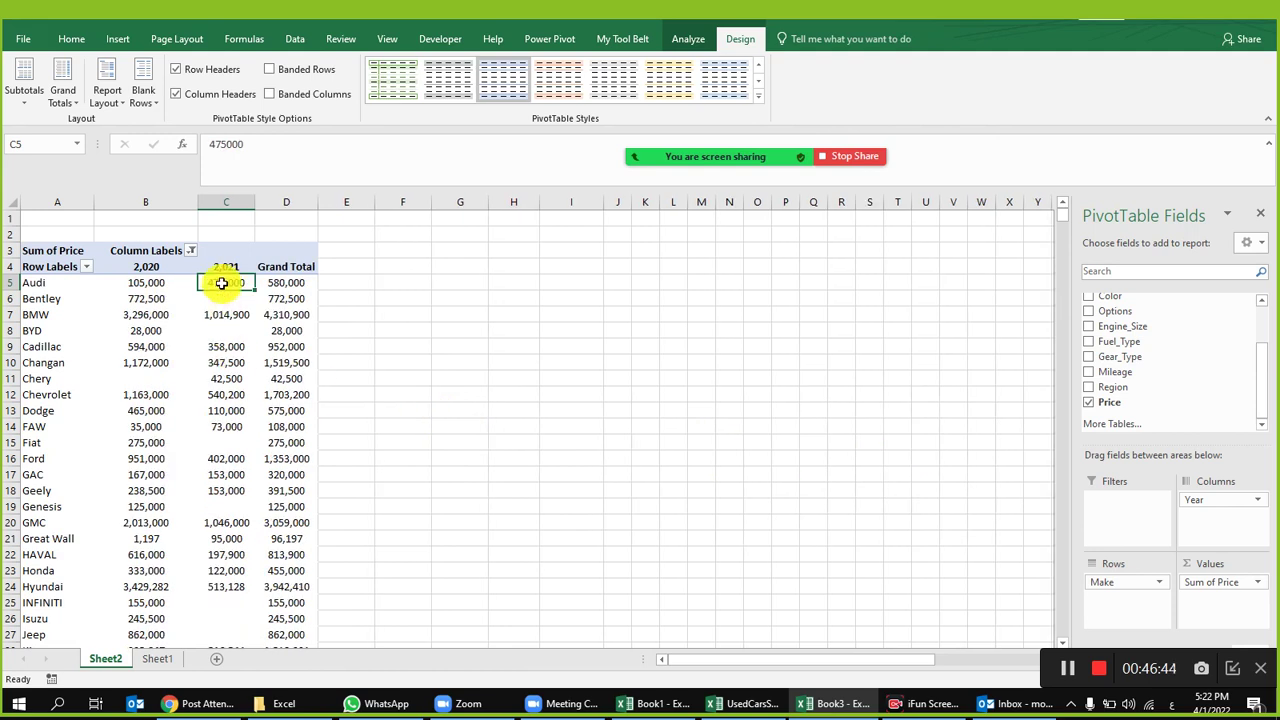
Step: Preview % Of and % Difference From (base Make, item Audi) on C5, cancelling both
{"action": "right_click", "coordinate": [222, 283]}
{"action": "mouse_move", "coordinate": [338, 430]}
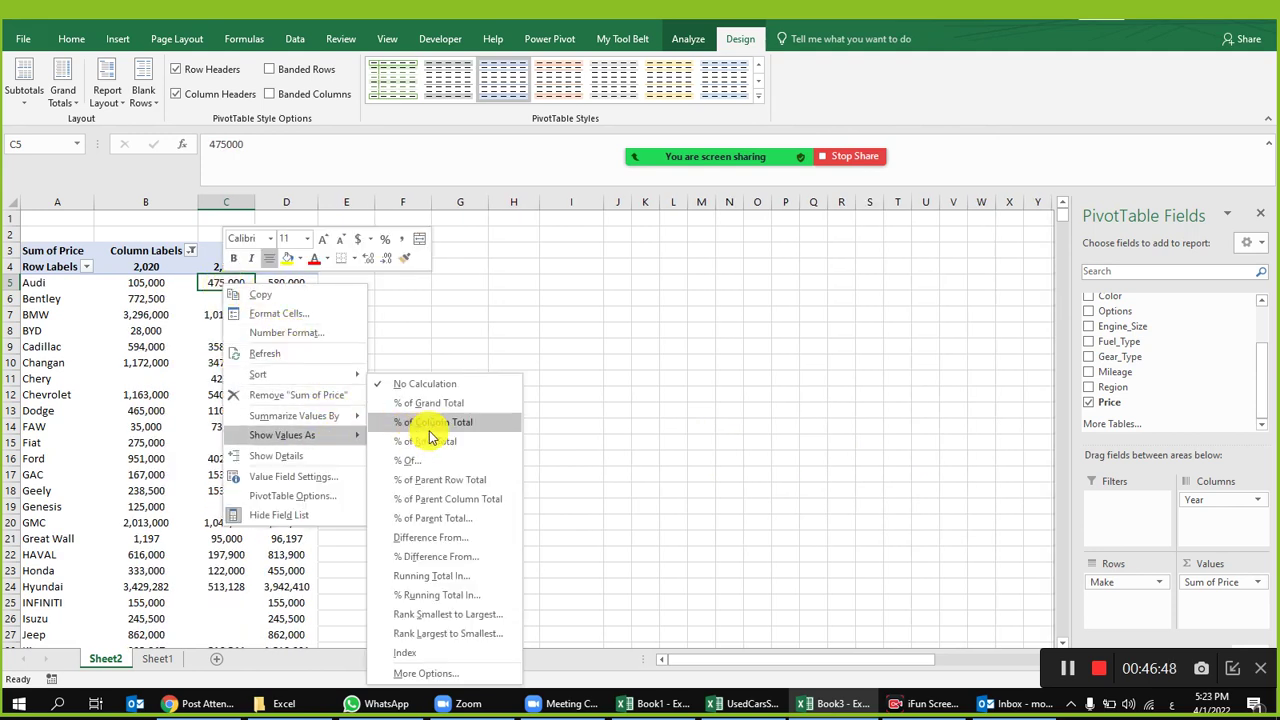
{"action": "left_click", "coordinate": [466, 461]}
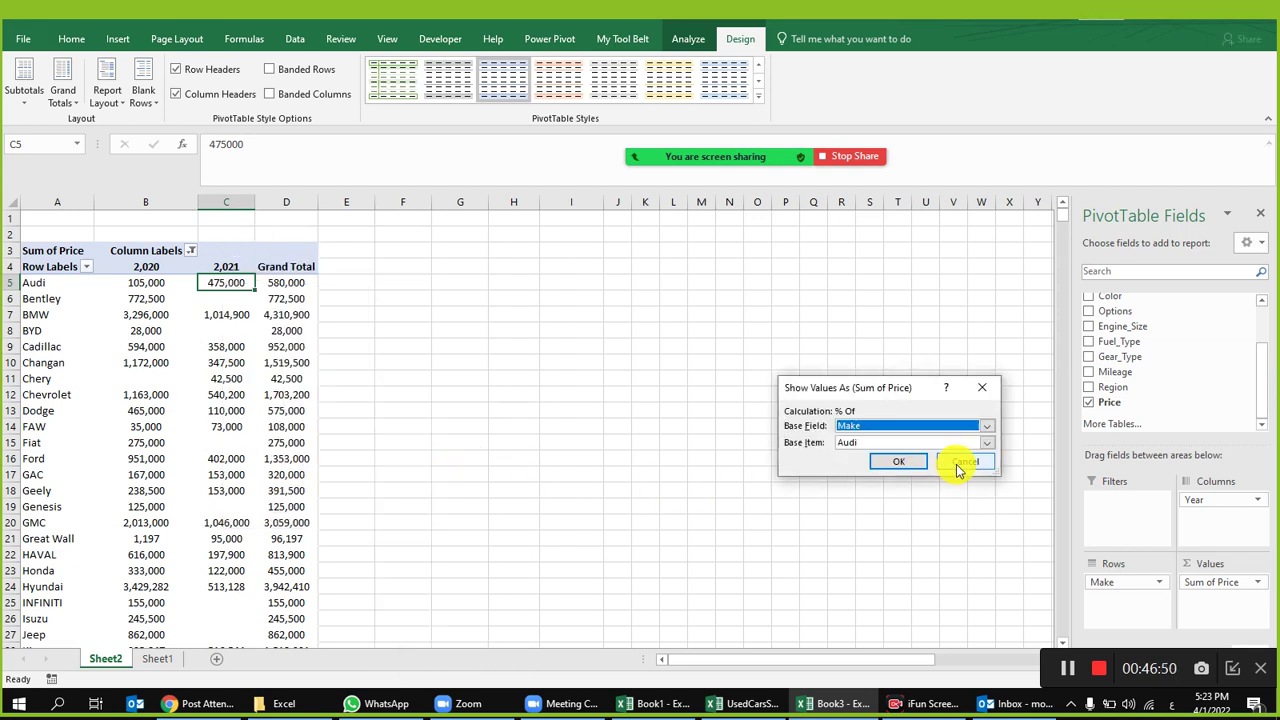
{"action": "left_click", "coordinate": [958, 465]}
{"action": "right_click", "coordinate": [215, 283]}
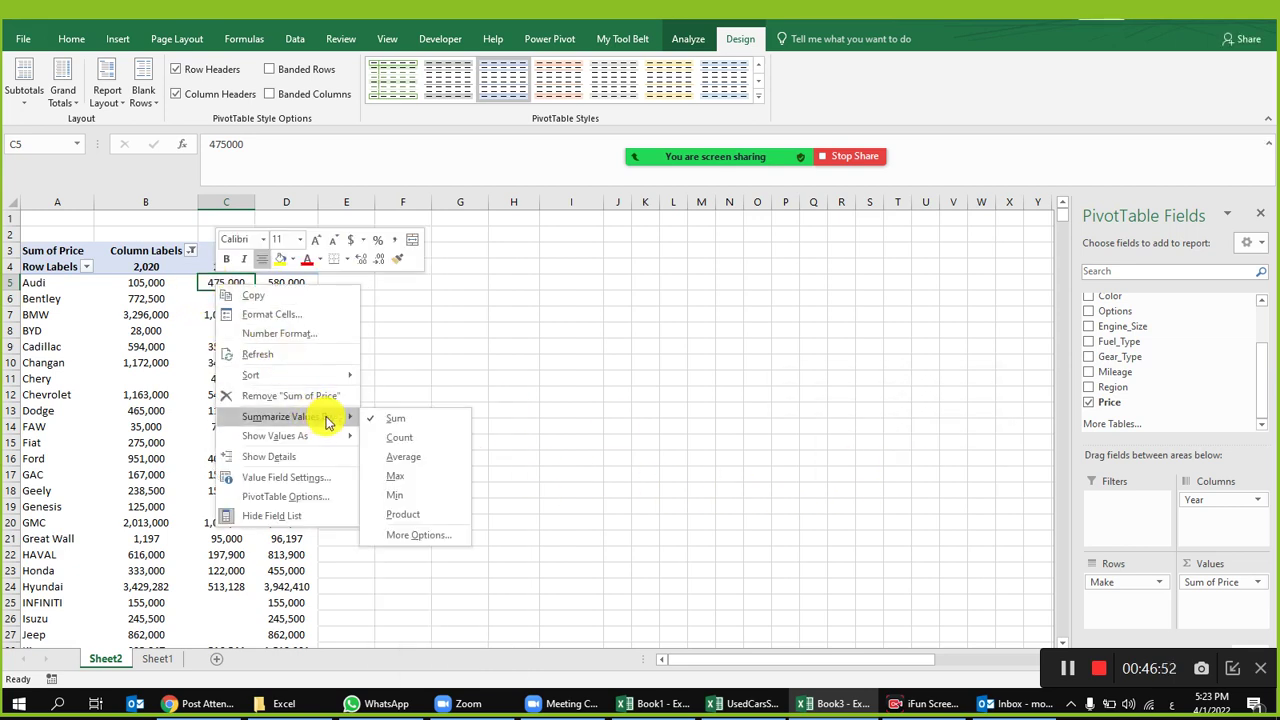
{"action": "mouse_move", "coordinate": [322, 436]}
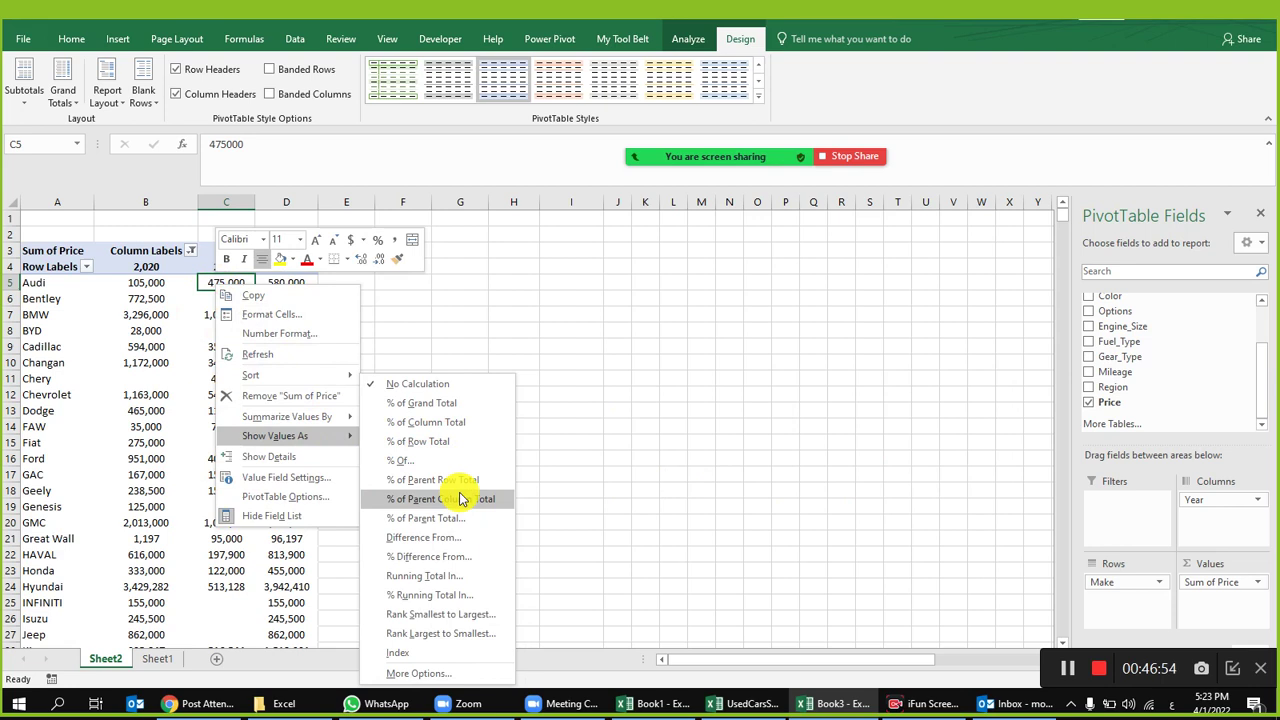
{"action": "left_click", "coordinate": [460, 556]}
{"action": "left_click", "coordinate": [880, 426]}
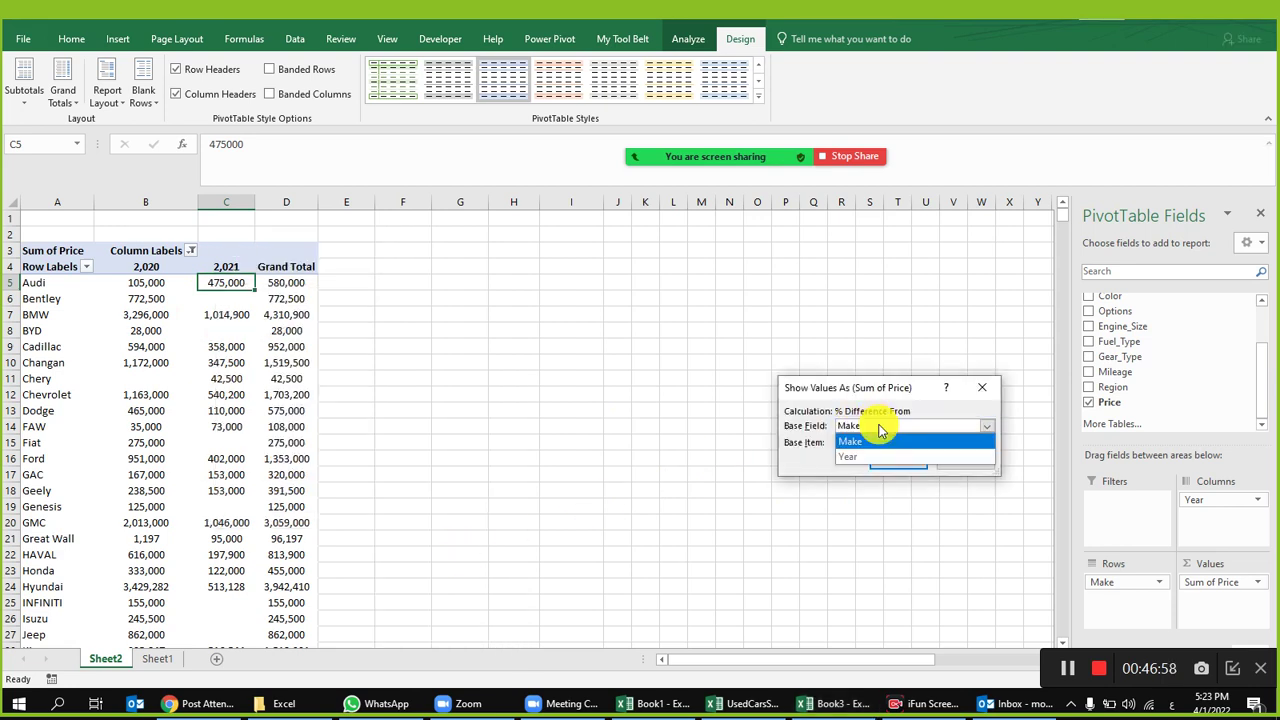
{"action": "left_click", "coordinate": [880, 441]}
{"action": "left_click", "coordinate": [877, 443]}
{"action": "left_click", "coordinate": [878, 443]}
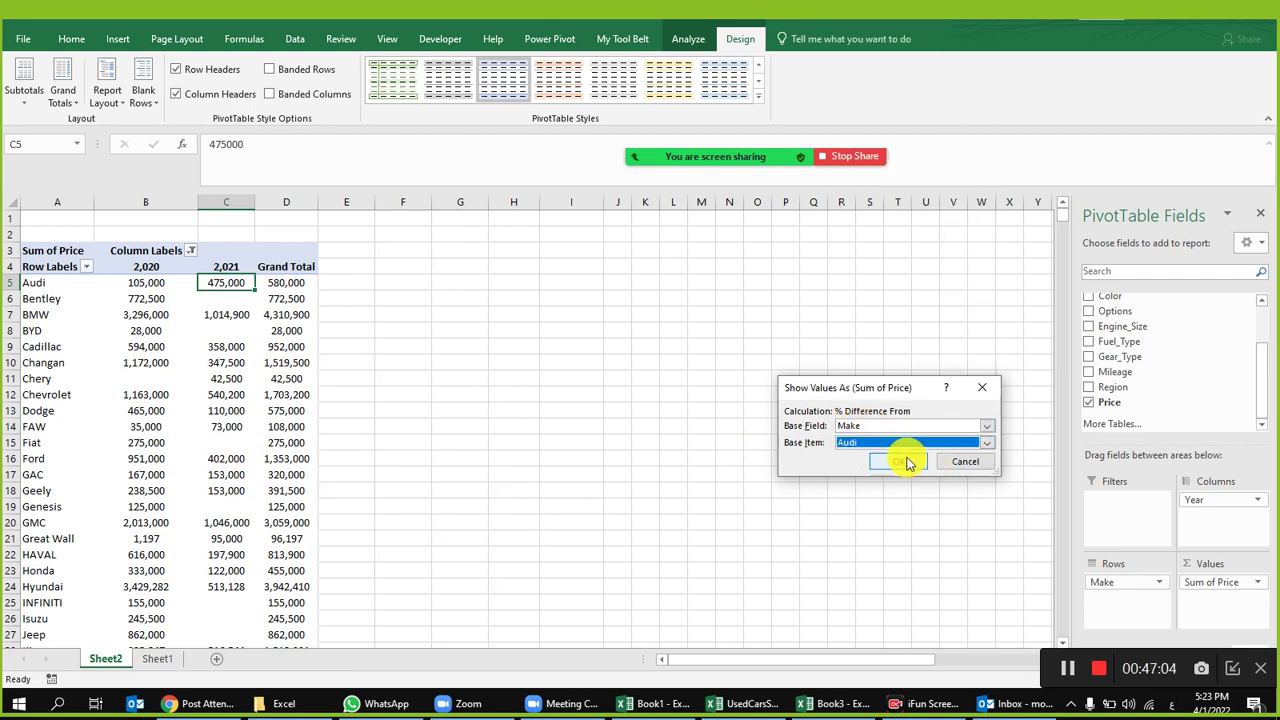
{"action": "left_click", "coordinate": [962, 464]}
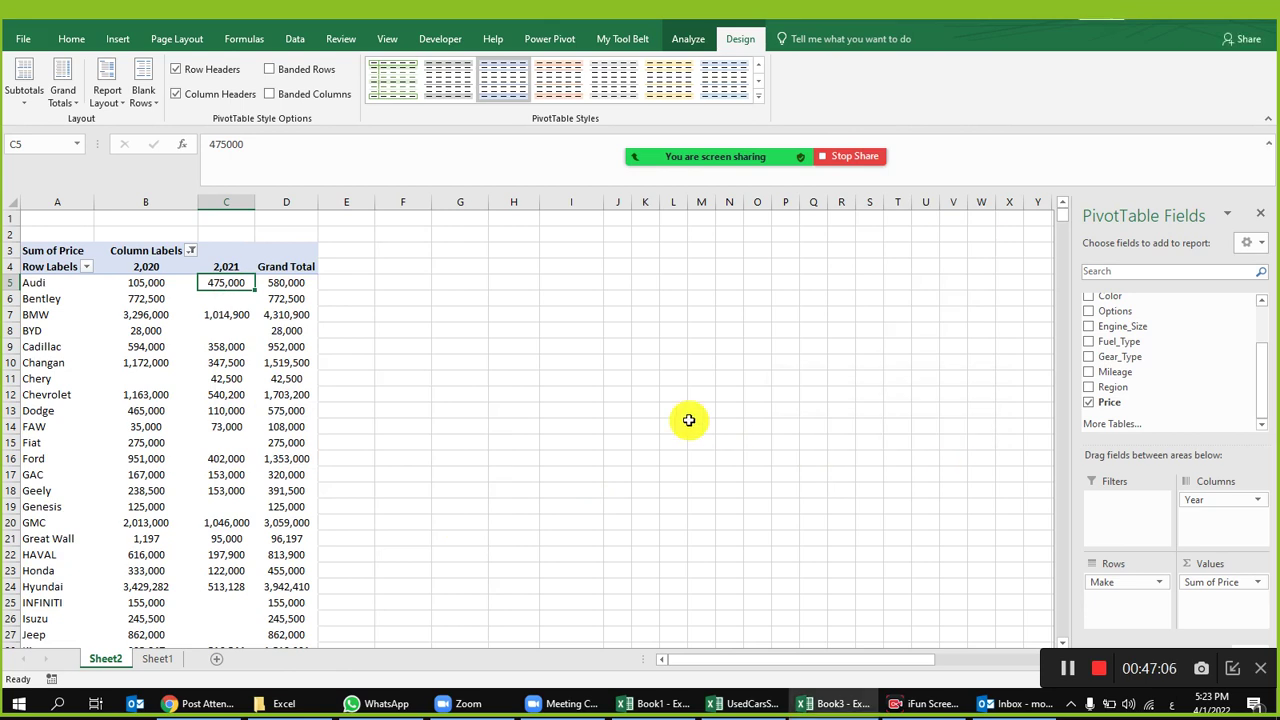
Step: Preview another percentage option and % of Parent Total, cancelling each
{"action": "right_click", "coordinate": [211, 284]}
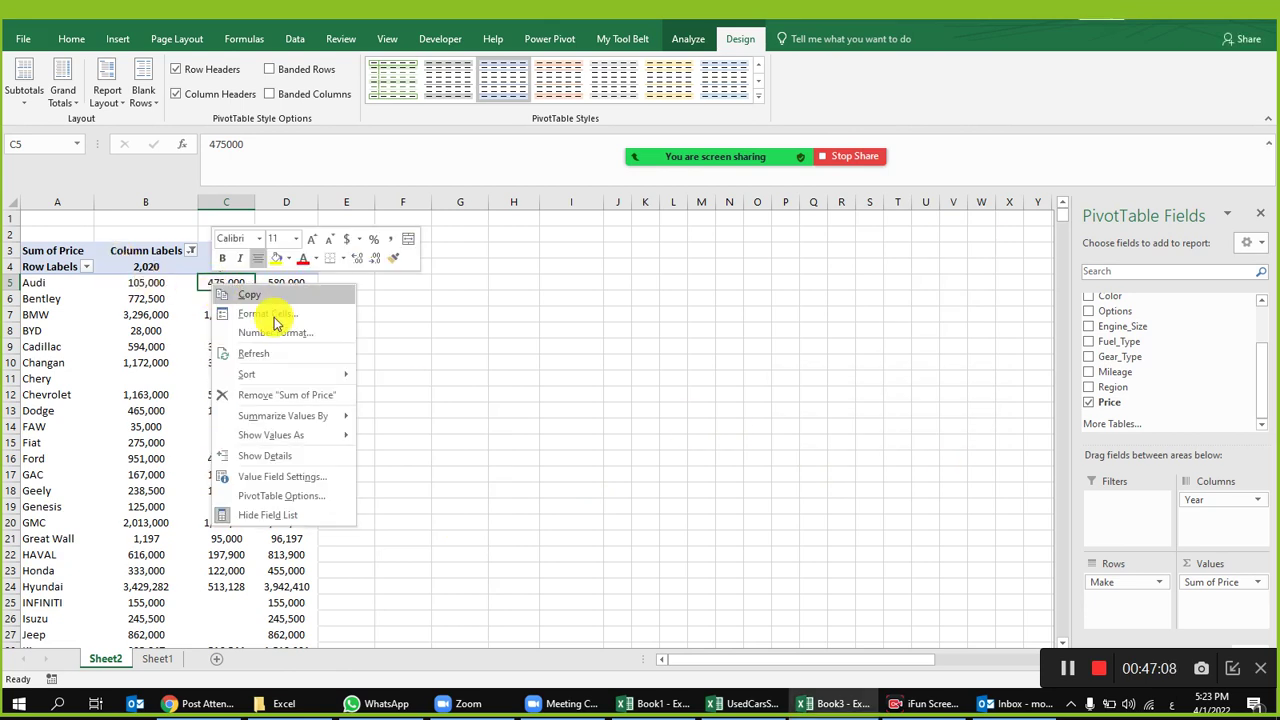
{"action": "mouse_move", "coordinate": [320, 434]}
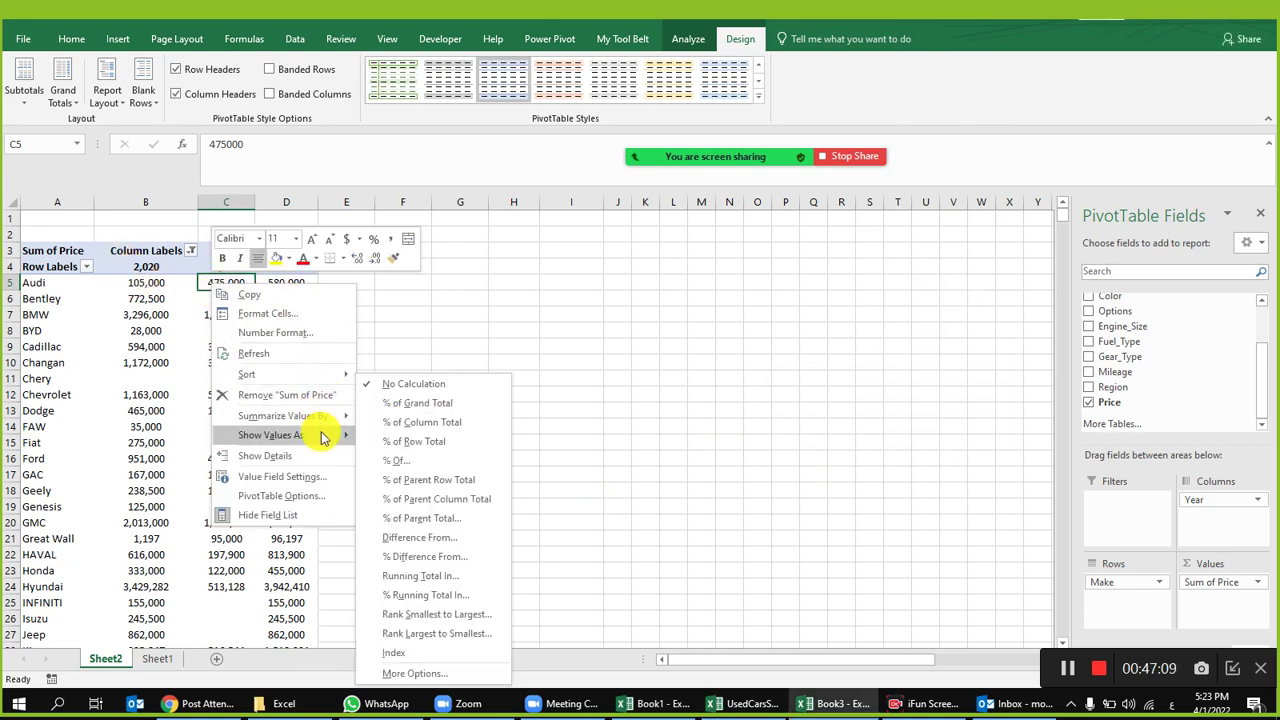
{"action": "left_click", "coordinate": [472, 461]}
{"action": "left_click", "coordinate": [962, 463]}
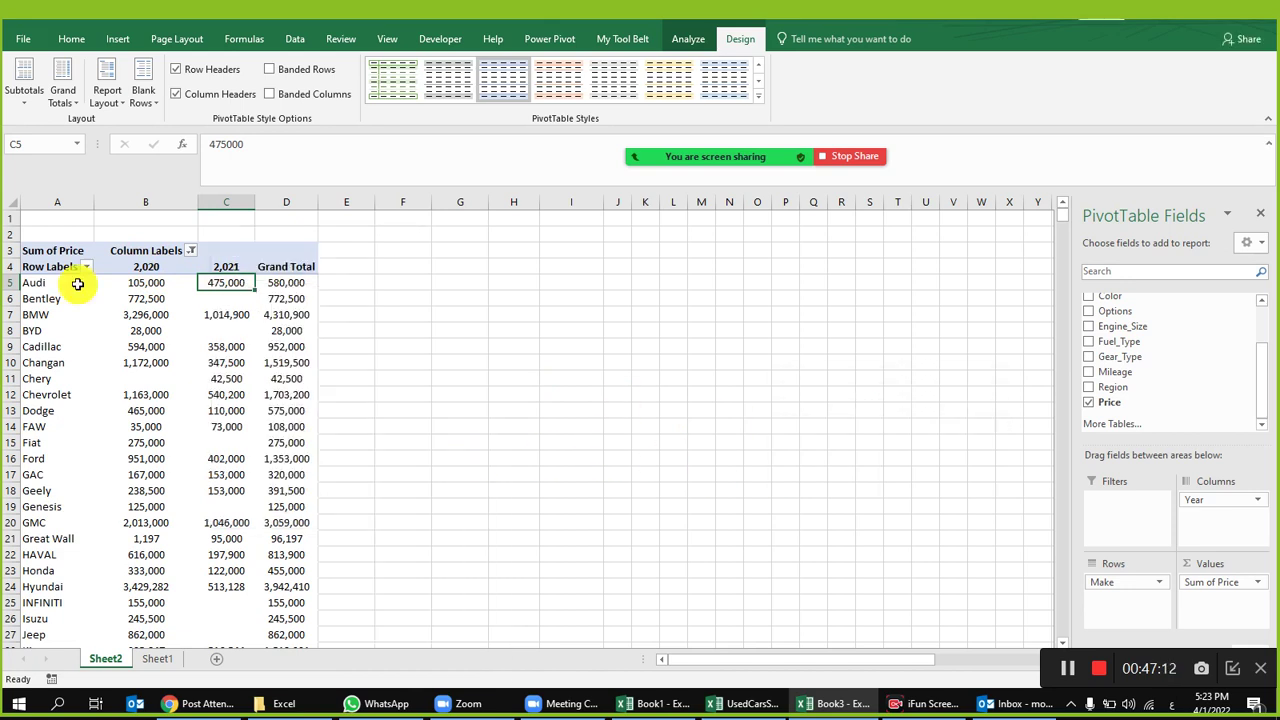
{"action": "right_click", "coordinate": [227, 288]}
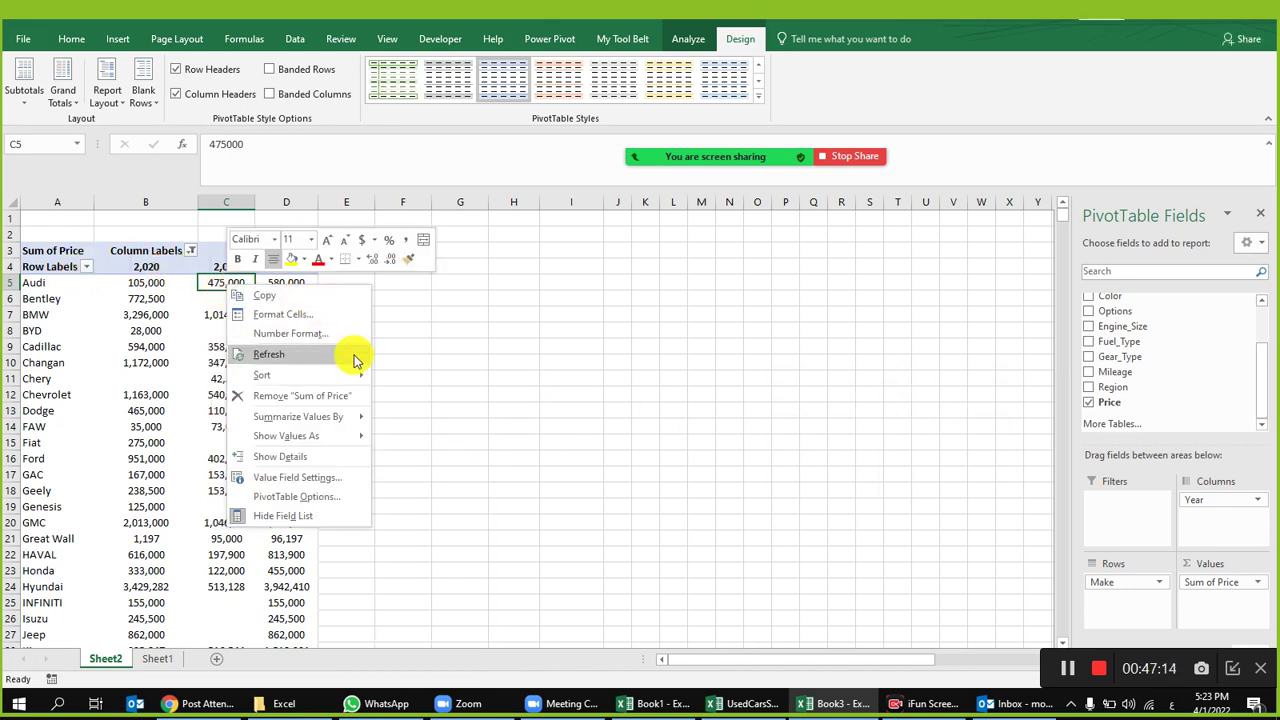
{"action": "mouse_move", "coordinate": [338, 437]}
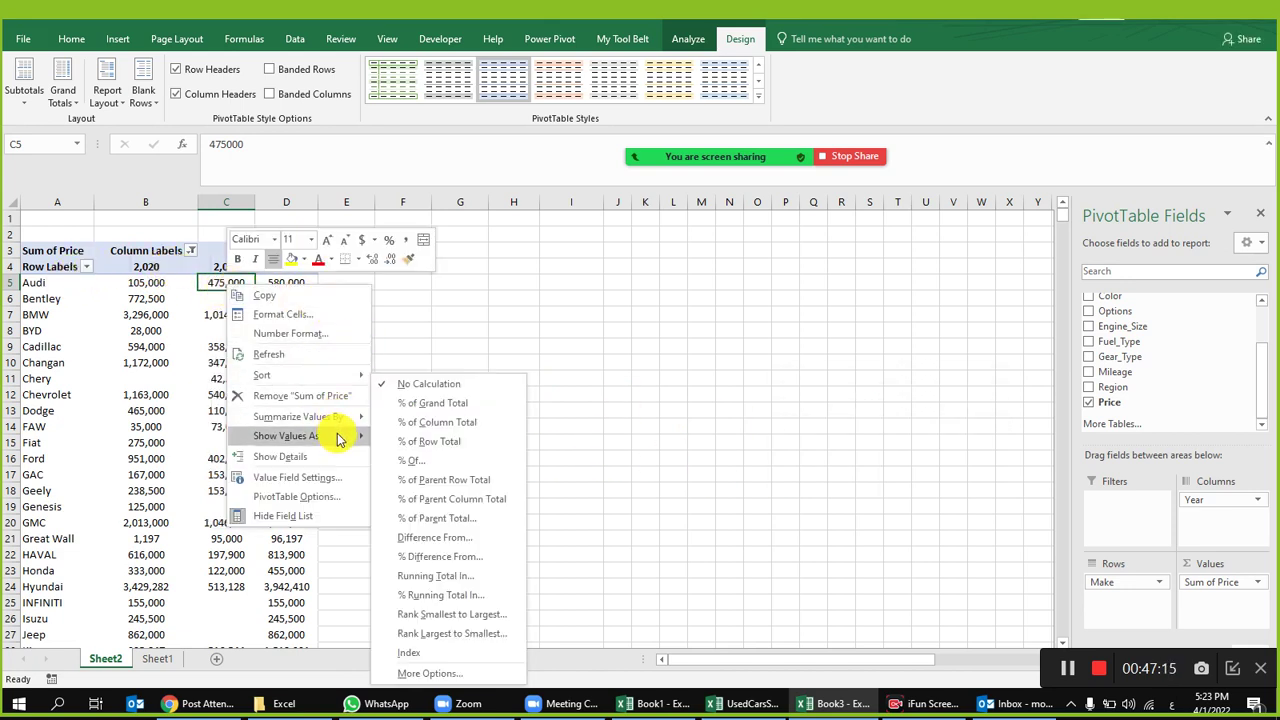
{"action": "left_click", "coordinate": [484, 517]}
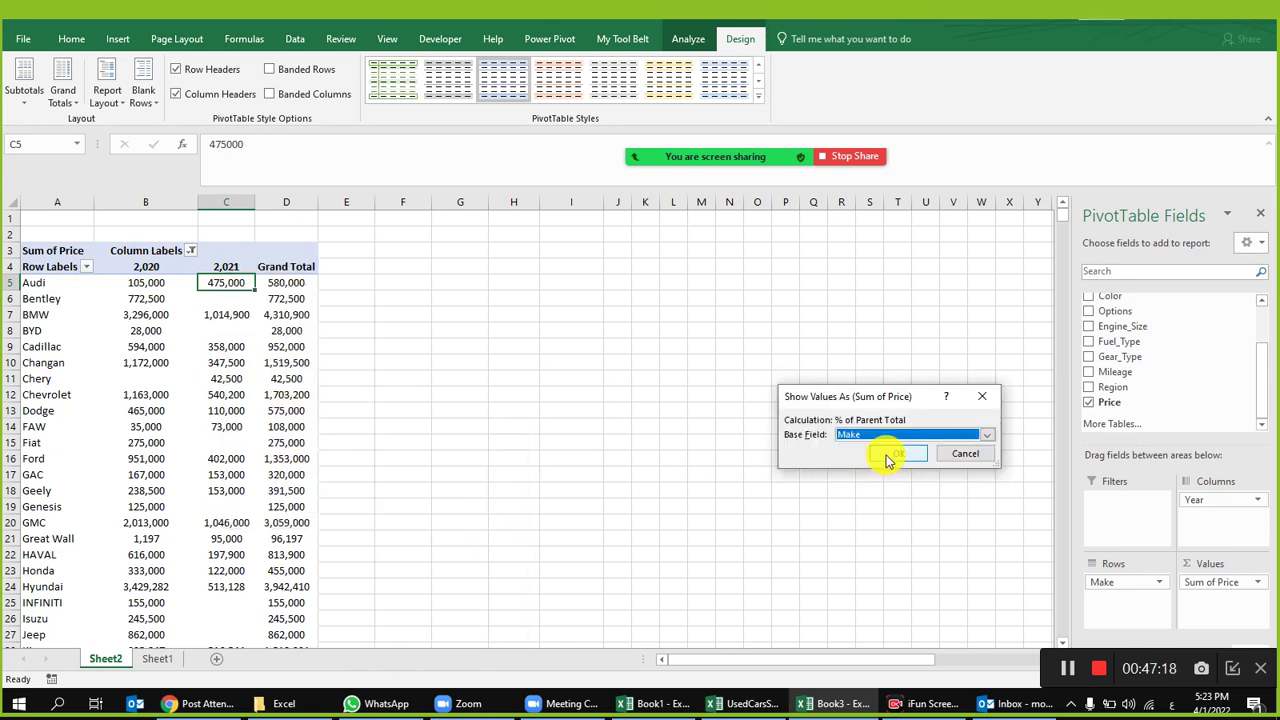
{"action": "left_click", "coordinate": [944, 458]}
Step: Apply % Of Audi and then Running Total In by Make, undoing each to keep plain sums
{"action": "right_click", "coordinate": [220, 283]}
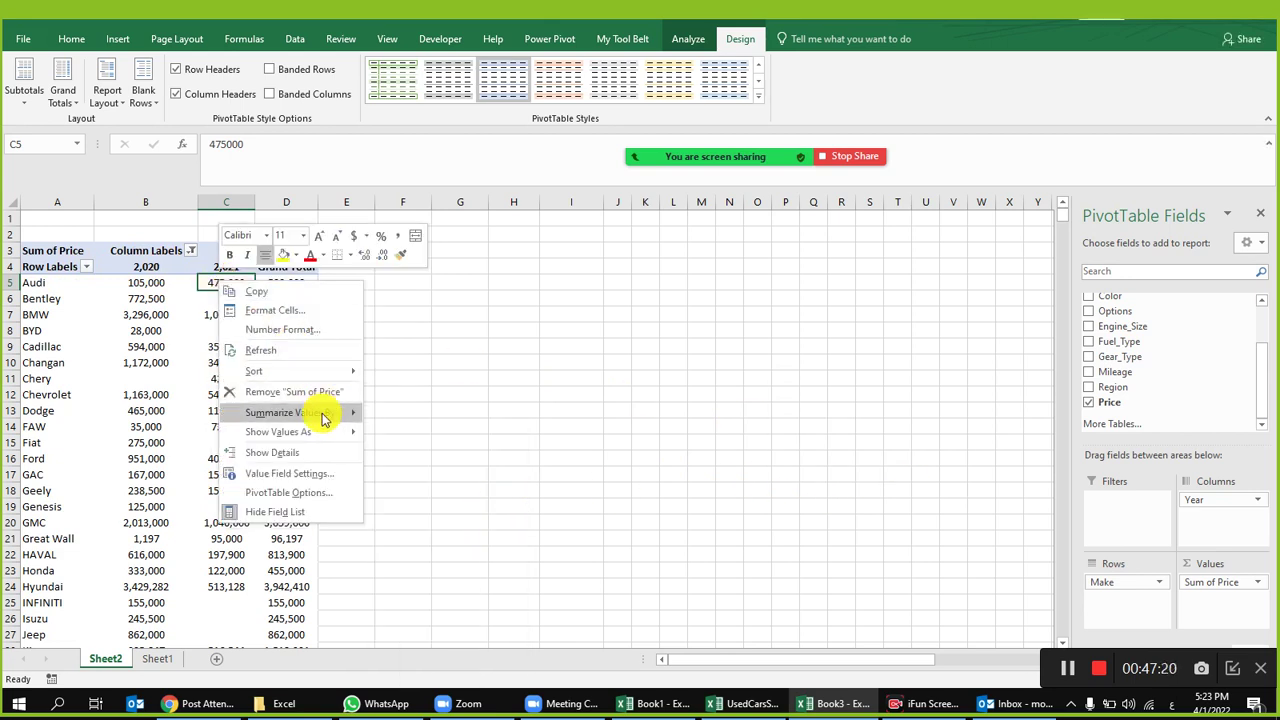
{"action": "mouse_move", "coordinate": [322, 432]}
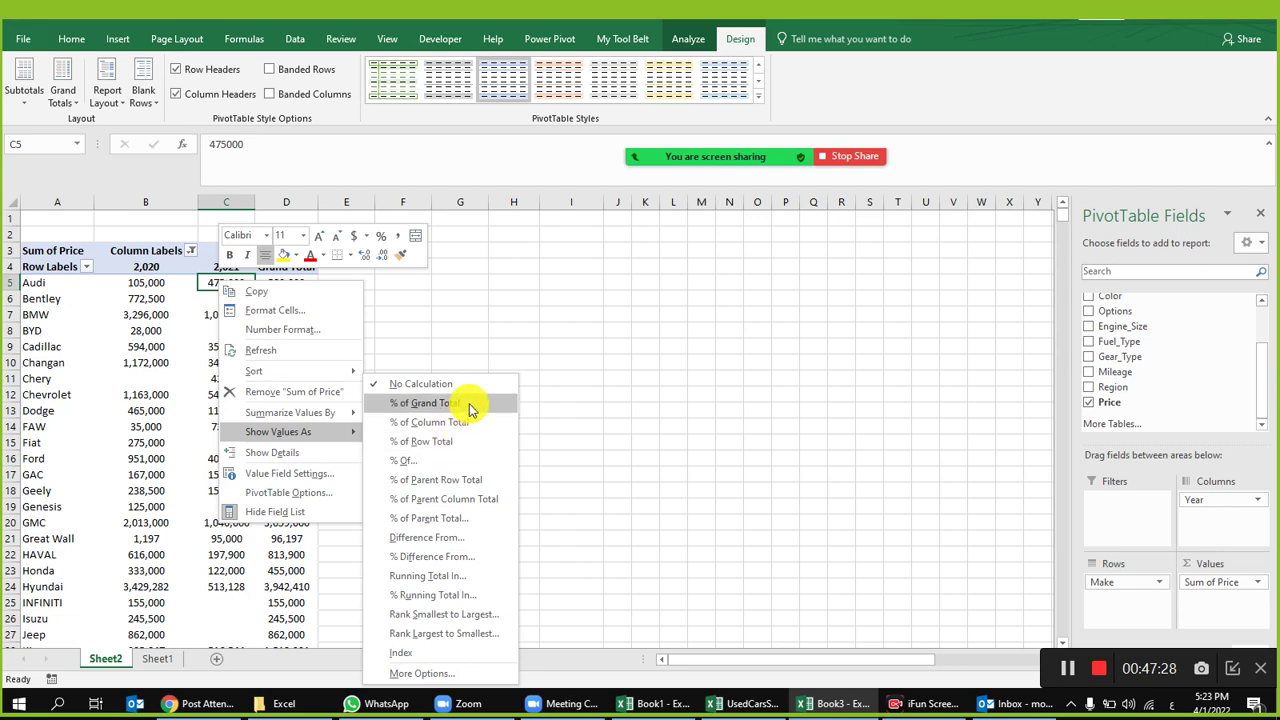
{"action": "left_click", "coordinate": [440, 460]}
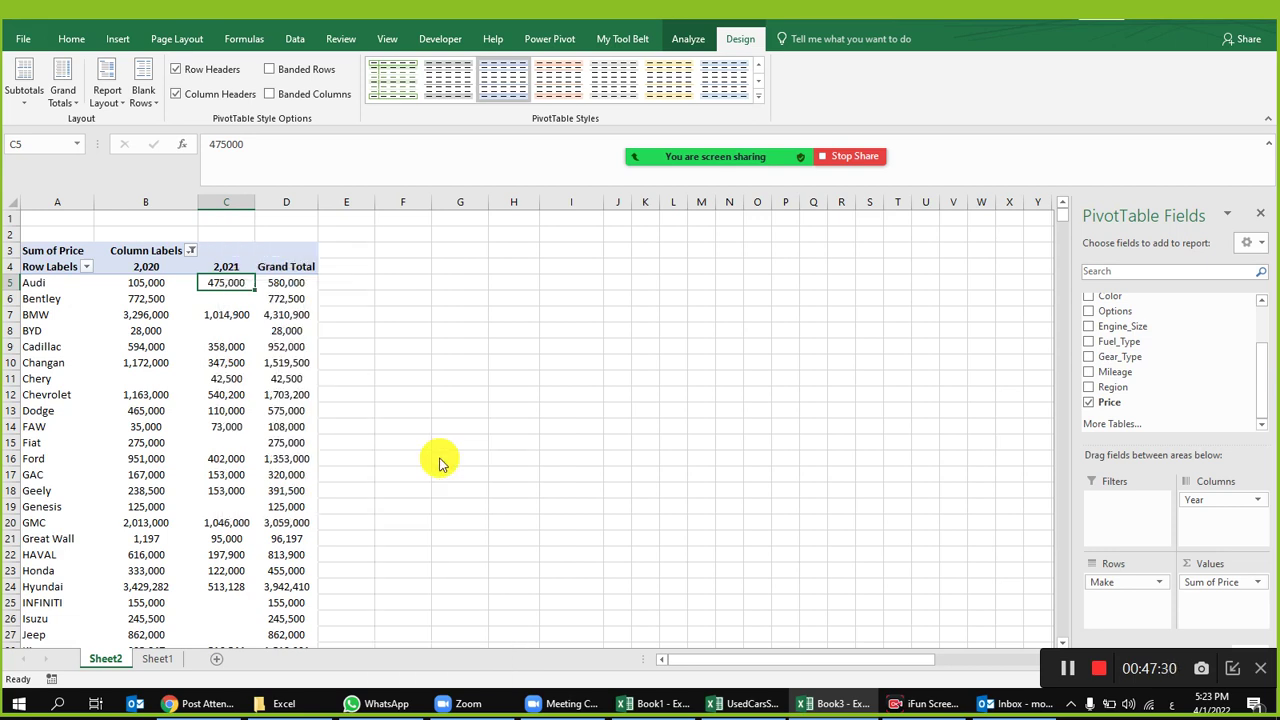
{"action": "left_click", "coordinate": [900, 462]}
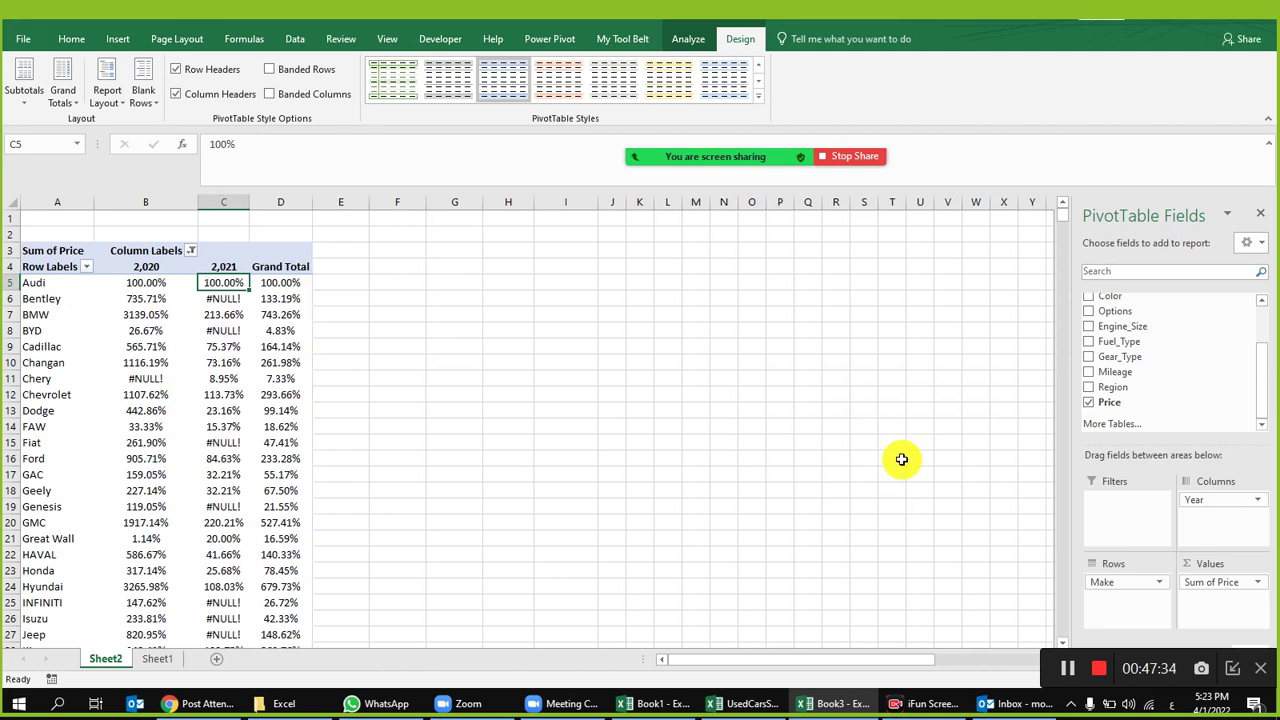
{"action": "key", "text": "ctrl+z"}
{"action": "right_click", "coordinate": [222, 283]}
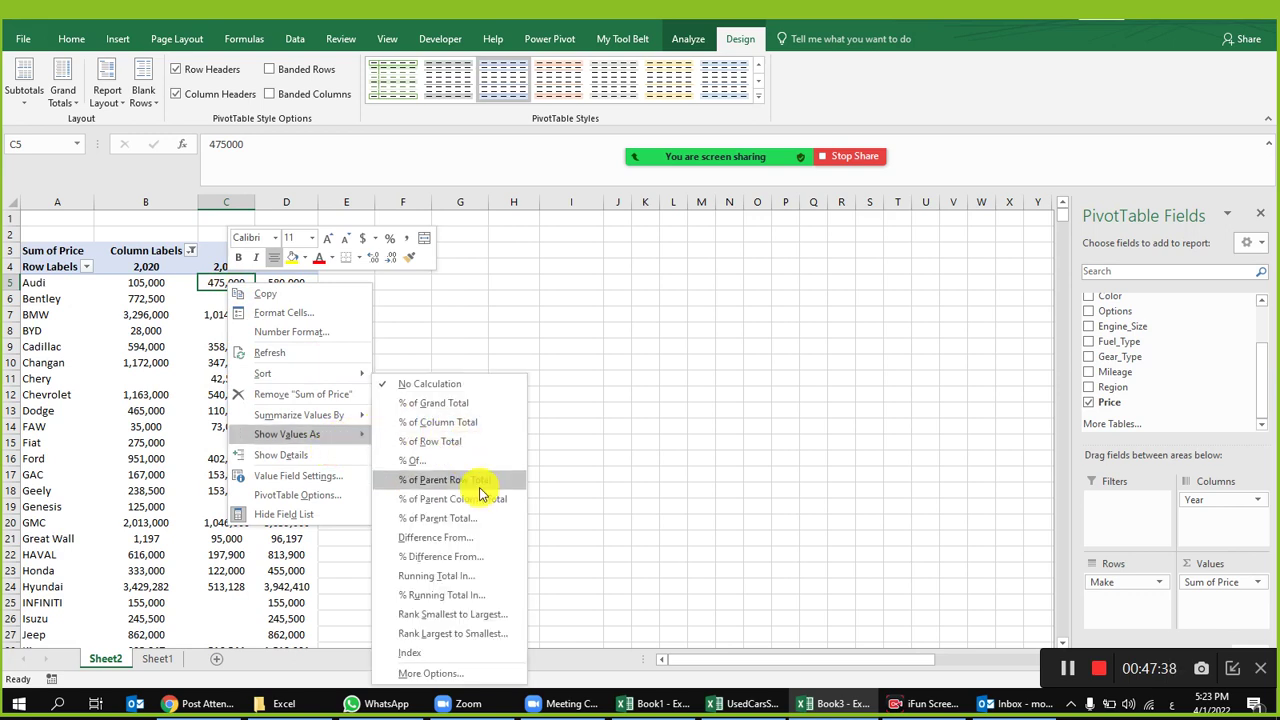
{"action": "left_click", "coordinate": [477, 578]}
{"action": "left_click", "coordinate": [914, 452]}
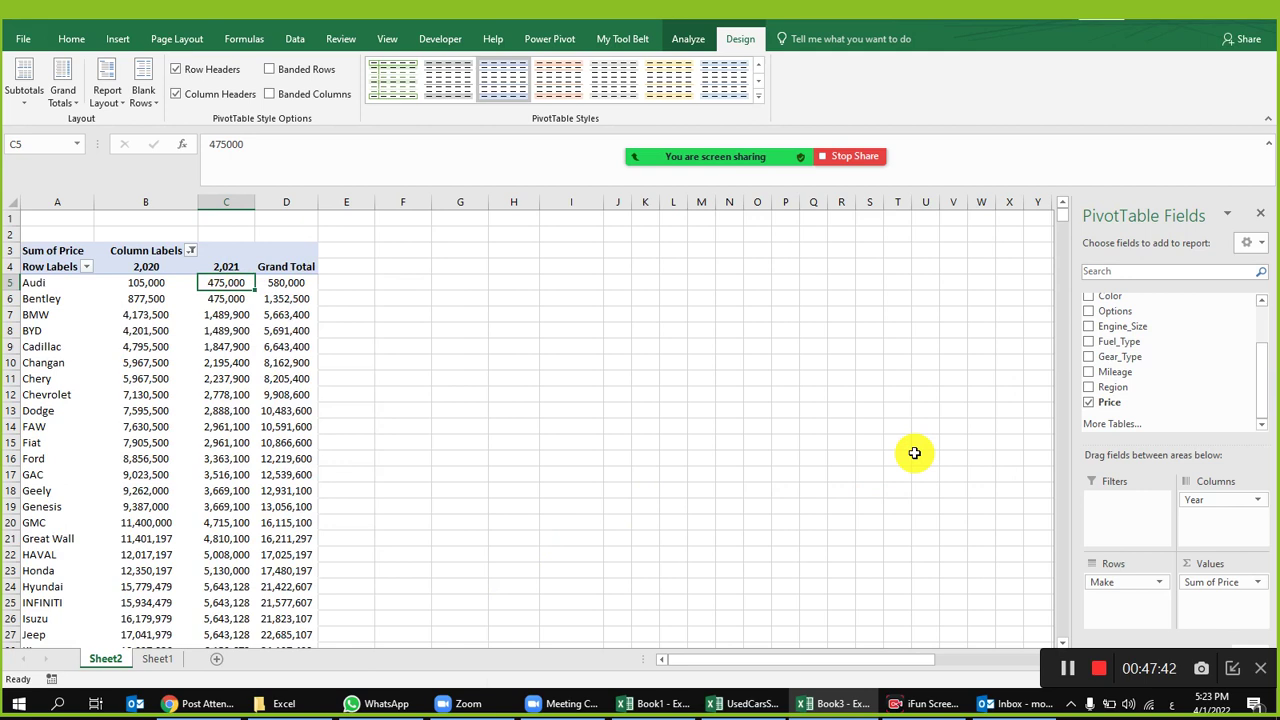
{"action": "key", "text": "ctrl+z"}
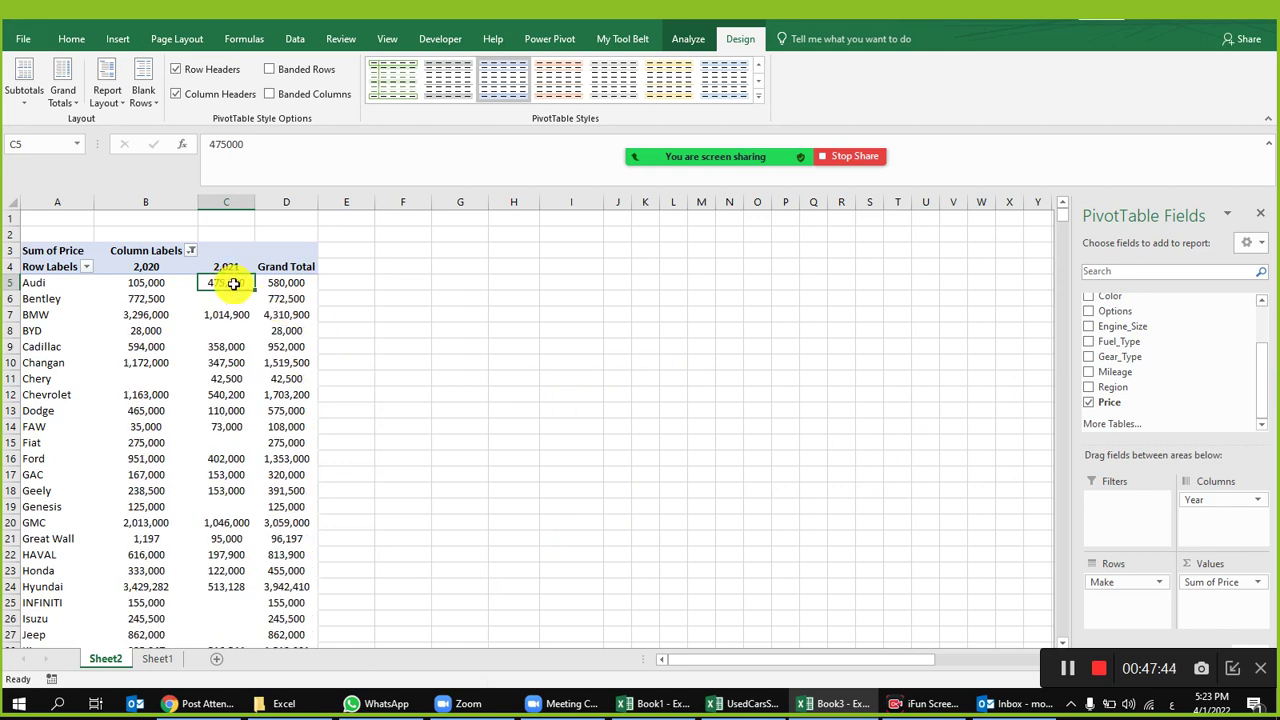
Step: Close the value menu unchanged and bring up the Column Labels Year filter list
{"action": "right_click", "coordinate": [232, 283]}
{"action": "mouse_move", "coordinate": [325, 443]}
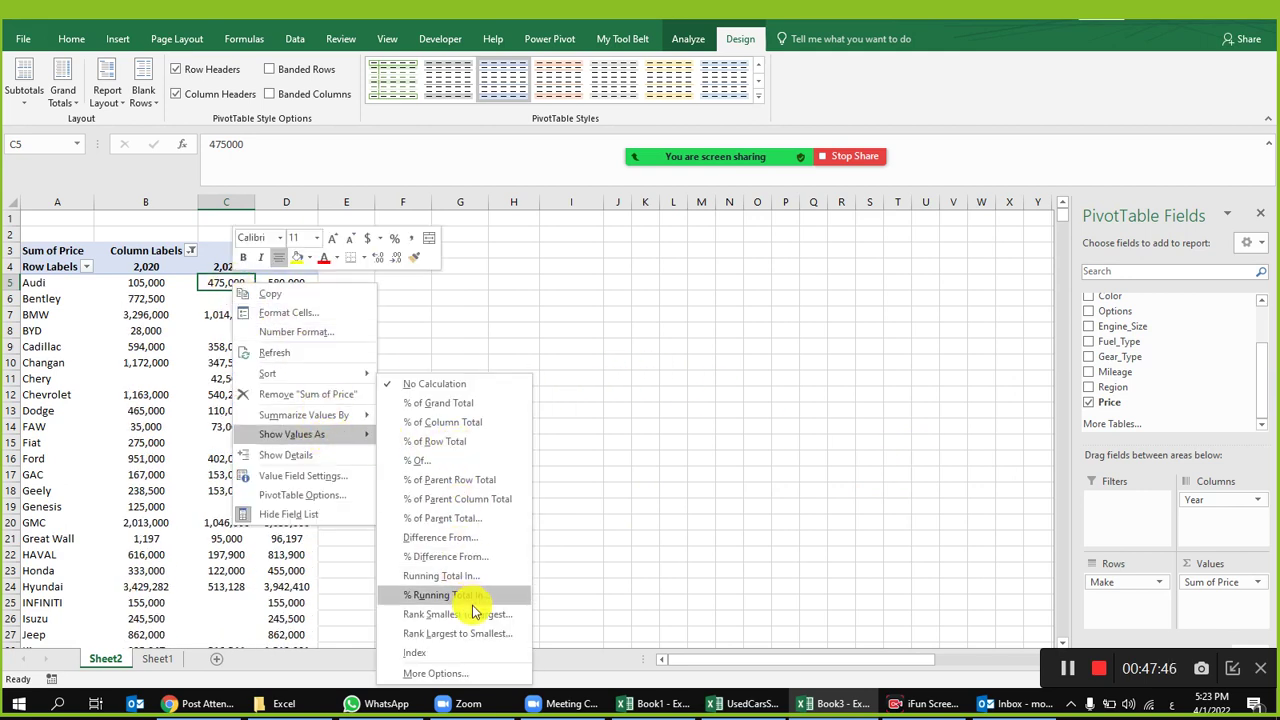
{"action": "key", "text": "Escape"}
{"action": "key", "text": "Escape"}
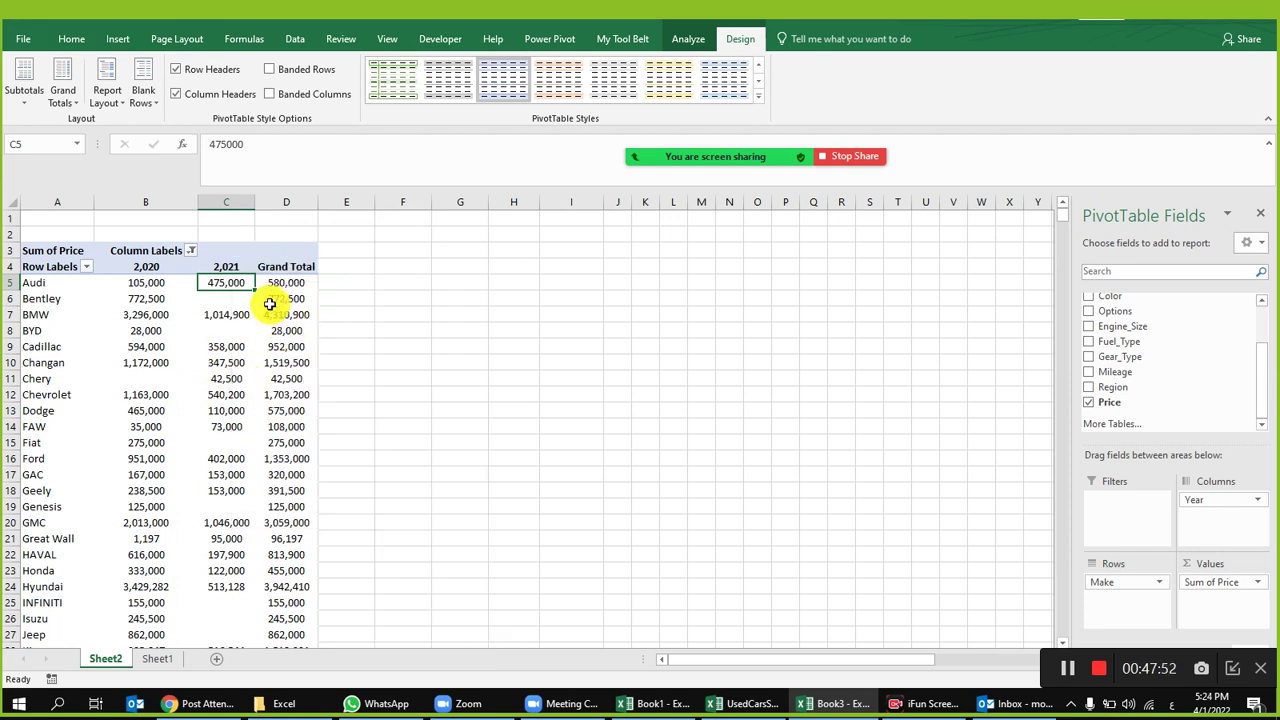
{"action": "left_click", "coordinate": [191, 250]}
{"action": "scroll", "coordinate": [171, 455], "scroll_direction": "down", "scroll_amount": 5}
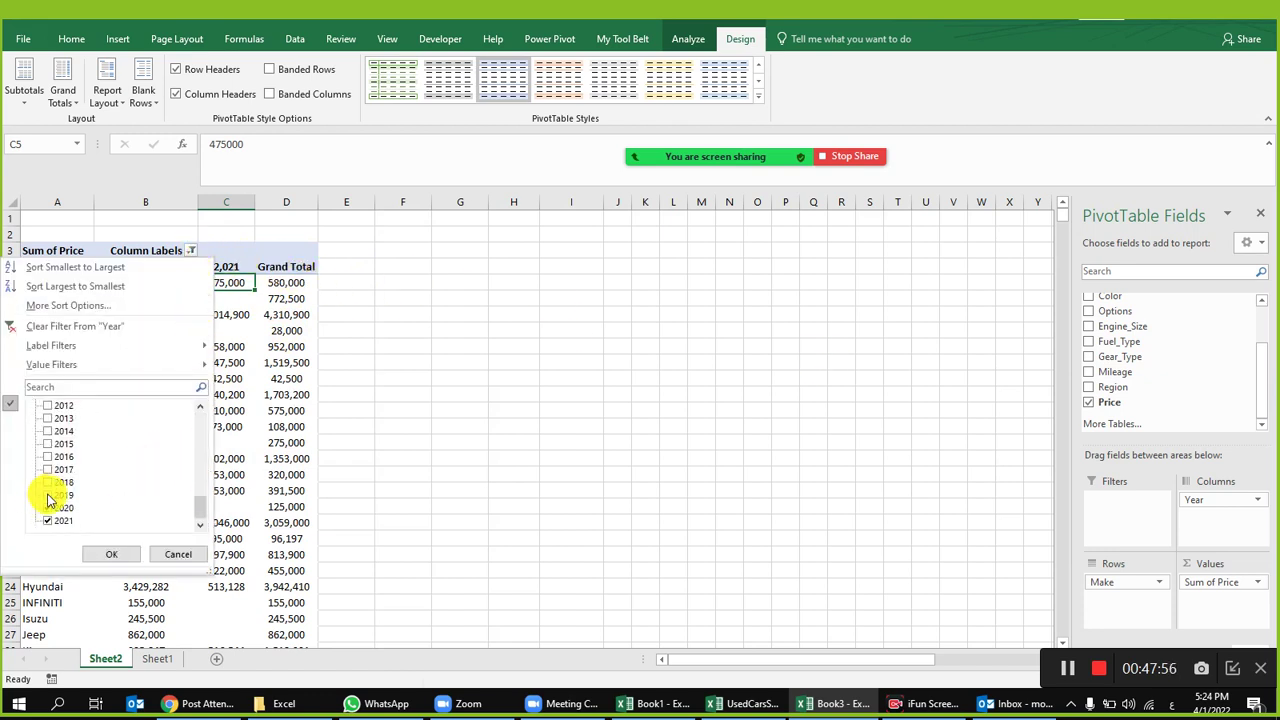
Step: Apply the Year filter with 2017 through 2021 checked
{"action": "left_click", "coordinate": [111, 554]}
{"action": "right_click", "coordinate": [343, 285]}
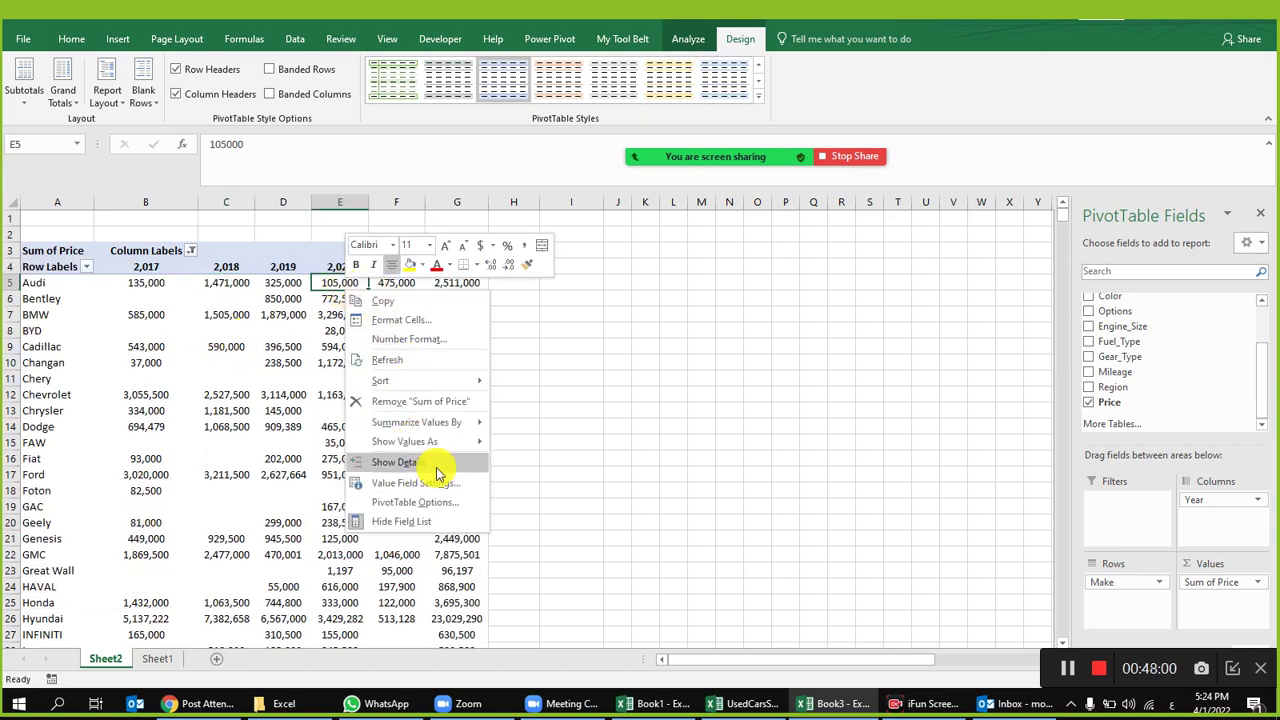
{"action": "key", "text": "Escape"}
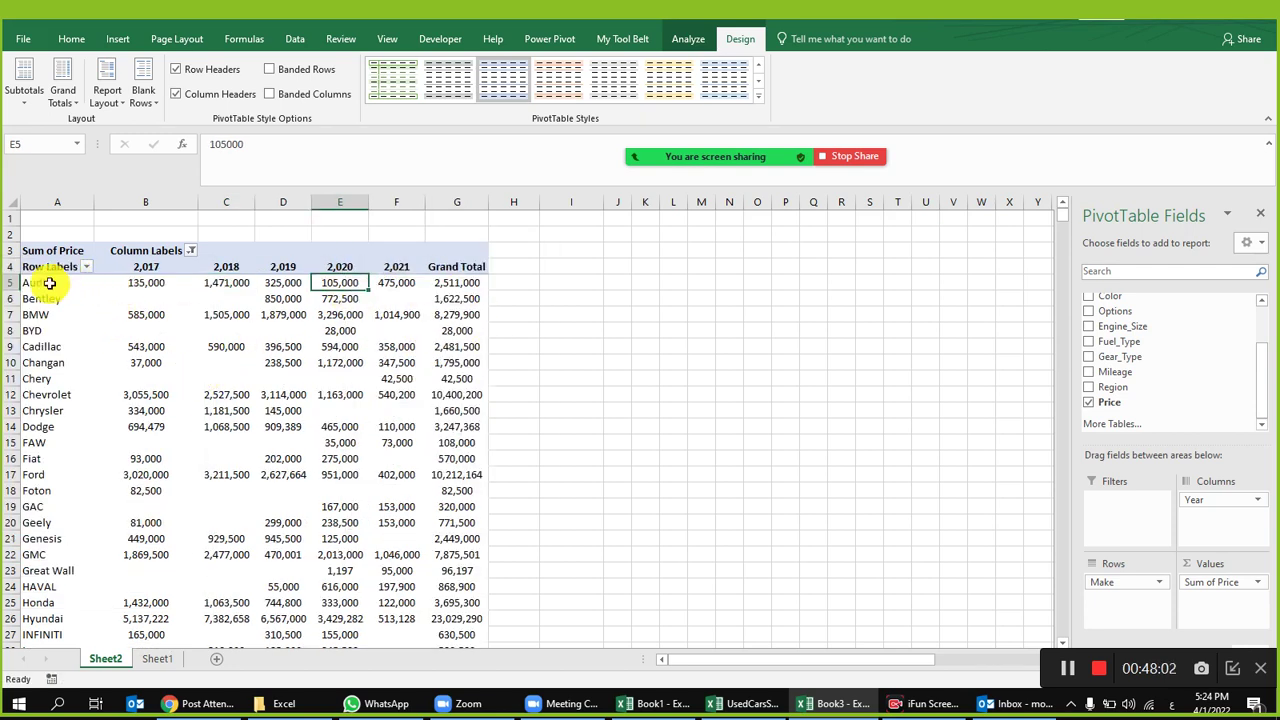
Step: Check Audi's row, the year headers and Audi's 2,511,000 grand total
{"action": "left_click", "coordinate": [10, 282]}
{"action": "left_click", "coordinate": [513, 330]}
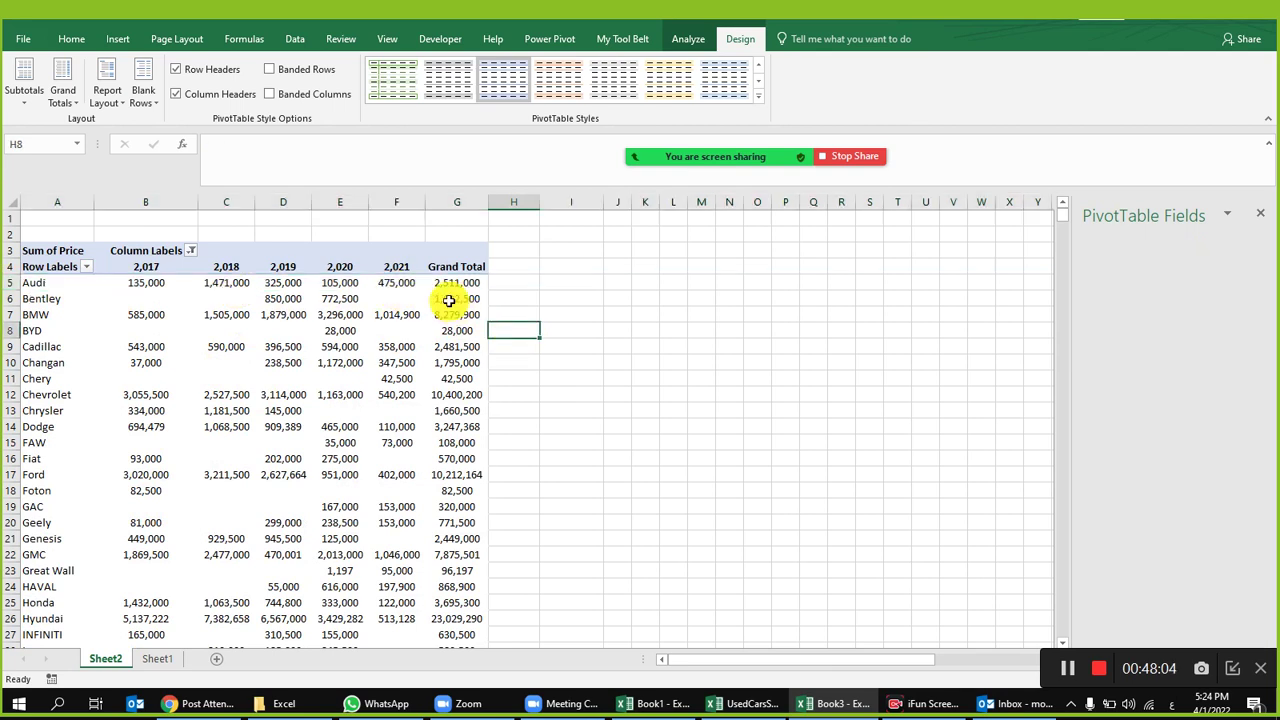
{"action": "left_click_drag", "start_coordinate": [140, 272], "coordinate": [398, 274]}
{"action": "left_click", "coordinate": [462, 284]}
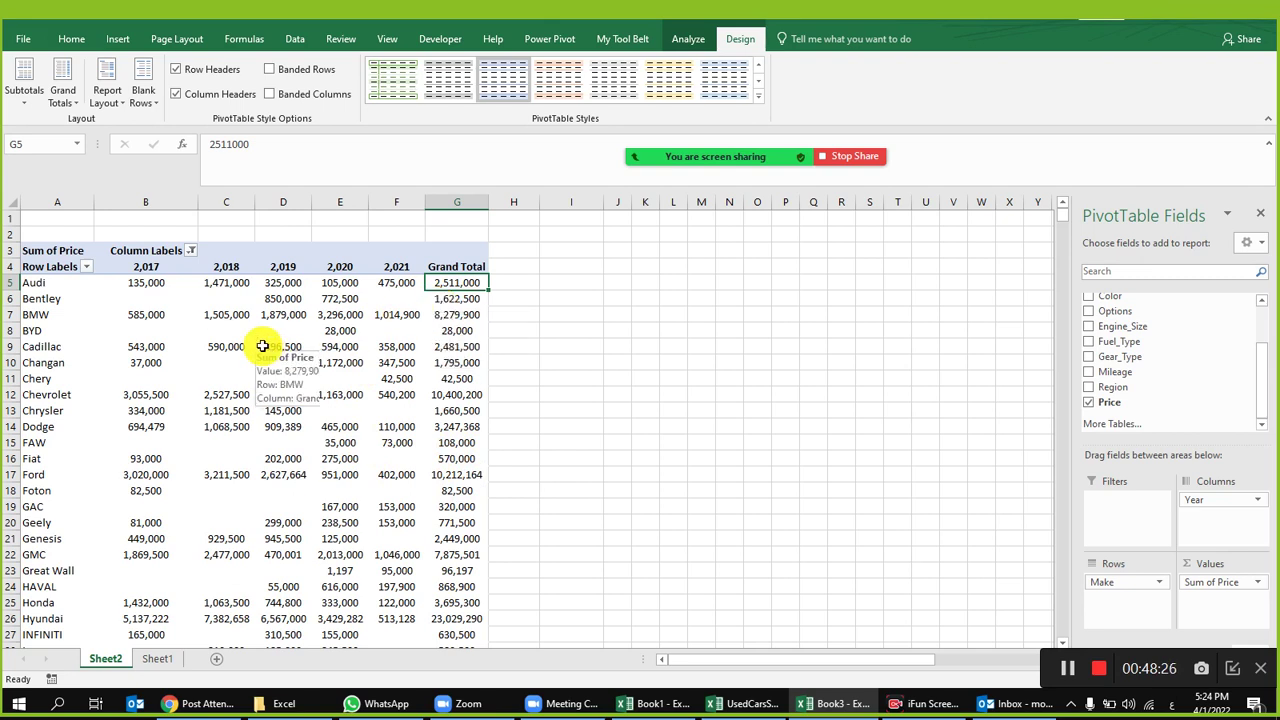
Step: Show the price sums as % of Row Total, e.g. Audi 58.58% for 2018
{"action": "right_click", "coordinate": [165, 283]}
{"action": "mouse_move", "coordinate": [272, 438]}
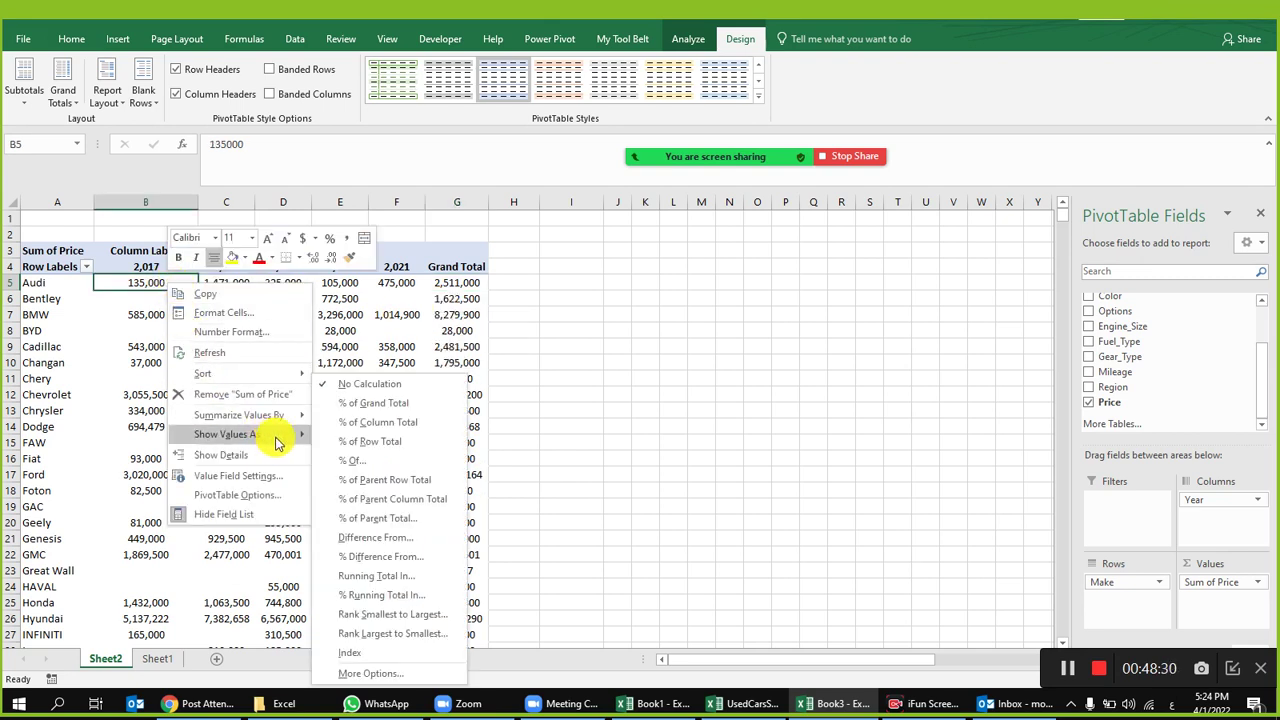
{"action": "left_click", "coordinate": [440, 449]}
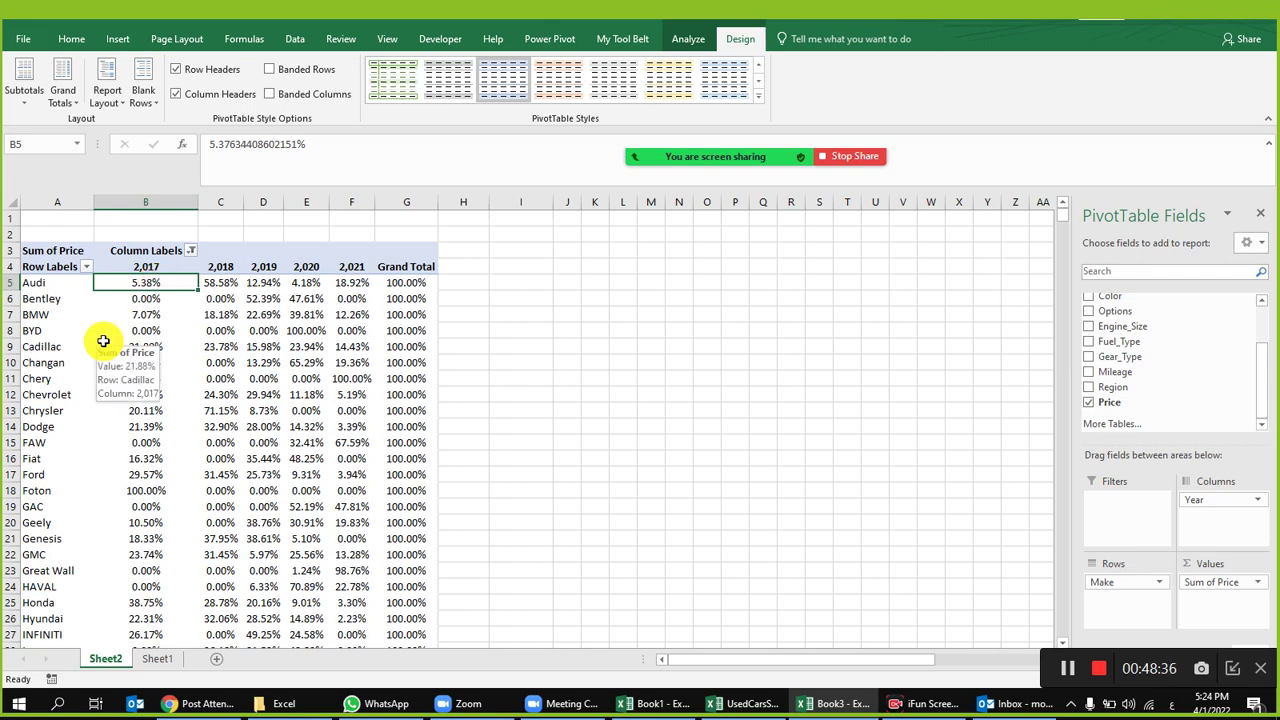
{"action": "left_click", "coordinate": [262, 282]}
{"action": "left_click", "coordinate": [309, 283]}
{"action": "left_click_drag", "start_coordinate": [165, 286], "coordinate": [350, 290]}
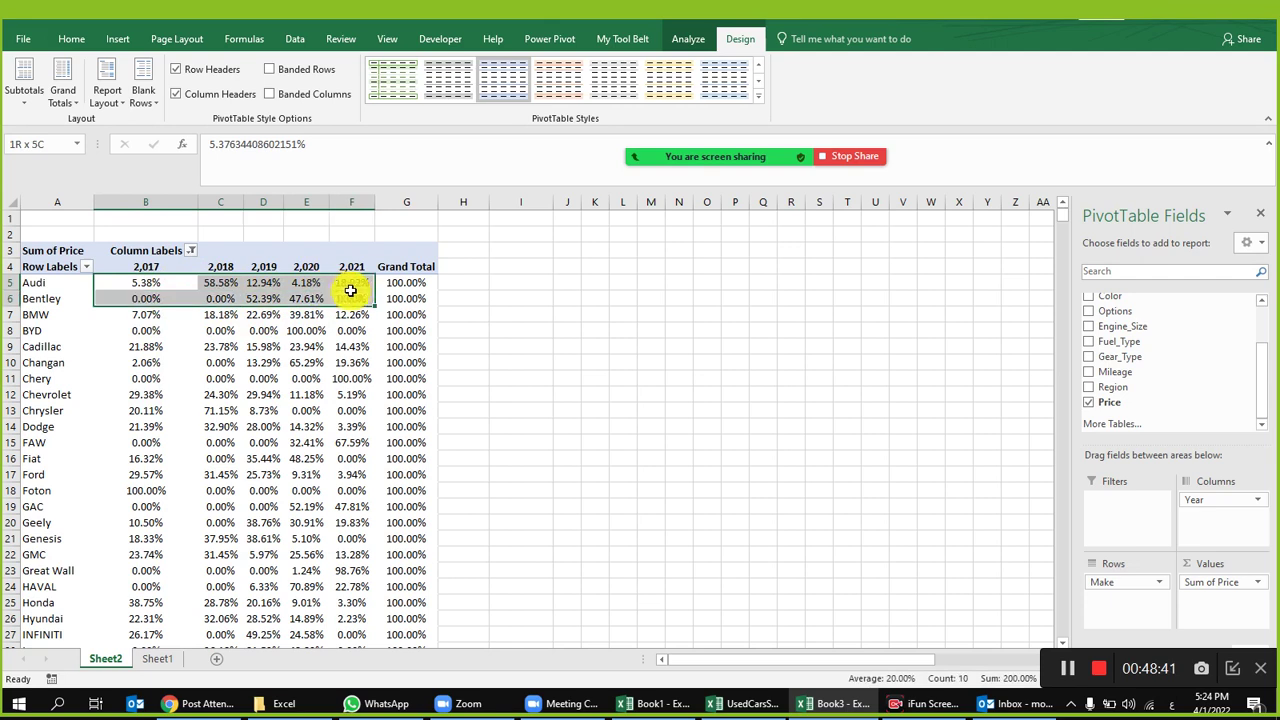
{"action": "left_click", "coordinate": [151, 286]}
Step: Preview the % Of calculation settings for cell B5 and cancel without applying
{"action": "right_click", "coordinate": [152, 285]}
{"action": "mouse_move", "coordinate": [279, 437]}
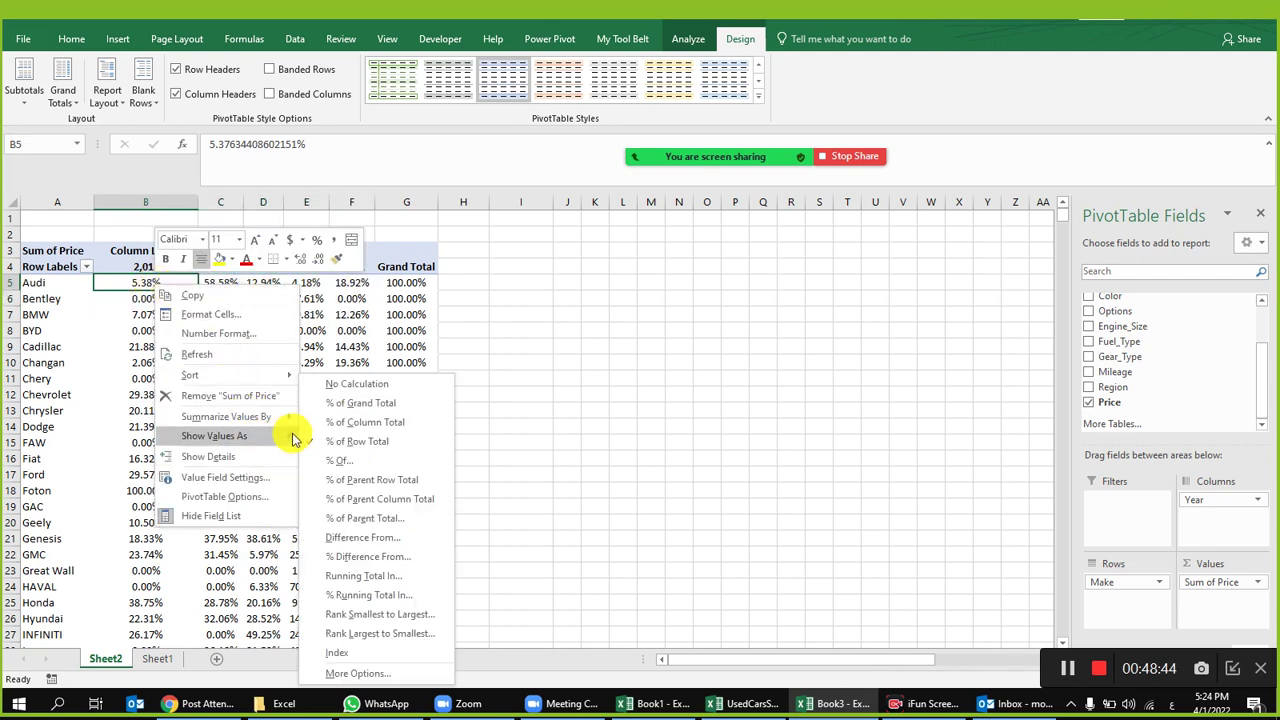
{"action": "left_click", "coordinate": [381, 462]}
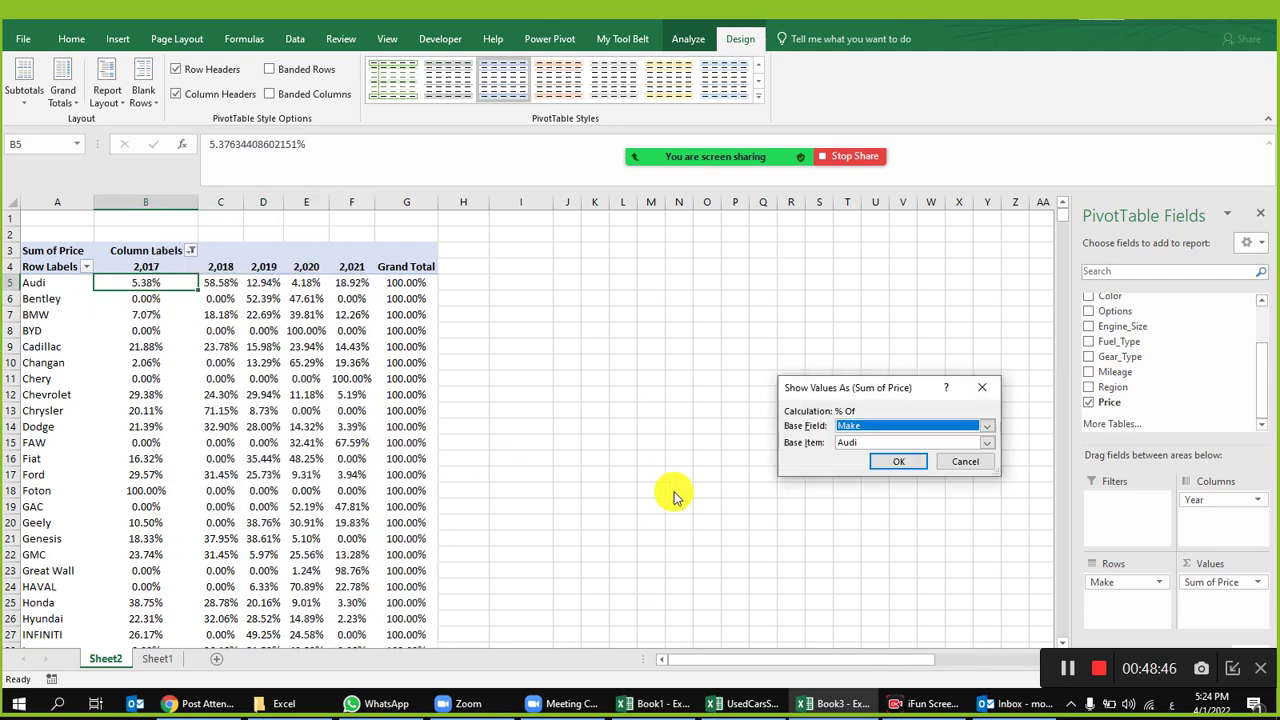
{"action": "left_click", "coordinate": [974, 461]}
Step: Preview the % Difference From settings for cells C5 and D5, cancelling each time
{"action": "right_click", "coordinate": [237, 284]}
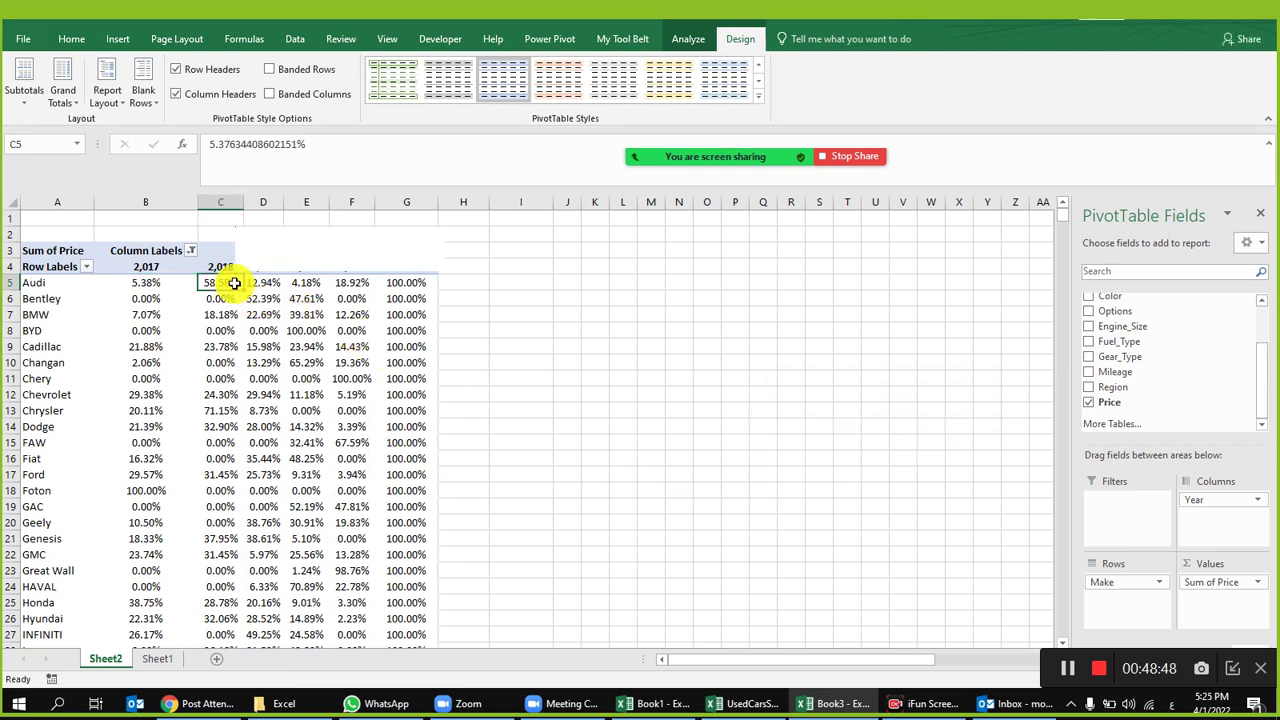
{"action": "mouse_move", "coordinate": [340, 438]}
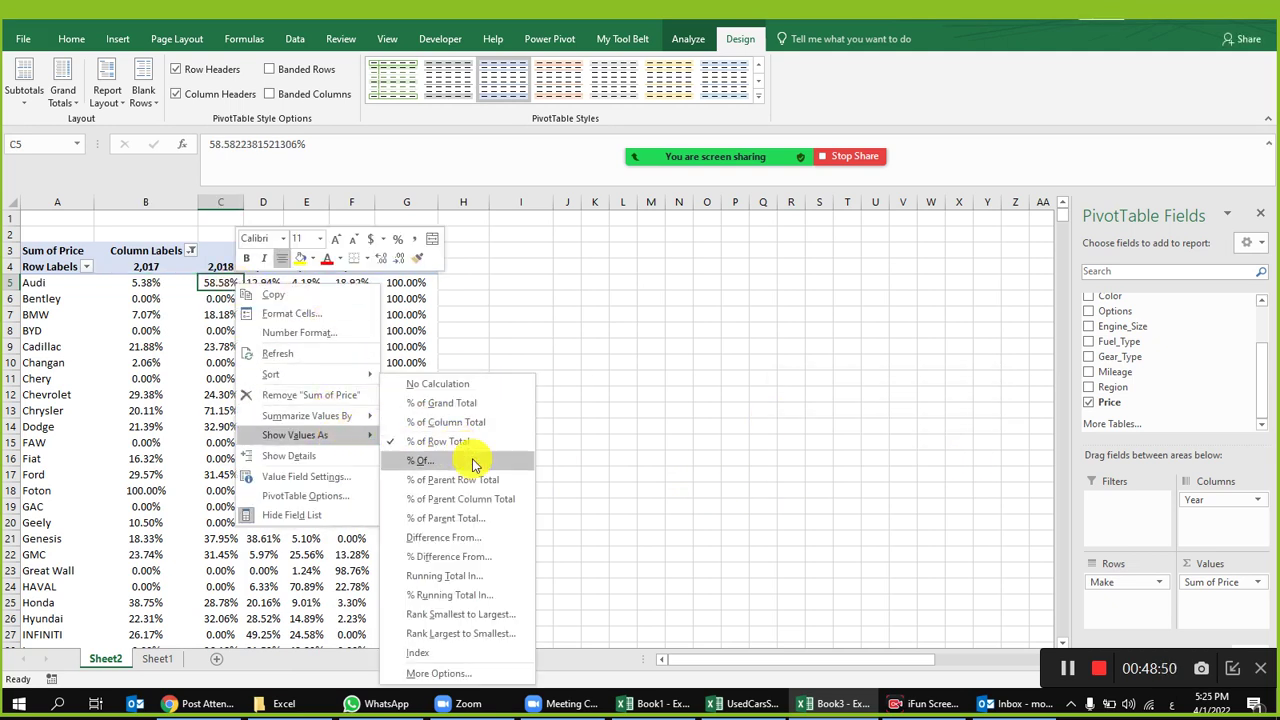
{"action": "left_click", "coordinate": [482, 556]}
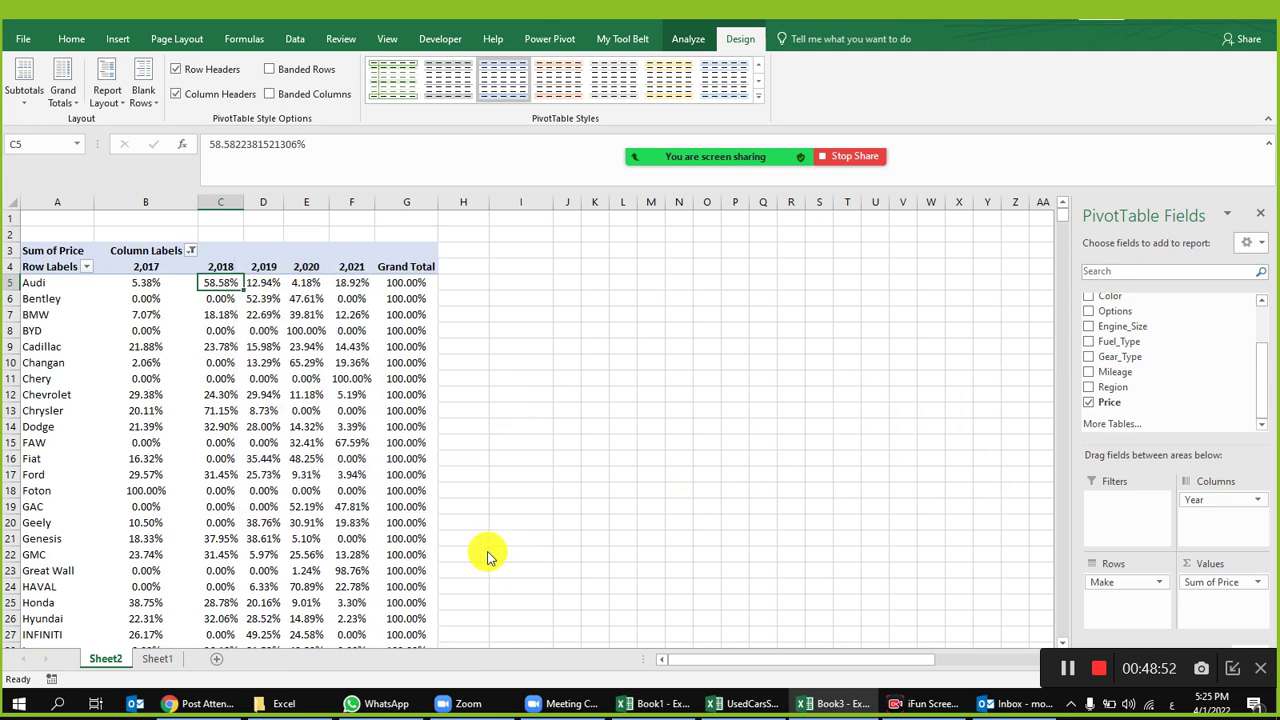
{"action": "left_click", "coordinate": [962, 465]}
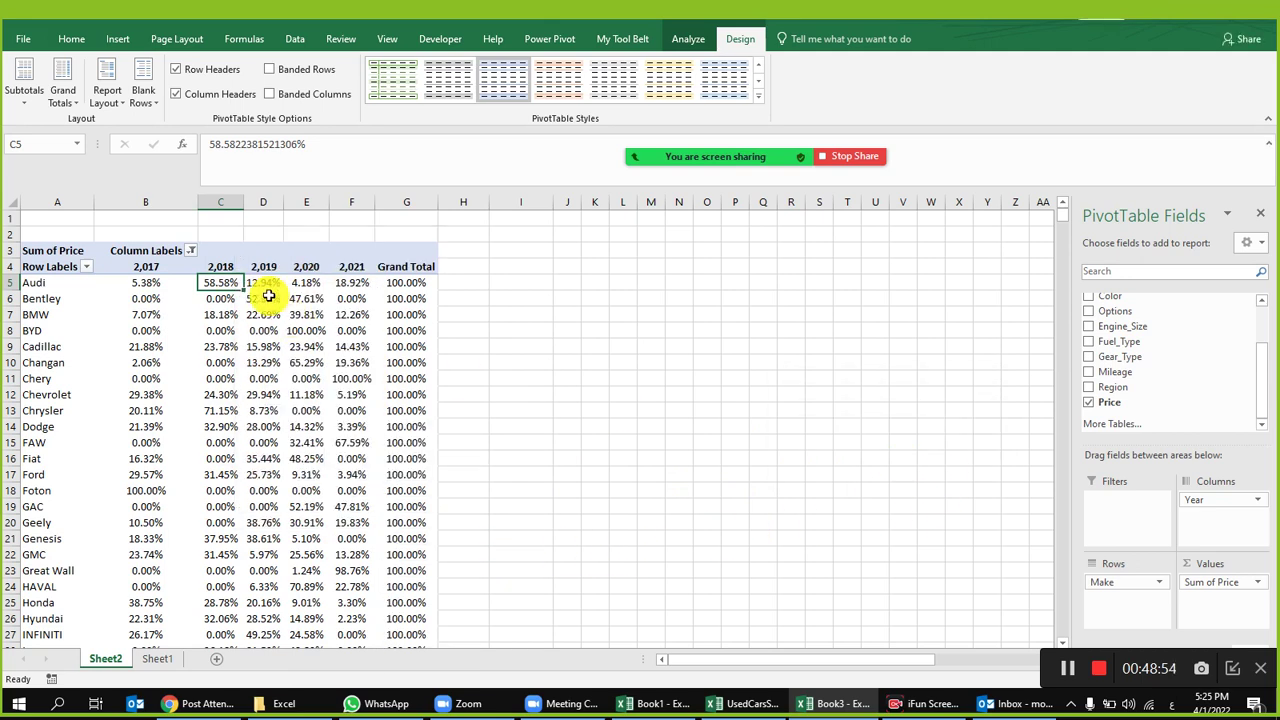
{"action": "right_click", "coordinate": [266, 283]}
{"action": "mouse_move", "coordinate": [372, 437]}
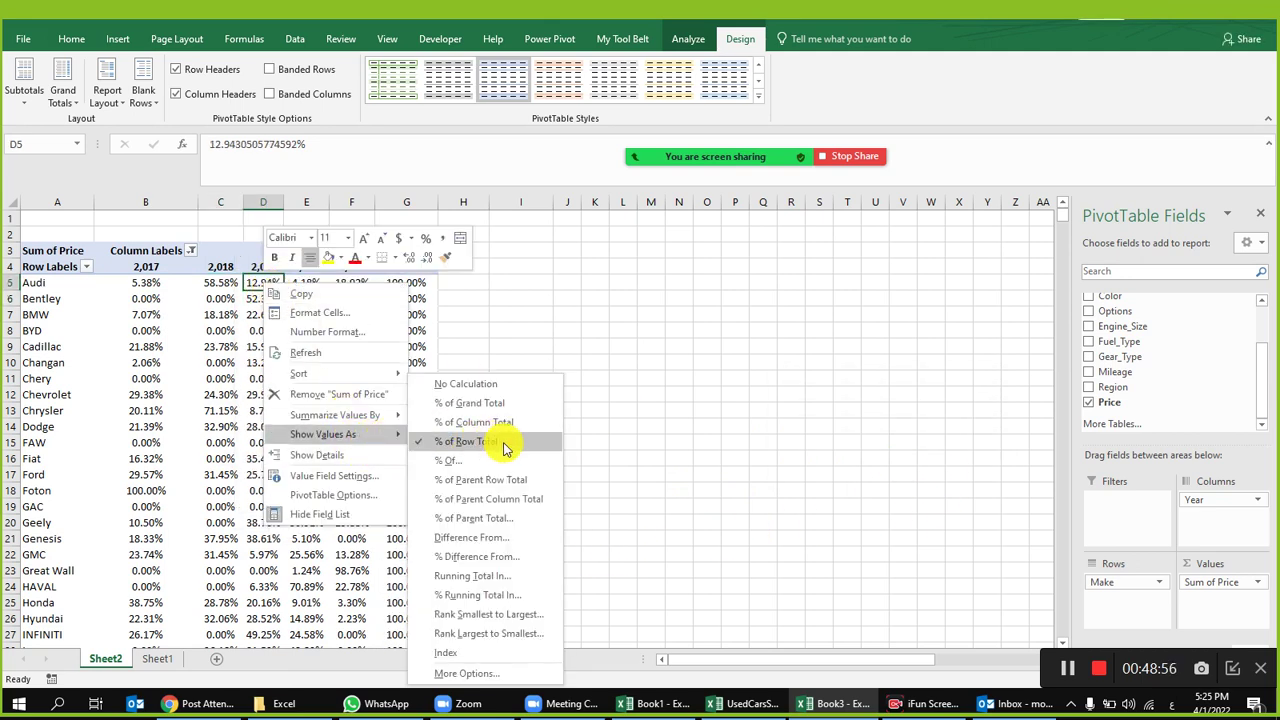
{"action": "left_click", "coordinate": [519, 557]}
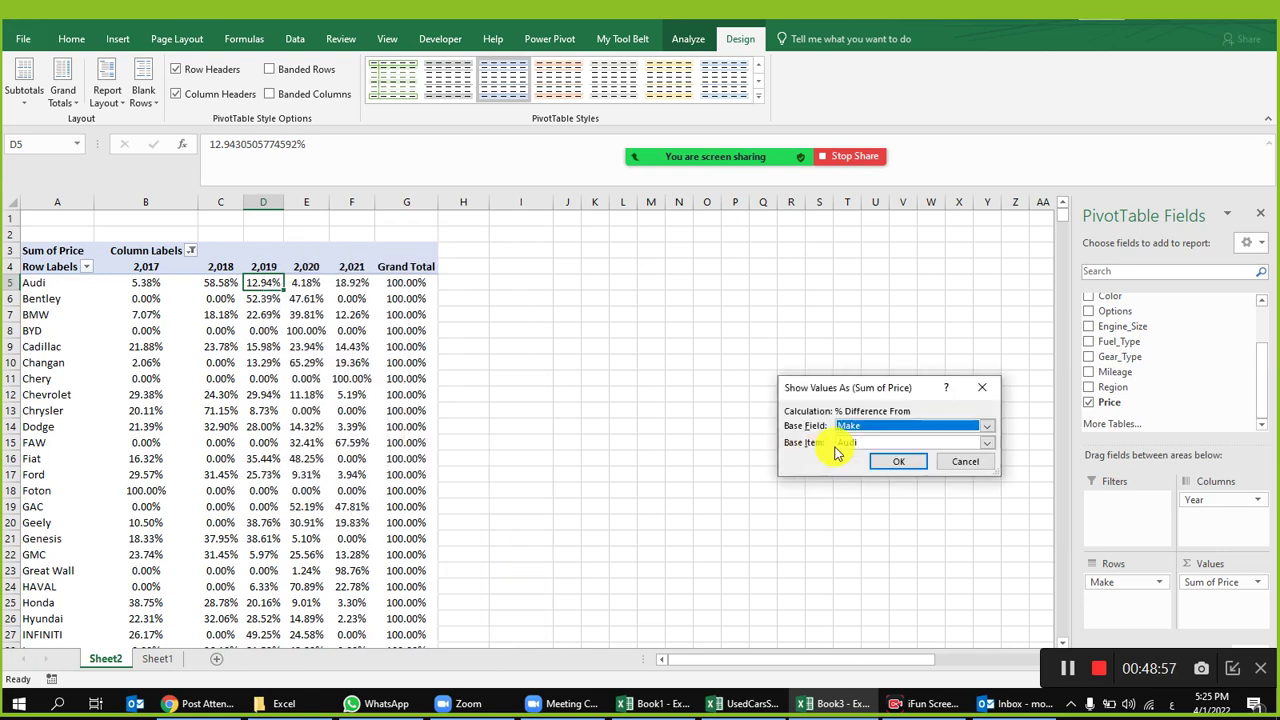
{"action": "left_click", "coordinate": [964, 460]}
{"action": "right_click", "coordinate": [260, 288]}
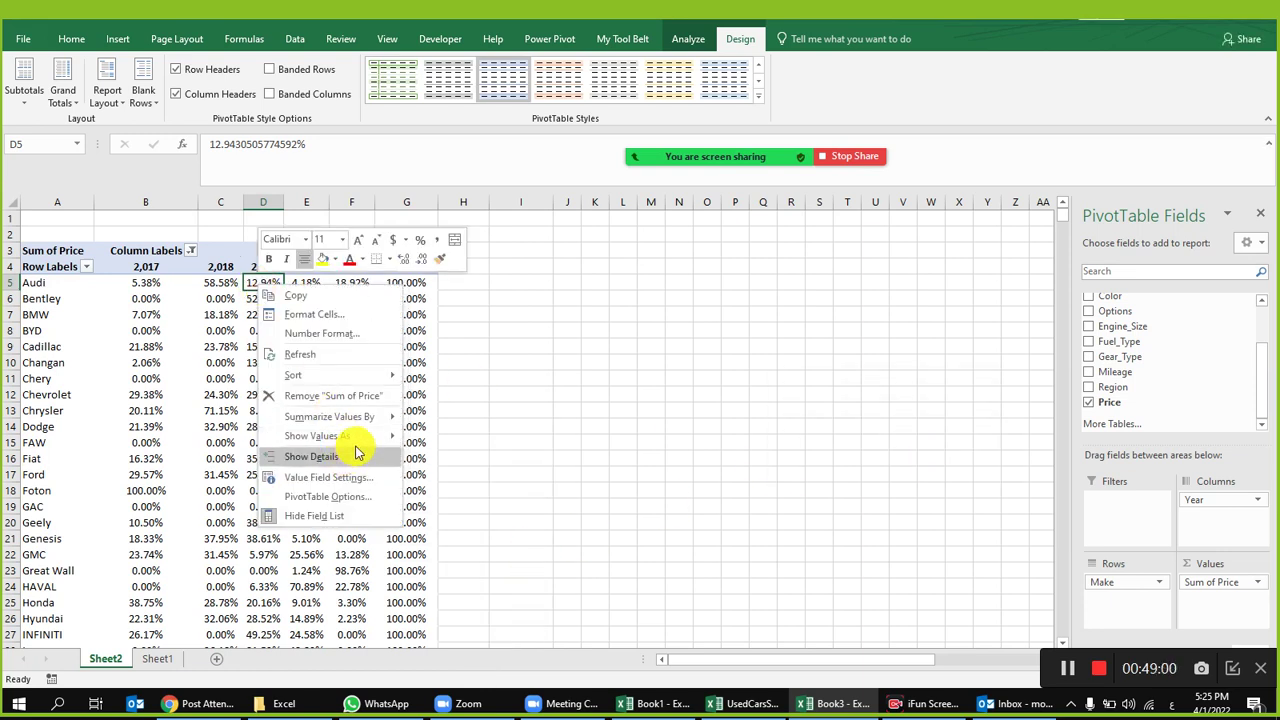
{"action": "mouse_move", "coordinate": [364, 444]}
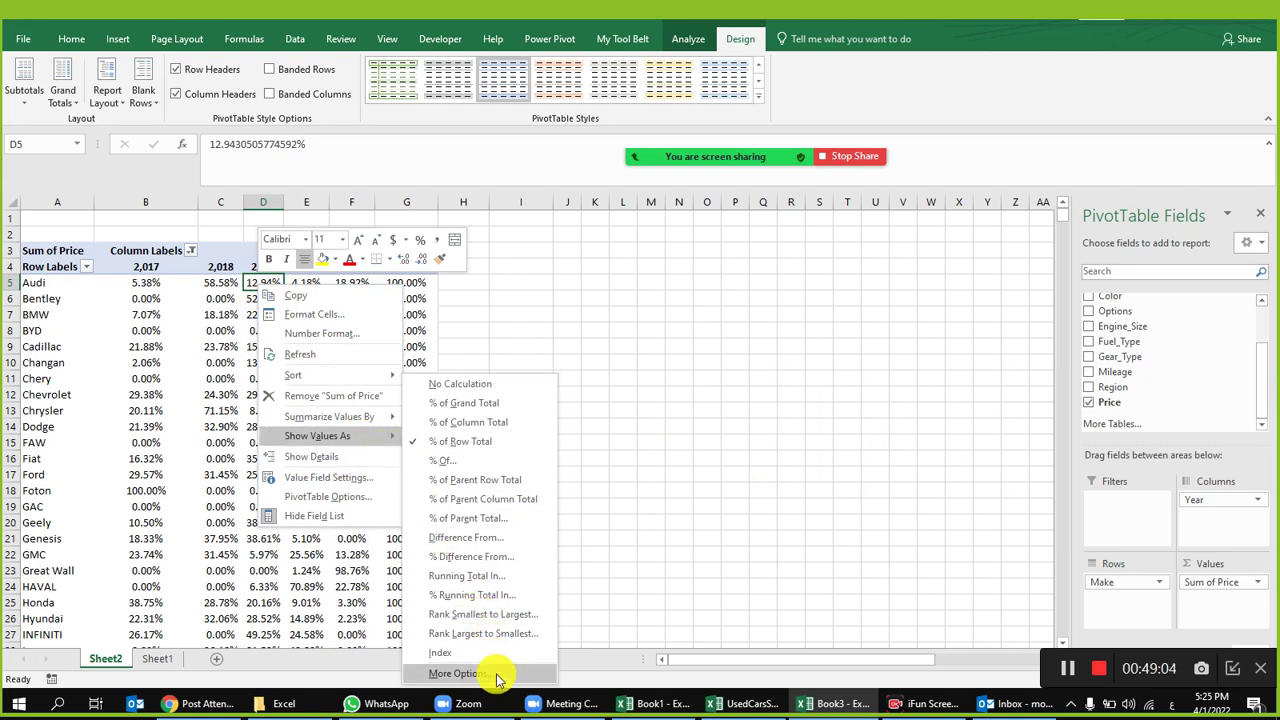
Step: Apply % Difference From with another make as base, then undo back to Sum of Price
{"action": "left_click", "coordinate": [470, 673]}
{"action": "left_click", "coordinate": [855, 390]}
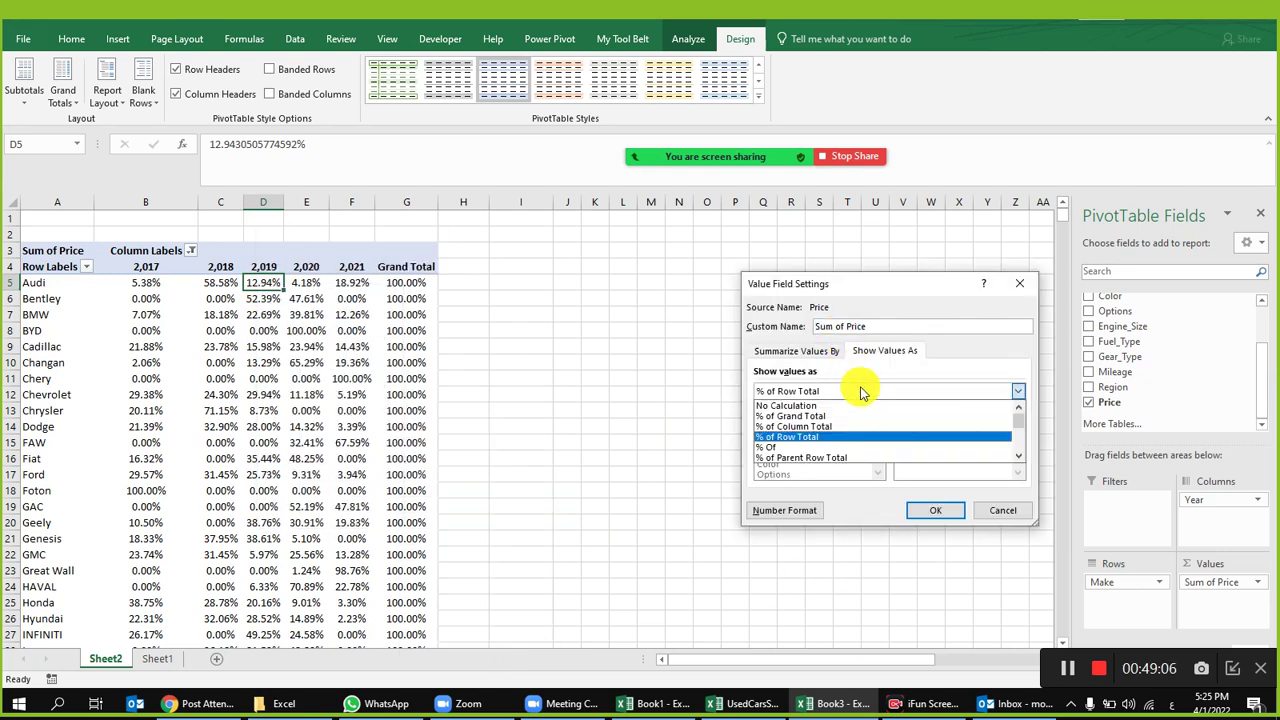
{"action": "scroll", "coordinate": [852, 426], "scroll_direction": "down", "scroll_amount": 2}
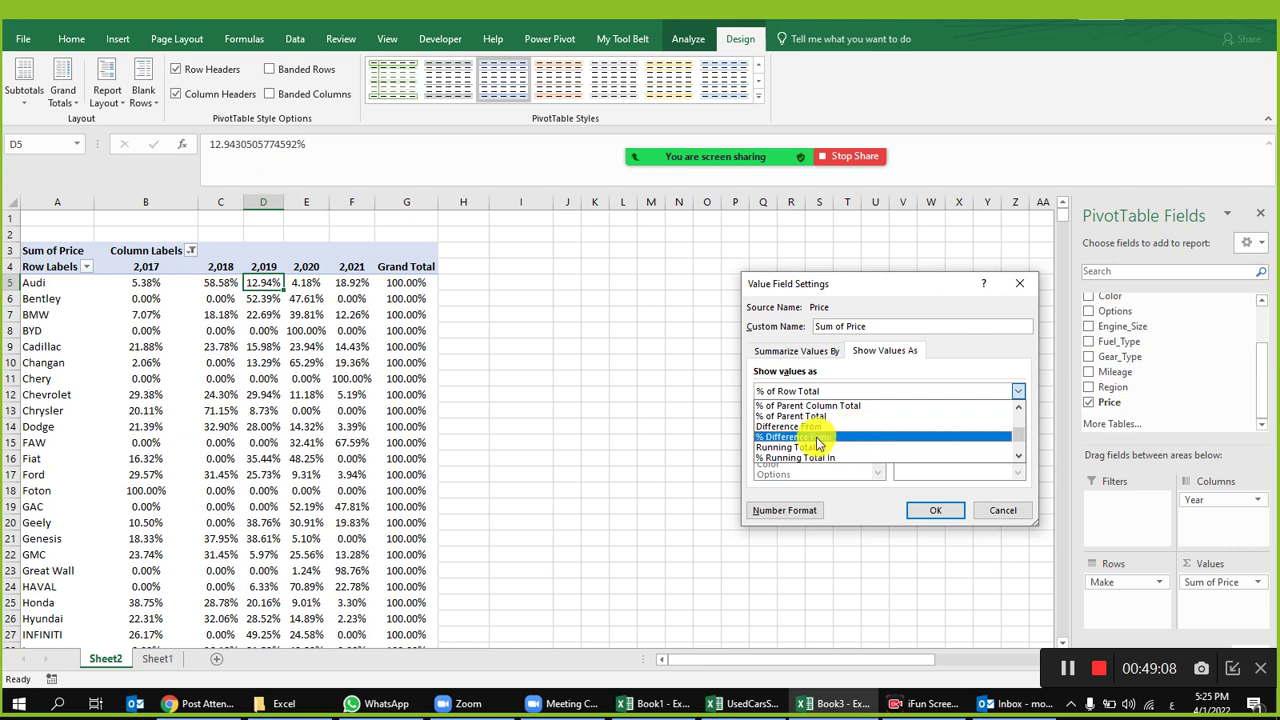
{"action": "left_click", "coordinate": [814, 436]}
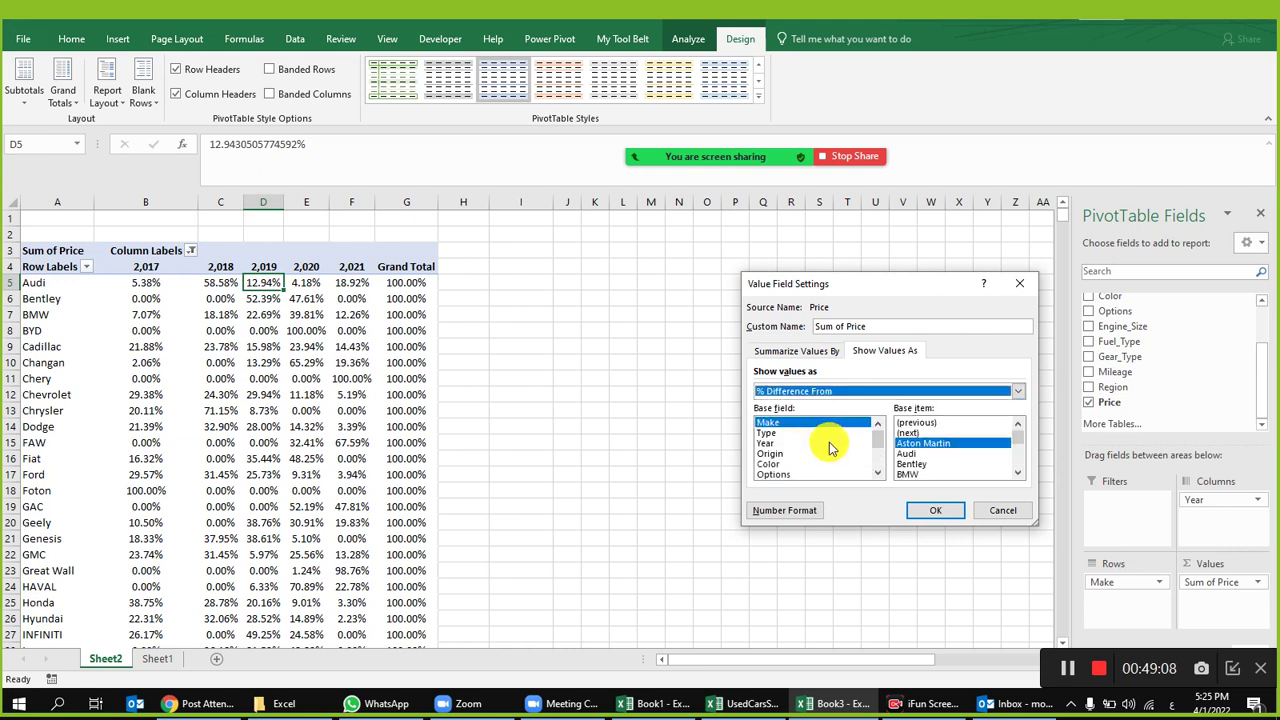
{"action": "scroll", "coordinate": [1012, 440], "scroll_direction": "down", "scroll_amount": 2}
{"action": "left_click", "coordinate": [929, 449]}
{"action": "left_click", "coordinate": [935, 510]}
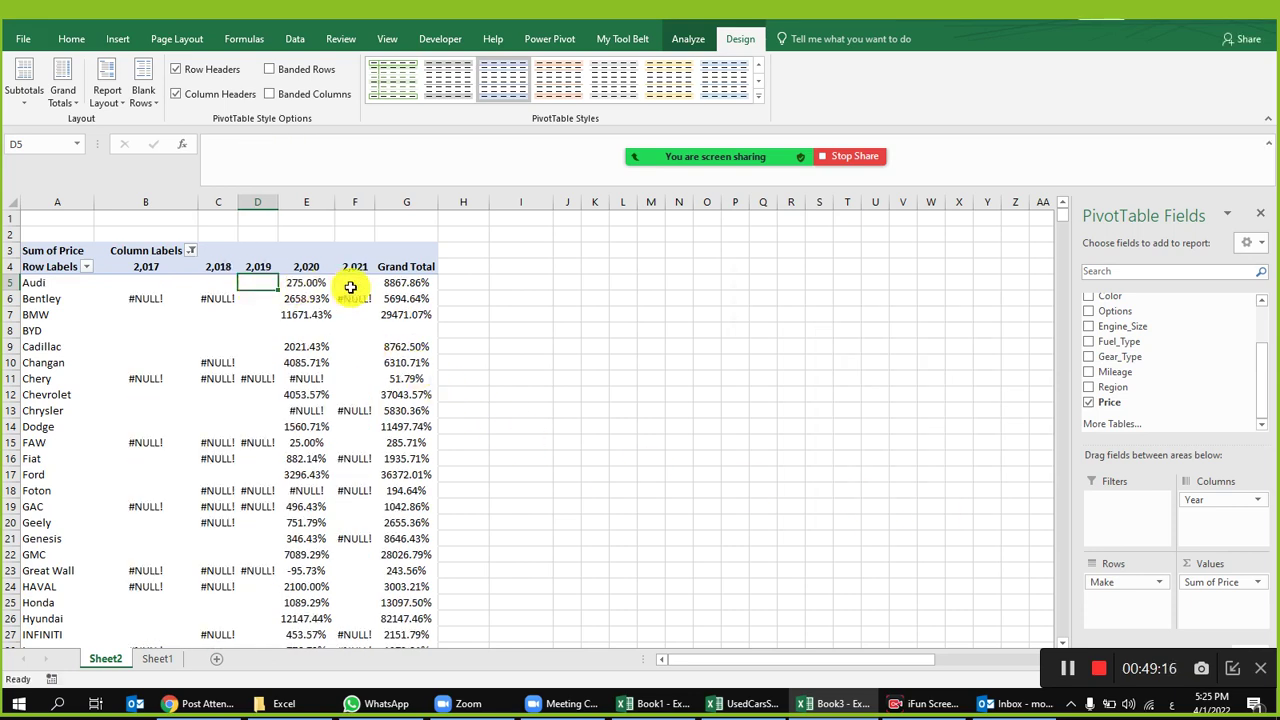
{"action": "key", "text": "ctrl+z"}
{"action": "key", "text": "ctrl+z"}
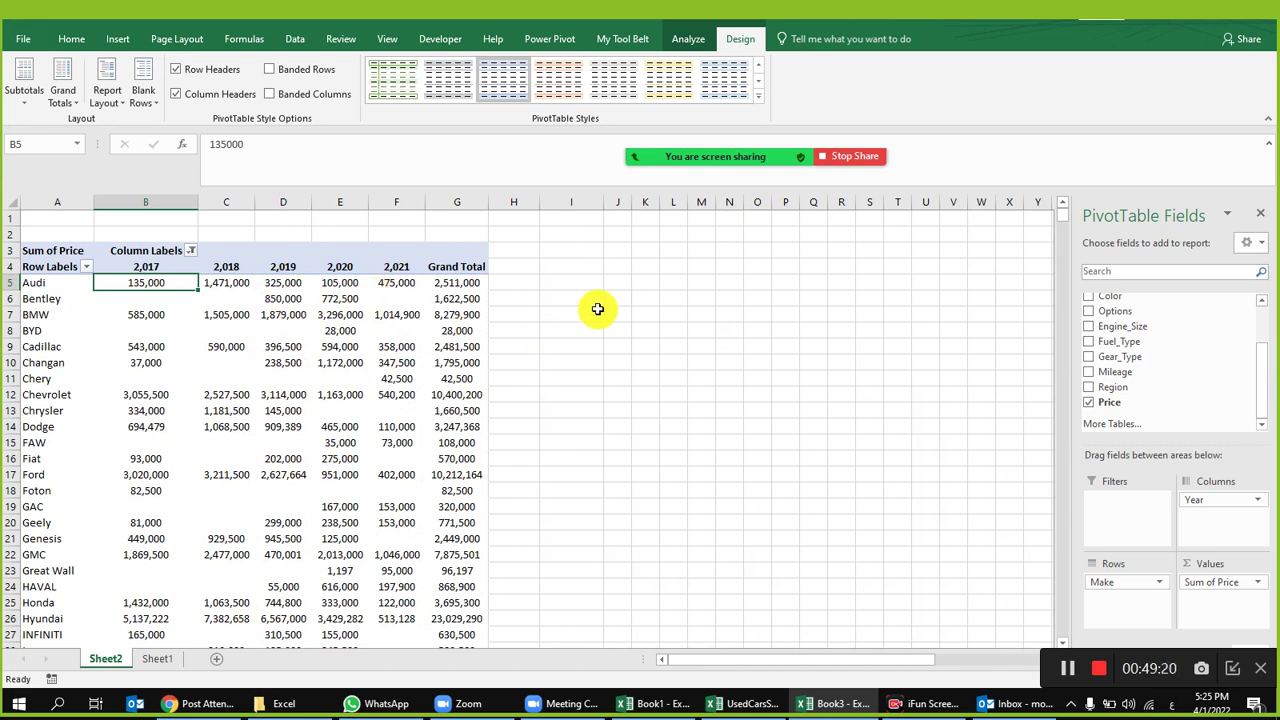
{"action": "left_click_drag", "start_coordinate": [142, 285], "coordinate": [443, 280]}
{"action": "left_click", "coordinate": [443, 280]}
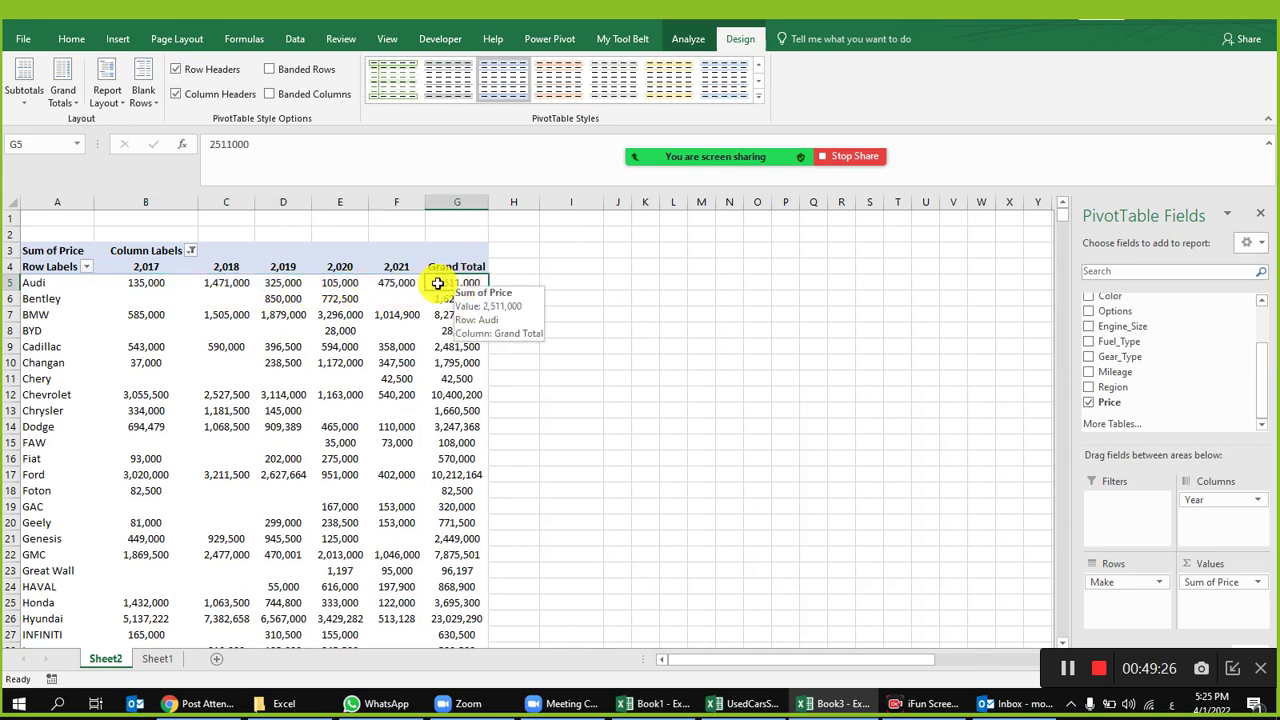
{"action": "left_click_drag", "start_coordinate": [163, 266], "coordinate": [415, 270]}
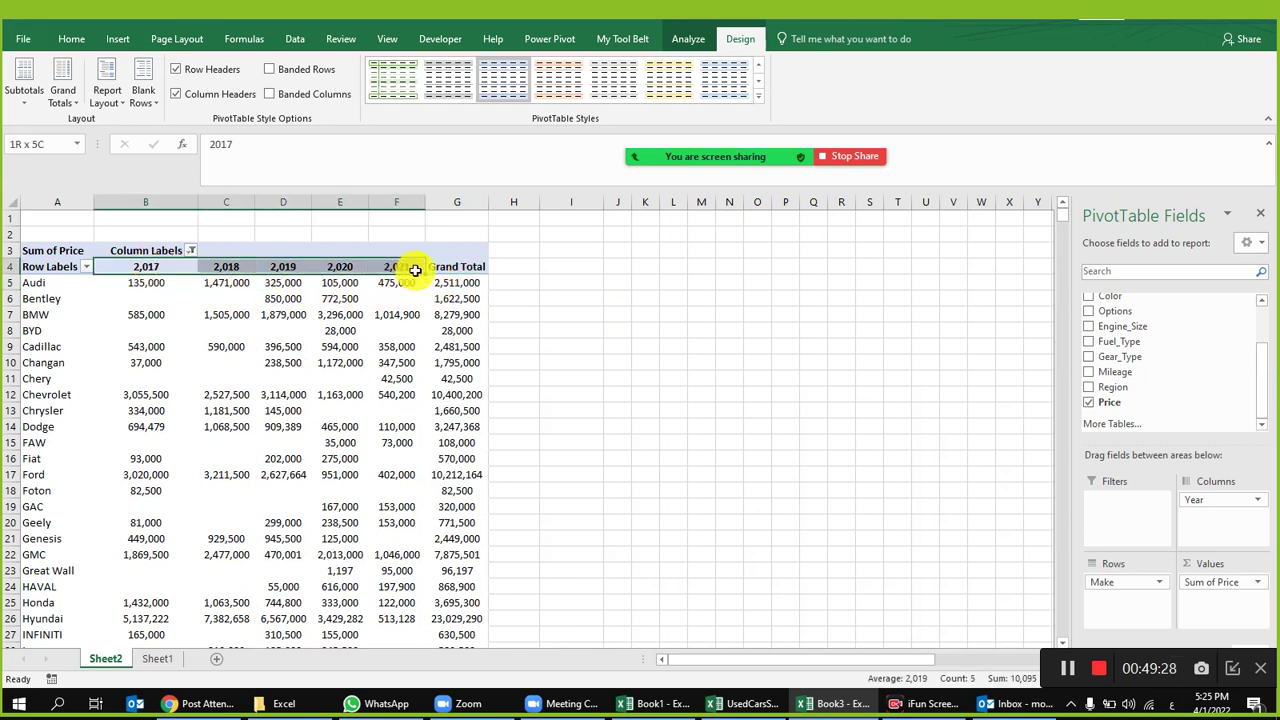
{"action": "left_click", "coordinate": [140, 283]}
{"action": "right_click", "coordinate": [173, 284]}
{"action": "left_click", "coordinate": [443, 293]}
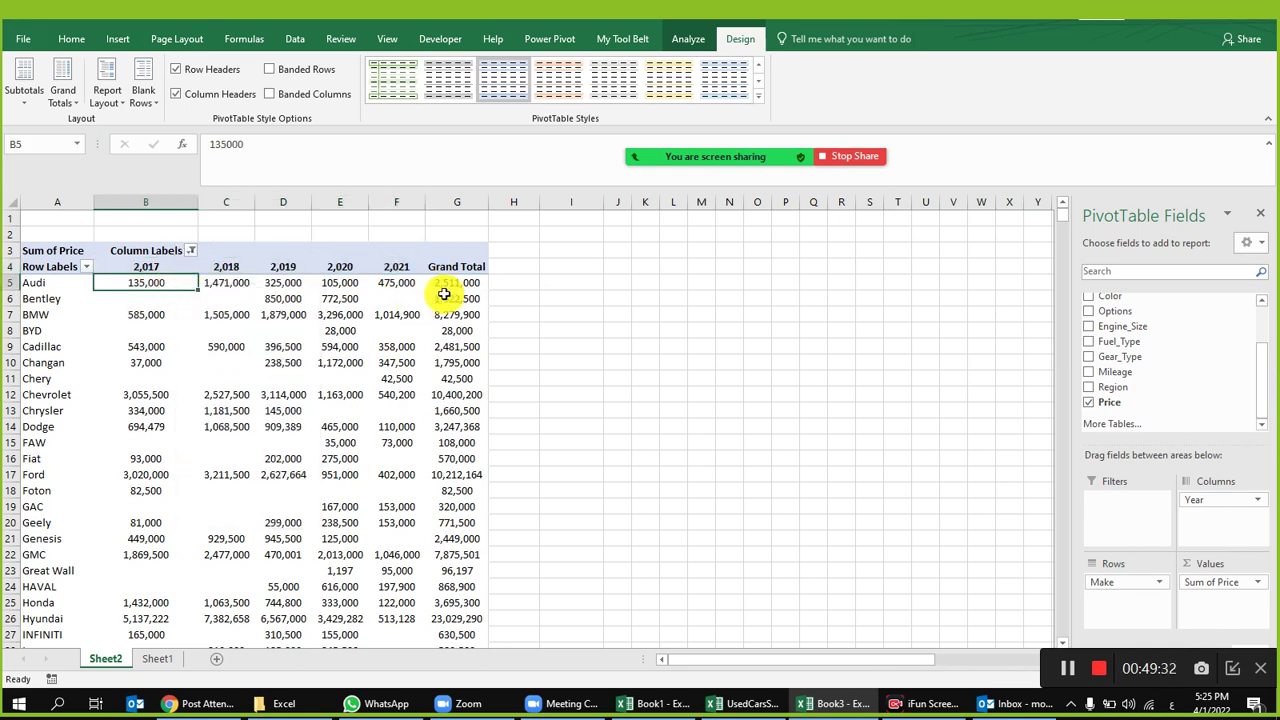
{"action": "right_click", "coordinate": [153, 286]}
{"action": "mouse_move", "coordinate": [265, 446]}
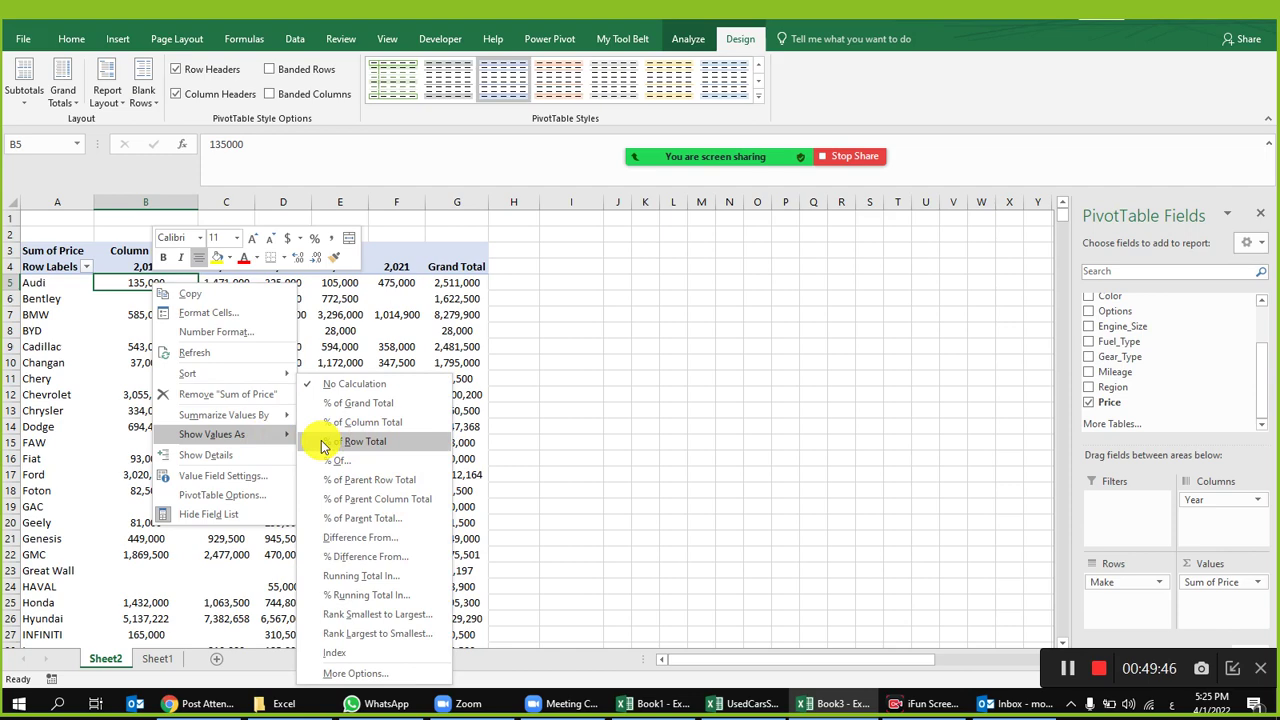
{"action": "left_click", "coordinate": [322, 447]}
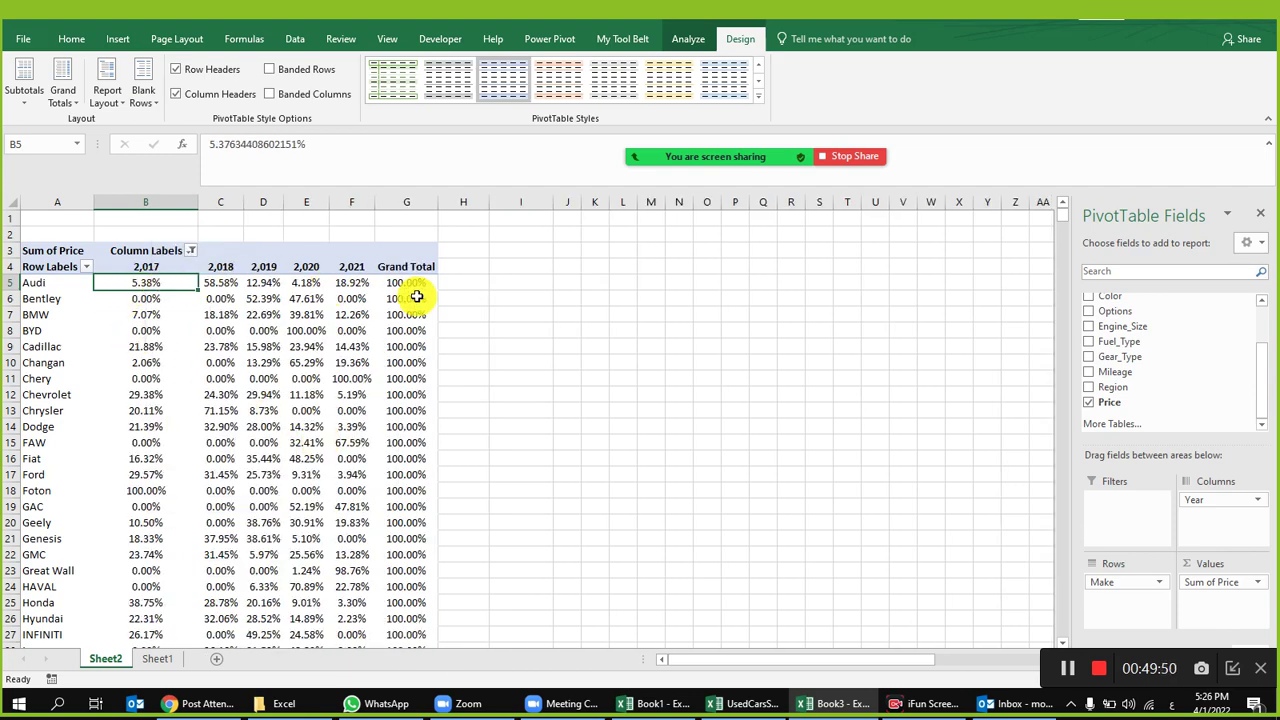
{"action": "left_click", "coordinate": [223, 284]}
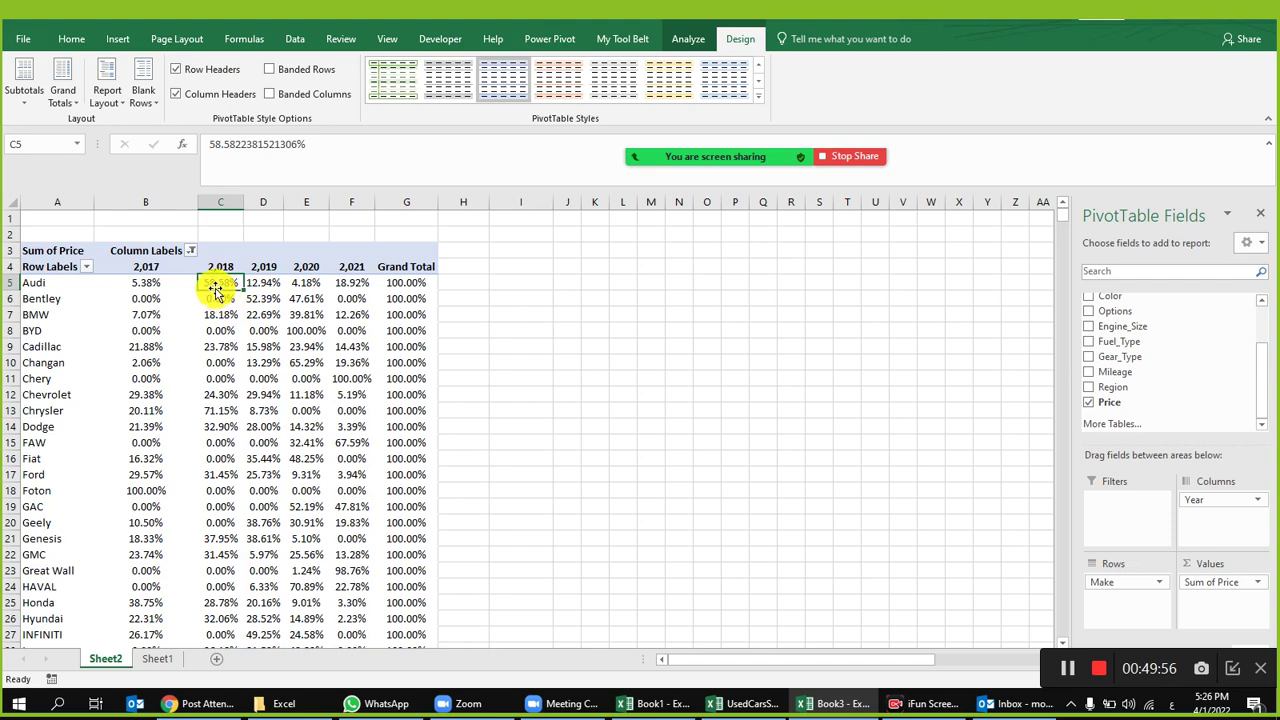
{"action": "right_click", "coordinate": [220, 283]}
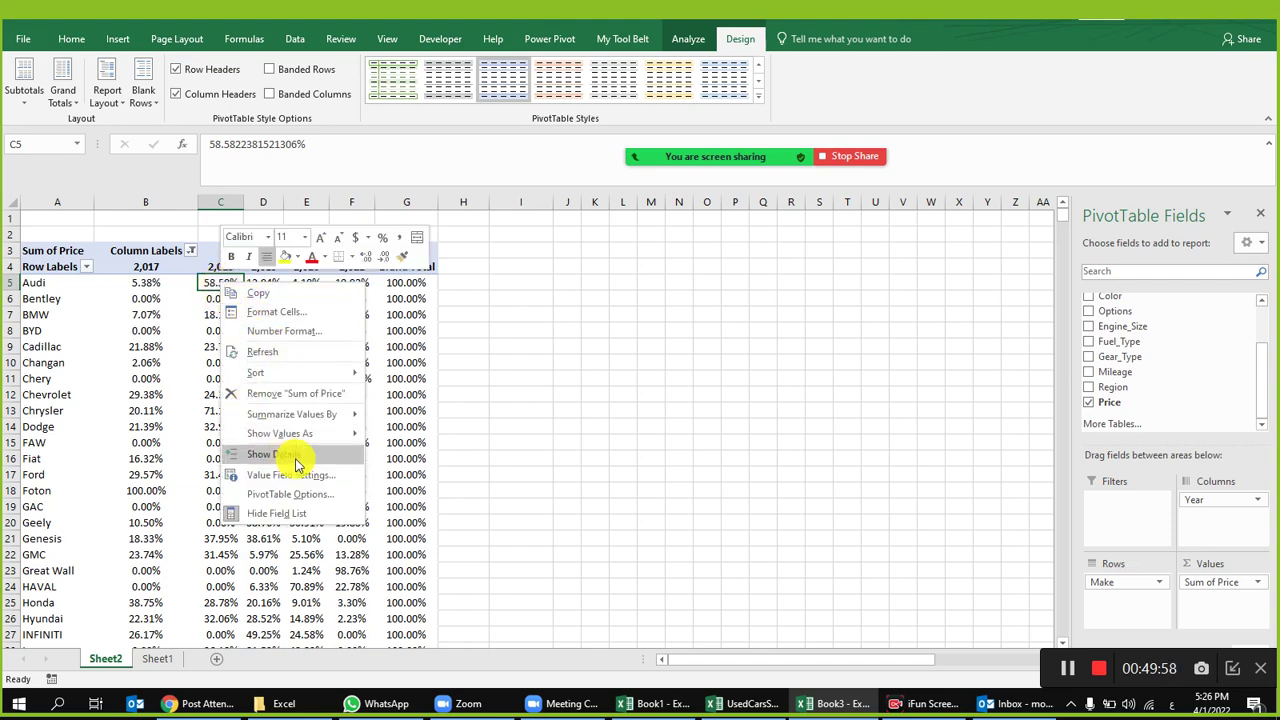
{"action": "mouse_move", "coordinate": [325, 436]}
{"action": "left_click", "coordinate": [416, 381]}
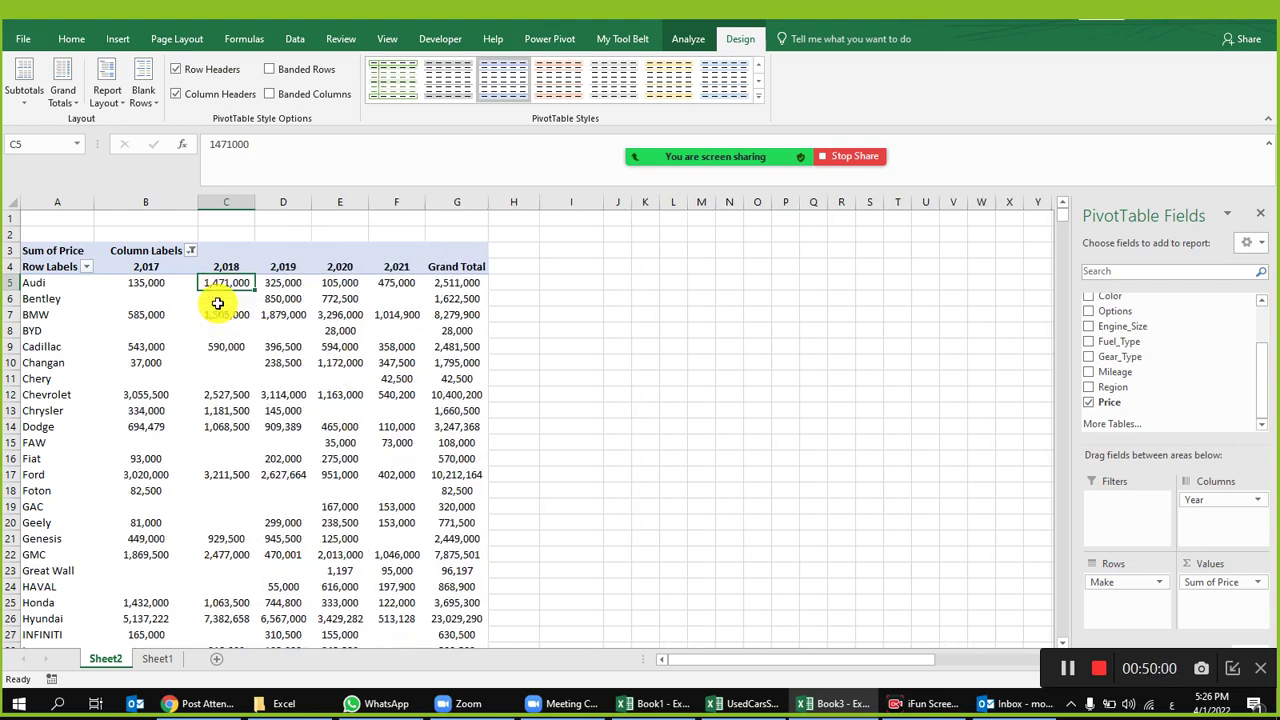
{"action": "left_click", "coordinate": [130, 283]}
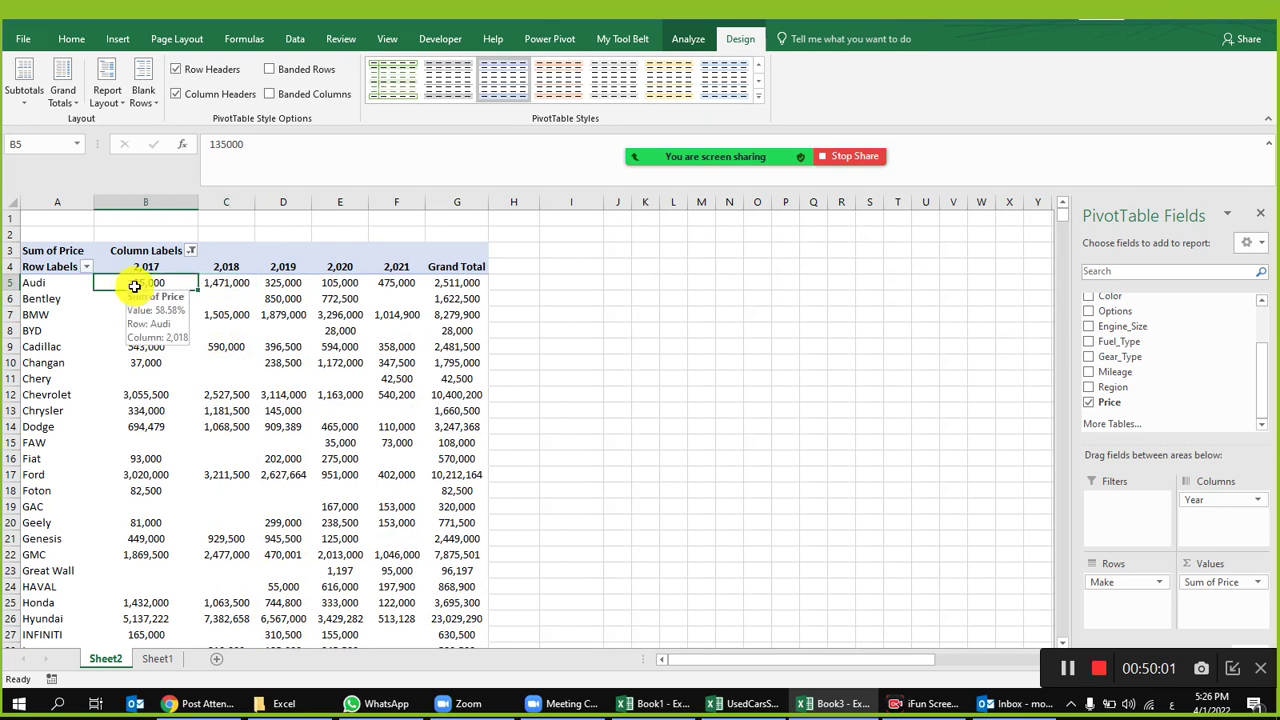
{"action": "left_click", "coordinate": [283, 284]}
{"action": "left_click", "coordinate": [343, 283]}
{"action": "left_click", "coordinate": [391, 283]}
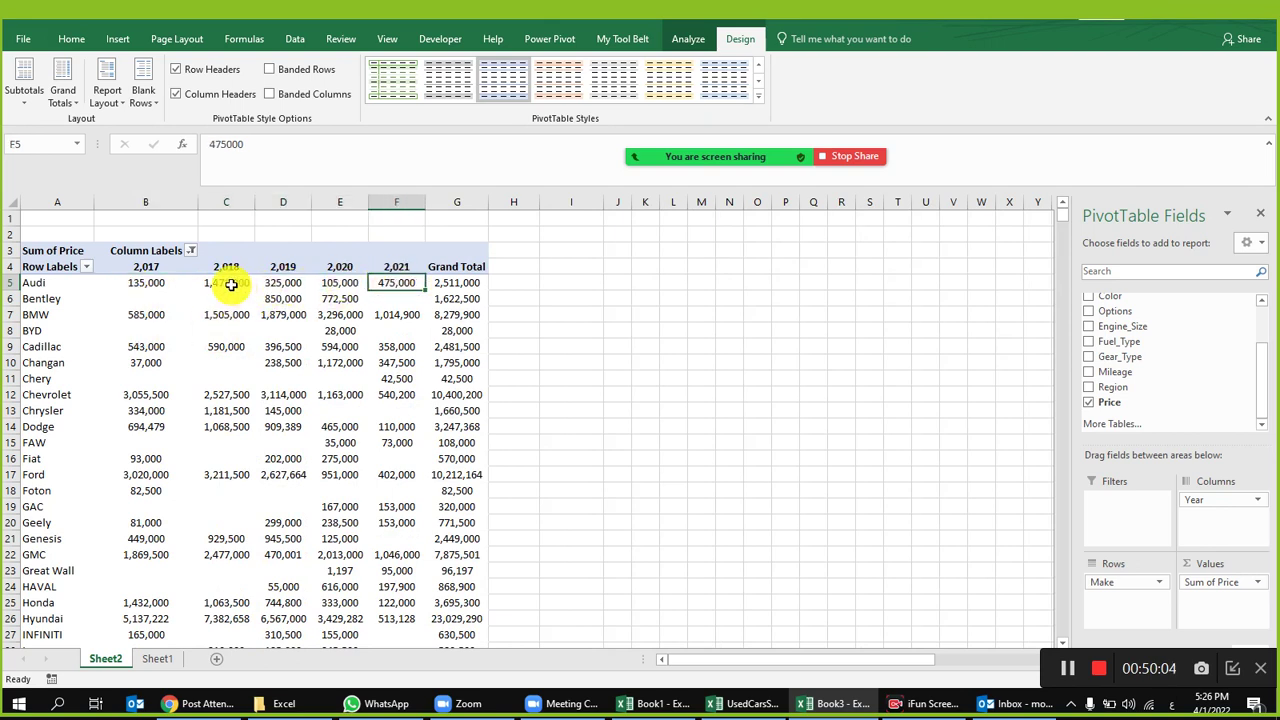
{"action": "left_click", "coordinate": [228, 283]}
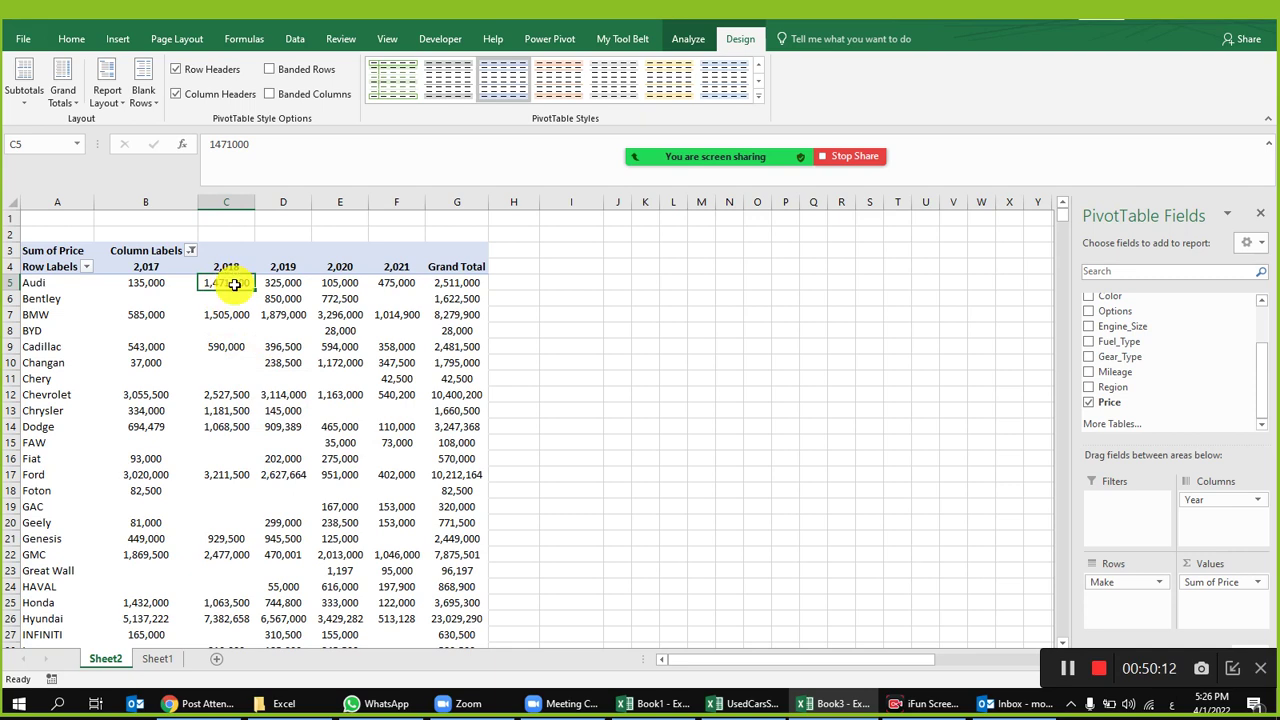
{"action": "right_click", "coordinate": [234, 284]}
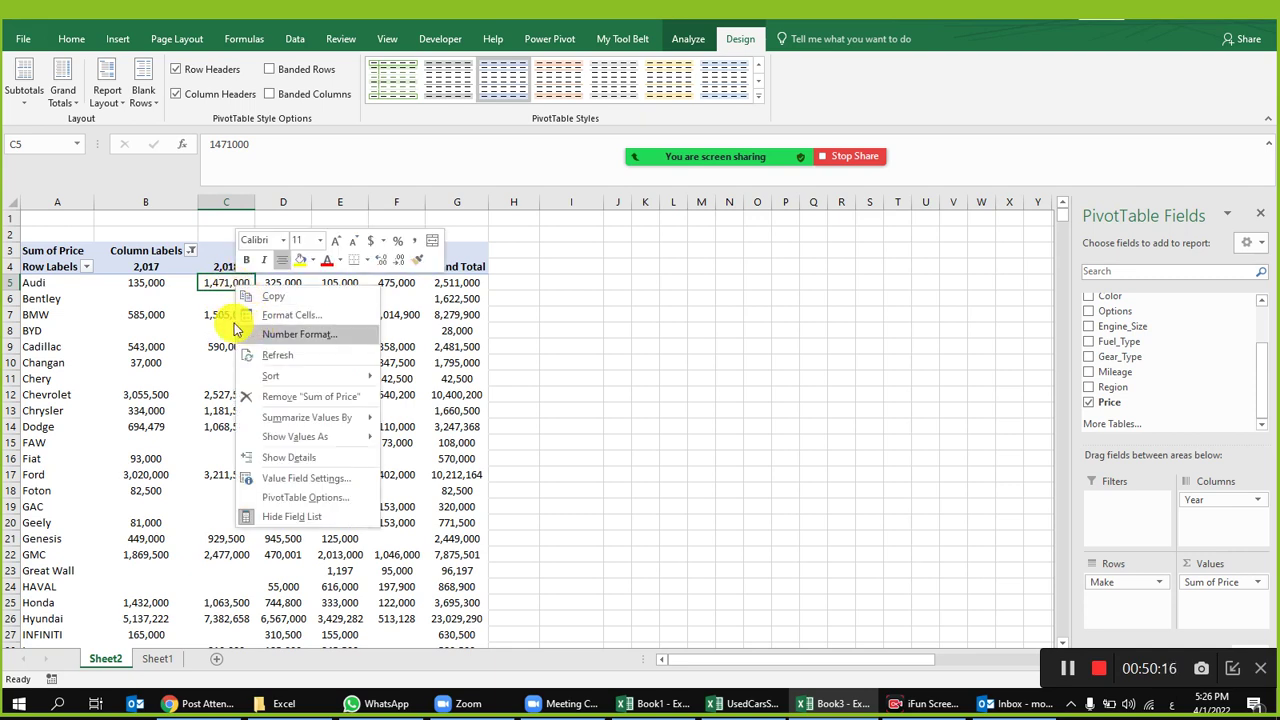
{"action": "left_click", "coordinate": [460, 276]}
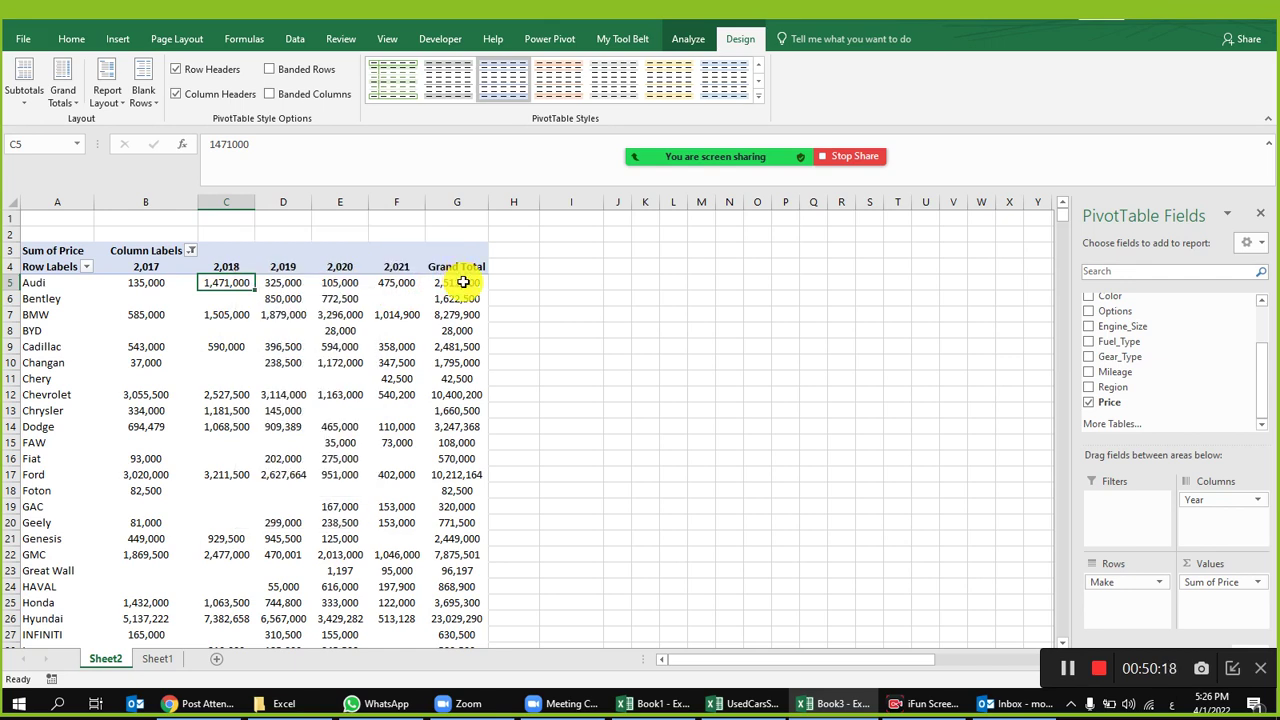
{"action": "left_click", "coordinate": [463, 283]}
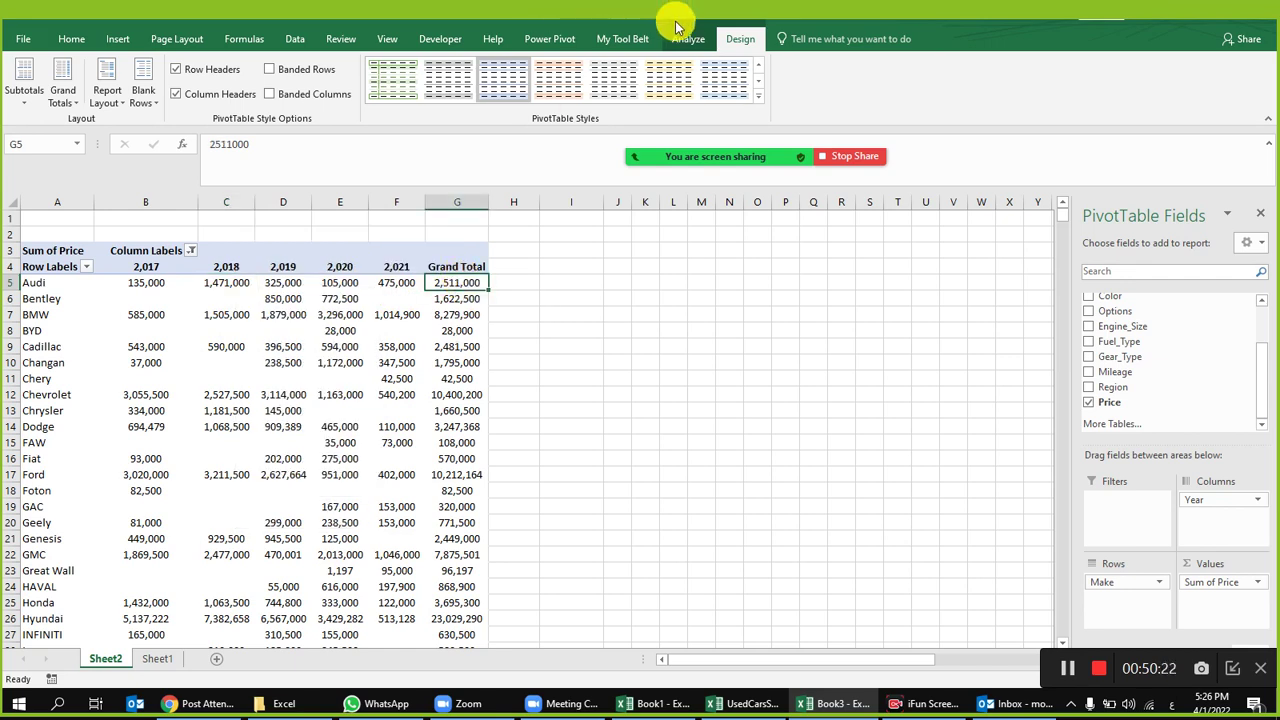
Step: Show the Zoom Participants list of 10 attendees, briefly checking Chat, and scroll through it
{"action": "mouse_move", "coordinate": [737, 165]}
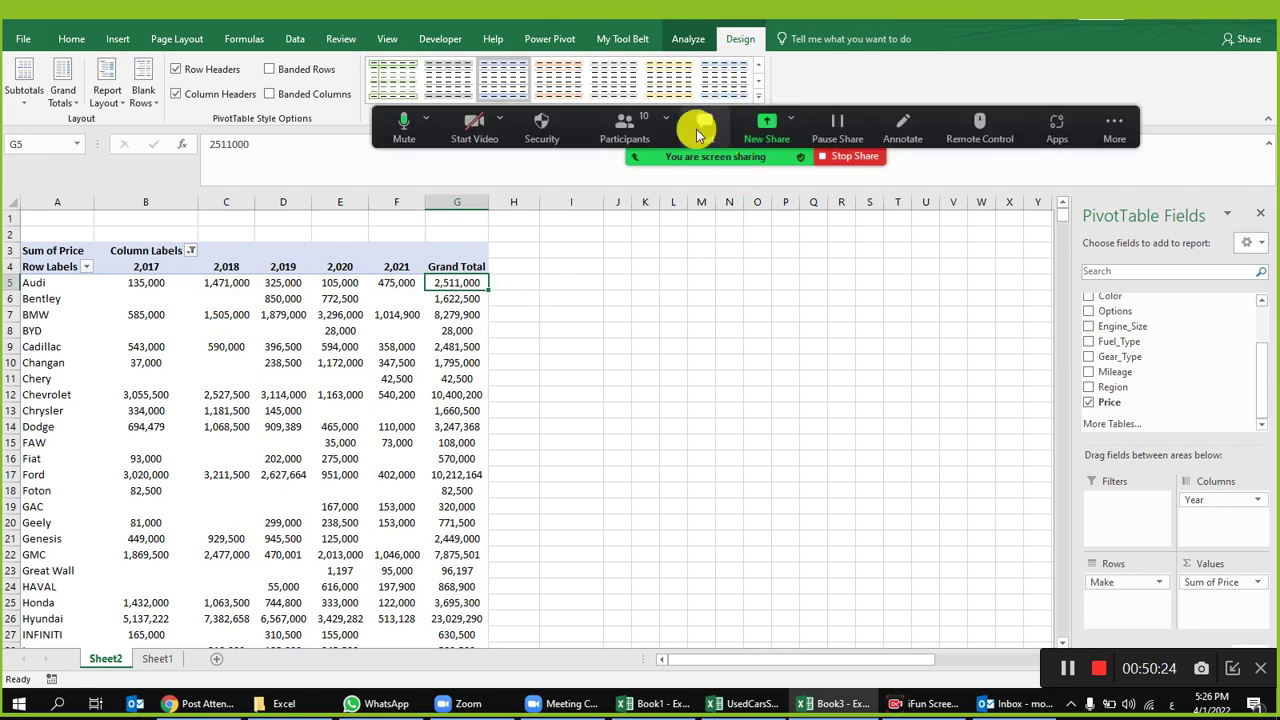
{"action": "left_click", "coordinate": [624, 128]}
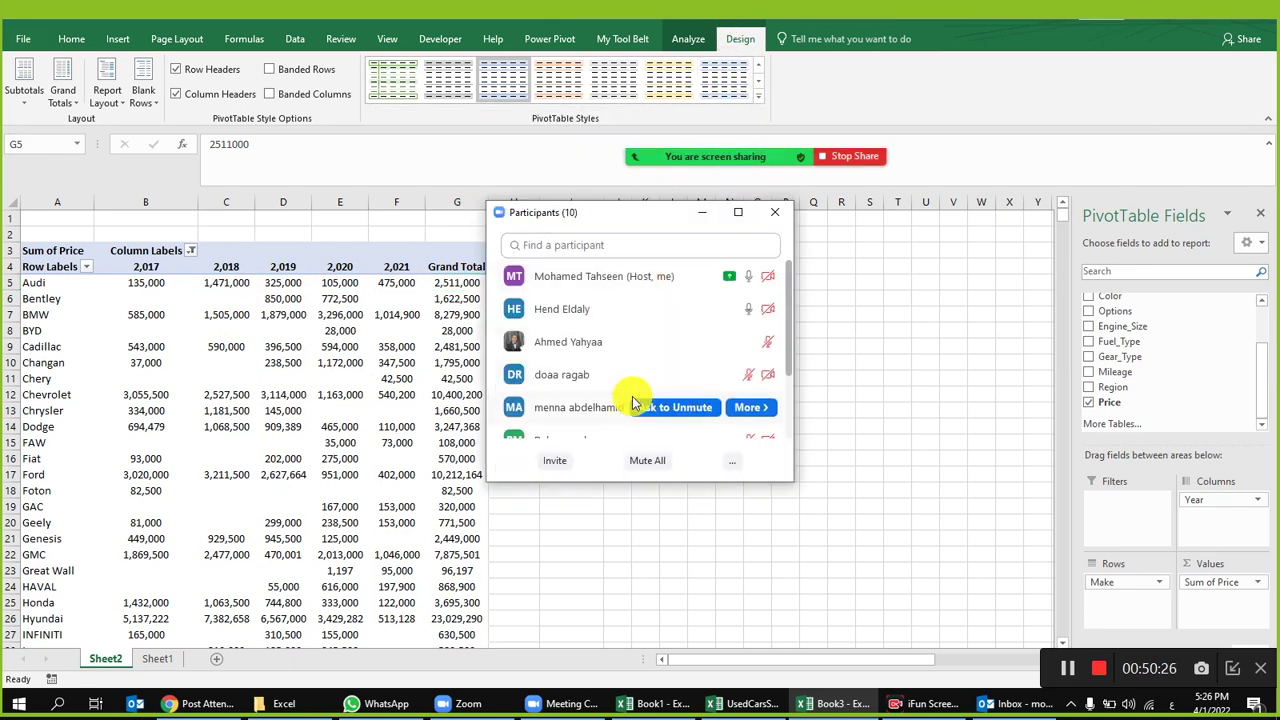
{"action": "mouse_move", "coordinate": [704, 382]}
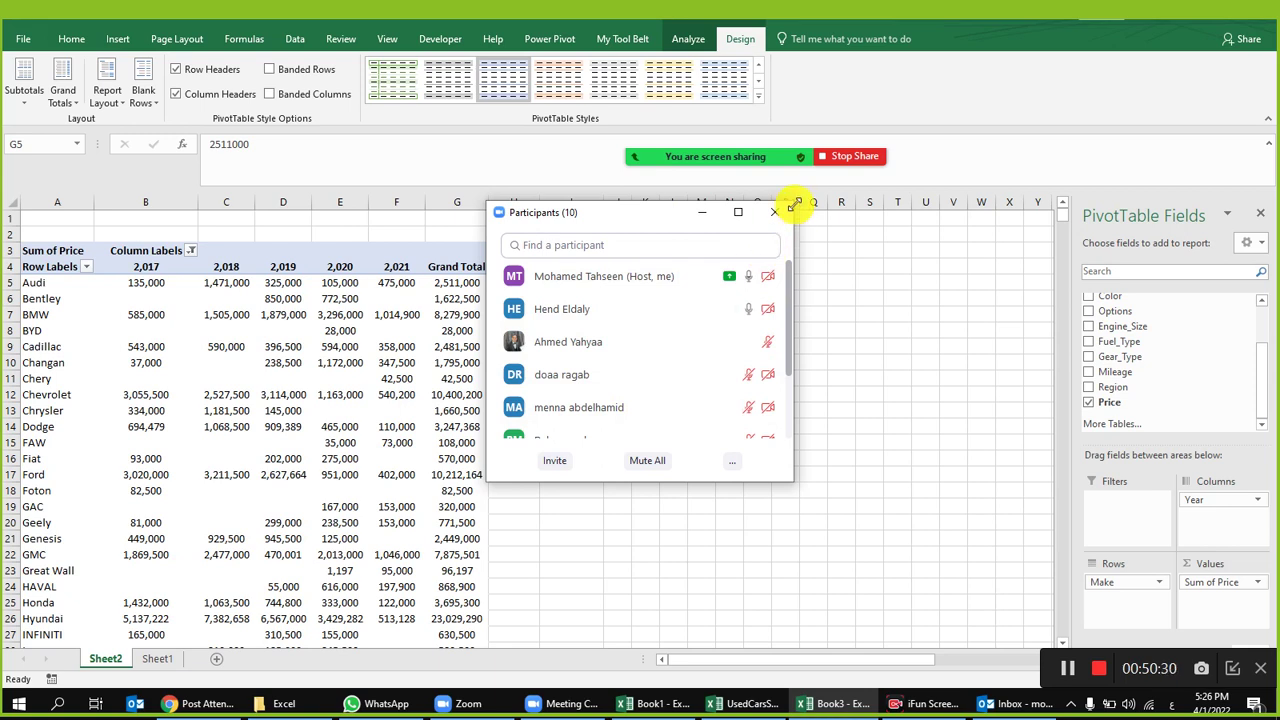
{"action": "scroll", "coordinate": [712, 400], "scroll_direction": "down", "scroll_amount": 3}
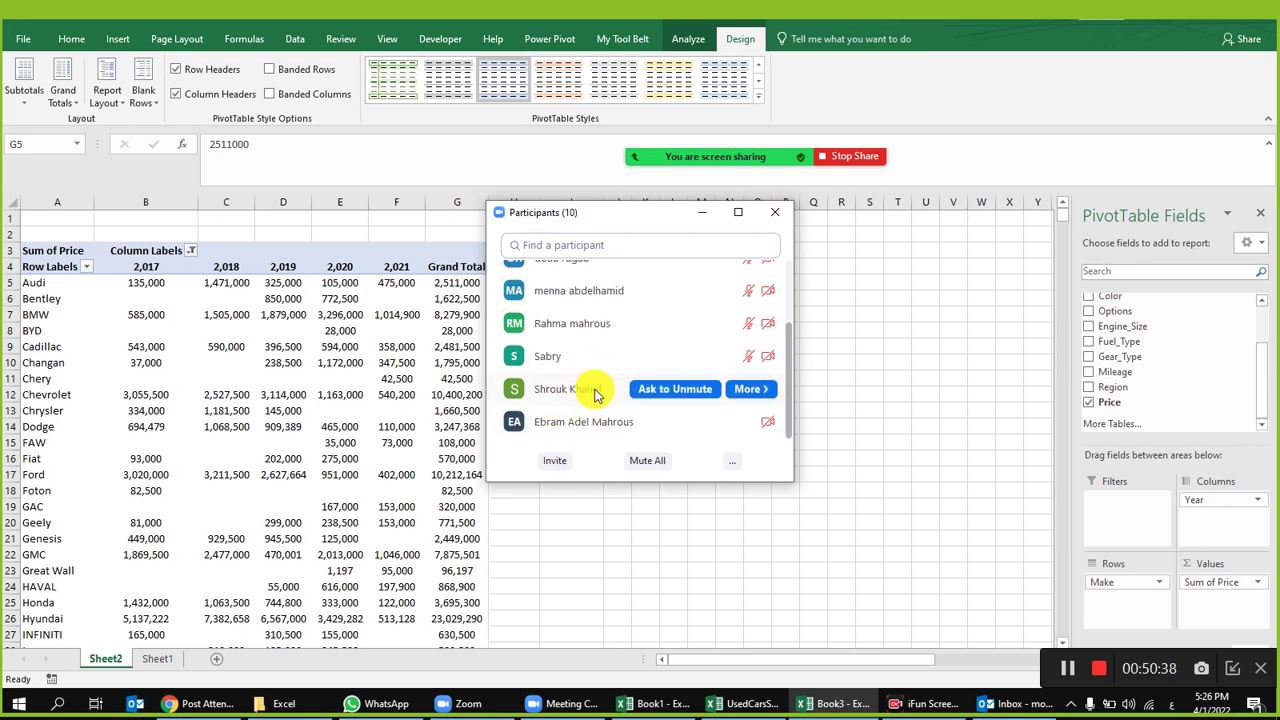
{"action": "scroll", "coordinate": [594, 393], "scroll_direction": "up", "scroll_amount": 5}
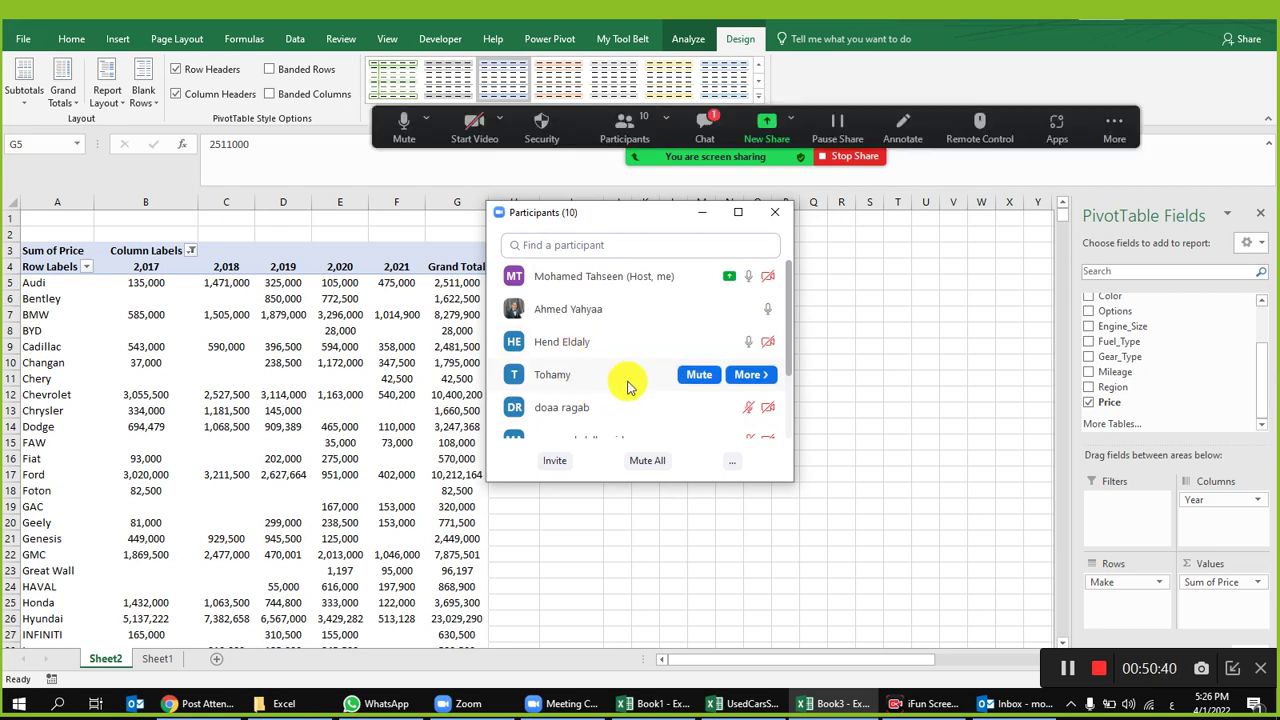
{"action": "left_click", "coordinate": [703, 128]}
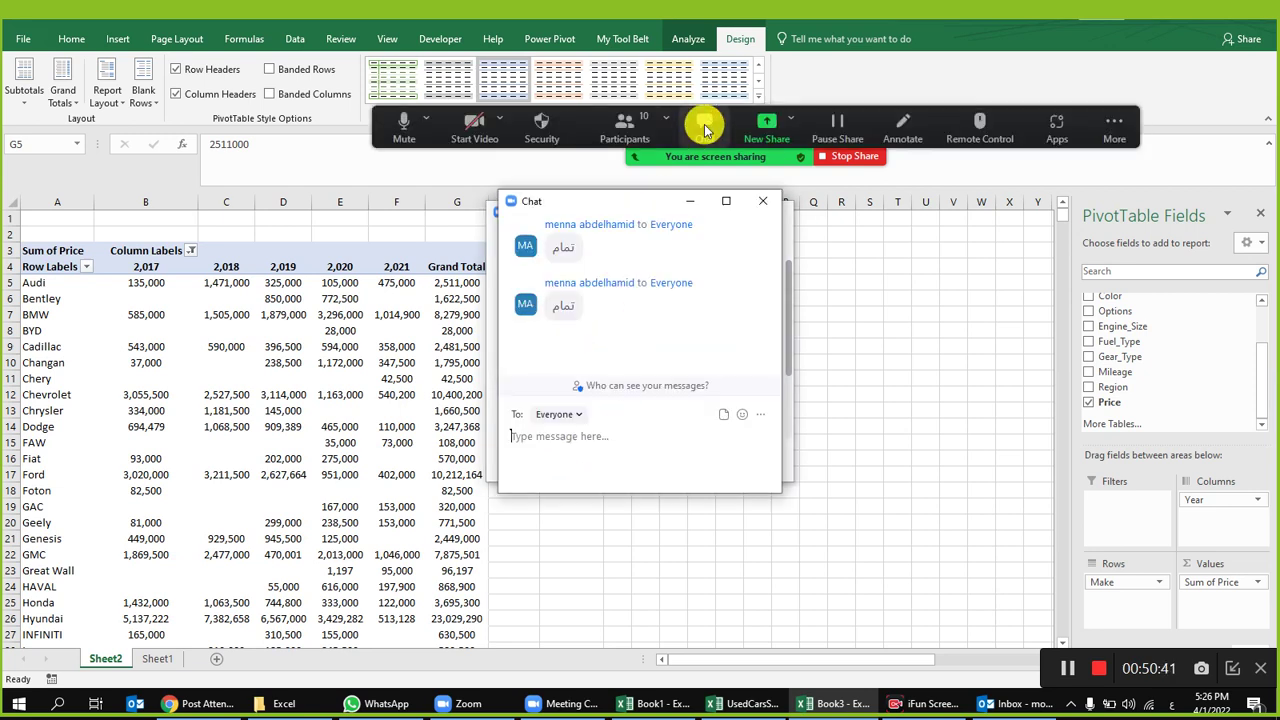
{"action": "left_click", "coordinate": [760, 205]}
{"action": "scroll", "coordinate": [655, 340], "scroll_direction": "down", "scroll_amount": 5}
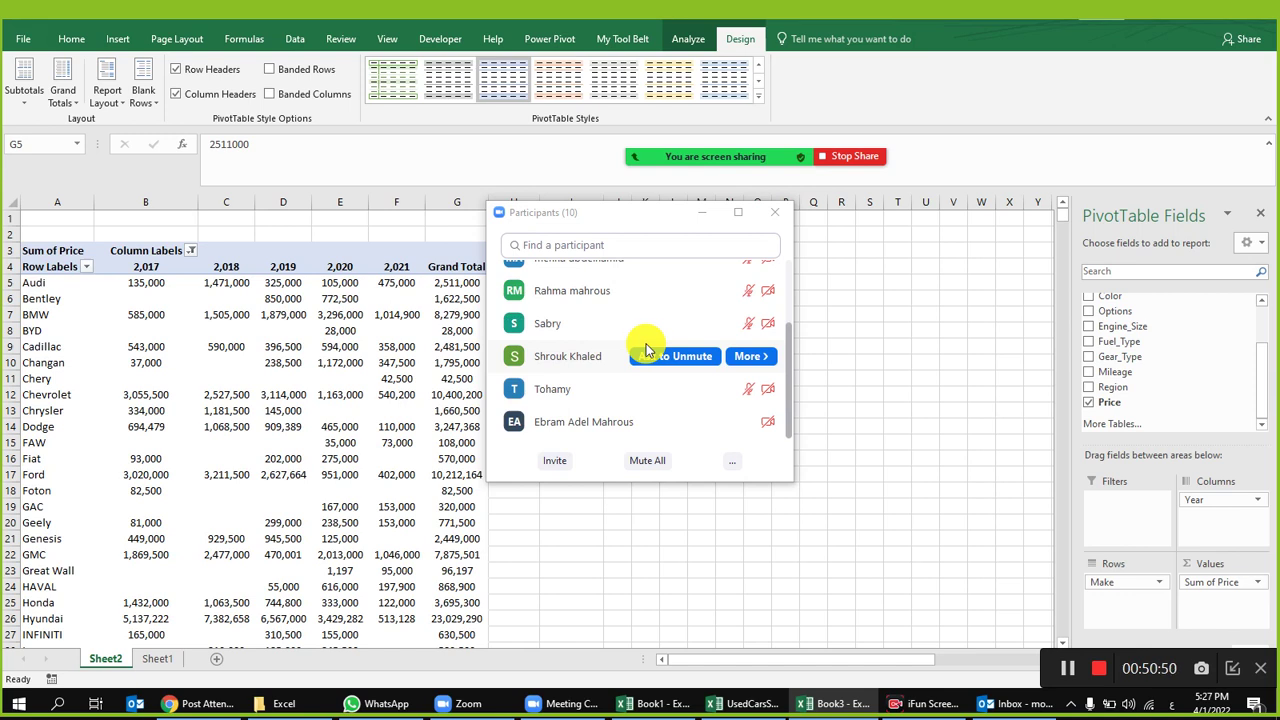
{"action": "scroll", "coordinate": [632, 415], "scroll_direction": "up", "scroll_amount": 1}
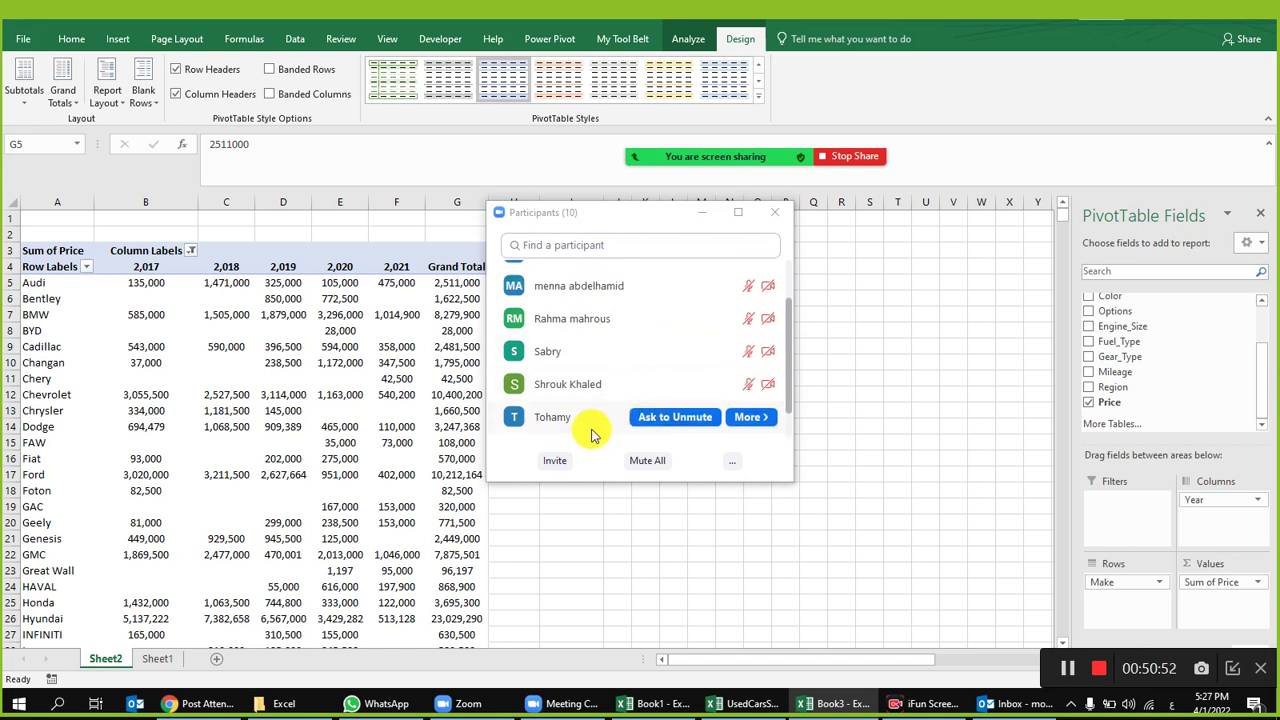
{"action": "scroll", "coordinate": [628, 408], "scroll_direction": "up", "scroll_amount": 3}
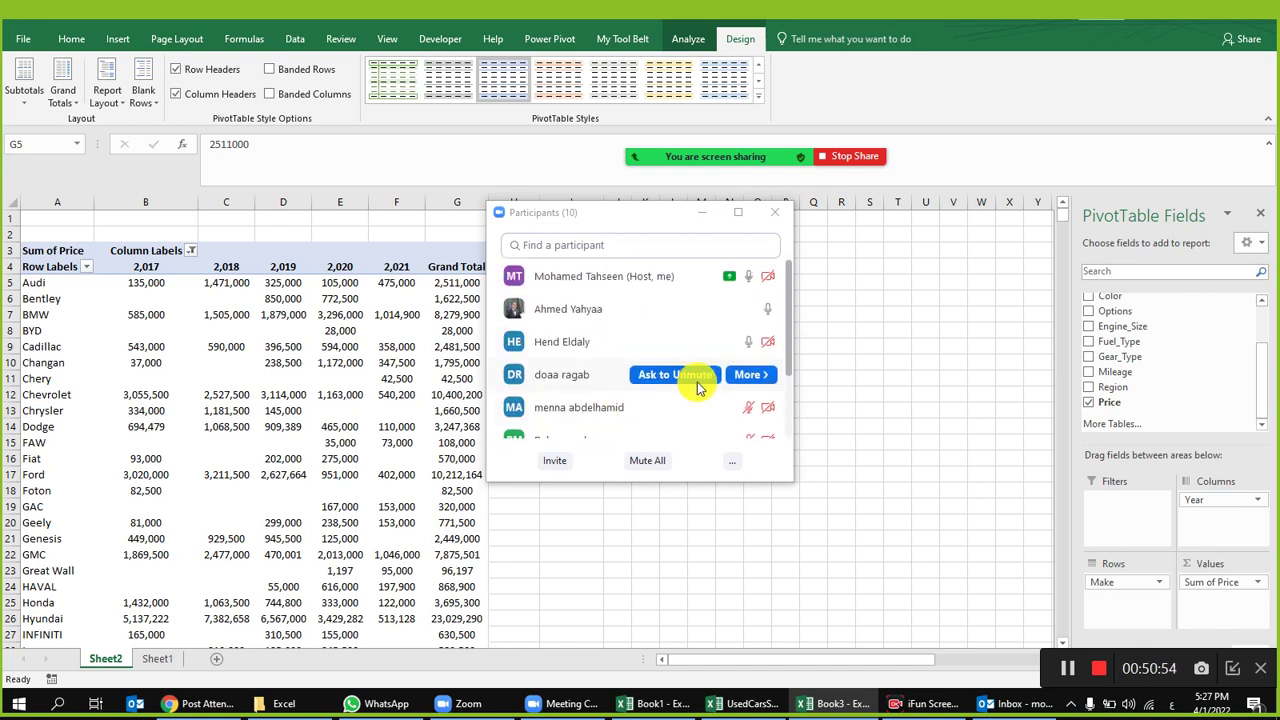
{"action": "scroll", "coordinate": [697, 384], "scroll_direction": "down", "scroll_amount": 1}
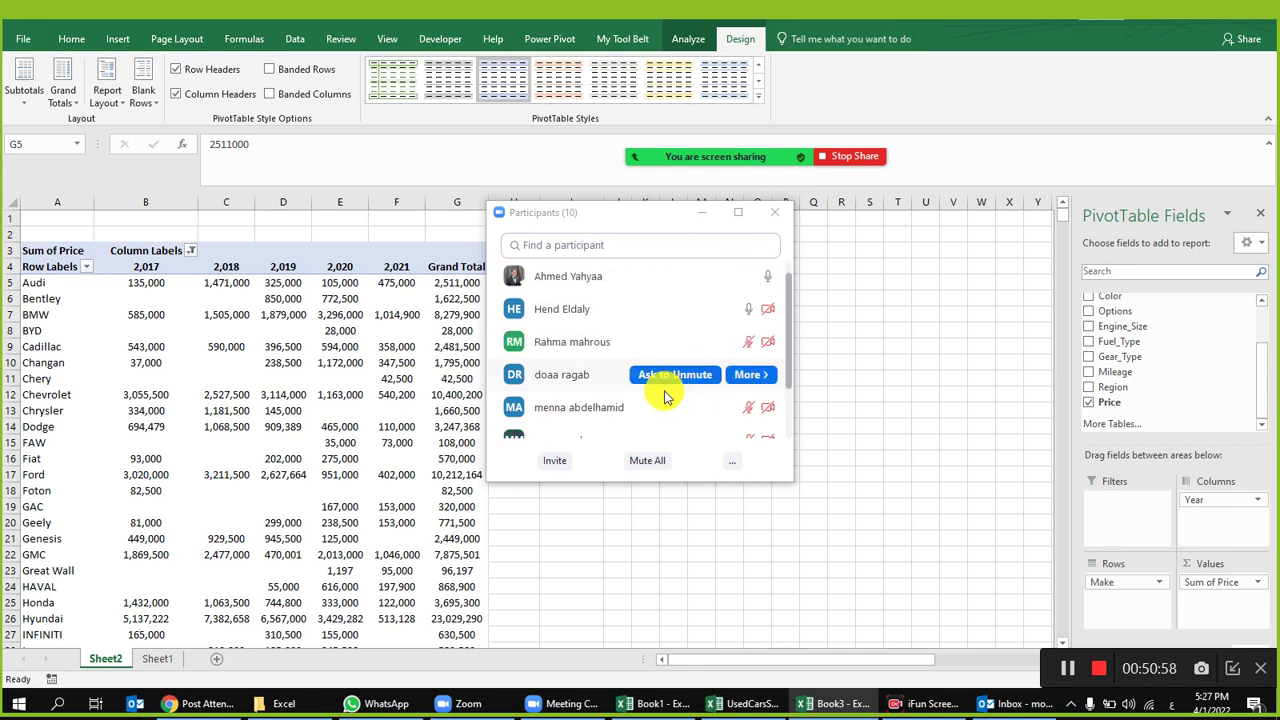
{"action": "scroll", "coordinate": [630, 370], "scroll_direction": "up", "scroll_amount": 1}
{"action": "scroll", "coordinate": [628, 365], "scroll_direction": "down", "scroll_amount": 3}
{"action": "scroll", "coordinate": [607, 361], "scroll_direction": "down", "scroll_amount": 1}
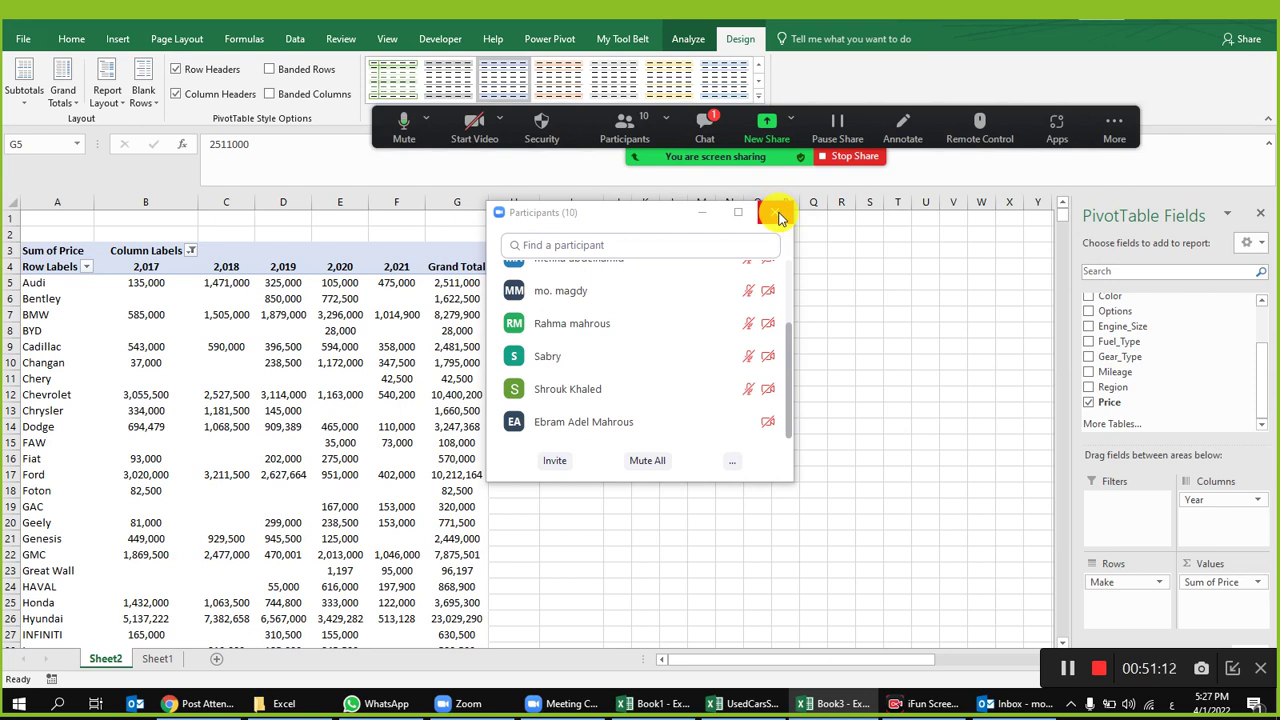
Step: Close the Participants window and dismiss Zoom's 10-minute free-meeting notice
{"action": "left_click", "coordinate": [779, 214]}
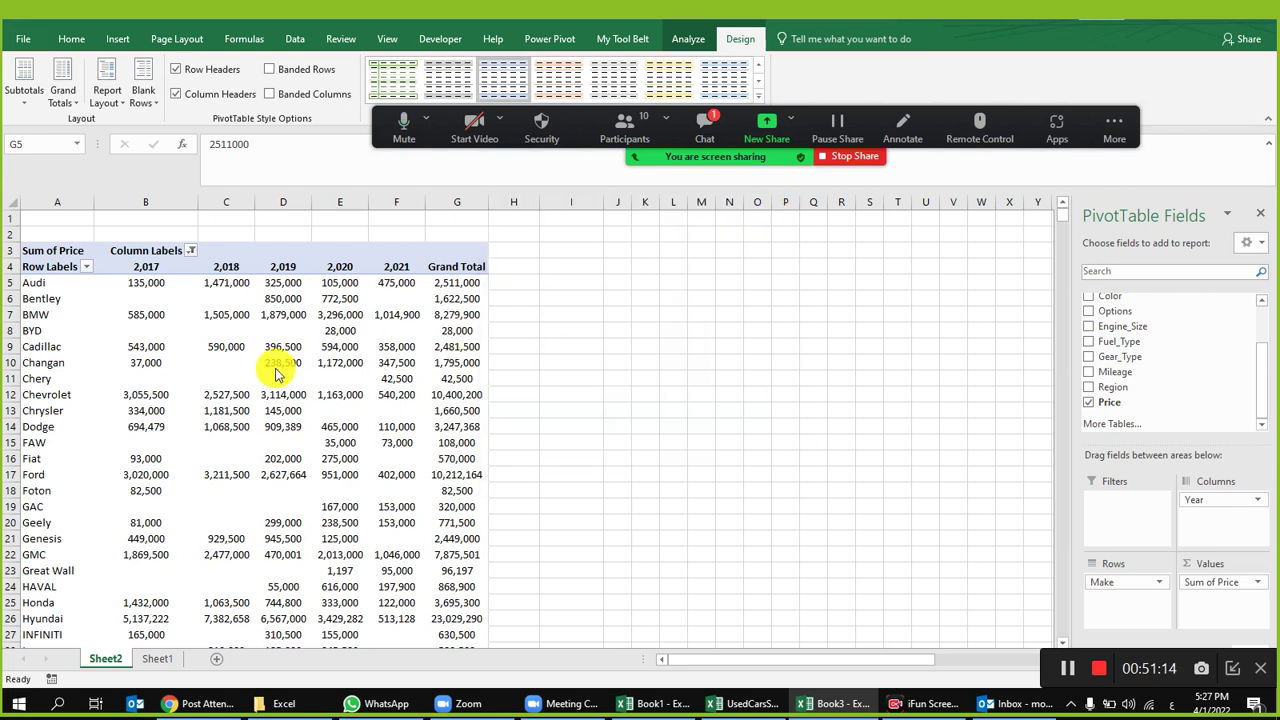
{"action": "left_click", "coordinate": [333, 328]}
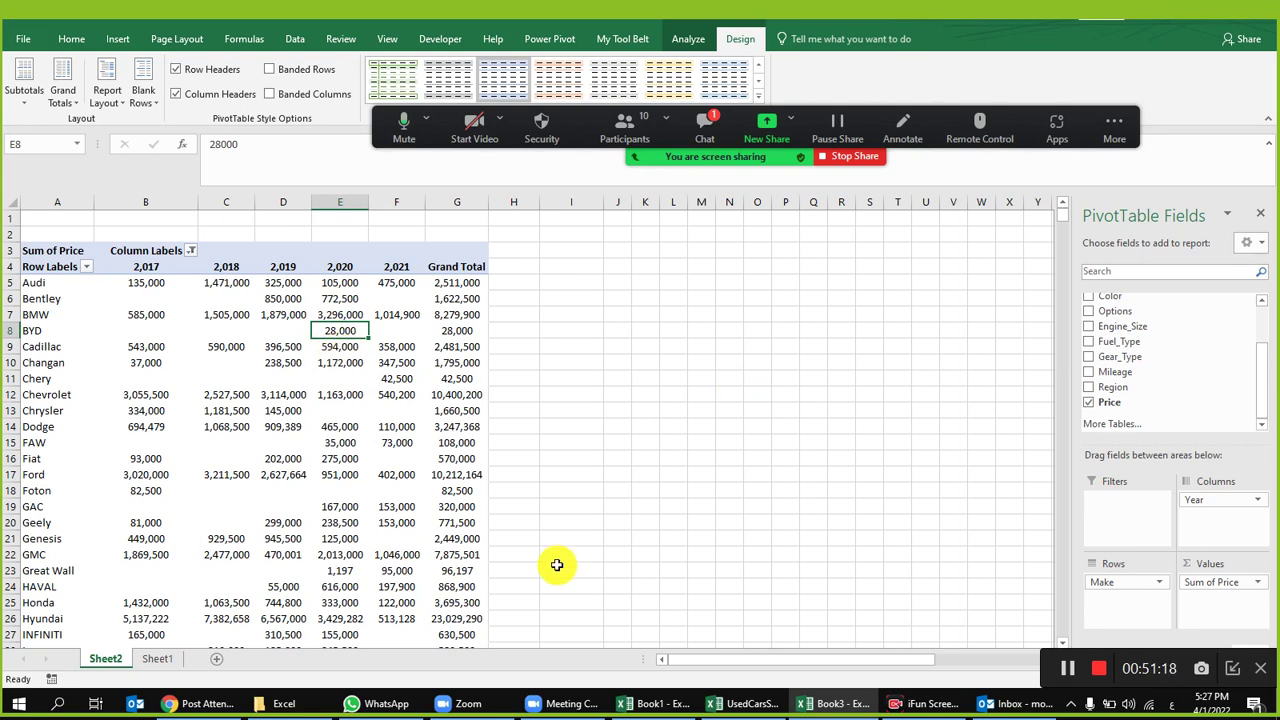
{"action": "right_click", "coordinate": [105, 660]}
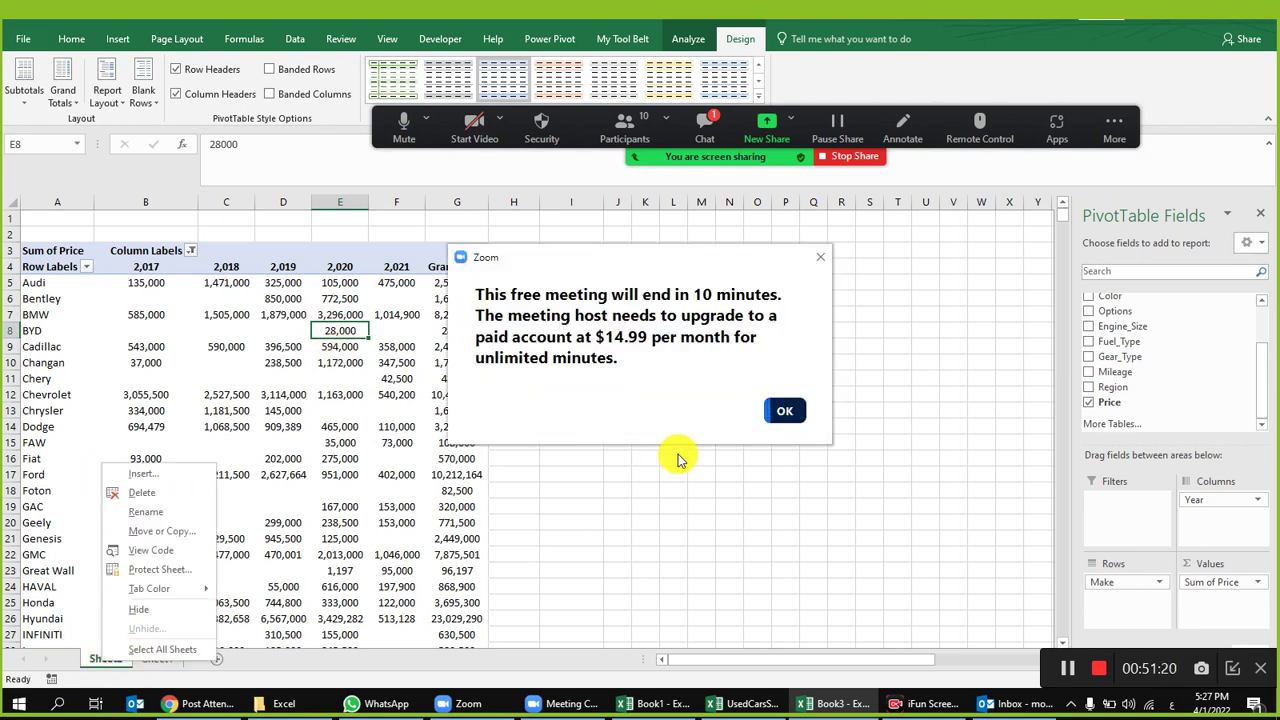
{"action": "left_click", "coordinate": [816, 259]}
{"action": "left_click", "coordinate": [820, 257]}
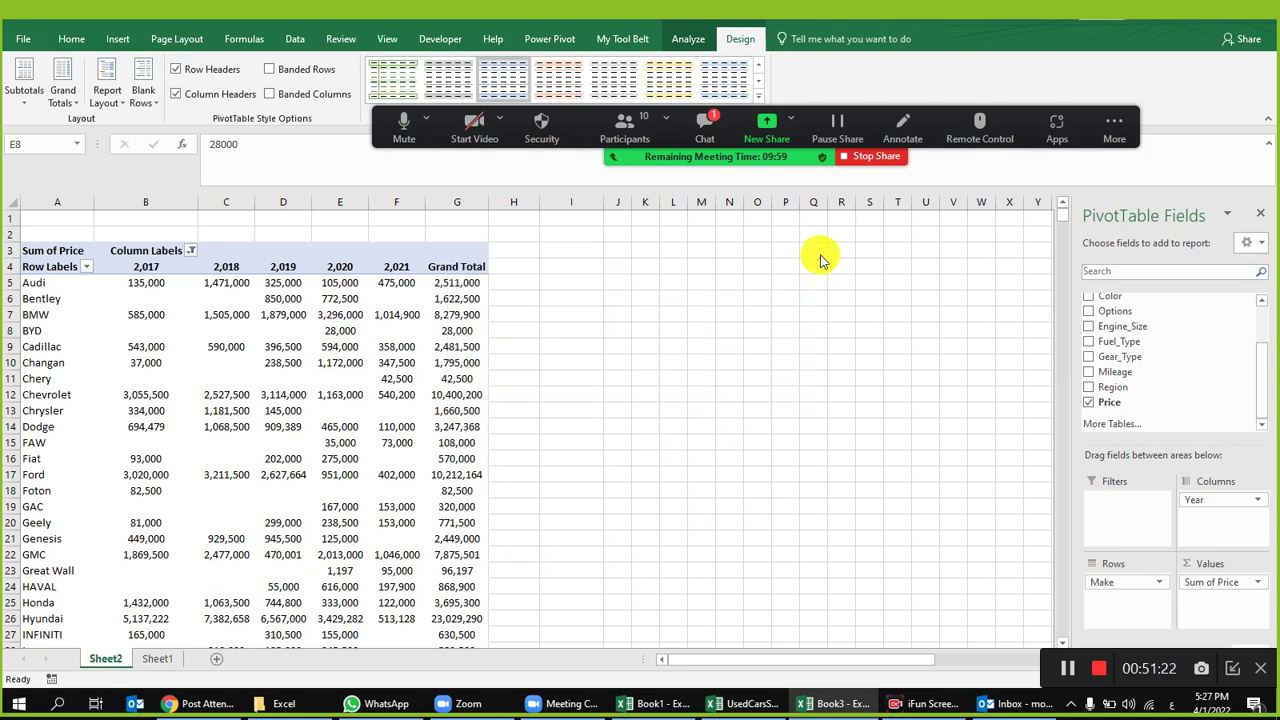
Step: Check BYD's 2020 price of 28,000 against the Sheet1 car data, then return to Sheet2
{"action": "left_click", "coordinate": [335, 330]}
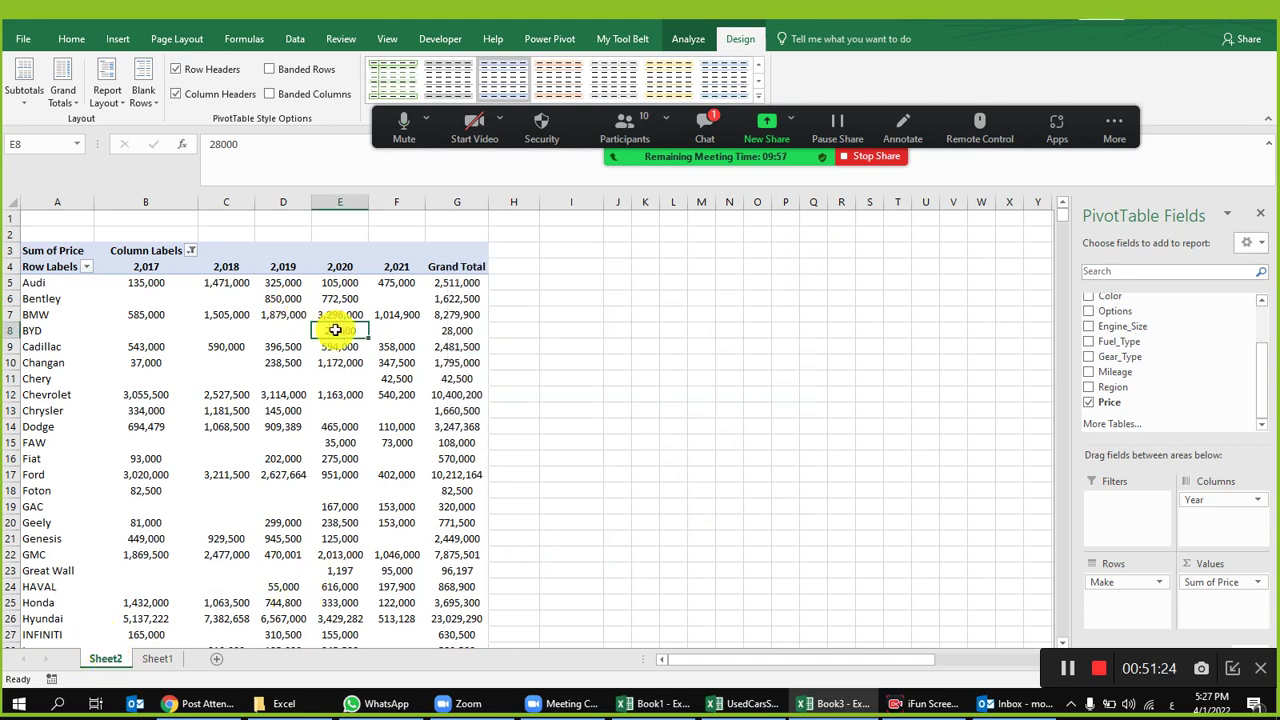
{"action": "left_click", "coordinate": [168, 660]}
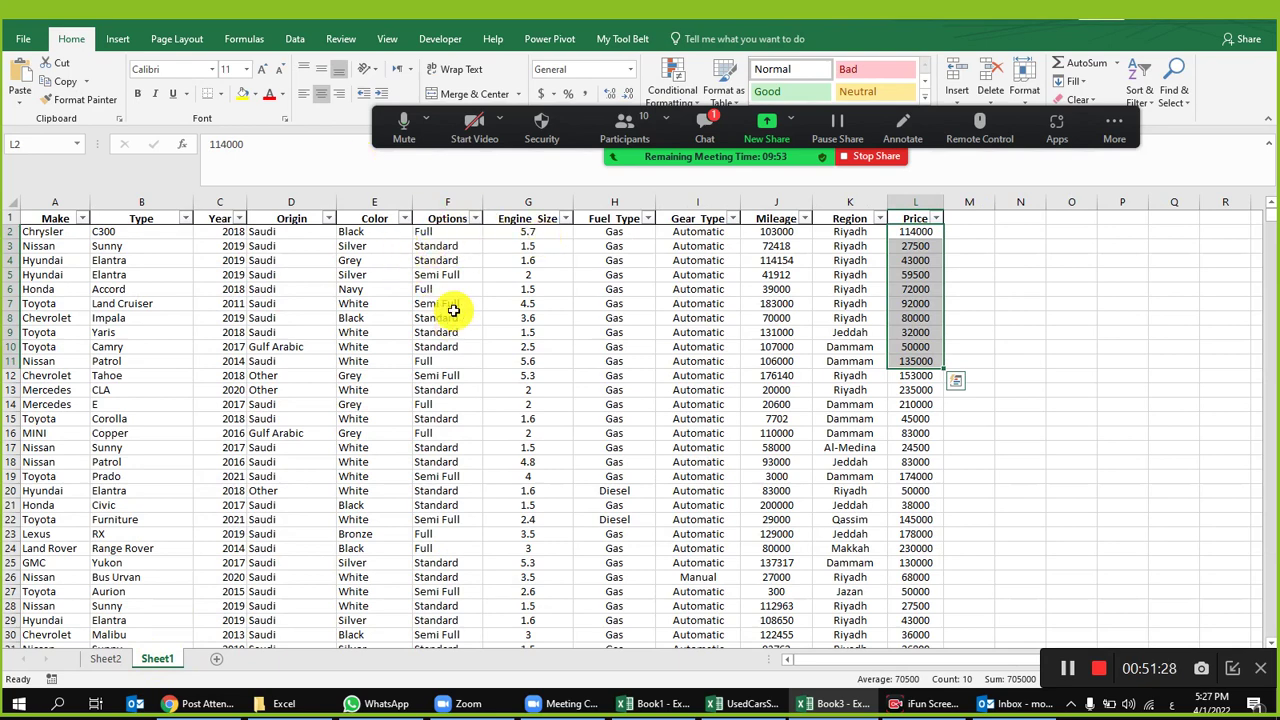
{"action": "left_click", "coordinate": [106, 659]}
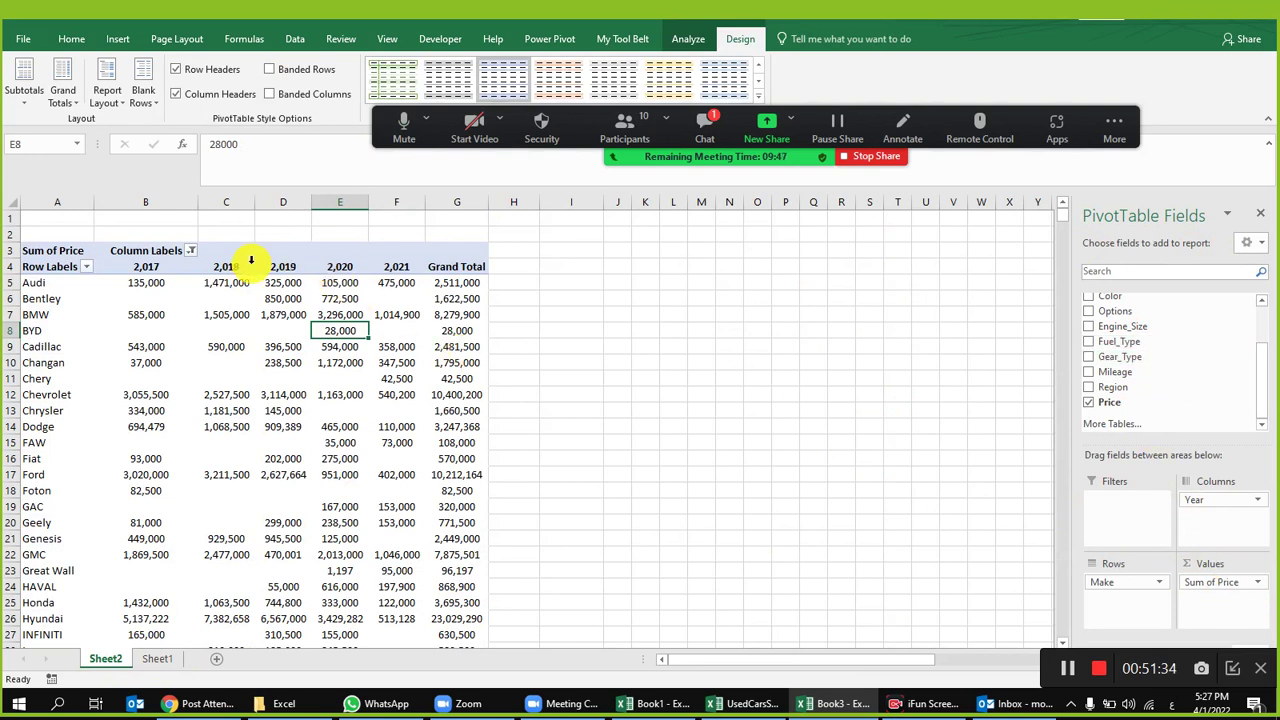
Step: Remove Sum of Price from Values and Year from Columns, and nest Options under Make in Rows
{"action": "left_click_drag", "start_coordinate": [1214, 586], "coordinate": [1158, 437]}
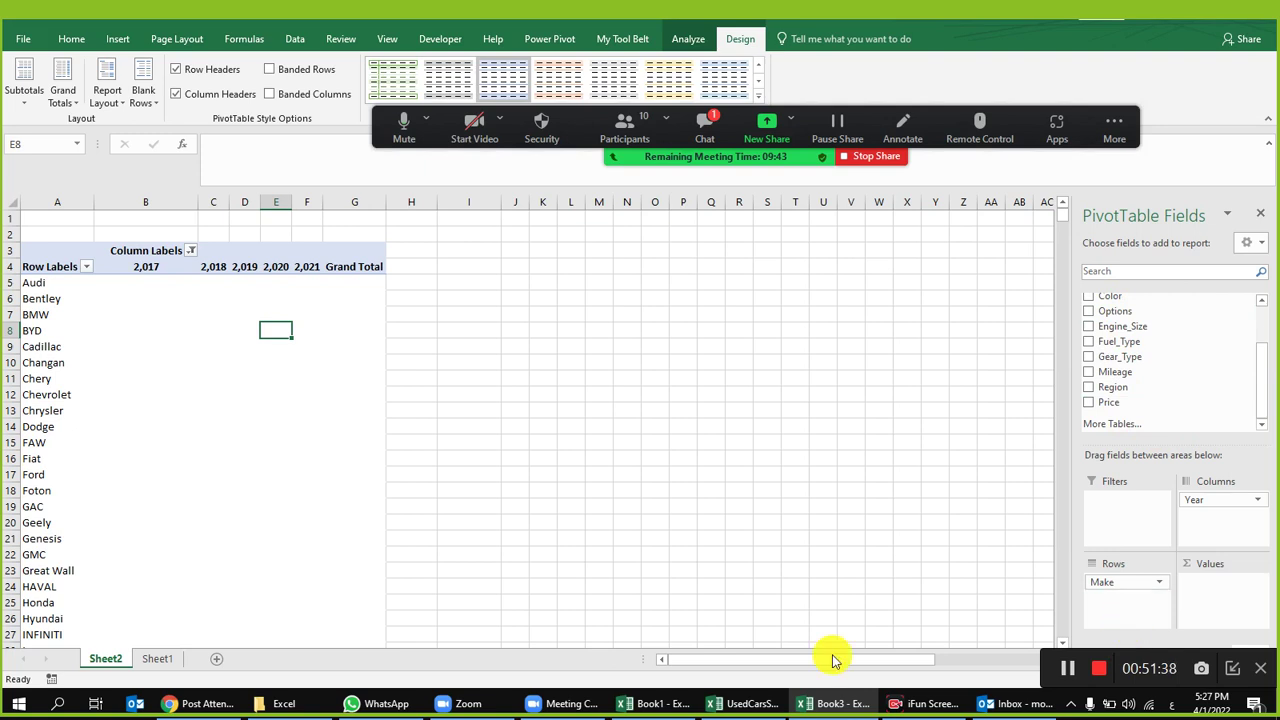
{"action": "left_click", "coordinate": [245, 316]}
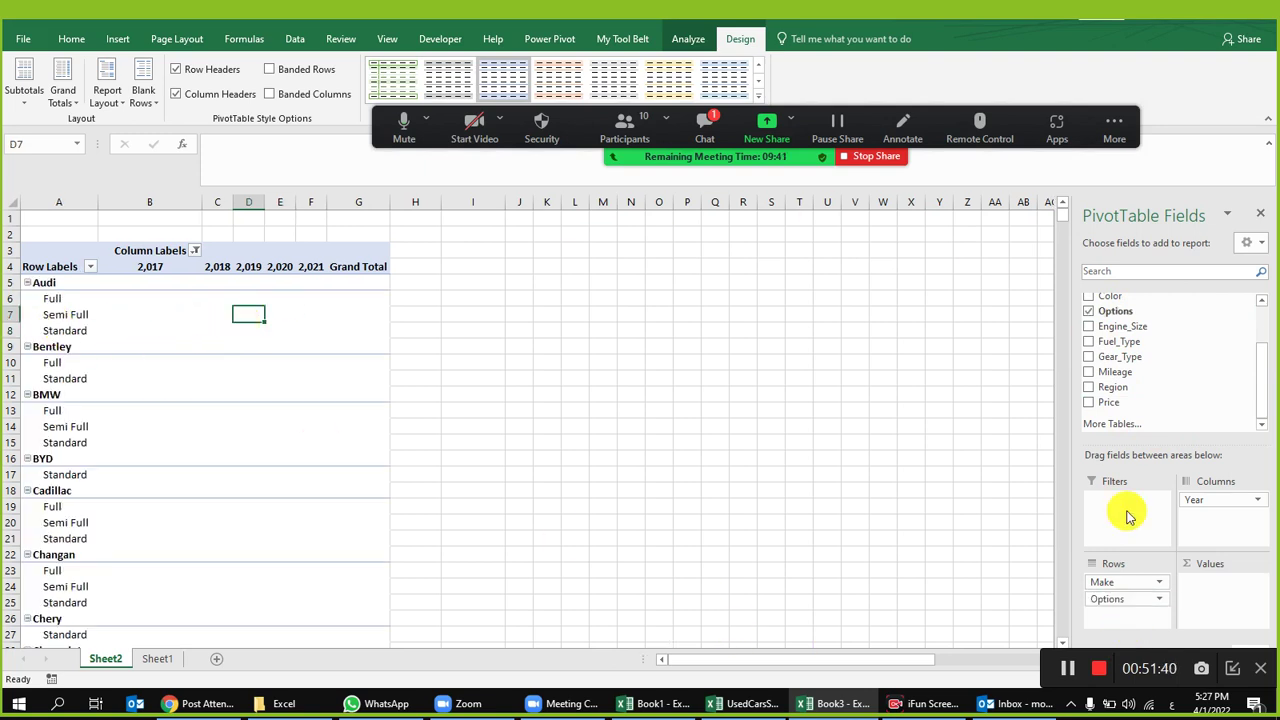
{"action": "left_click_drag", "start_coordinate": [1212, 499], "coordinate": [1186, 326]}
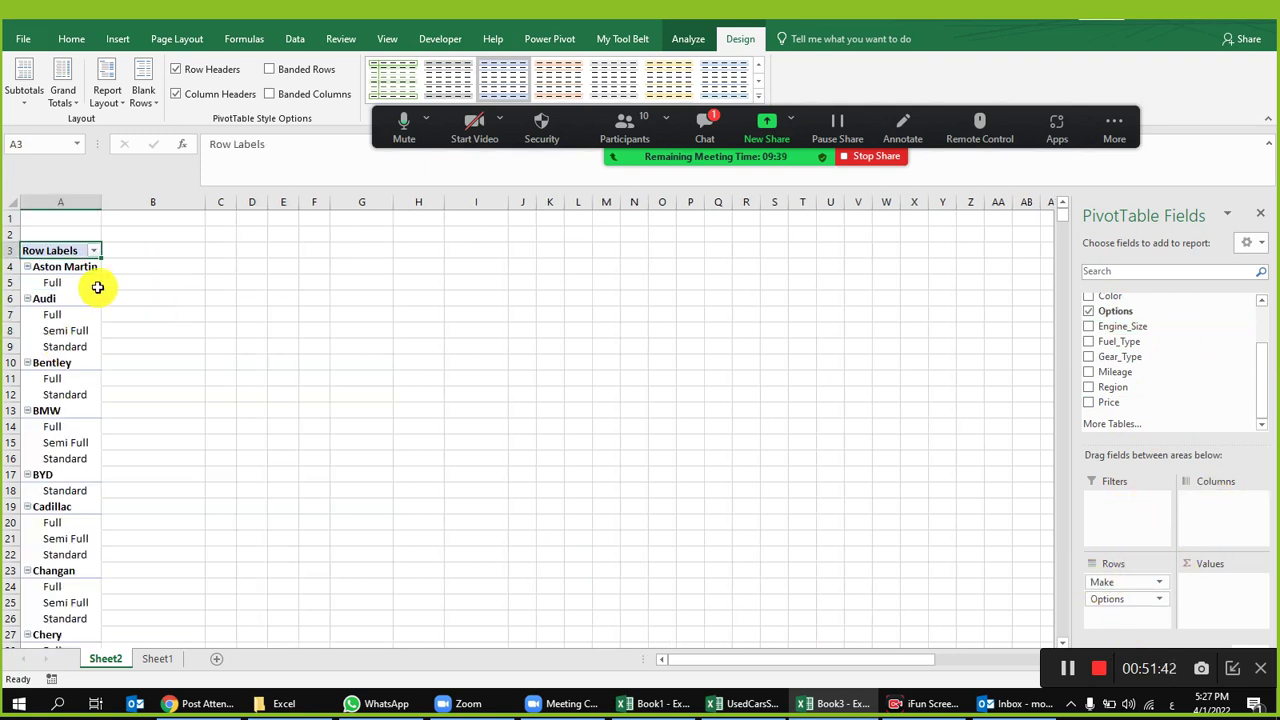
{"action": "left_click", "coordinate": [640, 132]}
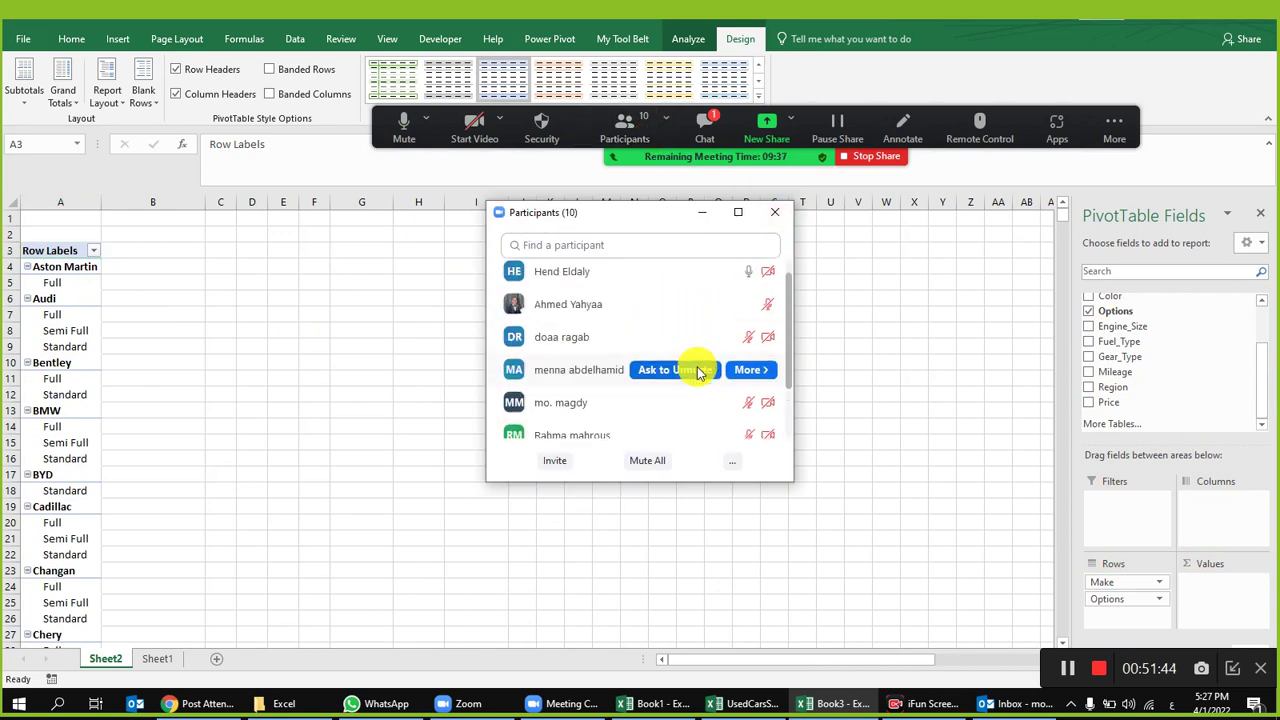
{"action": "left_click", "coordinate": [784, 213]}
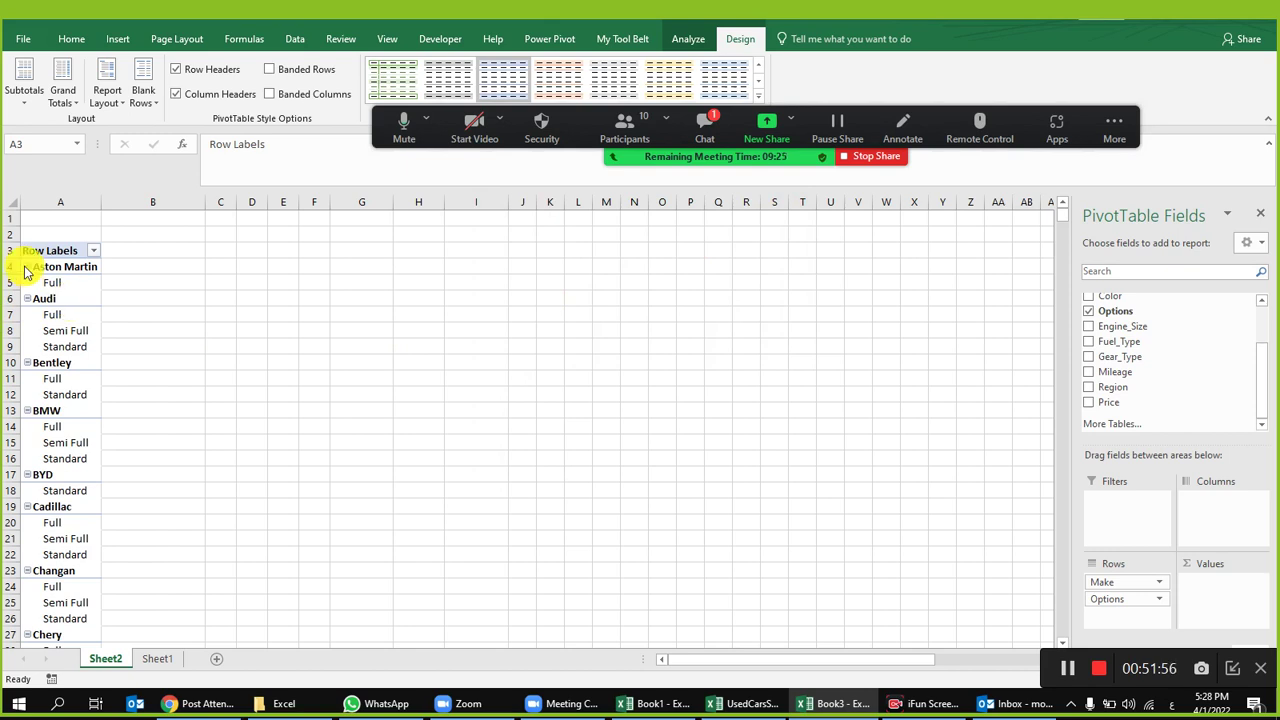
{"action": "left_click", "coordinate": [50, 286]}
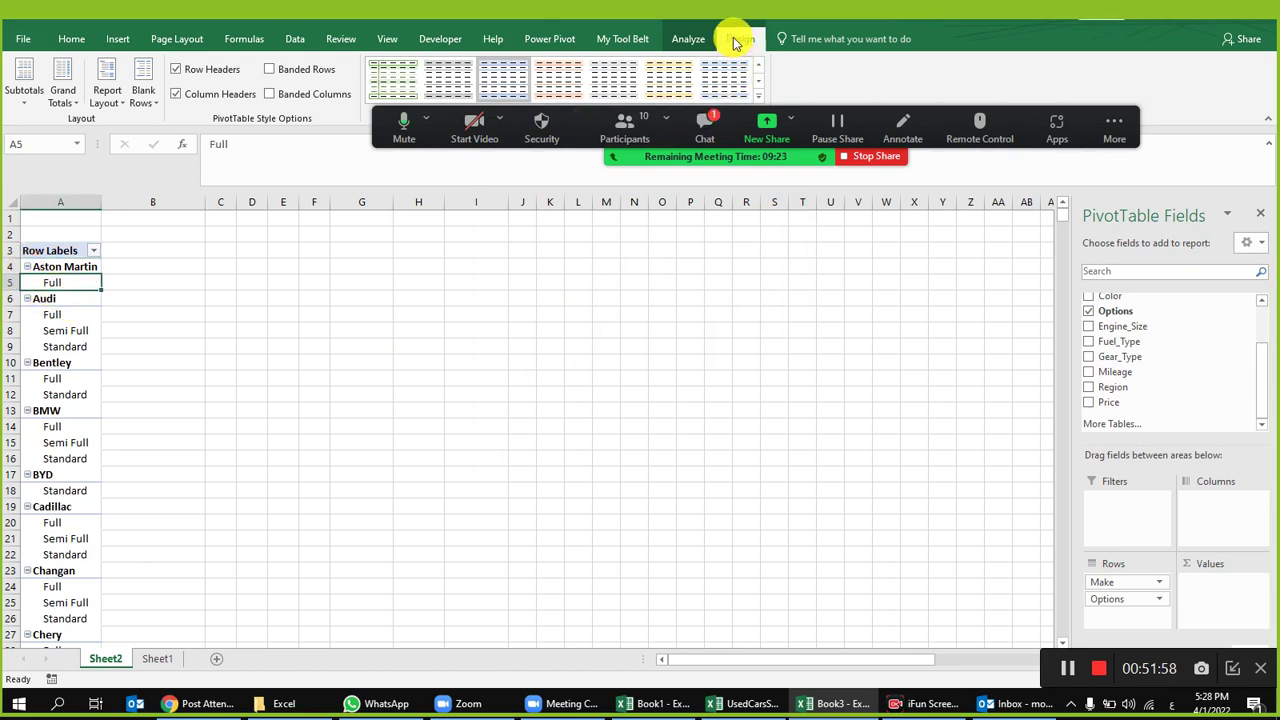
Step: Set the pivot to tabular layout, repeat all item labels, and hide subtotals
{"action": "left_click", "coordinate": [108, 100]}
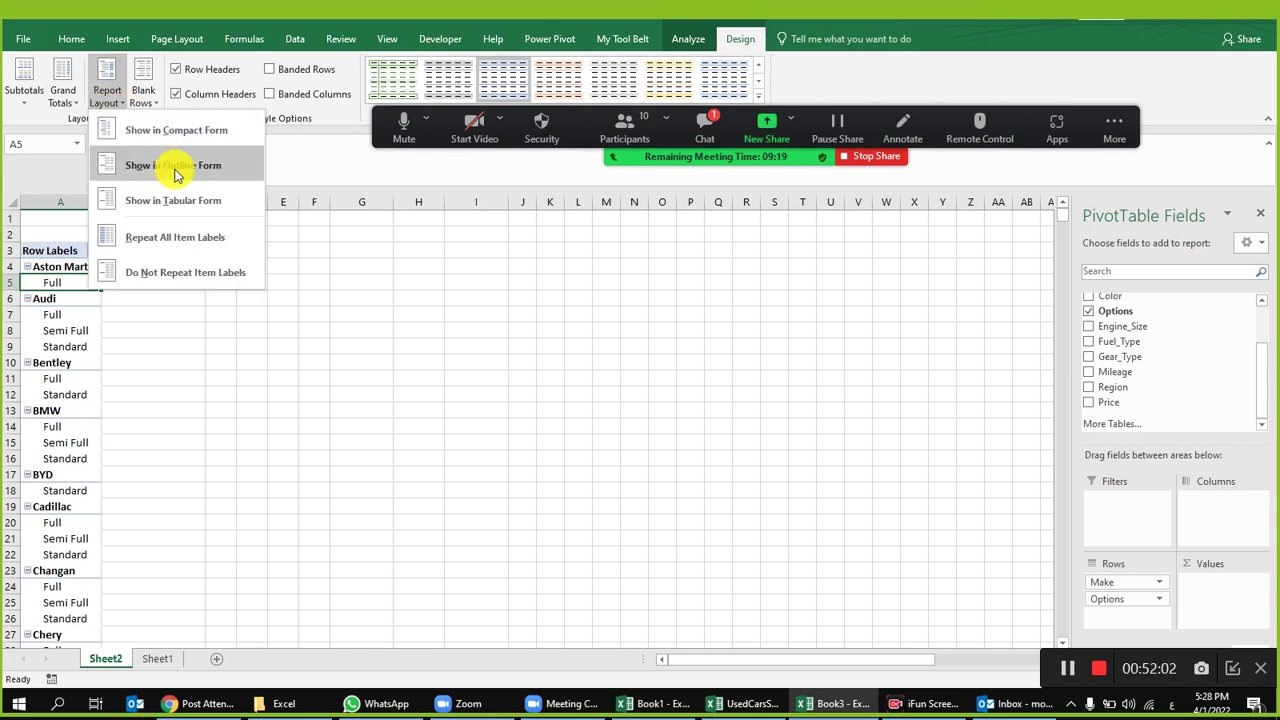
{"action": "left_click", "coordinate": [183, 203]}
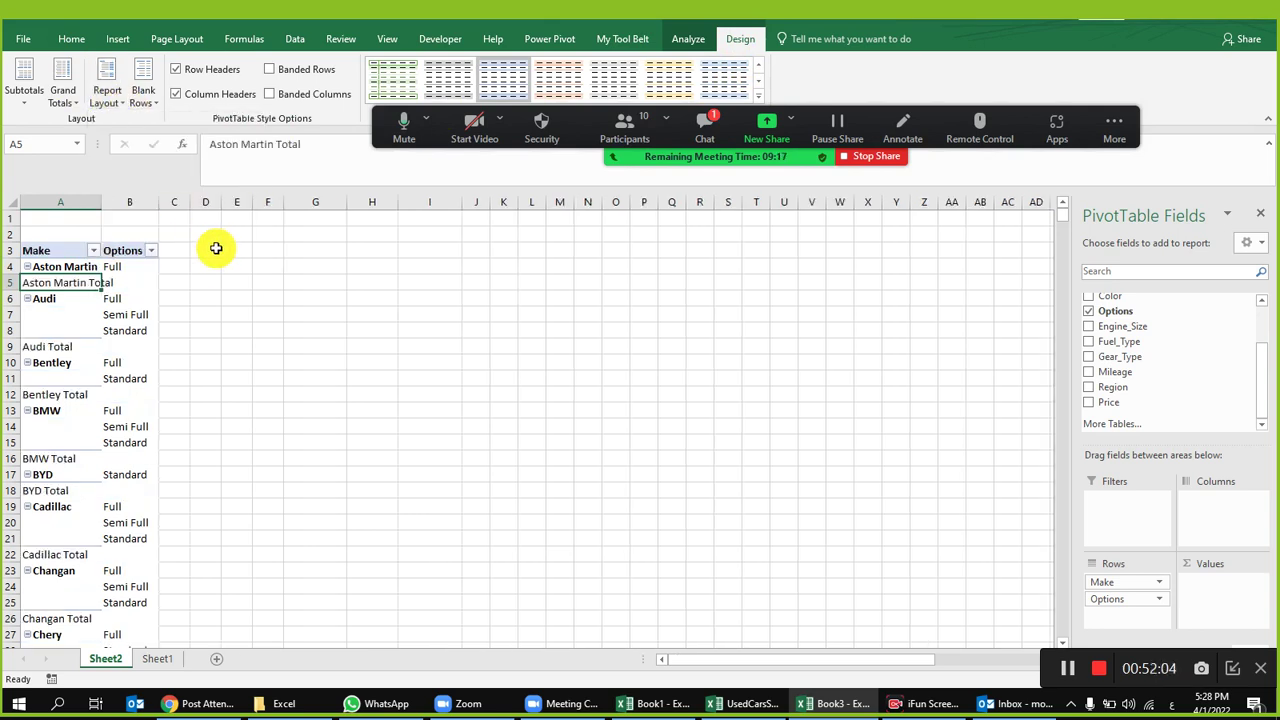
{"action": "left_click", "coordinate": [112, 100]}
{"action": "left_click", "coordinate": [176, 236]}
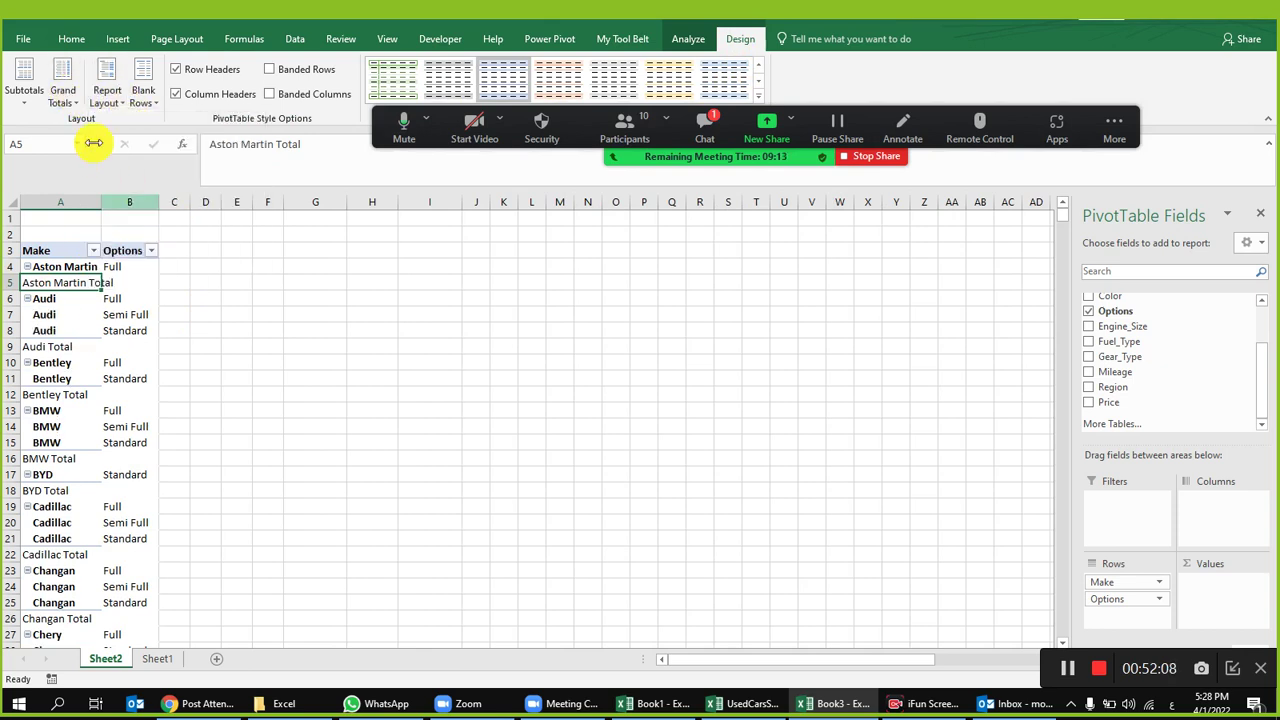
{"action": "left_click", "coordinate": [26, 90]}
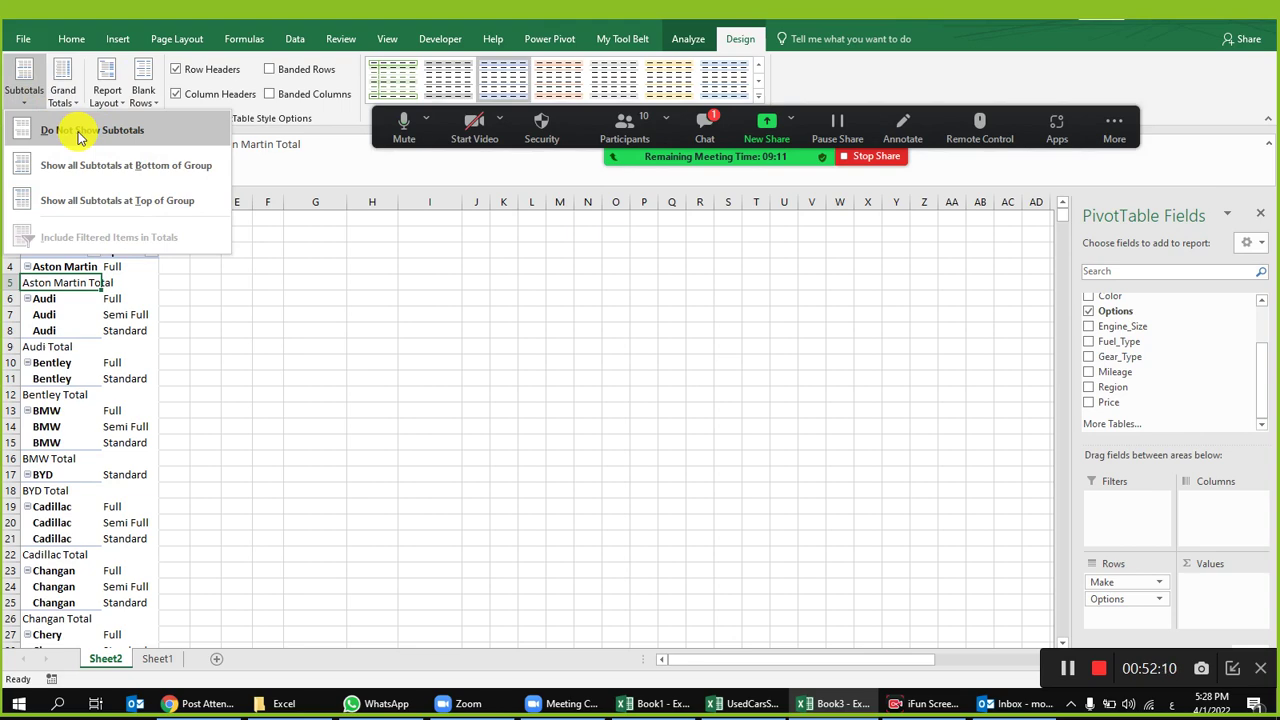
{"action": "left_click", "coordinate": [80, 132]}
Step: Widen column B so the Options labels fit
{"action": "left_click", "coordinate": [9, 201]}
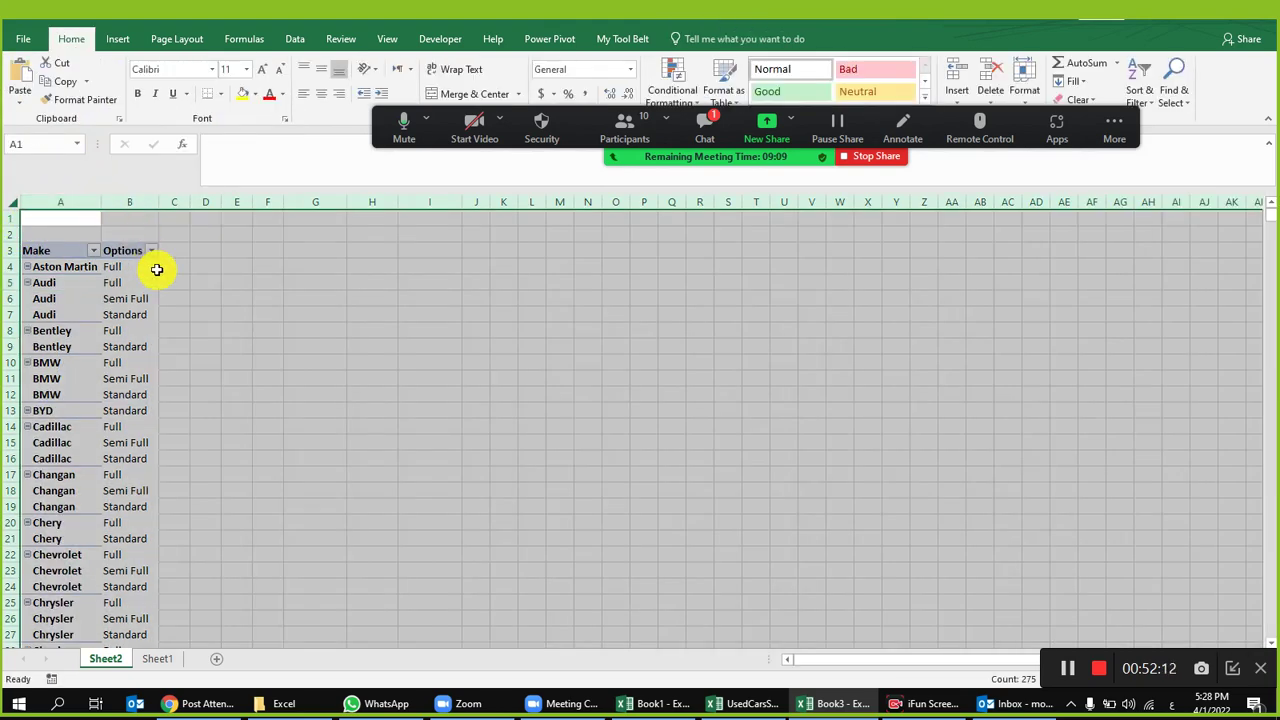
{"action": "left_click", "coordinate": [197, 248]}
{"action": "left_click_drag", "start_coordinate": [166, 203], "coordinate": [115, 202]}
{"action": "left_click", "coordinate": [215, 330]}
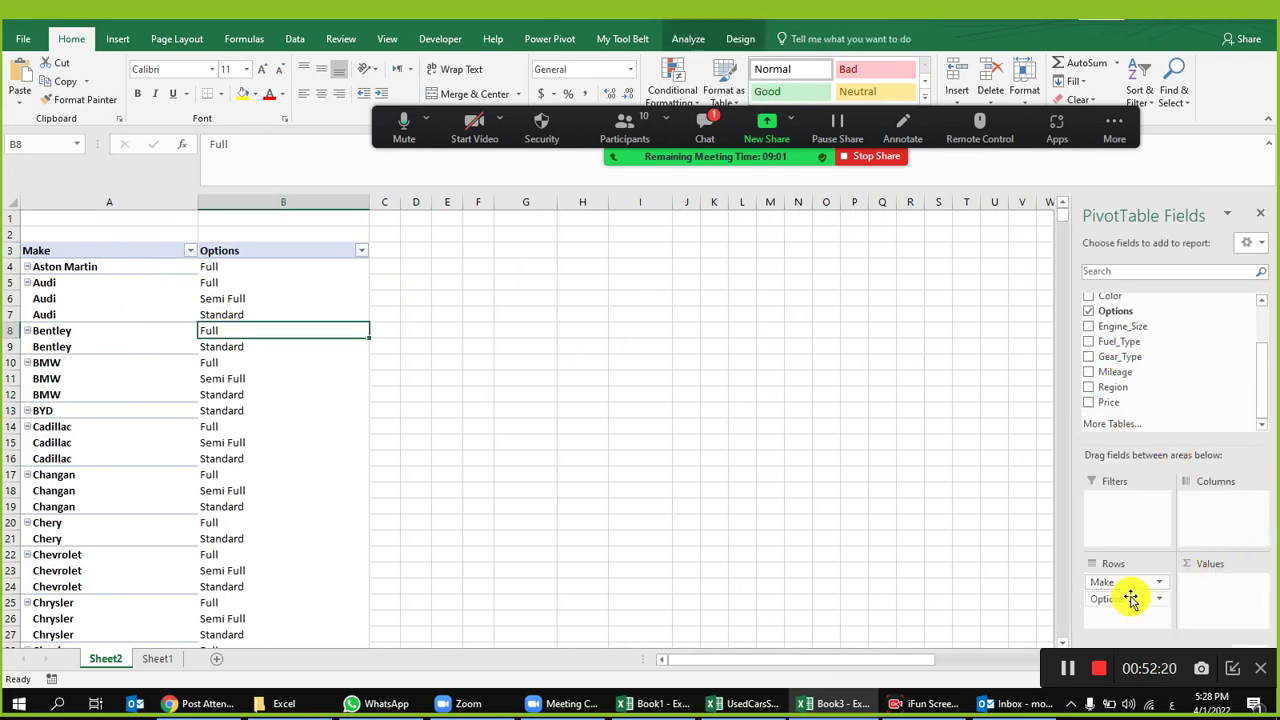
Step: Move Options to Columns, add Year to Rows above Make, and widen column A
{"action": "left_click_drag", "start_coordinate": [1139, 601], "coordinate": [1208, 523]}
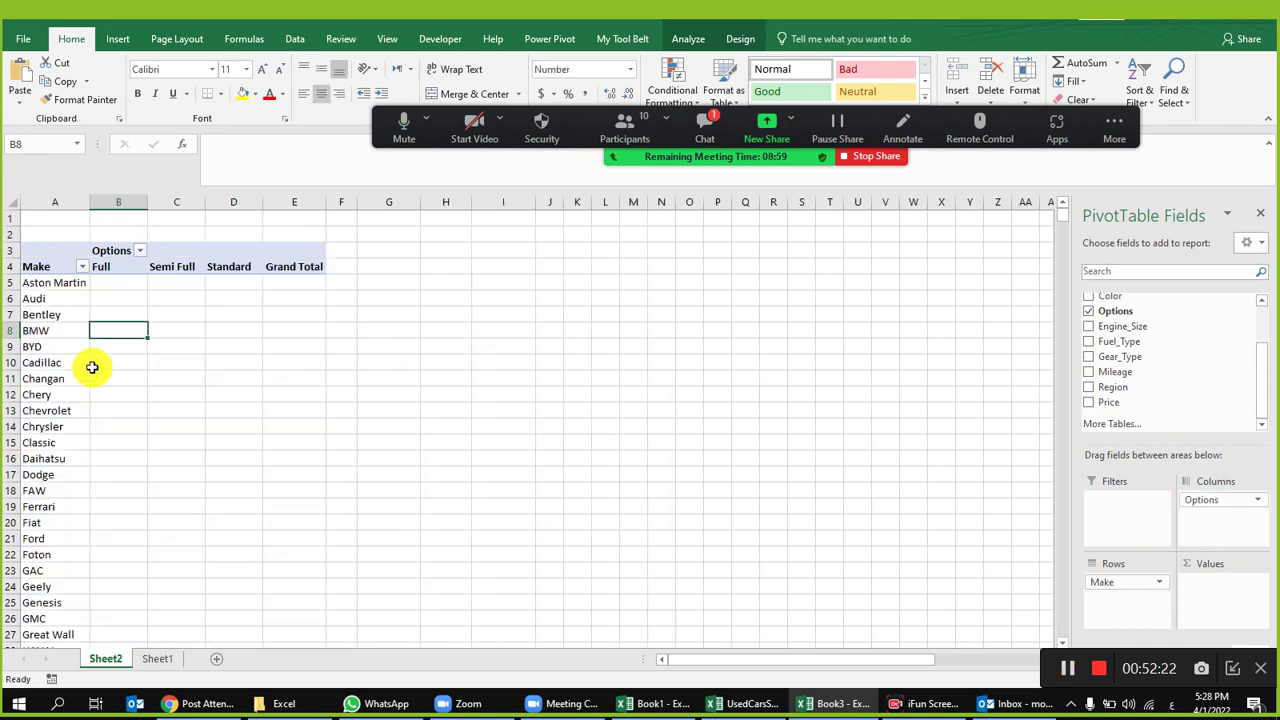
{"action": "scroll", "coordinate": [1125, 395], "scroll_direction": "up", "scroll_amount": 2}
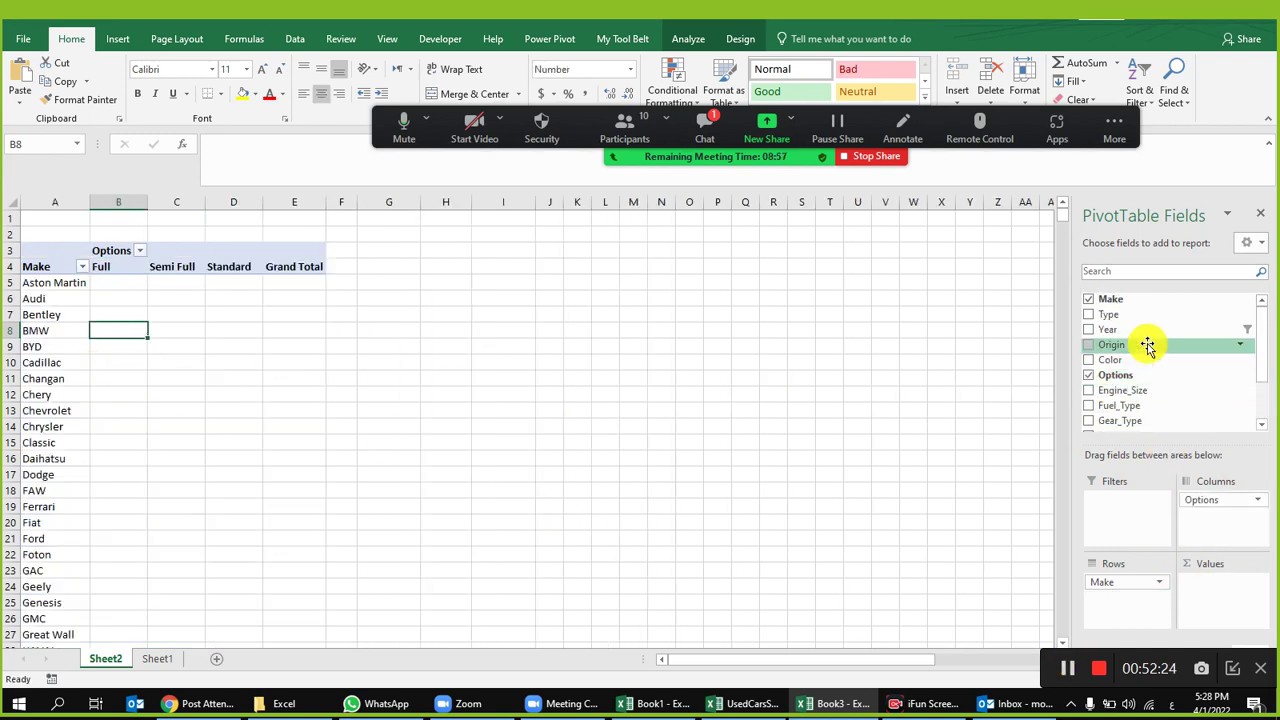
{"action": "left_click_drag", "start_coordinate": [1136, 331], "coordinate": [1136, 583]}
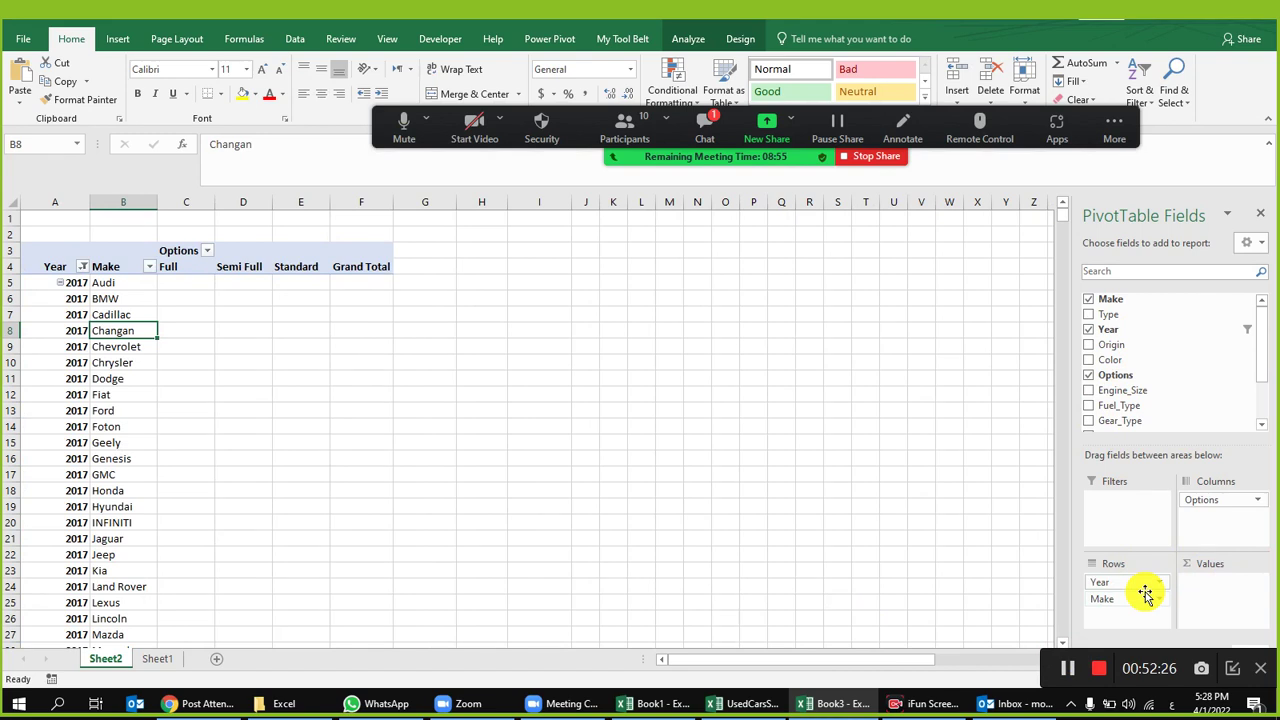
{"action": "left_click_drag", "start_coordinate": [90, 203], "coordinate": [126, 203]}
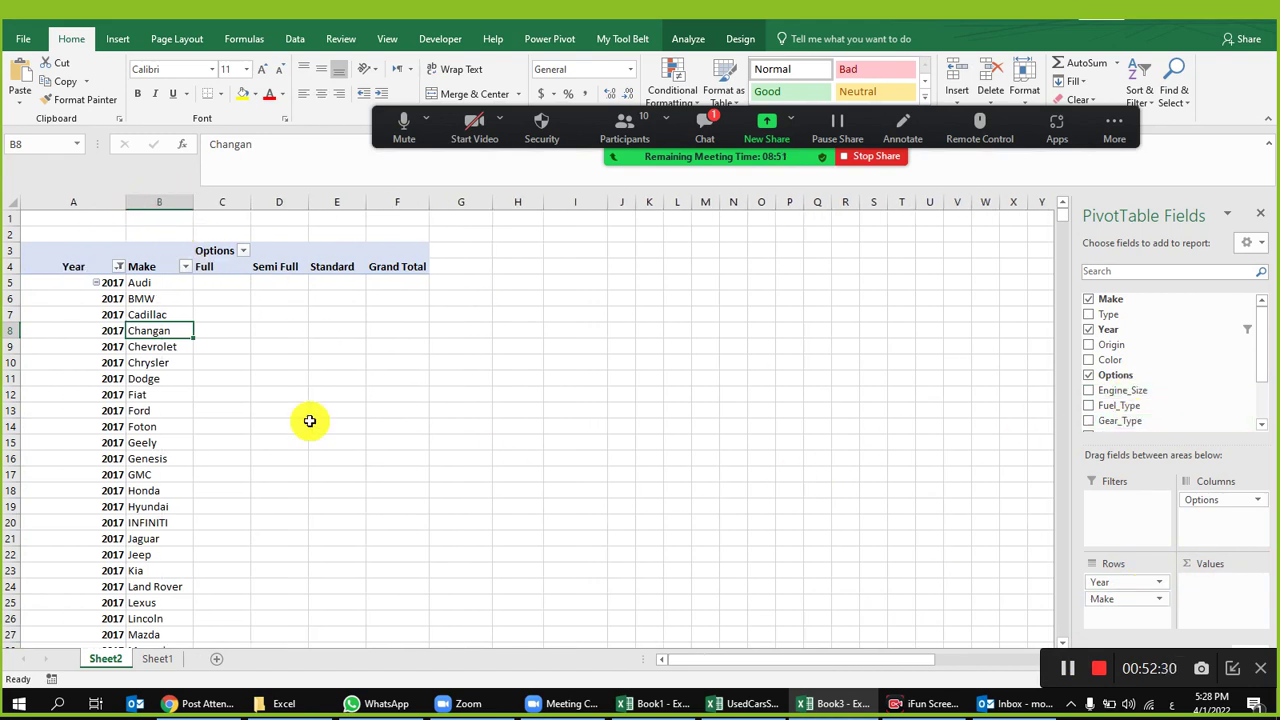
{"action": "scroll", "coordinate": [300, 440], "scroll_direction": "down", "scroll_amount": 6}
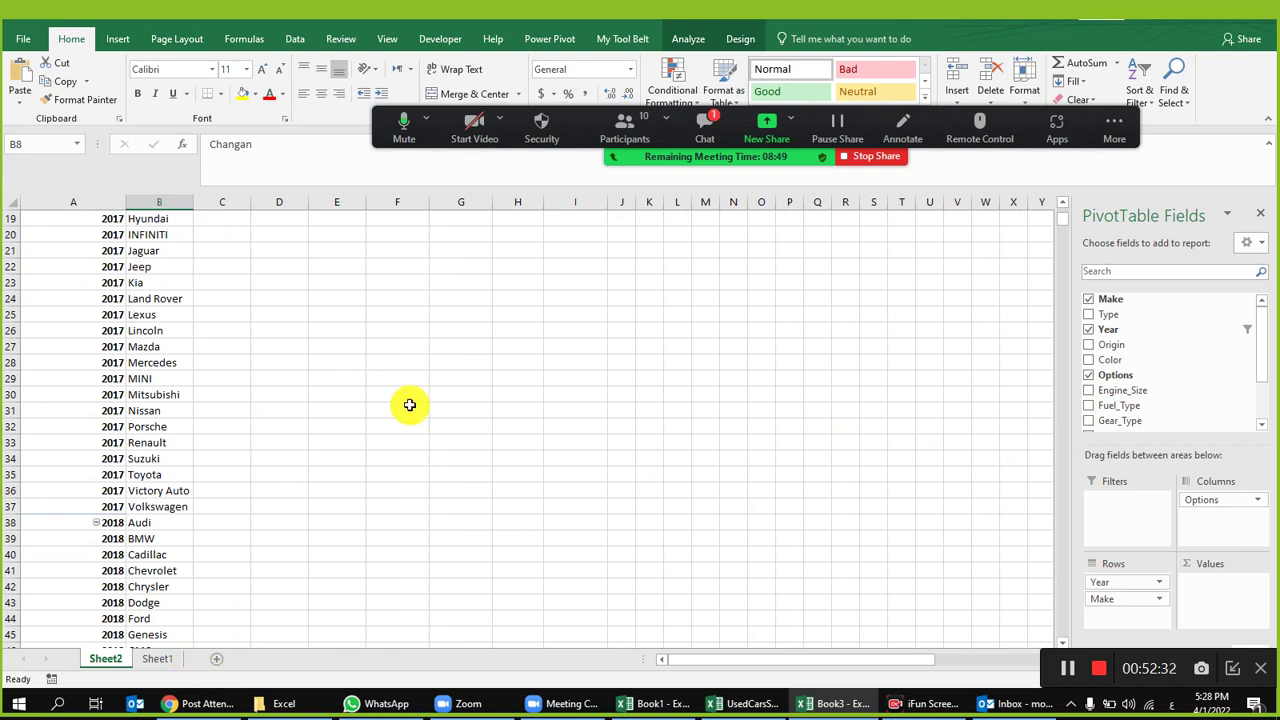
{"action": "scroll", "coordinate": [449, 417], "scroll_direction": "up", "scroll_amount": 6}
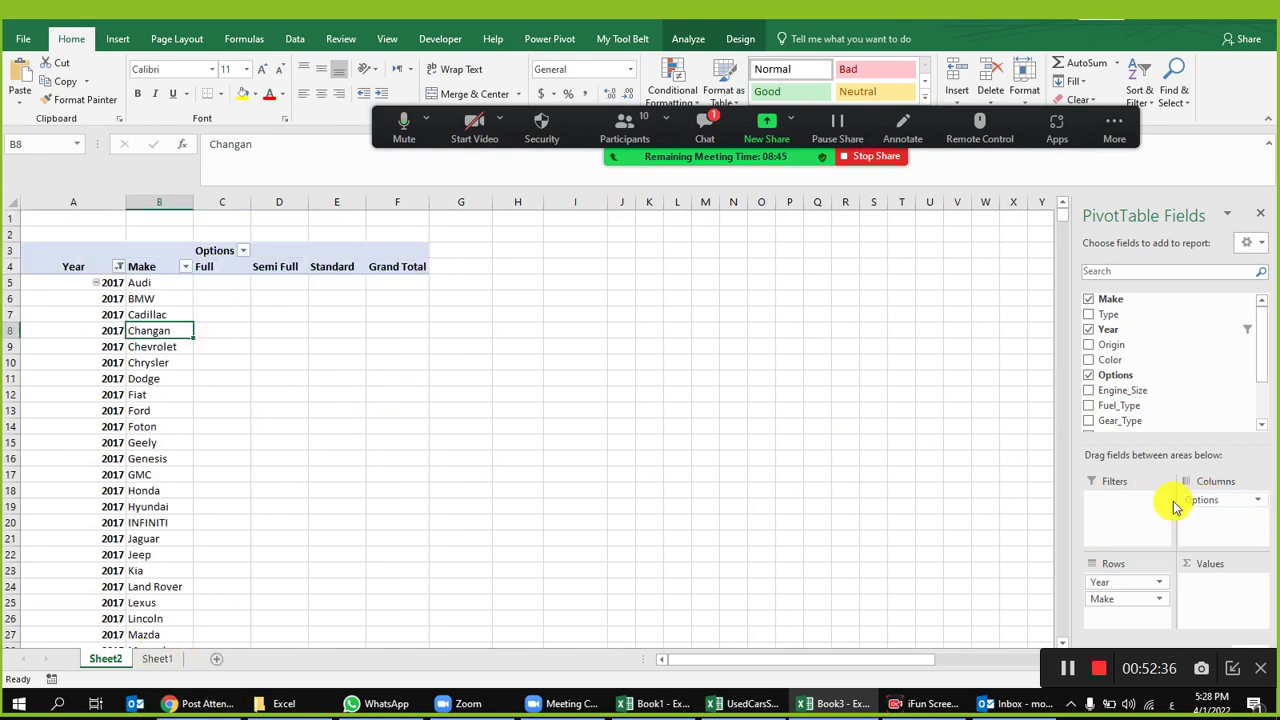
{"action": "left_click_drag", "start_coordinate": [222, 283], "coordinate": [424, 595]}
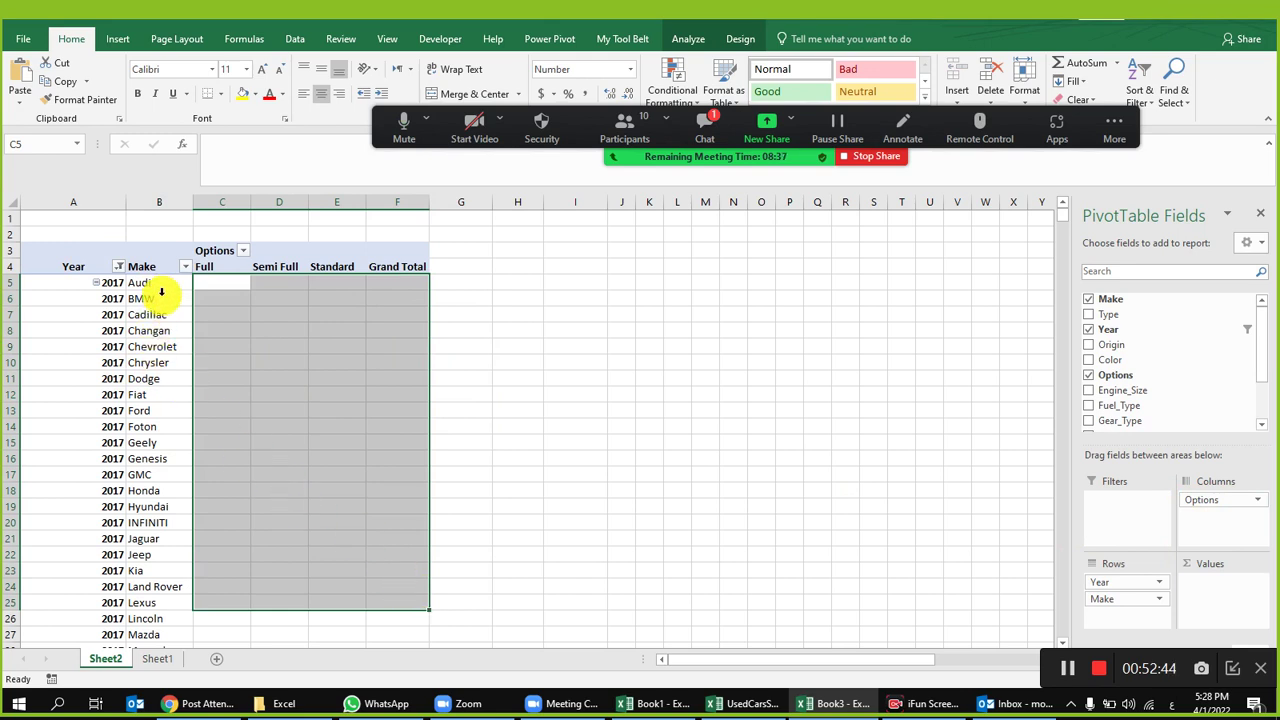
{"action": "left_click", "coordinate": [282, 368]}
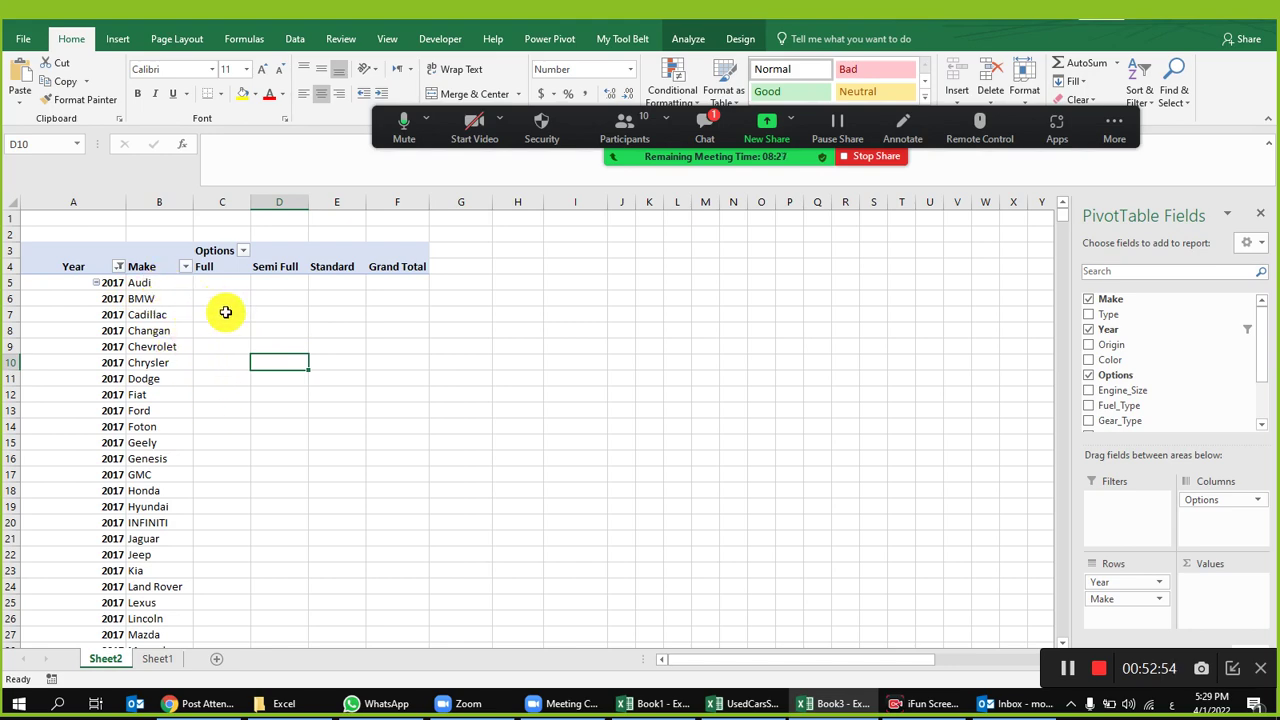
{"action": "left_click", "coordinate": [157, 659]}
{"action": "left_click", "coordinate": [143, 302]}
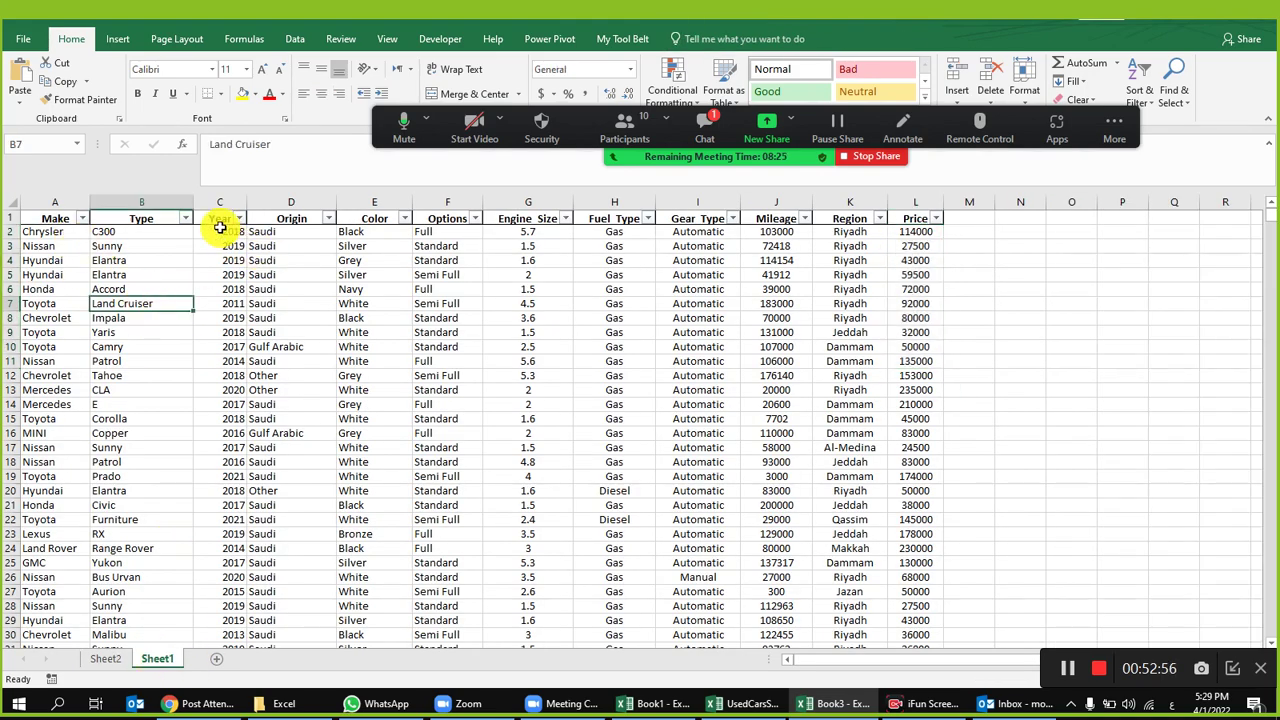
{"action": "left_click", "coordinate": [239, 218]}
{"action": "left_click", "coordinate": [282, 372]}
{"action": "left_click", "coordinate": [432, 425]}
{"action": "left_click_drag", "start_coordinate": [432, 425], "coordinate": [425, 460]}
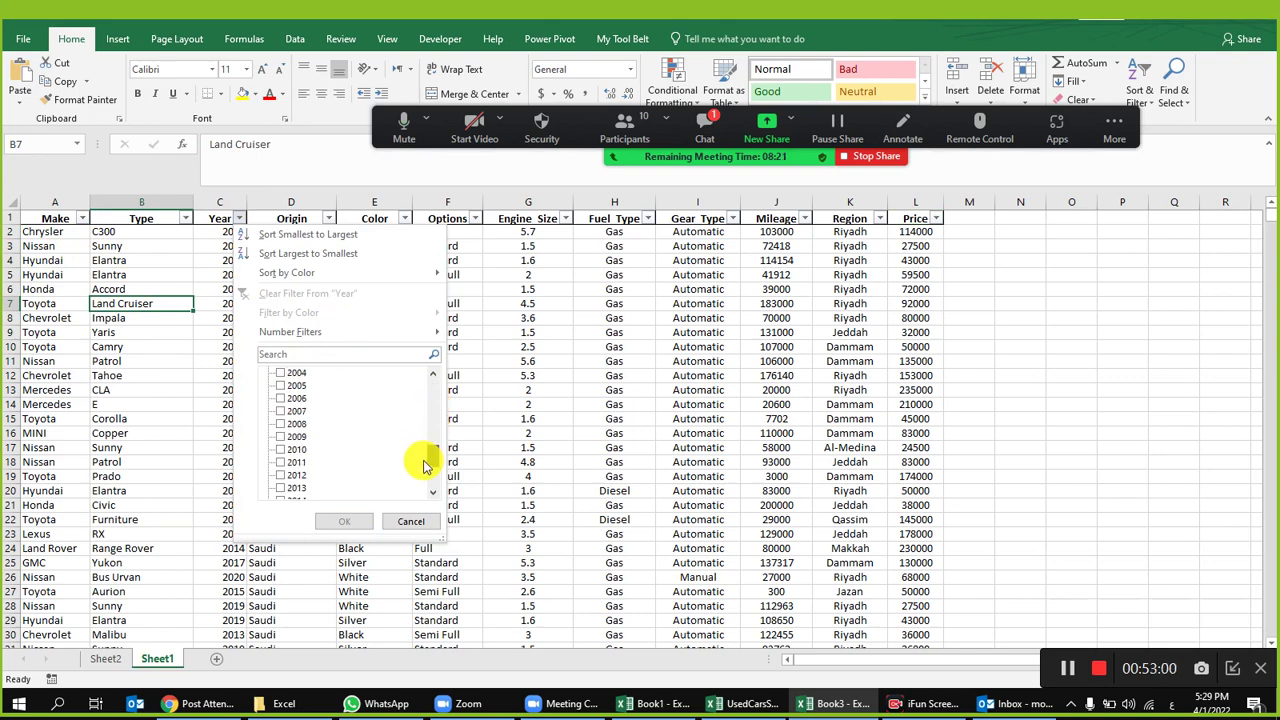
{"action": "left_click", "coordinate": [283, 488]}
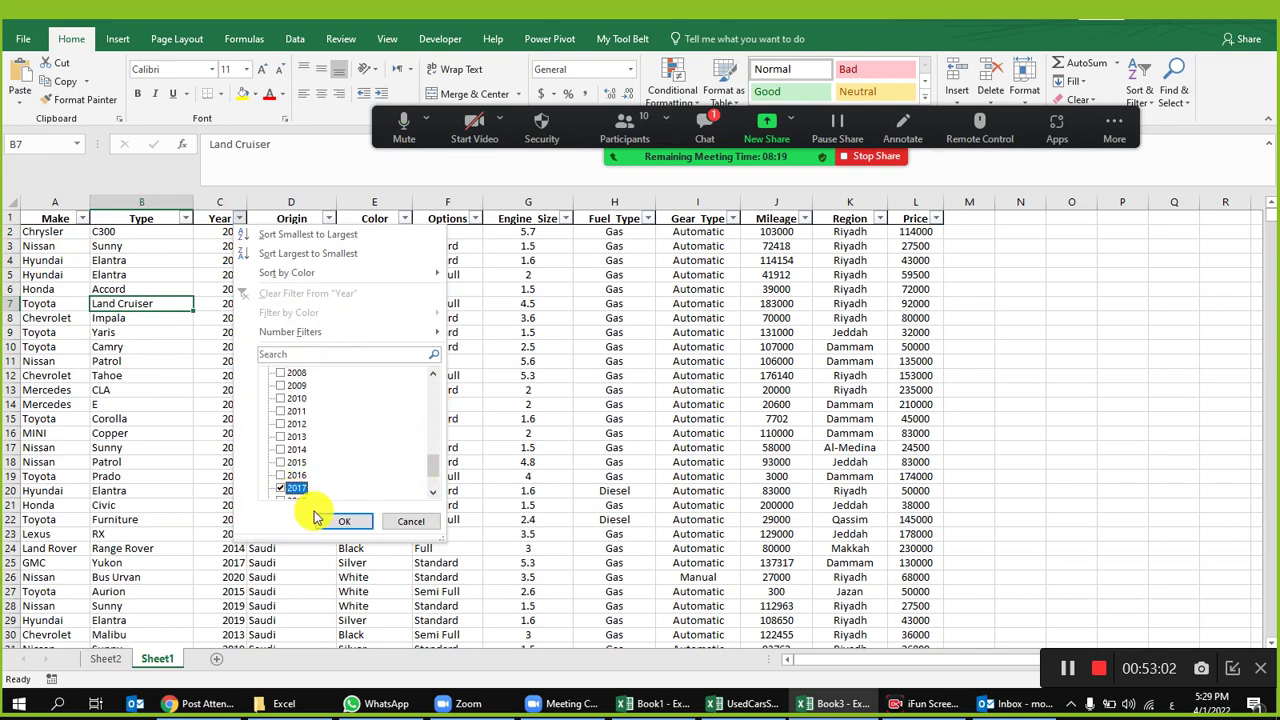
{"action": "left_click", "coordinate": [344, 521]}
{"action": "left_click", "coordinate": [82, 218]}
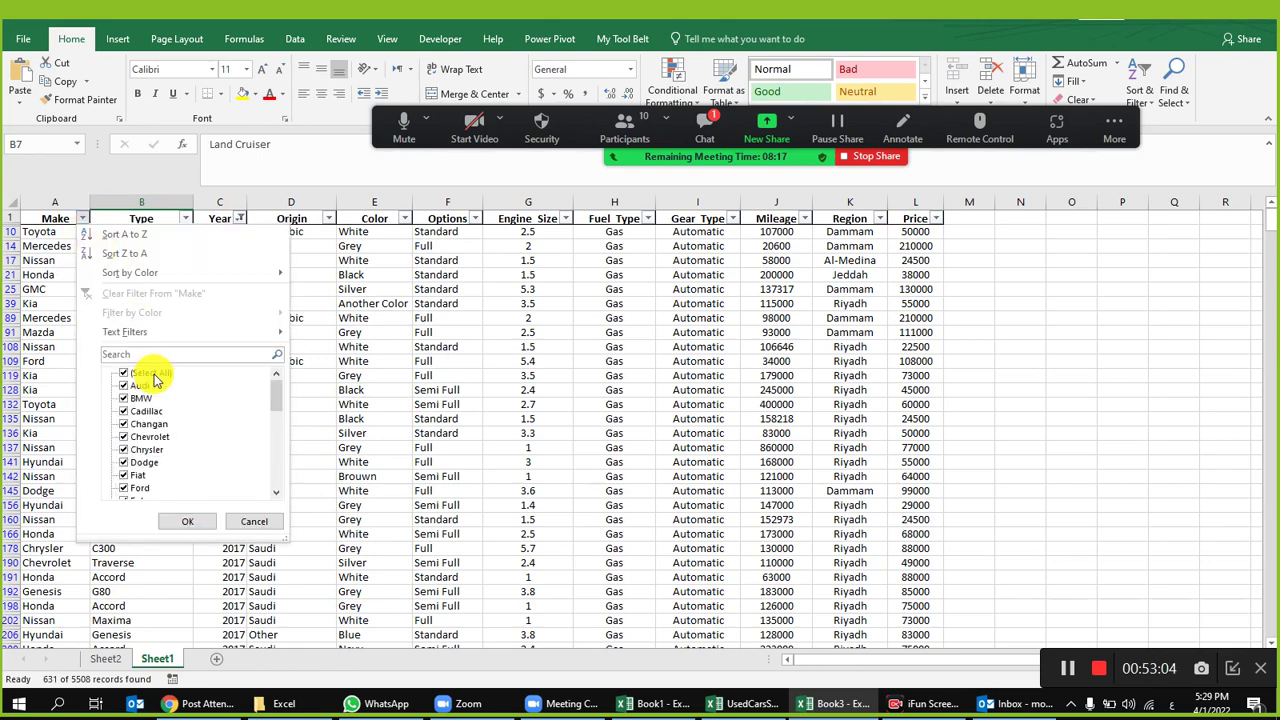
{"action": "left_click", "coordinate": [125, 386]}
{"action": "left_click", "coordinate": [187, 521]}
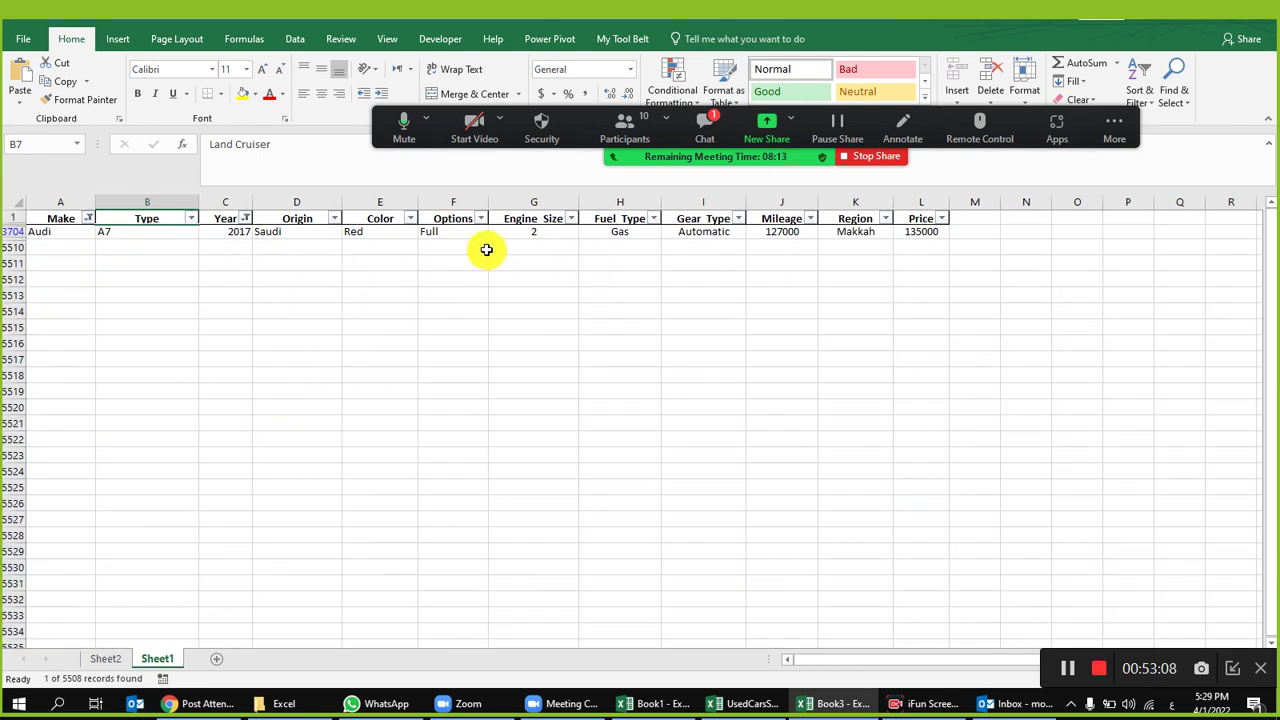
{"action": "left_click", "coordinate": [459, 232]}
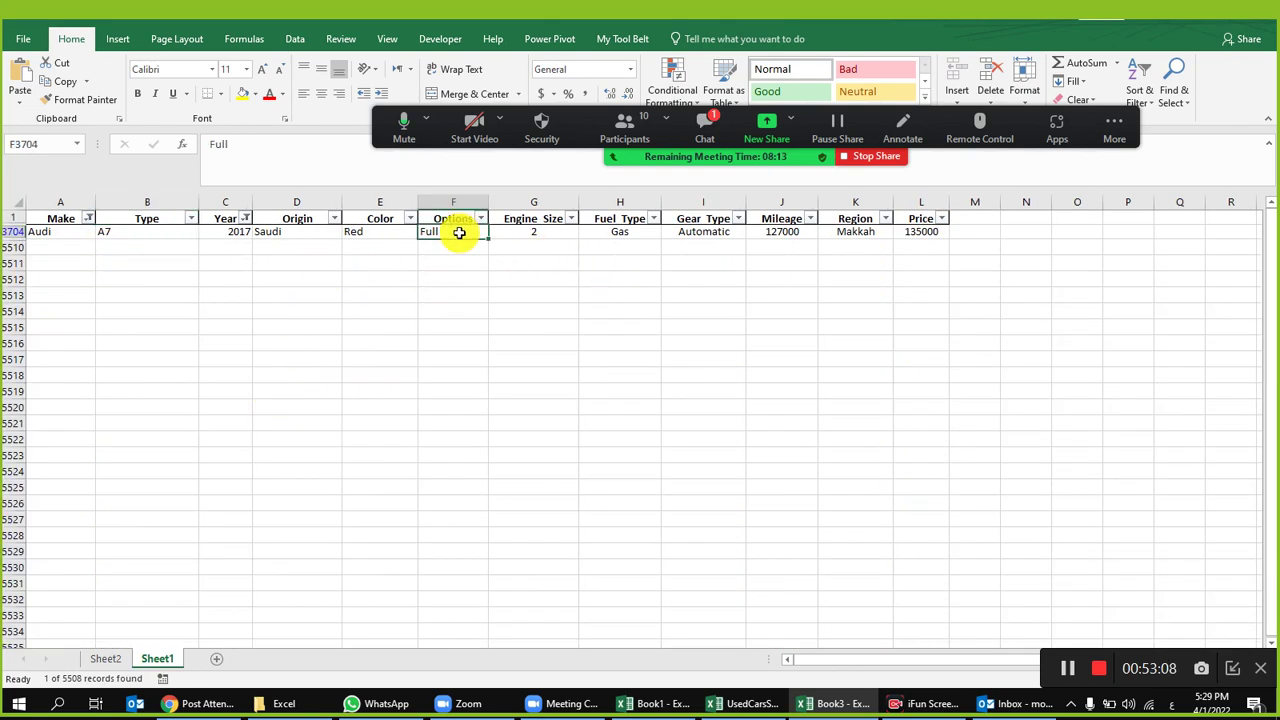
{"action": "left_click", "coordinate": [294, 39]}
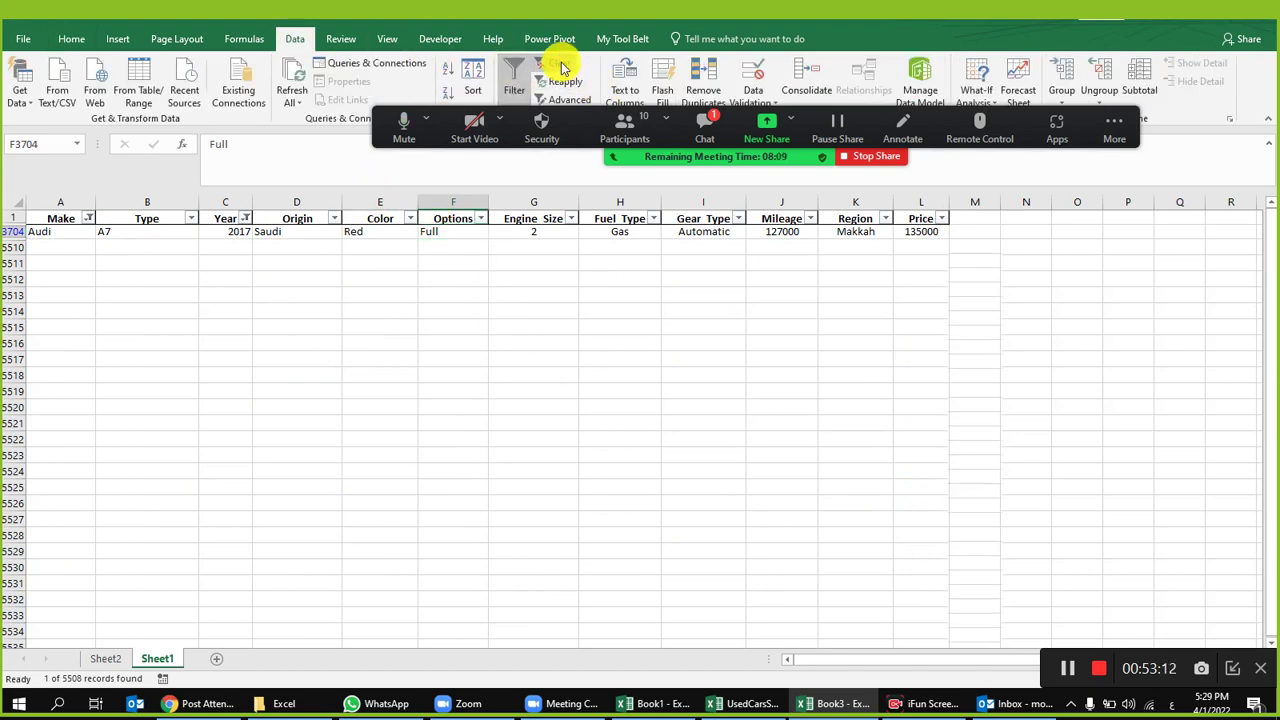
{"action": "left_click", "coordinate": [556, 63]}
{"action": "left_click", "coordinate": [252, 332]}
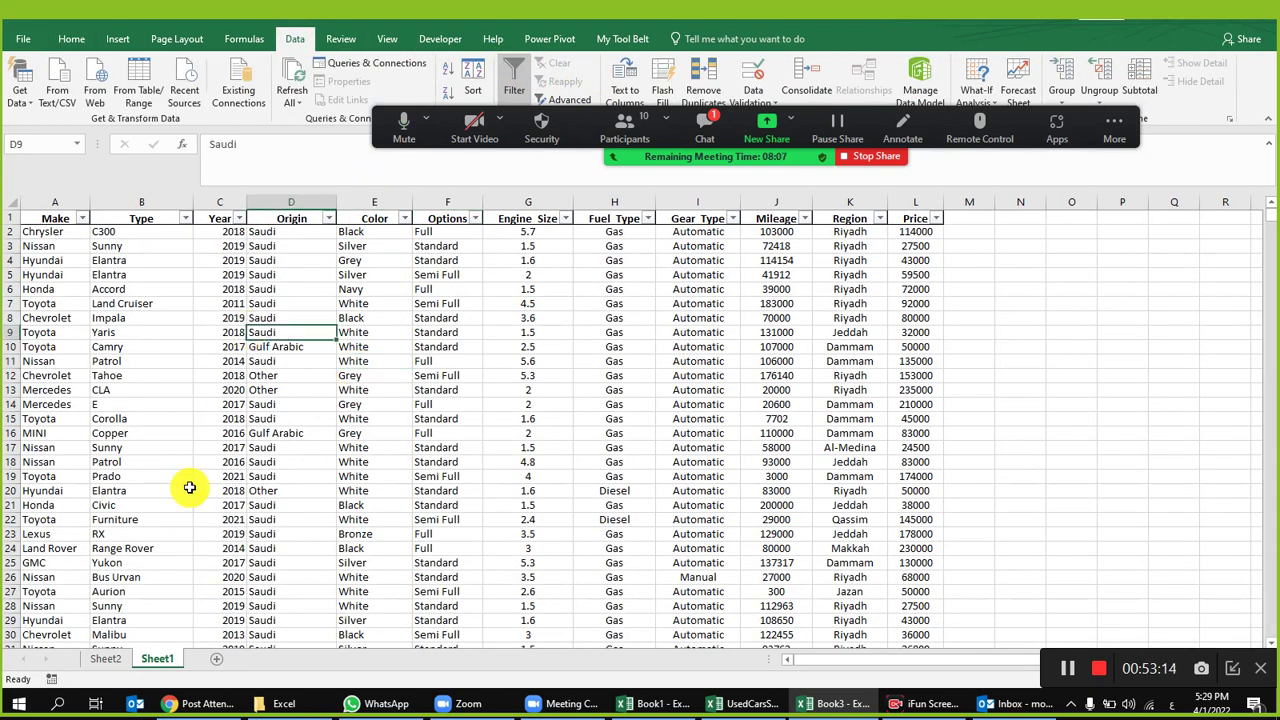
{"action": "left_click", "coordinate": [120, 663]}
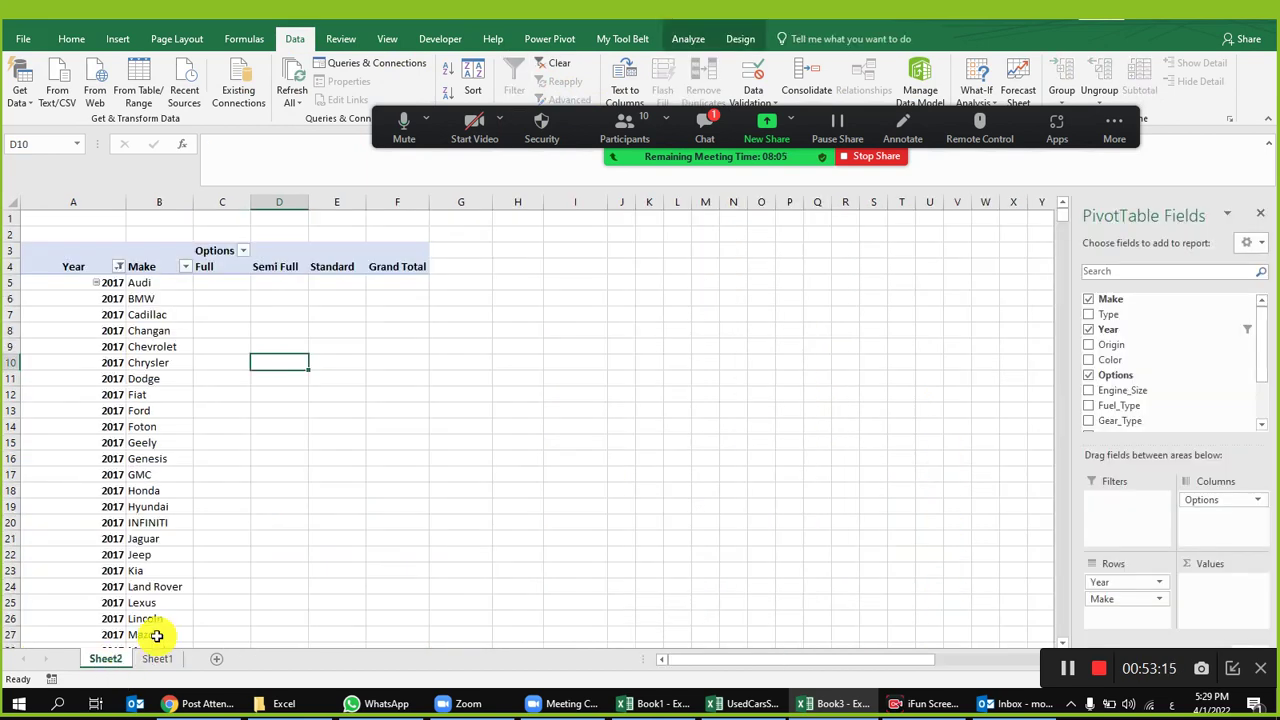
Step: Add Options to Values as Count of Options, e.g. Hyundai's 2017 total of 130
{"action": "left_click", "coordinate": [226, 313]}
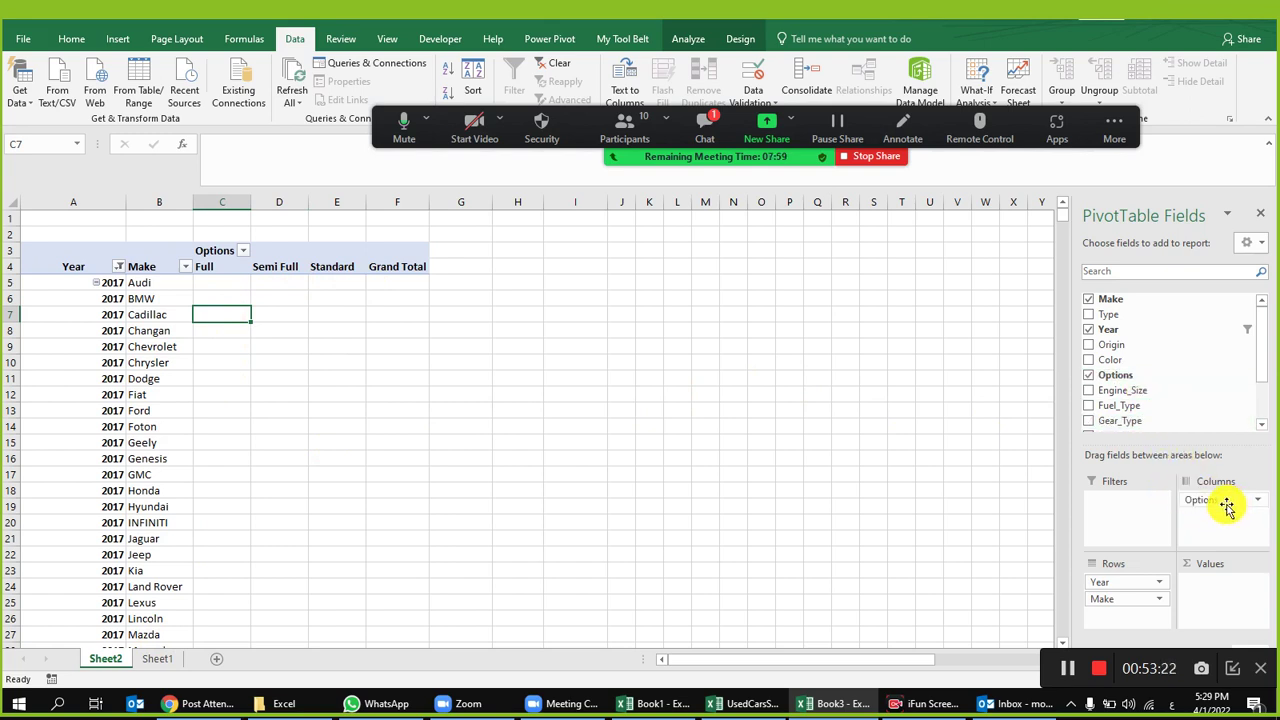
{"action": "left_click_drag", "start_coordinate": [1107, 390], "coordinate": [1210, 600]}
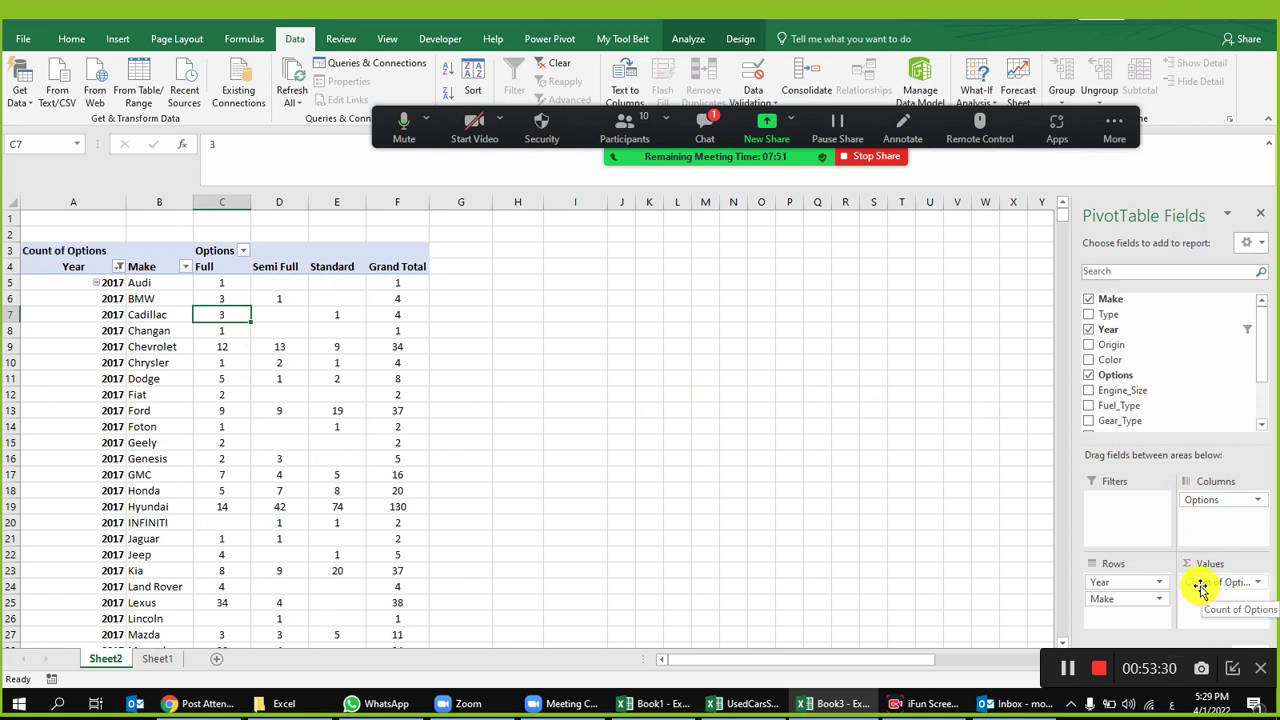
{"action": "mouse_move", "coordinate": [1196, 582]}
{"action": "left_mouse_down"}
{"action": "mouse_move", "coordinate": [1186, 586]}
{"action": "mouse_move", "coordinate": [1215, 599]}
{"action": "left_mouse_up"}
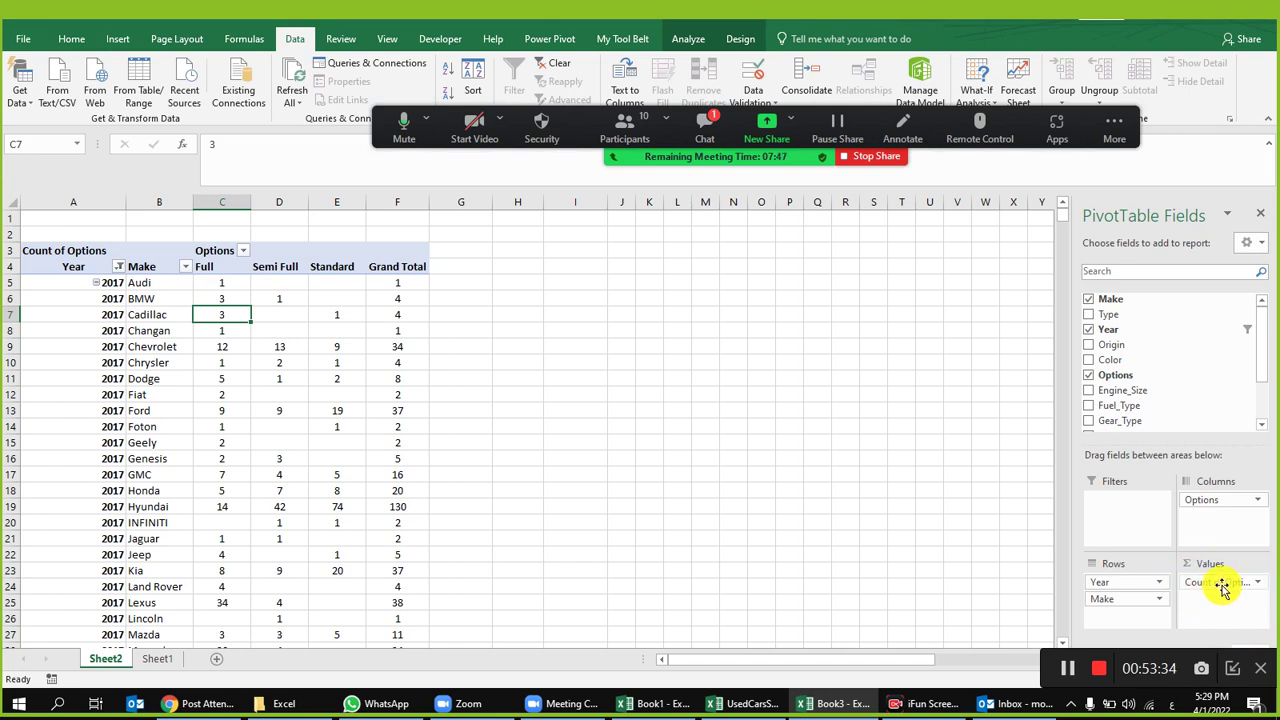
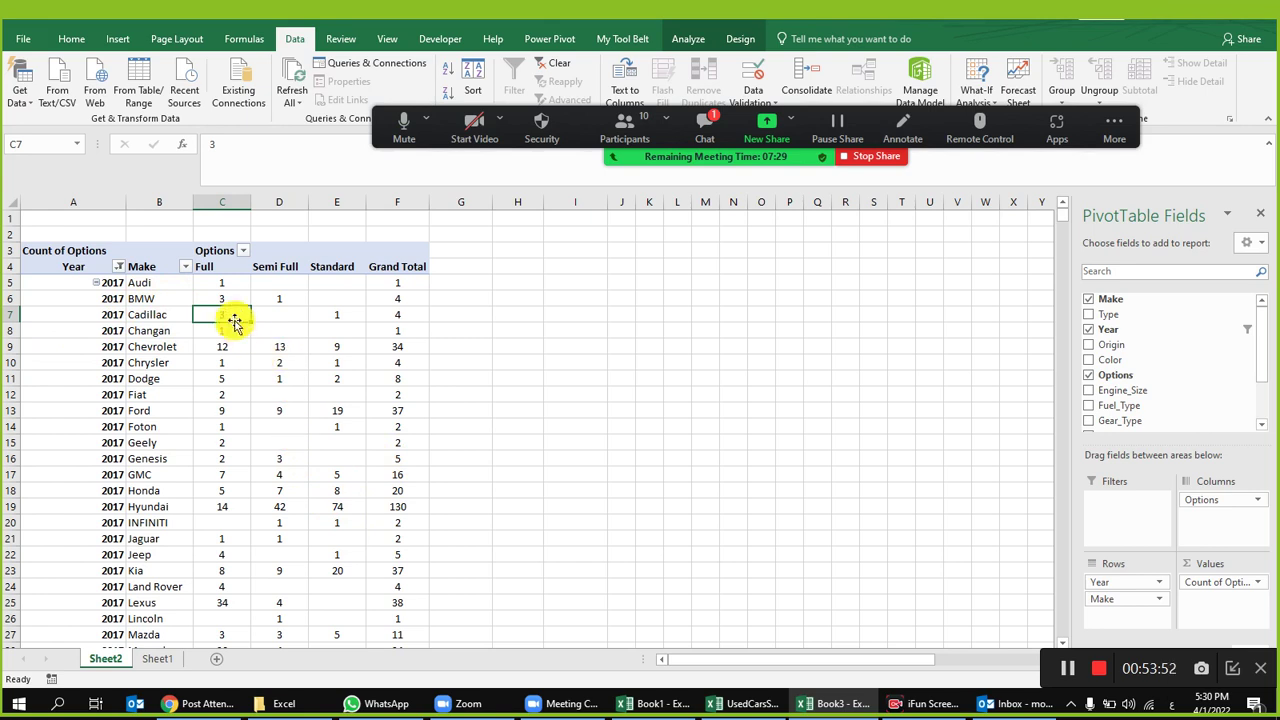
Step: Review the 2017 BMW entries and the BMW Full count of 3 in the Book3 pivot
{"action": "left_click_drag", "start_coordinate": [163, 300], "coordinate": [209, 301]}
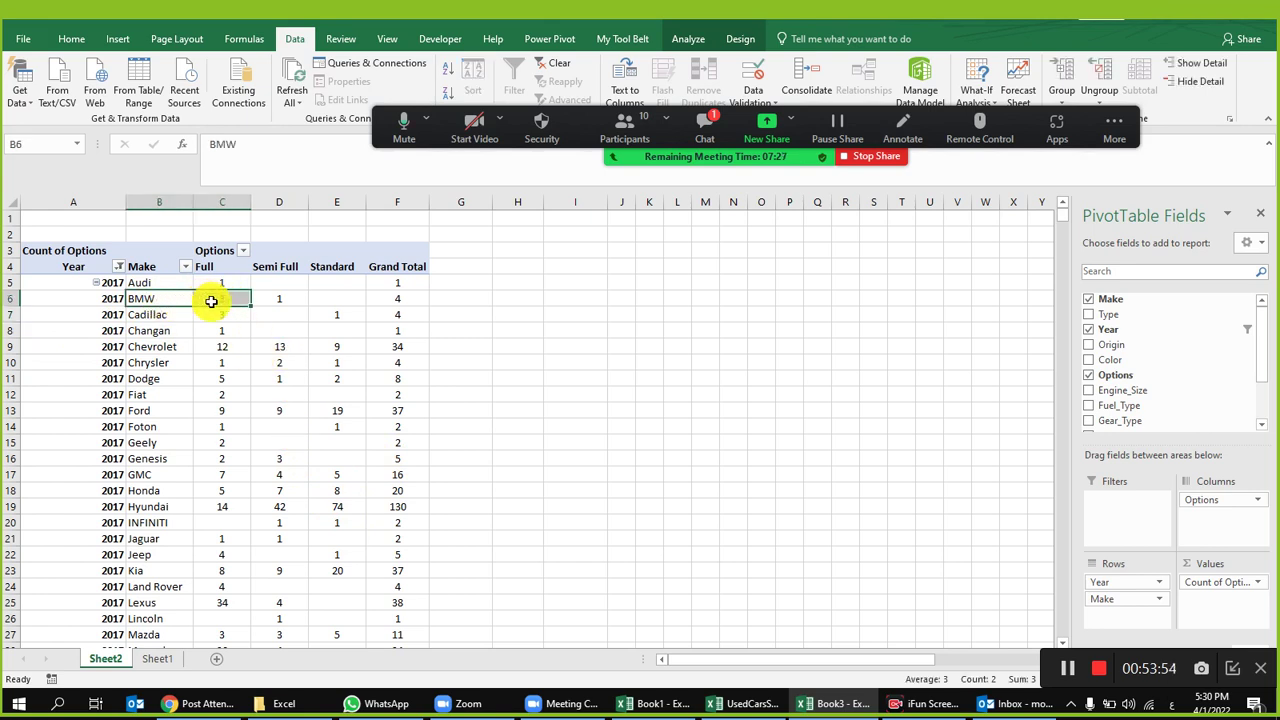
{"action": "left_click", "coordinate": [222, 300]}
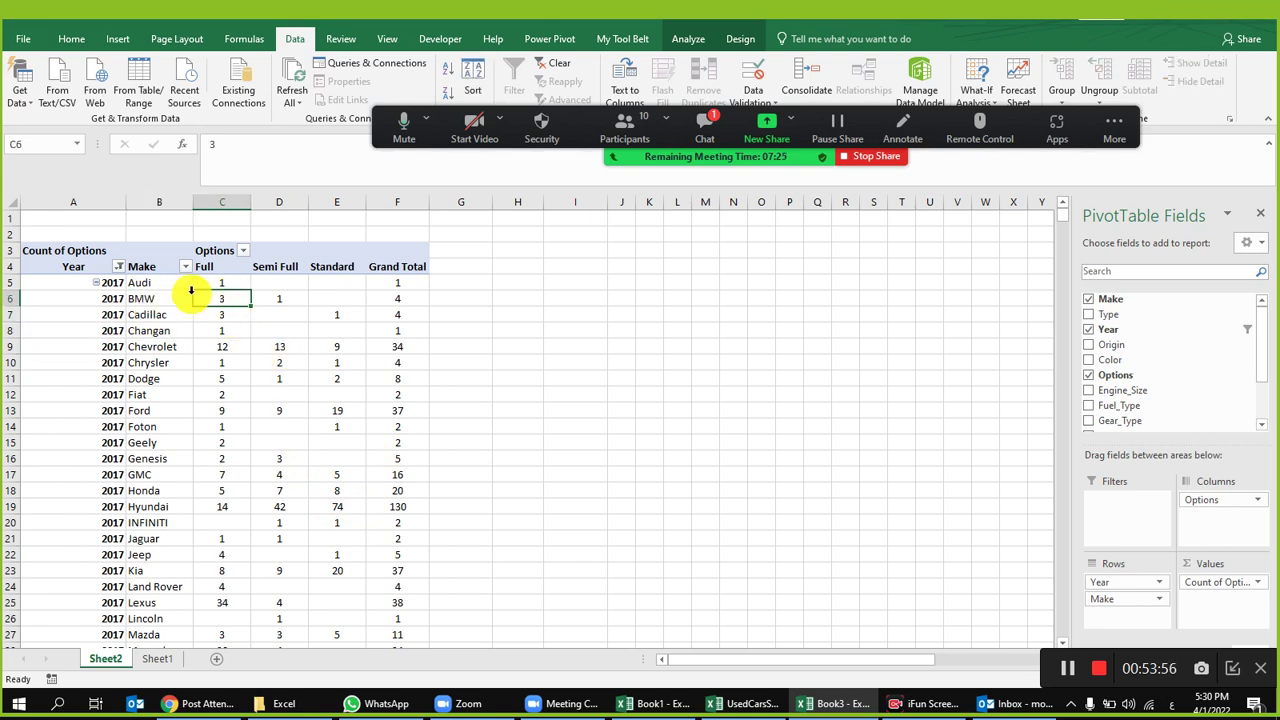
{"action": "key", "text": "alt+Tab"}
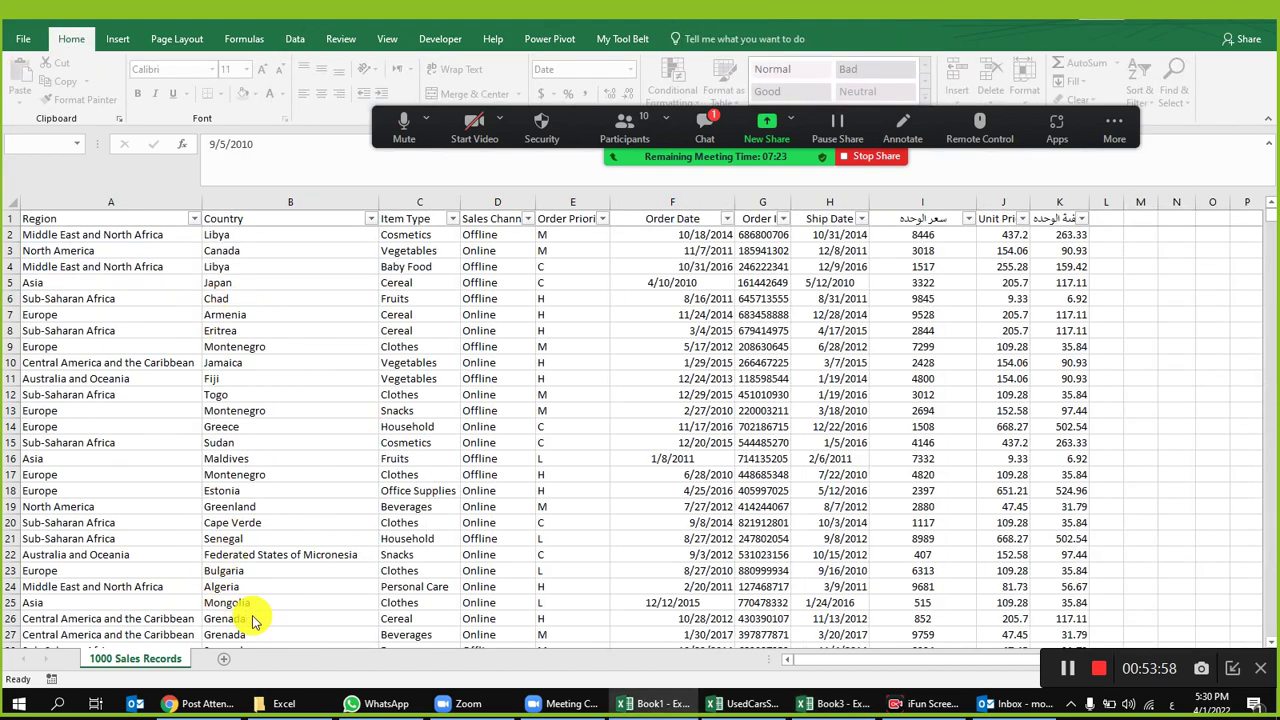
{"action": "left_click", "coordinate": [748, 700]}
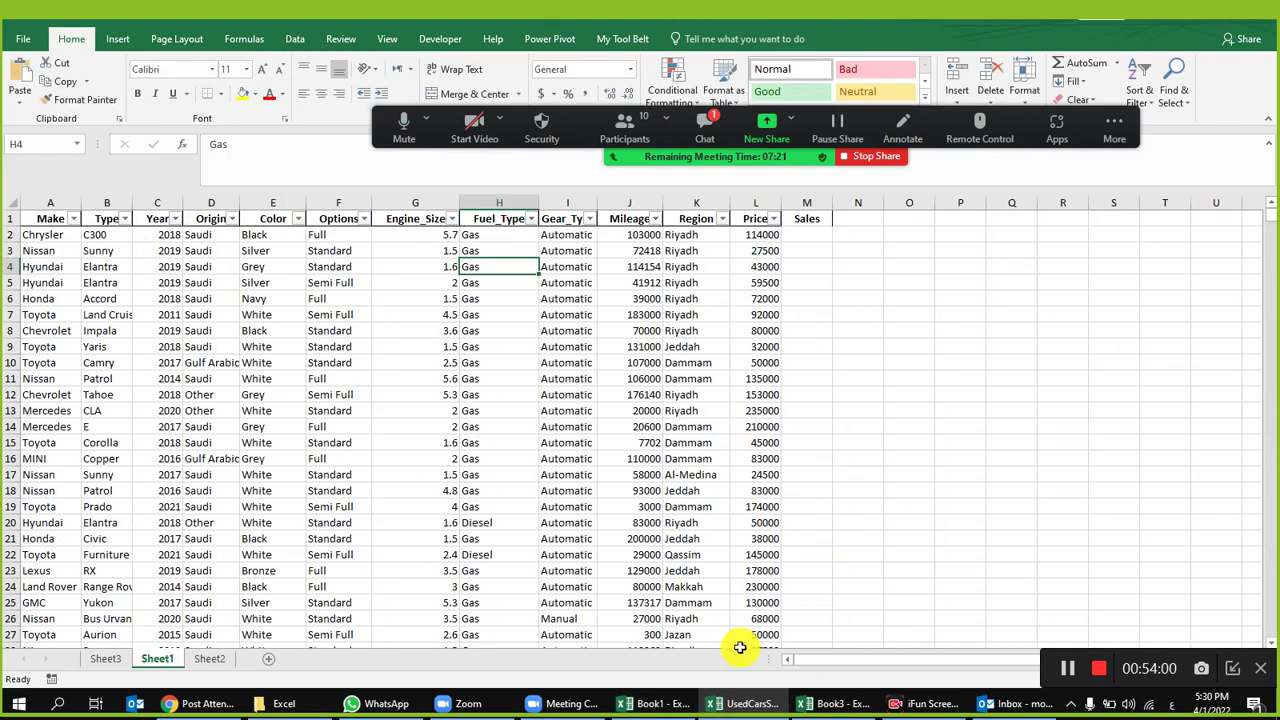
{"action": "left_click", "coordinate": [808, 700]}
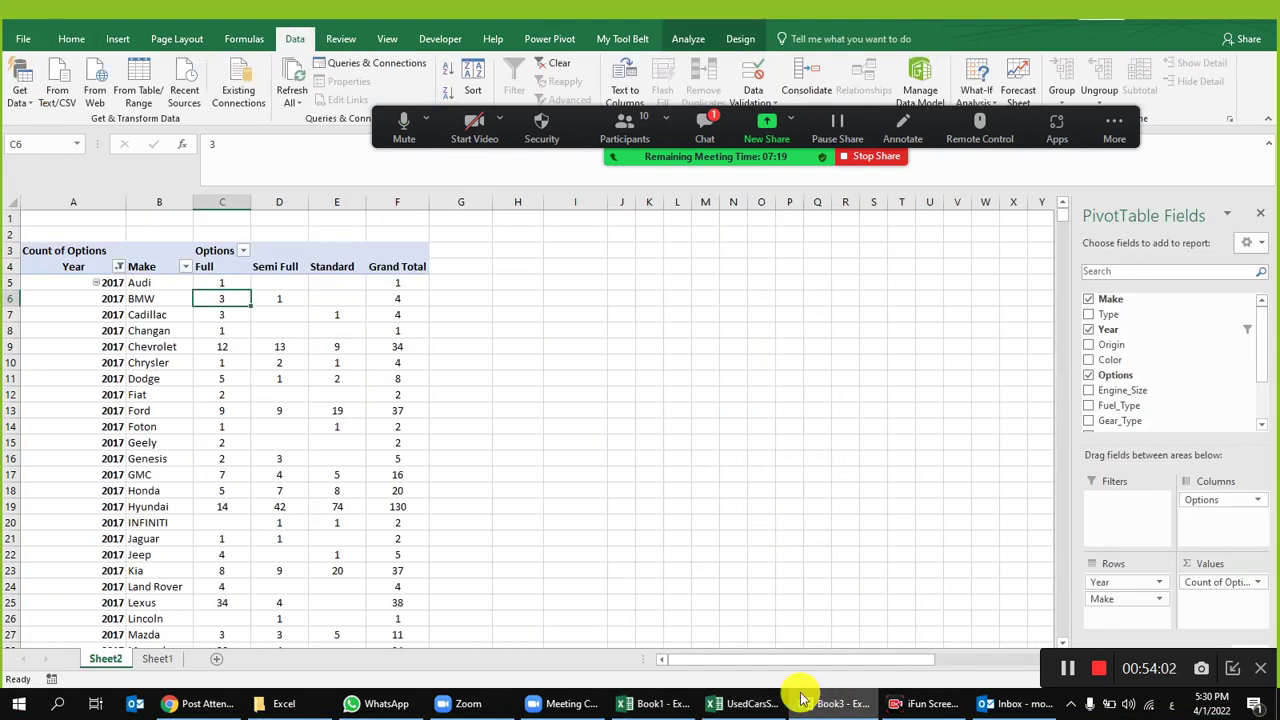
{"action": "left_click", "coordinate": [165, 314]}
{"action": "left_click", "coordinate": [160, 298]}
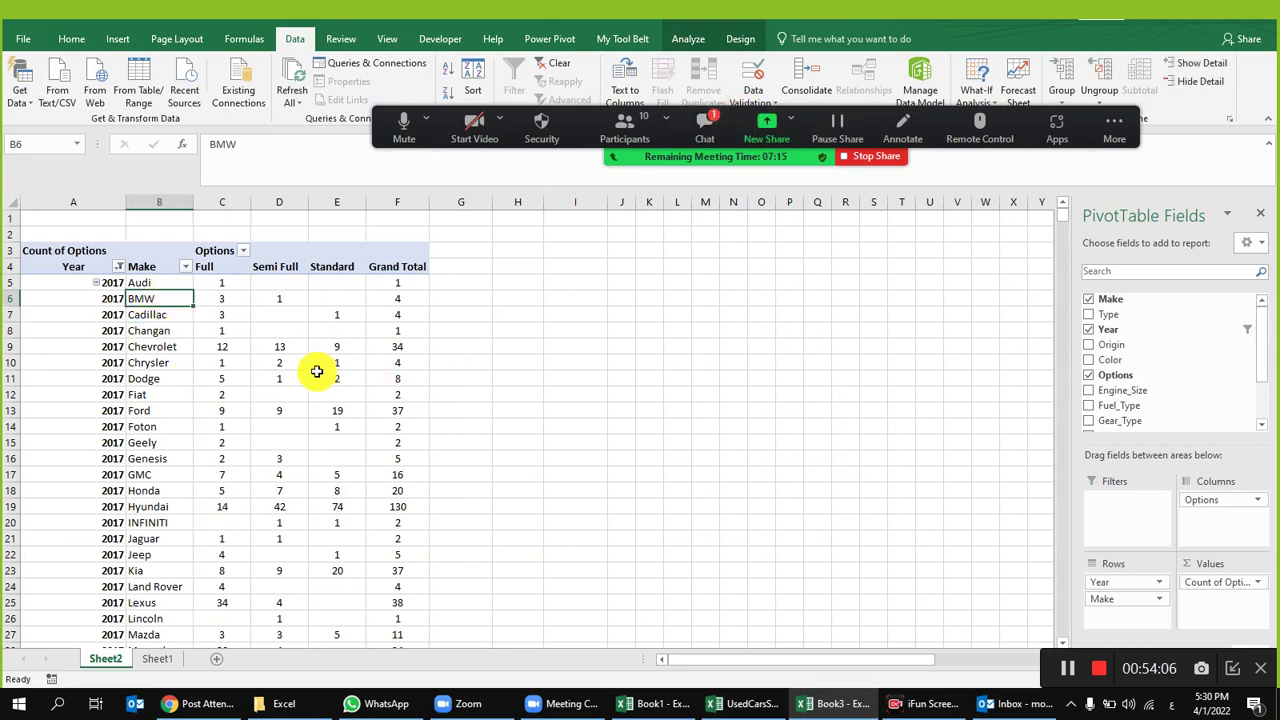
{"action": "left_click", "coordinate": [108, 298]}
{"action": "left_click", "coordinate": [150, 299]}
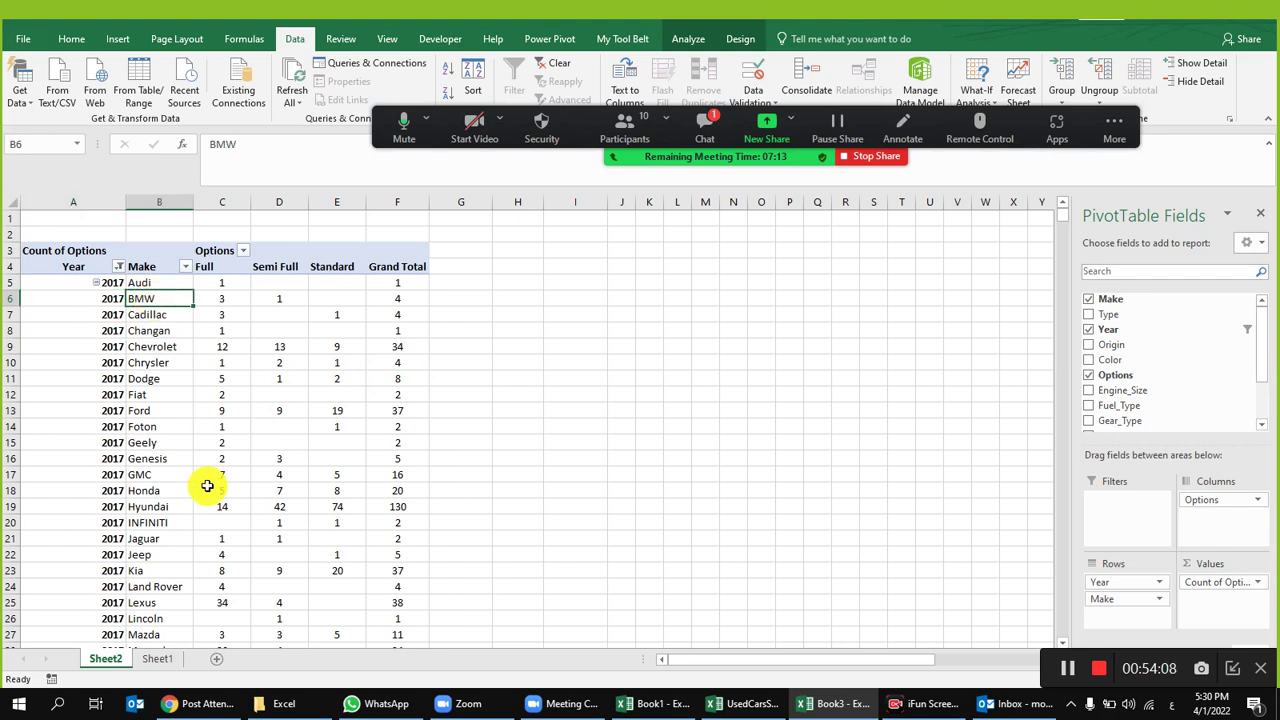
Step: Filter the Sheet1 Year column to show only 2017
{"action": "left_click", "coordinate": [150, 659]}
{"action": "left_click", "coordinate": [149, 261]}
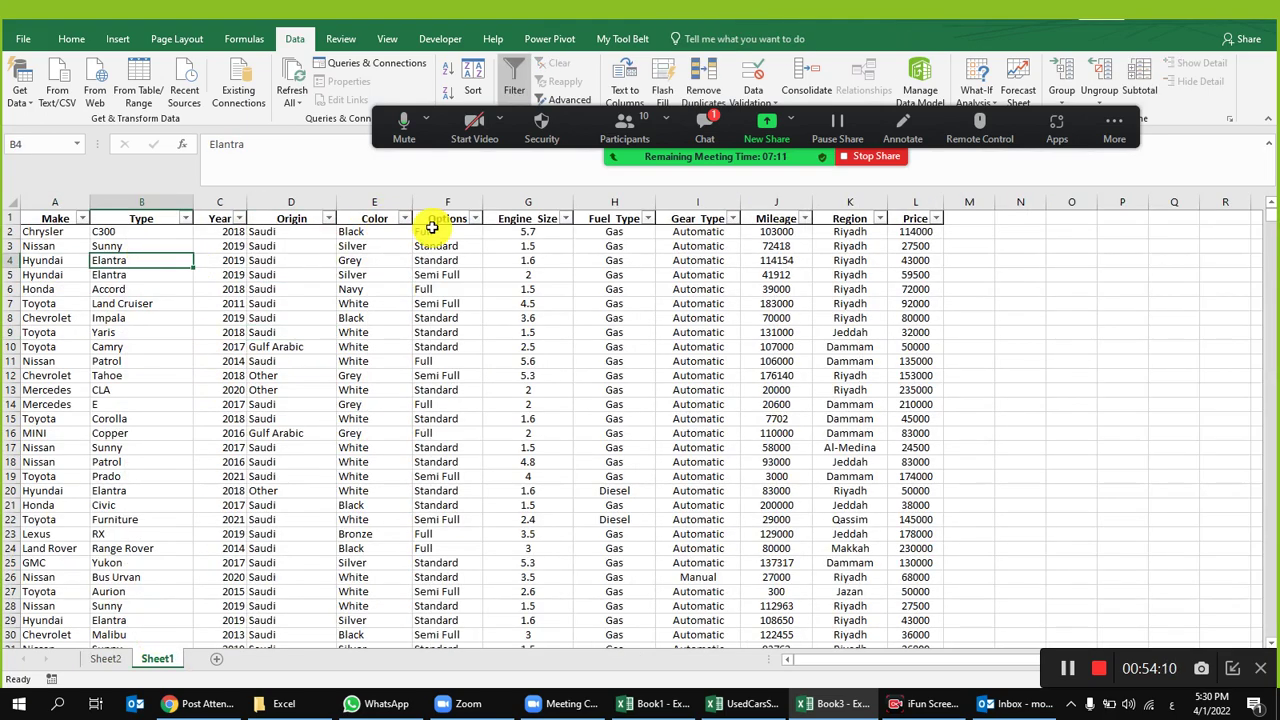
{"action": "left_click", "coordinate": [239, 218]}
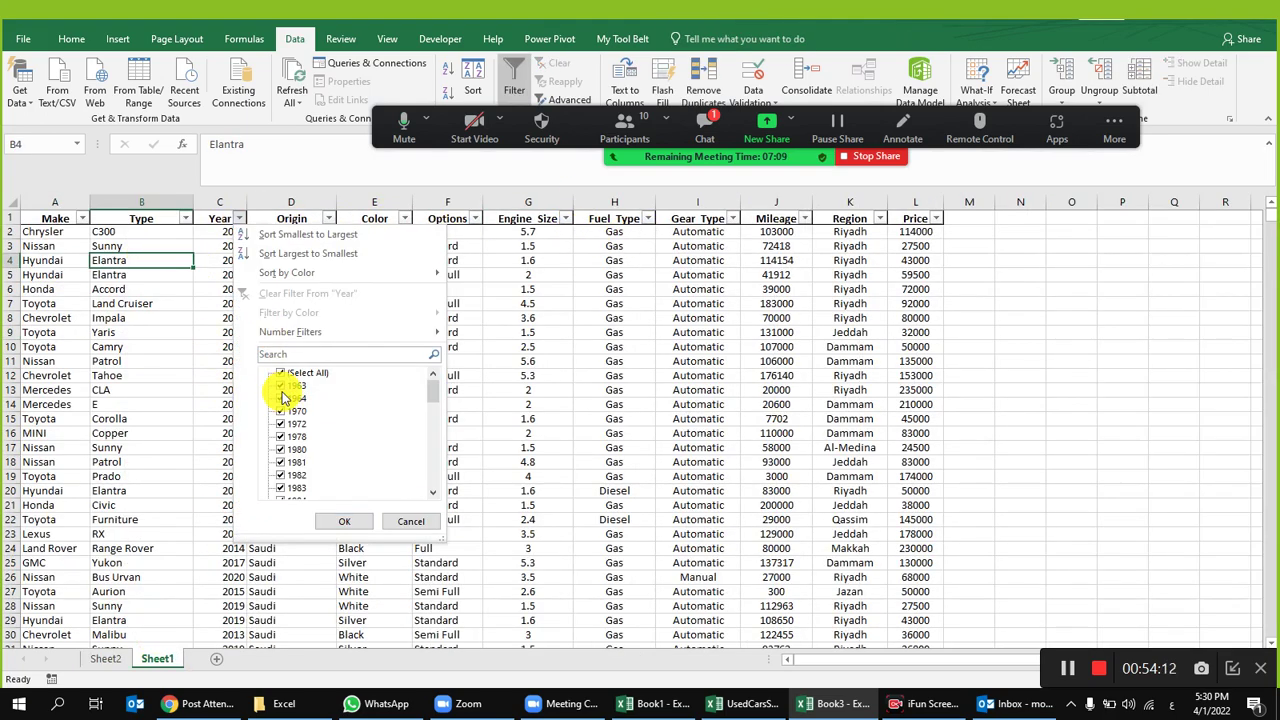
{"action": "left_click", "coordinate": [279, 377]}
{"action": "scroll", "coordinate": [322, 445], "scroll_direction": "down", "scroll_amount": 6}
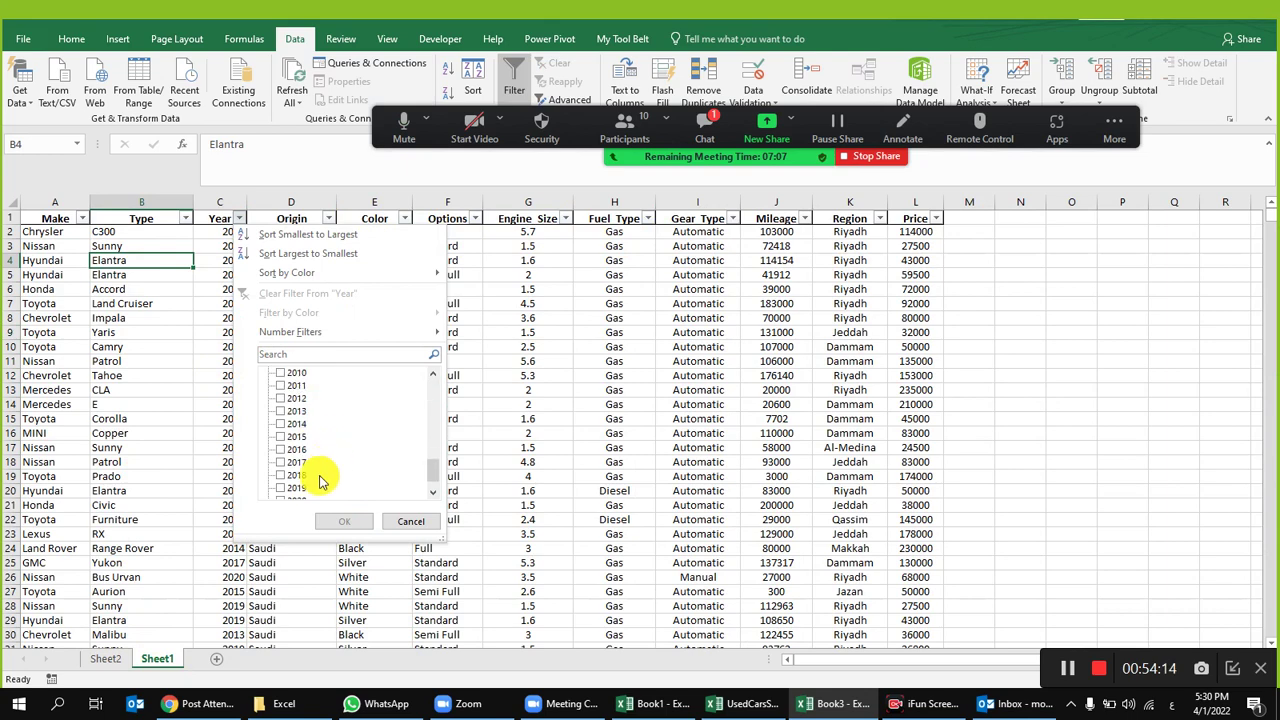
{"action": "left_click", "coordinate": [281, 462]}
{"action": "left_click", "coordinate": [344, 521]}
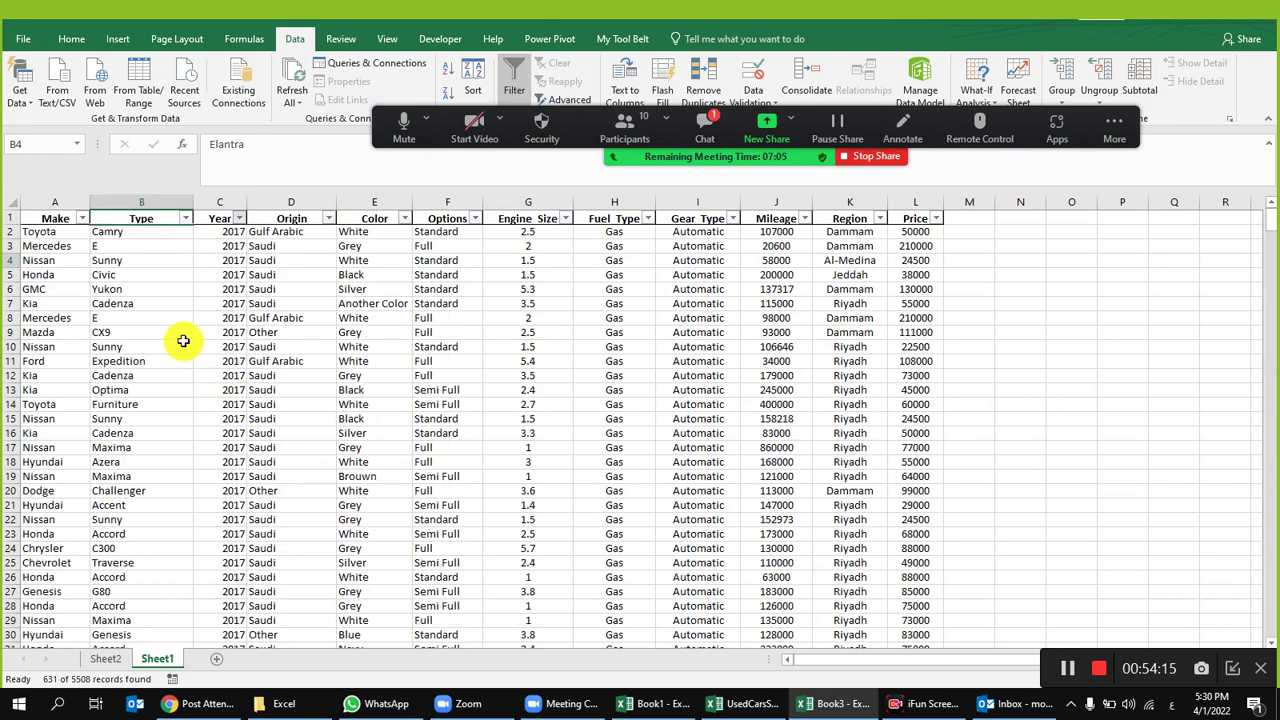
Step: Filter the Make column to BMW by searching 'bm'
{"action": "left_click", "coordinate": [84, 218]}
{"action": "left_click", "coordinate": [128, 372]}
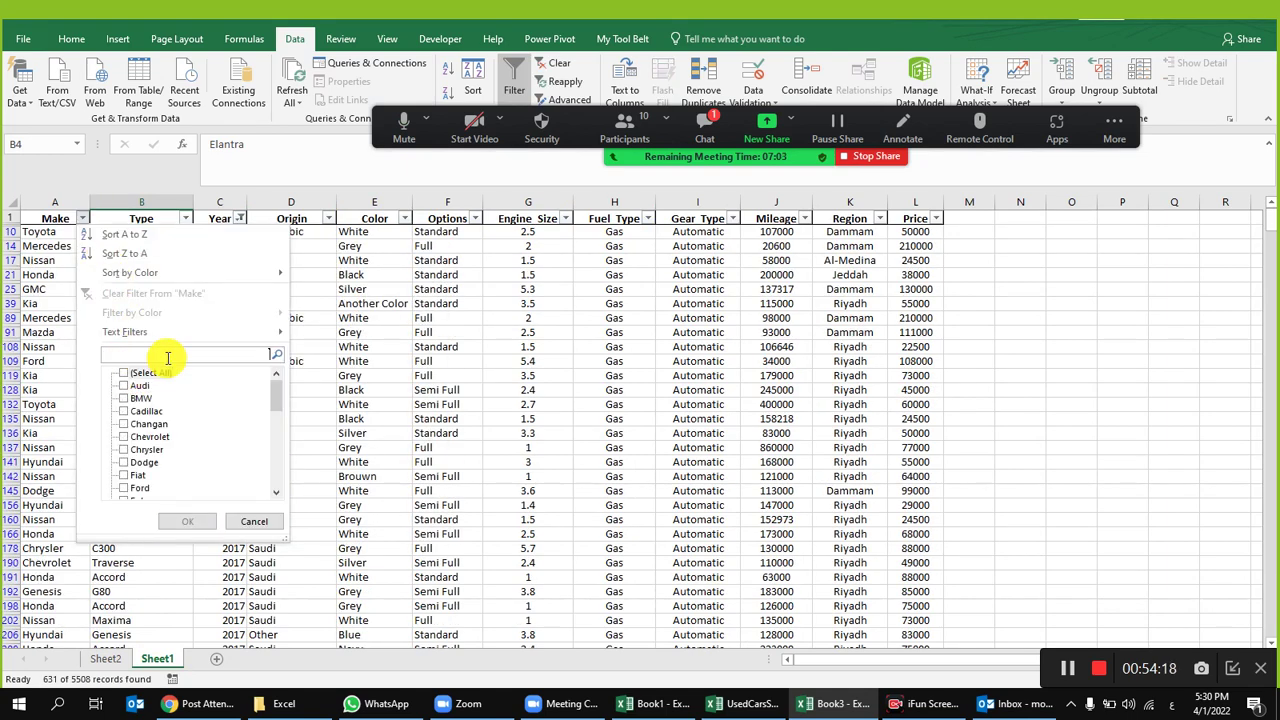
{"action": "type", "text": "لا"}
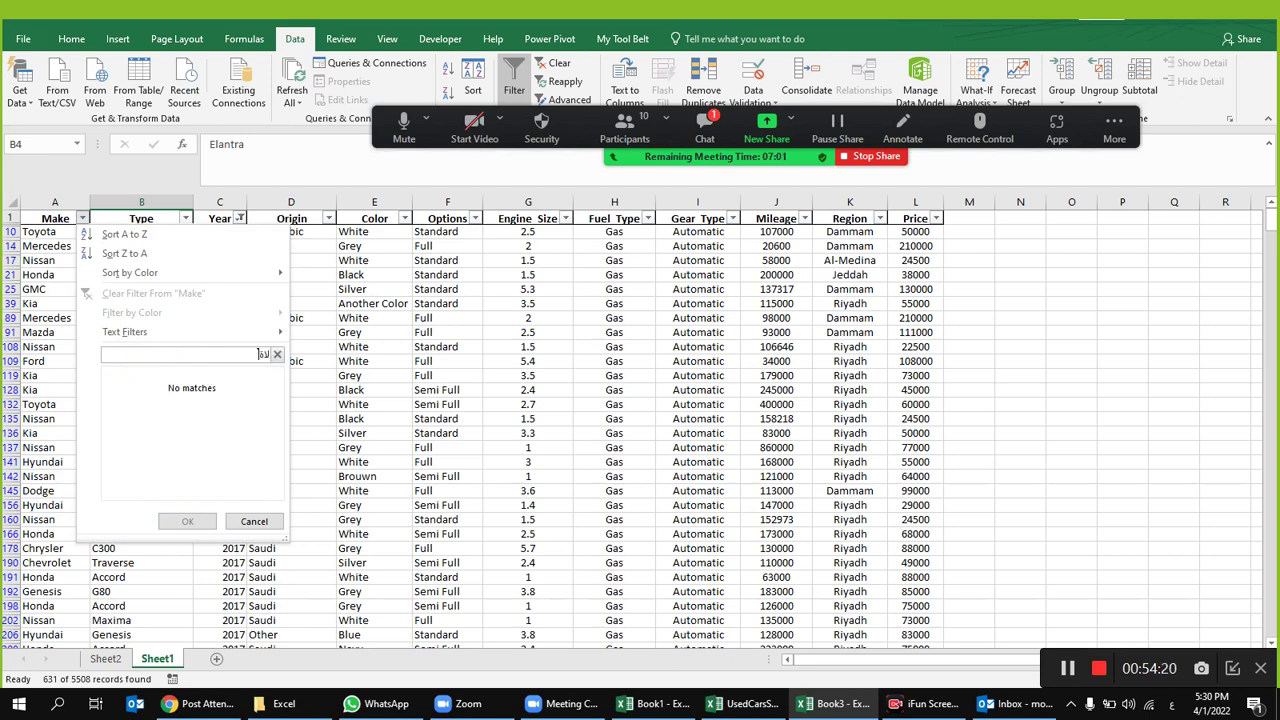
{"action": "key", "text": "BackSpace"}
{"action": "key", "text": "BackSpace"}
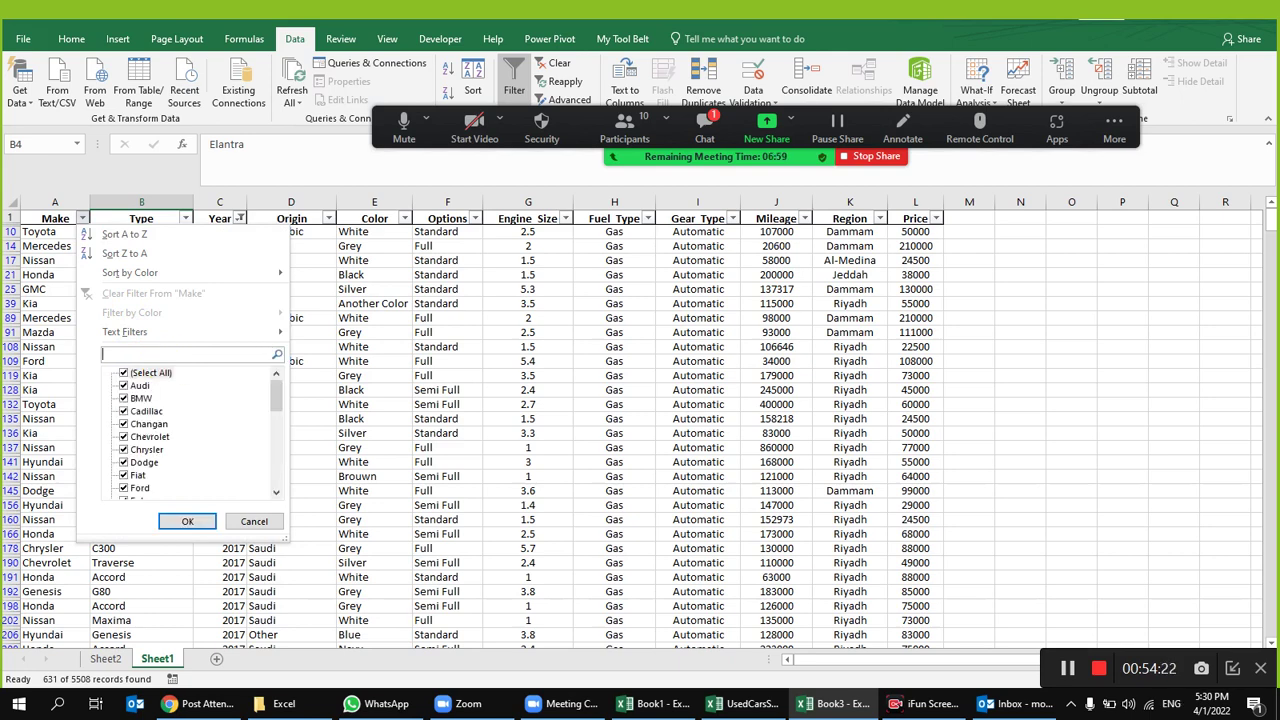
{"action": "type", "text": "bm"}
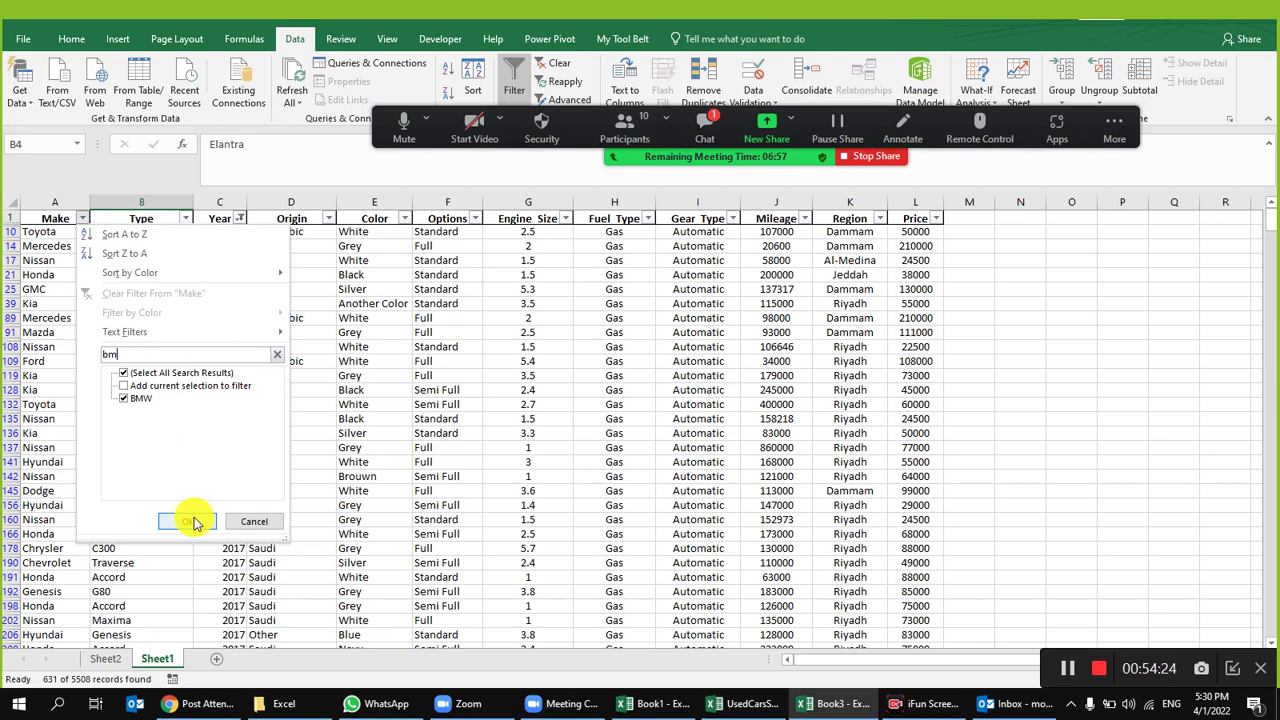
{"action": "left_click", "coordinate": [187, 521]}
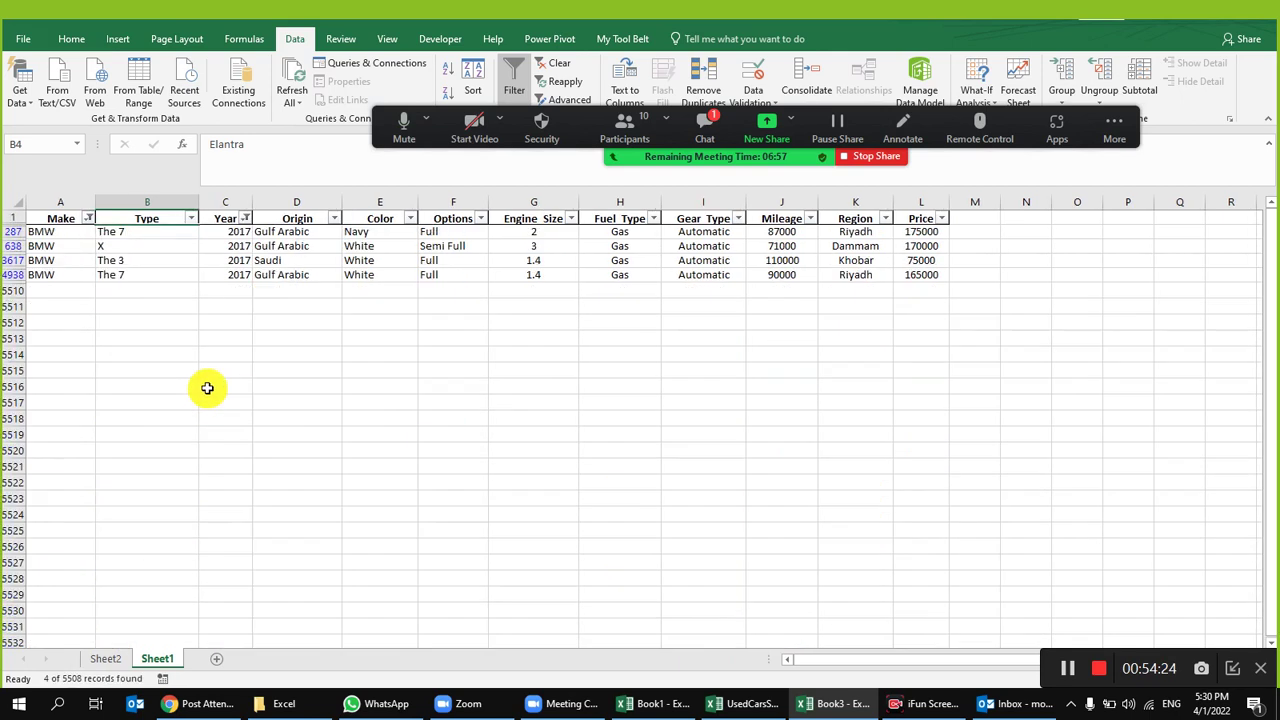
Step: Inspect the four BMW records' Options and Type values, including the Semi Full record
{"action": "left_click", "coordinate": [453, 233]}
{"action": "left_click", "coordinate": [451, 264]}
{"action": "left_click", "coordinate": [452, 275]}
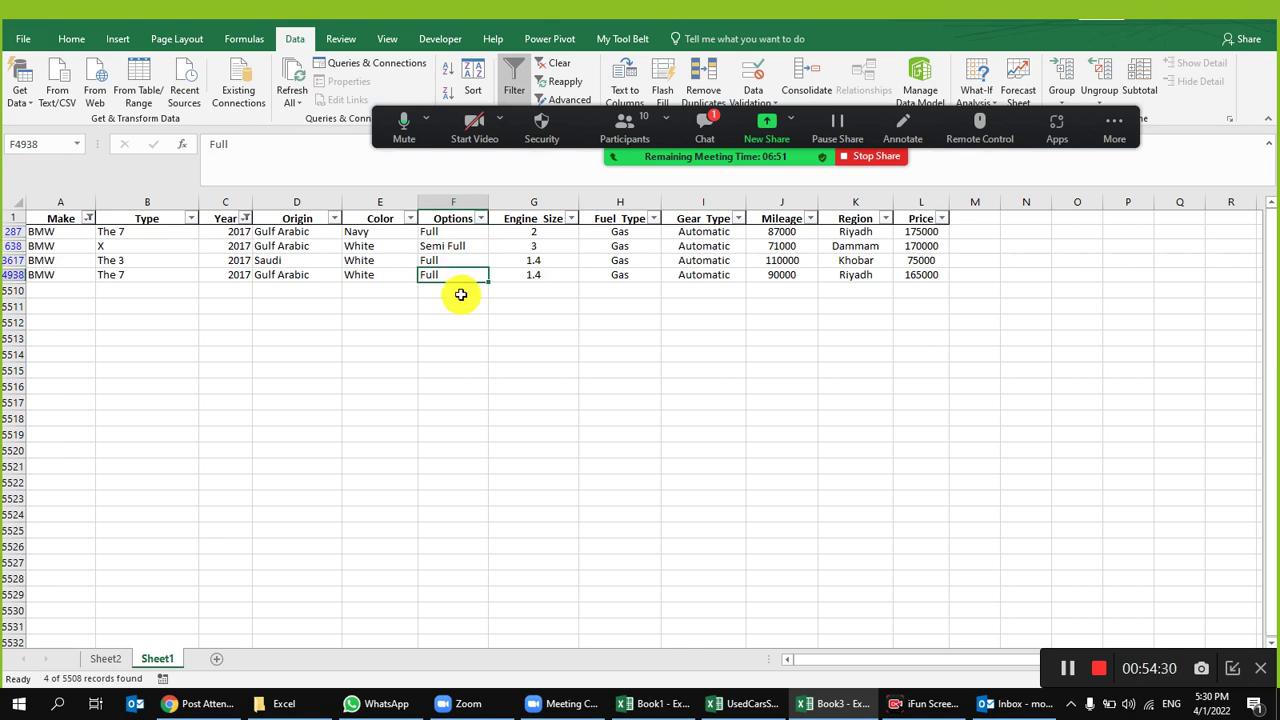
{"action": "left_click", "coordinate": [119, 234]}
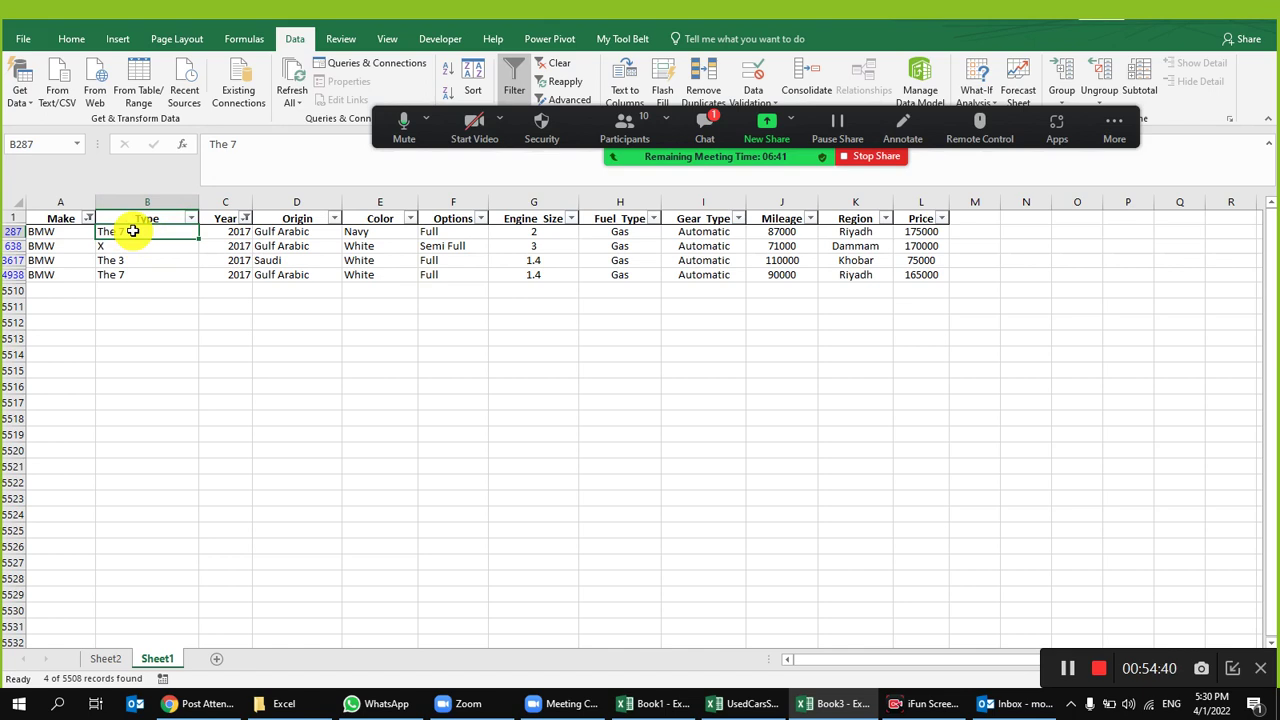
{"action": "left_click", "coordinate": [449, 231]}
{"action": "left_click", "coordinate": [441, 275]}
{"action": "left_click_drag", "start_coordinate": [74, 245], "coordinate": [473, 248]}
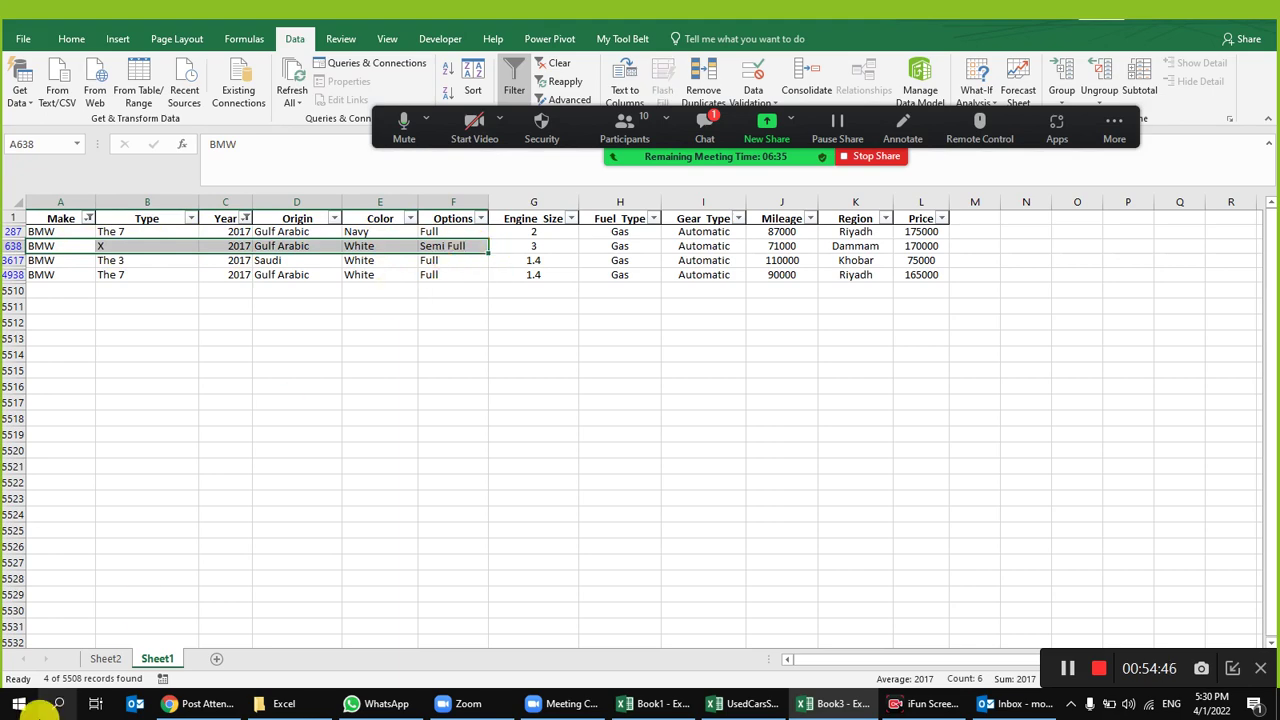
Step: Compare the BMW Options values on Sheet1 against the Sheet2 pivot
{"action": "left_click", "coordinate": [103, 659]}
{"action": "left_click", "coordinate": [157, 660]}
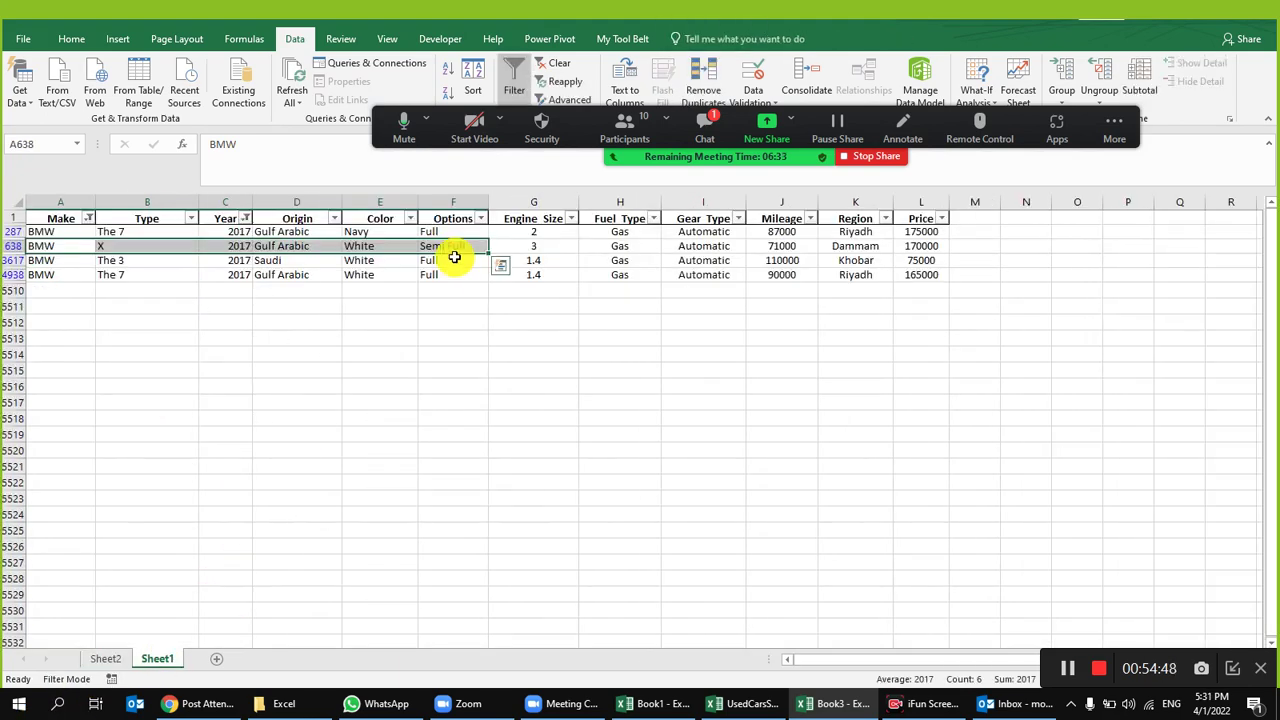
{"action": "left_click", "coordinate": [446, 233]}
{"action": "left_click", "coordinate": [452, 274]}
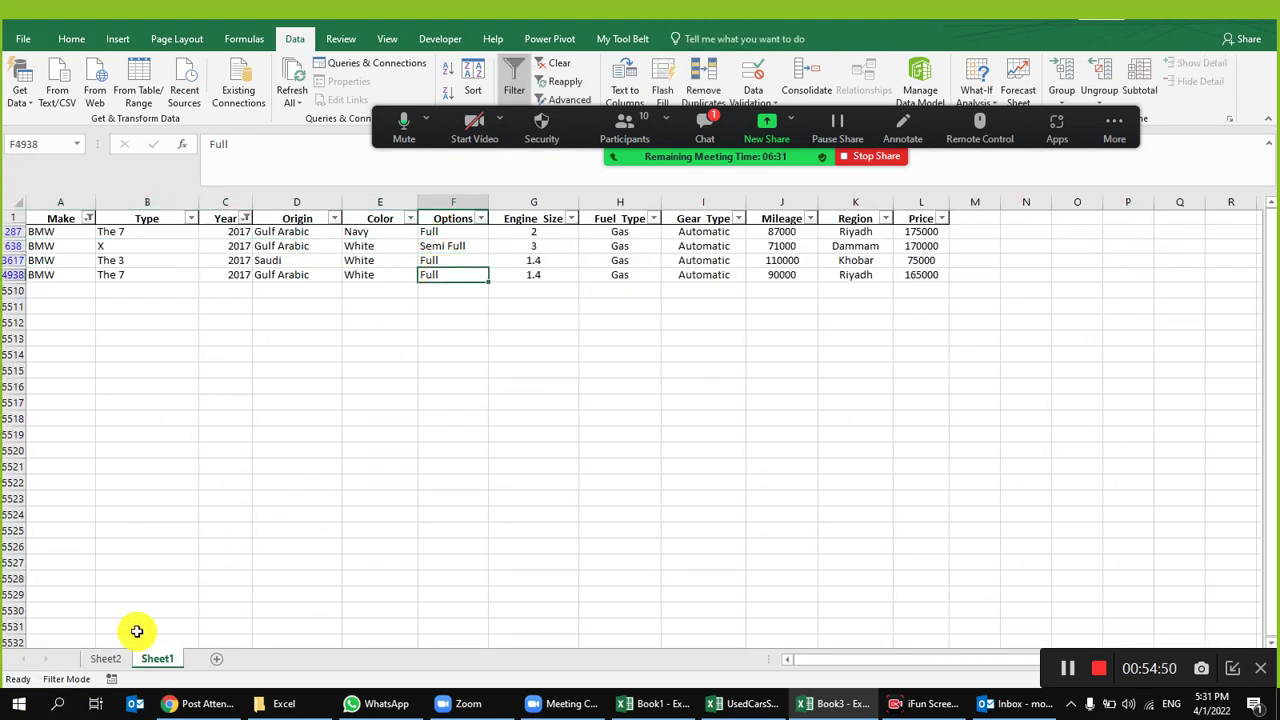
{"action": "left_click", "coordinate": [113, 660]}
Step: Check the BMW Full, Semi Full and grand total (4) counts in the pivot
{"action": "left_click", "coordinate": [223, 299]}
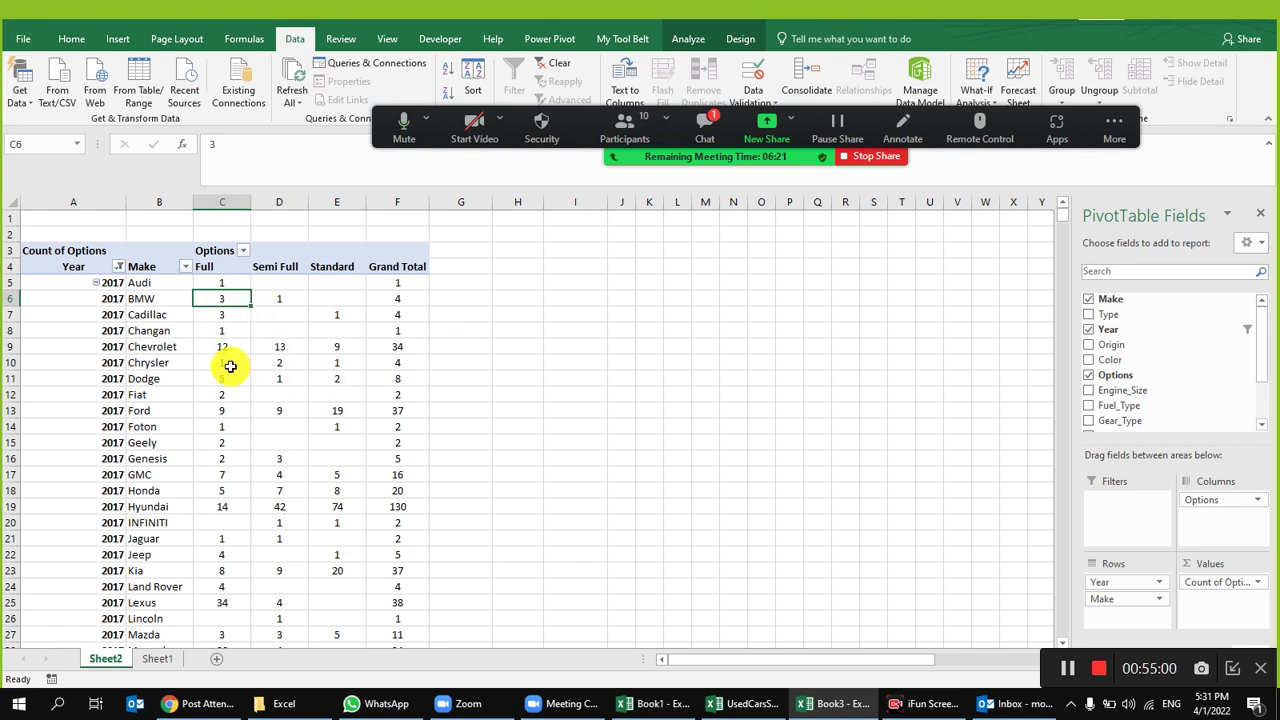
{"action": "left_click", "coordinate": [274, 301]}
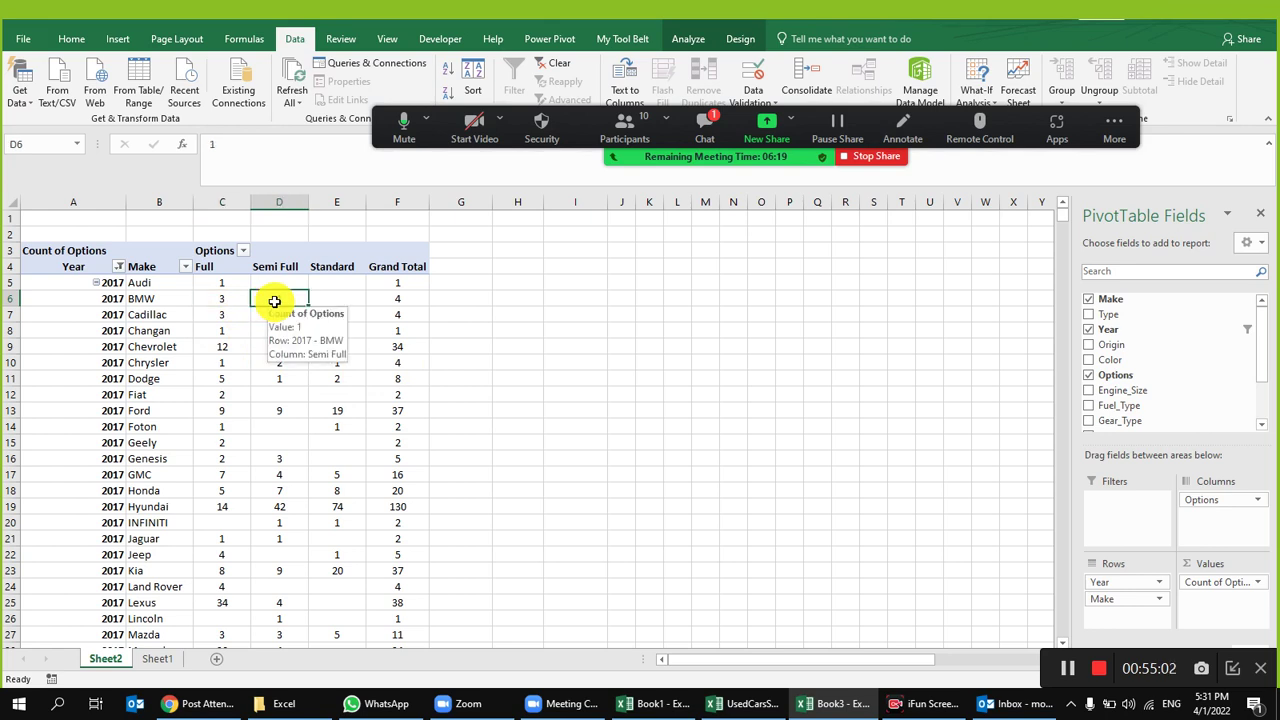
{"action": "left_click", "coordinate": [403, 300]}
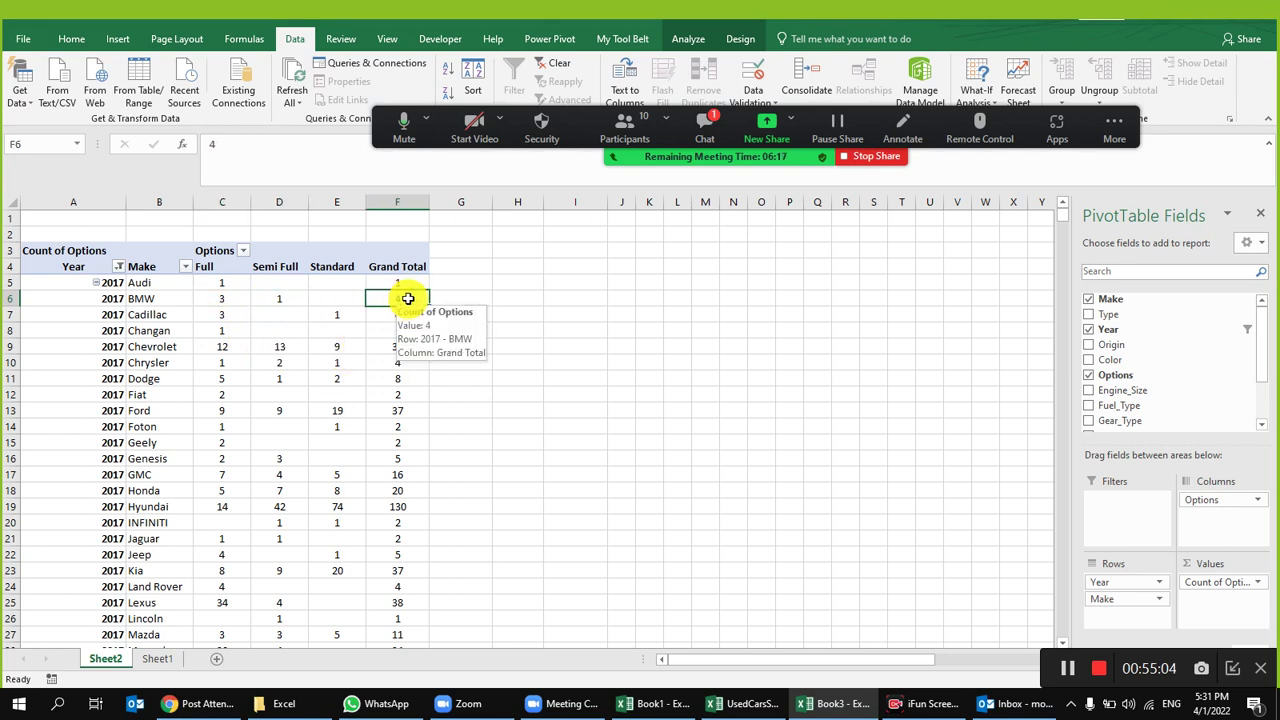
Step: Turn Grand Totals off for rows and columns, then recheck the BMW counts
{"action": "left_click", "coordinate": [736, 38]}
{"action": "left_click", "coordinate": [40, 98]}
{"action": "left_click", "coordinate": [62, 90]}
{"action": "left_click", "coordinate": [62, 90]}
{"action": "left_click", "coordinate": [70, 127]}
{"action": "left_click", "coordinate": [285, 298]}
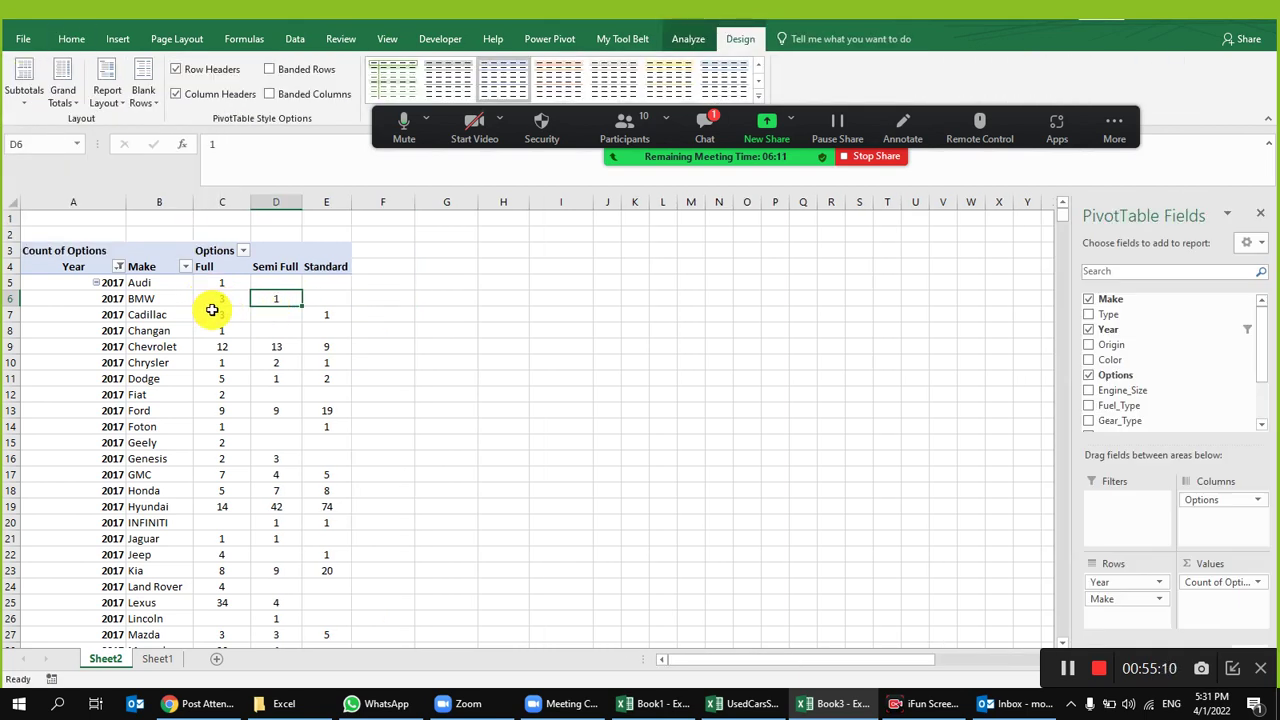
{"action": "left_click", "coordinate": [205, 305]}
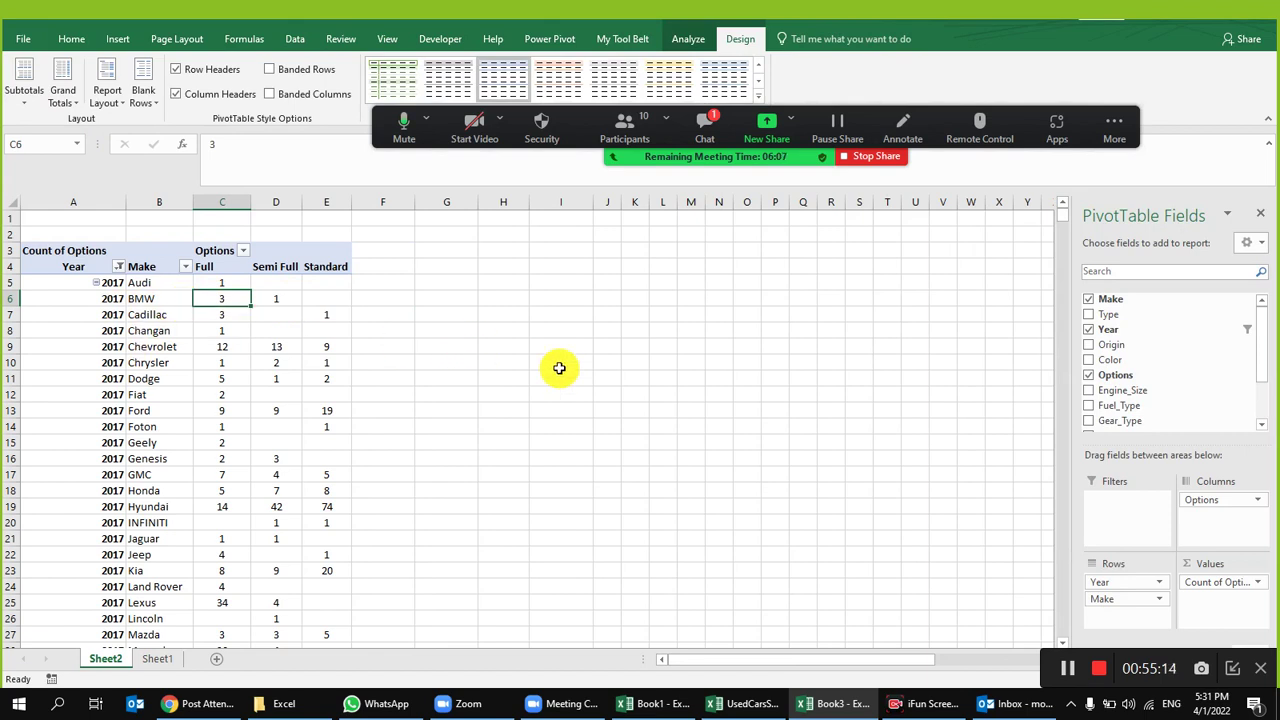
{"action": "left_click_drag", "start_coordinate": [1211, 571], "coordinate": [1117, 615]}
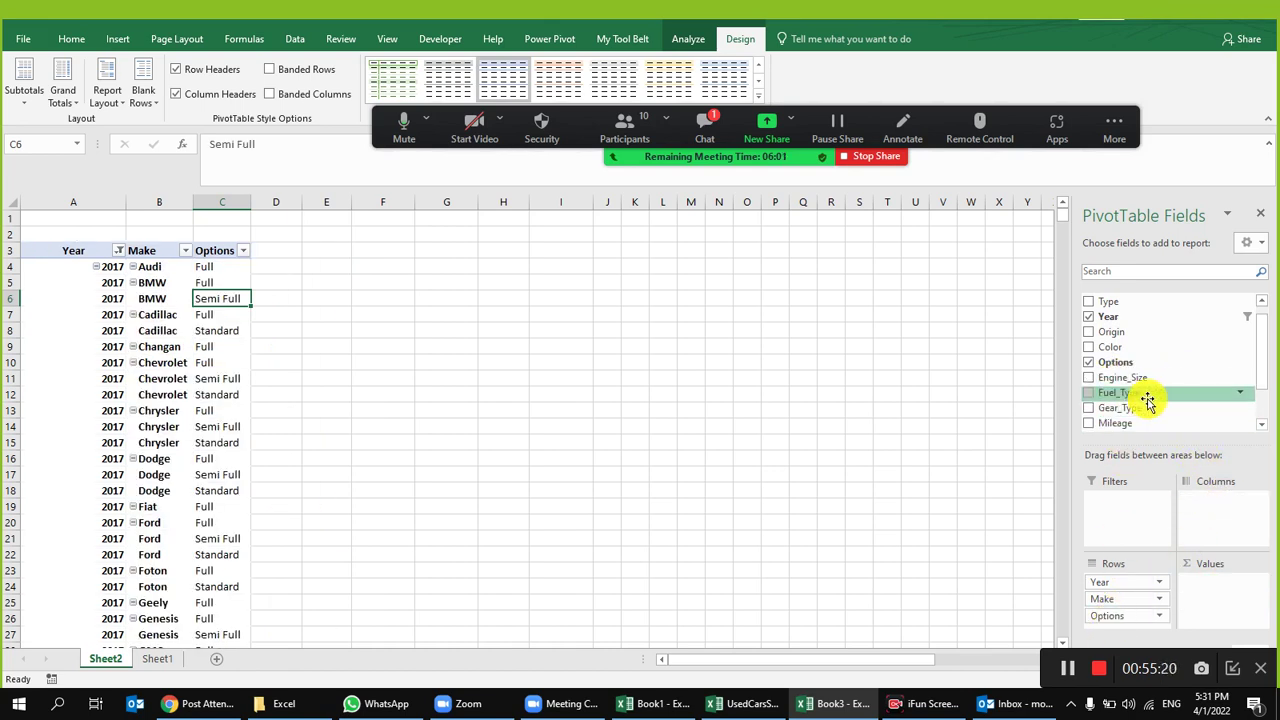
{"action": "left_click_drag", "start_coordinate": [1146, 368], "coordinate": [1213, 502]}
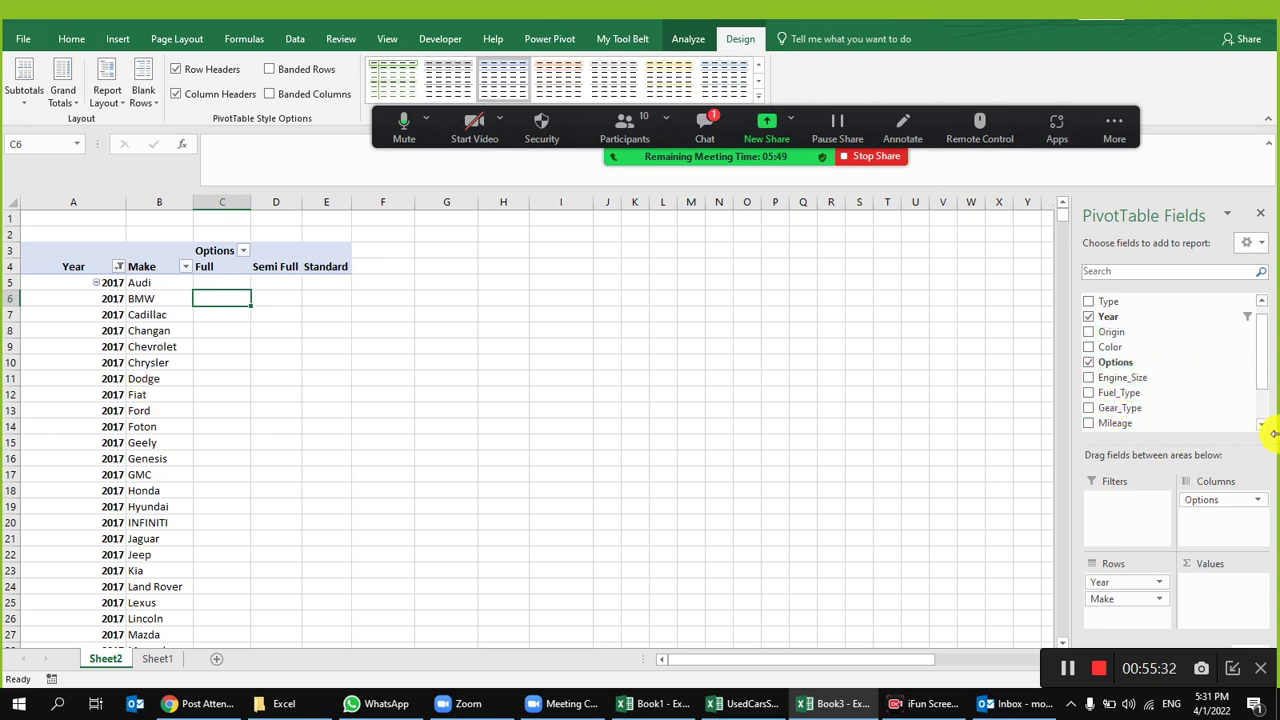
{"action": "left_click_drag", "start_coordinate": [1128, 364], "coordinate": [1229, 600]}
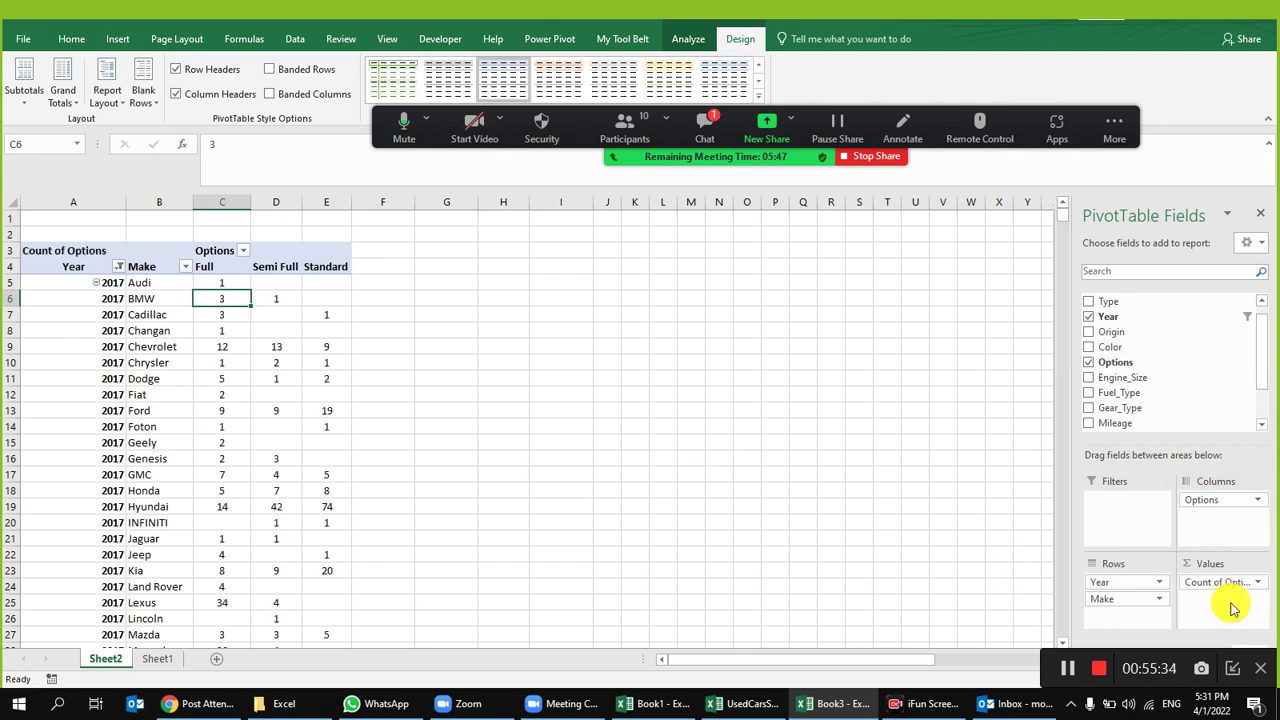
{"action": "scroll", "coordinate": [260, 348], "scroll_direction": "down", "scroll_amount": 3}
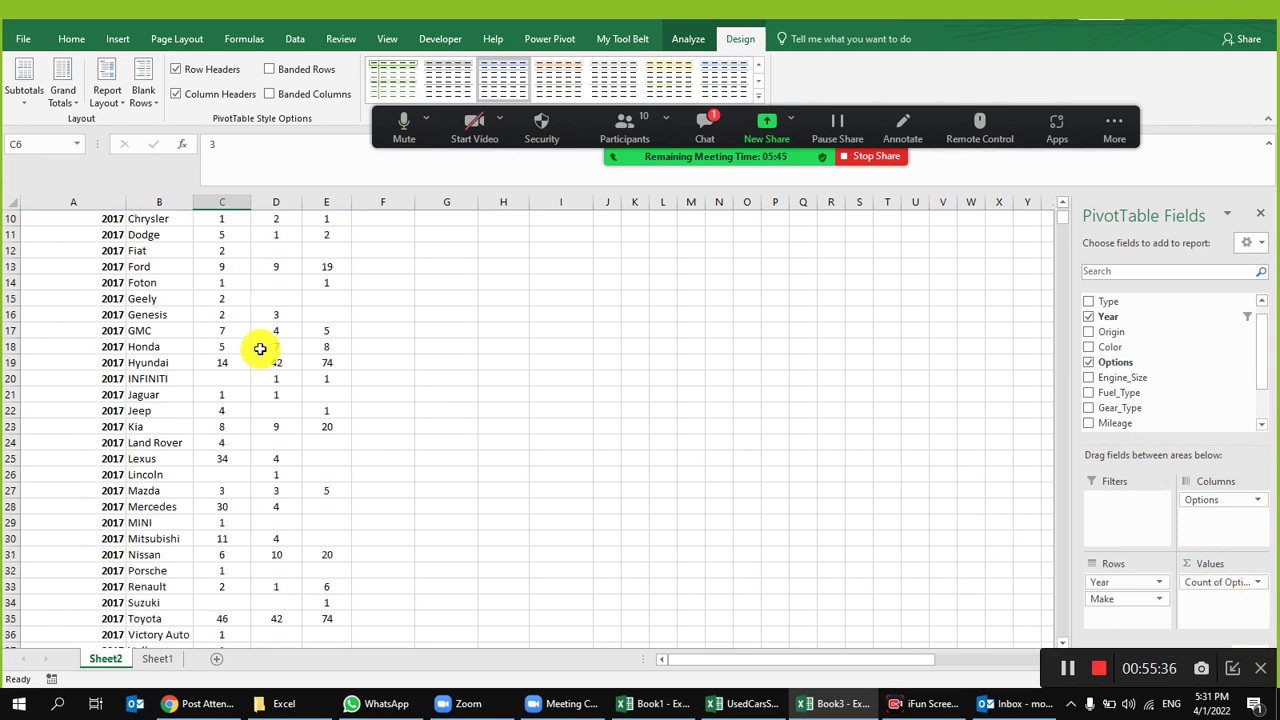
{"action": "left_click", "coordinate": [117, 363]}
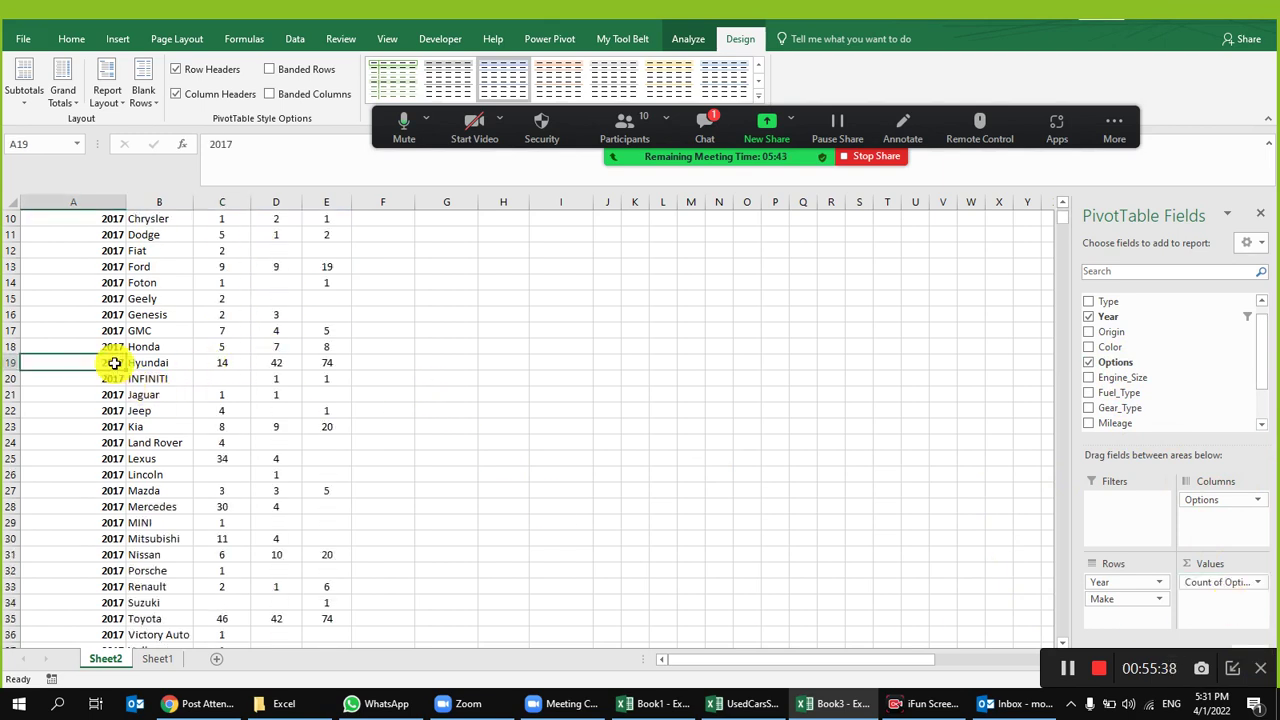
{"action": "left_click", "coordinate": [224, 362]}
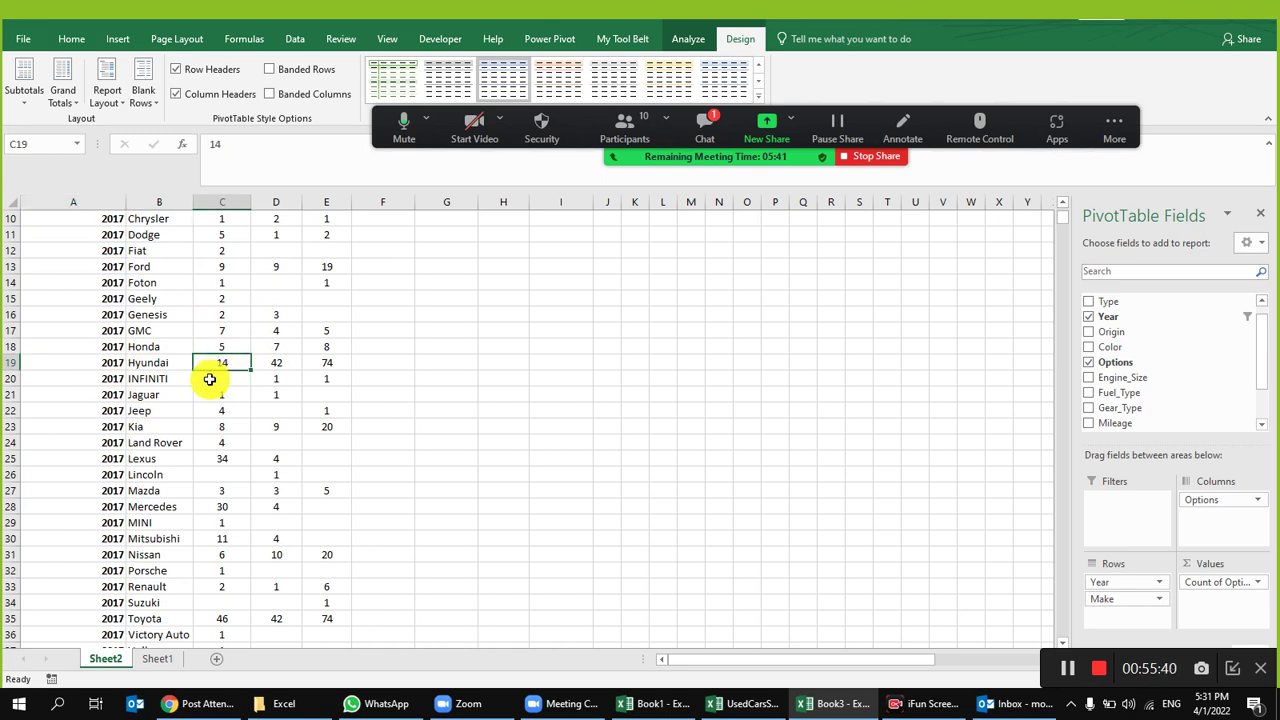
{"action": "scroll", "coordinate": [240, 380], "scroll_direction": "up", "scroll_amount": 3}
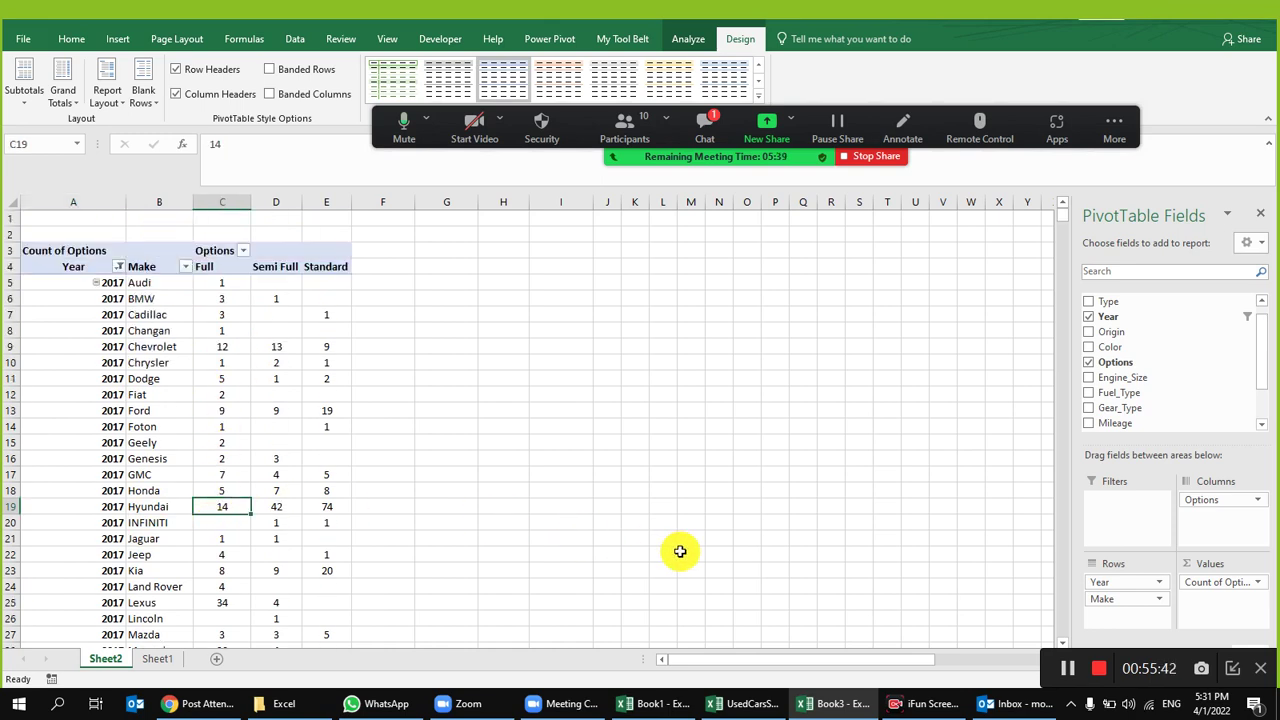
Step: Look at the BMW record with Type X on Sheet1, then return to the pivot
{"action": "left_click", "coordinate": [155, 659]}
{"action": "left_click", "coordinate": [143, 246]}
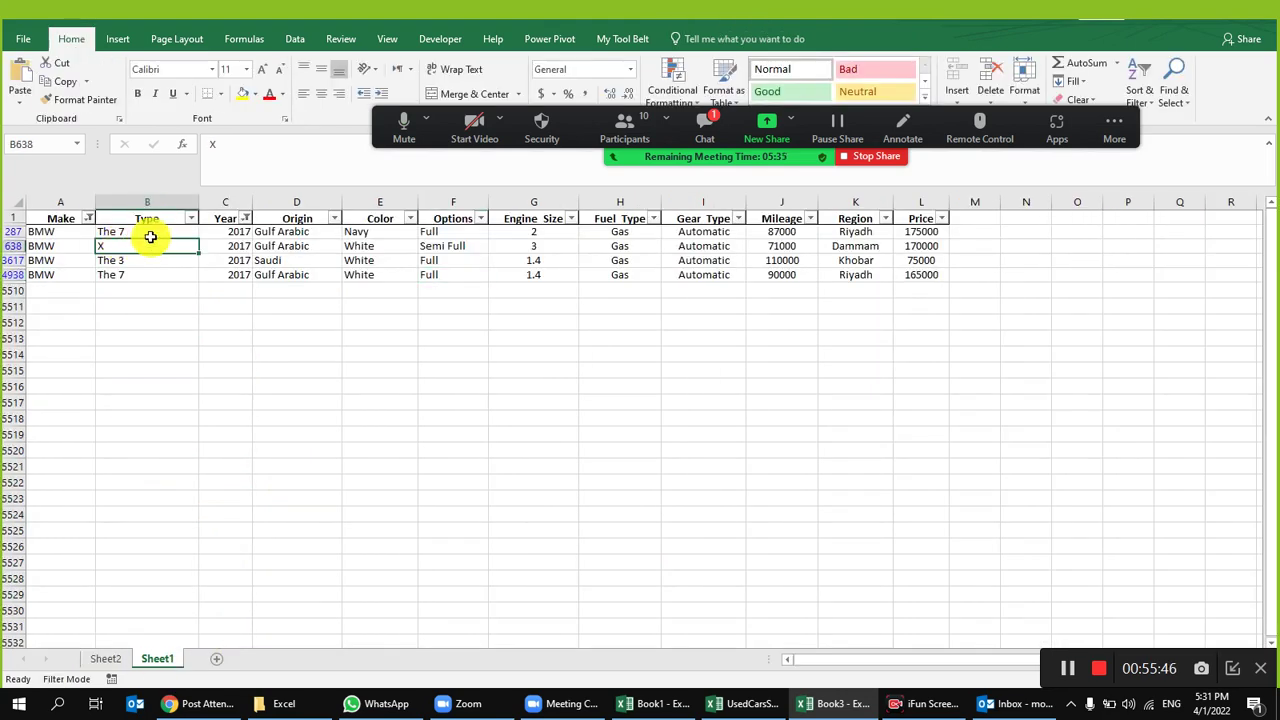
{"action": "left_click", "coordinate": [105, 659]}
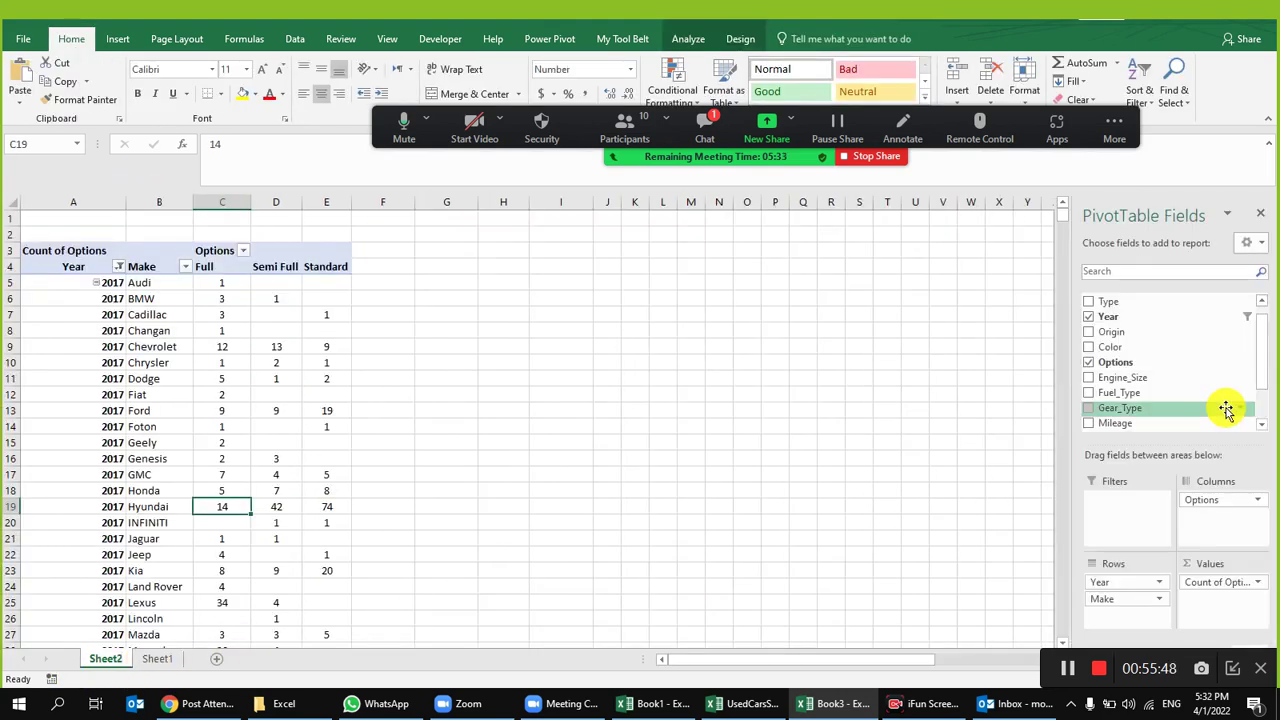
Step: Add Type under Make in the pivot rows and highlight the BMW The 7 row
{"action": "left_click_drag", "start_coordinate": [1105, 338], "coordinate": [1122, 615]}
{"action": "left_click", "coordinate": [222, 298]}
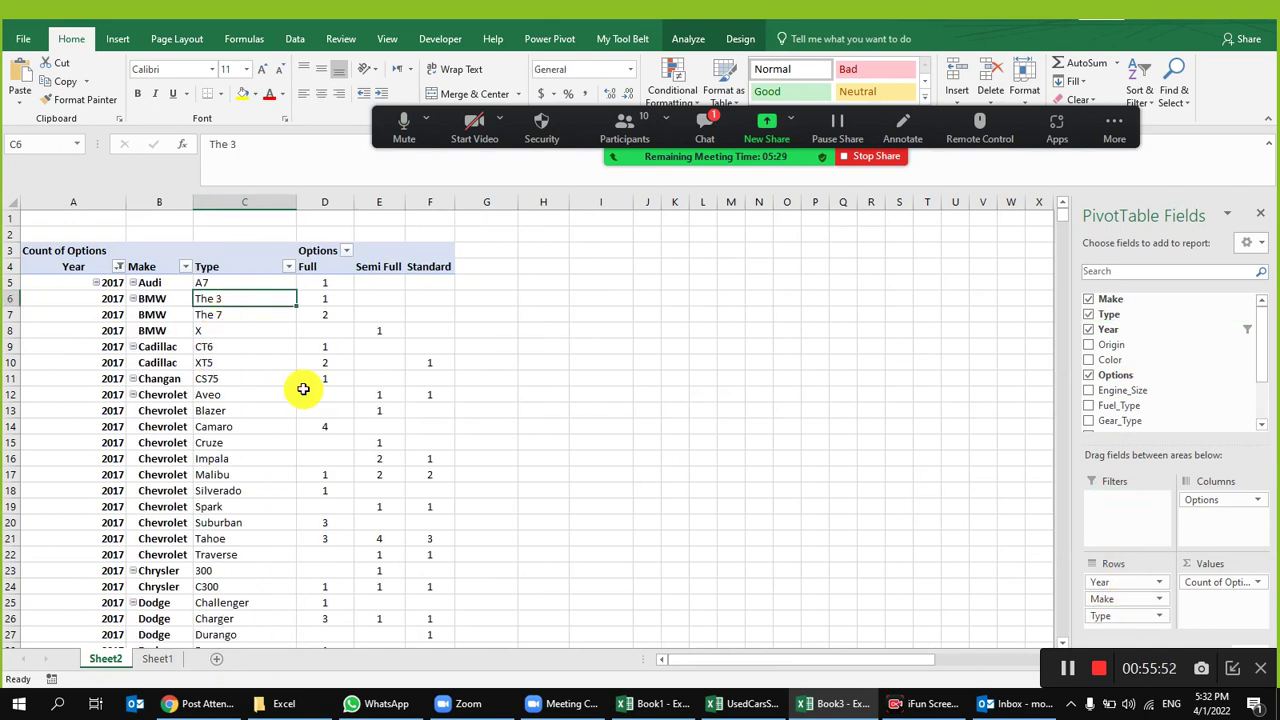
{"action": "scroll", "coordinate": [390, 455], "scroll_direction": "down", "scroll_amount": 2}
{"action": "scroll", "coordinate": [395, 463], "scroll_direction": "up", "scroll_amount": 2}
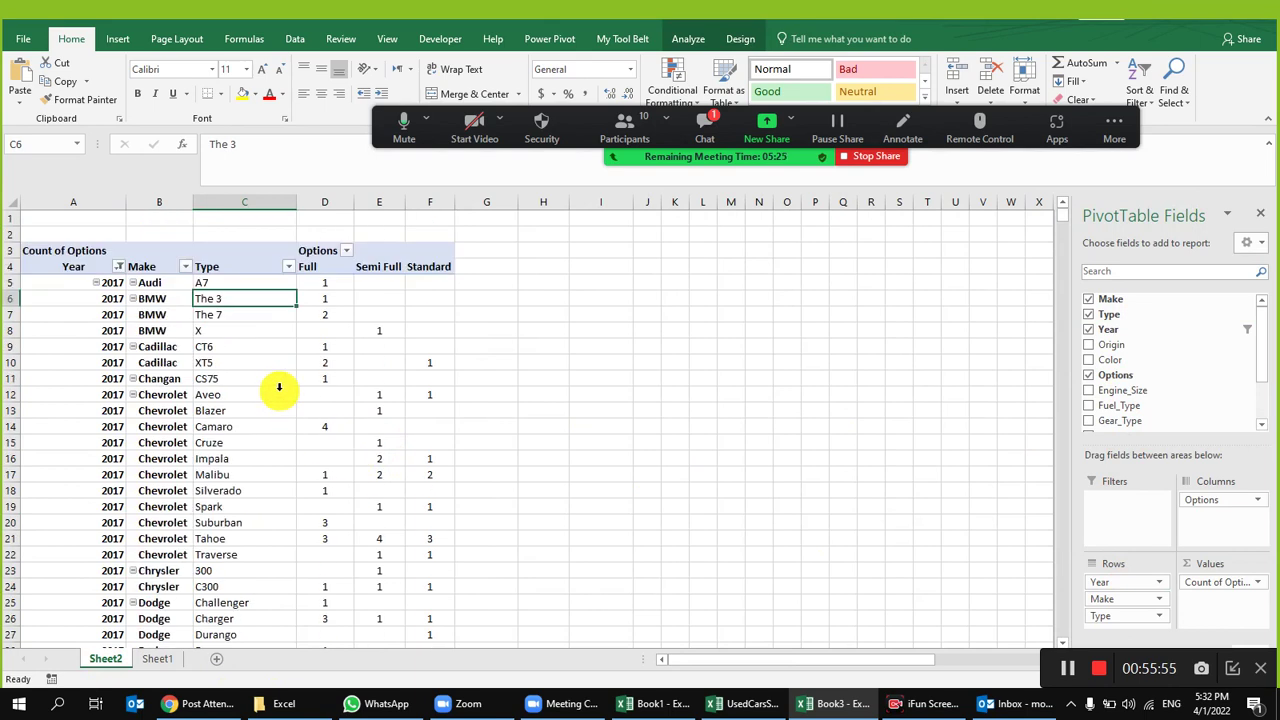
{"action": "left_click", "coordinate": [210, 316]}
{"action": "left_click_drag", "start_coordinate": [72, 318], "coordinate": [433, 312]}
Step: Compare the BMW The 7 row with the filtered Sheet1 records and their engine sizes
{"action": "left_click", "coordinate": [160, 660]}
{"action": "left_click", "coordinate": [104, 659]}
{"action": "left_click", "coordinate": [157, 658]}
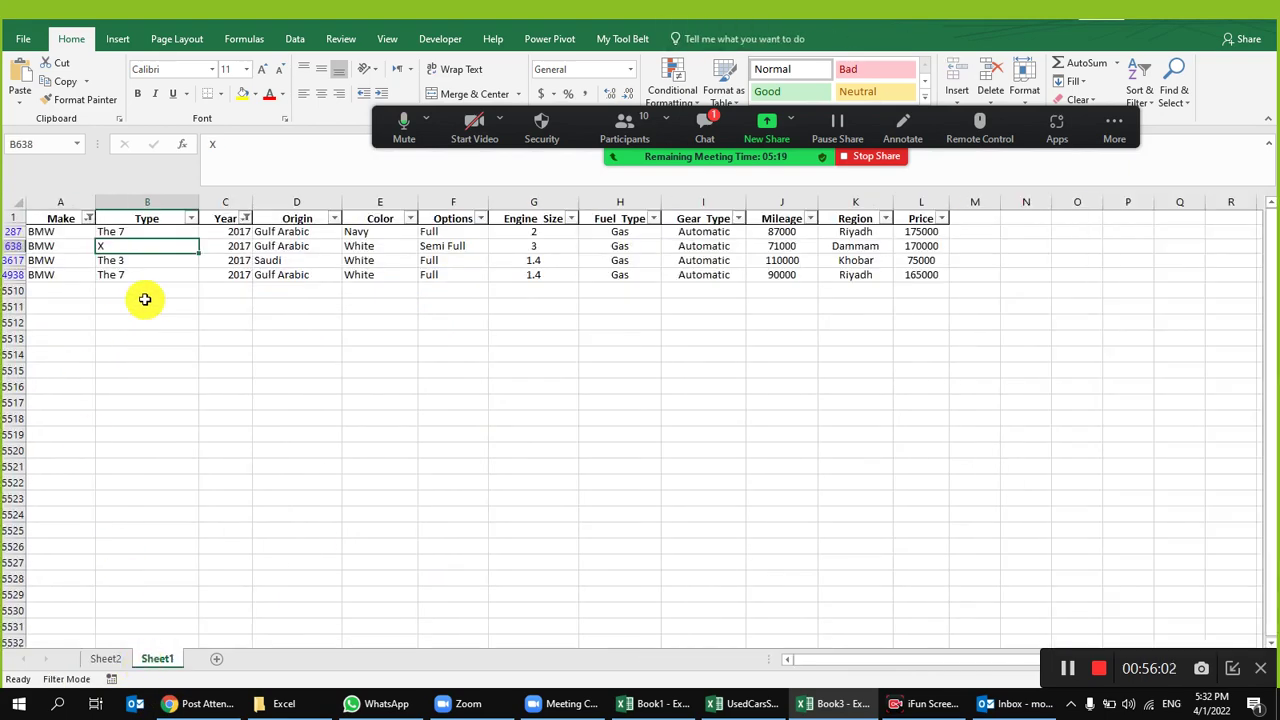
{"action": "left_click_drag", "start_coordinate": [140, 231], "coordinate": [562, 233]}
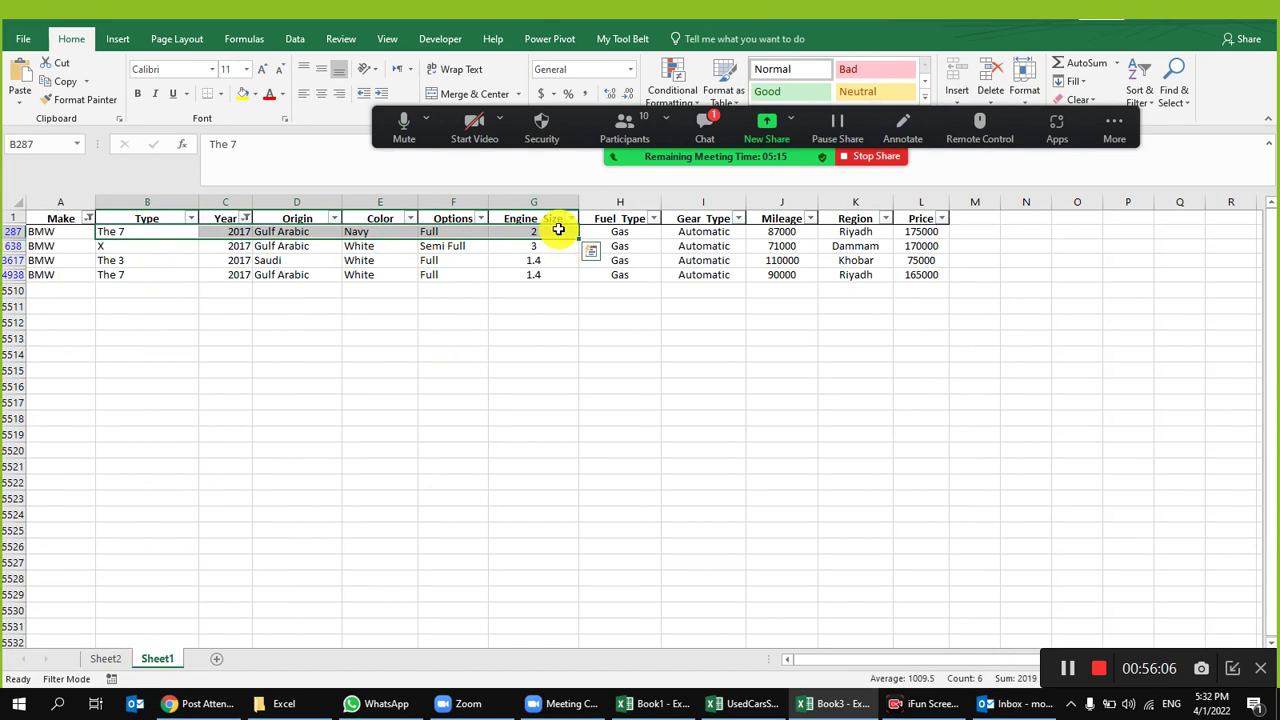
{"action": "left_click", "coordinate": [559, 231]}
{"action": "left_click", "coordinate": [547, 276]}
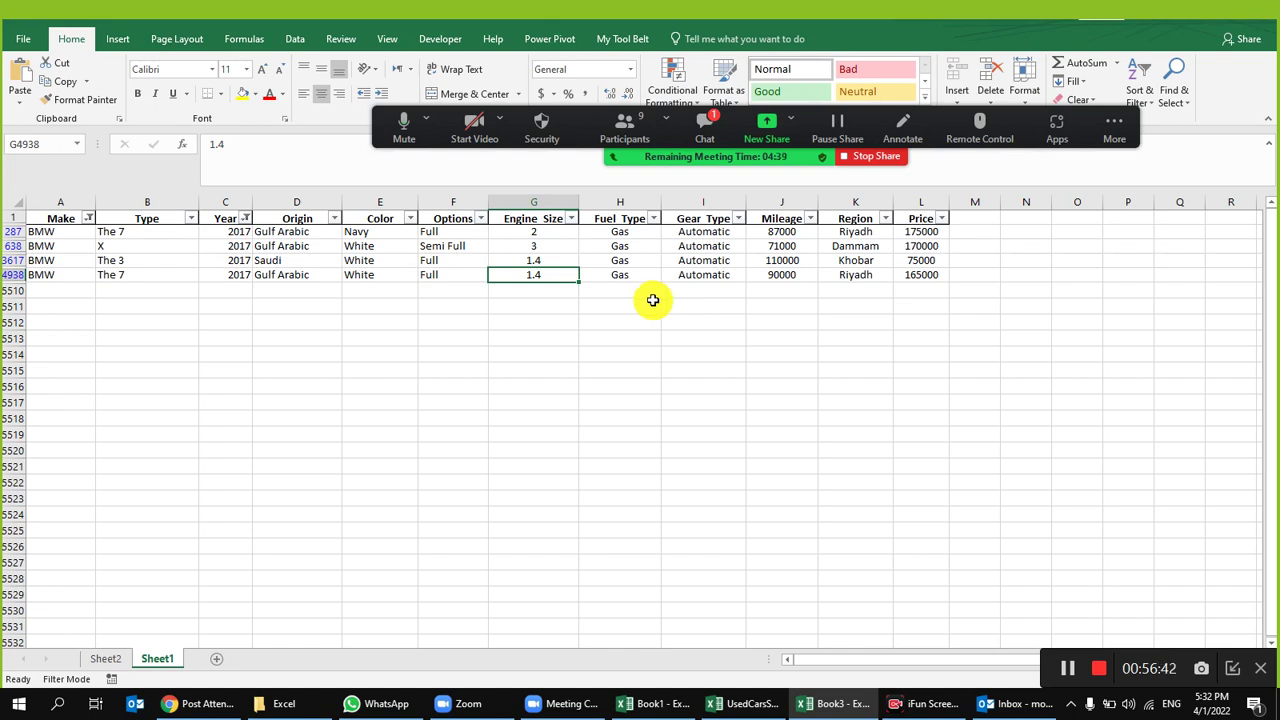
{"action": "left_click", "coordinate": [475, 125]}
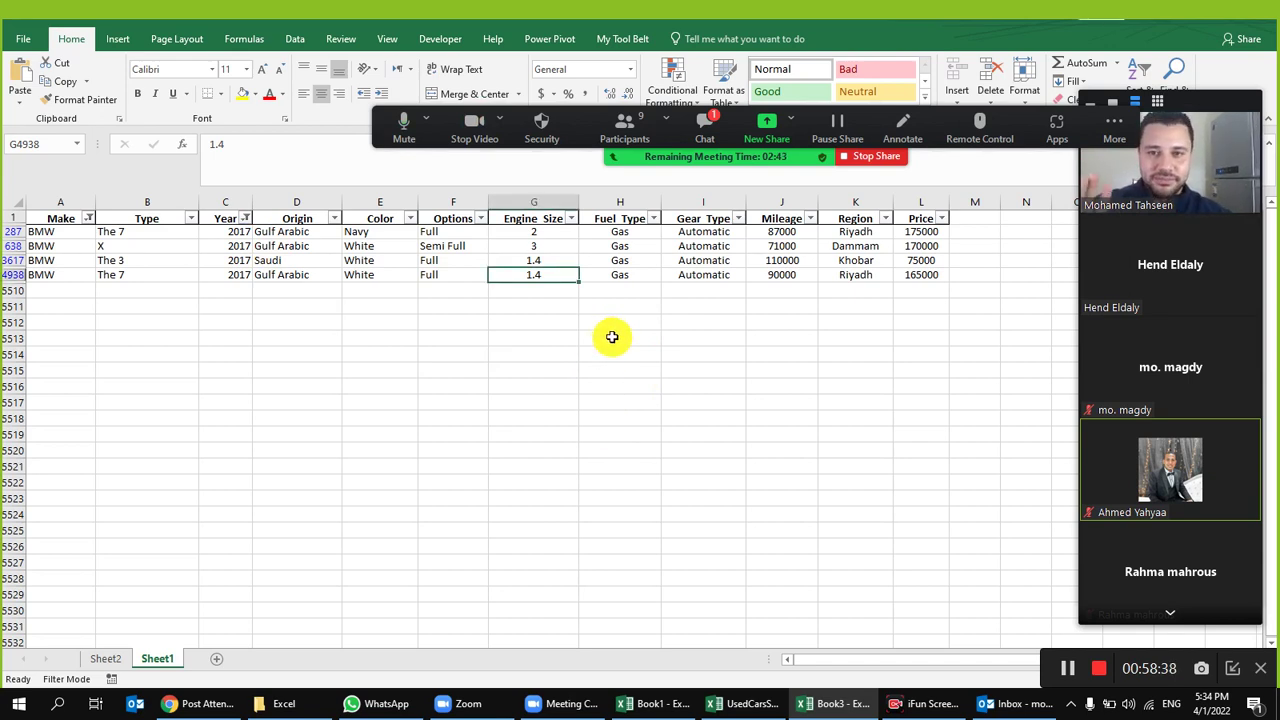
{"action": "left_click", "coordinate": [468, 135]}
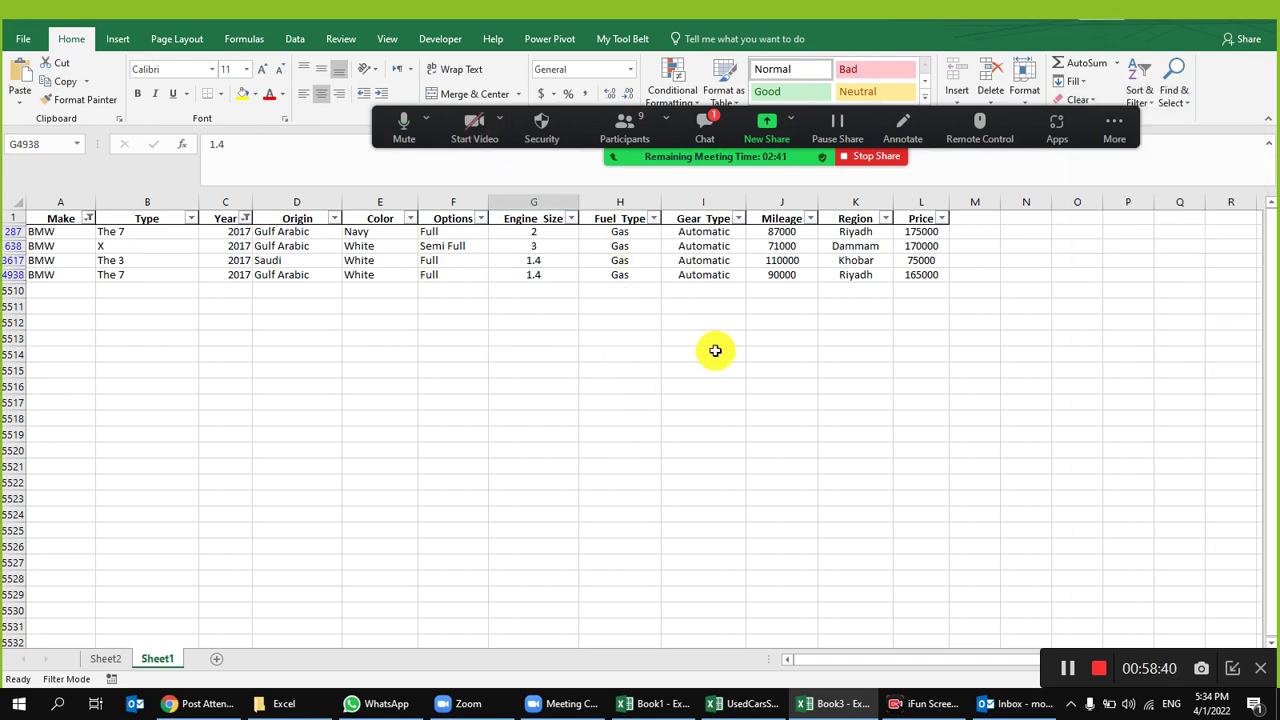
Step: Turn the meeting camera off and return to the Sheet1 car data
{"action": "left_click", "coordinate": [725, 262]}
{"action": "left_click", "coordinate": [87, 665]}
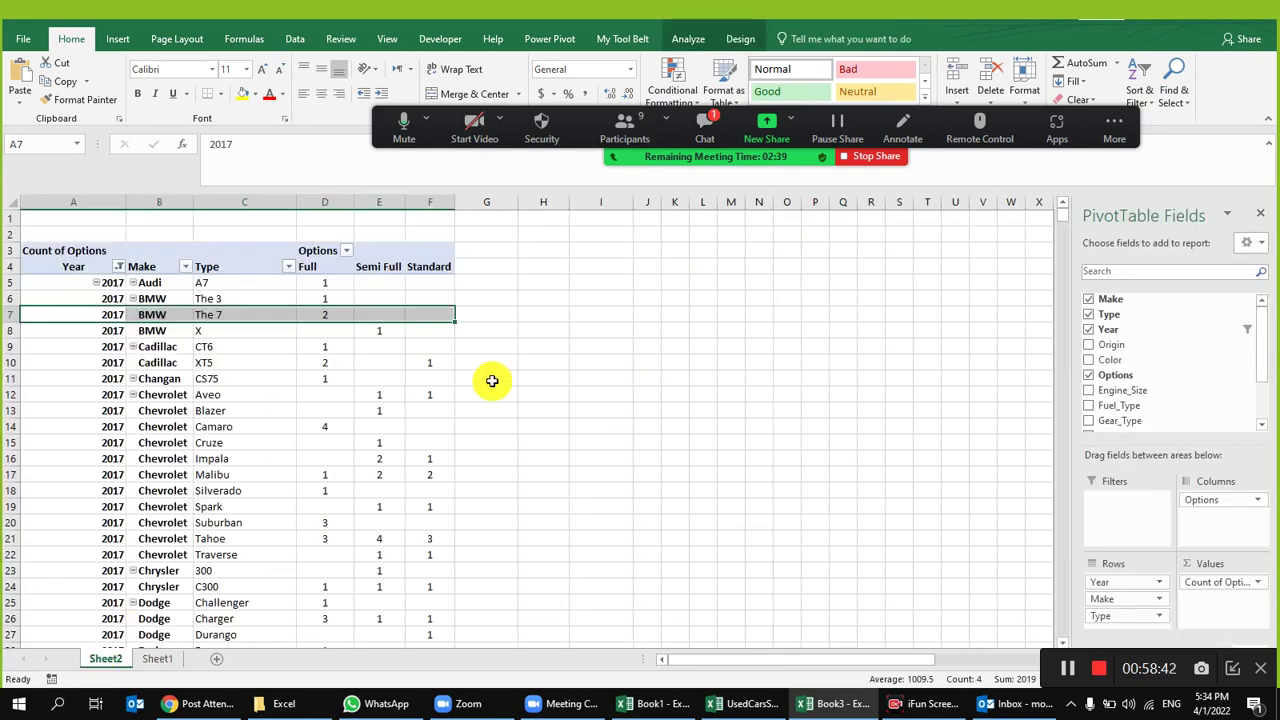
{"action": "left_click", "coordinate": [157, 660]}
{"action": "left_click", "coordinate": [462, 274]}
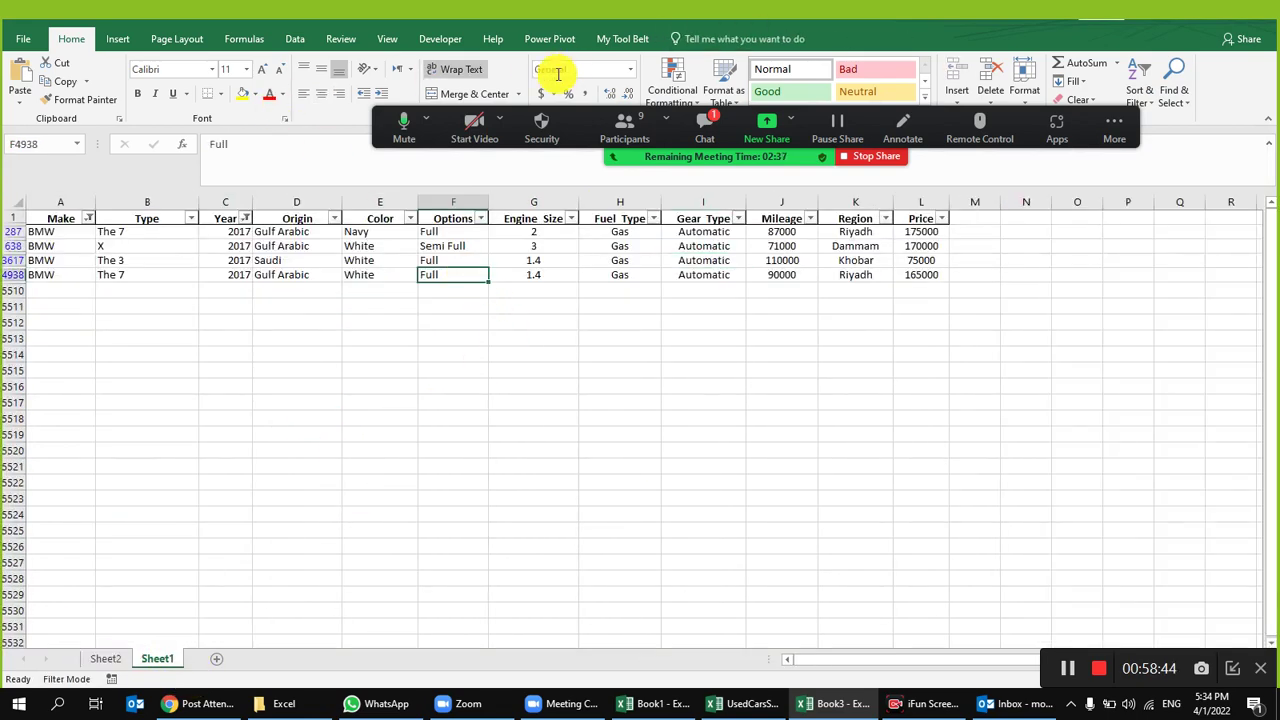
Step: Clear the Sheet1 filter via Data > Clear, then go back to Sheet2
{"action": "left_click", "coordinate": [295, 39]}
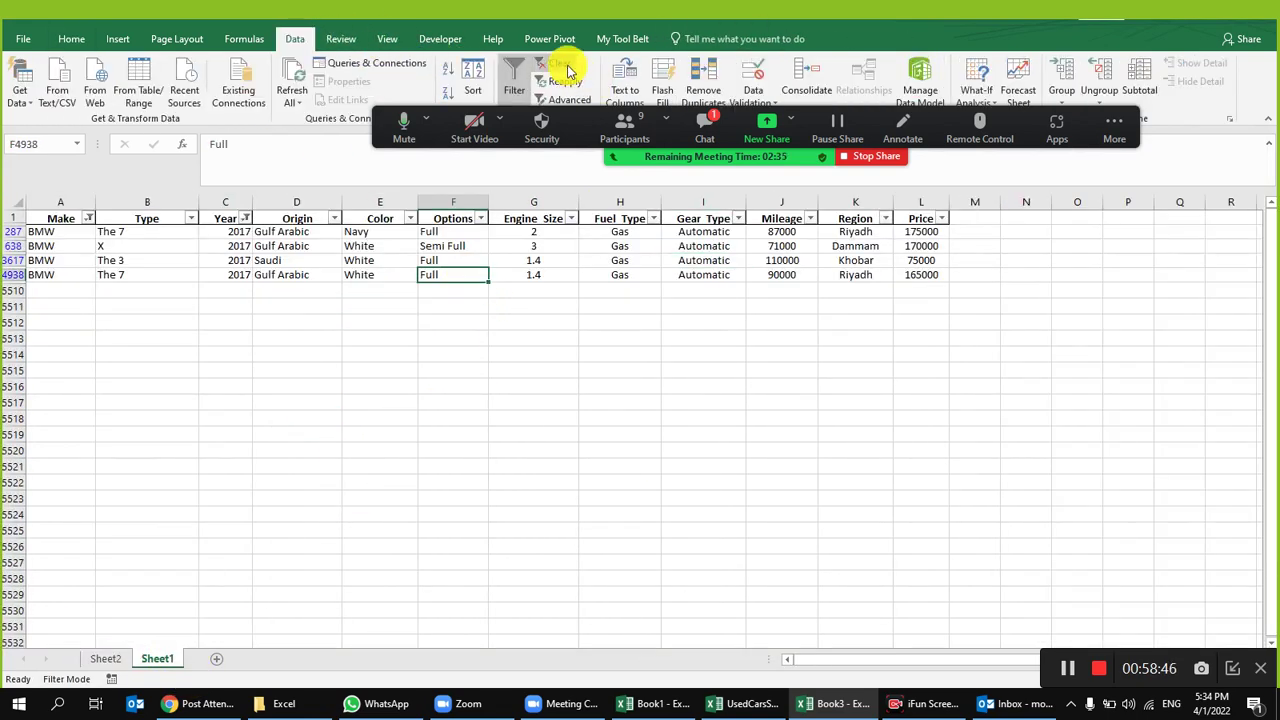
{"action": "left_click", "coordinate": [557, 63]}
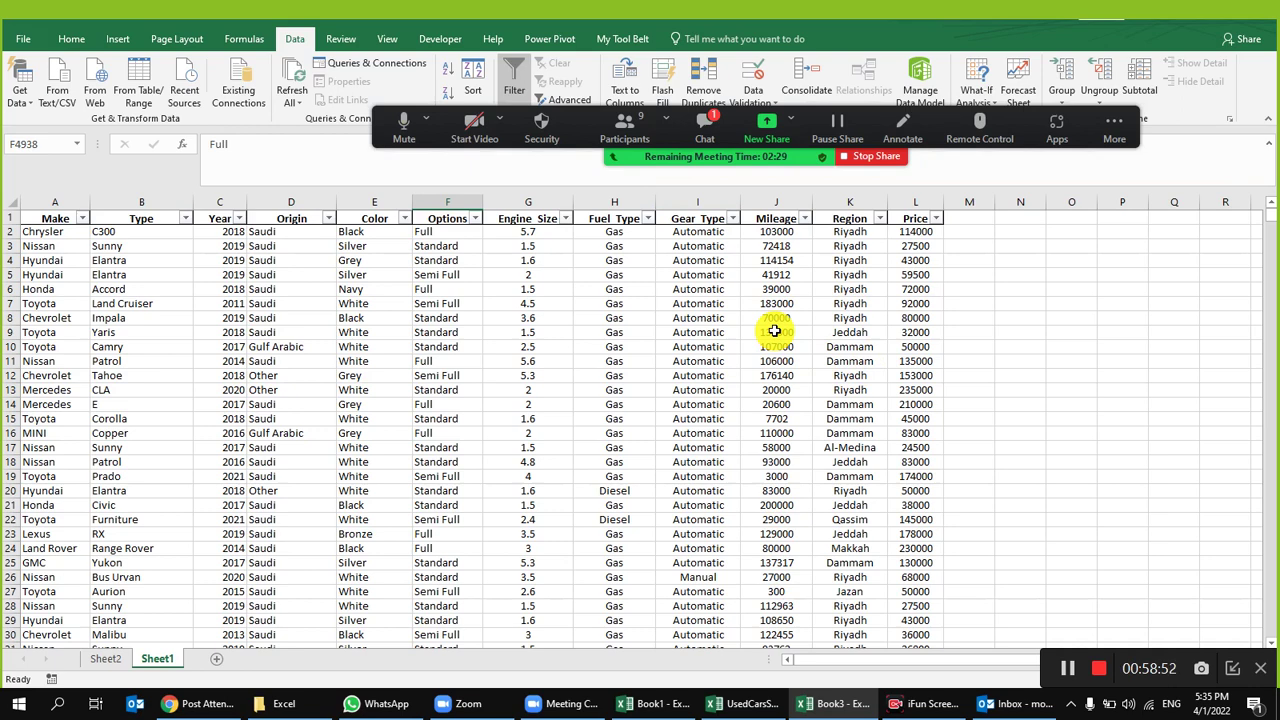
{"action": "left_click", "coordinate": [105, 658]}
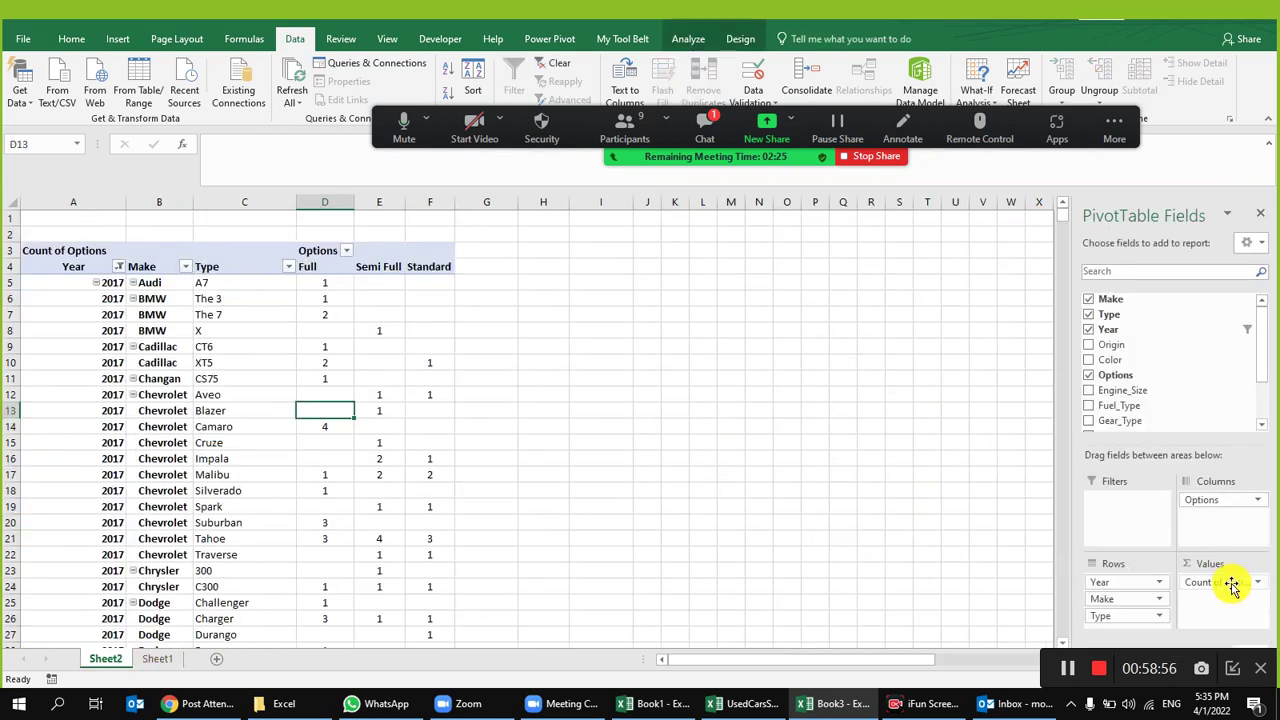
Step: Remove Options, Year, Type and Count of Options from the pivot, placing Make in Rows
{"action": "left_click_drag", "start_coordinate": [1199, 424], "coordinate": [1199, 424]}
{"action": "left_click_drag", "start_coordinate": [1115, 582], "coordinate": [1153, 369]}
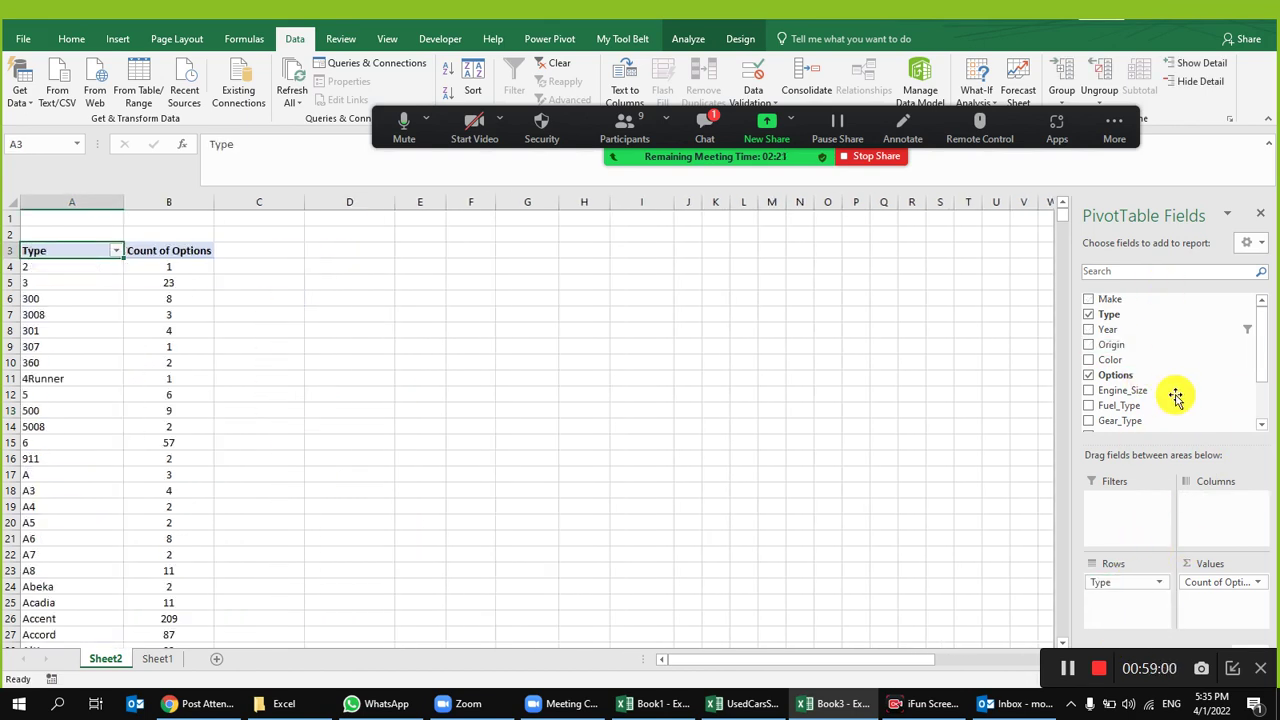
{"action": "left_click_drag", "start_coordinate": [1133, 605], "coordinate": [1176, 382]}
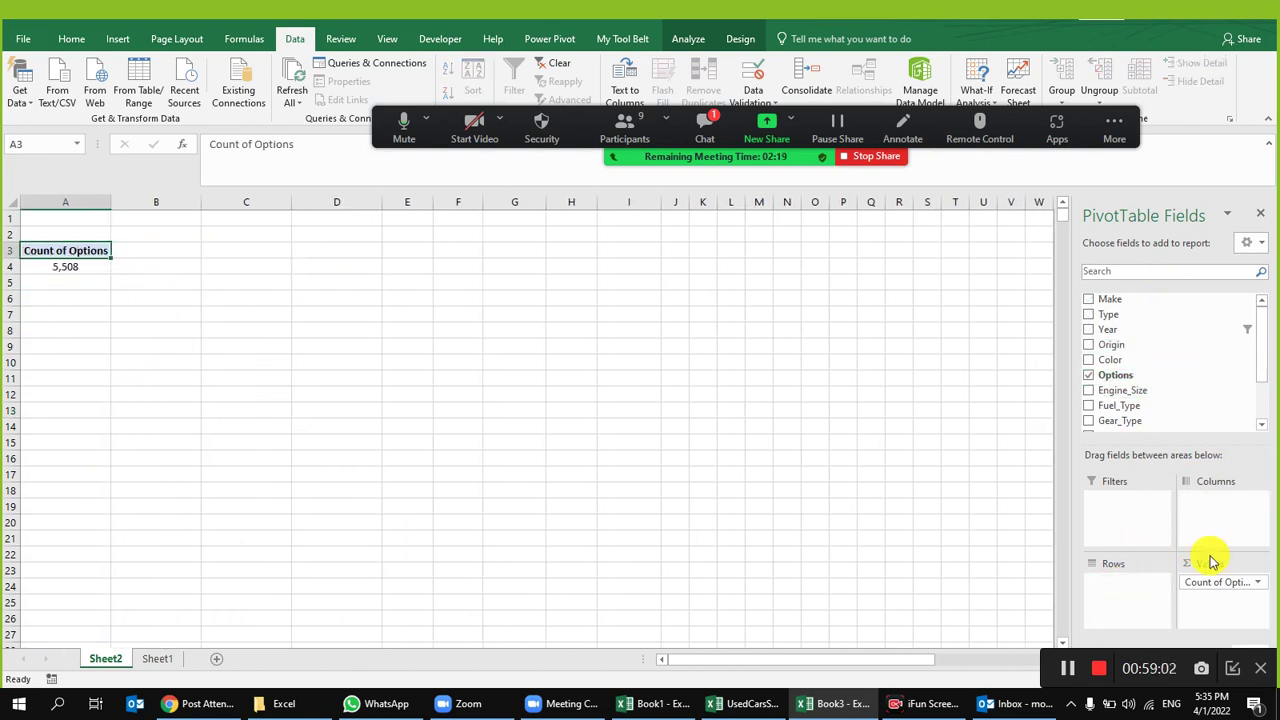
{"action": "left_click_drag", "start_coordinate": [1214, 580], "coordinate": [1181, 352]}
{"action": "left_click_drag", "start_coordinate": [1112, 300], "coordinate": [1090, 590]}
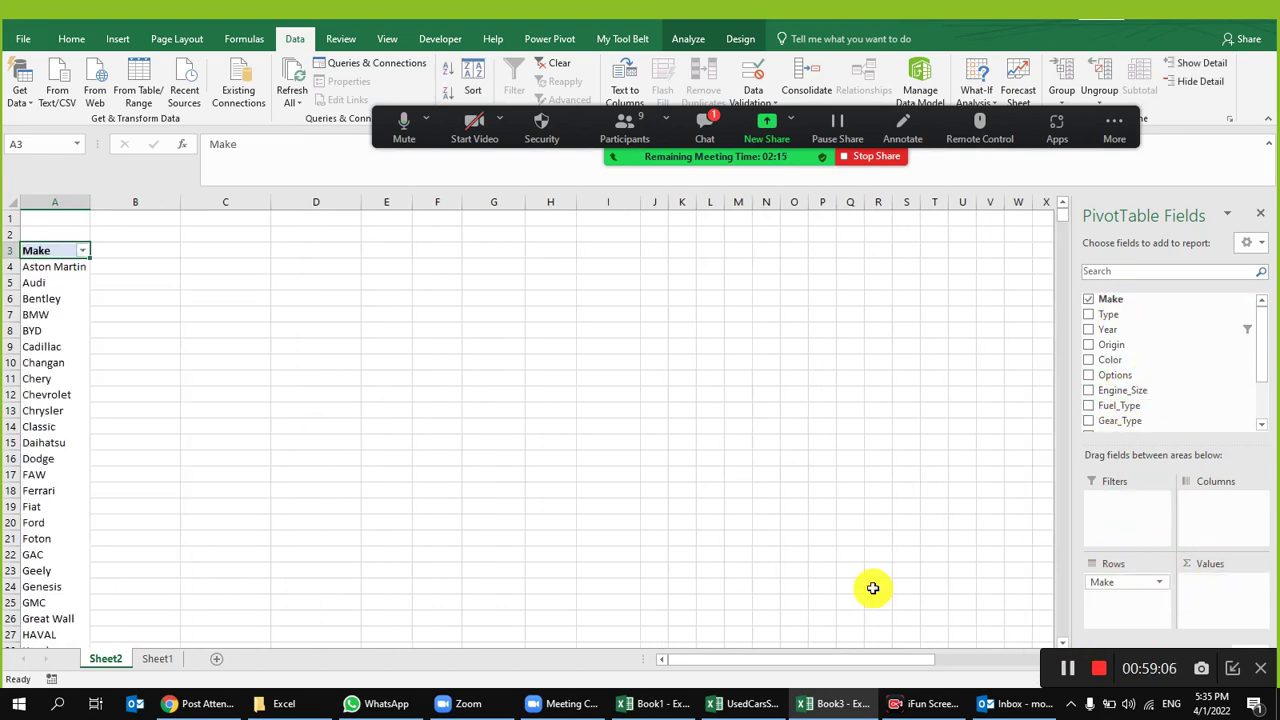
Step: Add Gear_Type as the pivot columns and widen columns B and C
{"action": "left_click", "coordinate": [152, 660]}
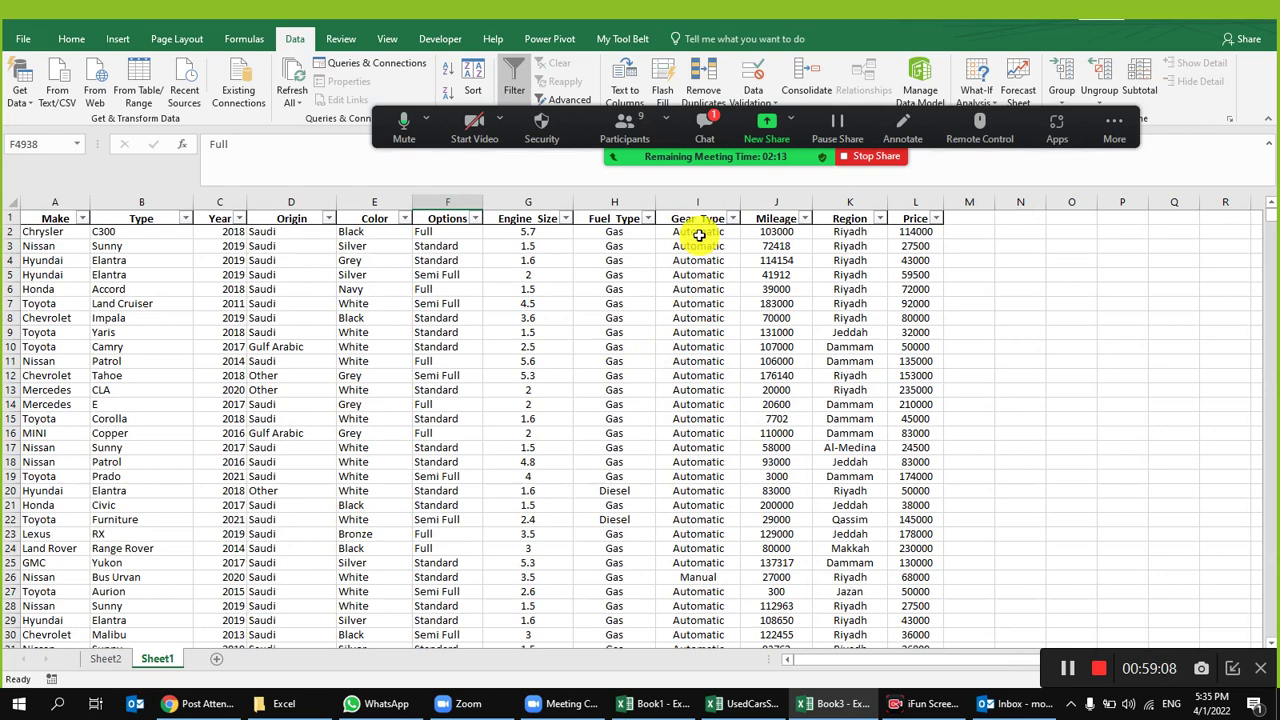
{"action": "left_click", "coordinate": [112, 660]}
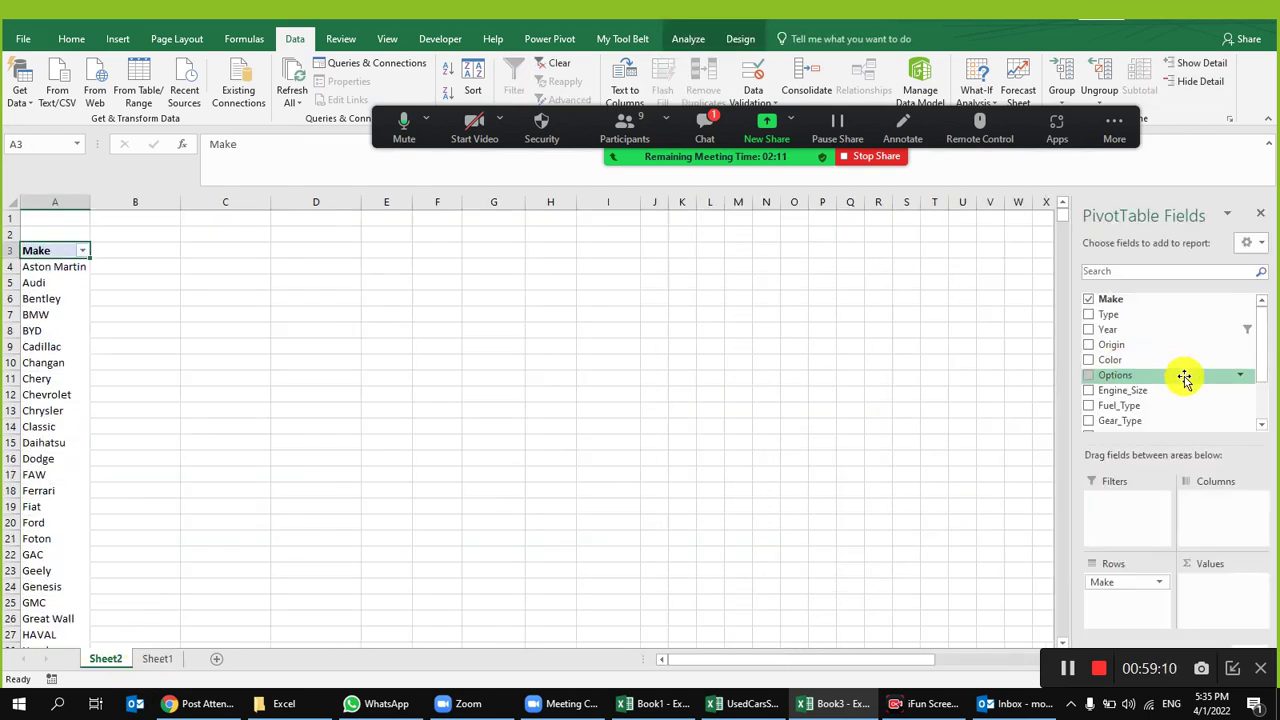
{"action": "scroll", "coordinate": [1190, 400], "scroll_direction": "down", "scroll_amount": 2}
{"action": "left_click_drag", "start_coordinate": [1160, 358], "coordinate": [1206, 495]}
{"action": "left_click_drag", "start_coordinate": [163, 203], "coordinate": [291, 203]}
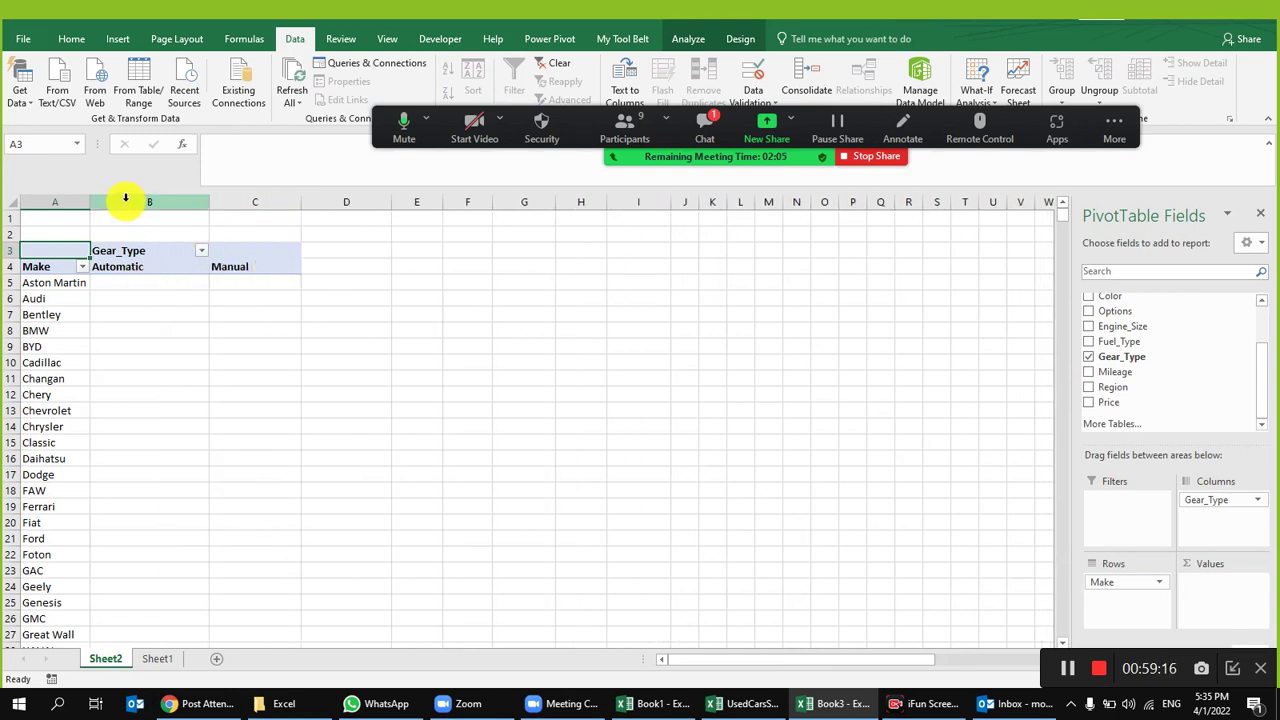
{"action": "left_click_drag", "start_coordinate": [126, 201], "coordinate": [234, 199]}
{"action": "left_click", "coordinate": [76, 42]}
Step: Centre columns B and C, add Count of Gear_Type to Values, and adjust widths
{"action": "left_click", "coordinate": [317, 93]}
{"action": "left_click", "coordinate": [207, 325]}
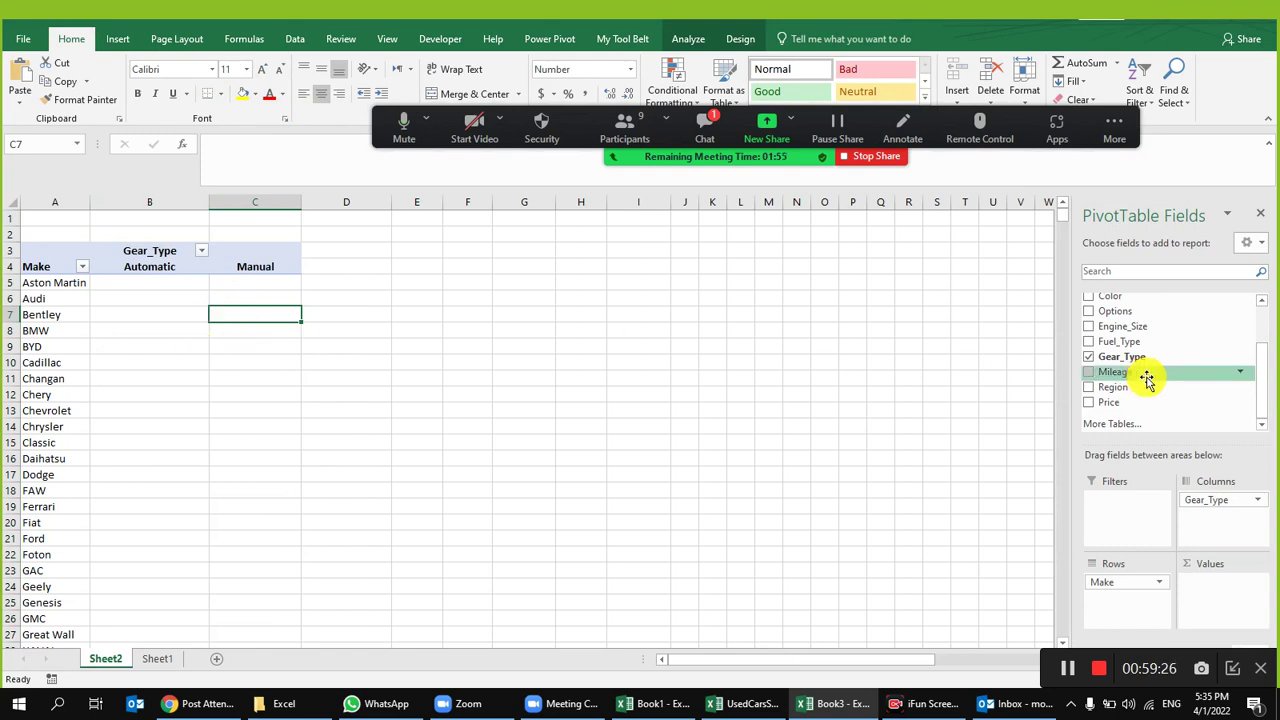
{"action": "left_click_drag", "start_coordinate": [1154, 358], "coordinate": [1212, 594]}
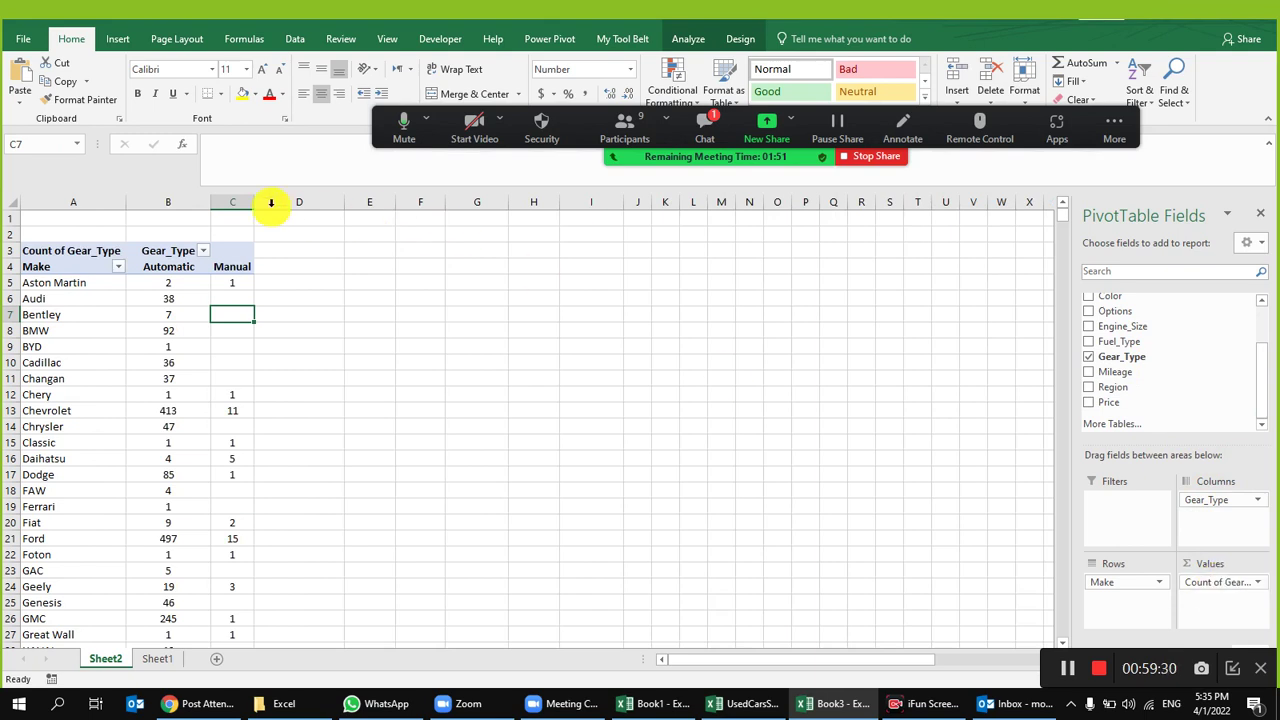
{"action": "left_click_drag", "start_coordinate": [217, 204], "coordinate": [368, 209]}
{"action": "left_click", "coordinate": [323, 213]}
Step: Review the make names and Automatic counts, such as Audi's 38
{"action": "left_click", "coordinate": [504, 462]}
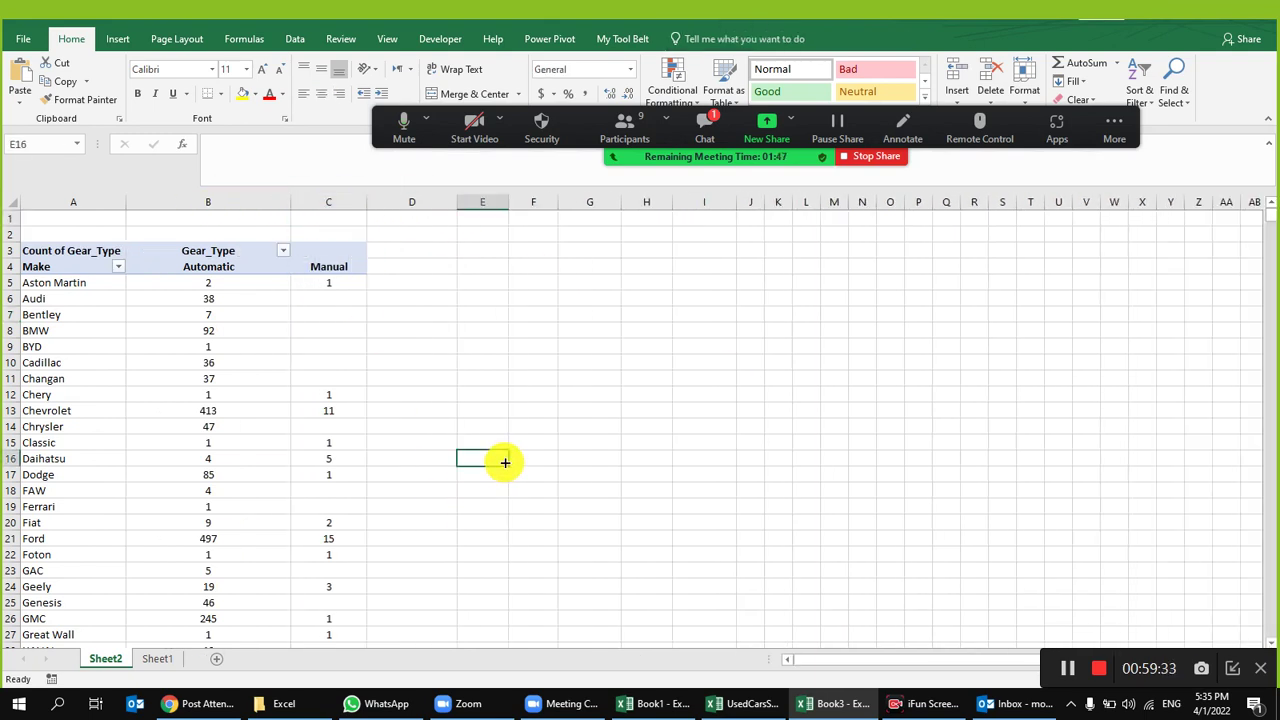
{"action": "left_click", "coordinate": [60, 306]}
{"action": "left_click_drag", "start_coordinate": [208, 298], "coordinate": [208, 314]}
{"action": "left_click", "coordinate": [237, 305]}
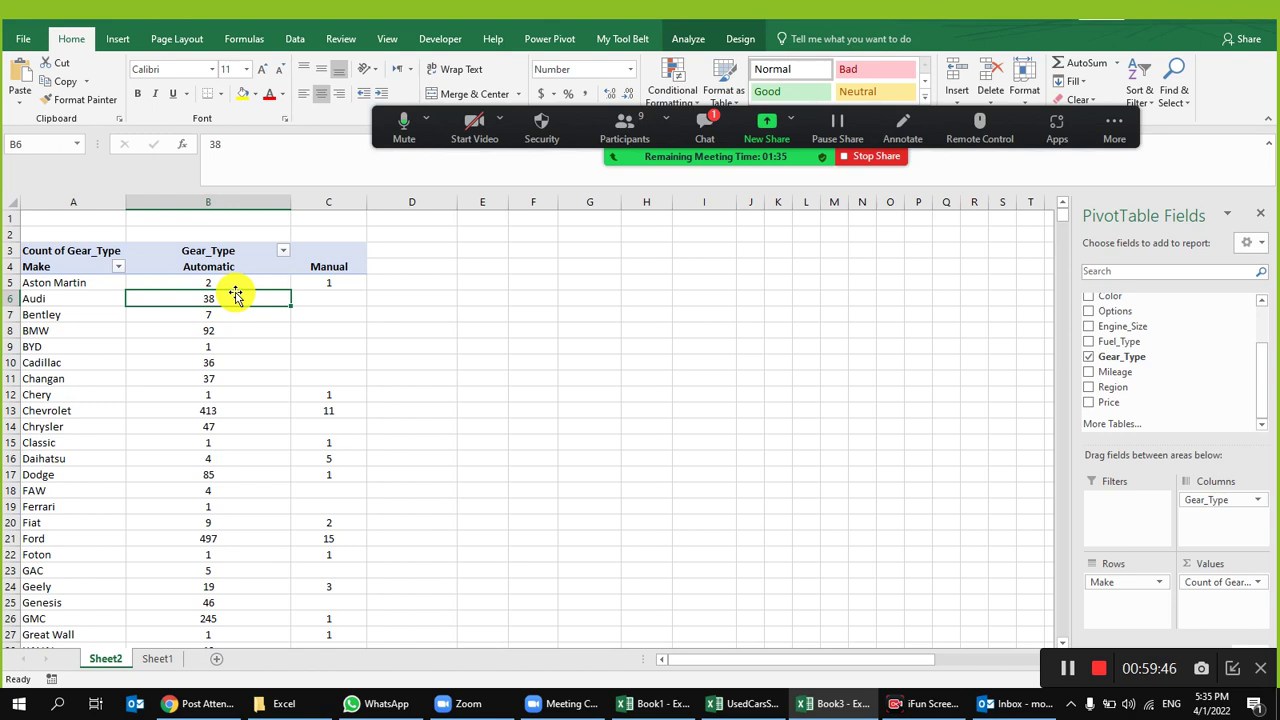
{"action": "scroll", "coordinate": [1180, 350], "scroll_direction": "up", "scroll_amount": 2}
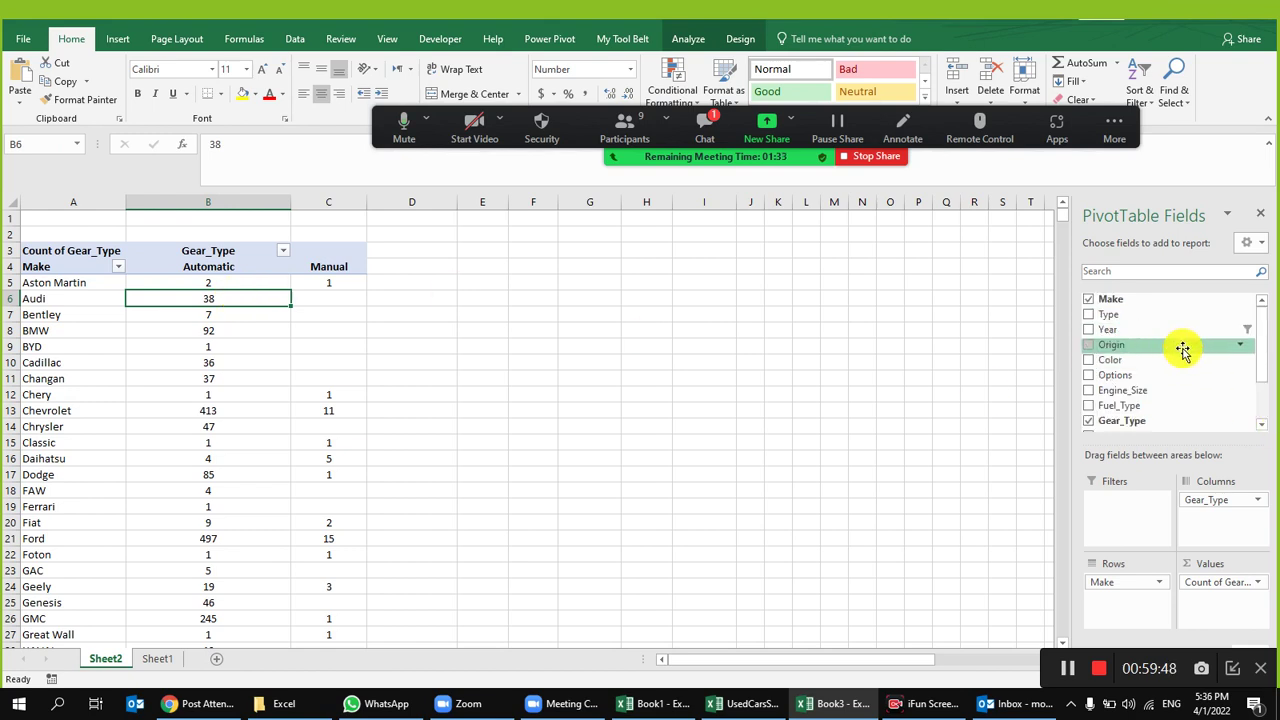
Step: Add Year above Make in the pivot rows and centre the years in column A
{"action": "left_click_drag", "start_coordinate": [1130, 337], "coordinate": [1123, 582]}
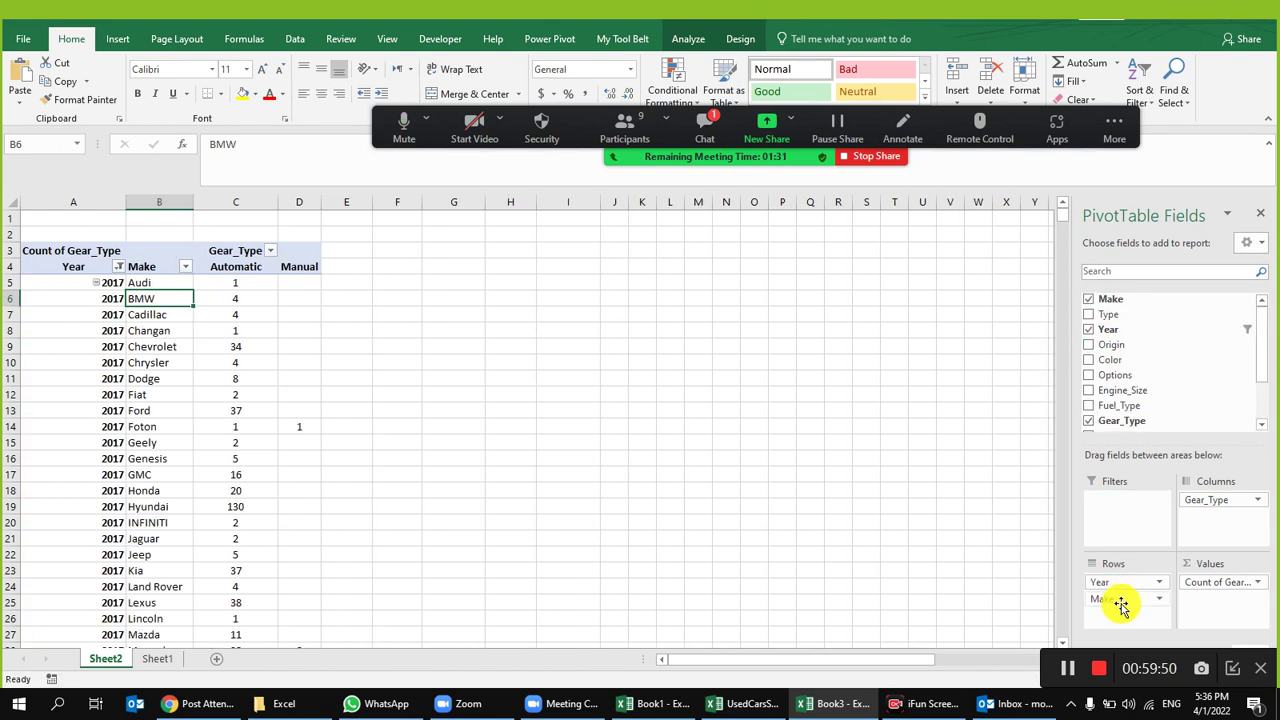
{"action": "left_click", "coordinate": [64, 202]}
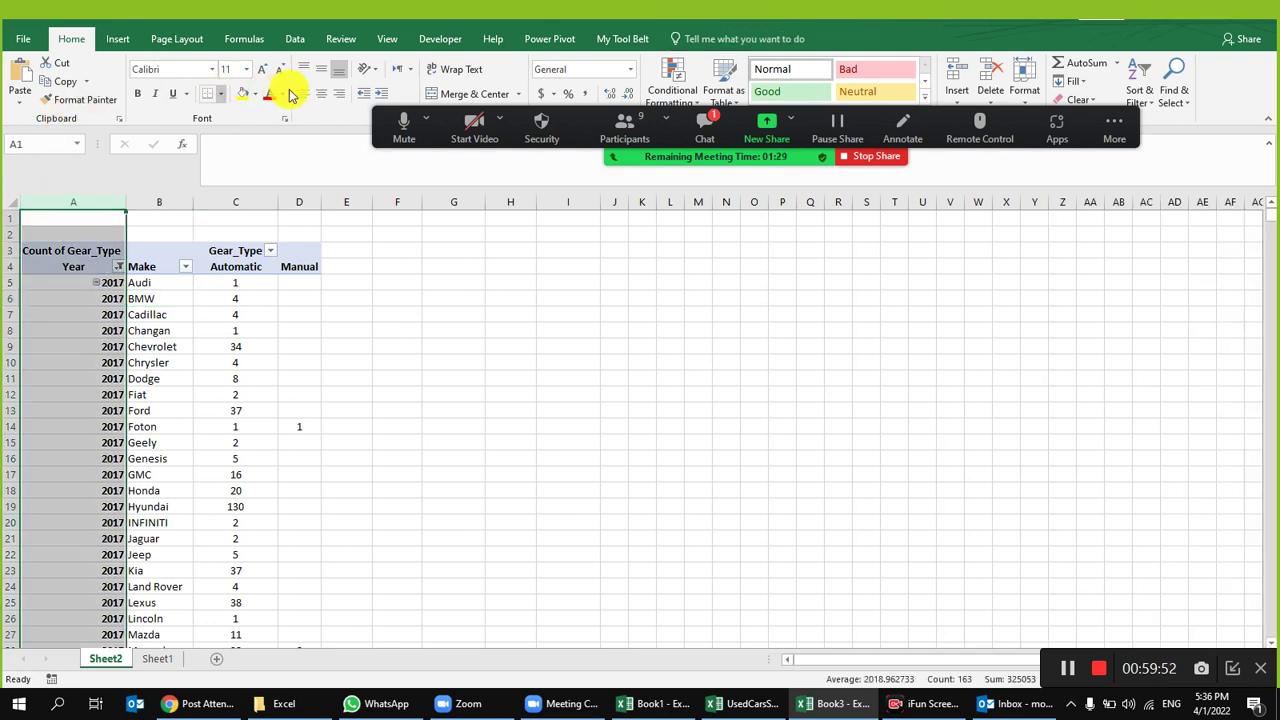
{"action": "left_click", "coordinate": [320, 95]}
{"action": "left_click", "coordinate": [143, 286]}
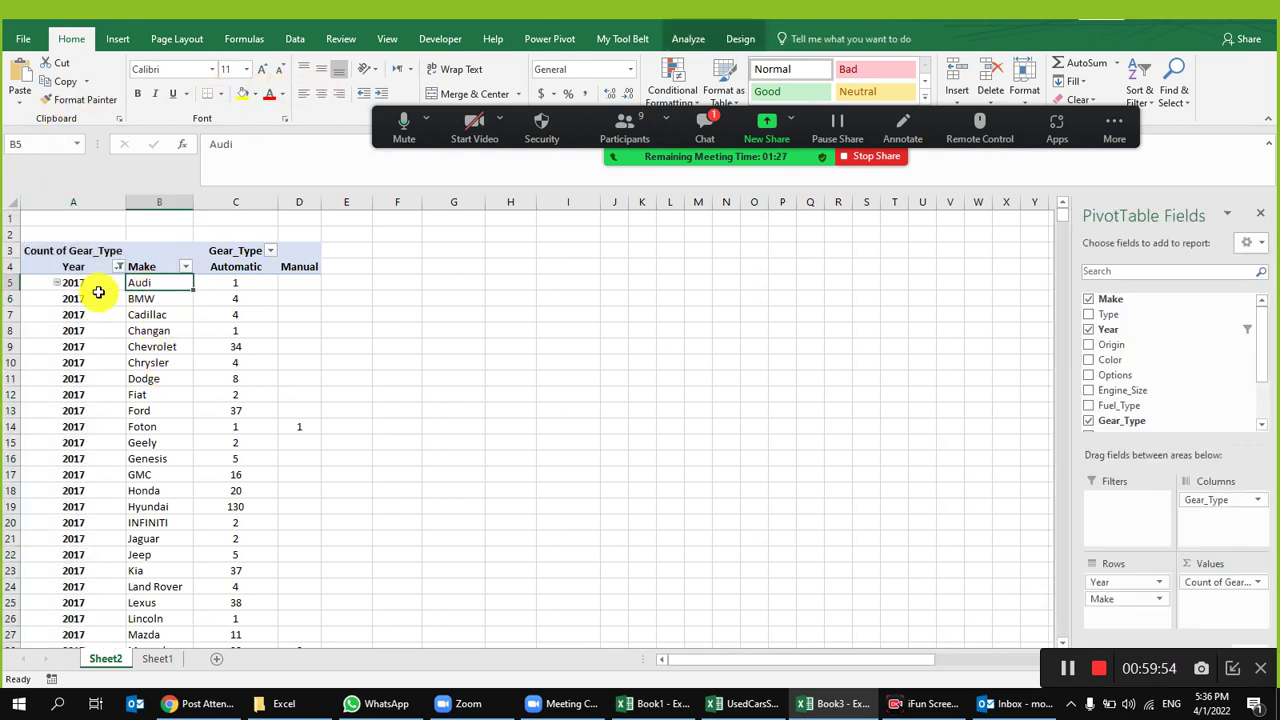
Step: Check Audi, BMW and Chevrolet automatic counts, then add Type under Make in Rows
{"action": "left_click", "coordinate": [251, 281]}
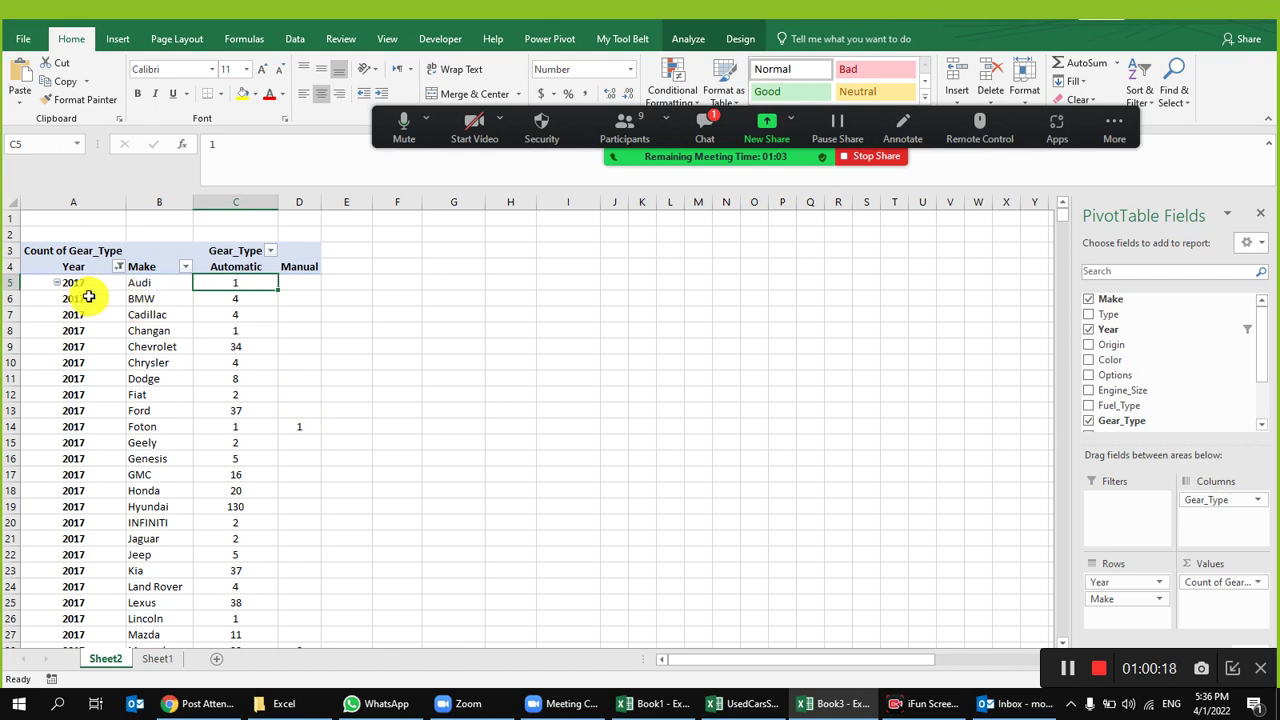
{"action": "left_click", "coordinate": [160, 282]}
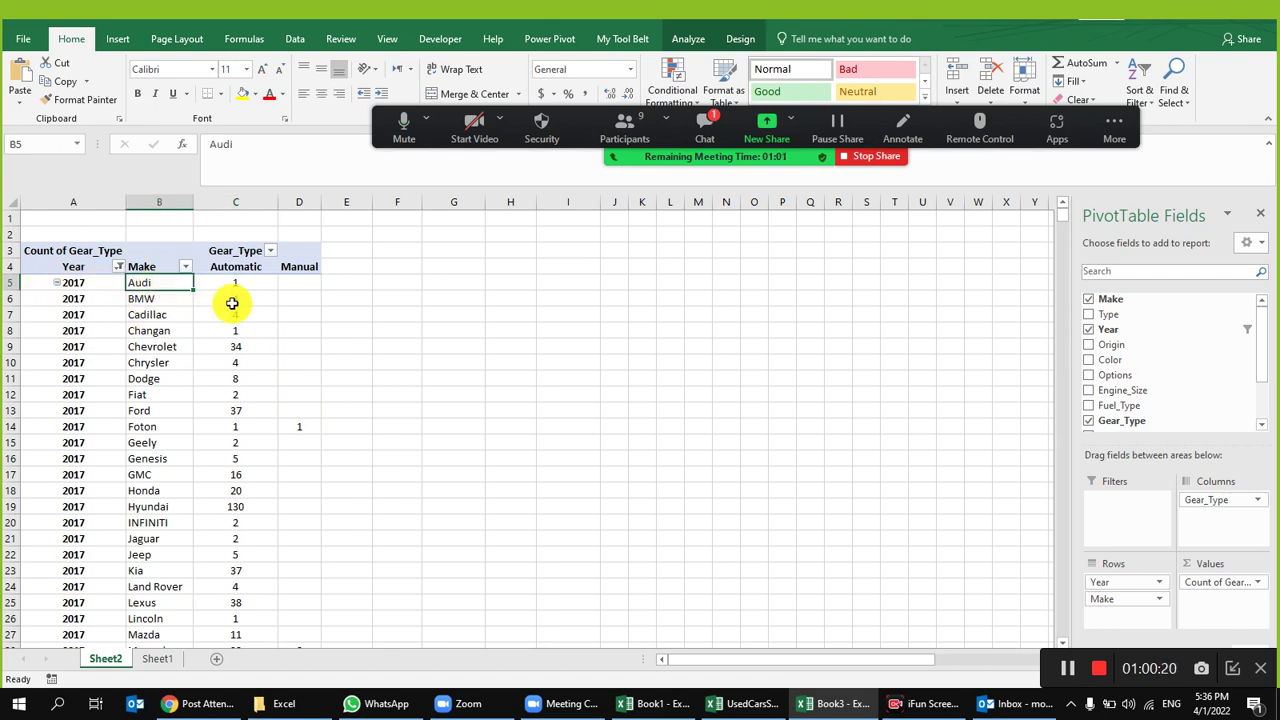
{"action": "left_click_drag", "start_coordinate": [94, 300], "coordinate": [227, 298]}
{"action": "left_click", "coordinate": [227, 298]}
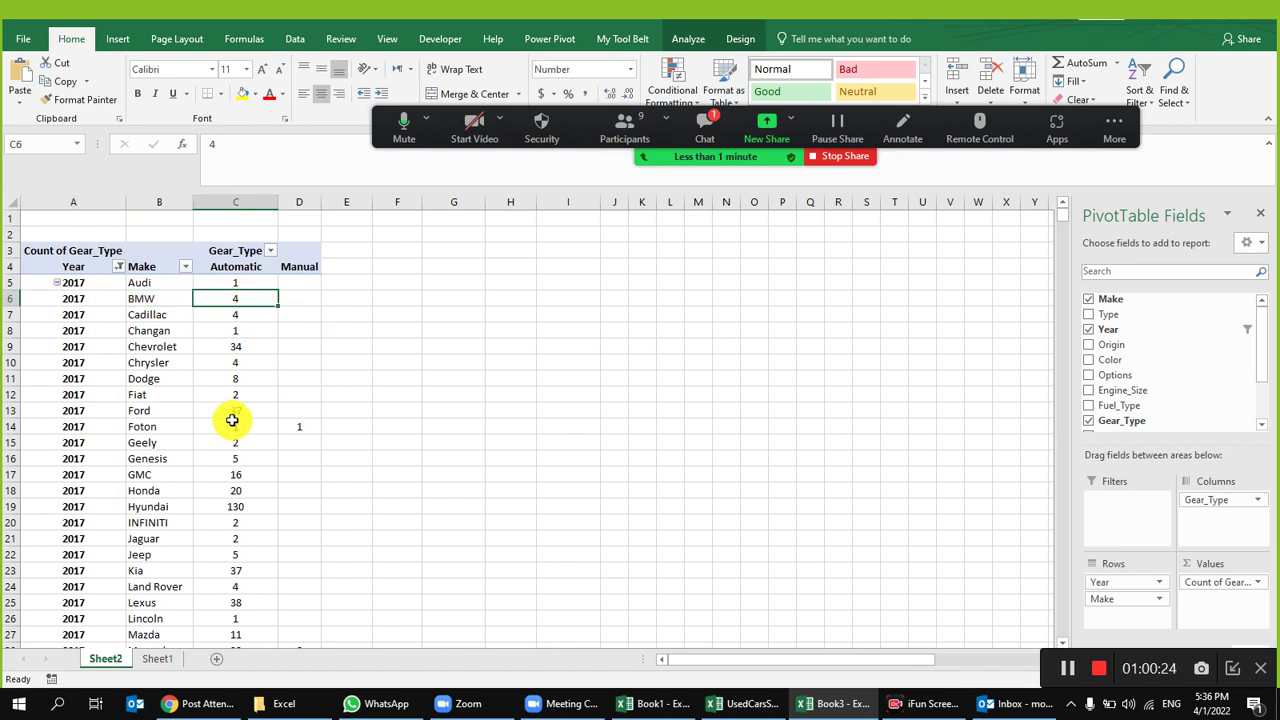
{"action": "left_click", "coordinate": [253, 349]}
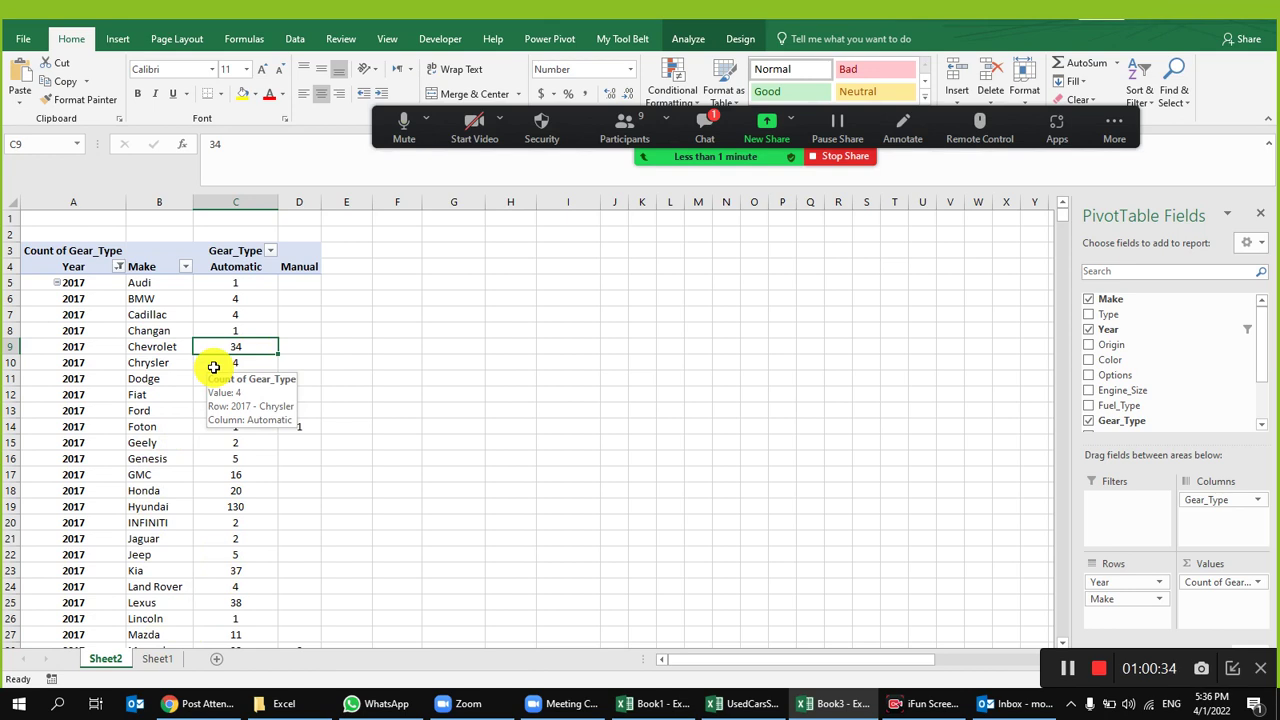
{"action": "left_click_drag", "start_coordinate": [1110, 315], "coordinate": [1120, 616]}
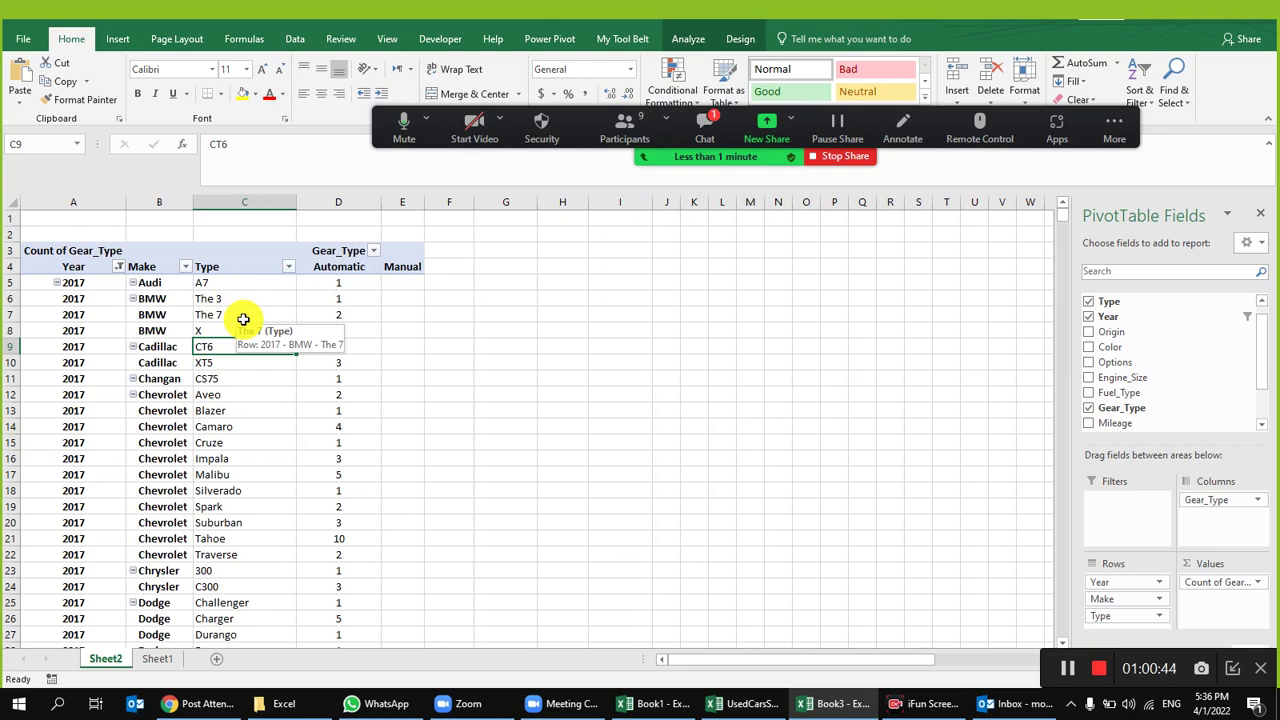
Step: Open and close the meeting participants list, then select The 7 under BMW
{"action": "left_click", "coordinate": [612, 130]}
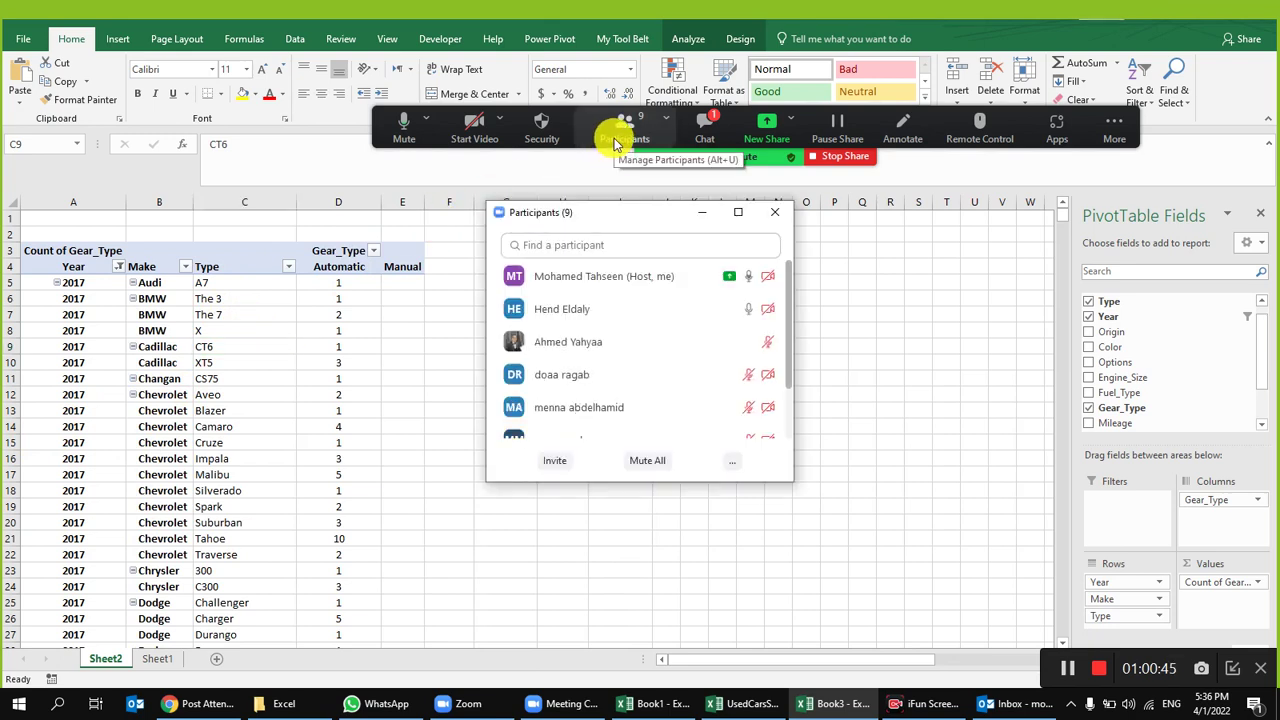
{"action": "left_click", "coordinate": [787, 219]}
{"action": "left_click", "coordinate": [247, 316]}
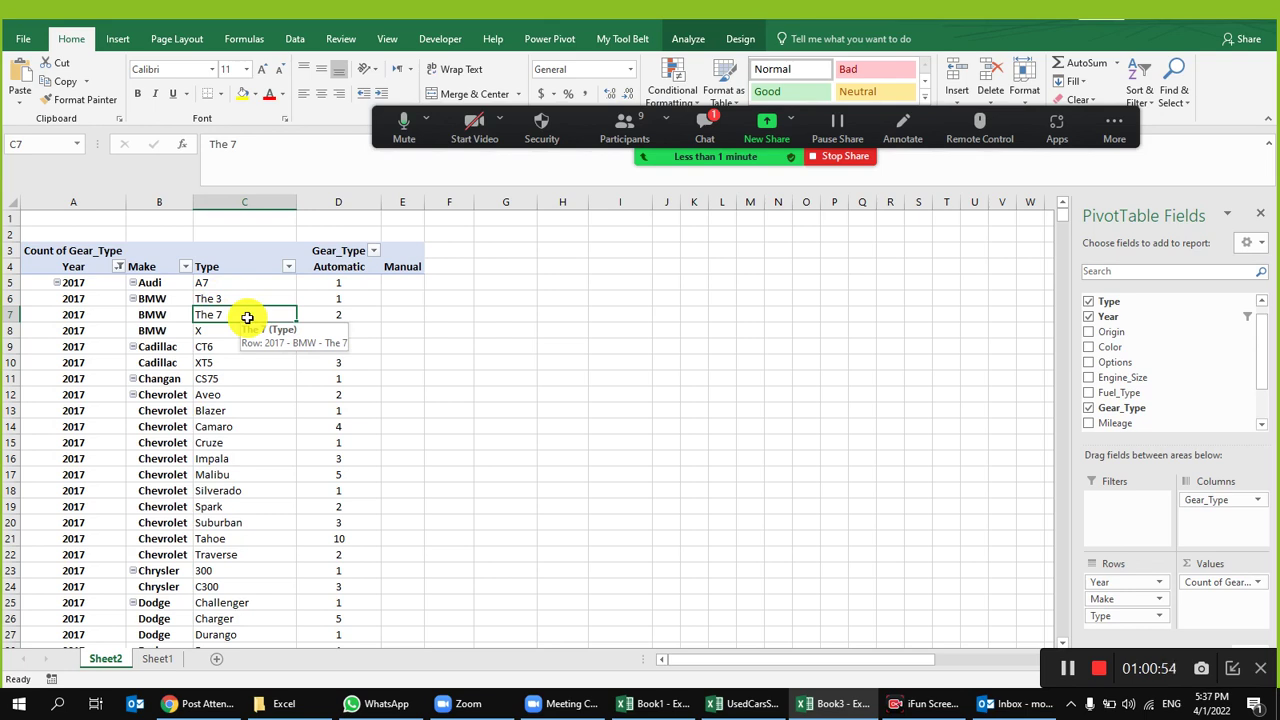
Step: Remove Type from the pivot rows and check Chevrolet's automatic count
{"action": "left_click_drag", "start_coordinate": [1105, 616], "coordinate": [1128, 382]}
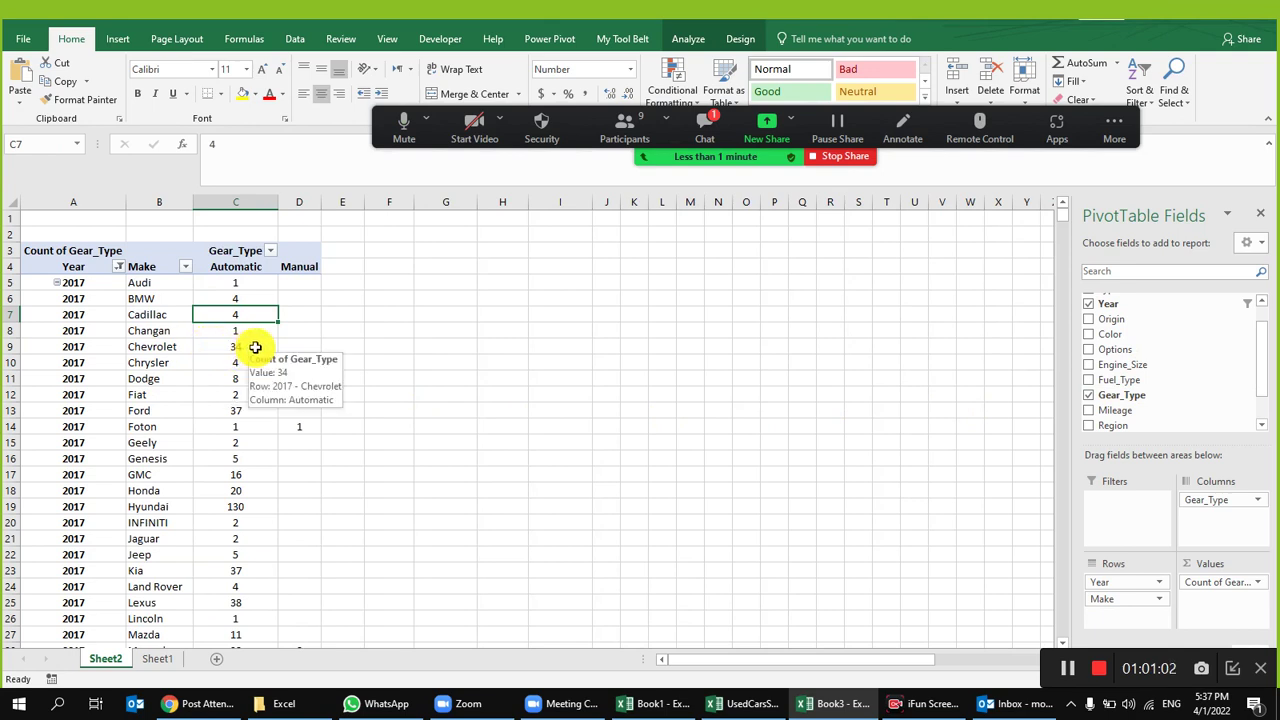
{"action": "left_click", "coordinate": [232, 347]}
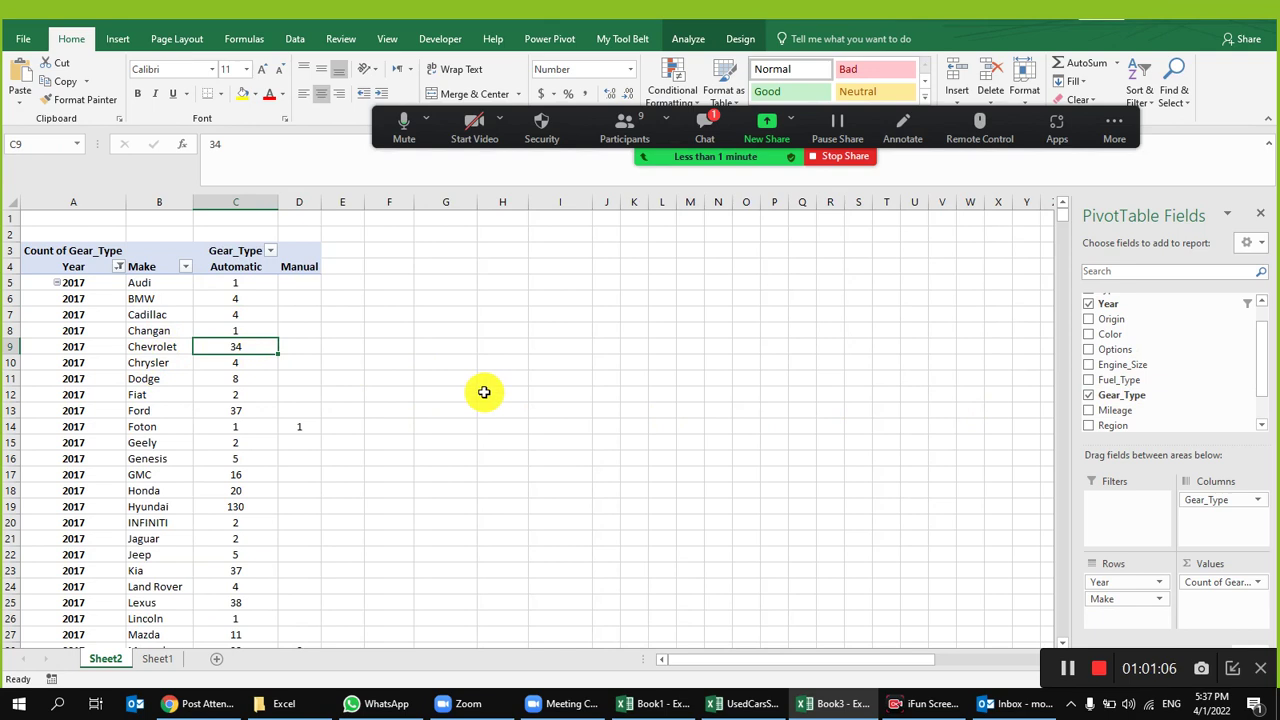
{"action": "scroll", "coordinate": [1131, 397], "scroll_direction": "up", "scroll_amount": 2}
Step: Put Type back under Make and inspect the Chevrolet Aveo, Camaro and Impala rows
{"action": "left_click_drag", "start_coordinate": [1141, 317], "coordinate": [1140, 615]}
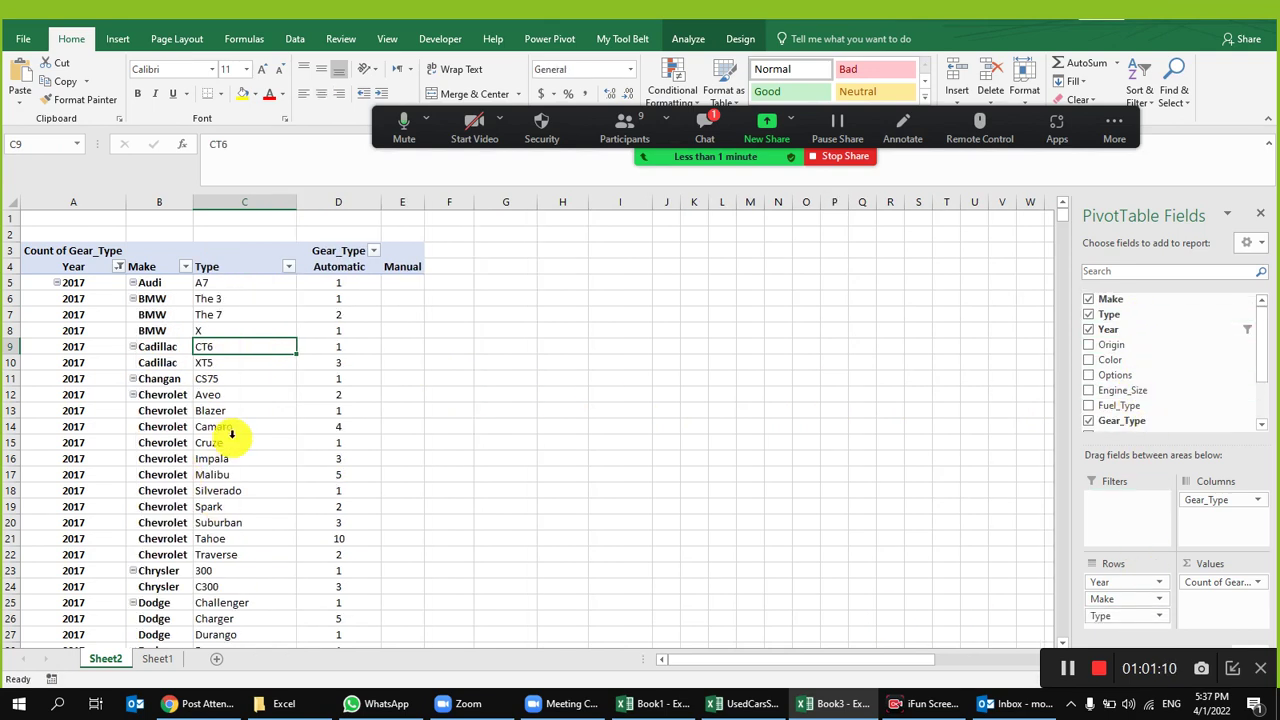
{"action": "left_click", "coordinate": [240, 394]}
{"action": "left_click", "coordinate": [242, 426]}
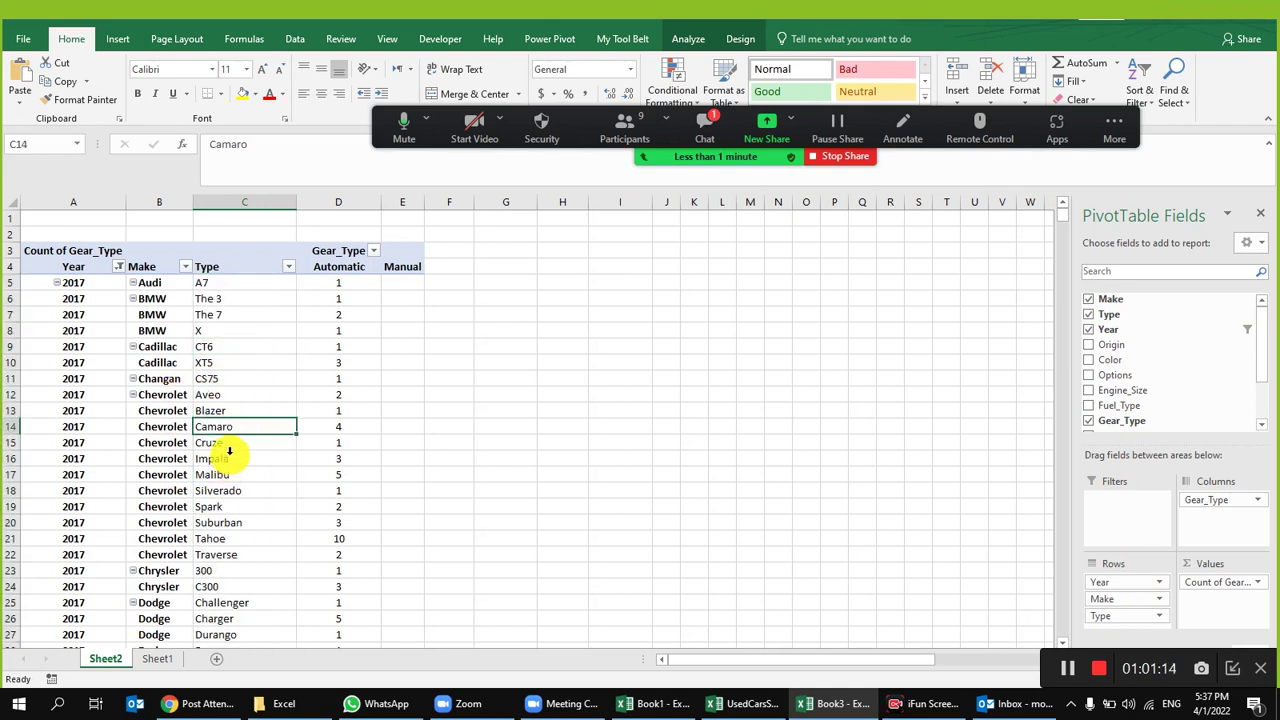
{"action": "left_click", "coordinate": [223, 463]}
{"action": "left_click", "coordinate": [173, 404]}
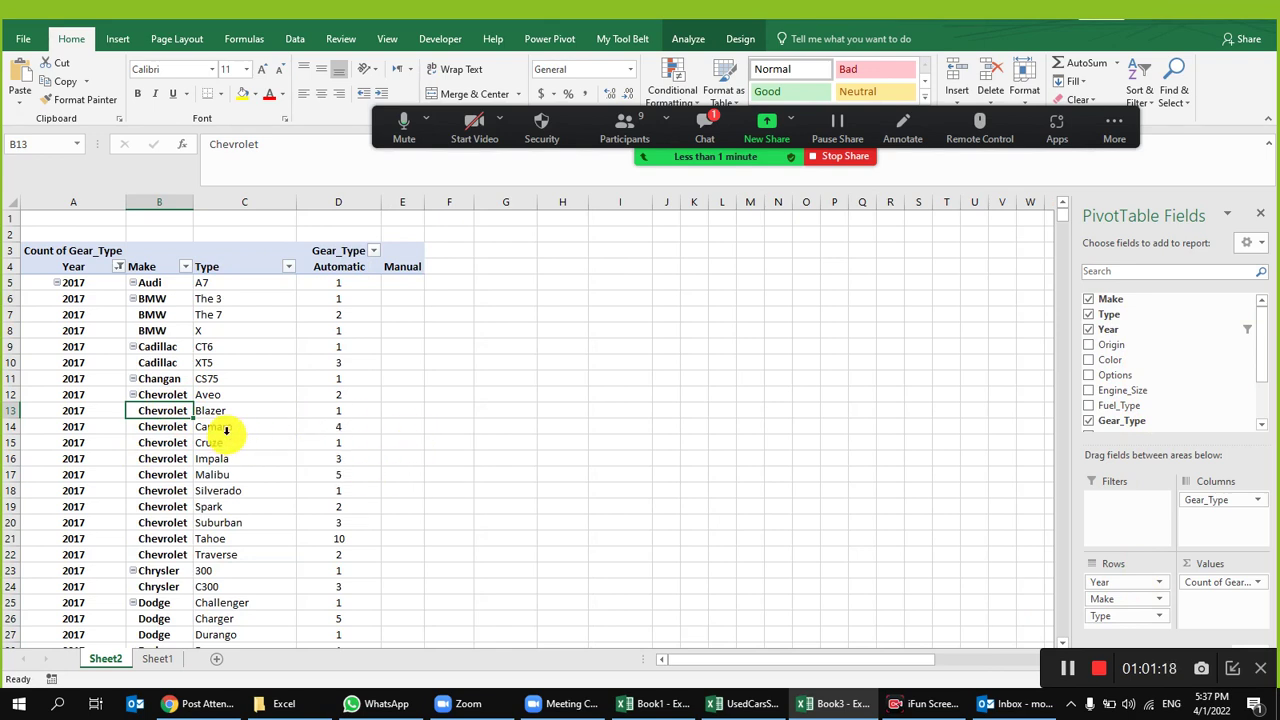
{"action": "left_click_drag", "start_coordinate": [217, 426], "coordinate": [352, 428]}
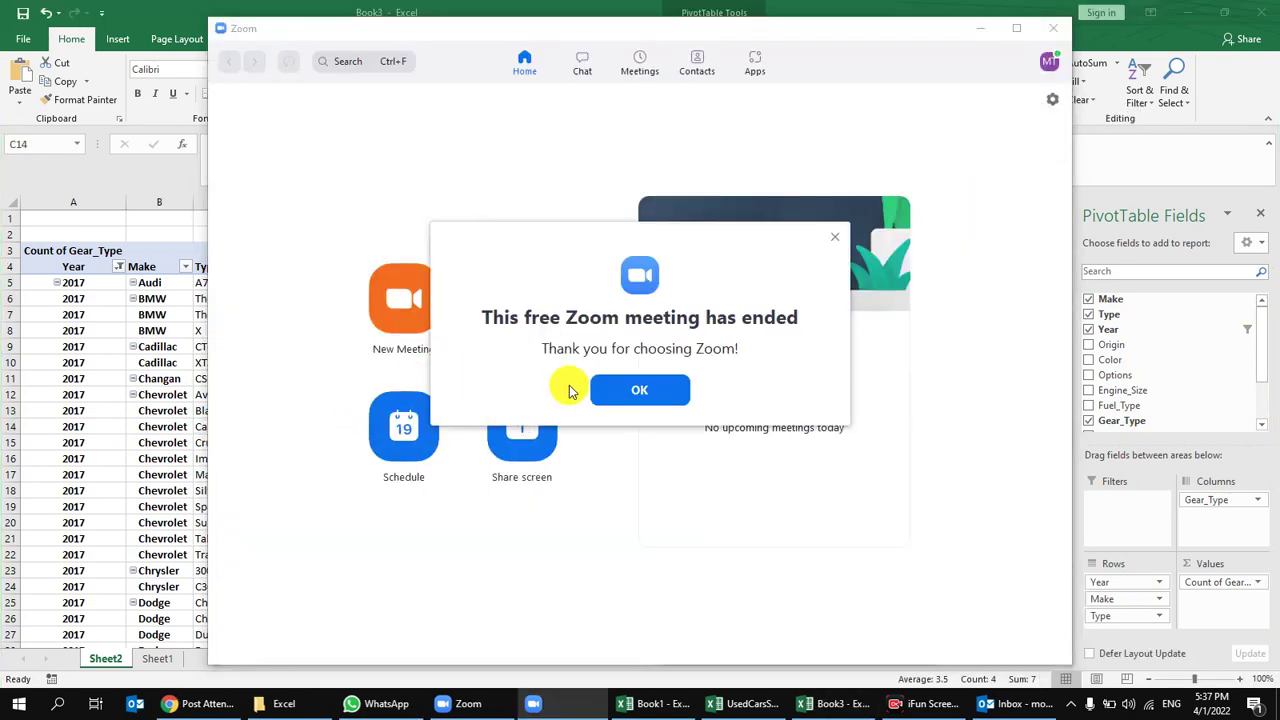
Step: Dismiss the meeting-ended notice and share a Portion of Screen from the Advanced options
{"action": "left_click", "coordinate": [667, 391]}
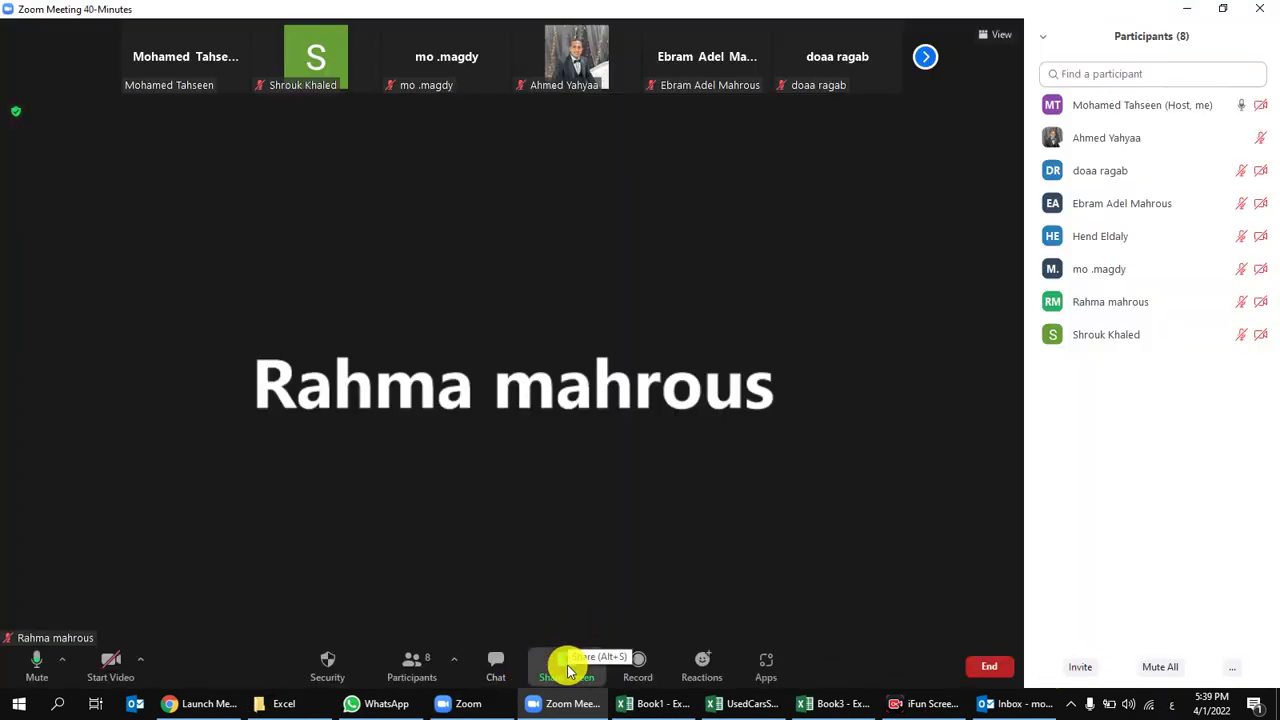
{"action": "left_click", "coordinate": [566, 665]}
{"action": "left_click", "coordinate": [620, 135]}
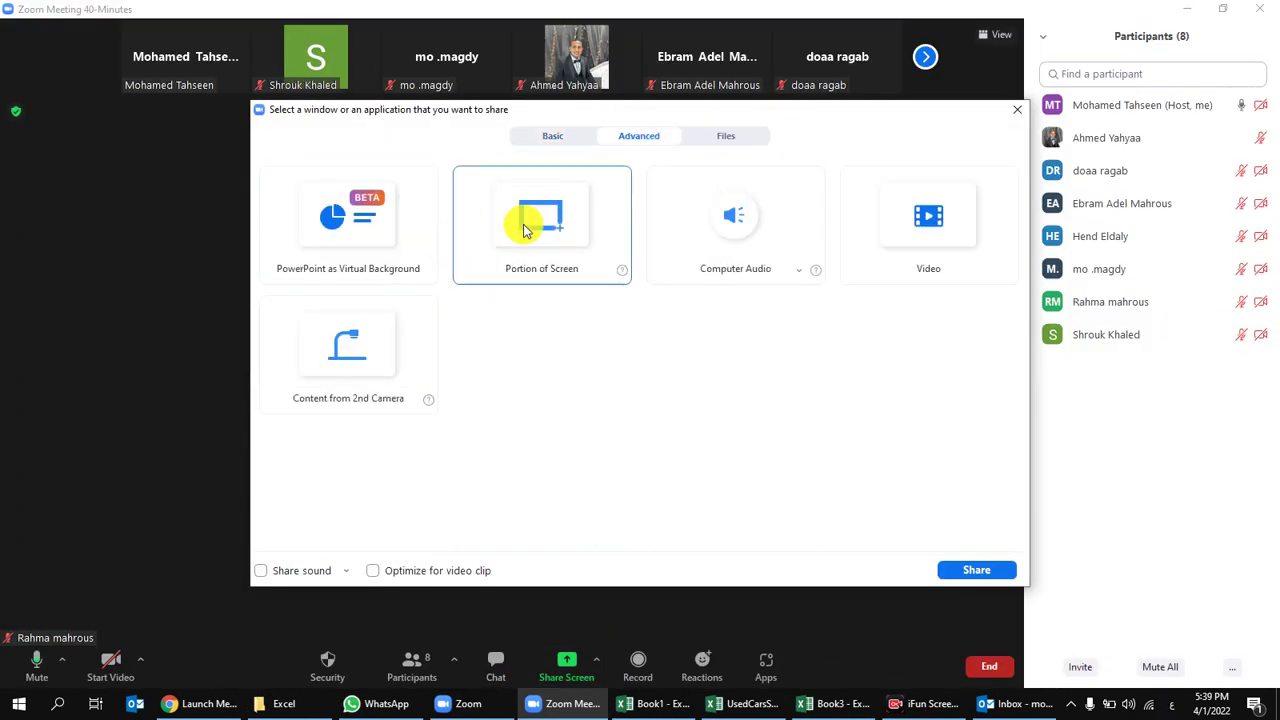
{"action": "double_click", "coordinate": [535, 225]}
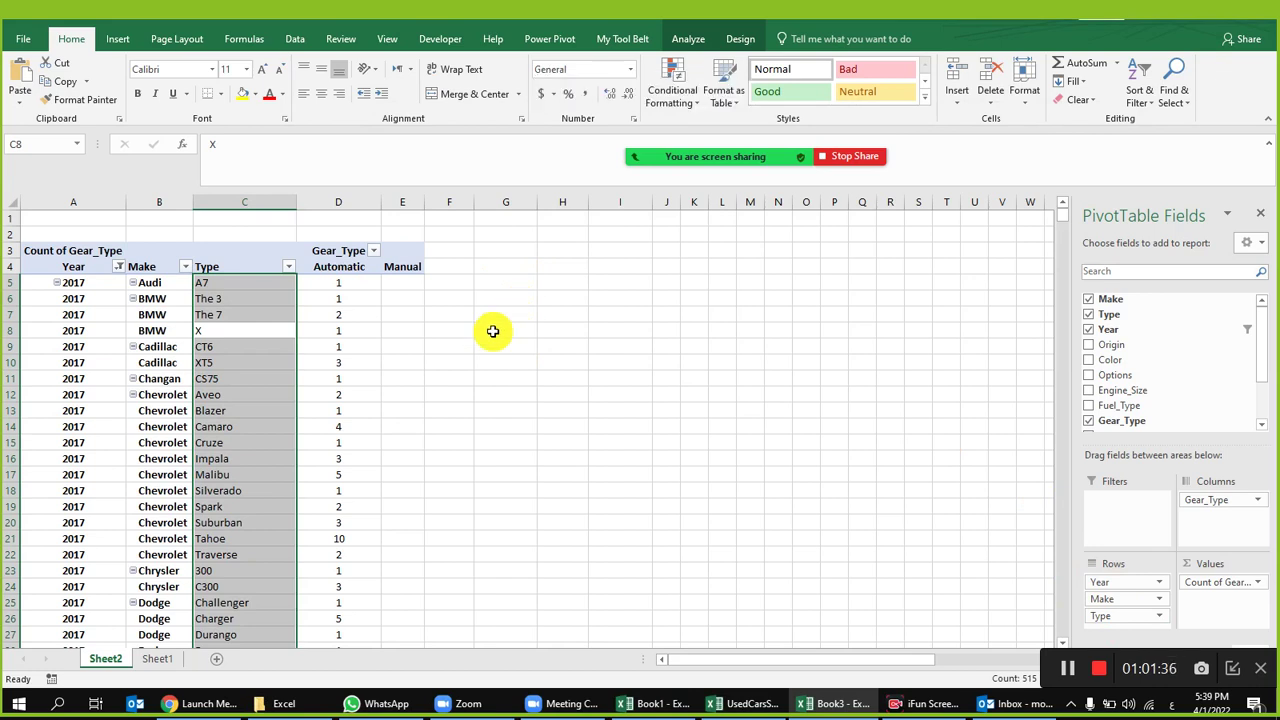
{"action": "left_click", "coordinate": [351, 280]}
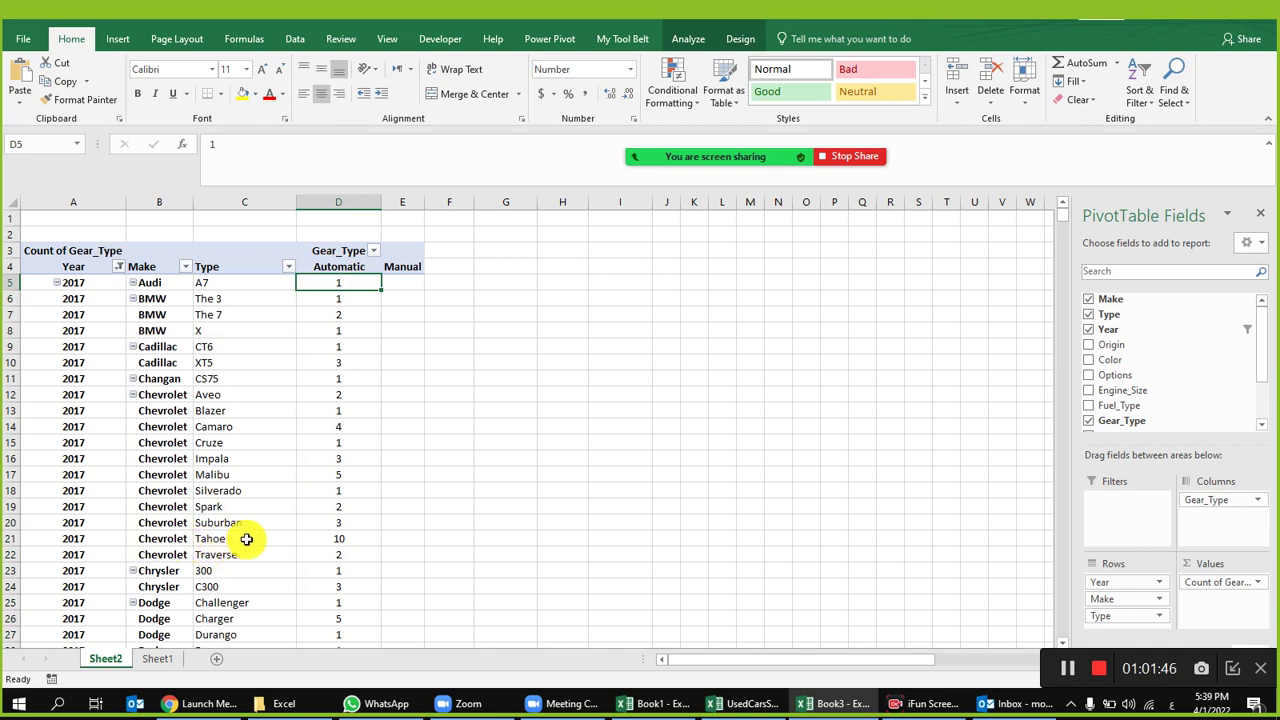
{"action": "scroll", "coordinate": [316, 478], "scroll_direction": "down", "scroll_amount": 1}
{"action": "left_click_drag", "start_coordinate": [346, 491], "coordinate": [255, 486]}
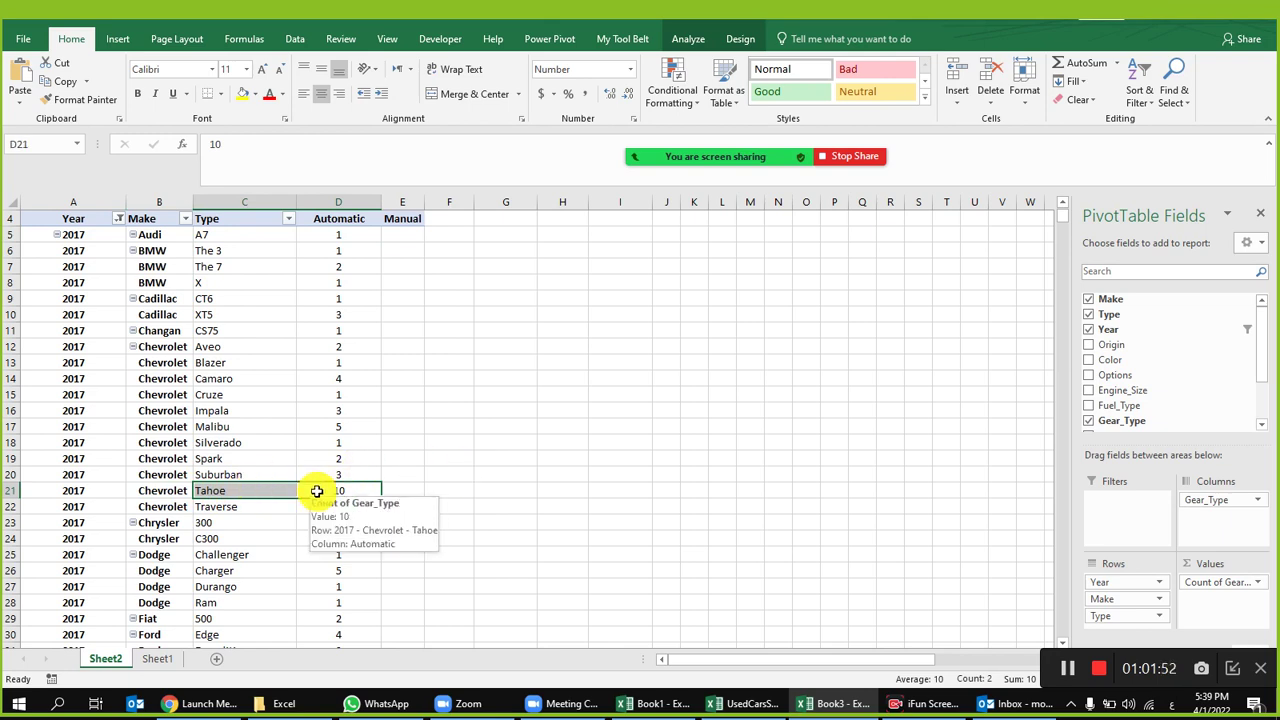
{"action": "scroll", "coordinate": [316, 491], "scroll_direction": "up", "scroll_amount": 1}
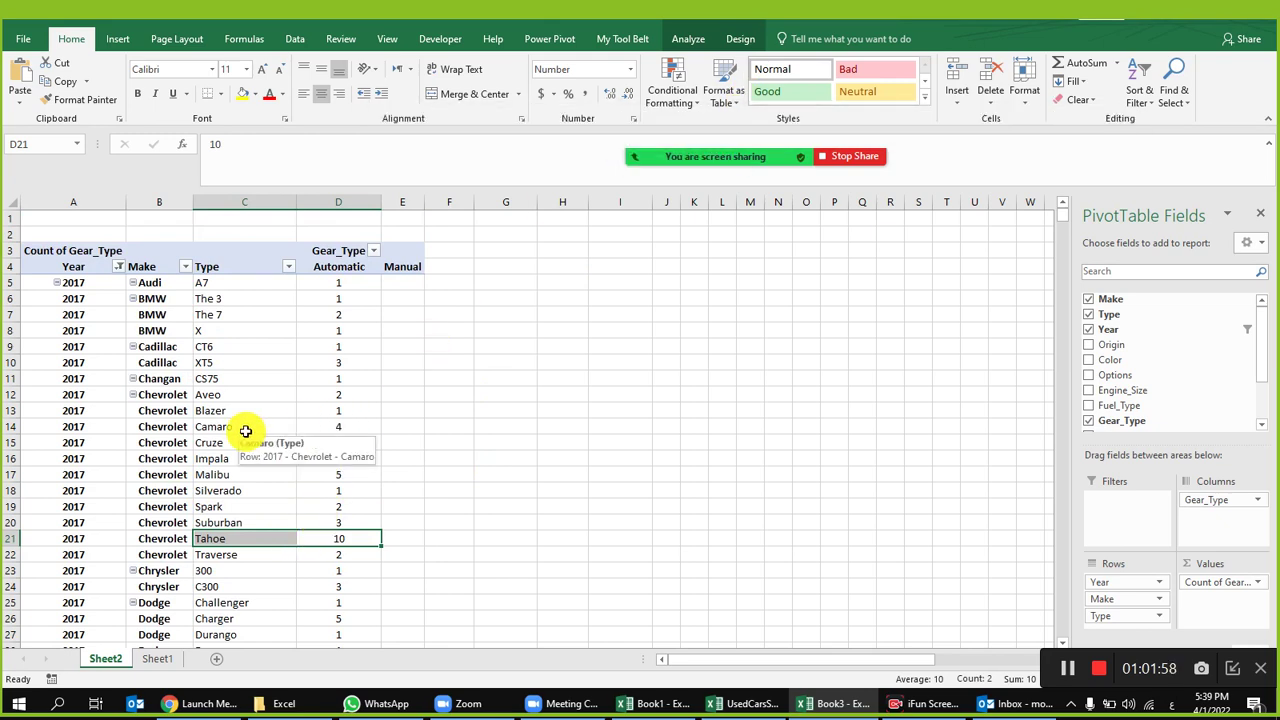
{"action": "left_click_drag", "start_coordinate": [244, 427], "coordinate": [369, 423]}
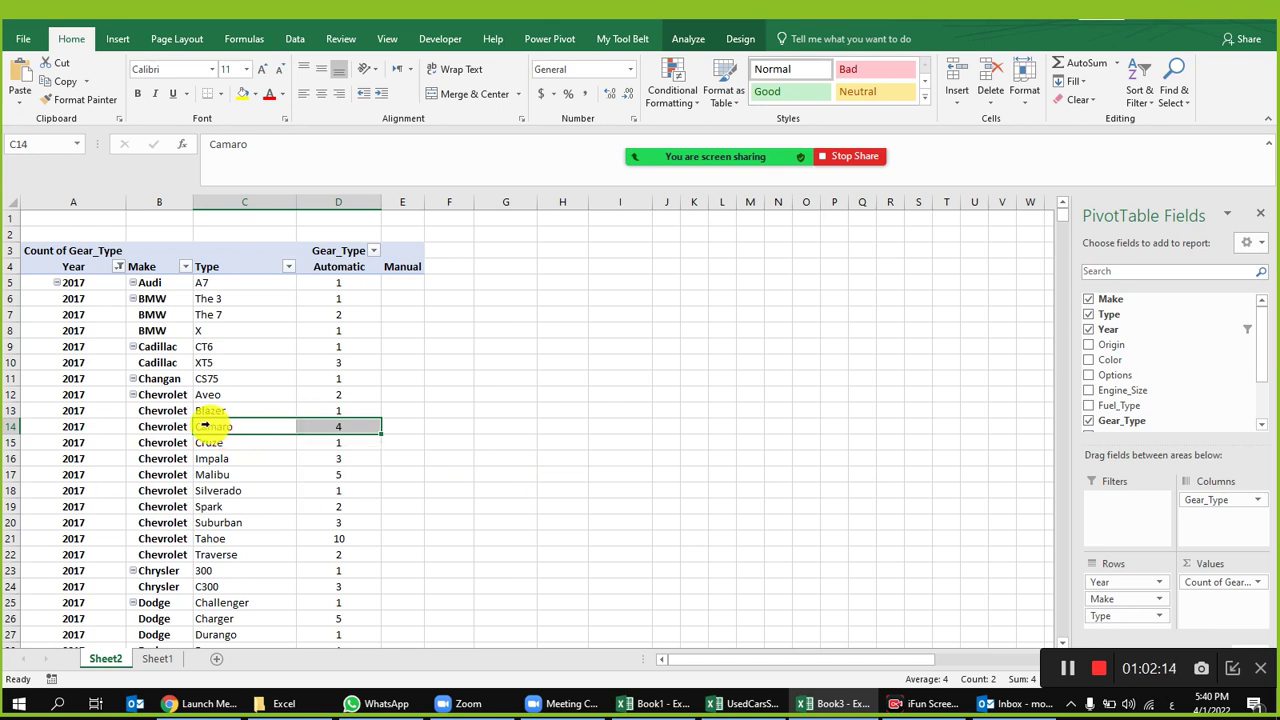
{"action": "left_click", "coordinate": [330, 430]}
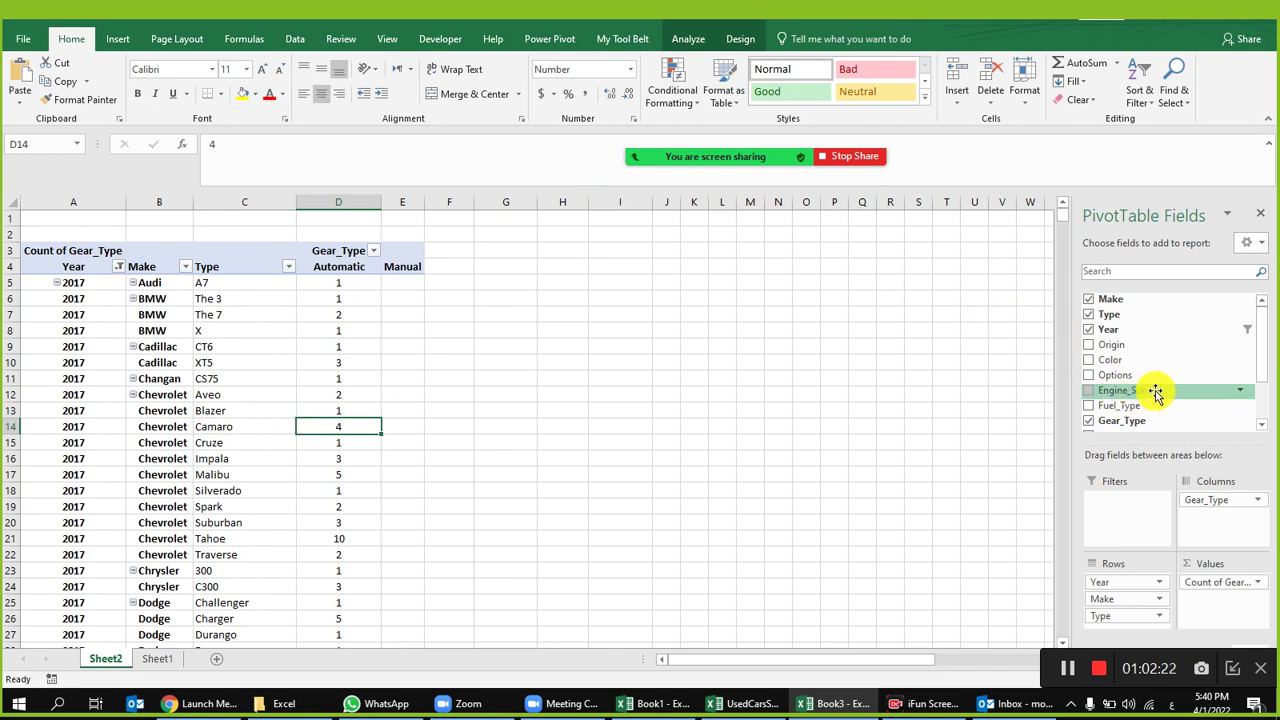
{"action": "scroll", "coordinate": [1251, 374], "scroll_direction": "down", "scroll_amount": 2}
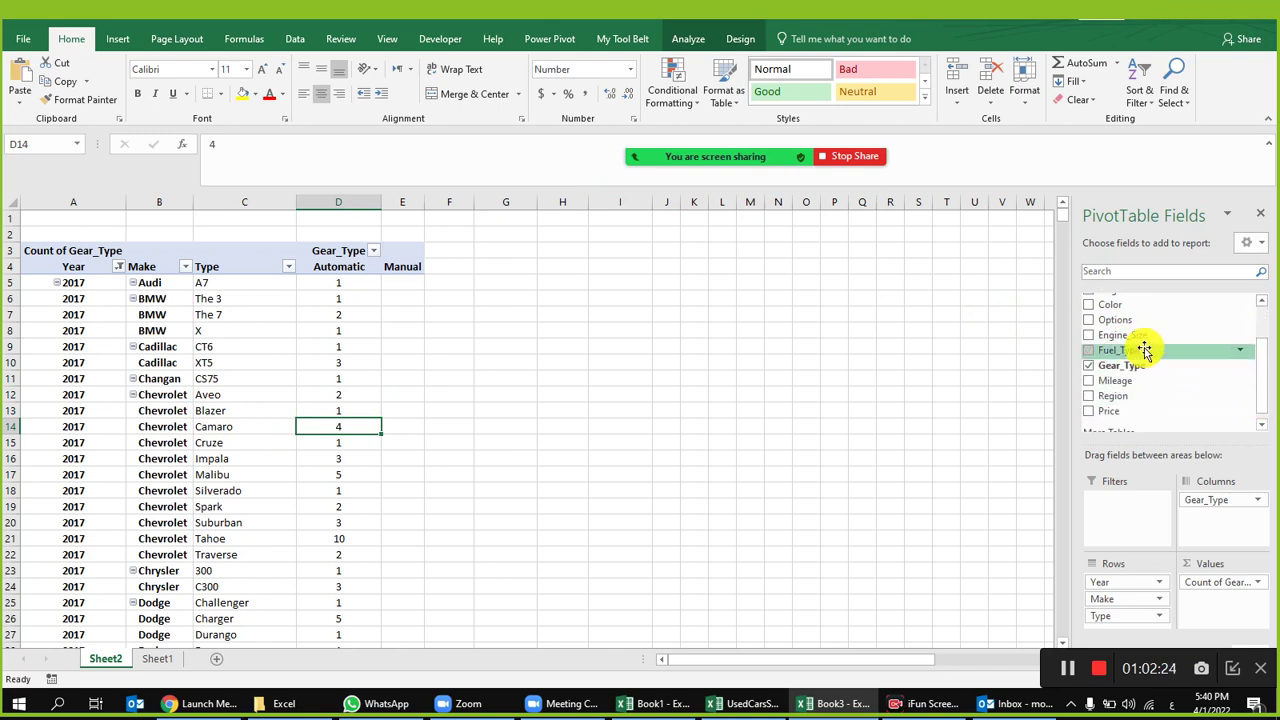
Step: Place Engine_Size under Type in the pivot rows and check the CT6 and XT5 values
{"action": "left_click_drag", "start_coordinate": [1140, 337], "coordinate": [1128, 632]}
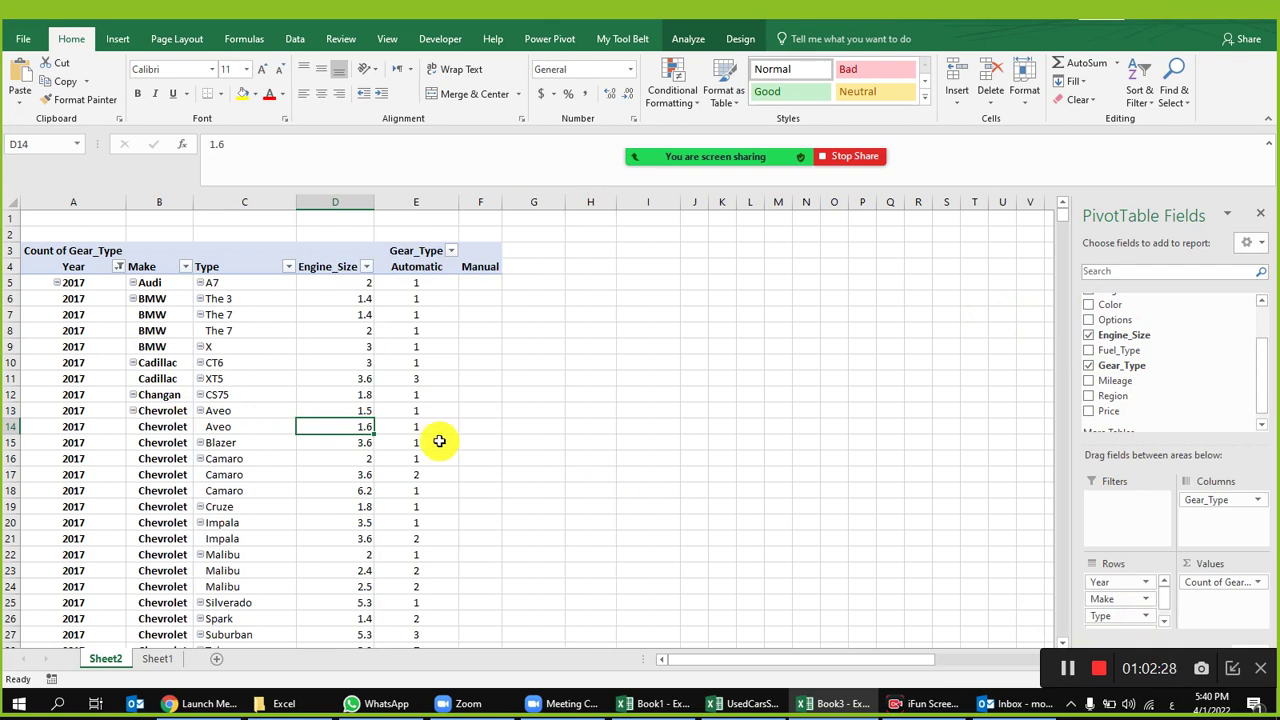
{"action": "left_click", "coordinate": [232, 366]}
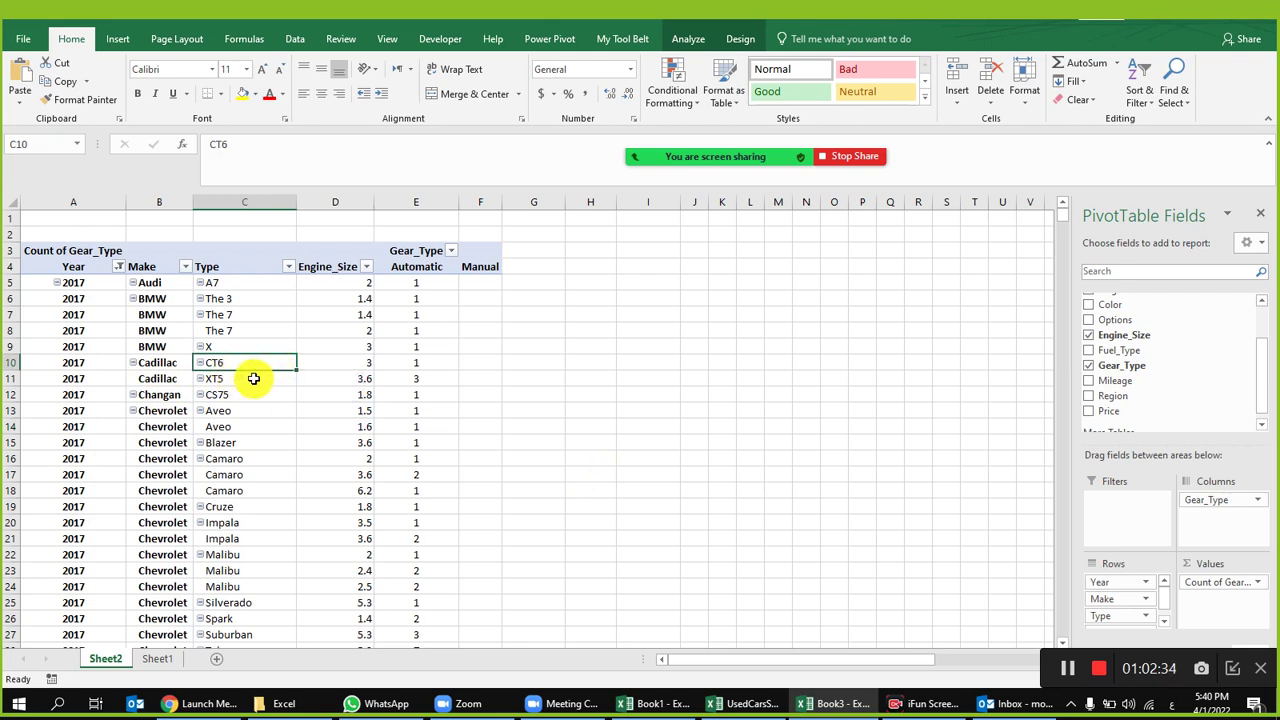
{"action": "left_click", "coordinate": [363, 364]}
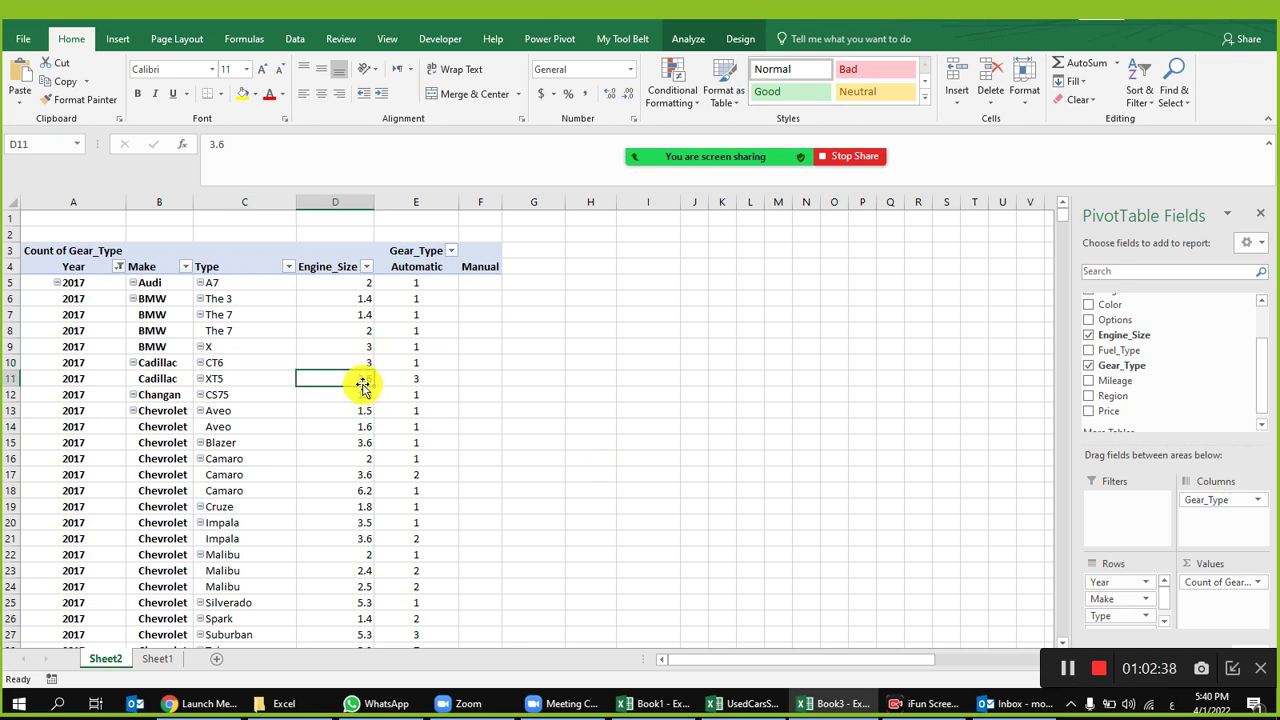
{"action": "left_click", "coordinate": [414, 380]}
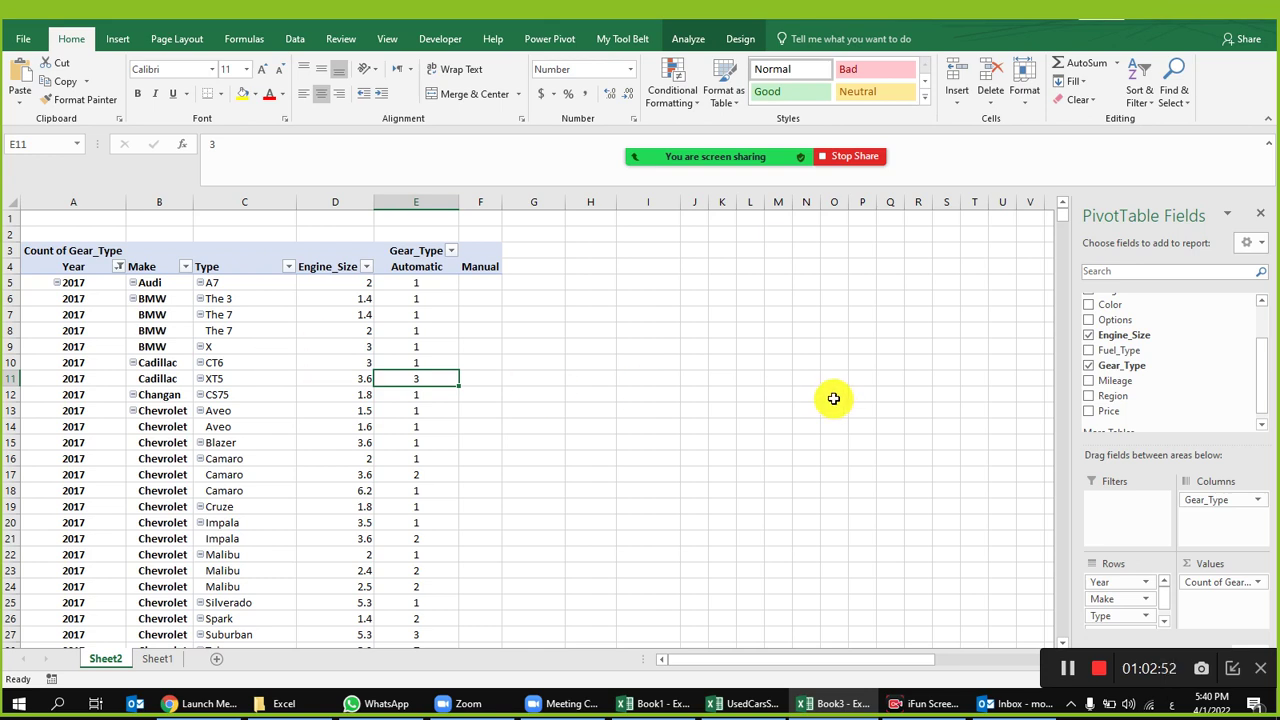
{"action": "left_click", "coordinate": [1261, 249]}
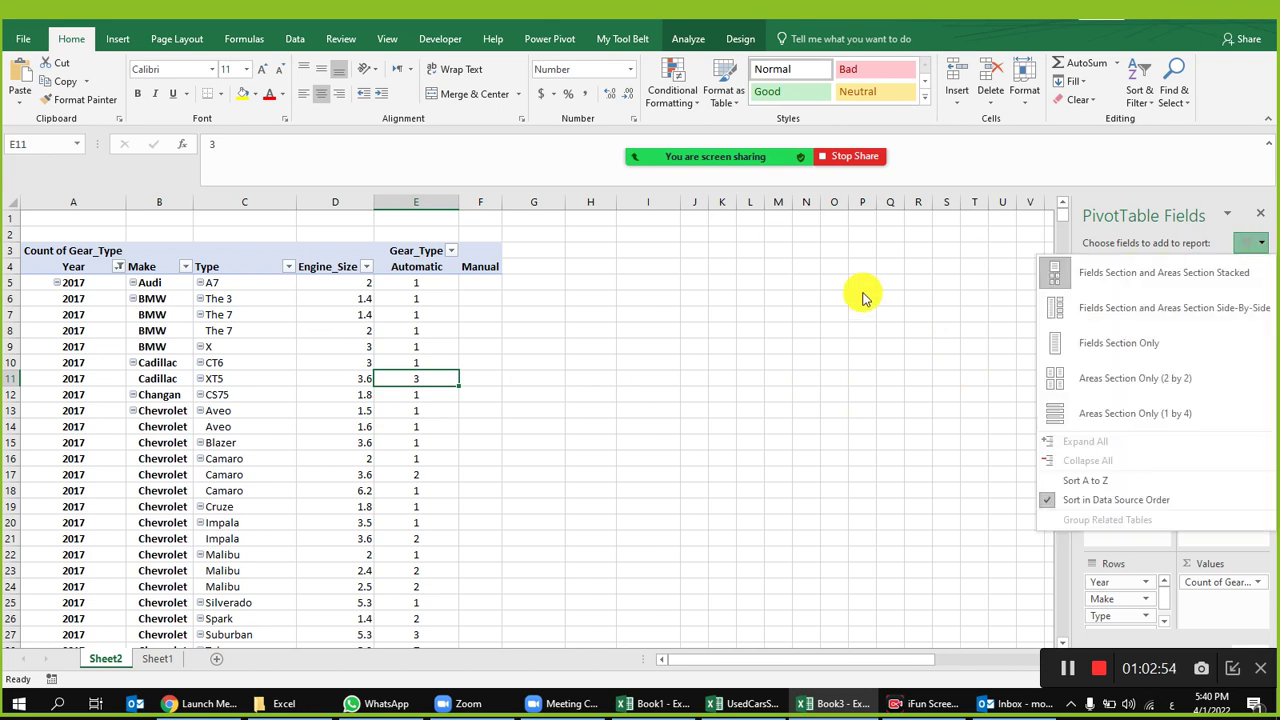
Step: Remove Year, Make, Count of Gear_Type and Gear_Type from the pivot areas and put Region in Rows
{"action": "left_click", "coordinate": [866, 380]}
{"action": "left_click_drag", "start_coordinate": [1137, 581], "coordinate": [1157, 337]}
{"action": "left_click_drag", "start_coordinate": [1118, 581], "coordinate": [1128, 408]}
{"action": "left_click_drag", "start_coordinate": [1228, 603], "coordinate": [1194, 312]}
{"action": "left_click_drag", "start_coordinate": [1208, 499], "coordinate": [1189, 352]}
{"action": "left_click_drag", "start_coordinate": [1134, 391], "coordinate": [1104, 590]}
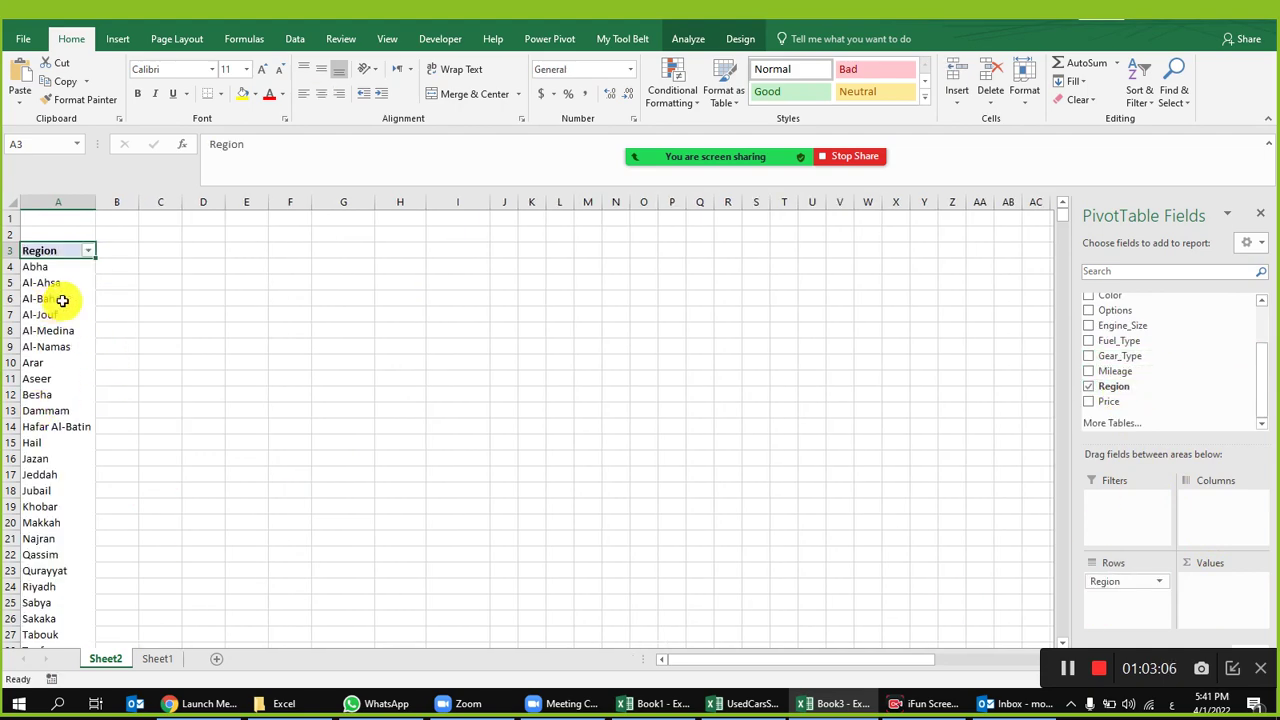
{"action": "scroll", "coordinate": [55, 330], "scroll_direction": "down", "scroll_amount": 3}
Step: Check a Region value in the Sheet1 data, then browse the Sheet2 pivot's regions from Abha to Khobar
{"action": "left_click", "coordinate": [157, 656]}
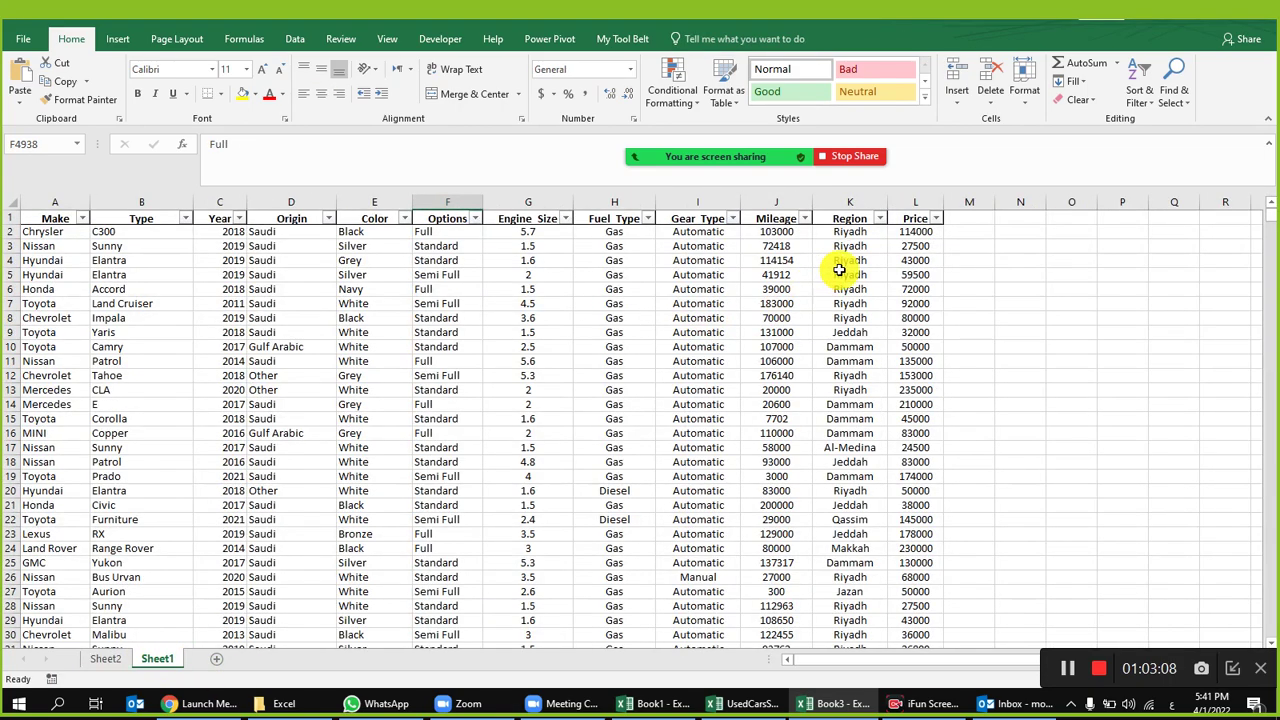
{"action": "left_click", "coordinate": [849, 231]}
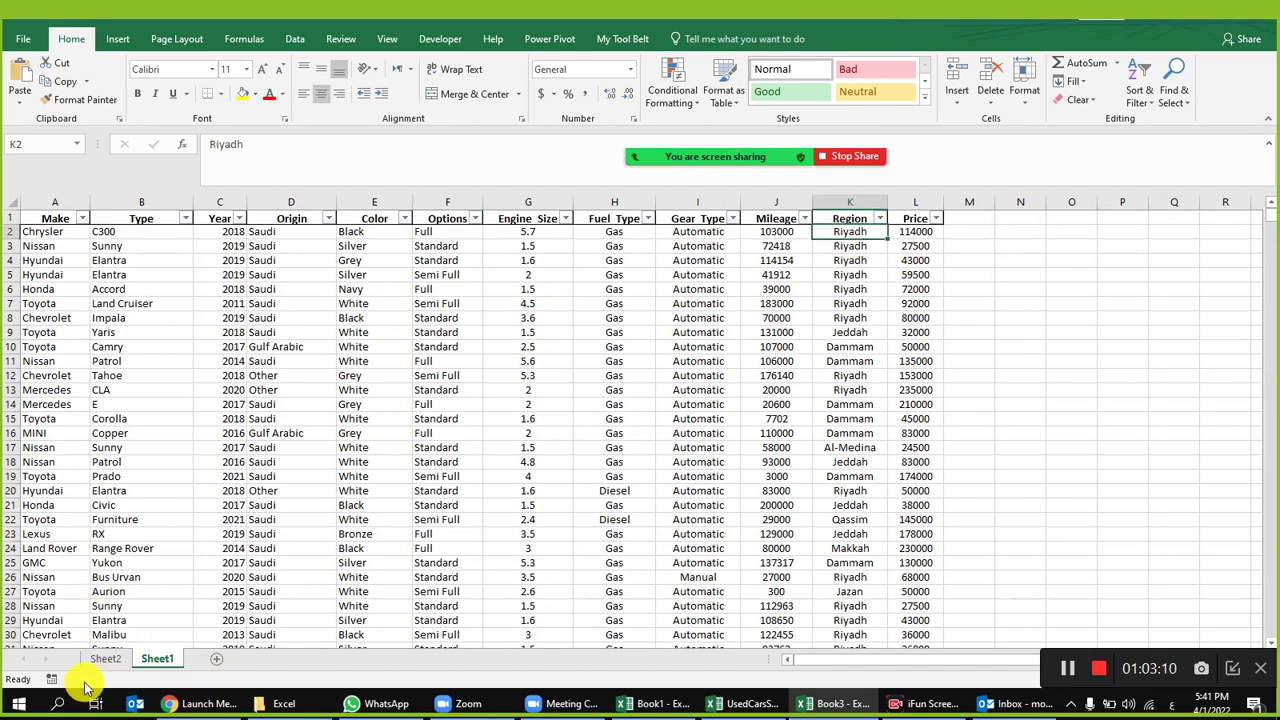
{"action": "left_click", "coordinate": [105, 658]}
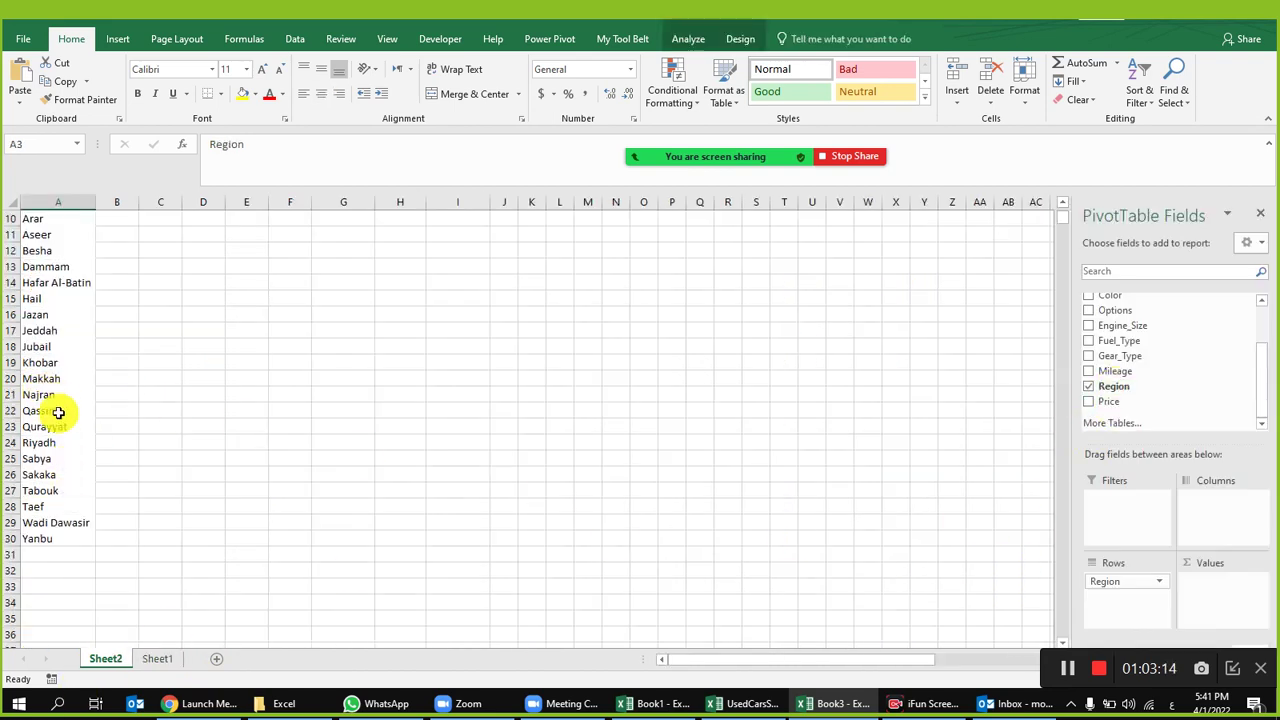
{"action": "scroll", "coordinate": [73, 458], "scroll_direction": "up", "scroll_amount": 3}
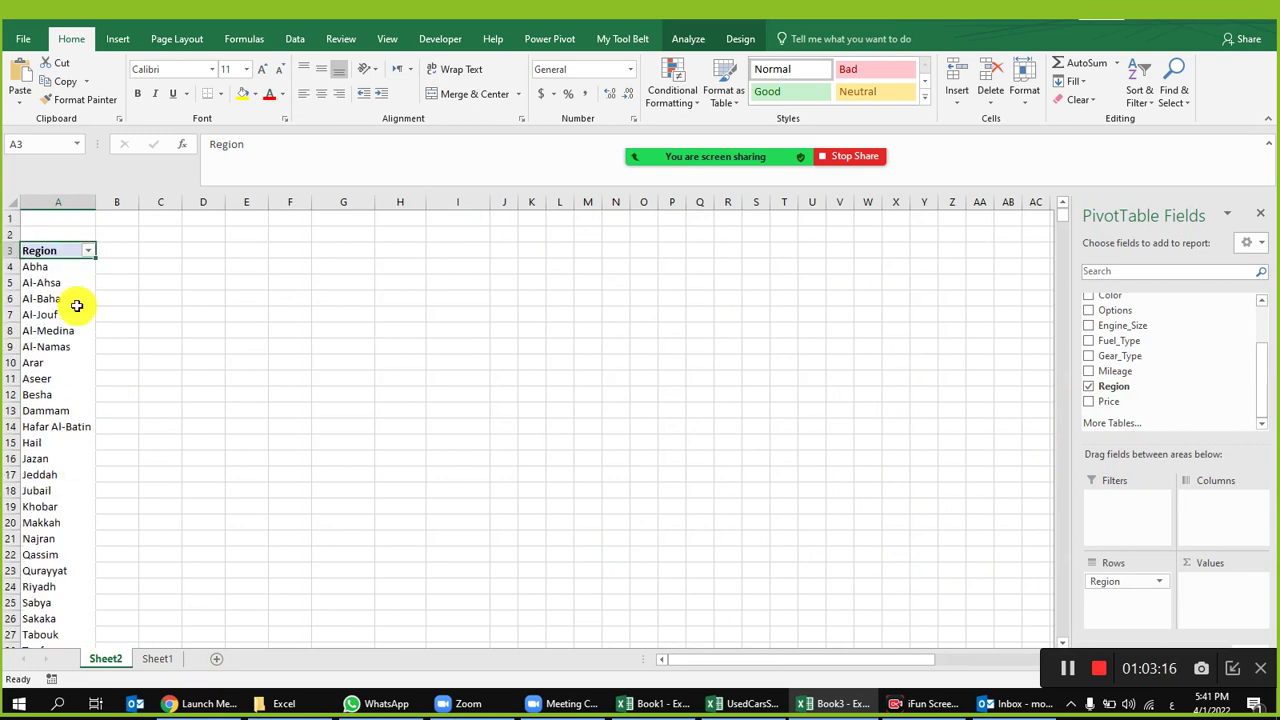
{"action": "left_click", "coordinate": [51, 268]}
{"action": "left_click", "coordinate": [61, 288]}
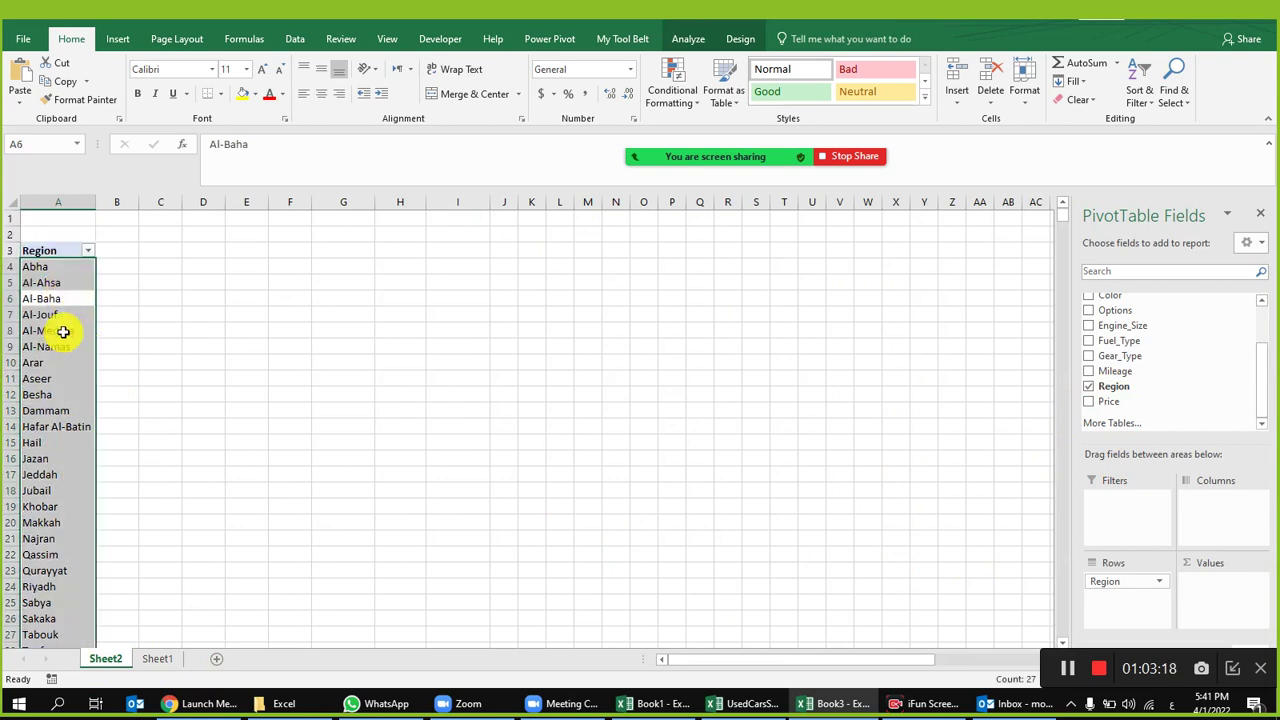
{"action": "left_click", "coordinate": [63, 318]}
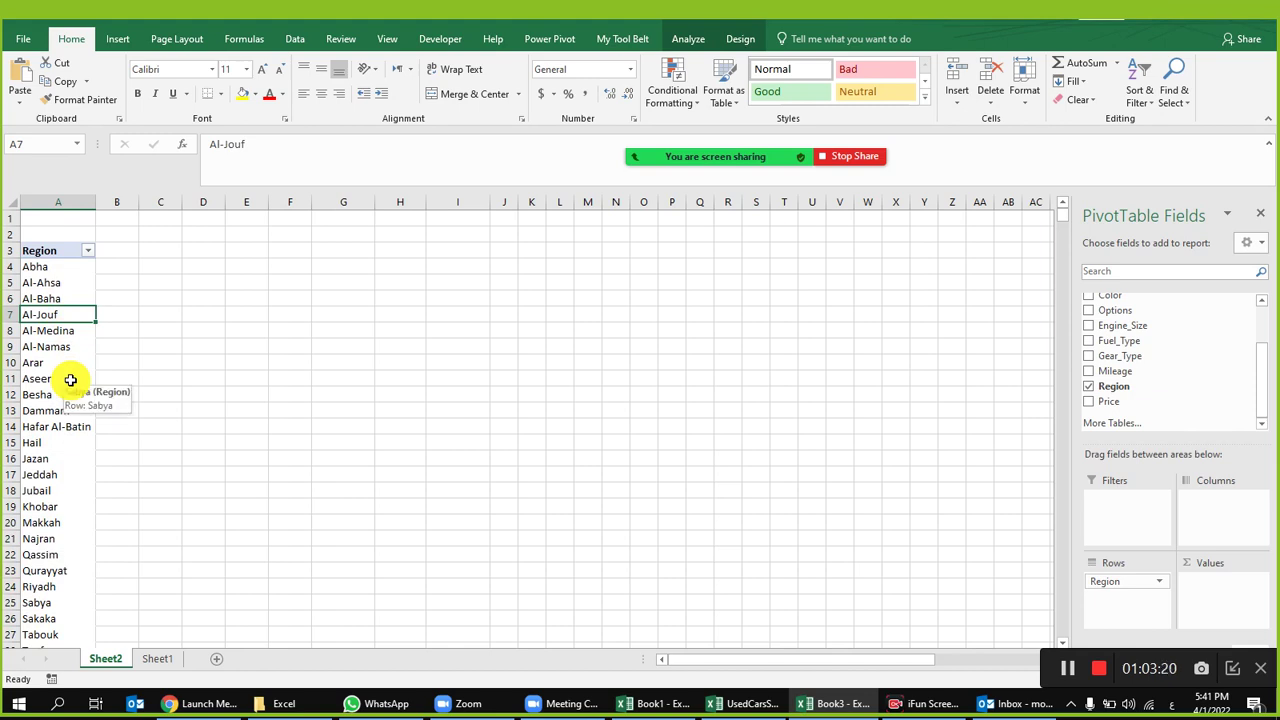
{"action": "scroll", "coordinate": [57, 477], "scroll_direction": "down", "scroll_amount": 1}
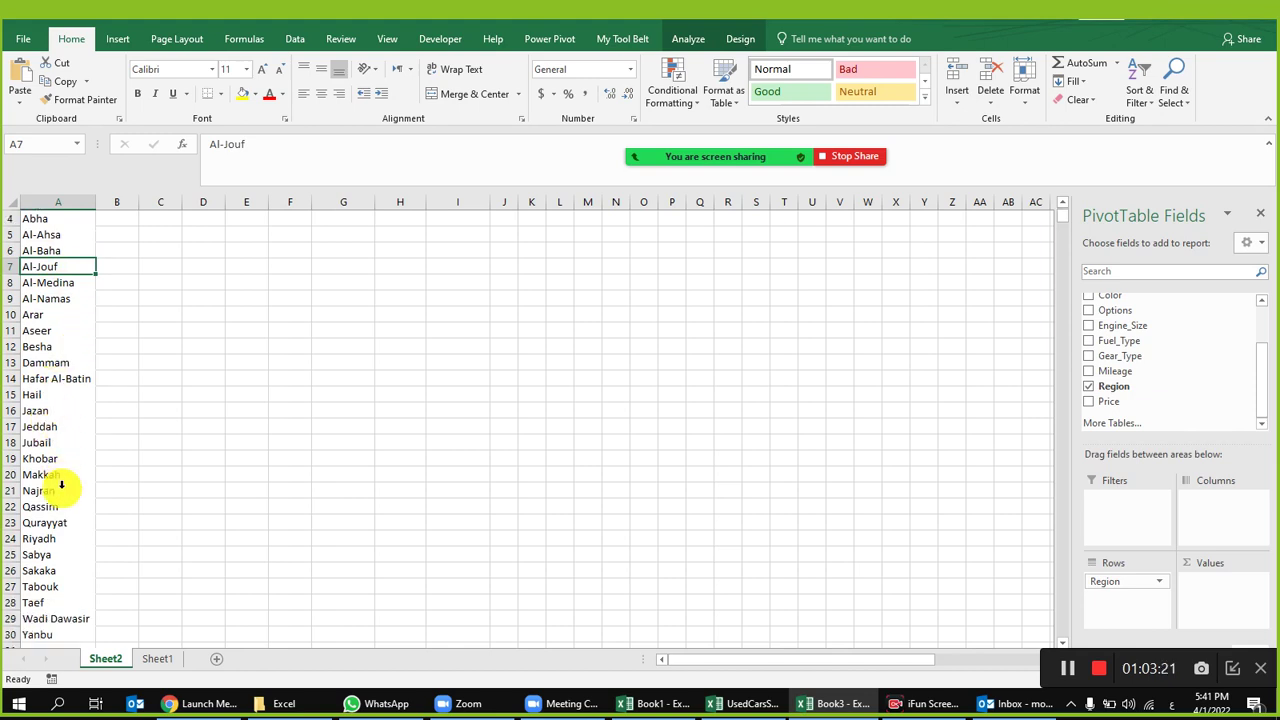
{"action": "left_click", "coordinate": [57, 410]}
{"action": "left_click", "coordinate": [60, 426]}
{"action": "left_click", "coordinate": [59, 443]}
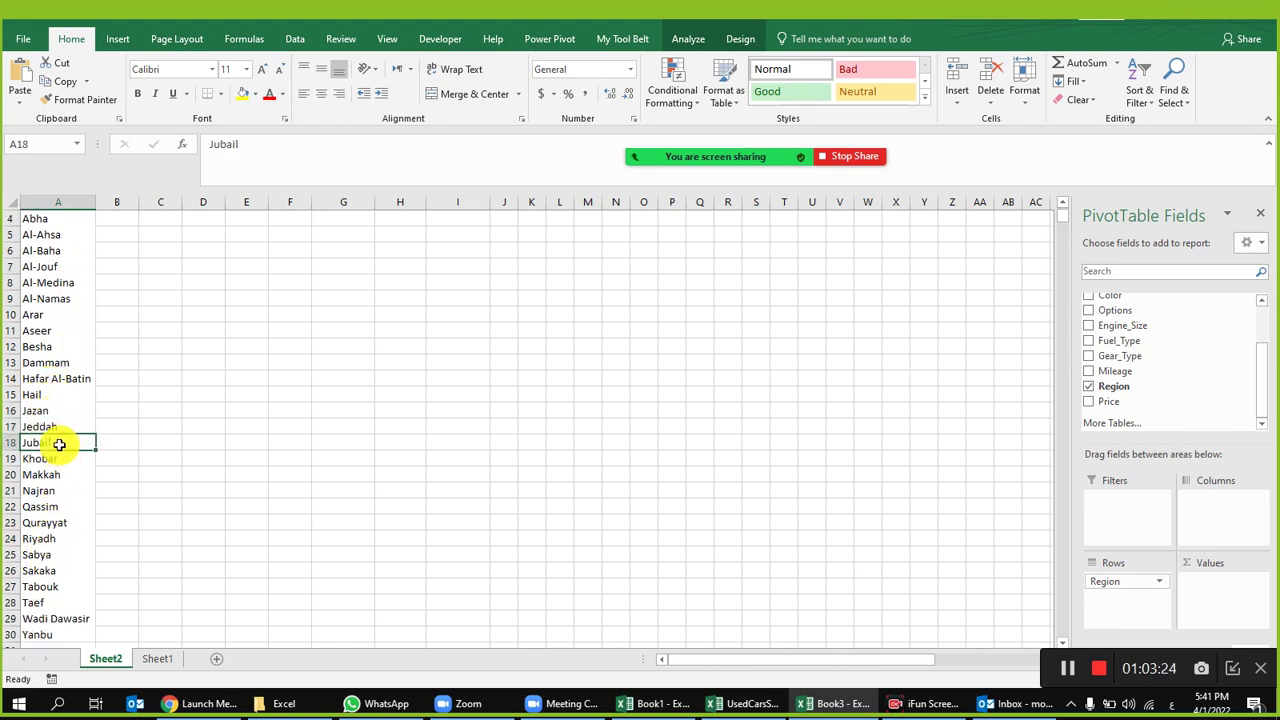
{"action": "left_click", "coordinate": [58, 461]}
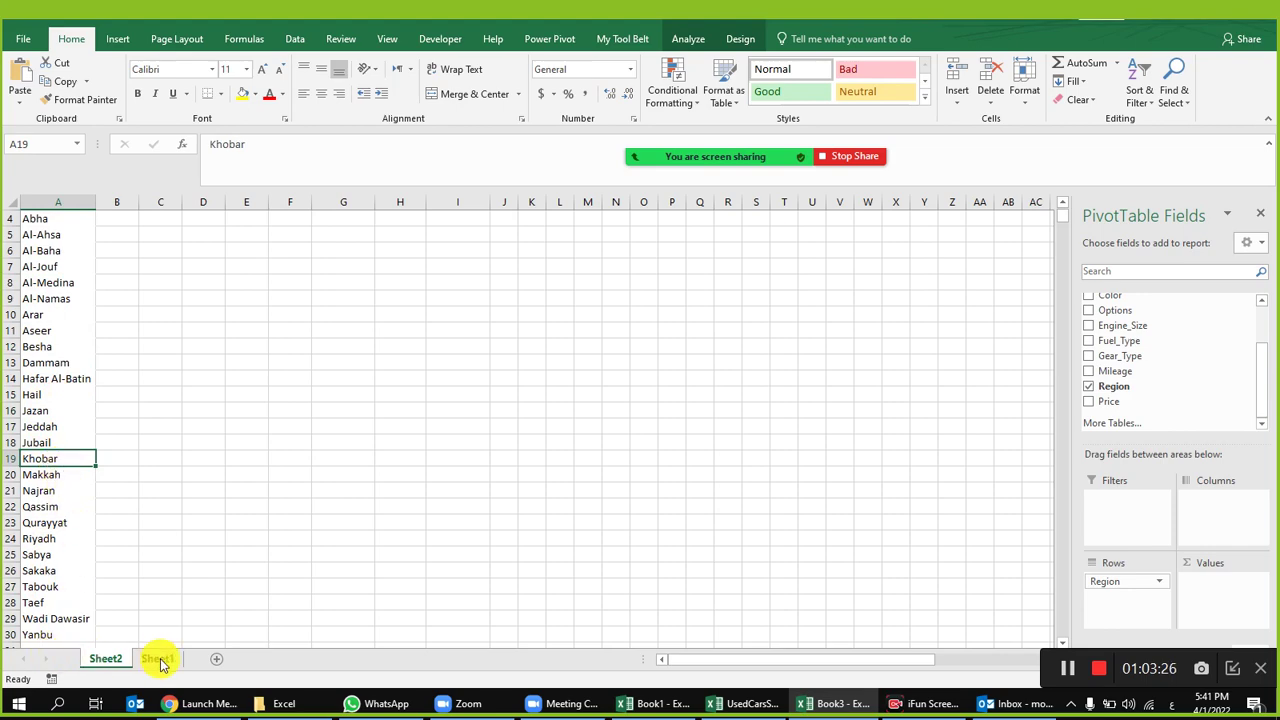
Step: Scroll through the Sheet1 car data and open the Origin filter, cancelling it unchanged
{"action": "left_click", "coordinate": [157, 659]}
{"action": "scroll", "coordinate": [850, 320], "scroll_direction": "down", "scroll_amount": 4}
{"action": "scroll", "coordinate": [857, 331], "scroll_direction": "up", "scroll_amount": 3}
{"action": "scroll", "coordinate": [857, 331], "scroll_direction": "up", "scroll_amount": 1}
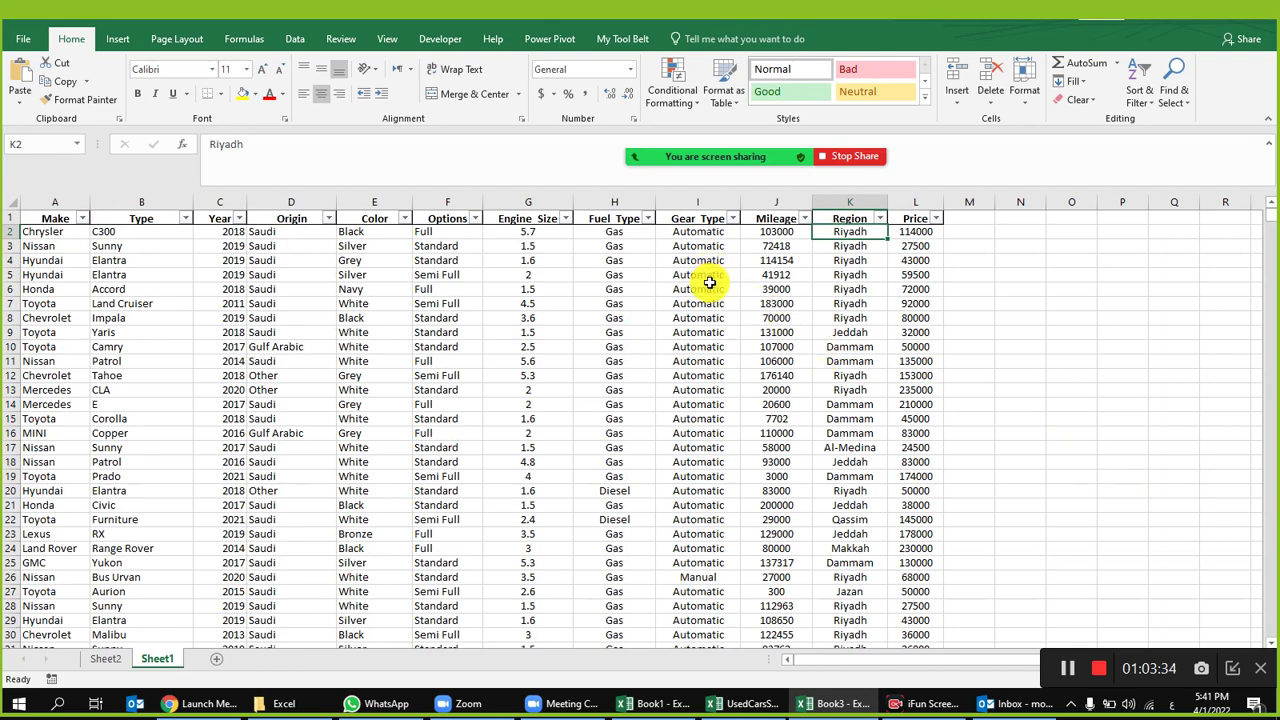
{"action": "scroll", "coordinate": [857, 329], "scroll_direction": "down", "scroll_amount": 4}
{"action": "scroll", "coordinate": [857, 400], "scroll_direction": "up", "scroll_amount": 4}
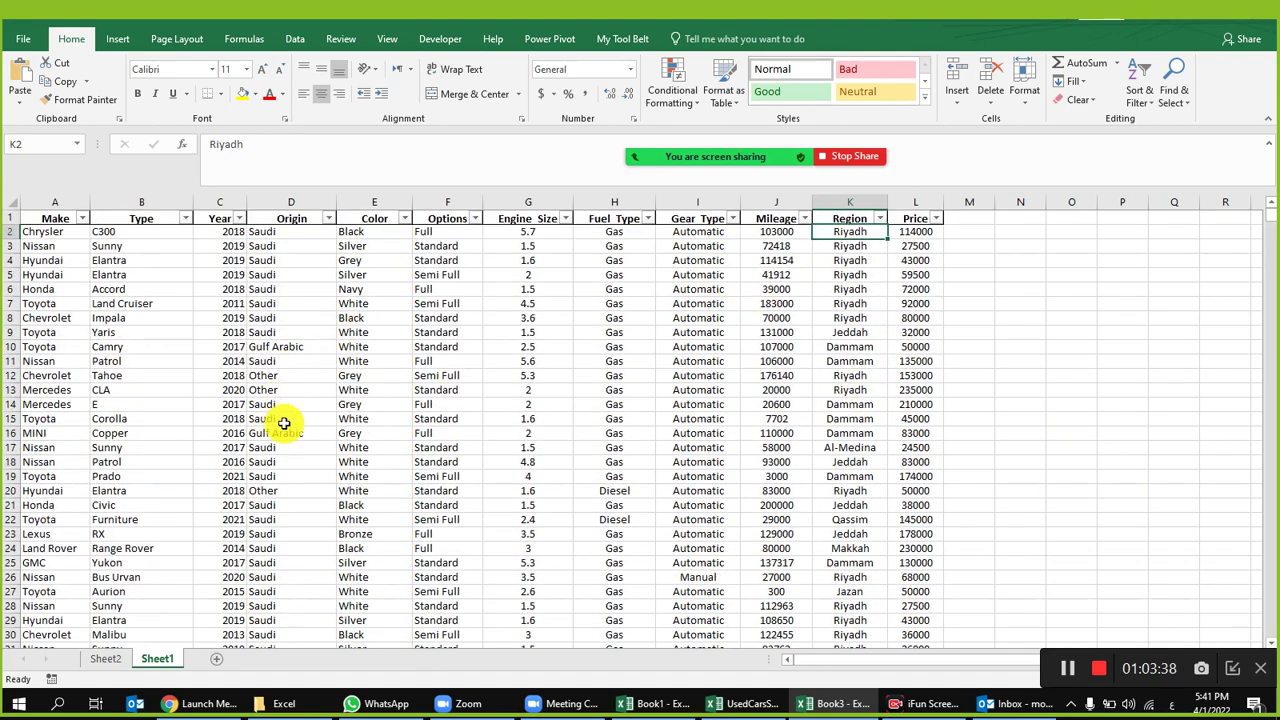
{"action": "scroll", "coordinate": [285, 433], "scroll_direction": "down", "scroll_amount": 15}
{"action": "scroll", "coordinate": [285, 433], "scroll_direction": "down", "scroll_amount": 5}
{"action": "scroll", "coordinate": [286, 430], "scroll_direction": "up", "scroll_amount": 20}
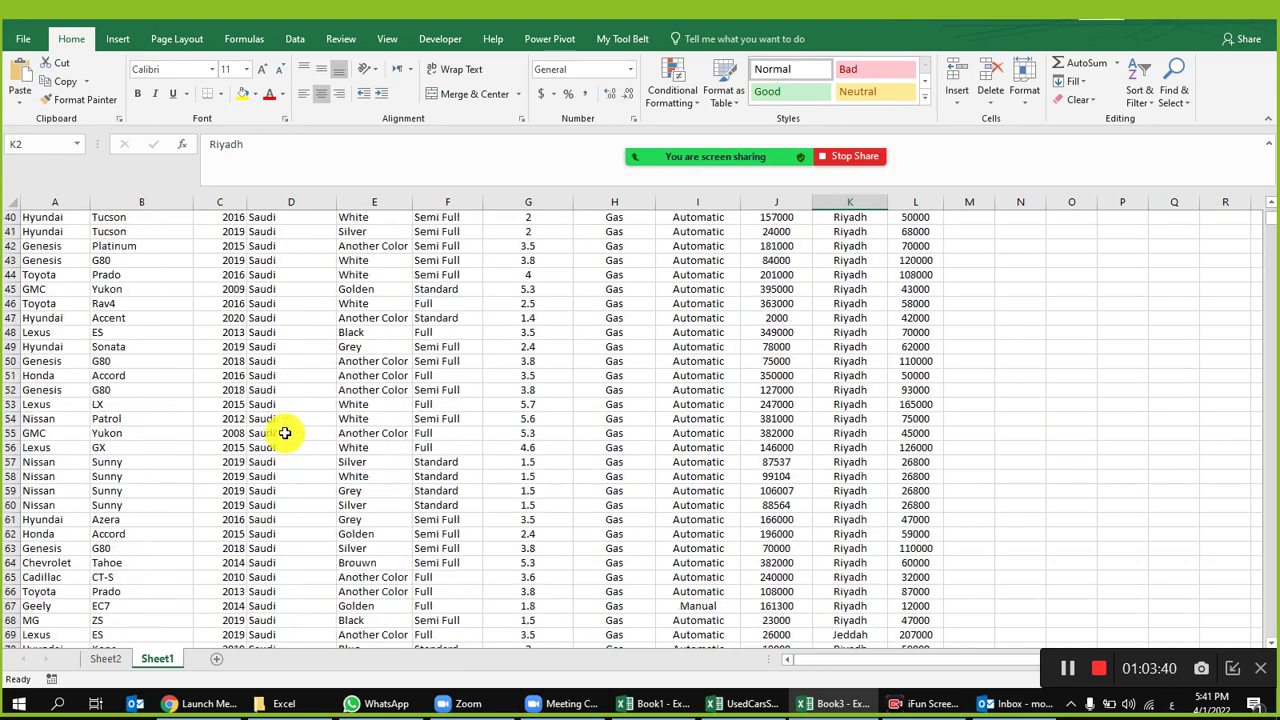
{"action": "left_click", "coordinate": [328, 218]}
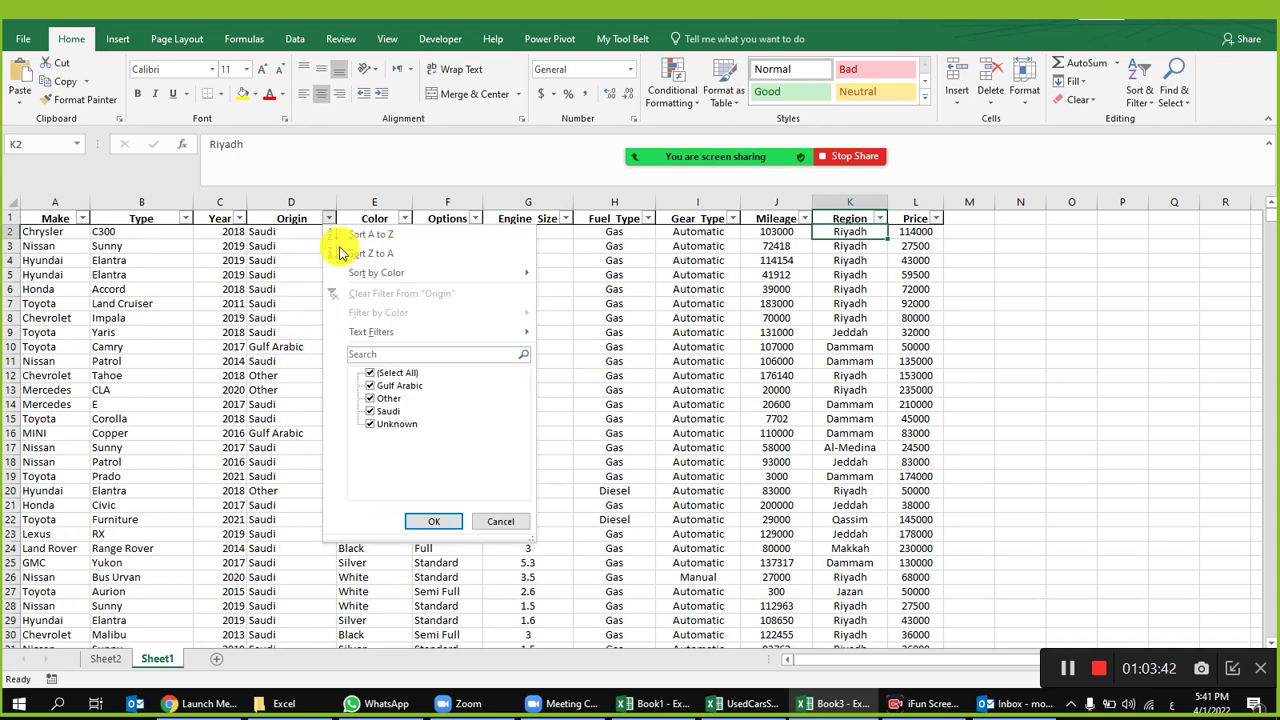
{"action": "left_click", "coordinate": [500, 522]}
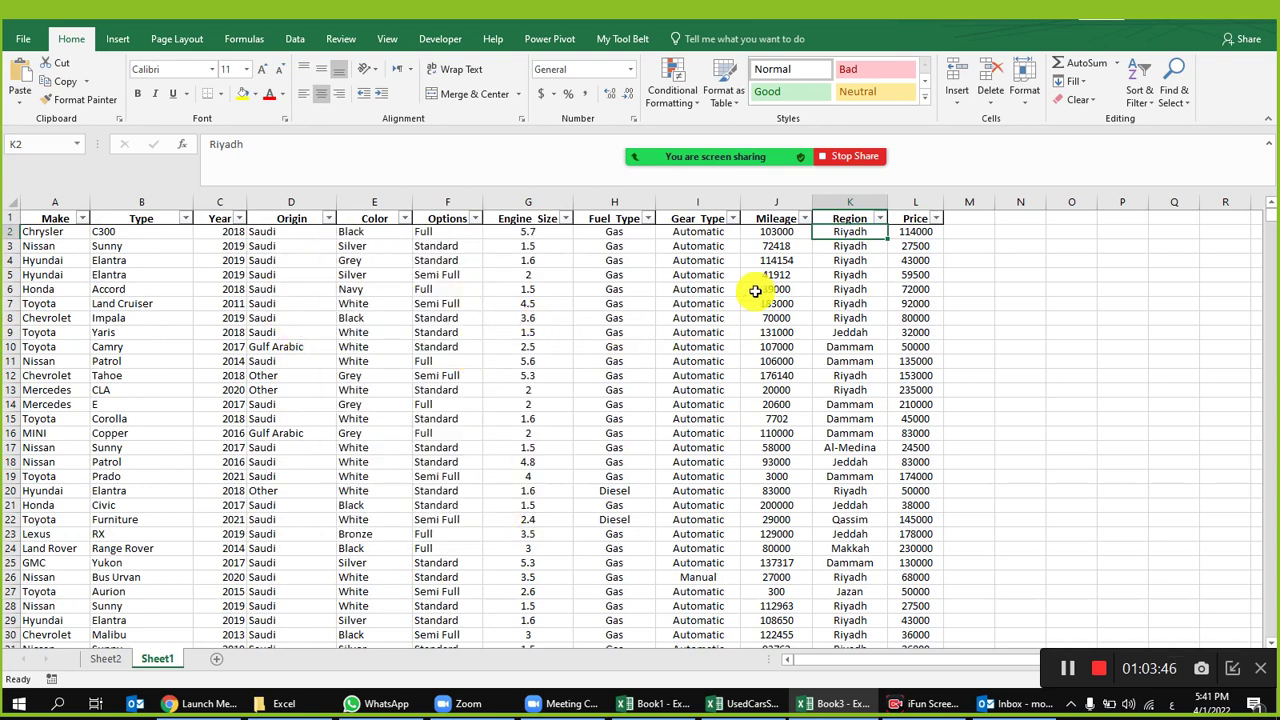
Step: Glance at the Sheet2 Region pivot again, then return to the Sheet1 data table
{"action": "left_click", "coordinate": [106, 659]}
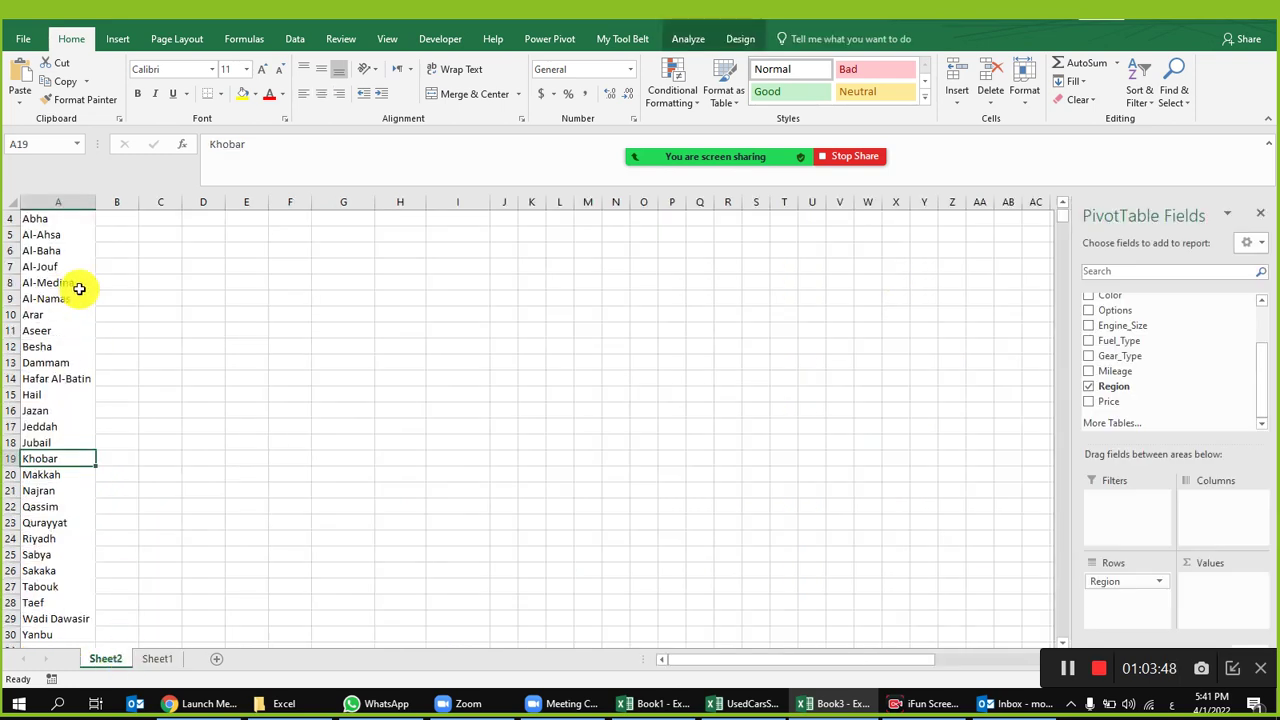
{"action": "scroll", "coordinate": [71, 346], "scroll_direction": "up", "scroll_amount": 1}
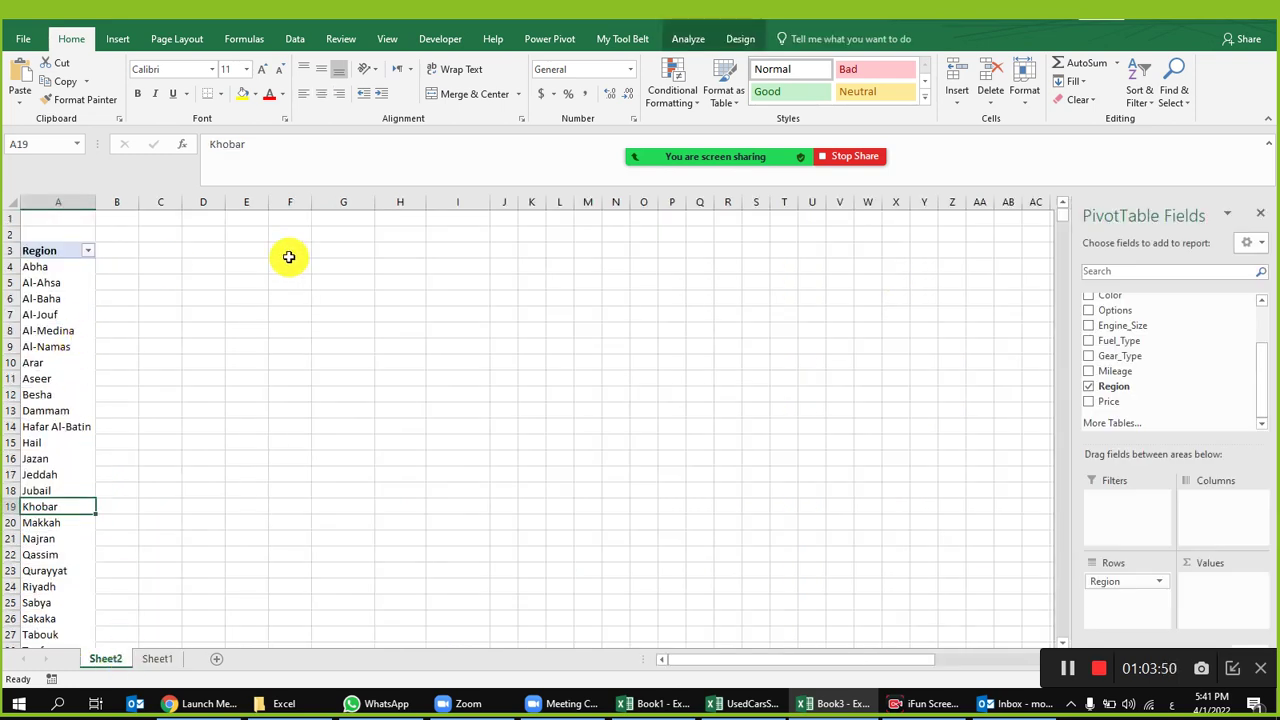
{"action": "left_click", "coordinate": [155, 659]}
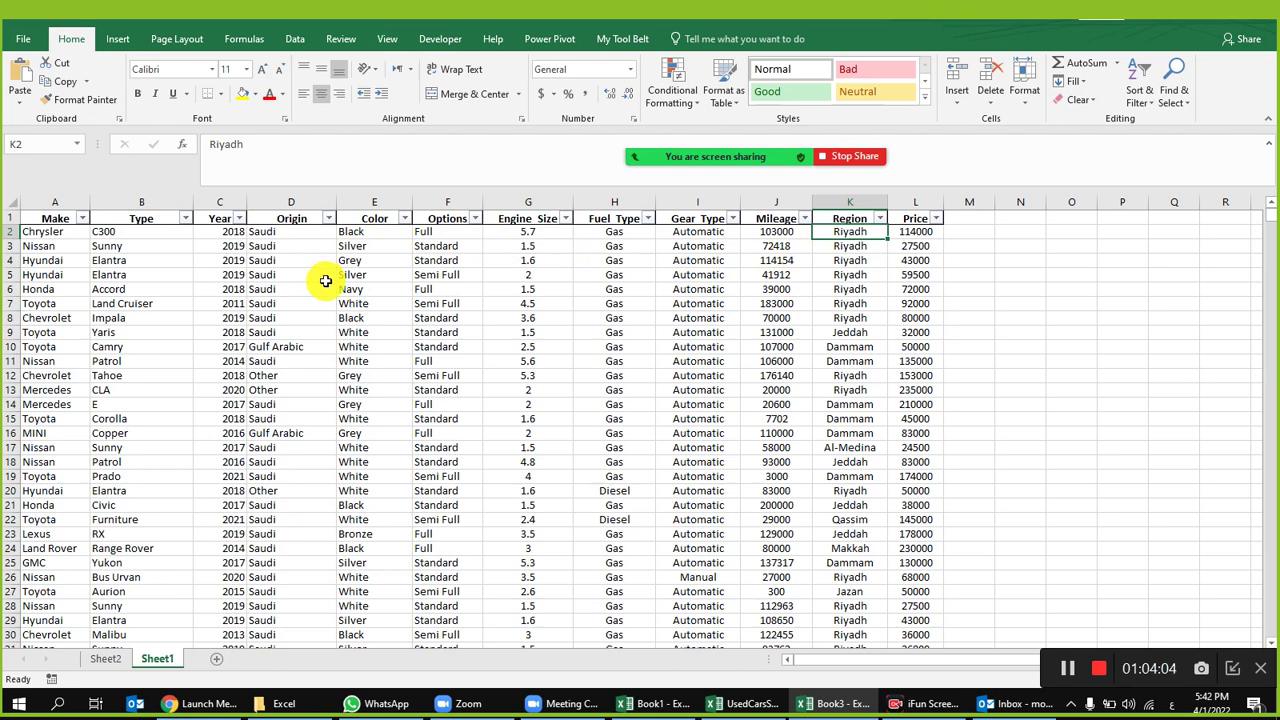
Step: On Sheet2, place the Year field in the pivot's Columns area
{"action": "left_click", "coordinate": [103, 659]}
{"action": "scroll", "coordinate": [1163, 357], "scroll_direction": "up", "scroll_amount": 2}
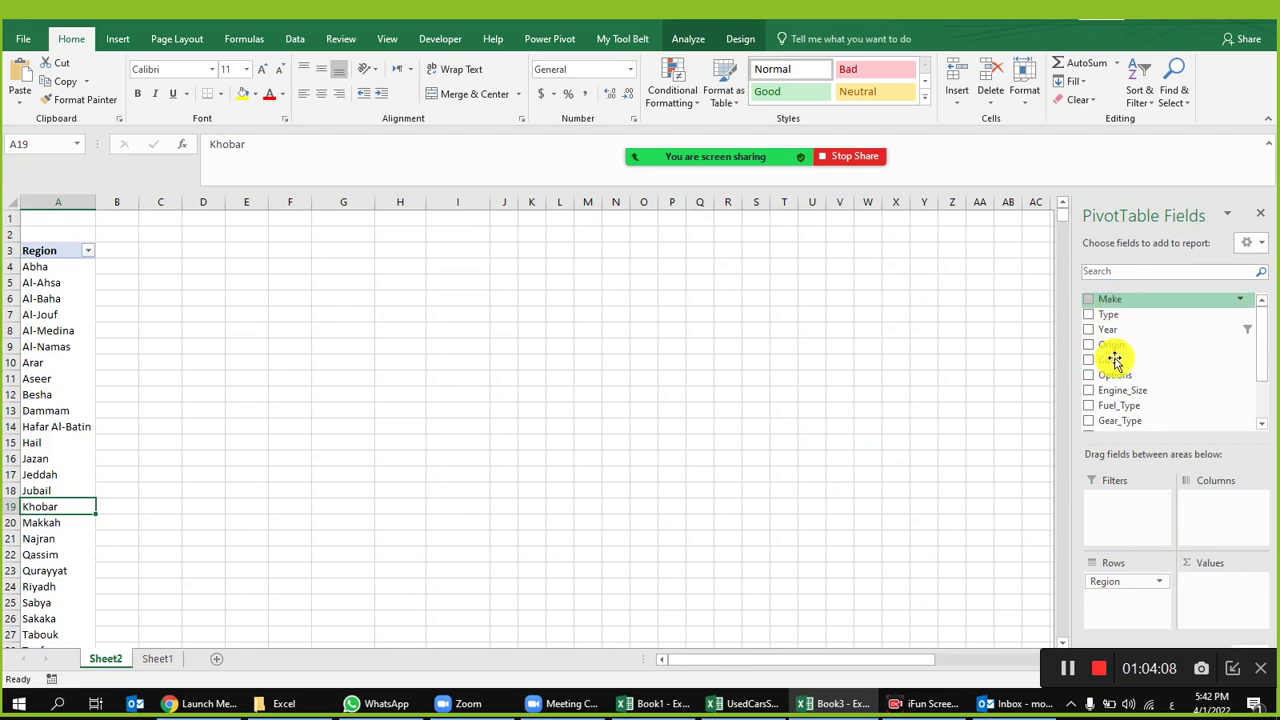
{"action": "left_click_drag", "start_coordinate": [1128, 331], "coordinate": [1222, 505]}
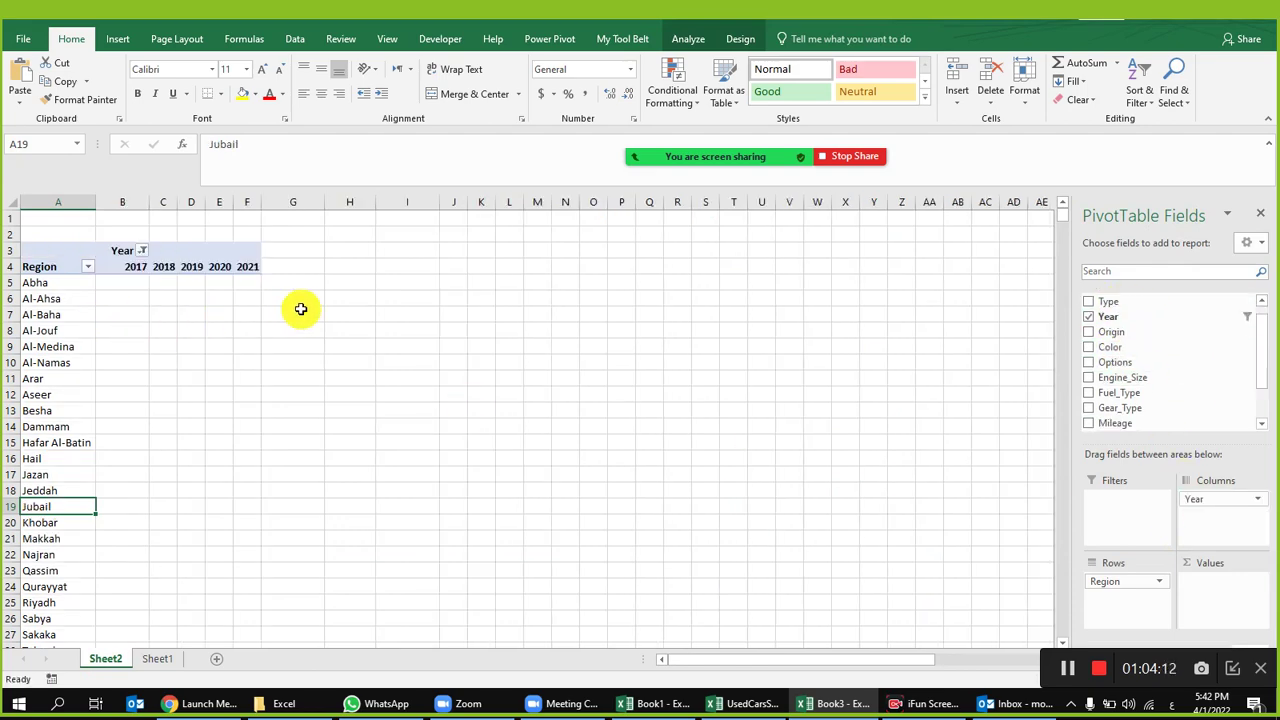
Step: Compare the Year filter lists on the Sheet1 data and in the pivot, closing both unchanged
{"action": "left_click", "coordinate": [158, 659]}
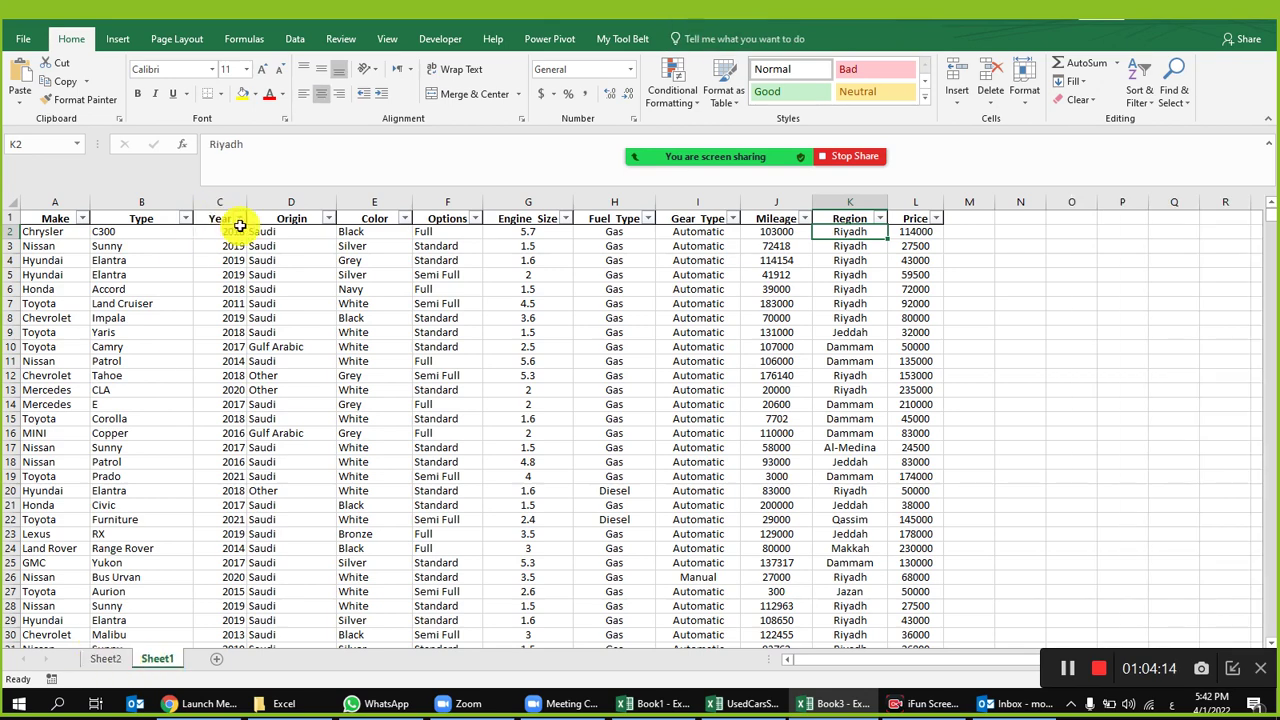
{"action": "left_click", "coordinate": [239, 218]}
{"action": "left_click", "coordinate": [107, 662]}
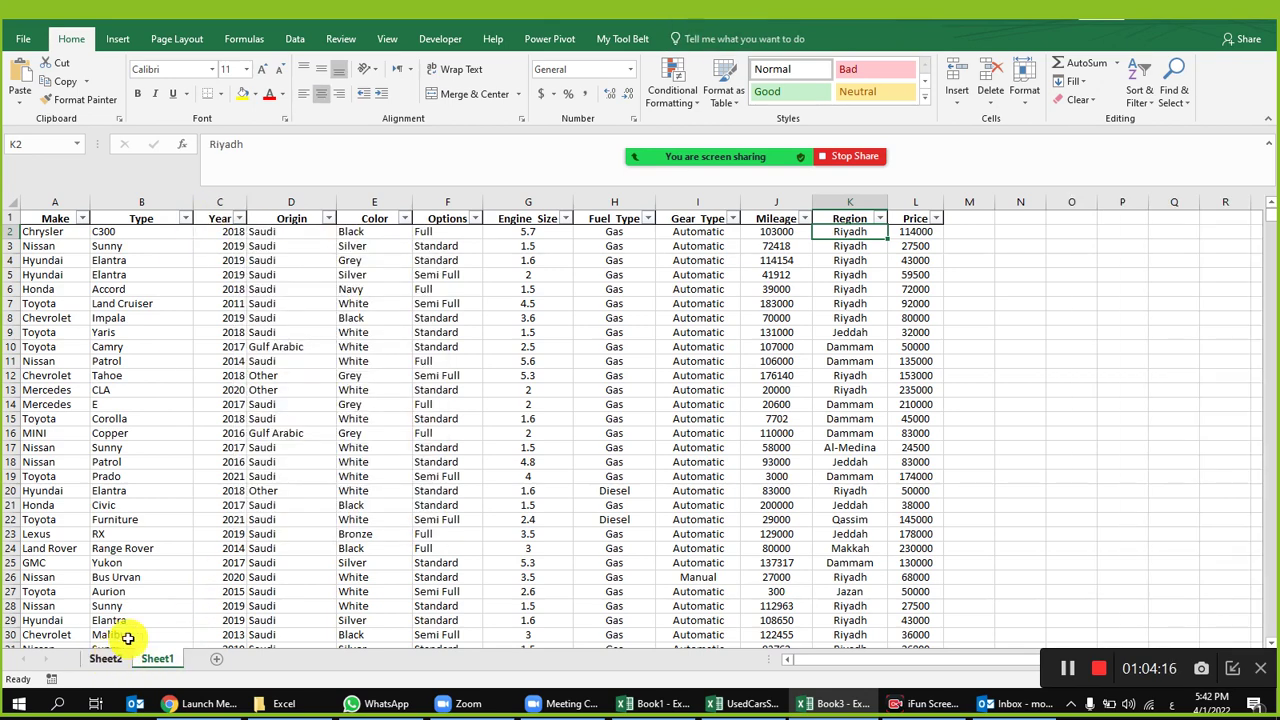
{"action": "left_click", "coordinate": [118, 660]}
{"action": "left_click", "coordinate": [137, 331]}
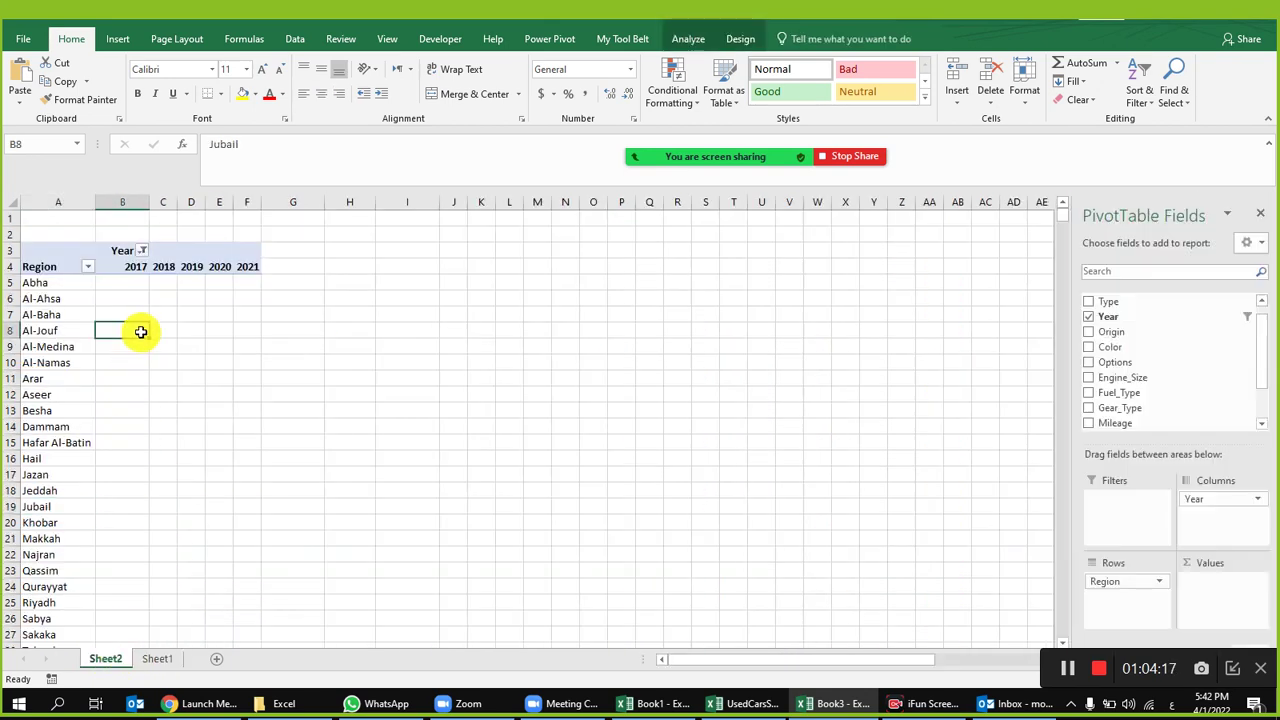
{"action": "left_click", "coordinate": [142, 250]}
{"action": "left_click", "coordinate": [190, 553]}
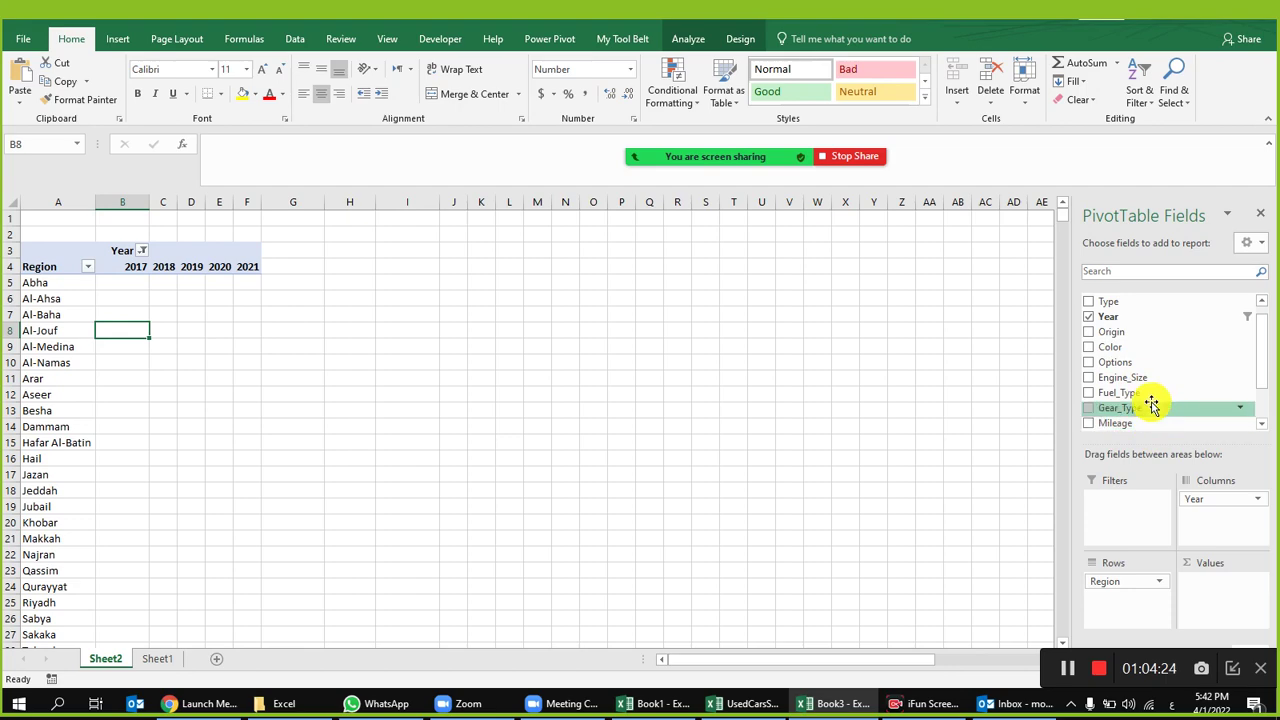
Step: Add Price to Values as Sum of Price and check the Abha 2017 total in B5
{"action": "scroll", "coordinate": [1151, 406], "scroll_direction": "down", "scroll_amount": 1}
{"action": "left_click_drag", "start_coordinate": [1140, 401], "coordinate": [1210, 590]}
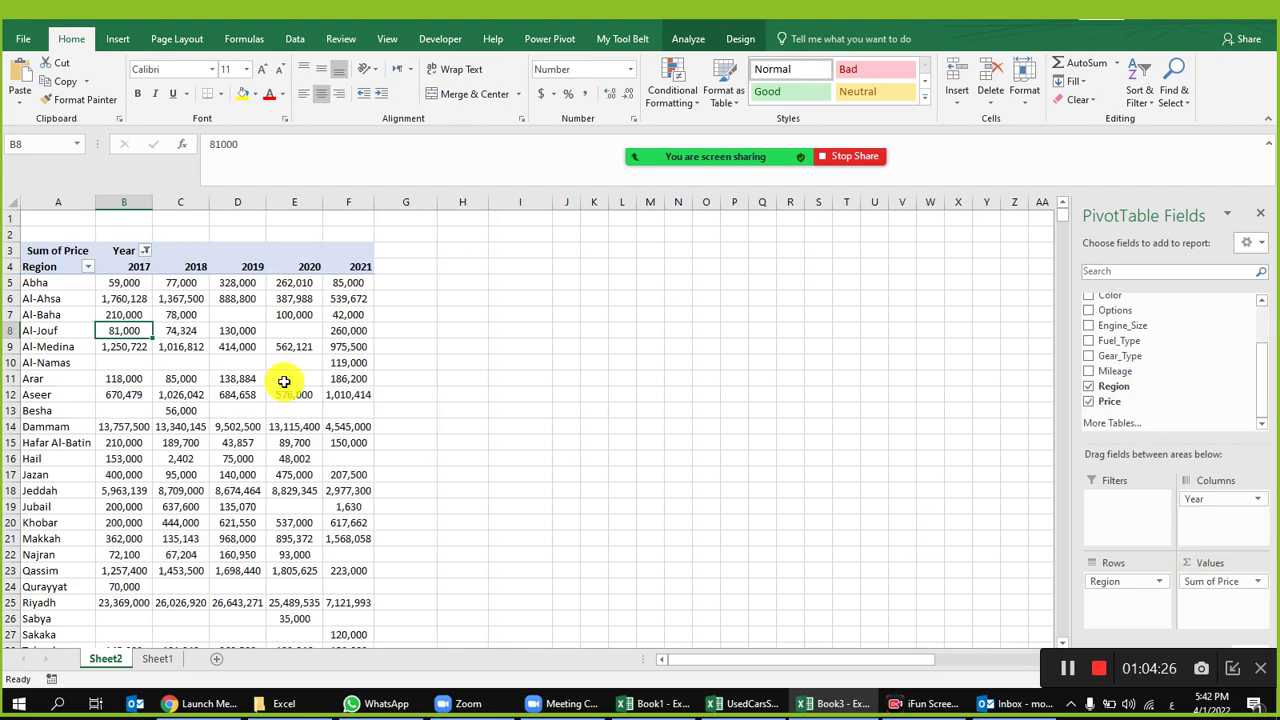
{"action": "scroll", "coordinate": [341, 410], "scroll_direction": "down", "scroll_amount": 4}
{"action": "scroll", "coordinate": [341, 410], "scroll_direction": "up", "scroll_amount": 4}
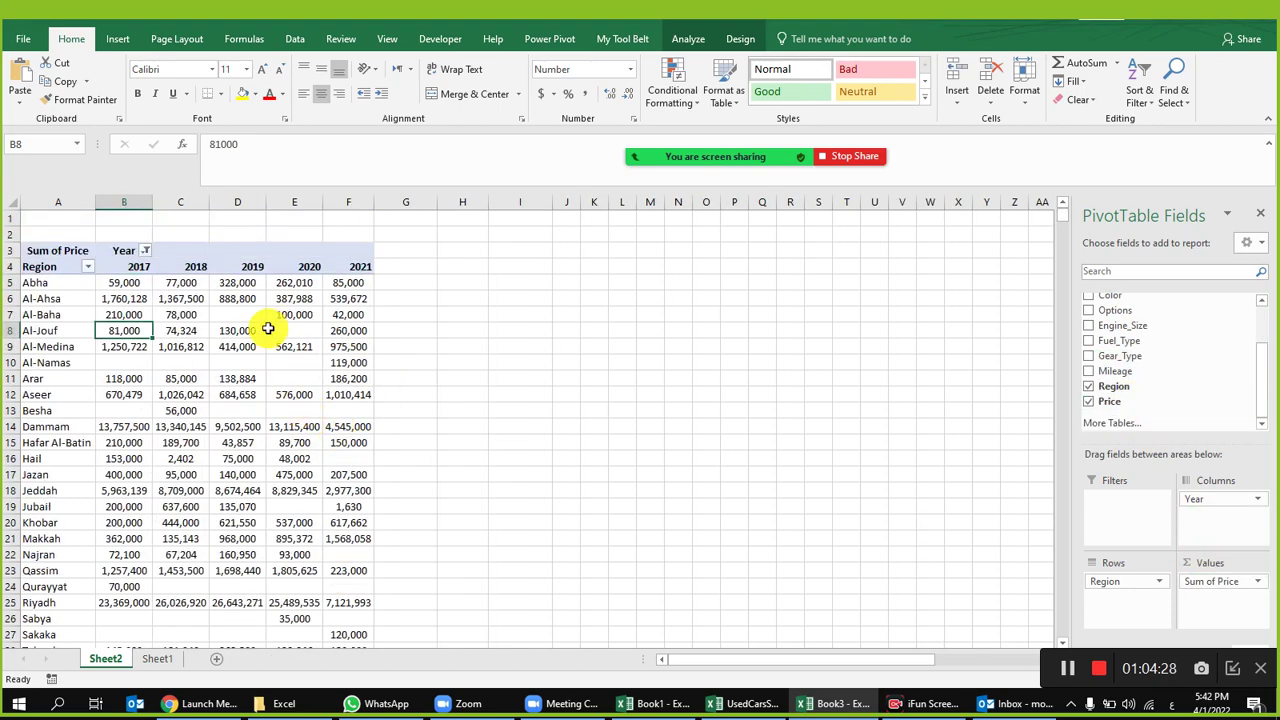
{"action": "left_click", "coordinate": [139, 282]}
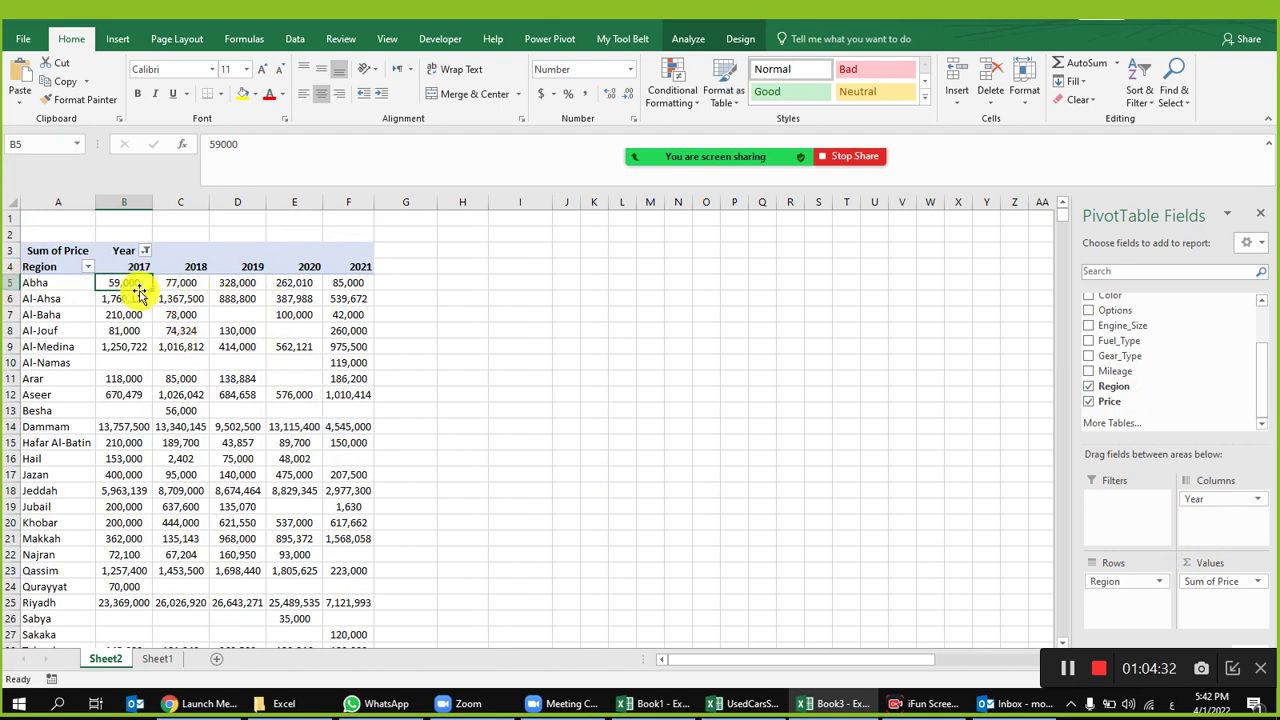
{"action": "mouse_move", "coordinate": [282, 300]}
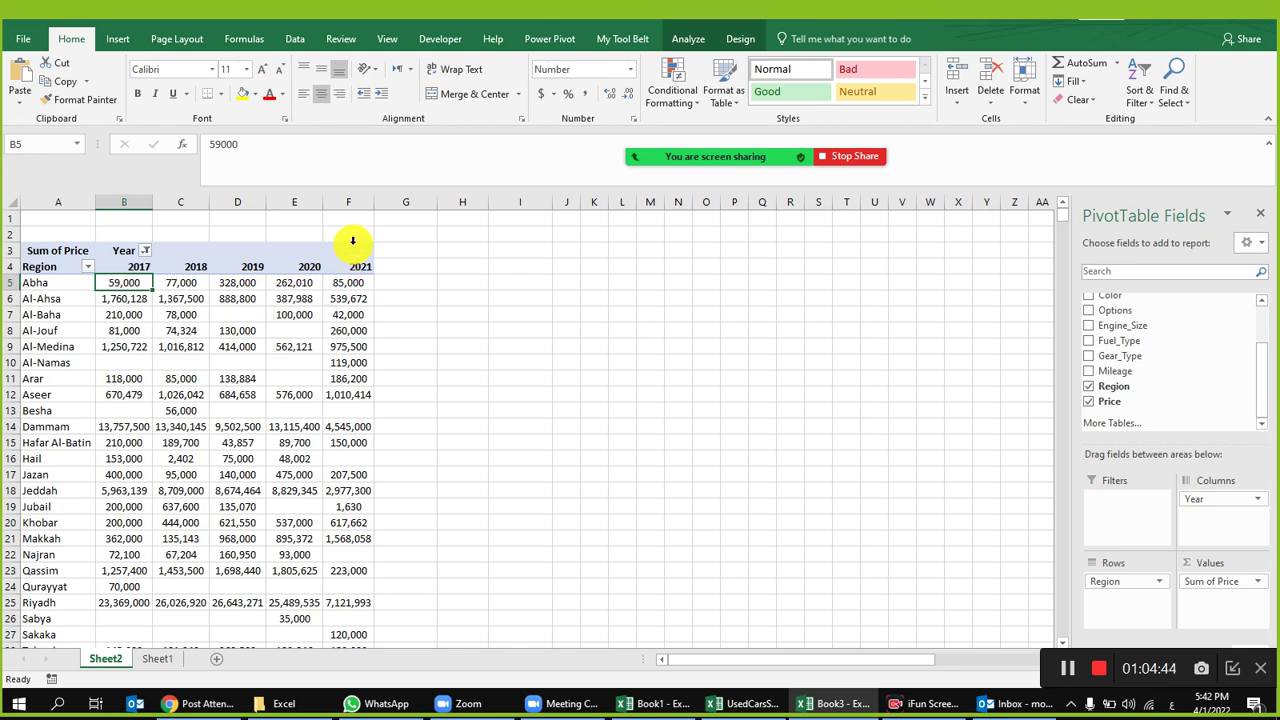
{"action": "left_click", "coordinate": [736, 42]}
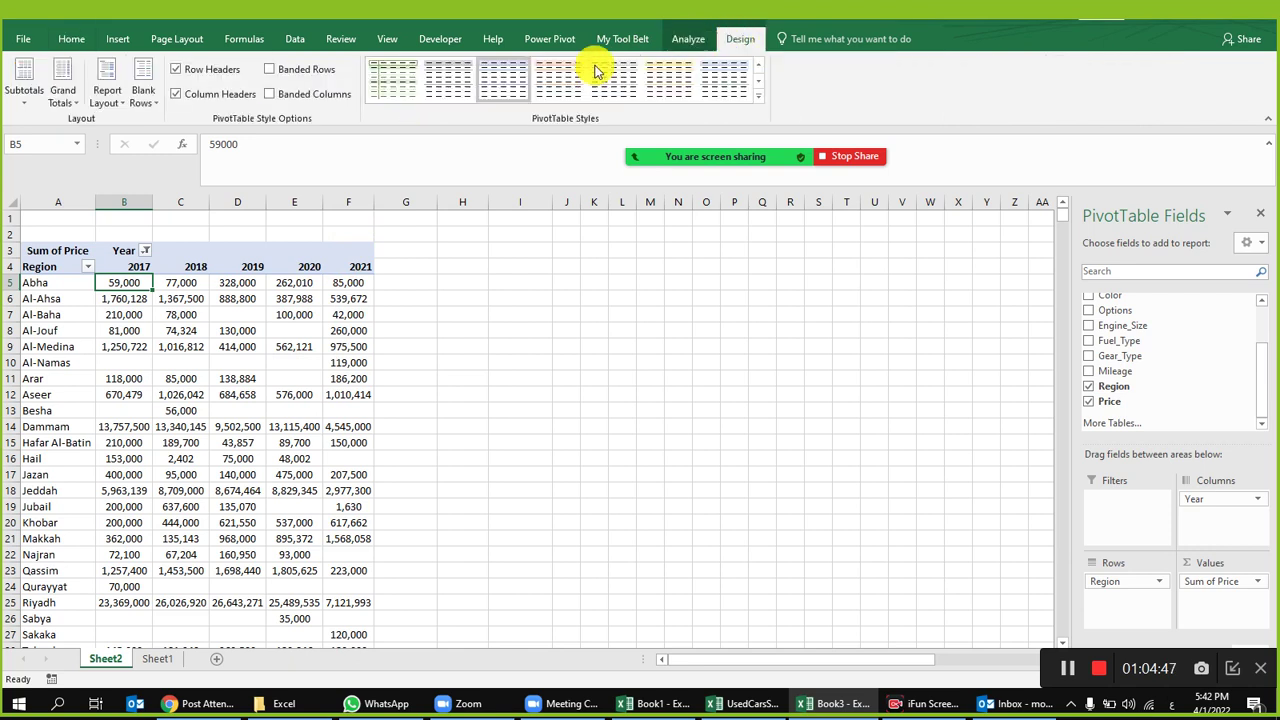
{"action": "left_click", "coordinate": [64, 96]}
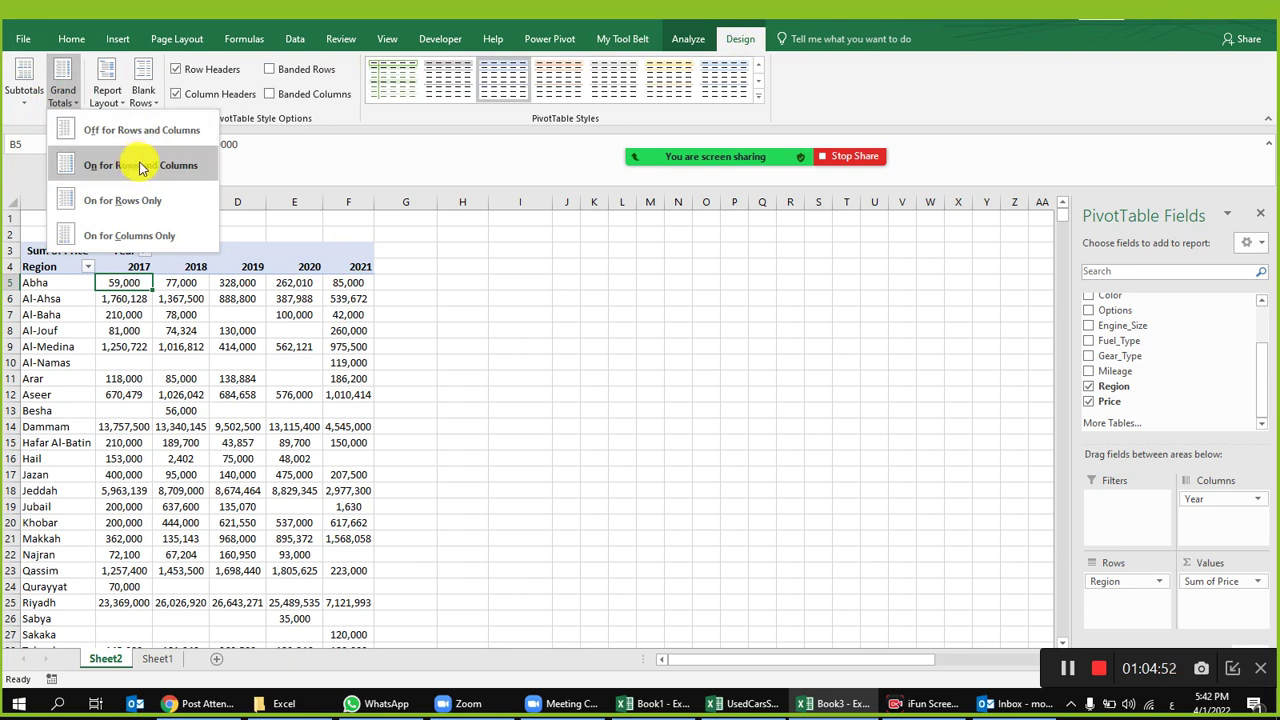
{"action": "left_click", "coordinate": [141, 167]}
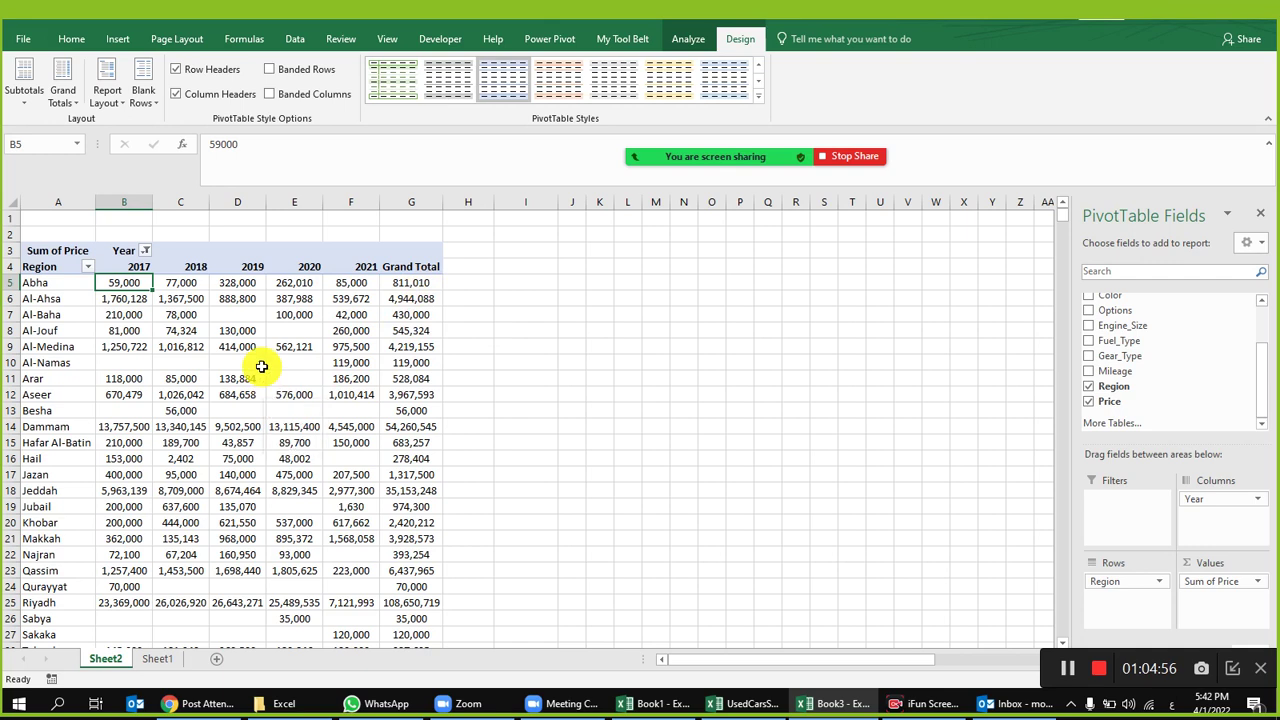
{"action": "mouse_move", "coordinate": [126, 283]}
{"action": "left_mouse_down"}
{"action": "mouse_move", "coordinate": [333, 281]}
{"action": "mouse_move", "coordinate": [294, 267]}
{"action": "mouse_move", "coordinate": [132, 267]}
{"action": "left_mouse_up"}
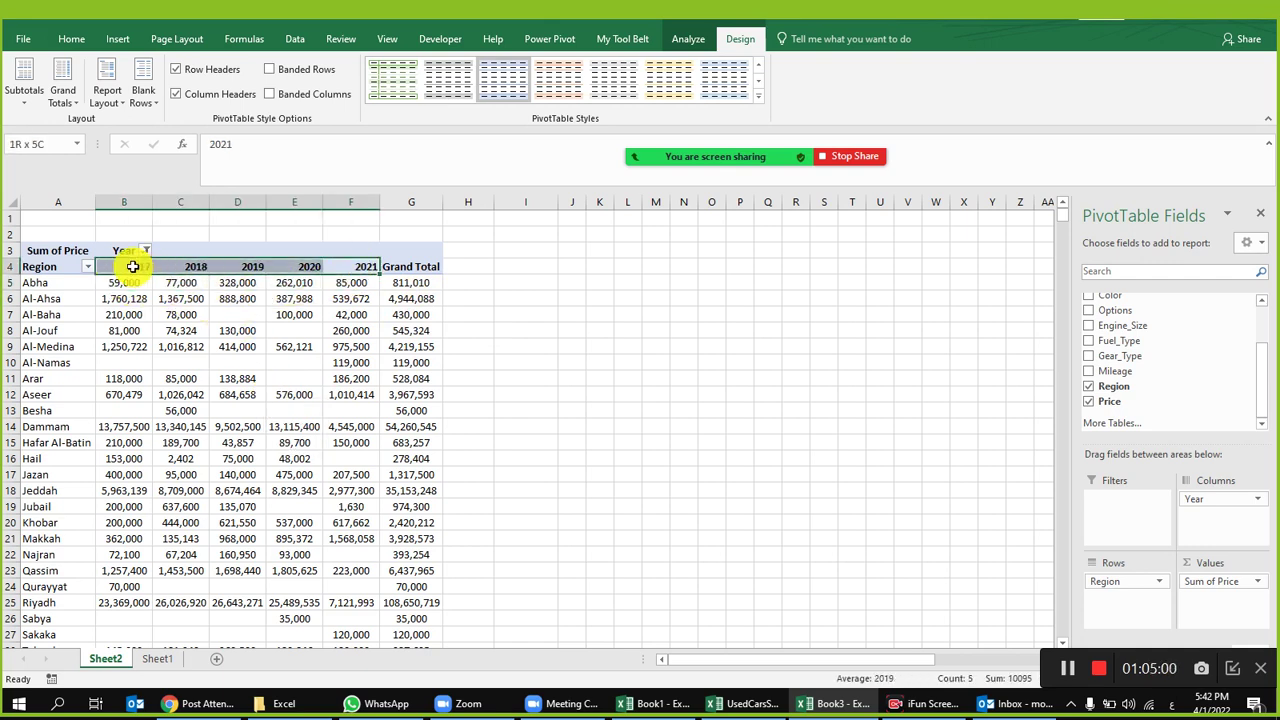
{"action": "left_click", "coordinate": [135, 284]}
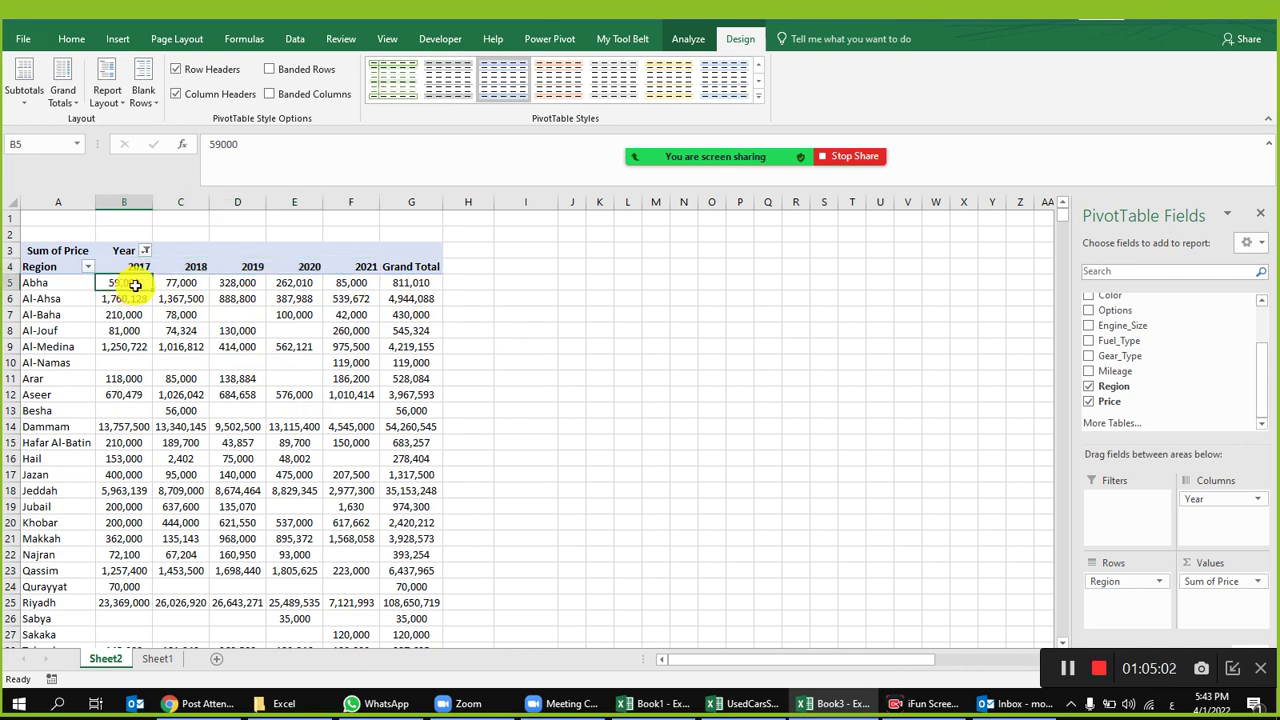
{"action": "mouse_move", "coordinate": [135, 284]}
{"action": "left_mouse_down"}
{"action": "mouse_move", "coordinate": [406, 281]}
{"action": "mouse_move", "coordinate": [117, 284]}
{"action": "left_mouse_up"}
{"action": "left_click", "coordinate": [406, 284]}
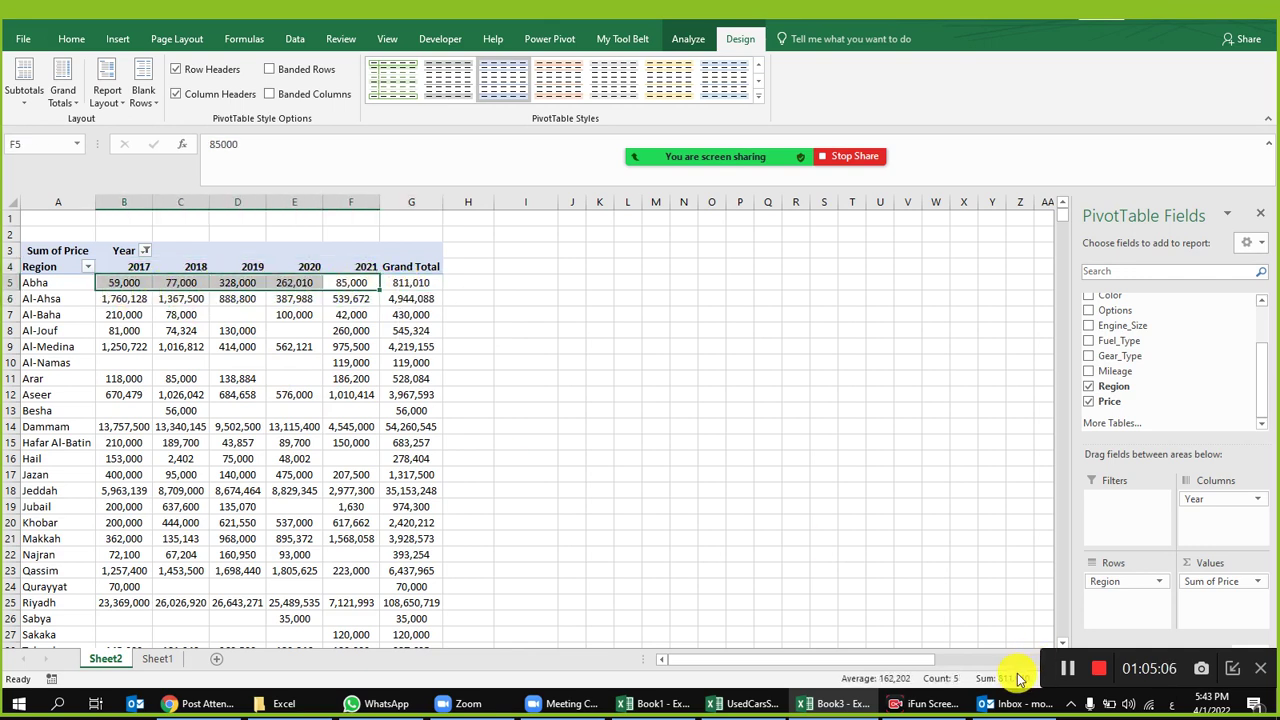
{"action": "left_click", "coordinate": [420, 284]}
{"action": "left_click", "coordinate": [257, 360]}
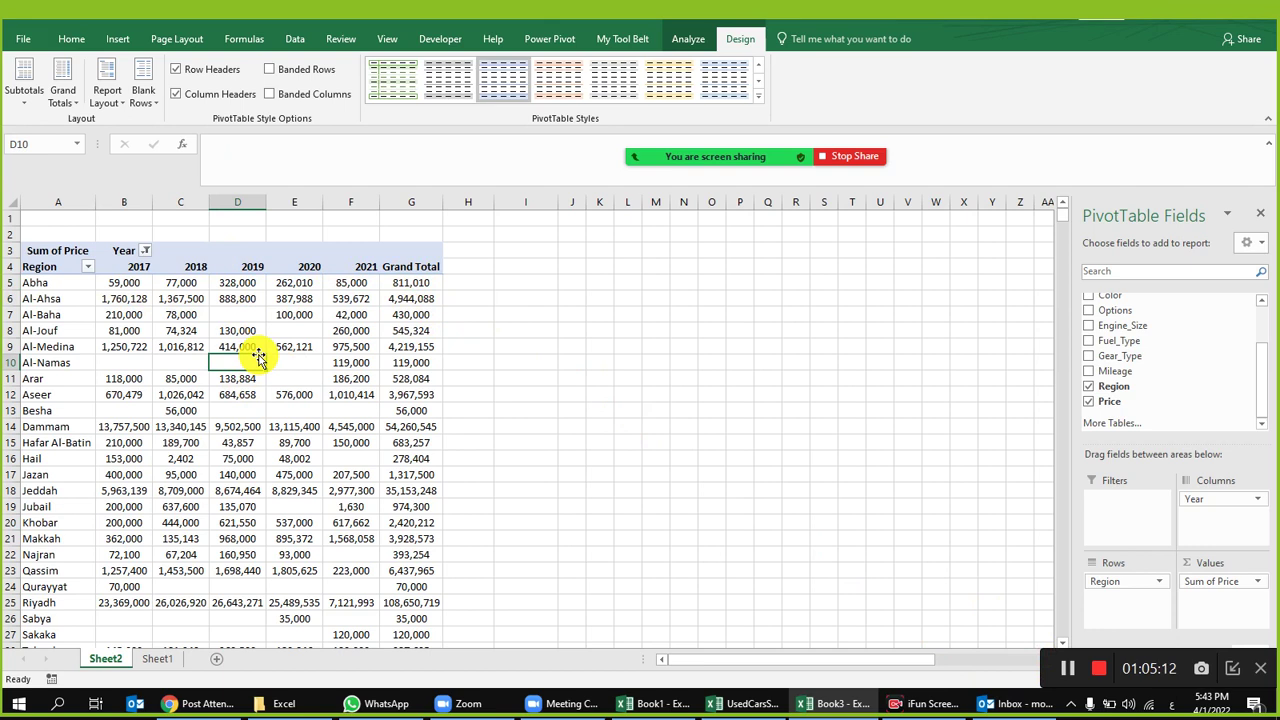
Step: Show the pivot values as % of Row Total, checking Abha's 7.27% for 2017 and 40.44% for 2019
{"action": "right_click", "coordinate": [125, 289]}
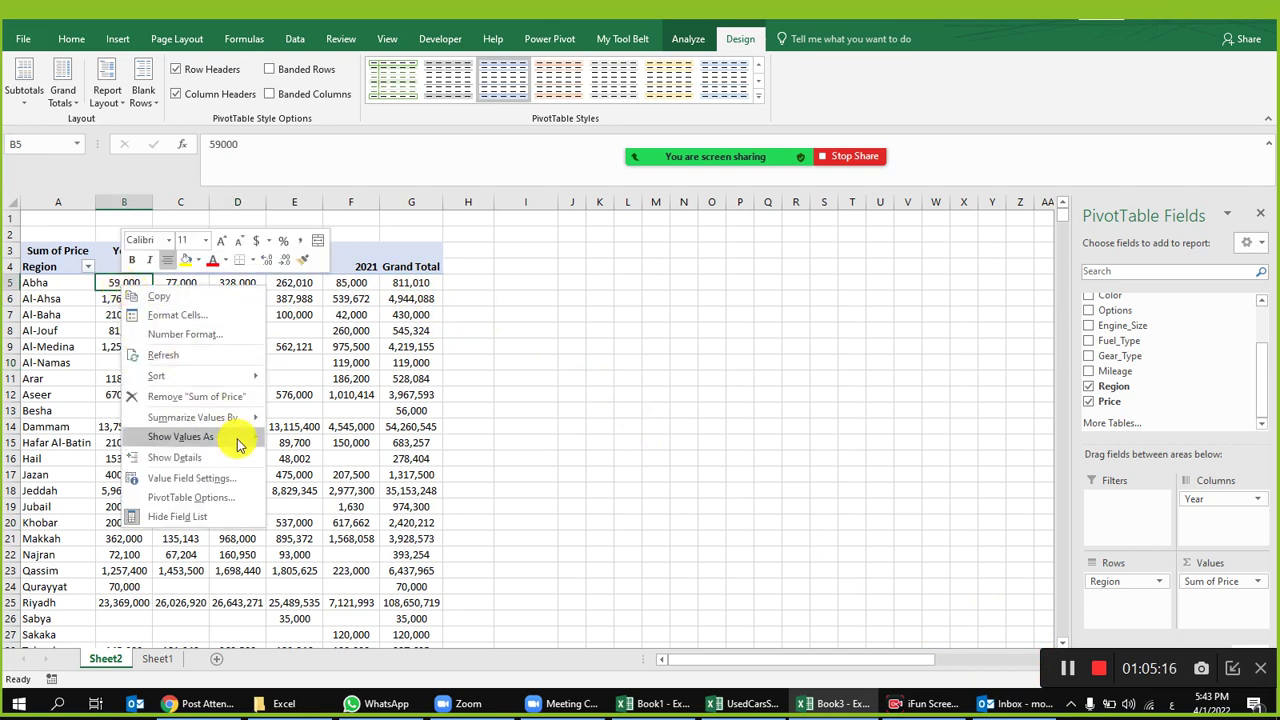
{"action": "mouse_move", "coordinate": [248, 446]}
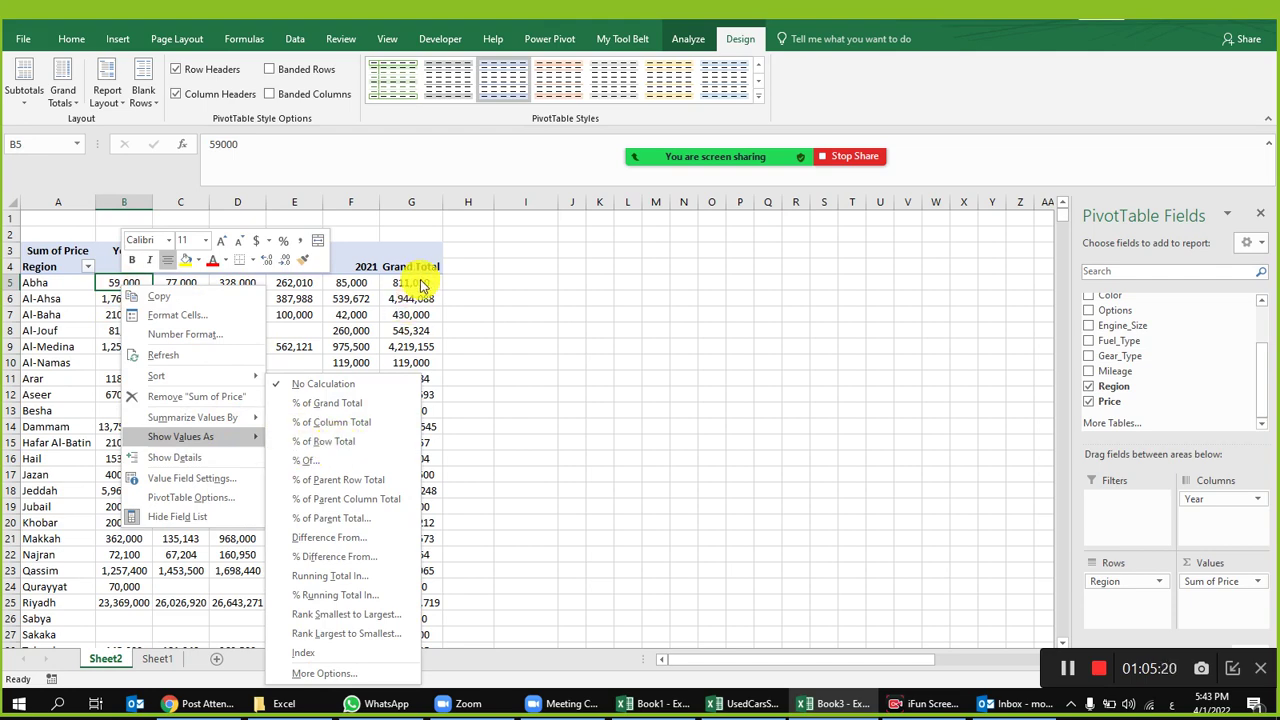
{"action": "left_click", "coordinate": [316, 444]}
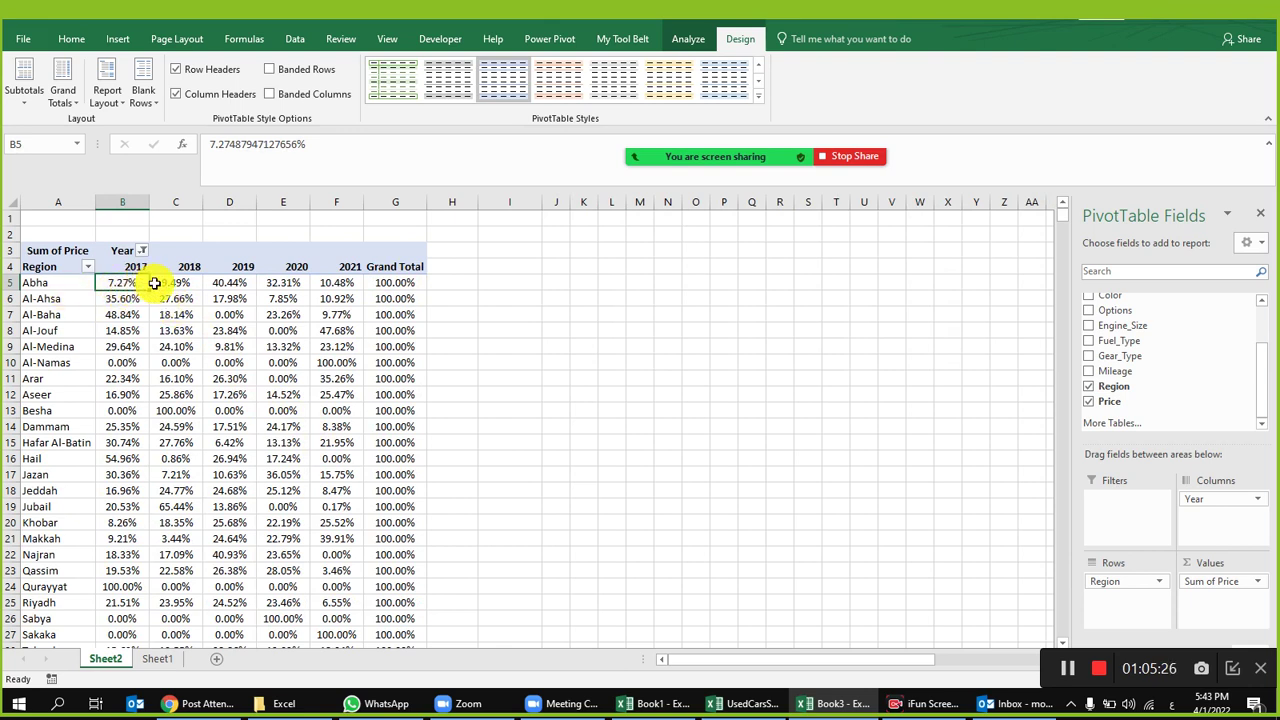
{"action": "left_click", "coordinate": [191, 296]}
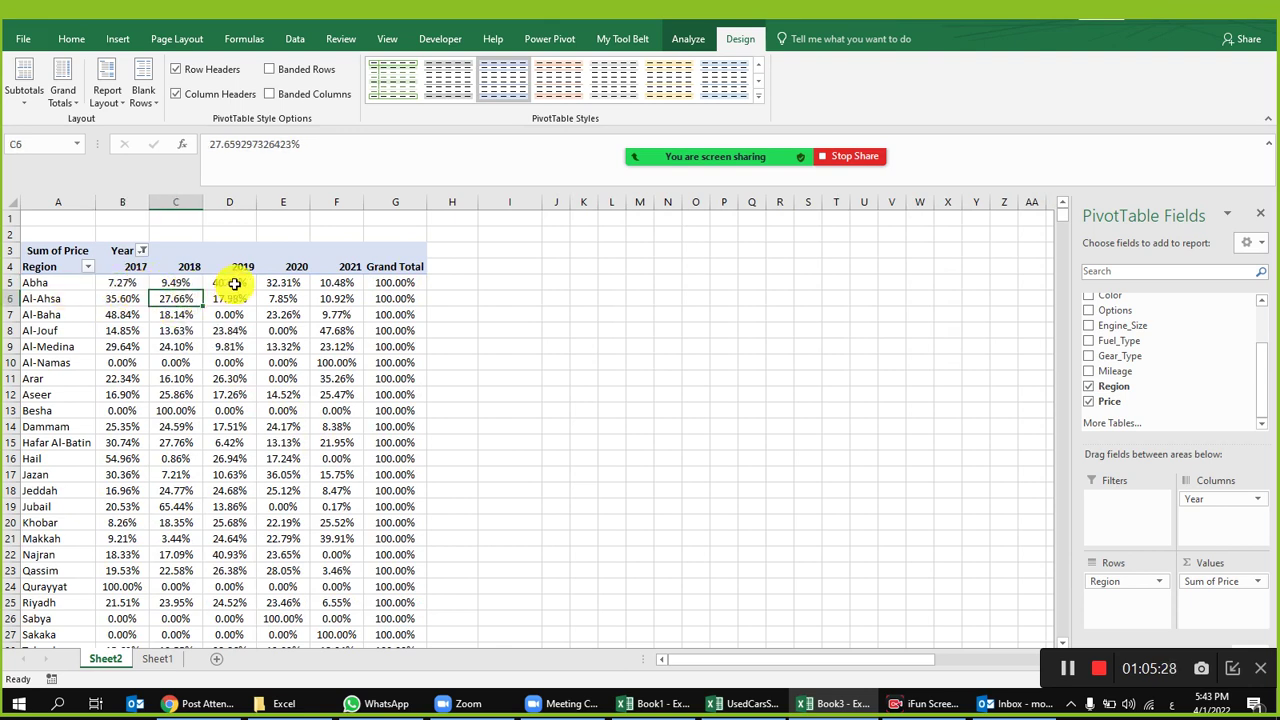
{"action": "left_click", "coordinate": [233, 282]}
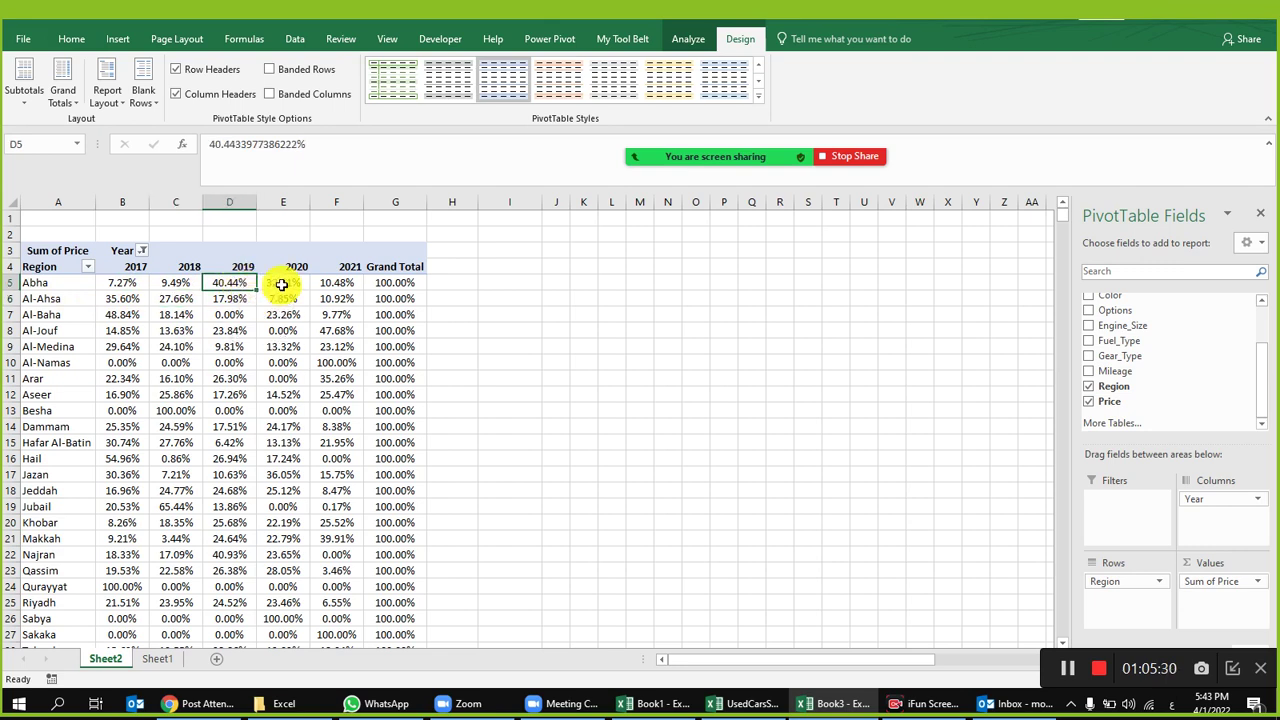
{"action": "key", "text": "Right"}
{"action": "key", "text": "Right"}
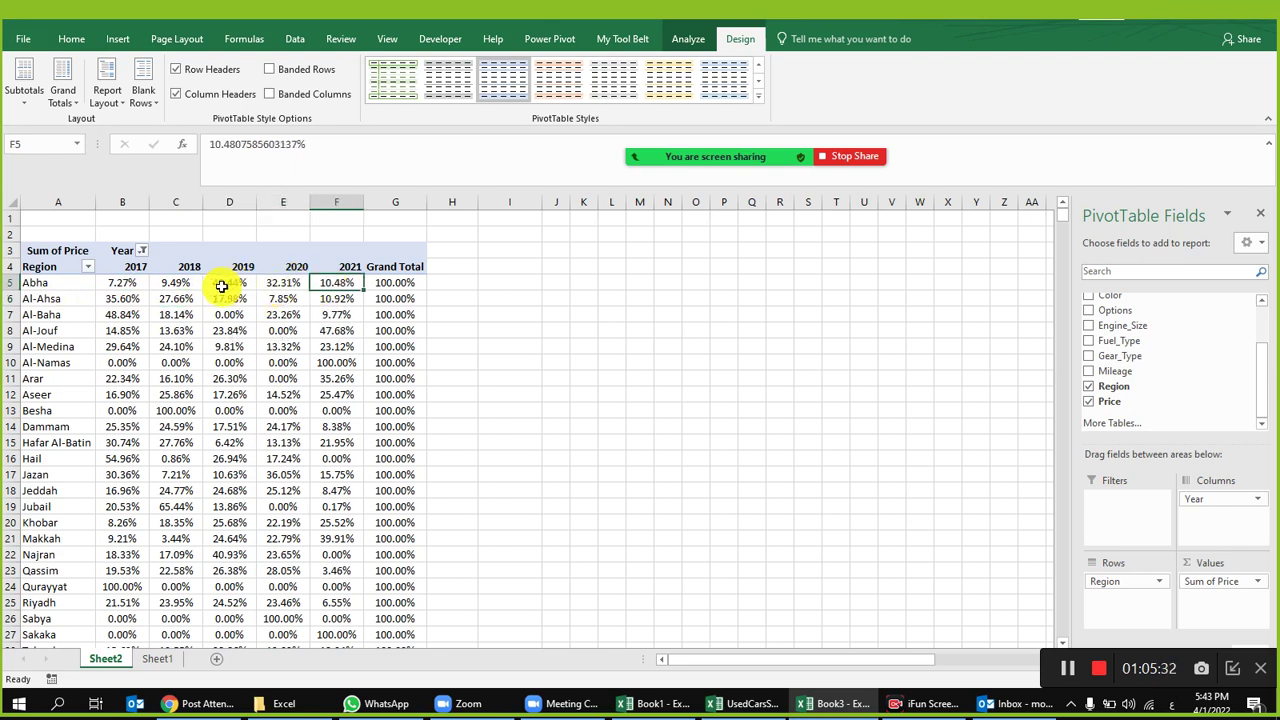
{"action": "mouse_move", "coordinate": [231, 282]}
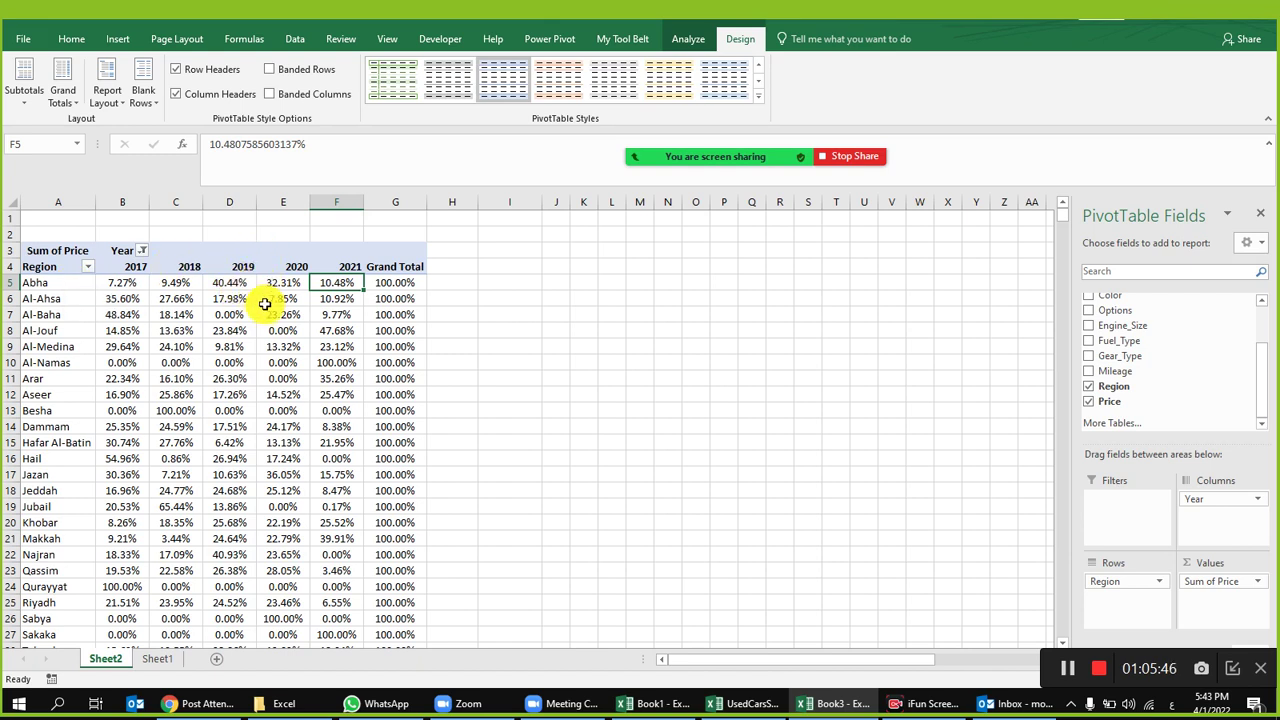
Step: Set Show Values As to No Calculation, restoring plain sums like Abha's 328,000 for 2019
{"action": "right_click", "coordinate": [240, 282]}
{"action": "mouse_move", "coordinate": [363, 428]}
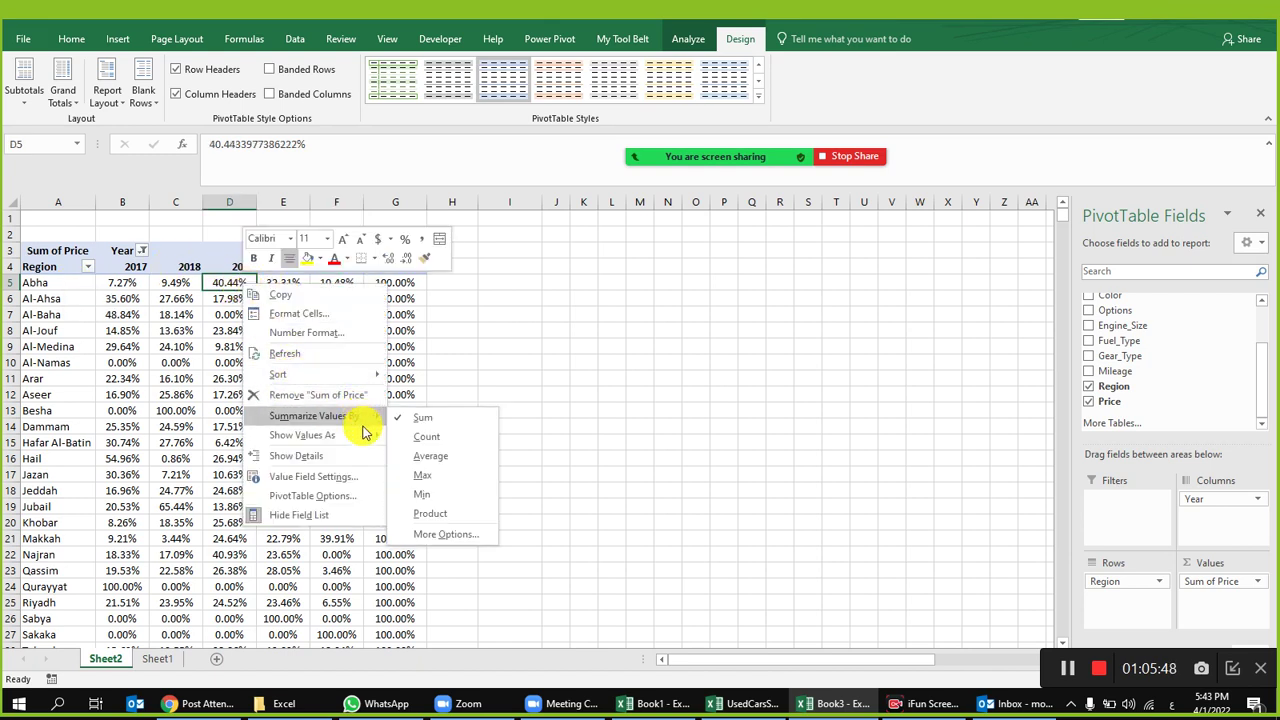
{"action": "left_click", "coordinate": [448, 390]}
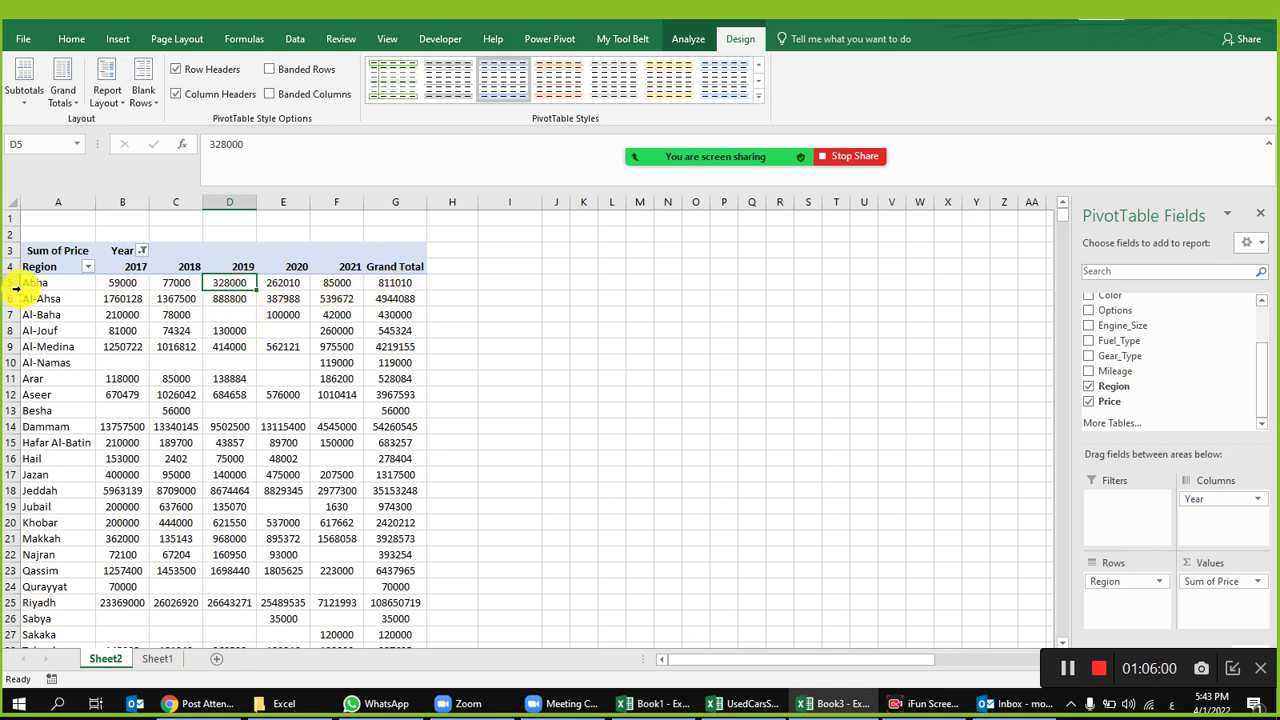
{"action": "mouse_move", "coordinate": [262, 298]}
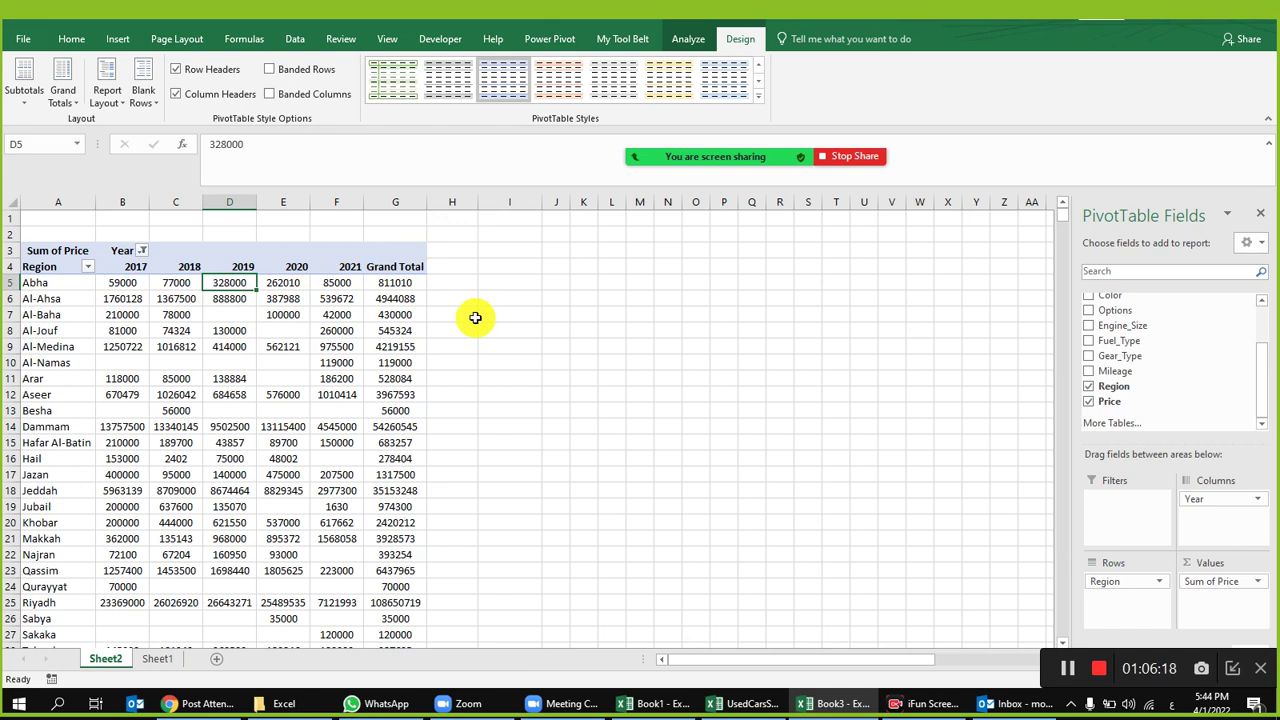
Step: Start the host's Zoom video, close the participants list, and check Al-Ahsa's 4,944,088 grand total
{"action": "mouse_move", "coordinate": [715, 156]}
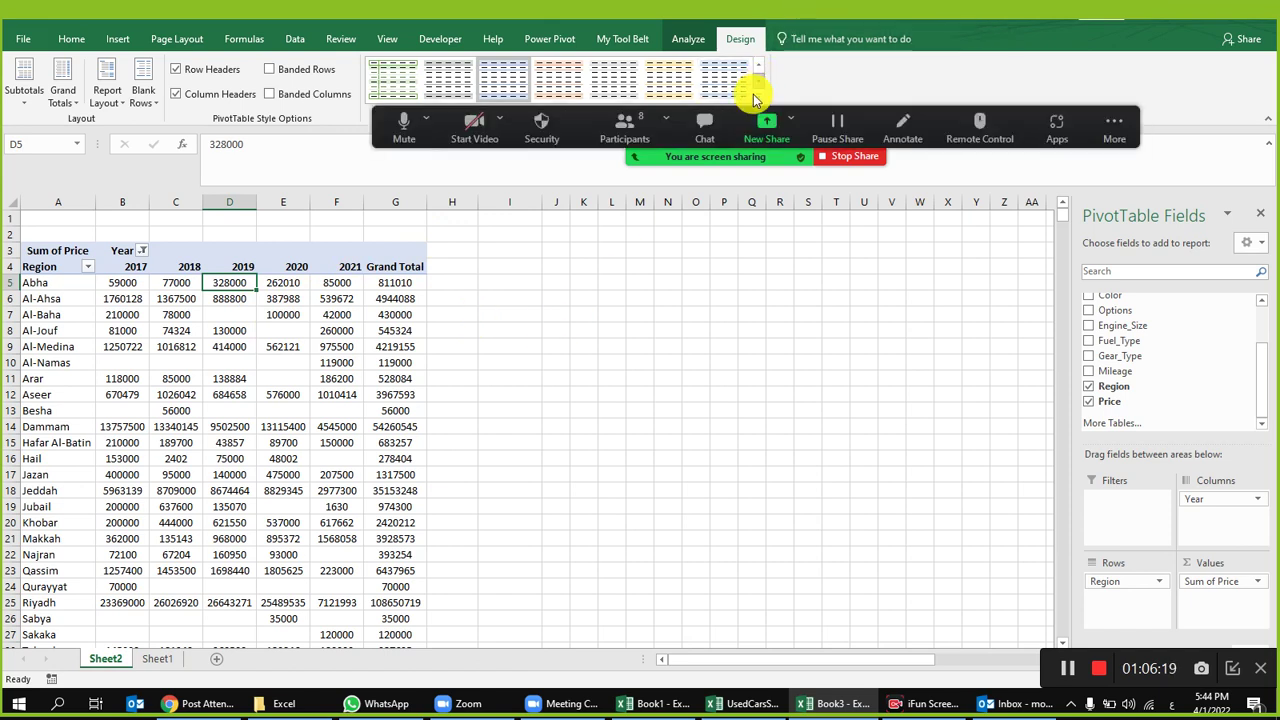
{"action": "left_click", "coordinate": [628, 128]}
{"action": "mouse_move", "coordinate": [664, 400]}
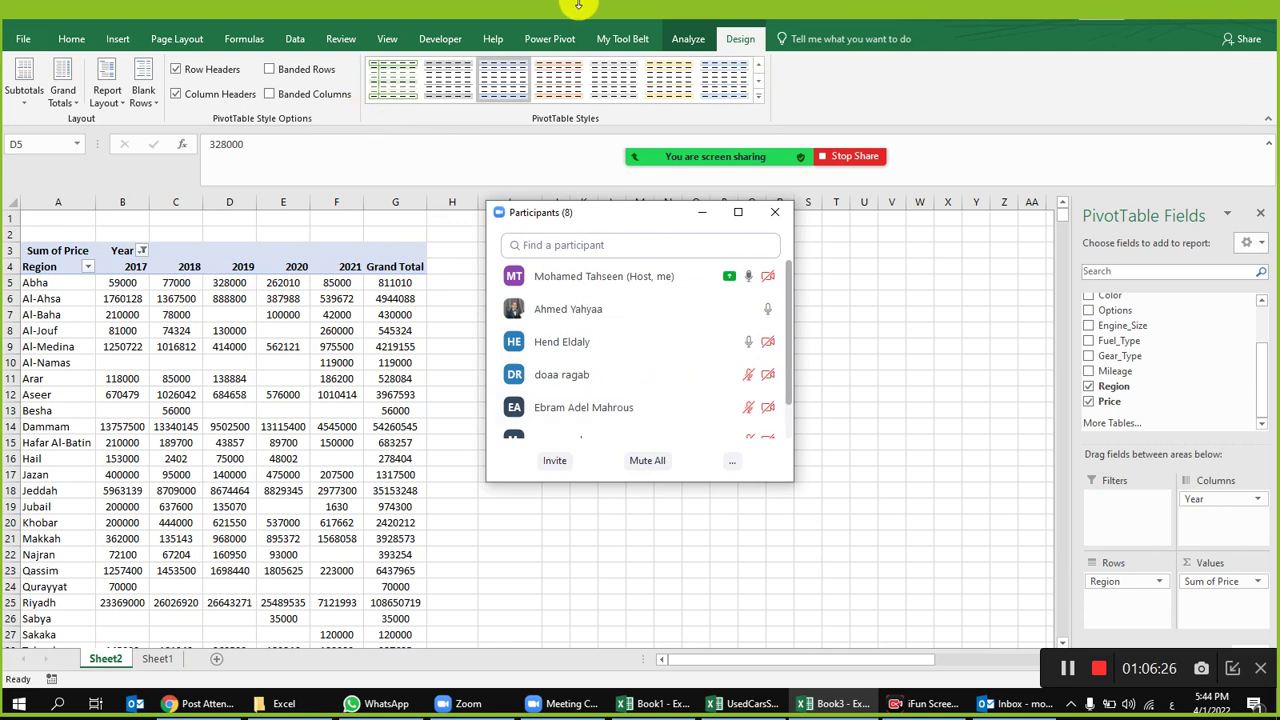
{"action": "left_click", "coordinate": [472, 125]}
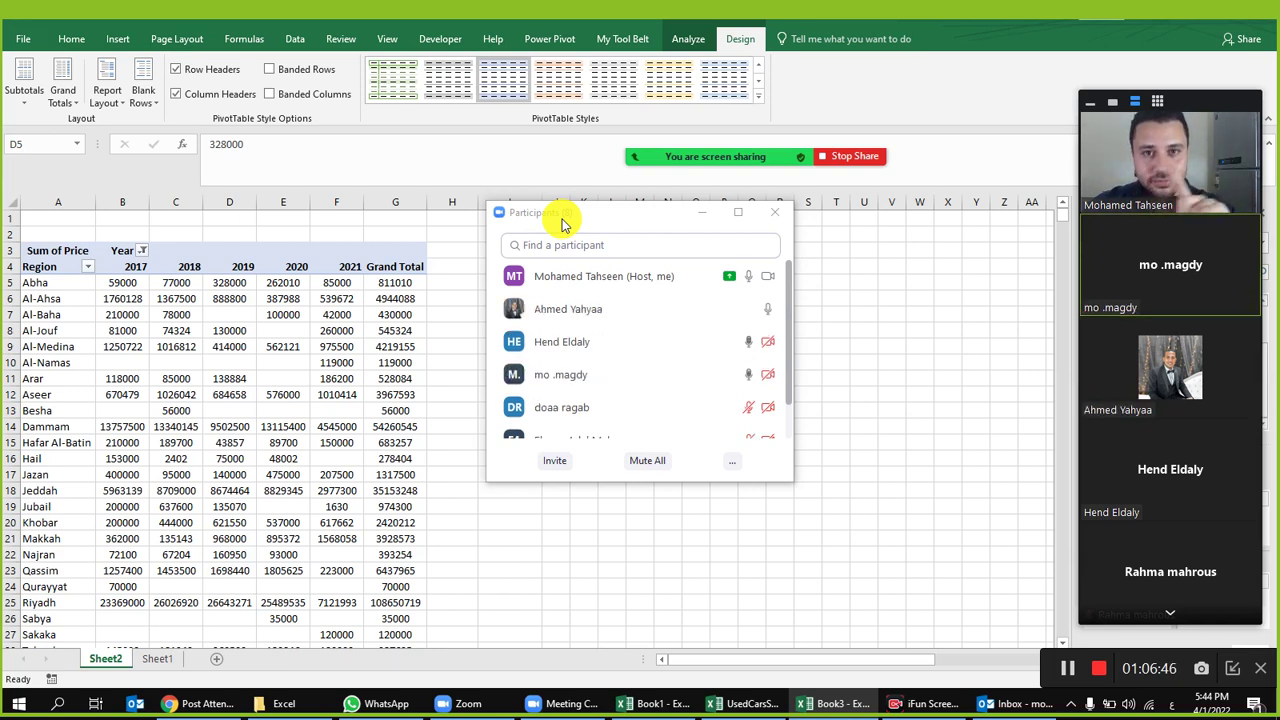
{"action": "left_click", "coordinate": [773, 213]}
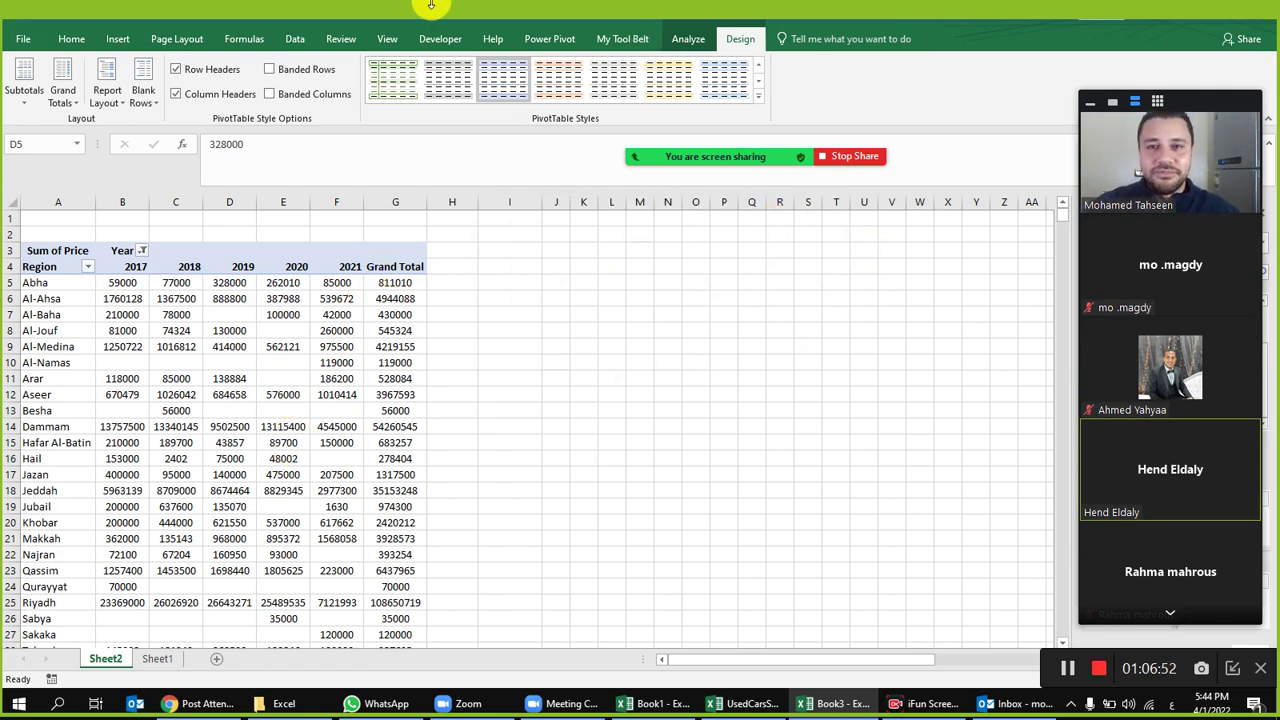
{"action": "mouse_move", "coordinate": [737, 150]}
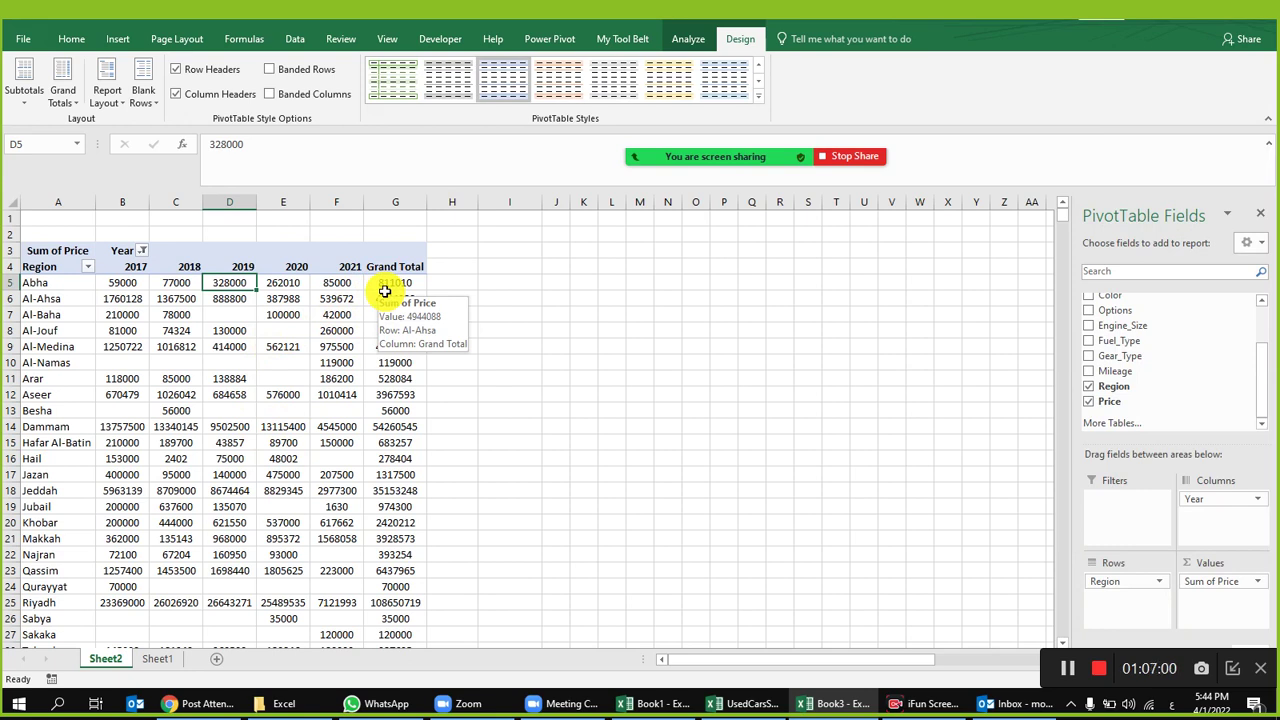
{"action": "left_click", "coordinate": [385, 293]}
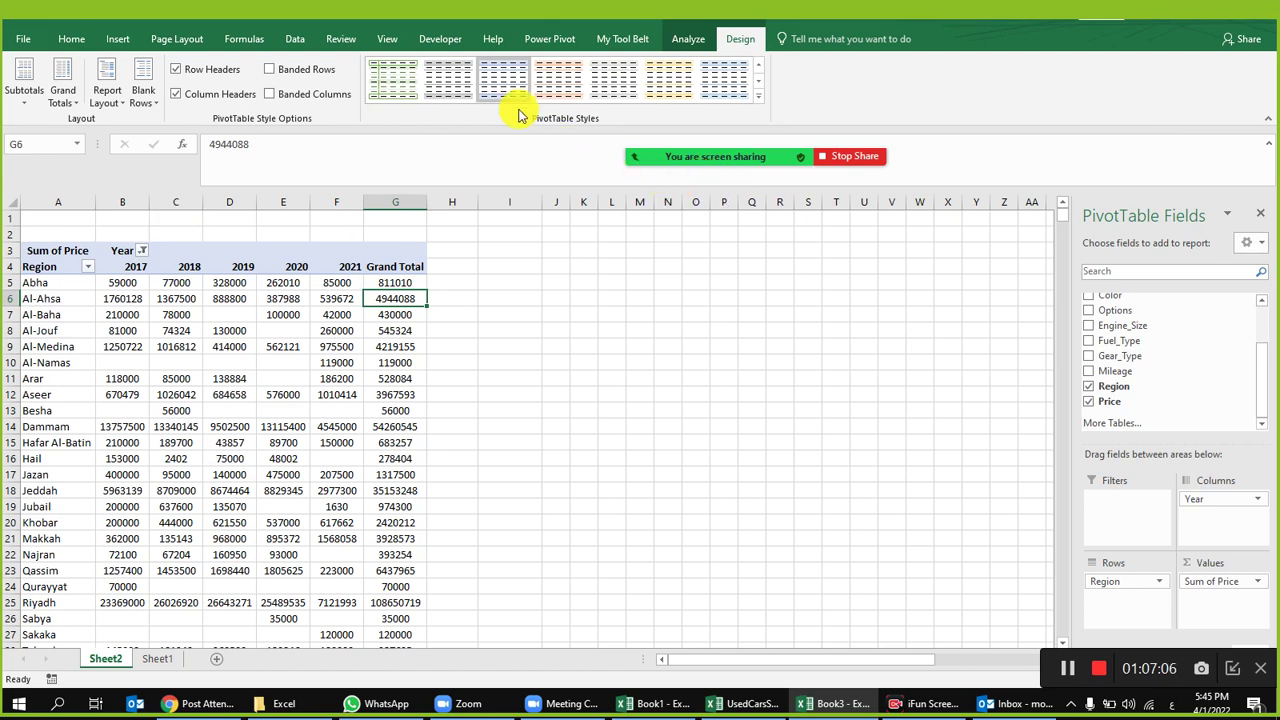
Step: Open the Insert Slicers dialog from the PivotTable Analyze tab
{"action": "left_click", "coordinate": [686, 39]}
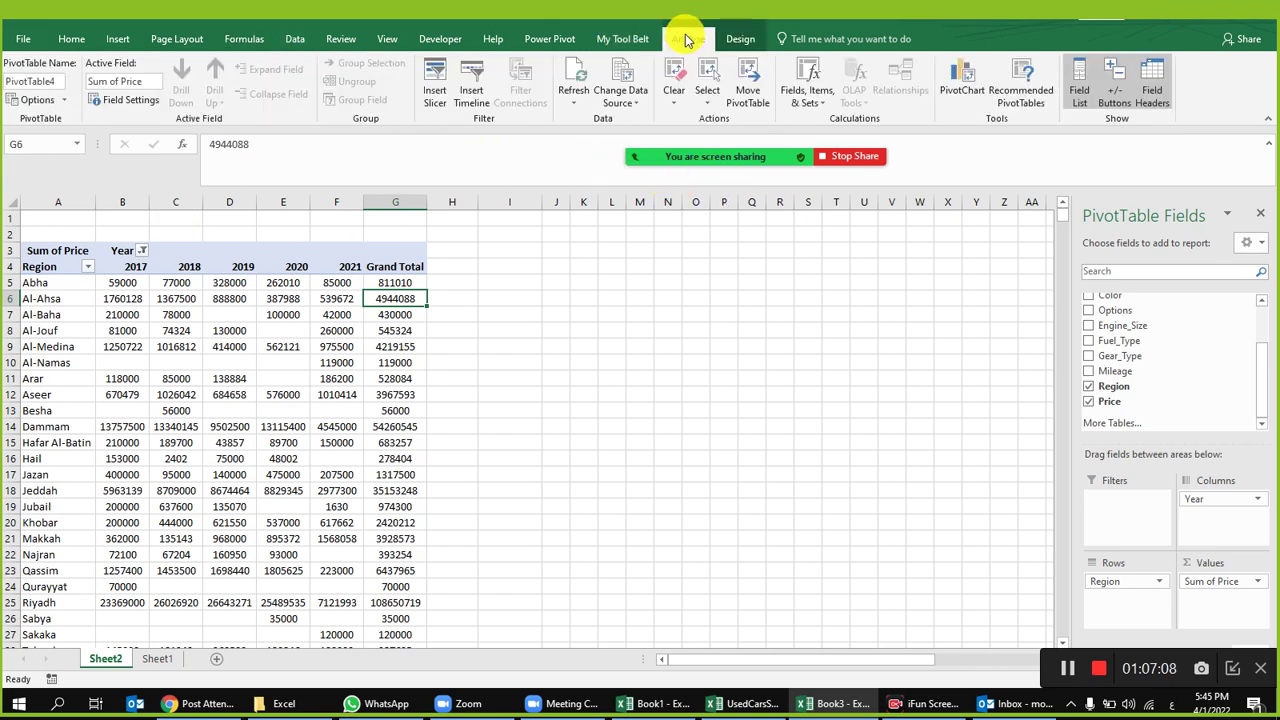
{"action": "left_click", "coordinate": [437, 95]}
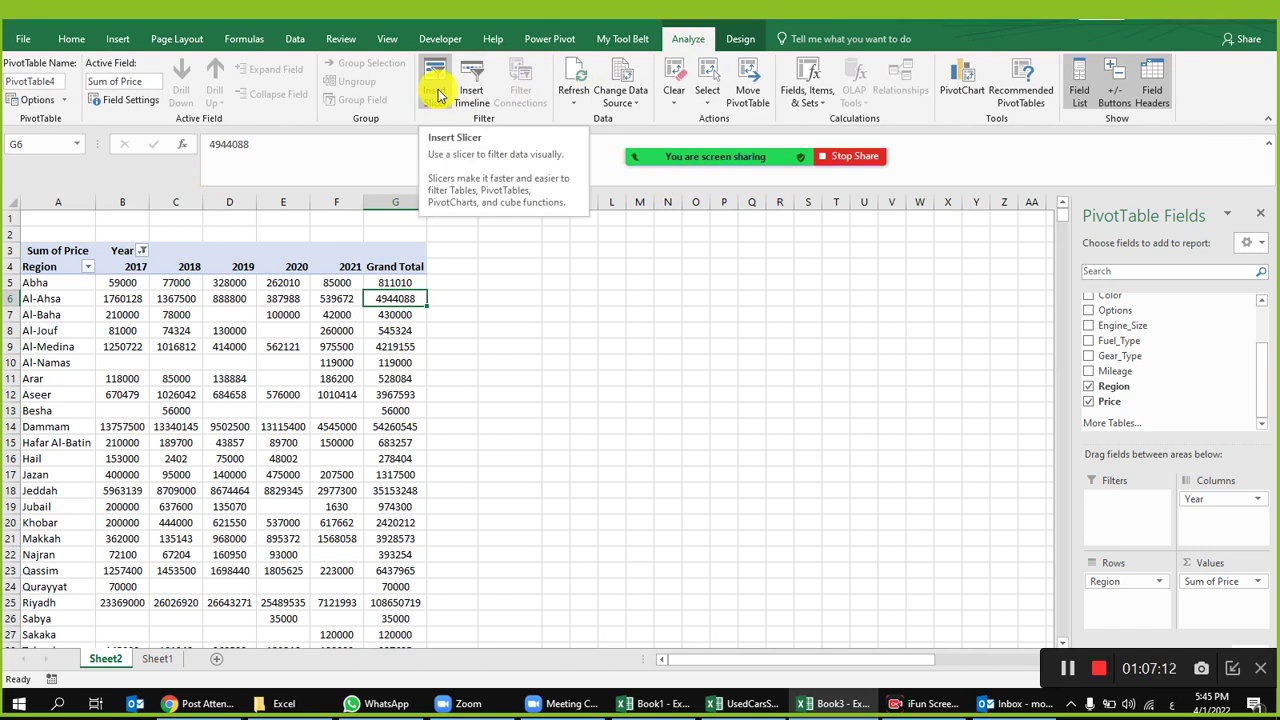
{"action": "left_click", "coordinate": [437, 95]}
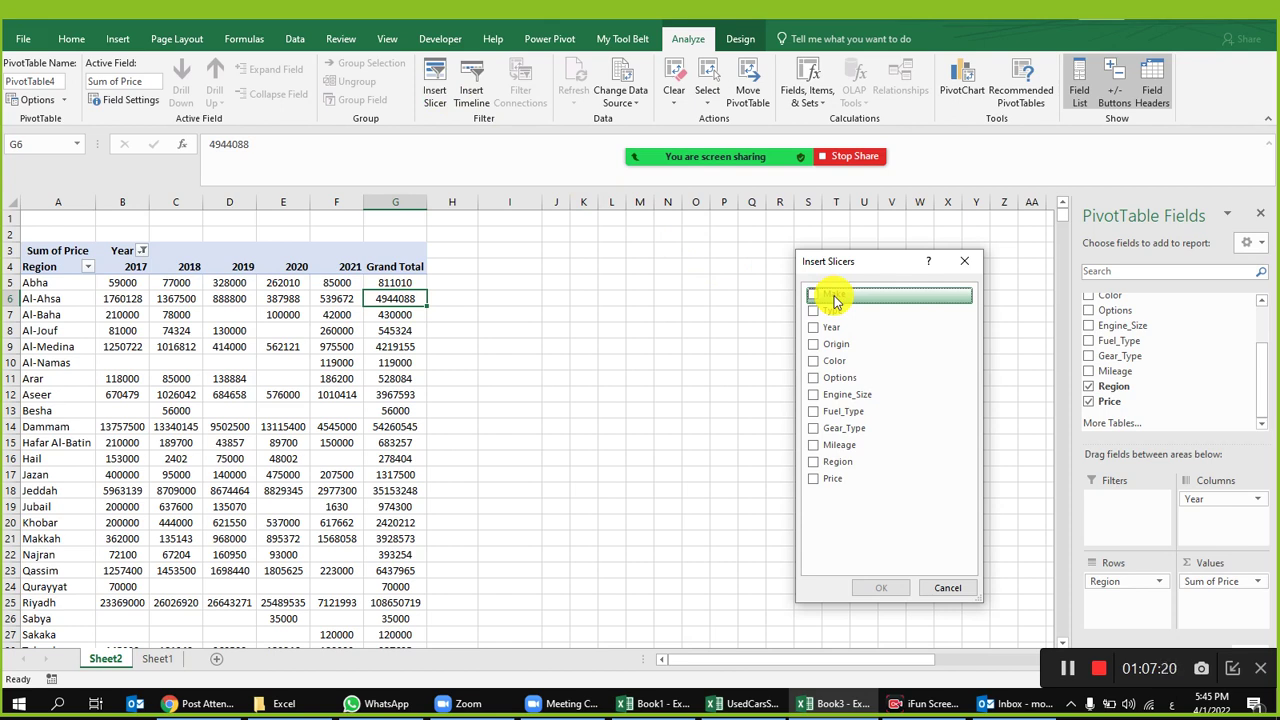
Step: Tick Color, Gear_Type, Fuel_Type, Year and Make as the slicer fields
{"action": "left_click", "coordinate": [815, 361]}
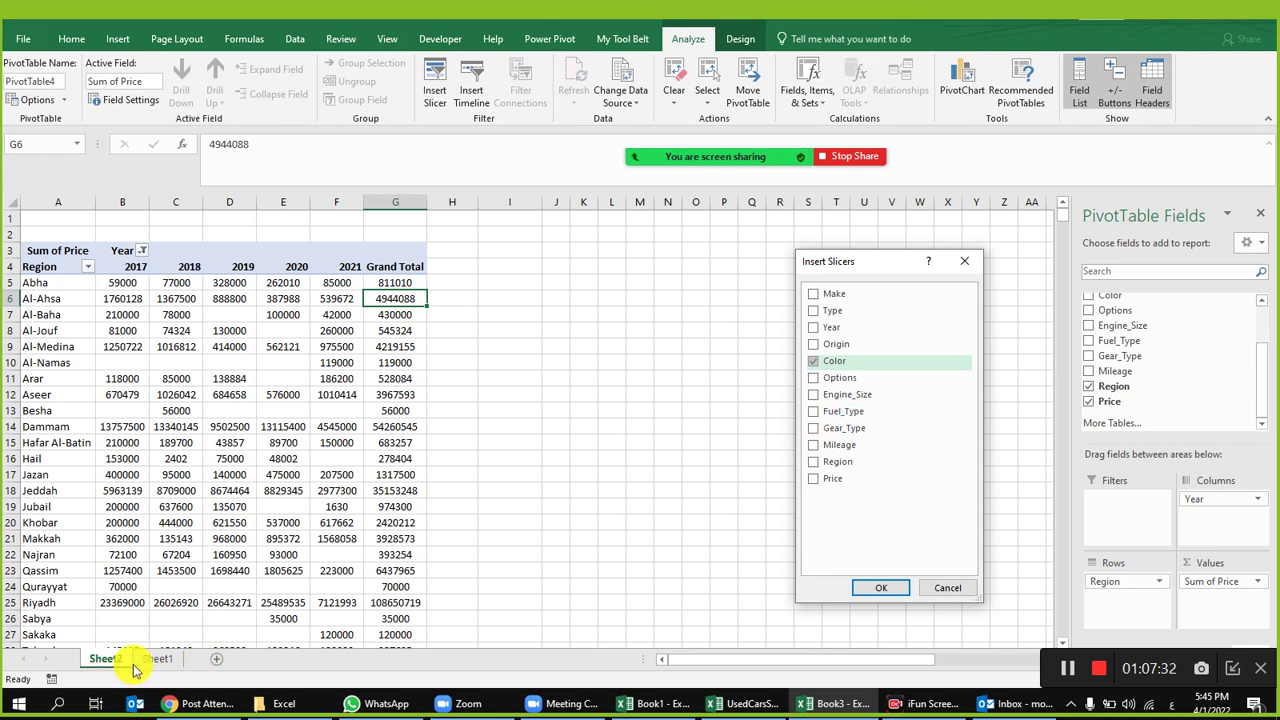
{"action": "left_click", "coordinate": [815, 429]}
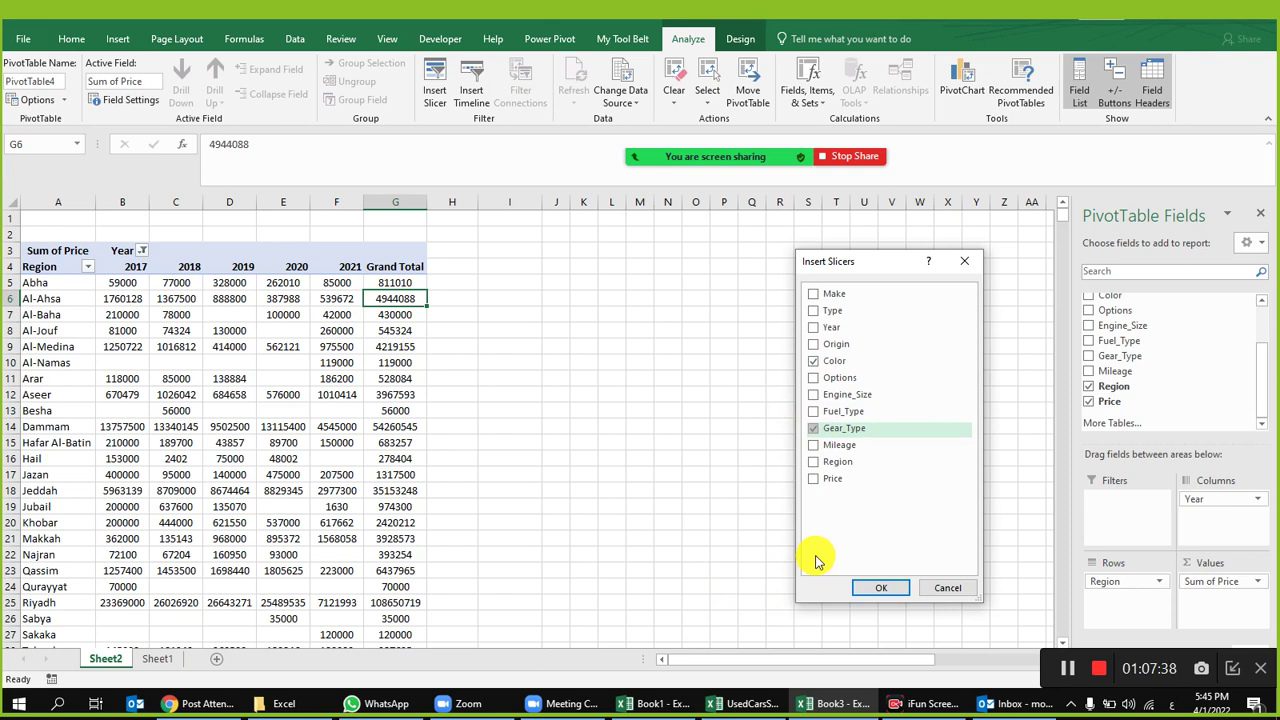
{"action": "left_click", "coordinate": [822, 412]}
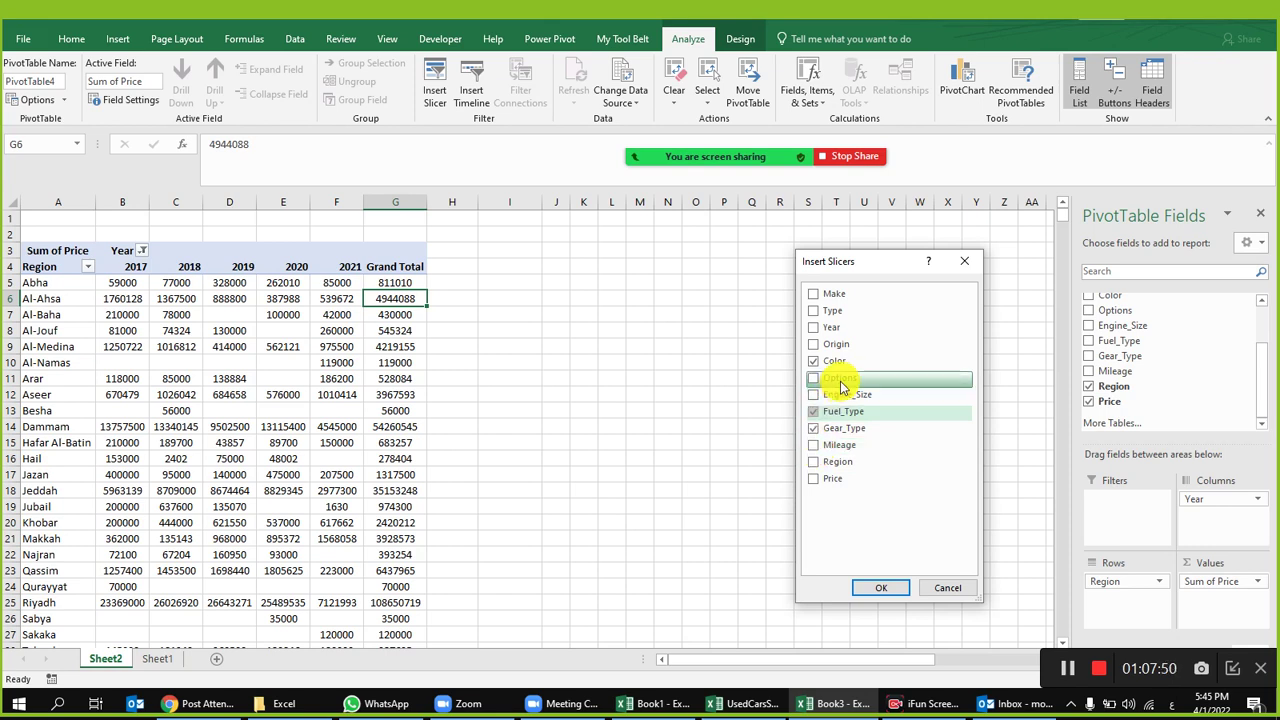
{"action": "left_click", "coordinate": [819, 328]}
{"action": "left_click", "coordinate": [813, 484]}
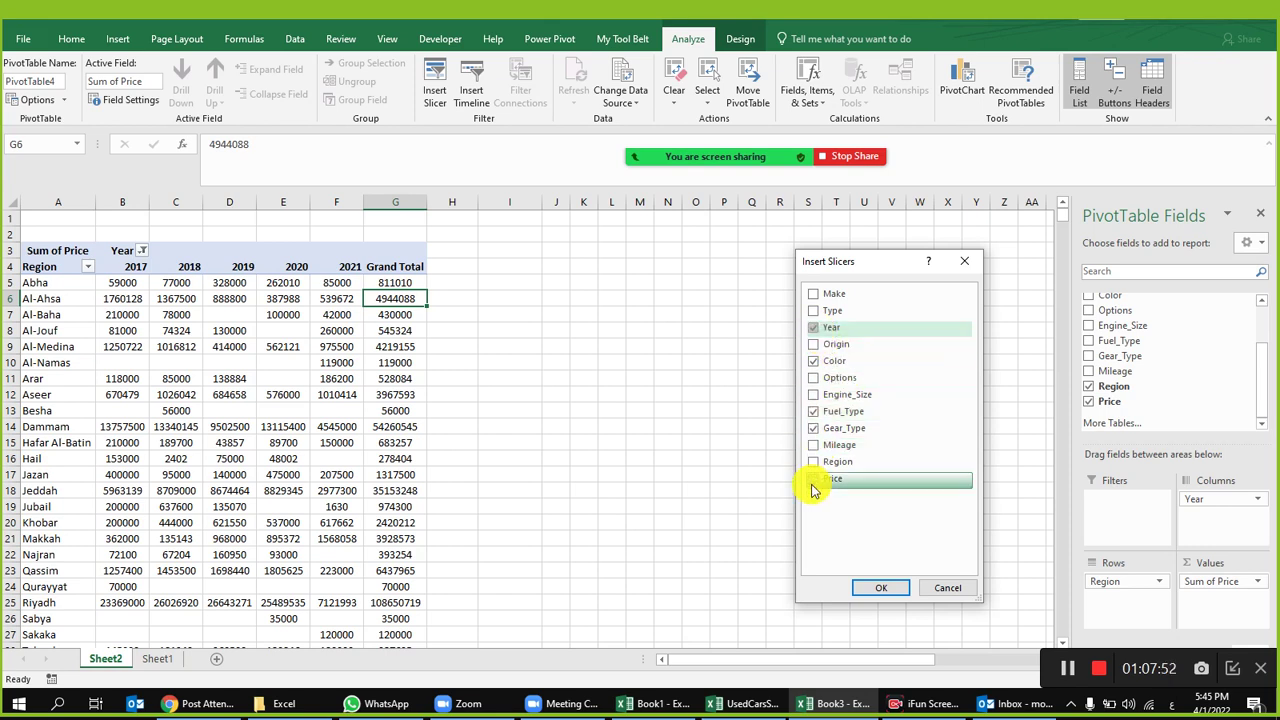
{"action": "left_click_drag", "start_coordinate": [813, 490], "coordinate": [822, 350]}
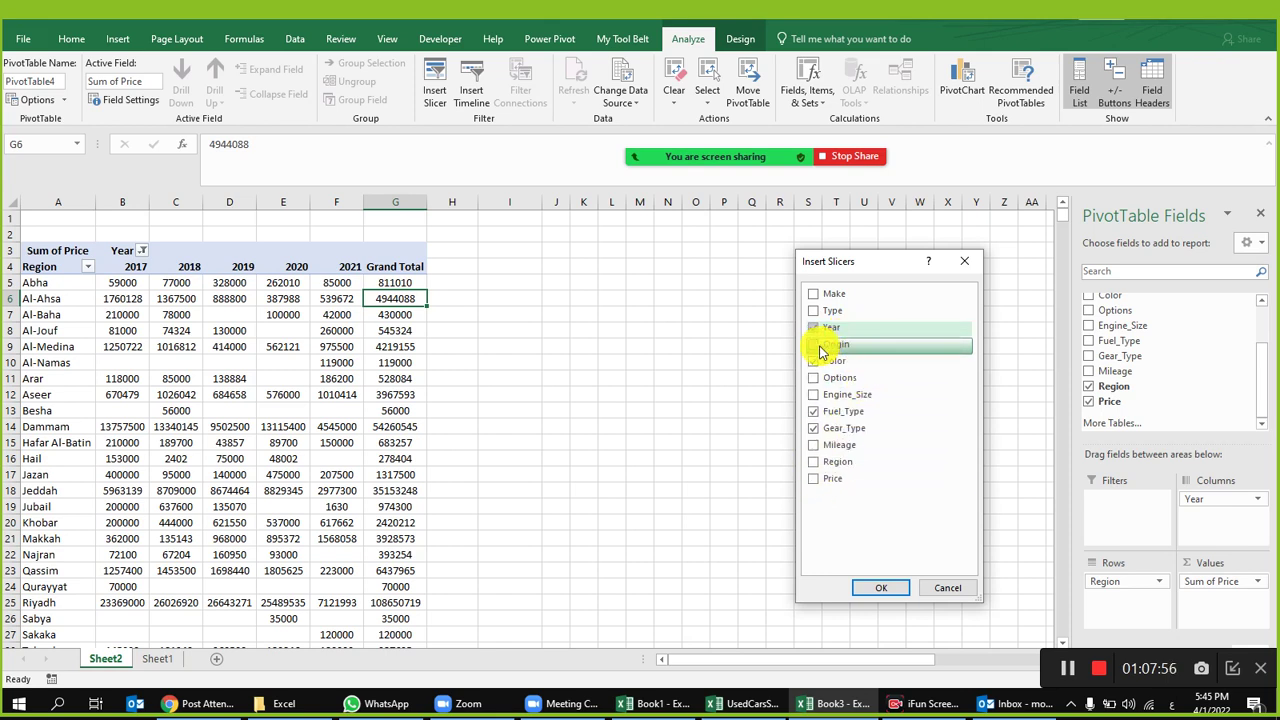
{"action": "left_click_drag", "start_coordinate": [822, 350], "coordinate": [813, 295]}
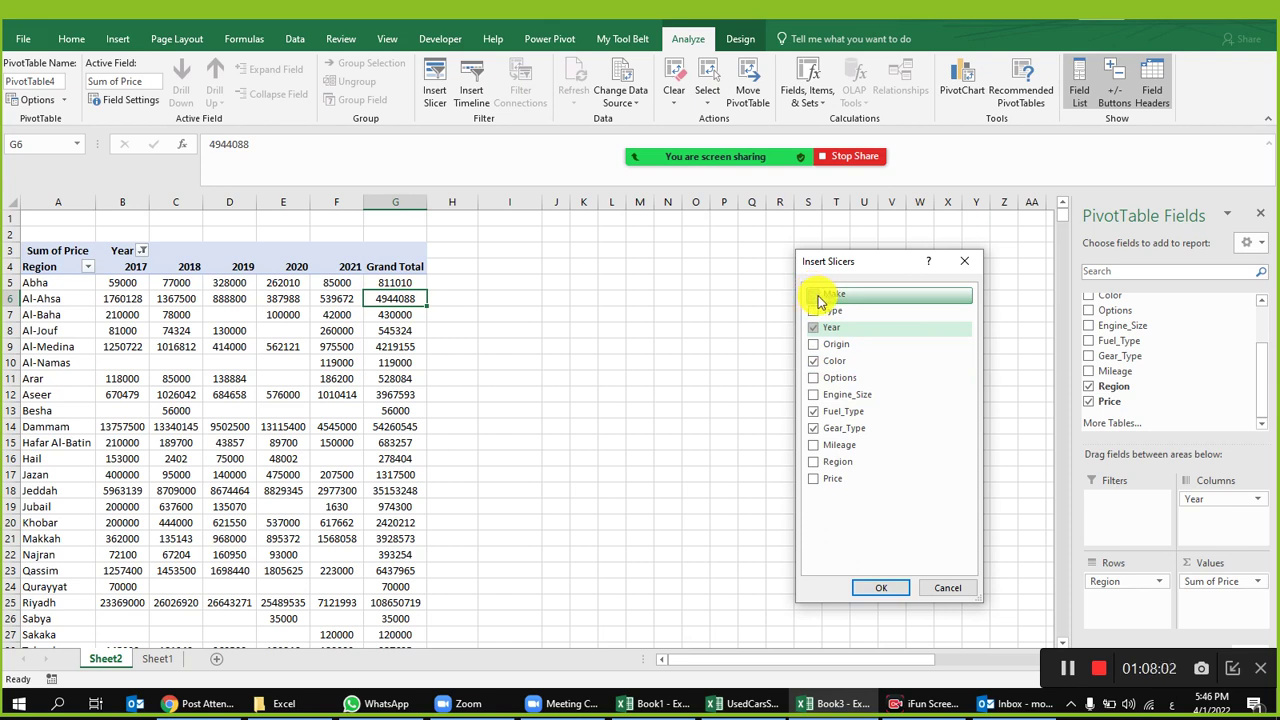
{"action": "left_click_drag", "start_coordinate": [818, 302], "coordinate": [818, 298]}
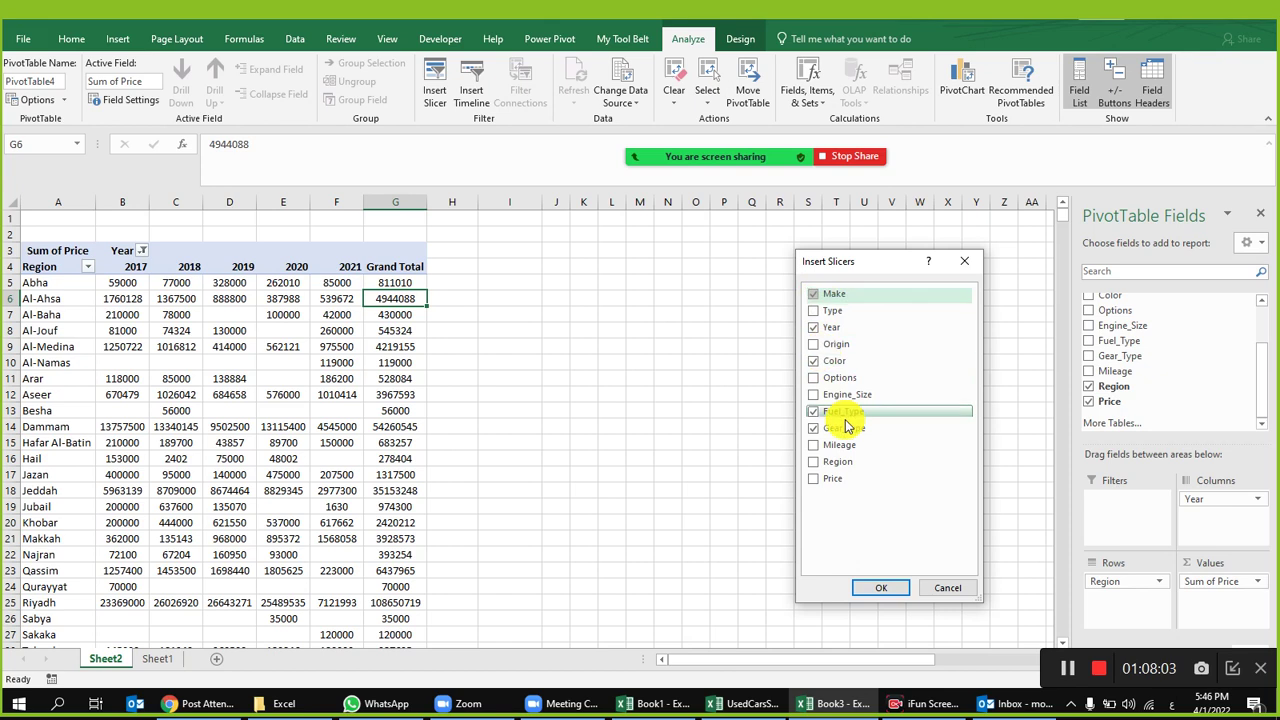
Step: Insert the five slicers and line them up as Gear_Type, Year, Make, Color, Fuel_Type beside the pivot
{"action": "left_click", "coordinate": [900, 588]}
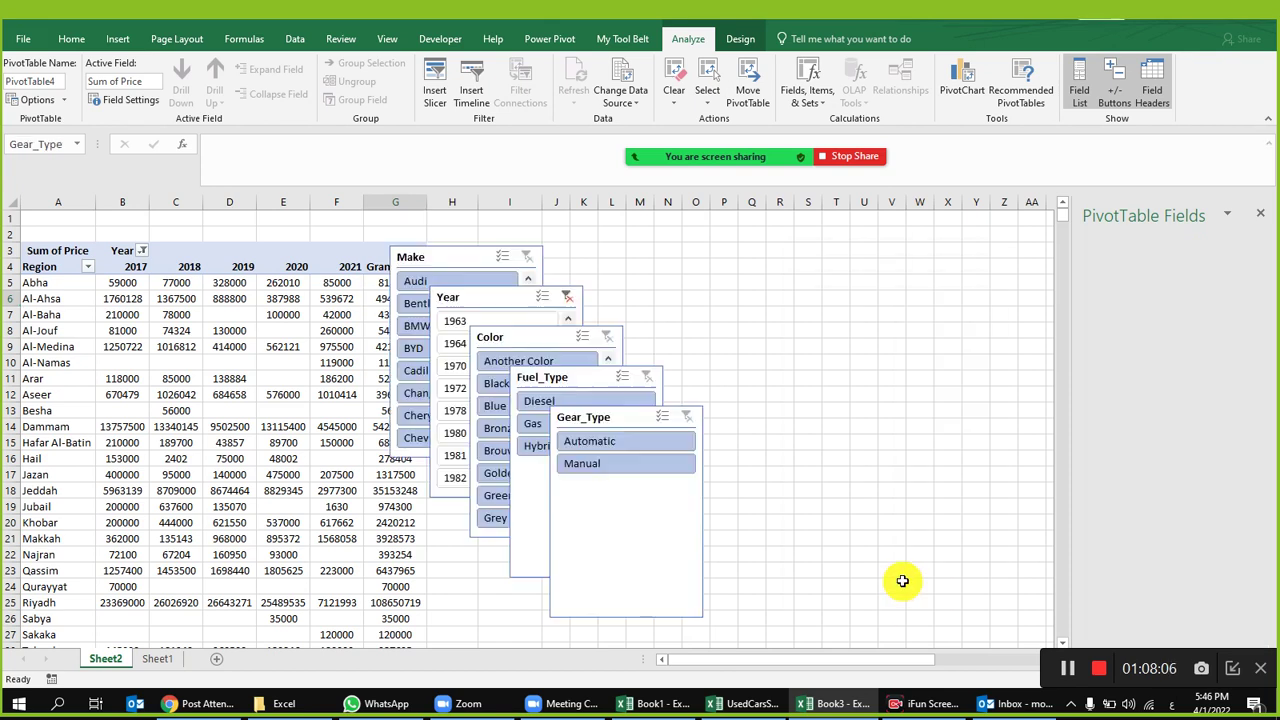
{"action": "left_click_drag", "start_coordinate": [440, 262], "coordinate": [803, 229]}
{"action": "left_click_drag", "start_coordinate": [489, 297], "coordinate": [654, 234]}
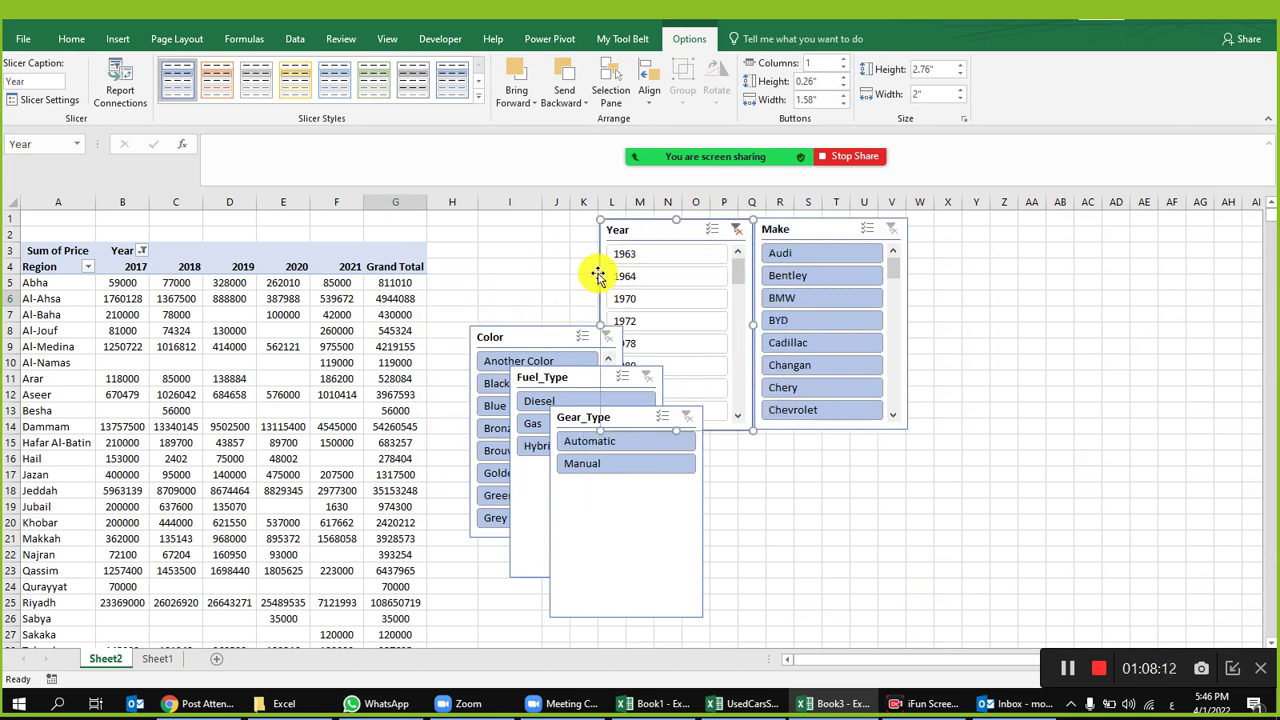
{"action": "left_click_drag", "start_coordinate": [531, 337], "coordinate": [974, 234]}
{"action": "left_click_drag", "start_coordinate": [551, 374], "coordinate": [1104, 231]}
{"action": "left_click_drag", "start_coordinate": [571, 417], "coordinate": [486, 229]}
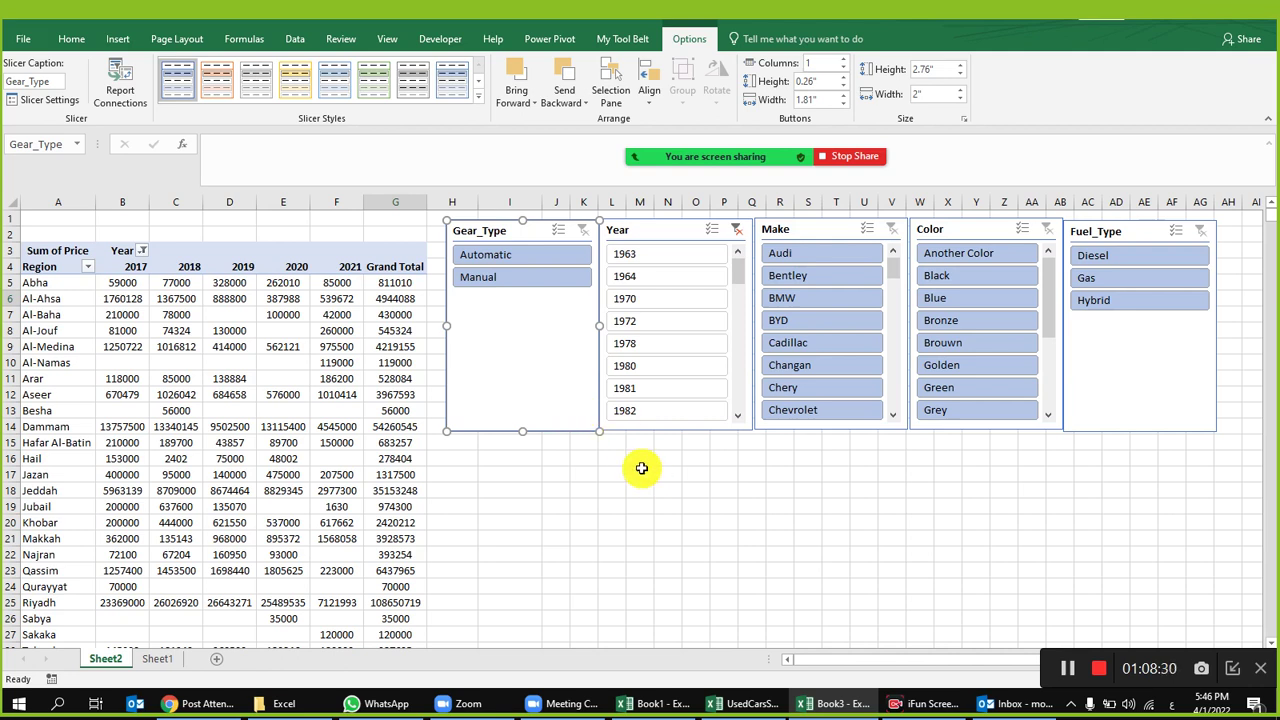
Step: Filter the slicers to Automatic gear, Audi, BMW and Chevrolet makes via Multi-Select, and Black color
{"action": "left_click", "coordinate": [496, 259]}
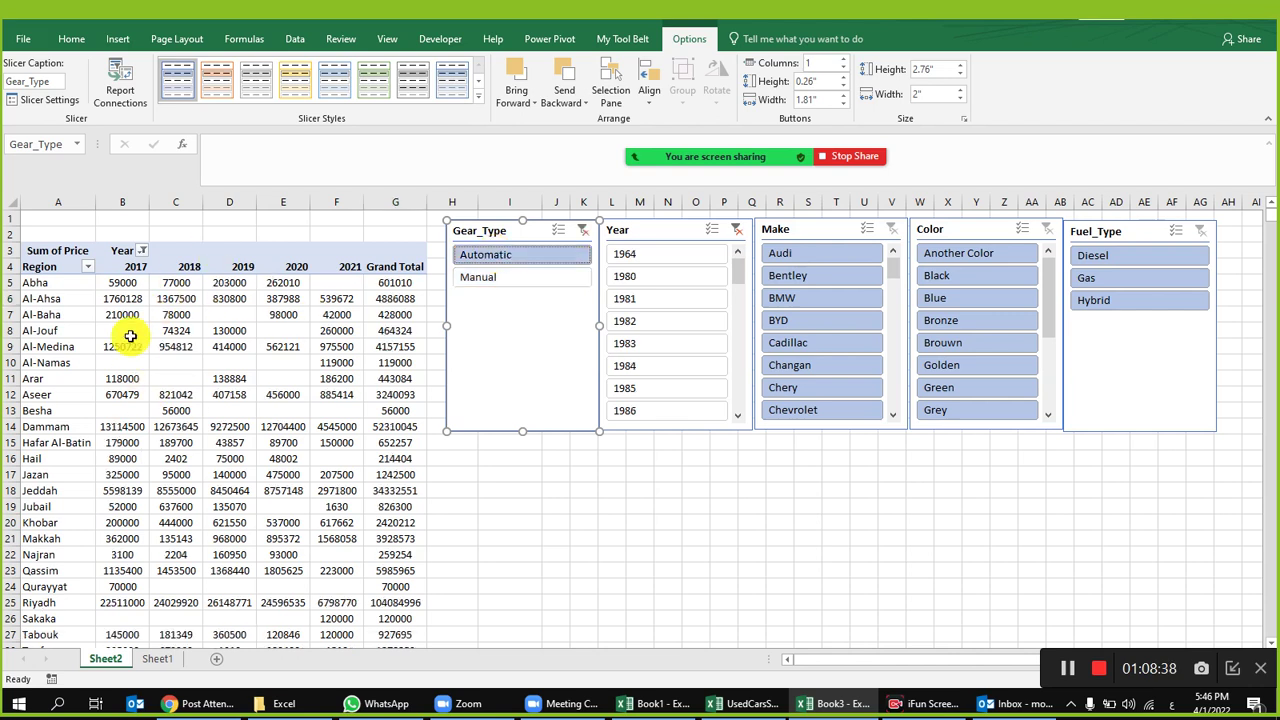
{"action": "mouse_move", "coordinate": [156, 347]}
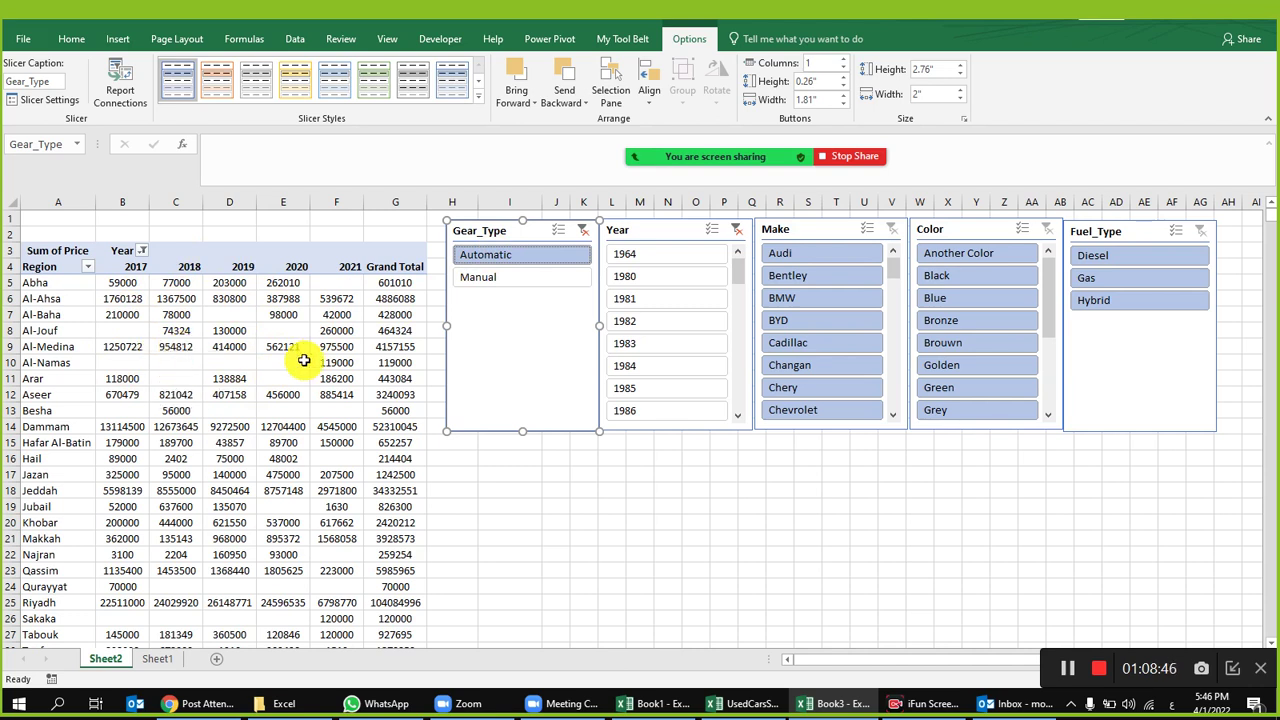
{"action": "left_click", "coordinate": [816, 253]}
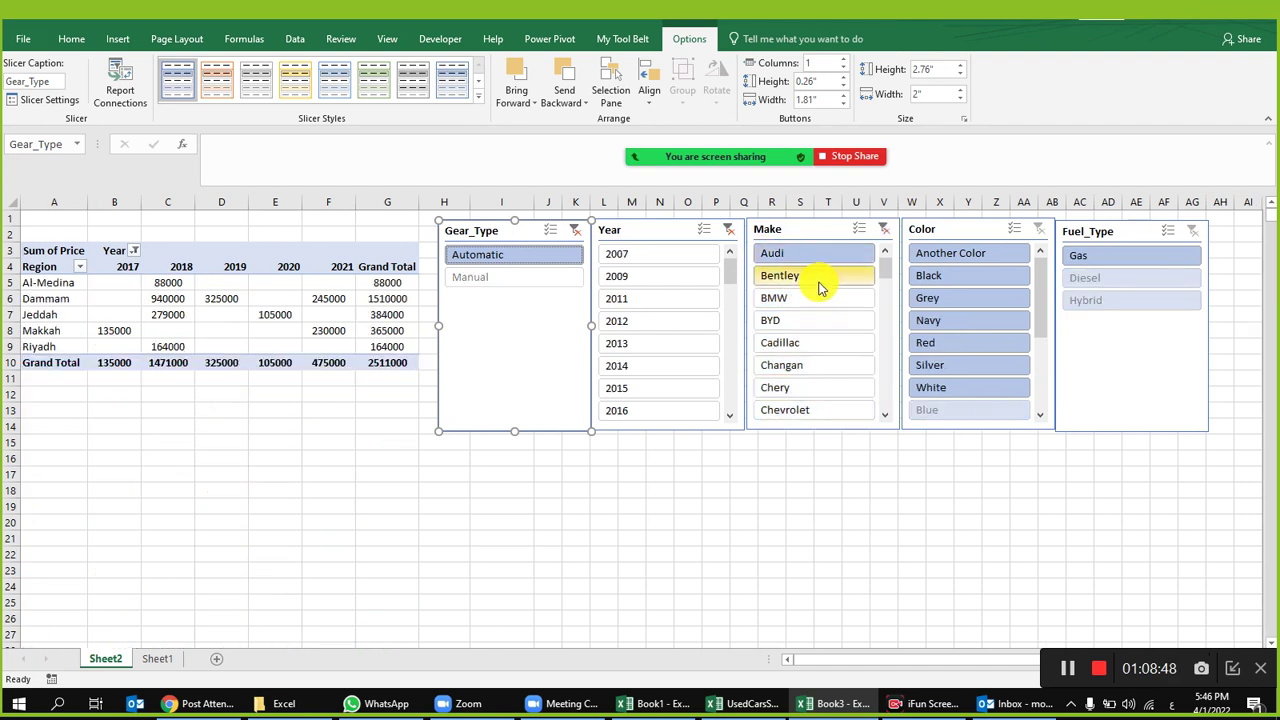
{"action": "left_click", "coordinate": [806, 298]}
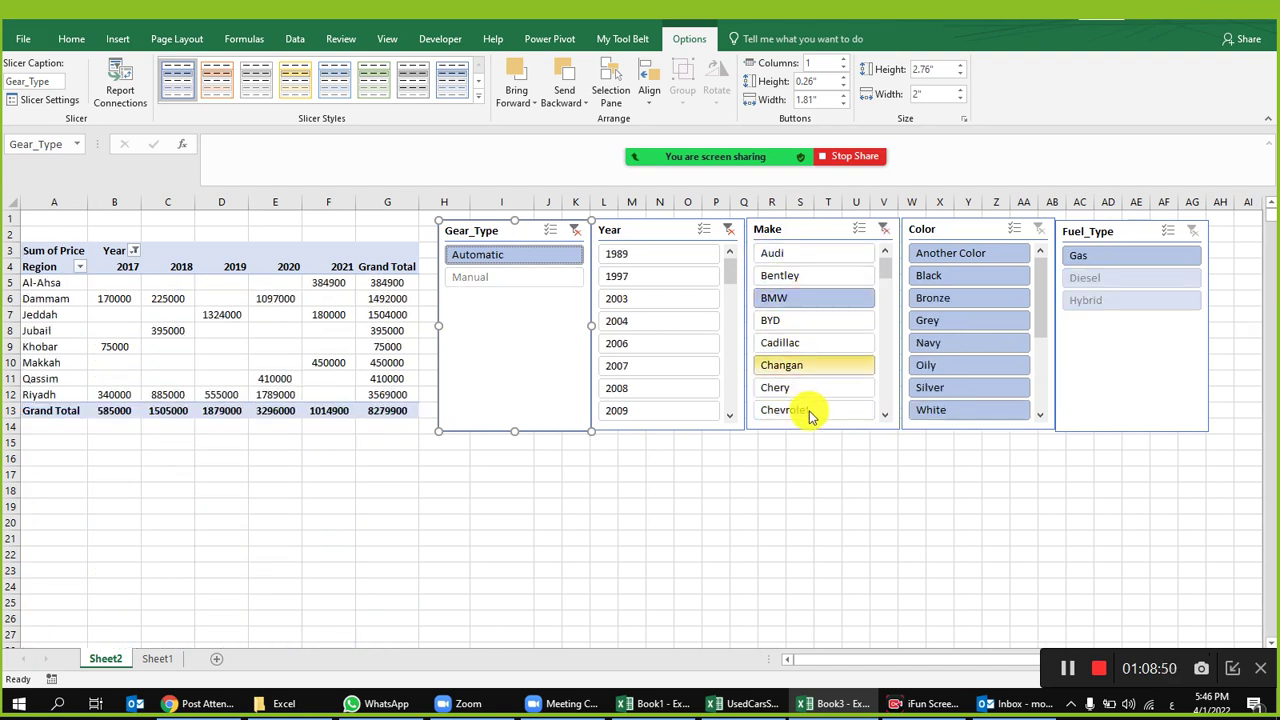
{"action": "left_click", "coordinate": [859, 229]}
{"action": "left_click", "coordinate": [803, 255]}
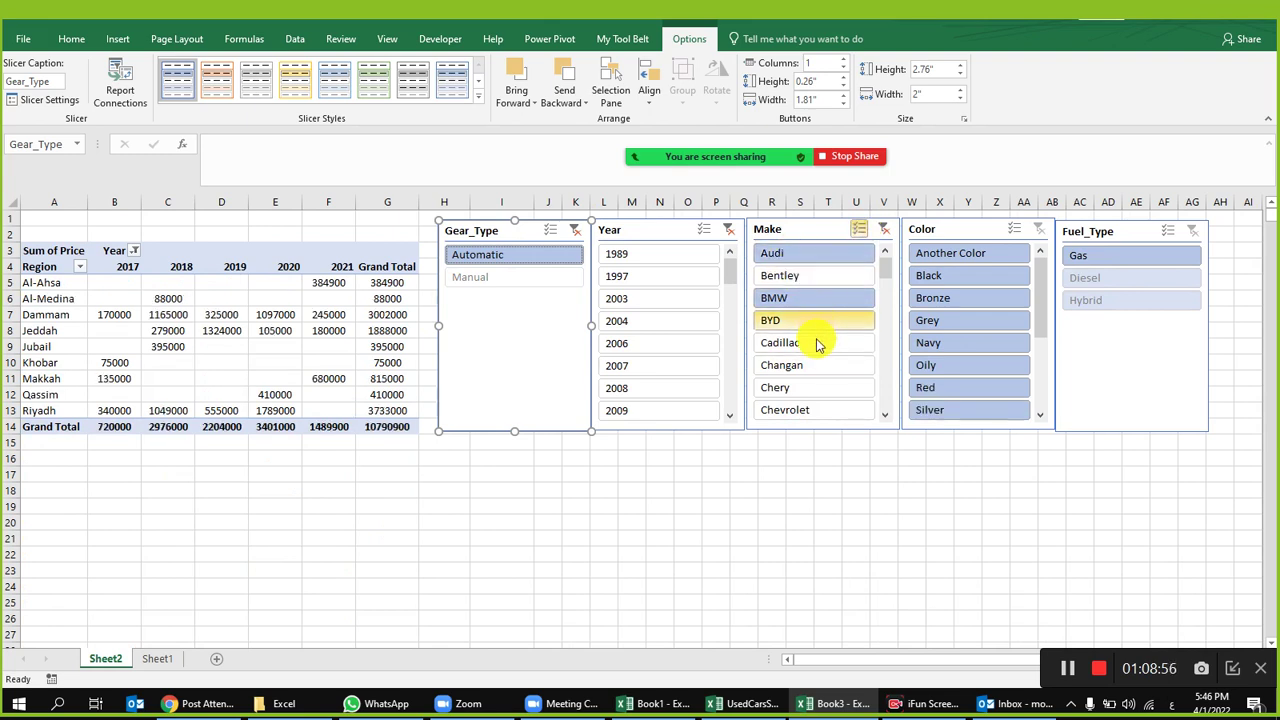
{"action": "left_click", "coordinate": [801, 409]}
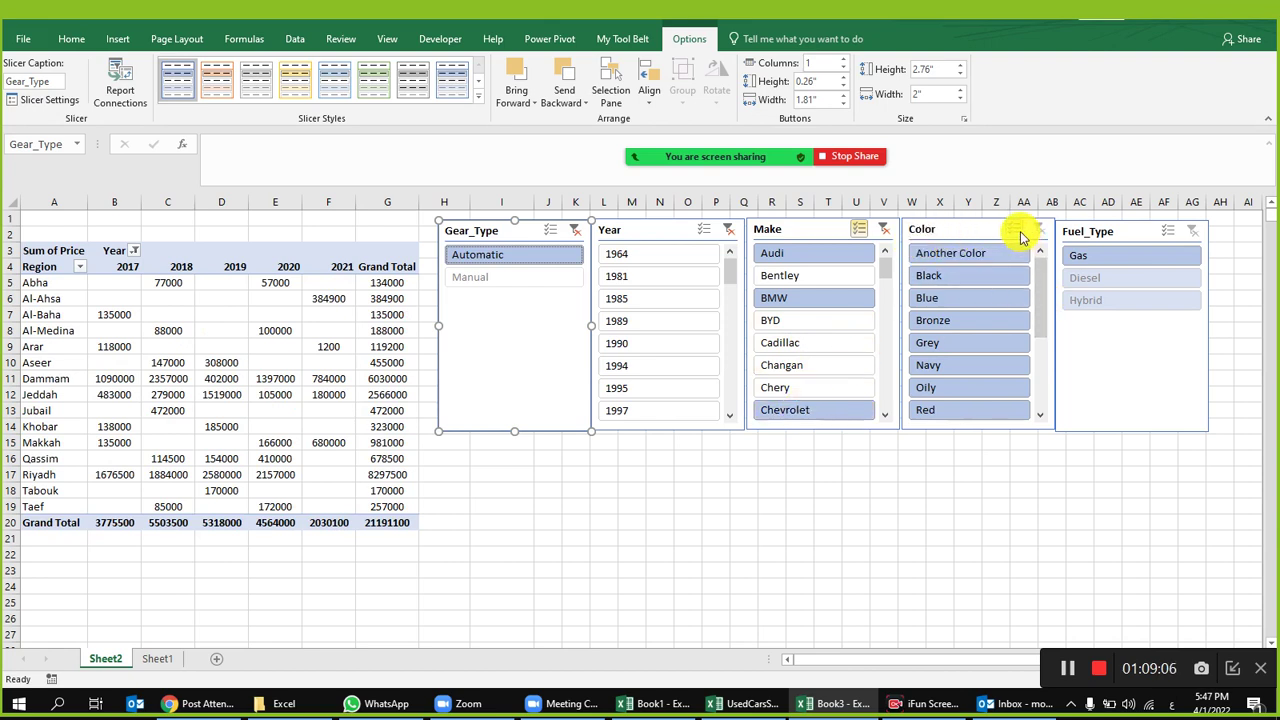
{"action": "left_click", "coordinate": [934, 277]}
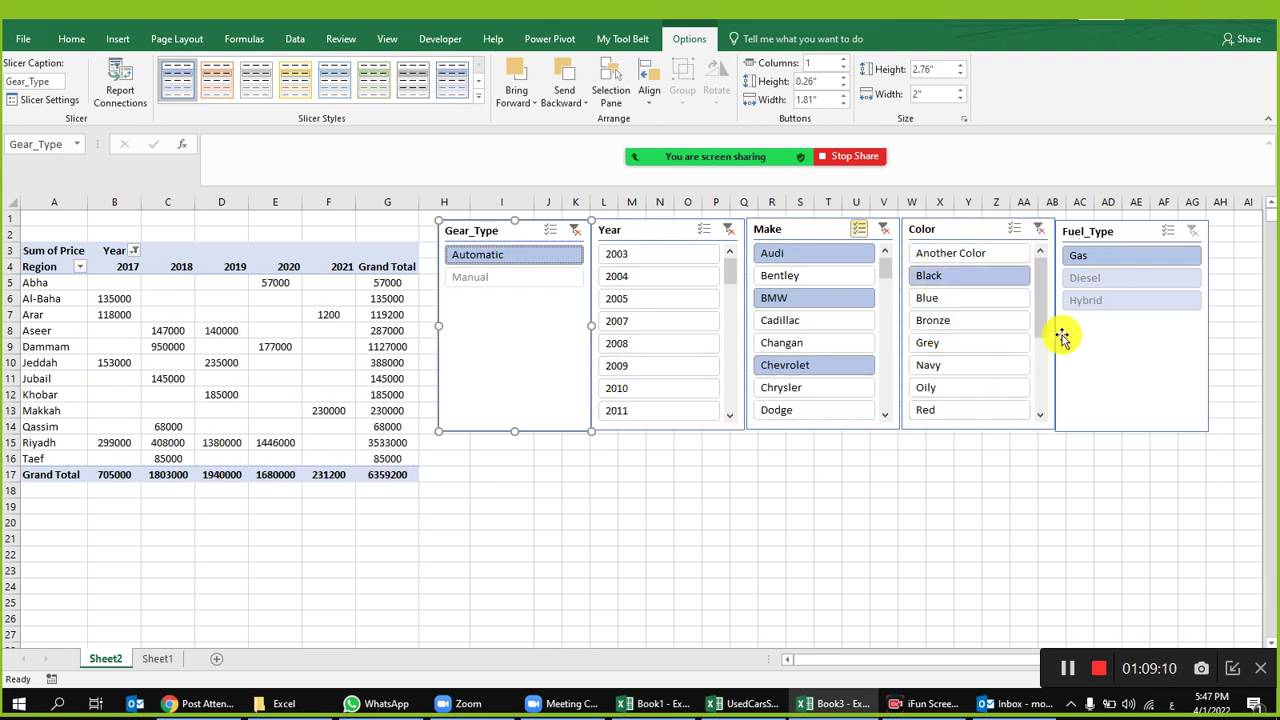
Step: Review the Gear_Type slicer's Report Connections, closing them unchanged
{"action": "mouse_move", "coordinate": [413, 412]}
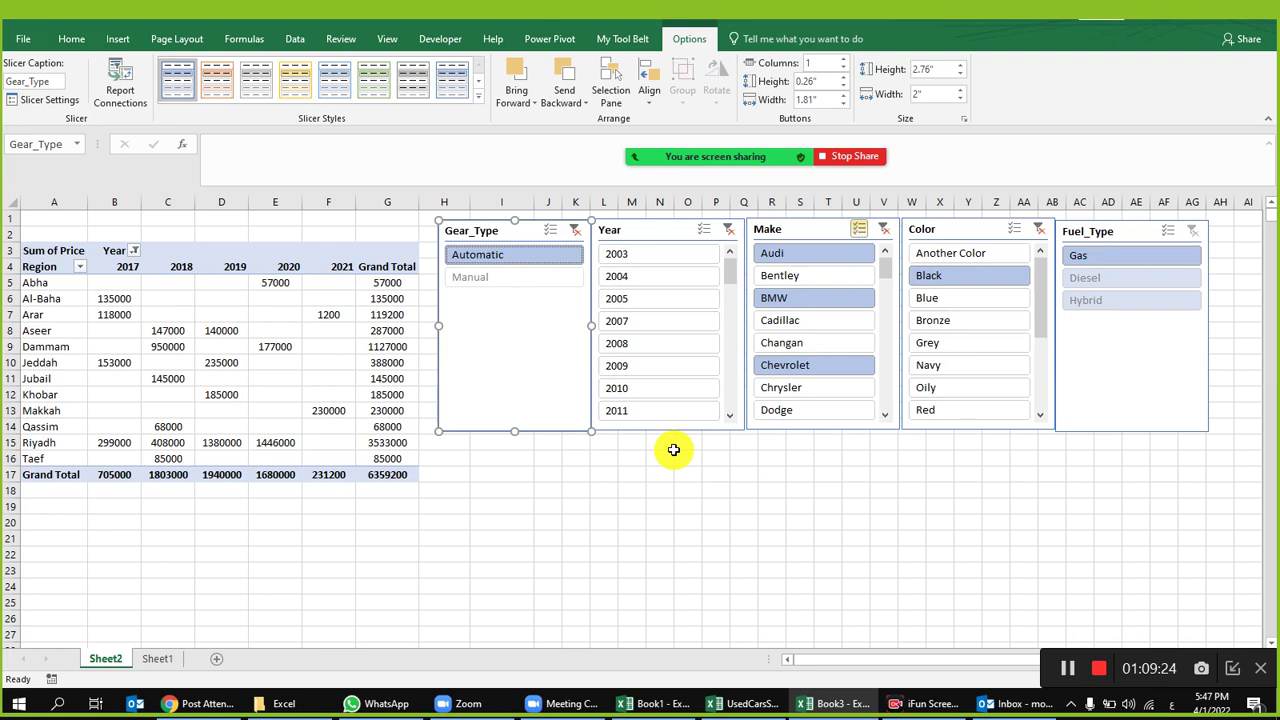
{"action": "left_click", "coordinate": [120, 85]}
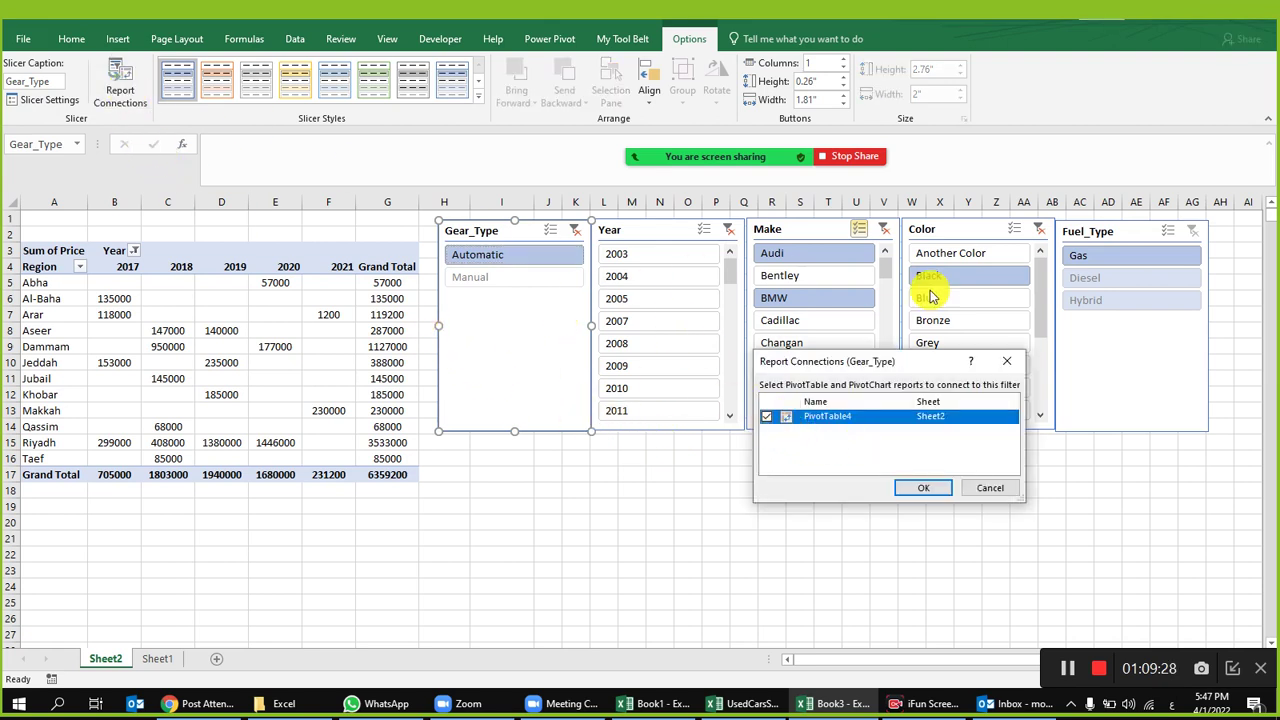
{"action": "left_click", "coordinate": [980, 490]}
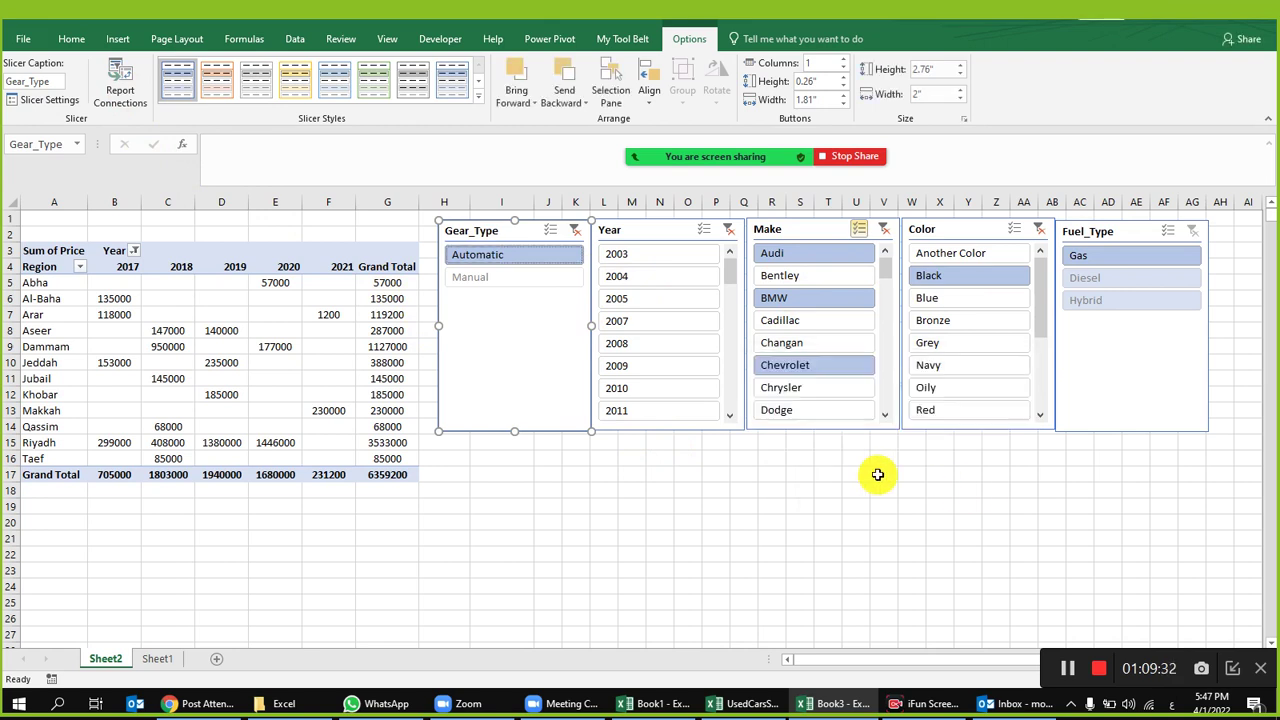
{"action": "left_click", "coordinate": [630, 447]}
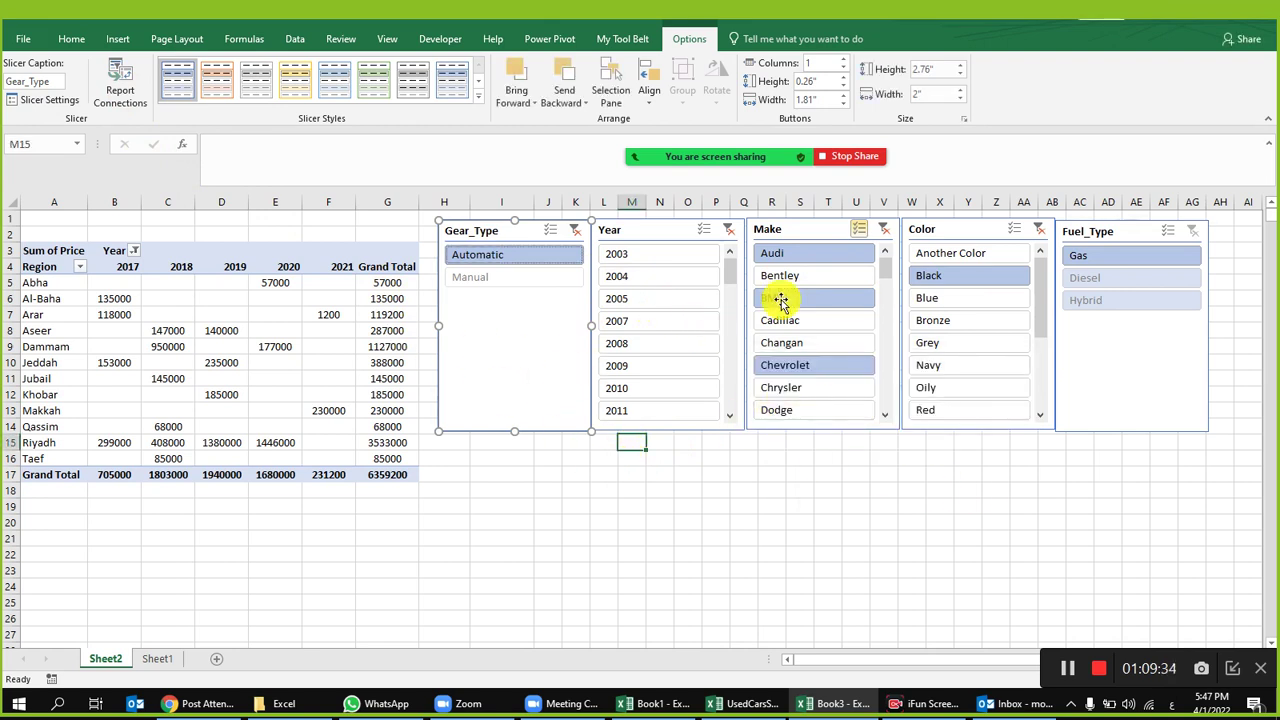
Step: Clear the Year filter and delete the Year, Gear_Type and Make slicers
{"action": "left_click", "coordinate": [730, 232]}
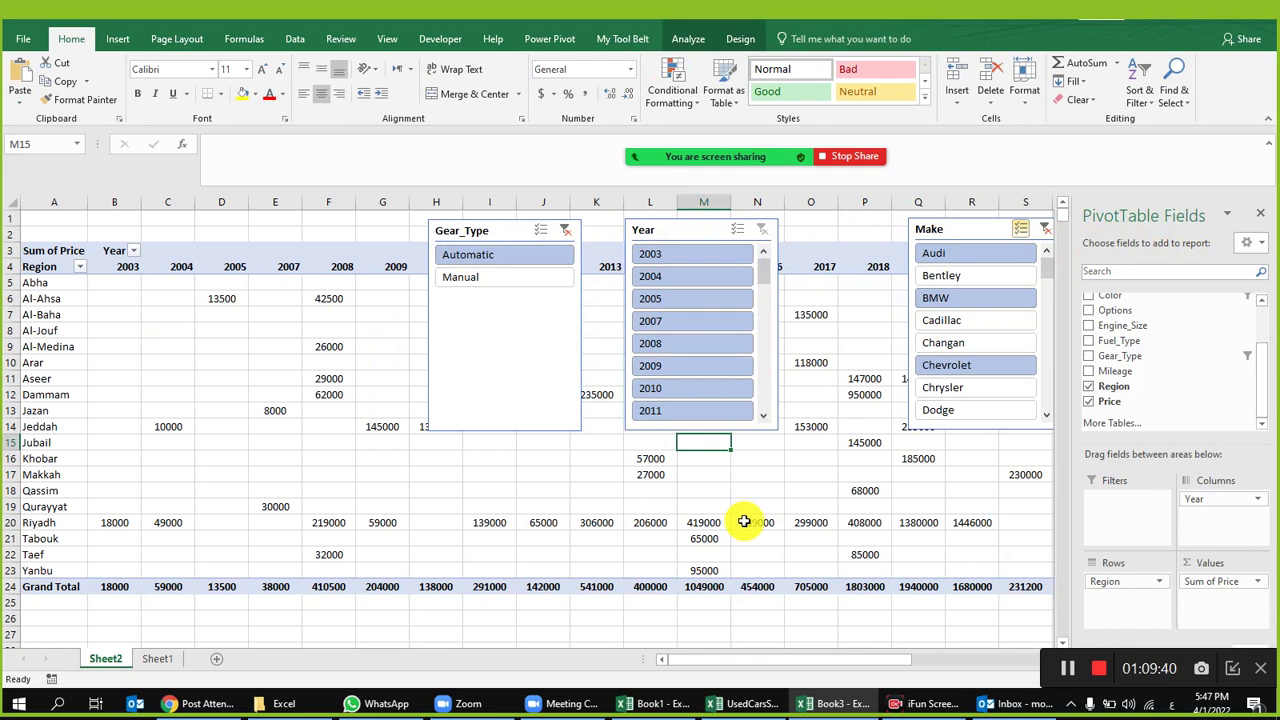
{"action": "left_click", "coordinate": [689, 230]}
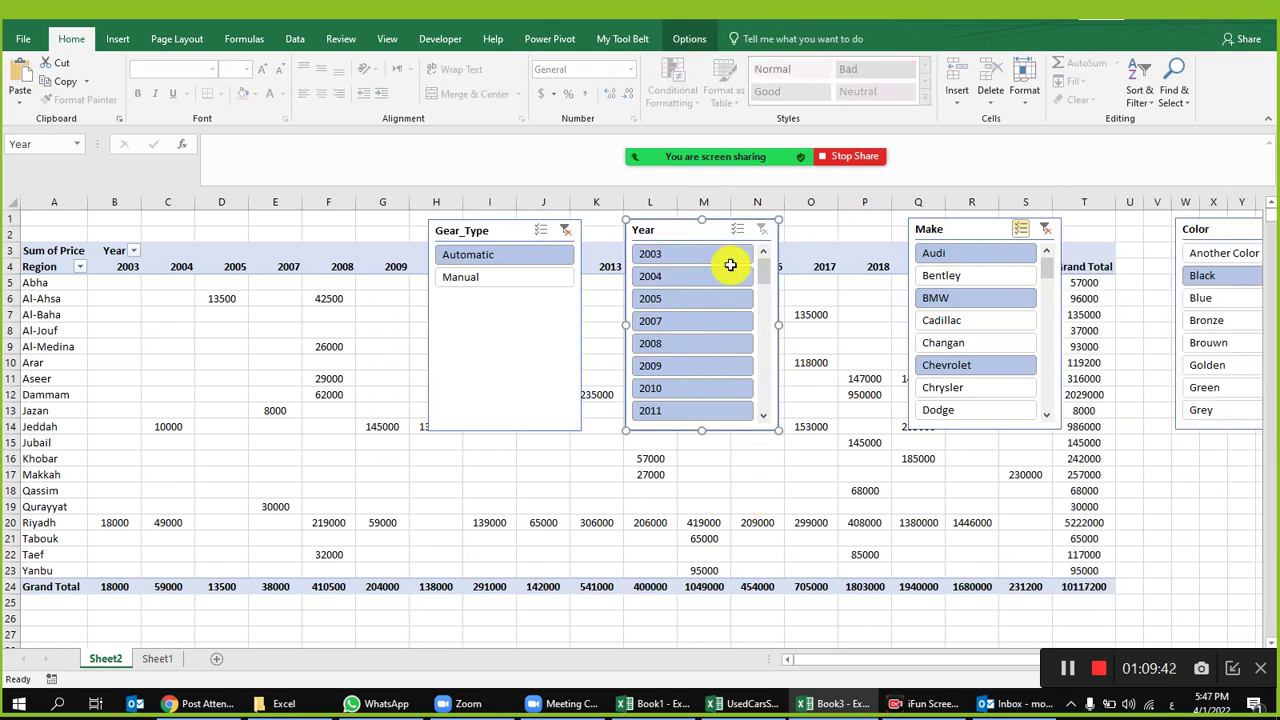
{"action": "key", "text": "Delete"}
{"action": "left_click", "coordinate": [500, 232]}
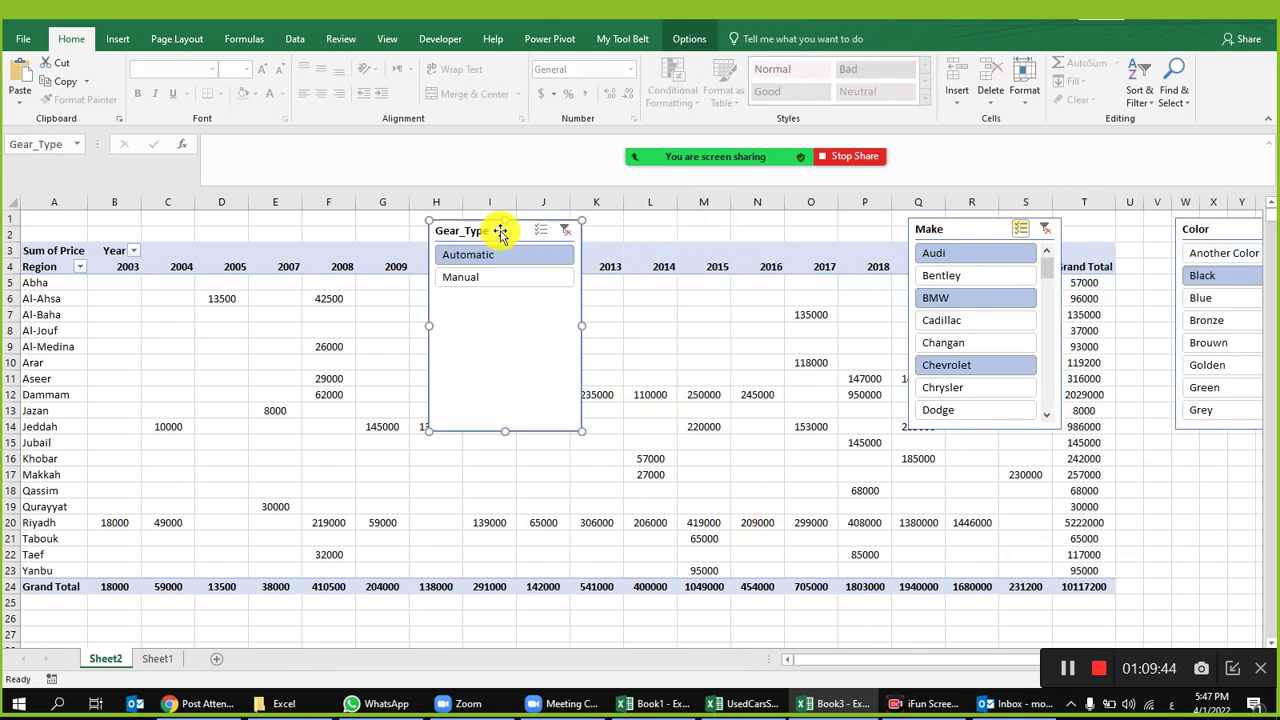
{"action": "key", "text": "Delete"}
{"action": "left_click", "coordinate": [980, 228]}
{"action": "key", "text": "Delete"}
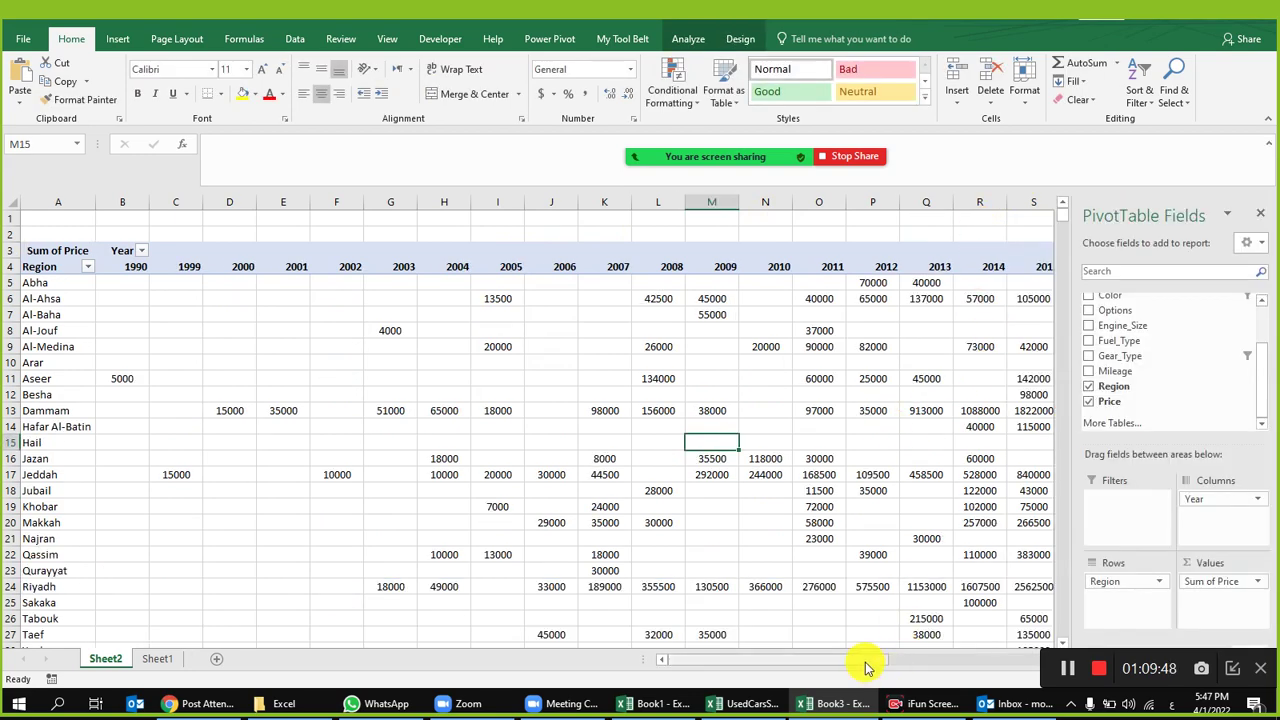
Step: Delete the remaining Color and Fuel_Type slicers
{"action": "left_click_drag", "start_coordinate": [866, 668], "coordinate": [997, 662]}
{"action": "left_click", "coordinate": [378, 229]}
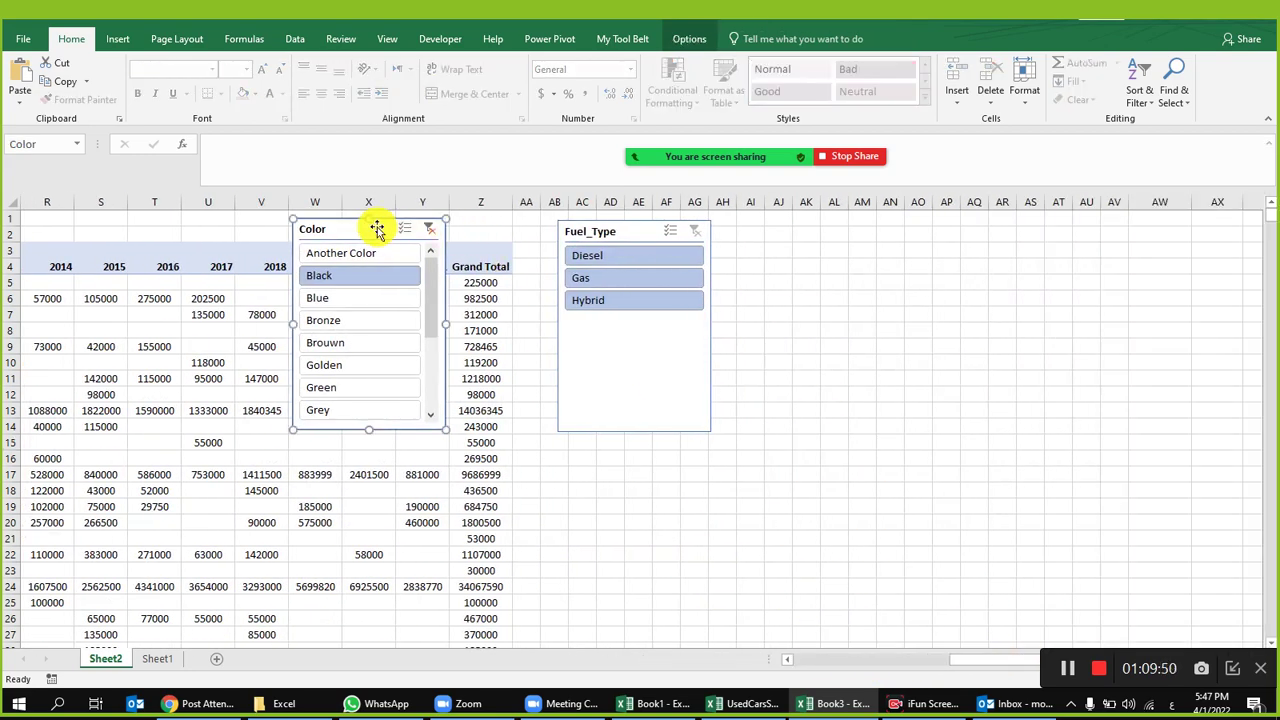
{"action": "key", "text": "Delete"}
{"action": "left_click", "coordinate": [614, 237]}
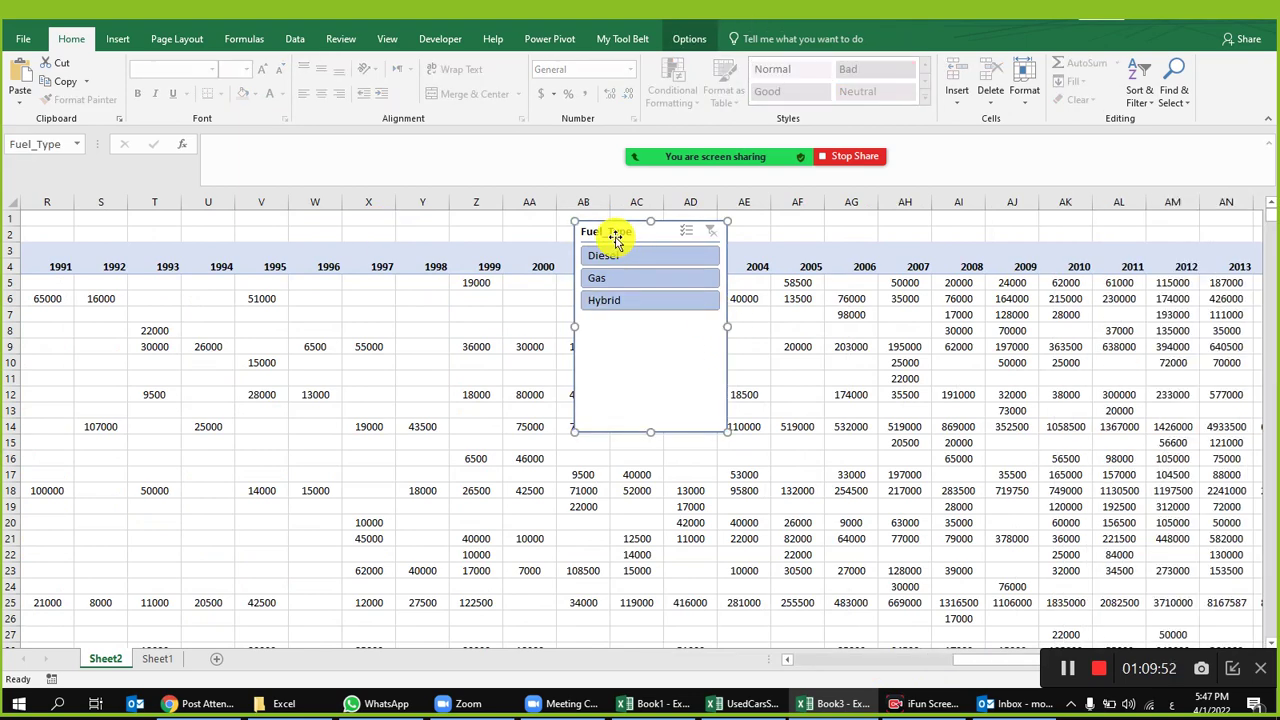
{"action": "key", "text": "Delete"}
Step: Autofit every column on the sheet to its contents
{"action": "left_click", "coordinate": [15, 202]}
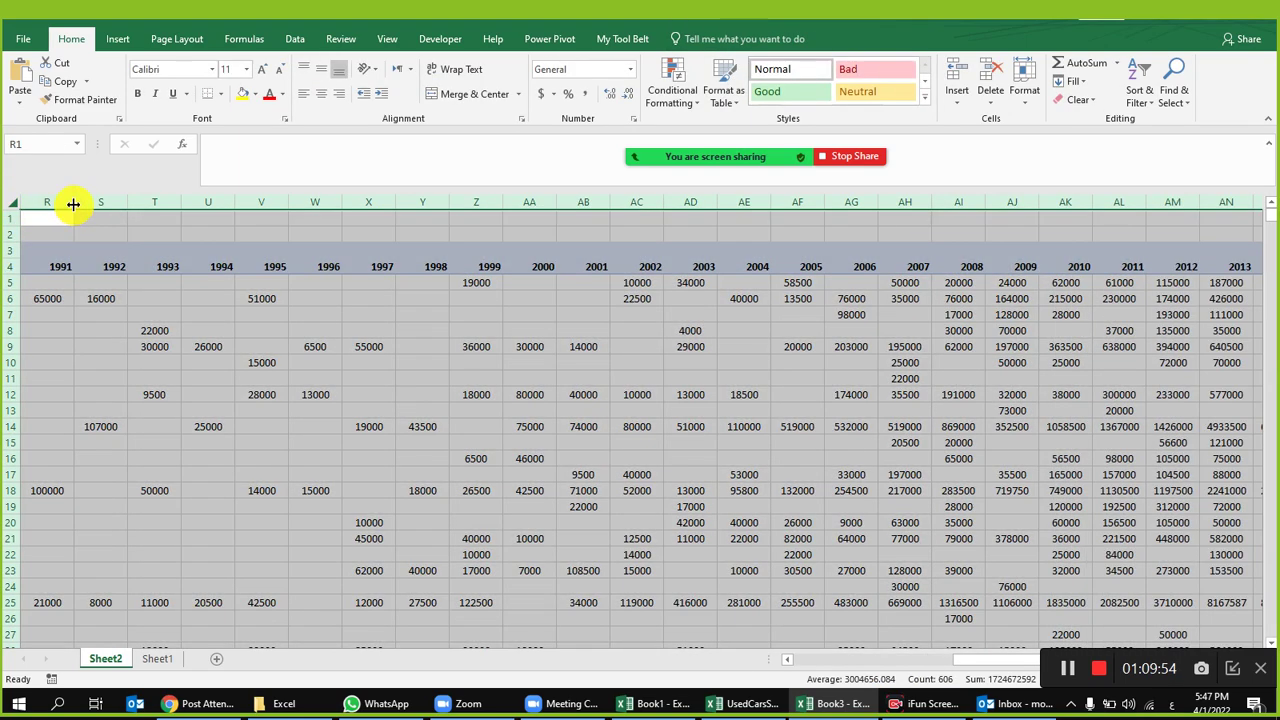
{"action": "double_click", "coordinate": [73, 202]}
{"action": "left_click", "coordinate": [668, 346]}
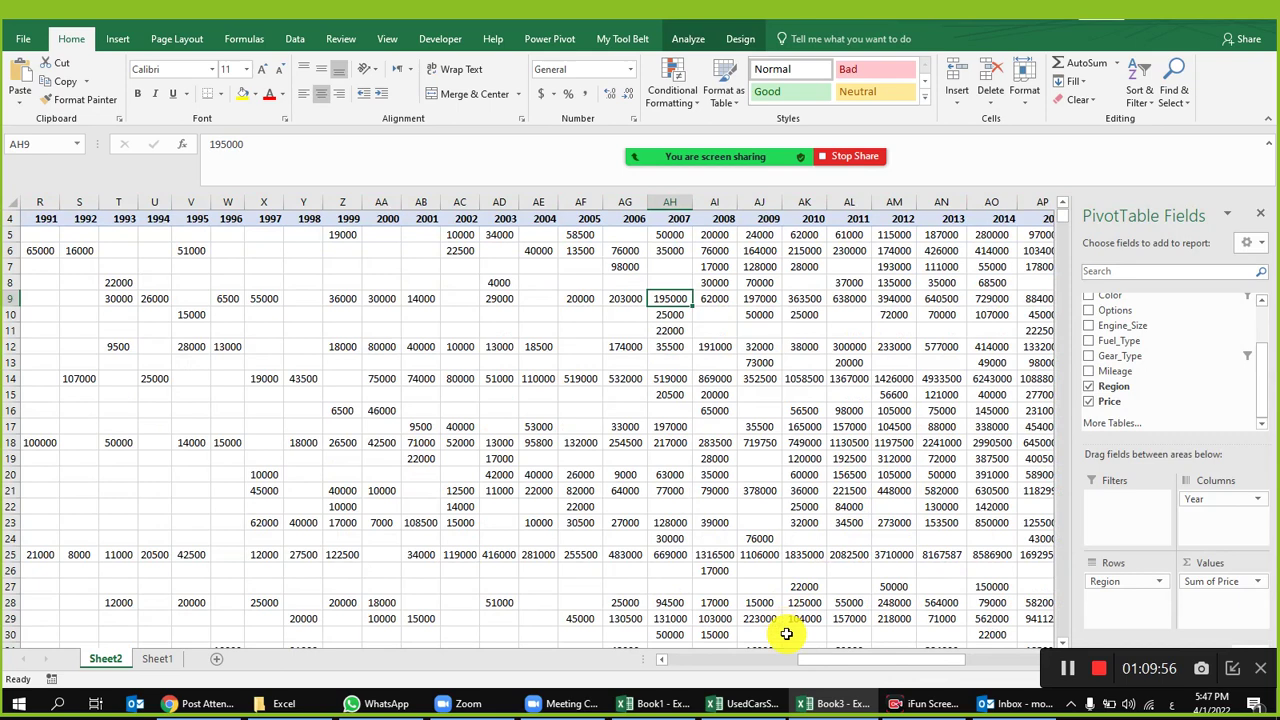
{"action": "left_click_drag", "start_coordinate": [849, 662], "coordinate": [506, 580]}
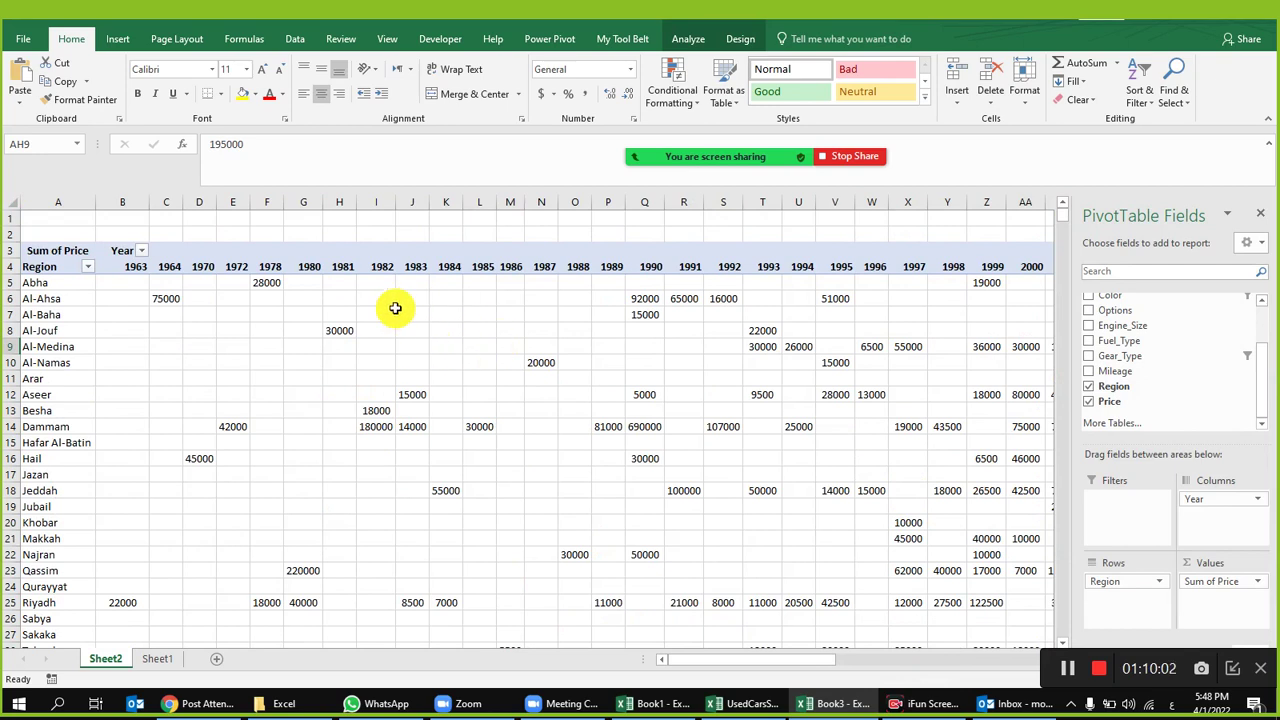
Step: Insert Year, Color and Gear_Type slicers for the pivot table
{"action": "left_click", "coordinate": [376, 314]}
{"action": "left_click", "coordinate": [695, 40]}
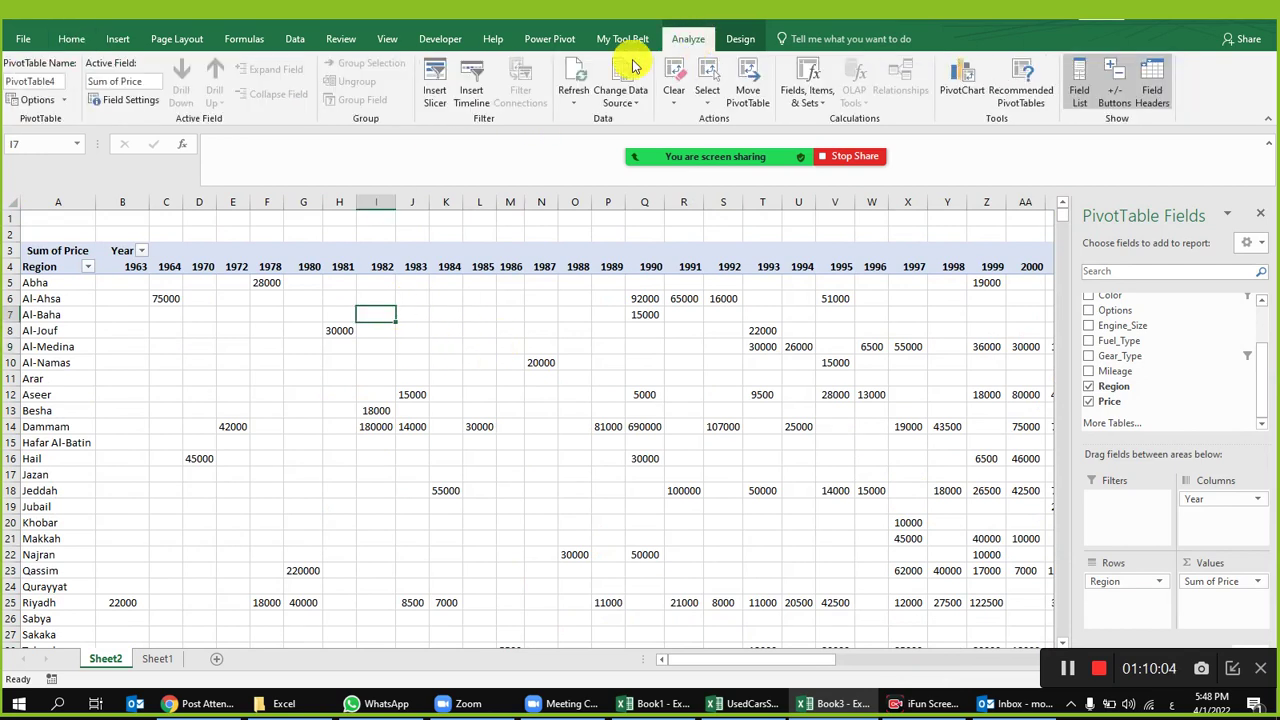
{"action": "left_click", "coordinate": [434, 80]}
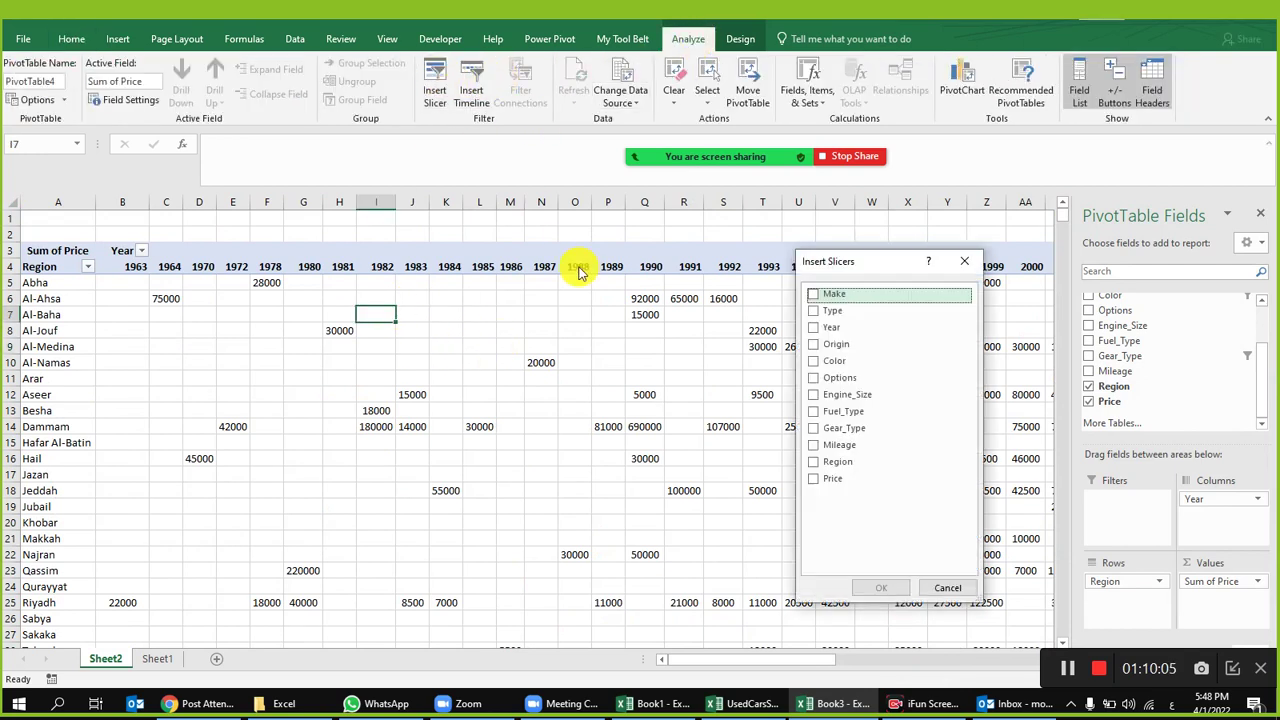
{"action": "left_click", "coordinate": [814, 327]}
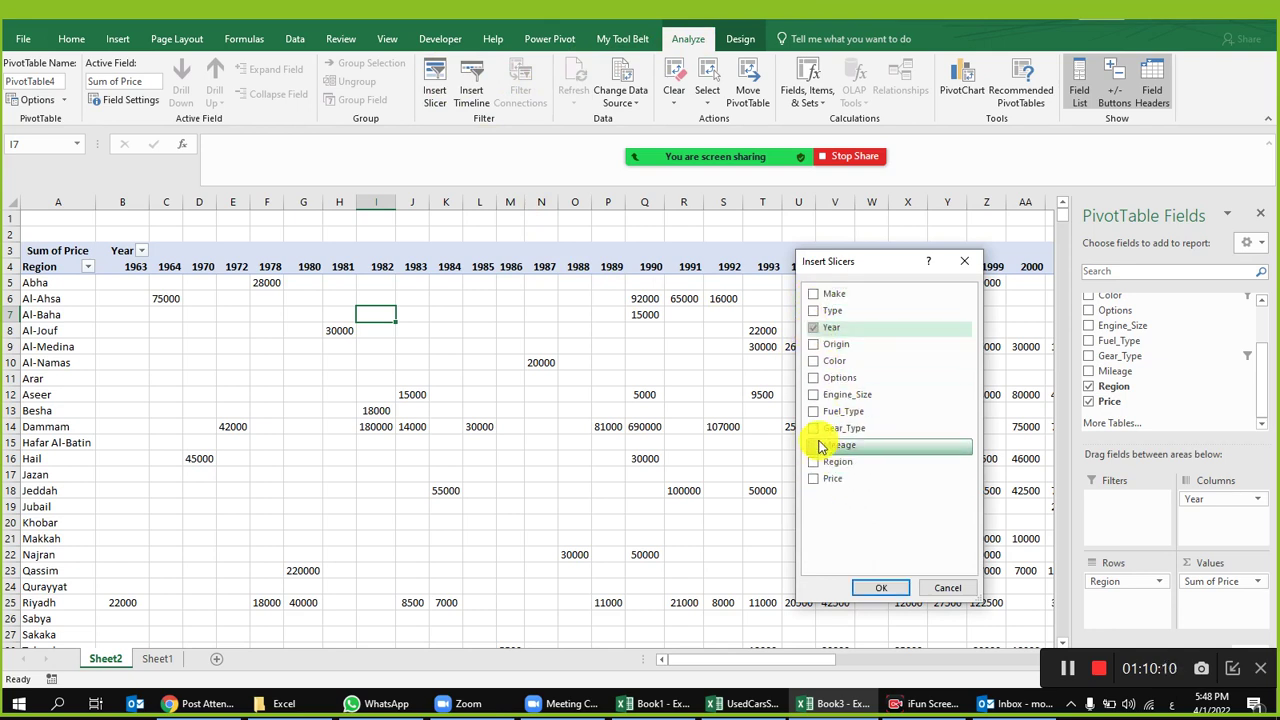
{"action": "left_click", "coordinate": [817, 366]}
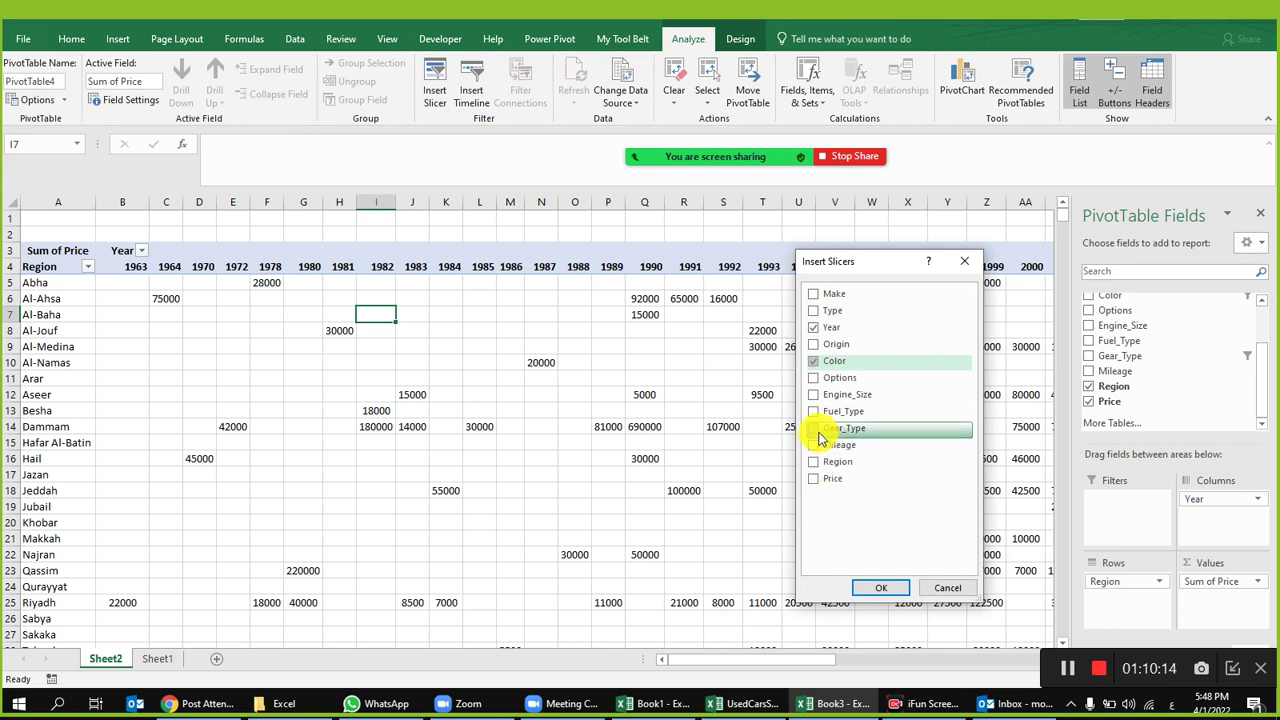
{"action": "left_click", "coordinate": [820, 432]}
{"action": "left_click", "coordinate": [870, 588]}
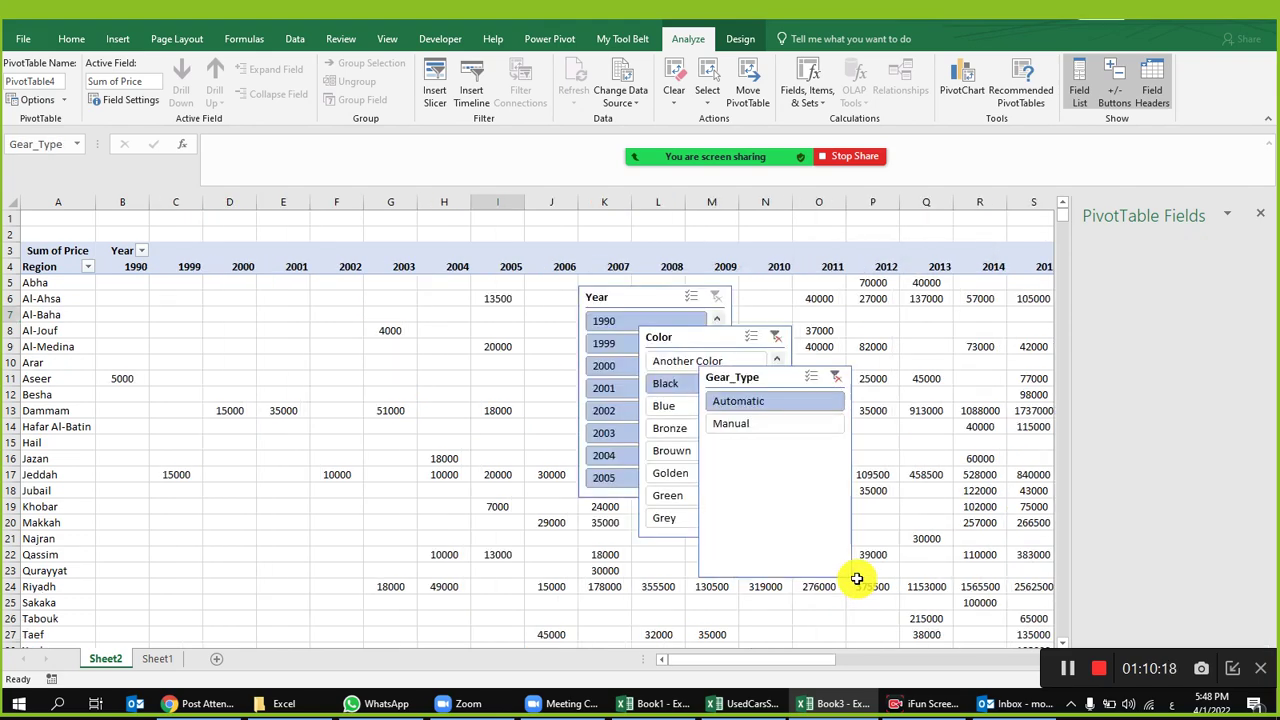
Step: Group the three slicers together and filter Gear_Type to Manual
{"action": "left_click_drag", "start_coordinate": [587, 244], "coordinate": [549, 237]}
{"action": "left_click_drag", "start_coordinate": [666, 337], "coordinate": [702, 234]}
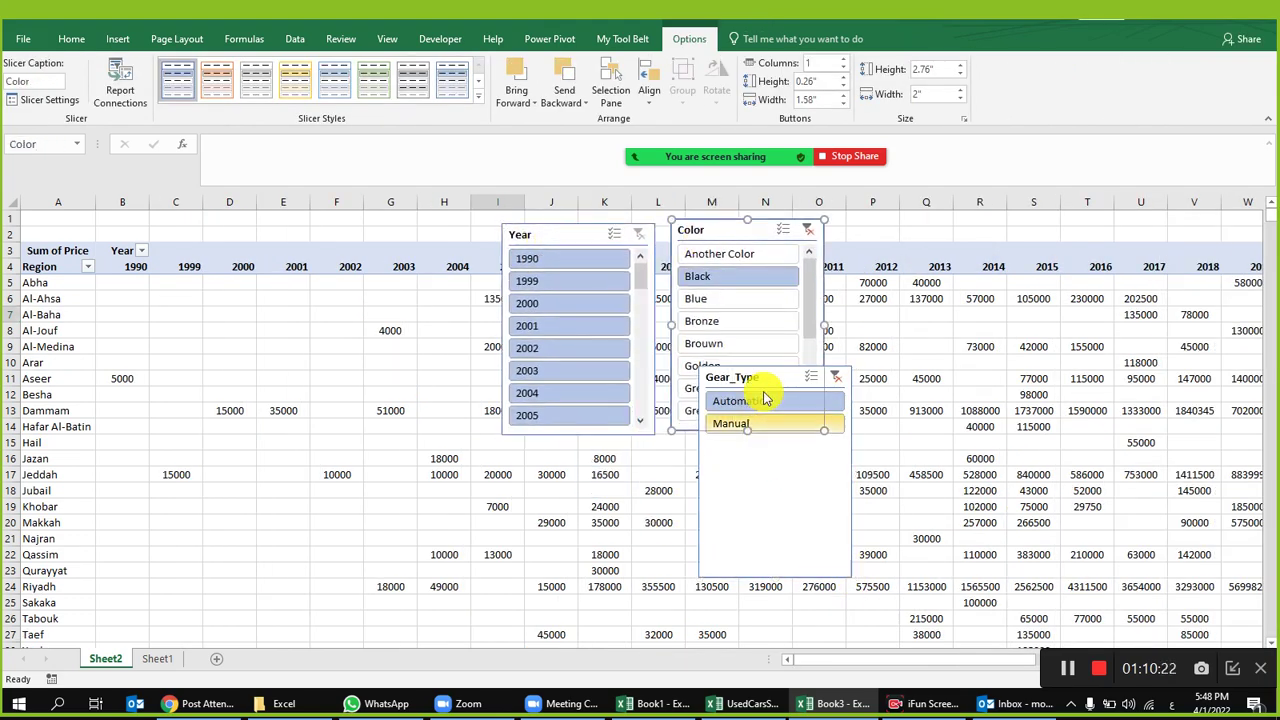
{"action": "left_click_drag", "start_coordinate": [808, 376], "coordinate": [869, 256]}
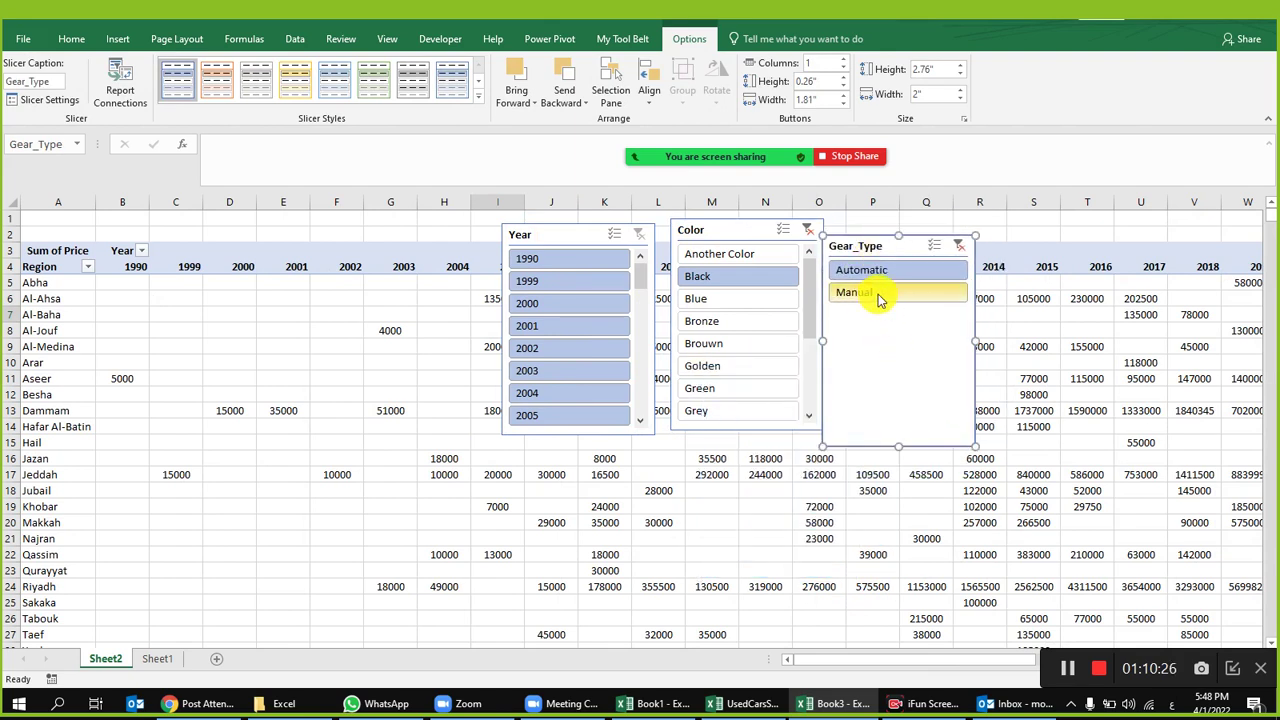
{"action": "left_click", "coordinate": [879, 292]}
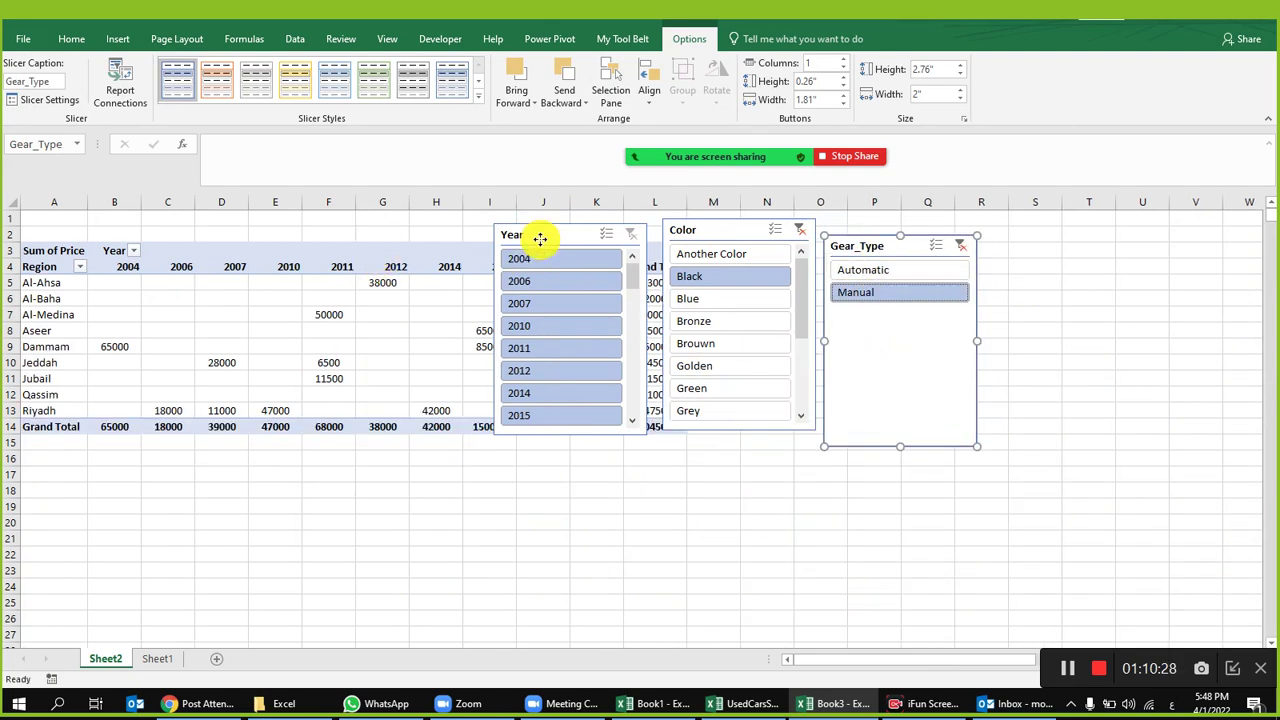
Step: Move the Year slicer to the far right and align Color beside it
{"action": "left_click_drag", "start_coordinate": [540, 240], "coordinate": [1080, 252]}
{"action": "left_click_drag", "start_coordinate": [743, 228], "coordinate": [806, 231]}
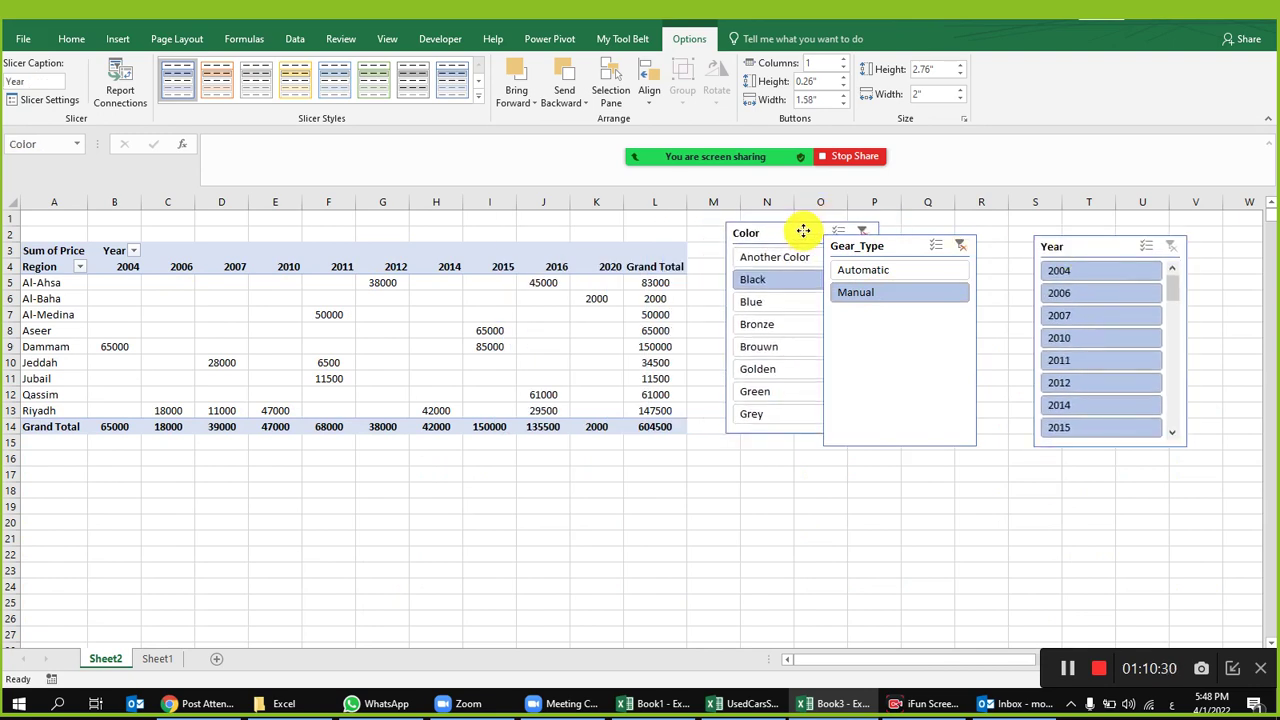
{"action": "left_click_drag", "start_coordinate": [908, 251], "coordinate": [959, 239]}
{"action": "left_click_drag", "start_coordinate": [1084, 252], "coordinate": [1092, 236]}
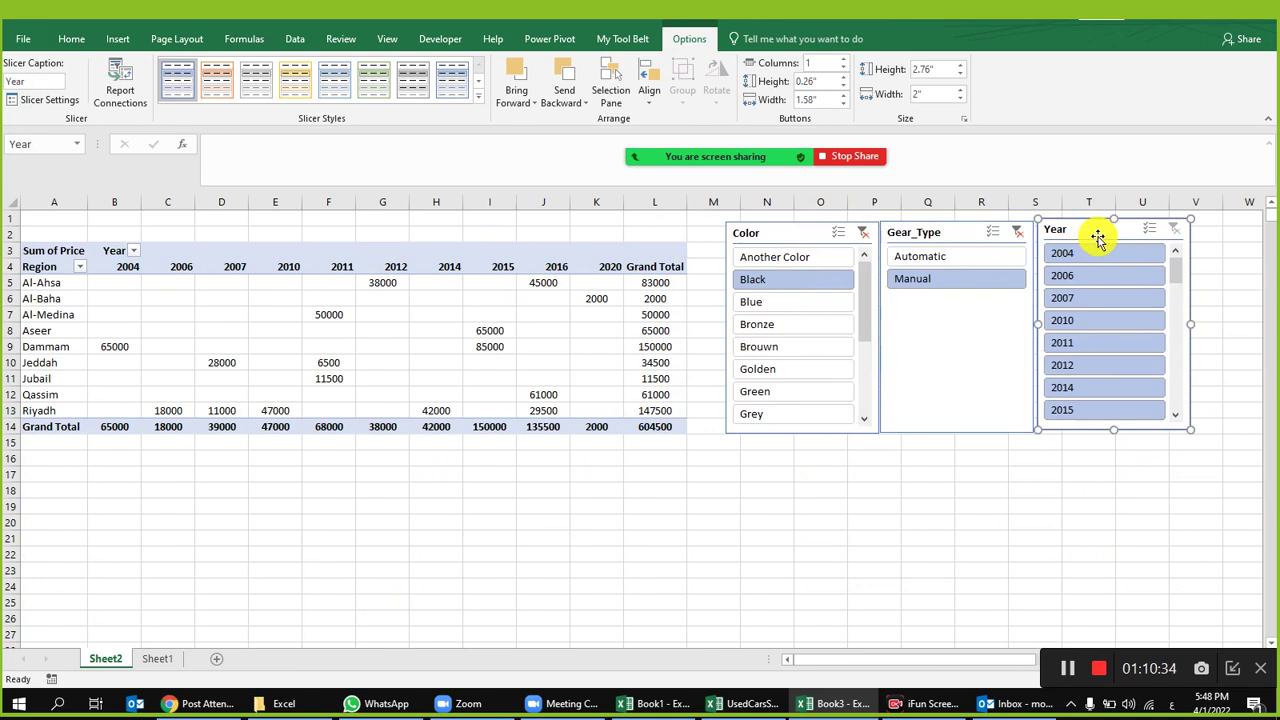
Step: Reset the Year slicer and narrow it to 2012
{"action": "left_click", "coordinate": [1086, 256]}
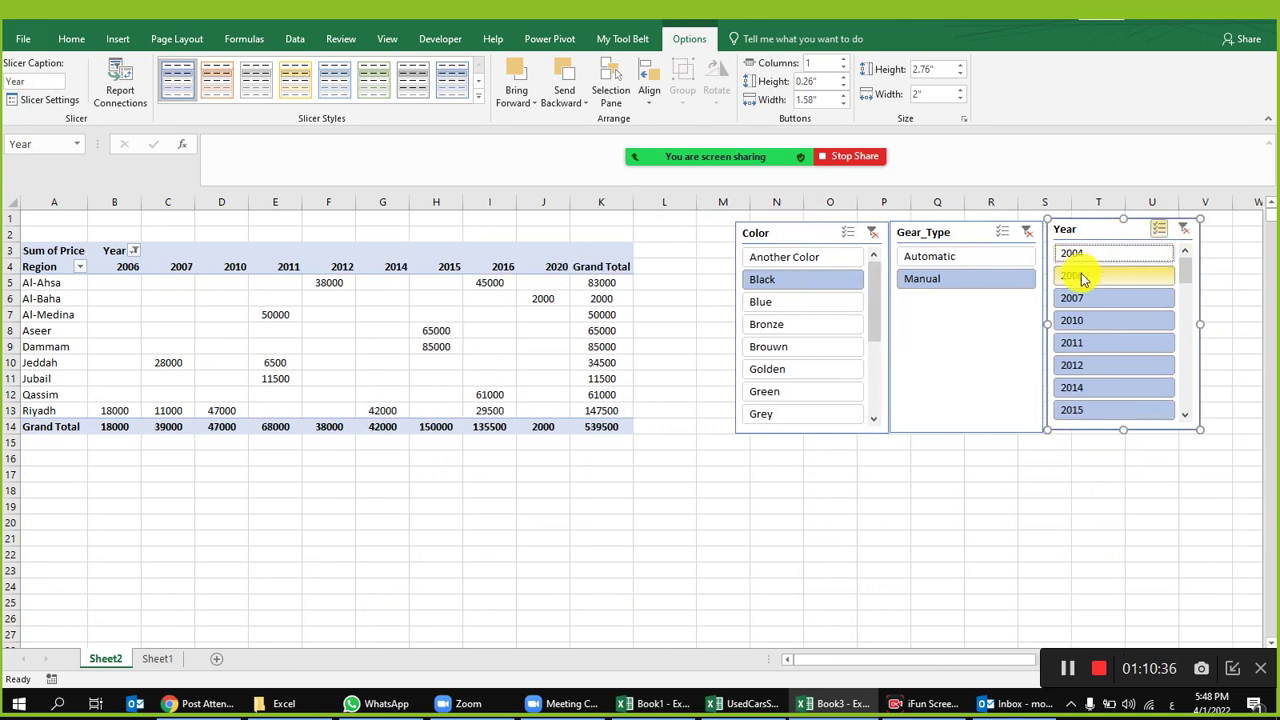
{"action": "left_click", "coordinate": [1179, 231]}
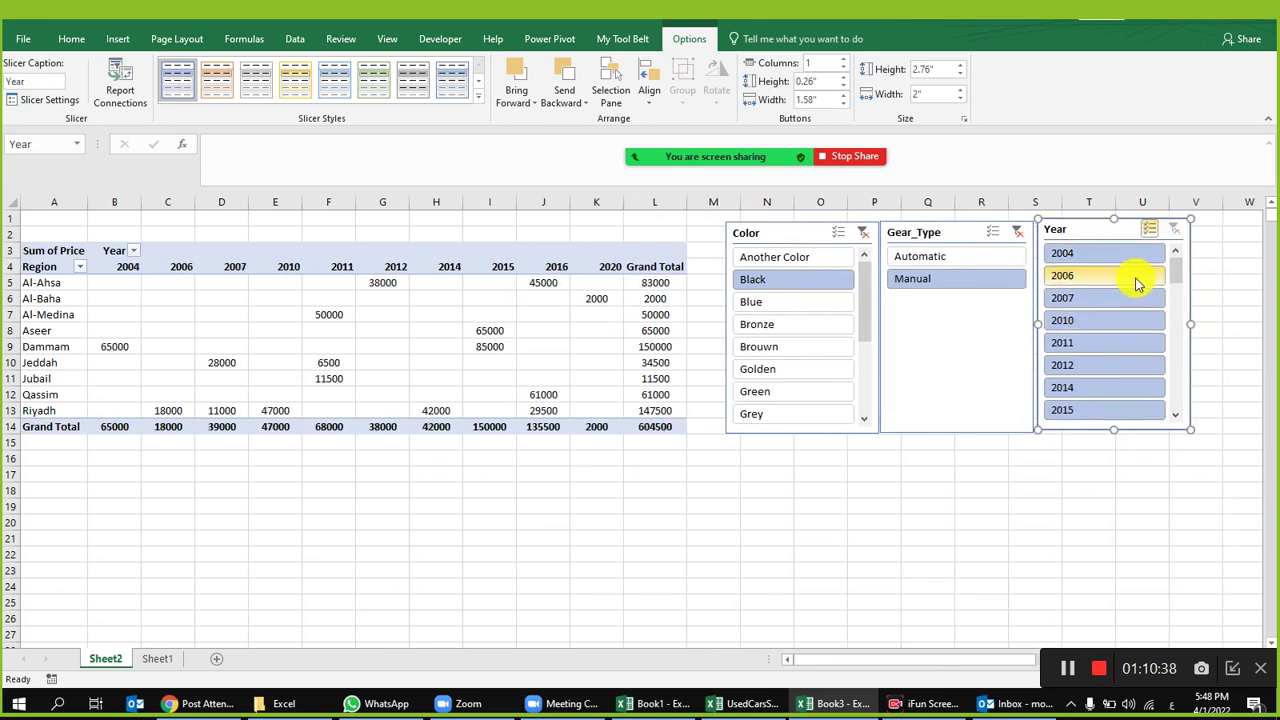
{"action": "left_click", "coordinate": [1137, 257]}
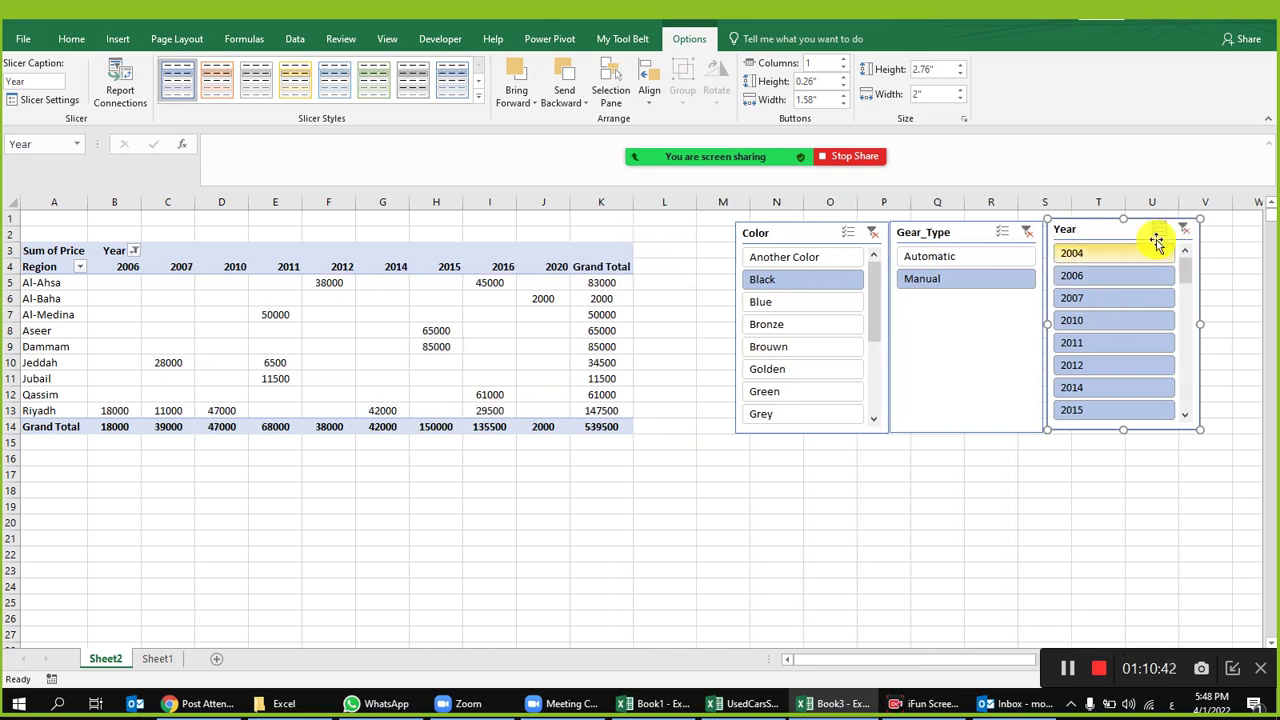
{"action": "left_click", "coordinate": [1140, 255]}
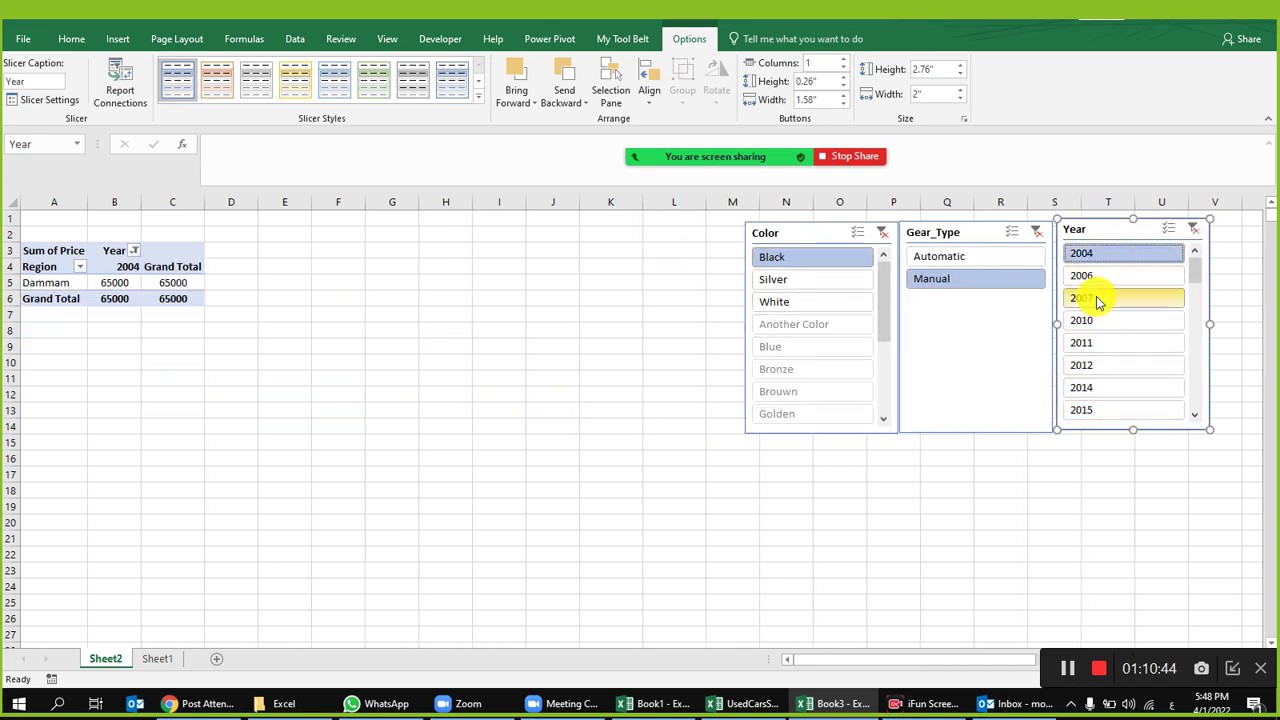
{"action": "left_click", "coordinate": [1096, 298]}
{"action": "left_click", "coordinate": [1102, 367]}
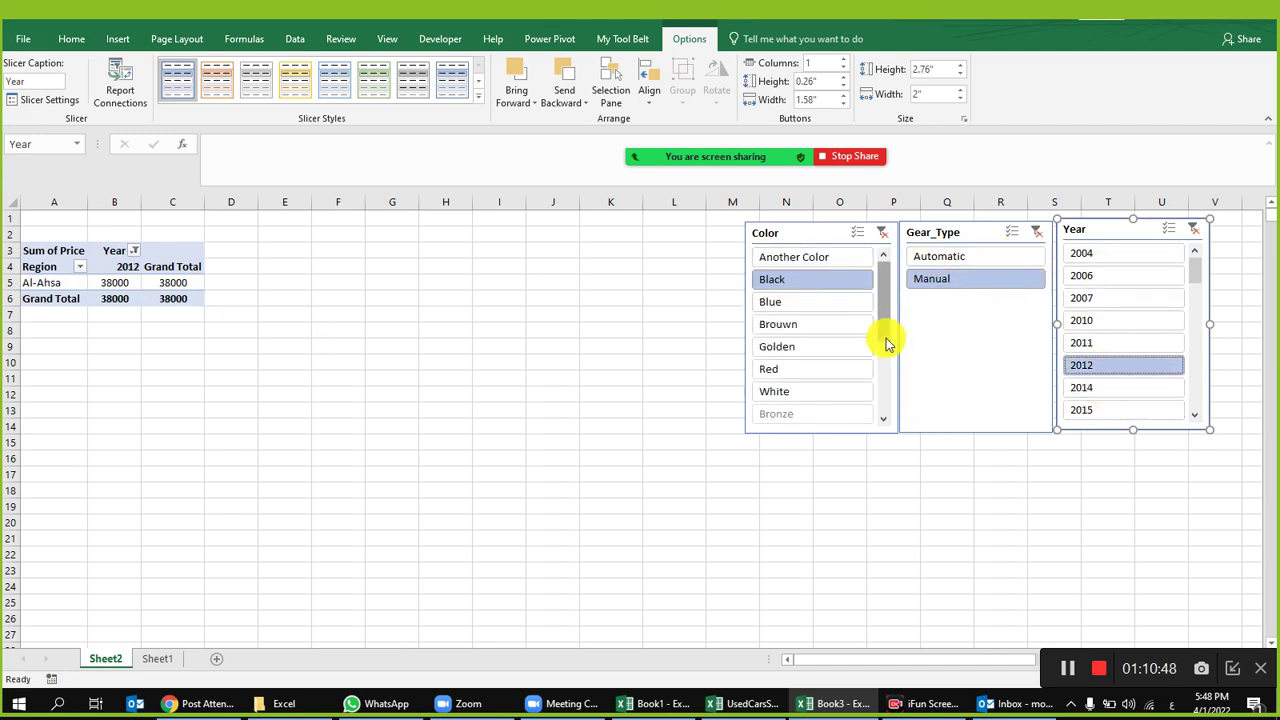
Step: Use Multi-Select in the Color slicer to pick Black and Red
{"action": "left_click", "coordinate": [881, 234]}
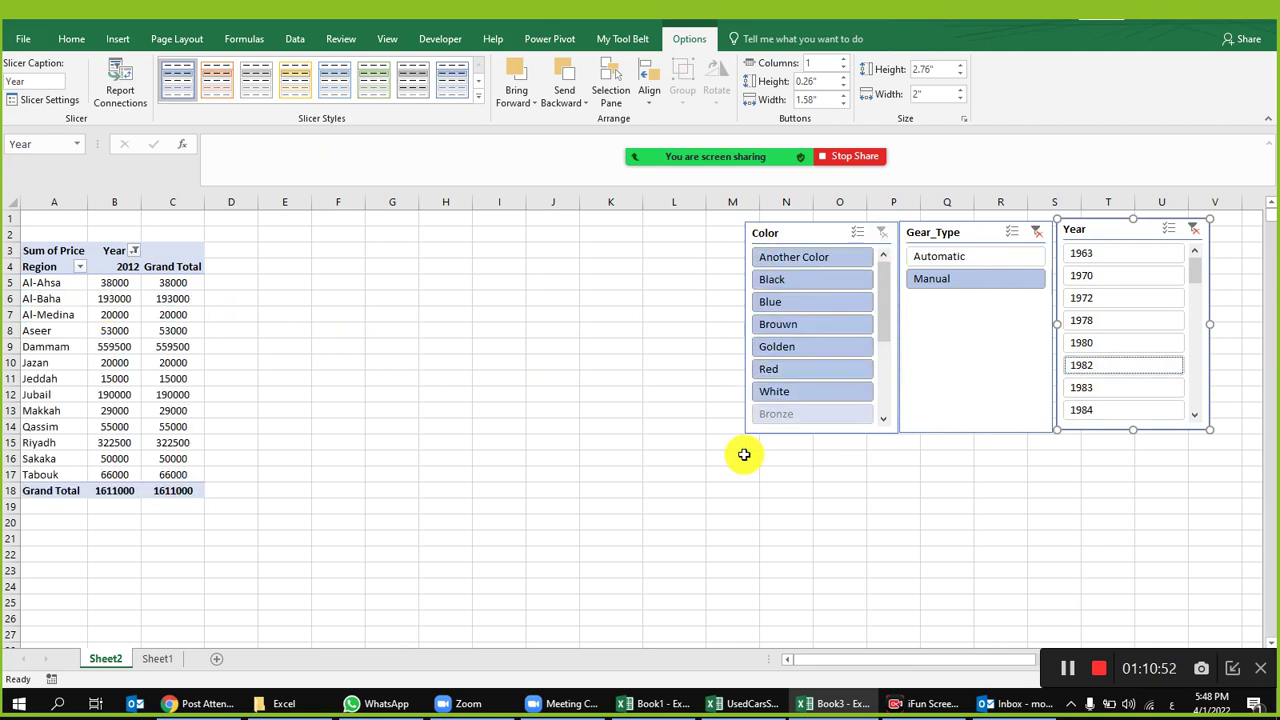
{"action": "left_click", "coordinate": [855, 256]}
{"action": "left_click", "coordinate": [857, 233]}
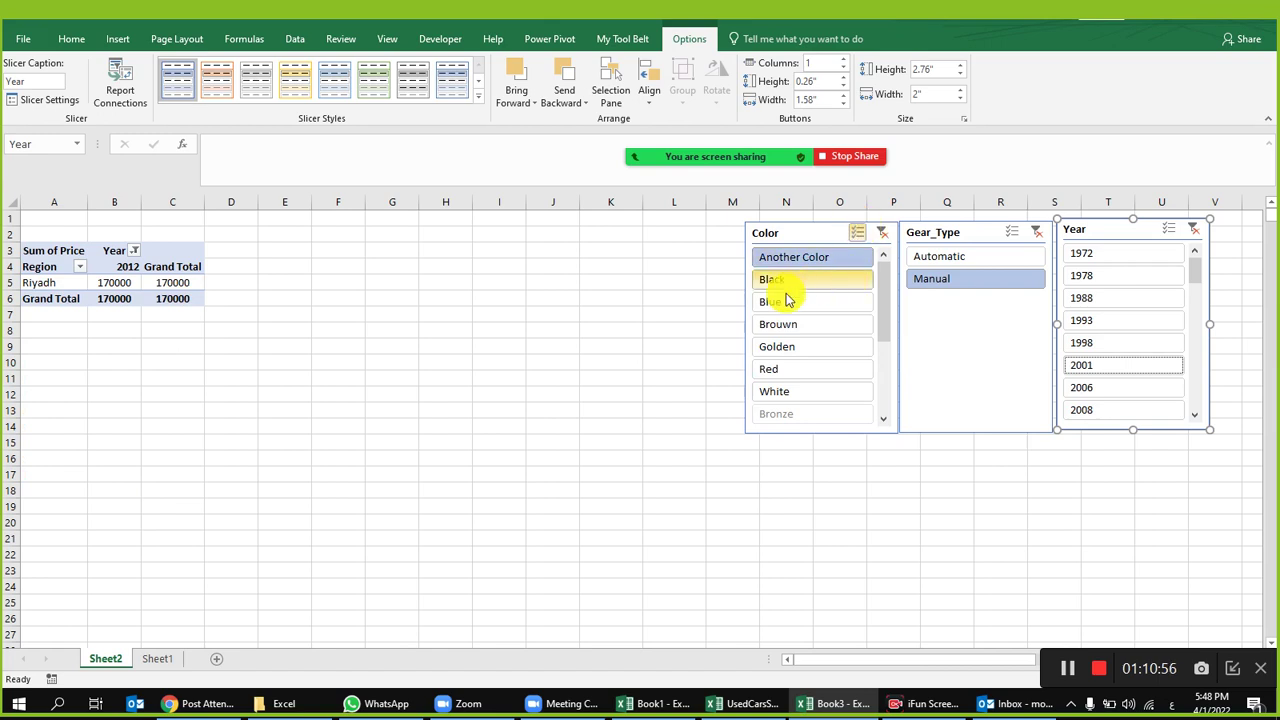
{"action": "left_click", "coordinate": [790, 279]}
{"action": "left_click", "coordinate": [826, 258]}
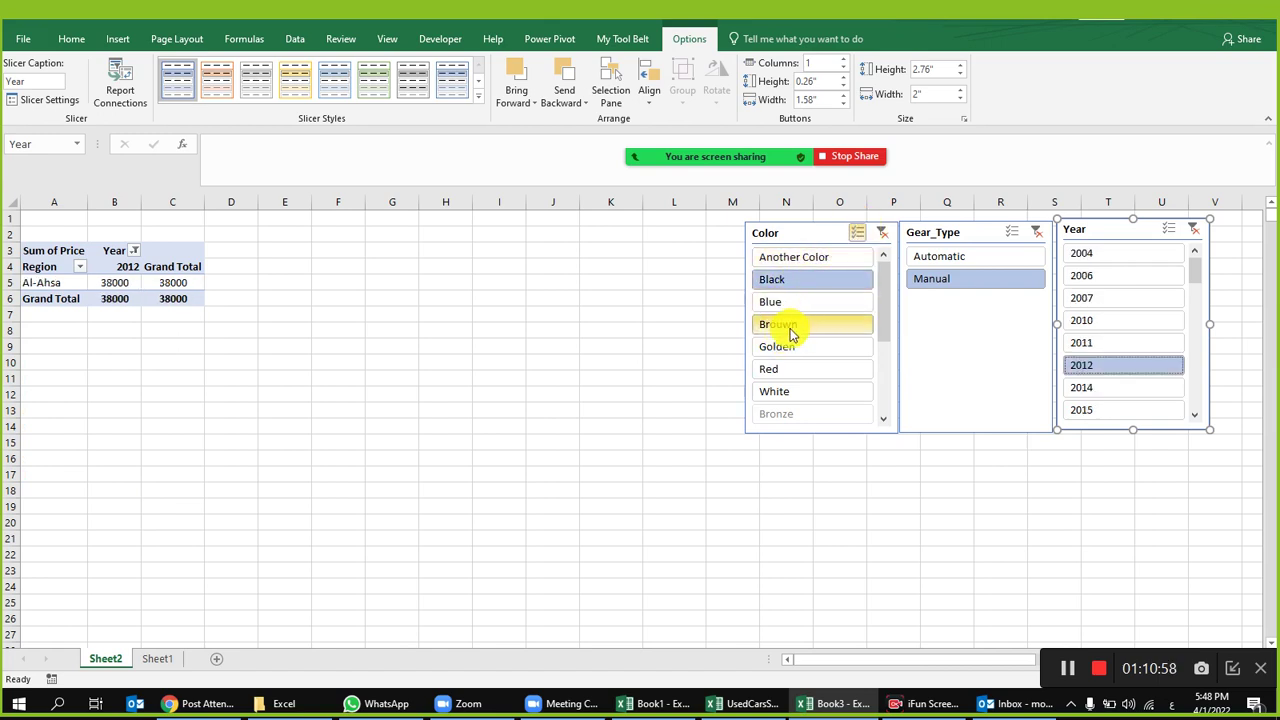
{"action": "left_click", "coordinate": [786, 369]}
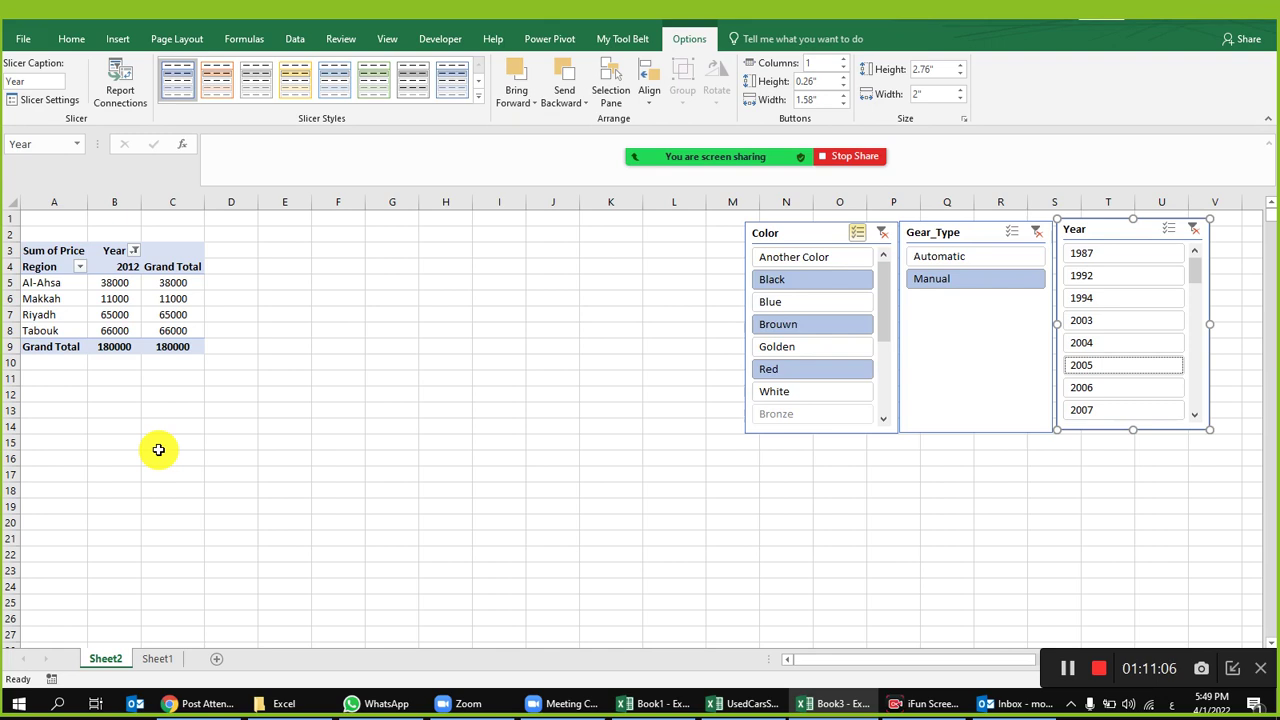
{"action": "mouse_move", "coordinate": [770, 162]}
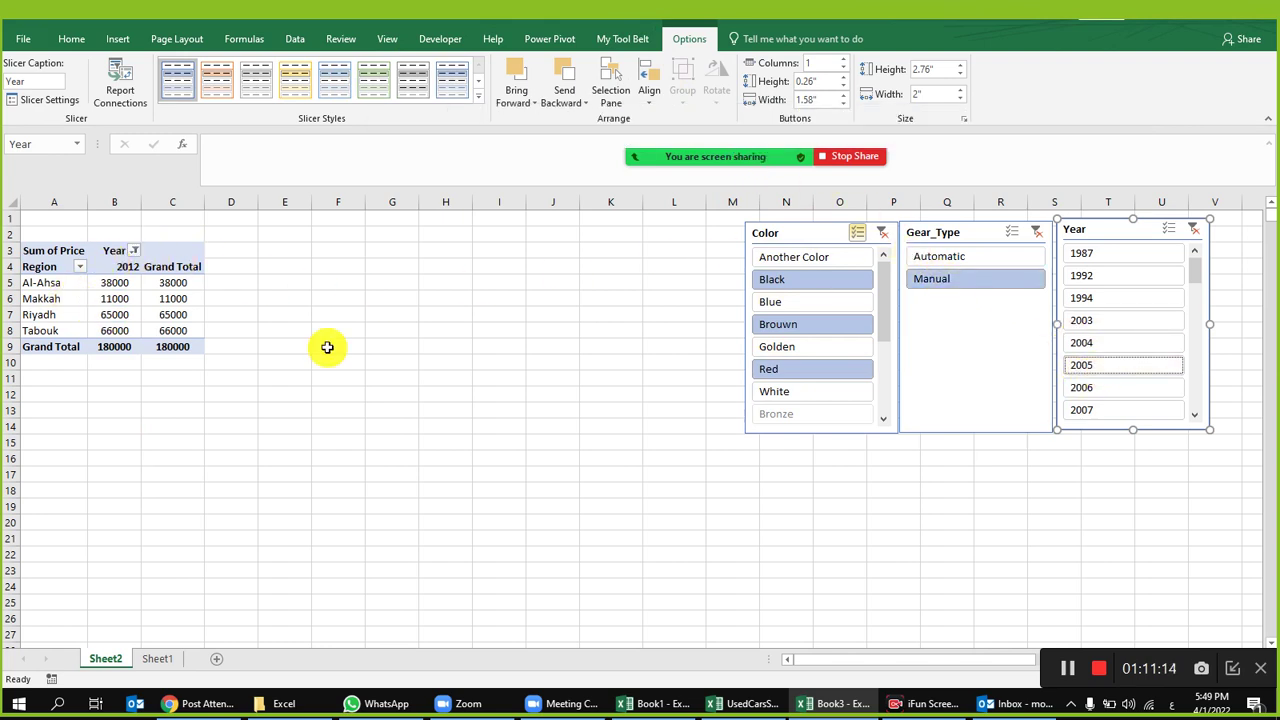
Step: Add 1994, 2004 and 2006 to the Year selection with Multi-Select
{"action": "left_click", "coordinate": [1172, 233]}
{"action": "left_click", "coordinate": [1100, 300]}
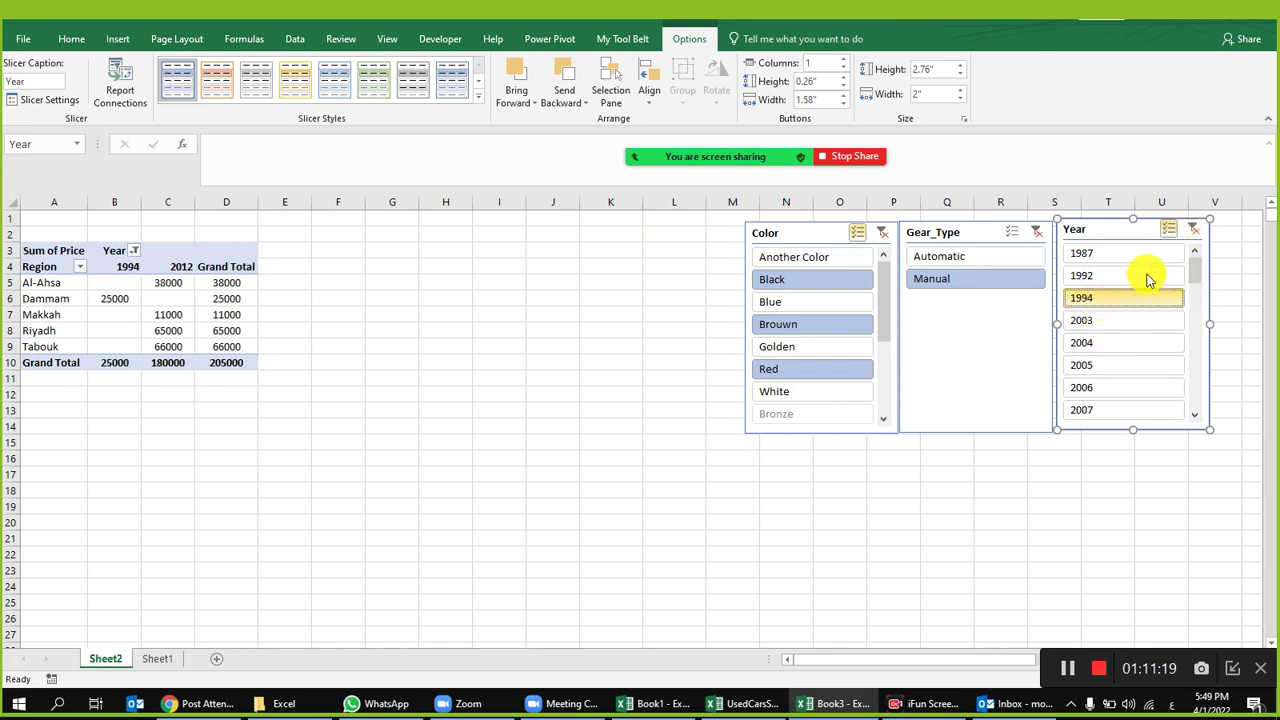
{"action": "left_click", "coordinate": [1097, 343]}
{"action": "left_click", "coordinate": [1088, 390]}
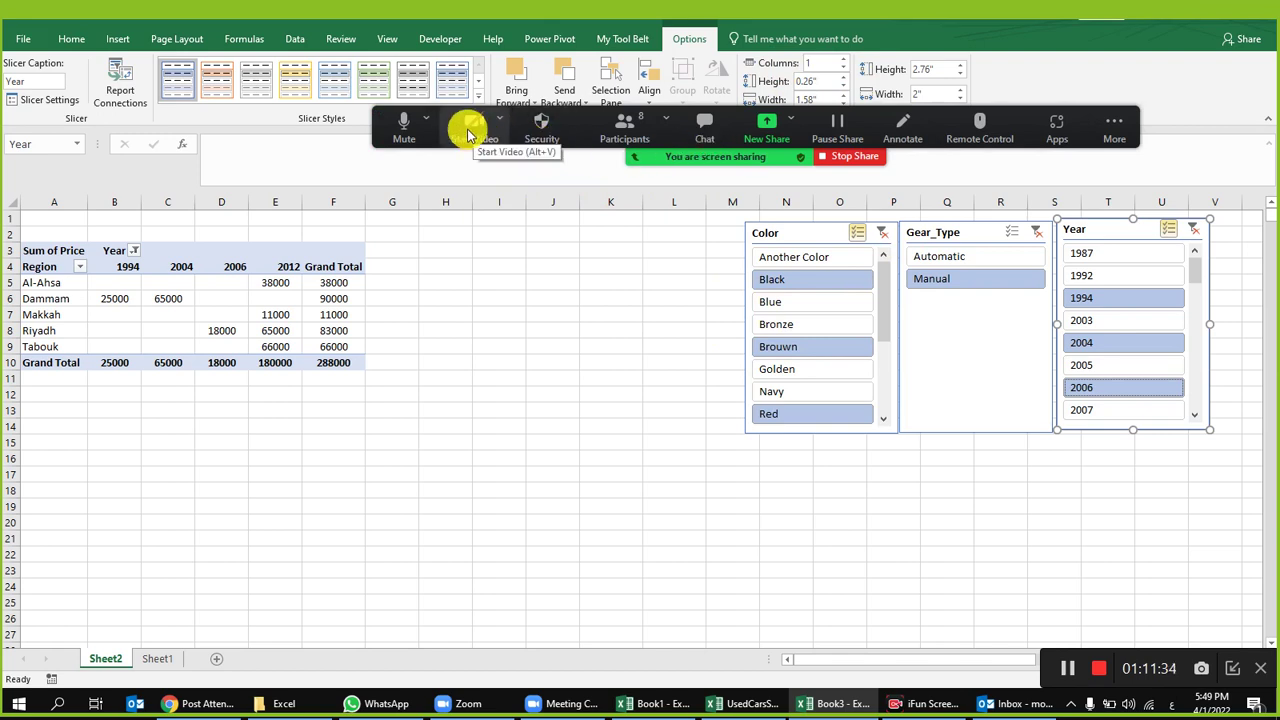
Step: Keep the Gear_Type filter on Manual and turn on the meeting camera
{"action": "left_click", "coordinate": [952, 256]}
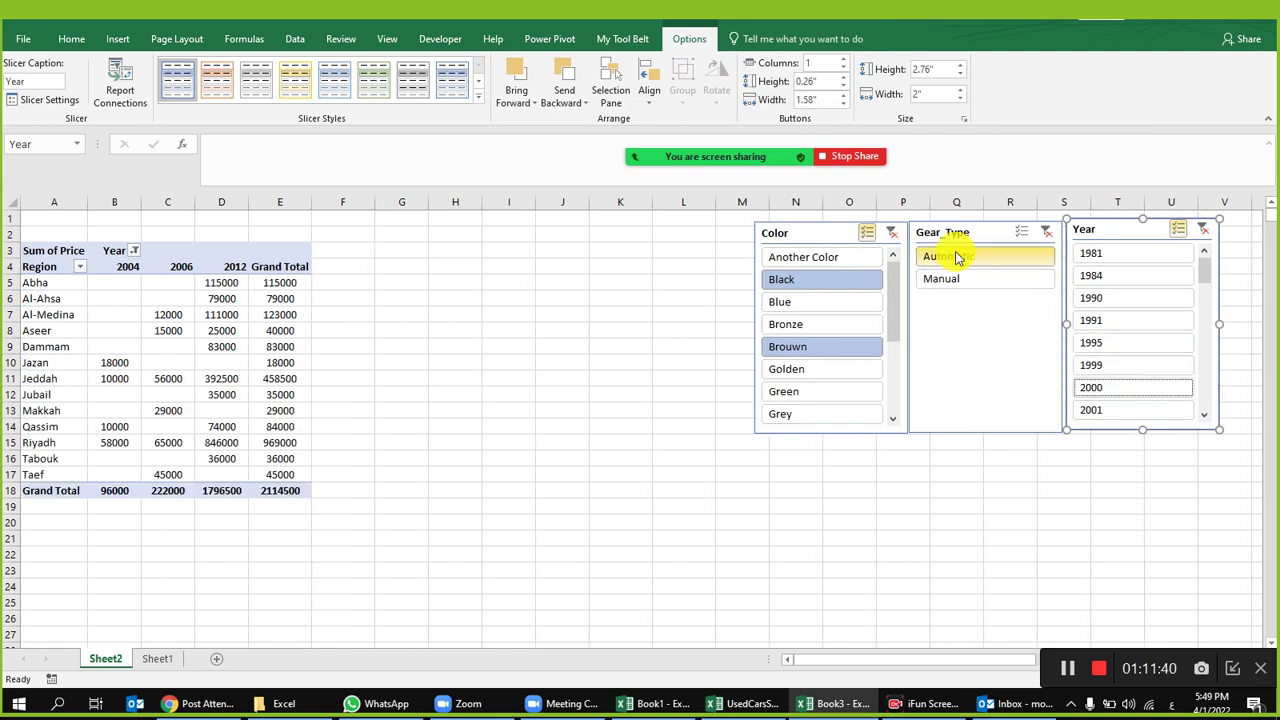
{"action": "left_click", "coordinate": [960, 280]}
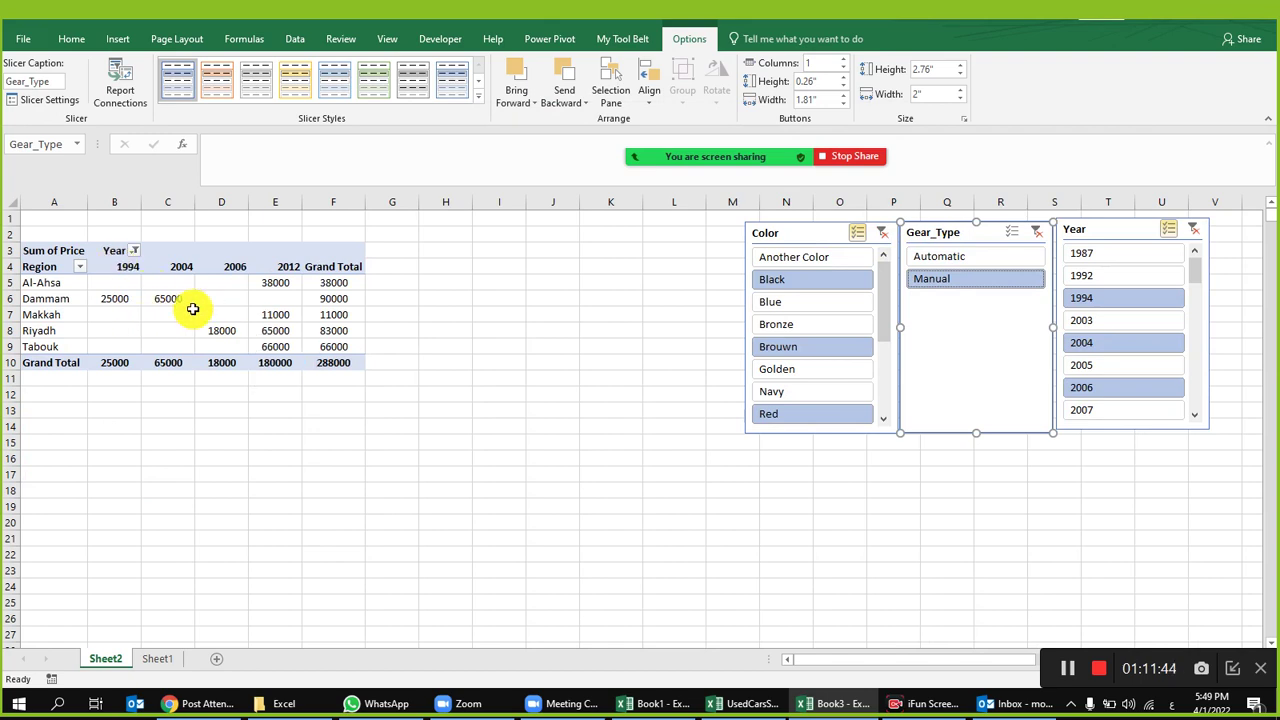
{"action": "mouse_move", "coordinate": [213, 308]}
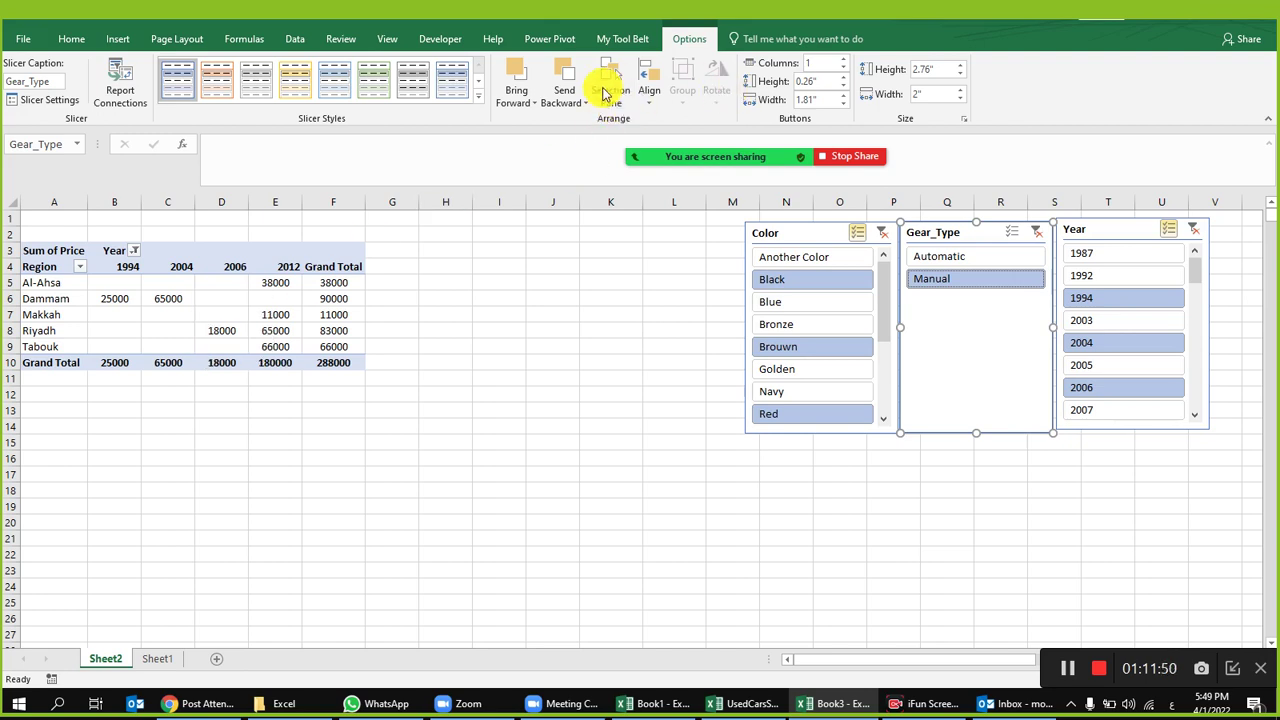
{"action": "left_click", "coordinate": [468, 128]}
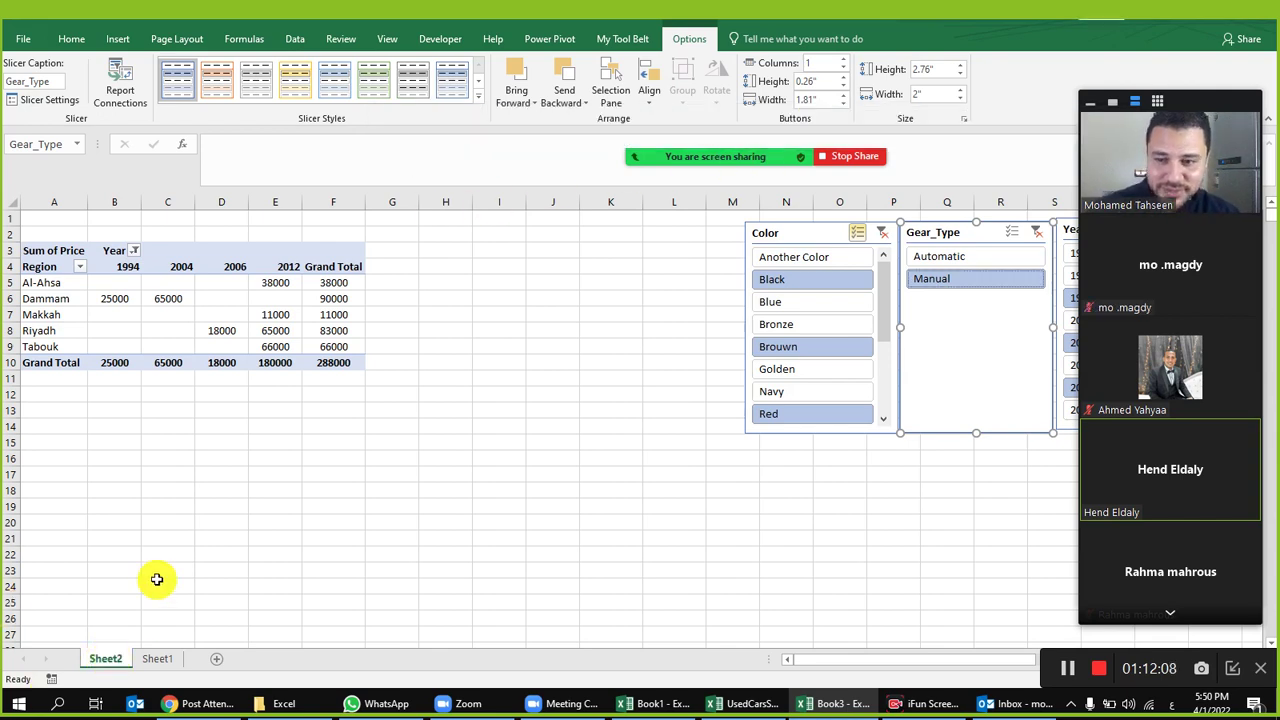
Step: Delete the Sheet2 worksheet
{"action": "left_click", "coordinate": [290, 471]}
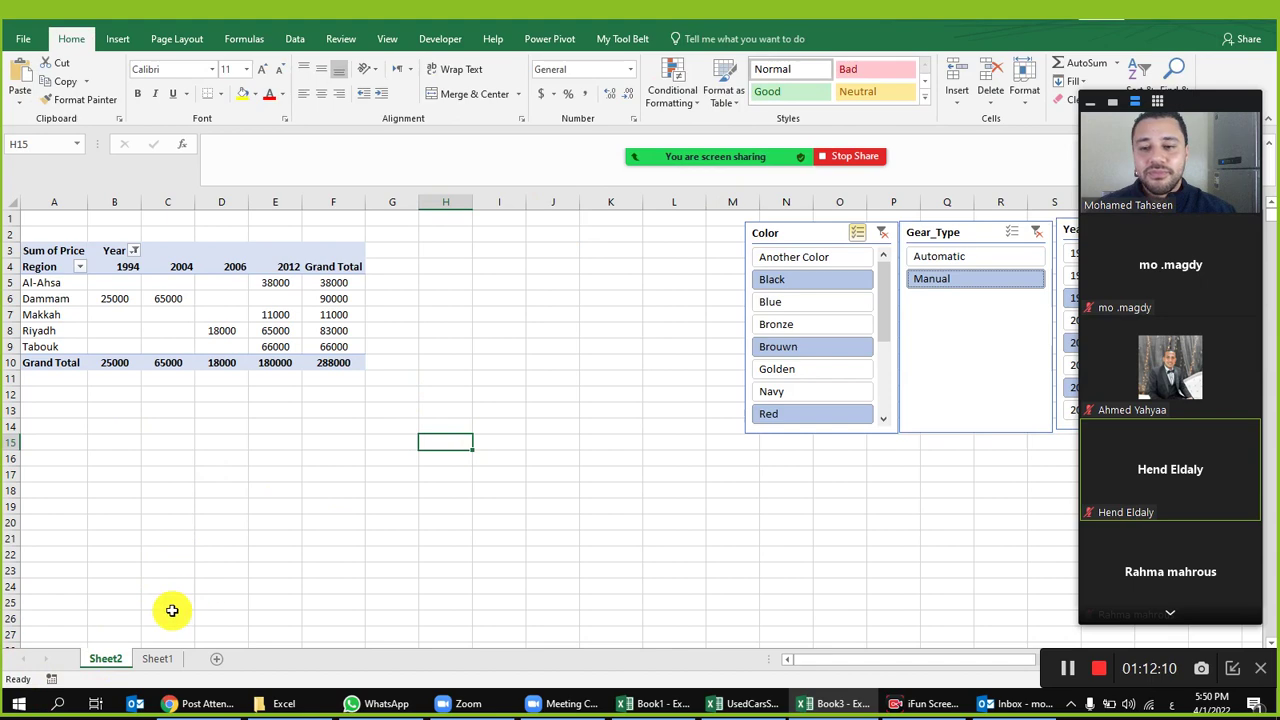
{"action": "right_click", "coordinate": [110, 662]}
{"action": "left_click", "coordinate": [163, 491]}
{"action": "left_click", "coordinate": [608, 394]}
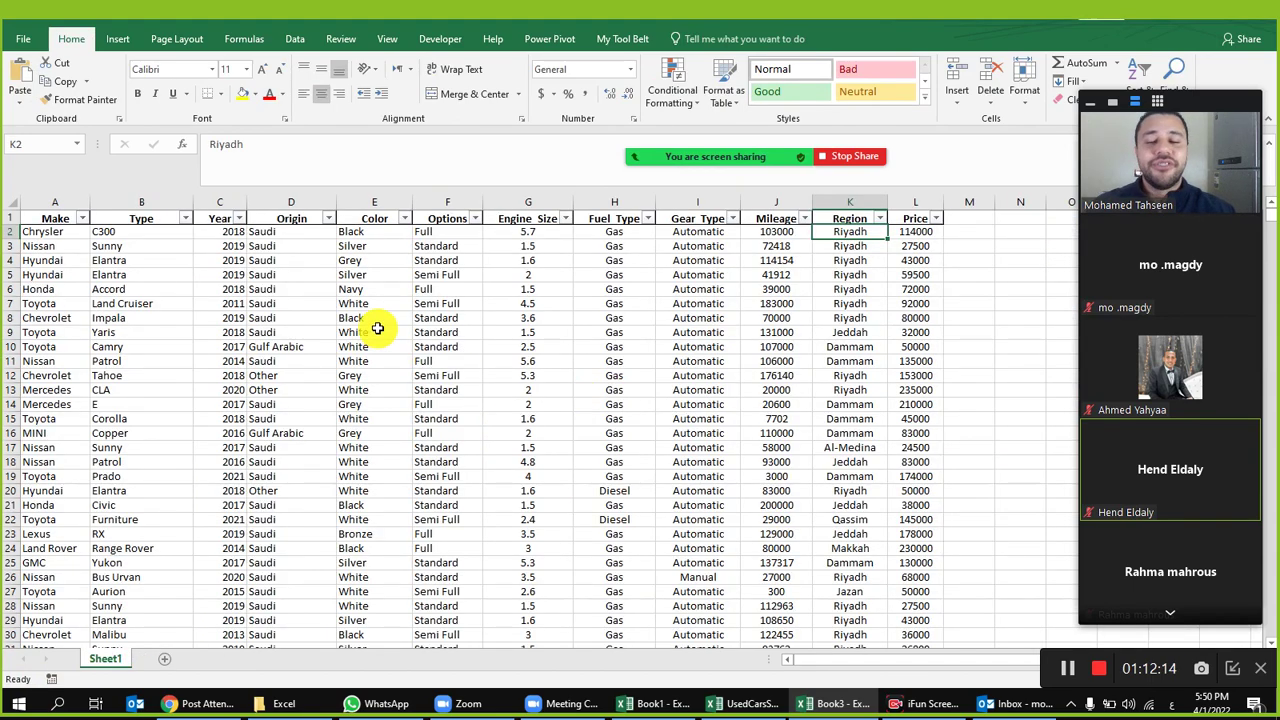
Step: Create a PivotTable from the car data on a new sheet
{"action": "left_click", "coordinate": [376, 332]}
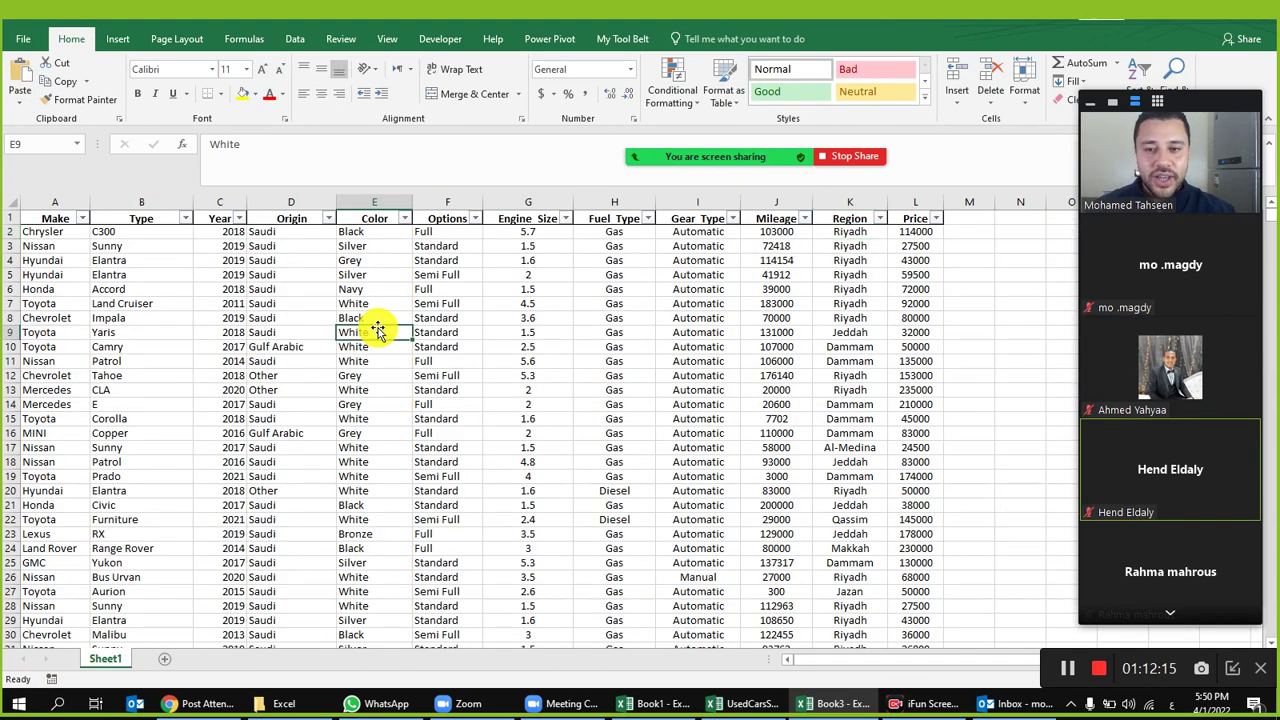
{"action": "left_click", "coordinate": [118, 38]}
{"action": "left_click", "coordinate": [28, 80]}
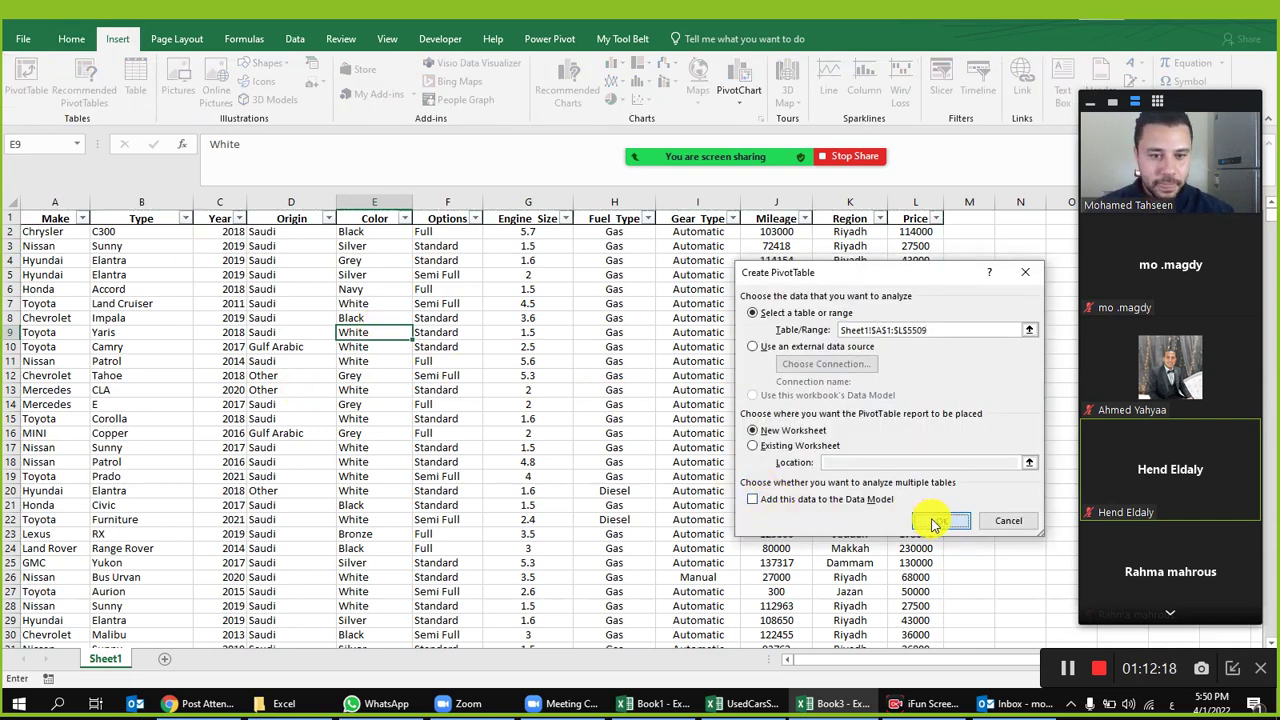
{"action": "left_click", "coordinate": [935, 521]}
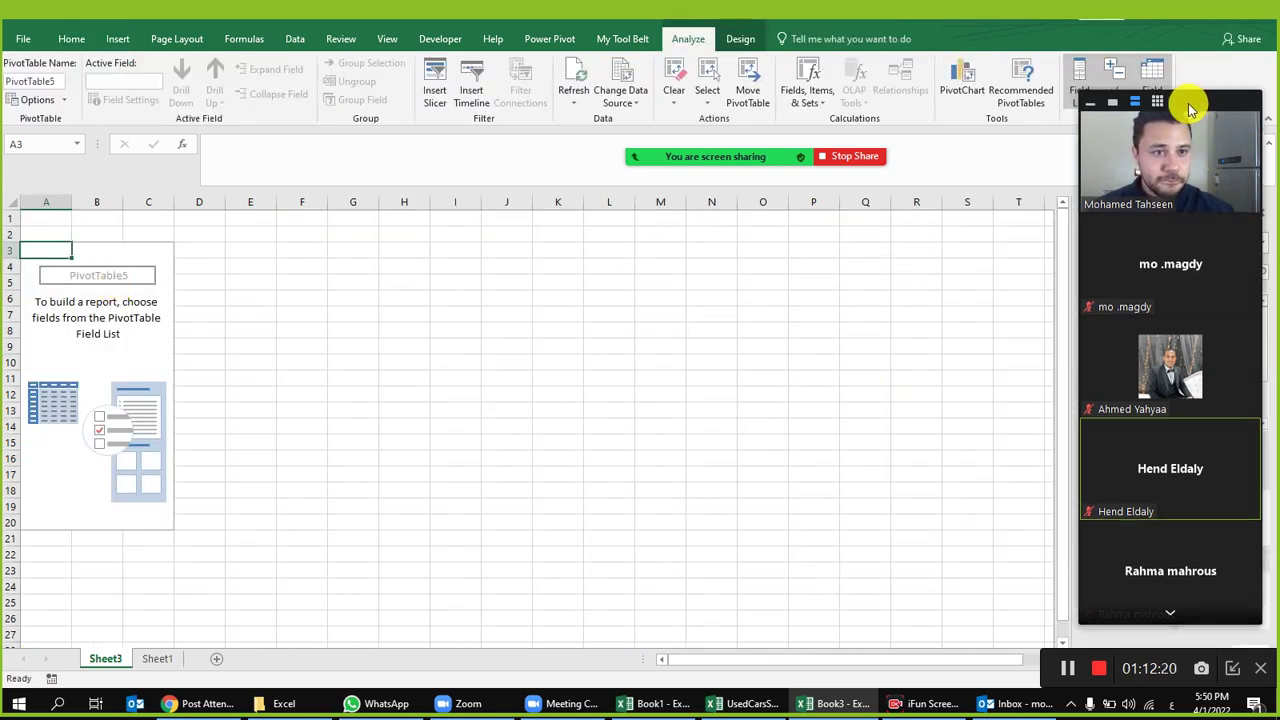
Step: Put Region in rows, Sum of Price in values and Year in columns
{"action": "left_click_drag", "start_coordinate": [1190, 108], "coordinate": [842, 106]}
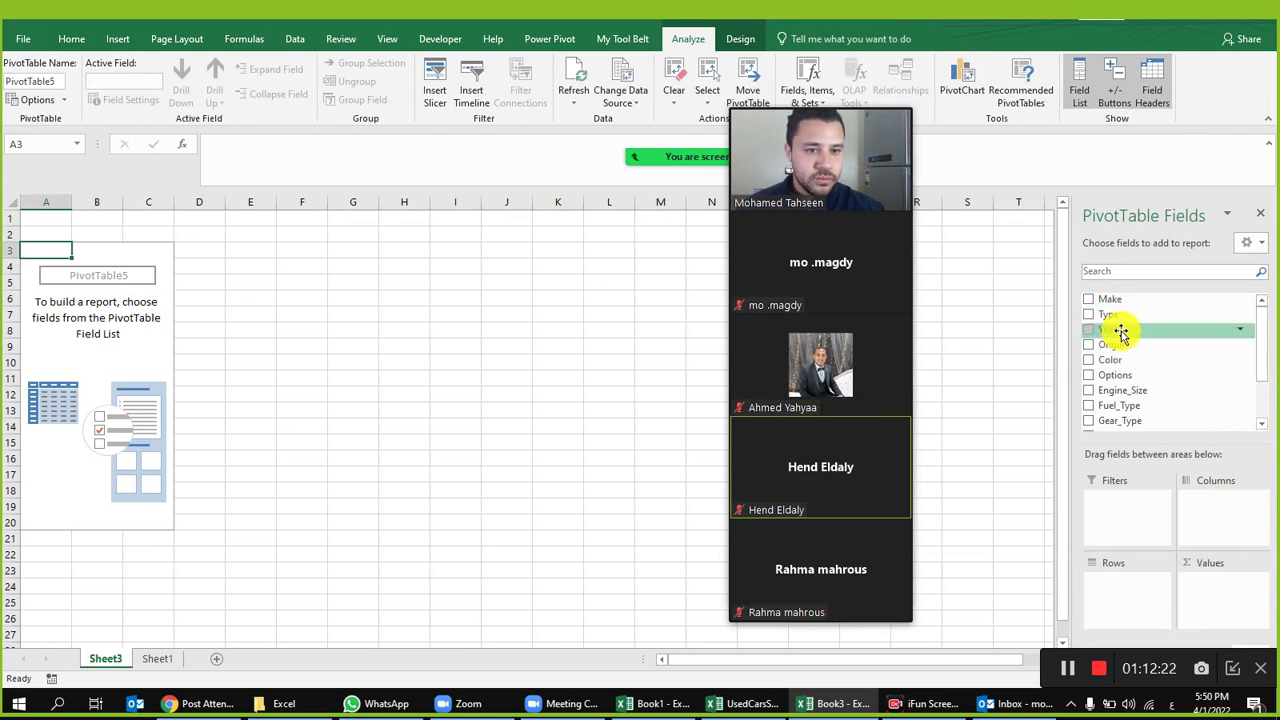
{"action": "scroll", "coordinate": [1120, 415], "scroll_direction": "down", "scroll_amount": 2}
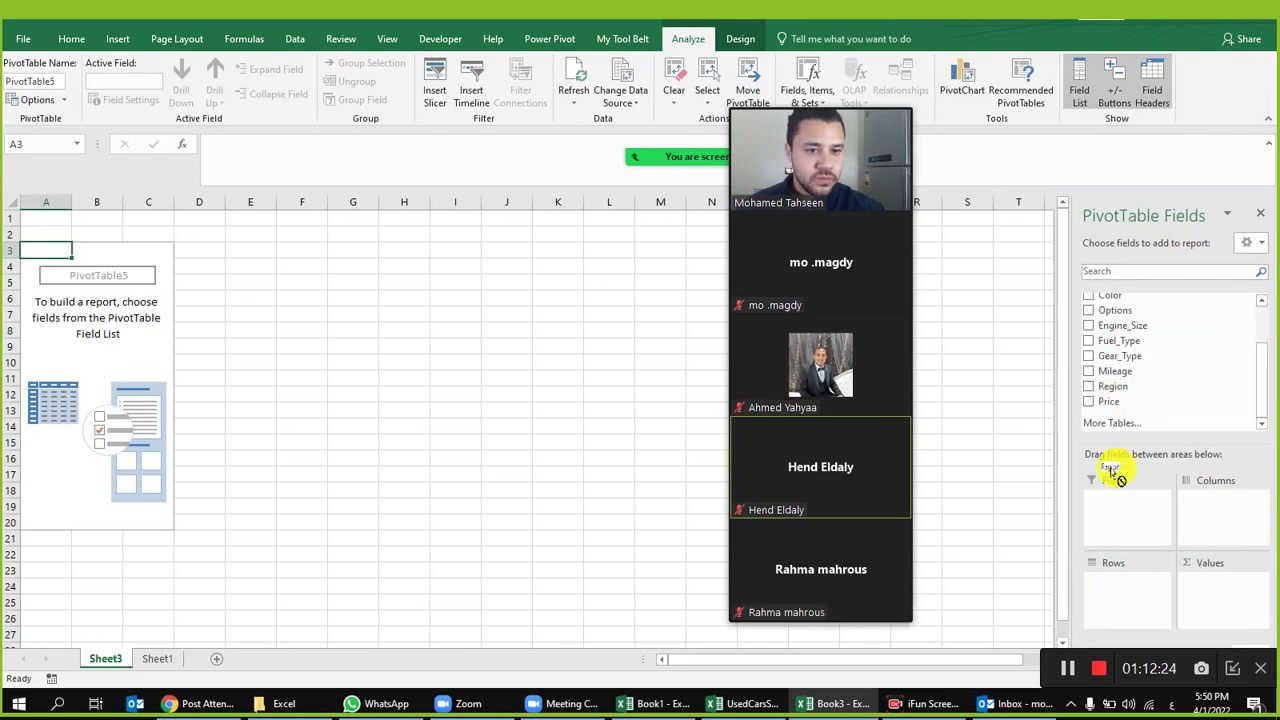
{"action": "left_click", "coordinate": [1158, 386]}
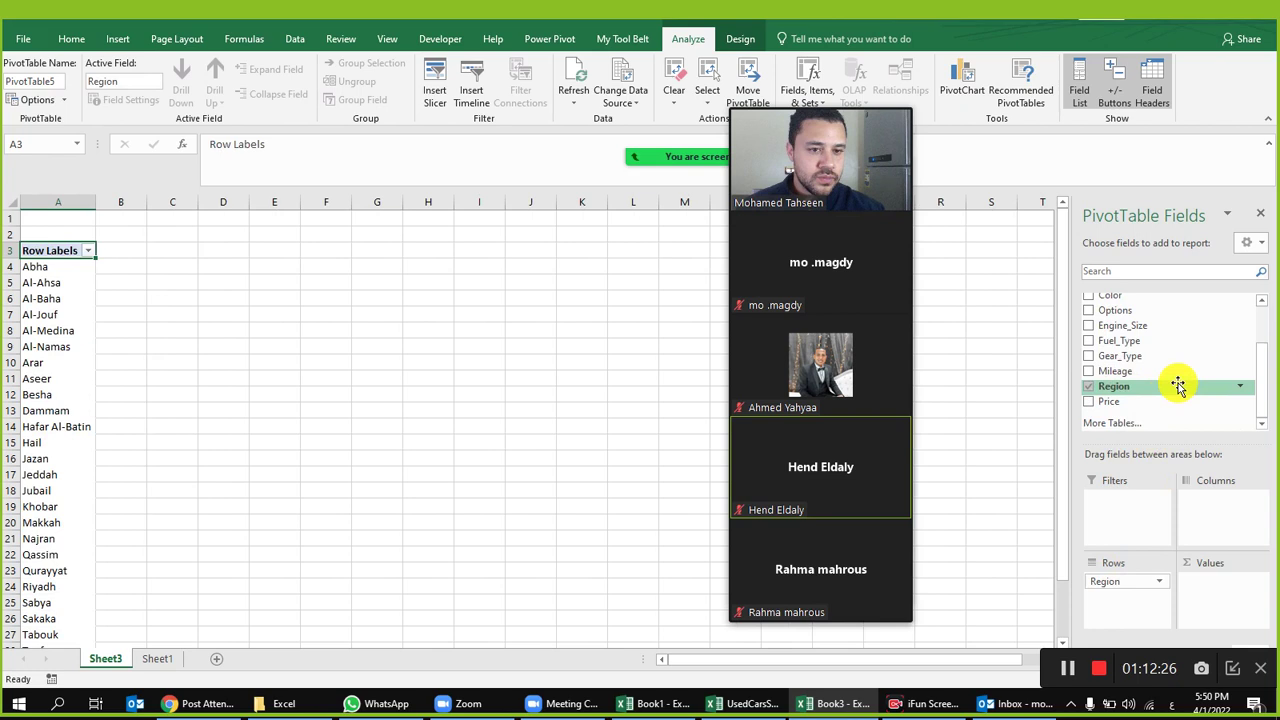
{"action": "scroll", "coordinate": [1160, 360], "scroll_direction": "up", "scroll_amount": 2}
{"action": "scroll", "coordinate": [1157, 423], "scroll_direction": "down", "scroll_amount": 2}
{"action": "left_click_drag", "start_coordinate": [1125, 401], "coordinate": [1195, 588]}
{"action": "scroll", "coordinate": [1142, 397], "scroll_direction": "up", "scroll_amount": 2}
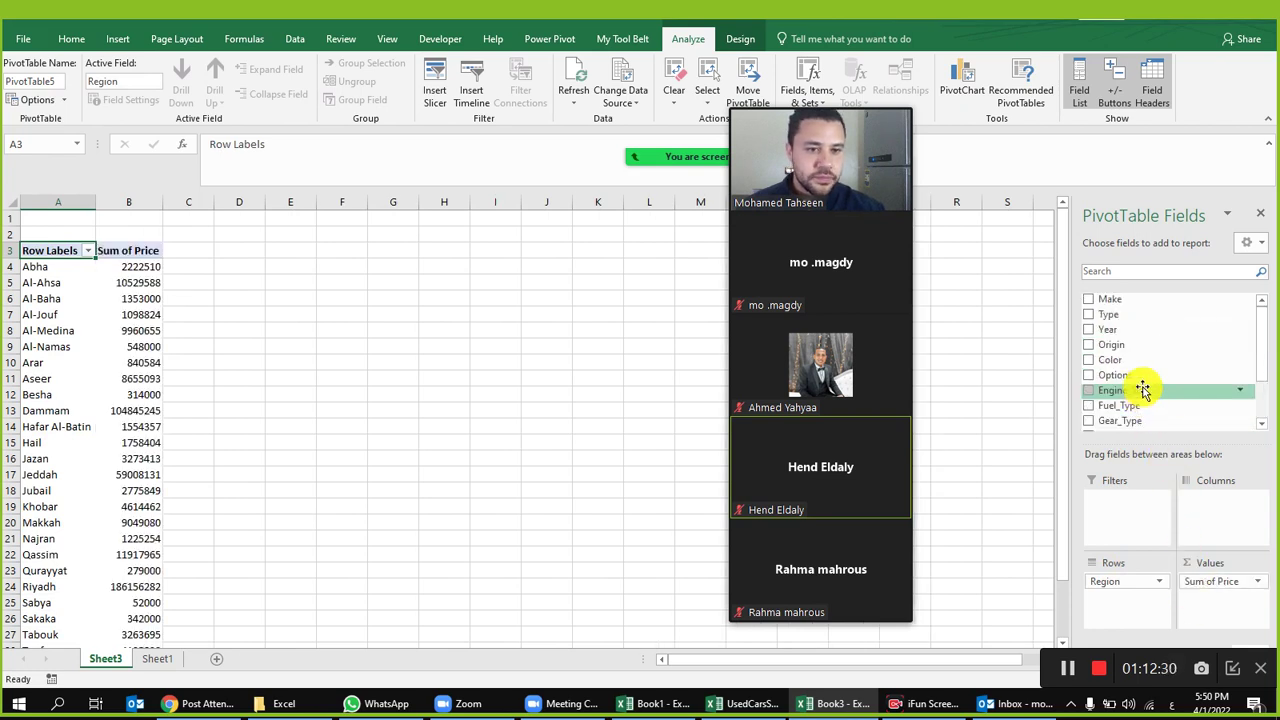
{"action": "left_click_drag", "start_coordinate": [1143, 331], "coordinate": [1203, 518]}
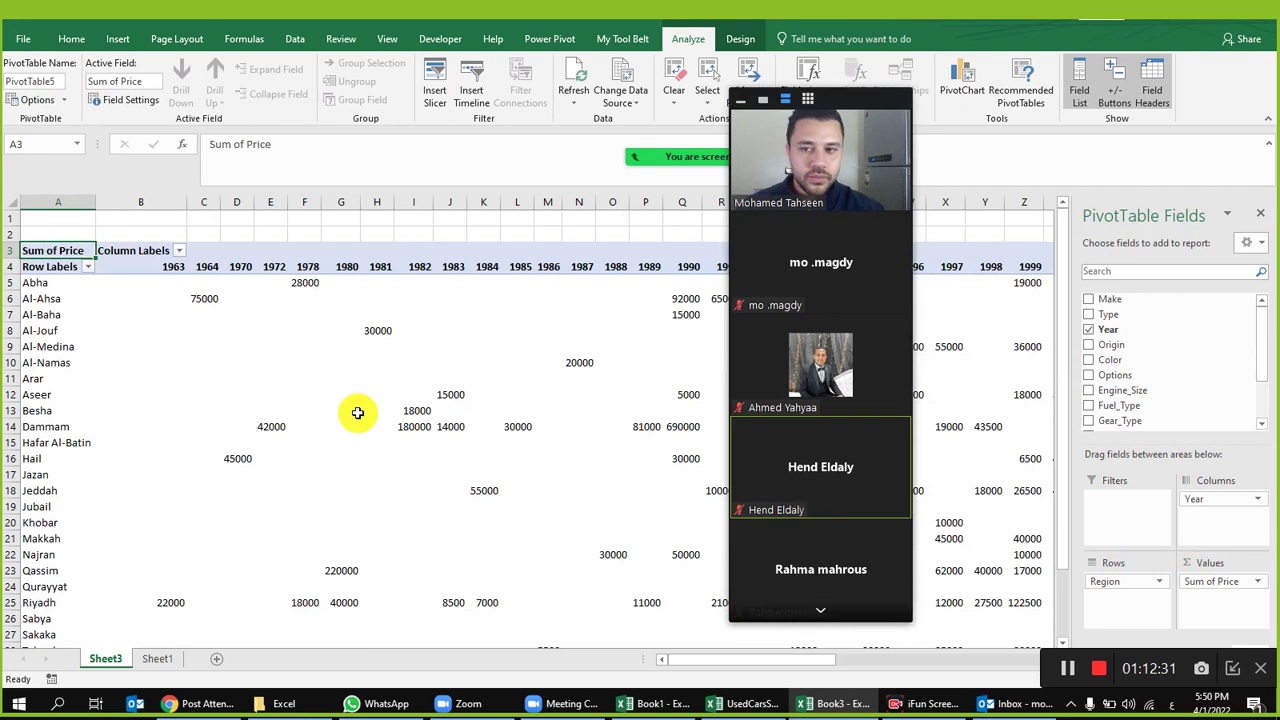
{"action": "left_click", "coordinate": [197, 283]}
{"action": "left_click_drag", "start_coordinate": [10, 283], "coordinate": [6, 625]}
Step: Format the pivot values as Number with 0 decimals and a 1000 separator
{"action": "right_click", "coordinate": [147, 364]}
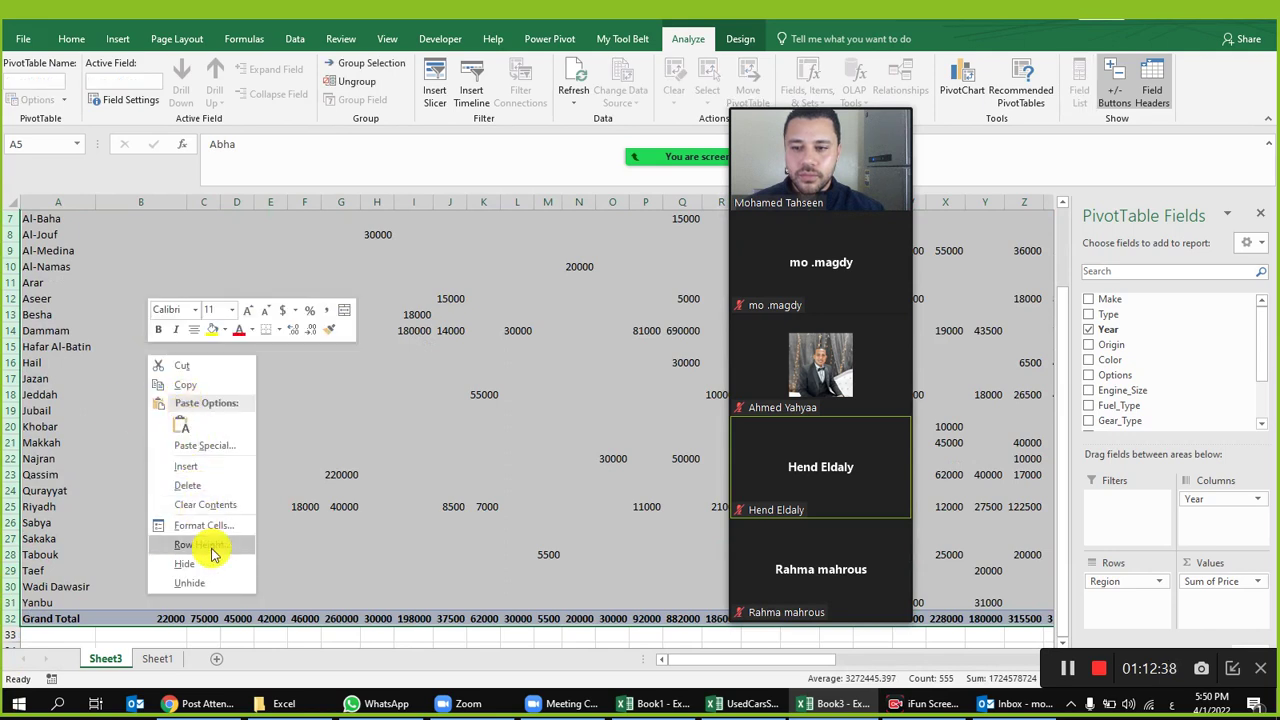
{"action": "left_click", "coordinate": [212, 540]}
{"action": "scroll", "coordinate": [424, 307], "scroll_direction": "up", "scroll_amount": 2}
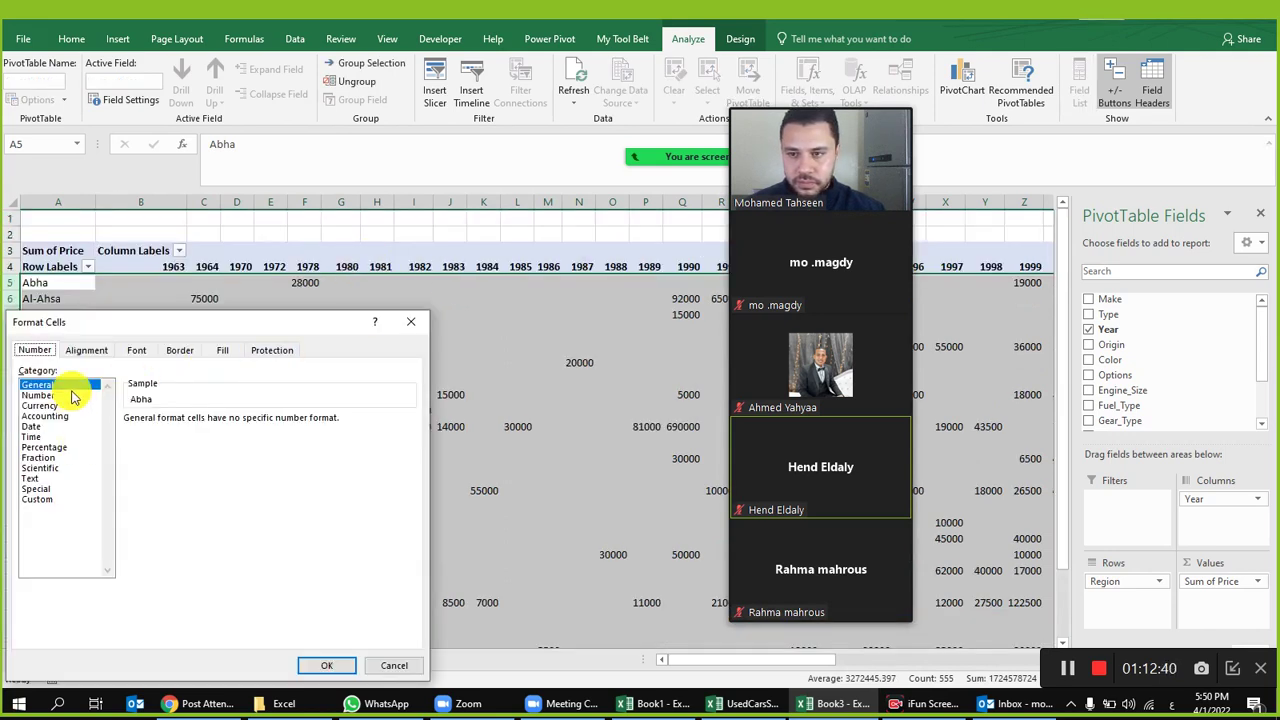
{"action": "left_click", "coordinate": [72, 396]}
{"action": "left_click", "coordinate": [207, 441]}
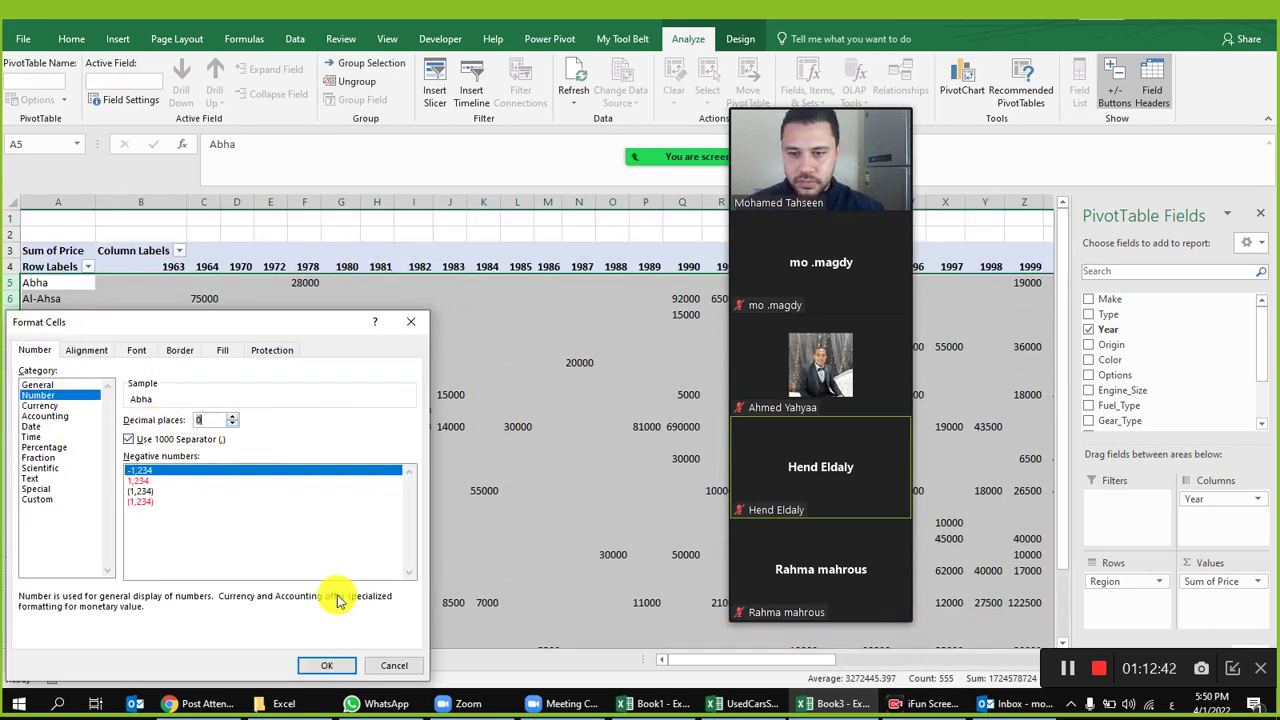
{"action": "left_click", "coordinate": [326, 665]}
{"action": "left_click", "coordinate": [317, 331]}
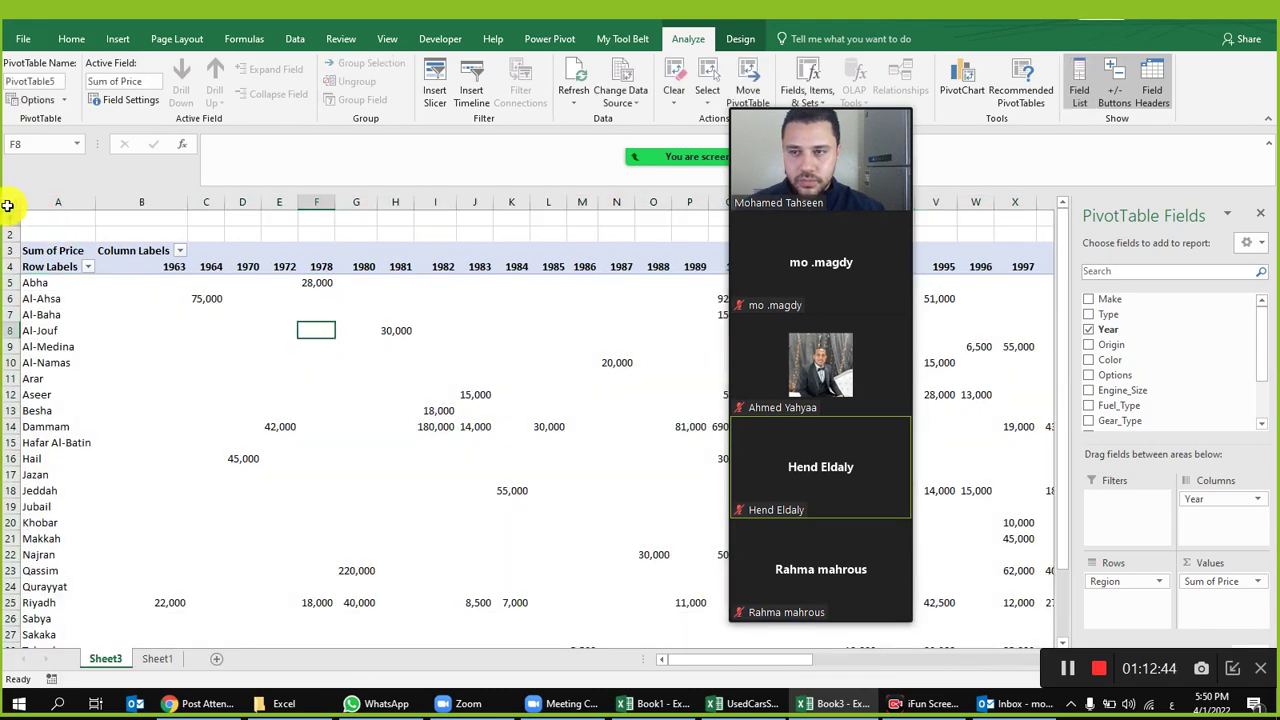
Step: Inspect the pivot by selecting region labels, year headings and value cells
{"action": "left_click", "coordinate": [10, 206]}
{"action": "left_click", "coordinate": [418, 361]}
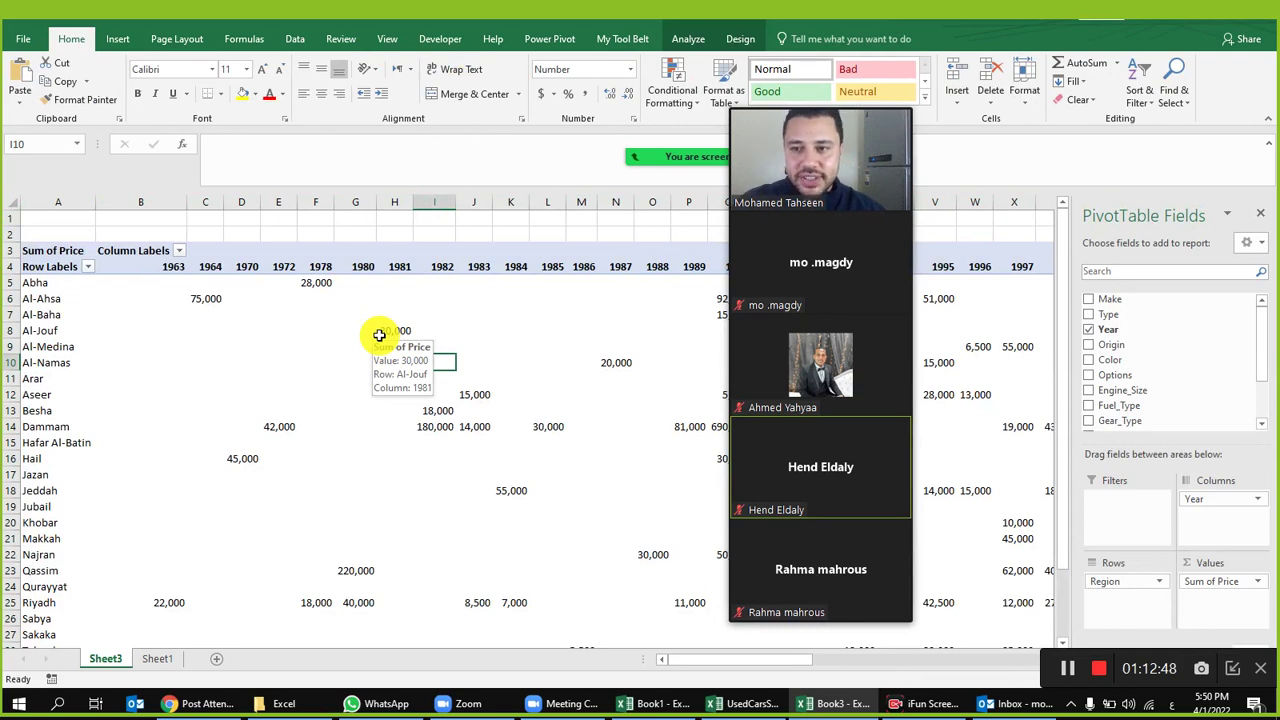
{"action": "left_click_drag", "start_coordinate": [32, 283], "coordinate": [75, 298]}
{"action": "left_click_drag", "start_coordinate": [68, 379], "coordinate": [110, 383]}
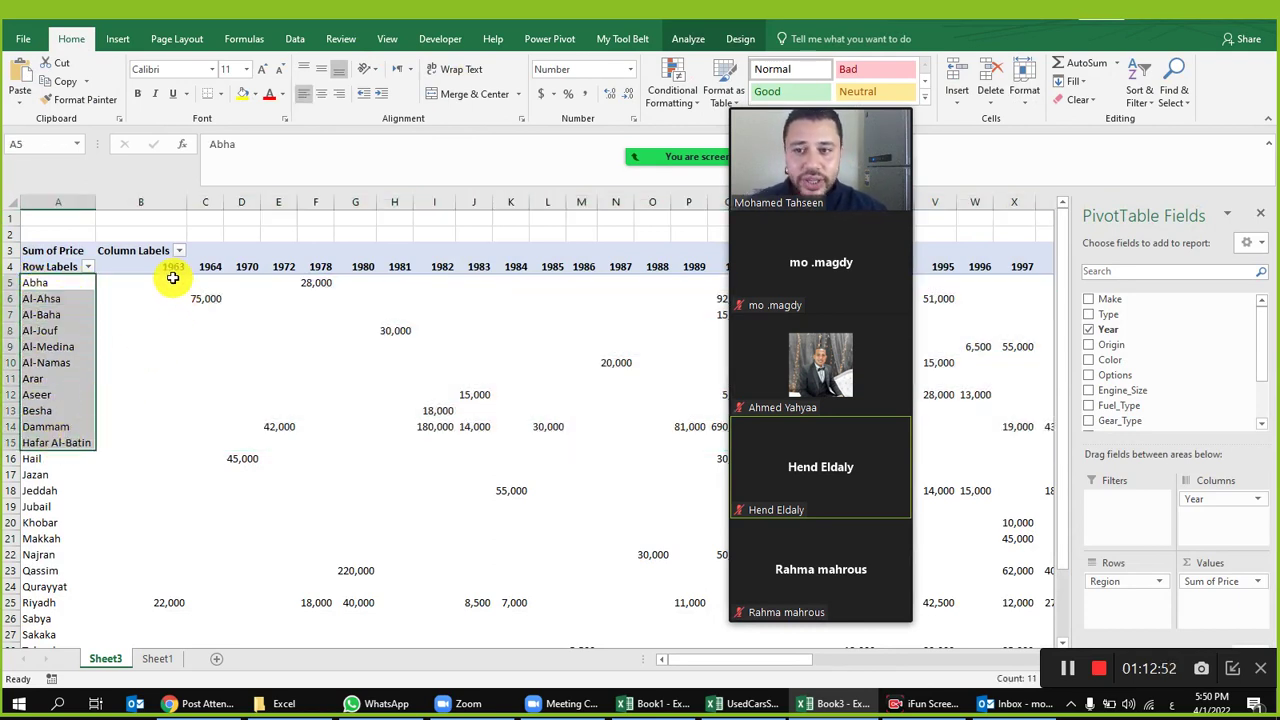
{"action": "left_click", "coordinate": [171, 271]}
{"action": "left_click", "coordinate": [247, 273]}
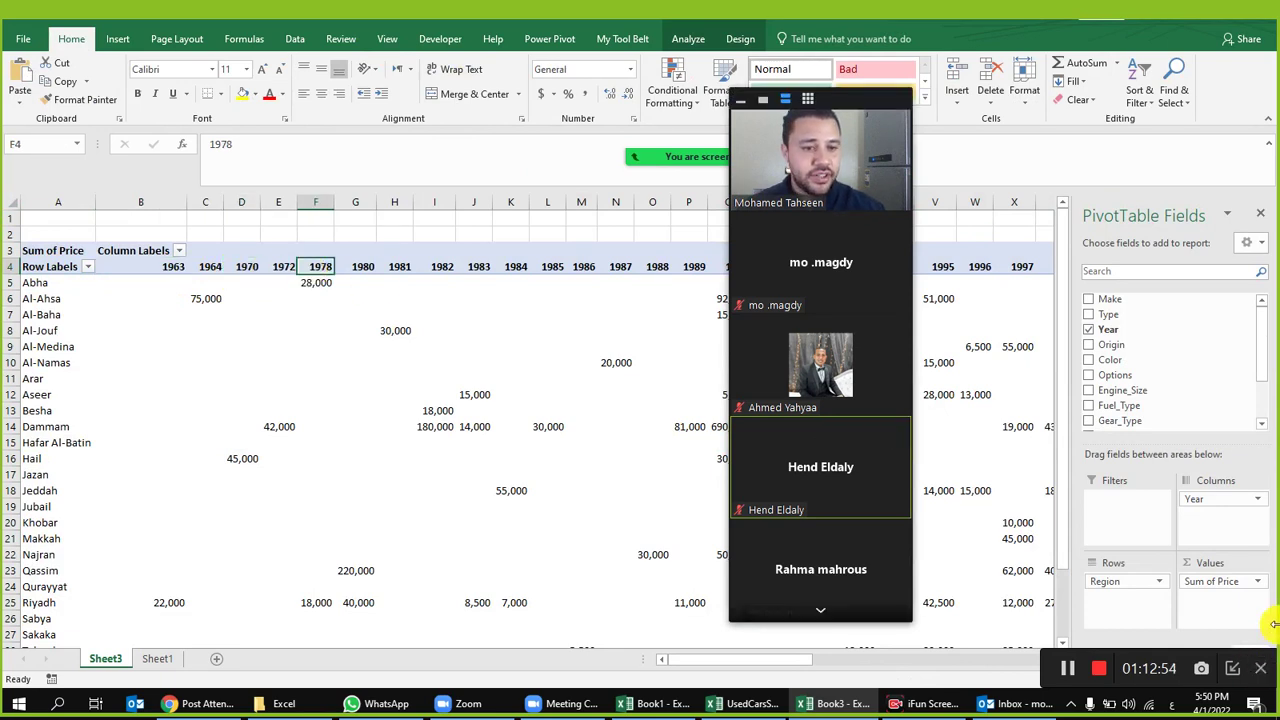
{"action": "left_click", "coordinate": [397, 331]}
{"action": "left_click", "coordinate": [468, 412]}
{"action": "left_click", "coordinate": [434, 538]}
{"action": "left_click", "coordinate": [340, 410]}
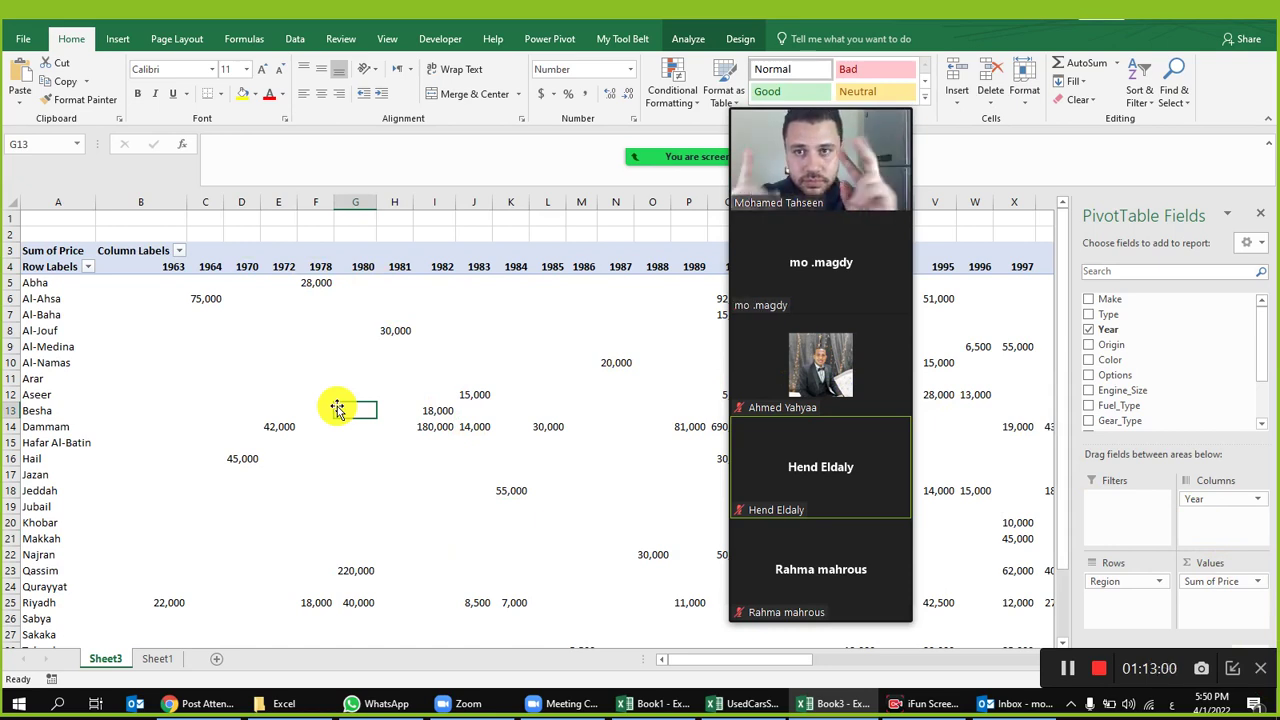
{"action": "left_click", "coordinate": [288, 338]}
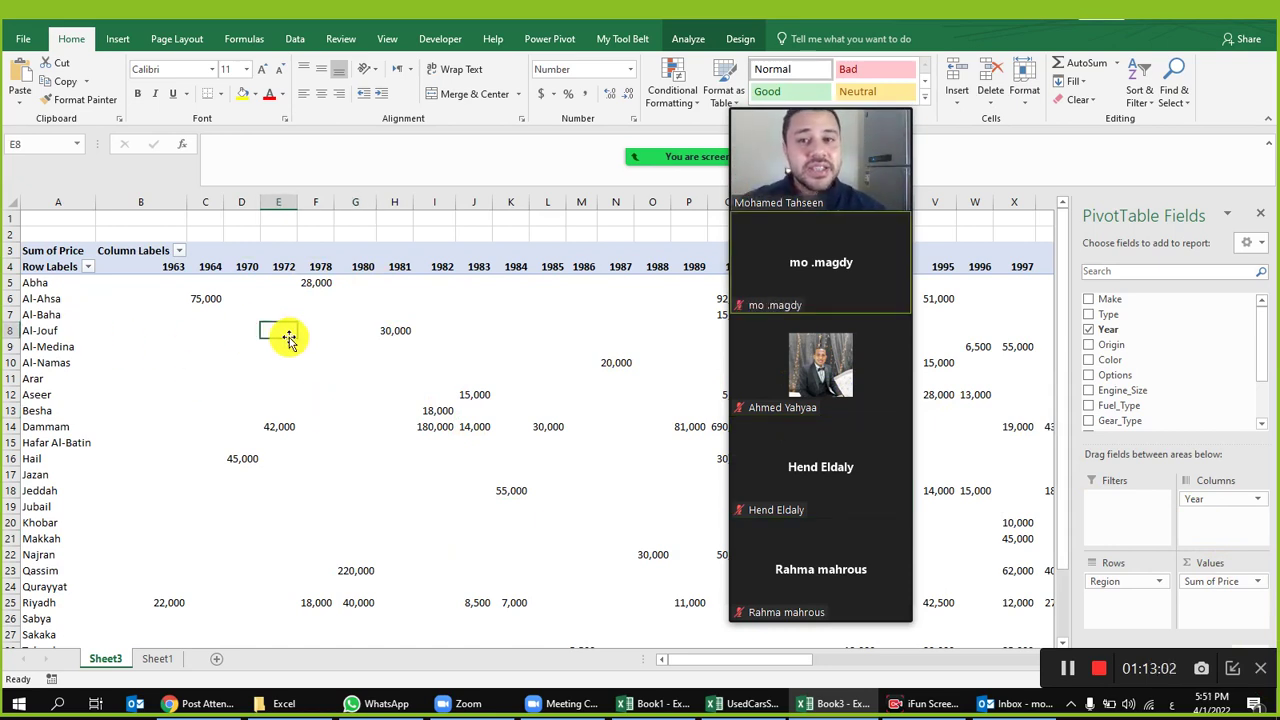
{"action": "left_click", "coordinate": [688, 38]}
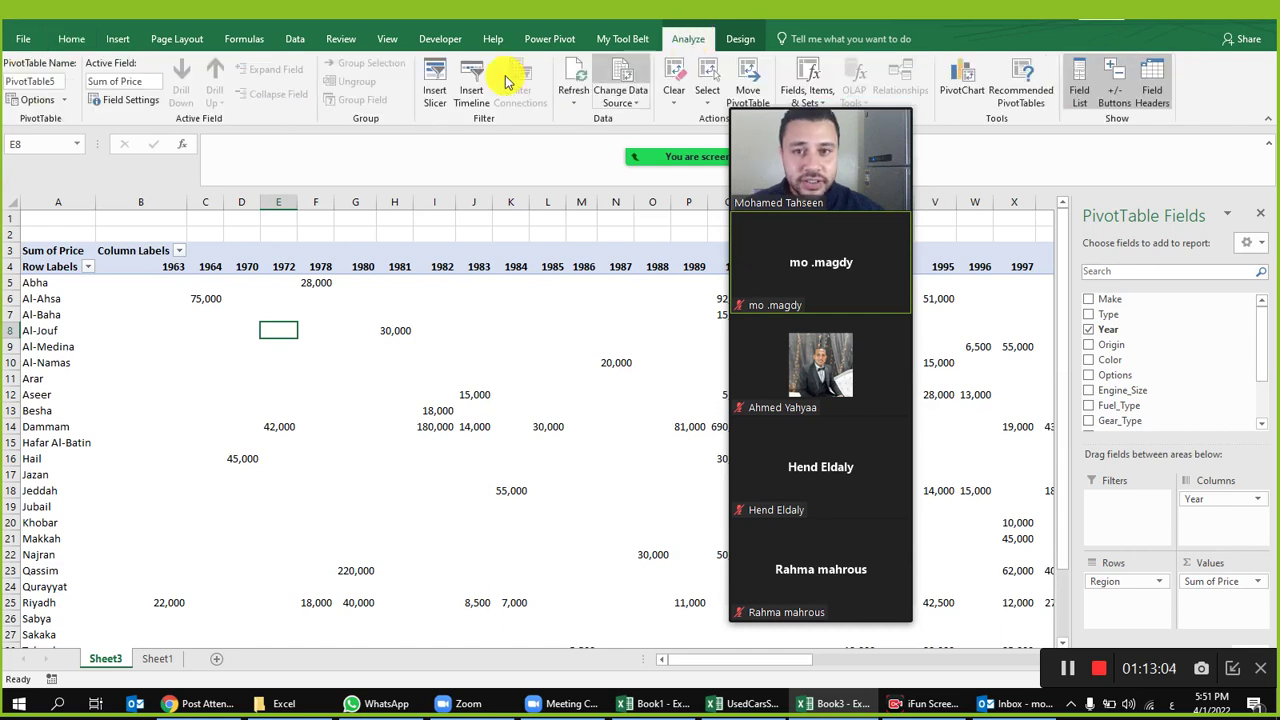
Step: Insert Year, Gear_Type and Color slicers for the Sheet3 pivot
{"action": "left_click", "coordinate": [432, 82]}
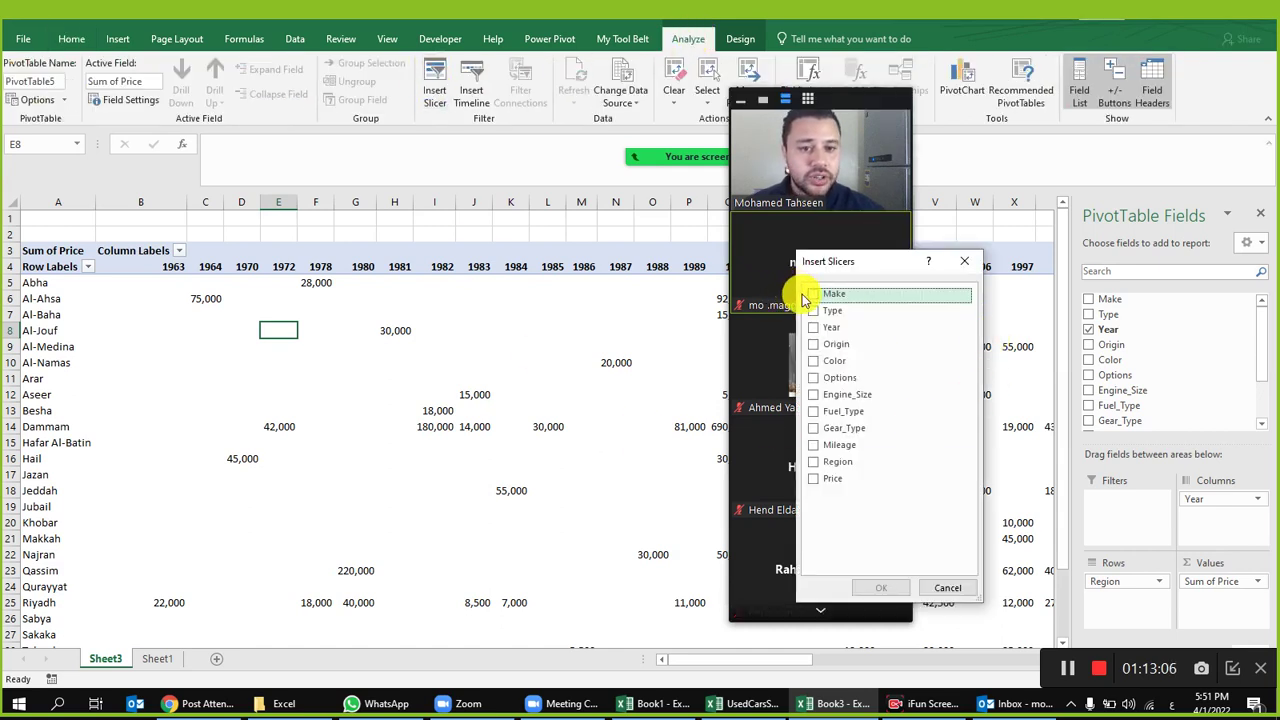
{"action": "left_click_drag", "start_coordinate": [835, 105], "coordinate": [651, 109]}
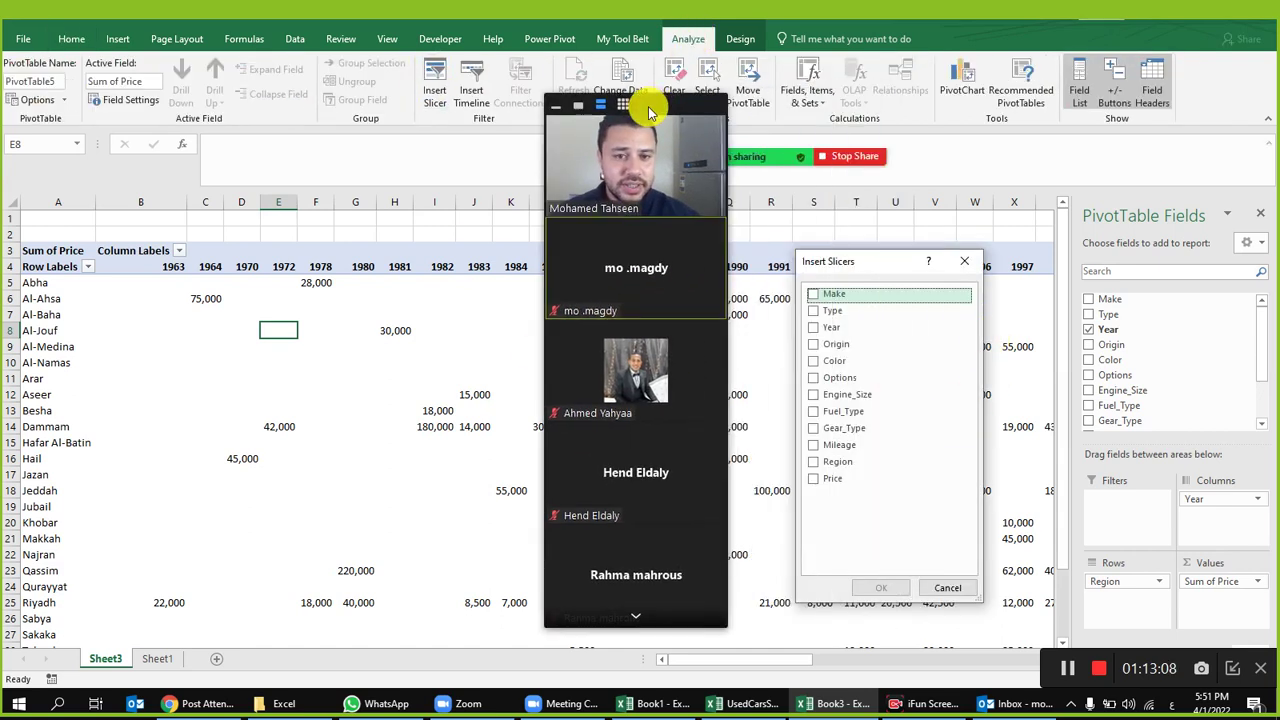
{"action": "left_click", "coordinate": [814, 327]}
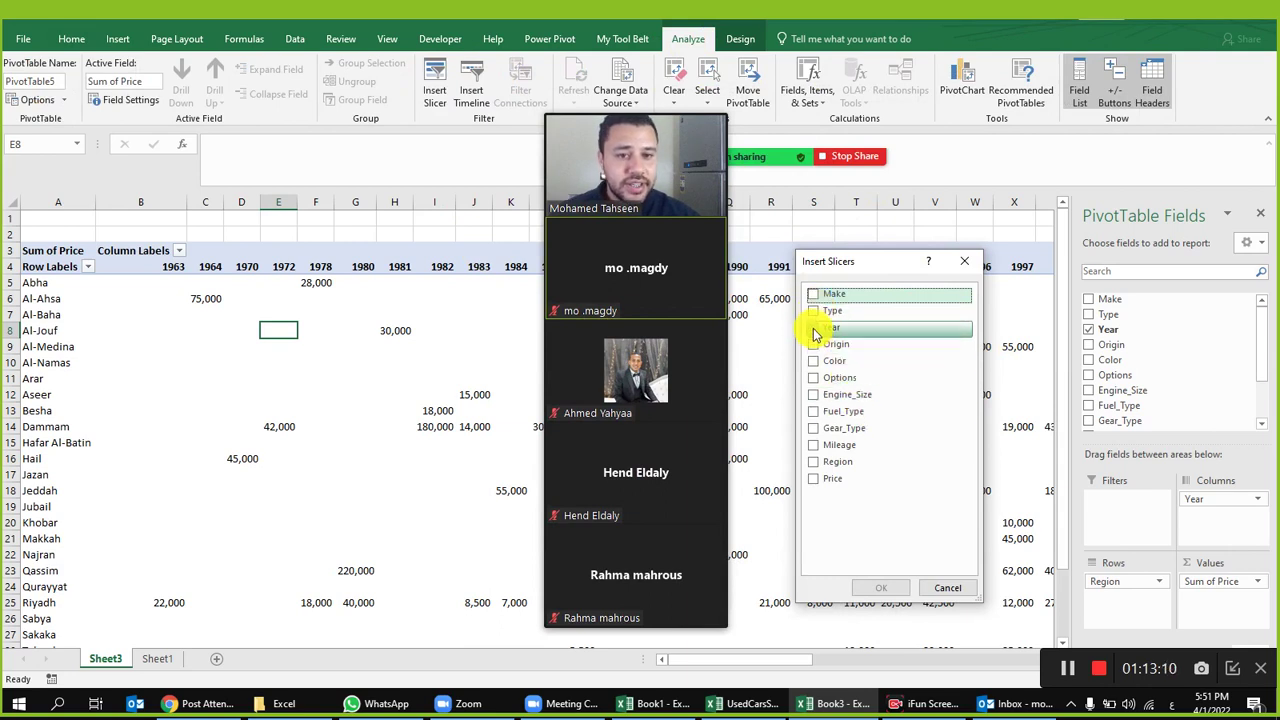
{"action": "left_click", "coordinate": [814, 428]}
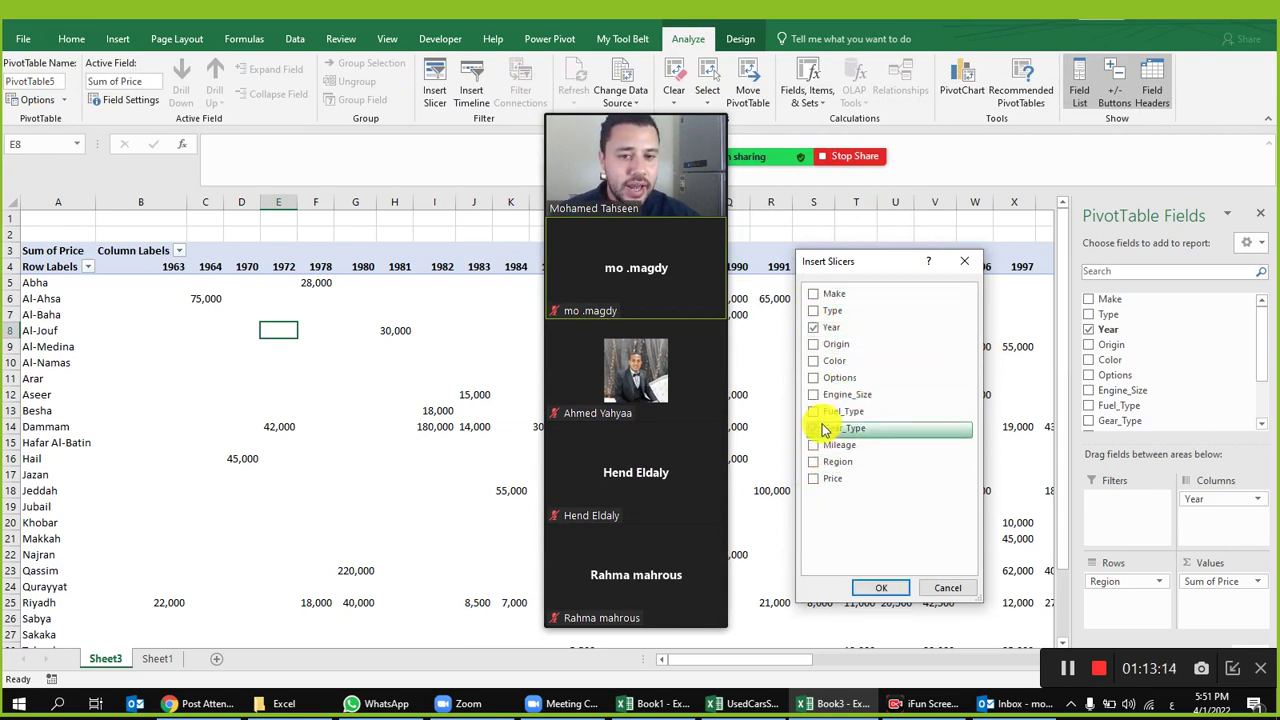
{"action": "left_click", "coordinate": [814, 361]}
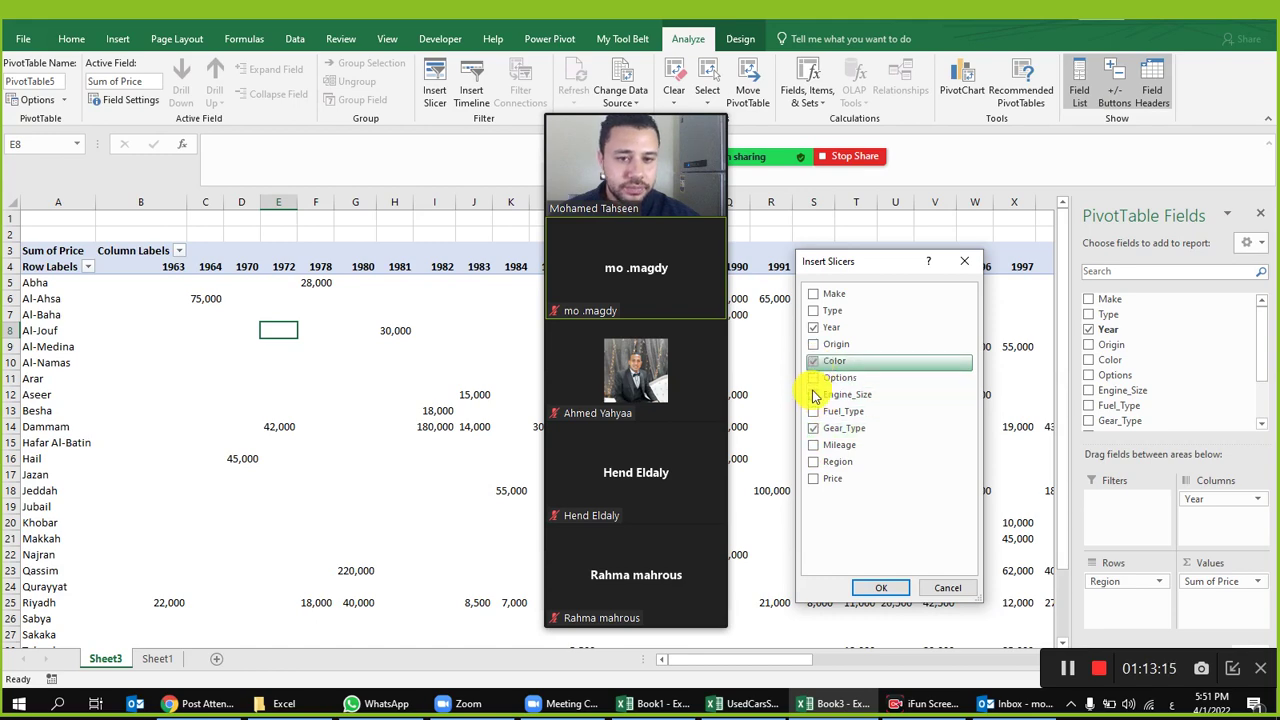
{"action": "left_click", "coordinate": [882, 588]}
{"action": "left_click_drag", "start_coordinate": [652, 108], "coordinate": [1159, 69]}
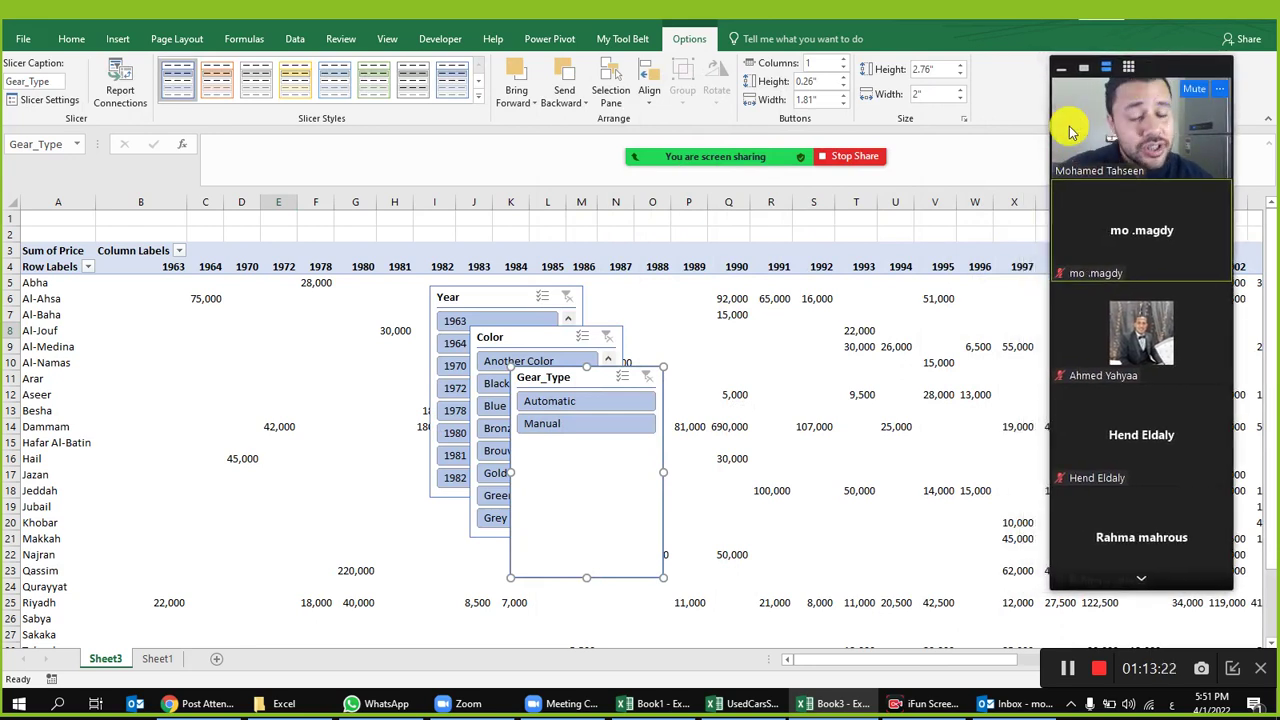
Step: Drag the Year, Color and Gear_Type slicers into a row at the top
{"action": "left_click_drag", "start_coordinate": [474, 297], "coordinate": [671, 247]}
{"action": "left_click_drag", "start_coordinate": [531, 340], "coordinate": [850, 252]}
{"action": "left_click_drag", "start_coordinate": [566, 375], "coordinate": [535, 246]}
Step: Filter Gear_Type to Manual and select years 1970, 1978 and 2008
{"action": "left_click", "coordinate": [523, 295]}
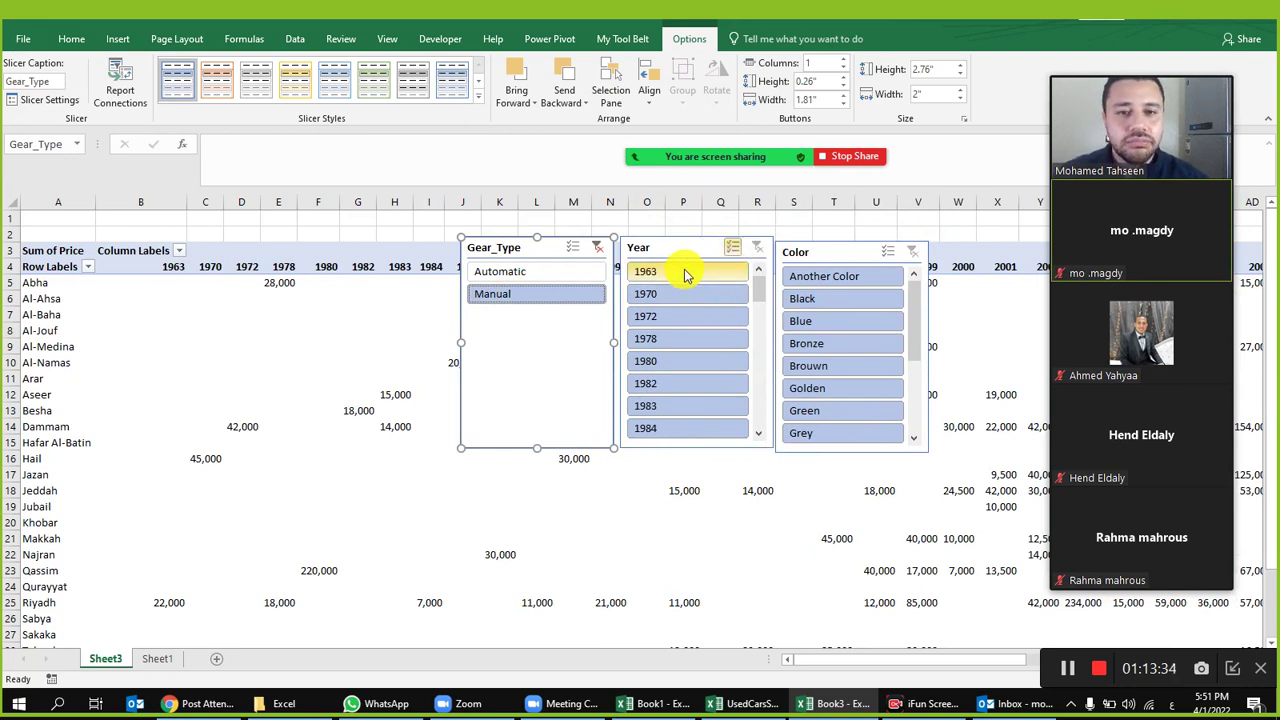
{"action": "left_click", "coordinate": [729, 266]}
{"action": "left_click", "coordinate": [725, 272]}
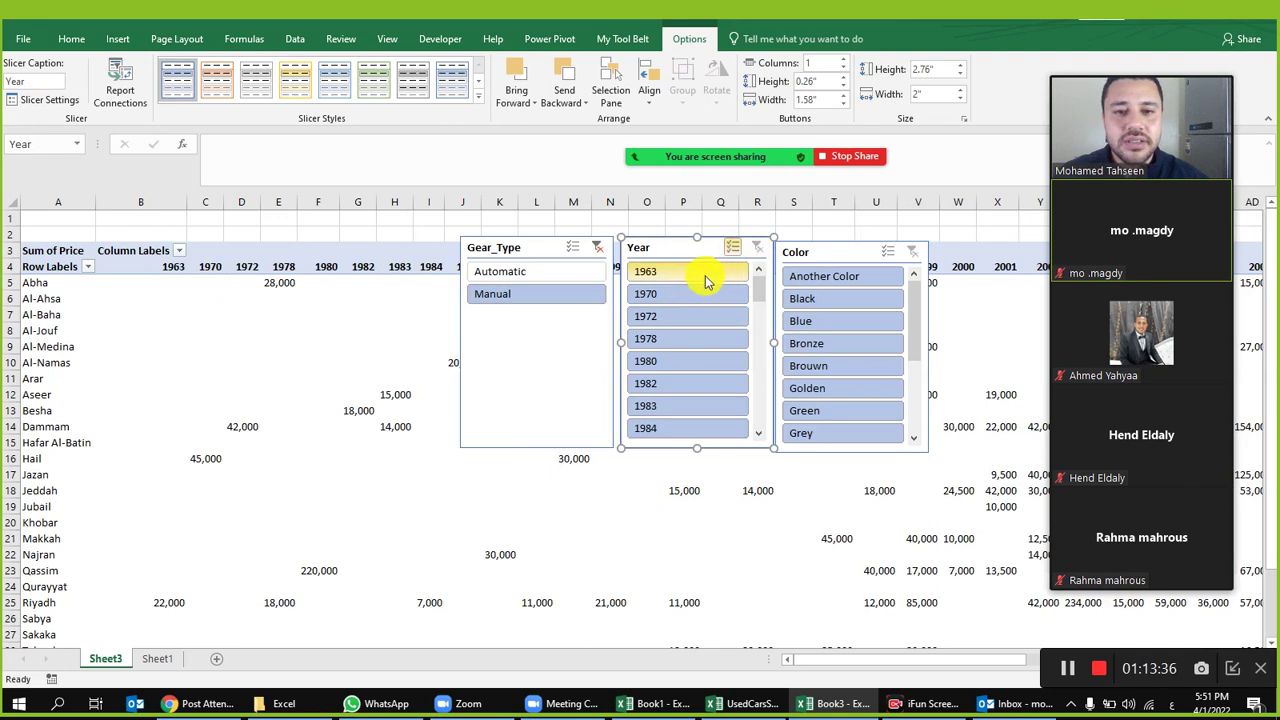
{"action": "left_click", "coordinate": [678, 293]}
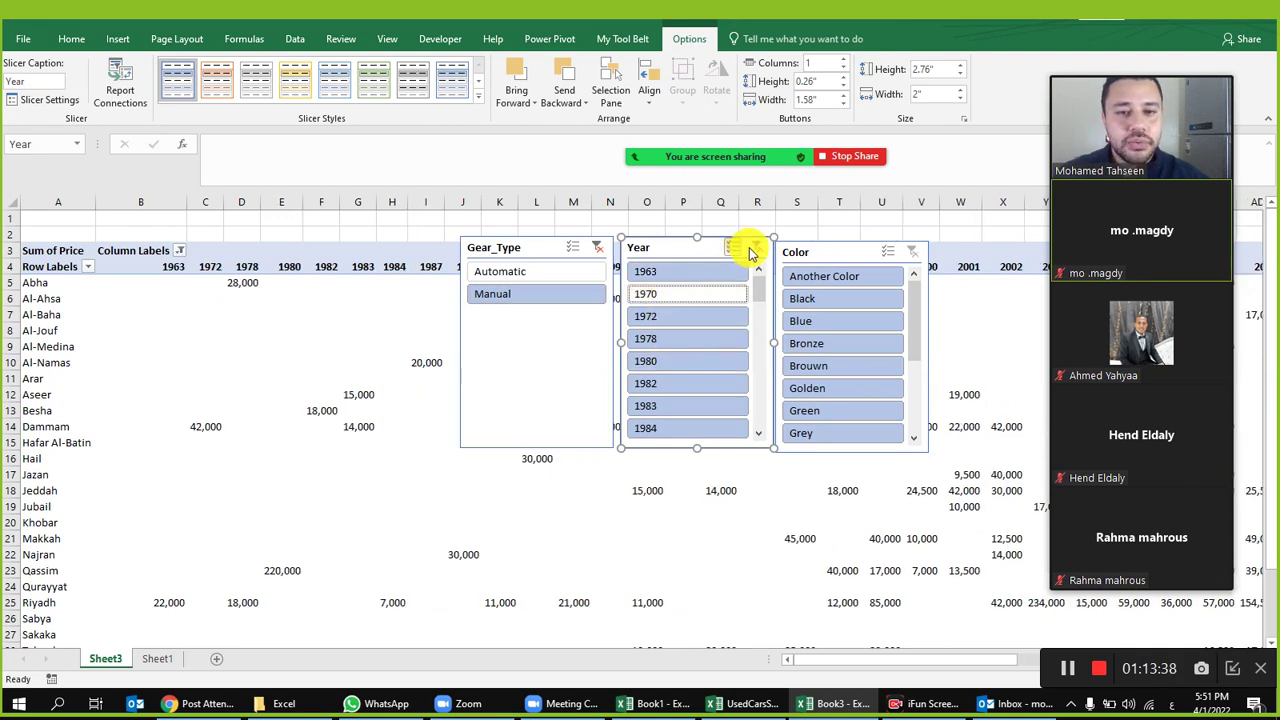
{"action": "left_click", "coordinate": [700, 293]}
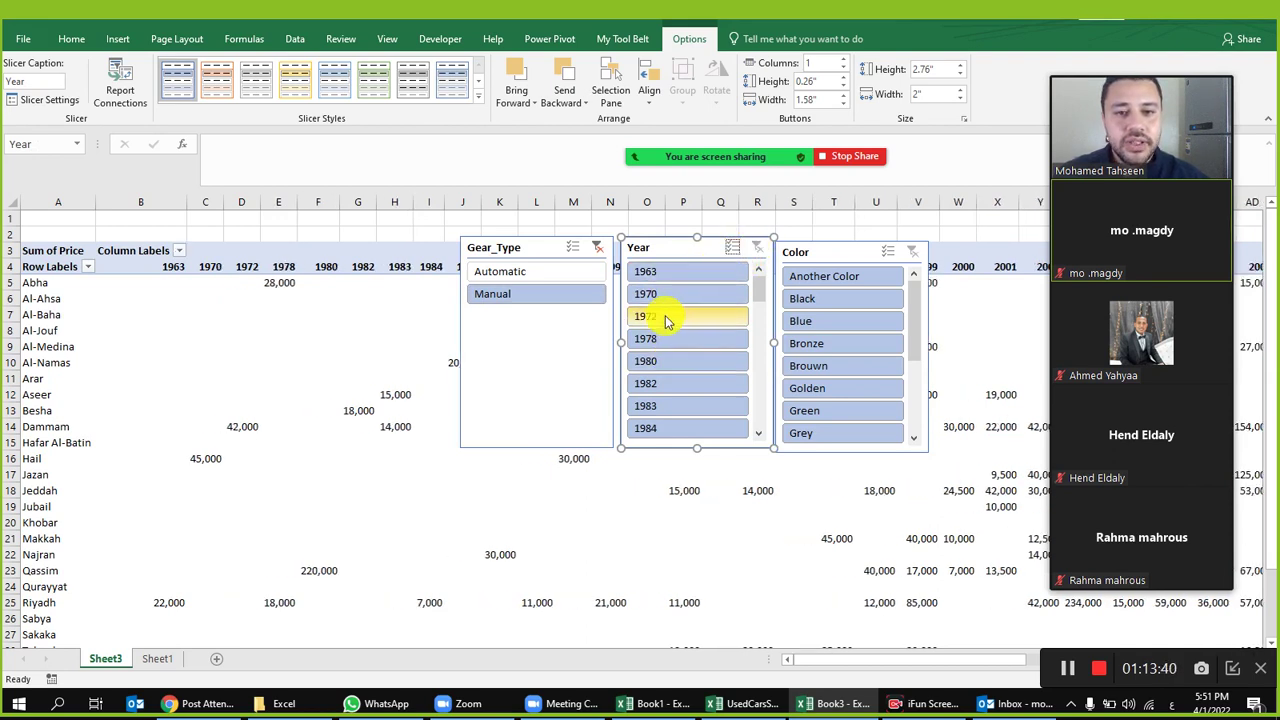
{"action": "left_click", "coordinate": [690, 294]}
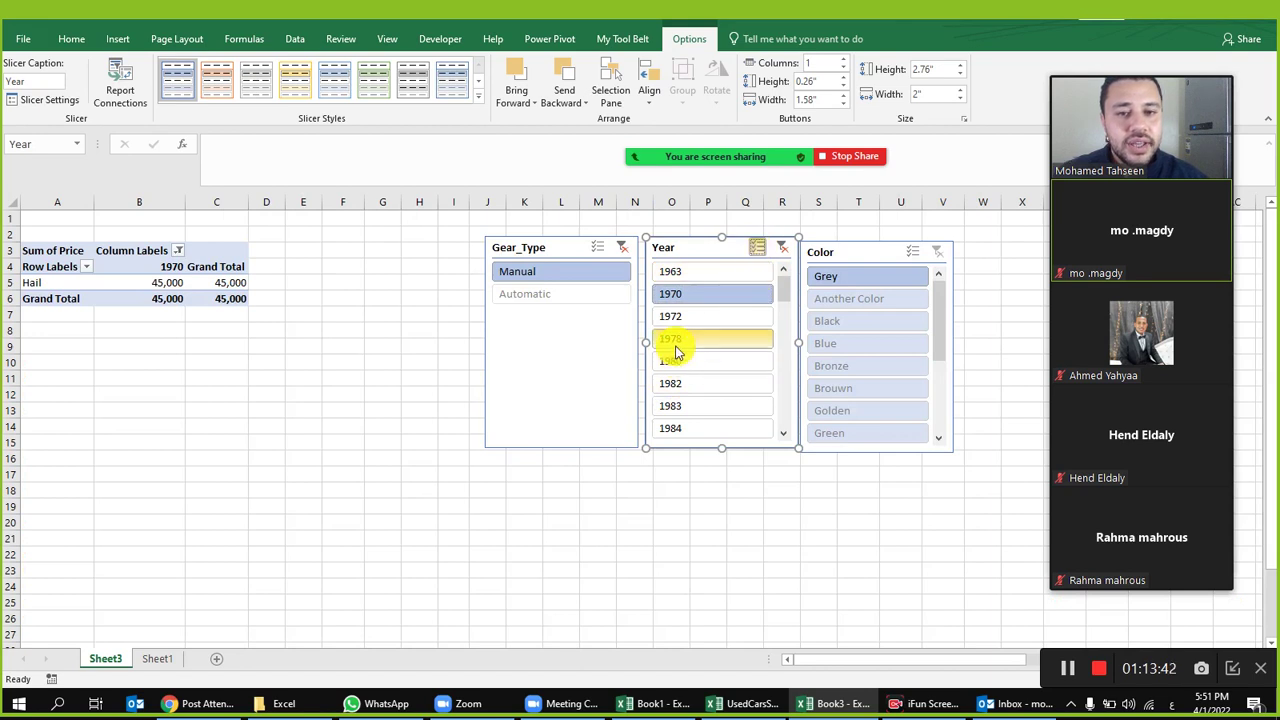
{"action": "left_click", "coordinate": [672, 339]}
{"action": "scroll", "coordinate": [700, 400], "scroll_direction": "down", "scroll_amount": 6}
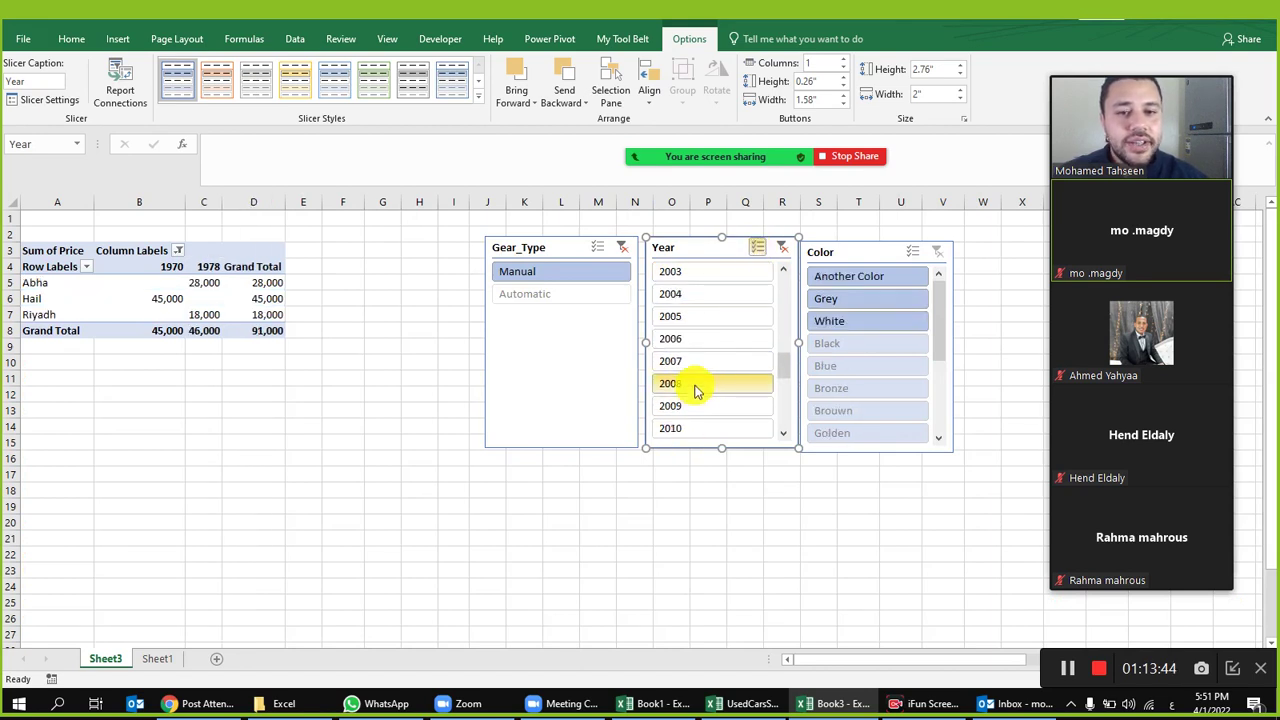
{"action": "left_click", "coordinate": [690, 386]}
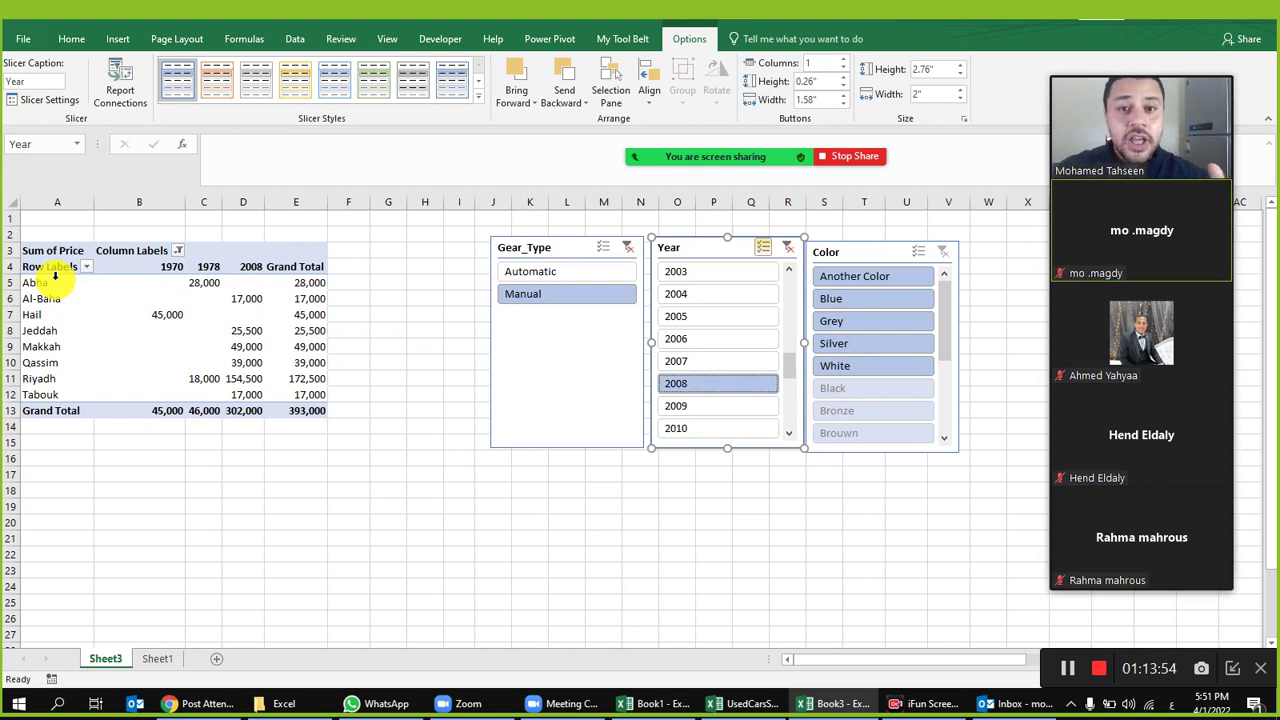
{"action": "left_click", "coordinate": [155, 659]}
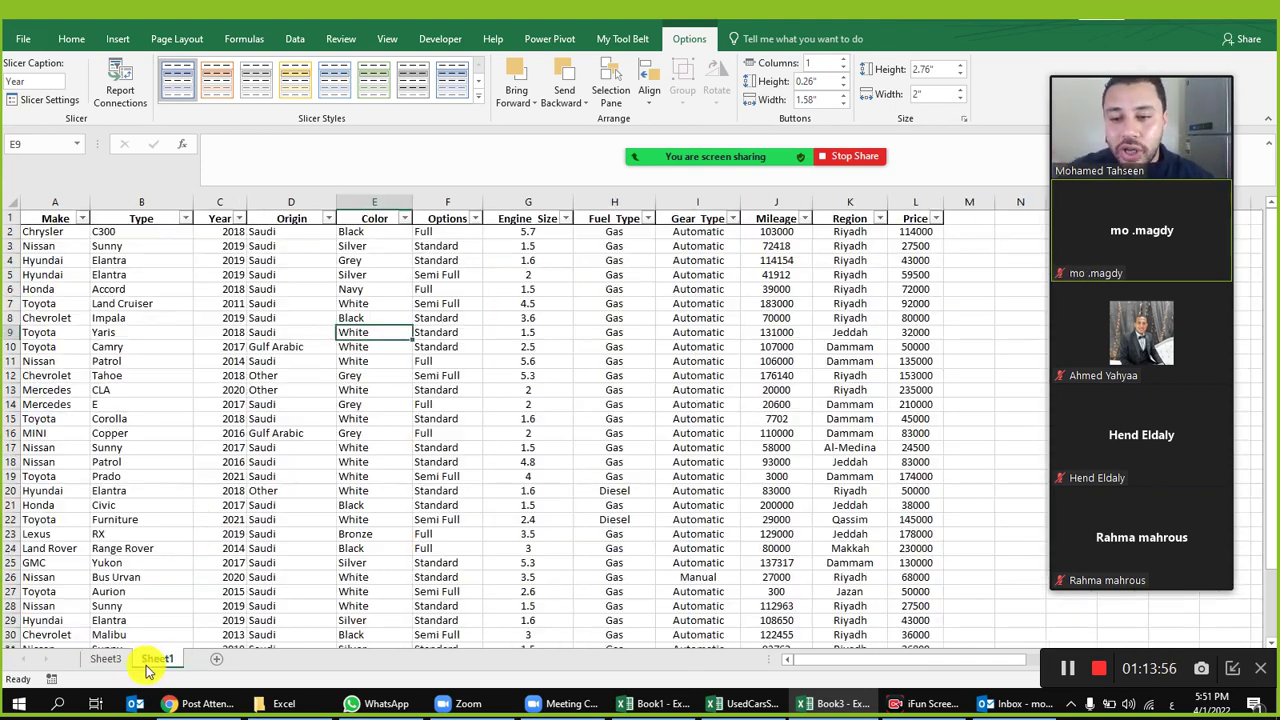
{"action": "left_click", "coordinate": [475, 330]}
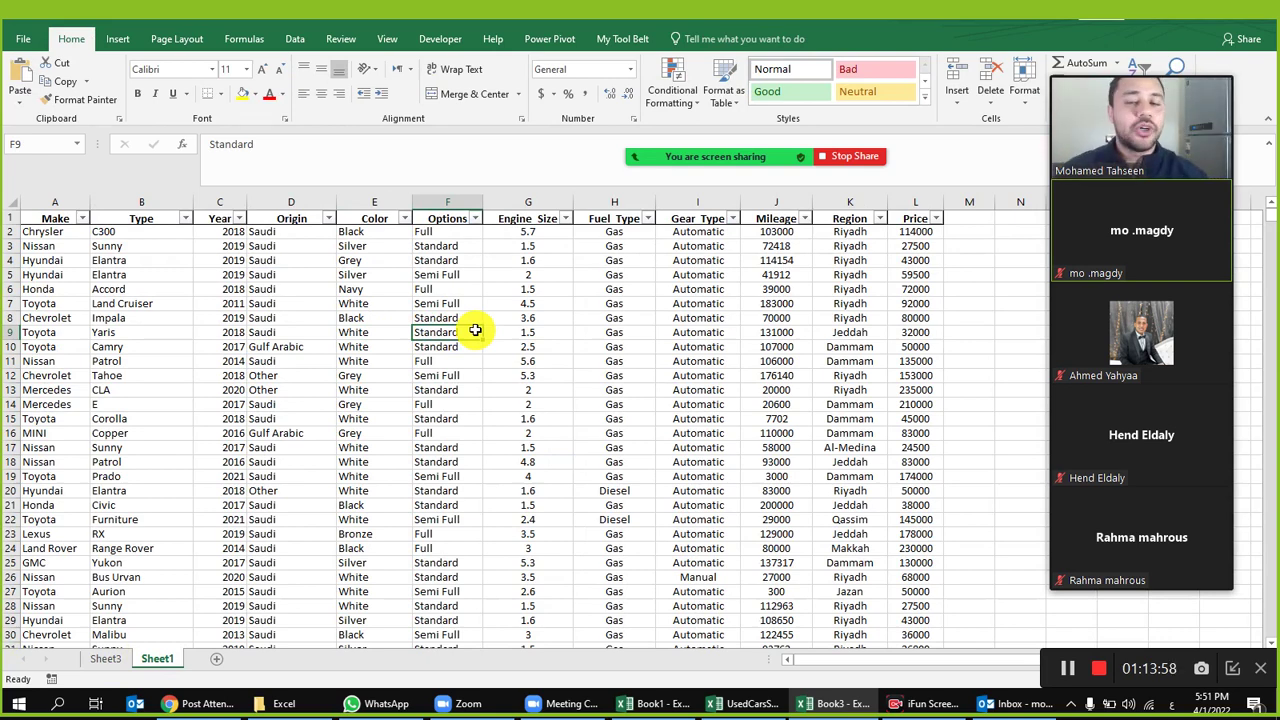
{"action": "left_click", "coordinate": [624, 260]}
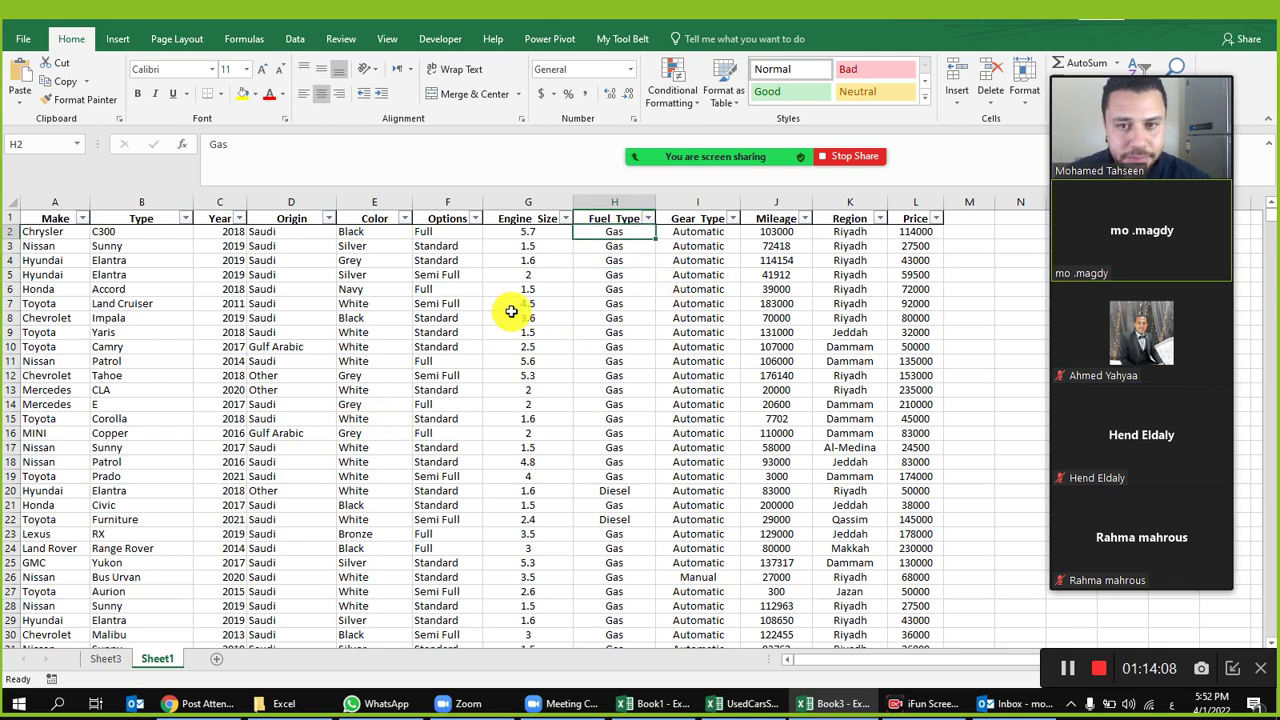
{"action": "left_click", "coordinate": [101, 656]}
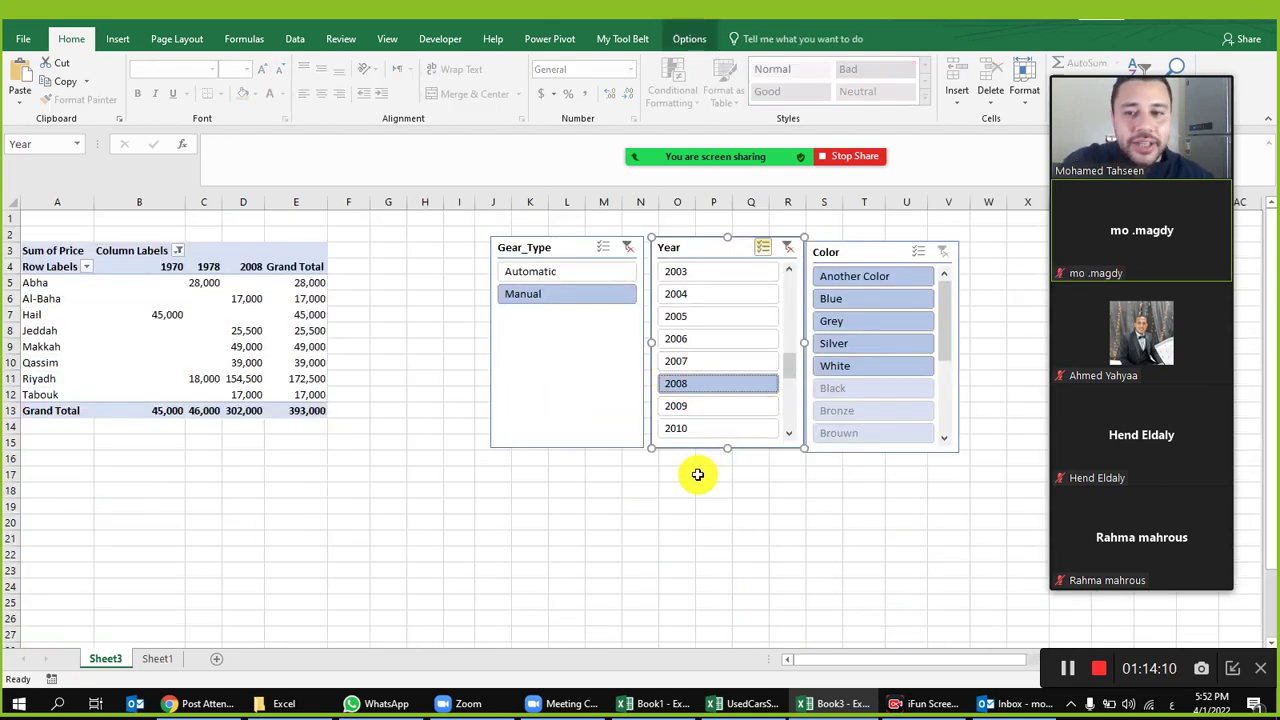
{"action": "left_click", "coordinate": [713, 522]}
{"action": "left_click", "coordinate": [139, 330]}
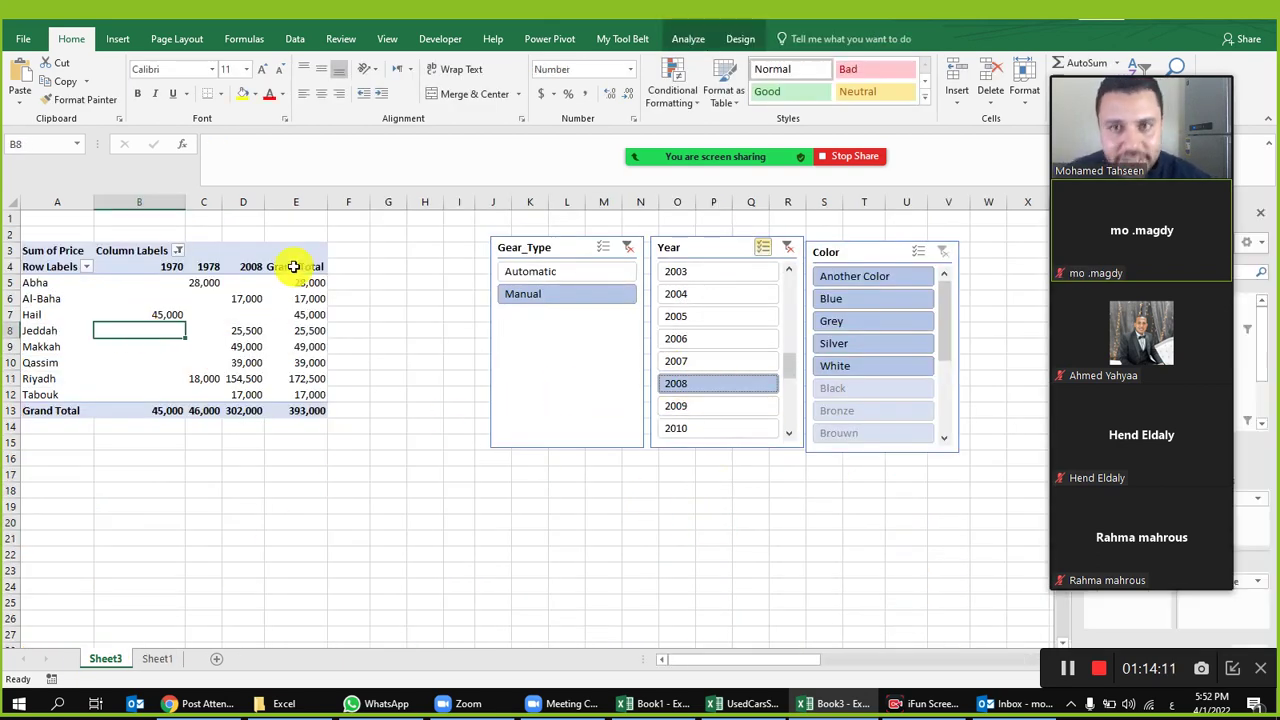
{"action": "left_click", "coordinate": [687, 40]}
{"action": "left_click", "coordinate": [434, 75]}
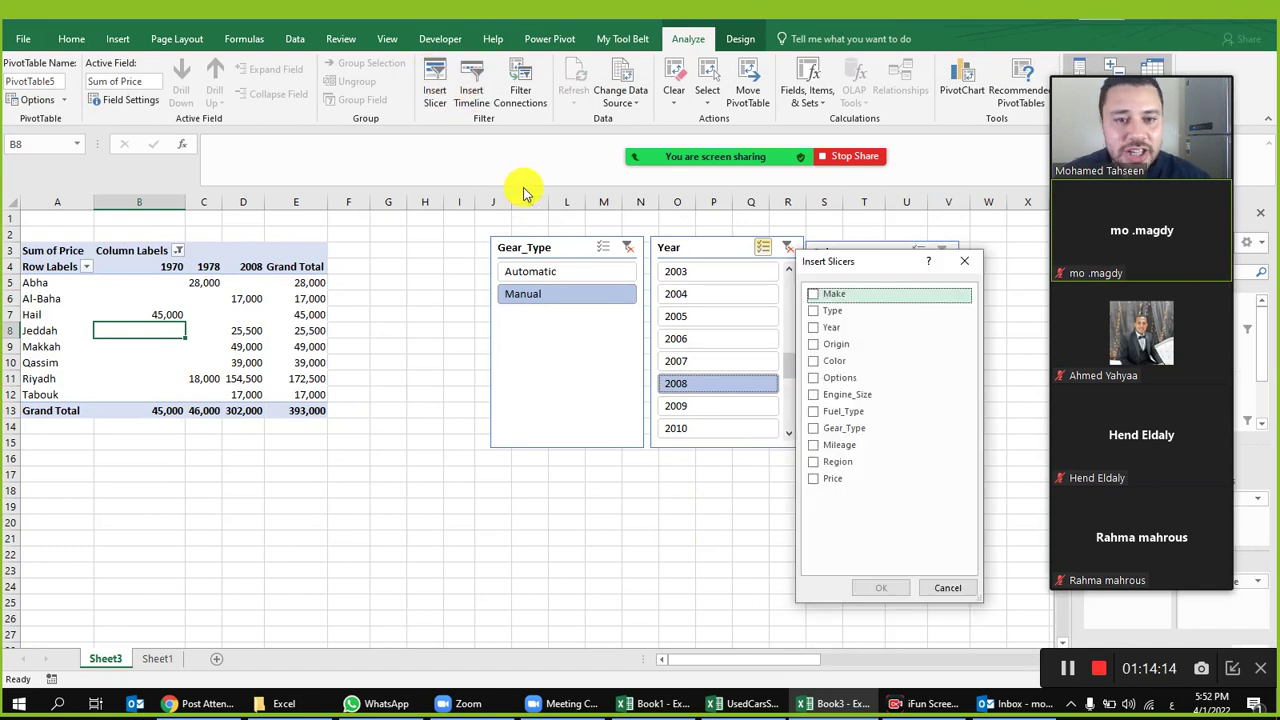
{"action": "left_click", "coordinate": [818, 411]}
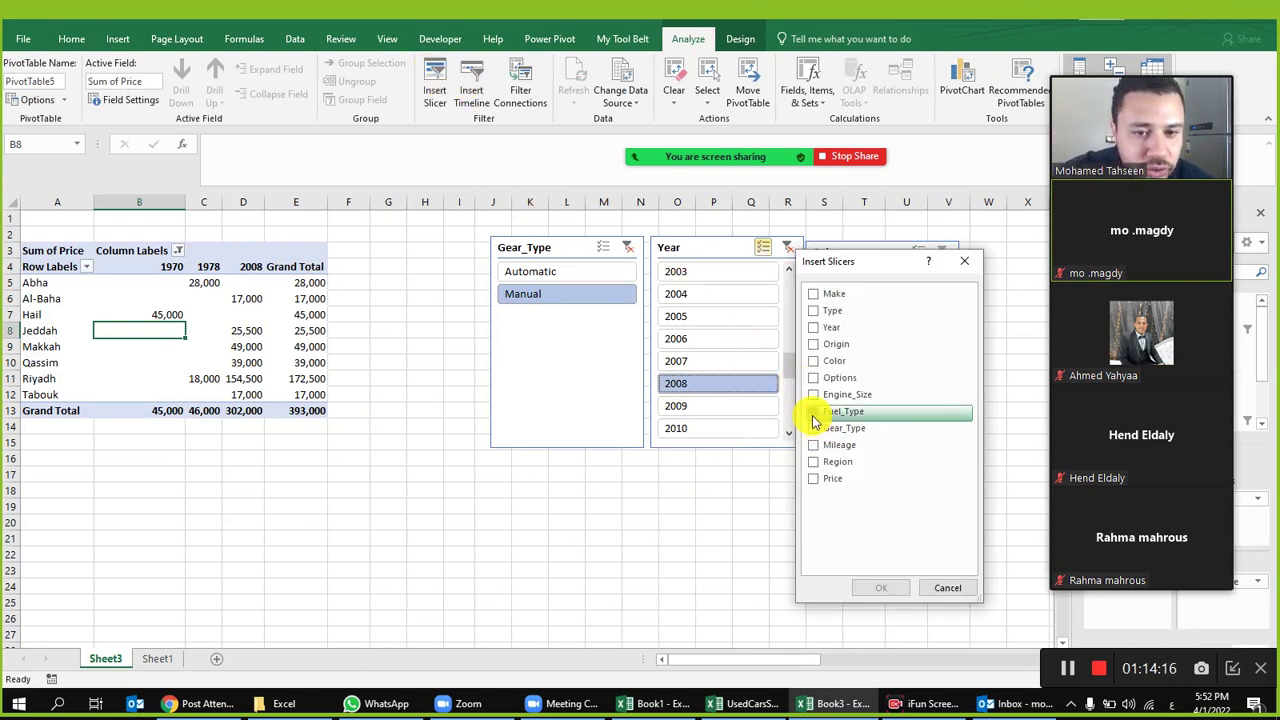
{"action": "left_click", "coordinate": [881, 587]}
{"action": "left_click_drag", "start_coordinate": [532, 338], "coordinate": [1027, 252]}
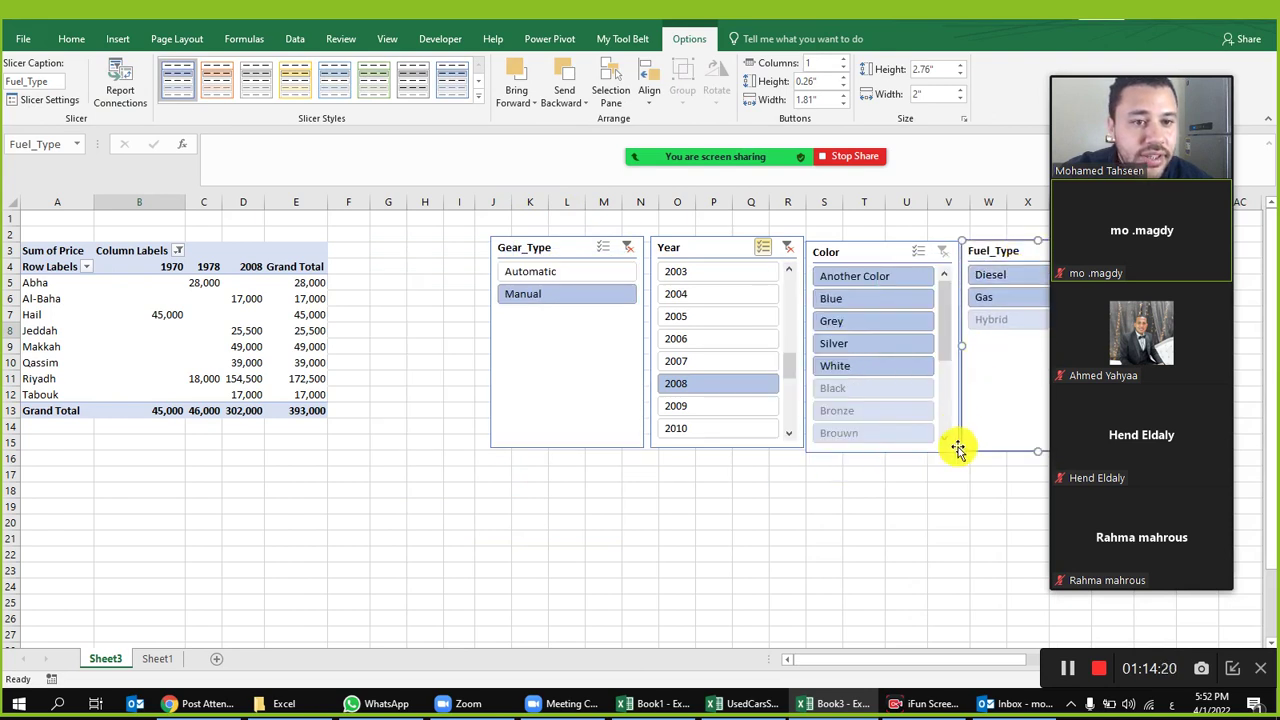
{"action": "left_click_drag", "start_coordinate": [937, 660], "coordinate": [800, 666]}
{"action": "left_click", "coordinate": [830, 298]}
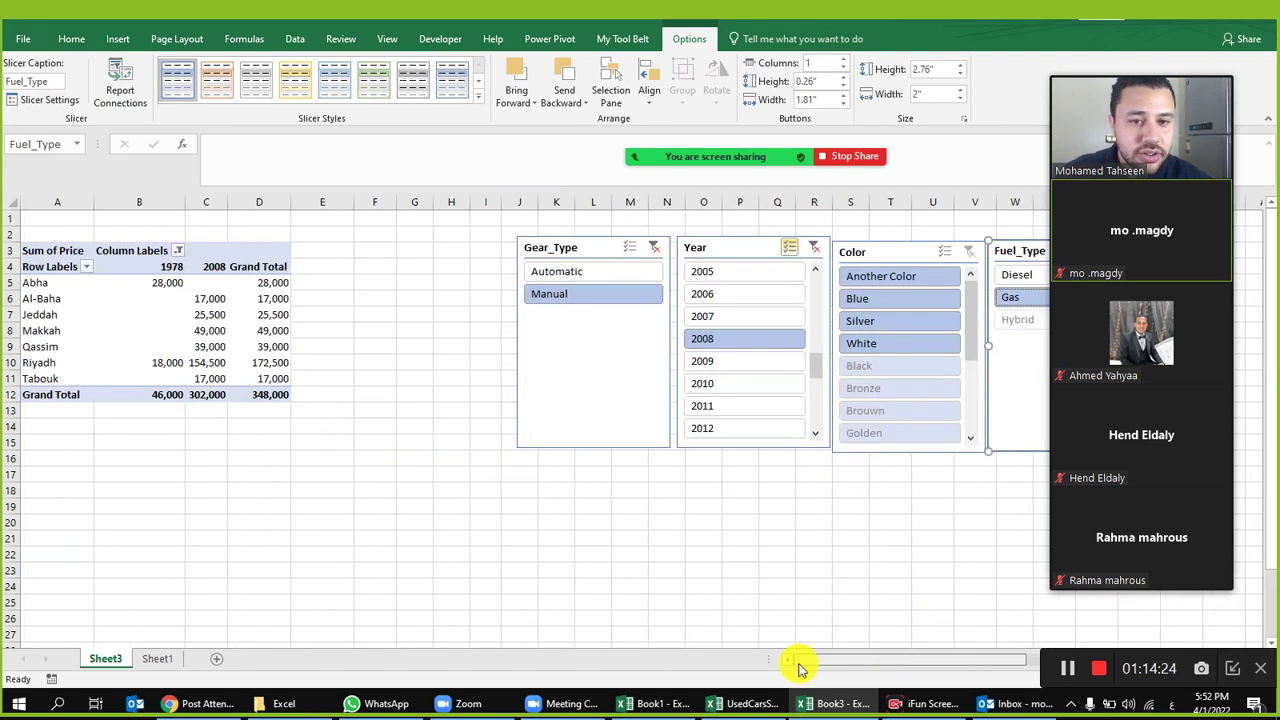
{"action": "left_click", "coordinate": [120, 80]}
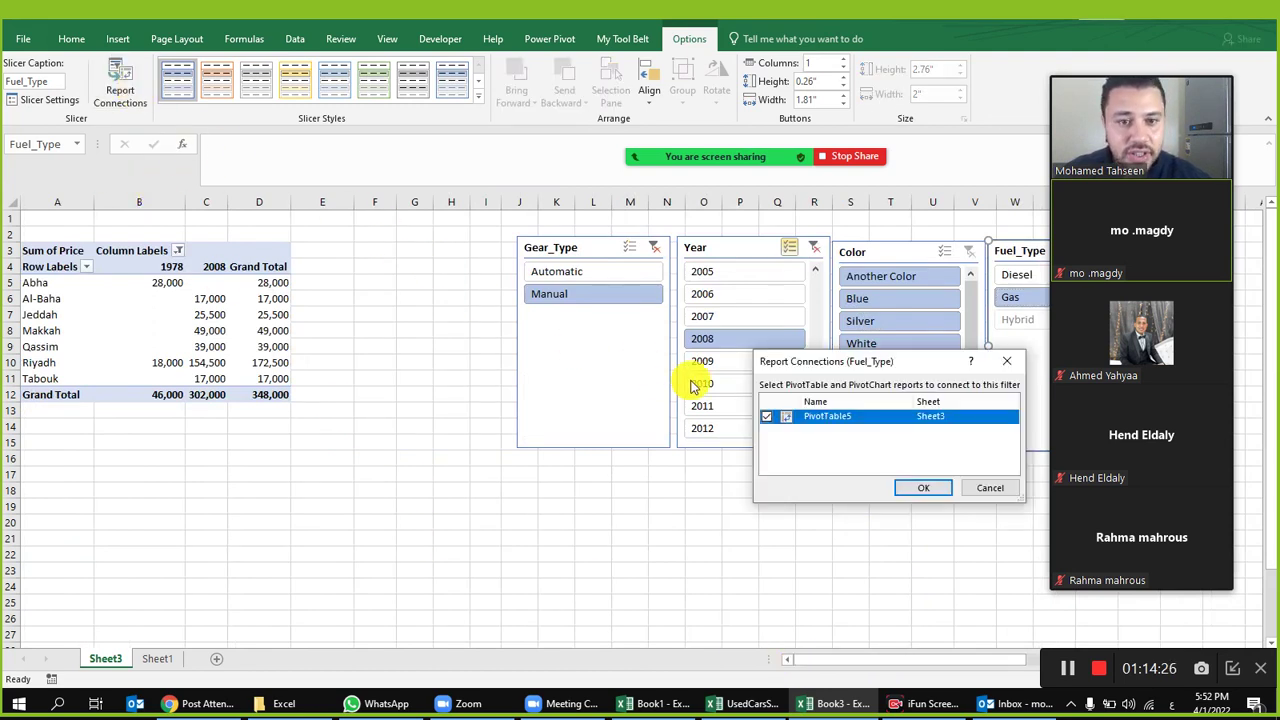
{"action": "left_click", "coordinate": [935, 489]}
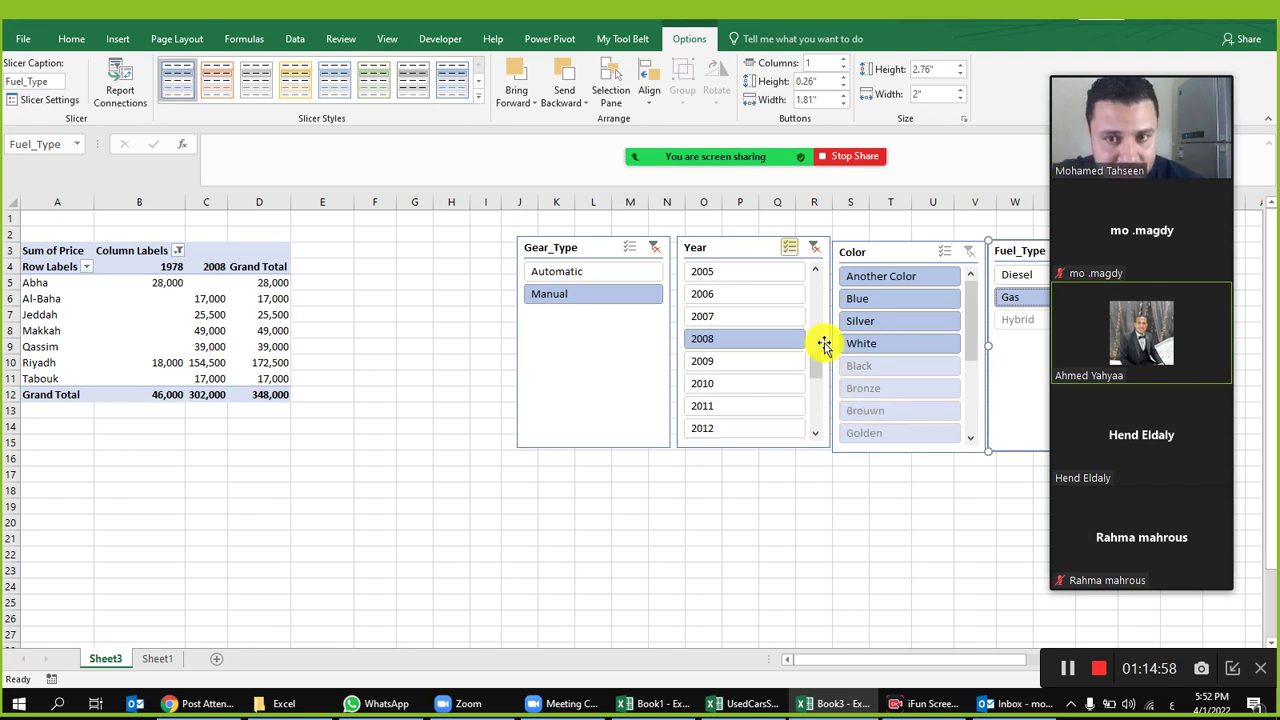
Step: Drag Year out of the Columns area, leaving one Sum of Price per region
{"action": "left_click", "coordinate": [206, 298]}
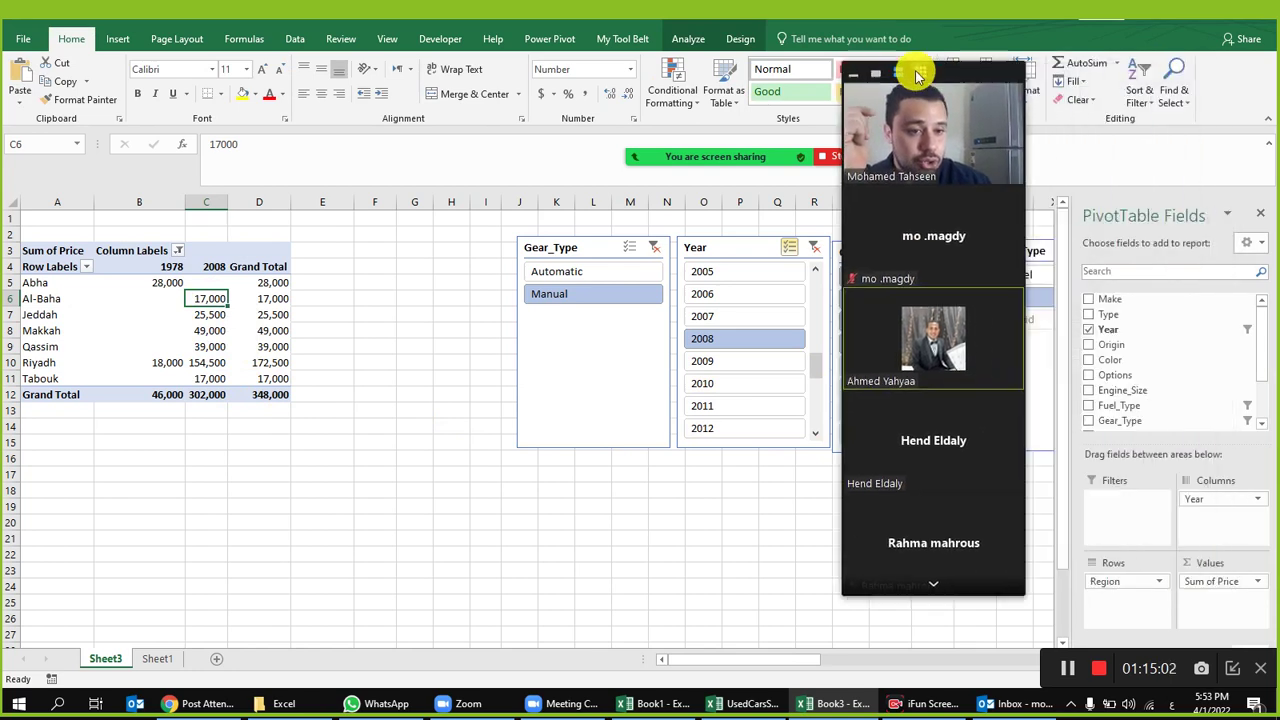
{"action": "mouse_move", "coordinate": [1196, 499]}
{"action": "left_mouse_down"}
{"action": "mouse_move", "coordinate": [1203, 518]}
{"action": "mouse_move", "coordinate": [1205, 505]}
{"action": "left_mouse_up"}
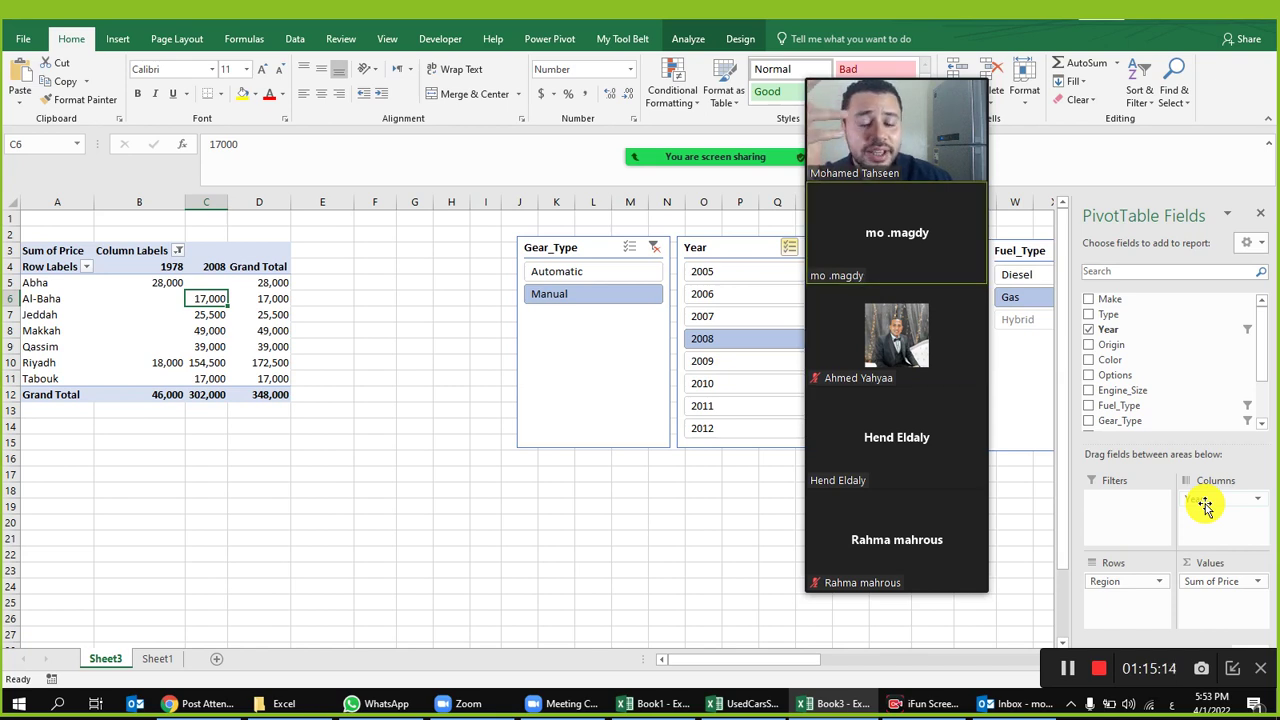
{"action": "mouse_move", "coordinate": [1205, 507]}
{"action": "left_mouse_down"}
{"action": "mouse_move", "coordinate": [1186, 497]}
{"action": "mouse_move", "coordinate": [1208, 499]}
{"action": "left_mouse_up"}
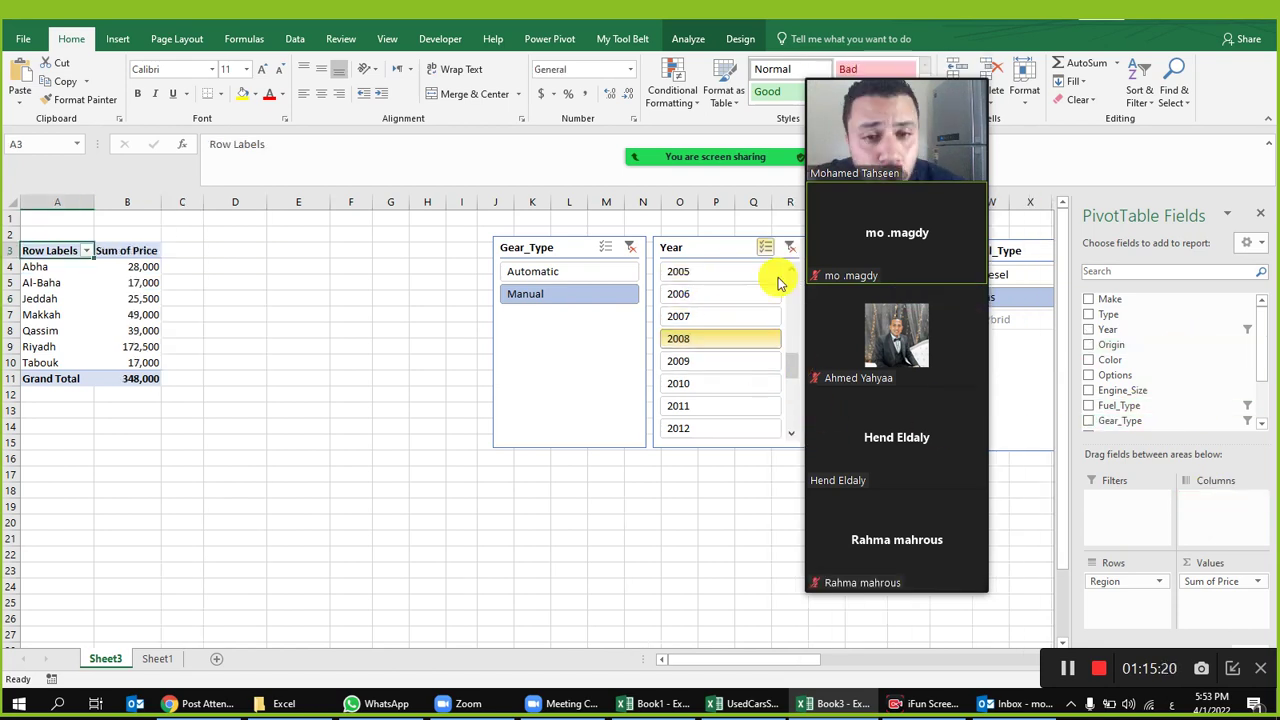
Step: Clear the Year filter and filter the pivot to 2005 only
{"action": "left_click", "coordinate": [790, 247]}
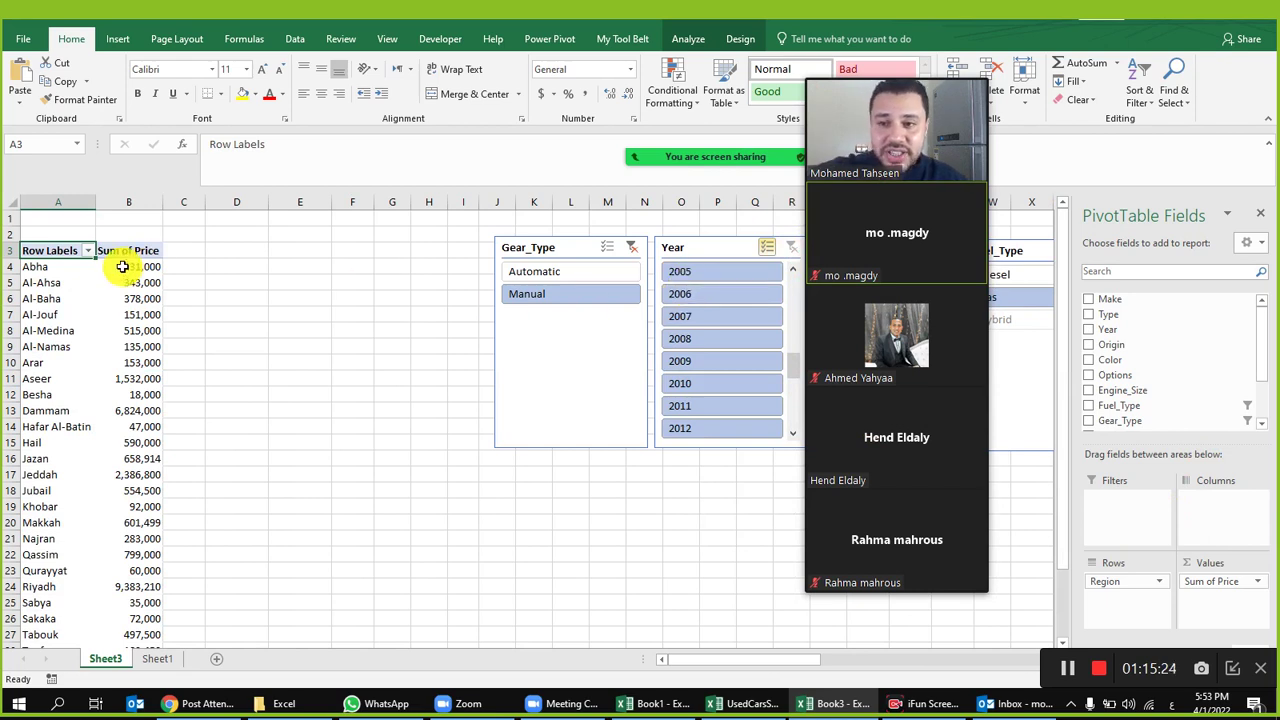
{"action": "left_click_drag", "start_coordinate": [122, 266], "coordinate": [110, 442]}
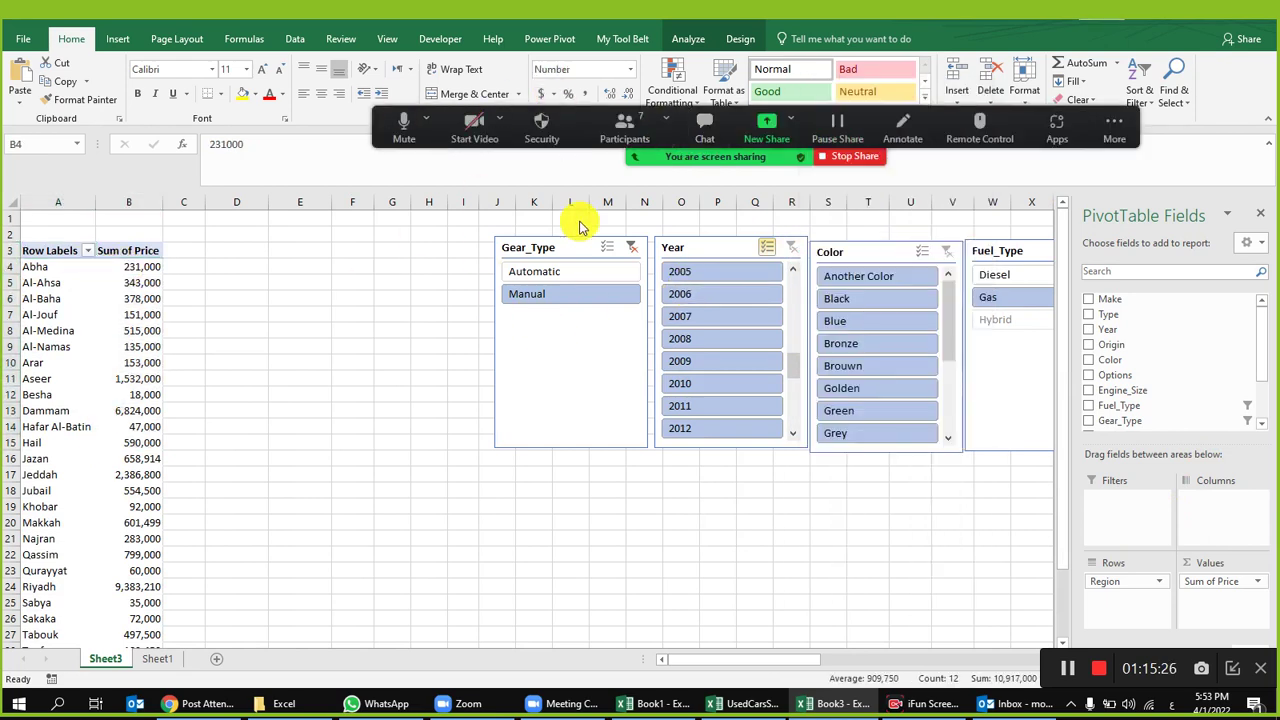
{"action": "left_click", "coordinate": [63, 258]}
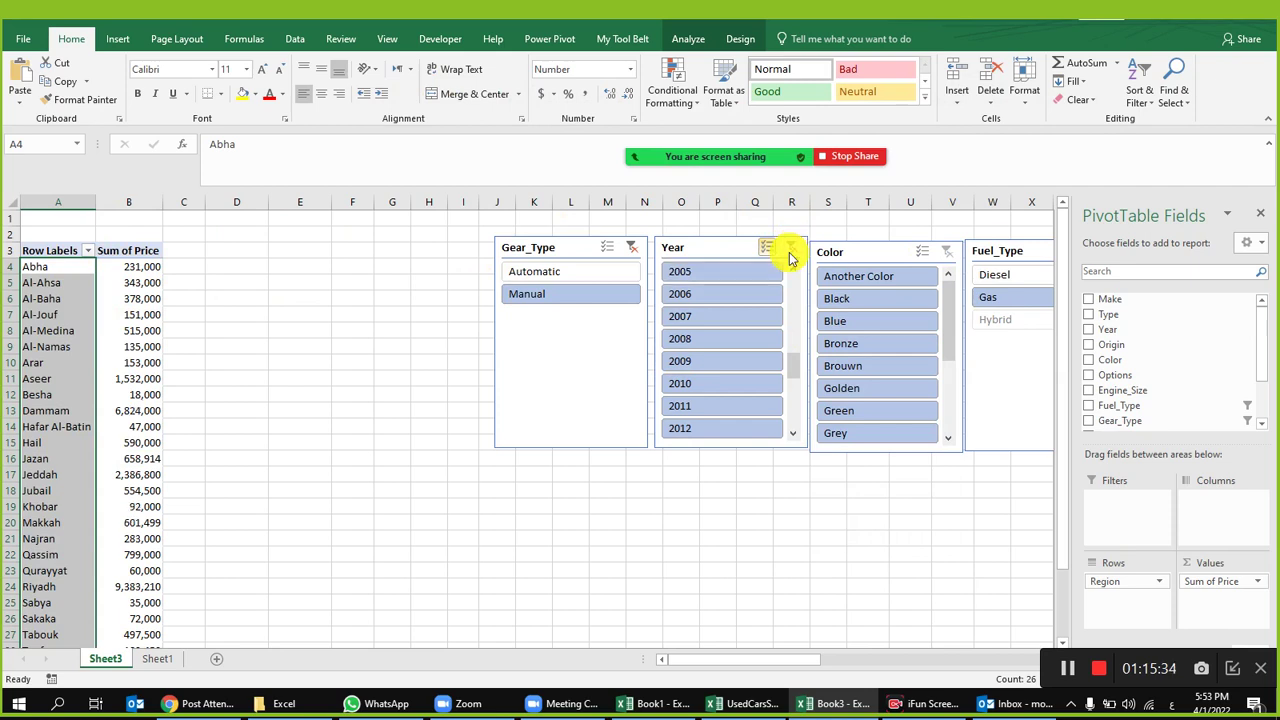
{"action": "left_click", "coordinate": [694, 271]}
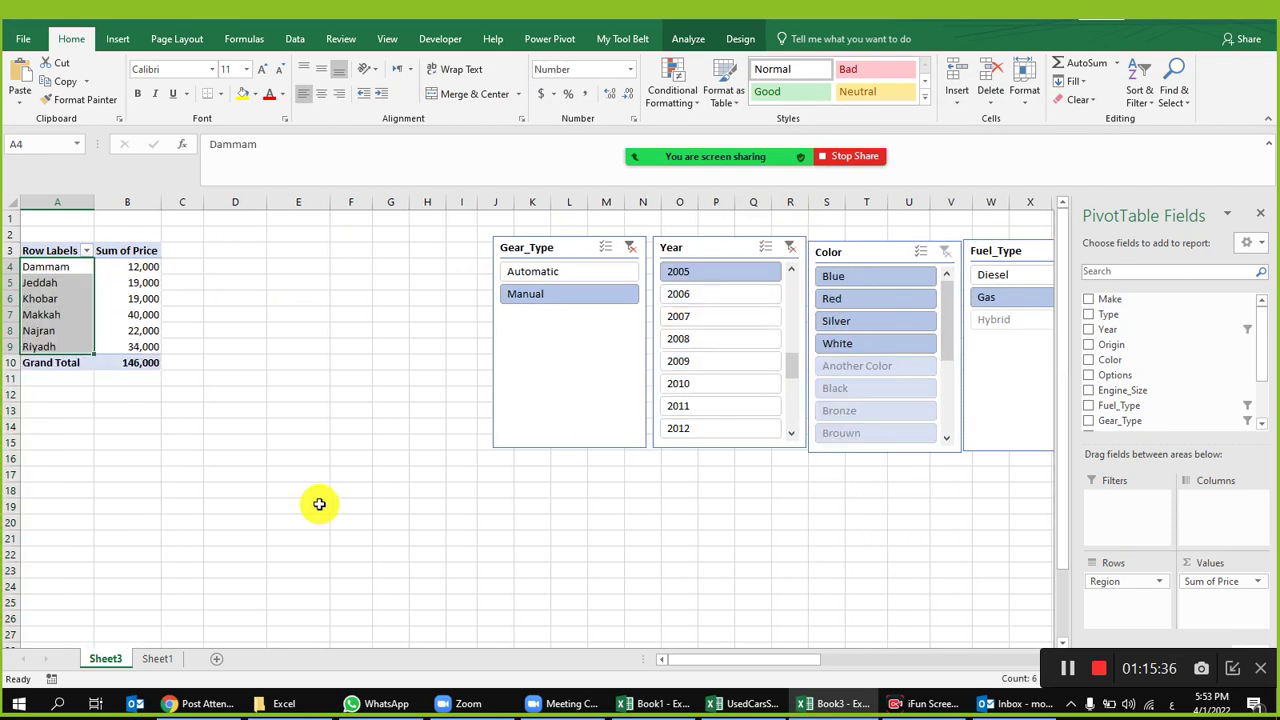
{"action": "left_click", "coordinate": [114, 268]}
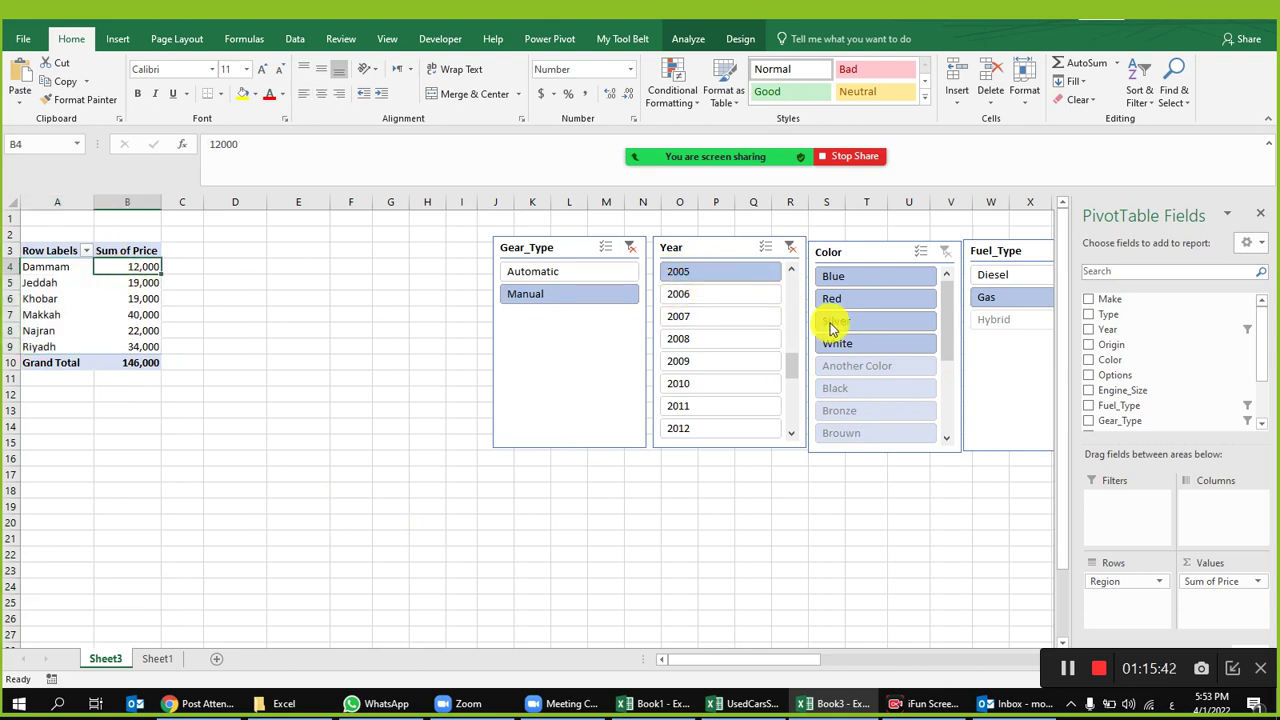
Step: Filter the Color slicer to Red and Silver using Multi-Select
{"action": "left_click", "coordinate": [871, 297]}
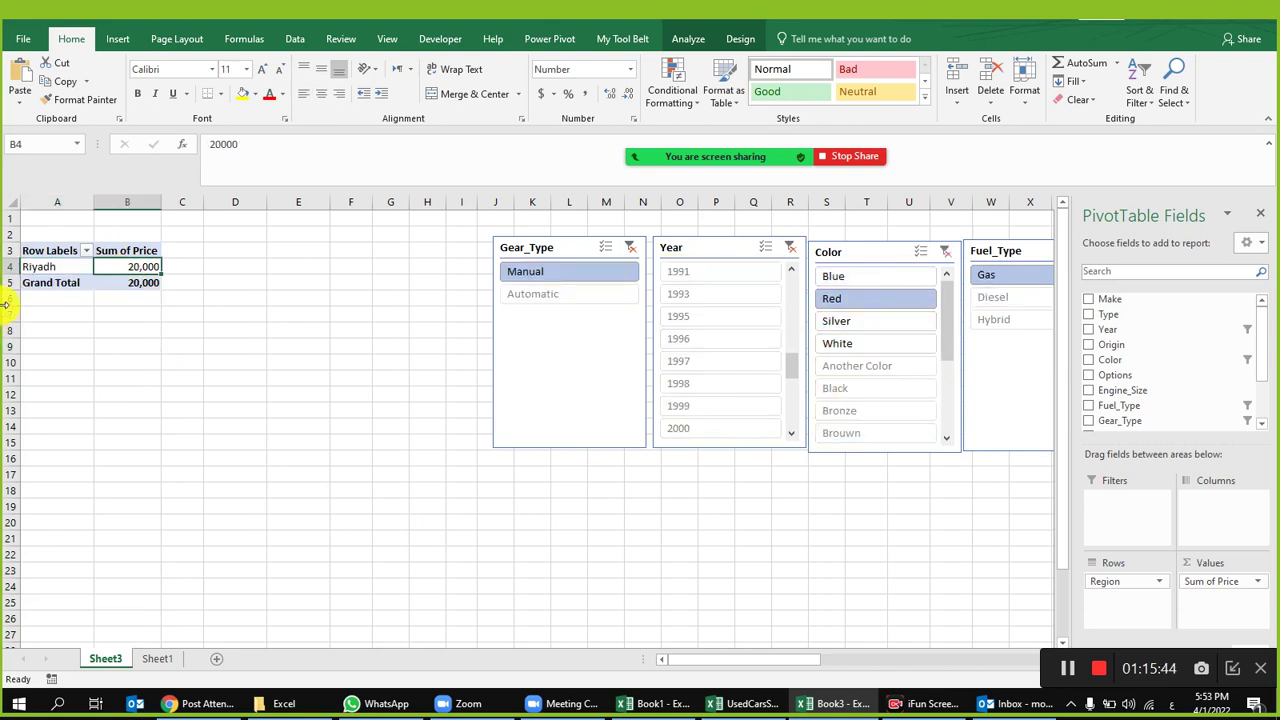
{"action": "left_click", "coordinate": [920, 251]}
{"action": "left_click", "coordinate": [870, 299]}
{"action": "left_click", "coordinate": [853, 320]}
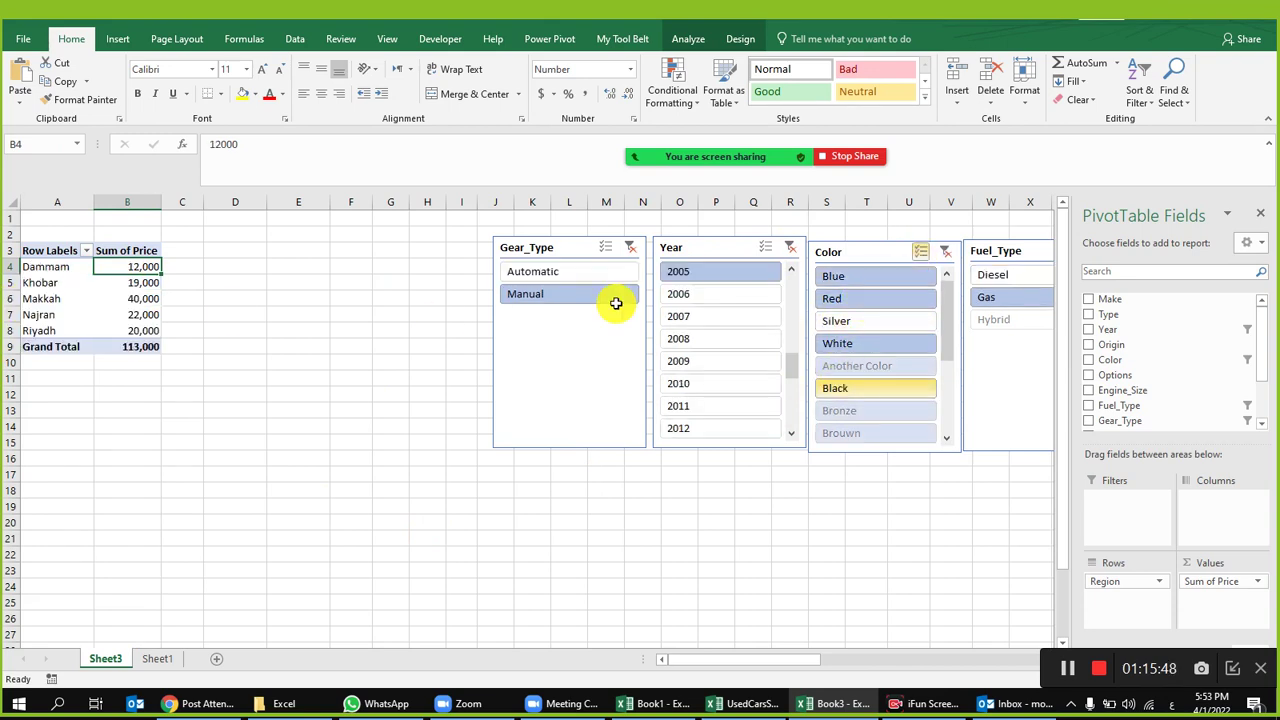
{"action": "left_click", "coordinate": [866, 314]}
{"action": "left_click", "coordinate": [848, 298]}
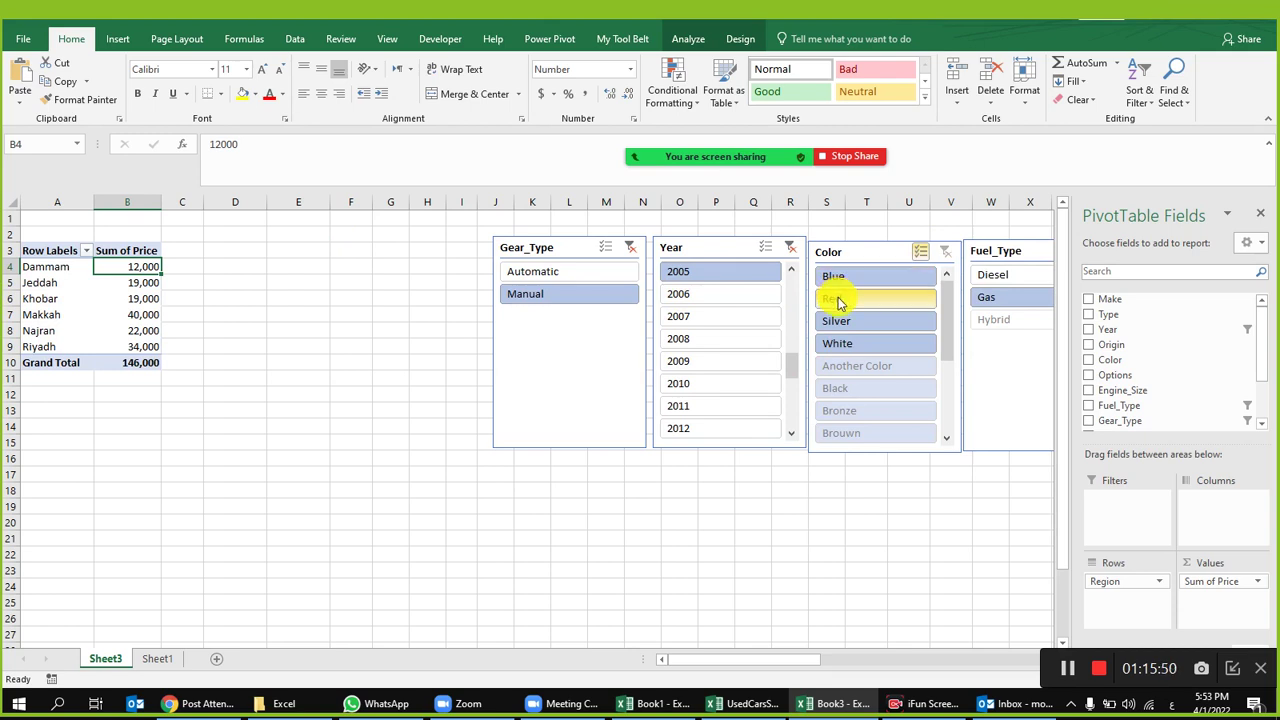
{"action": "left_click", "coordinate": [922, 251]}
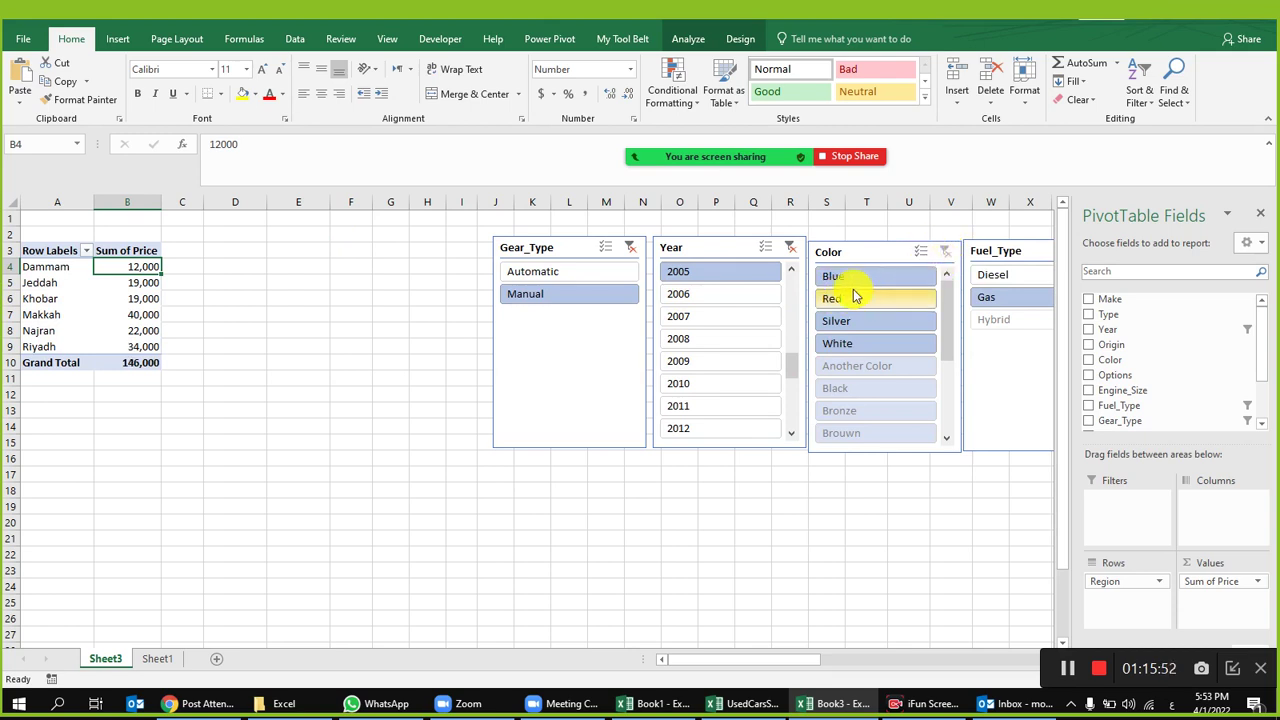
{"action": "left_click", "coordinate": [856, 298]}
{"action": "left_click", "coordinate": [920, 251]}
{"action": "left_click", "coordinate": [862, 321]}
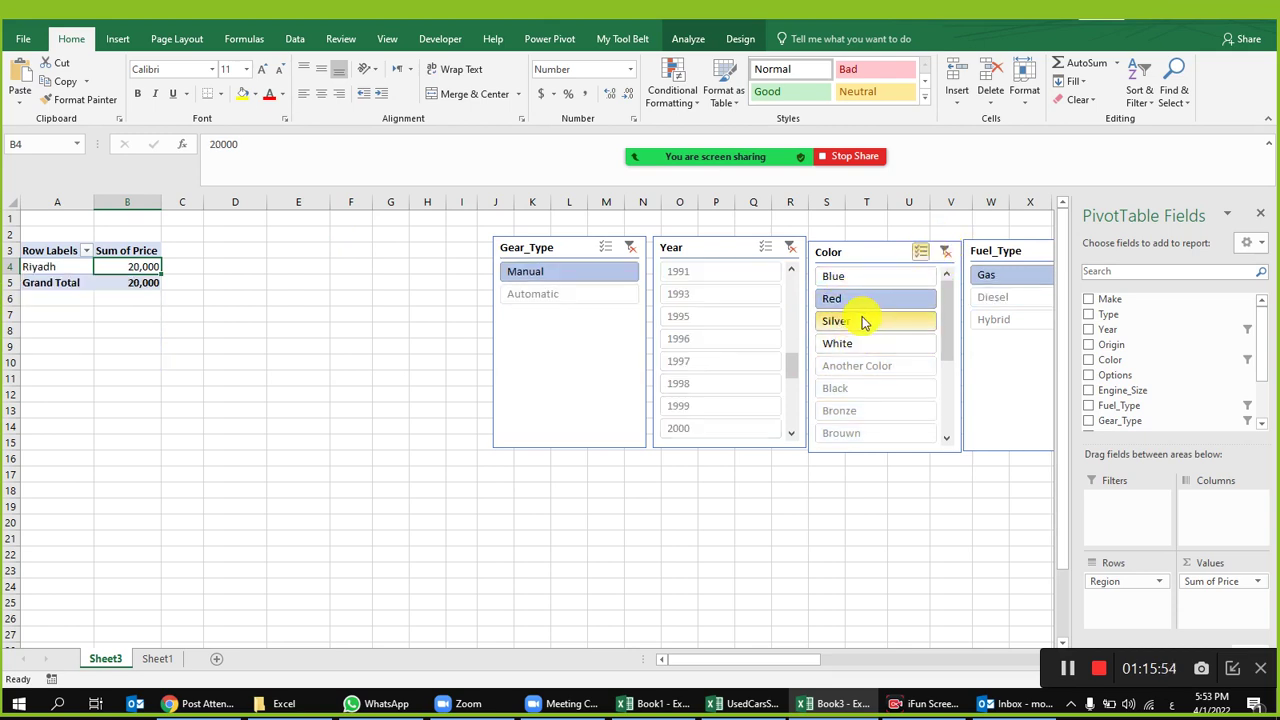
Step: Switch the Gear_Type filter from Manual to Automatic
{"action": "left_click", "coordinate": [524, 362]}
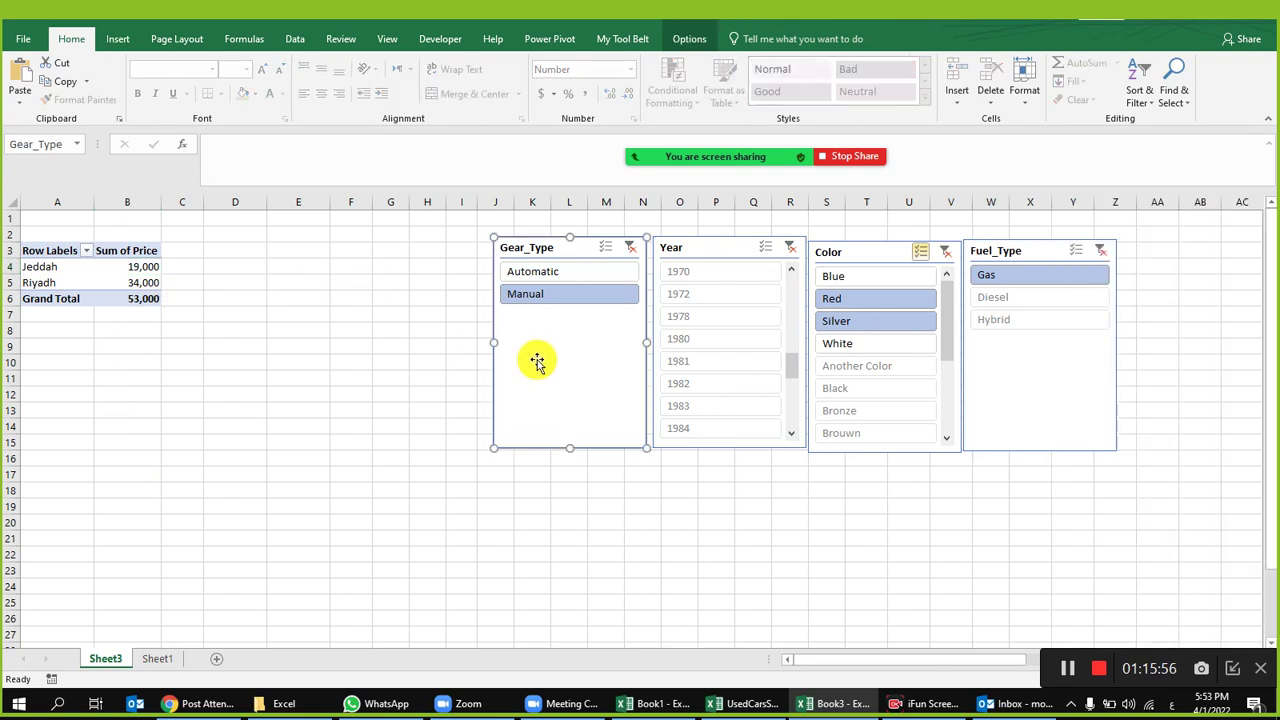
{"action": "left_click", "coordinate": [540, 272]}
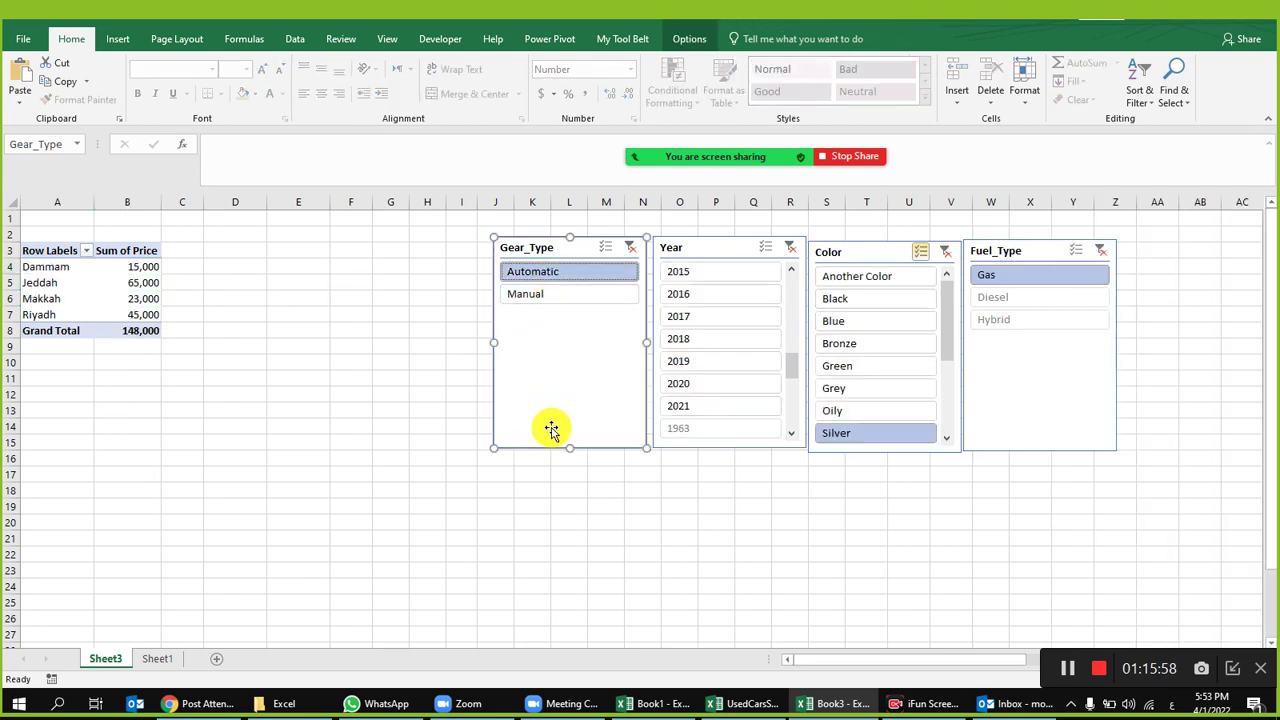
{"action": "mouse_move", "coordinate": [623, 143]}
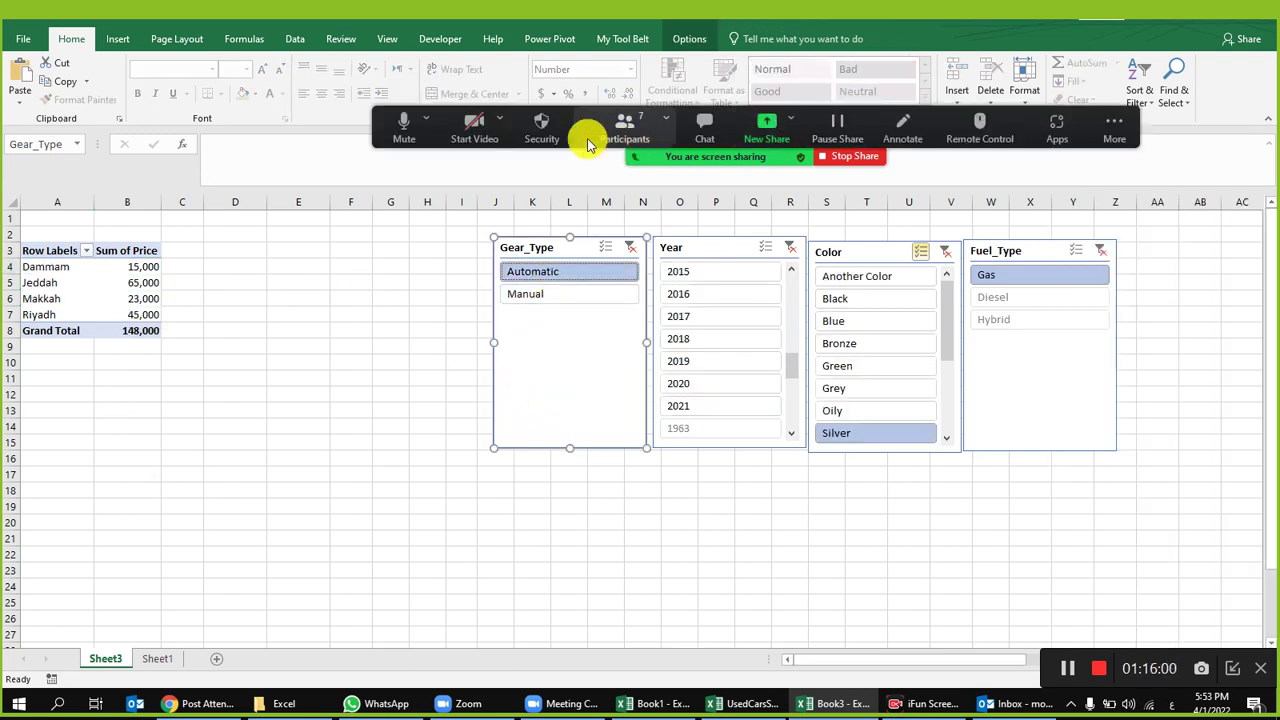
{"action": "left_click", "coordinate": [470, 138]}
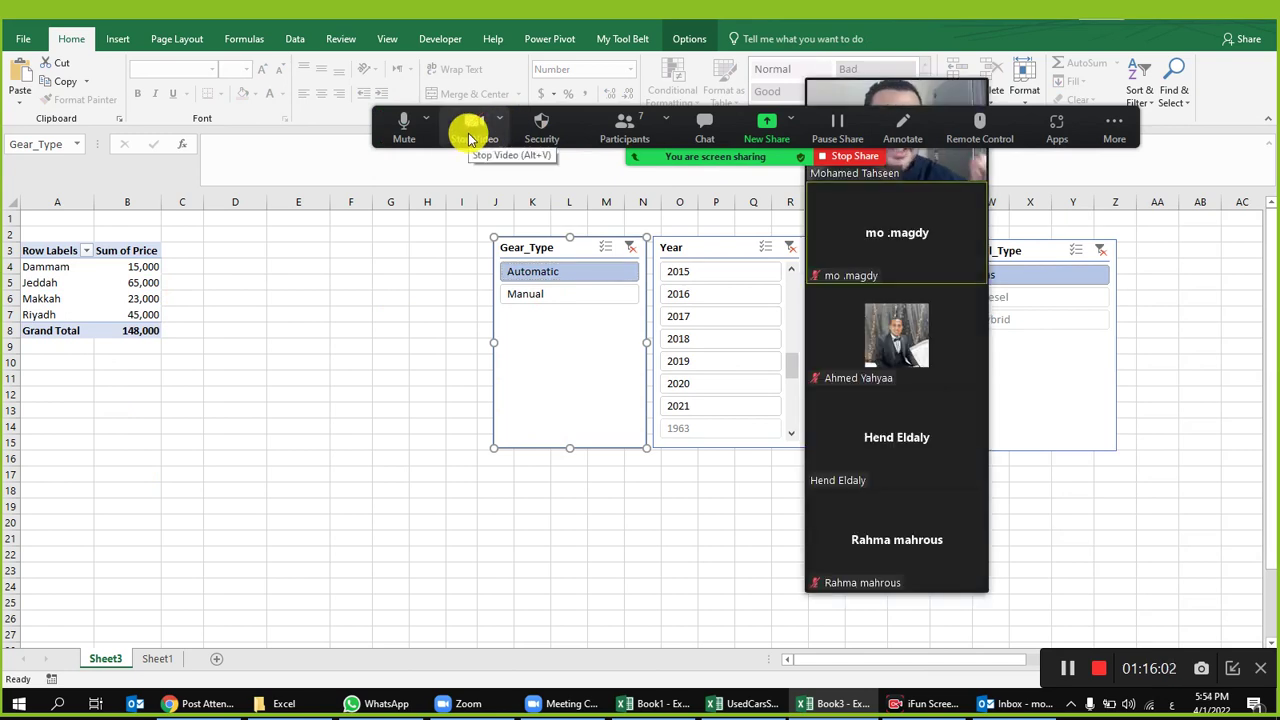
{"action": "left_click_drag", "start_coordinate": [586, 137], "coordinate": [396, 36]}
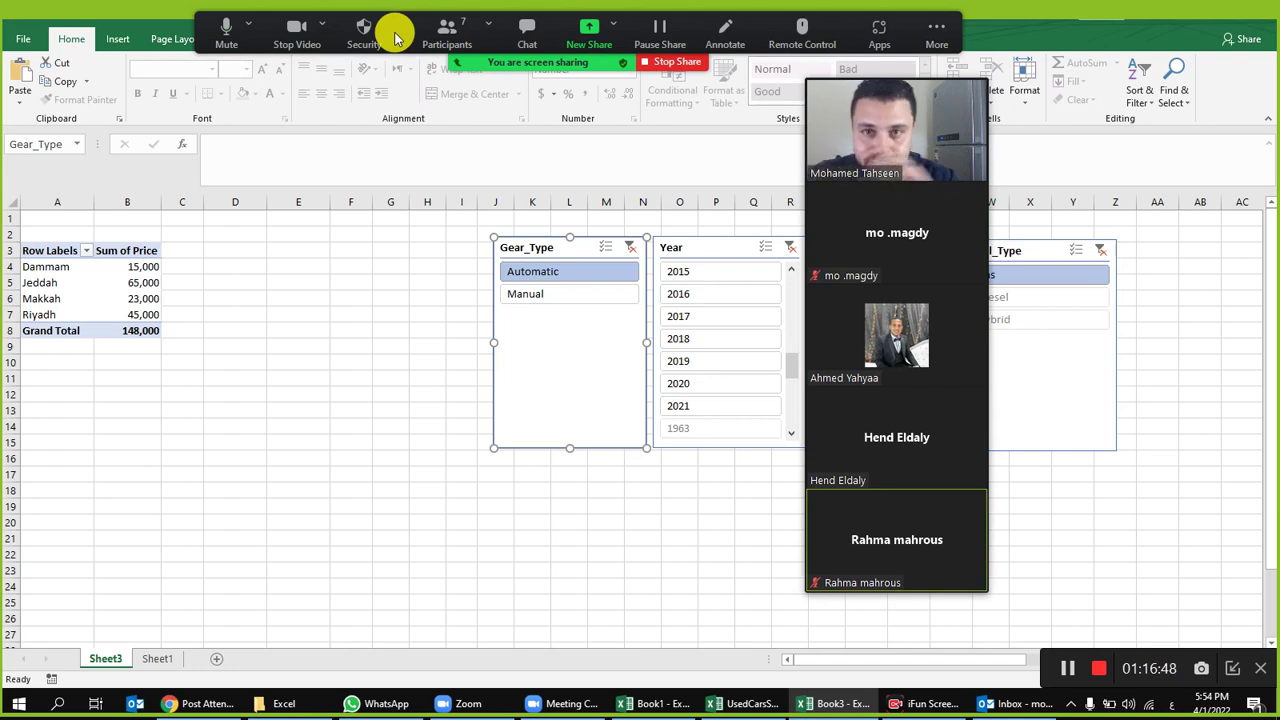
{"action": "left_click", "coordinate": [670, 62]}
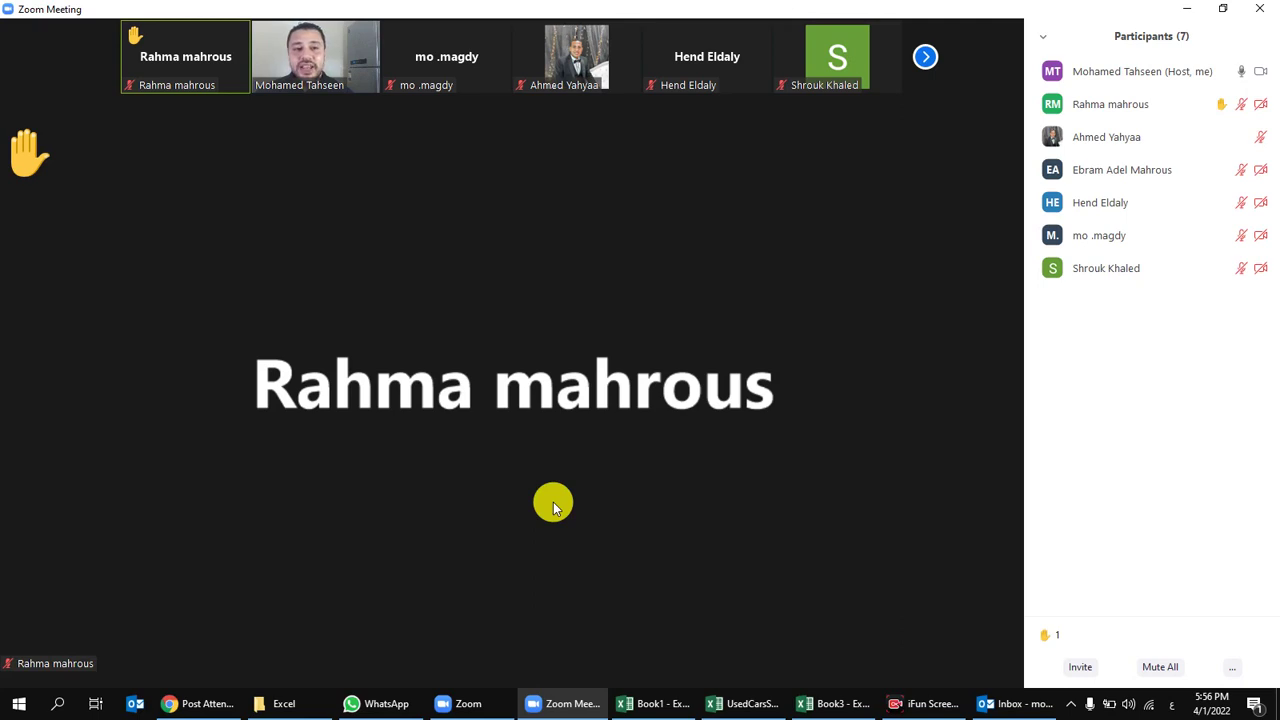
{"action": "mouse_move", "coordinate": [583, 563]}
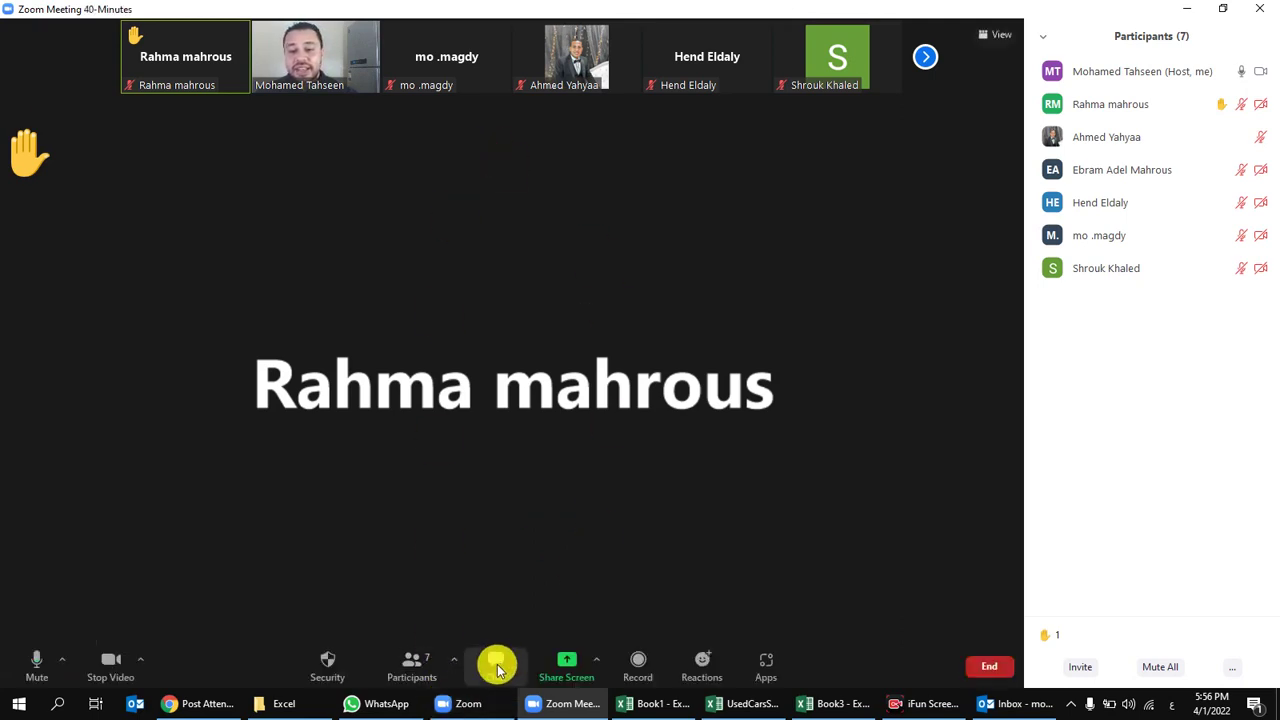
{"action": "left_click", "coordinate": [567, 664]}
{"action": "double_click", "coordinate": [563, 262]}
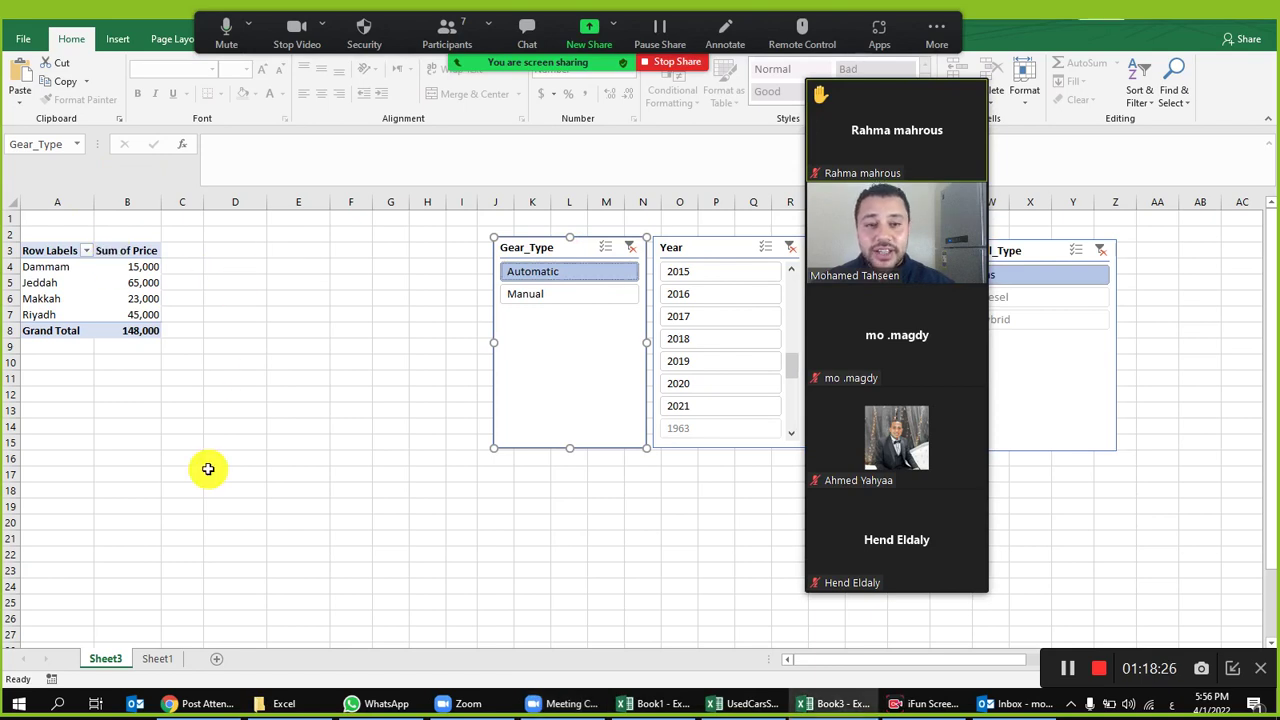
Step: Deselect the Gear_Type slicer, leaving the pivot totalling 148,000
{"action": "left_click", "coordinate": [228, 378]}
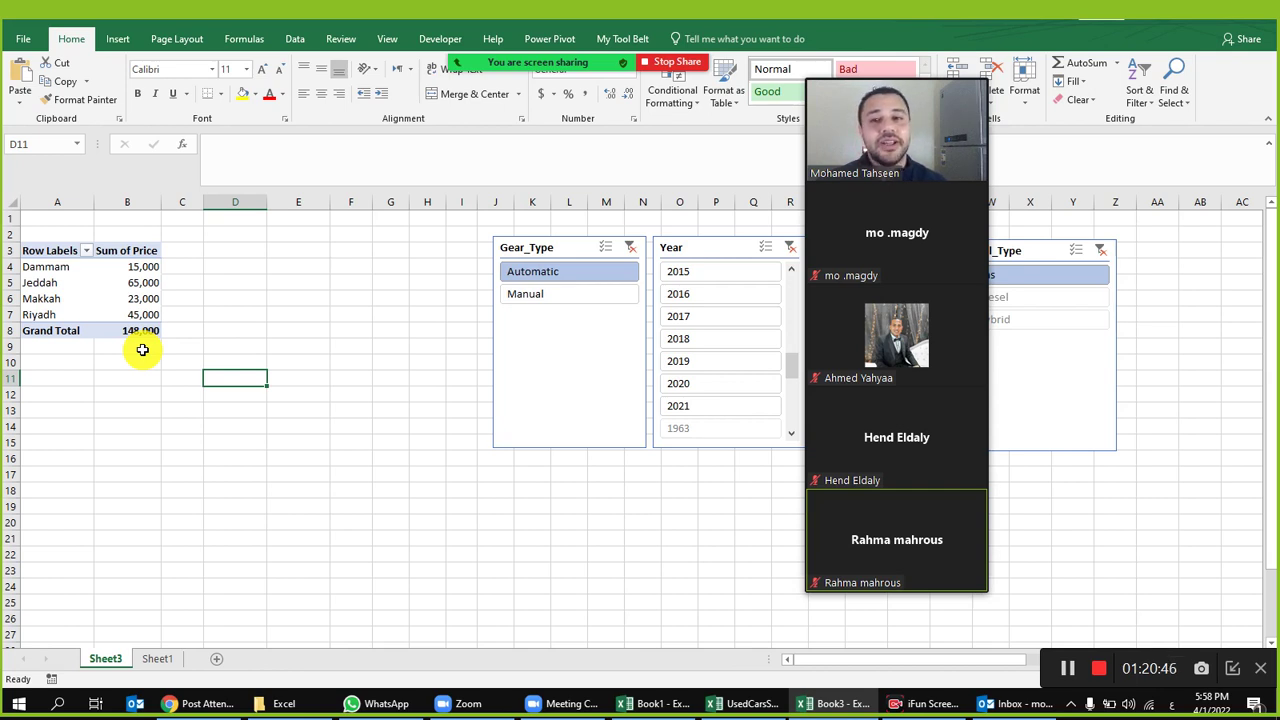
{"action": "mouse_move", "coordinate": [603, 63]}
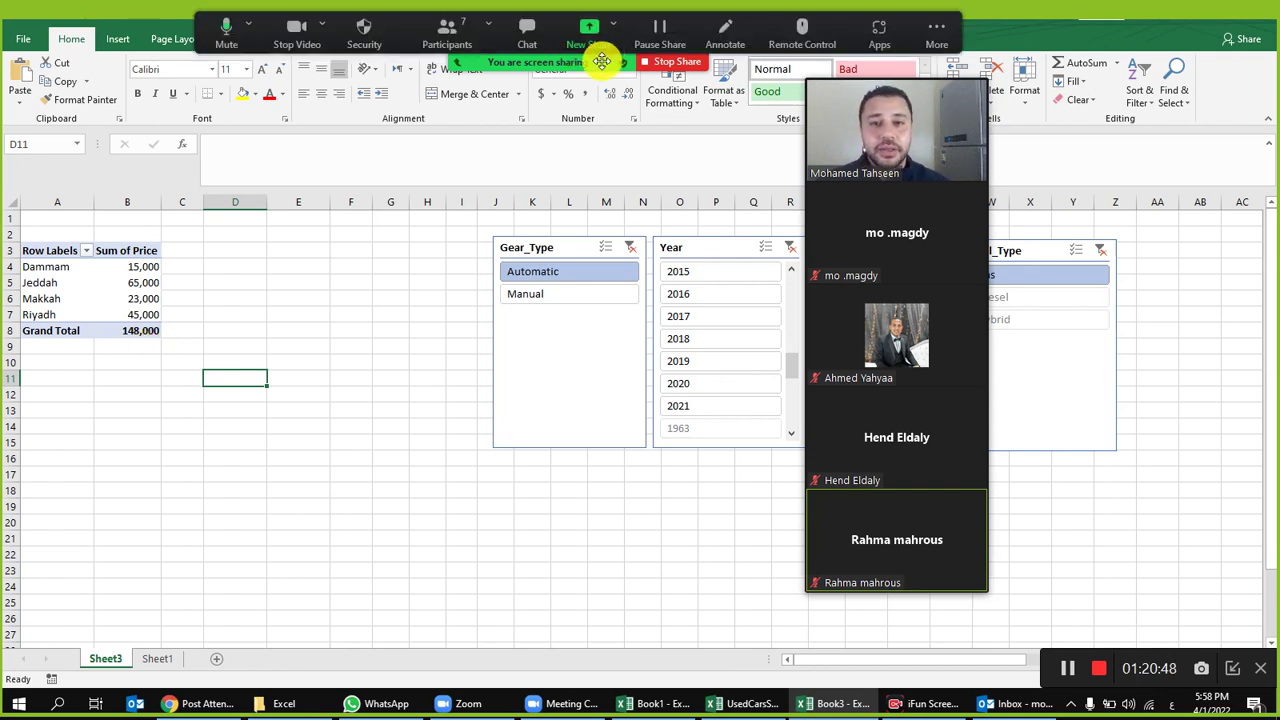
Step: Turn the Zoom camera off and back on, then stop the screen share
{"action": "left_click", "coordinate": [293, 28]}
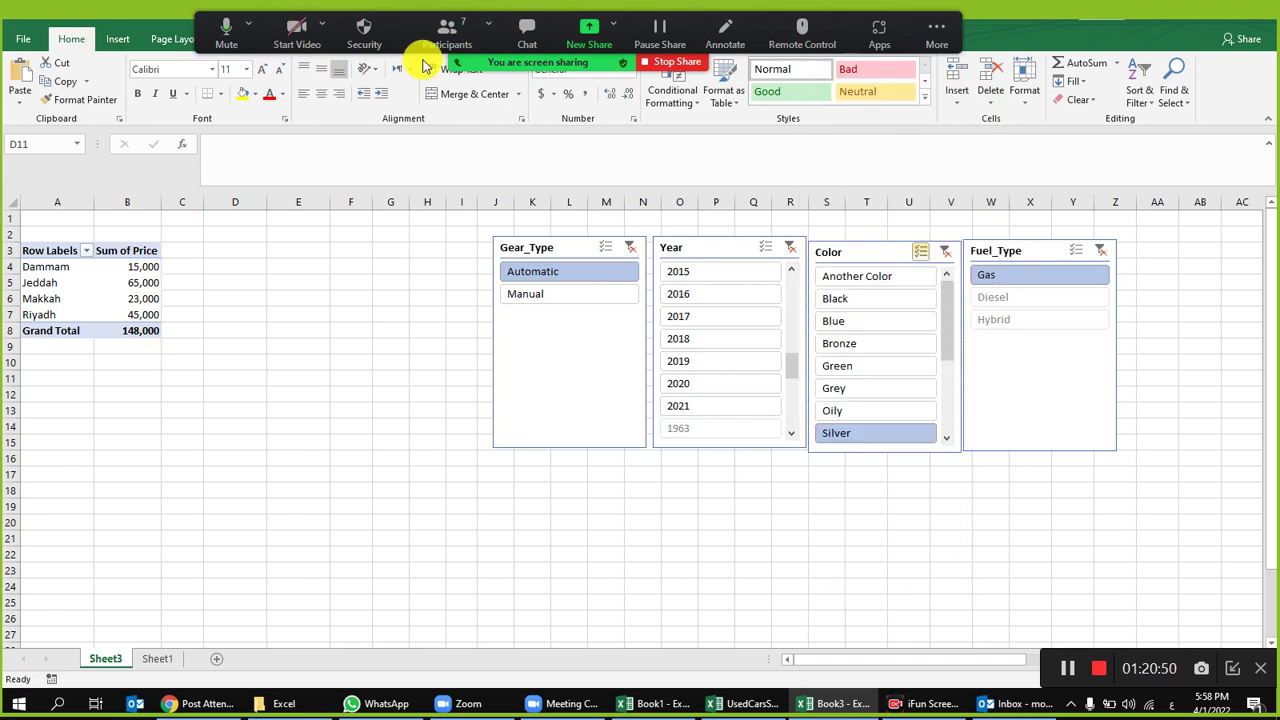
{"action": "left_click", "coordinate": [300, 32]}
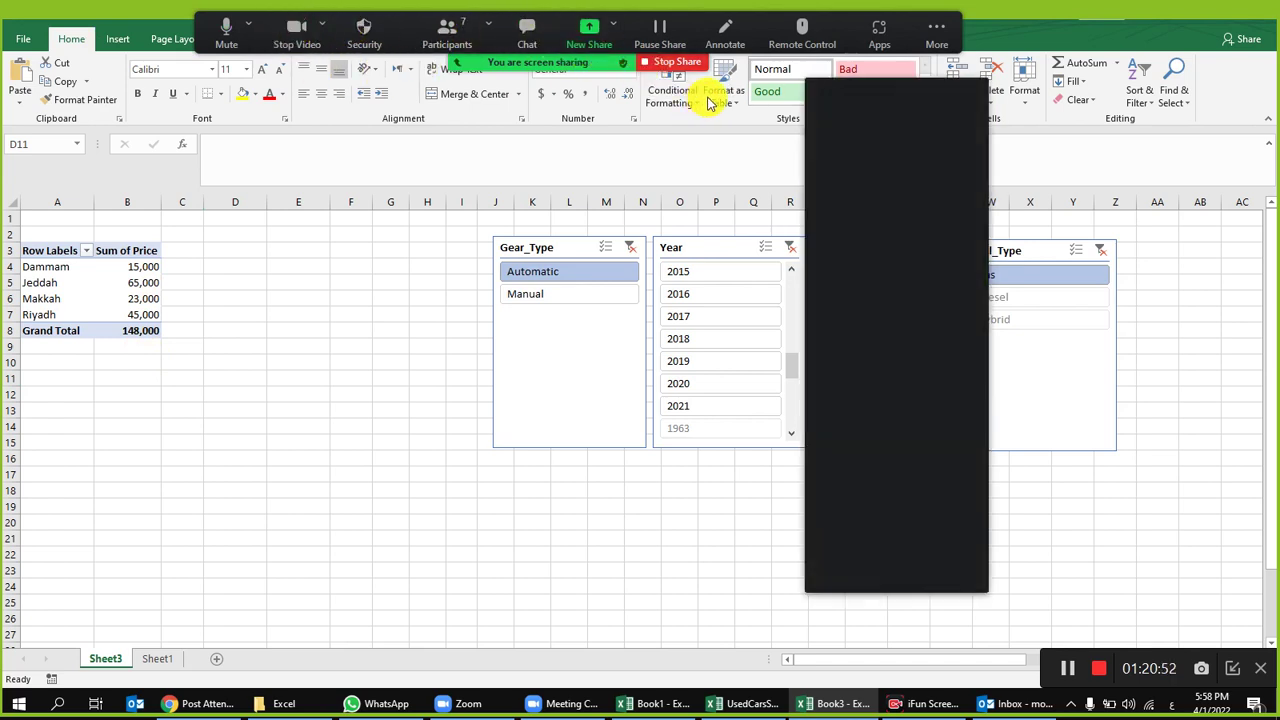
{"action": "left_click", "coordinate": [675, 60]}
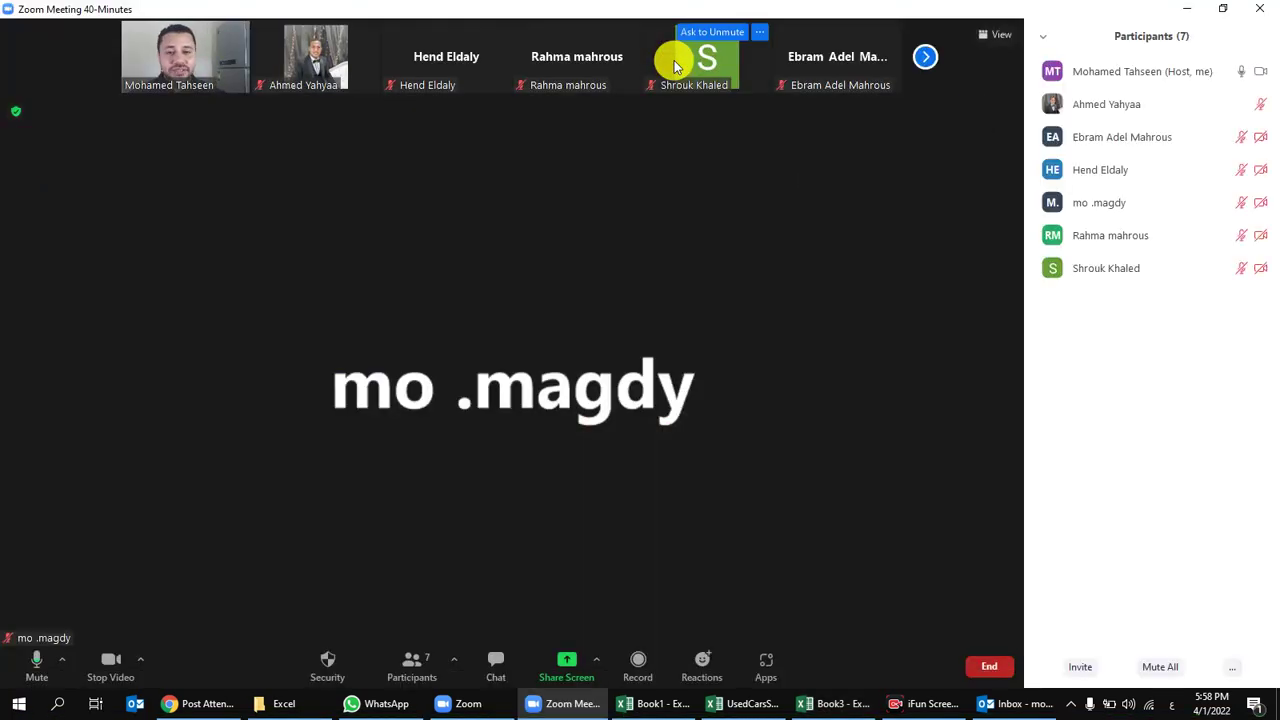